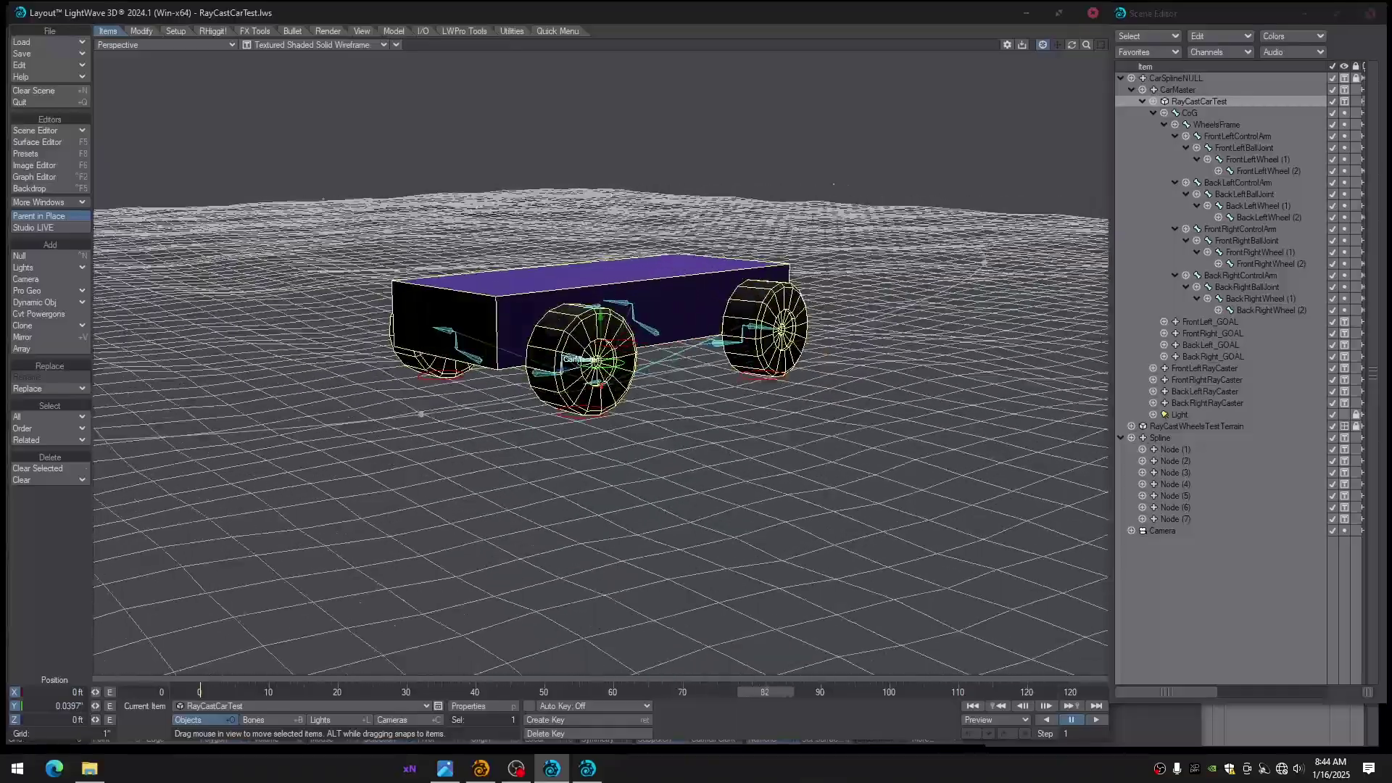
Scrub through the finished rig's animation over the terrain and return to frame 0
{"action": "left_click_drag", "start_coordinate": [348, 566], "coordinate": [487, 533], "text": "alt"}
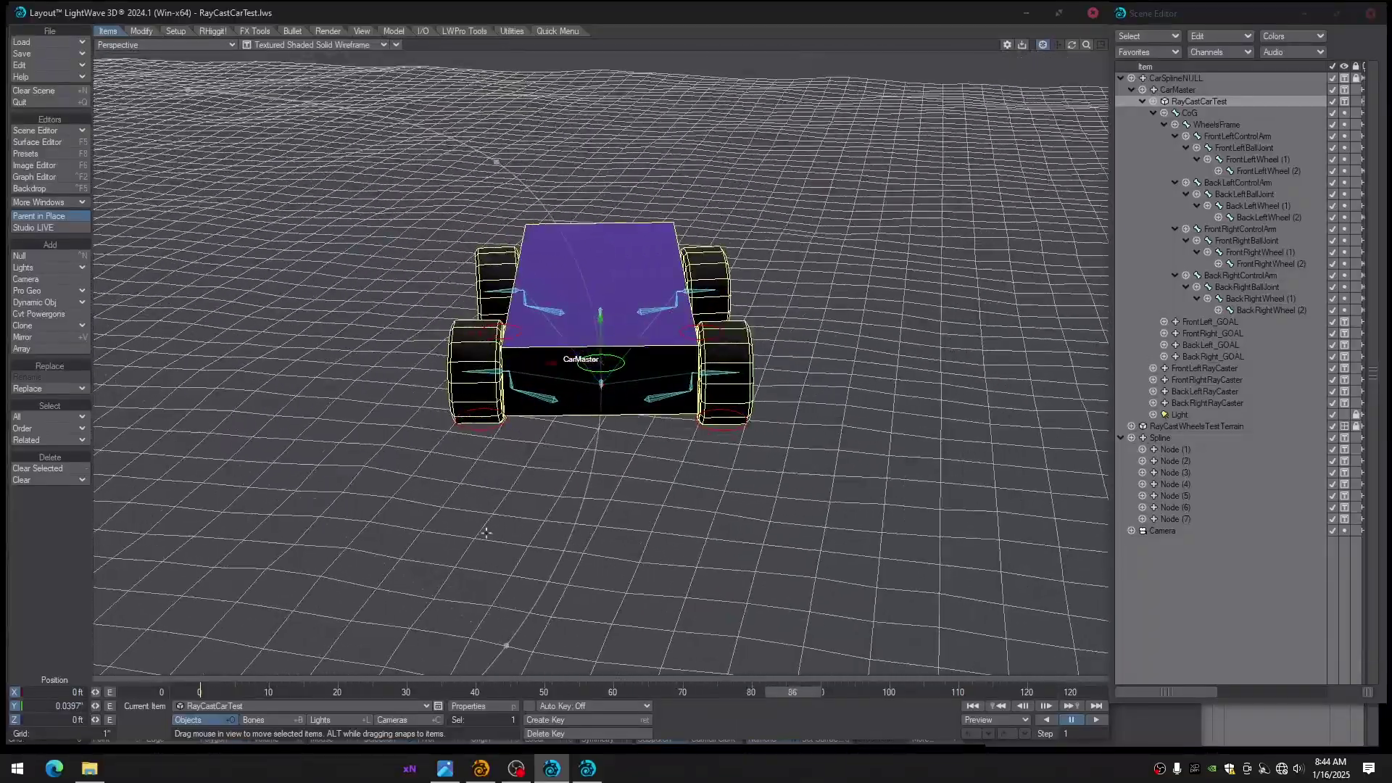
{"action": "left_click_drag", "start_coordinate": [798, 690], "coordinate": [941, 690]}
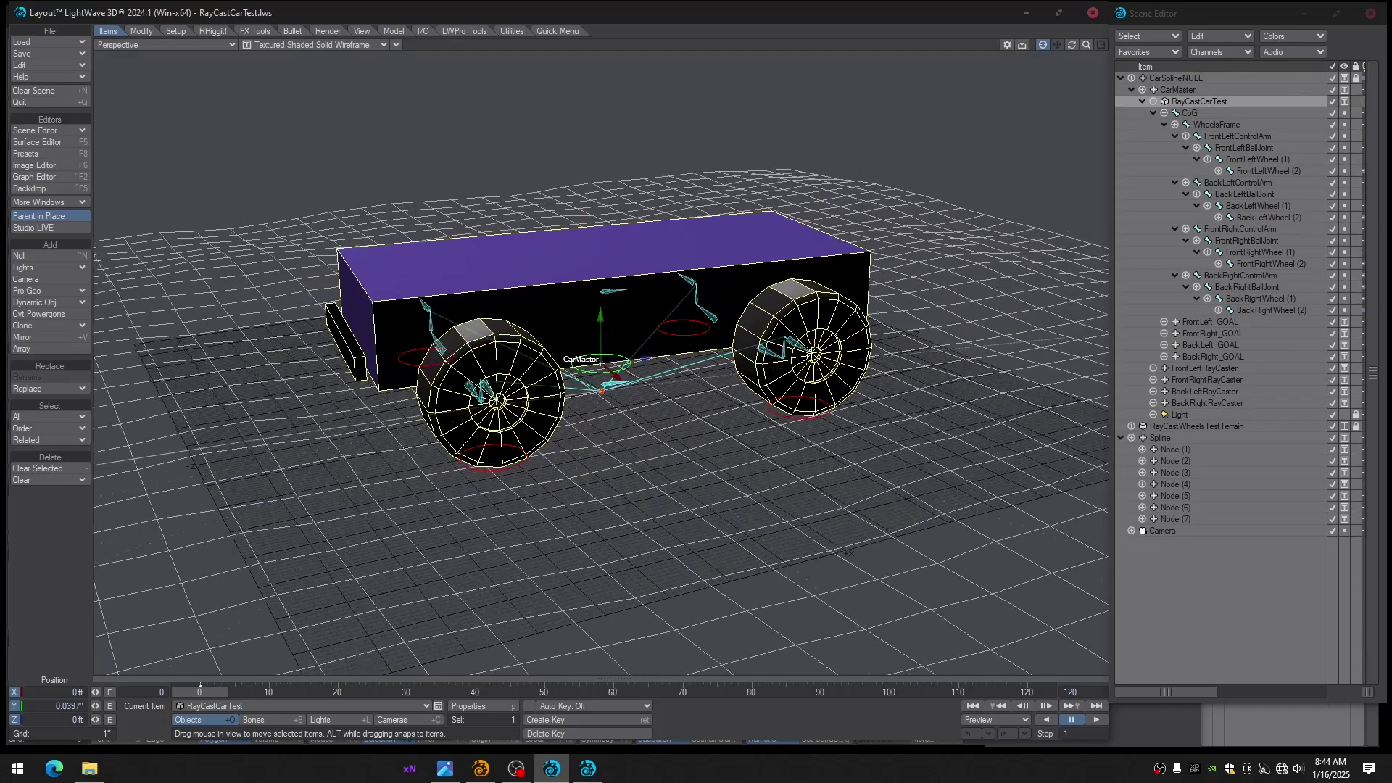
{"action": "mouse_move", "coordinate": [199, 700]}
{"action": "left_mouse_down"}
{"action": "mouse_move", "coordinate": [296, 700]}
{"action": "mouse_move", "coordinate": [200, 697]}
{"action": "left_mouse_up"}
Switch to Modeler, frame the whole car in the views and shade the perspective view with Weight Shade
{"action": "left_click", "coordinate": [481, 769]}
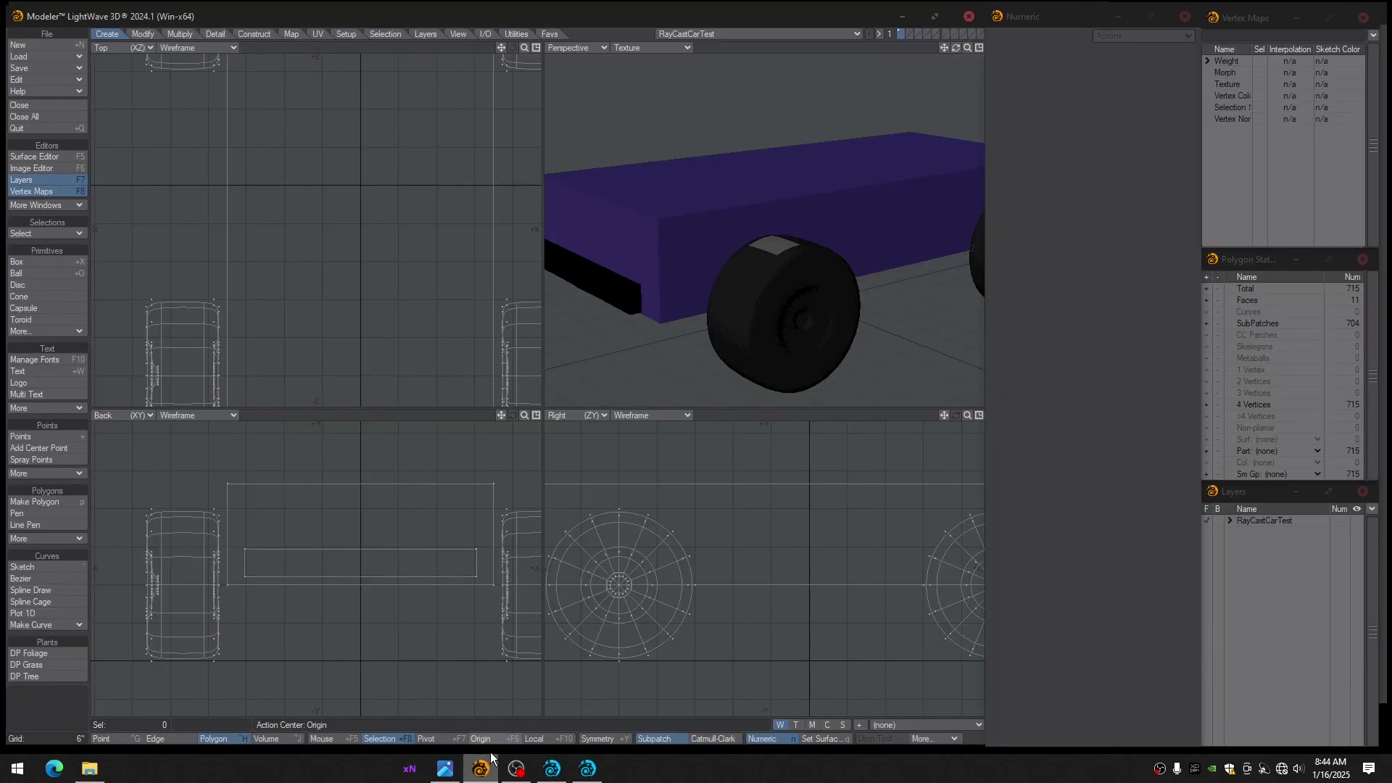
{"action": "left_click_drag", "start_coordinate": [822, 303], "coordinate": [801, 317], "text": "ctrl+alt"}
{"action": "left_click_drag", "start_coordinate": [863, 232], "coordinate": [783, 228], "text": "alt+shift"}
{"action": "left_click_drag", "start_coordinate": [508, 216], "coordinate": [435, 226], "text": "ctrl+alt"}
{"action": "left_click_drag", "start_coordinate": [501, 233], "coordinate": [541, 229], "text": "alt+shift"}
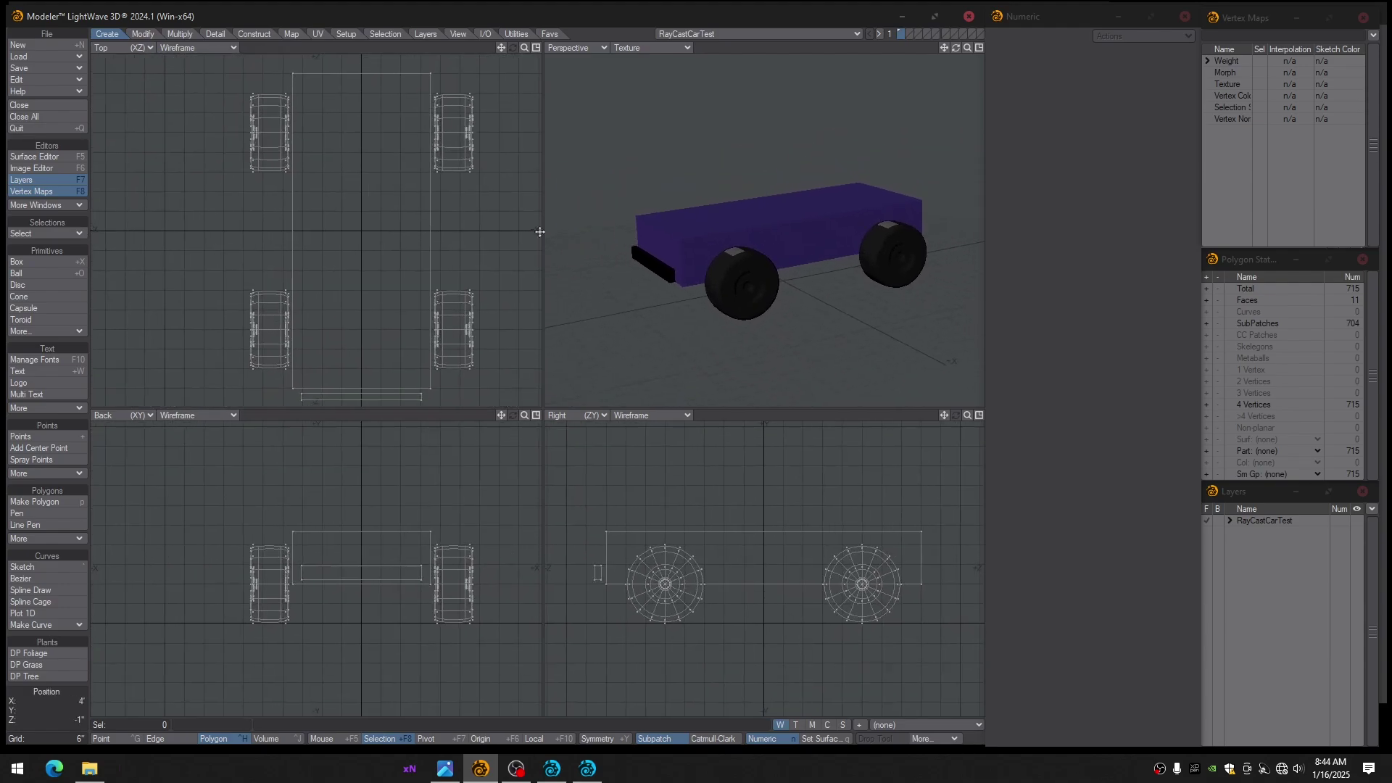
{"action": "left_click_drag", "start_coordinate": [638, 219], "coordinate": [658, 239], "text": "alt"}
{"action": "left_click", "coordinate": [653, 48]}
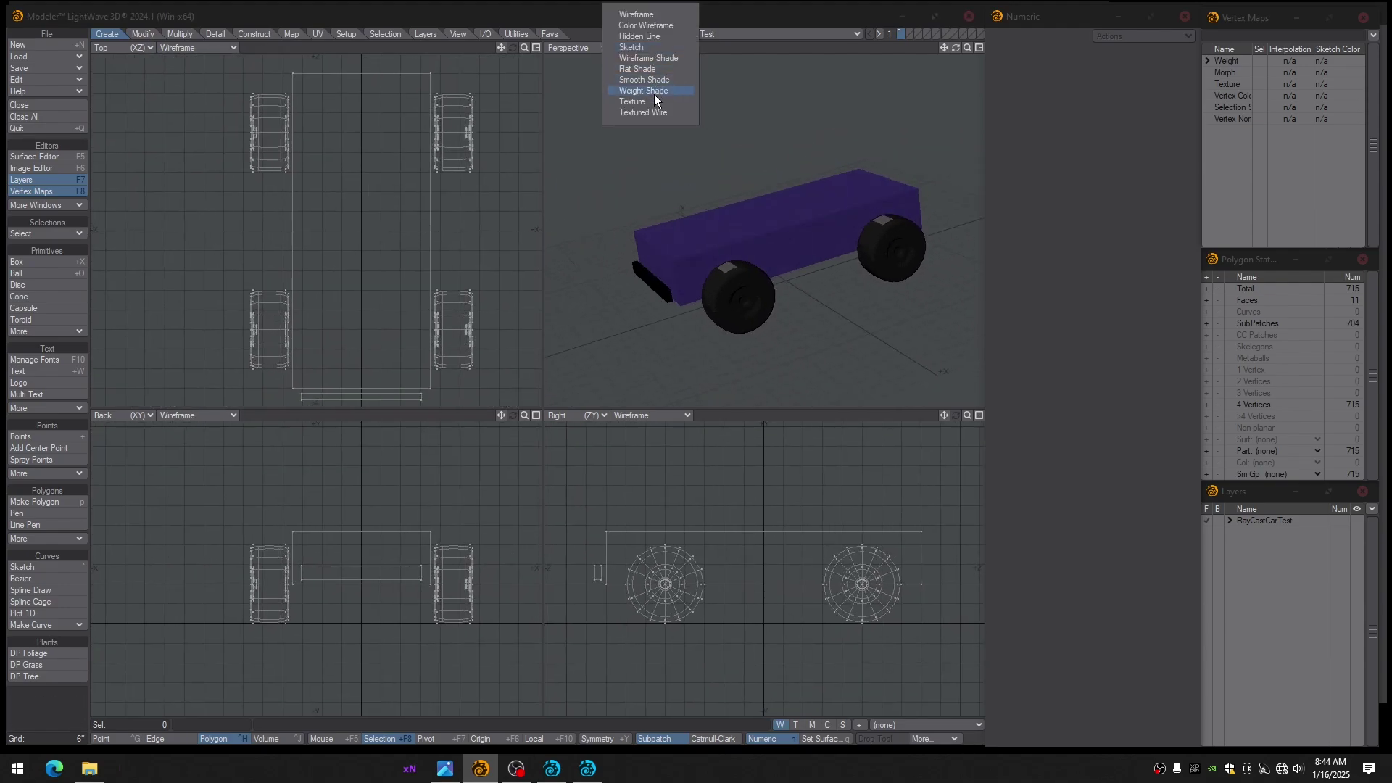
{"action": "left_click", "coordinate": [660, 91]}
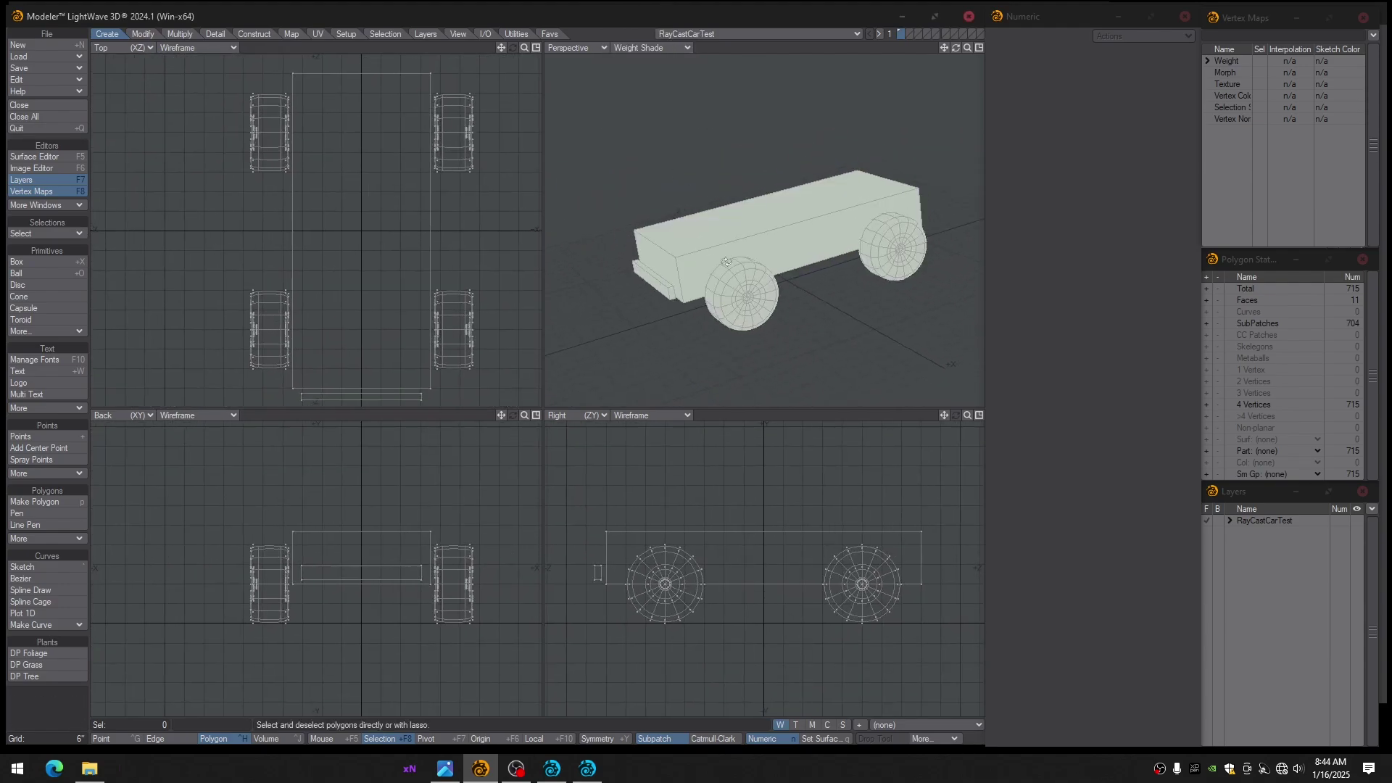
Expand the weight maps list, widen its name column and inspect the BackLeftWheel and BackRightWheel maps on the car
{"action": "left_click", "coordinate": [1209, 61]}
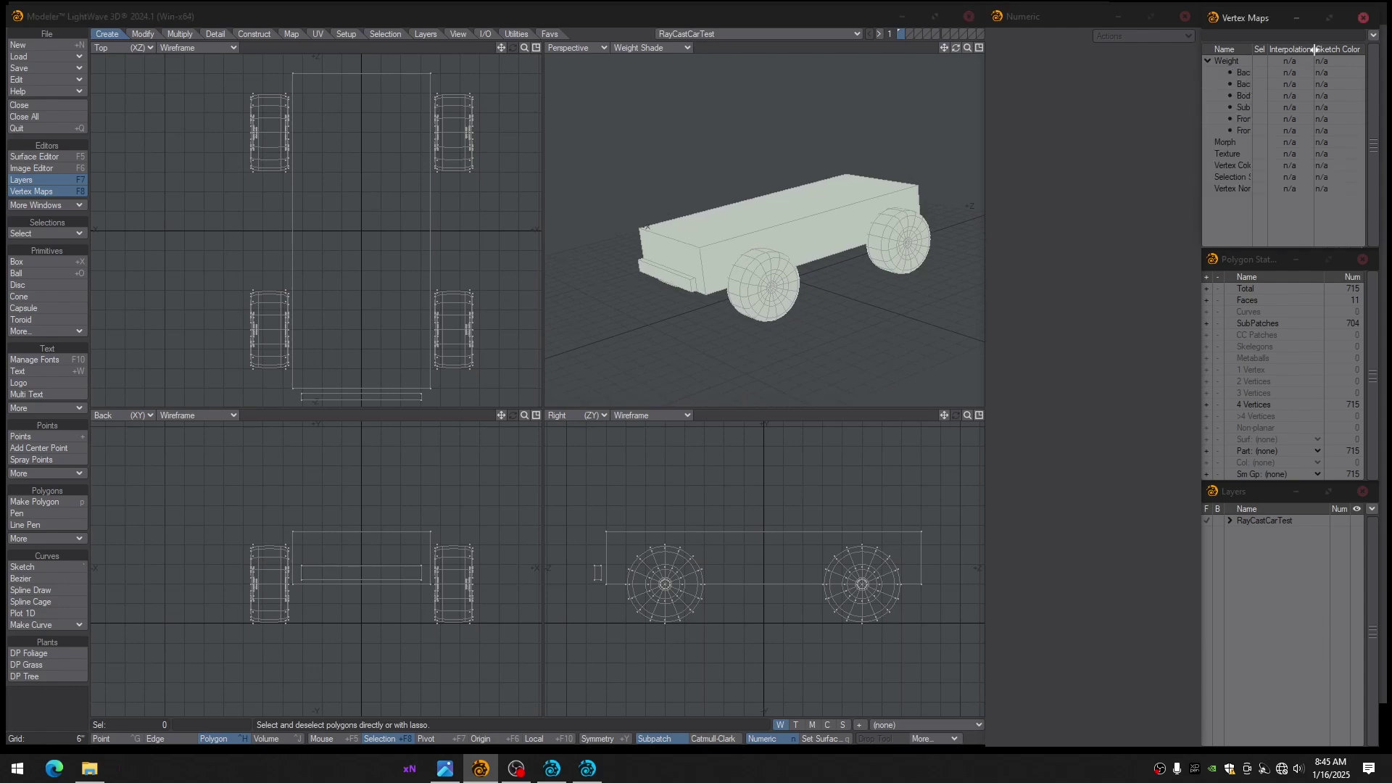
{"action": "mouse_move", "coordinate": [1314, 50]}
{"action": "left_mouse_down"}
{"action": "mouse_move", "coordinate": [1349, 49]}
{"action": "mouse_move", "coordinate": [1328, 67]}
{"action": "mouse_move", "coordinate": [1283, 54]}
{"action": "mouse_move", "coordinate": [1314, 61]}
{"action": "left_mouse_up"}
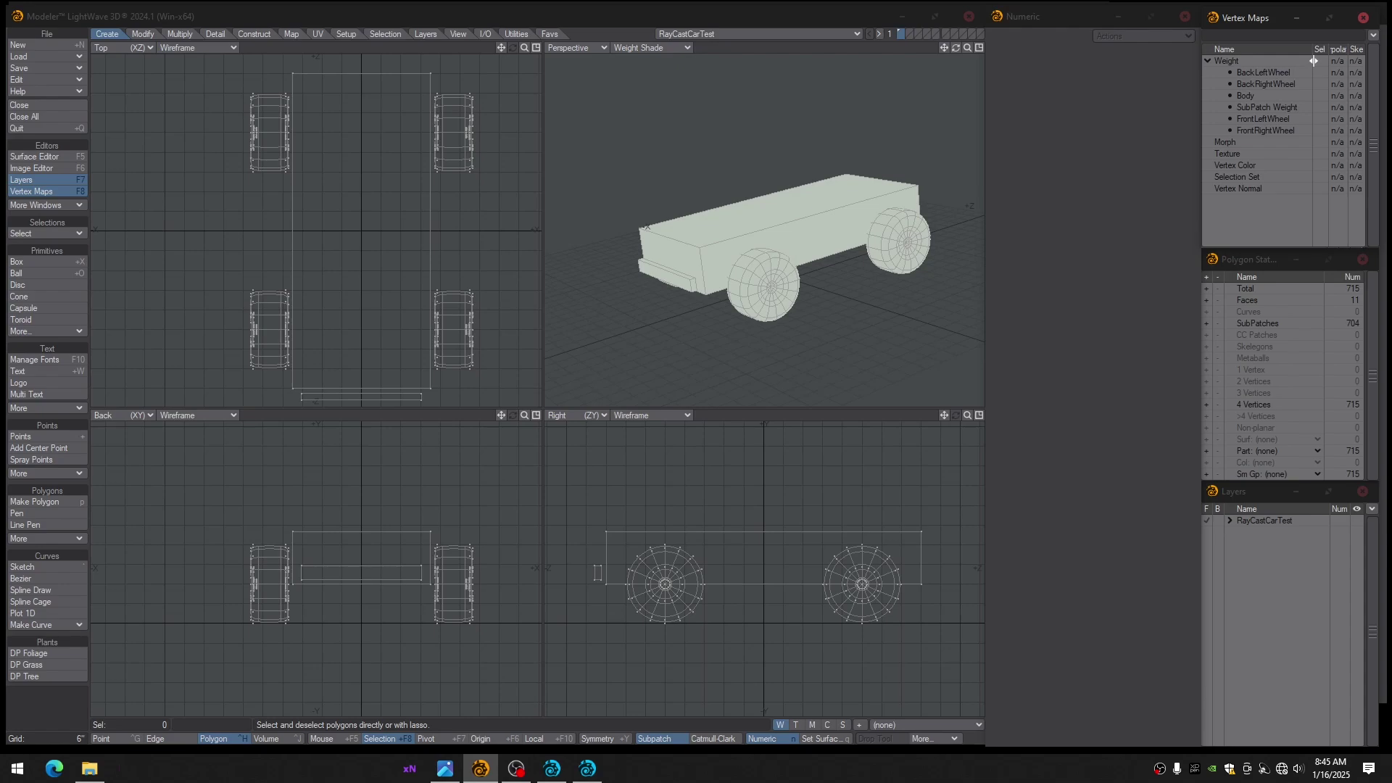
{"action": "left_click", "coordinate": [1256, 73]}
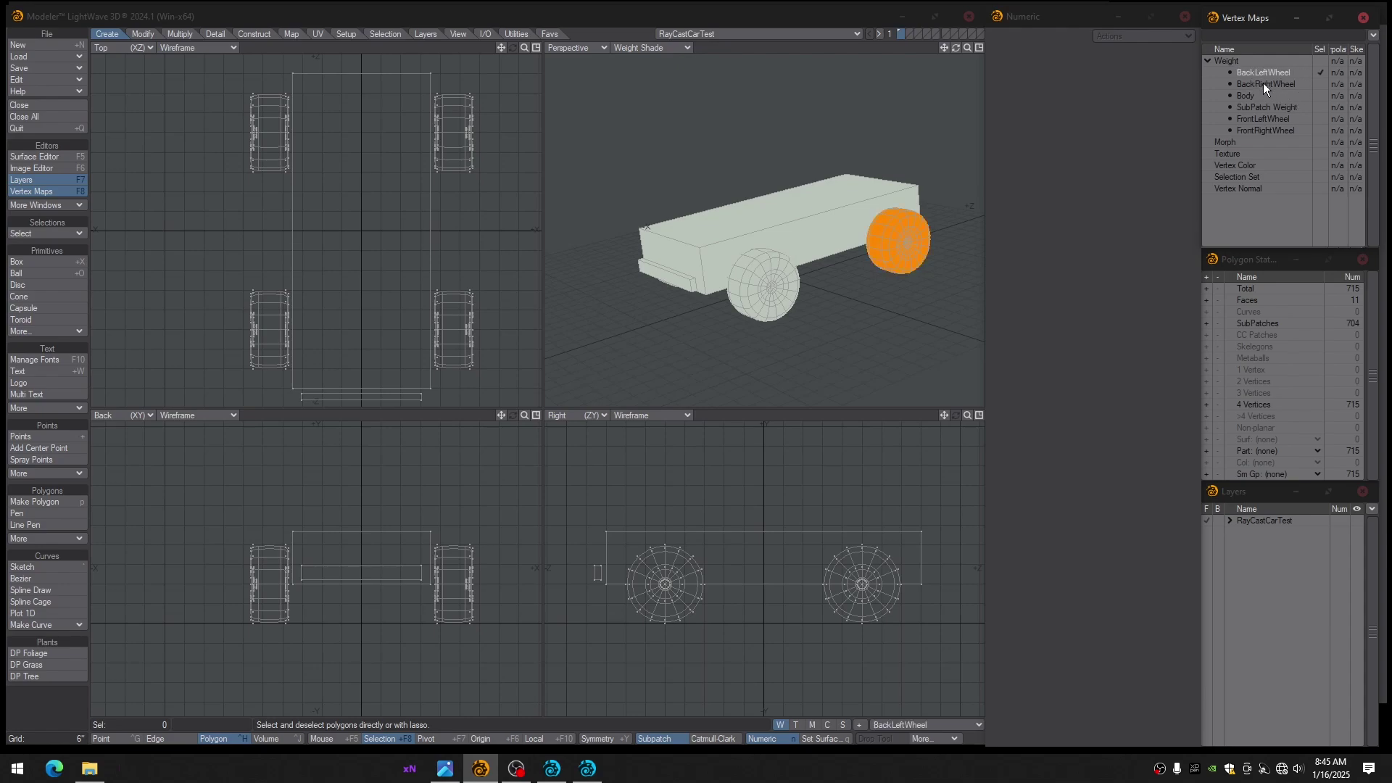
{"action": "left_click", "coordinate": [1263, 84]}
{"action": "left_click", "coordinate": [1257, 72]}
{"action": "left_click", "coordinate": [1256, 83]}
{"action": "left_click_drag", "start_coordinate": [914, 167], "coordinate": [972, 354], "text": "alt"}
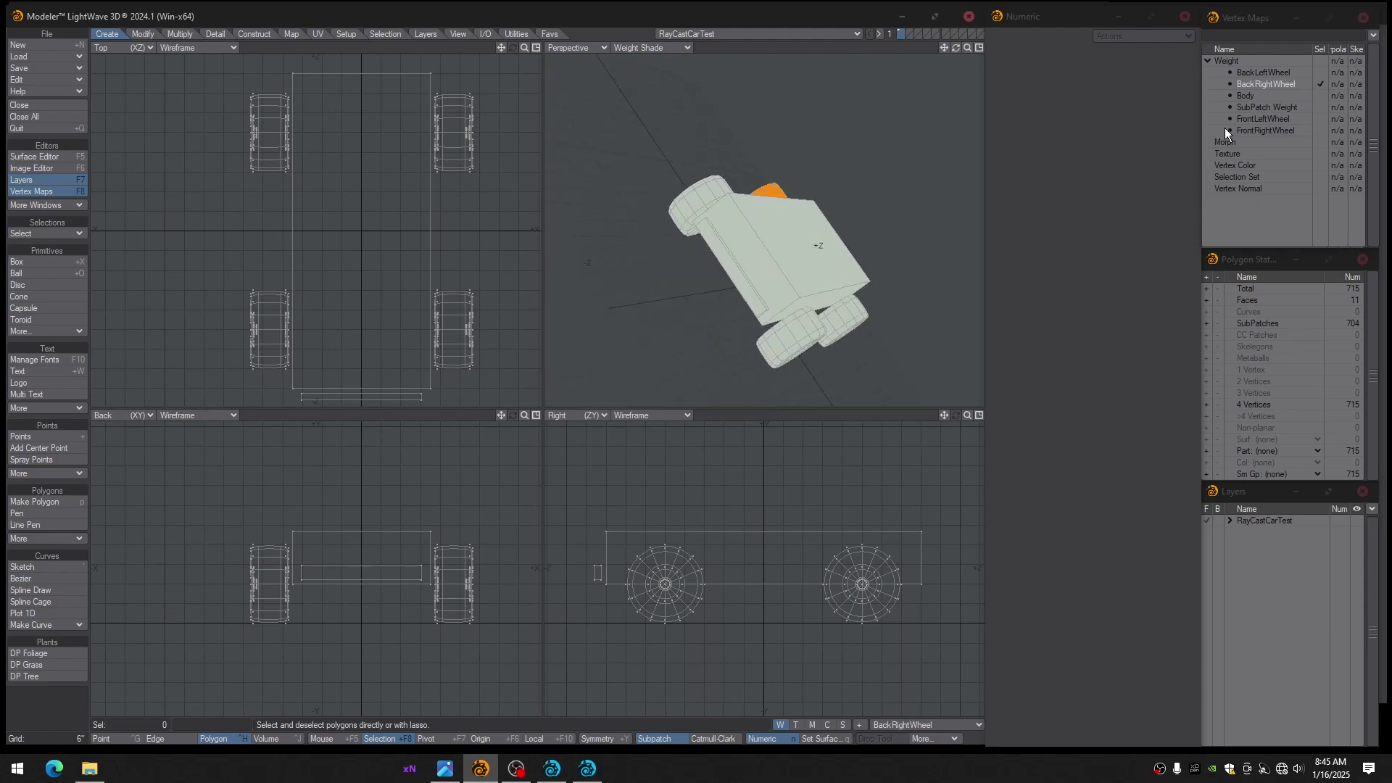
Inspect the Body, SubPatch Weight, FrontLeftWheel and FrontRightWheel weight maps on the car one after another
{"action": "left_click", "coordinate": [1245, 98]}
{"action": "left_click_drag", "start_coordinate": [853, 178], "coordinate": [810, 236], "text": "alt"}
{"action": "left_click", "coordinate": [1255, 110]}
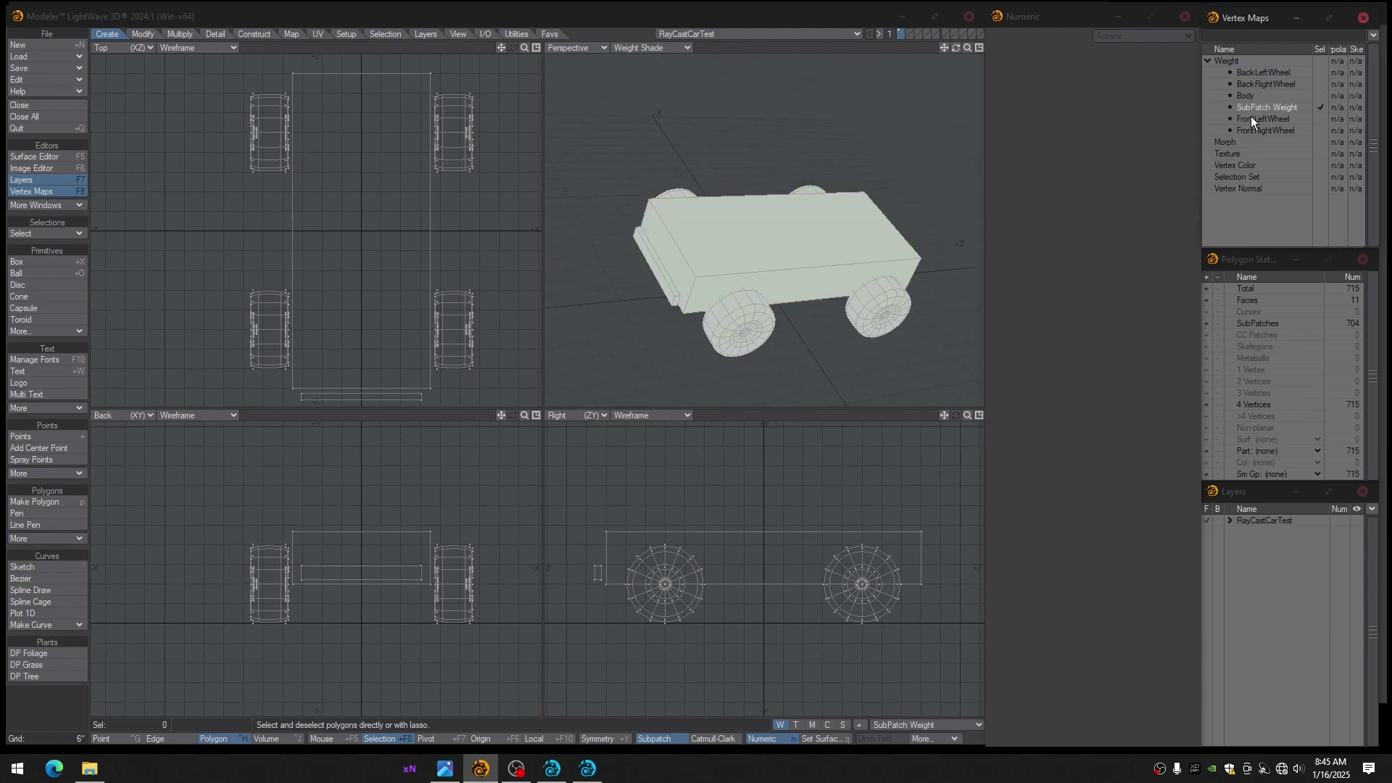
{"action": "left_click", "coordinate": [1251, 120]}
{"action": "left_click_drag", "start_coordinate": [868, 197], "coordinate": [754, 242], "text": "alt"}
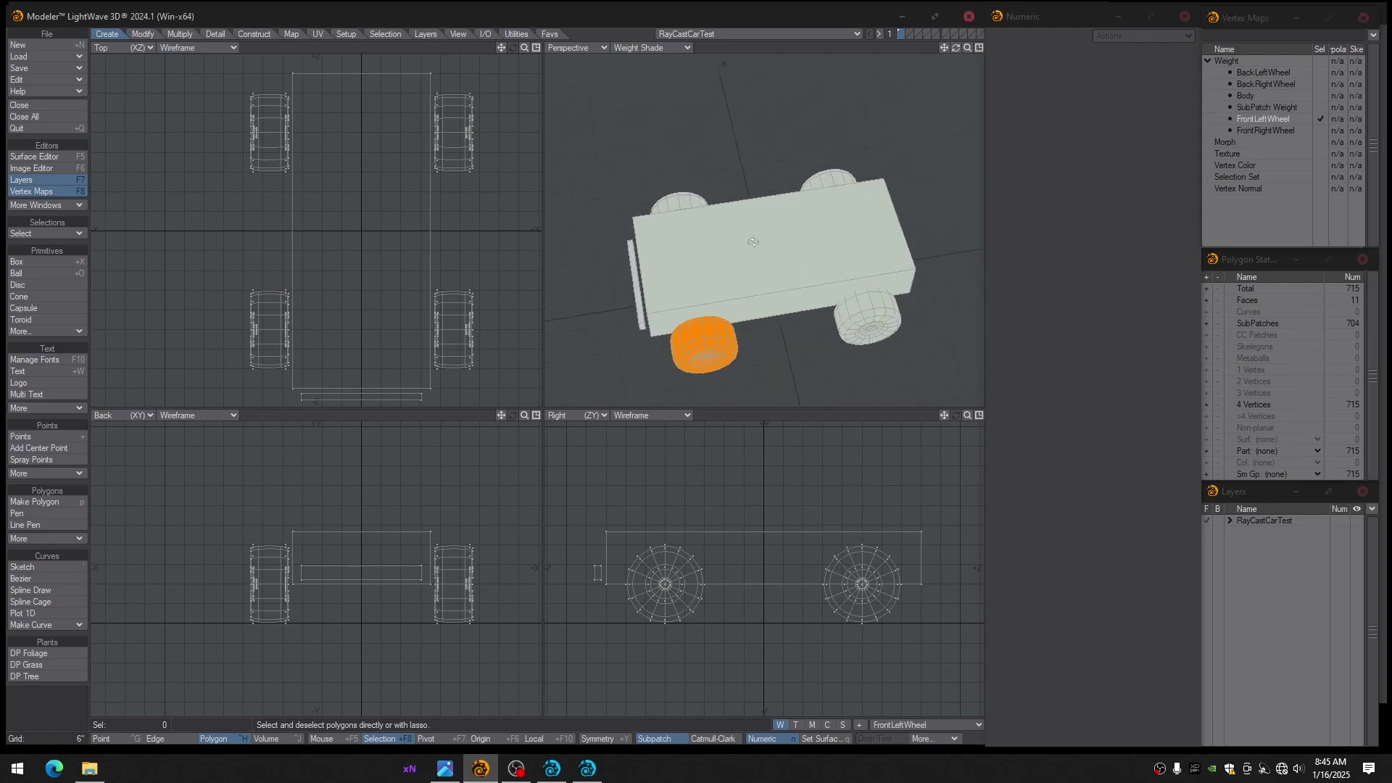
{"action": "left_click", "coordinate": [1265, 131]}
{"action": "left_click_drag", "start_coordinate": [868, 256], "coordinate": [811, 225], "text": "alt"}
{"action": "scroll", "coordinate": [744, 277], "scroll_direction": "up", "scroll_amount": 2}
{"action": "left_click_drag", "start_coordinate": [755, 286], "coordinate": [726, 286], "text": "alt"}
{"action": "left_click_drag", "start_coordinate": [725, 286], "coordinate": [758, 272], "text": "ctrl+alt"}
{"action": "left_click_drag", "start_coordinate": [758, 272], "coordinate": [679, 294], "text": "alt"}
{"action": "left_click", "coordinate": [727, 260]}
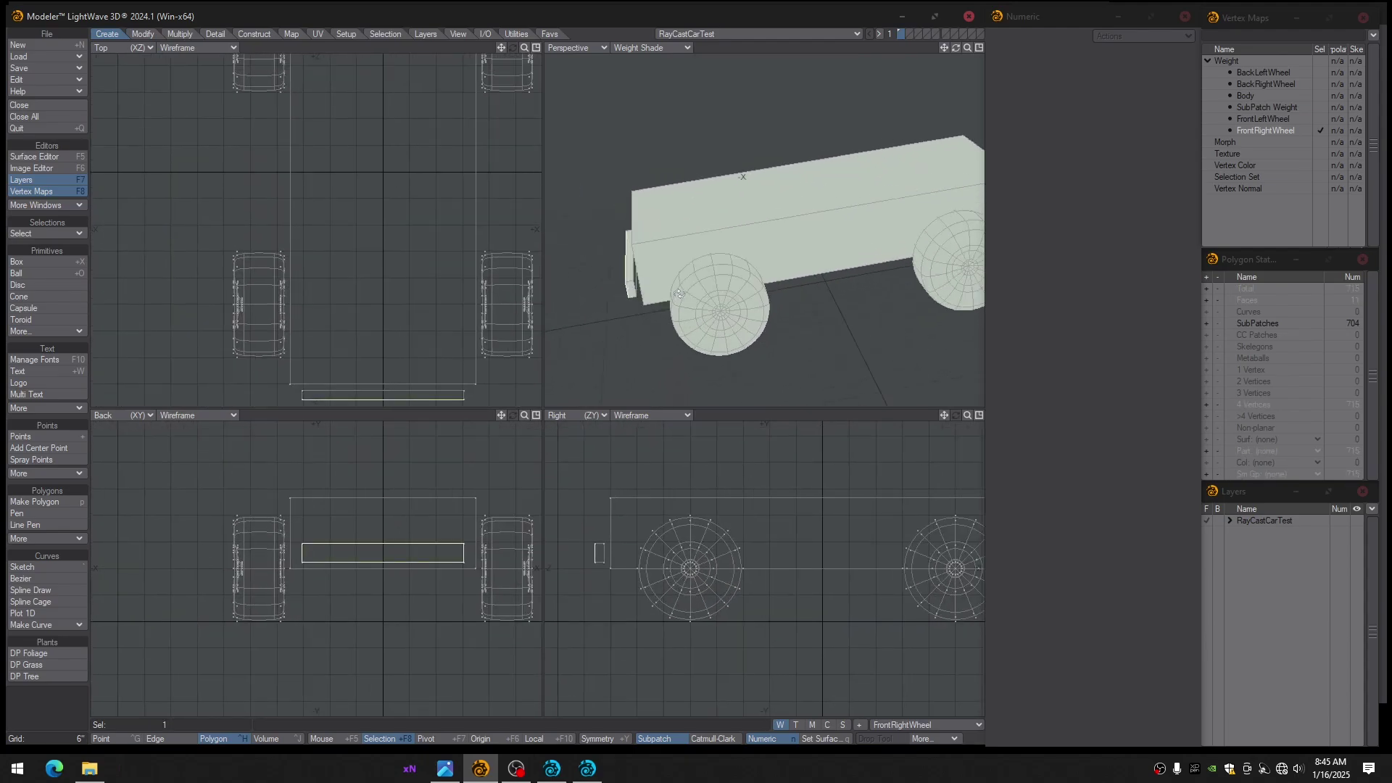
{"action": "left_click", "coordinate": [759, 418]}
{"action": "left_click_drag", "start_coordinate": [779, 217], "coordinate": [848, 163], "text": "alt"}
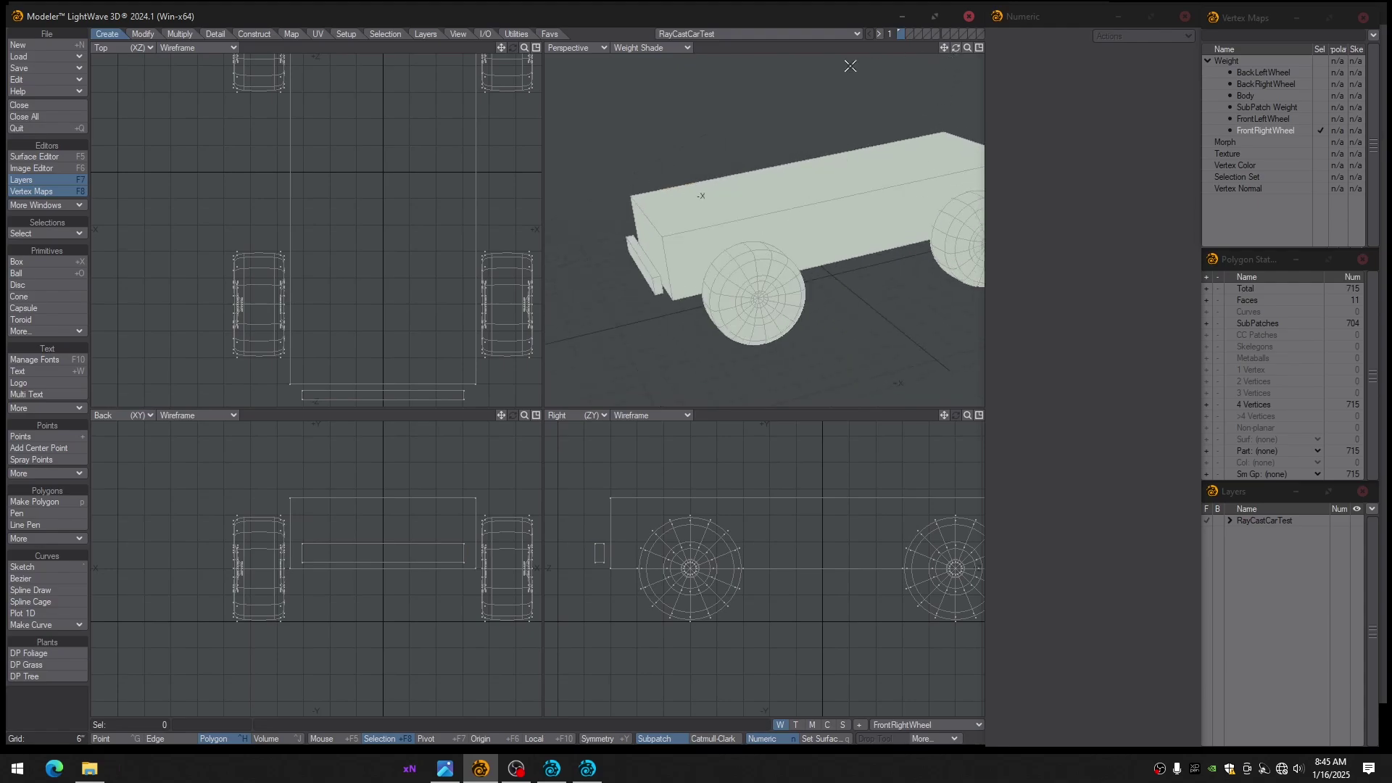
{"action": "left_click_drag", "start_coordinate": [748, 96], "coordinate": [770, 98], "text": "alt"}
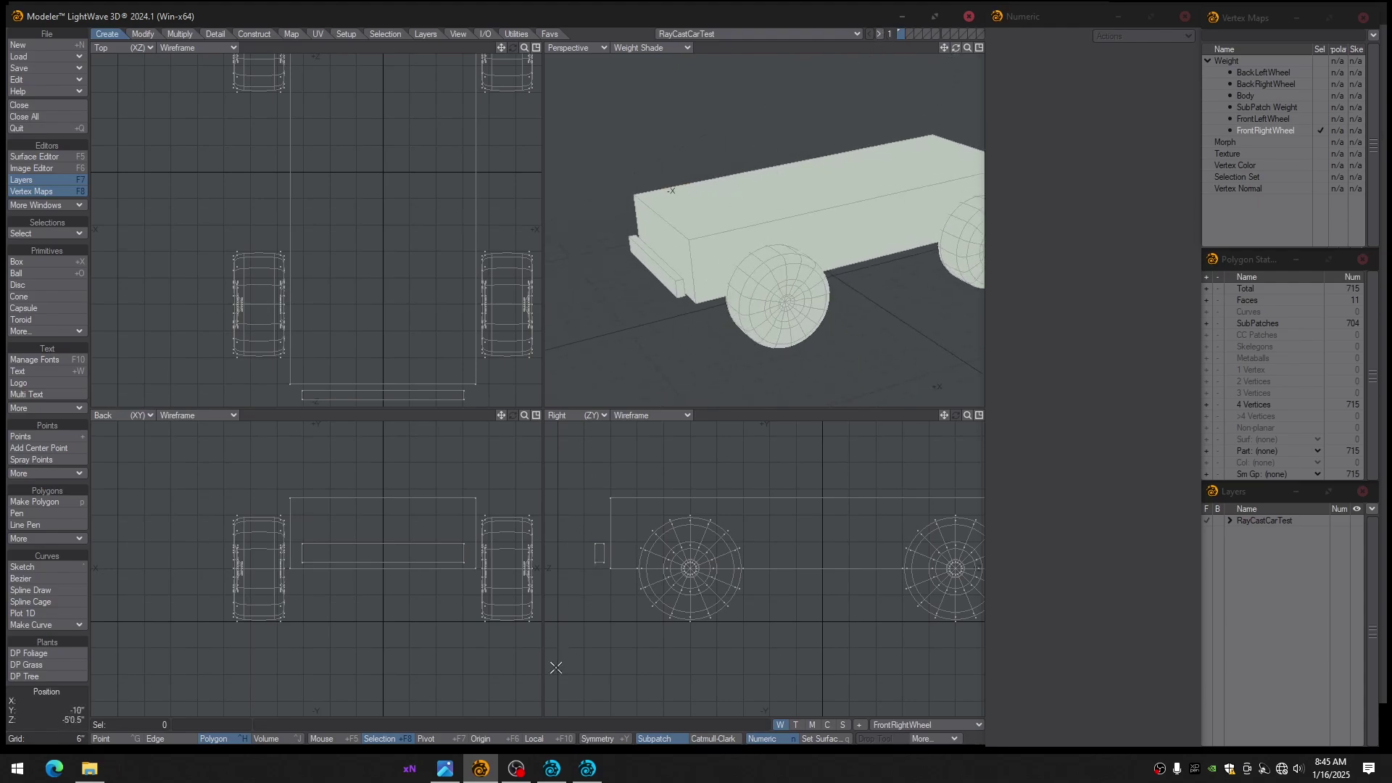
Switch back to the finished RayCastCarTest scene in Layout and view the rigged car at frame 0
{"action": "left_click", "coordinate": [551, 771]}
{"action": "left_click_drag", "start_coordinate": [388, 553], "coordinate": [434, 556], "text": "alt"}
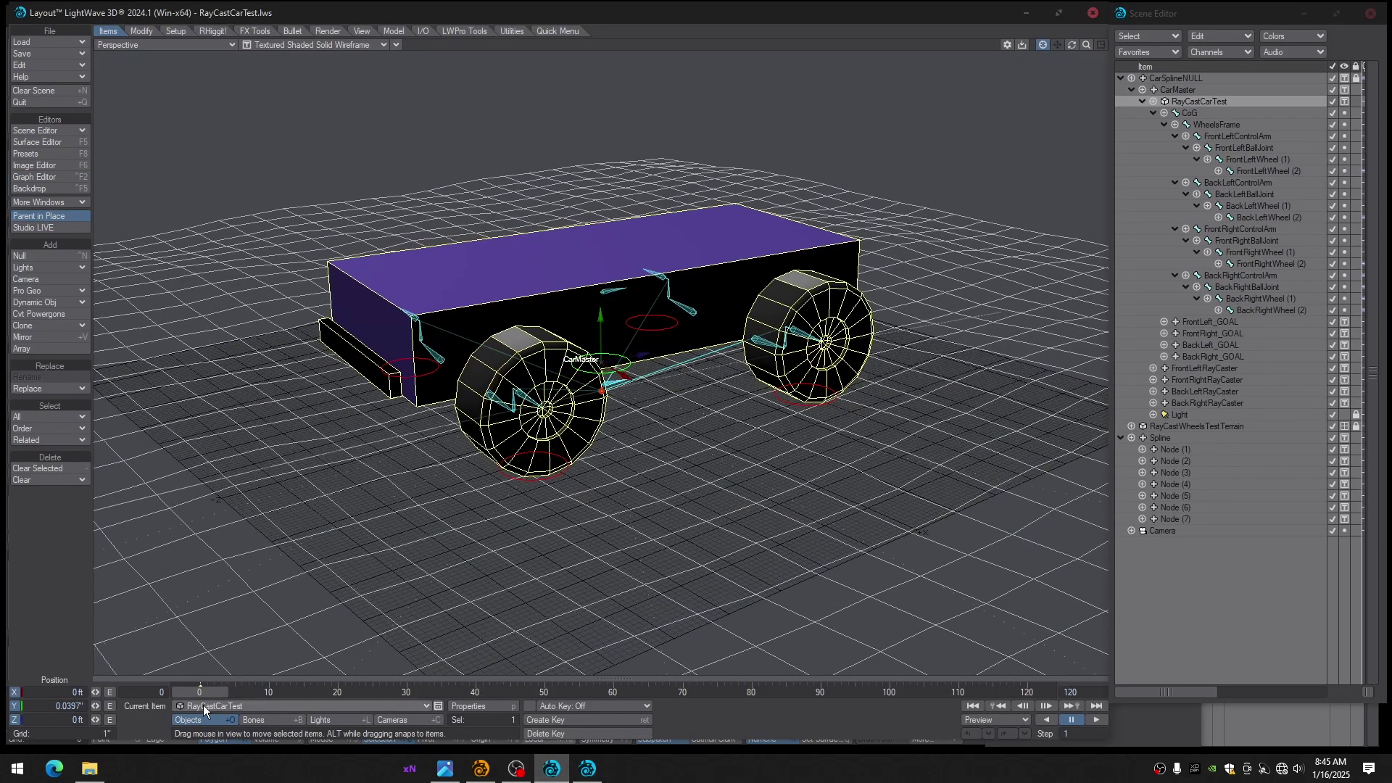
{"action": "mouse_move", "coordinate": [202, 694]}
{"action": "left_mouse_down"}
{"action": "mouse_move", "coordinate": [929, 692]}
{"action": "mouse_move", "coordinate": [210, 692]}
{"action": "left_mouse_up"}
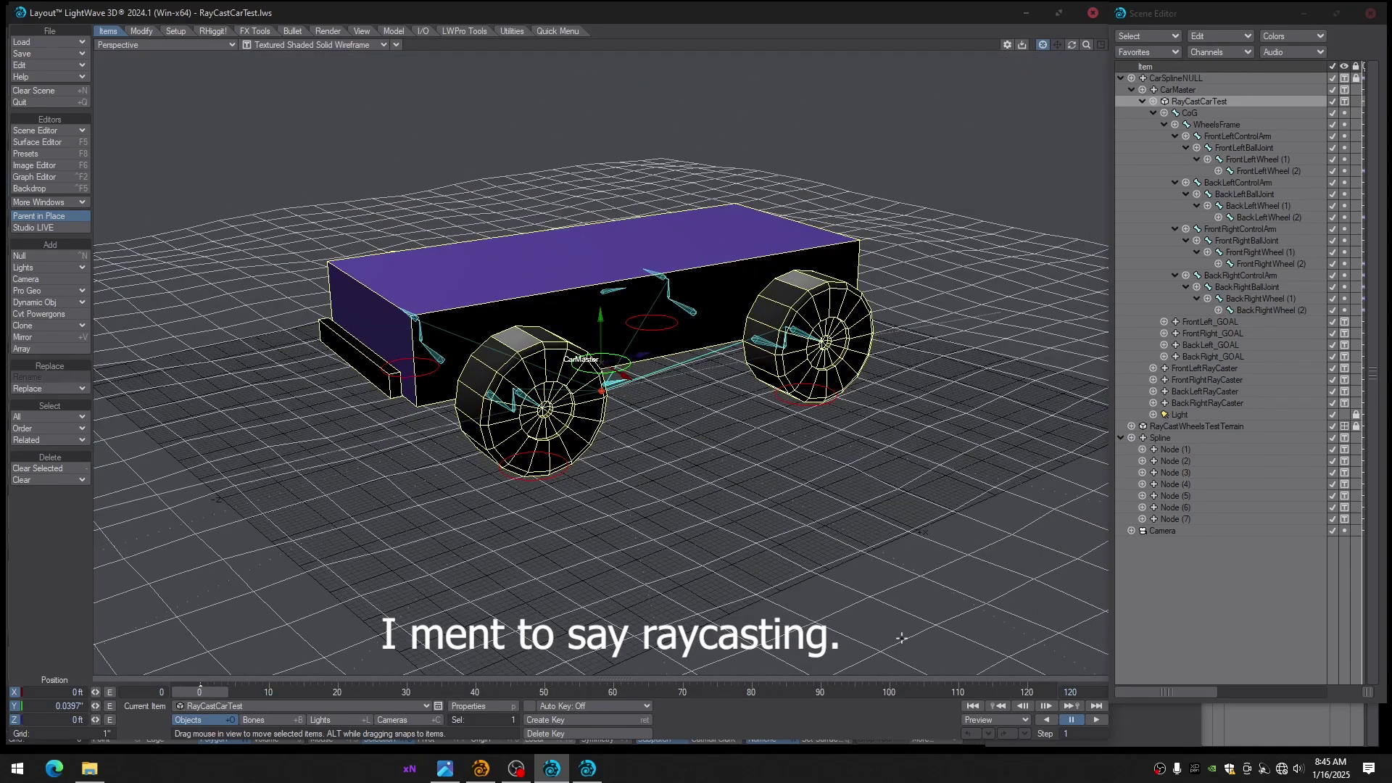
Switch to the empty Layout scene and load the object RayCastCarTest.lwo from the Camaro1973 Objects folder
{"action": "mouse_move", "coordinate": [593, 770]}
{"action": "left_click", "coordinate": [605, 738]}
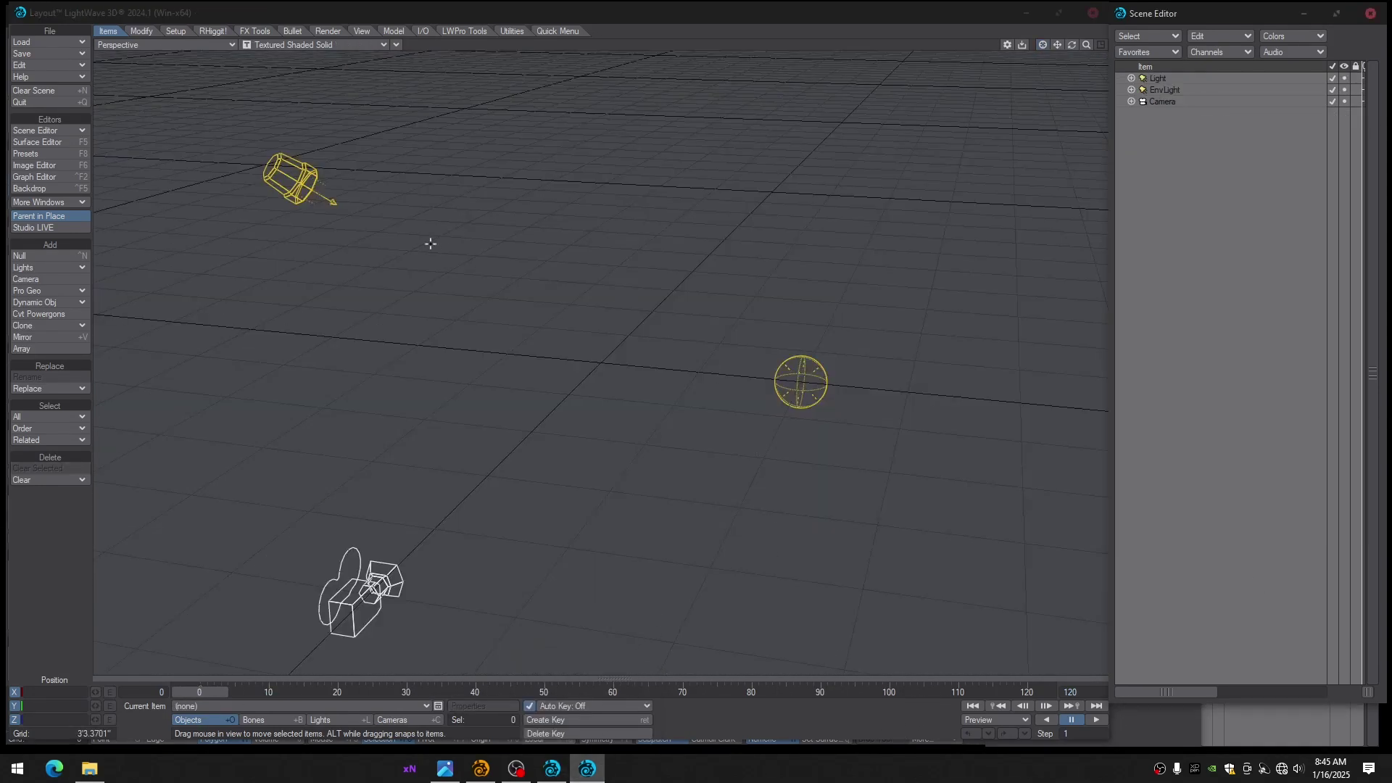
{"action": "left_click_drag", "start_coordinate": [432, 243], "coordinate": [337, 225], "text": "alt"}
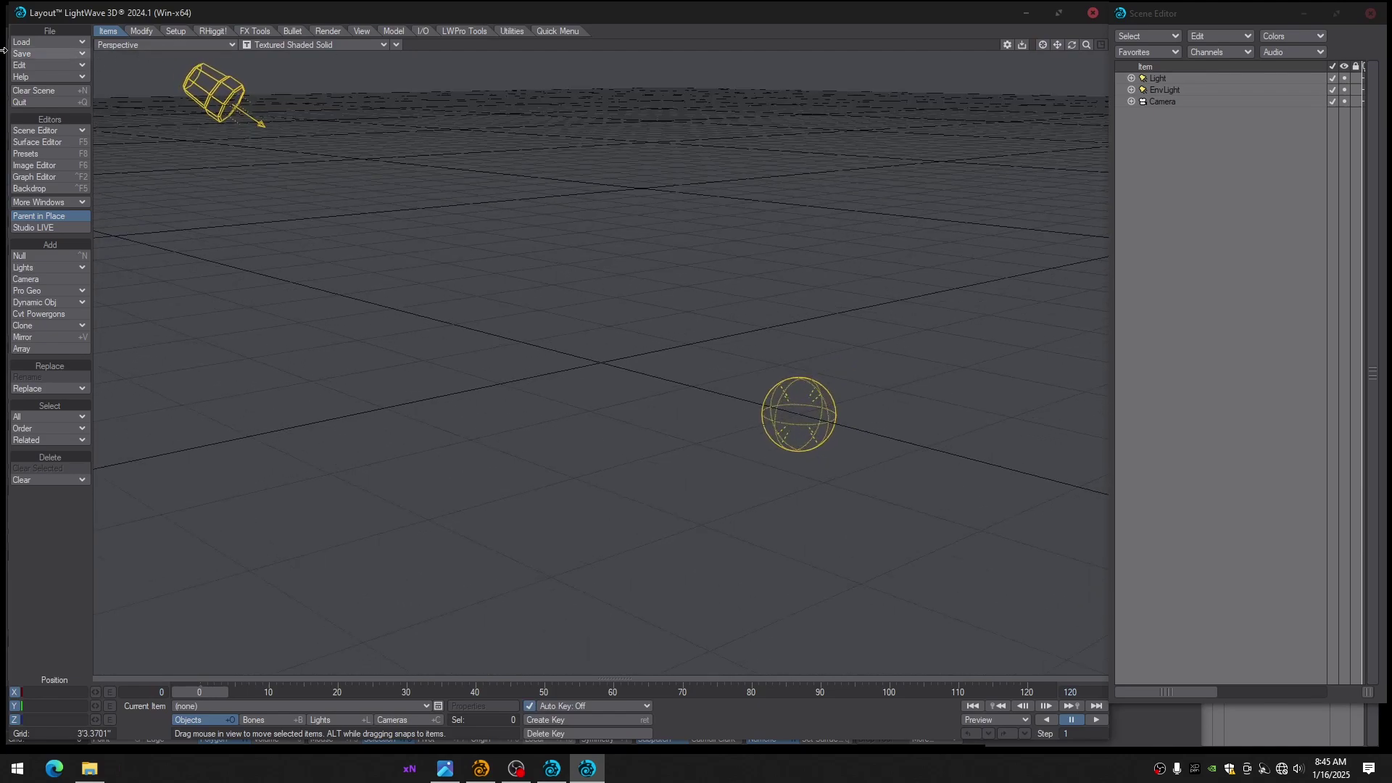
{"action": "left_click", "coordinate": [28, 44]}
{"action": "mouse_move", "coordinate": [66, 87]}
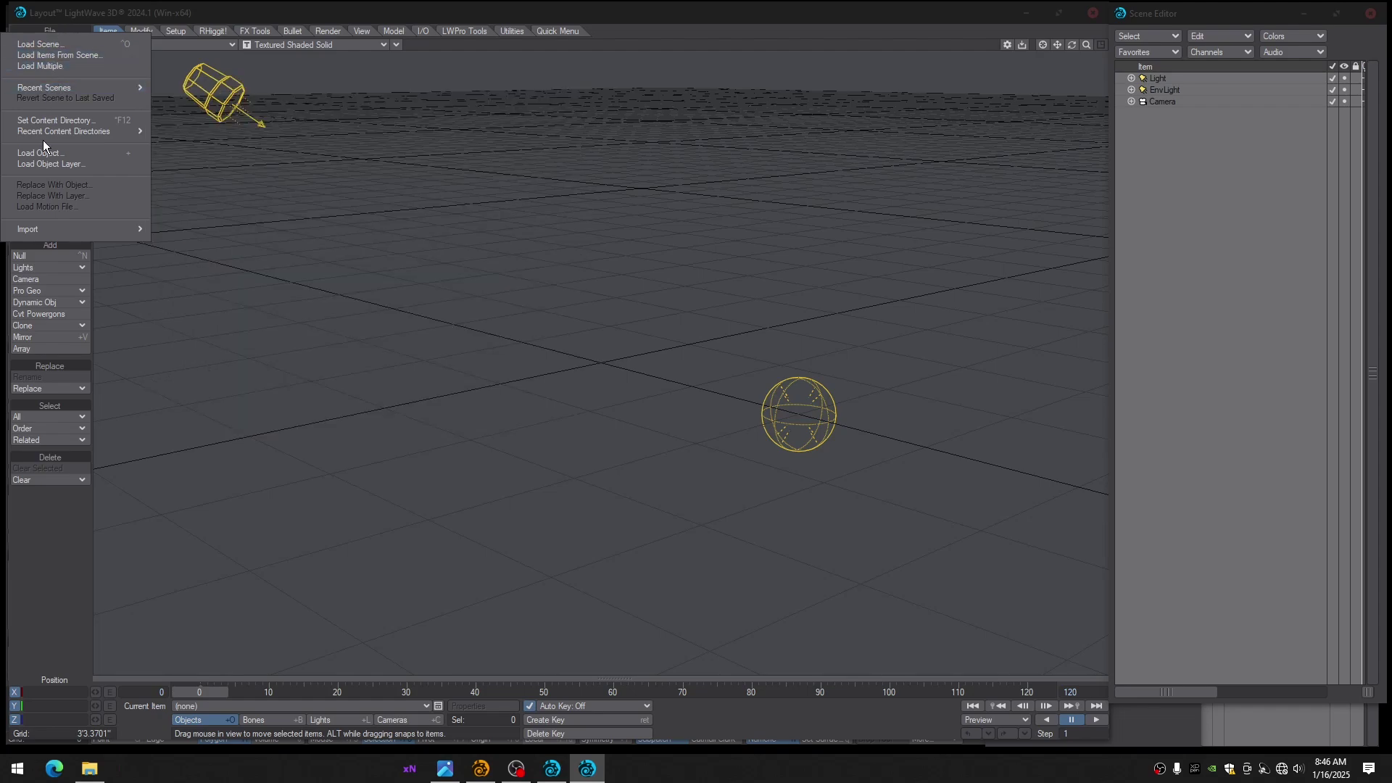
{"action": "left_click", "coordinate": [46, 151]}
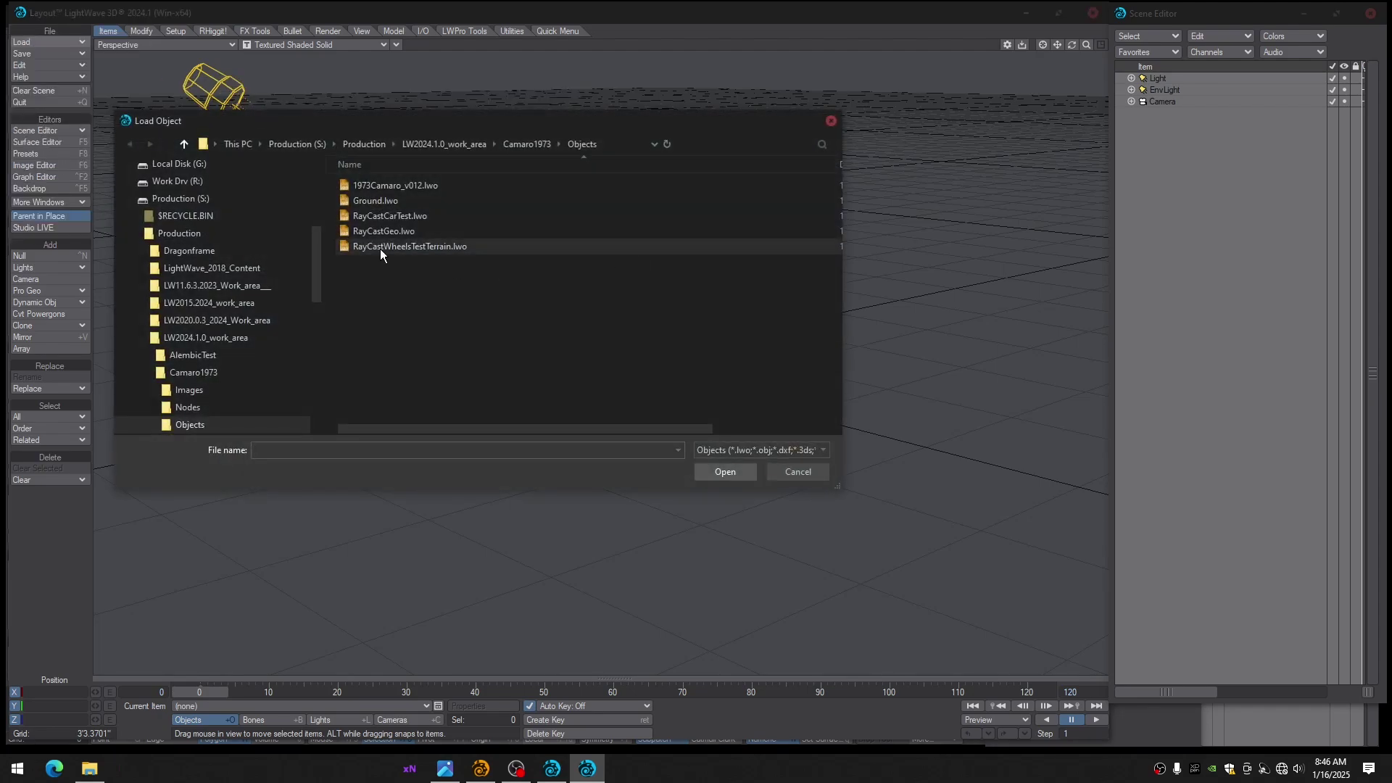
{"action": "double_click", "coordinate": [368, 217]}
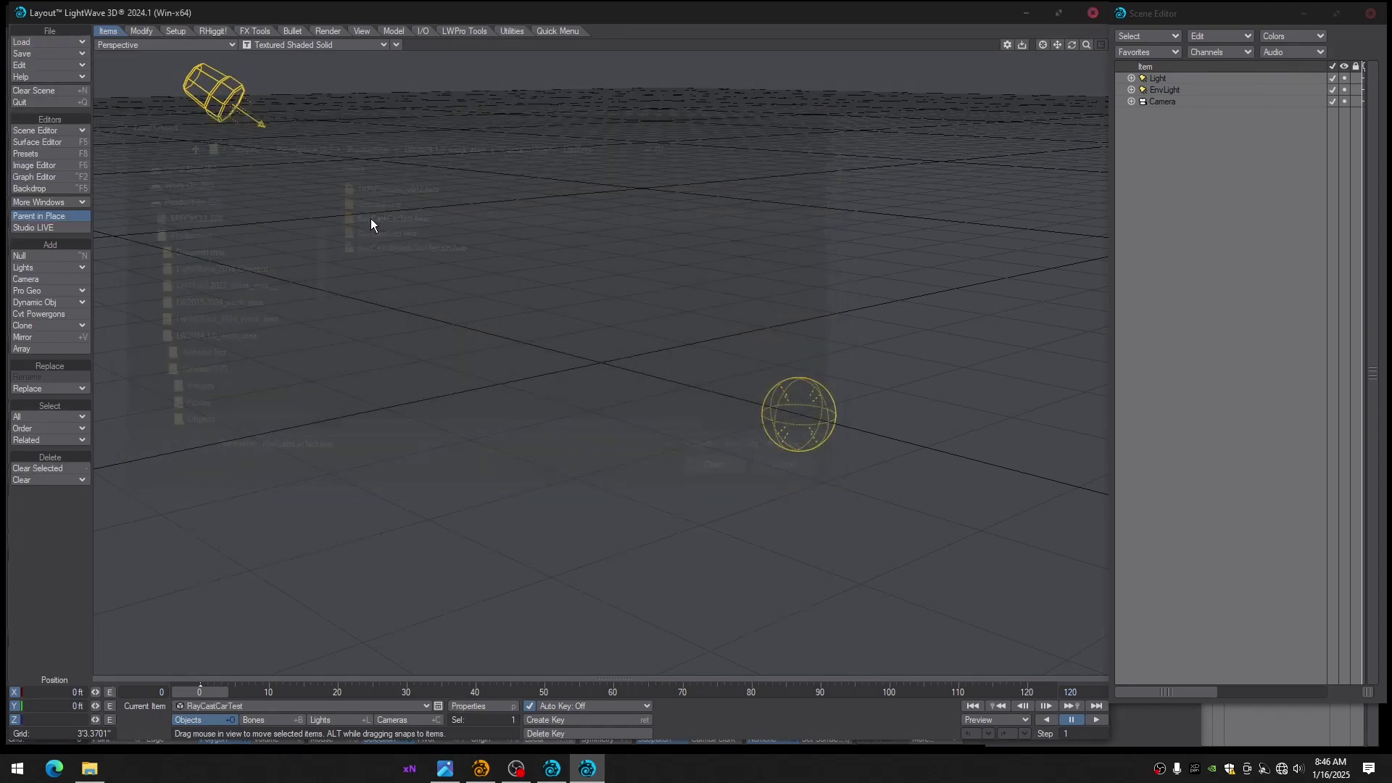
Lower the Bumper surface's reflection to 0.9% in the Surface Editor and close the editor
{"action": "left_click_drag", "start_coordinate": [668, 366], "coordinate": [625, 350], "text": "alt"}
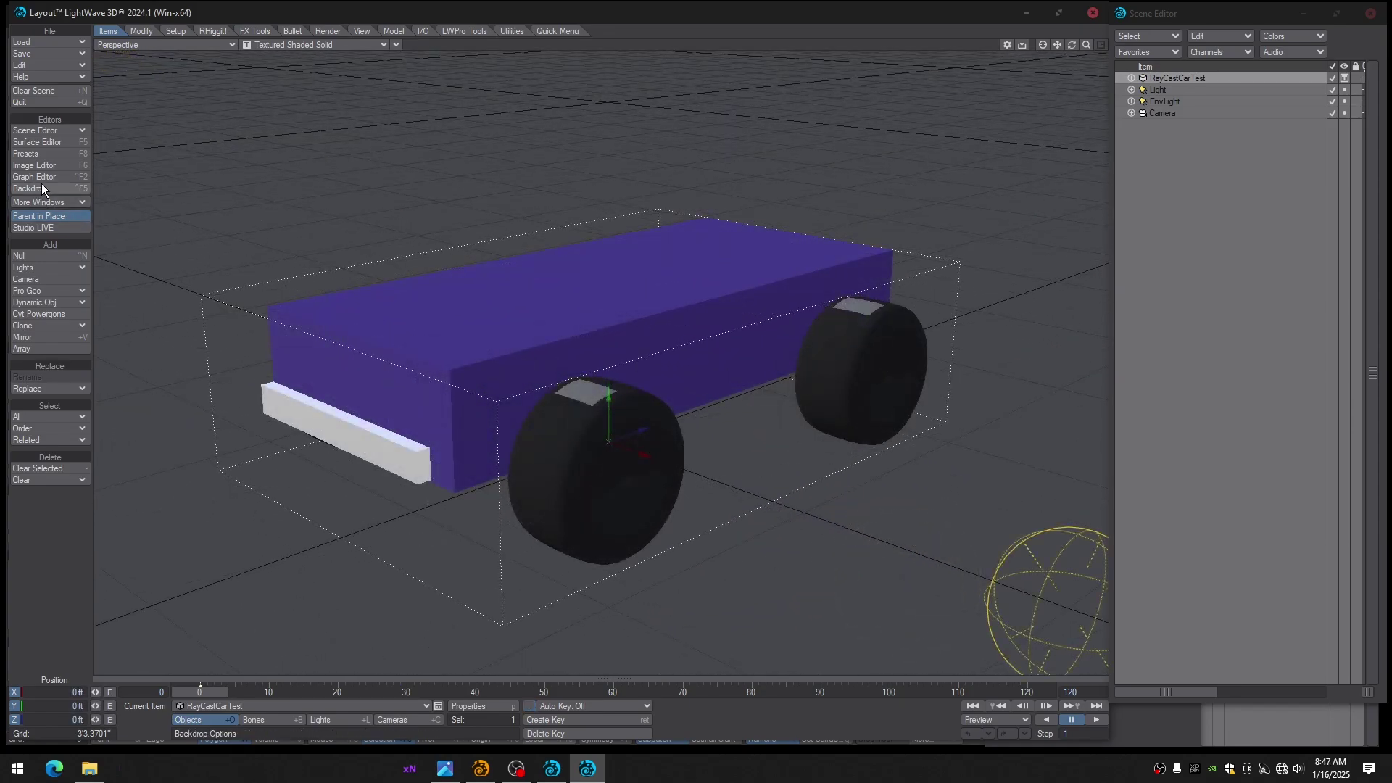
{"action": "left_click", "coordinate": [44, 142]}
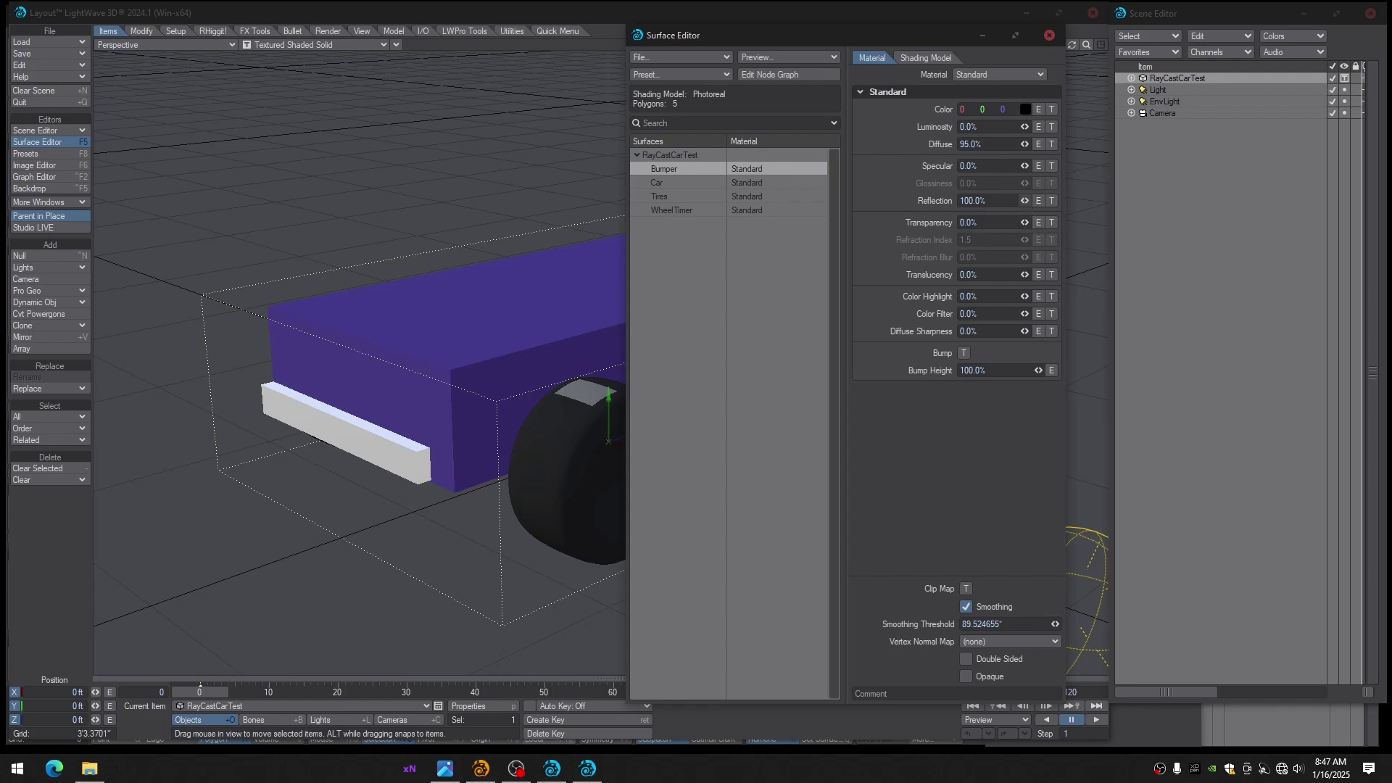
{"action": "mouse_move", "coordinate": [1025, 201]}
{"action": "left_mouse_down"}
{"action": "mouse_move", "coordinate": [952, 201]}
{"action": "mouse_move", "coordinate": [1026, 201]}
{"action": "left_mouse_up"}
{"action": "left_click", "coordinate": [1049, 36]}
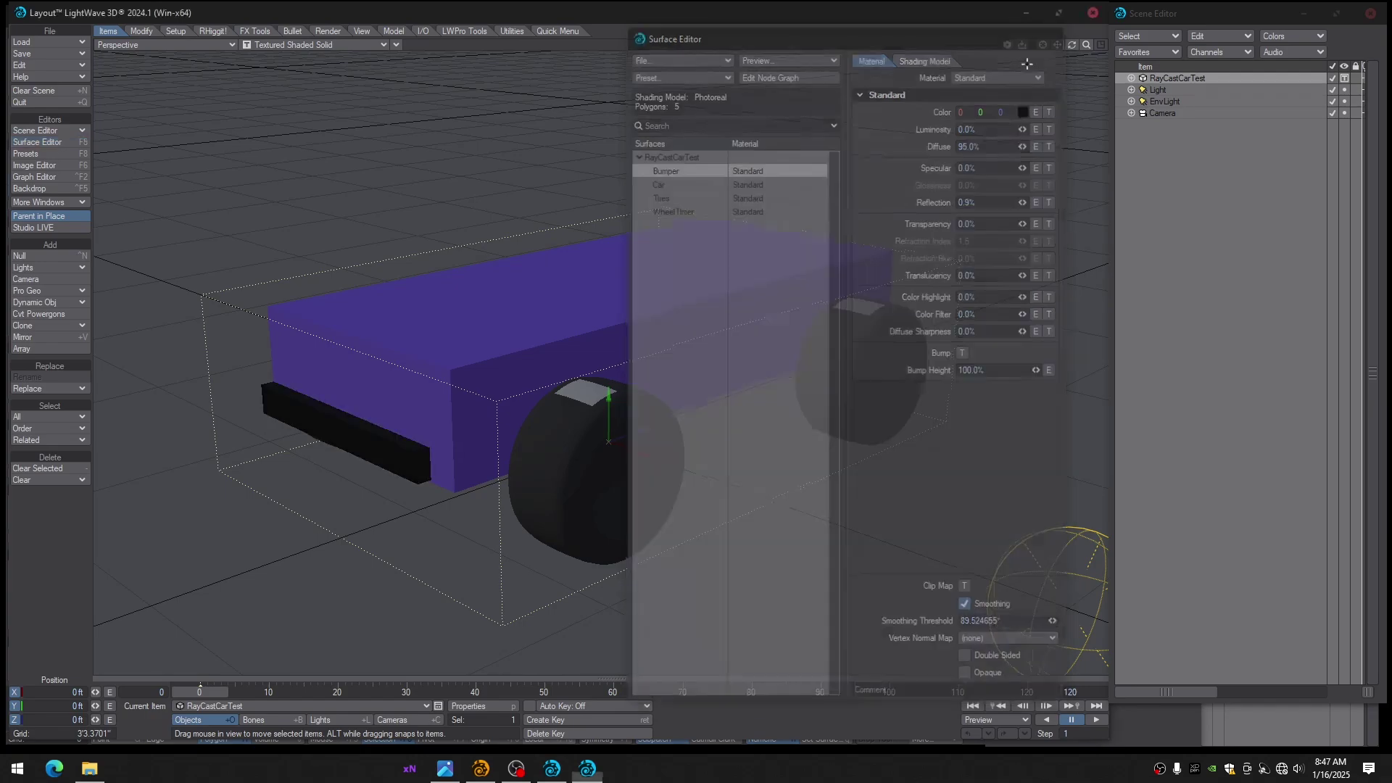
Lock the Light and EnvLight items in the Scene Editor and hide both from the viewport
{"action": "scroll", "coordinate": [823, 330], "scroll_direction": "down", "scroll_amount": 2}
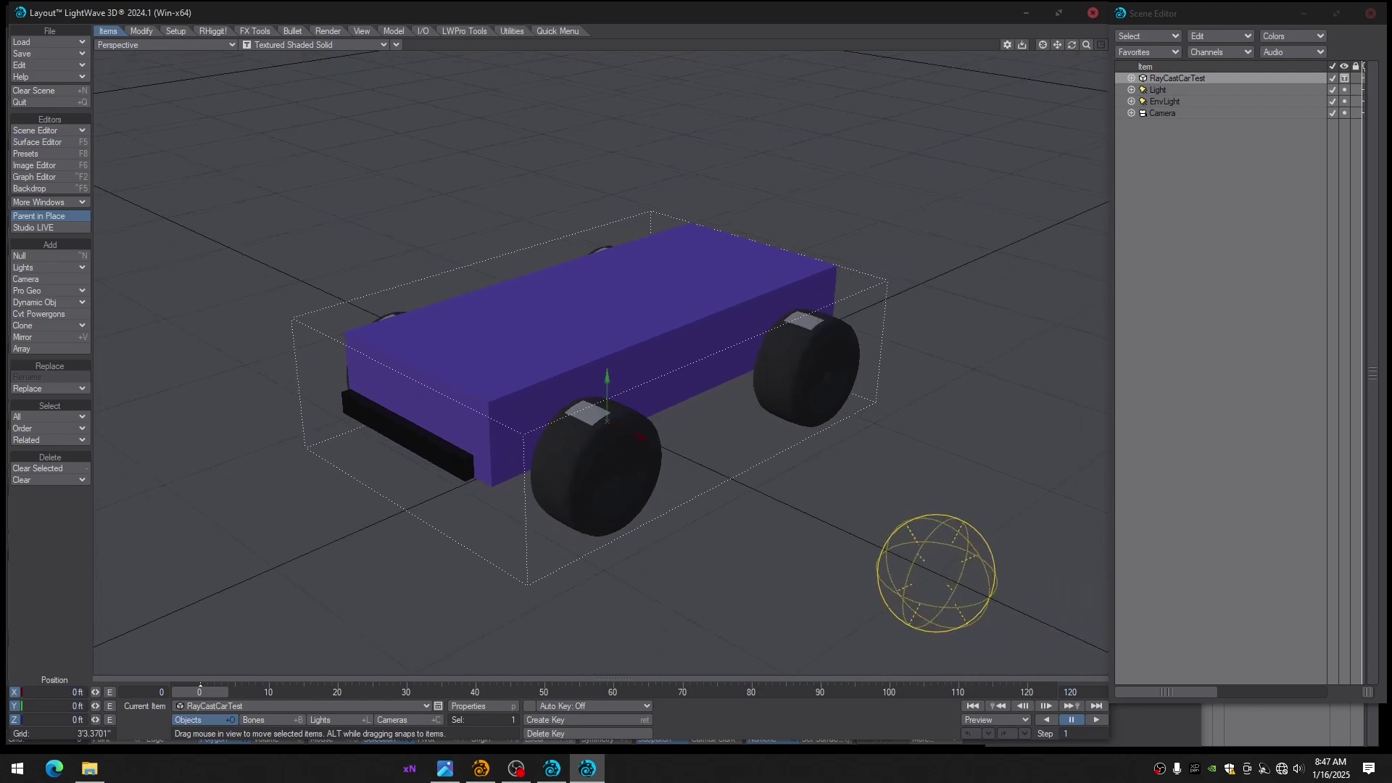
{"action": "left_click_drag", "start_coordinate": [823, 330], "coordinate": [851, 316], "text": "alt"}
{"action": "left_click_drag", "start_coordinate": [768, 390], "coordinate": [691, 342], "text": "alt"}
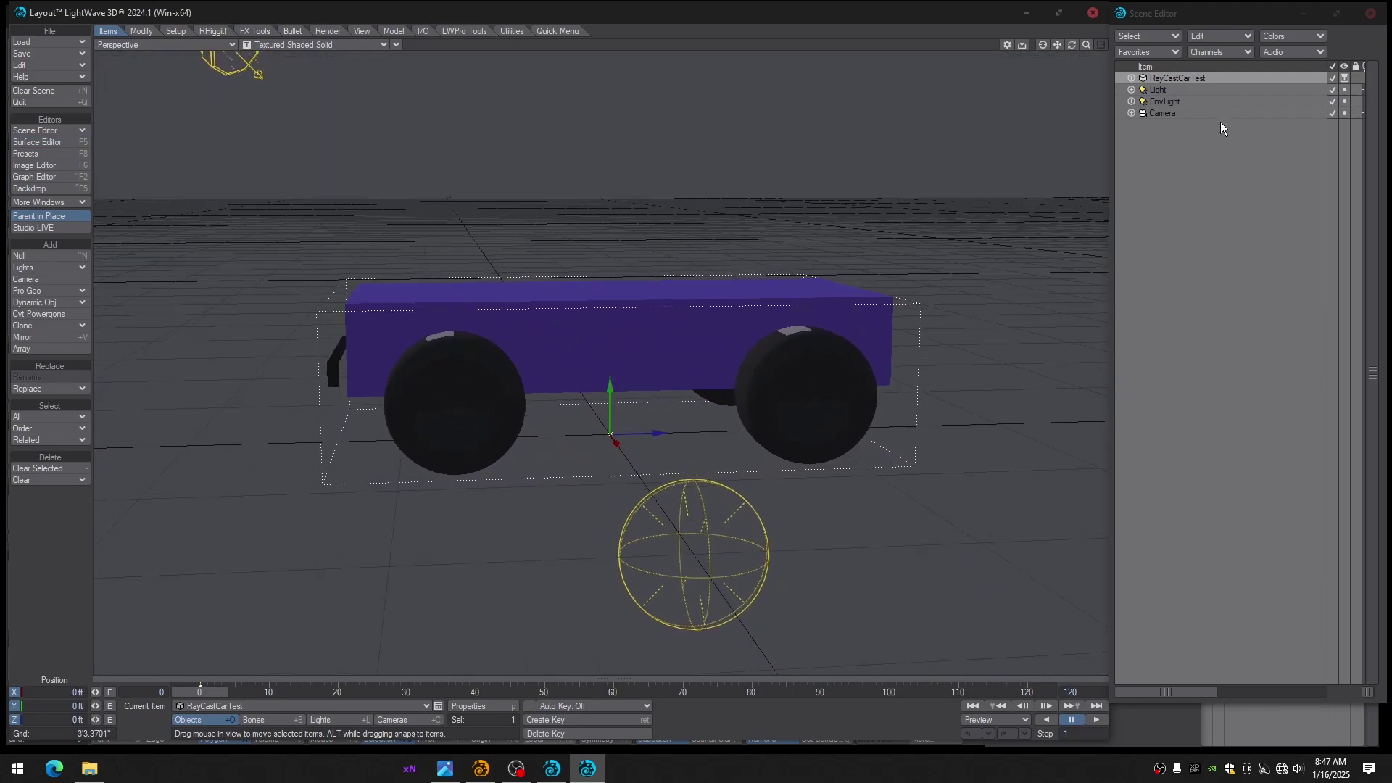
{"action": "left_click", "coordinate": [1356, 90]}
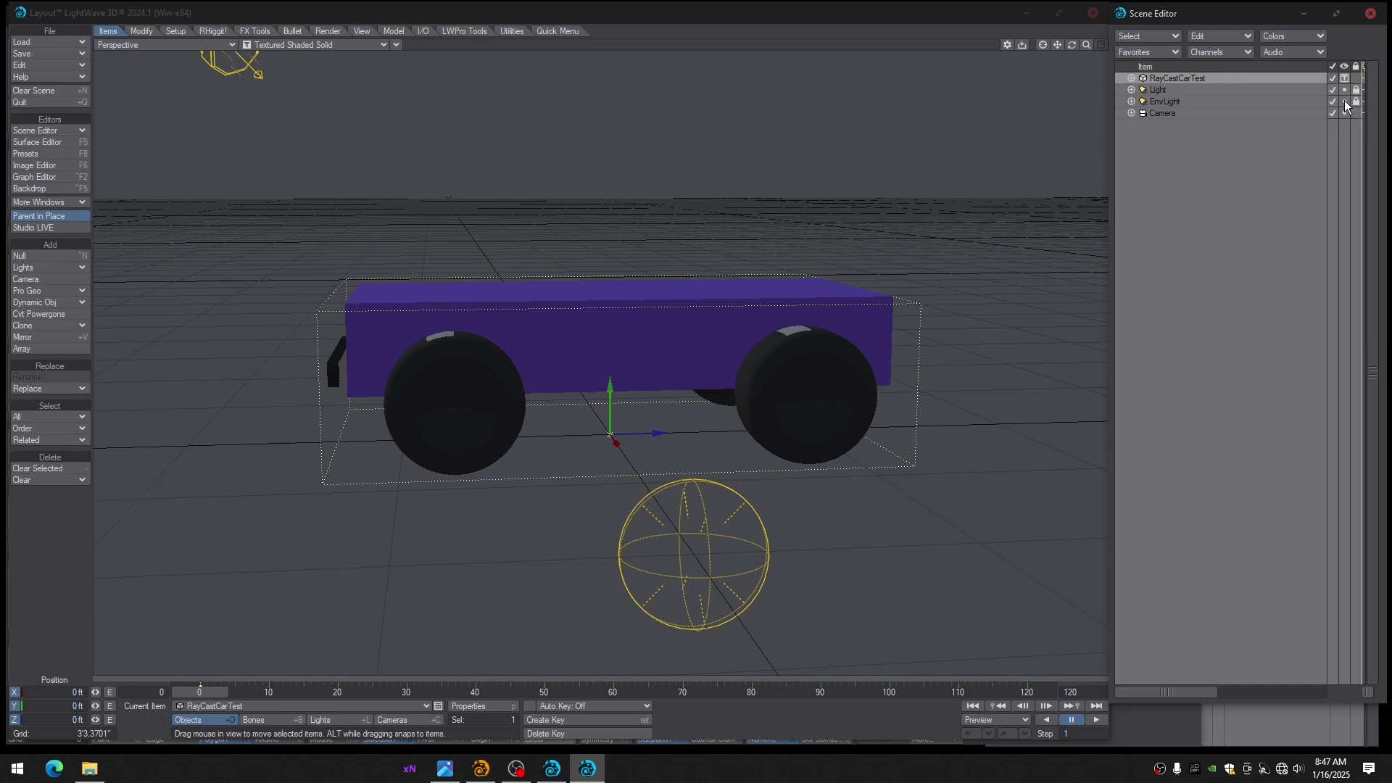
{"action": "left_click", "coordinate": [1344, 102]}
{"action": "left_click", "coordinate": [1345, 91]}
Frame the car in the Right view, add a null object named CarMaster and return to the Perspective view
{"action": "left_click_drag", "start_coordinate": [668, 287], "coordinate": [647, 355], "text": "alt"}
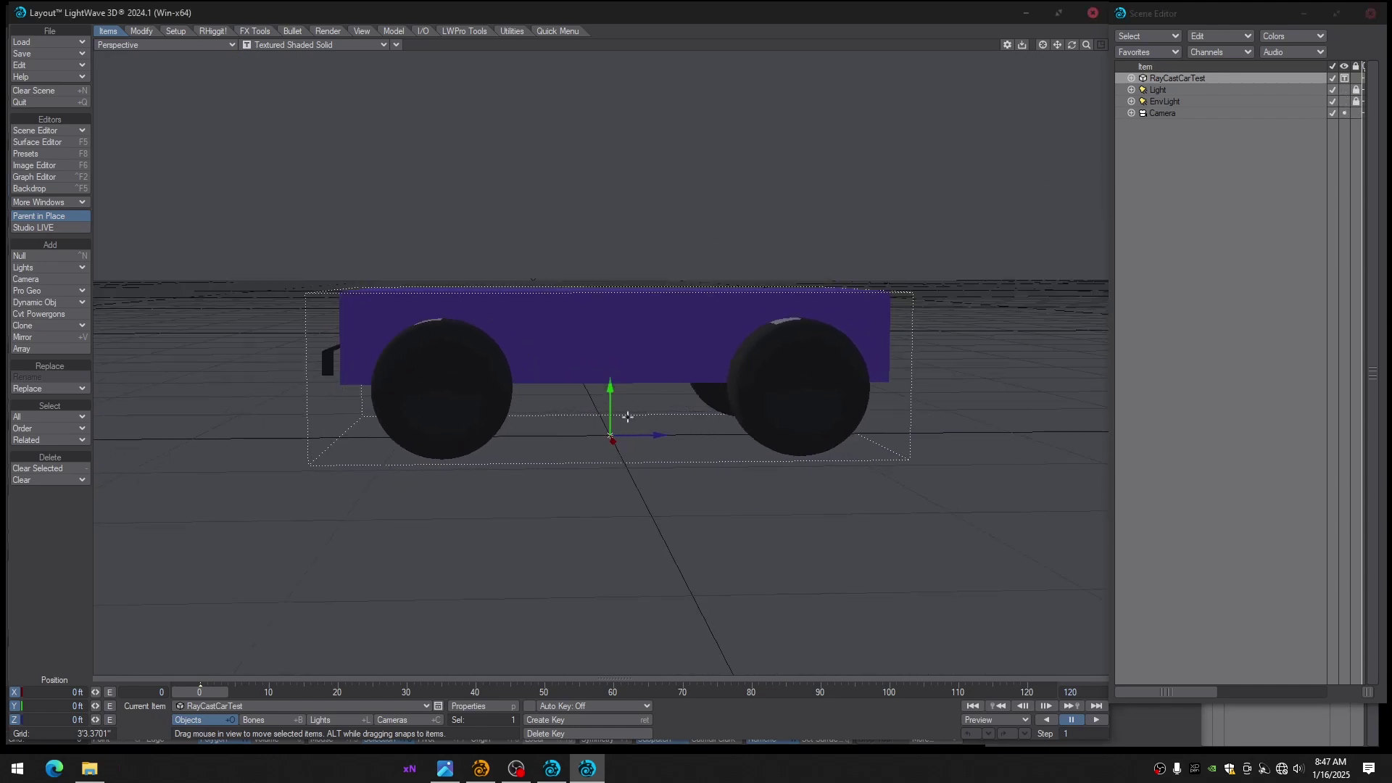
{"action": "scroll", "coordinate": [628, 417], "scroll_direction": "up", "scroll_amount": 2}
{"action": "key", "text": "3"}
{"action": "scroll", "coordinate": [607, 394], "scroll_direction": "up", "scroll_amount": 3}
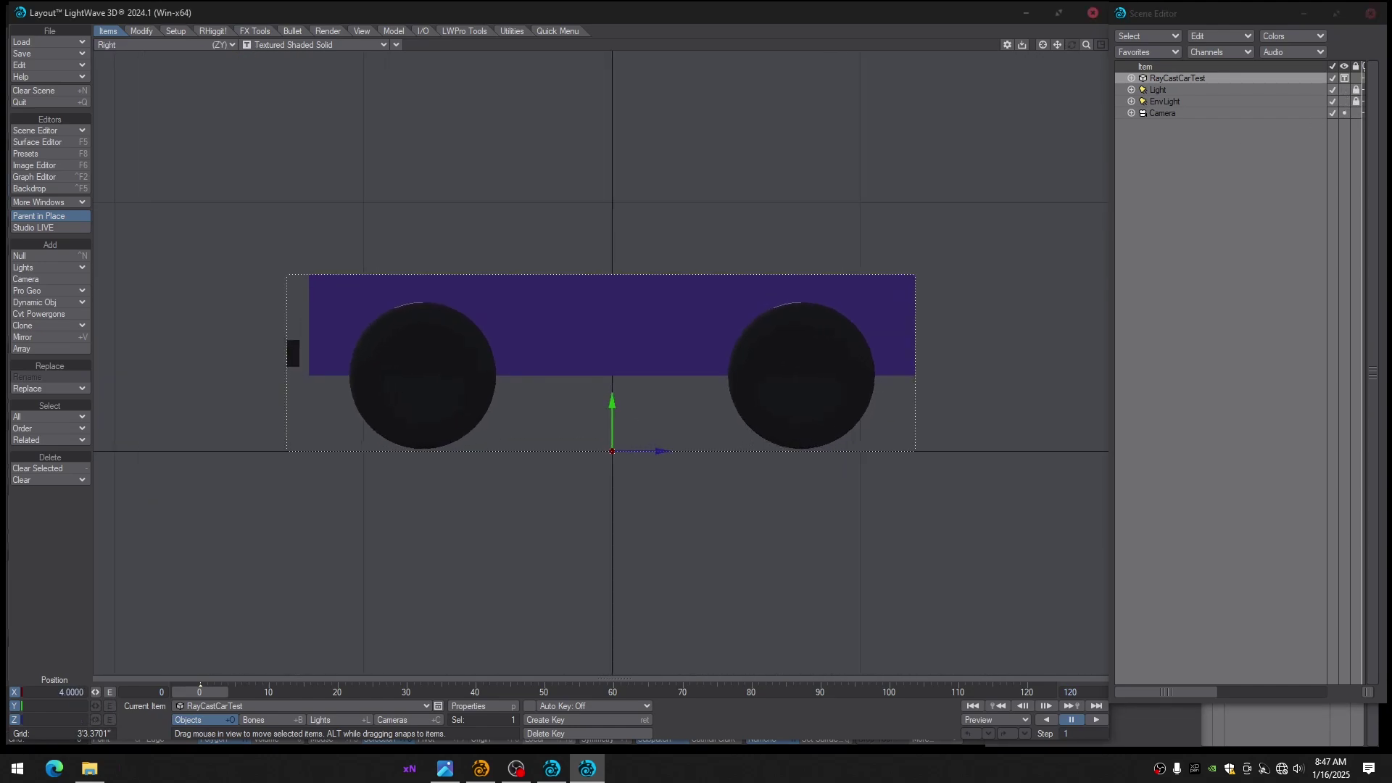
{"action": "left_click_drag", "start_coordinate": [607, 372], "coordinate": [611, 372], "text": "ctrl+alt"}
{"action": "left_click_drag", "start_coordinate": [610, 372], "coordinate": [612, 380], "text": "alt"}
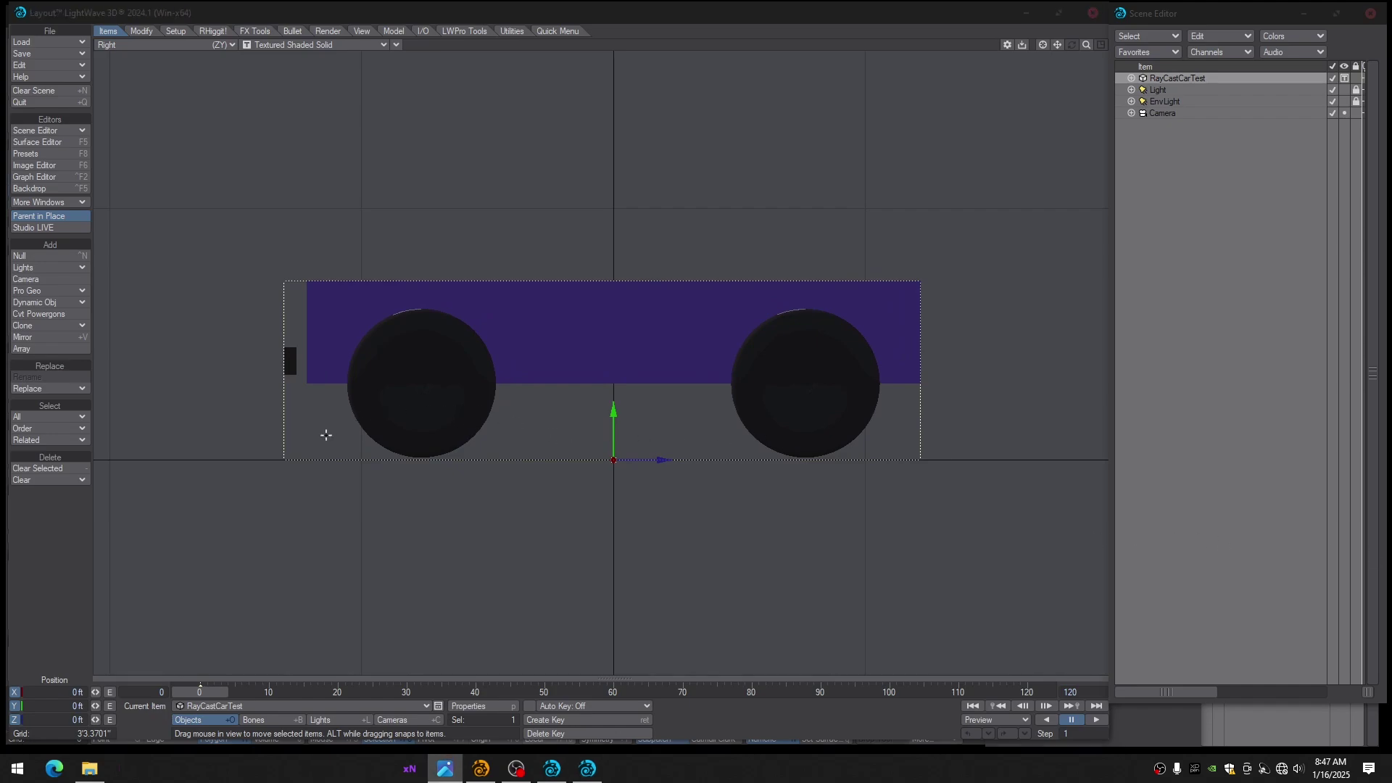
{"action": "mouse_move", "coordinate": [325, 435]}
{"action": "left_mouse_down", "text": "alt"}
{"action": "mouse_move", "coordinate": [267, 454]}
{"action": "mouse_move", "coordinate": [309, 439]}
{"action": "left_mouse_up", "text": "alt"}
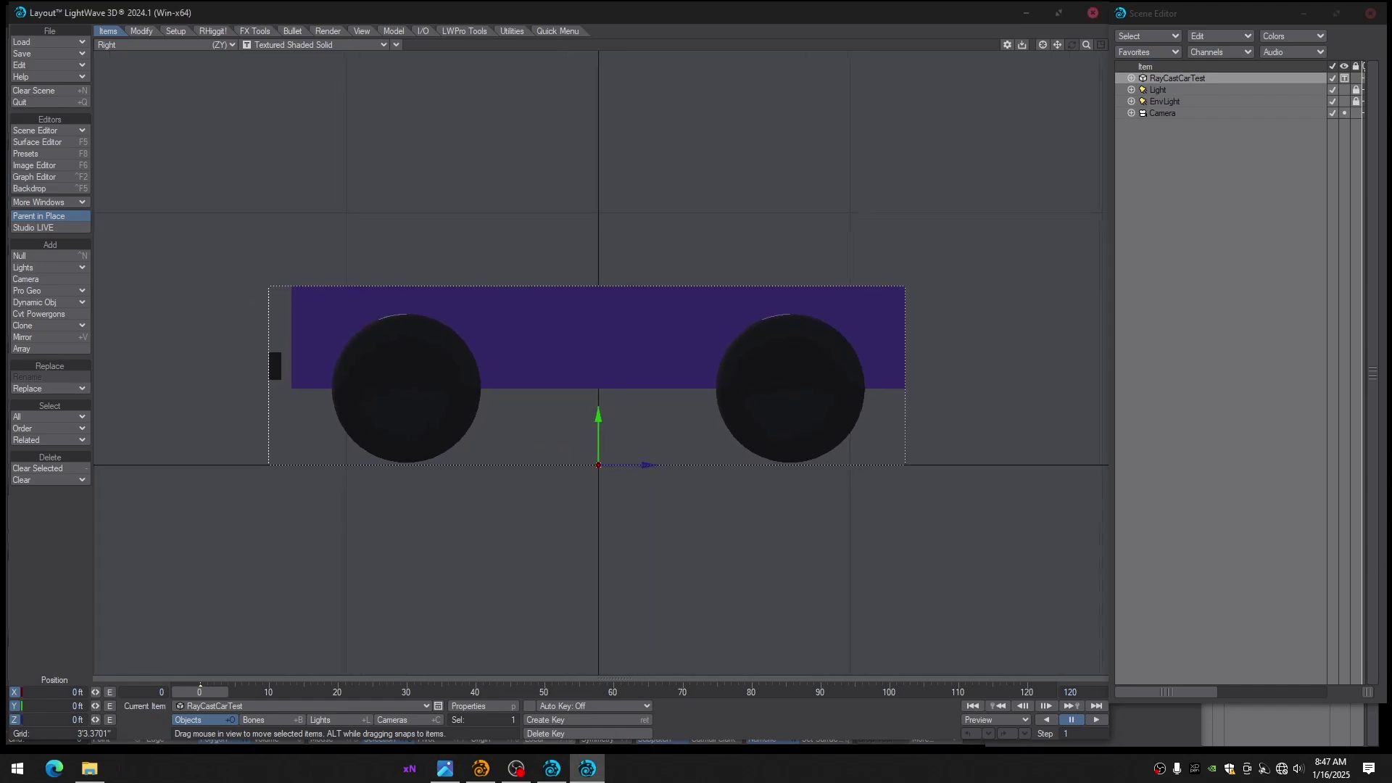
{"action": "left_click", "coordinate": [45, 259]}
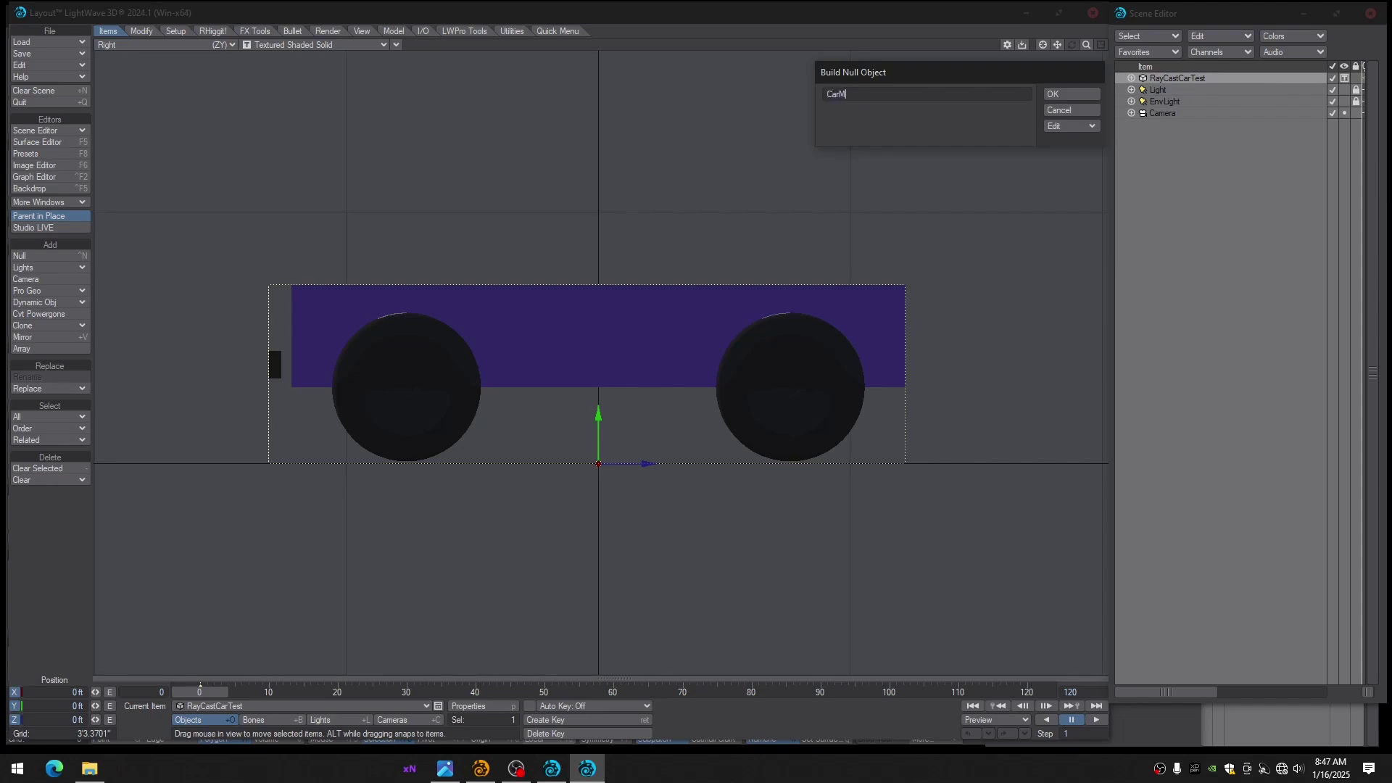
{"action": "type", "text": "er"}
{"action": "key", "text": "Return"}
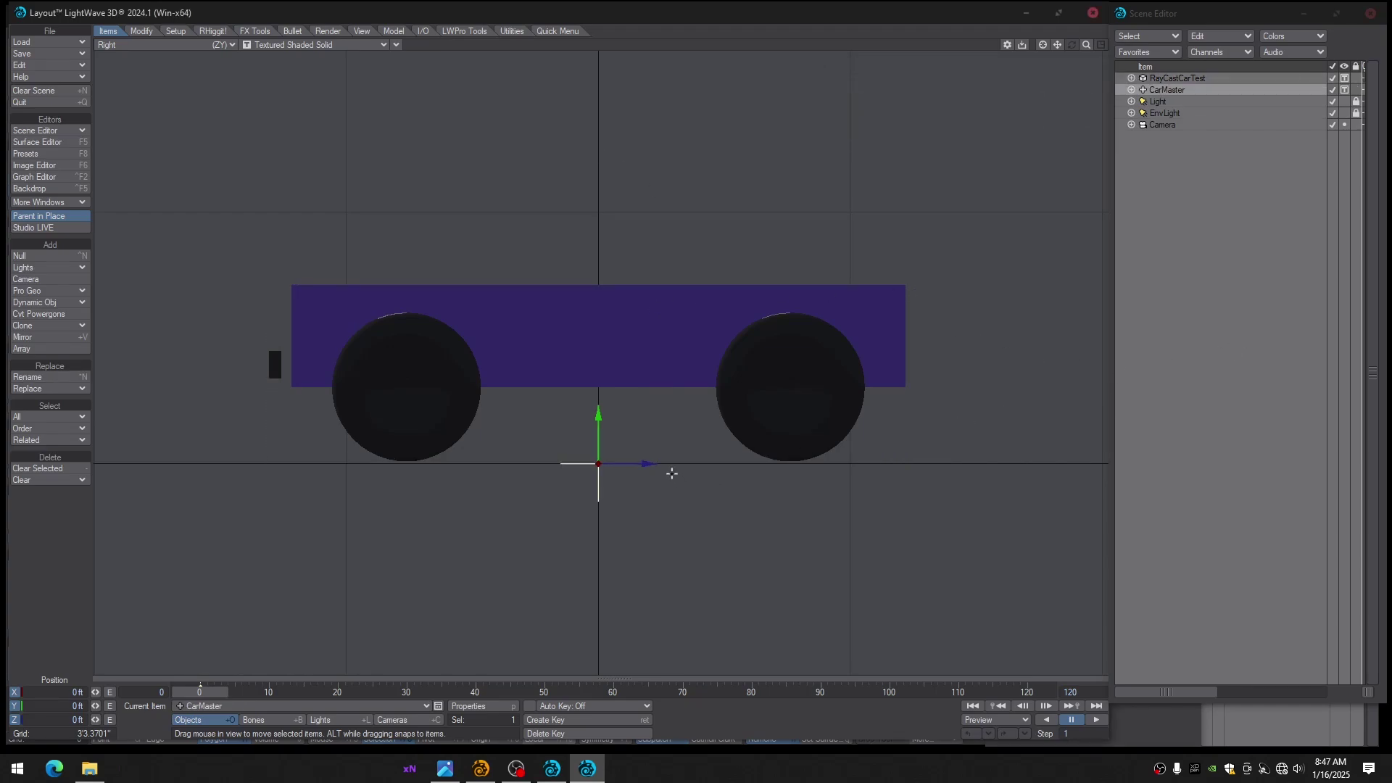
{"action": "key", "text": "4"}
{"action": "mouse_move", "coordinate": [672, 474]}
{"action": "left_mouse_down", "text": "alt"}
{"action": "mouse_move", "coordinate": [677, 433]}
{"action": "mouse_move", "coordinate": [676, 471]}
{"action": "mouse_move", "coordinate": [675, 457]}
{"action": "left_mouse_up", "text": "alt"}
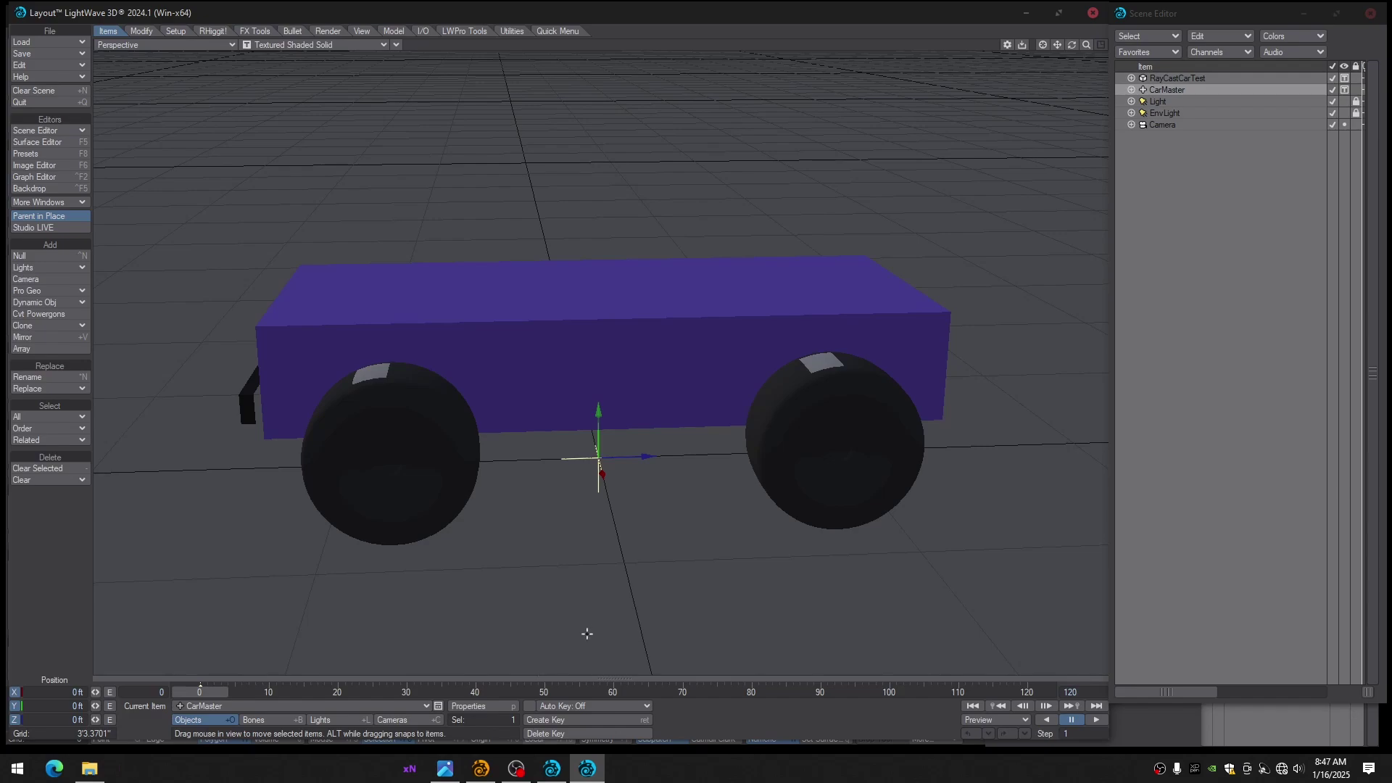
Add an Item Shape custom object to the CarMaster null and set its shape to Ring
{"action": "key", "text": "p"}
{"action": "left_click", "coordinate": [973, 160]}
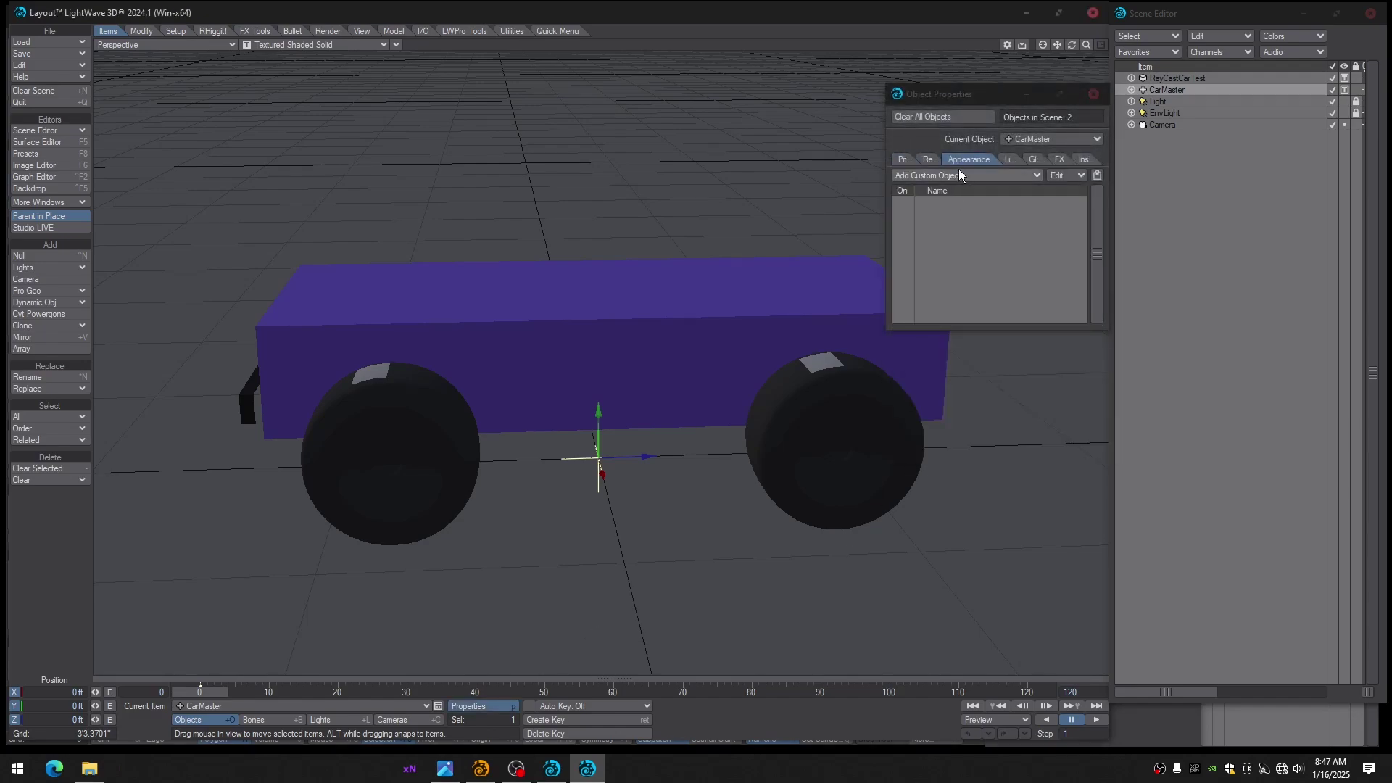
{"action": "left_click", "coordinate": [960, 168]}
{"action": "left_click", "coordinate": [942, 376]}
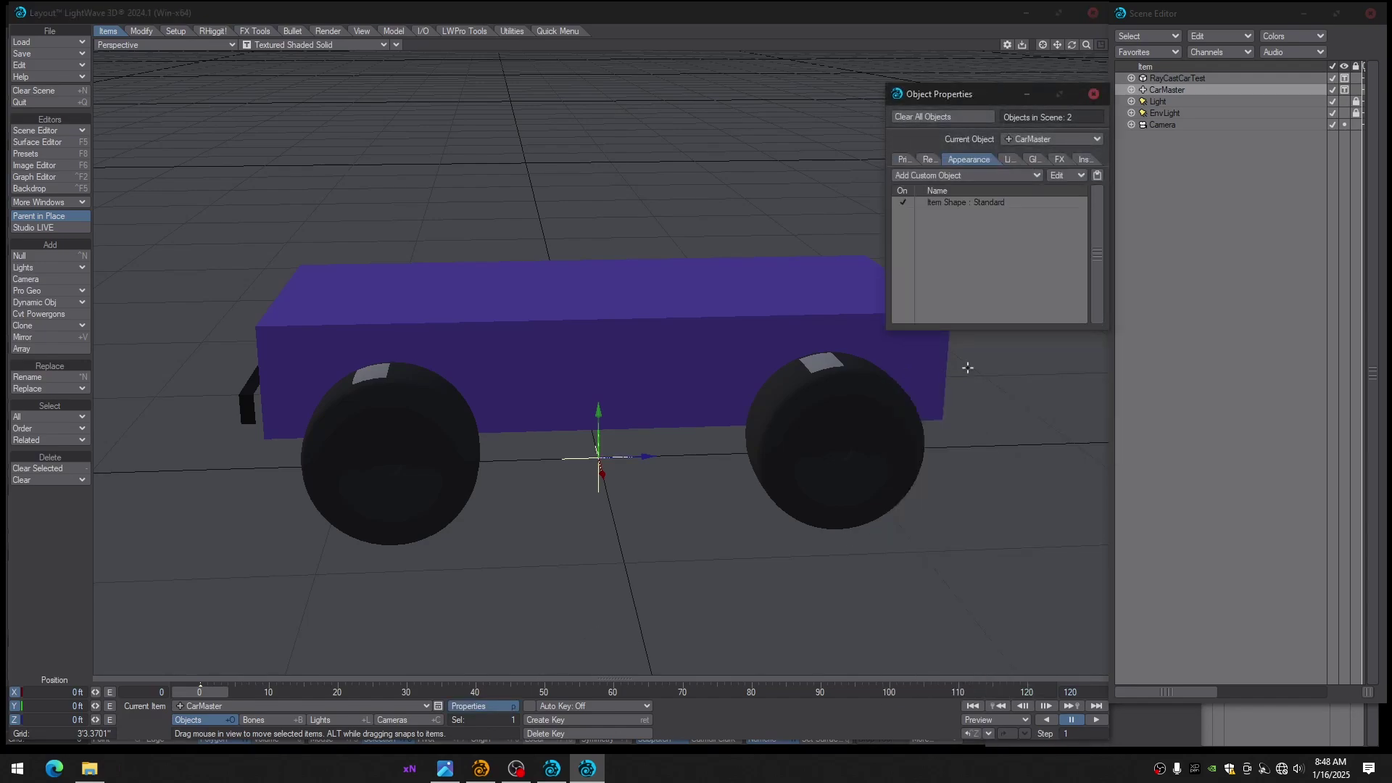
{"action": "left_click", "coordinate": [958, 202]}
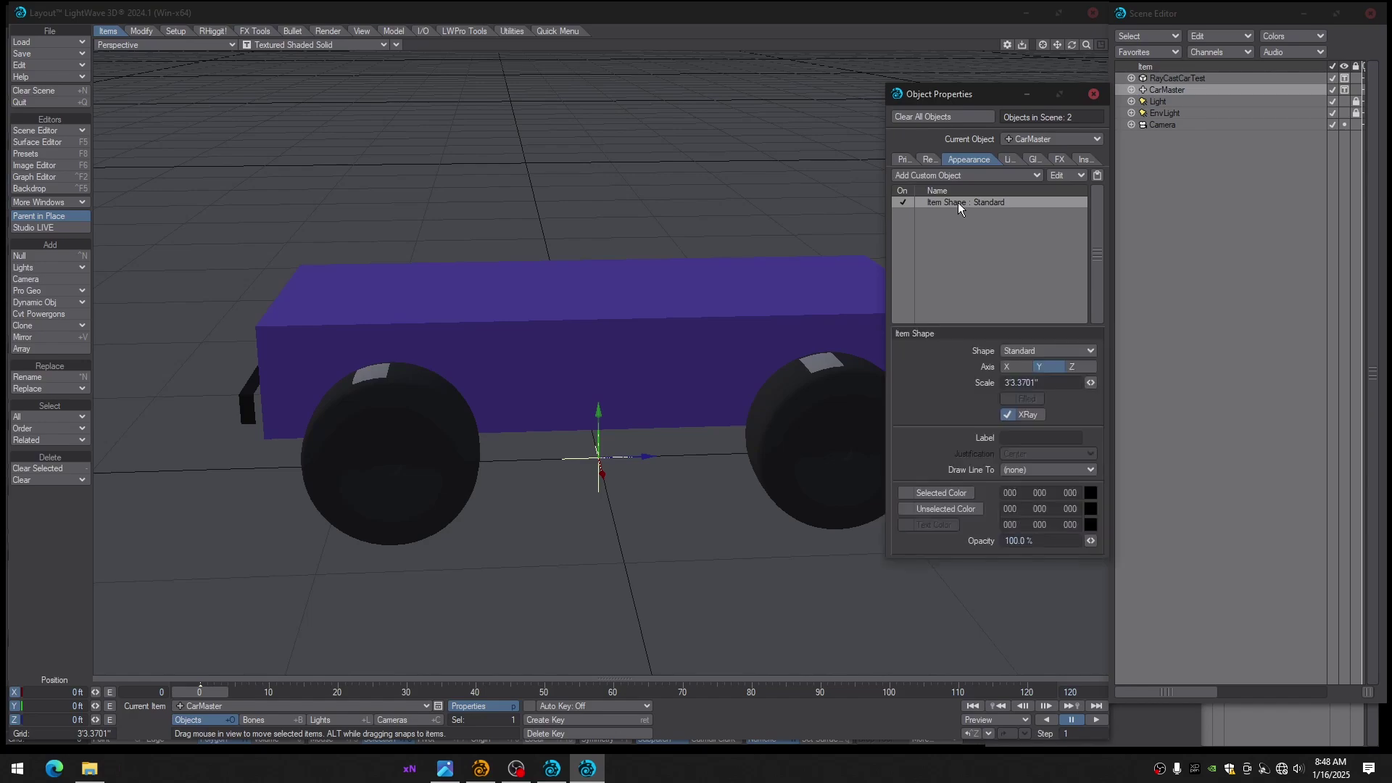
{"action": "left_click", "coordinate": [1046, 352]}
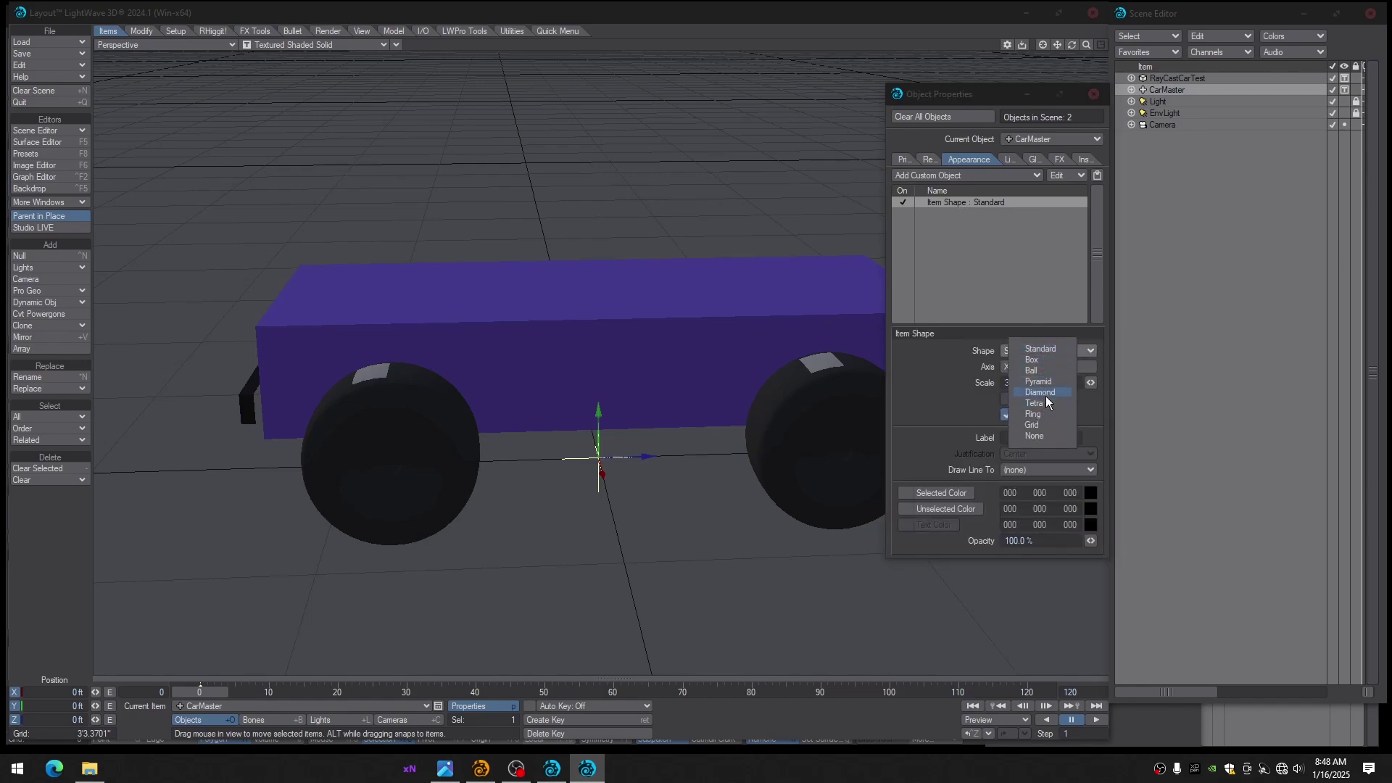
{"action": "left_click", "coordinate": [1037, 414]}
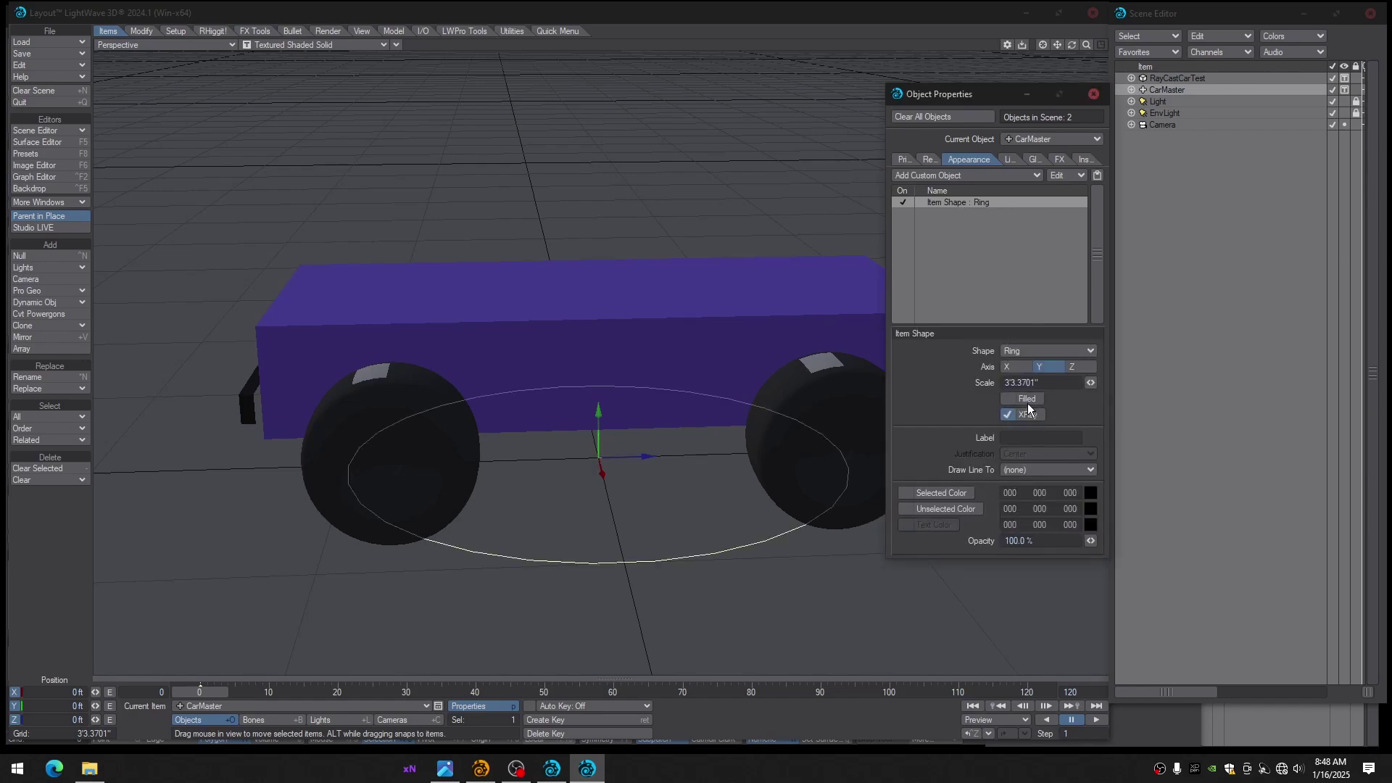
Reduce the scale of CarMaster's ring shape to 0.6 ft (7.2")
{"action": "left_click_drag", "start_coordinate": [1044, 382], "coordinate": [961, 390]}
{"action": "type", "text": "1"}
{"action": "key", "text": "Return"}
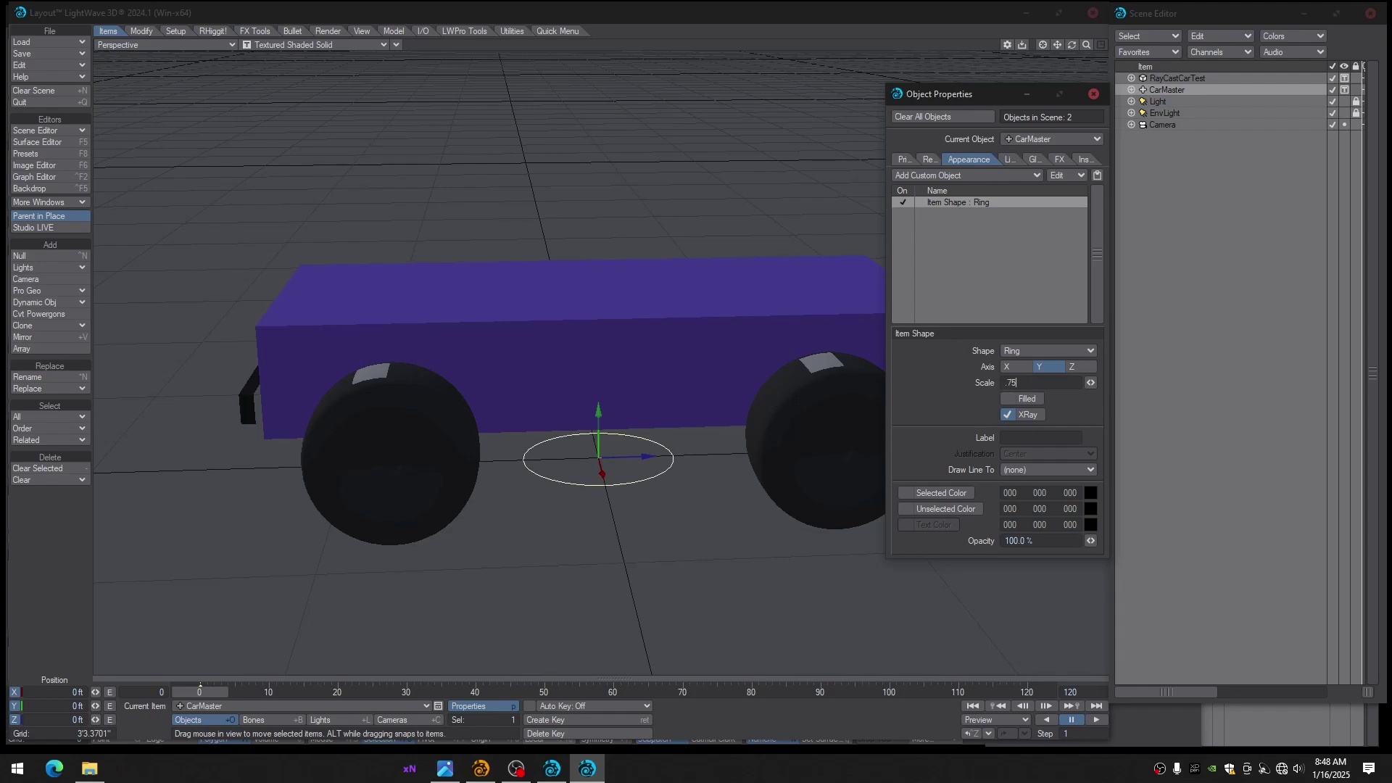
{"action": "key", "text": "Return"}
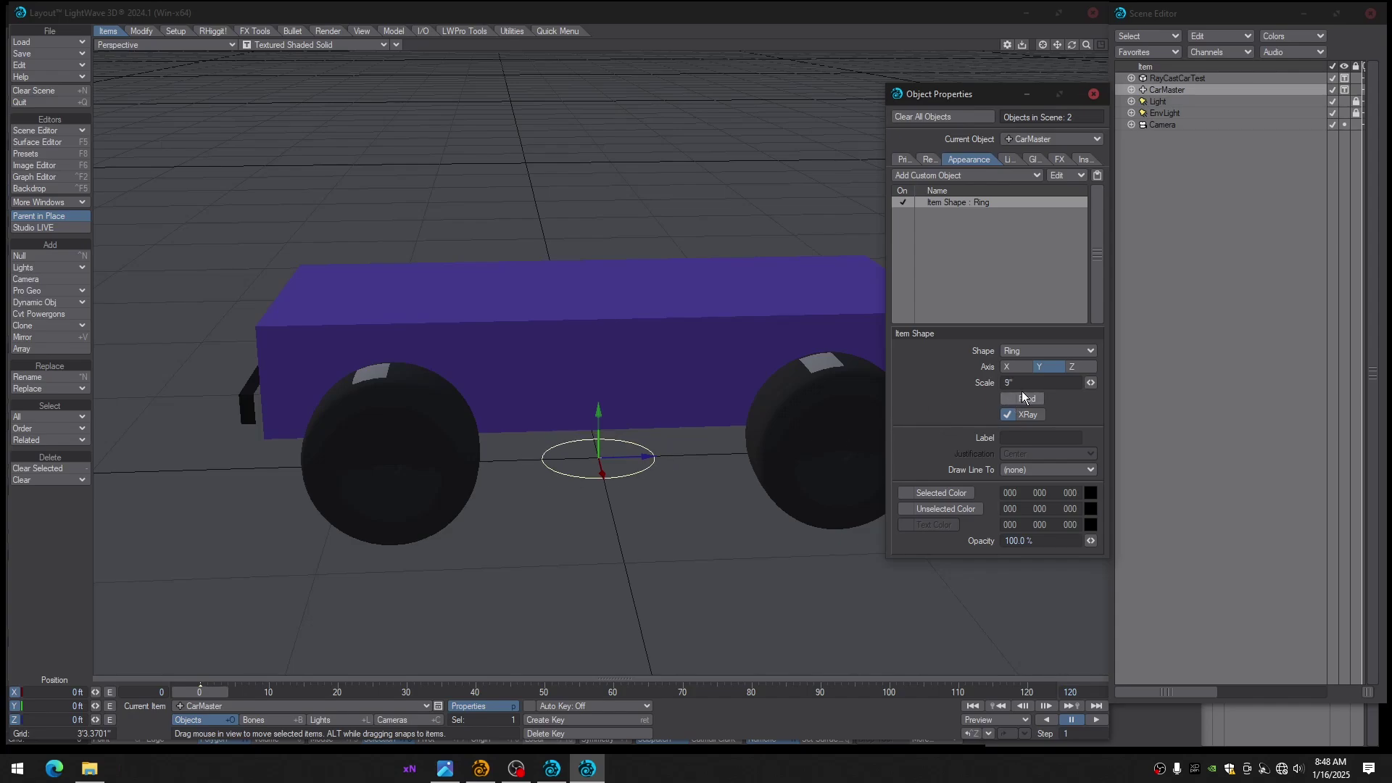
{"action": "type", "text": ".6"}
{"action": "key", "text": "Return"}
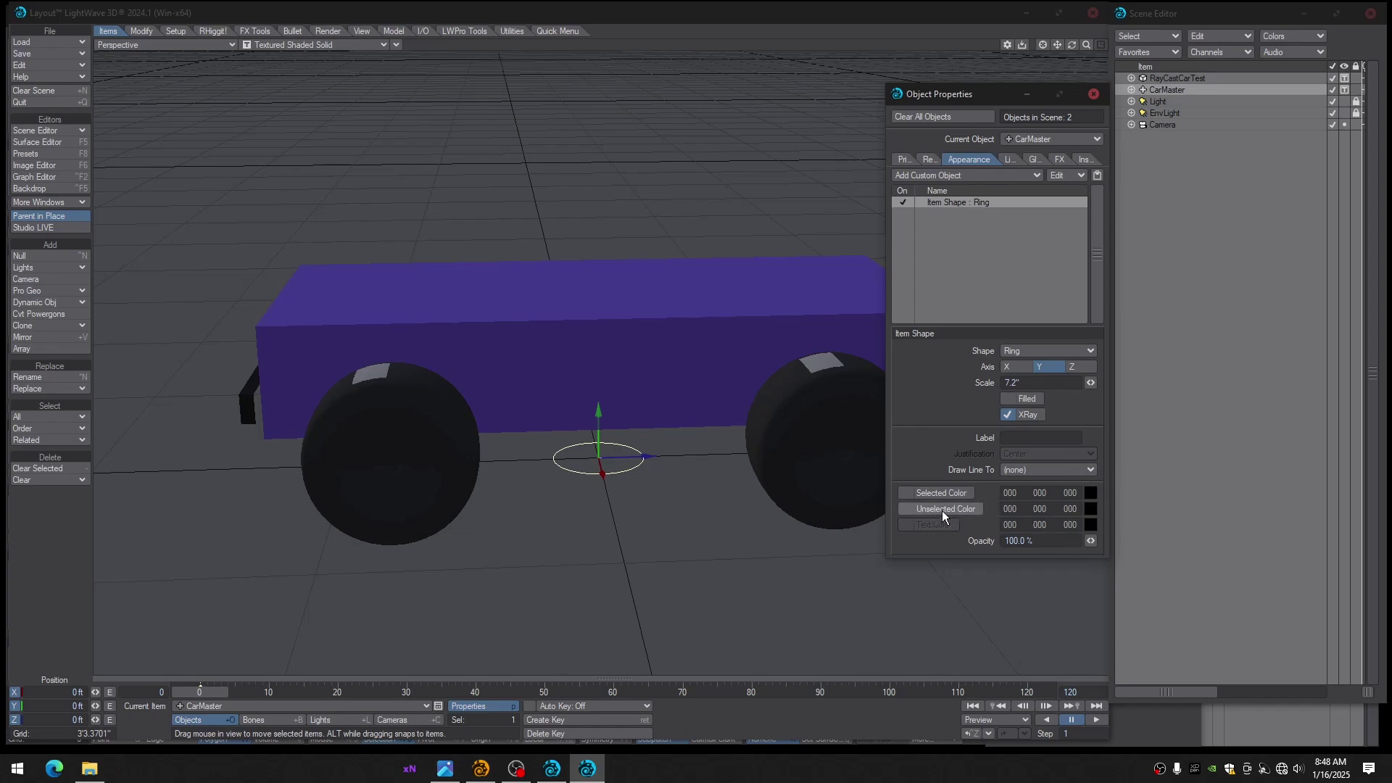
Enable the unselected color for the CarMaster ring and set it to pure green (0, 255, 0)
{"action": "left_click", "coordinate": [902, 509]}
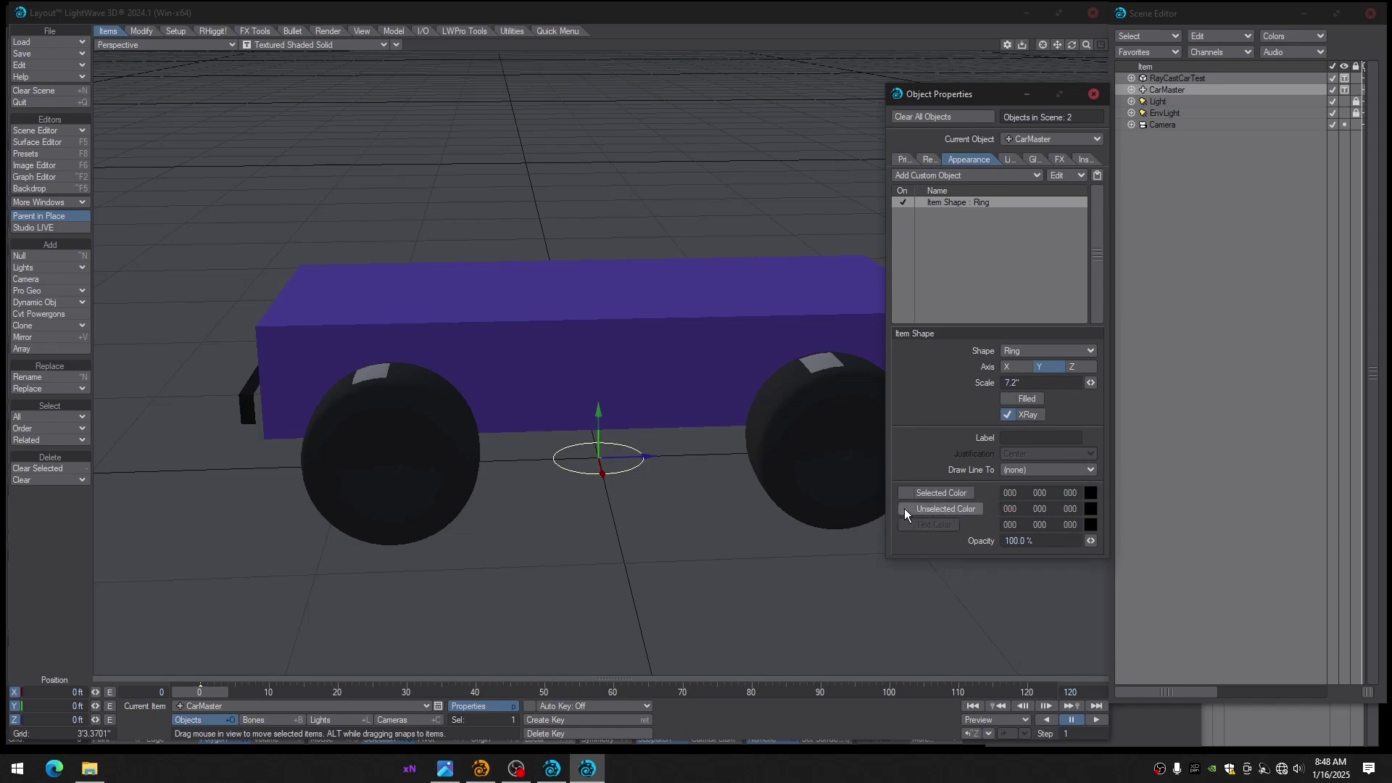
{"action": "left_click", "coordinate": [1090, 511]}
{"action": "left_click", "coordinate": [907, 169]}
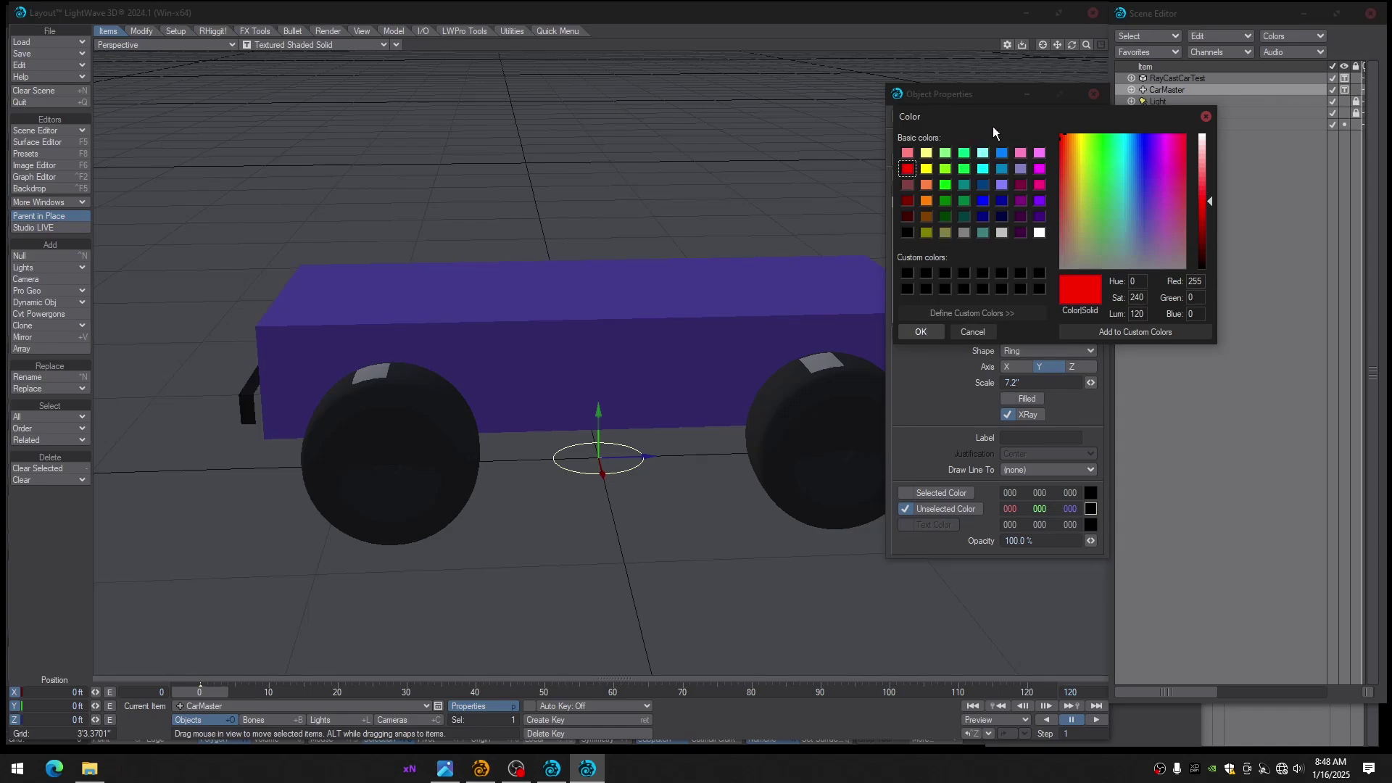
{"action": "left_click_drag", "start_coordinate": [981, 115], "coordinate": [963, 128]}
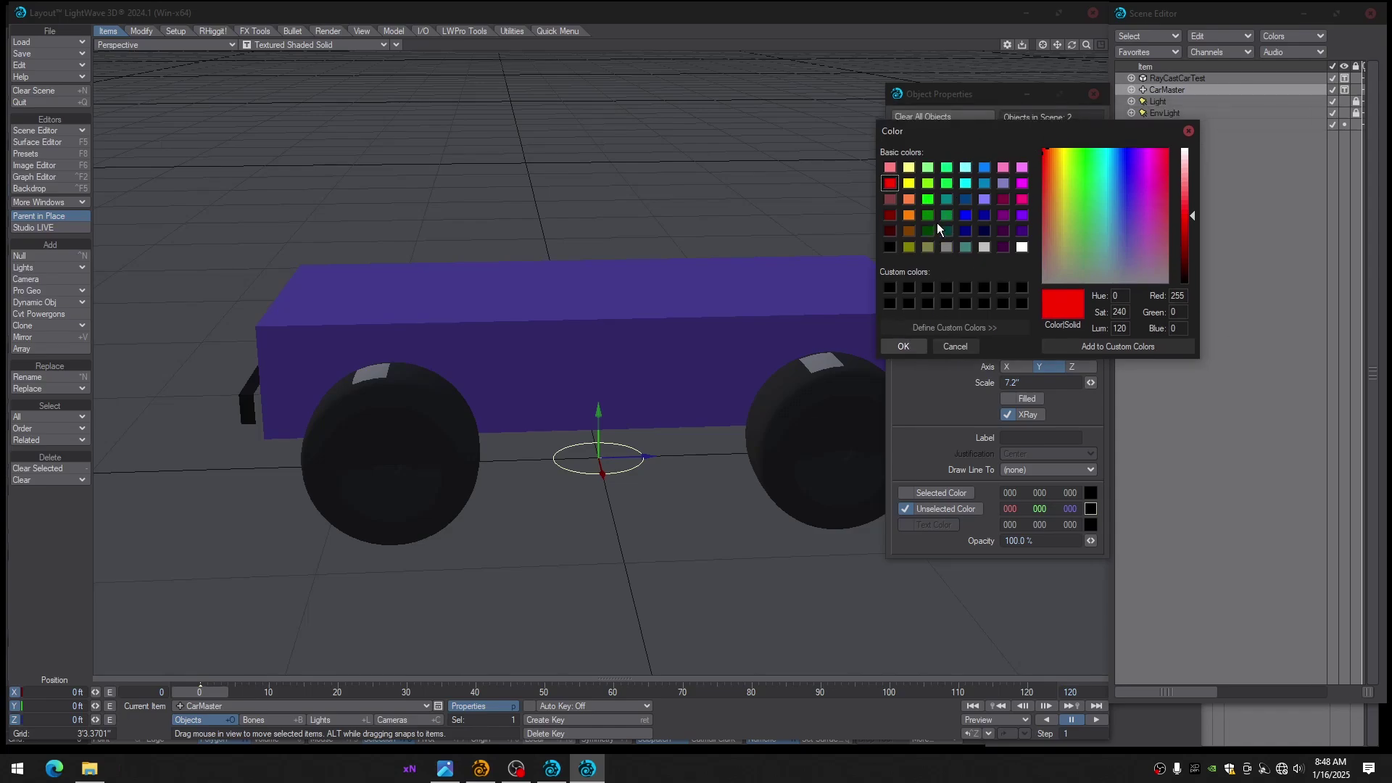
{"action": "left_click", "coordinate": [928, 199]}
{"action": "left_click", "coordinate": [906, 345]}
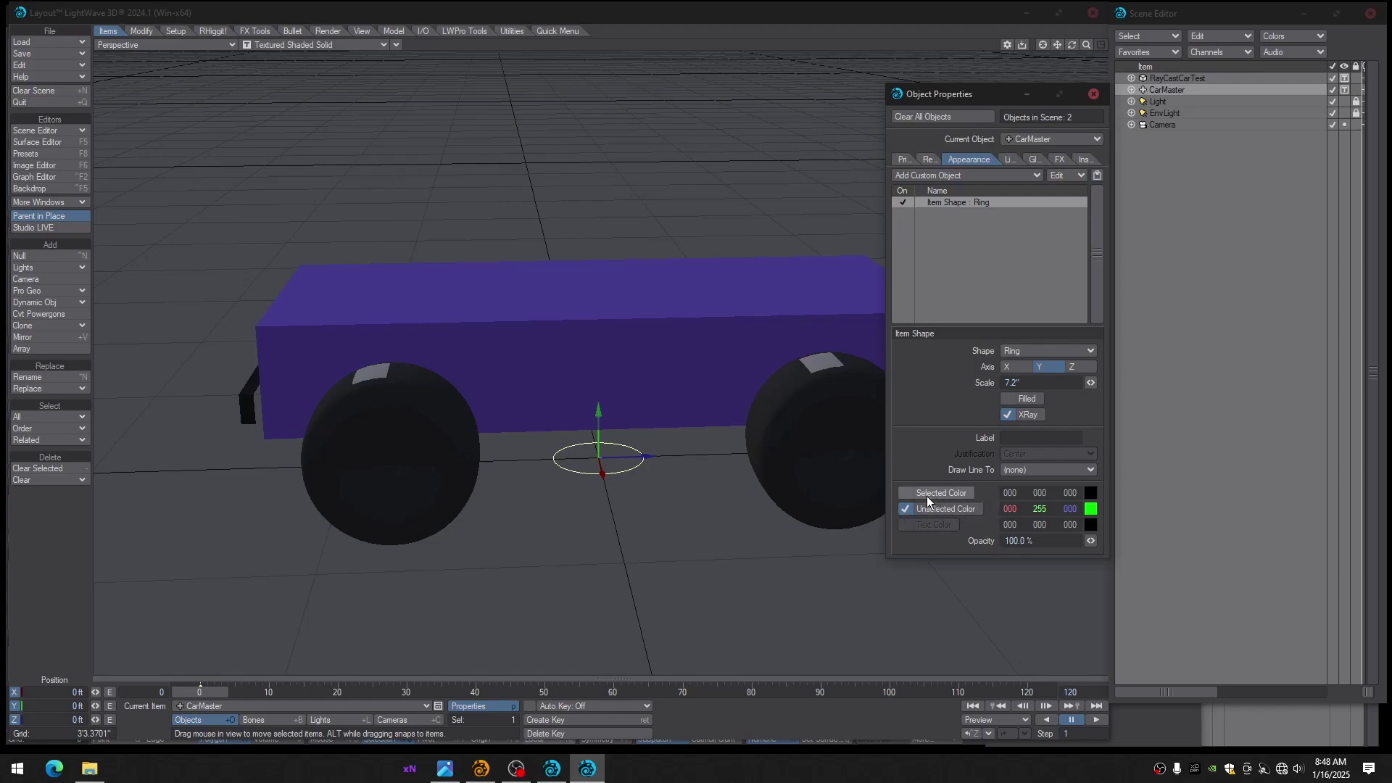
Enable the ring's selected color, set it to yellow (255, 255, 0) and close the object properties
{"action": "left_click", "coordinate": [906, 494]}
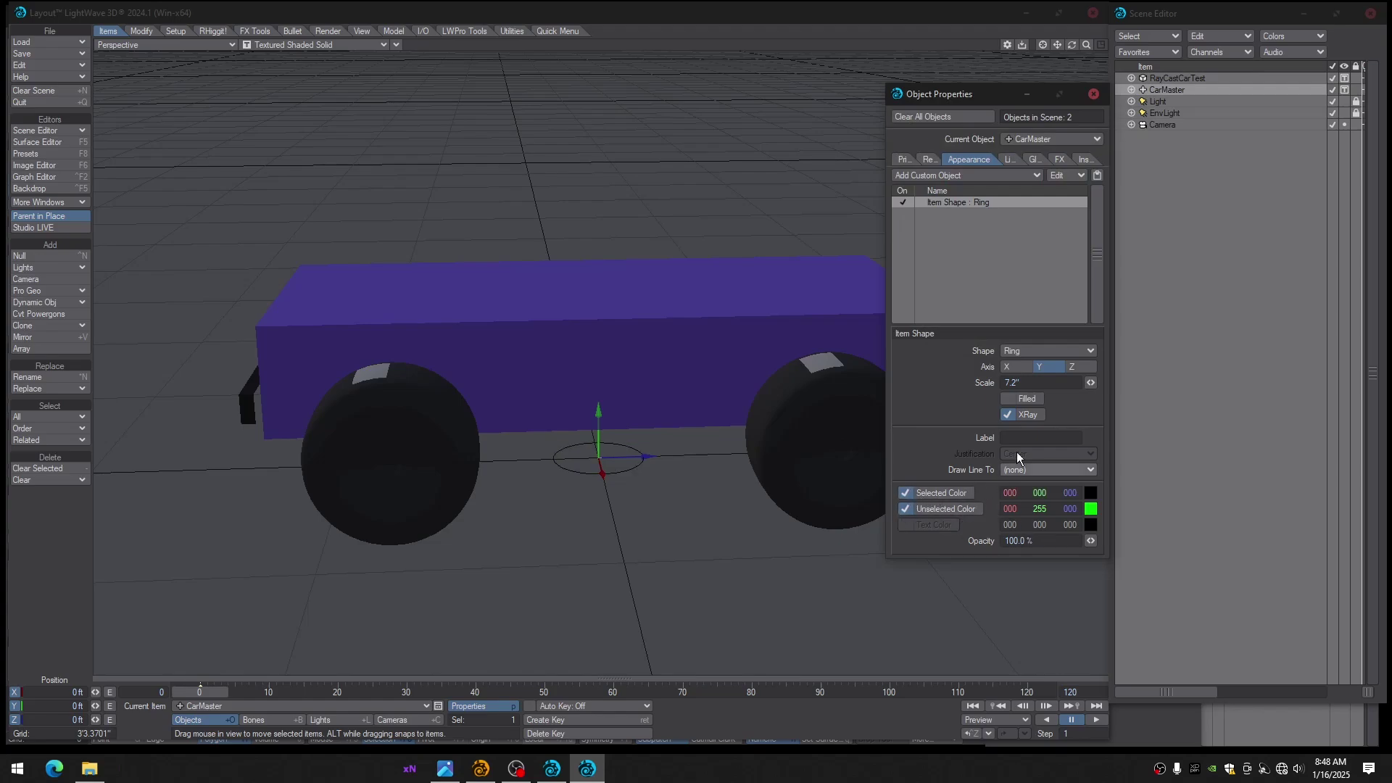
{"action": "left_click", "coordinate": [1091, 493]}
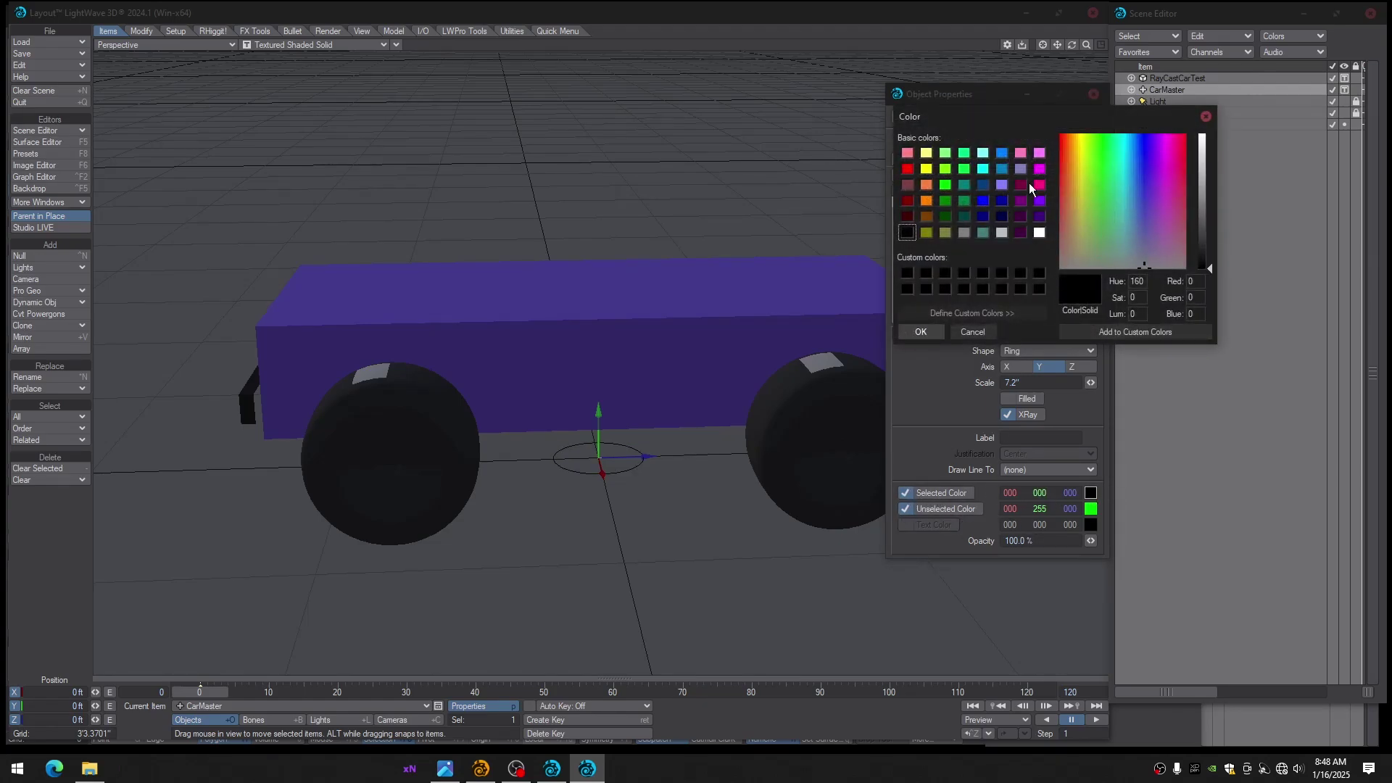
{"action": "left_click", "coordinate": [927, 168]}
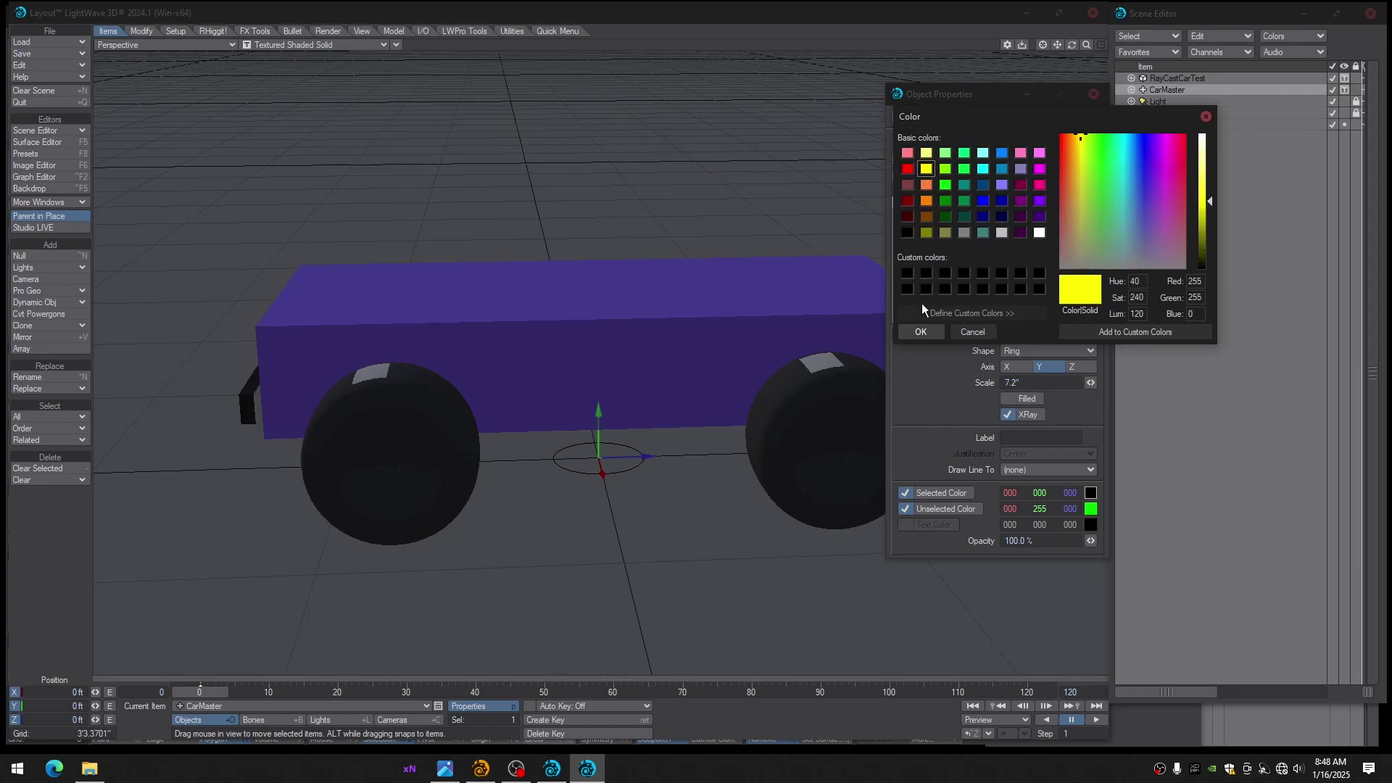
{"action": "left_click", "coordinate": [920, 332]}
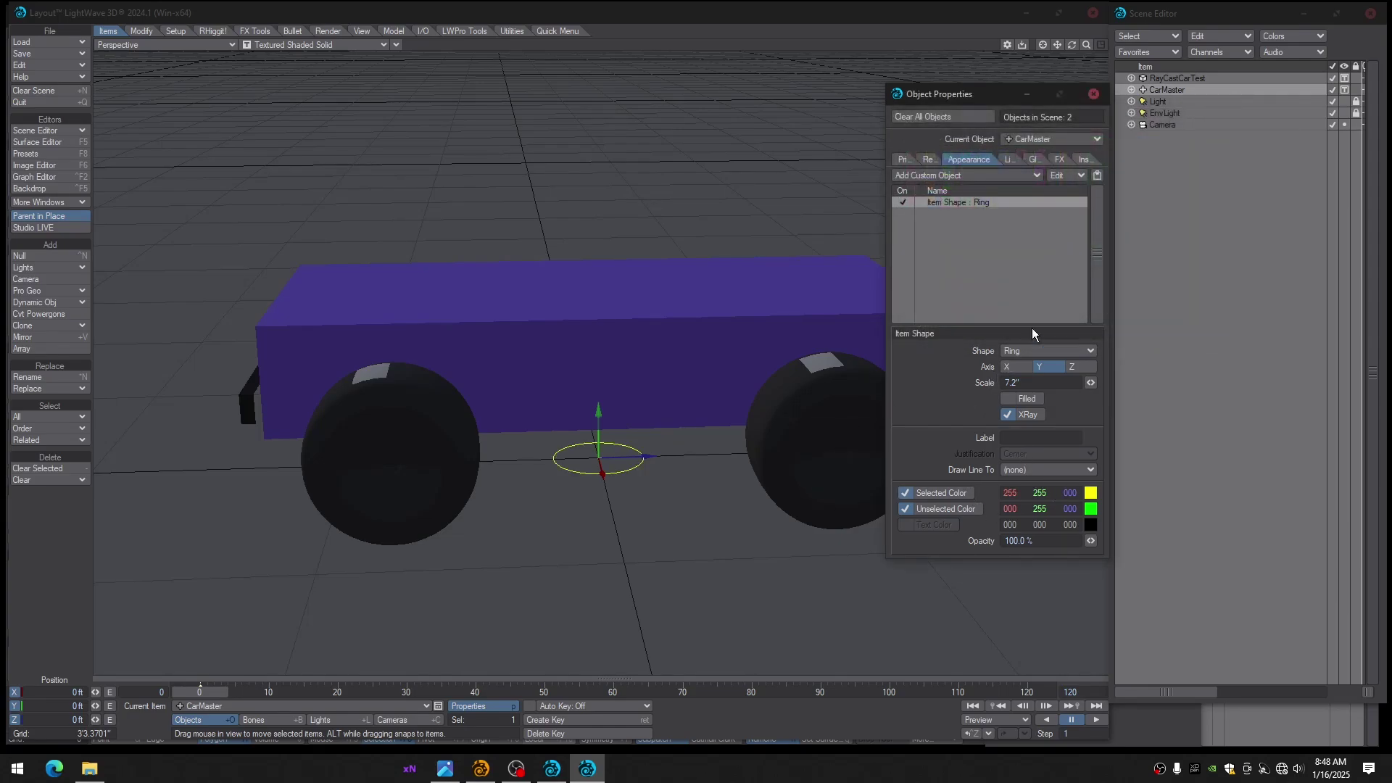
{"action": "left_click", "coordinate": [1093, 94]}
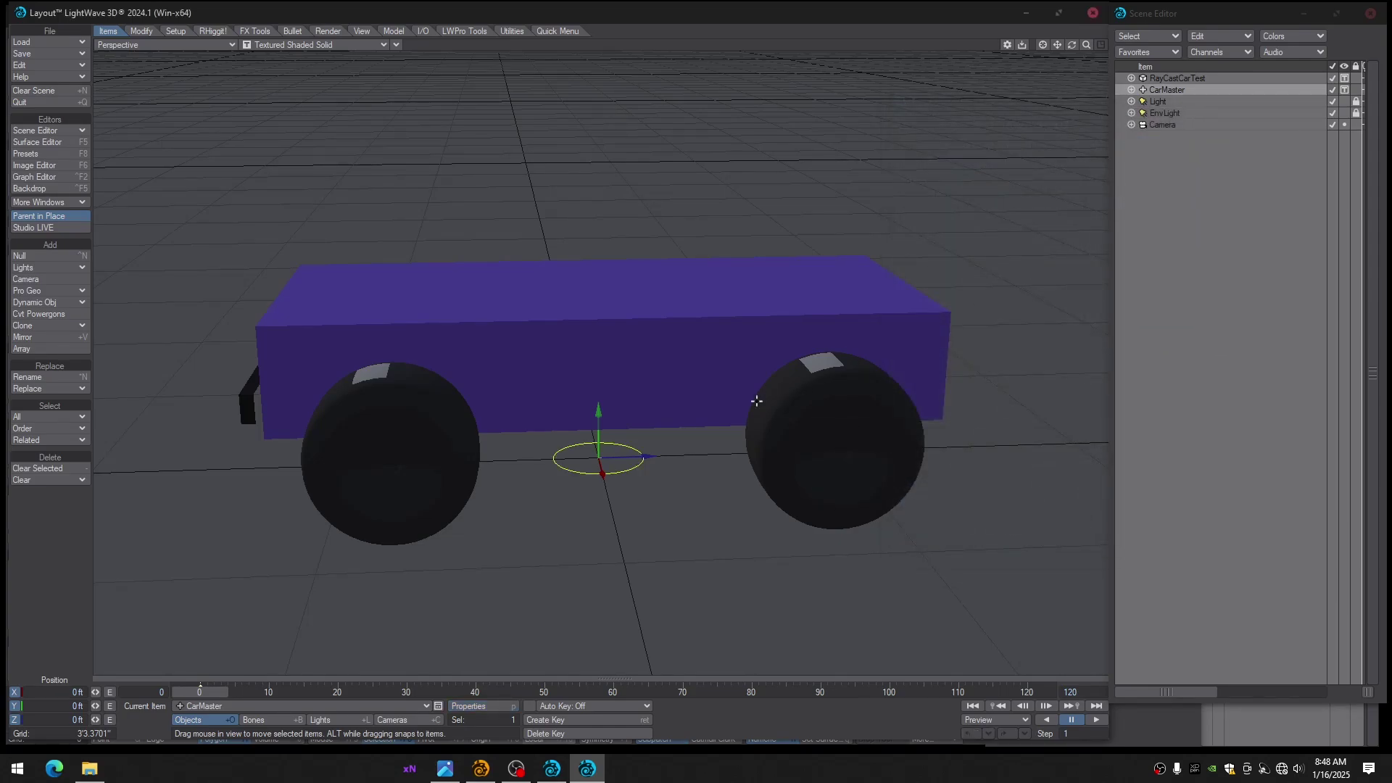
Select the RayCastCarTest object, switch to the Right view and add a bone named Cog to it
{"action": "left_click", "coordinate": [1171, 81]}
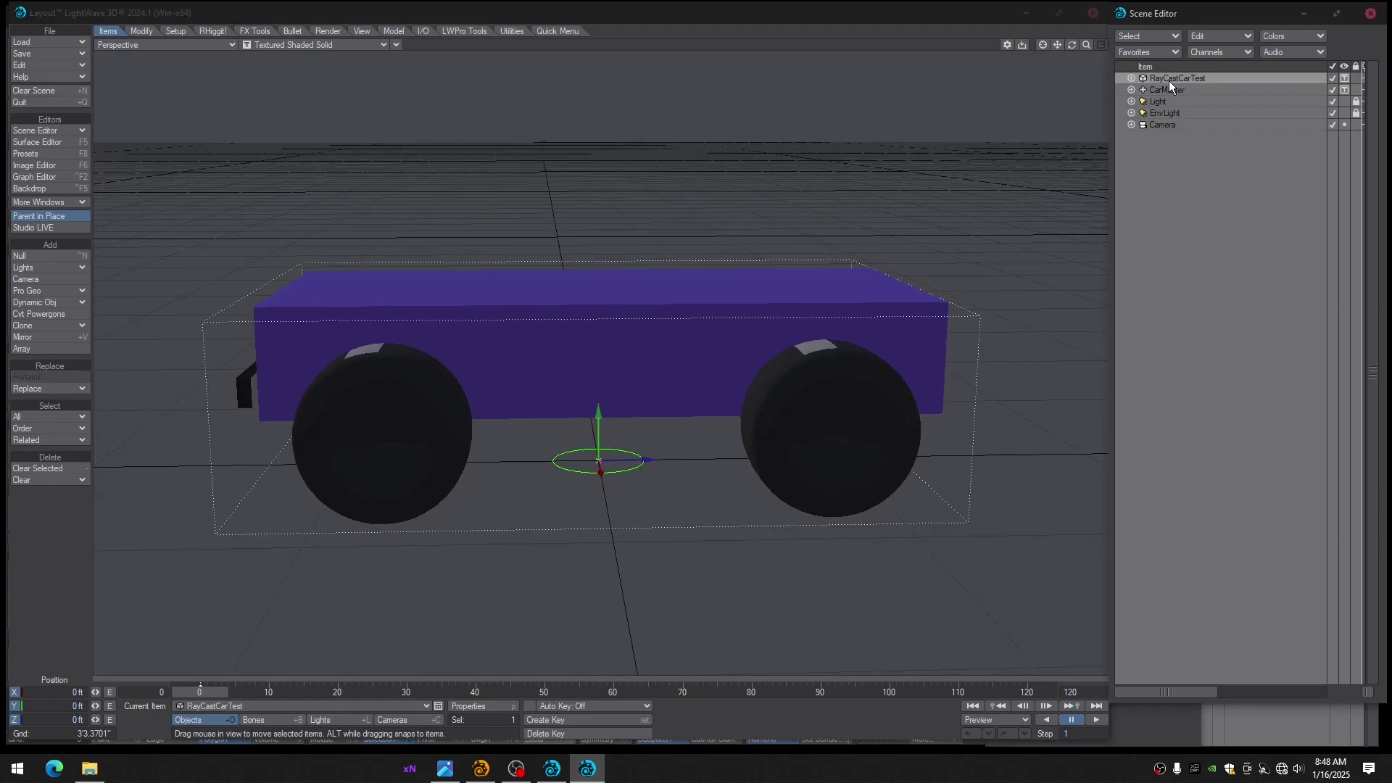
{"action": "left_click_drag", "start_coordinate": [943, 218], "coordinate": [942, 135], "text": "alt"}
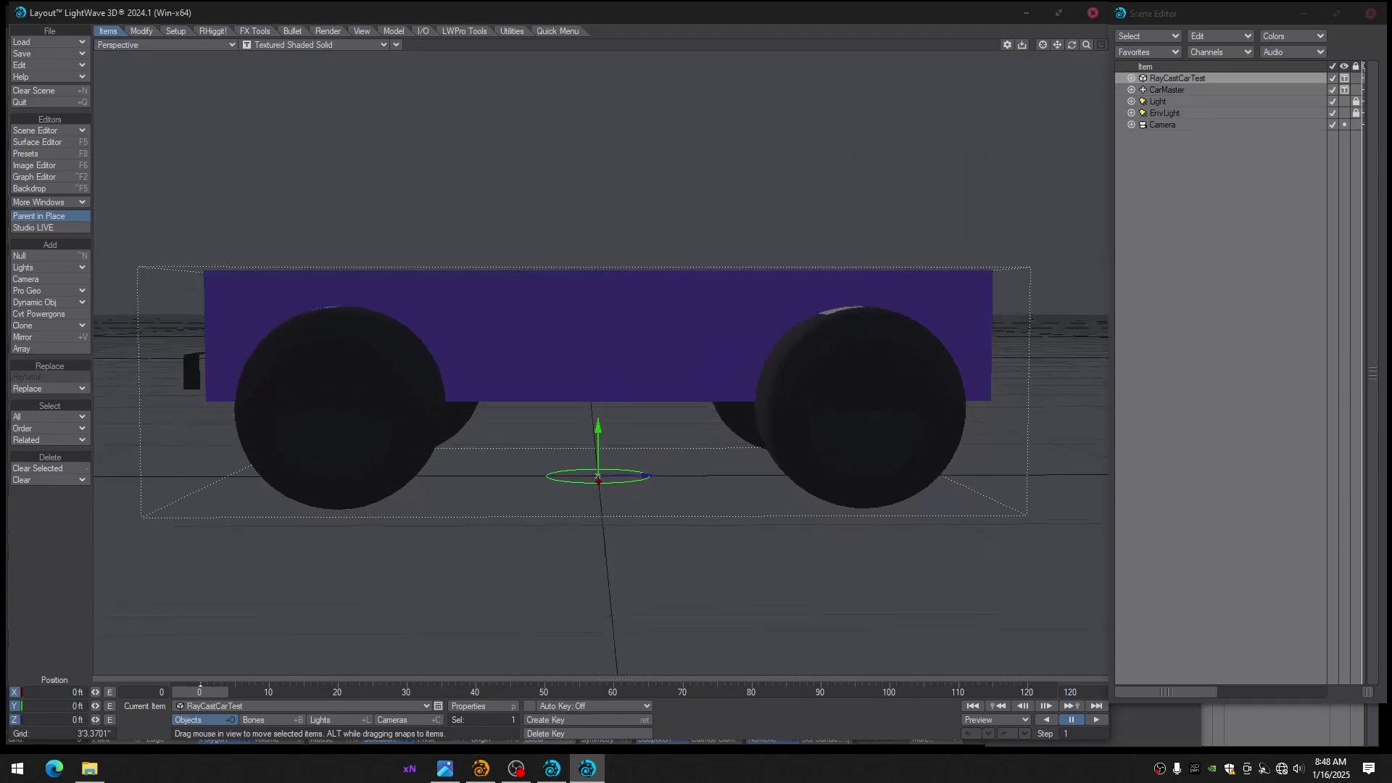
{"action": "mouse_move", "coordinate": [689, 459]}
{"action": "left_mouse_down", "text": "alt"}
{"action": "mouse_move", "coordinate": [689, 428]}
{"action": "mouse_move", "coordinate": [689, 460]}
{"action": "mouse_move", "coordinate": [718, 460]}
{"action": "mouse_move", "coordinate": [690, 419]}
{"action": "mouse_move", "coordinate": [689, 438]}
{"action": "left_mouse_up", "text": "alt"}
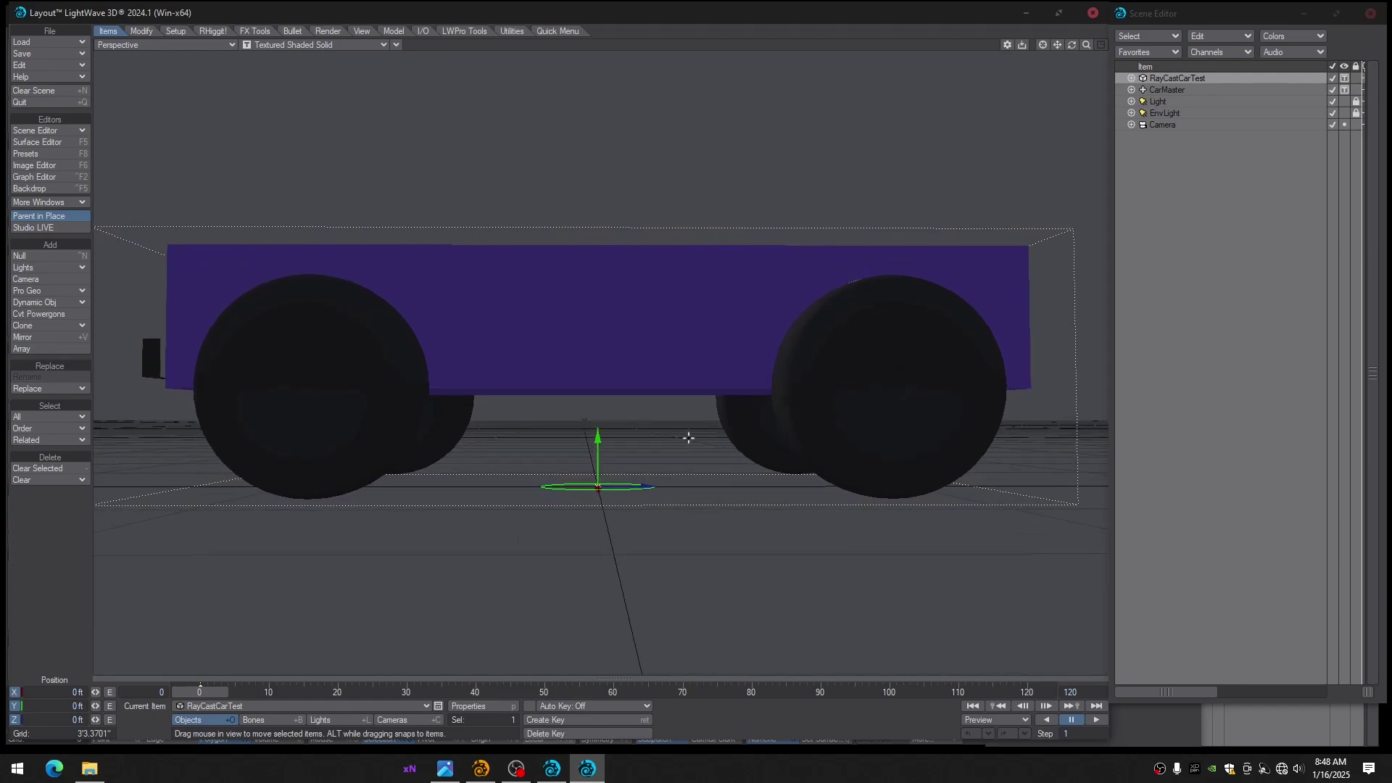
{"action": "key", "text": "3"}
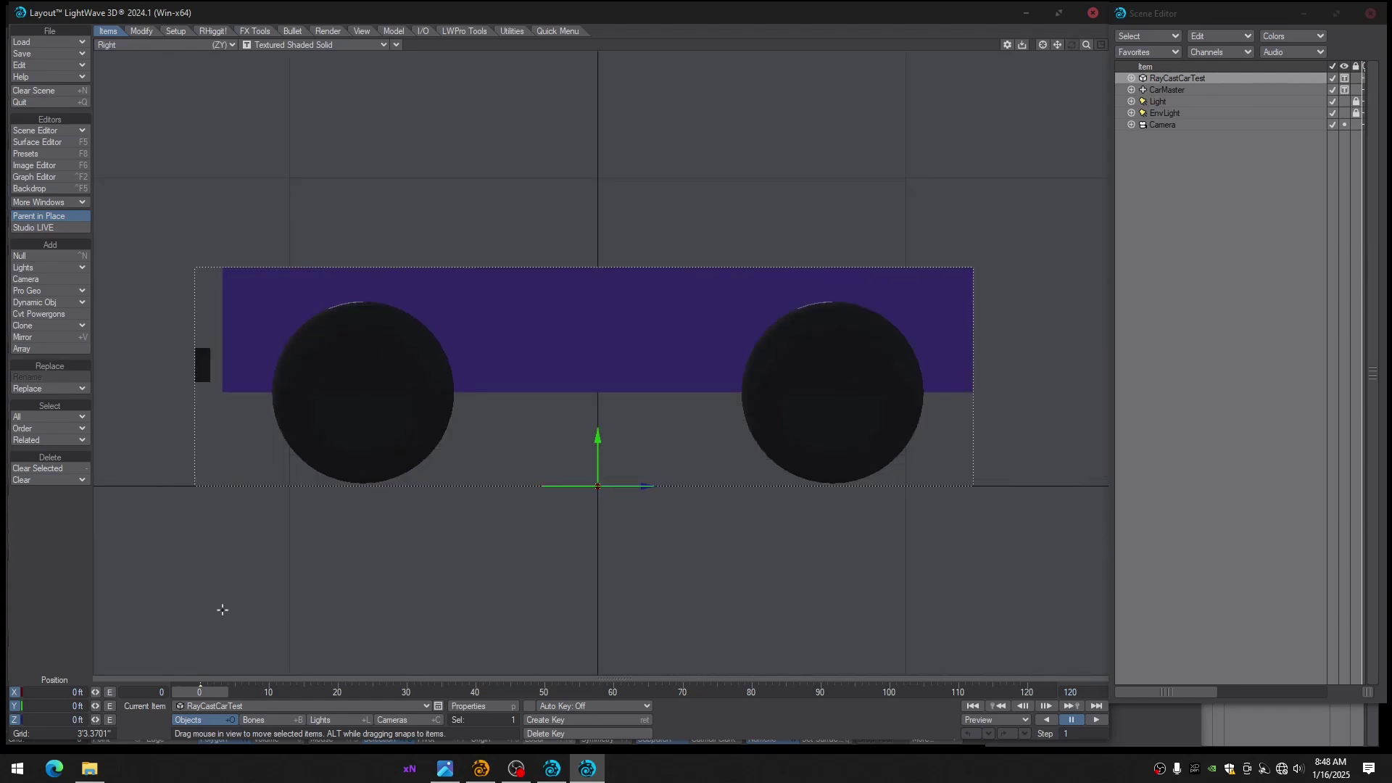
{"action": "left_click", "coordinate": [247, 30]}
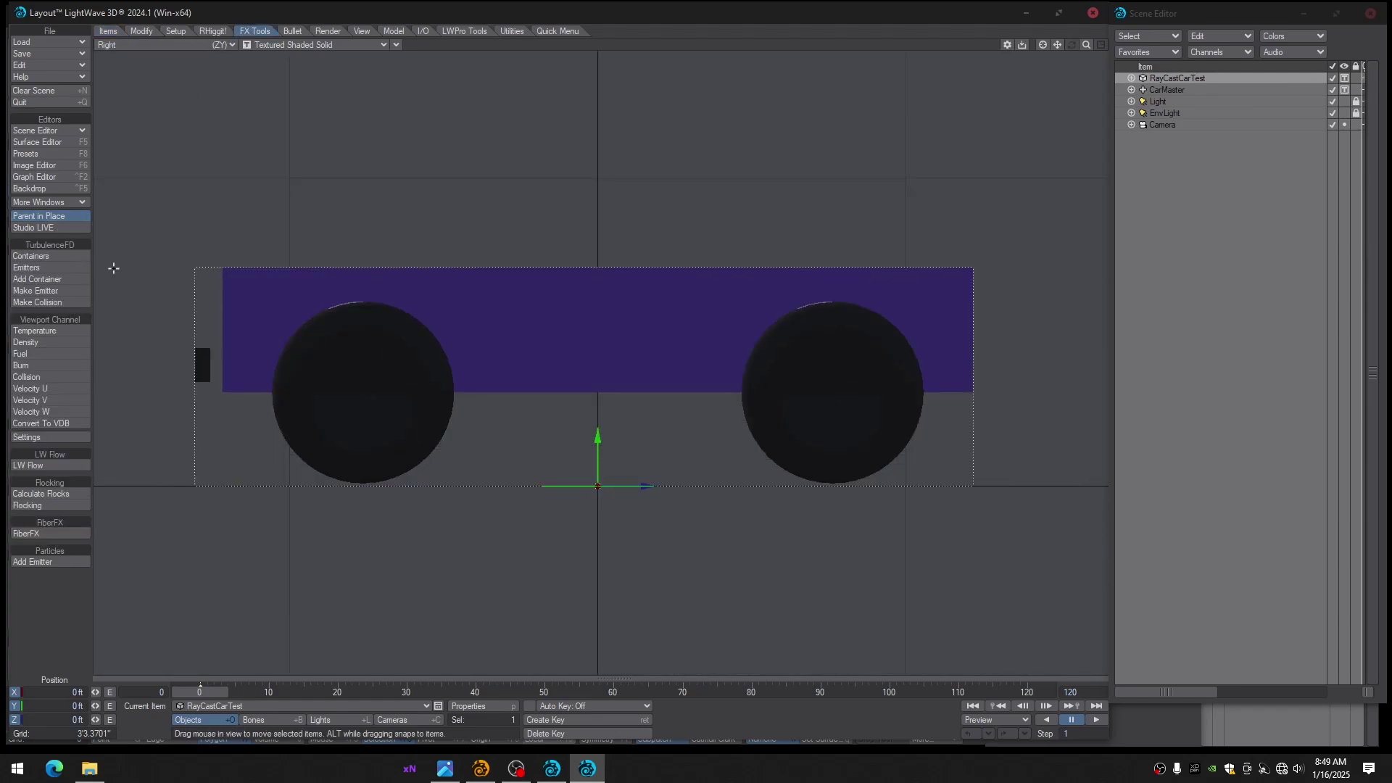
{"action": "left_click", "coordinate": [177, 30]}
{"action": "left_click", "coordinate": [46, 317]}
{"action": "left_click", "coordinate": [45, 319]}
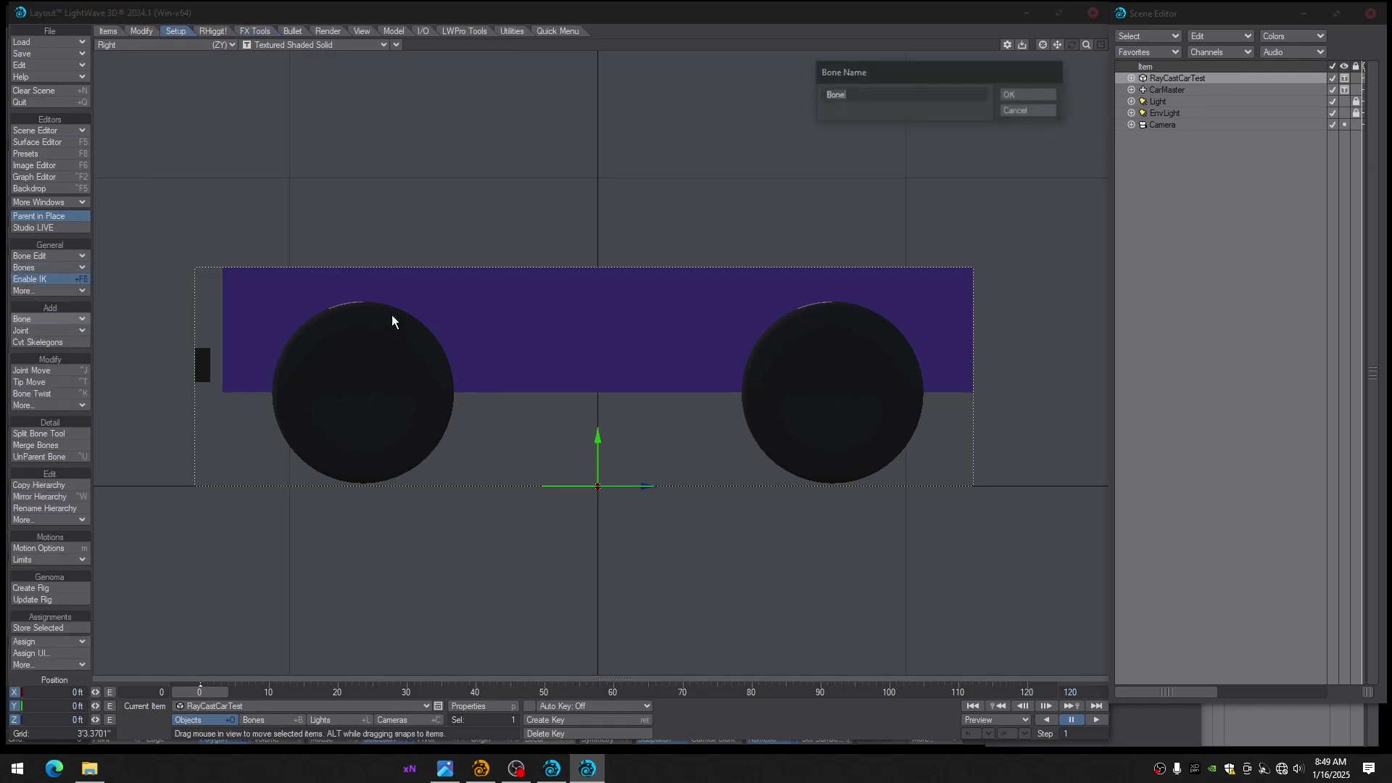
{"action": "type", "text": "Co"}
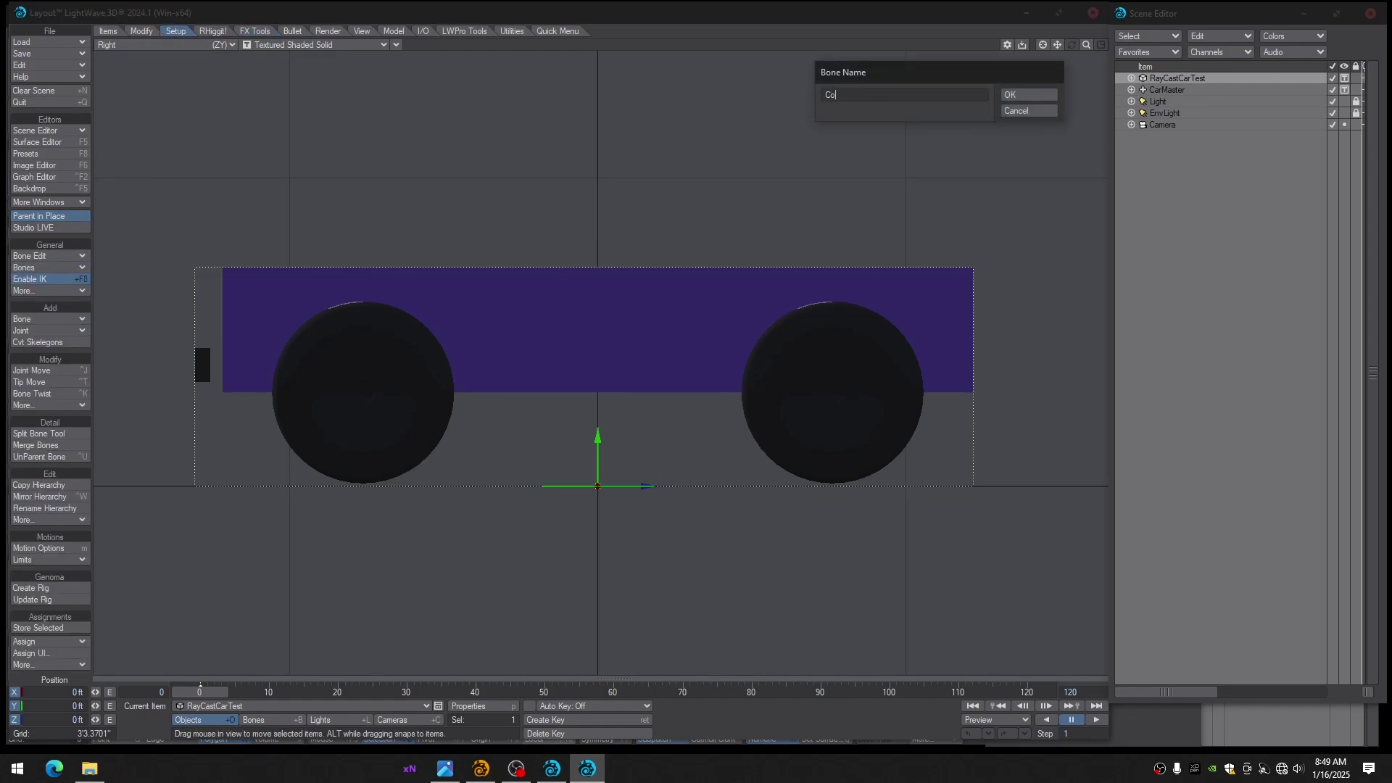
{"action": "type", "text": "g"}
{"action": "left_click", "coordinate": [1015, 95]}
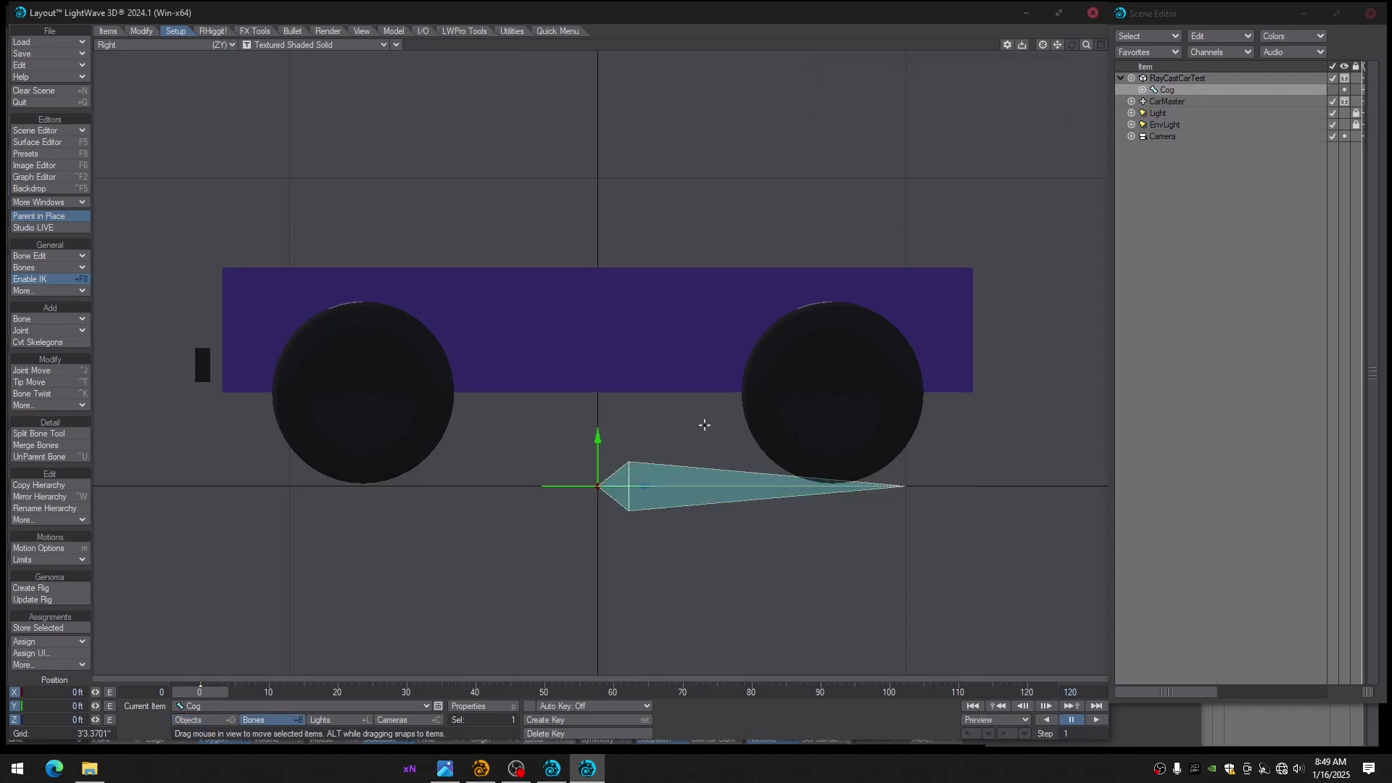
Set the Cog bone's rest length to 6 inches and close the bone properties
{"action": "key", "text": "p"}
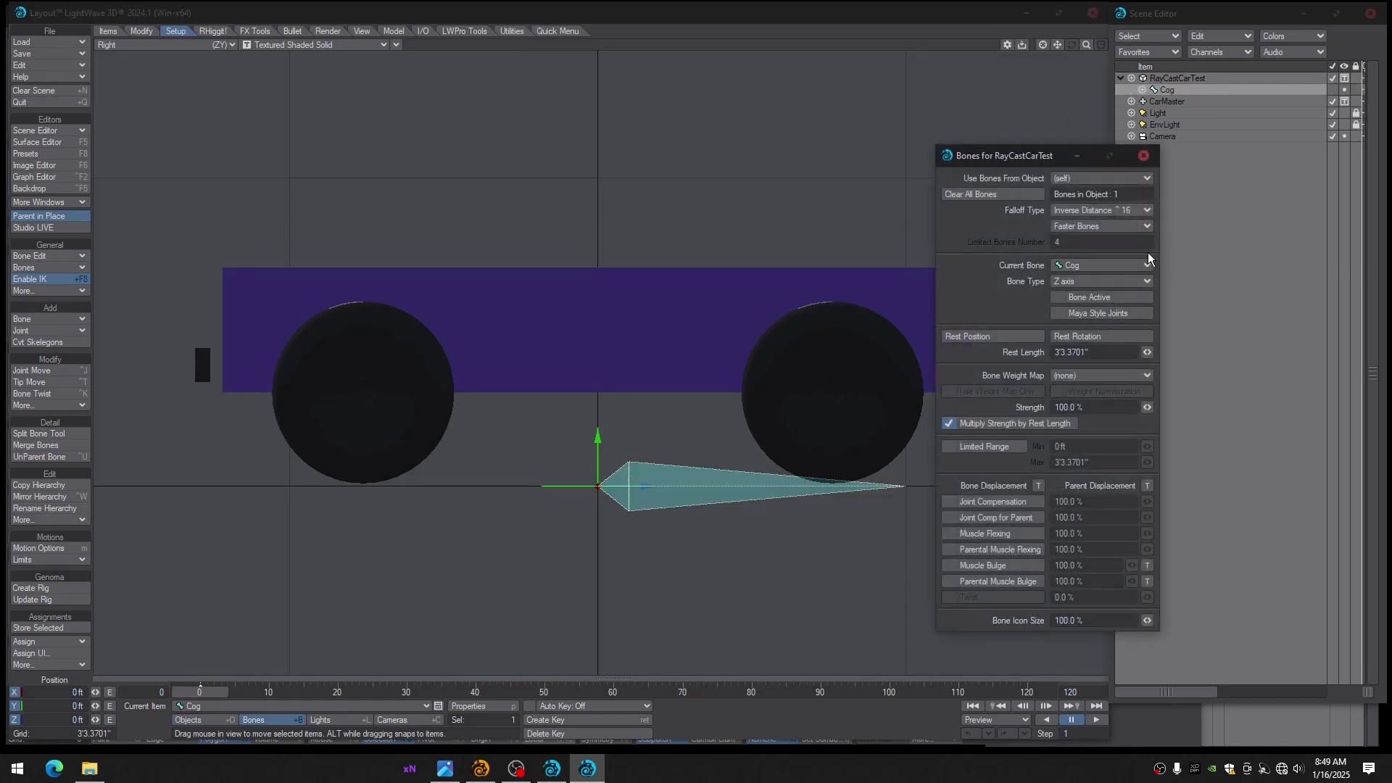
{"action": "left_click", "coordinate": [1113, 351]}
{"action": "type", "text": "6"}
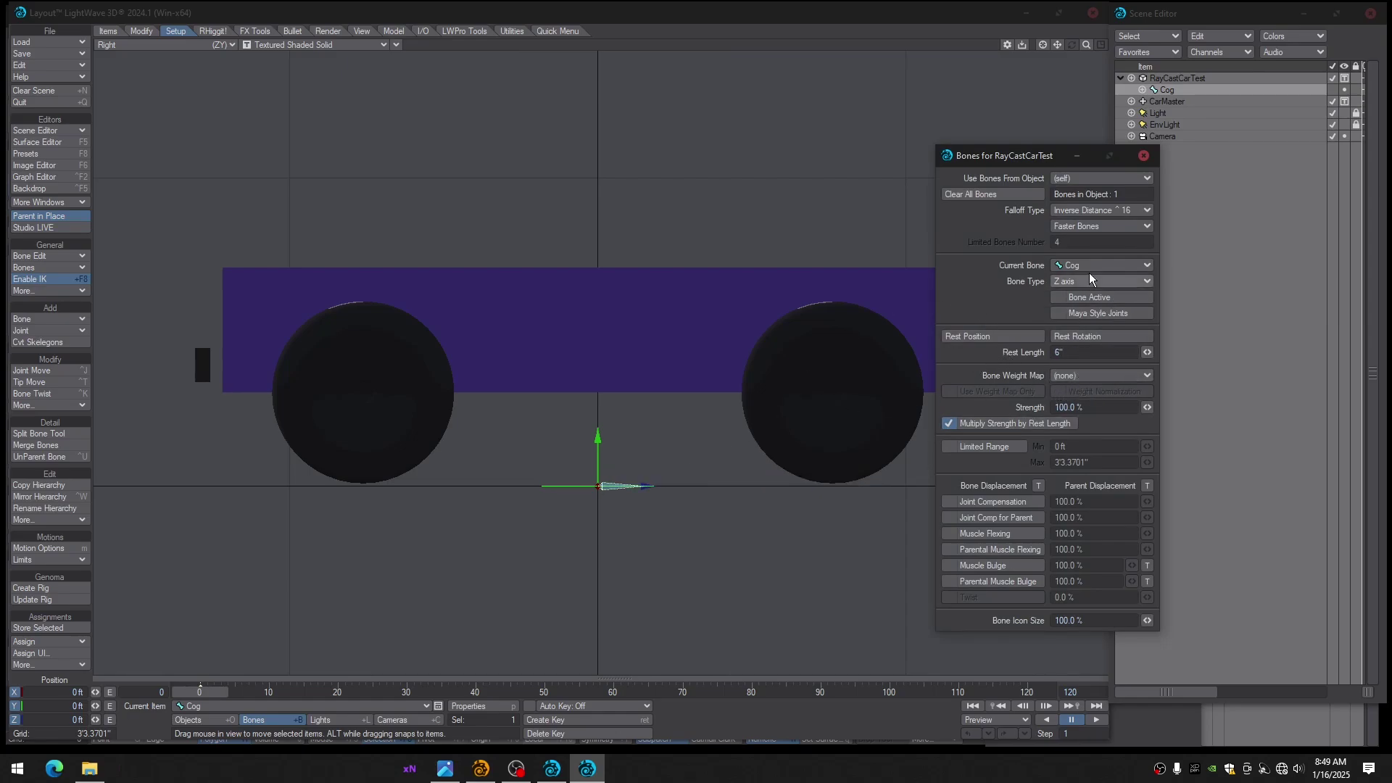
{"action": "left_click", "coordinate": [1146, 157]}
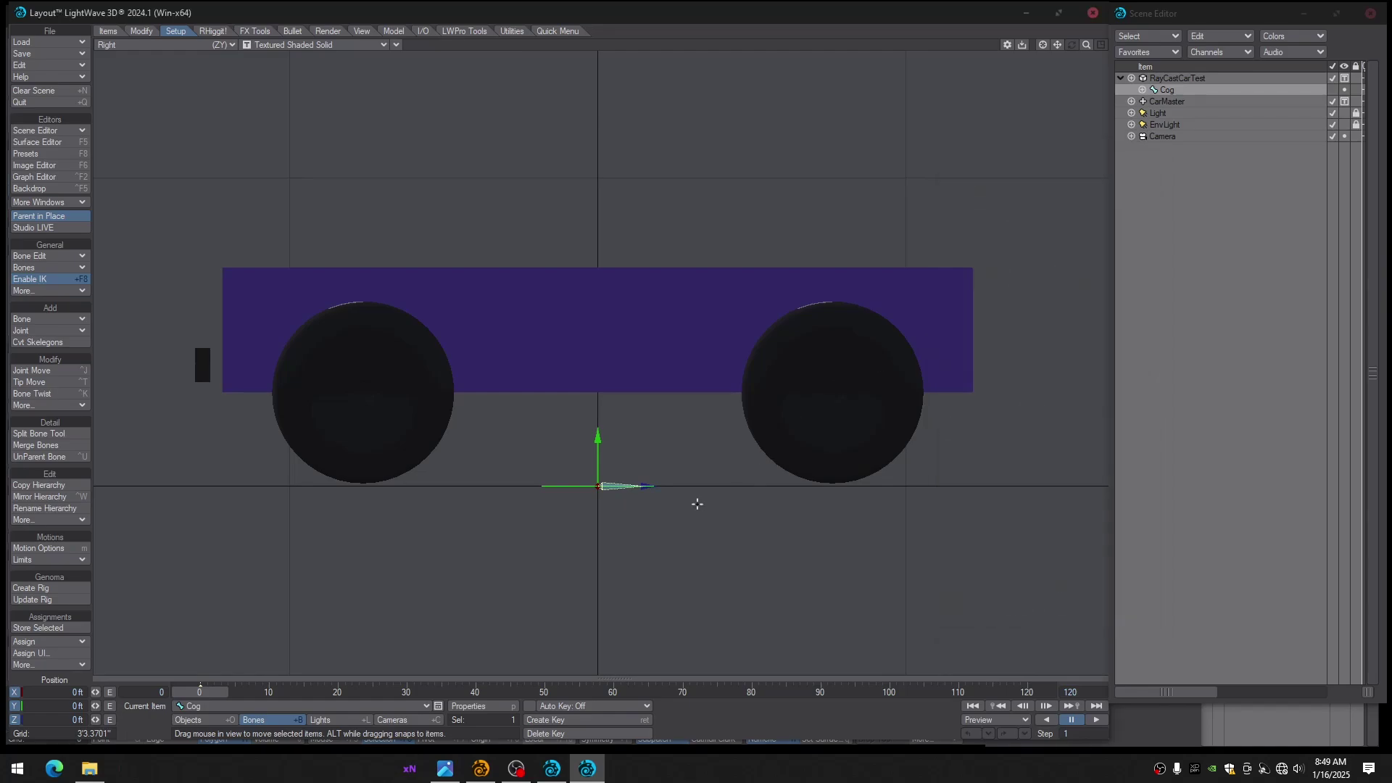
Add a child bone named WheelsFrame under Cog, matching the finished rig's naming, and move it along Z onto Cog's base
{"action": "mouse_move", "coordinate": [720, 497]}
{"action": "left_mouse_down", "text": "alt"}
{"action": "mouse_move", "coordinate": [678, 485]}
{"action": "mouse_move", "coordinate": [704, 503]}
{"action": "left_mouse_up", "text": "alt"}
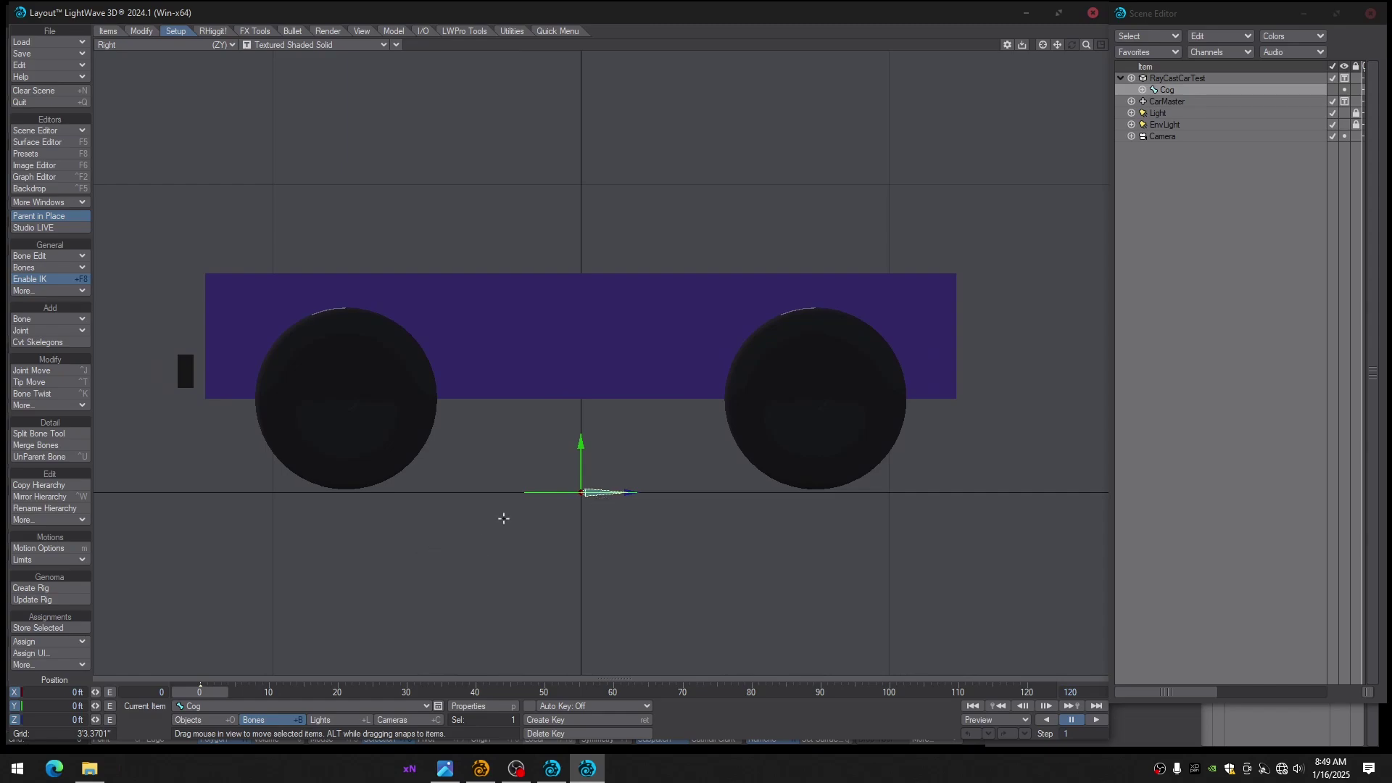
{"action": "key", "text": "="}
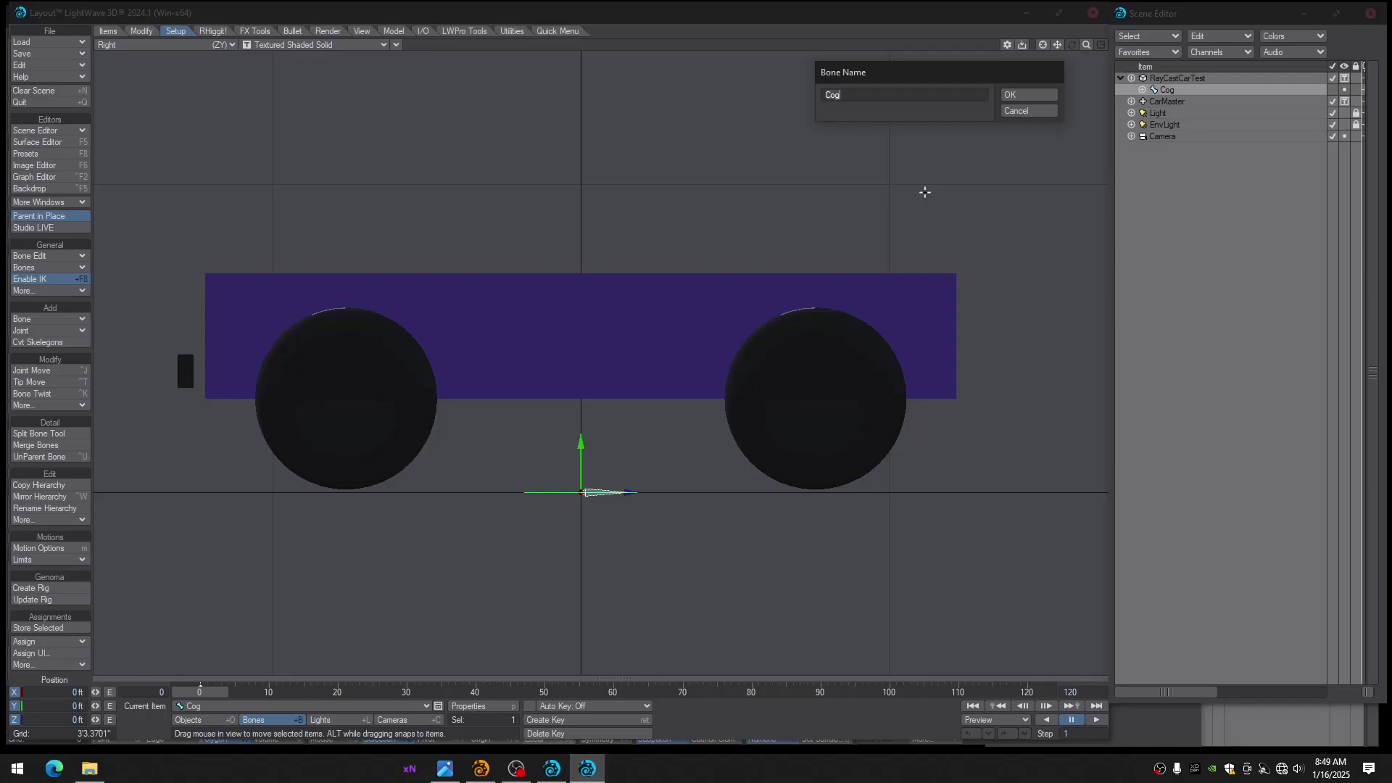
{"action": "left_click", "coordinate": [552, 769]}
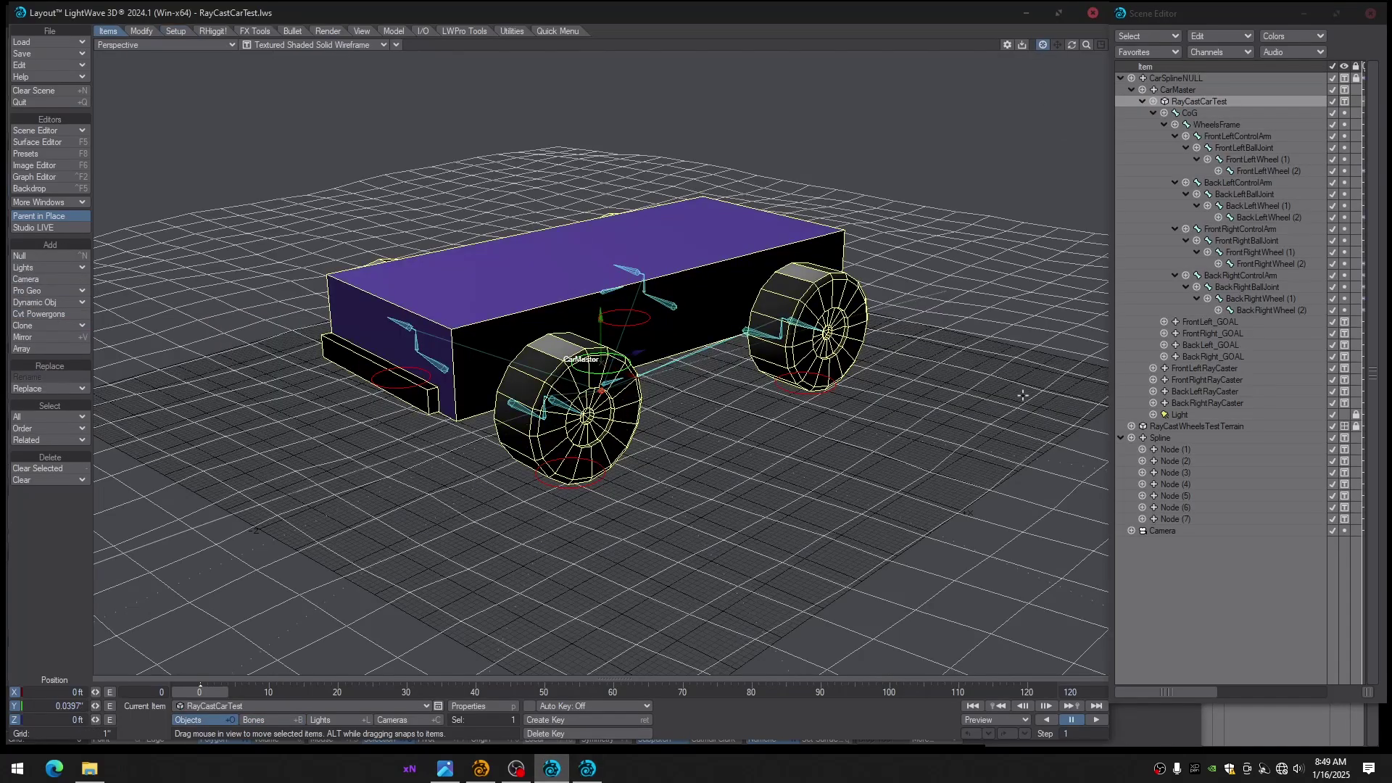
{"action": "left_click", "coordinate": [1208, 128]}
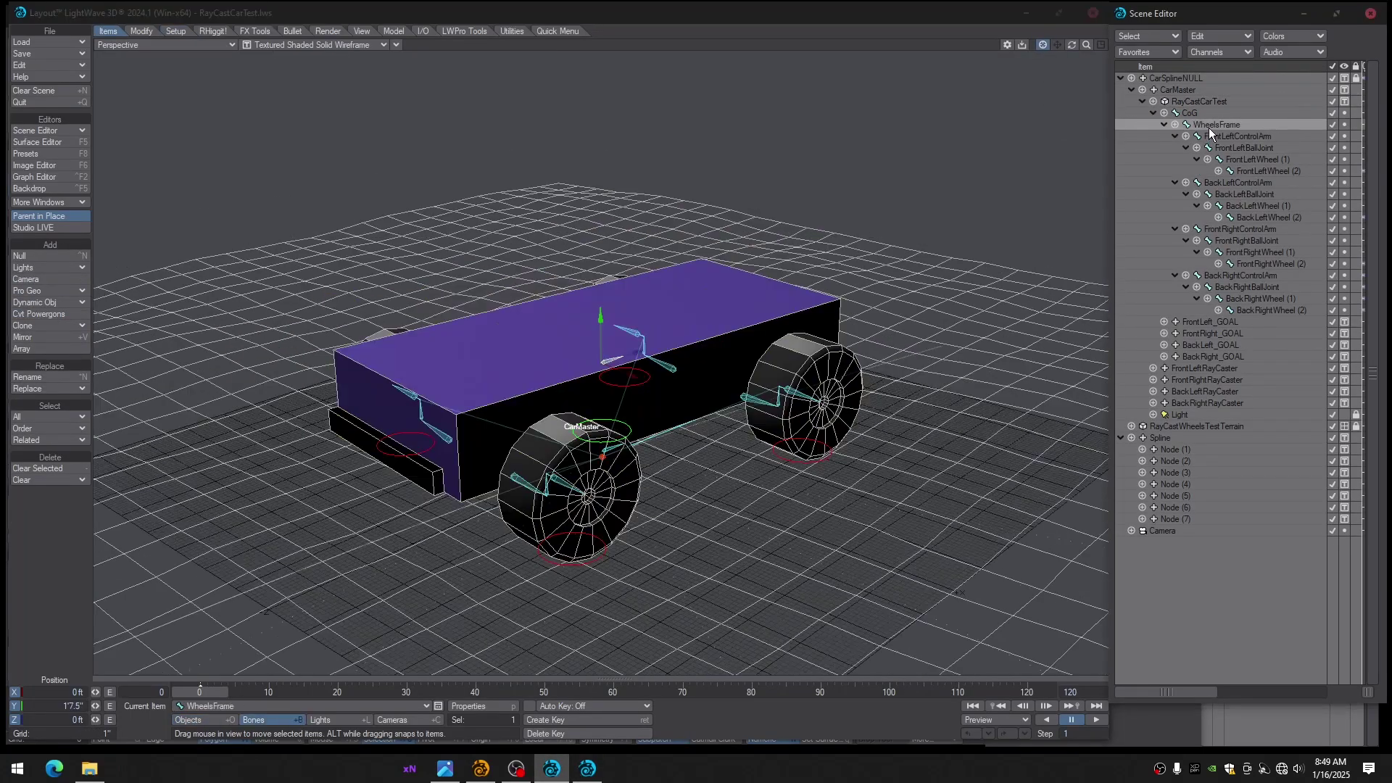
{"action": "left_click", "coordinate": [586, 770]}
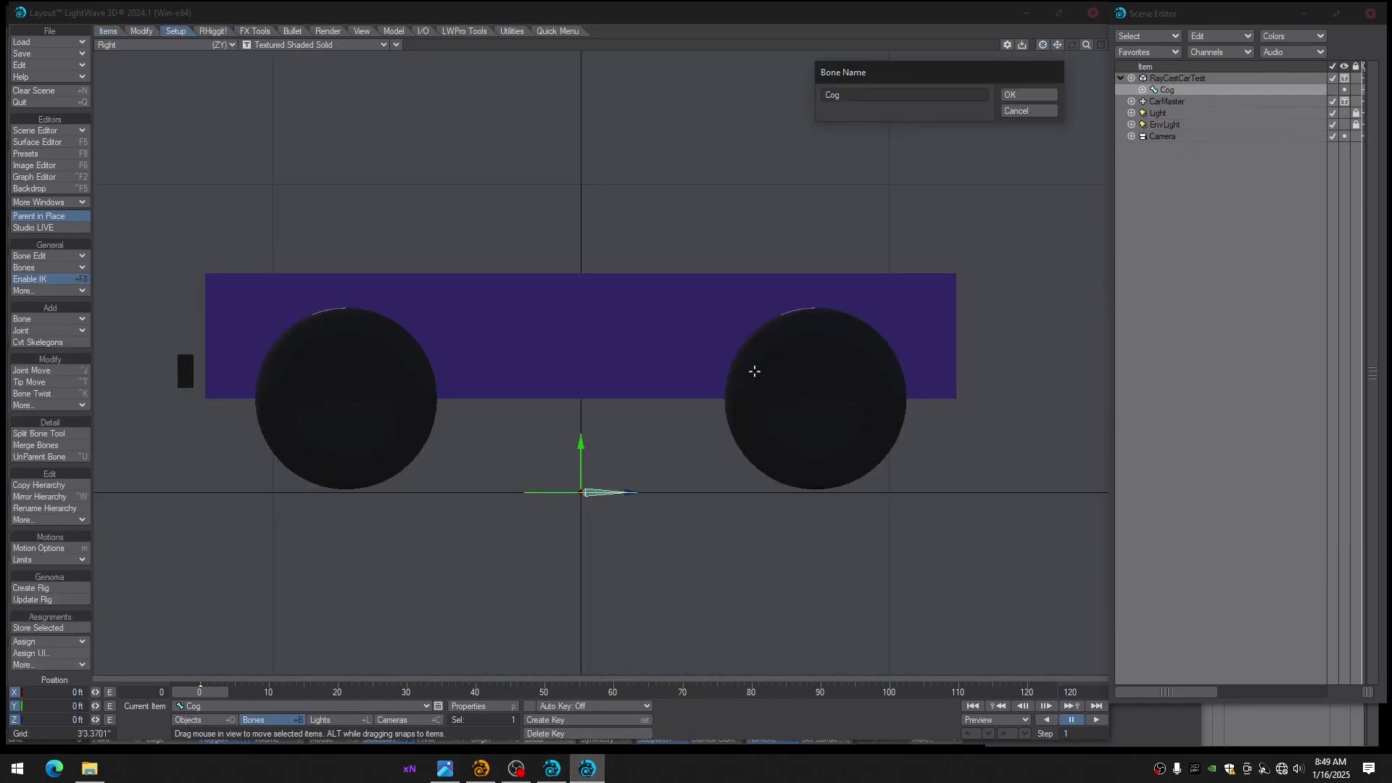
{"action": "left_click_drag", "start_coordinate": [865, 97], "coordinate": [796, 94]}
{"action": "type", "text": "WheelsFrame"}
{"action": "key", "text": "Return"}
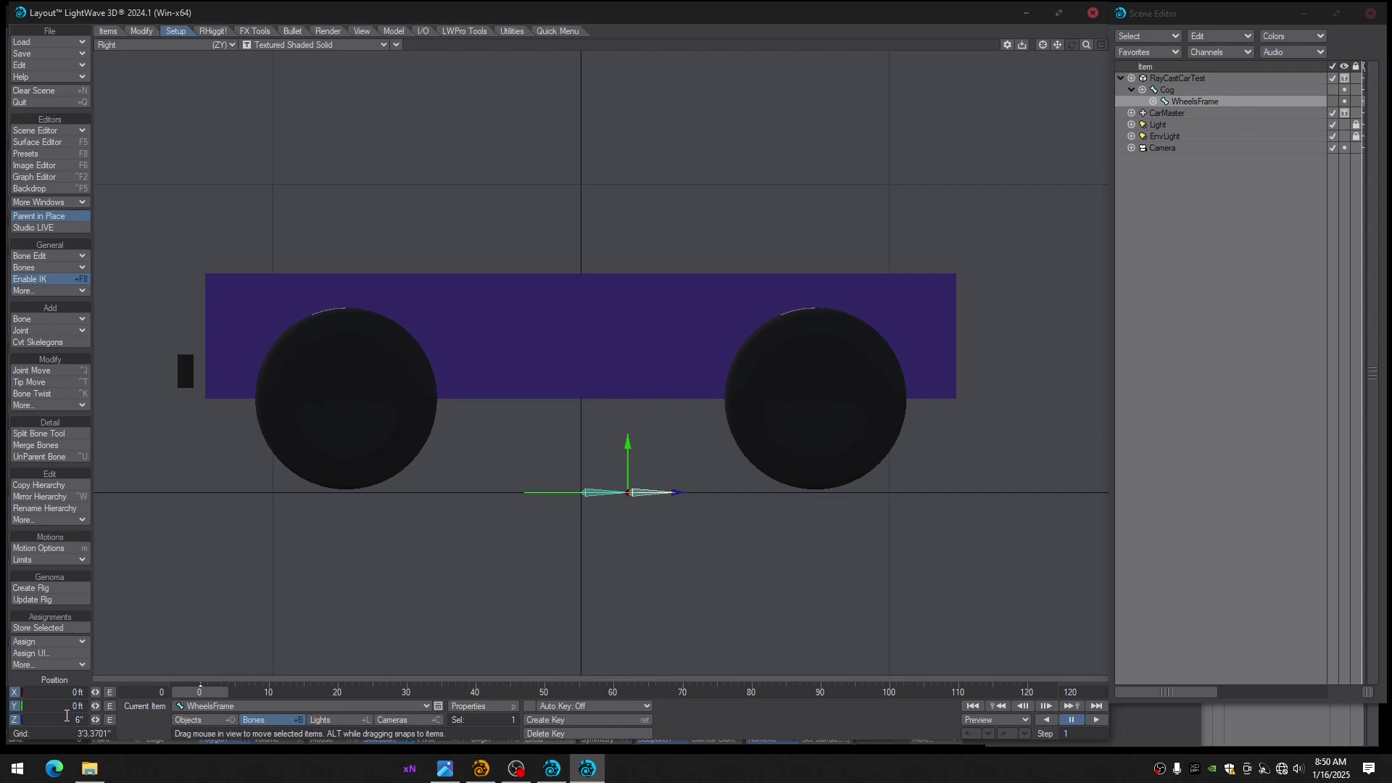
{"action": "left_click_drag", "start_coordinate": [69, 718], "coordinate": [95, 718]}
{"action": "key", "text": "Return"}
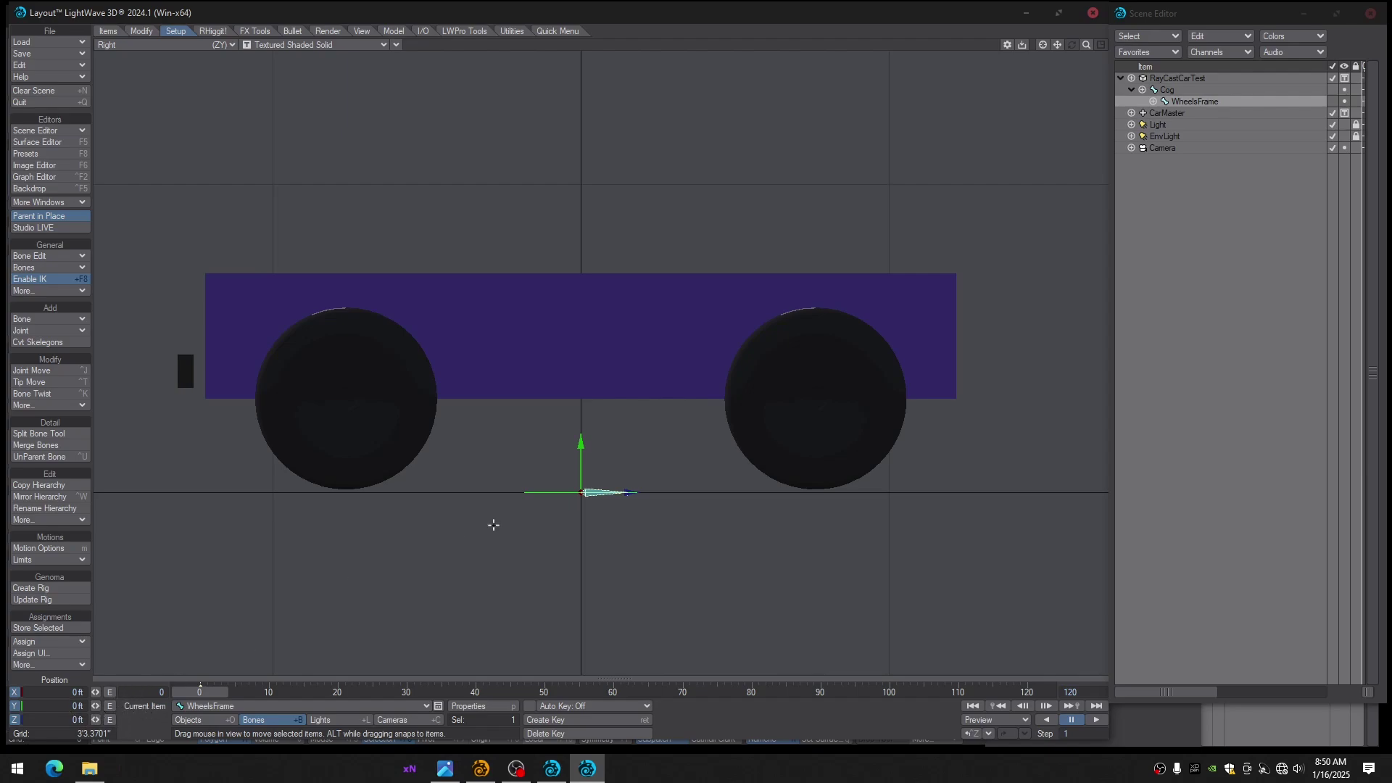
Raise the WheelsFrame bone to the underside of the car body and set its Y position to 1 foot
{"action": "left_click_drag", "start_coordinate": [580, 444], "coordinate": [584, 396]}
{"action": "left_click_drag", "start_coordinate": [581, 346], "coordinate": [581, 350]}
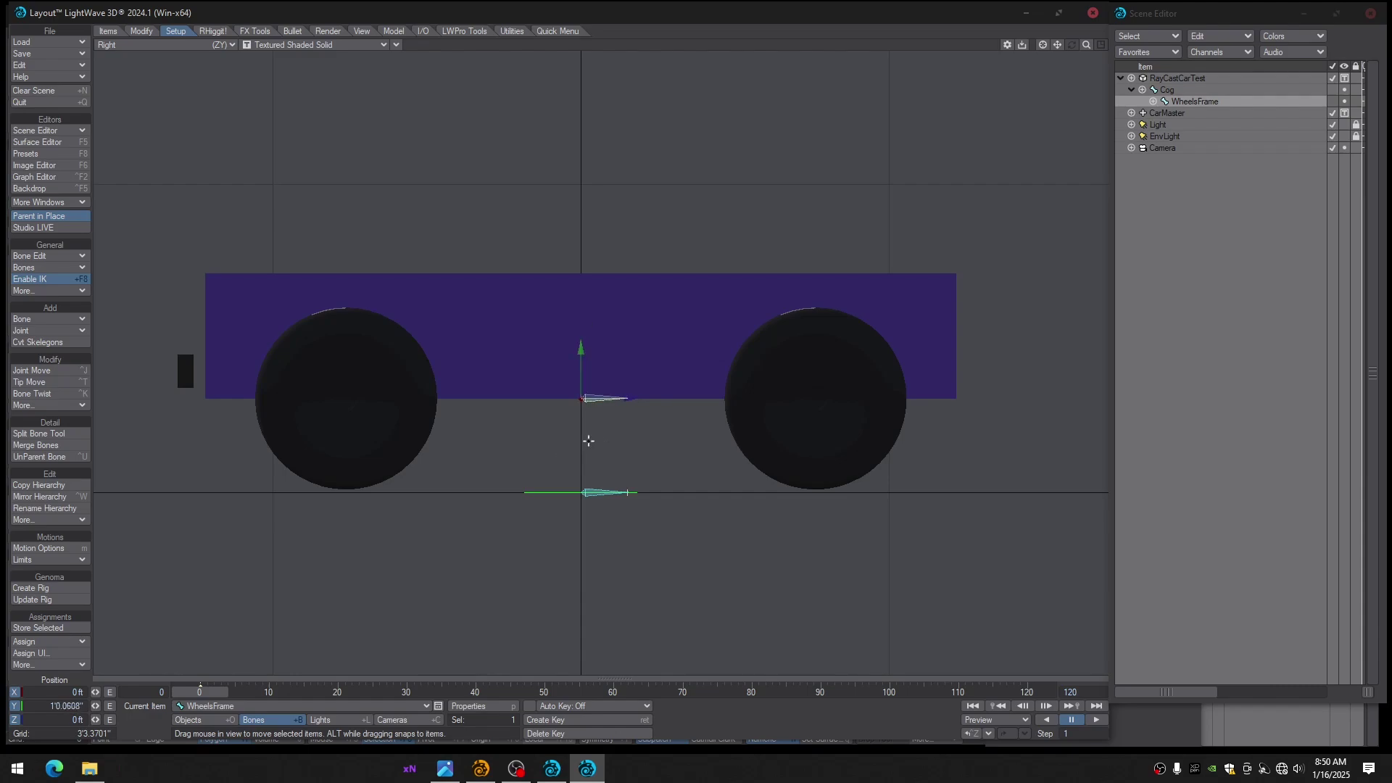
{"action": "left_click_drag", "start_coordinate": [48, 705], "coordinate": [155, 707]}
{"action": "type", "text": "1"}
{"action": "key", "text": "Return"}
{"action": "key", "text": "Return"}
{"action": "key", "text": "Return"}
Examine the placement of the Cog and WheelsFrame bones against the car body from the side and in perspective
{"action": "left_click_drag", "start_coordinate": [640, 440], "coordinate": [675, 428], "text": "alt"}
{"action": "mouse_move", "coordinate": [643, 435]}
{"action": "left_mouse_down", "text": "alt"}
{"action": "mouse_move", "coordinate": [672, 398]}
{"action": "mouse_move", "coordinate": [642, 413]}
{"action": "left_mouse_up", "text": "alt"}
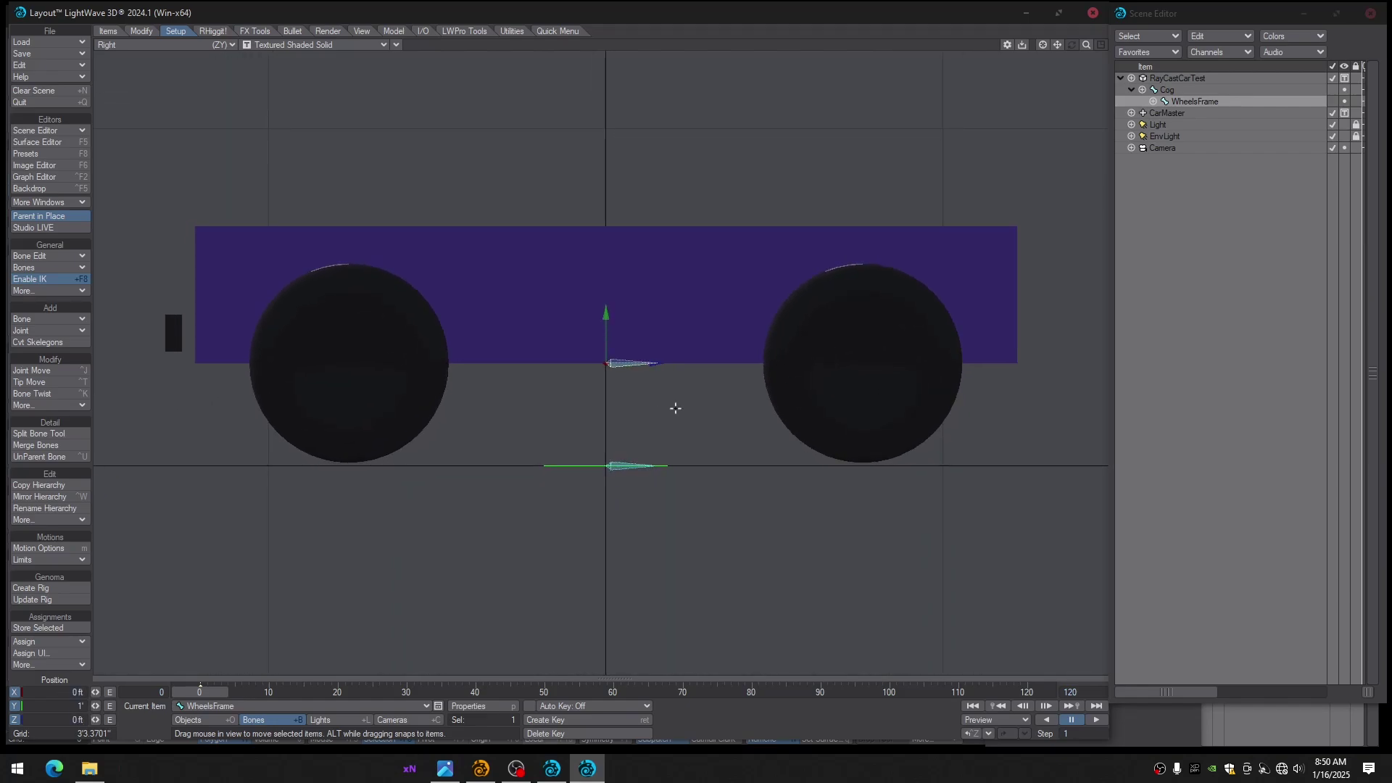
{"action": "key", "text": "3"}
{"action": "mouse_move", "coordinate": [661, 411]}
{"action": "left_mouse_down", "text": "alt"}
{"action": "mouse_move", "coordinate": [639, 423]}
{"action": "mouse_move", "coordinate": [650, 417]}
{"action": "left_mouse_up", "text": "alt"}
{"action": "key", "text": "4"}
{"action": "left_click_drag", "start_coordinate": [699, 370], "coordinate": [647, 363], "text": "alt"}
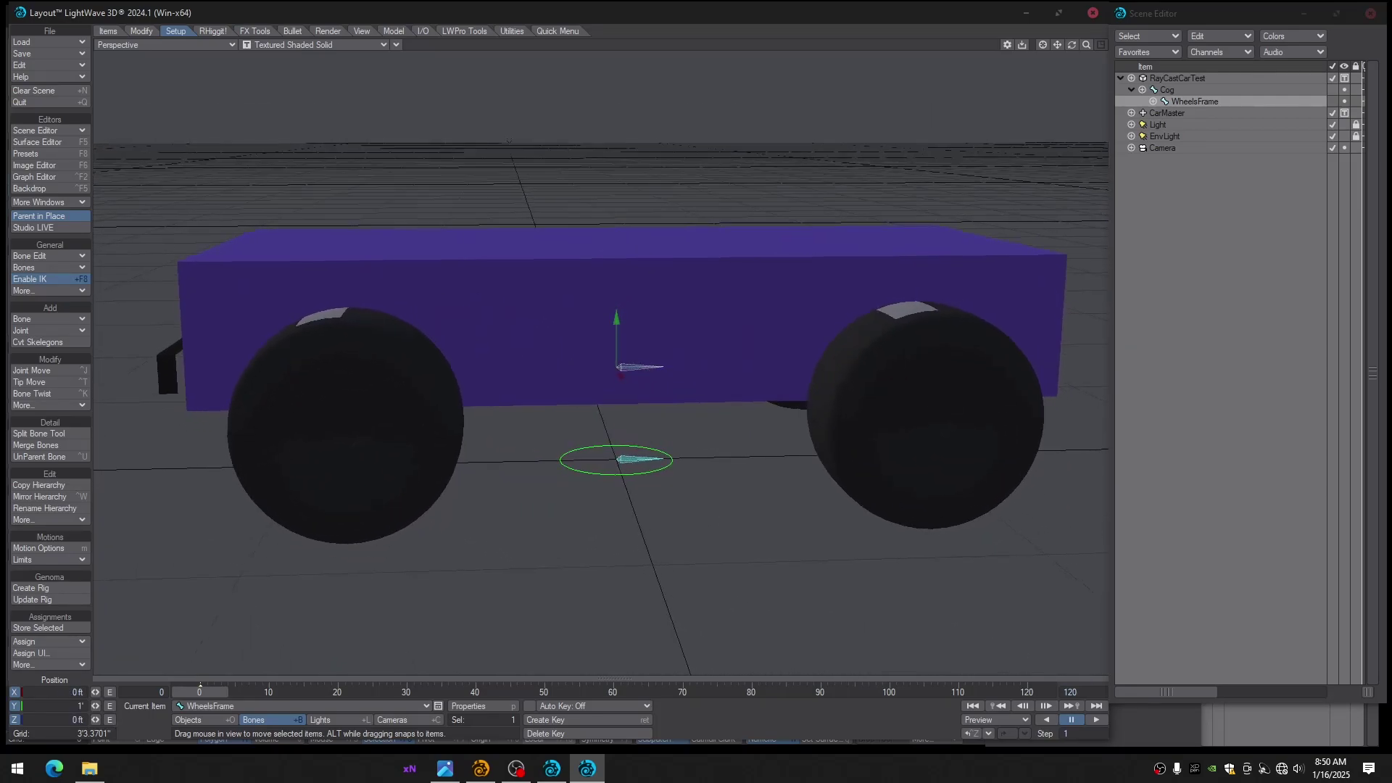
{"action": "left_click_drag", "start_coordinate": [663, 484], "coordinate": [664, 480], "text": "alt"}
{"action": "left_click", "coordinate": [635, 458]}
{"action": "left_click_drag", "start_coordinate": [699, 392], "coordinate": [656, 365], "text": "alt"}
Add a child bone named FrontLeftControlArm under WheelsFrame
{"action": "left_click", "coordinate": [636, 368]}
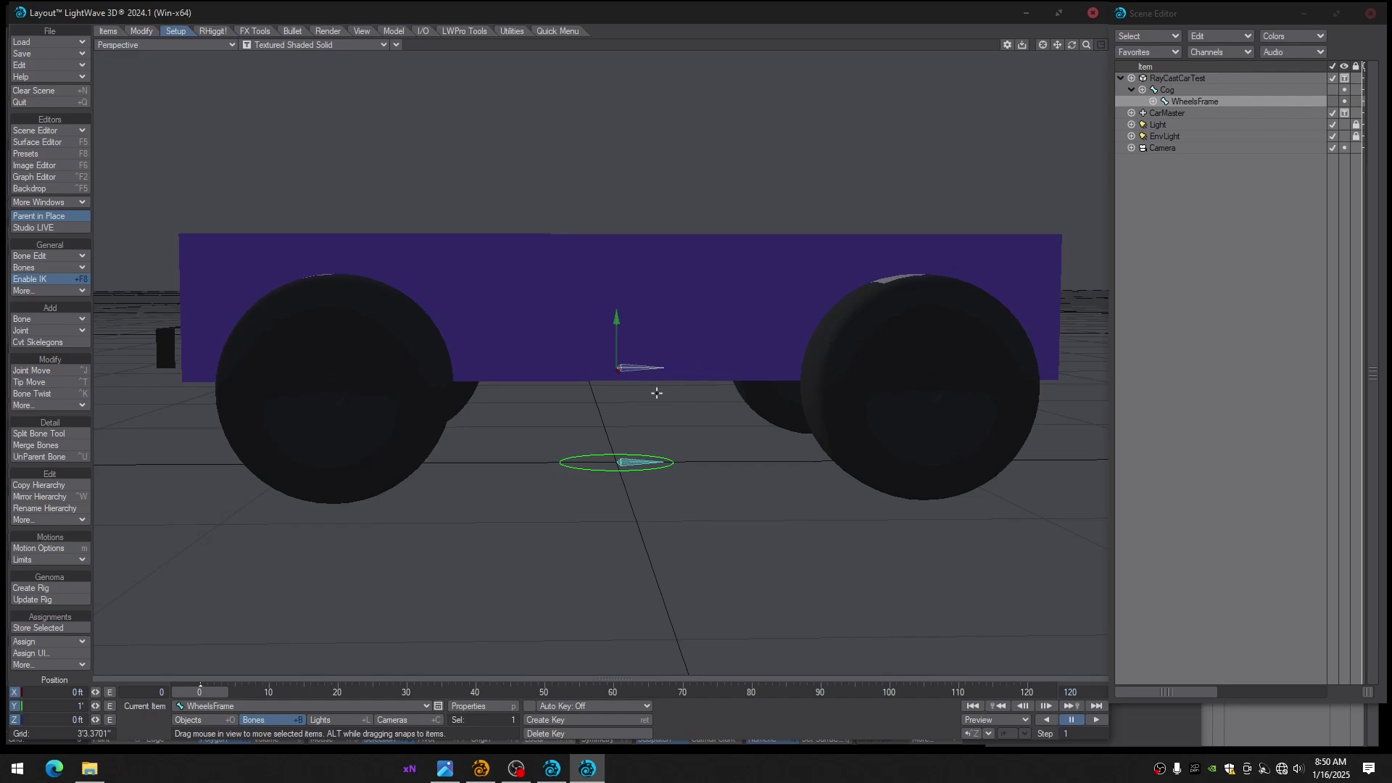
{"action": "key", "text": "="}
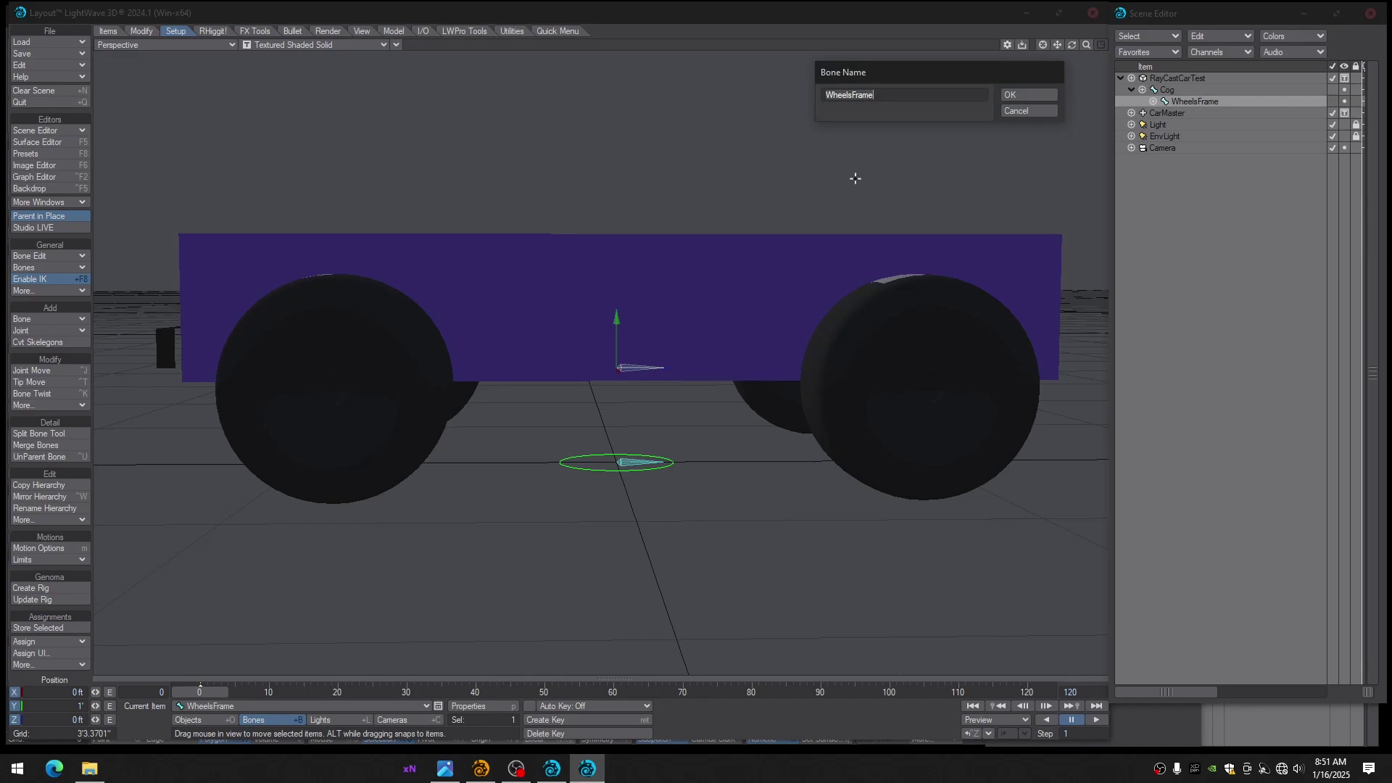
{"action": "type", "text": "FrontLeftControlArm"}
{"action": "key", "text": "Return"}
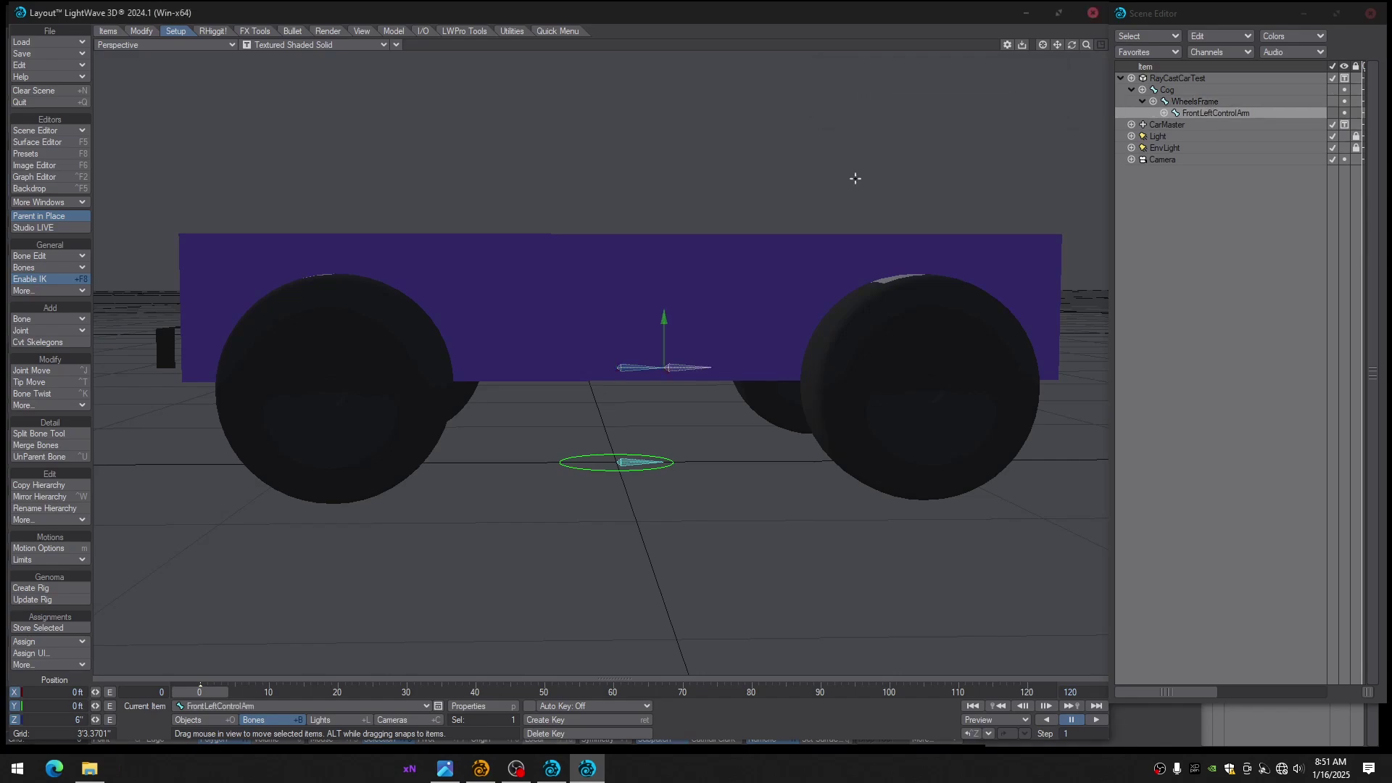
In the Top view, move the FrontLeftControlArm bone beside the front-left wheel, to about X 9 inches and Z -2 feet 9 inches, and check its placement
{"action": "key", "text": "2"}
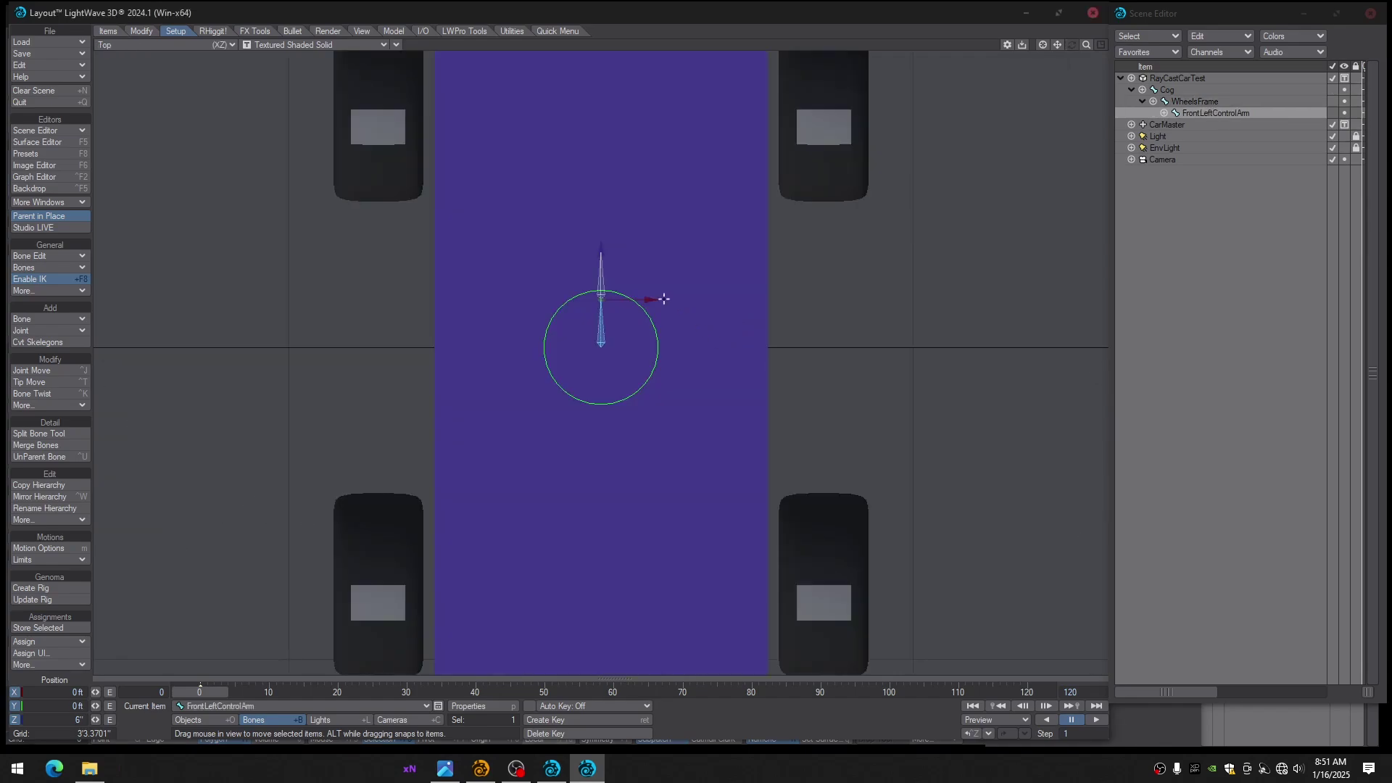
{"action": "left_click_drag", "start_coordinate": [606, 267], "coordinate": [712, 610]}
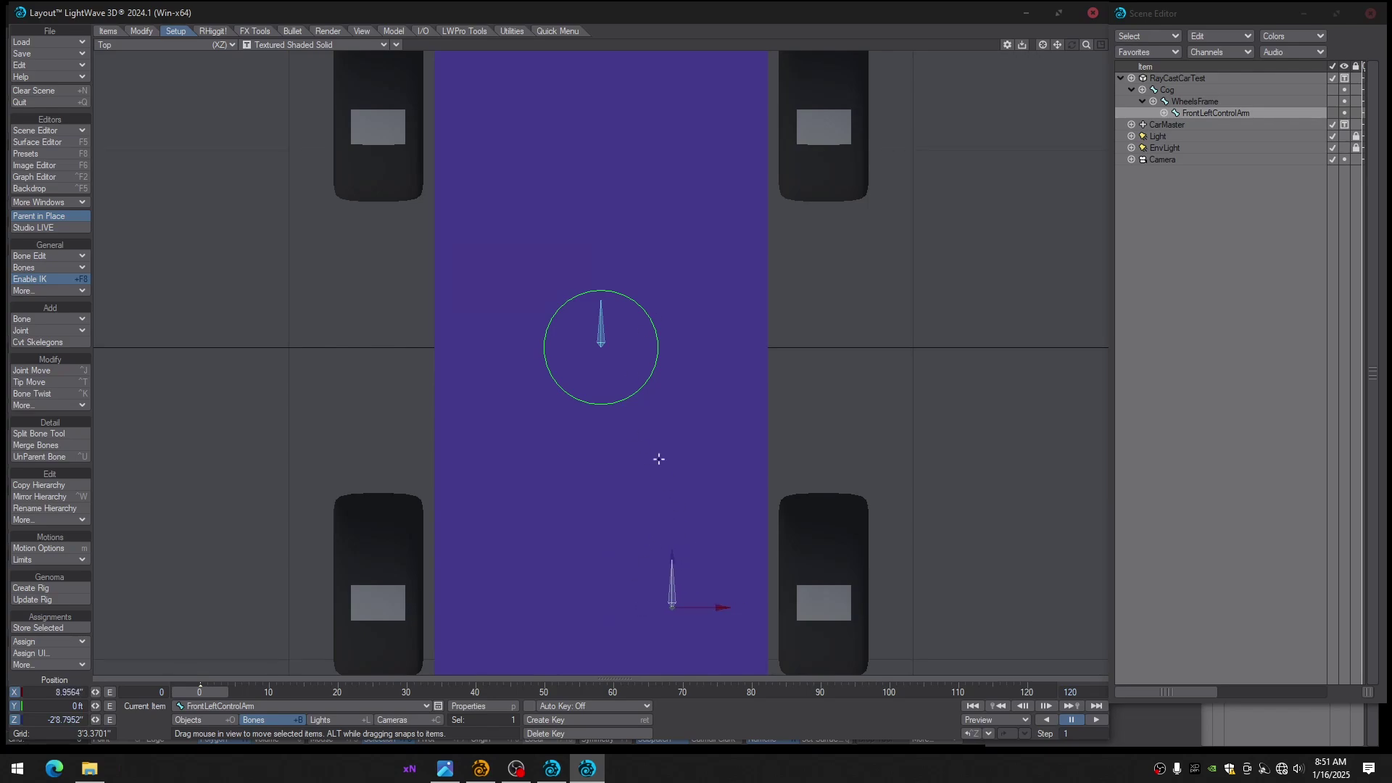
{"action": "key", "text": "1"}
{"action": "key", "text": "4"}
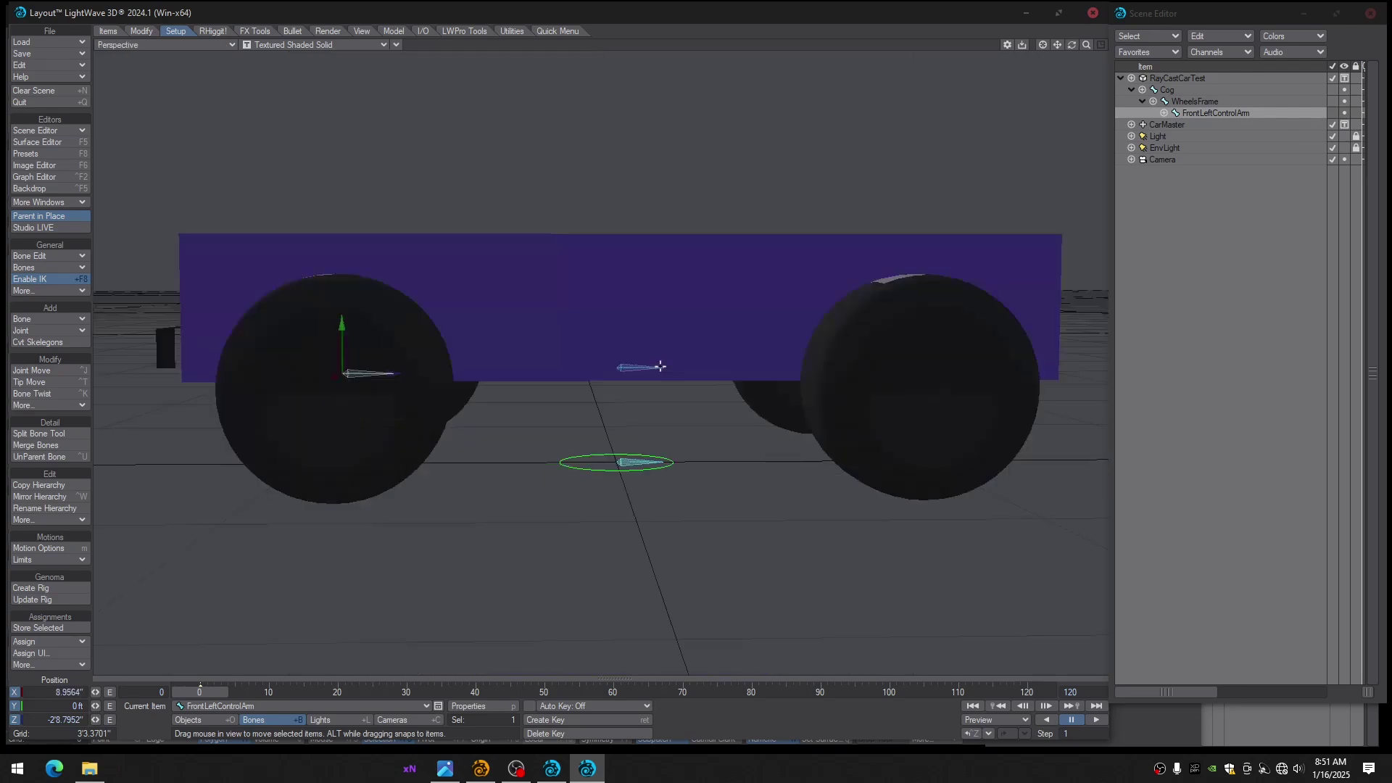
{"action": "mouse_move", "coordinate": [666, 354]}
{"action": "left_mouse_down", "text": "alt"}
{"action": "mouse_move", "coordinate": [679, 377]}
{"action": "mouse_move", "coordinate": [754, 413]}
{"action": "mouse_move", "coordinate": [641, 375]}
{"action": "mouse_move", "coordinate": [625, 356]}
{"action": "mouse_move", "coordinate": [639, 356]}
{"action": "left_mouse_up", "text": "alt"}
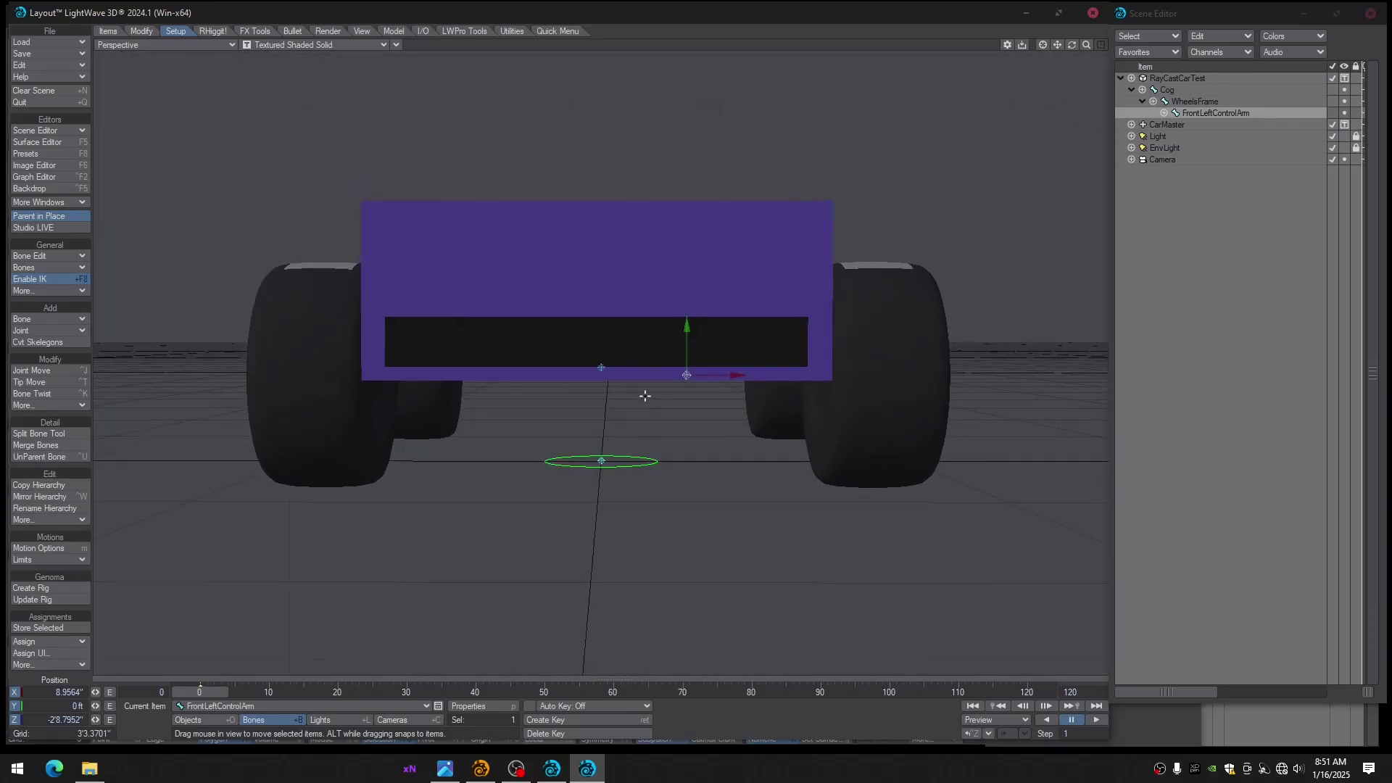
{"action": "key", "text": "2"}
{"action": "key", "text": "3"}
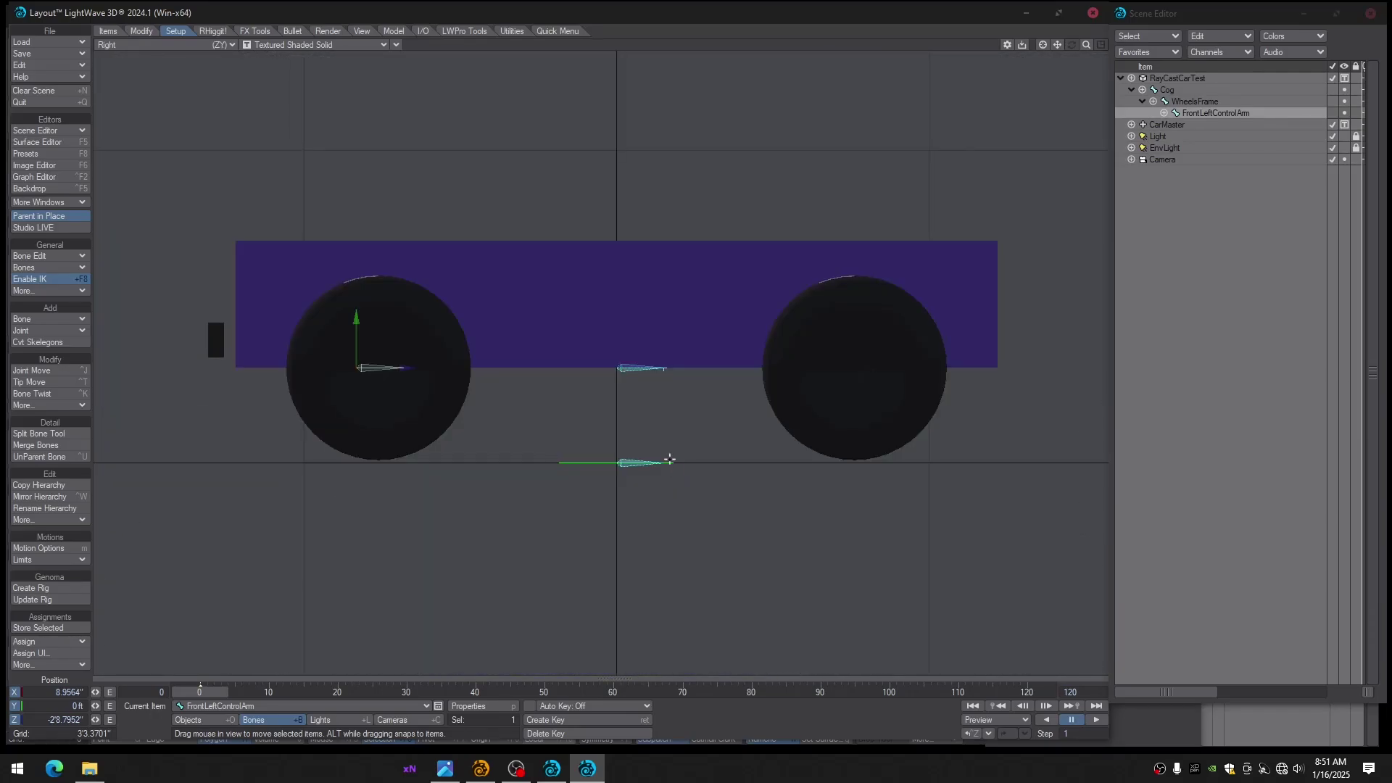
In the Back view, lower the FrontLeftControlArm bone below the car body and set its Y position to -4 inches
{"action": "key", "text": "1"}
{"action": "scroll", "coordinate": [675, 421], "scroll_direction": "up", "scroll_amount": 5}
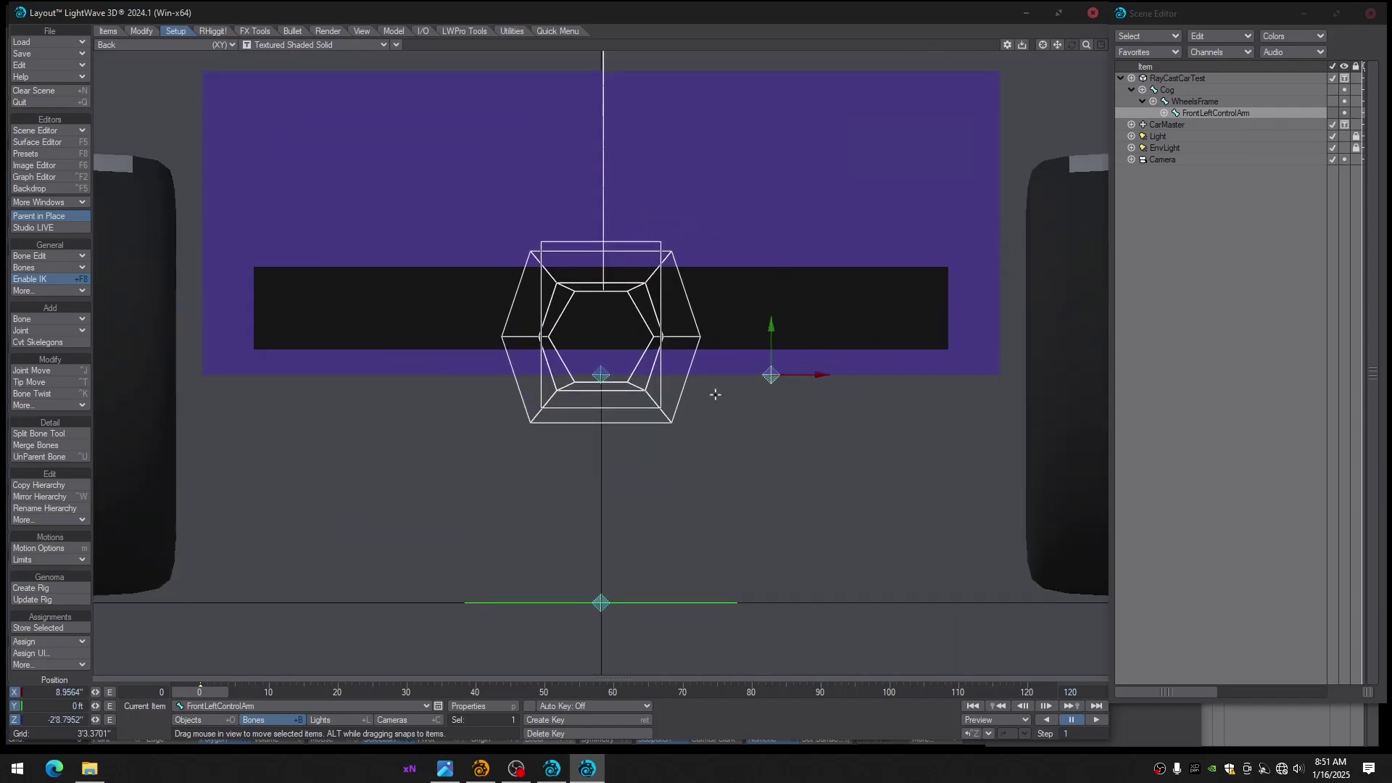
{"action": "left_click_drag", "start_coordinate": [770, 338], "coordinate": [769, 407]}
{"action": "left_click_drag", "start_coordinate": [825, 367], "coordinate": [1114, 385], "text": "alt"}
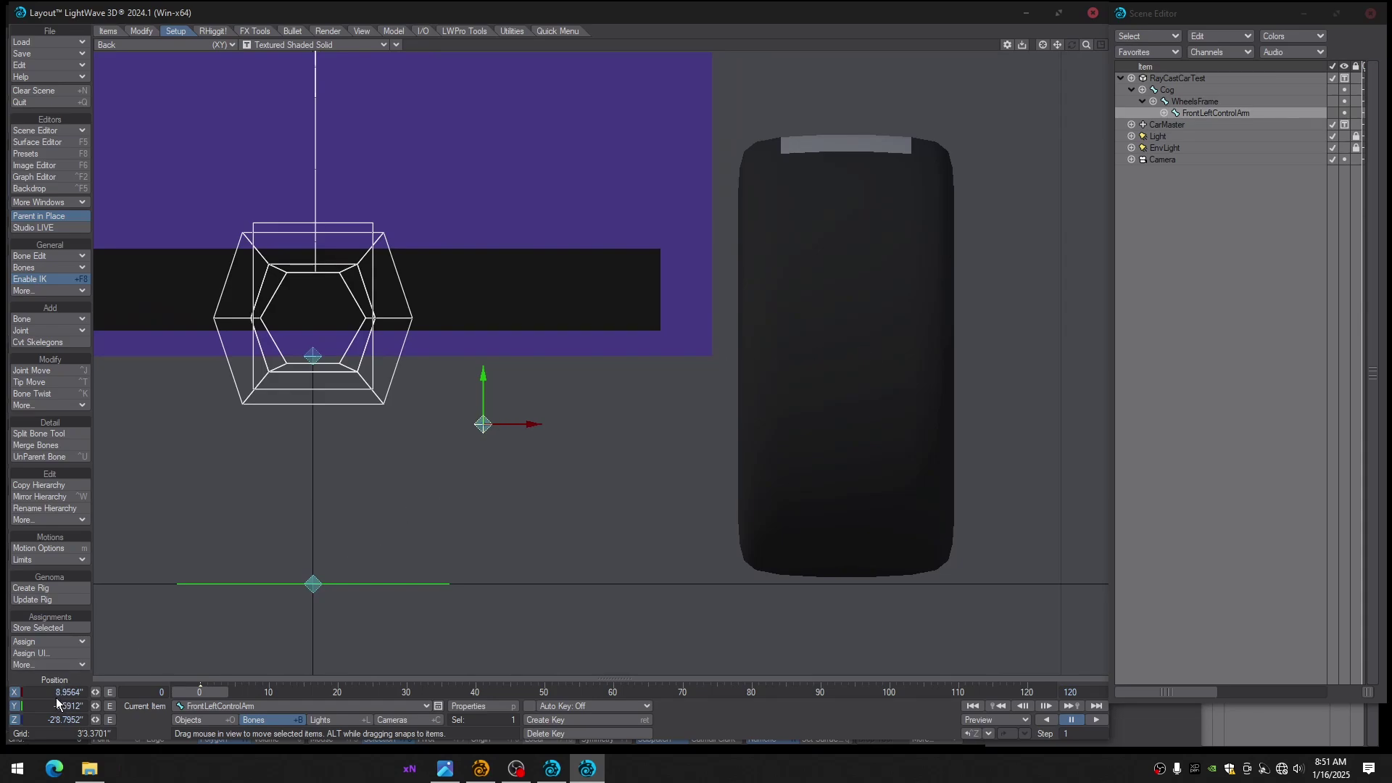
{"action": "left_click_drag", "start_coordinate": [55, 706], "coordinate": [97, 717]}
{"action": "type", "text": "-4"}
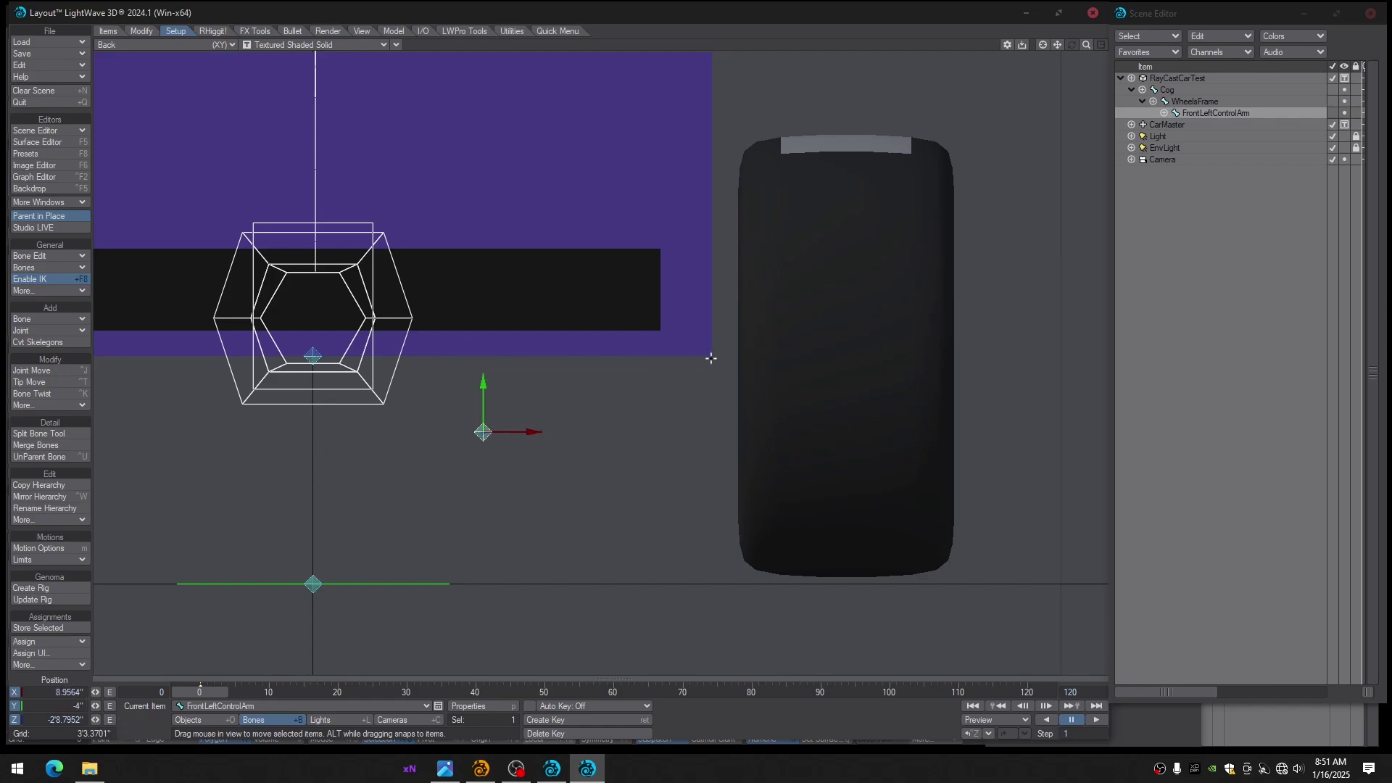
Shift the FrontLeftControlArm bone outward to X 10 inches and set its Z position to -2 feet 9 inches
{"action": "left_click_drag", "start_coordinate": [534, 432], "coordinate": [552, 432]}
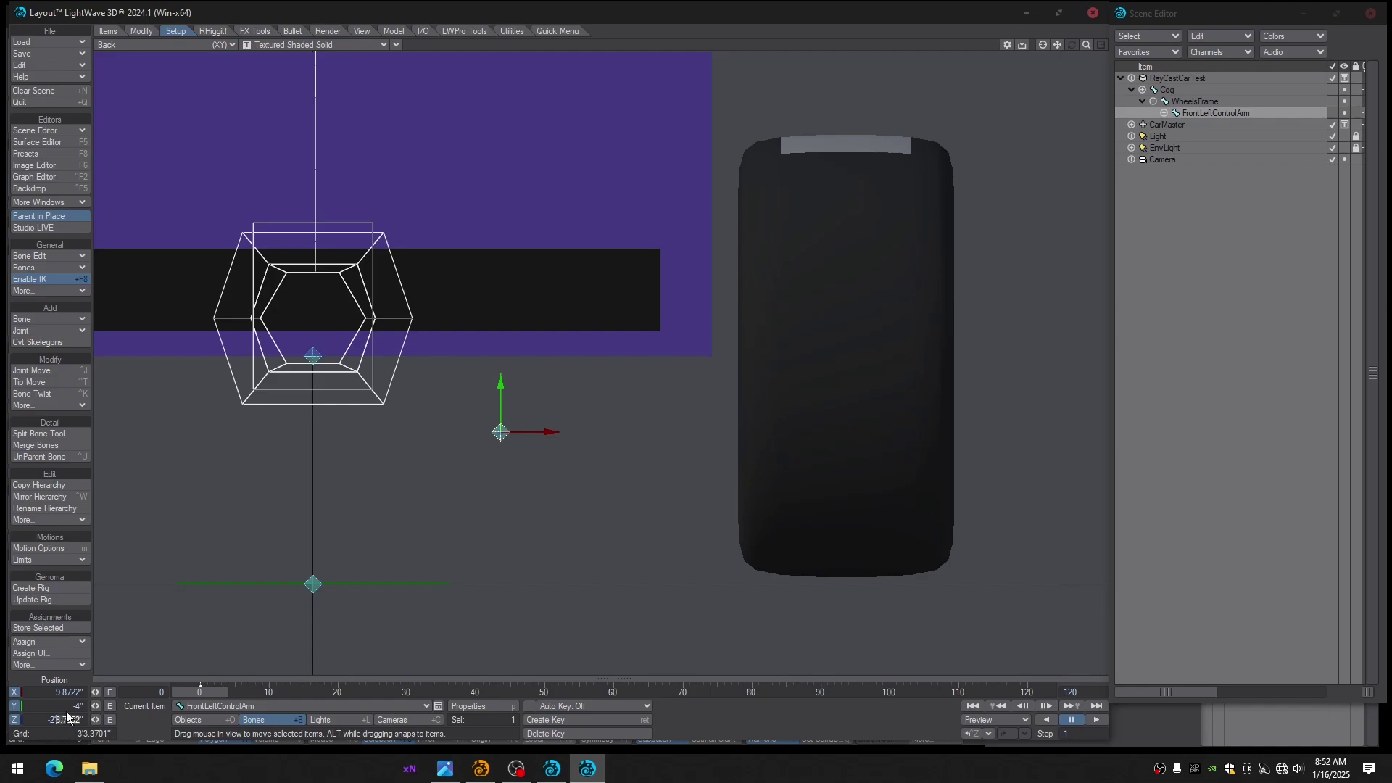
{"action": "type", "text": "9"}
{"action": "key", "text": "Return"}
Display the Right view as Front Face Wireframe and move the FrontLeftControlArm bone along Z to the front wheel's center
{"action": "mouse_move", "coordinate": [540, 497]}
{"action": "left_mouse_down", "text": "alt"}
{"action": "mouse_move", "coordinate": [519, 500]}
{"action": "mouse_move", "coordinate": [530, 505]}
{"action": "left_mouse_up", "text": "alt"}
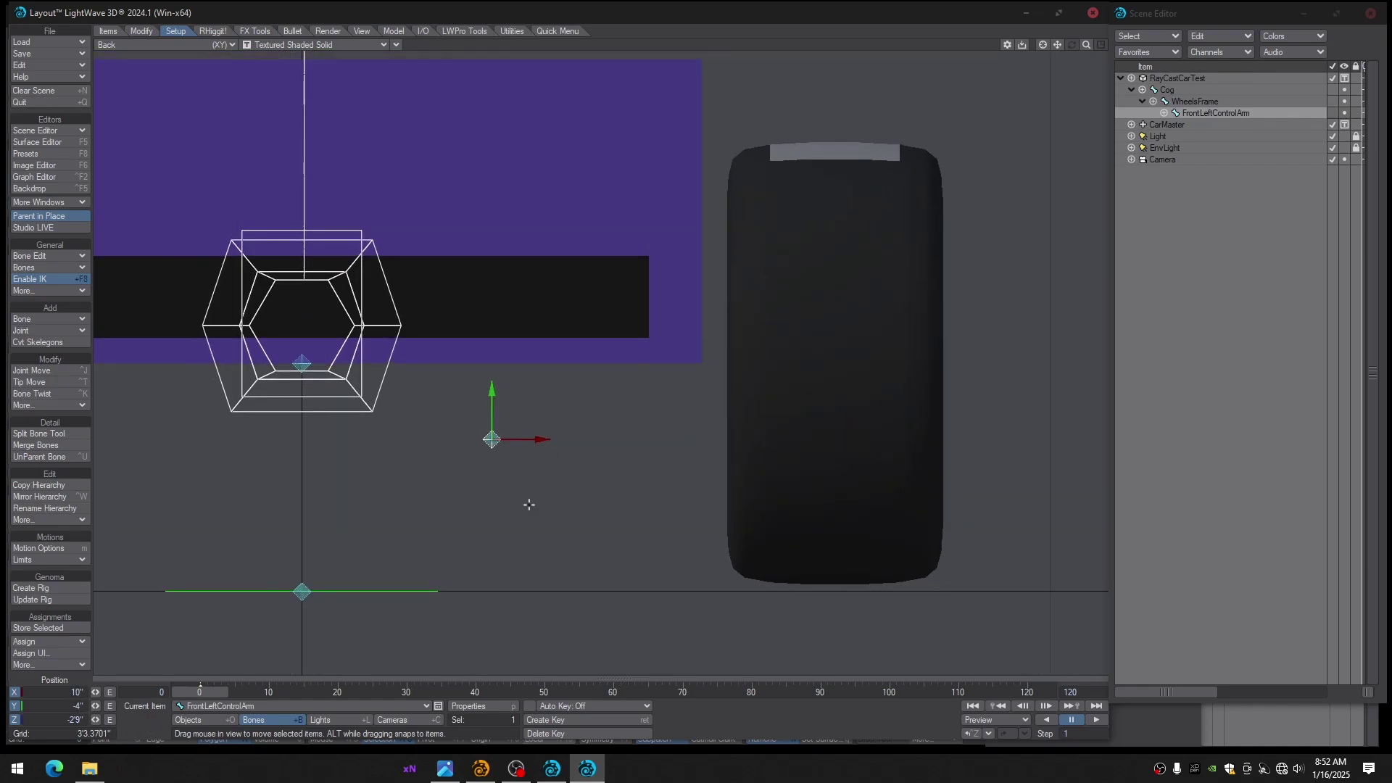
{"action": "key", "text": "3"}
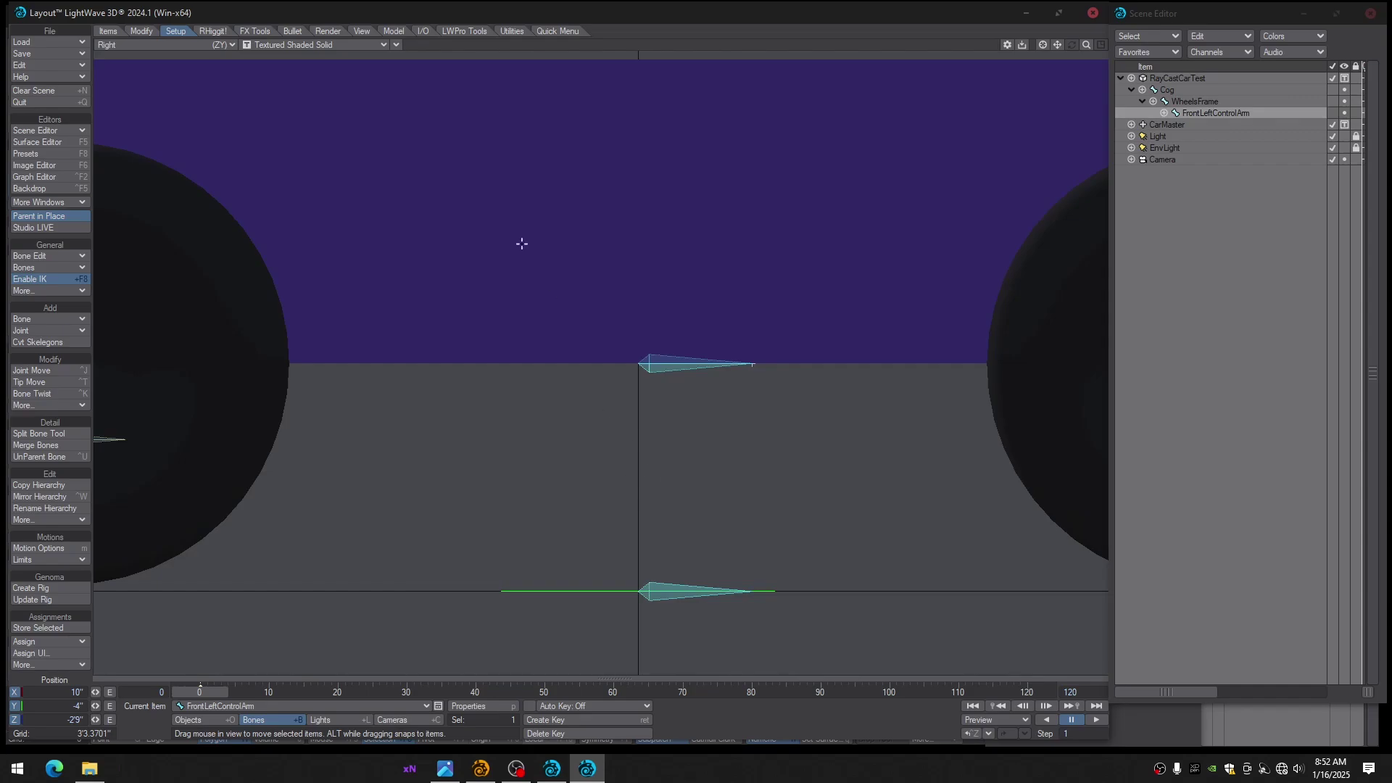
{"action": "left_click", "coordinate": [319, 45]}
{"action": "left_click", "coordinate": [324, 64]}
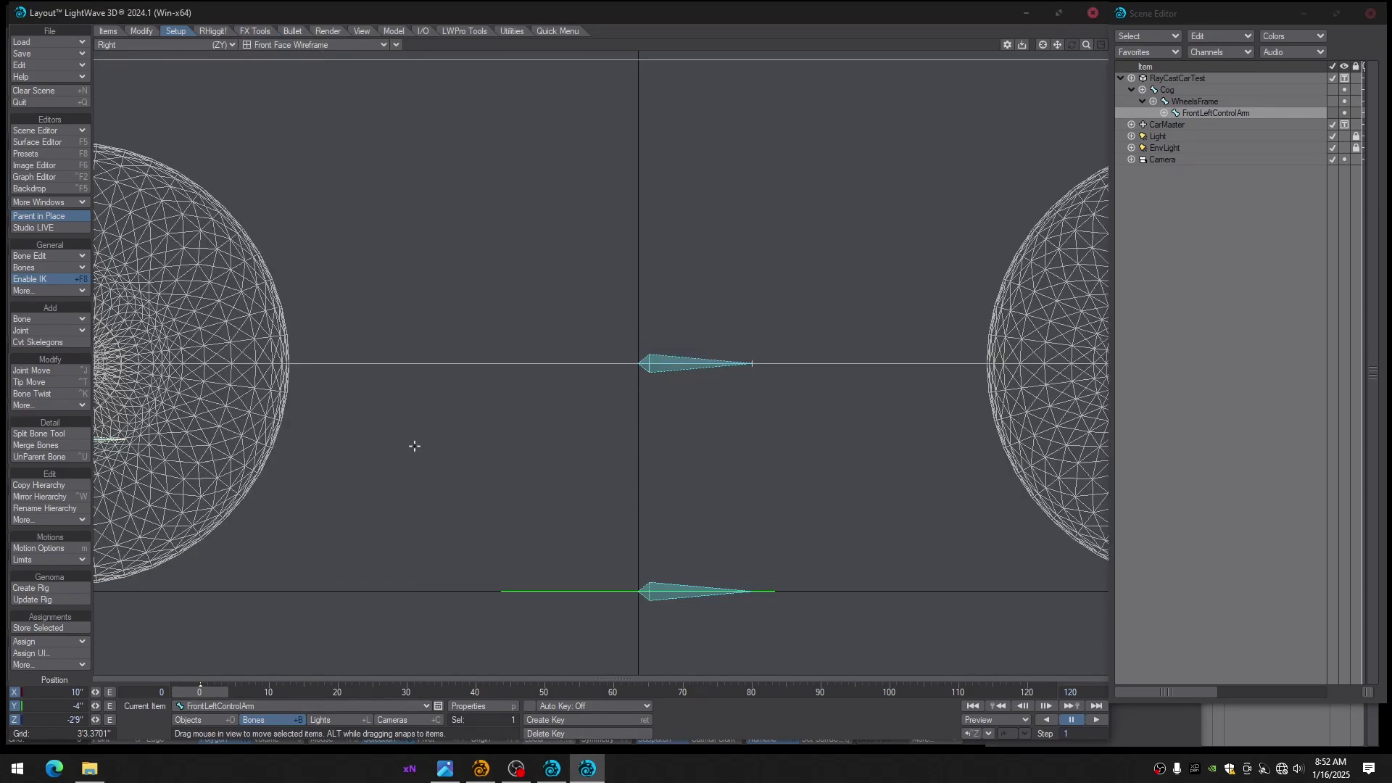
{"action": "left_click_drag", "start_coordinate": [415, 446], "coordinate": [667, 435], "text": "alt"}
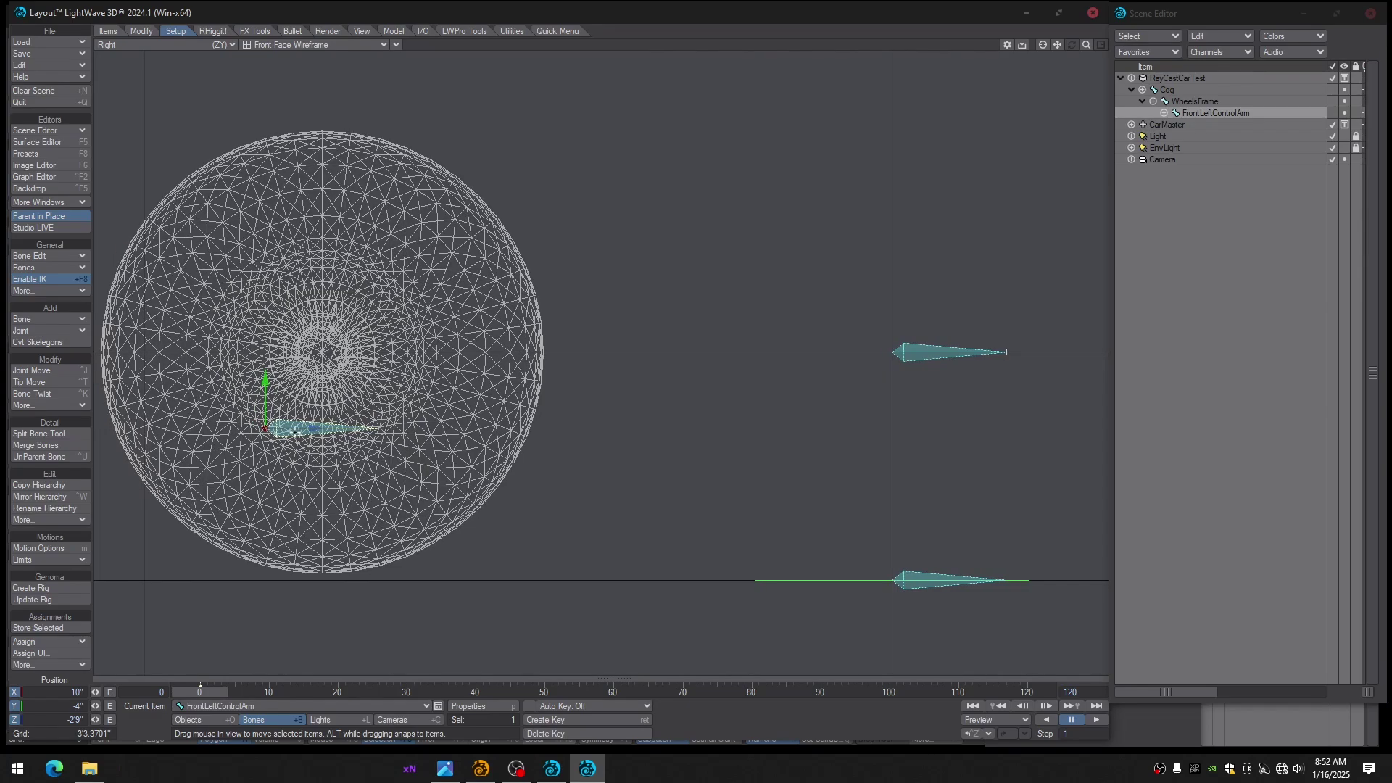
{"action": "left_click_drag", "start_coordinate": [297, 428], "coordinate": [365, 430]}
{"action": "key", "text": "shift+a"}
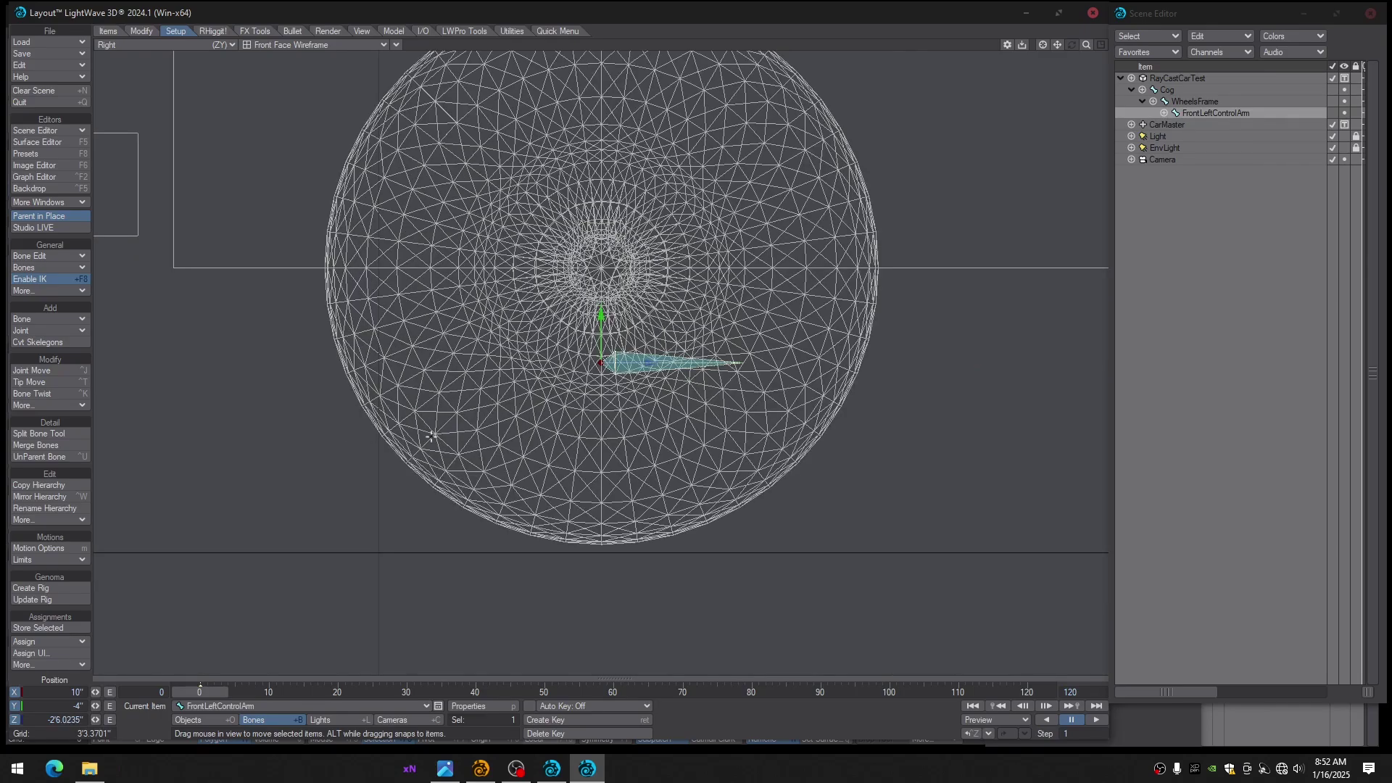
Fine-tune the bone's alignment with the wheel's vertical centerline and set its Z position to exactly -2 feet 6 inches
{"action": "scroll", "coordinate": [644, 376], "scroll_direction": "up", "scroll_amount": 14}
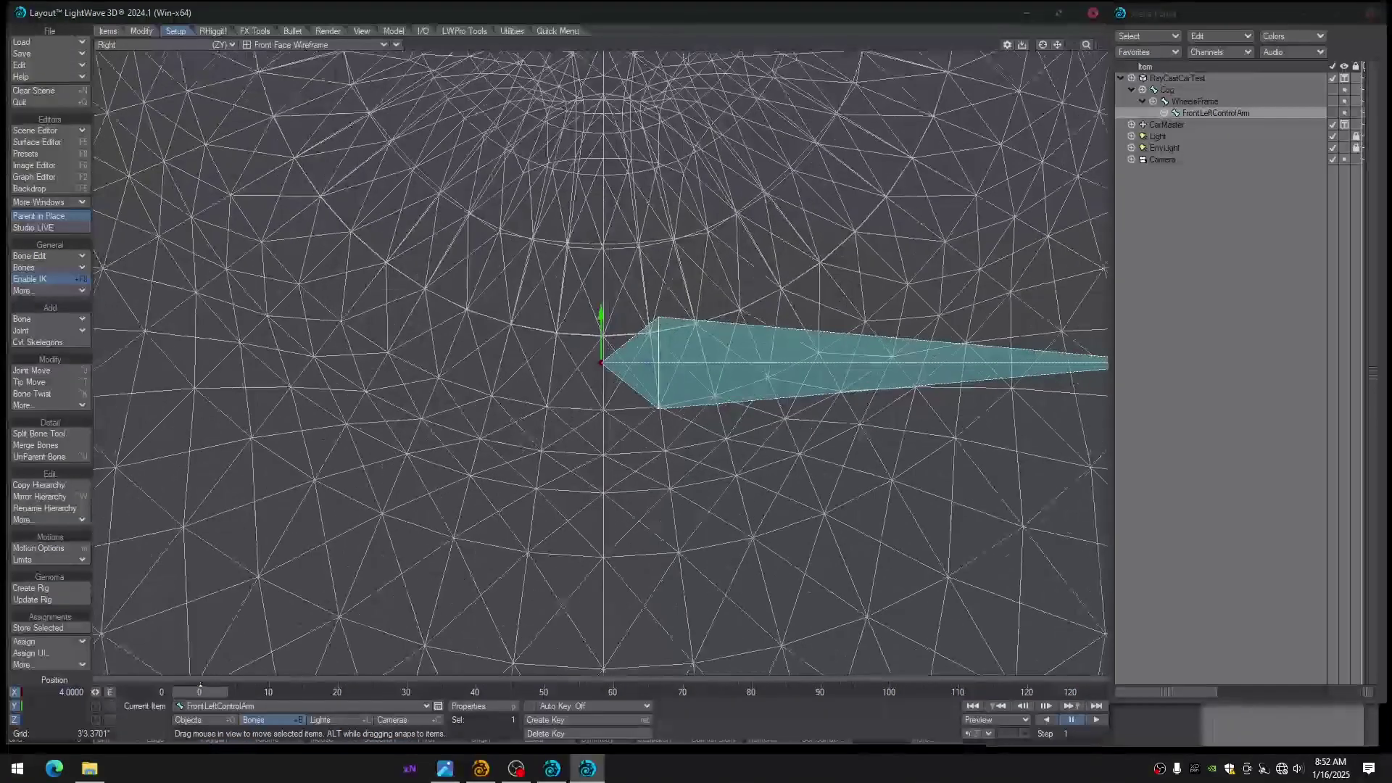
{"action": "left_click_drag", "start_coordinate": [646, 363], "coordinate": [651, 363]}
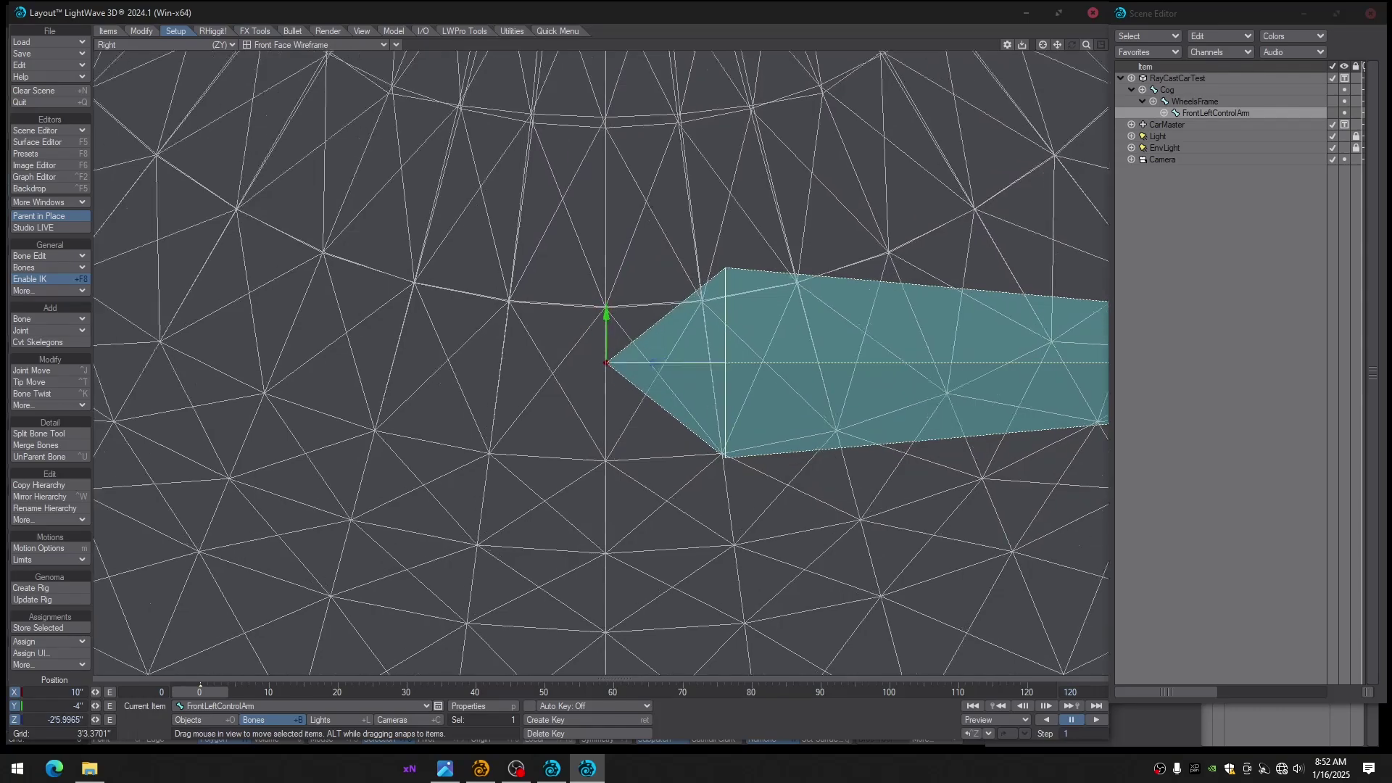
{"action": "scroll", "coordinate": [656, 364], "scroll_direction": "up", "scroll_amount": 10}
{"action": "left_click_drag", "start_coordinate": [692, 364], "coordinate": [691, 365]}
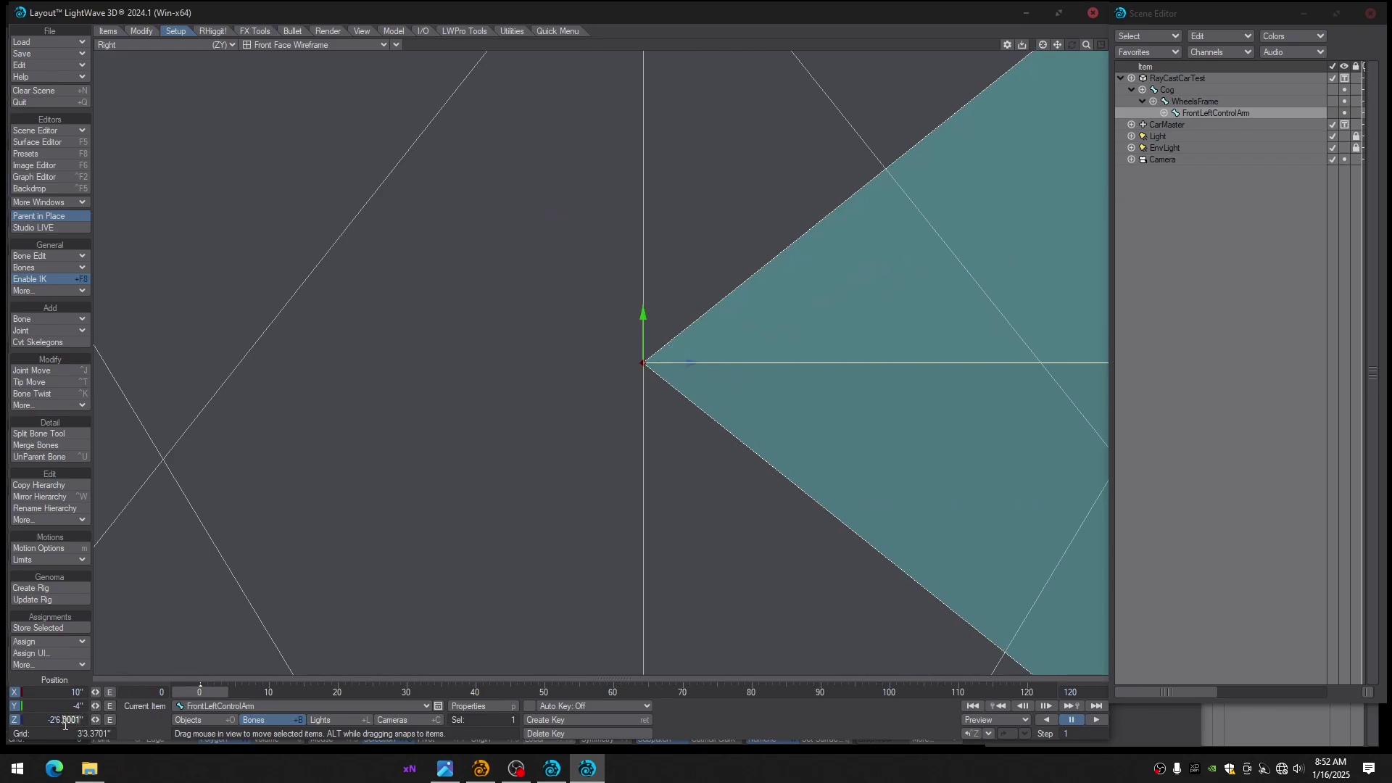
{"action": "key", "text": "BackSpace"}
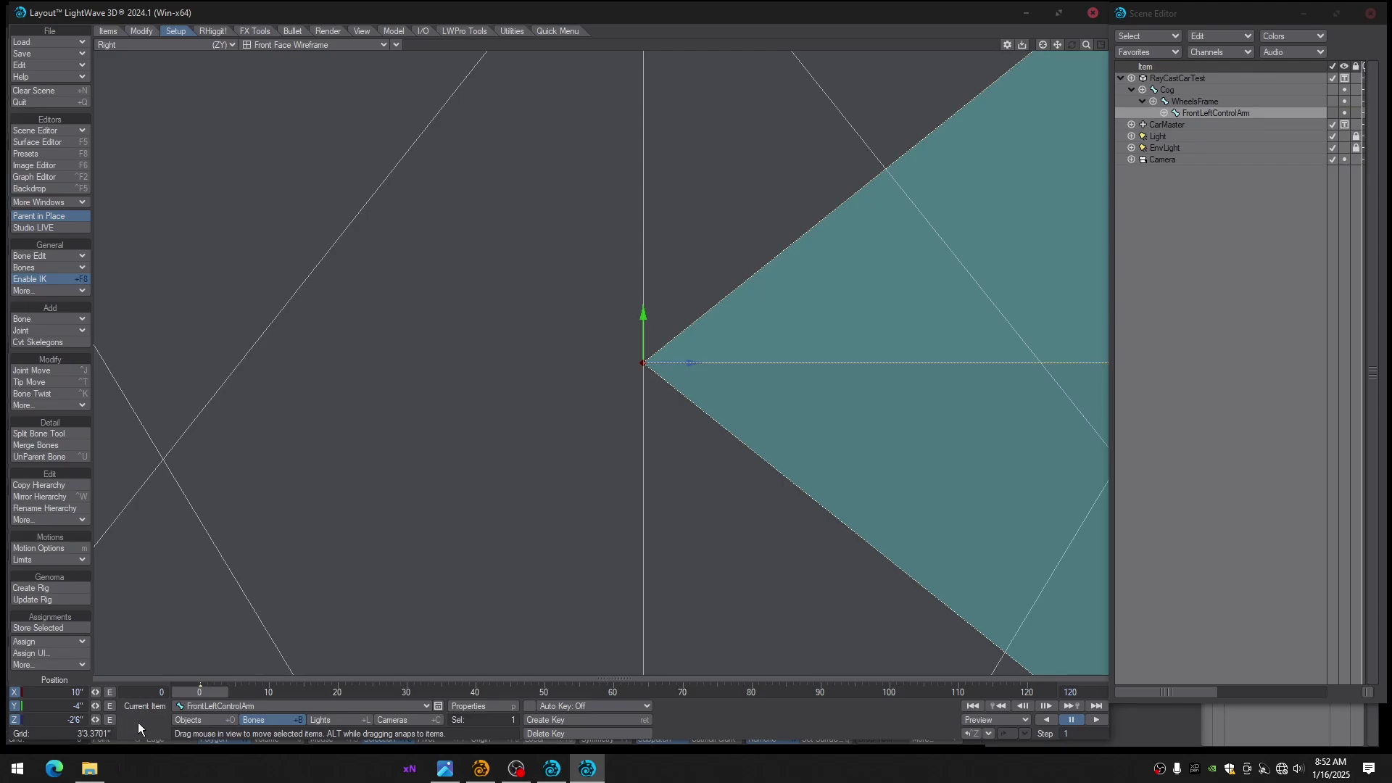
{"action": "key", "text": "Return"}
{"action": "key", "text": "Return"}
In the Top view, rotate the FrontLeftControlArm bone toward the front-left wheel and set its heading to 90 degrees
{"action": "left_click_drag", "start_coordinate": [671, 398], "coordinate": [425, 398], "text": "ctrl+alt"}
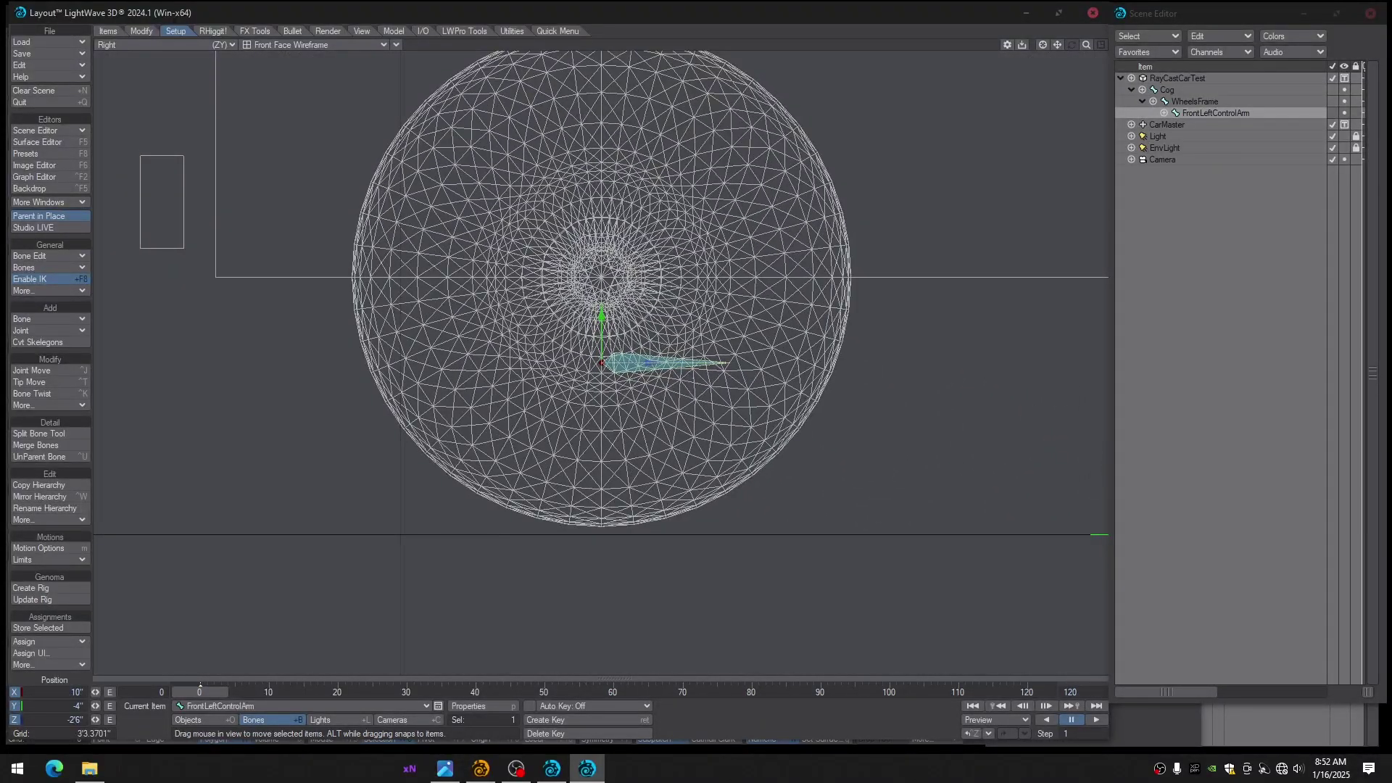
{"action": "left_click_drag", "start_coordinate": [698, 378], "coordinate": [627, 414], "text": "alt"}
{"action": "left_click_drag", "start_coordinate": [646, 337], "coordinate": [682, 375], "text": "alt"}
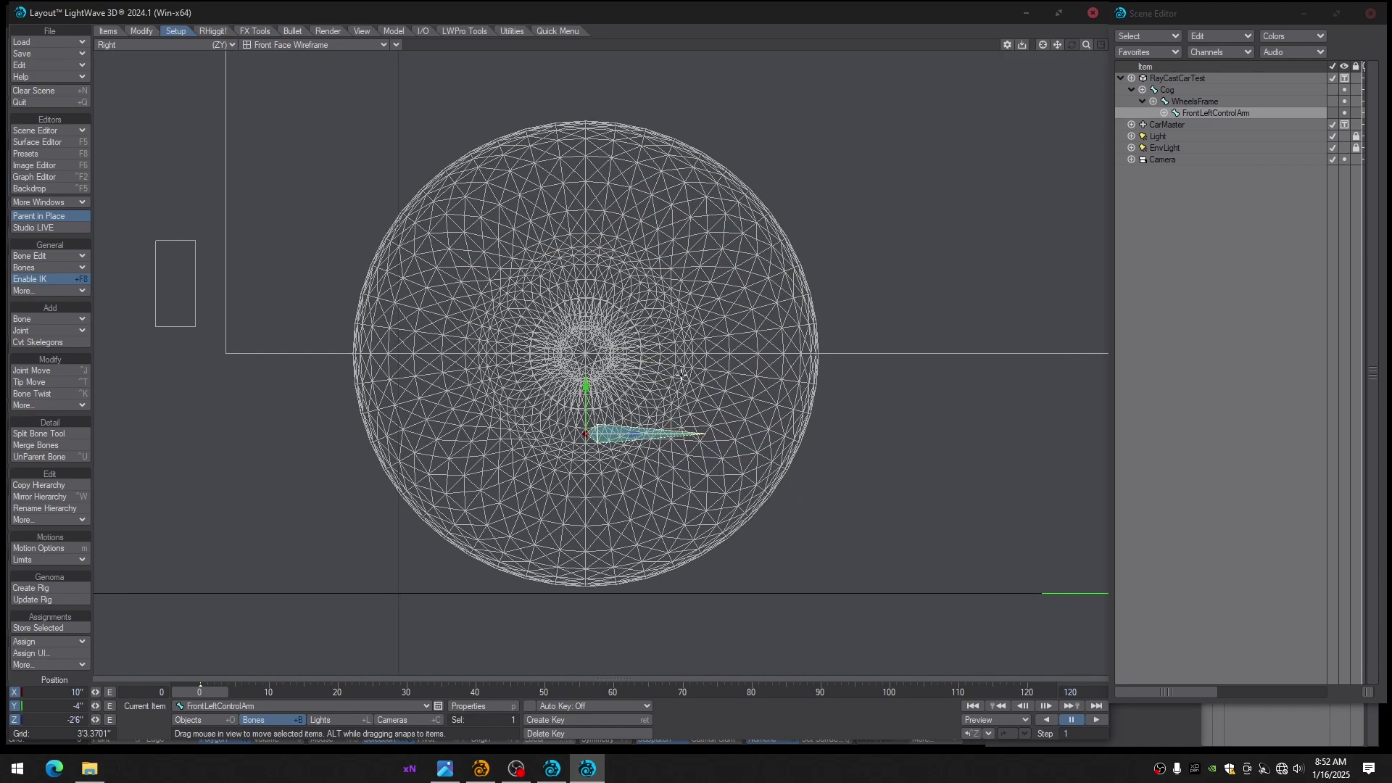
{"action": "key", "text": "1"}
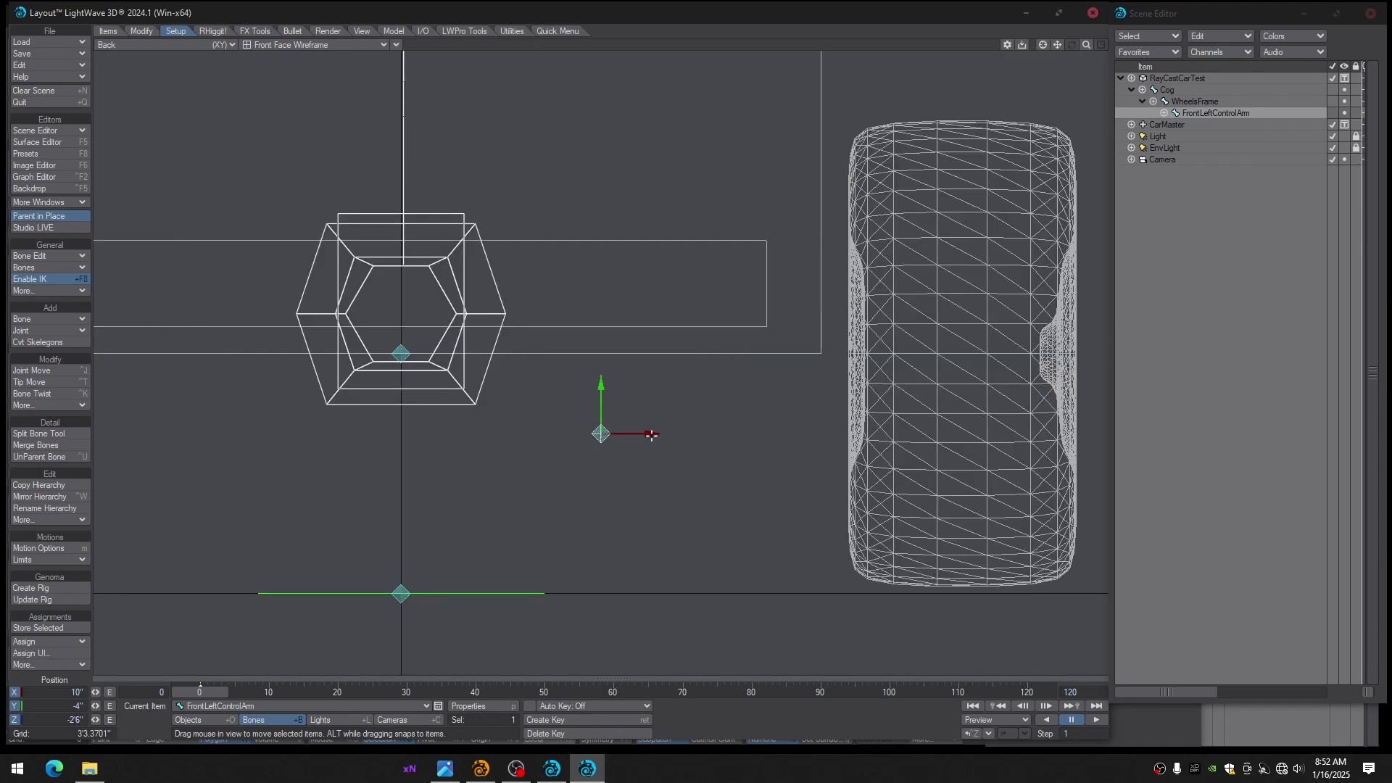
{"action": "key", "text": "2"}
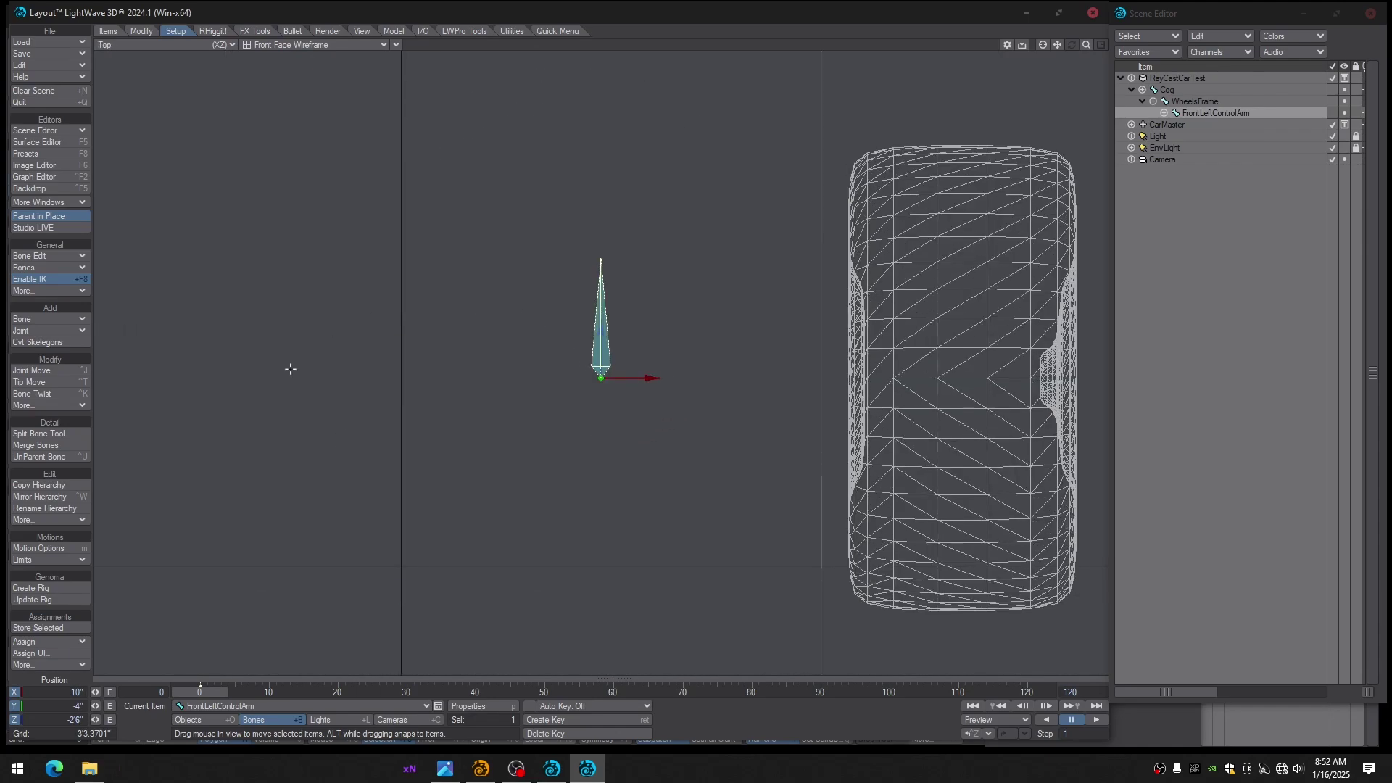
{"action": "key", "text": "y"}
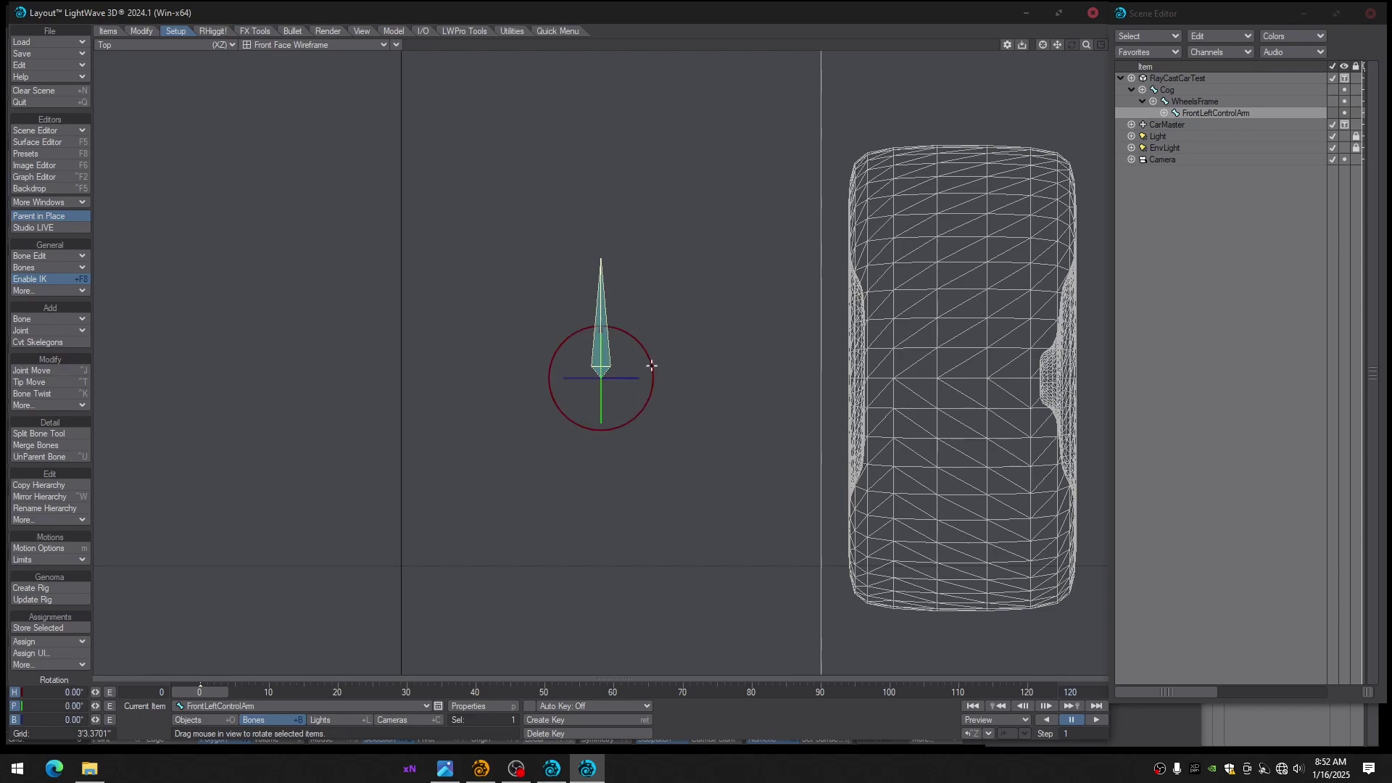
{"action": "left_click_drag", "start_coordinate": [646, 348], "coordinate": [653, 381]}
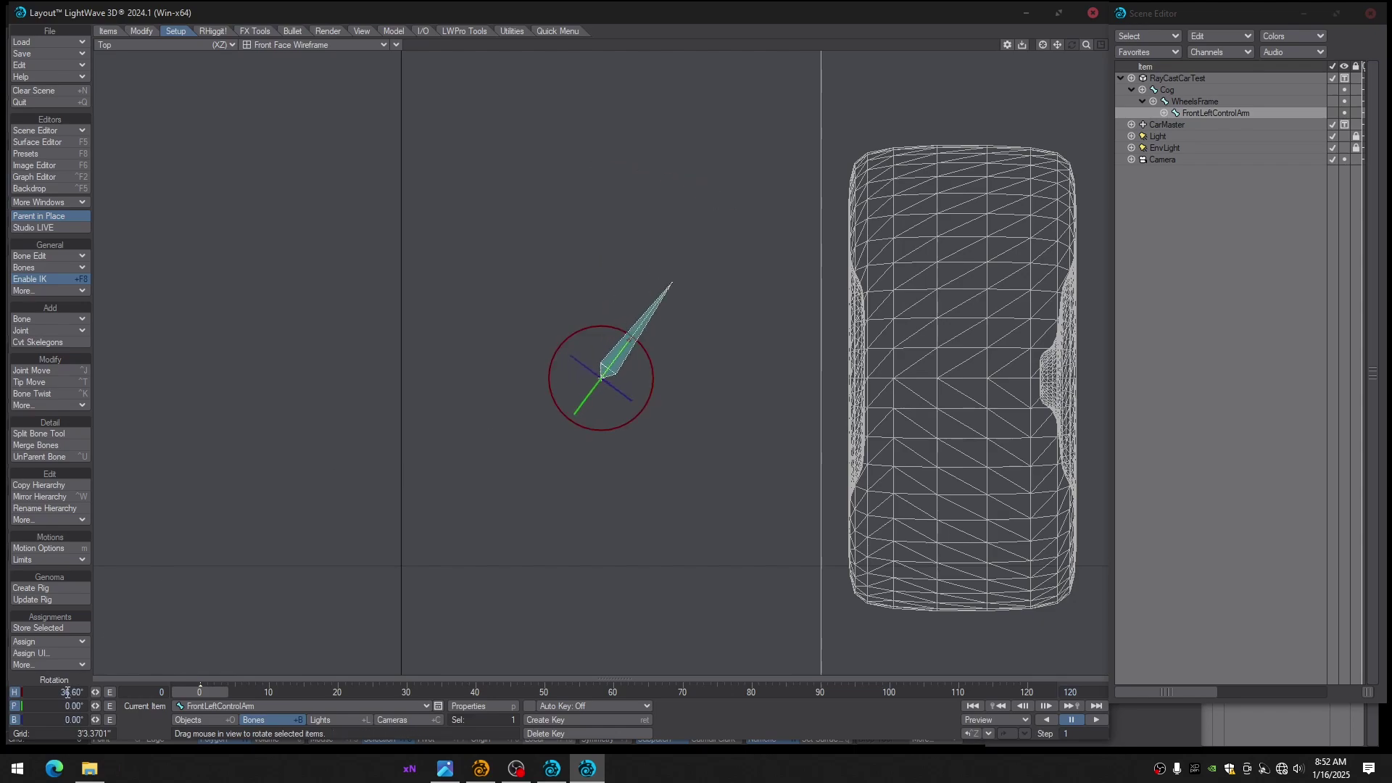
{"action": "left_click_drag", "start_coordinate": [79, 693], "coordinate": [29, 690]}
{"action": "type", "text": "90"}
{"action": "key", "text": "Return"}
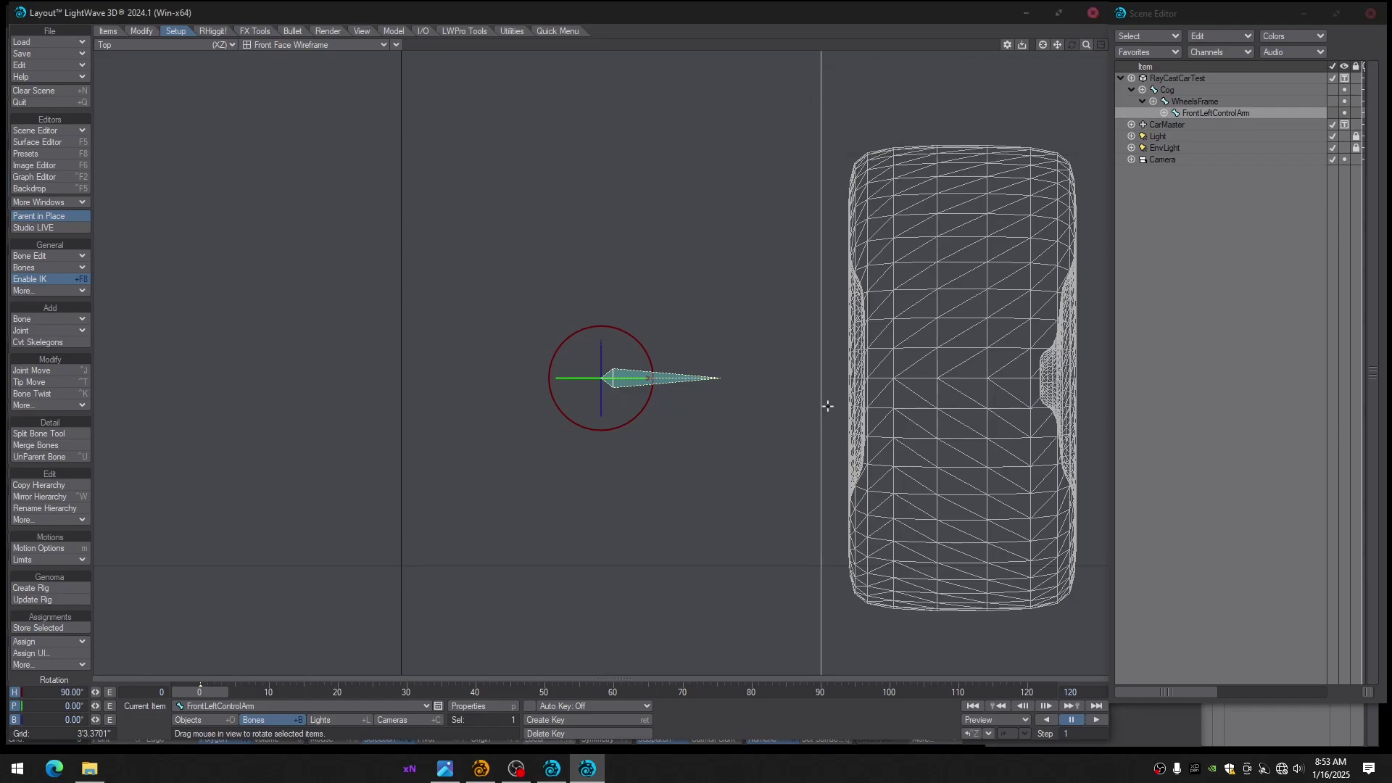
Lengthen the FrontLeftControlArm bone to the edge of the car body and set its rest length to 11 inches
{"action": "key", "text": "p"}
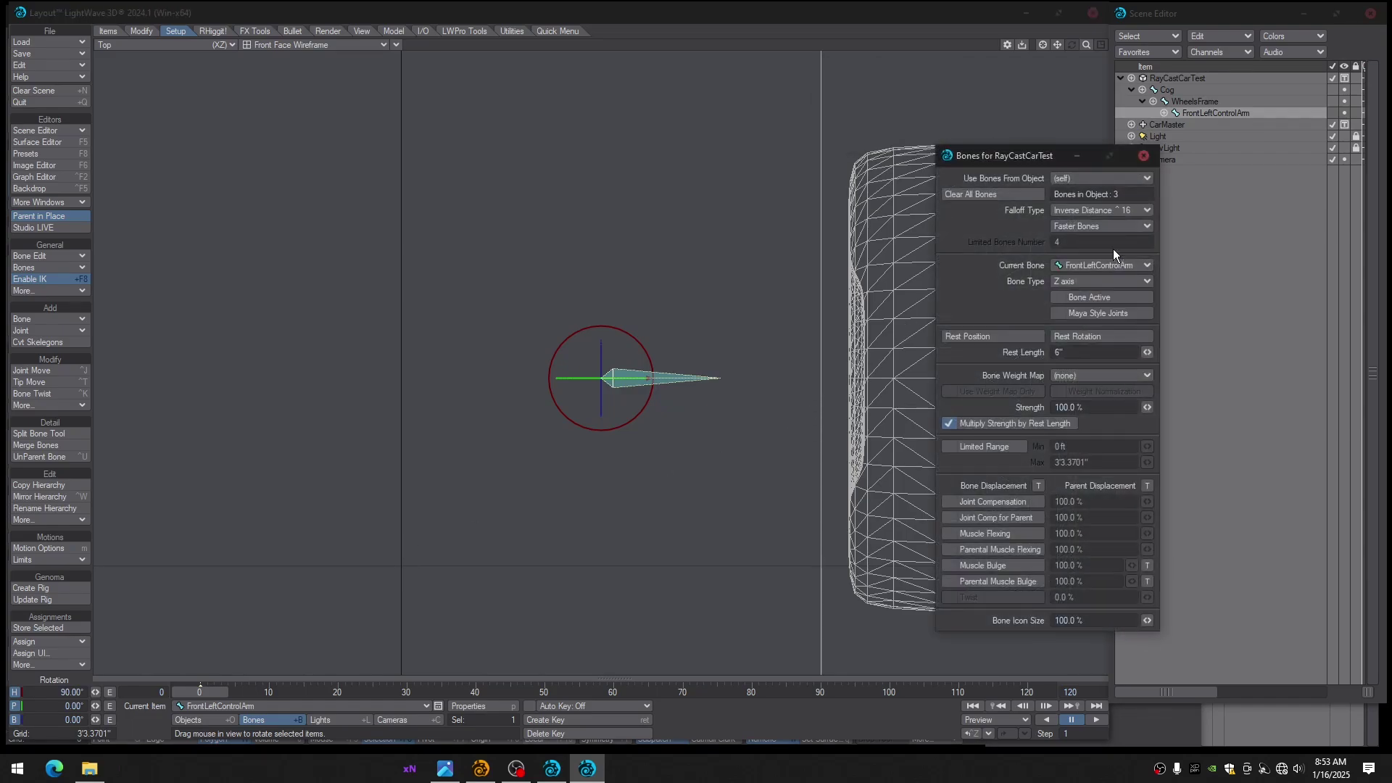
{"action": "left_click_drag", "start_coordinate": [1147, 352], "coordinate": [1171, 352]}
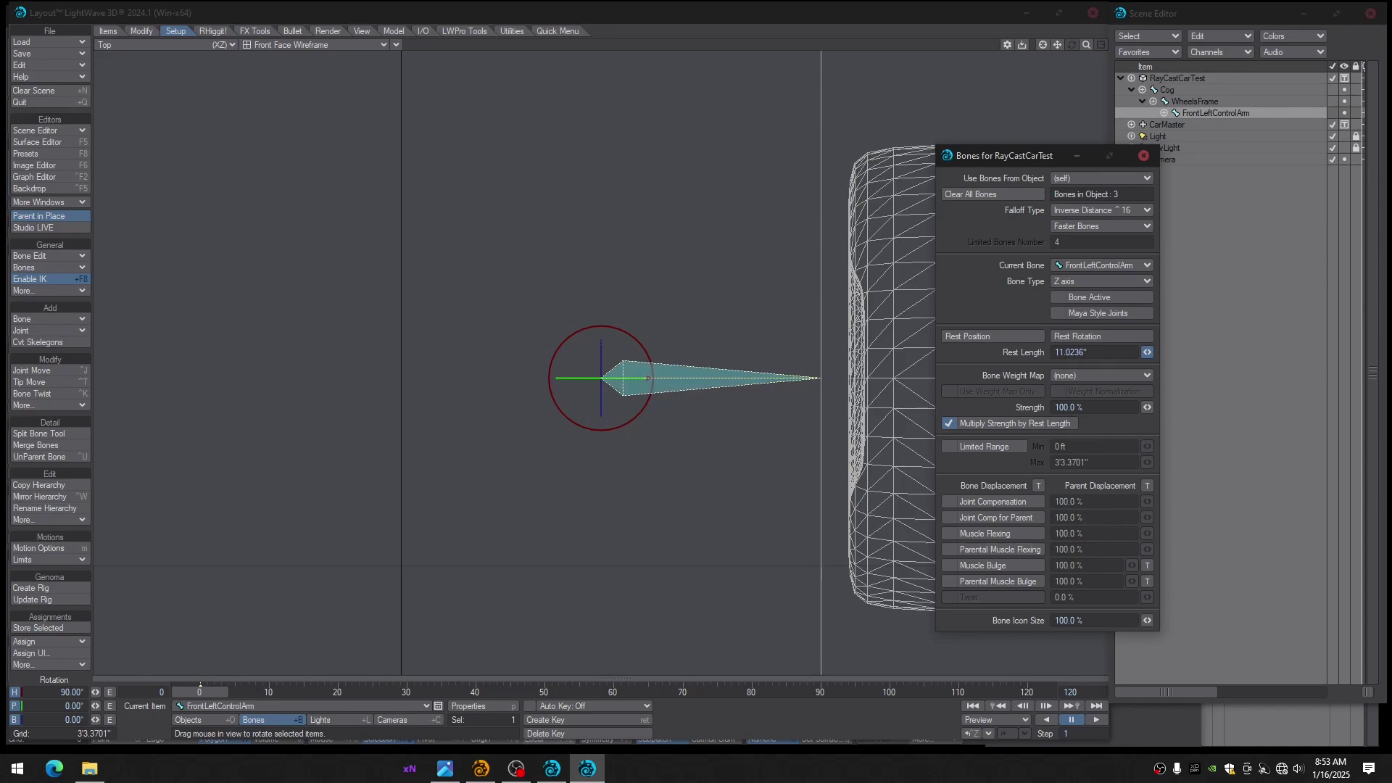
{"action": "left_click_drag", "start_coordinate": [1084, 351], "coordinate": [1026, 354]}
{"action": "type", "text": "11"}
{"action": "left_click_drag", "start_coordinate": [760, 394], "coordinate": [701, 370], "text": "alt"}
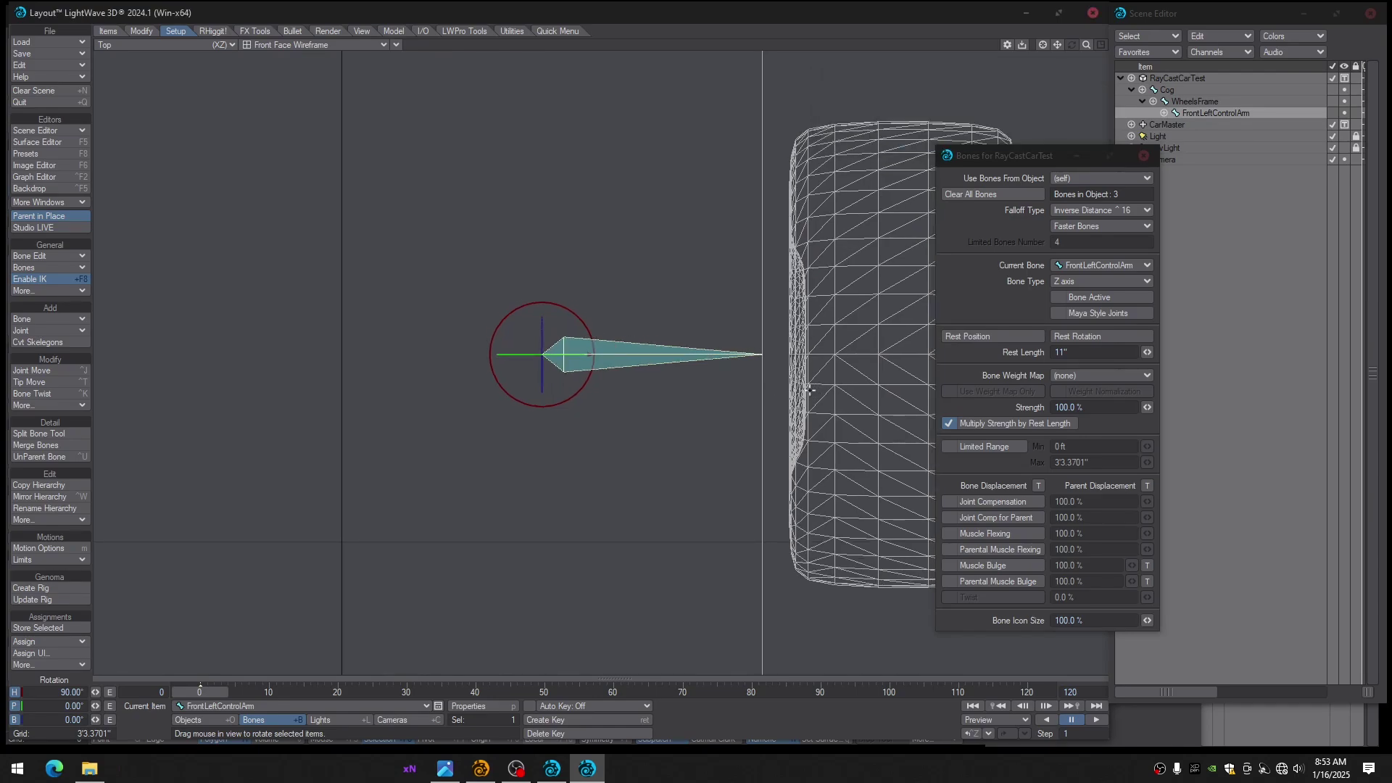
{"action": "left_click_drag", "start_coordinate": [827, 414], "coordinate": [783, 398], "text": "alt"}
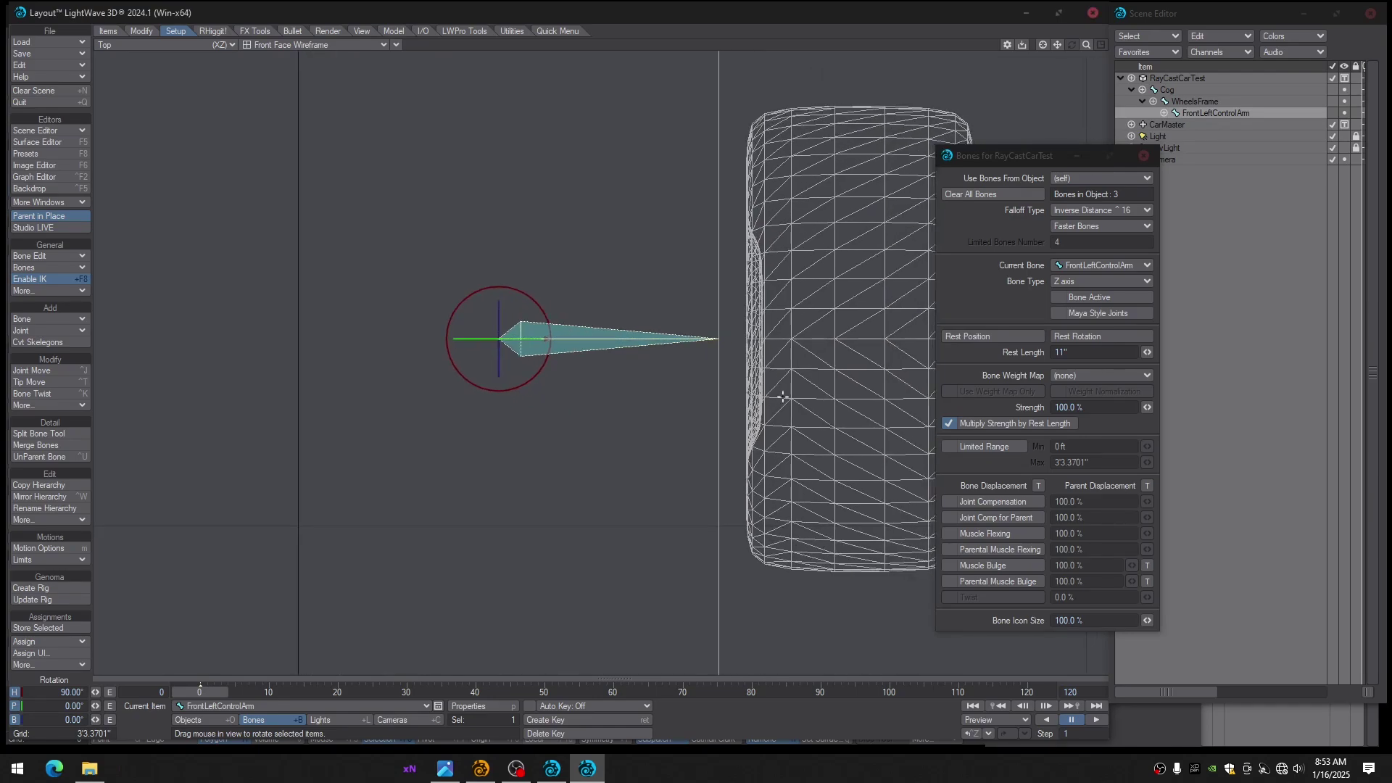
In the Back view, test swinging the FrontLeftControlArm bone up and down in pitch, and return its pitch to 0 degrees
{"action": "left_click", "coordinate": [1149, 159]}
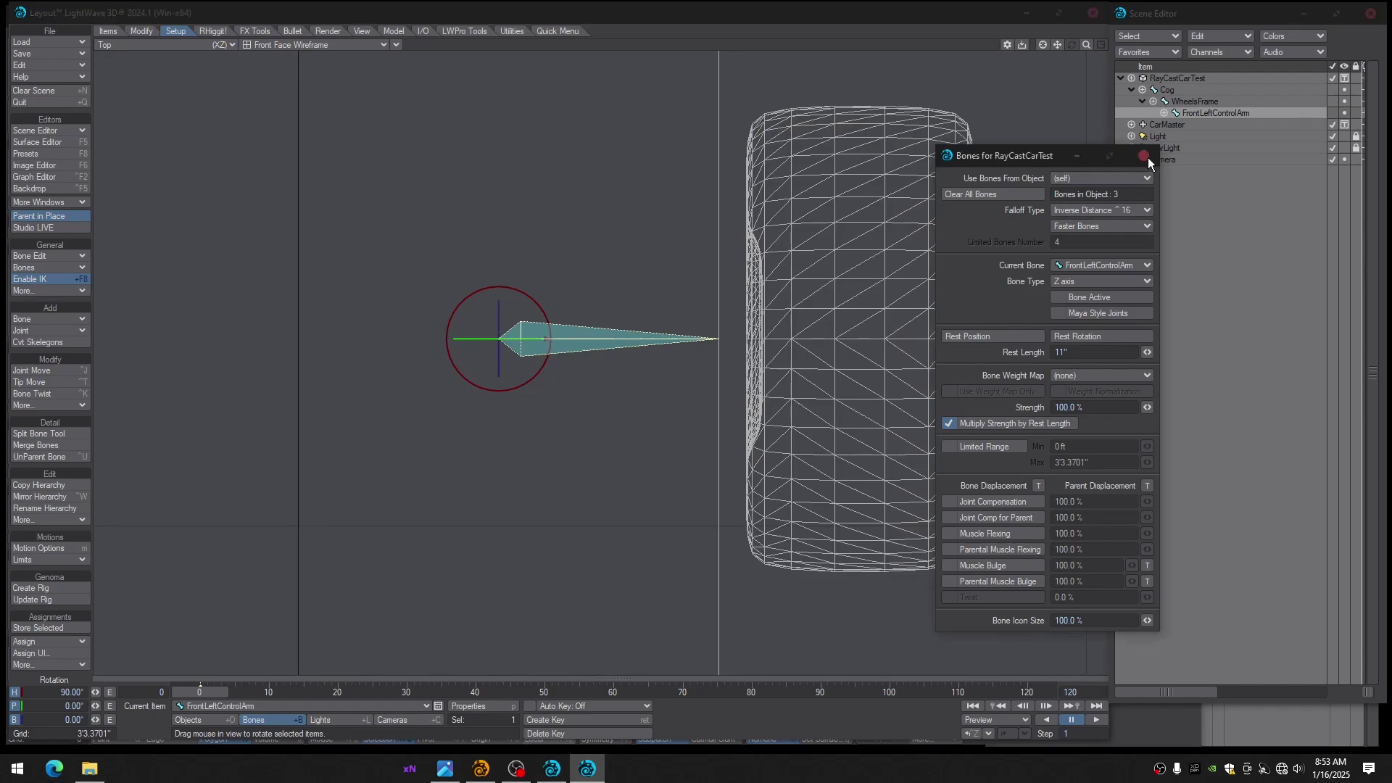
{"action": "key", "text": "1"}
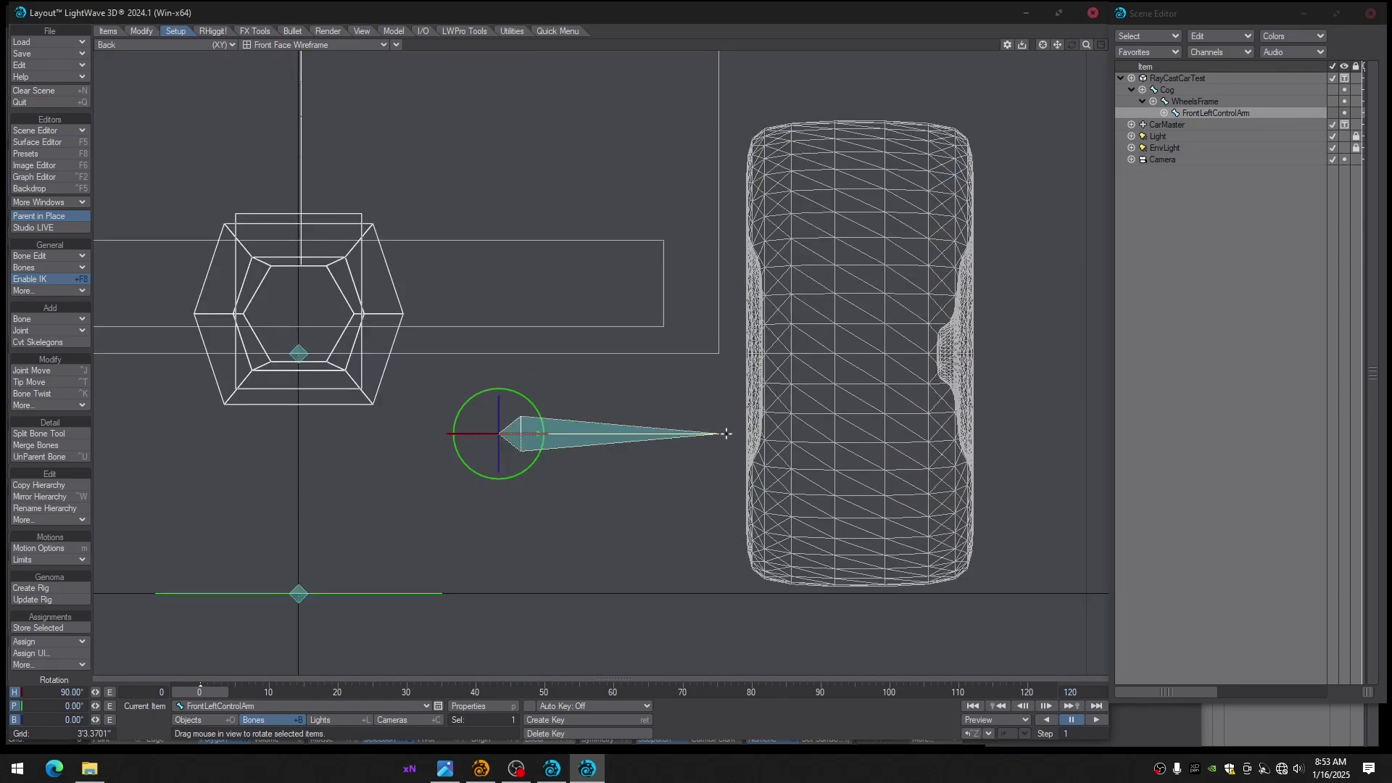
{"action": "mouse_move", "coordinate": [707, 450]}
{"action": "left_mouse_down", "text": "alt"}
{"action": "mouse_move", "coordinate": [665, 431]}
{"action": "mouse_move", "coordinate": [703, 455]}
{"action": "left_mouse_up", "text": "alt"}
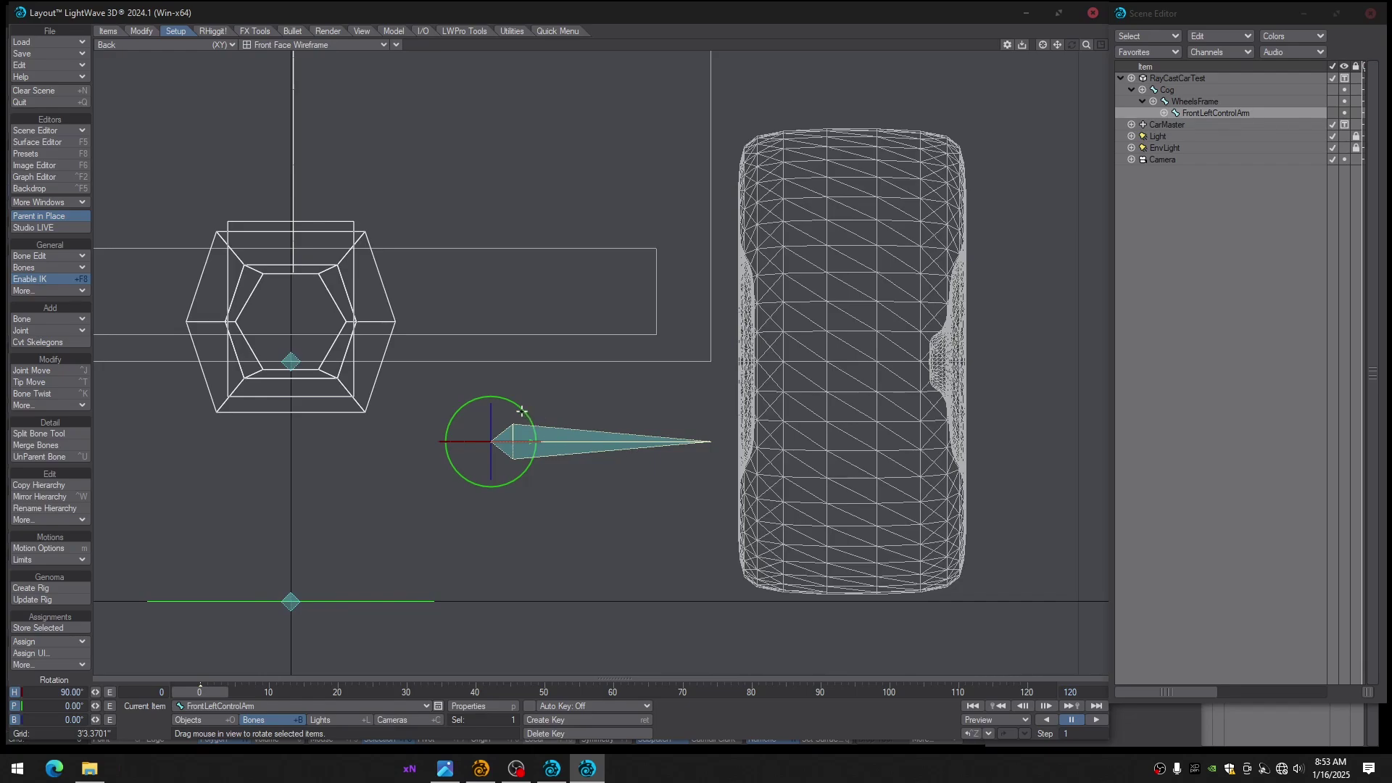
{"action": "left_click_drag", "start_coordinate": [523, 411], "coordinate": [529, 454]}
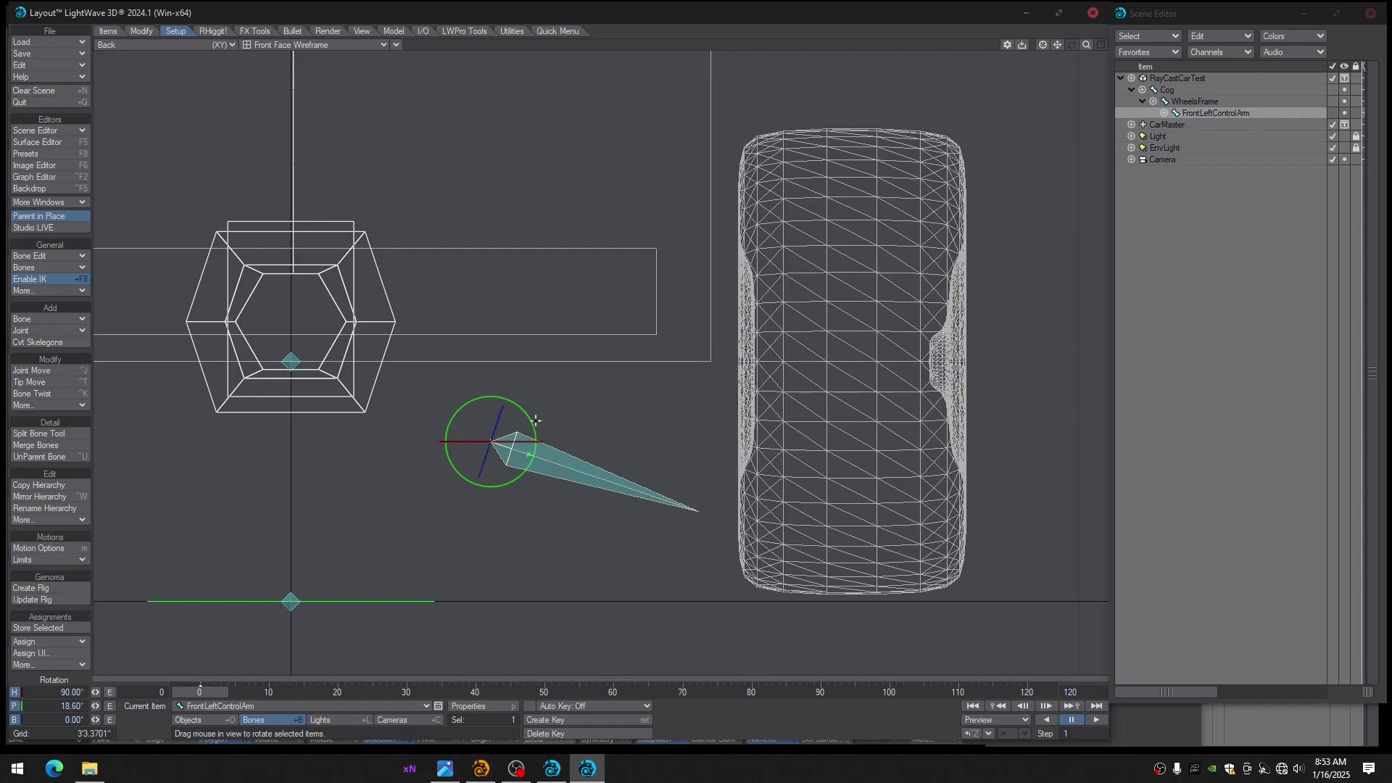
{"action": "left_click_drag", "start_coordinate": [533, 422], "coordinate": [562, 414]}
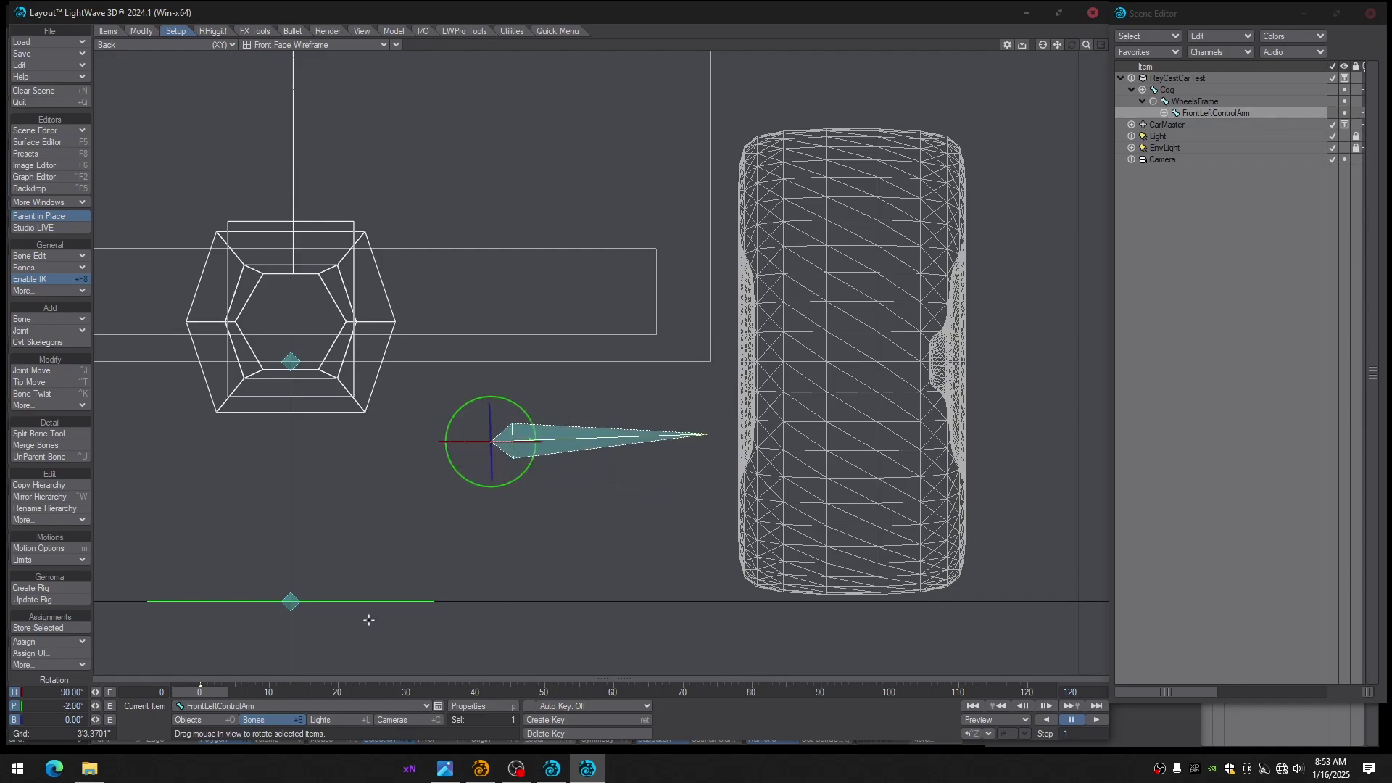
{"action": "mouse_move", "coordinate": [207, 692]}
{"action": "left_mouse_down"}
{"action": "mouse_move", "coordinate": [221, 692]}
{"action": "mouse_move", "coordinate": [205, 692]}
{"action": "left_mouse_up"}
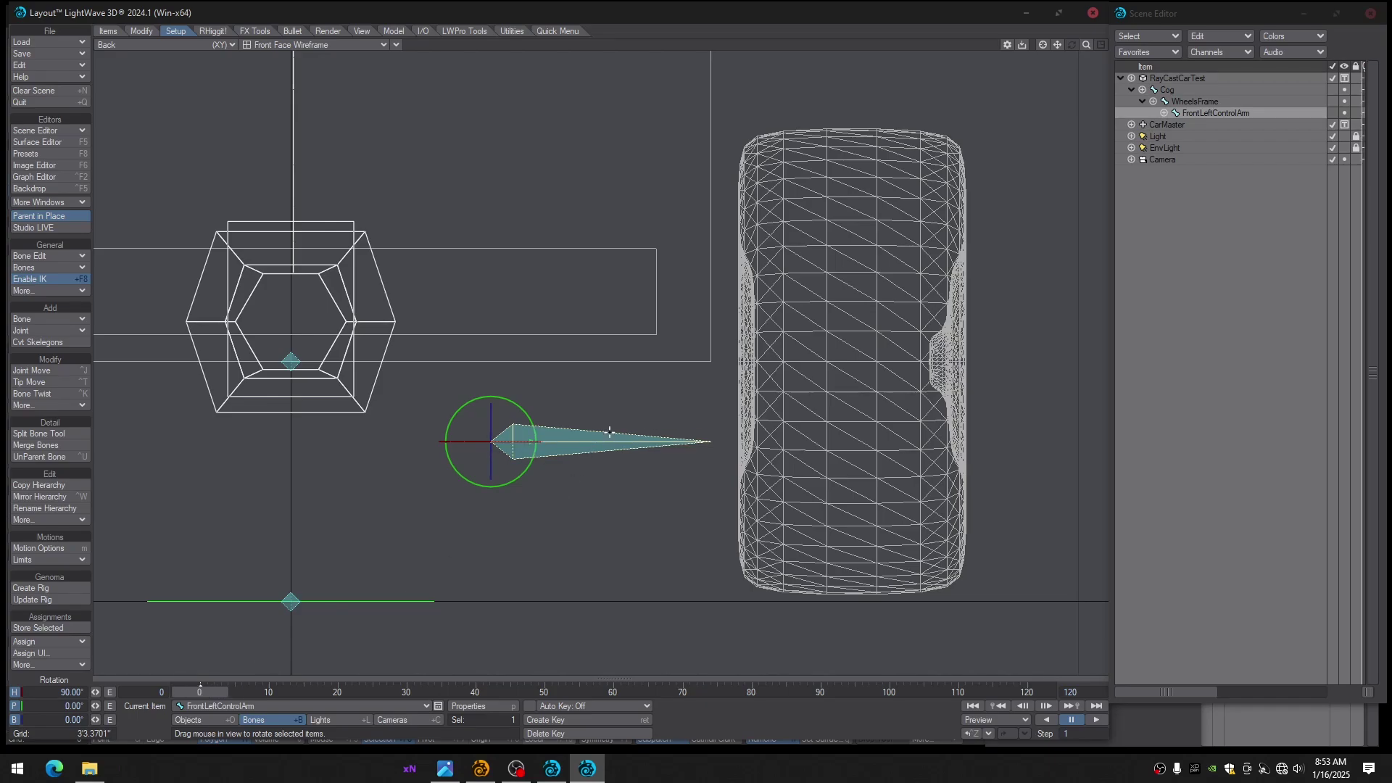
Add a child bone named FrontLeftBallJoint at the tip of the FrontLeftControlArm bone
{"action": "left_click_drag", "start_coordinate": [609, 433], "coordinate": [554, 479], "text": "alt"}
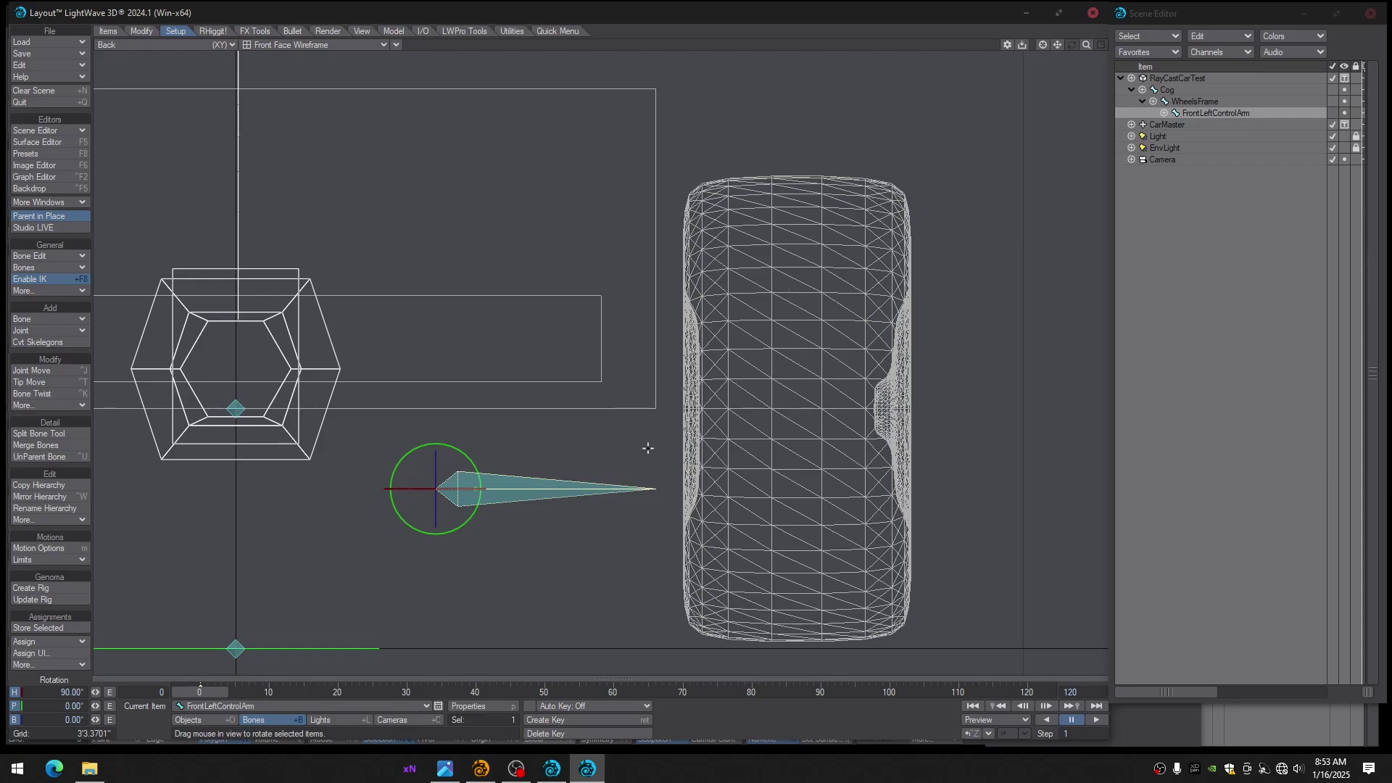
{"action": "key", "text": "equal"}
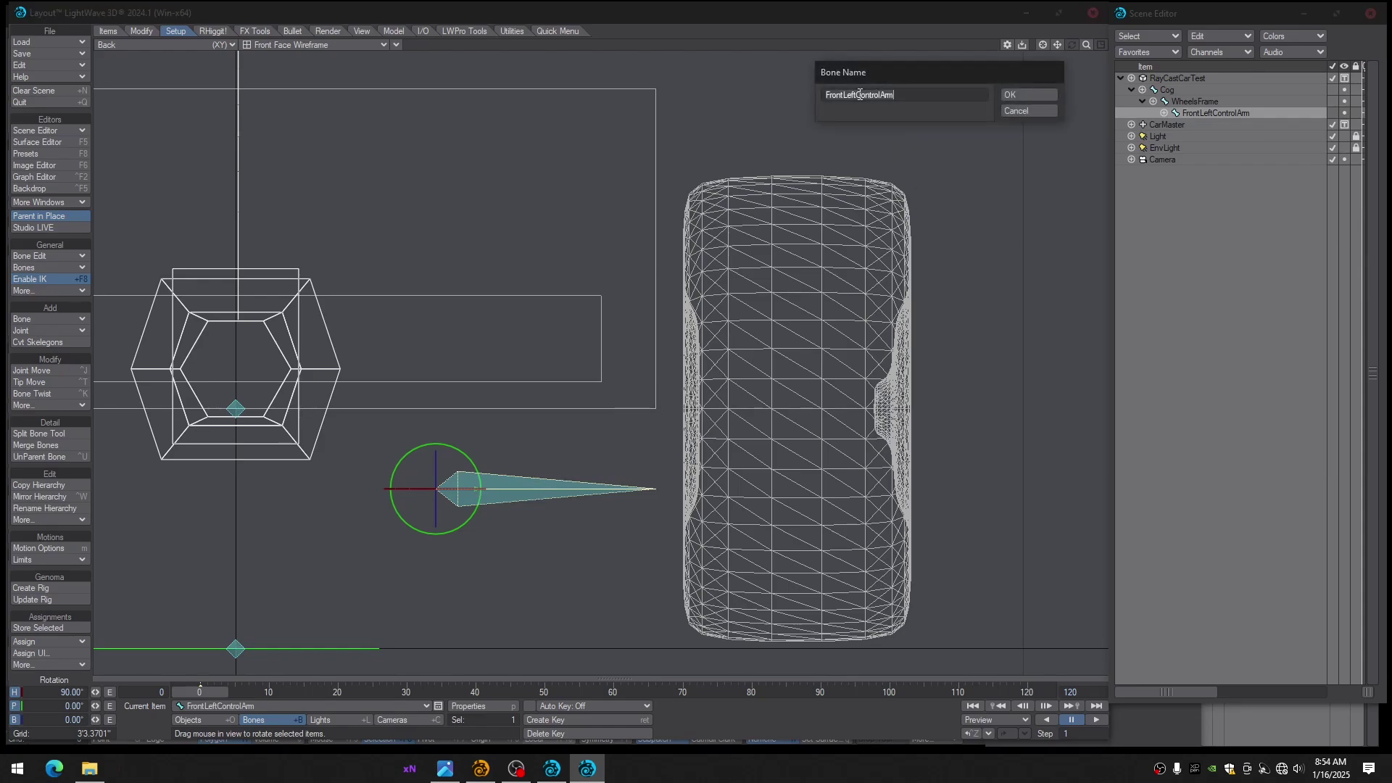
{"action": "key", "text": "BackSpace"}
{"action": "key", "text": "BackSpace"}
{"action": "key", "text": "BackSpace"}
{"action": "key", "text": "BackSpace"}
{"action": "key", "text": "BackSpace"}
{"action": "key", "text": "BackSpace"}
{"action": "key", "text": "BackSpace"}
{"action": "key", "text": "BackSpace"}
{"action": "key", "text": "BackSpace"}
{"action": "key", "text": "BackSpace"}
{"action": "type", "text": "B"}
{"action": "key", "text": "Return"}
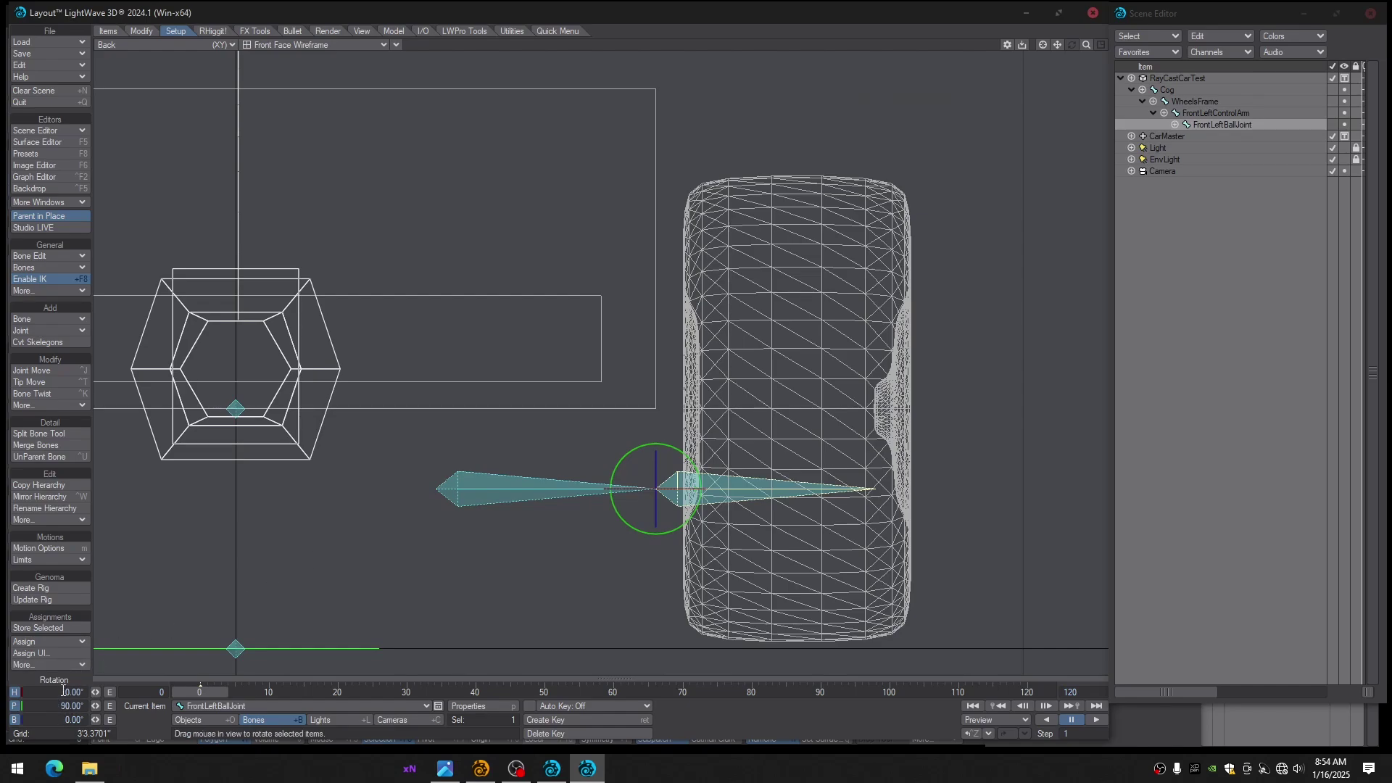
Point the FrontLeftBallJoint bone straight up with a heading of 0 and a pitch of -90 degrees
{"action": "key", "text": "Return"}
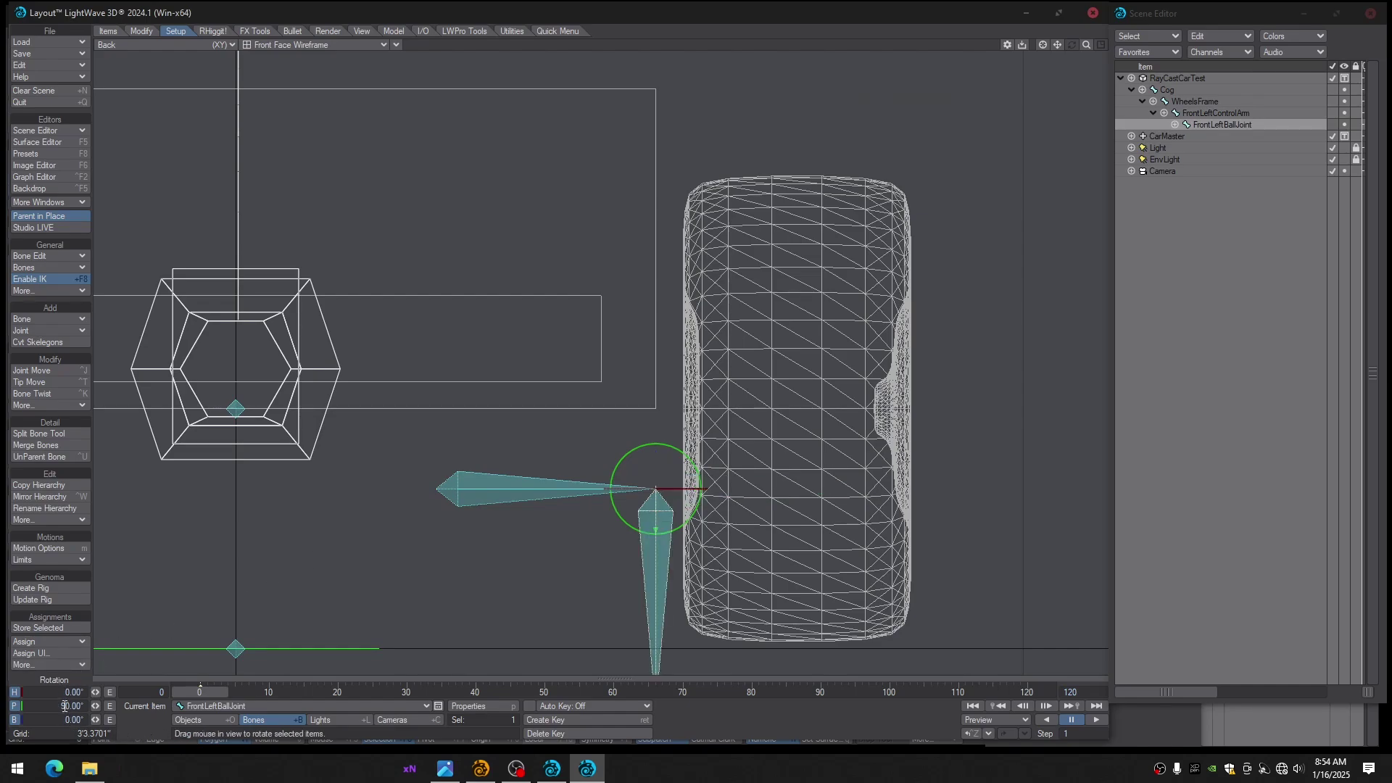
{"action": "type", "text": "-"}
{"action": "key", "text": "Return"}
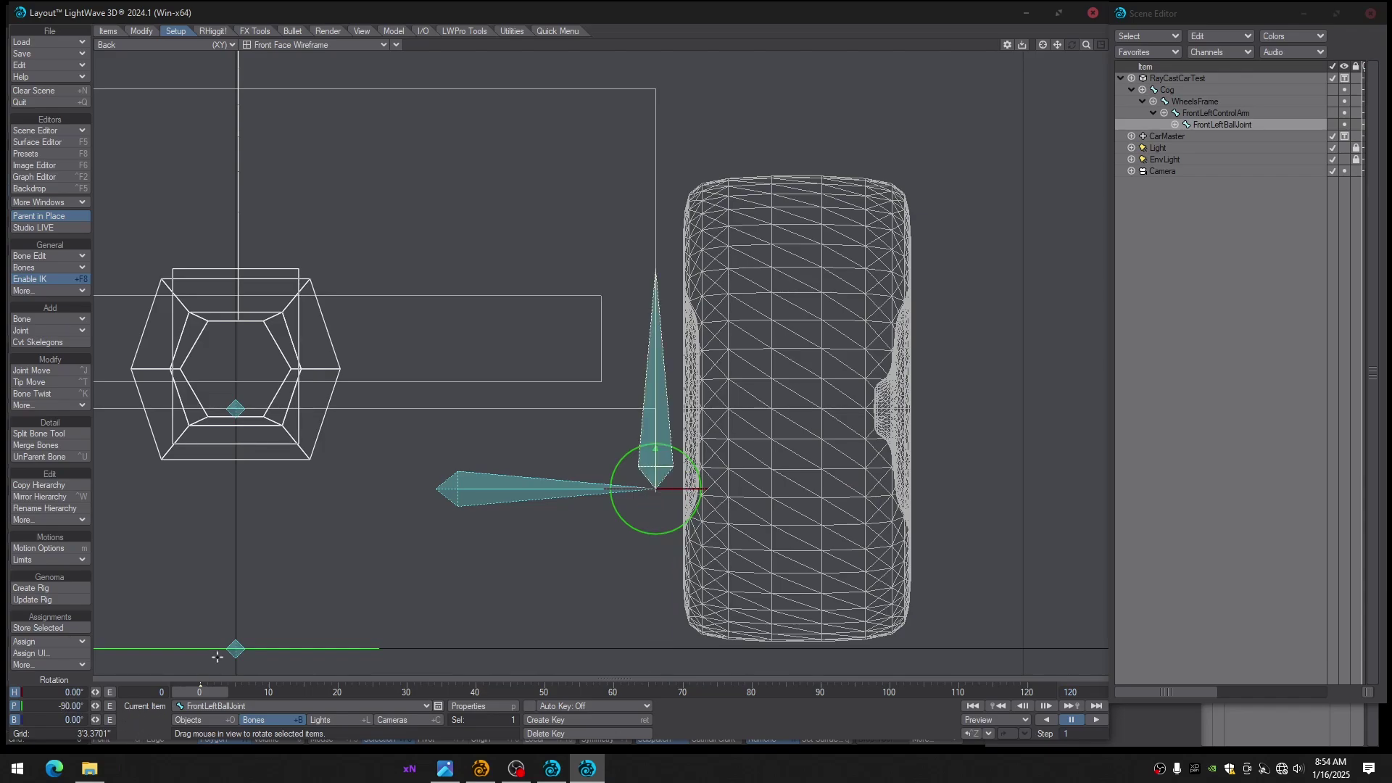
{"action": "key", "text": "Return"}
{"action": "key", "text": "Return"}
Shorten the FrontLeftBallJoint bone to a rest length of about 3.937 inches, near the bottom edge of the car body
{"action": "key", "text": "p"}
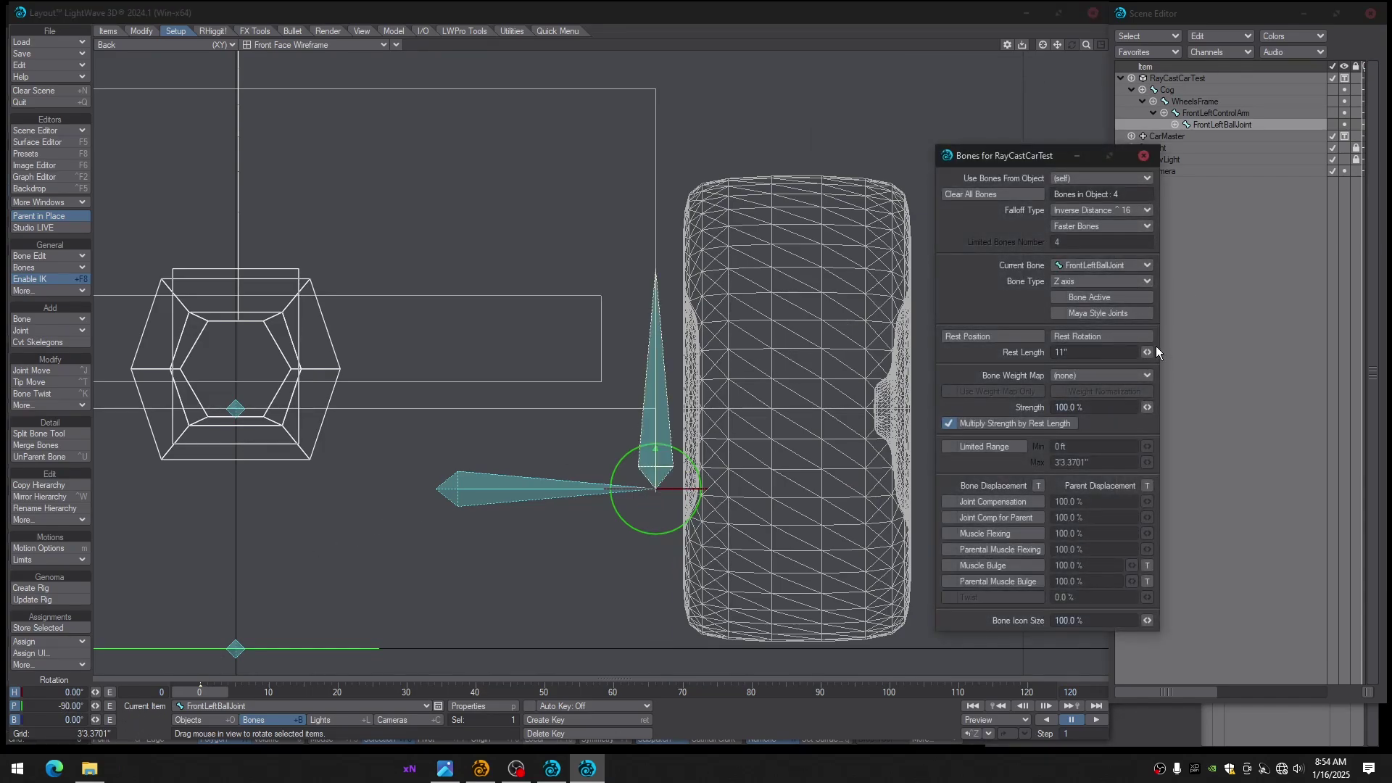
{"action": "left_click_drag", "start_coordinate": [1147, 353], "coordinate": [1017, 352]}
{"action": "left_click_drag", "start_coordinate": [794, 396], "coordinate": [668, 407], "text": "alt"}
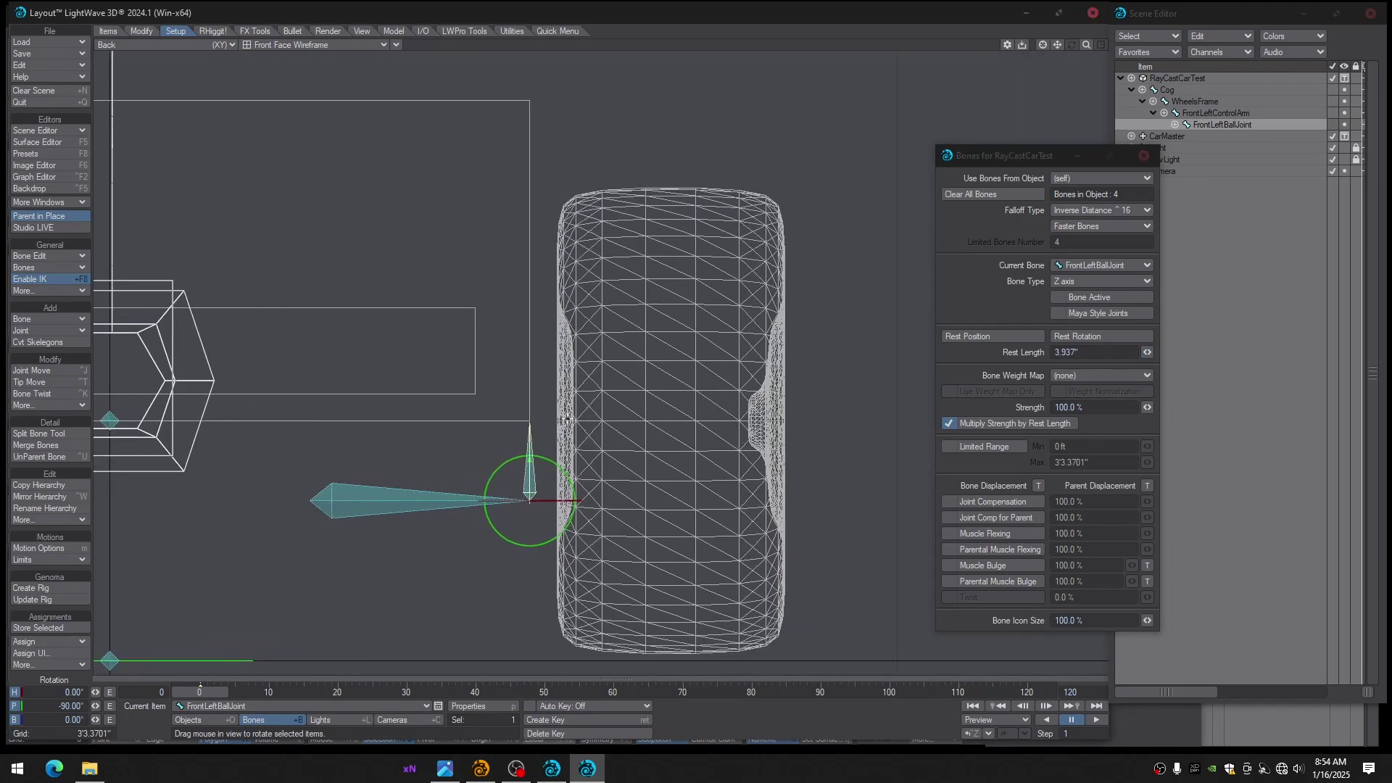
In the Right view, extend the FrontLeftBallJoint bone's tip to the wheel's center and set its rest length to exactly 4 inches
{"action": "key", "text": "1"}
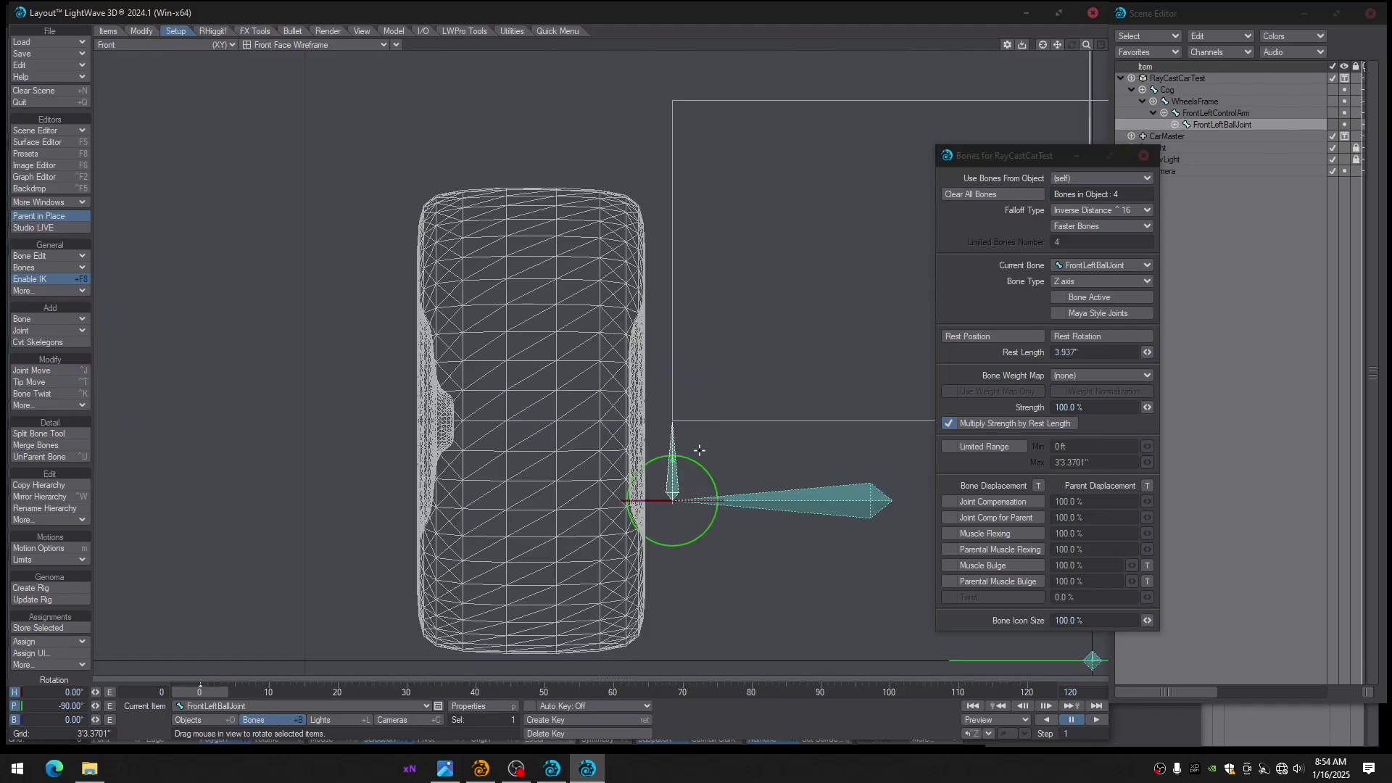
{"action": "key", "text": "3"}
{"action": "scroll", "coordinate": [636, 424], "scroll_direction": "up", "scroll_amount": 5}
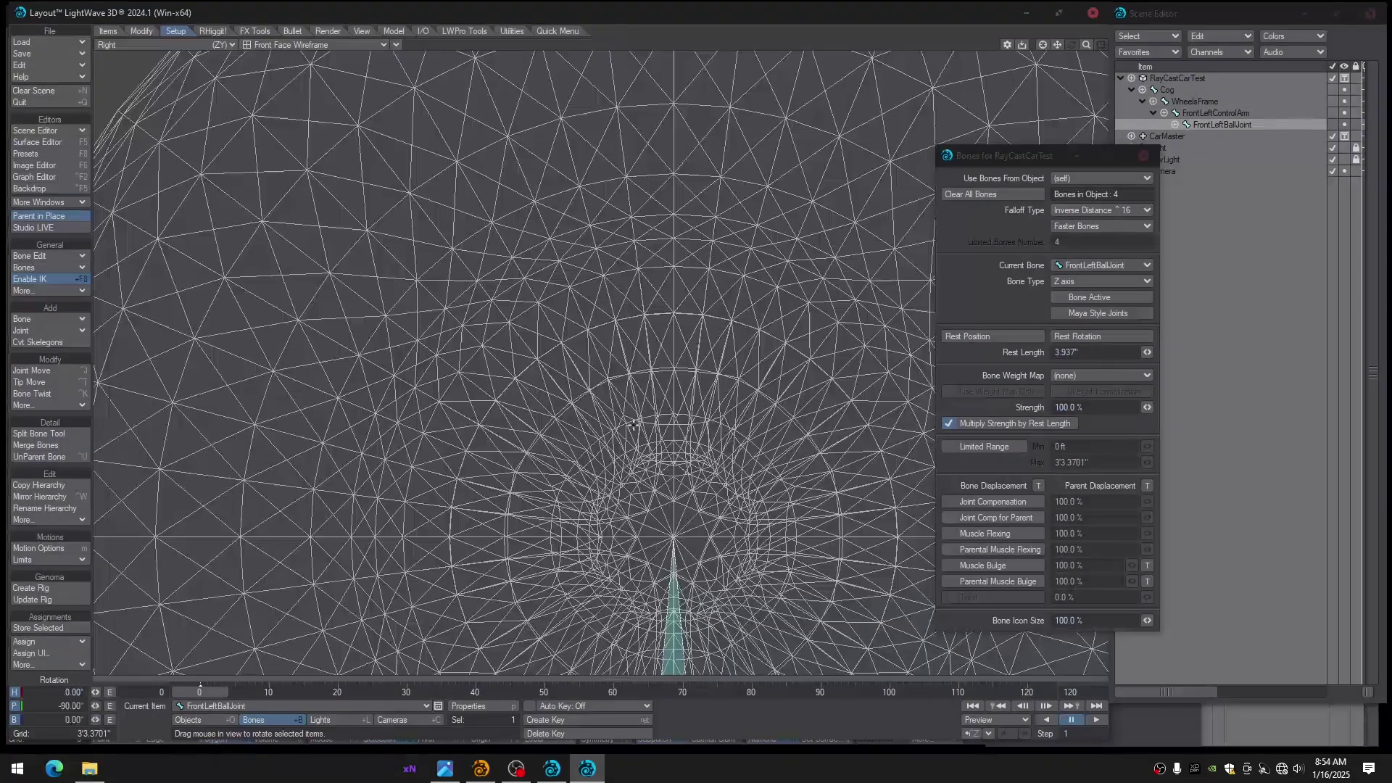
{"action": "scroll", "coordinate": [622, 426], "scroll_direction": "down", "scroll_amount": 3}
{"action": "scroll", "coordinate": [623, 427], "scroll_direction": "up", "scroll_amount": 6}
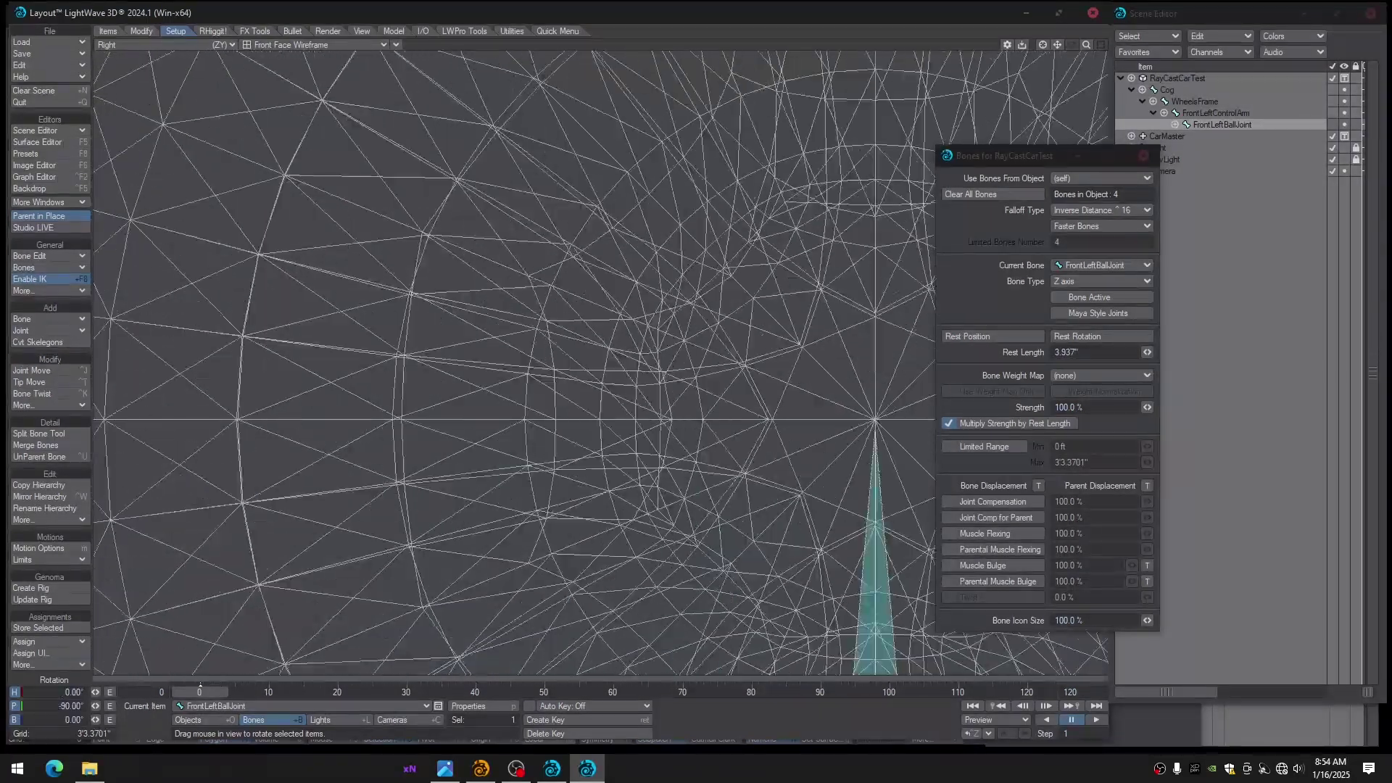
{"action": "left_click_drag", "start_coordinate": [622, 427], "coordinate": [318, 292], "text": "alt"}
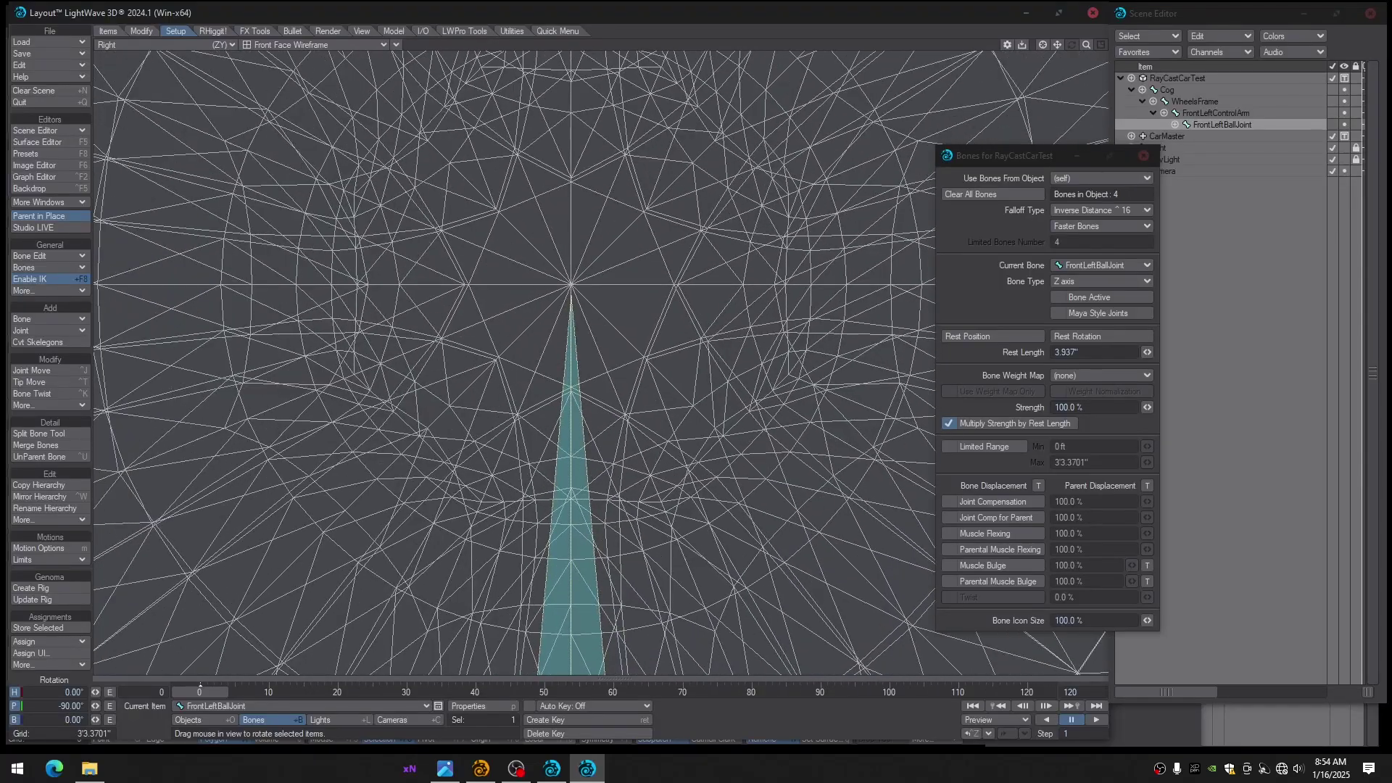
{"action": "left_click_drag", "start_coordinate": [489, 395], "coordinate": [627, 671], "text": "ctrl+alt"}
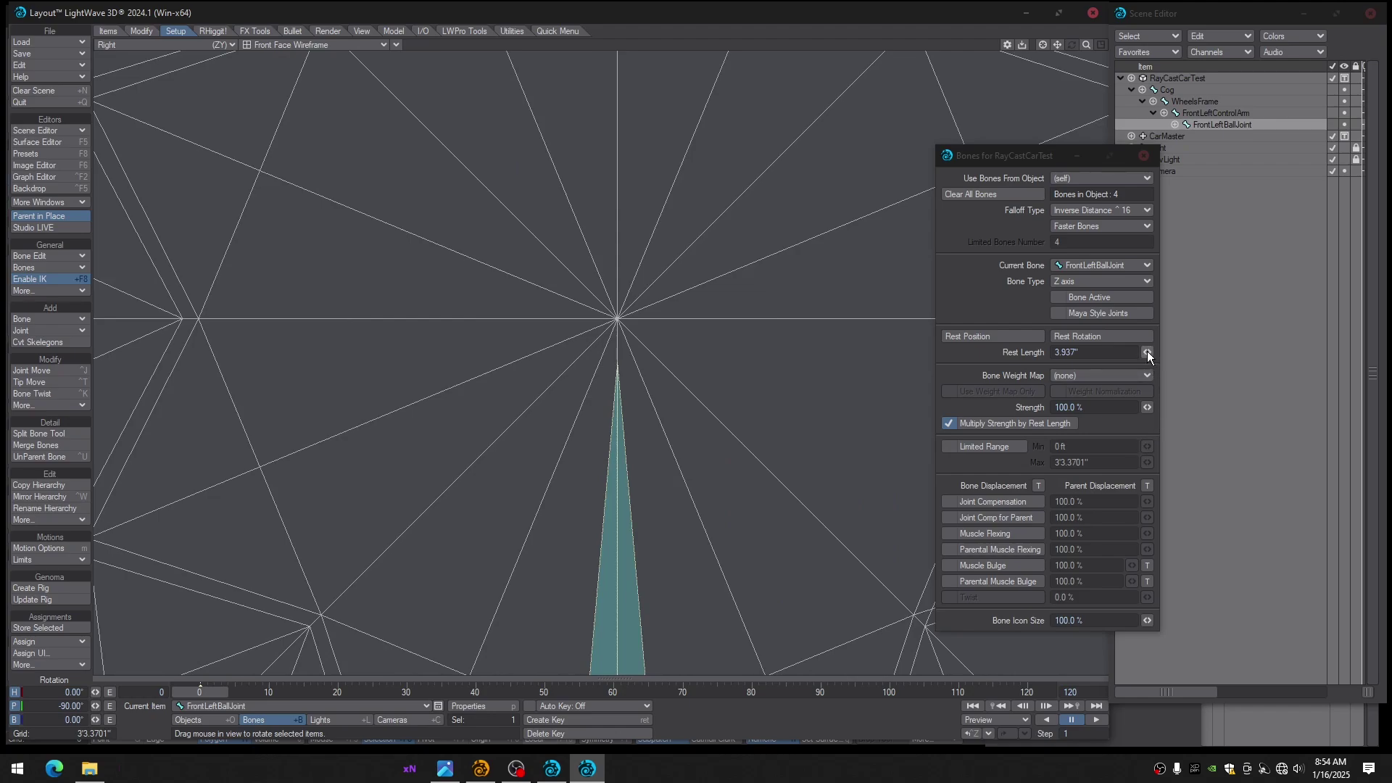
{"action": "left_click_drag", "start_coordinate": [1147, 352], "coordinate": [1161, 352]}
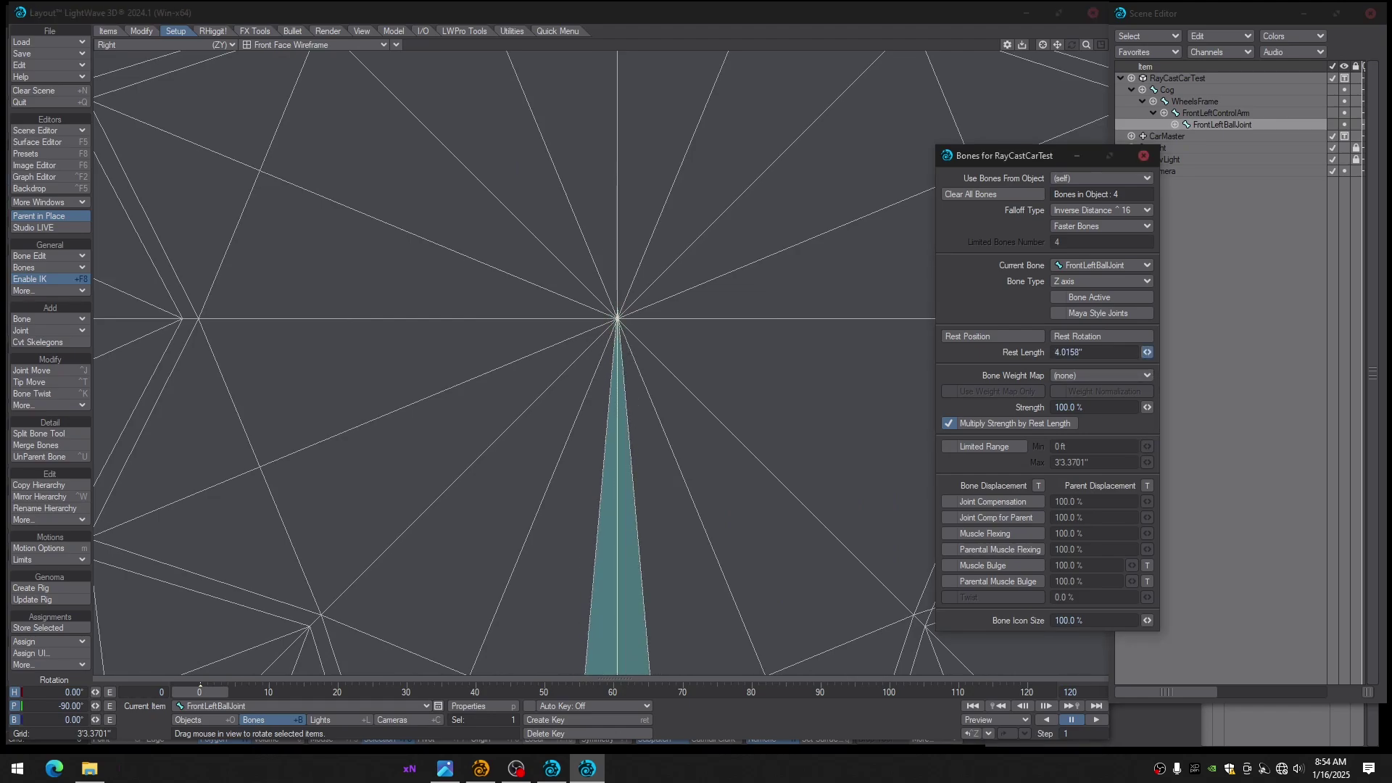
{"action": "left_click", "coordinate": [1080, 352]}
{"action": "key", "text": "Return"}
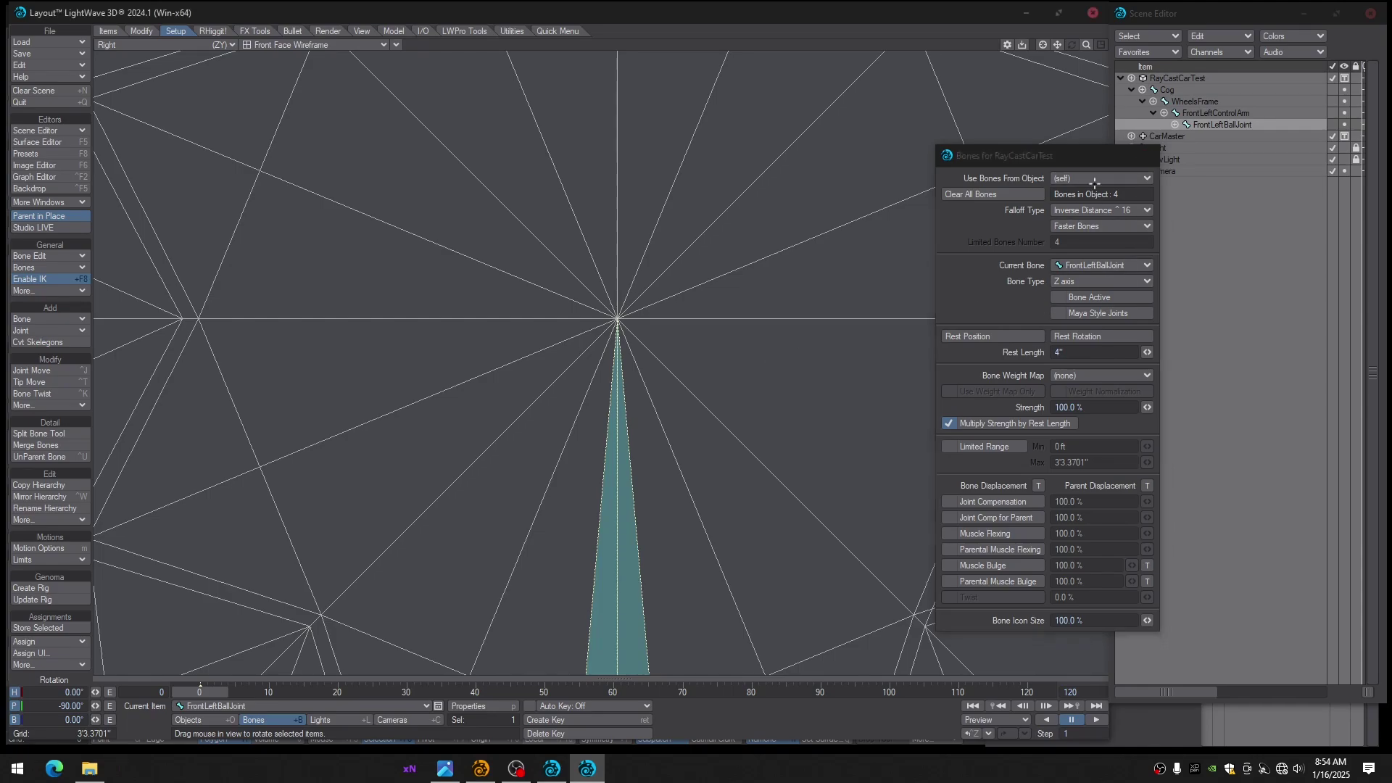
{"action": "left_click", "coordinate": [1145, 157]}
{"action": "key", "text": "Return"}
{"action": "key", "text": "Return"}
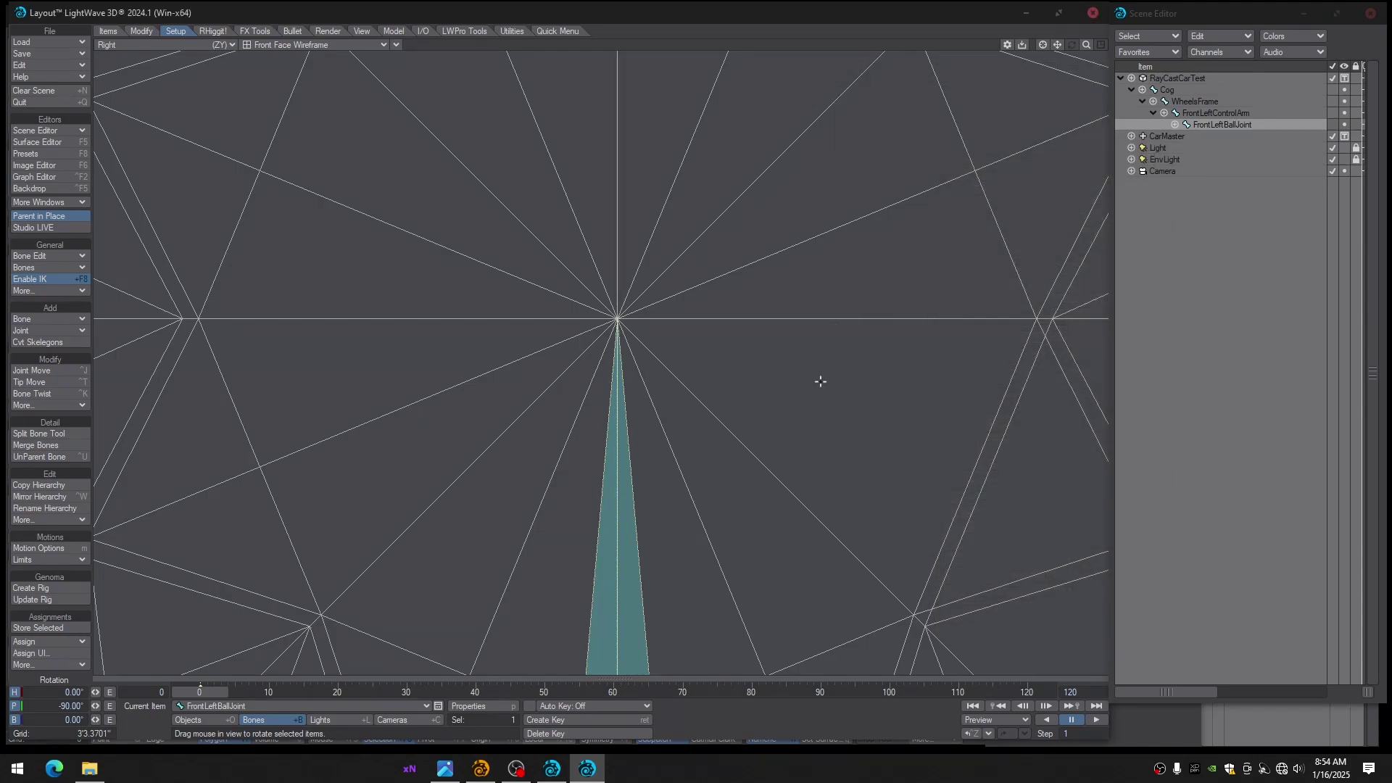
In the Back view, add a child bone named FrontLeftAxel at the tip of the FrontLeftBallJoint bone
{"action": "left_click_drag", "start_coordinate": [820, 382], "coordinate": [653, 382], "text": "ctrl+alt"}
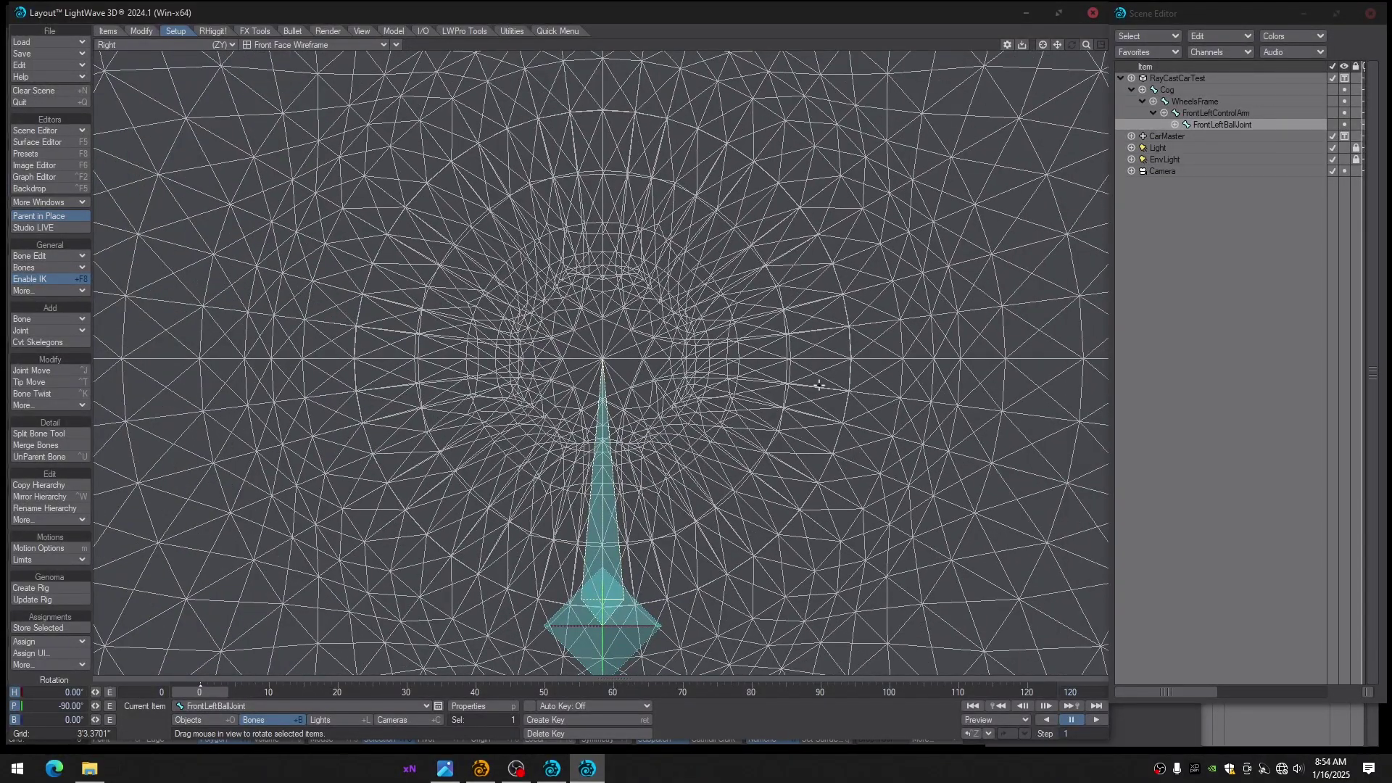
{"action": "key", "text": "1"}
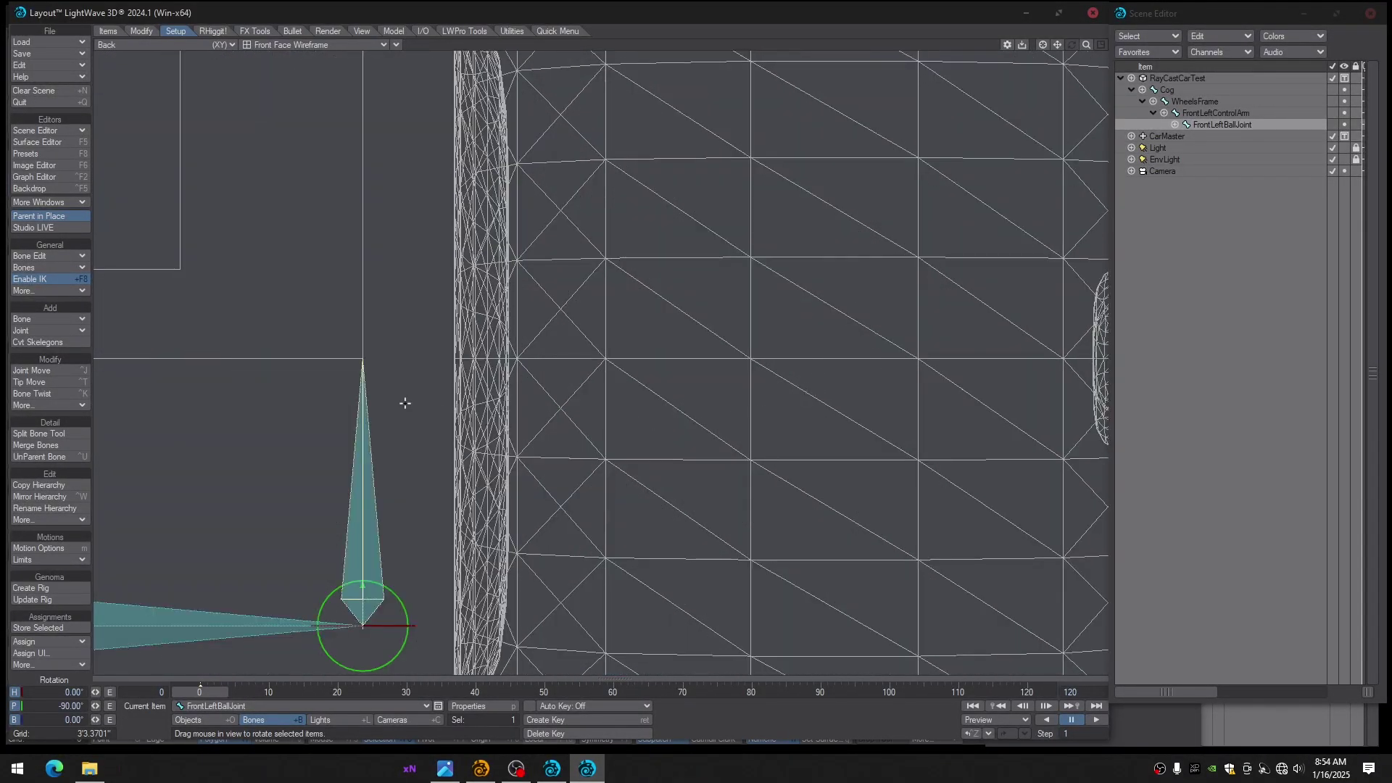
{"action": "key", "text": "equal"}
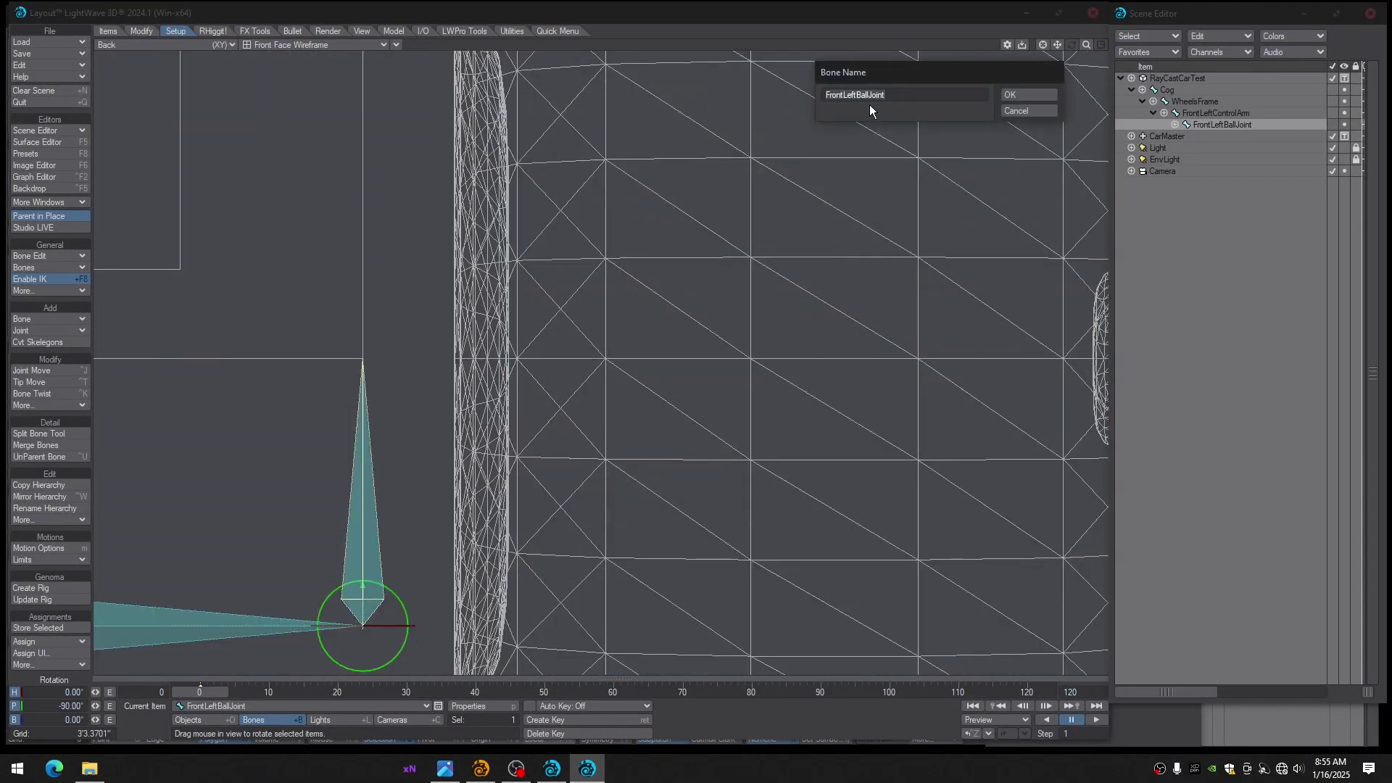
{"action": "left_click_drag", "start_coordinate": [859, 97], "coordinate": [989, 134]}
{"action": "type", "text": "Axel"}
{"action": "key", "text": "Return"}
Try turning the FrontLeftAxel bone to a heading of 90 degrees
{"action": "left_click_drag", "start_coordinate": [668, 305], "coordinate": [448, 352], "text": "ctrl+alt"}
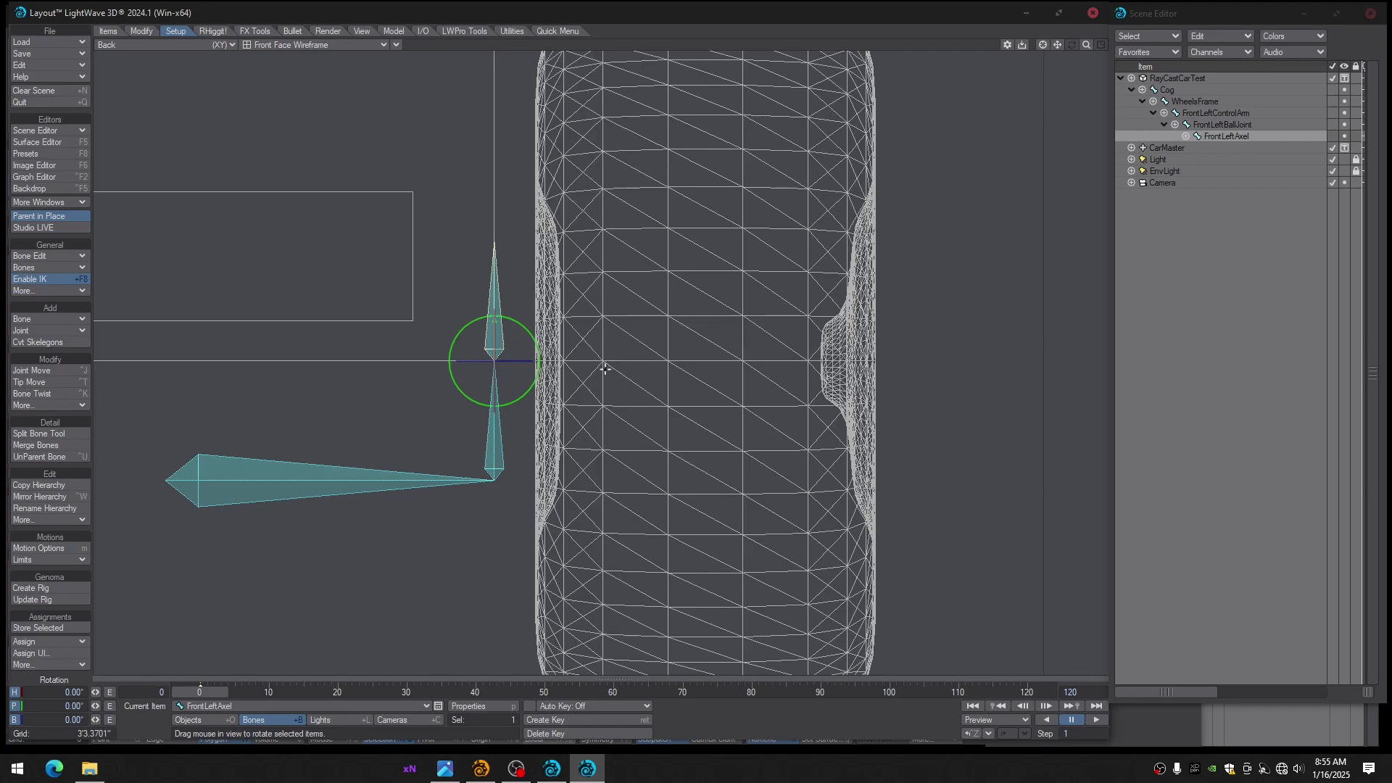
{"action": "key", "text": "m"}
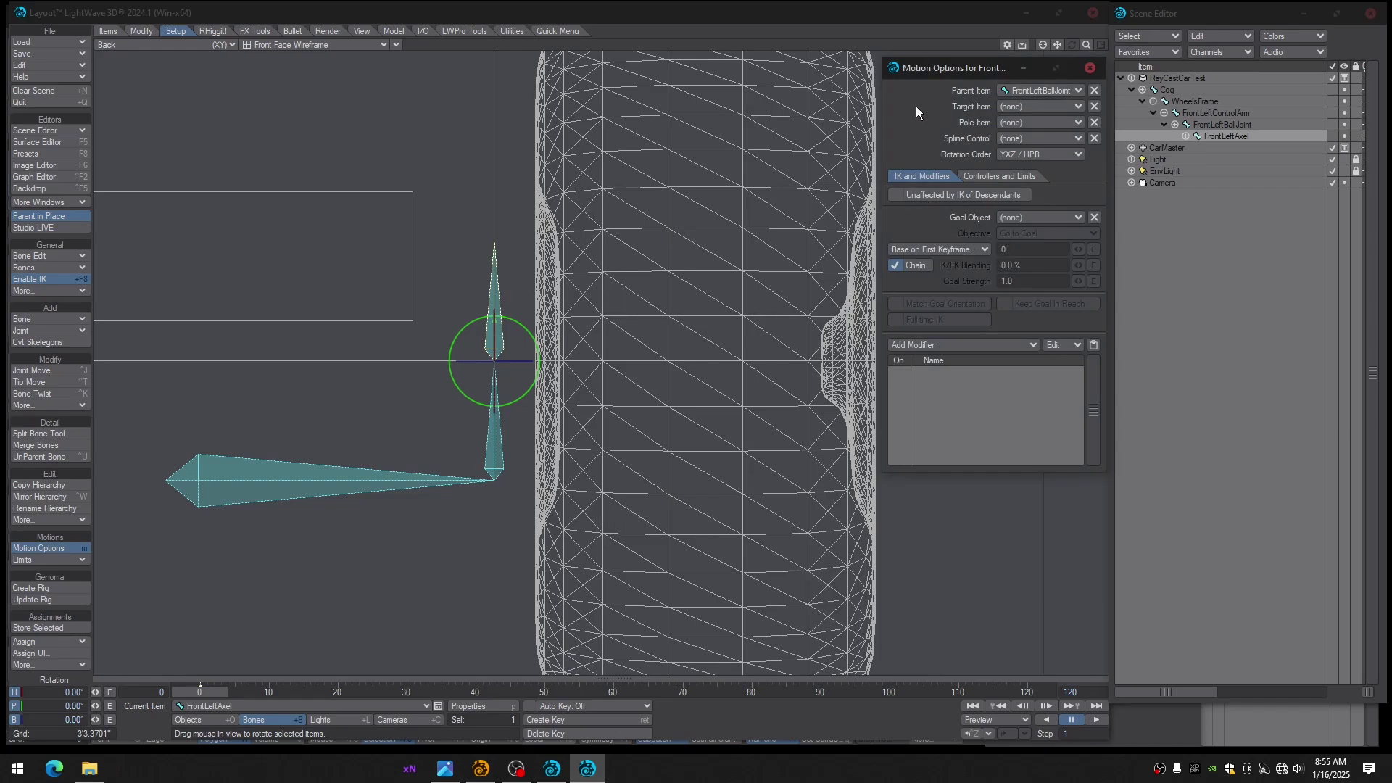
{"action": "key", "text": "m"}
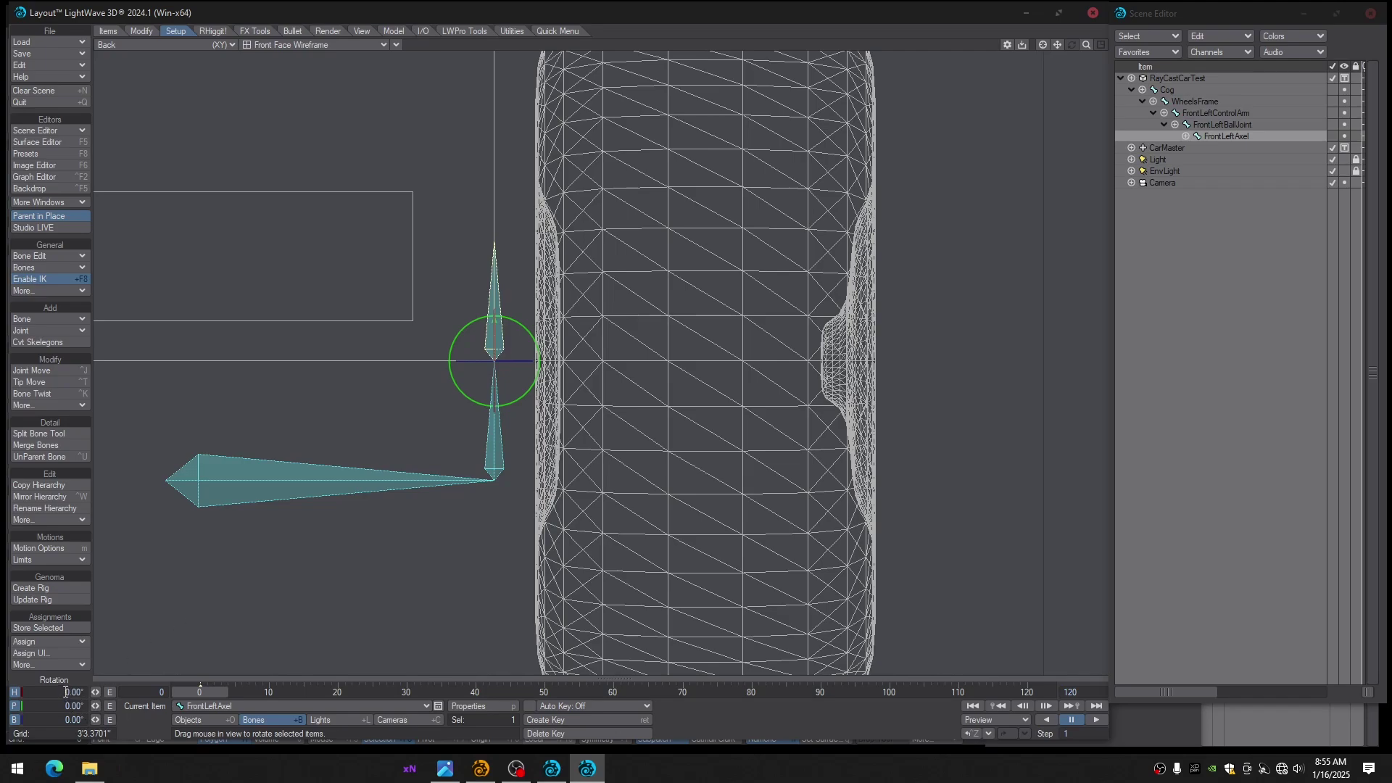
{"action": "key", "text": "Return"}
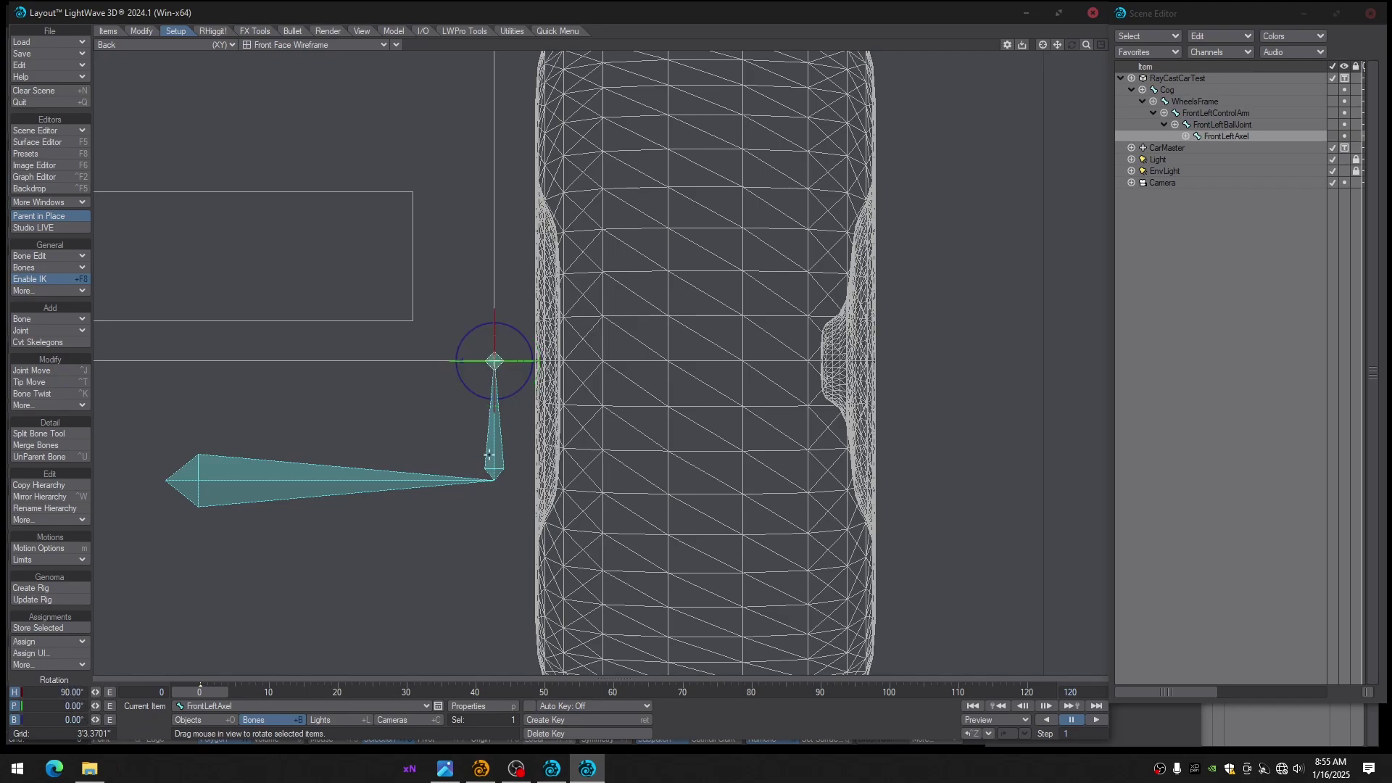
{"action": "left_click_drag", "start_coordinate": [192, 693], "coordinate": [192, 692]}
Rotate the FrontLeftAxel bone toward the front-left wheel and set its pitch to 90 degrees
{"action": "left_click_drag", "start_coordinate": [473, 404], "coordinate": [446, 359]}
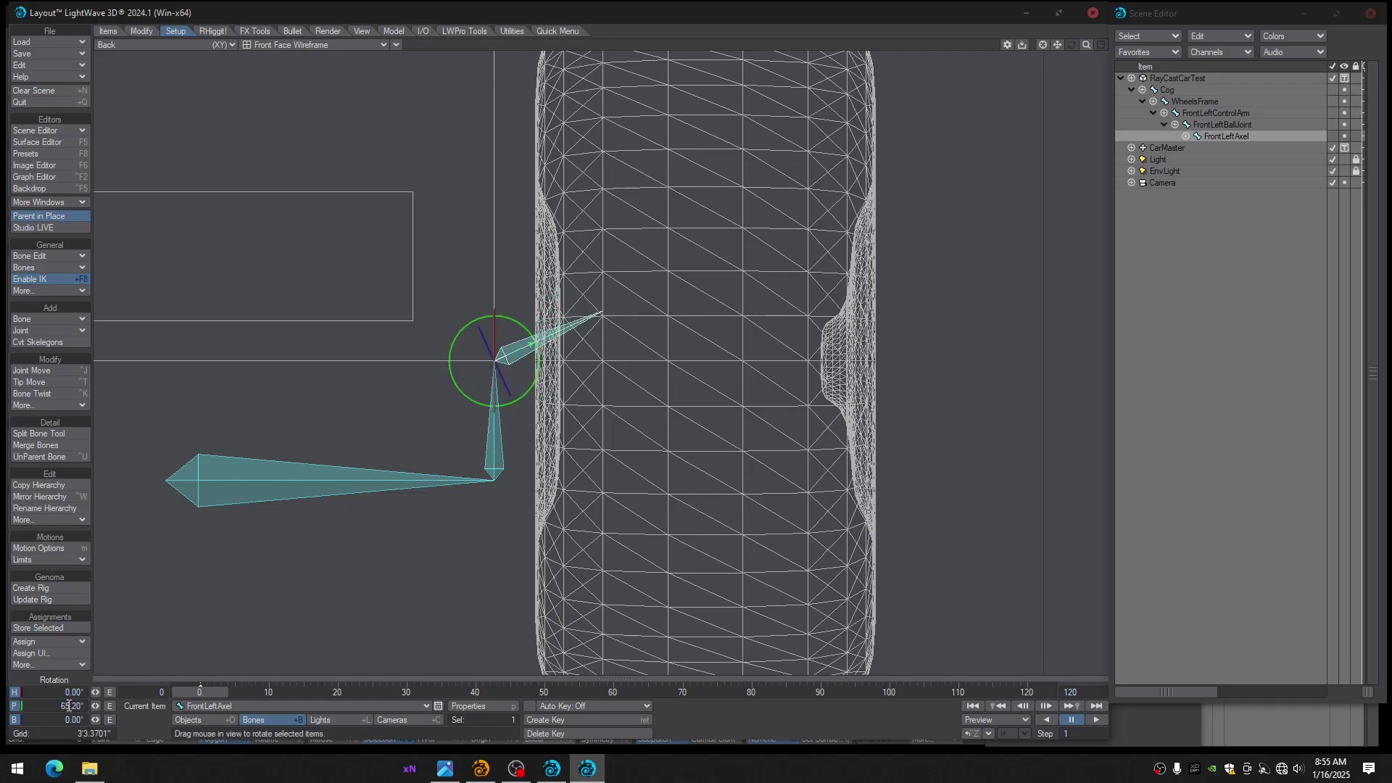
{"action": "left_click_drag", "start_coordinate": [76, 705], "coordinate": [35, 712]}
{"action": "type", "text": "90"}
{"action": "key", "text": "Return"}
{"action": "key", "text": "Return"}
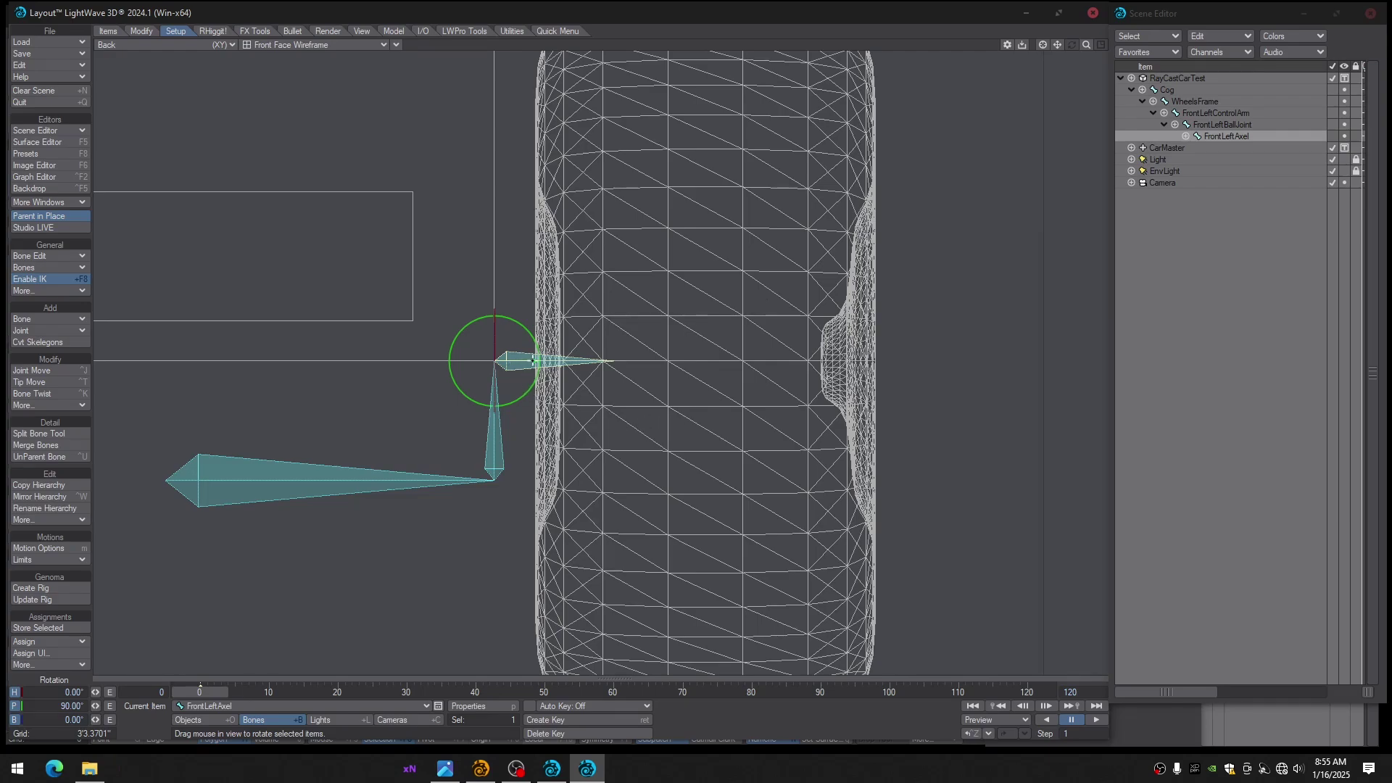
Set the FrontLeftAxel bone's rest length to 1.5 inches so it ends at the wheel's inner face, and check it from several views
{"action": "key", "text": "p"}
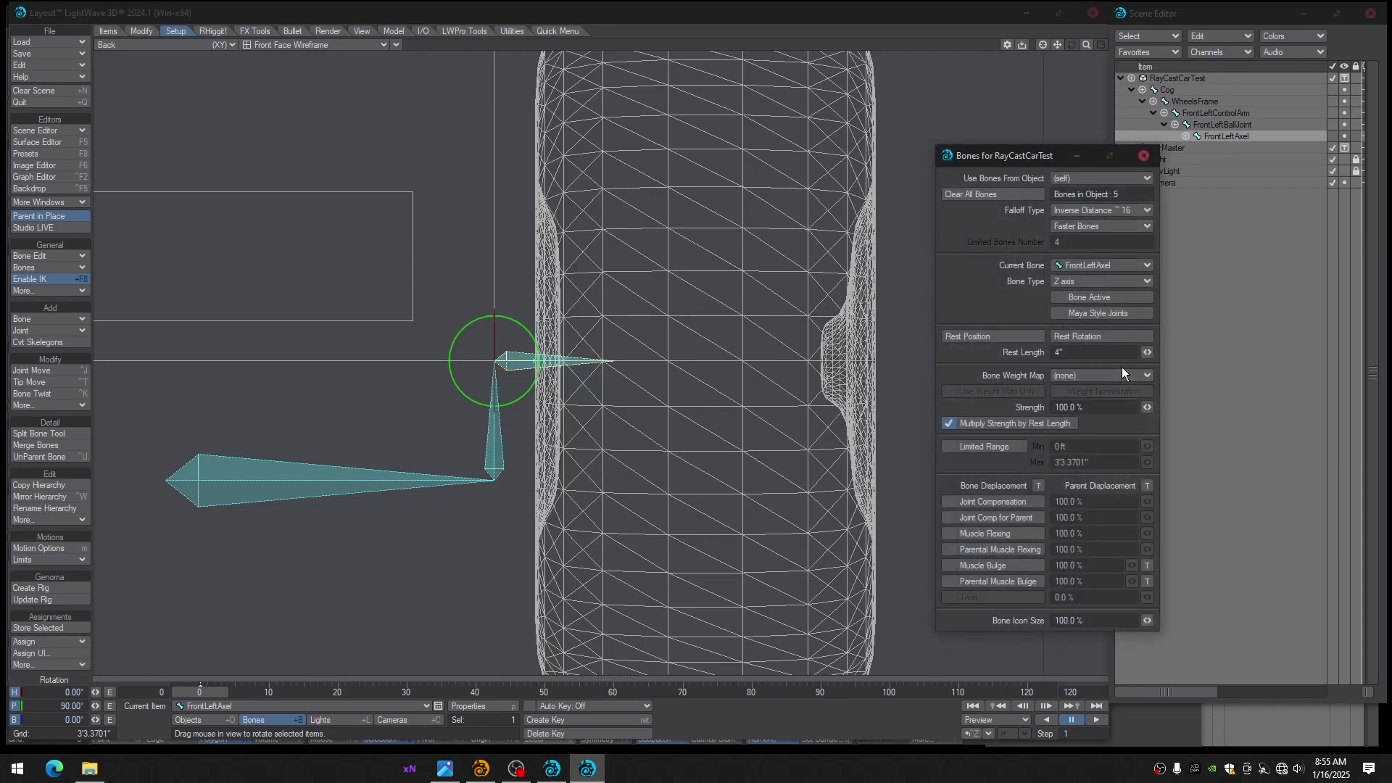
{"action": "key", "text": "Return"}
{"action": "left_click", "coordinate": [1061, 354]}
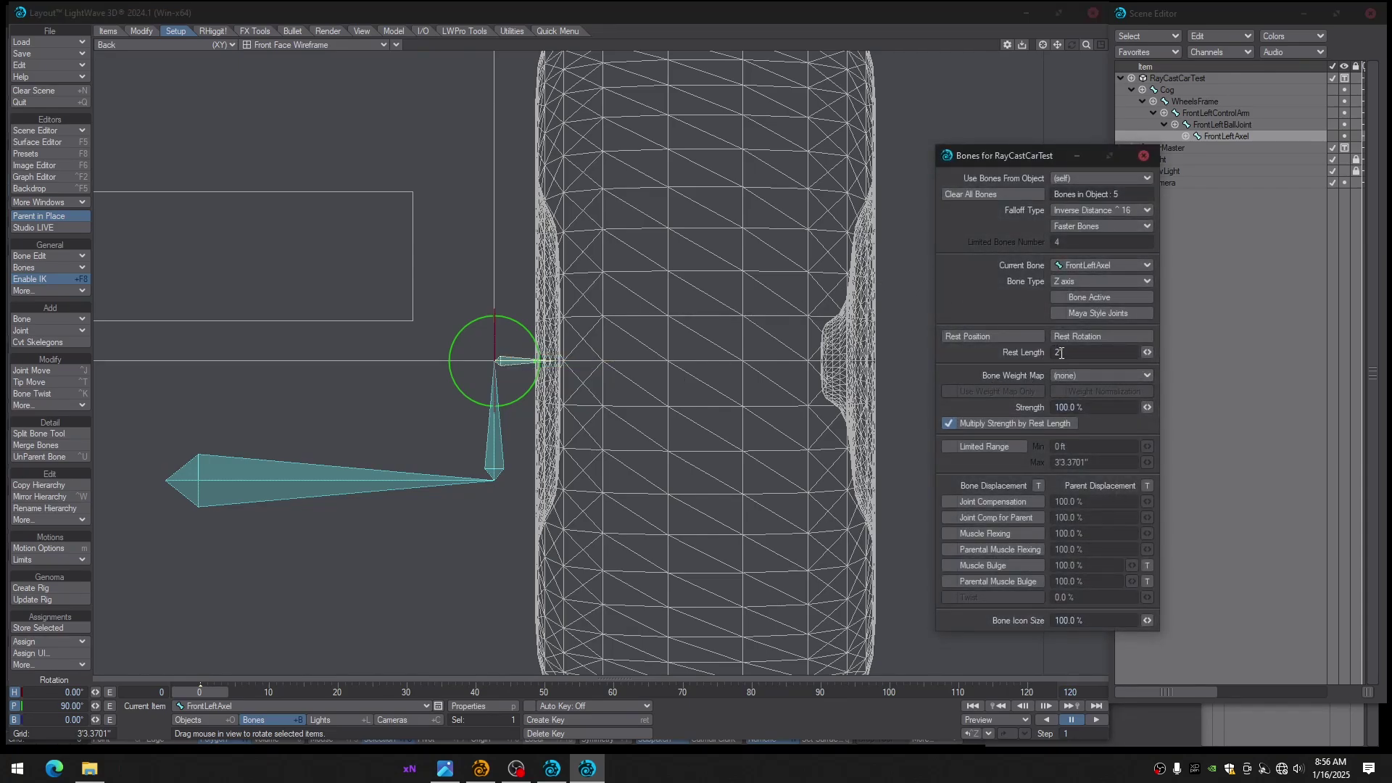
{"action": "key", "text": "BackSpace"}
{"action": "type", "text": "1"}
{"action": "key", "text": "Return"}
{"action": "key", "text": "Return"}
{"action": "left_click_drag", "start_coordinate": [538, 353], "coordinate": [432, 368], "text": "ctrl+alt"}
{"action": "key", "text": "4"}
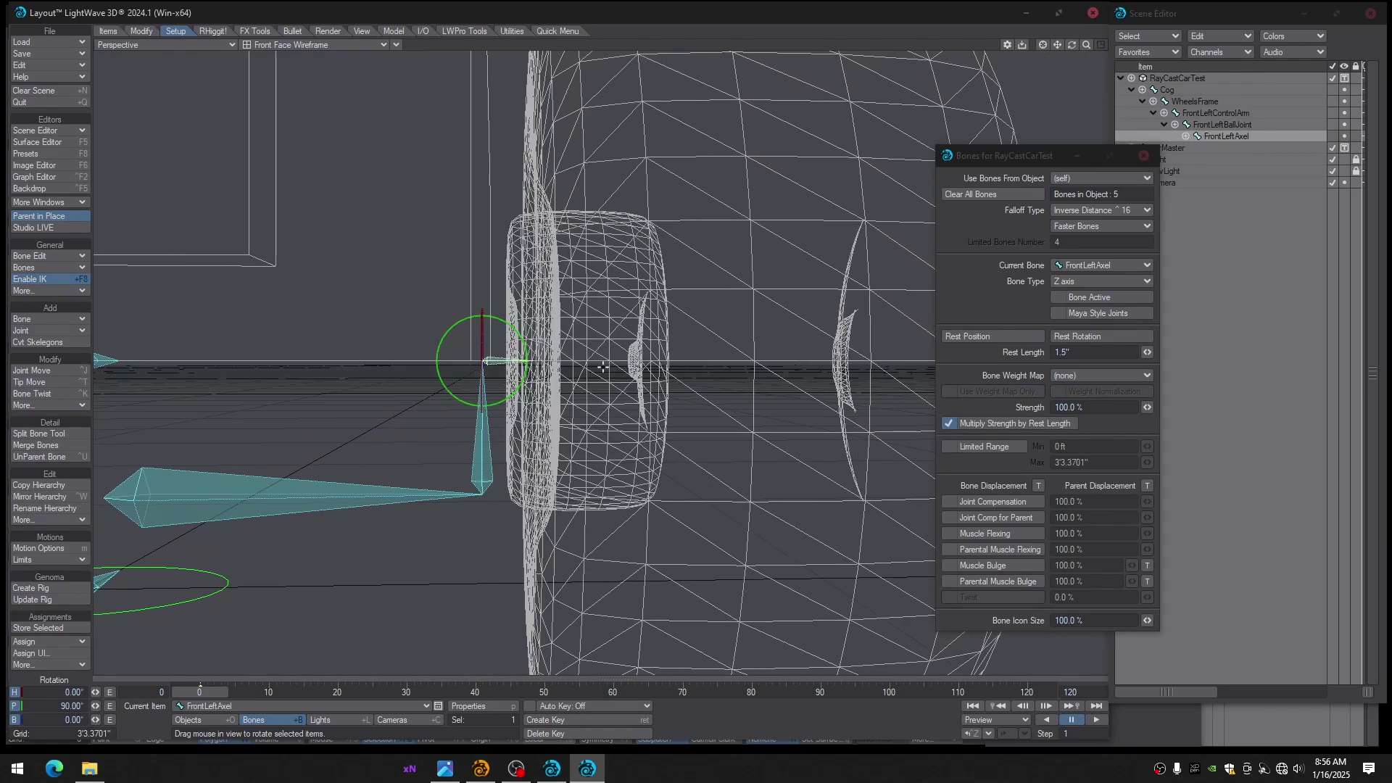
{"action": "key", "text": "3"}
{"action": "key", "text": "1"}
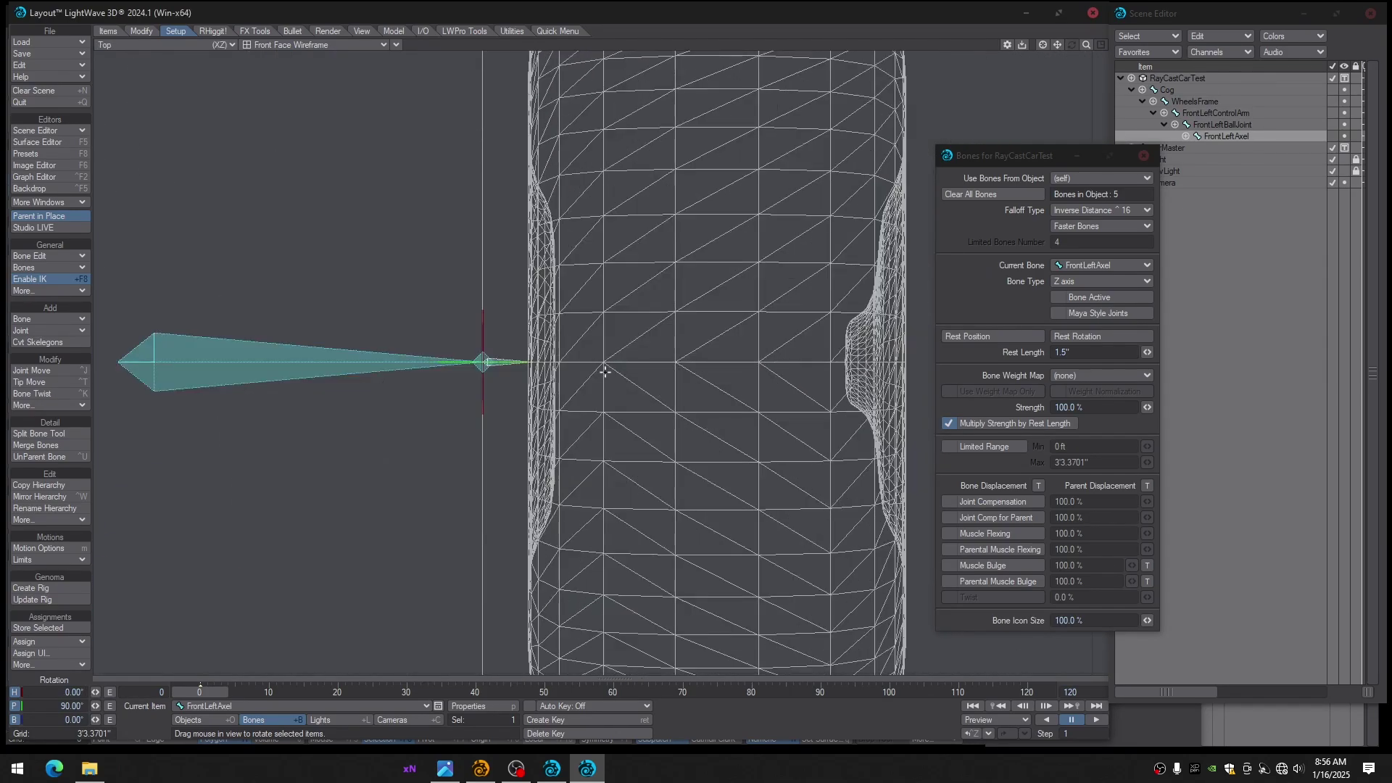
{"action": "key", "text": "2"}
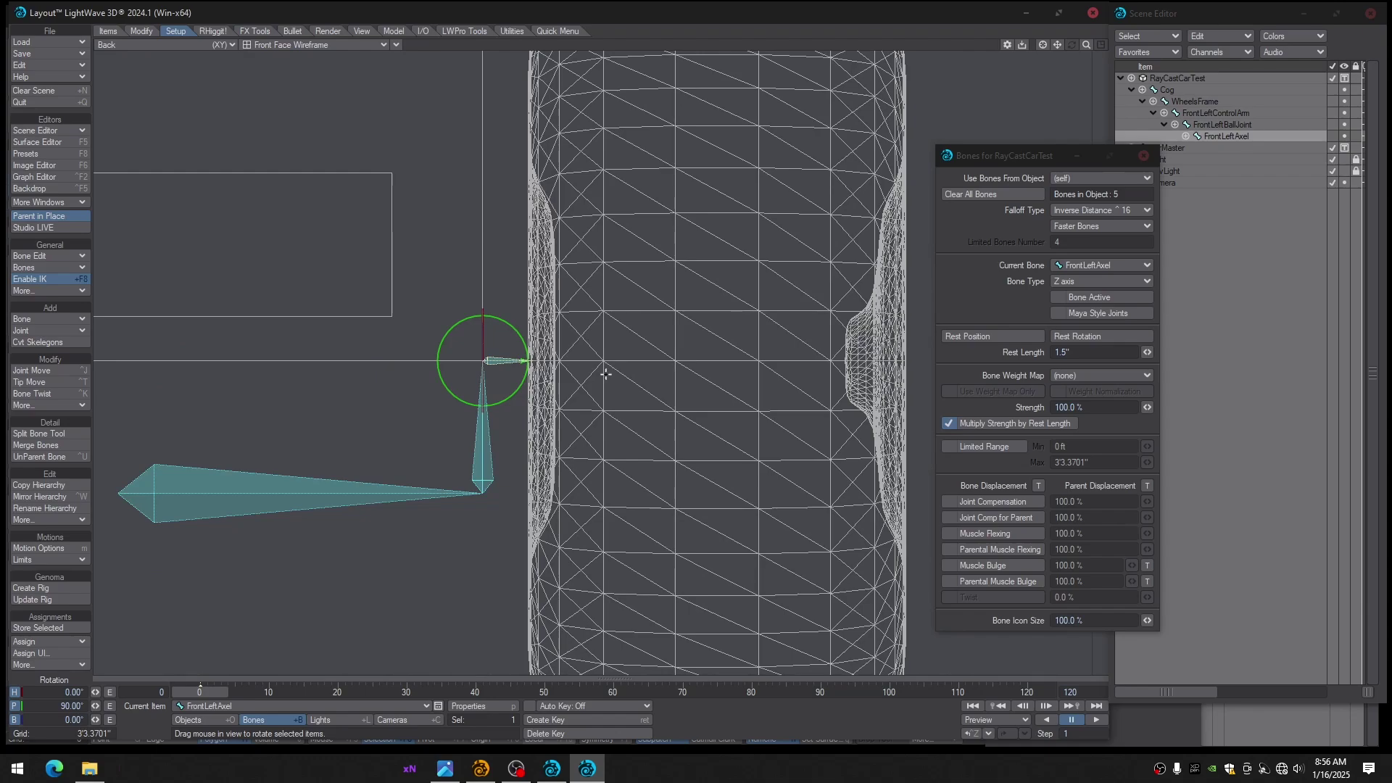
Add a child bone named FrontLeftAxel at the existing axle bone's tip and set its rest length to 9.5 inches, spanning the front-left wheel
{"action": "key", "text": "="}
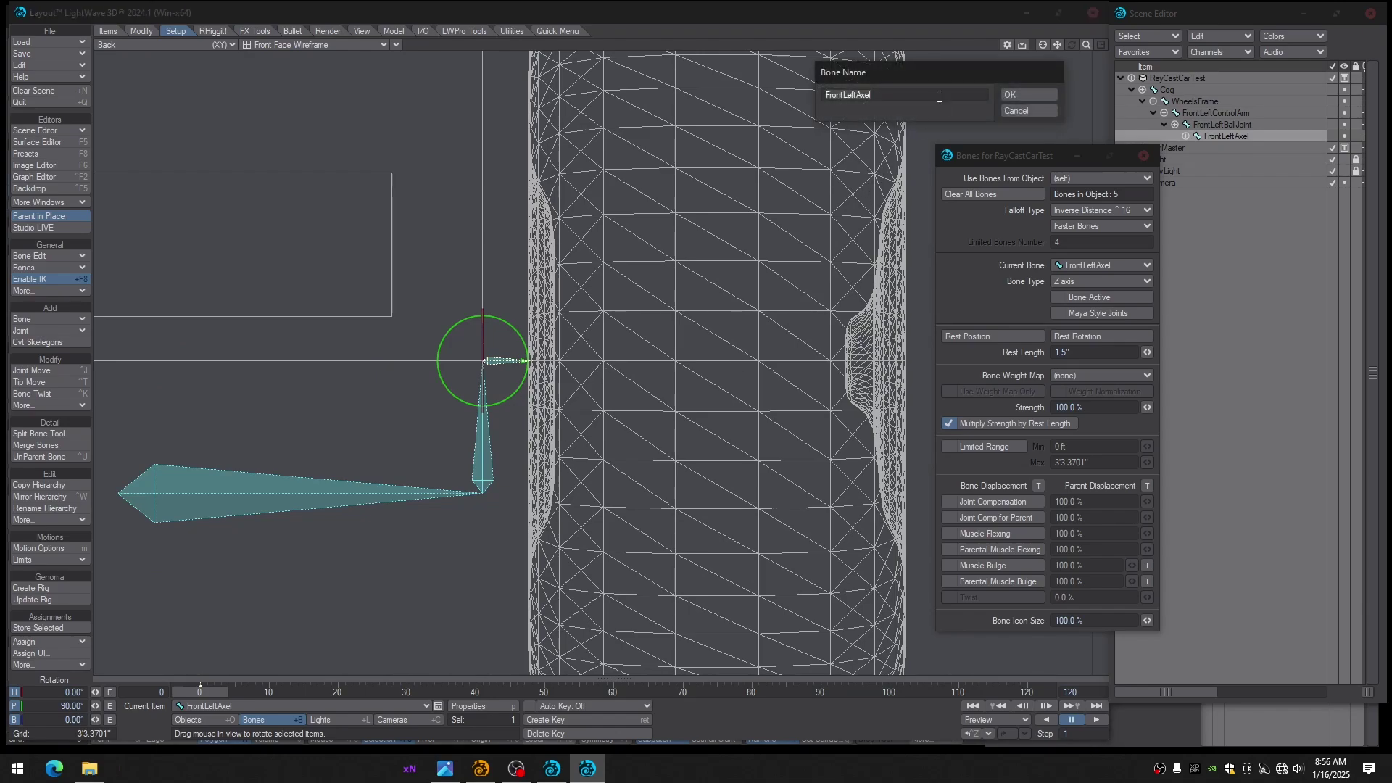
{"action": "left_click", "coordinate": [1030, 95]}
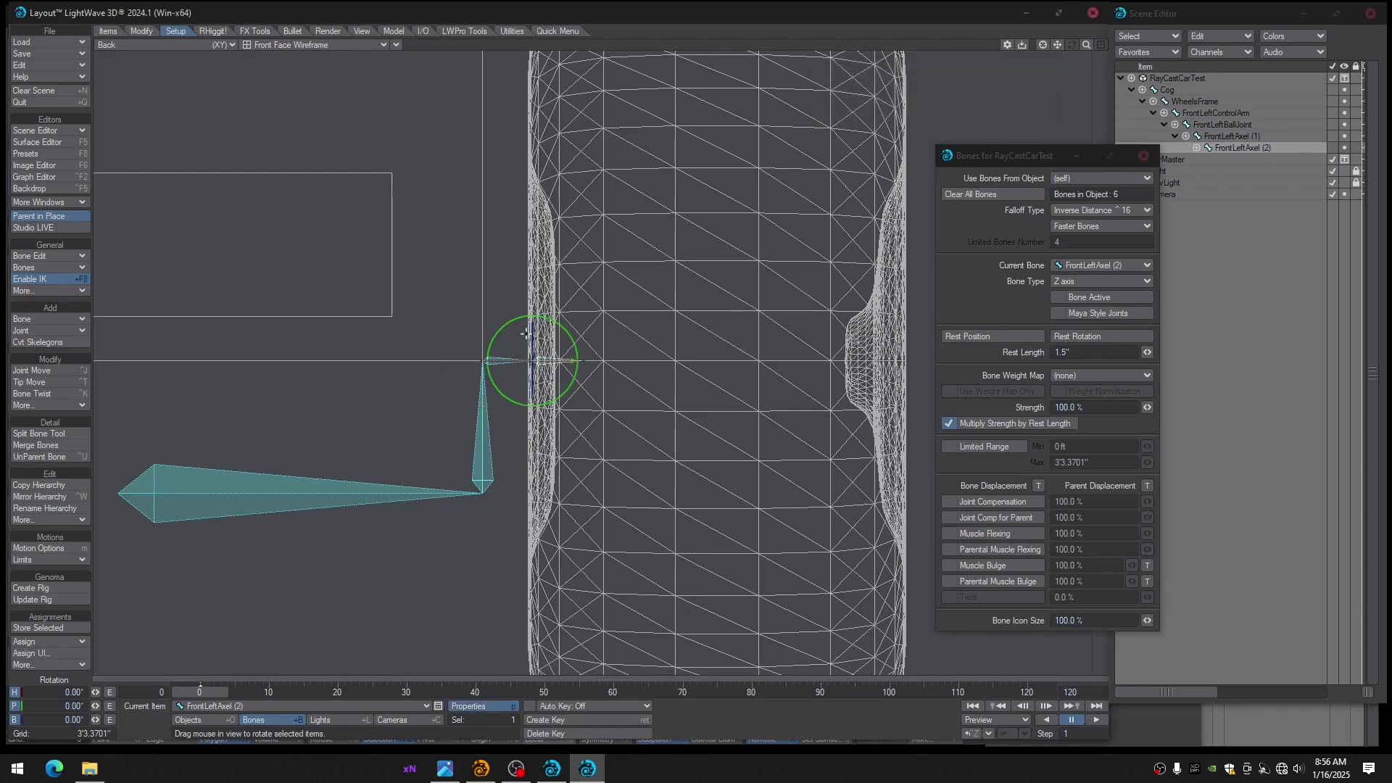
{"action": "left_click_drag", "start_coordinate": [1147, 353], "coordinate": [1198, 353]}
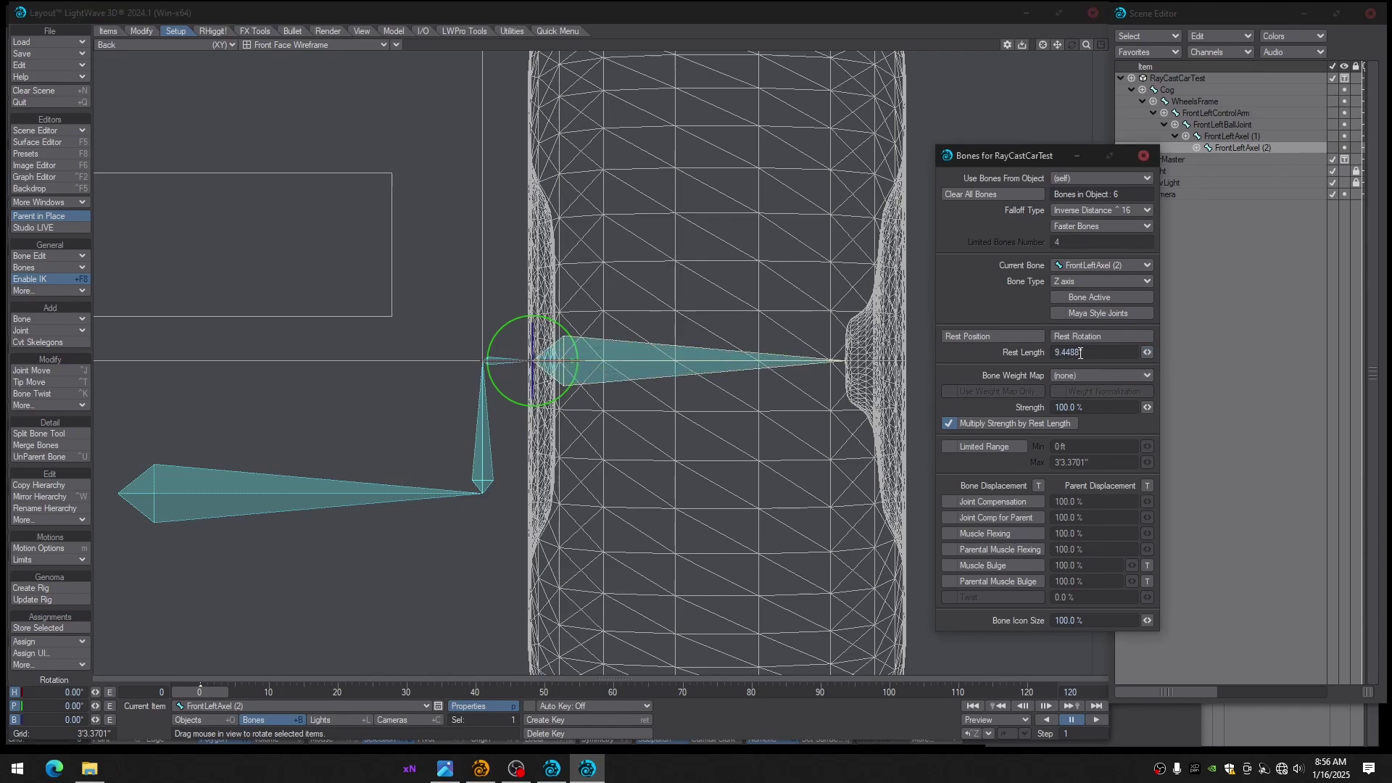
{"action": "left_click_drag", "start_coordinate": [1081, 353], "coordinate": [1064, 356]}
{"action": "key", "text": "Return"}
{"action": "scroll", "coordinate": [734, 393], "scroll_direction": "down", "scroll_amount": 8}
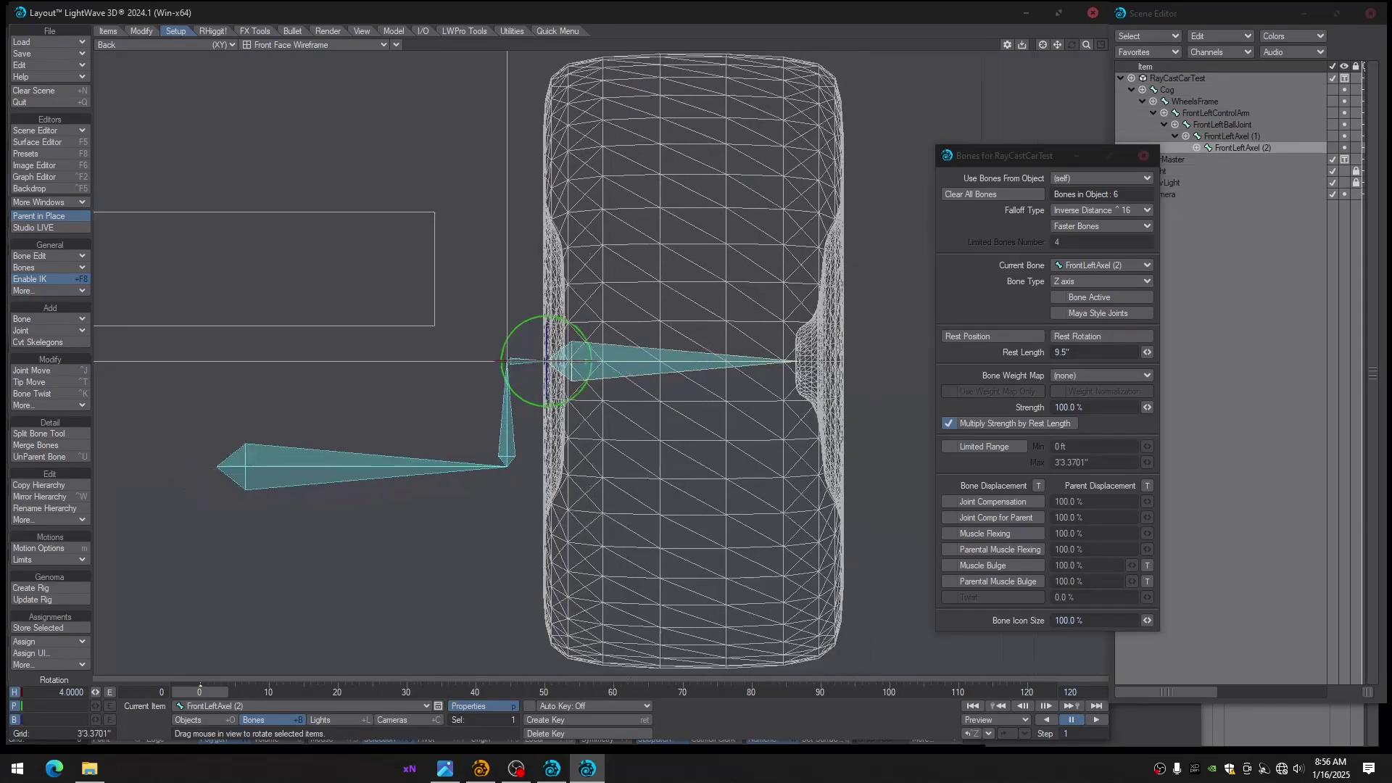
{"action": "scroll", "coordinate": [734, 393], "scroll_direction": "up", "scroll_amount": 9}
{"action": "left_click_drag", "start_coordinate": [734, 393], "coordinate": [659, 346], "text": "alt"}
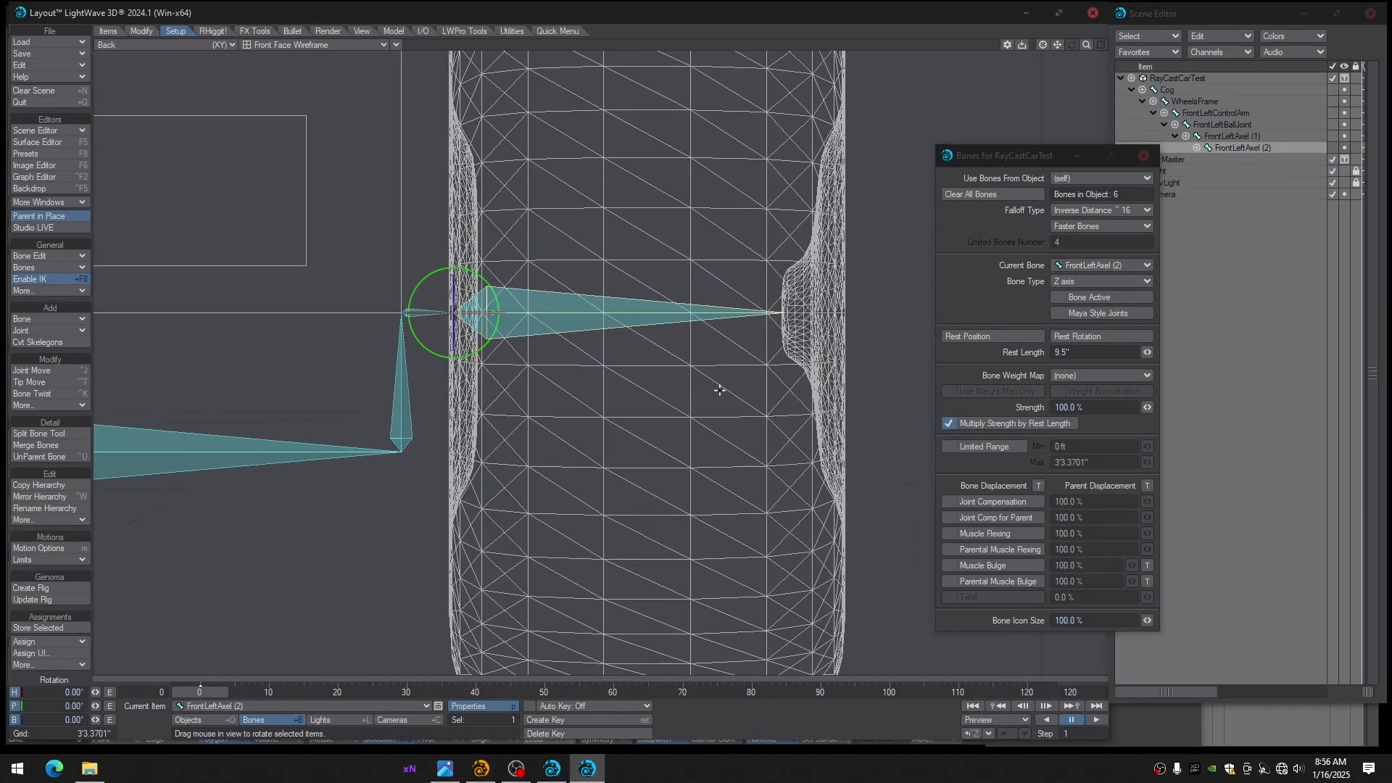
Review the front-left bone chain in the Perspective view and save an incremental version of the scene
{"action": "key", "text": "4"}
{"action": "left_click_drag", "start_coordinate": [720, 391], "coordinate": [628, 411], "text": "alt"}
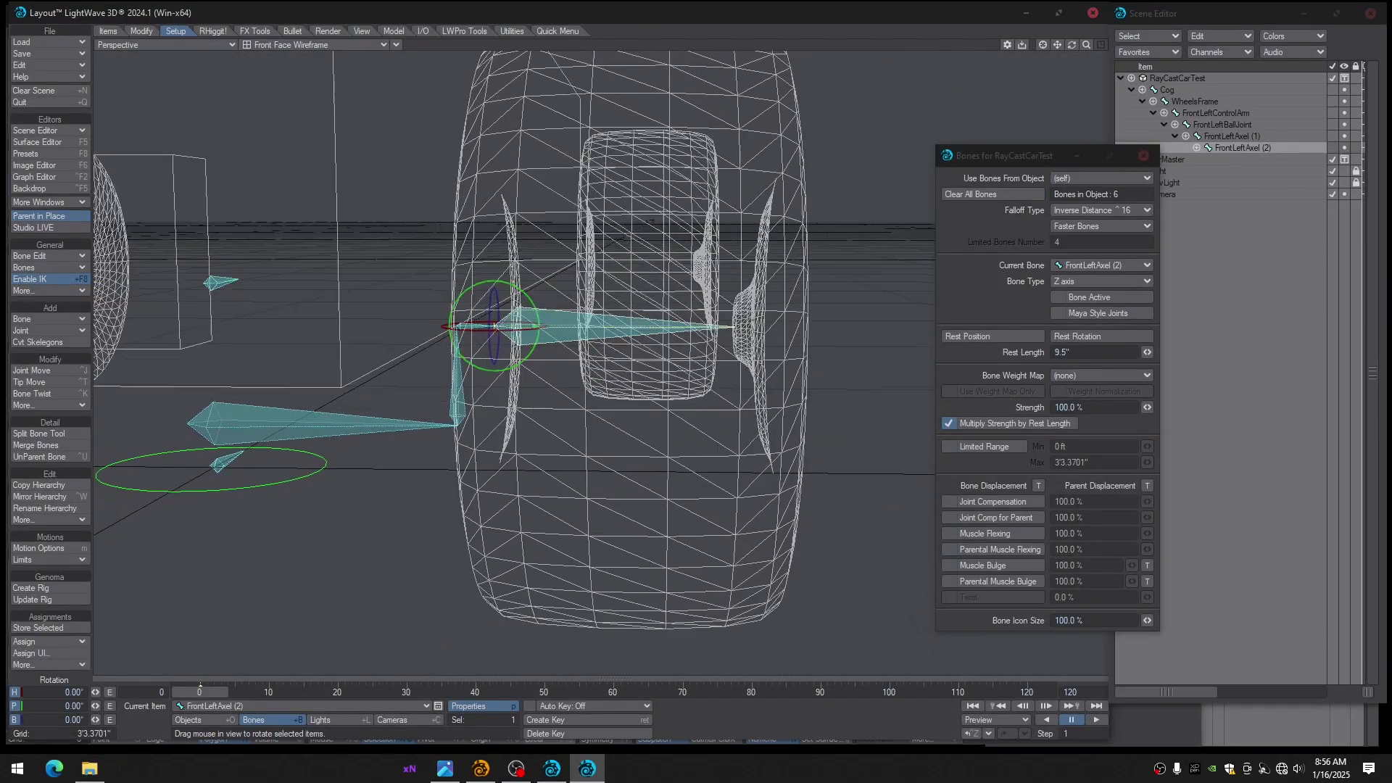
{"action": "left_click_drag", "start_coordinate": [672, 365], "coordinate": [628, 391], "text": "alt"}
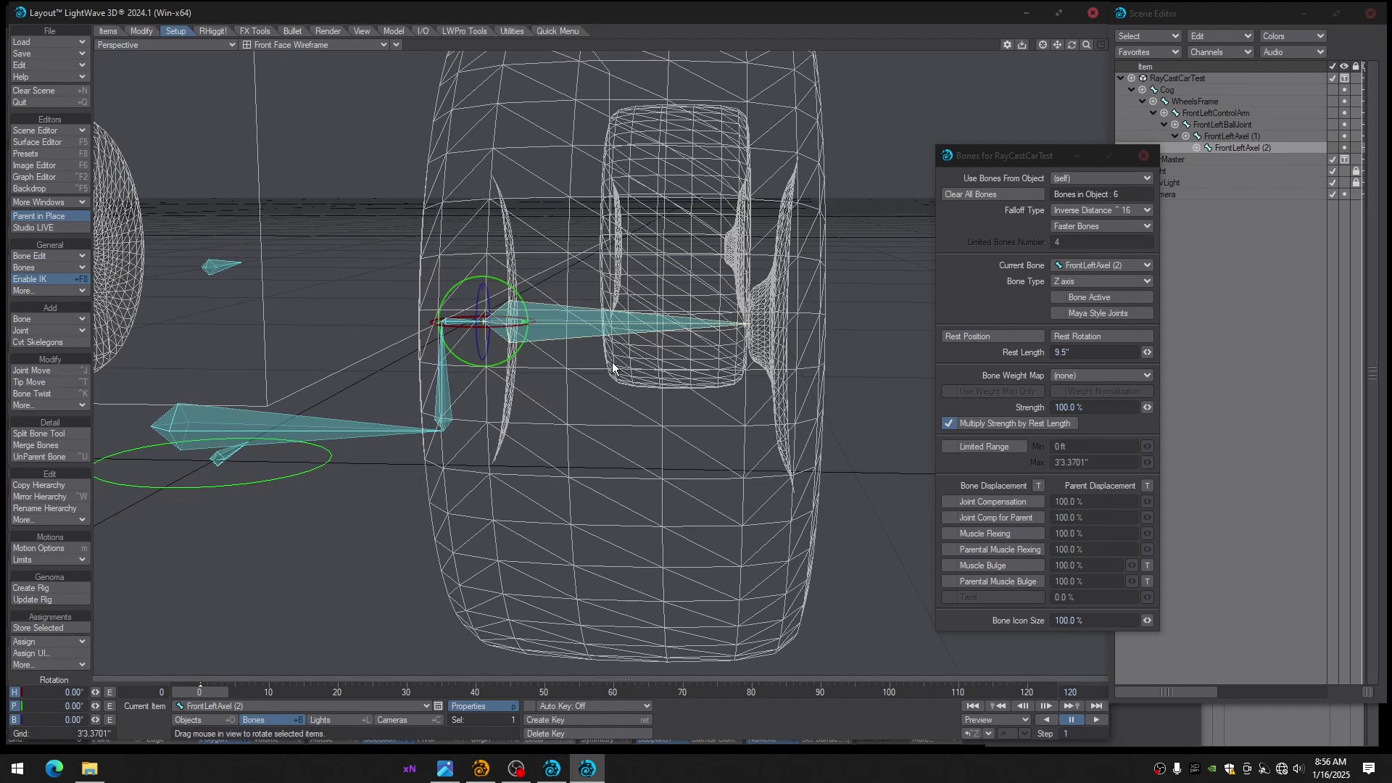
{"action": "key", "text": "shift+s"}
{"action": "left_click", "coordinate": [797, 472]}
Record the pivot rotation of the front-left axle, ball joint and control arm bones to zero their rotation values
{"action": "left_click_drag", "start_coordinate": [586, 377], "coordinate": [494, 392], "text": "alt"}
{"action": "key", "text": "Up"}
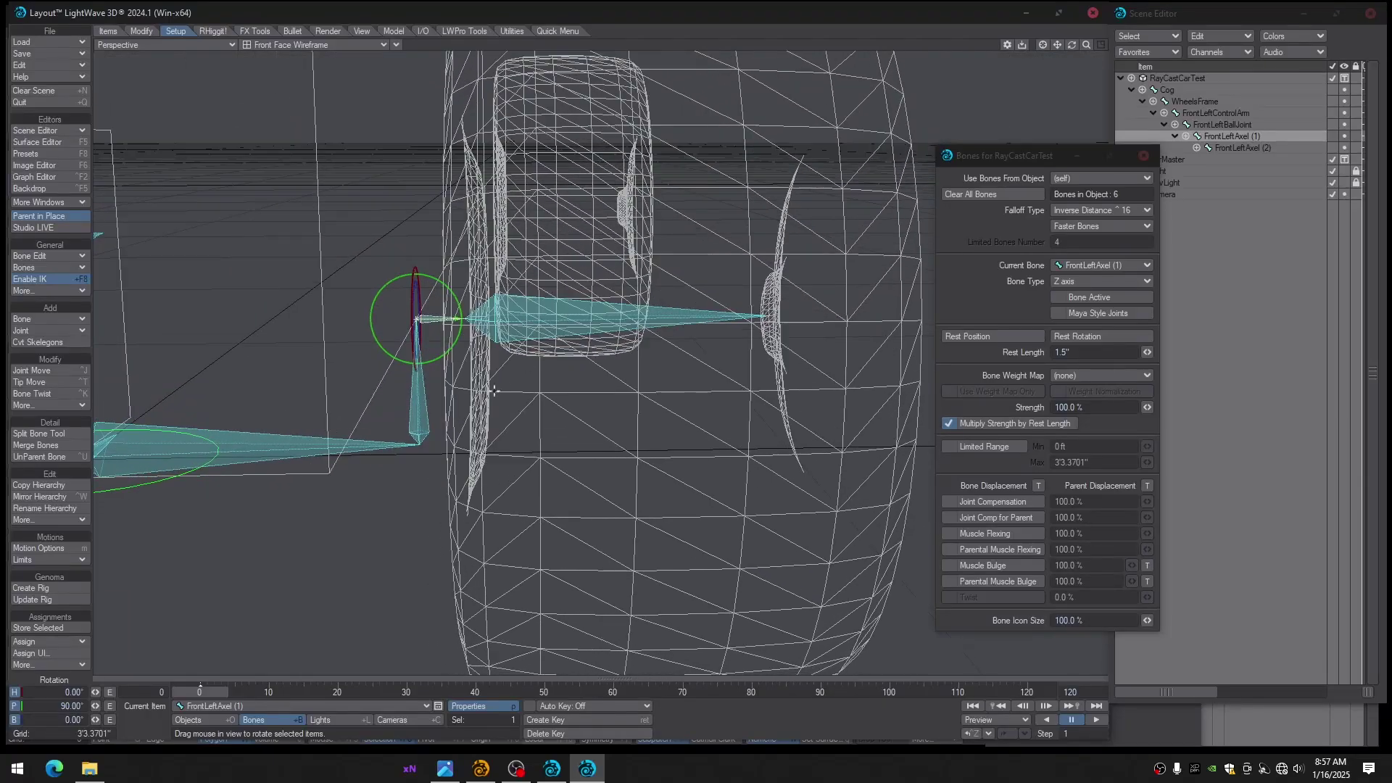
{"action": "key", "text": "Up"}
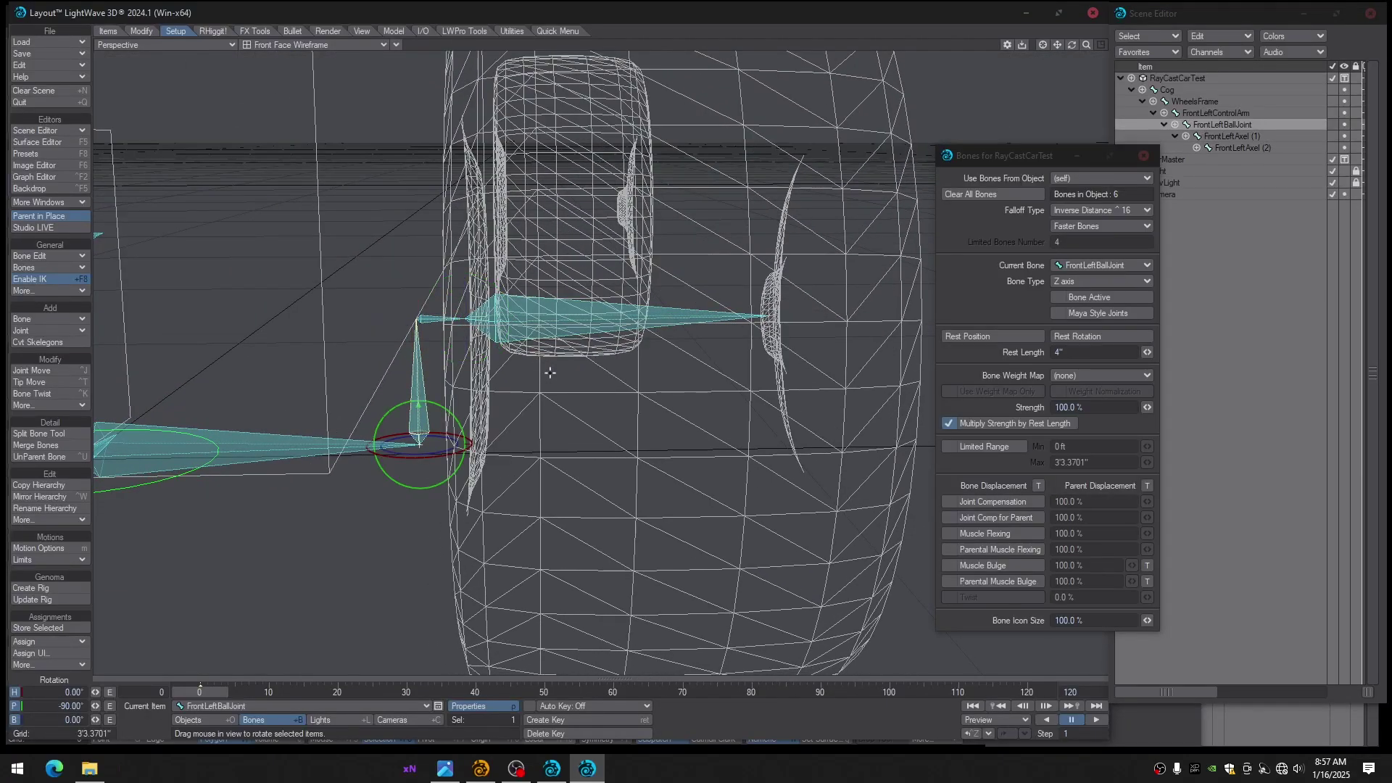
{"action": "key", "text": "Up"}
{"action": "left_click_drag", "start_coordinate": [567, 378], "coordinate": [525, 378], "text": "ctrl+alt"}
{"action": "left_click_drag", "start_coordinate": [395, 378], "coordinate": [407, 420], "text": "alt"}
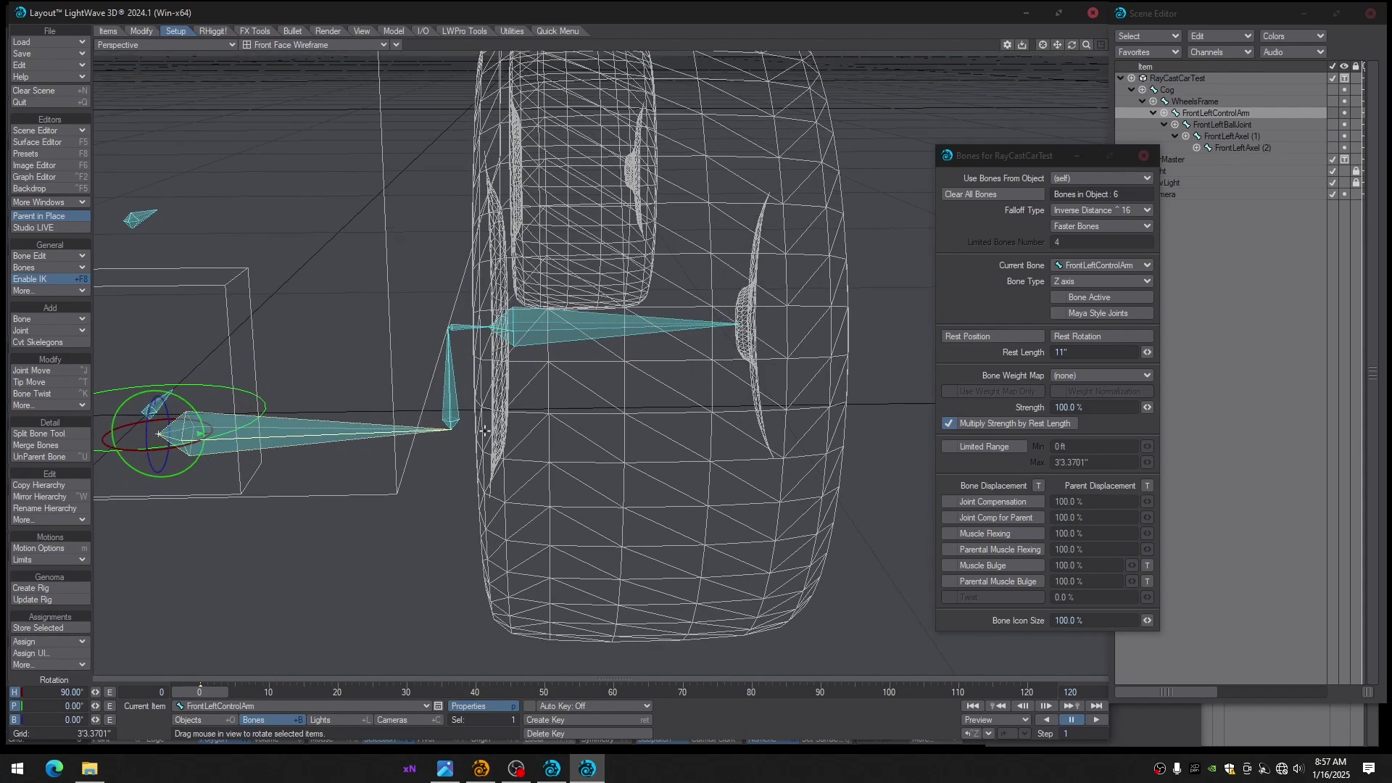
{"action": "key", "text": "Down"}
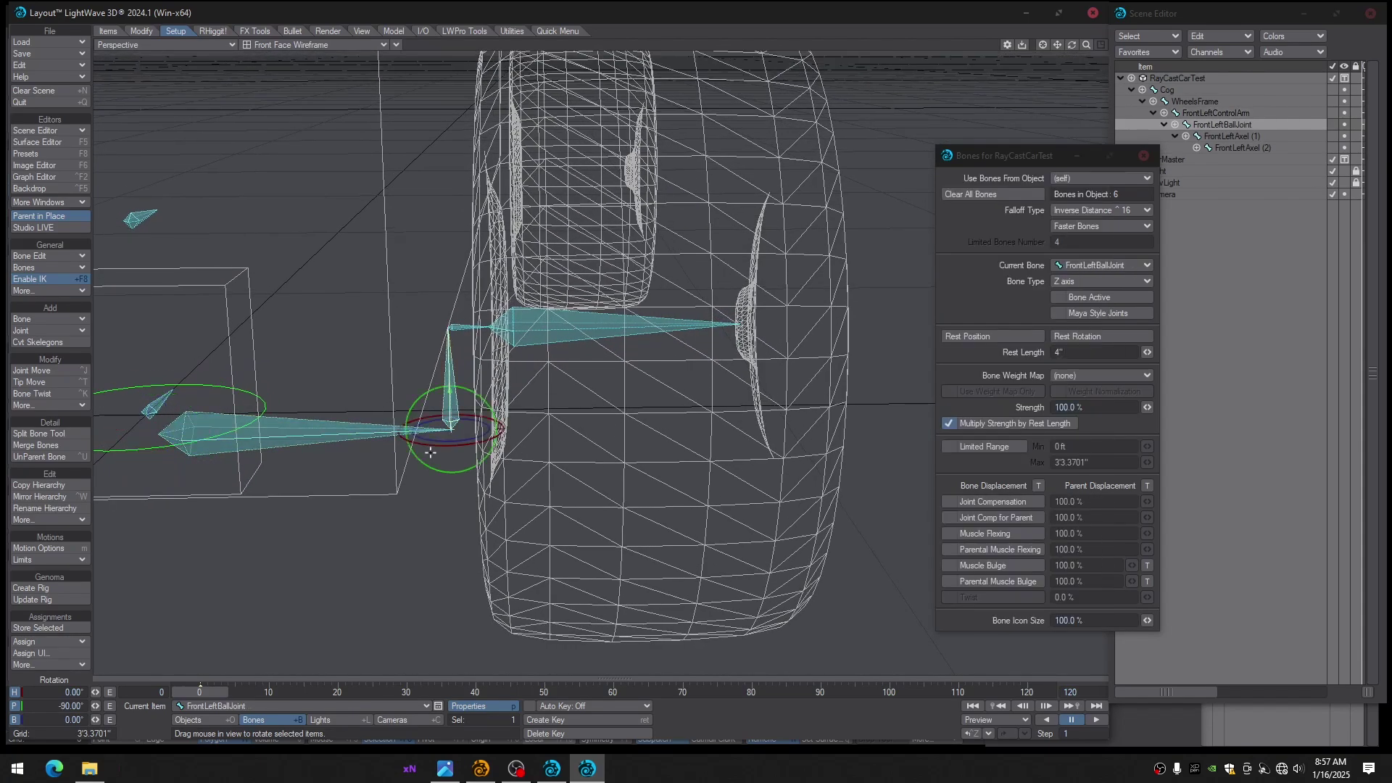
{"action": "key", "text": "Down"}
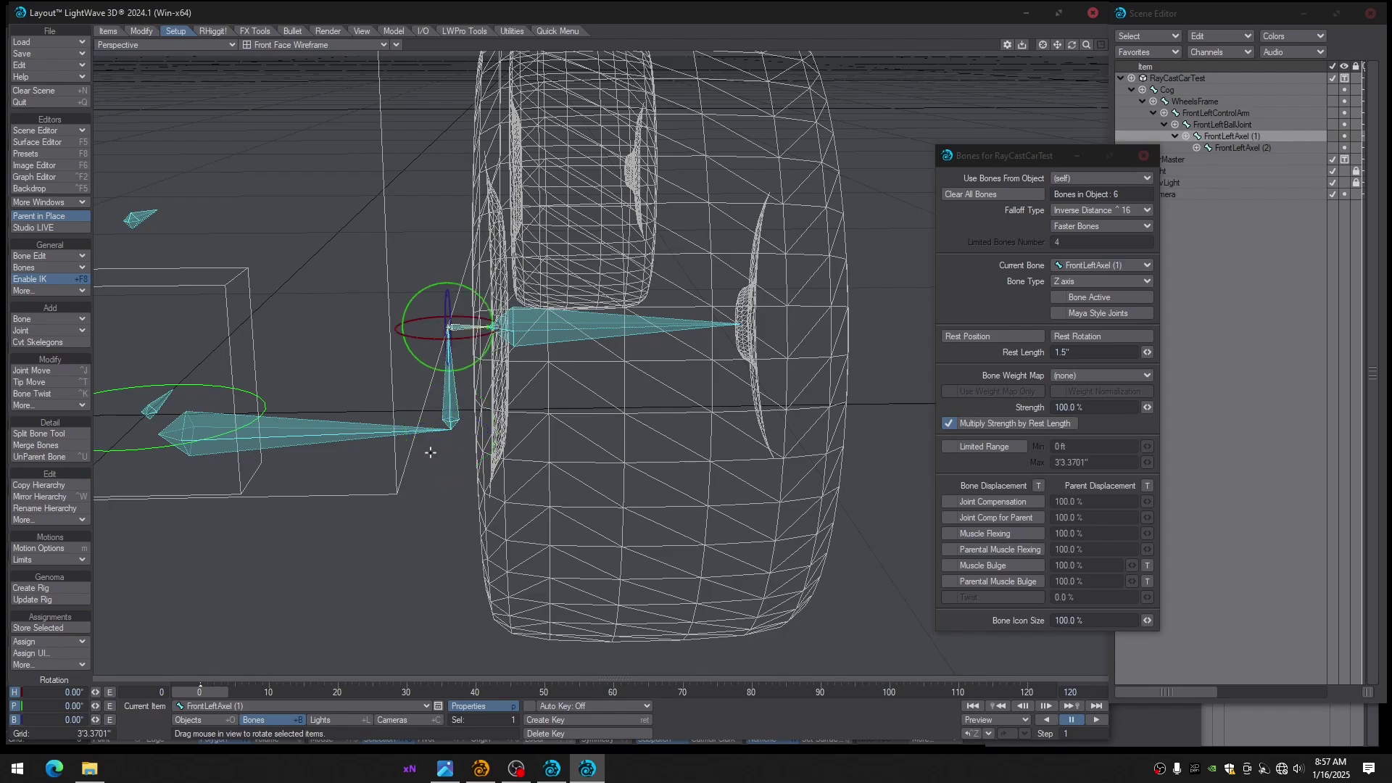
{"action": "key", "text": "Down"}
{"action": "key", "text": "Up"}
{"action": "key", "text": "Up"}
{"action": "key", "text": "Up"}
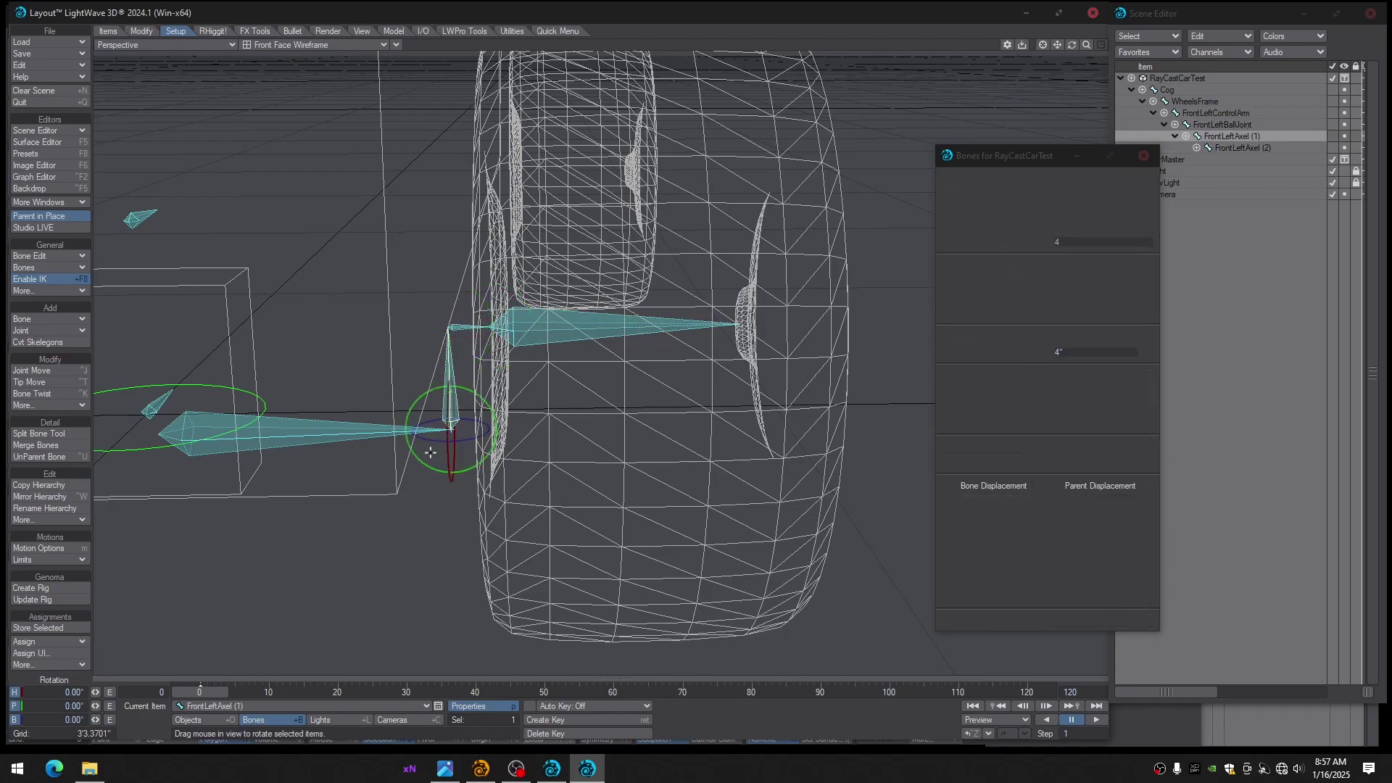
Disable heading and pitch rotation on the outer FrontLeftAxel bone inside the wheel, leaving only bank
{"action": "left_click_drag", "start_coordinate": [391, 479], "coordinate": [602, 464], "text": "alt"}
{"action": "left_click_drag", "start_coordinate": [436, 573], "coordinate": [387, 542], "text": "alt"}
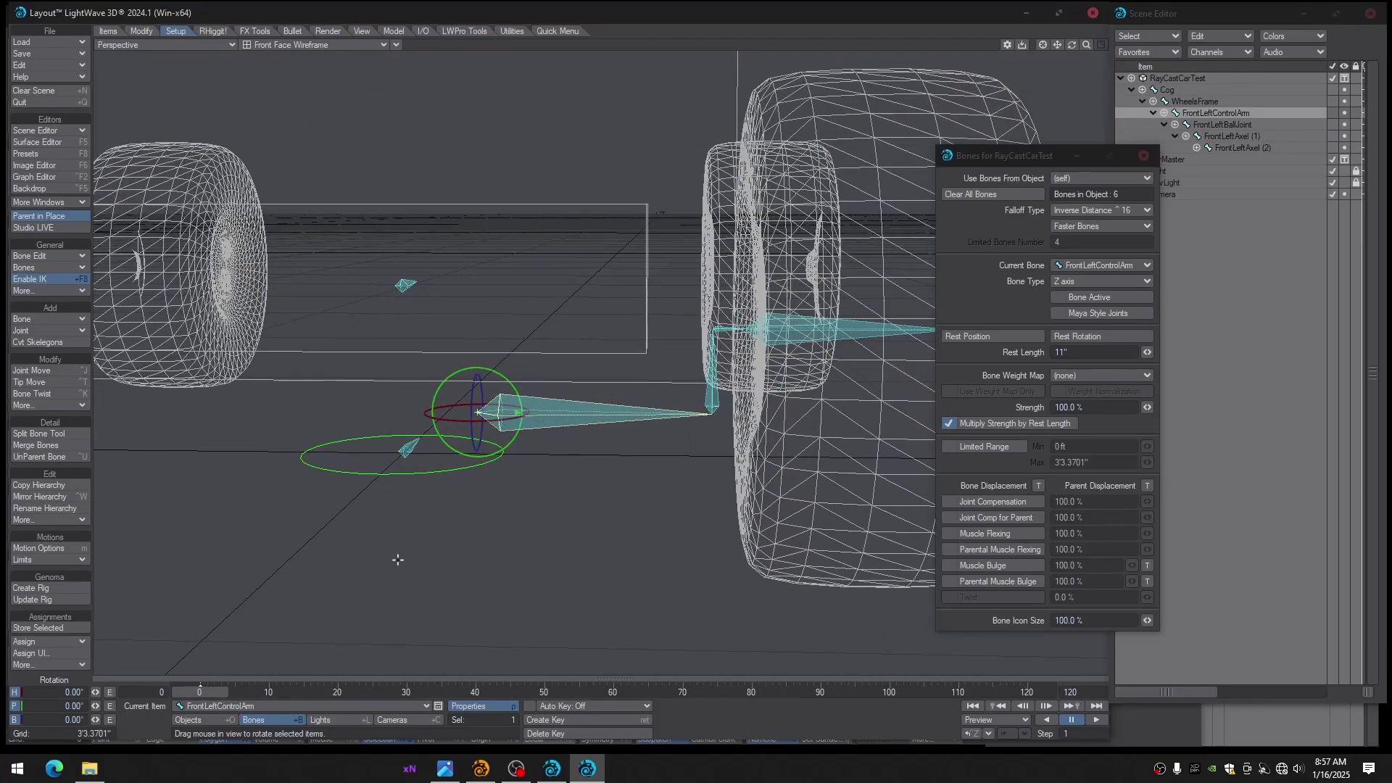
{"action": "left_click_drag", "start_coordinate": [490, 464], "coordinate": [483, 481], "text": "alt"}
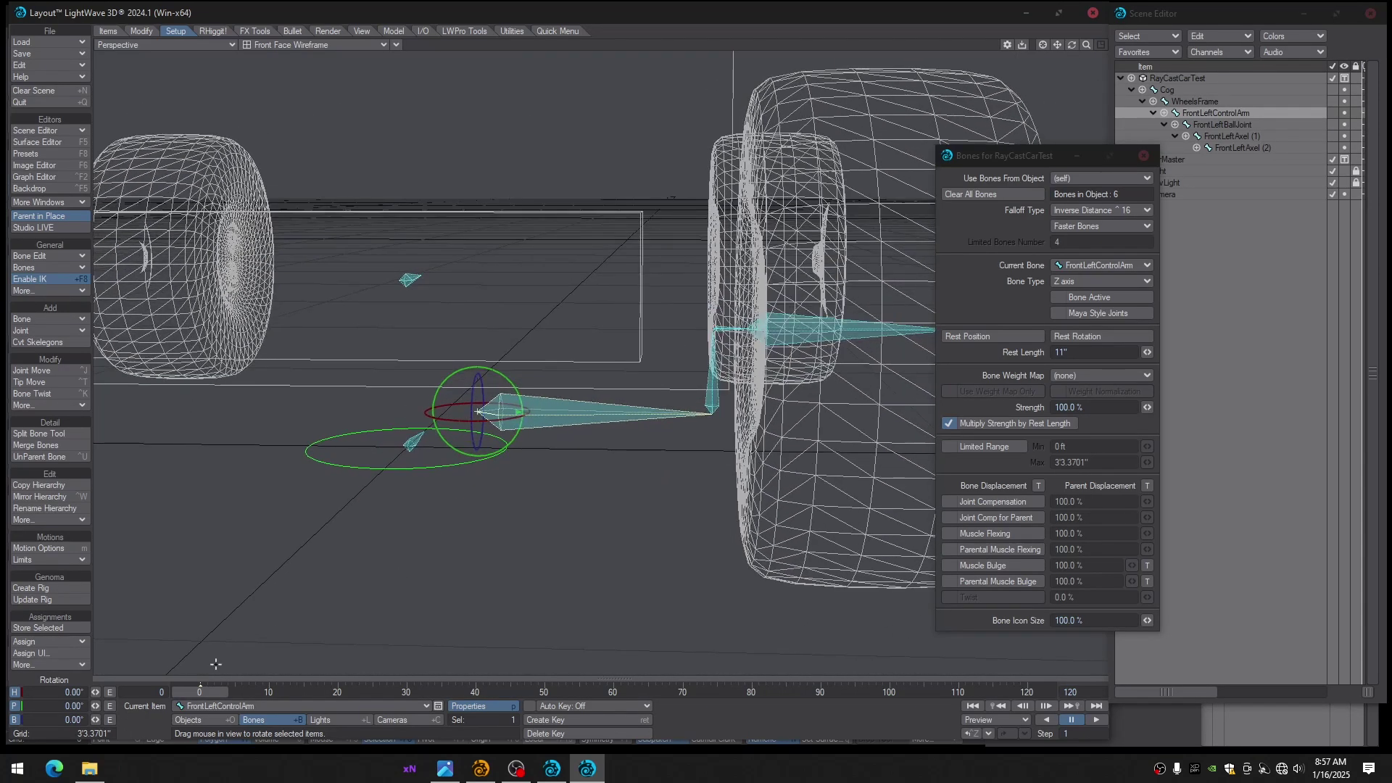
{"action": "left_click_drag", "start_coordinate": [858, 281], "coordinate": [806, 330], "text": "alt"}
{"action": "left_click", "coordinate": [806, 330]}
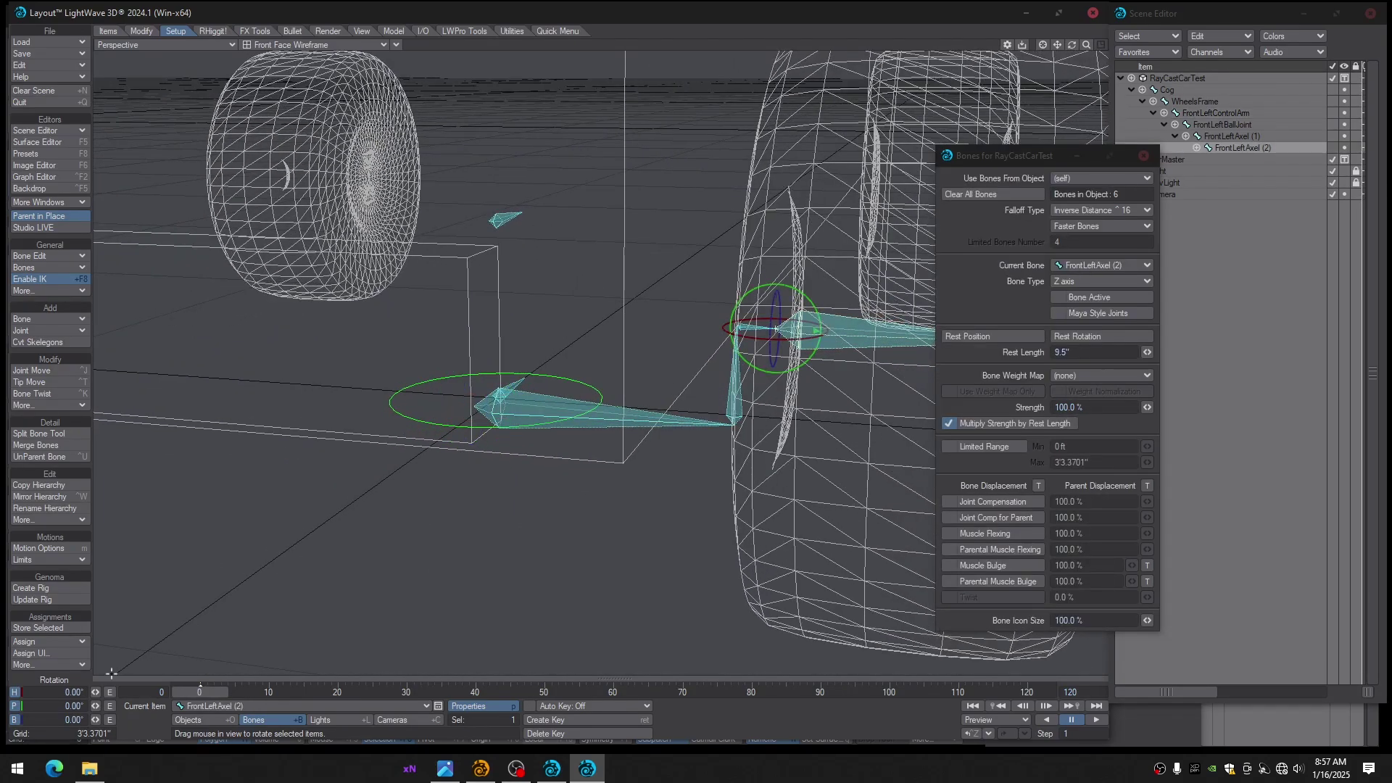
{"action": "left_click", "coordinate": [15, 704]}
{"action": "left_click", "coordinate": [16, 693]}
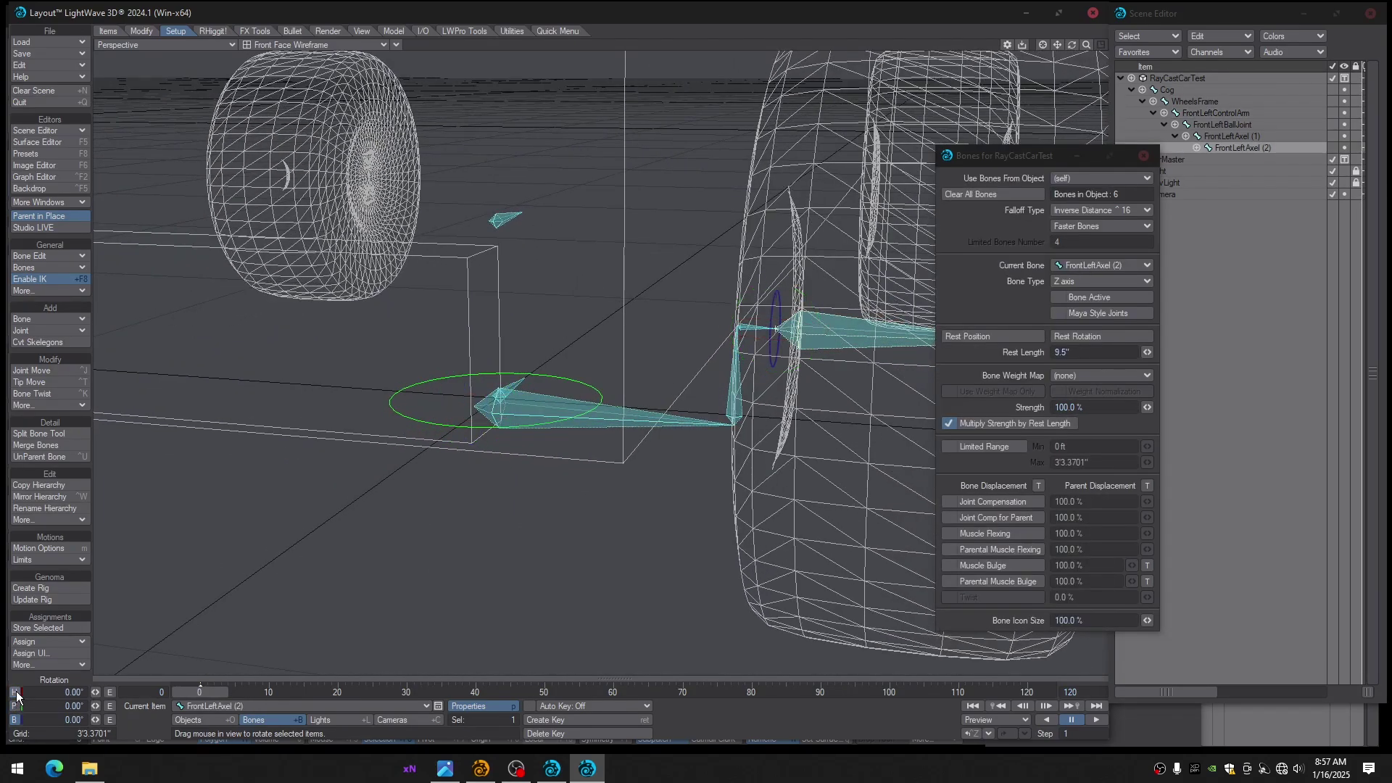
Test the outer FrontLeftAxel bone's bank rotation and restore its keyed pose at frame 0
{"action": "key", "text": "shift+a"}
{"action": "scroll", "coordinate": [777, 389], "scroll_direction": "down", "scroll_amount": 1}
{"action": "scroll", "coordinate": [776, 389], "scroll_direction": "up", "scroll_amount": 4}
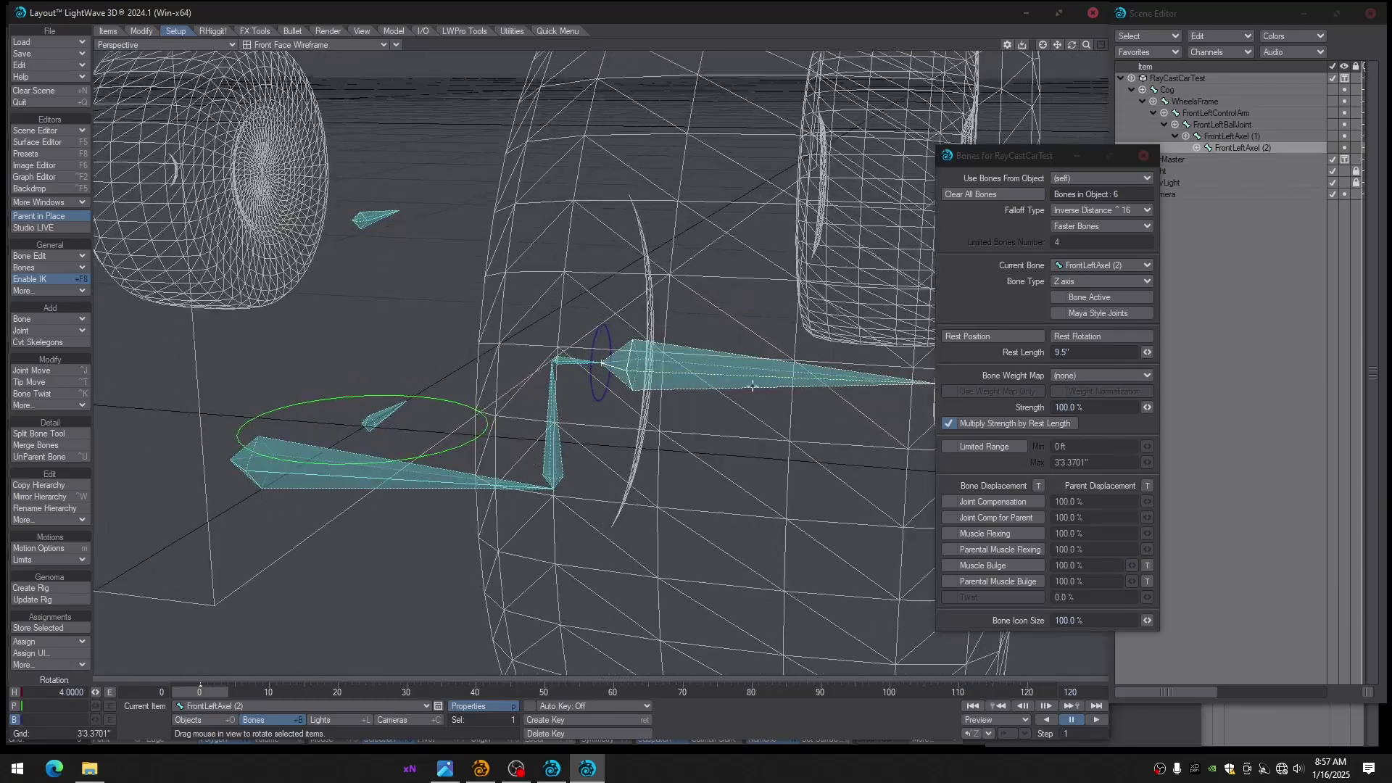
{"action": "left_click_drag", "start_coordinate": [777, 389], "coordinate": [723, 396], "text": "alt"}
{"action": "mouse_move", "coordinate": [589, 341]}
{"action": "left_mouse_down"}
{"action": "mouse_move", "coordinate": [585, 354]}
{"action": "mouse_move", "coordinate": [585, 342]}
{"action": "left_mouse_up"}
{"action": "left_click_drag", "start_coordinate": [211, 695], "coordinate": [210, 694]}
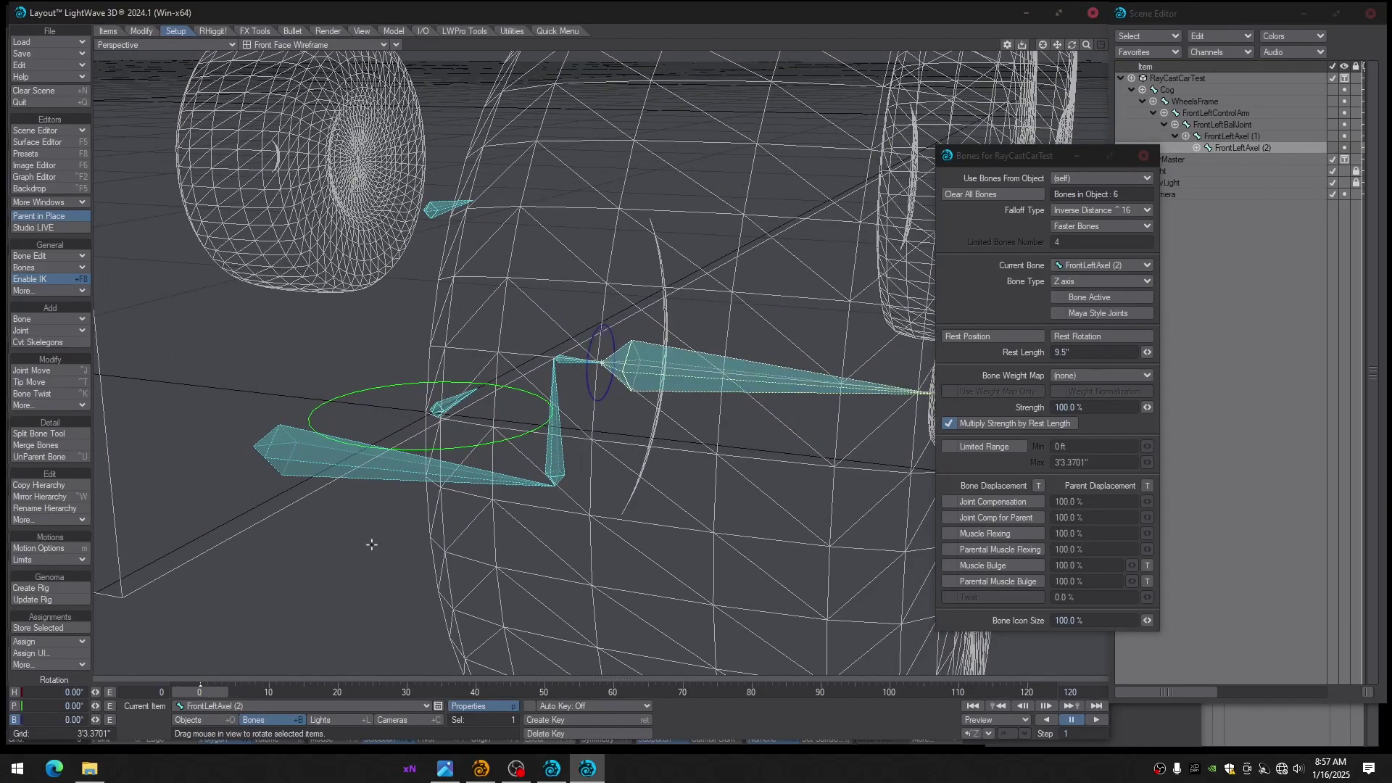
Disable bank rotation on the inner FrontLeftAxel bone and test its pitch, restoring the keyed pose at frame 0
{"action": "left_click", "coordinate": [575, 360]}
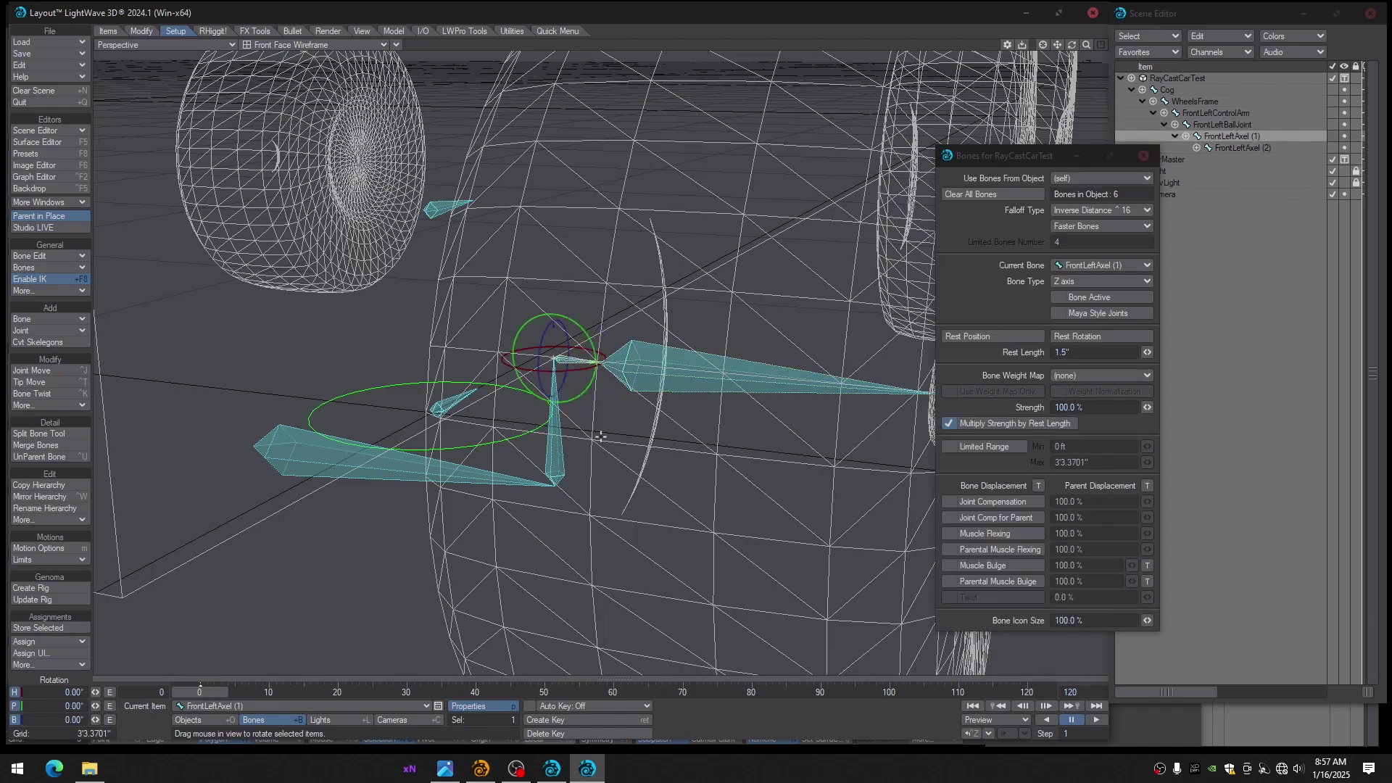
{"action": "left_click", "coordinate": [14, 706]}
{"action": "left_click_drag", "start_coordinate": [596, 433], "coordinate": [618, 411], "text": "alt"}
{"action": "left_click_drag", "start_coordinate": [582, 331], "coordinate": [581, 330]}
{"action": "left_click_drag", "start_coordinate": [609, 572], "coordinate": [521, 574], "text": "alt"}
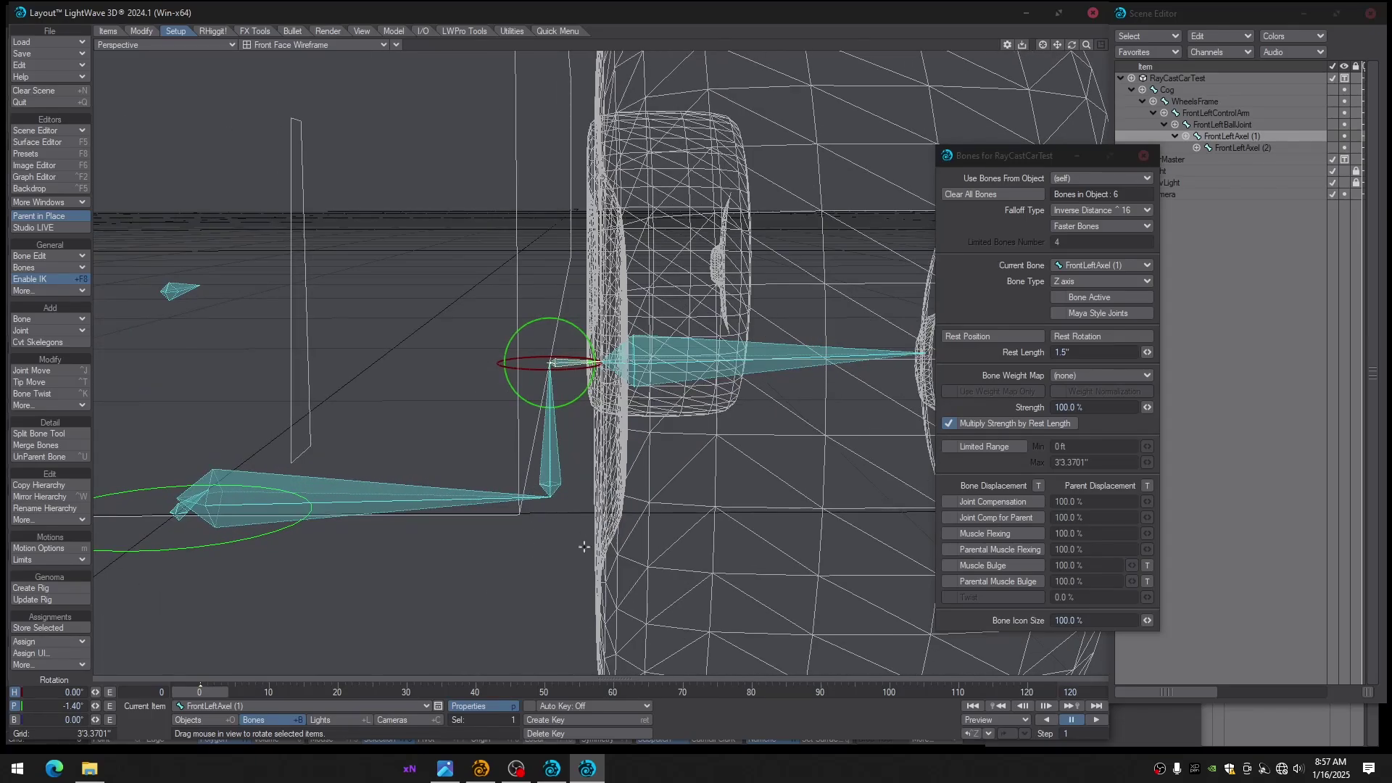
{"action": "left_click_drag", "start_coordinate": [575, 509], "coordinate": [555, 524], "text": "alt"}
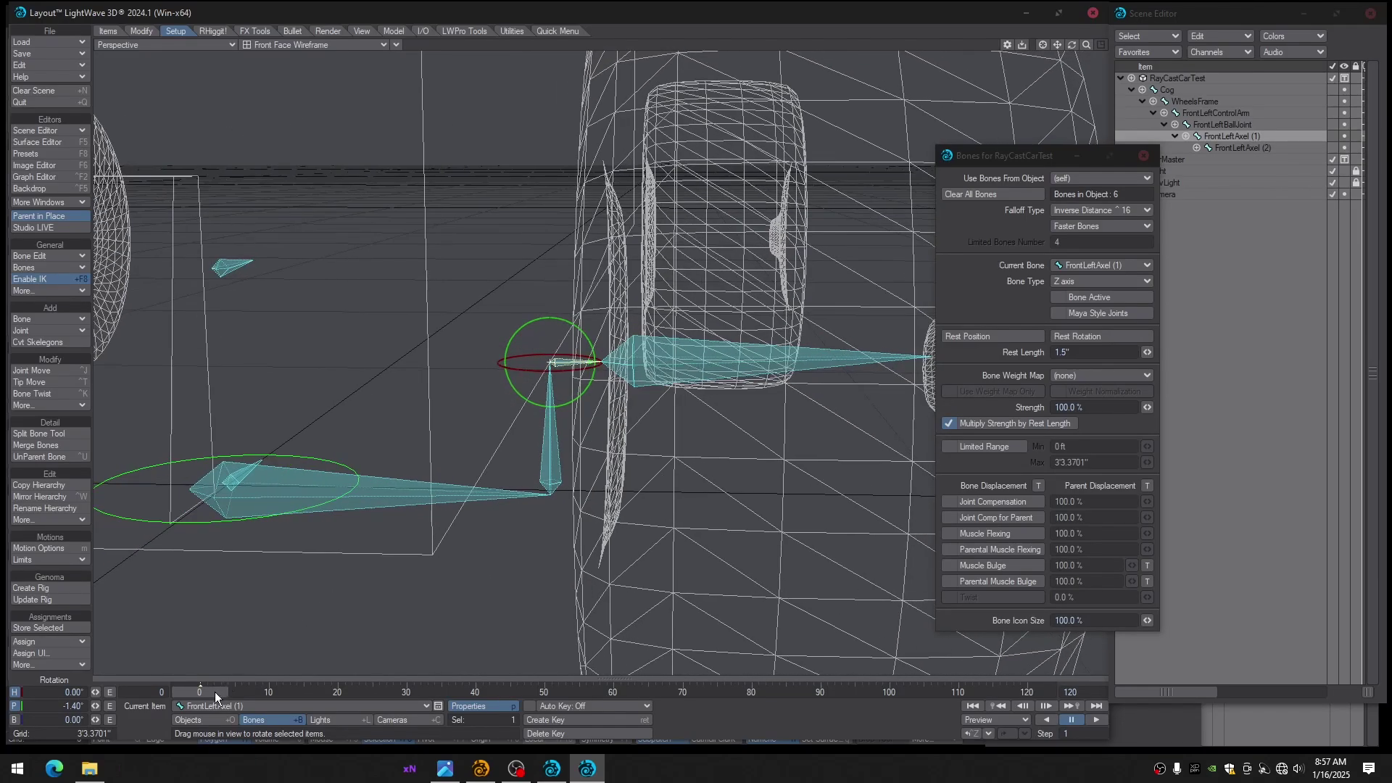
{"action": "left_click_drag", "start_coordinate": [215, 692], "coordinate": [207, 692]}
Test the inner FrontLeftAxel bone's heading rotation from several angles and restore its keyed pose at frame 0
{"action": "left_click_drag", "start_coordinate": [578, 369], "coordinate": [532, 374], "text": "alt"}
{"action": "mouse_move", "coordinate": [532, 373]}
{"action": "left_mouse_down", "text": "ctrl+alt"}
{"action": "mouse_move", "coordinate": [497, 365]}
{"action": "mouse_move", "coordinate": [533, 370]}
{"action": "mouse_move", "coordinate": [521, 367]}
{"action": "left_mouse_up", "text": "ctrl+alt"}
{"action": "left_click_drag", "start_coordinate": [521, 367], "coordinate": [774, 353], "text": "alt"}
{"action": "left_click_drag", "start_coordinate": [832, 391], "coordinate": [796, 392], "text": "alt"}
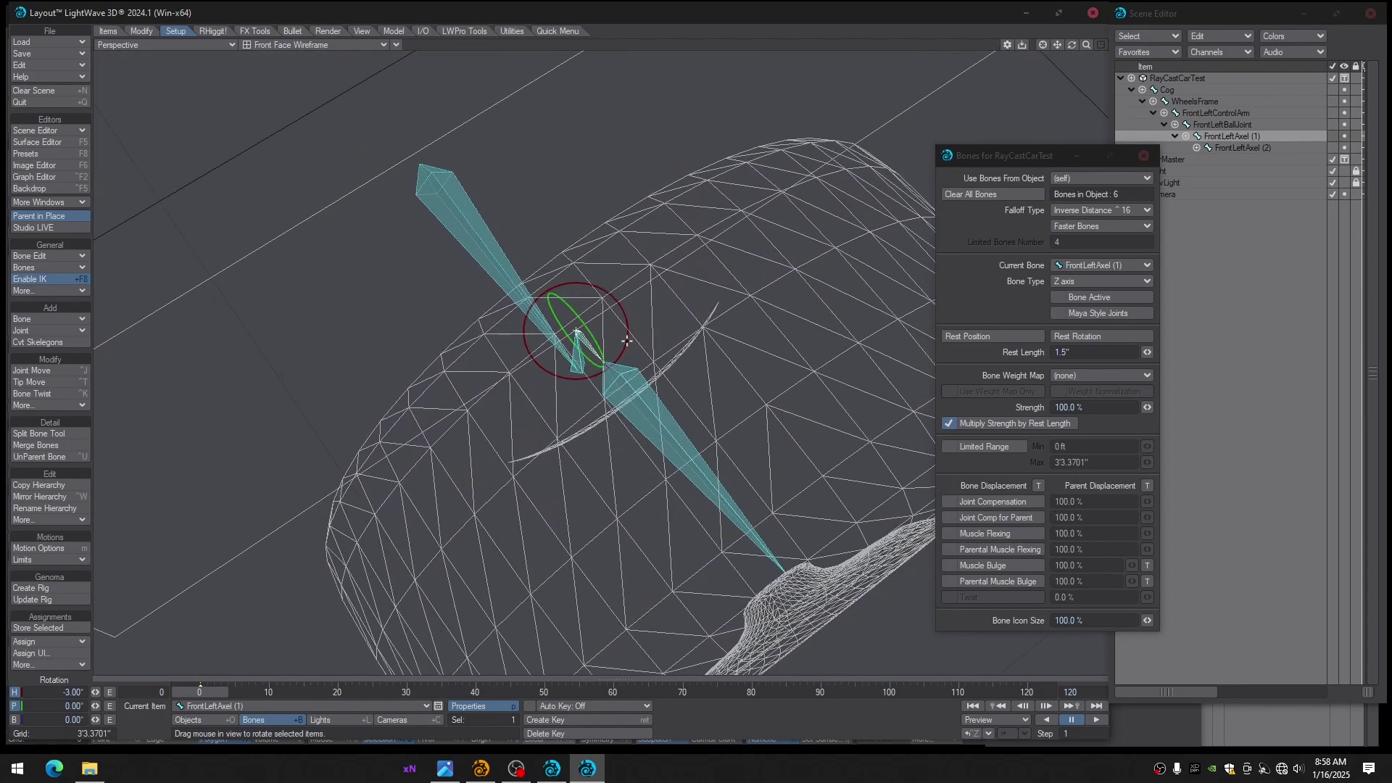
{"action": "mouse_move", "coordinate": [627, 340]}
{"action": "left_mouse_down"}
{"action": "mouse_move", "coordinate": [628, 325]}
{"action": "mouse_move", "coordinate": [626, 353]}
{"action": "mouse_move", "coordinate": [628, 338]}
{"action": "left_mouse_up"}
{"action": "left_click_drag", "start_coordinate": [628, 337], "coordinate": [599, 457], "text": "alt"}
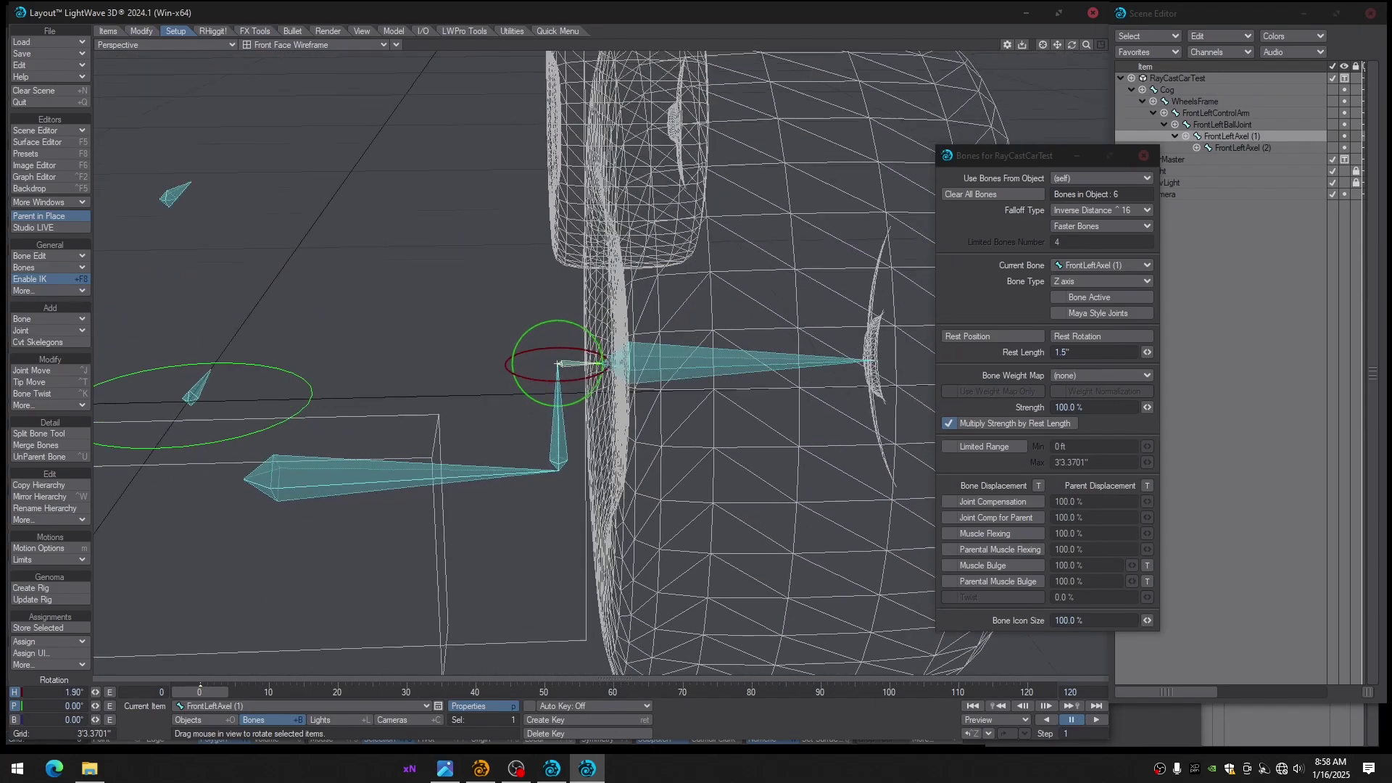
{"action": "left_click_drag", "start_coordinate": [561, 389], "coordinate": [596, 455], "text": "alt"}
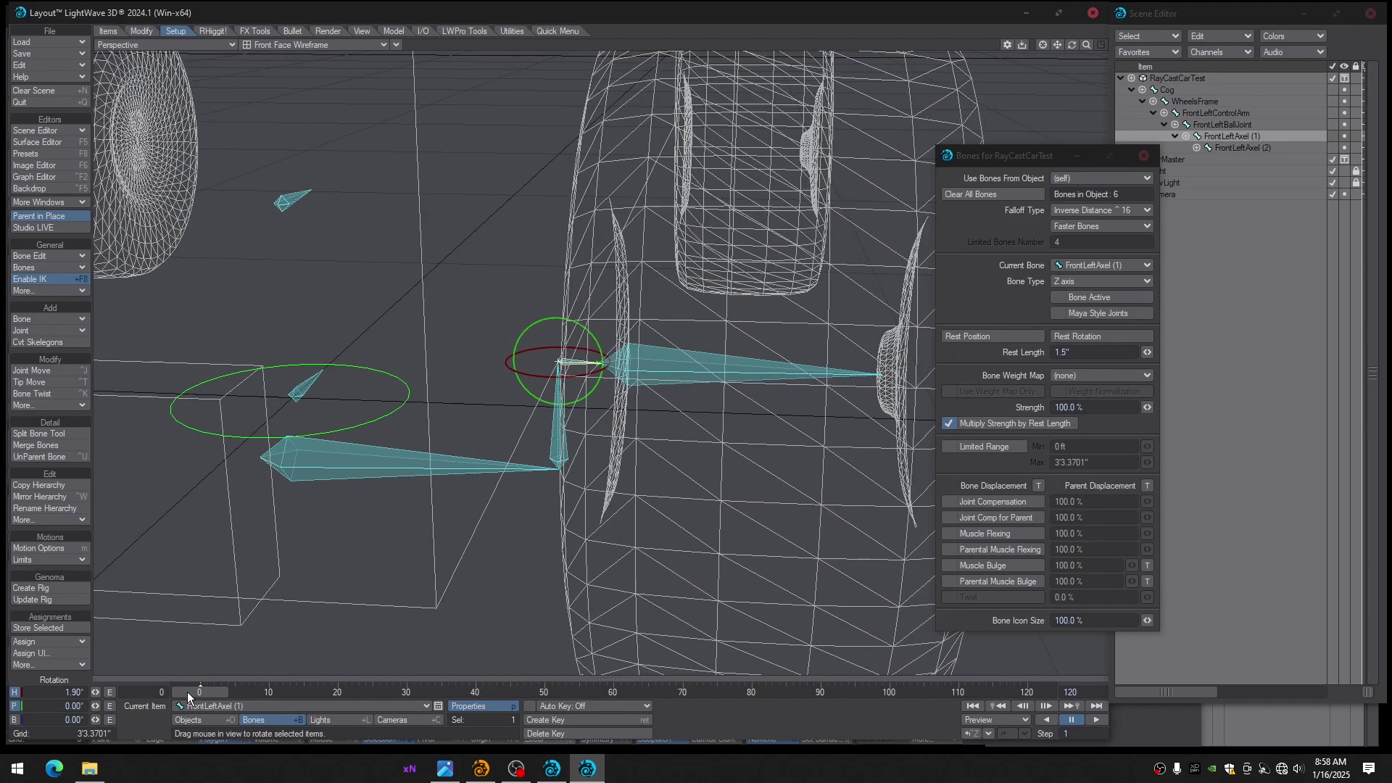
{"action": "mouse_move", "coordinate": [193, 698]}
{"action": "left_mouse_down"}
{"action": "mouse_move", "coordinate": [206, 698]}
{"action": "mouse_move", "coordinate": [193, 697]}
{"action": "left_mouse_up"}
{"action": "scroll", "coordinate": [561, 468], "scroll_direction": "up", "scroll_amount": 2}
{"action": "left_click_drag", "start_coordinate": [561, 468], "coordinate": [600, 395], "text": "alt"}
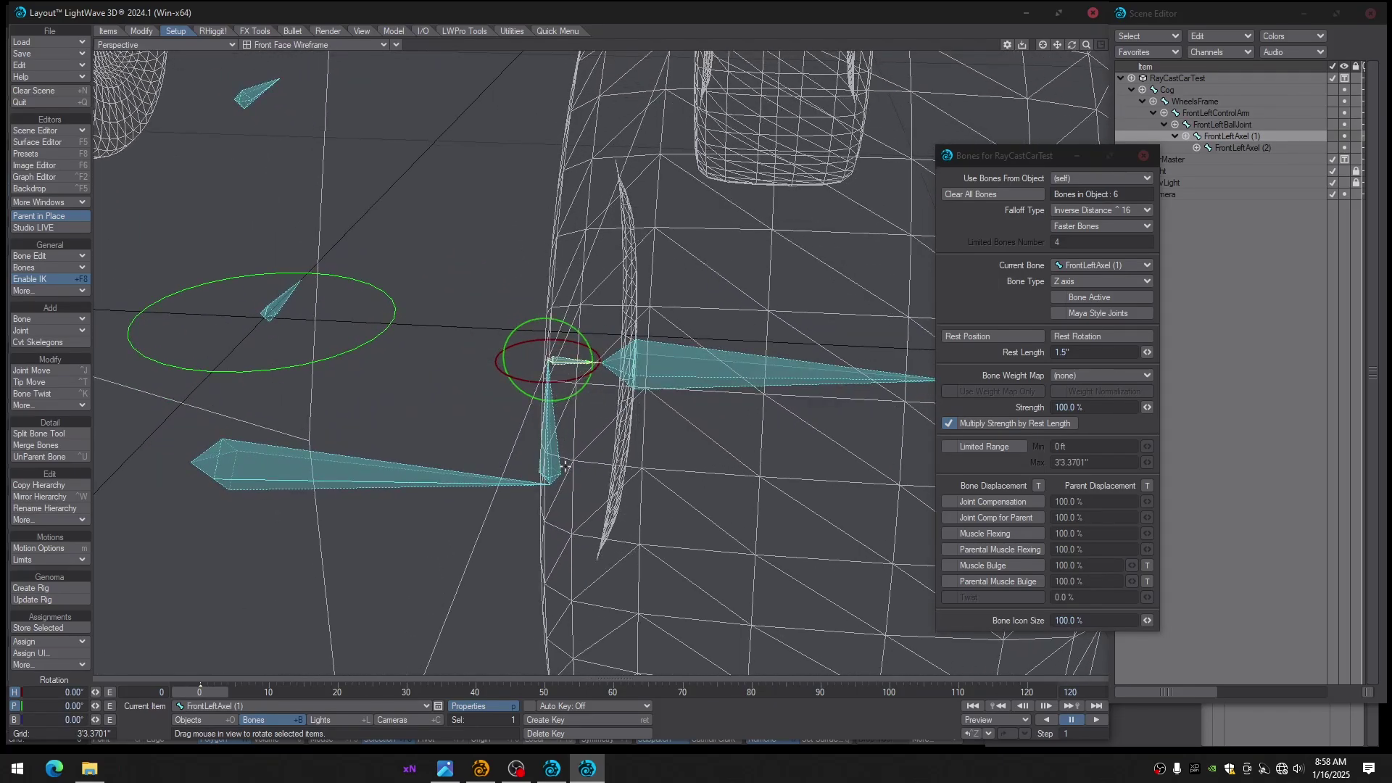
{"action": "left_click_drag", "start_coordinate": [566, 467], "coordinate": [524, 503], "text": "alt"}
{"action": "scroll", "coordinate": [559, 486], "scroll_direction": "down", "scroll_amount": 2}
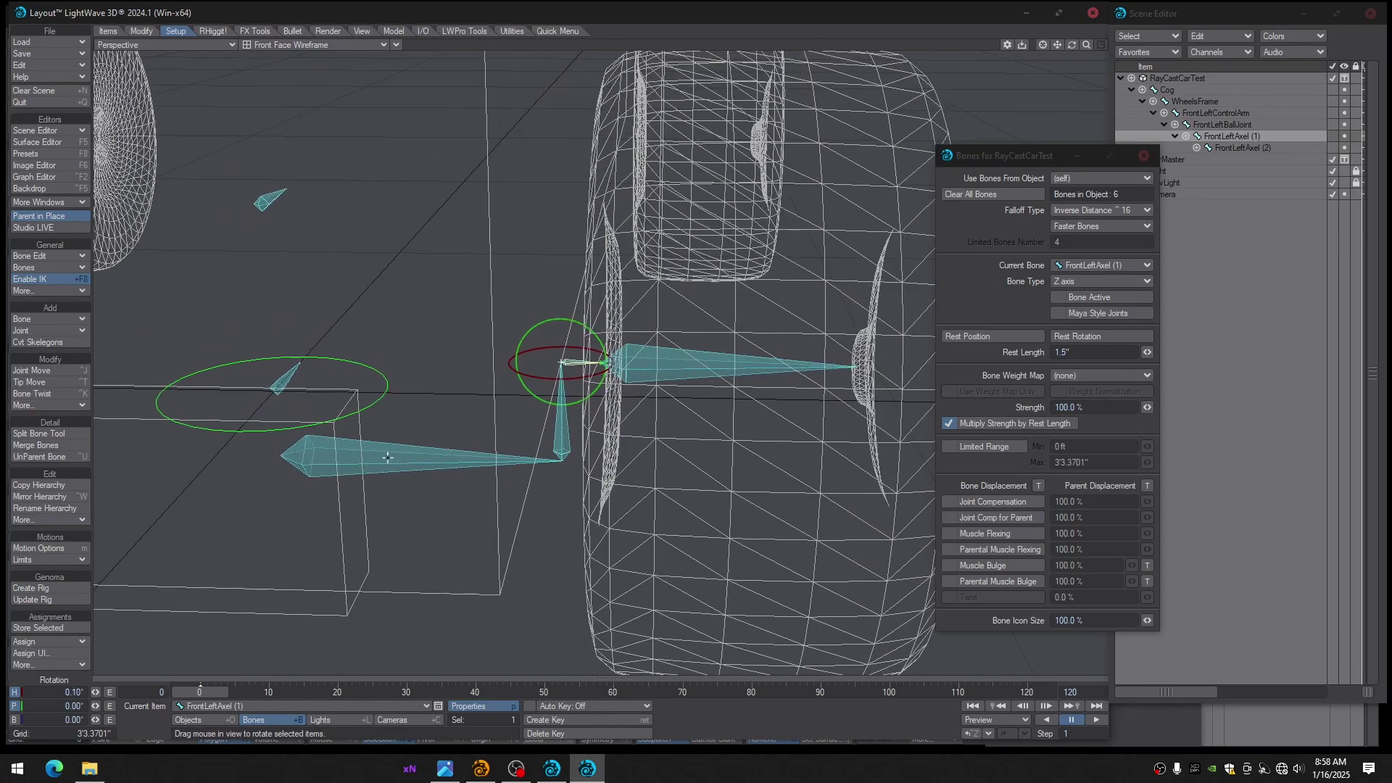
Disable heading and bank rotation on the FrontLeftControlArm bone, leaving only pitch
{"action": "left_click", "coordinate": [406, 461]}
{"action": "left_click_drag", "start_coordinate": [219, 689], "coordinate": [177, 689]}
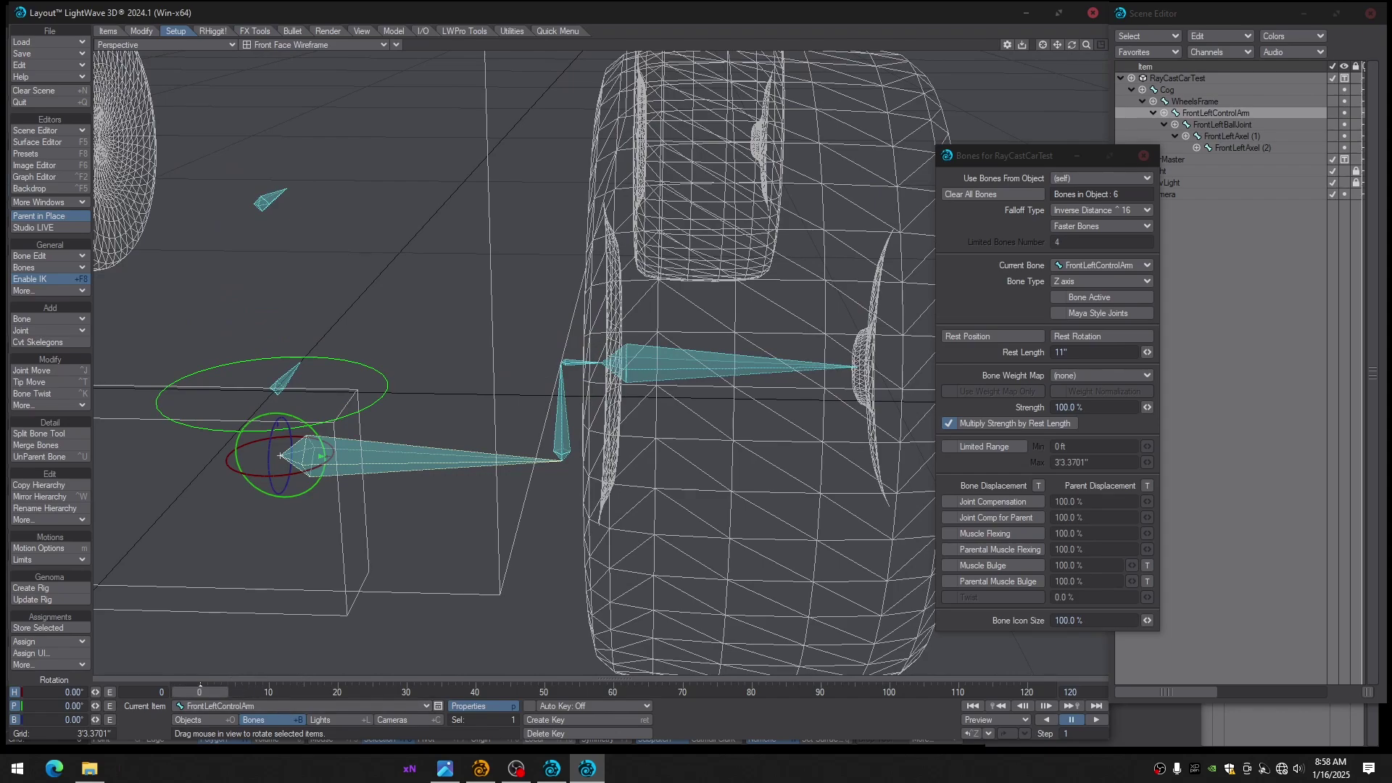
{"action": "scroll", "coordinate": [522, 406], "scroll_direction": "down", "scroll_amount": 2}
{"action": "left_click_drag", "start_coordinate": [454, 557], "coordinate": [439, 565], "text": "ctrl+alt"}
{"action": "left_click", "coordinate": [15, 694]}
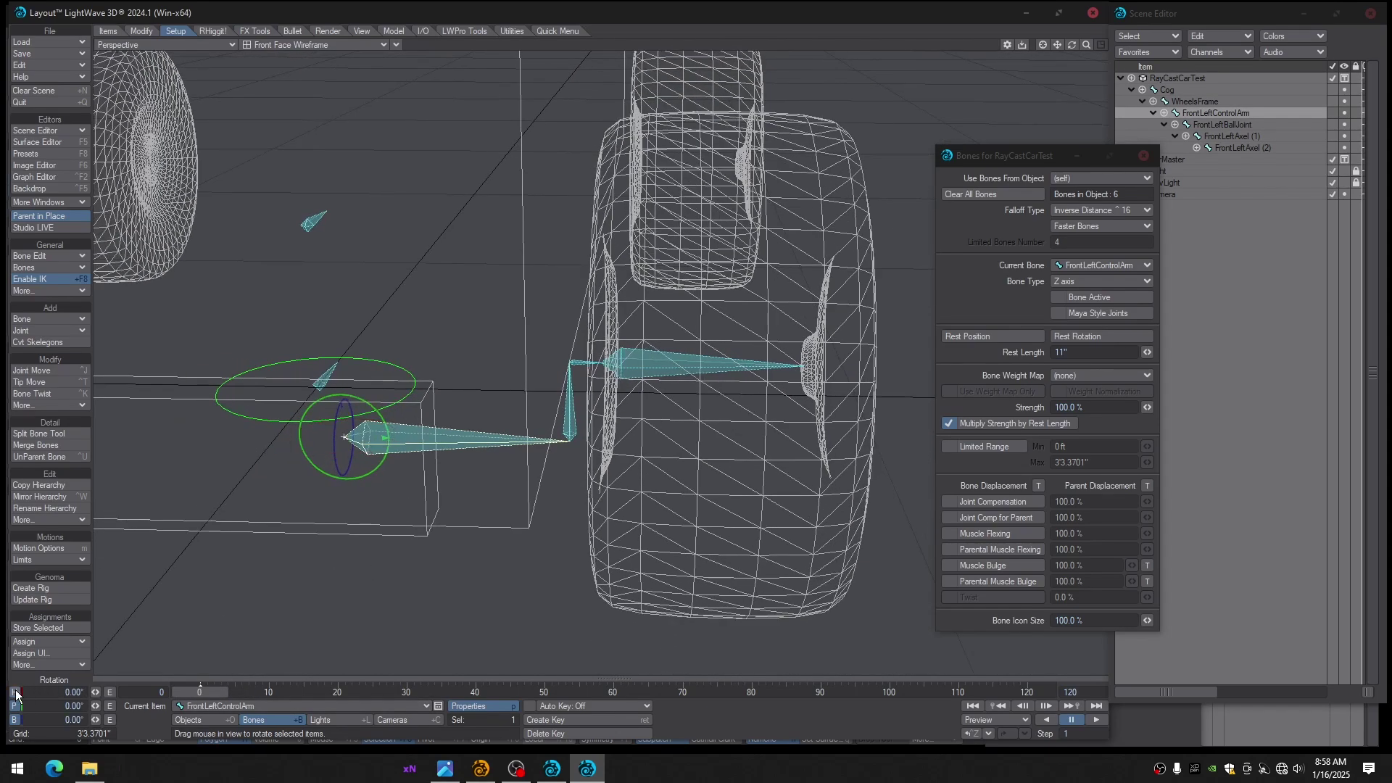
{"action": "left_click", "coordinate": [14, 721]}
Disable heading and bank rotation on the FrontLeftBallJoint bone, leaving only pitch
{"action": "key", "text": "Down"}
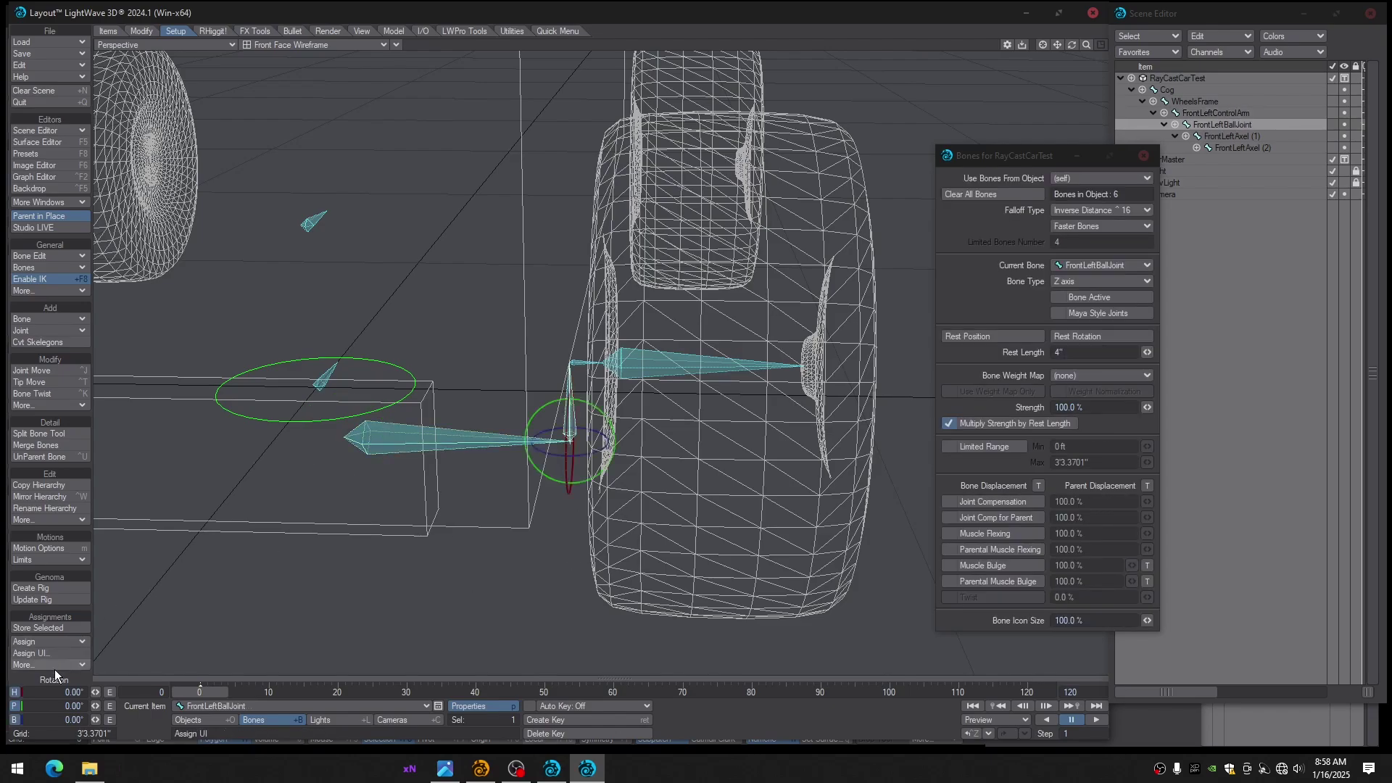
{"action": "left_click", "coordinate": [17, 694]}
{"action": "left_click", "coordinate": [15, 720]}
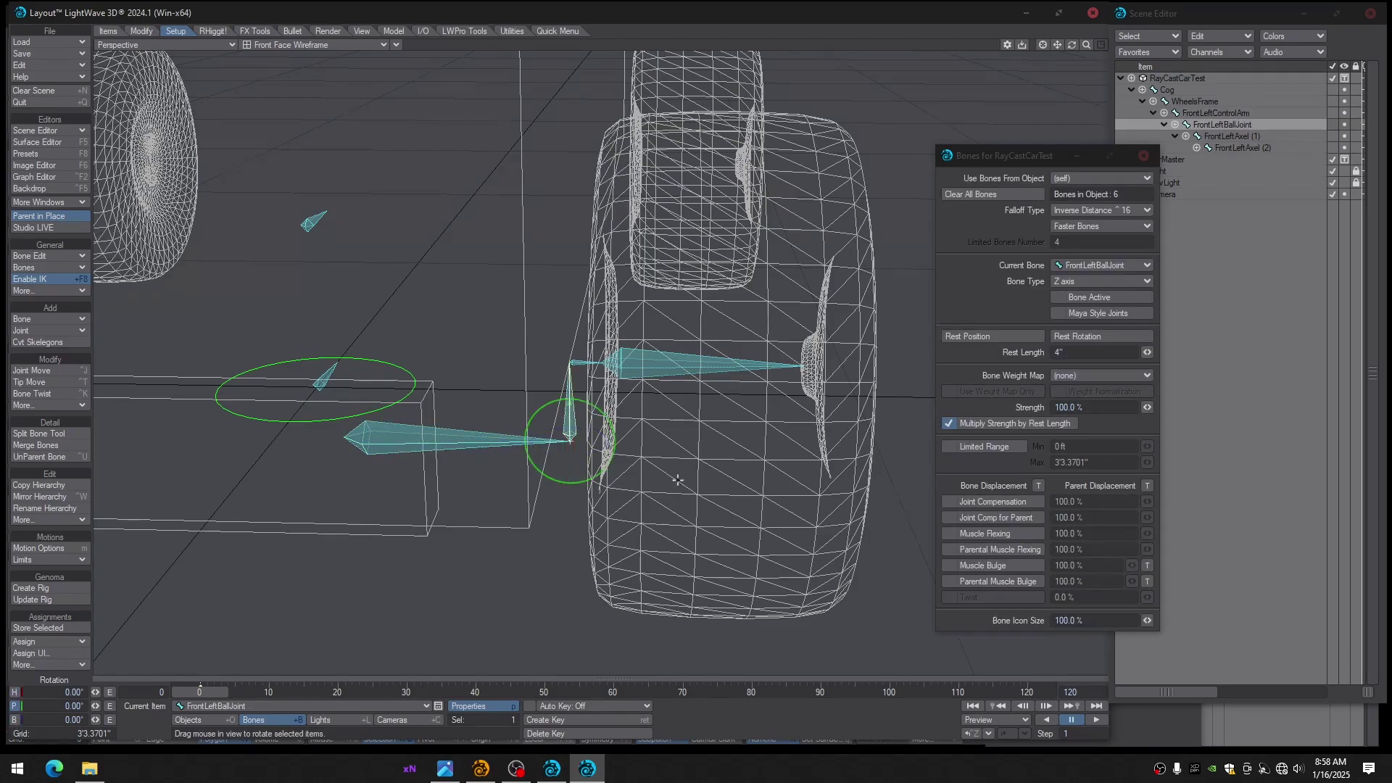
Go through the front-left control arm, ball joint and axle bones to examine which rotation axes each one still allows
{"action": "mouse_move", "coordinate": [678, 480]}
{"action": "left_mouse_down", "text": "alt"}
{"action": "mouse_move", "coordinate": [624, 501]}
{"action": "mouse_move", "coordinate": [678, 479]}
{"action": "left_mouse_up", "text": "alt"}
{"action": "key", "text": "Down"}
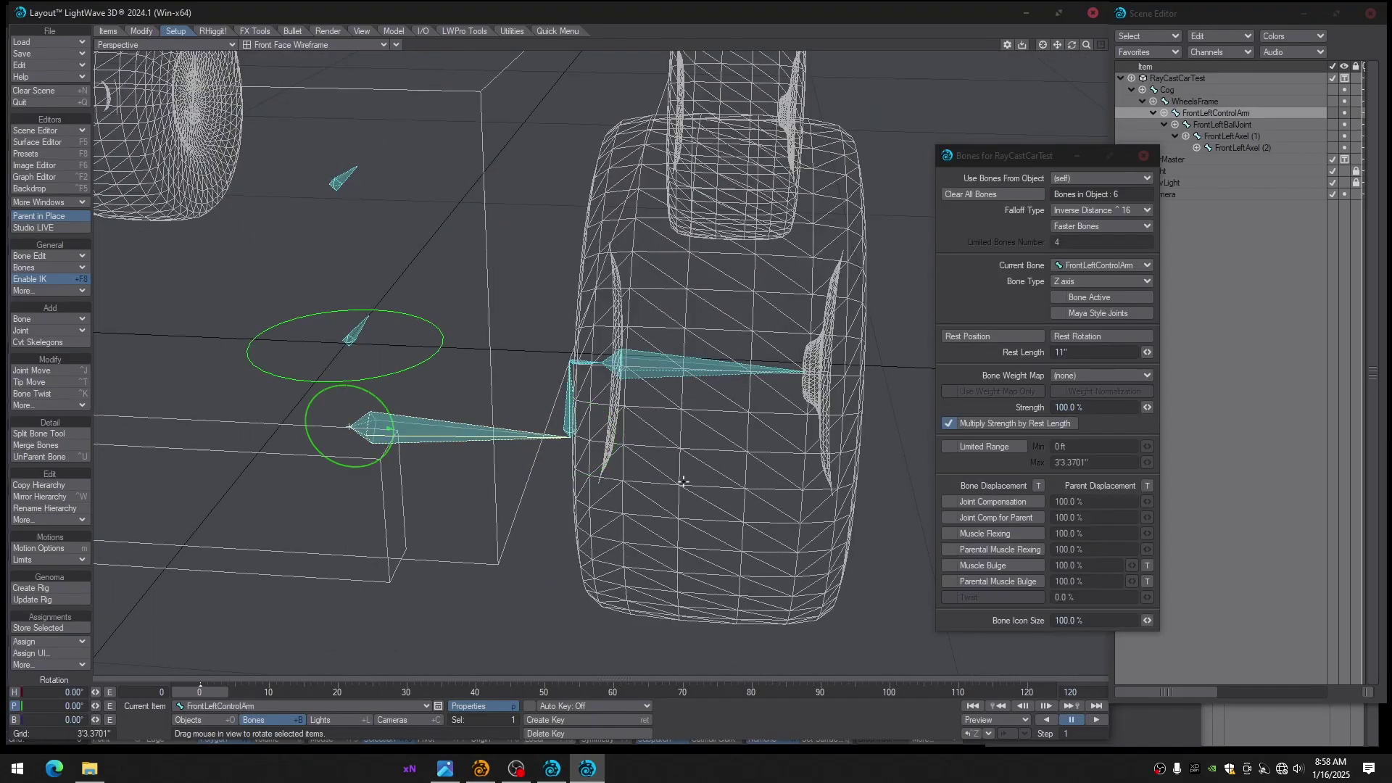
{"action": "key", "text": "Down"}
{"action": "key", "text": "Up"}
{"action": "key", "text": "Up"}
{"action": "key", "text": "Up"}
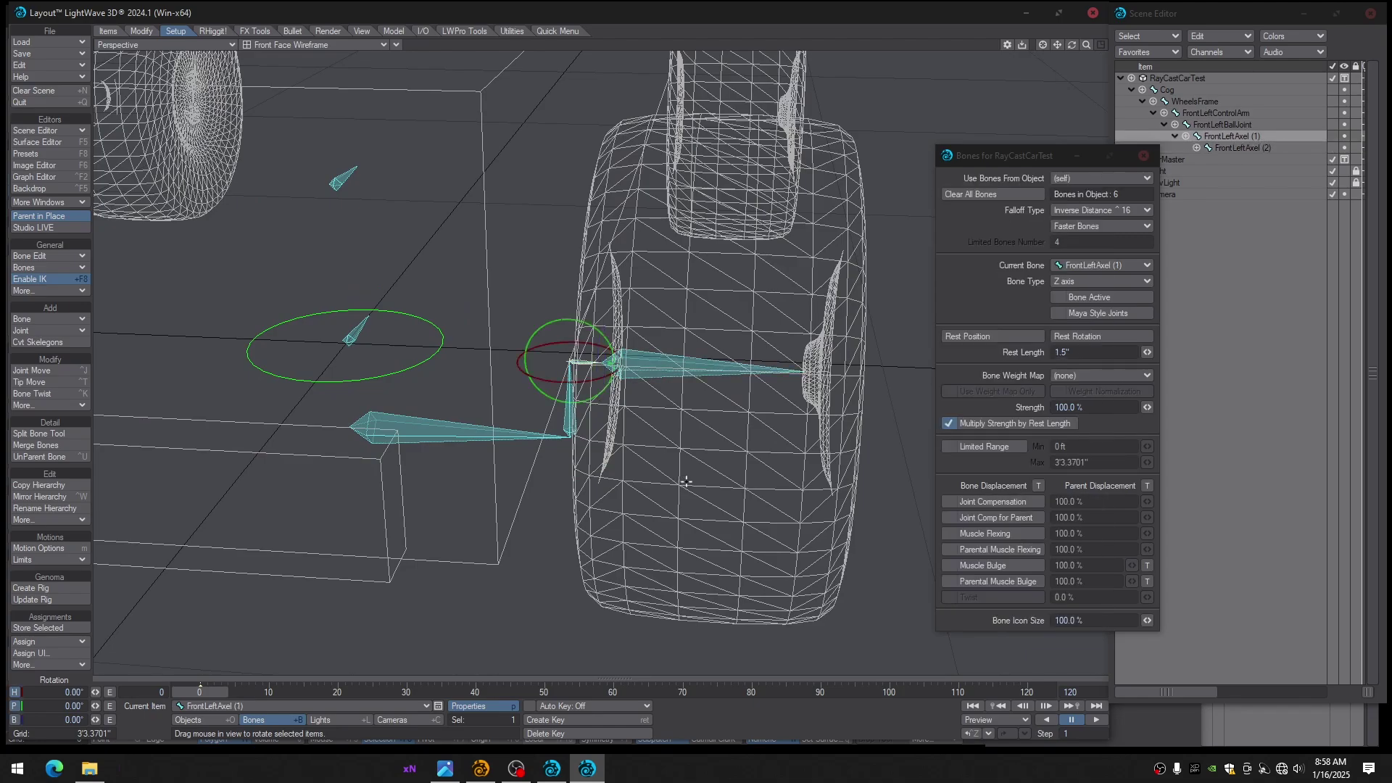
{"action": "left_click_drag", "start_coordinate": [600, 482], "coordinate": [807, 492], "text": "alt"}
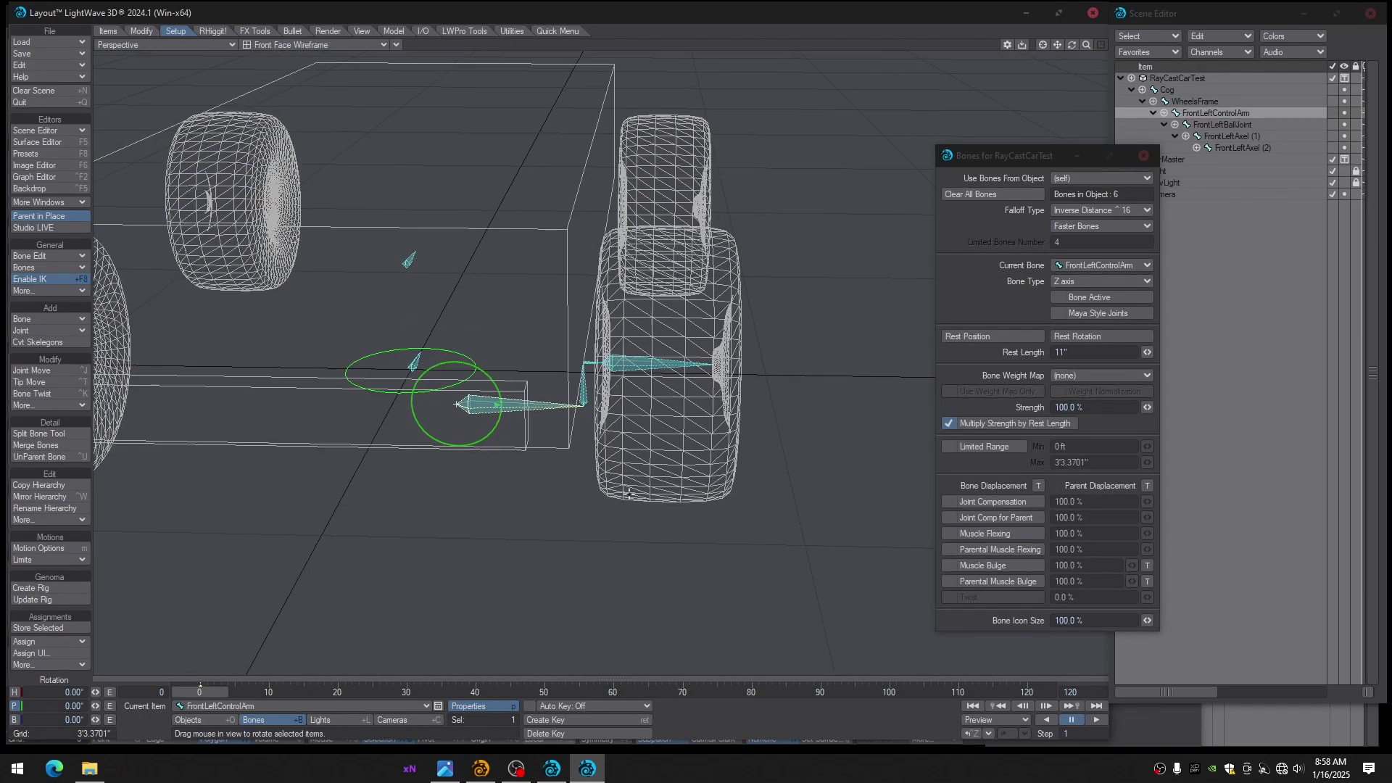
{"action": "left_click_drag", "start_coordinate": [693, 352], "coordinate": [645, 357], "text": "alt"}
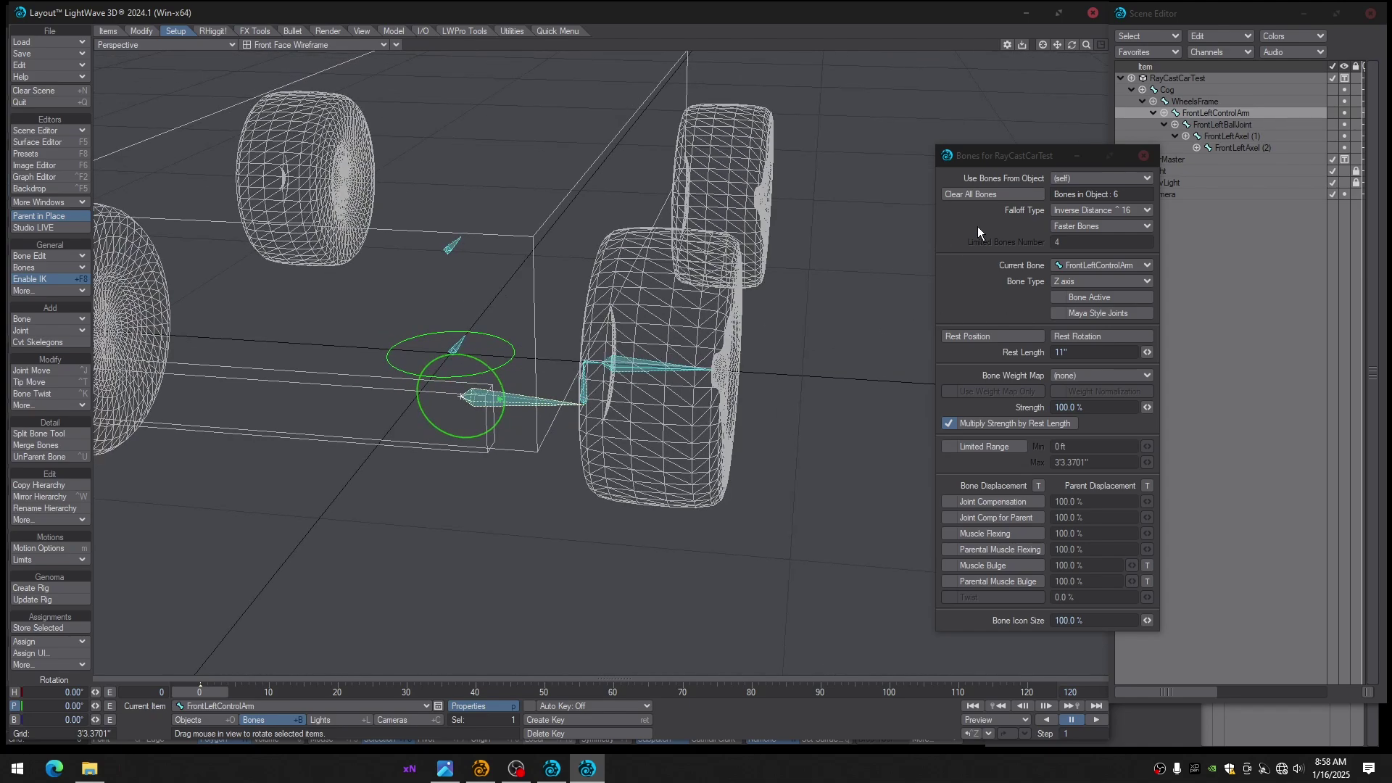
Copy the FrontLeftControlArm bone hierarchy, replacing the string "Front" with "Back" in the bone names
{"action": "left_click", "coordinate": [1145, 156]}
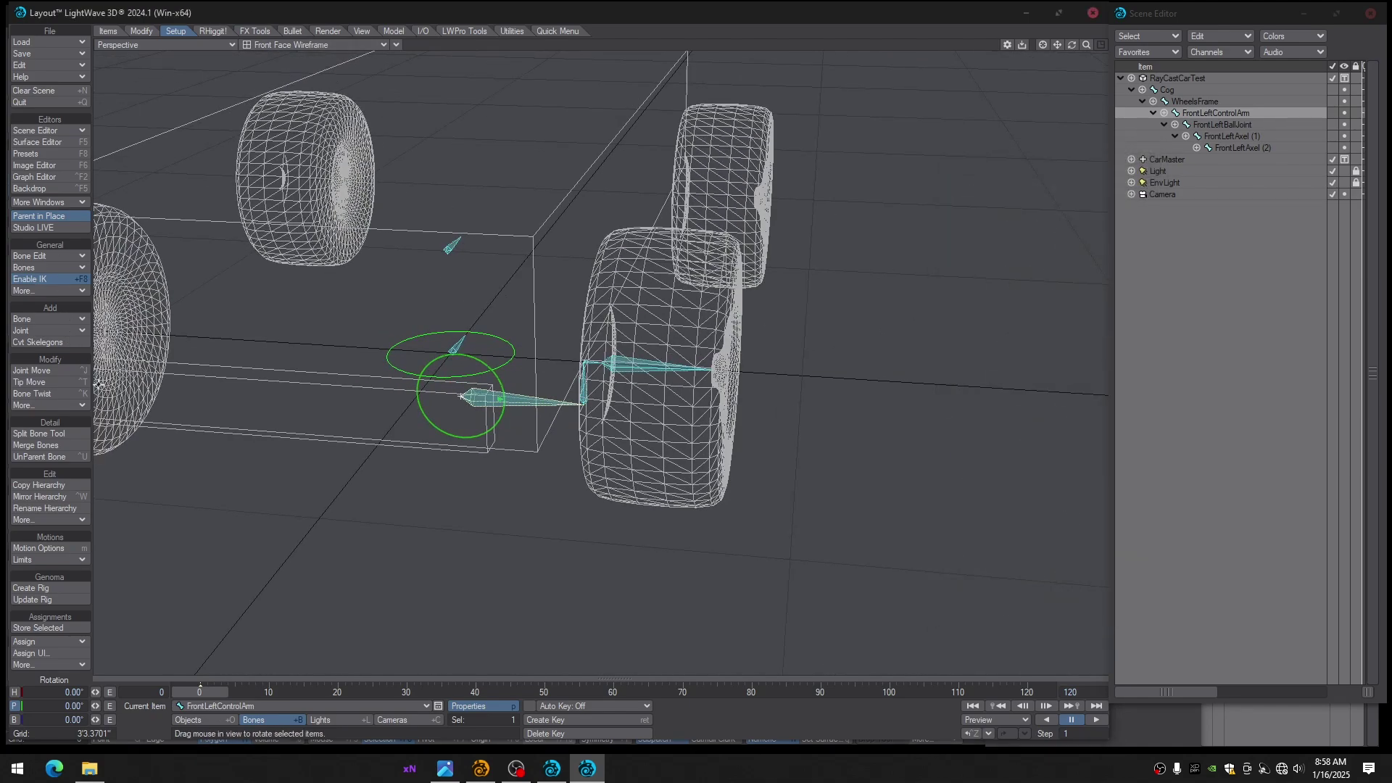
{"action": "left_click", "coordinate": [37, 485]}
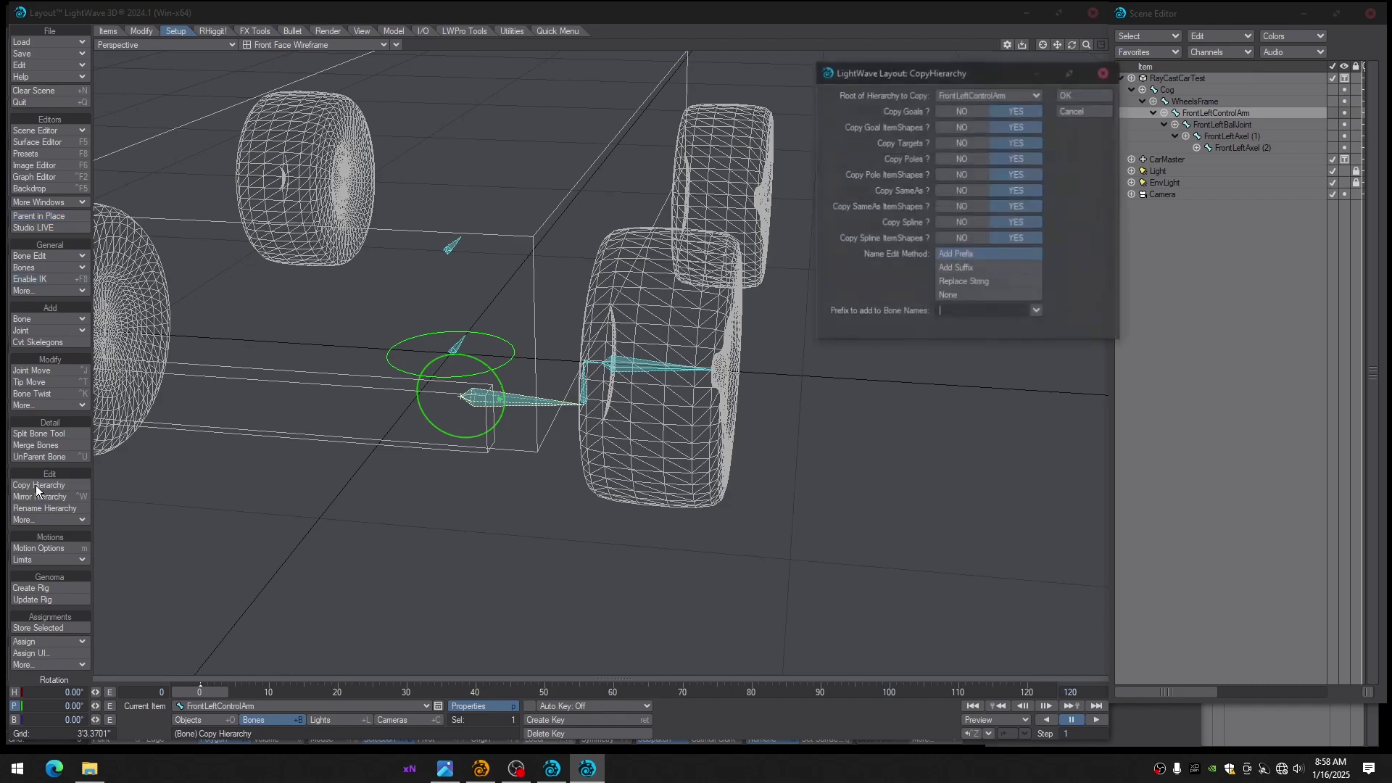
{"action": "left_click", "coordinate": [963, 282]}
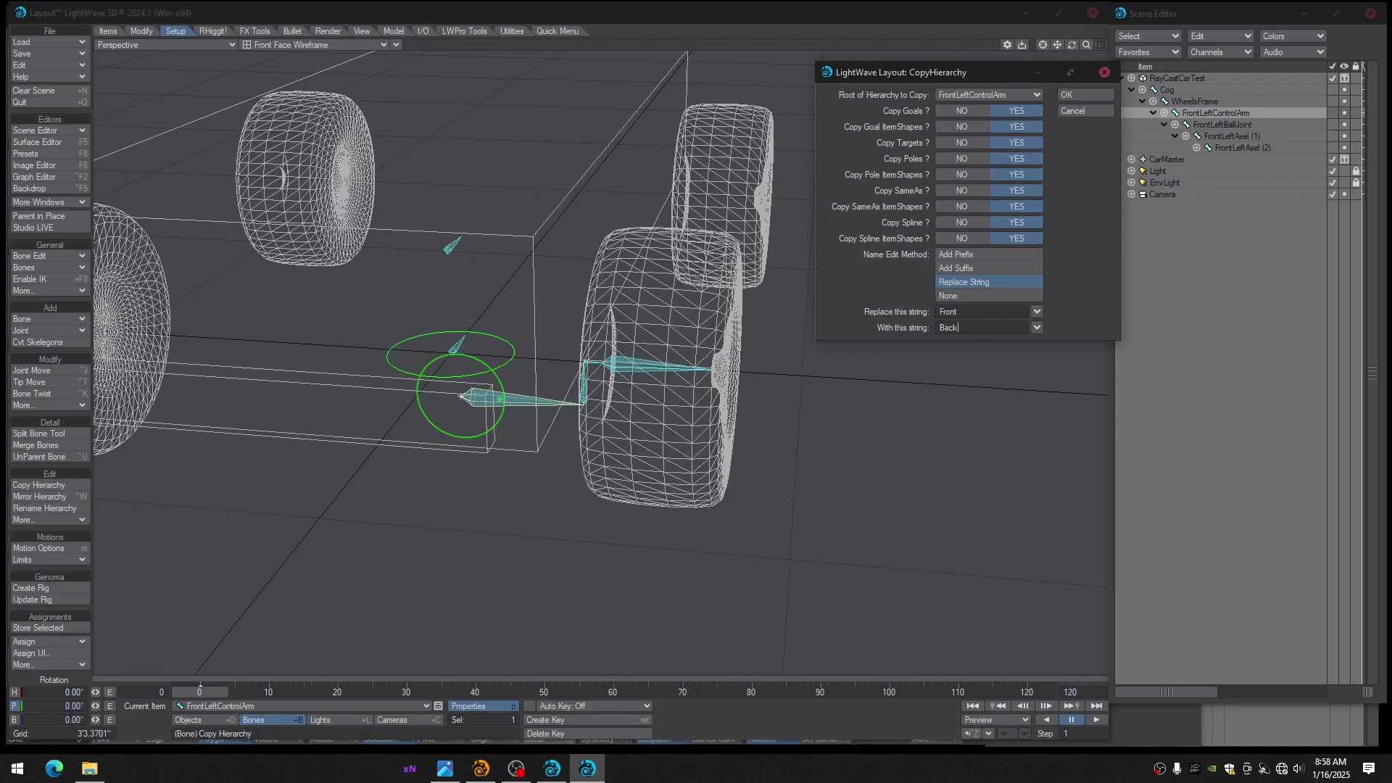
{"action": "key", "text": "Return"}
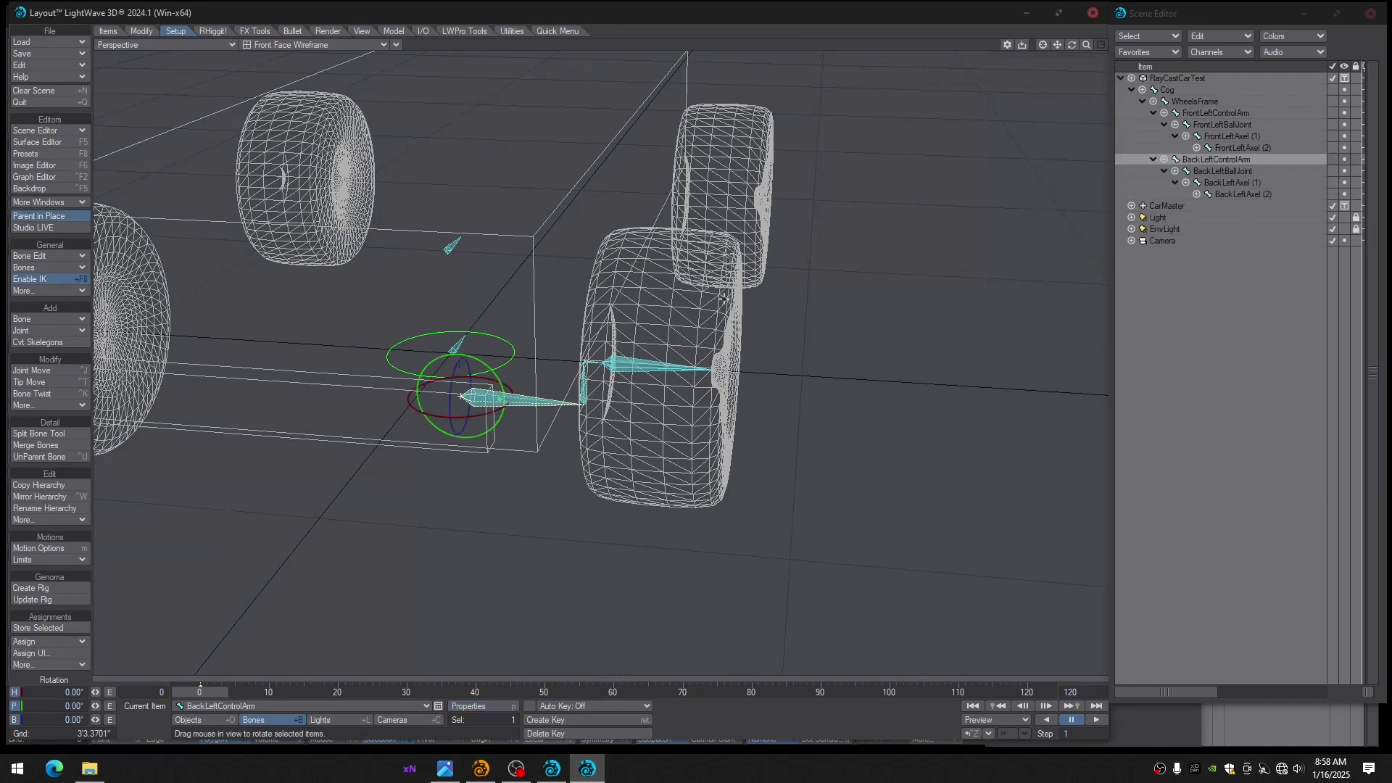
Set the BackLeftControlArm bone's Z position to 2'6" and key it
{"action": "key", "text": "t"}
{"action": "left_click_drag", "start_coordinate": [747, 338], "coordinate": [713, 347], "text": "alt"}
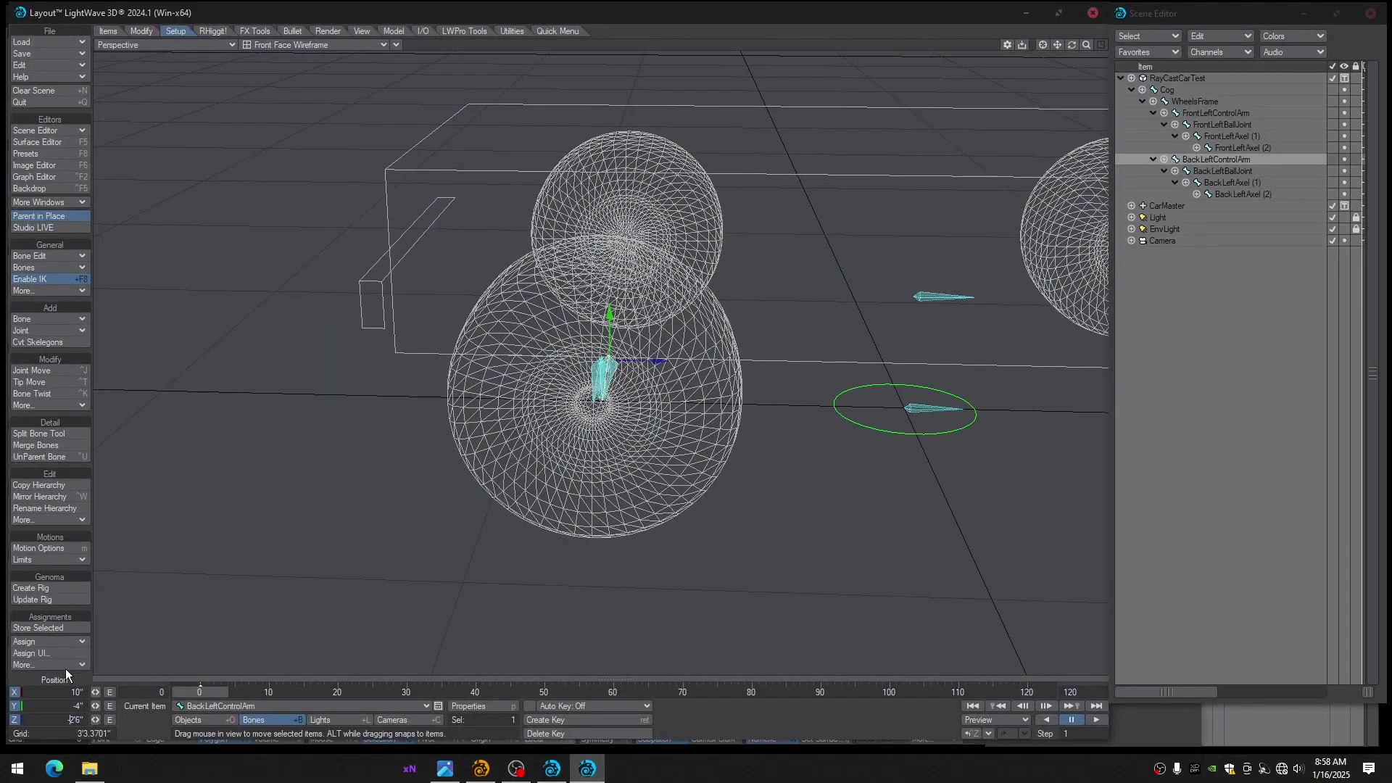
{"action": "key", "text": "BackSpace"}
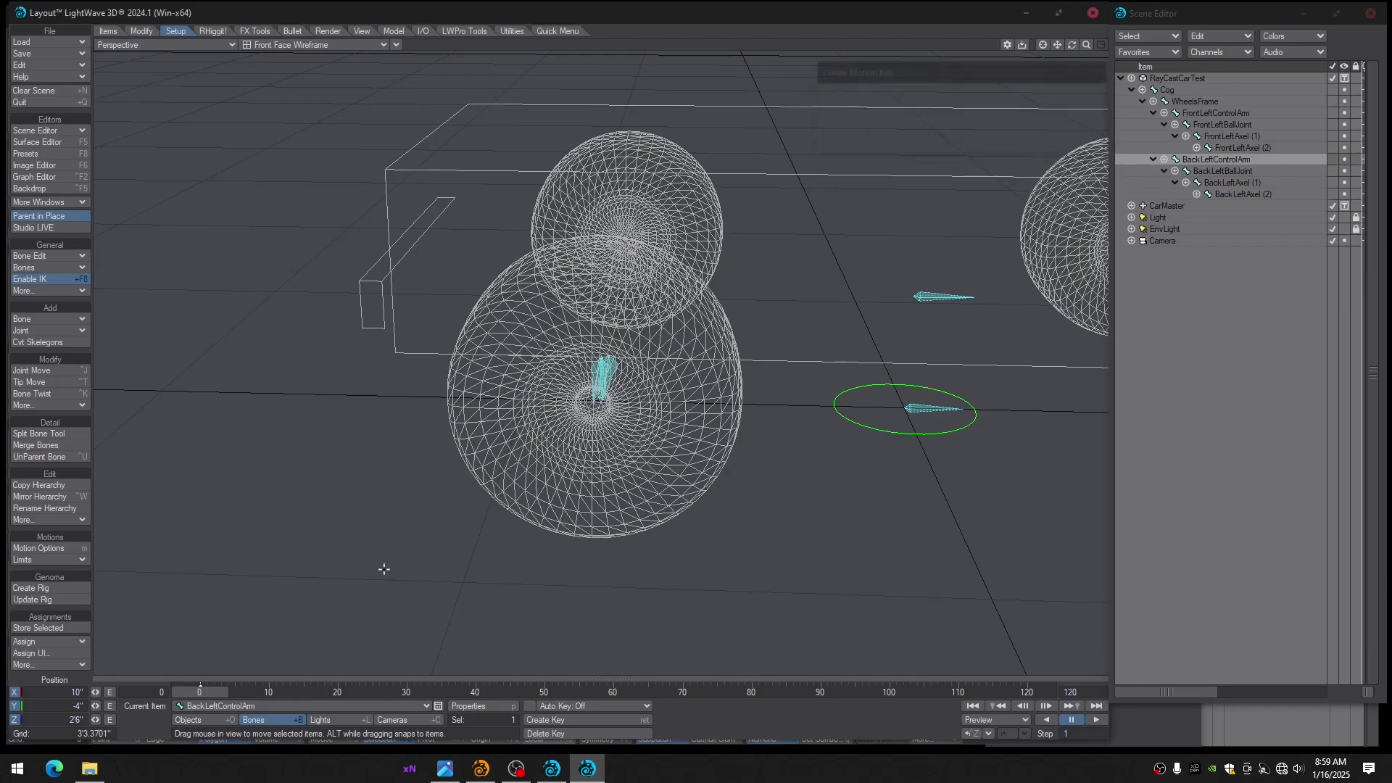
Examine how the copied back-left bones line up with the rear wheel in the side and perspective views
{"action": "key", "text": "shift+a"}
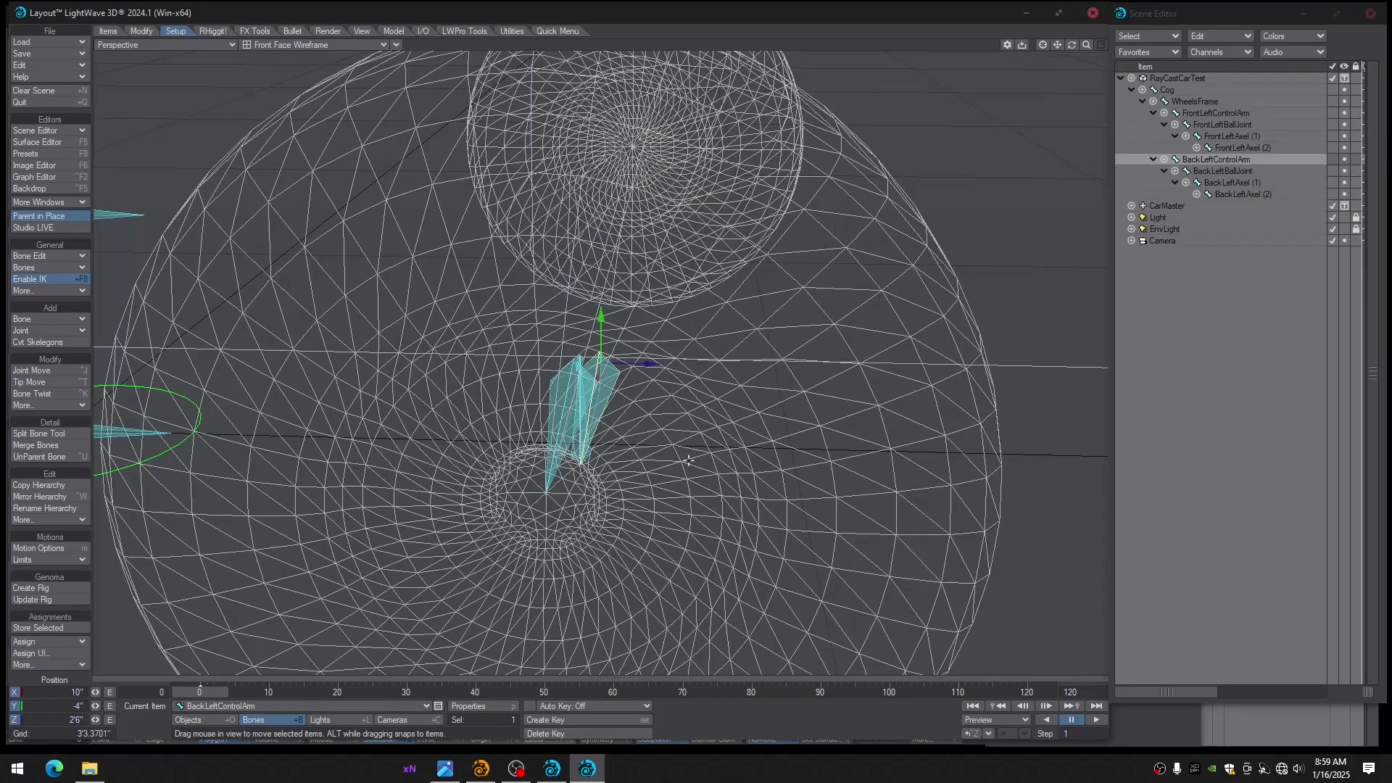
{"action": "scroll", "coordinate": [689, 461], "scroll_direction": "down", "scroll_amount": 5}
{"action": "left_click_drag", "start_coordinate": [688, 461], "coordinate": [826, 424], "text": "alt"}
{"action": "key", "text": "3"}
{"action": "left_click_drag", "start_coordinate": [689, 217], "coordinate": [566, 337], "text": "alt"}
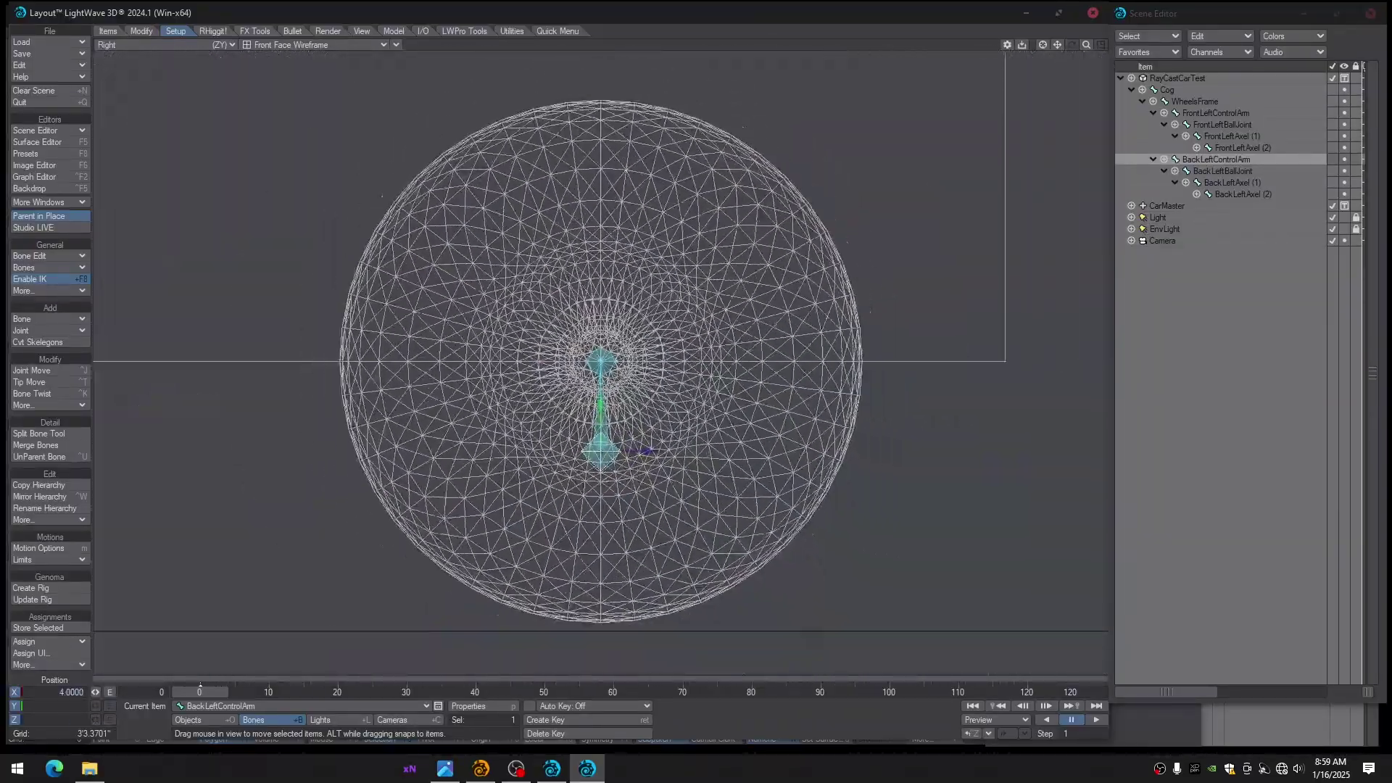
{"action": "left_click_drag", "start_coordinate": [679, 330], "coordinate": [664, 330], "text": "ctrl+alt"}
{"action": "left_click_drag", "start_coordinate": [664, 330], "coordinate": [664, 362], "text": "alt"}
{"action": "key", "text": "4"}
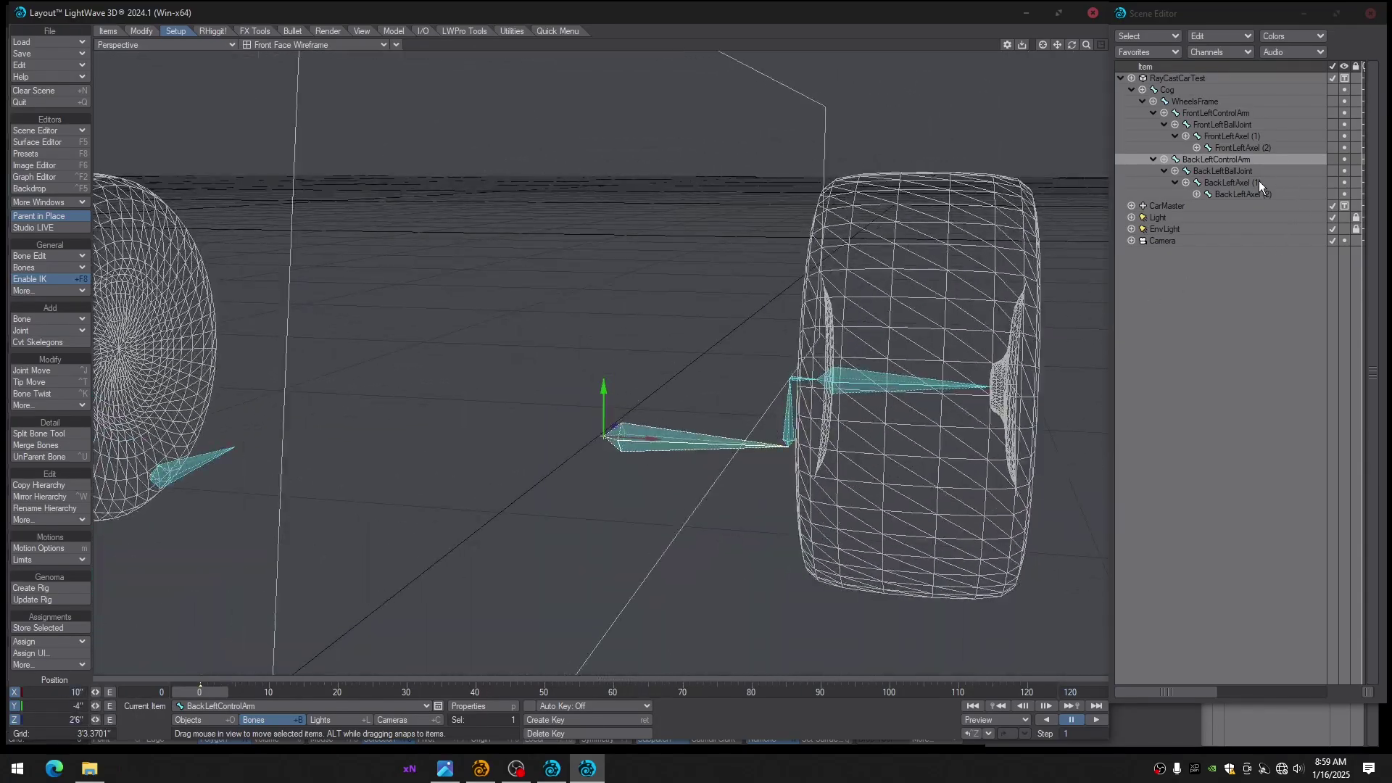
{"action": "left_click_drag", "start_coordinate": [750, 414], "coordinate": [707, 435], "text": "ctrl+alt"}
Mirror the FrontLeftControlArm hierarchy across the X axis, replacing the string "Left" with "Right" in the bone names
{"action": "left_click", "coordinate": [564, 479]}
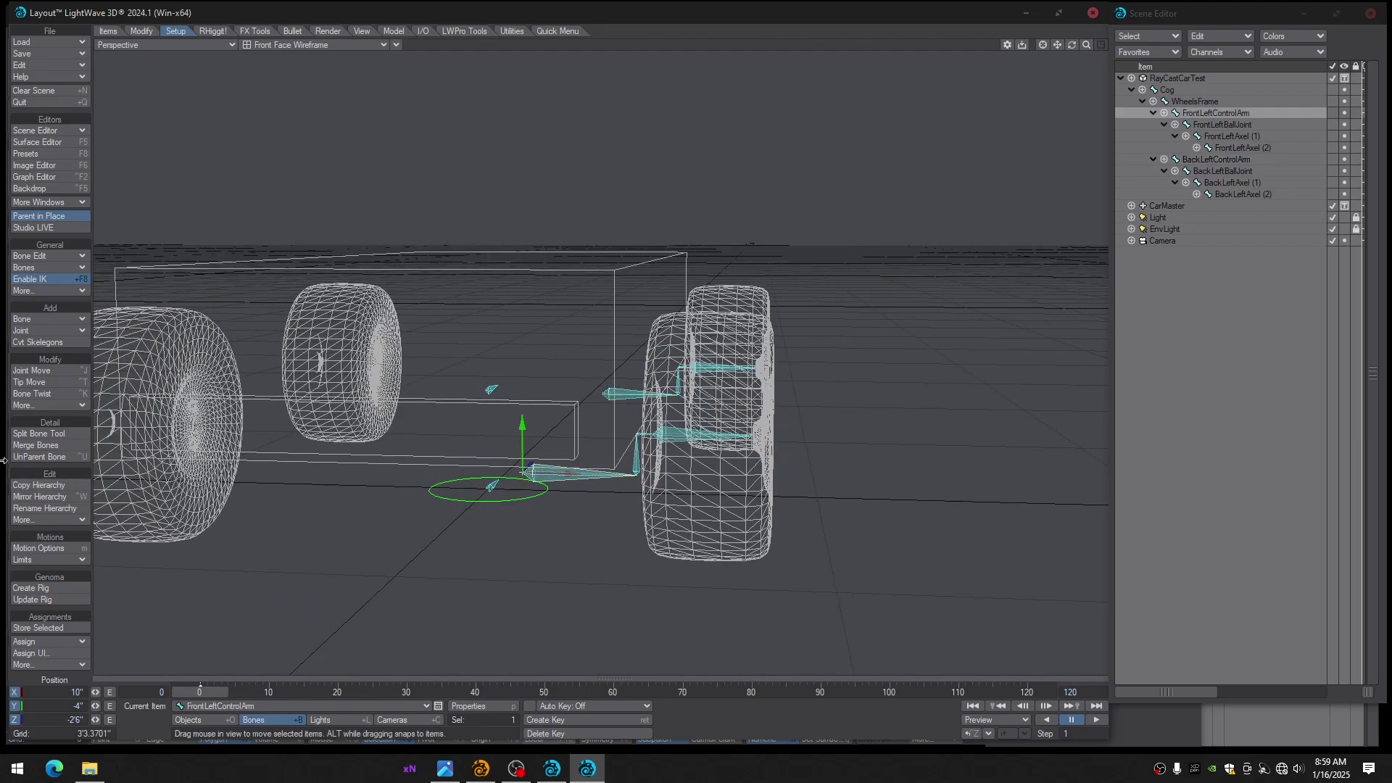
{"action": "left_click", "coordinate": [46, 496]}
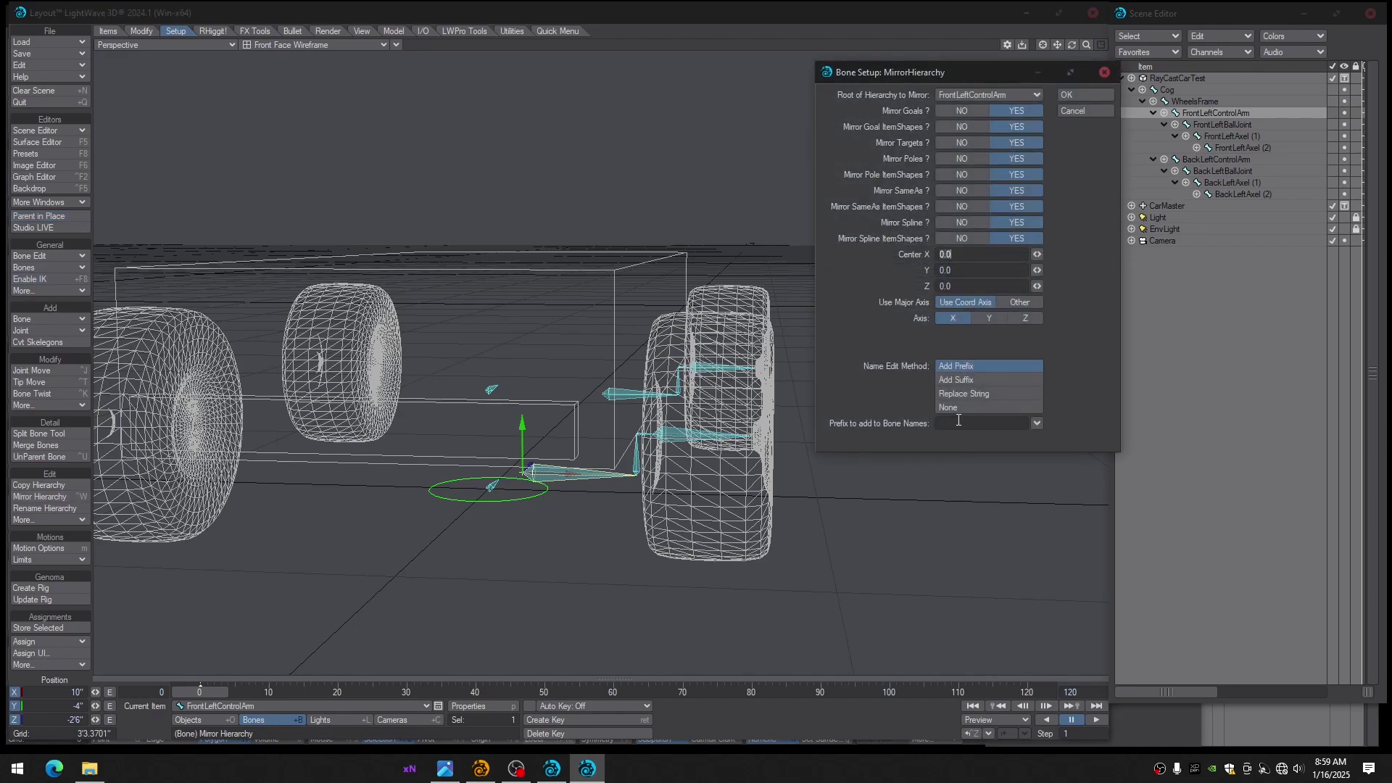
{"action": "left_click", "coordinate": [966, 394]}
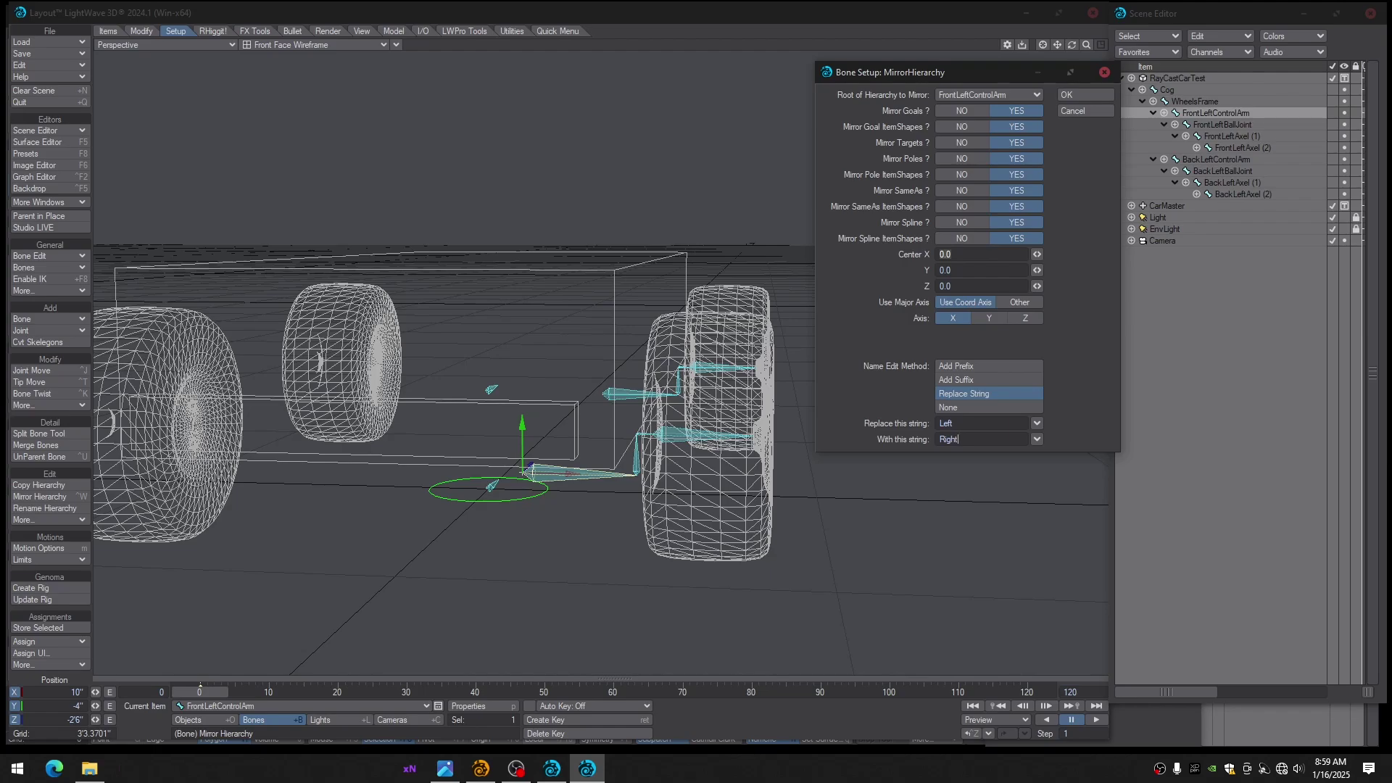
{"action": "key", "text": "Return"}
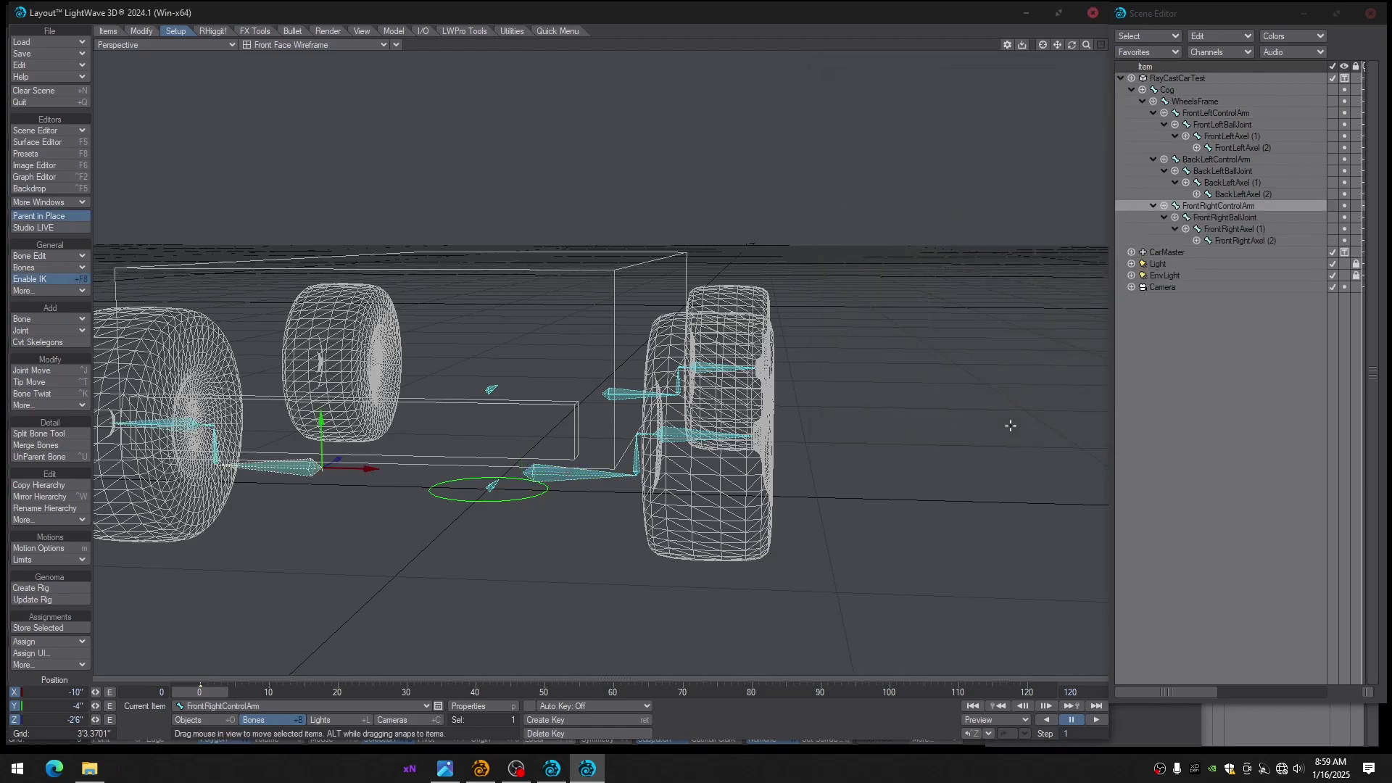
Examine the mirrored front-right bones against their wheel from the side and in perspective, and check the control arm's rotation axes
{"action": "left_click_drag", "start_coordinate": [984, 423], "coordinate": [1088, 423], "text": "alt"}
{"action": "left_click_drag", "start_coordinate": [798, 482], "coordinate": [584, 493], "text": "alt"}
{"action": "key", "text": "3"}
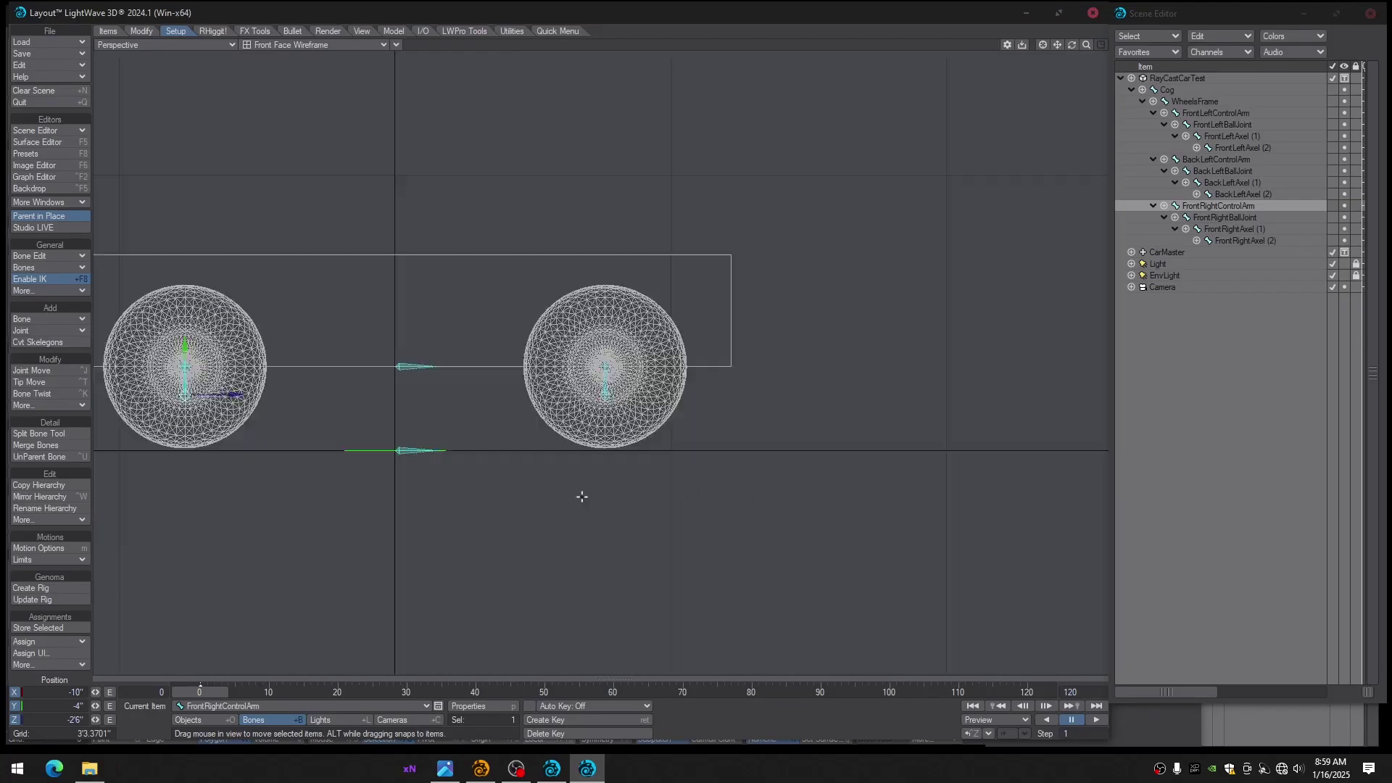
{"action": "key", "text": "shift+a"}
{"action": "left_click_drag", "start_coordinate": [551, 400], "coordinate": [656, 400], "text": "ctrl+alt"}
{"action": "left_click_drag", "start_coordinate": [656, 290], "coordinate": [829, 652], "text": "alt"}
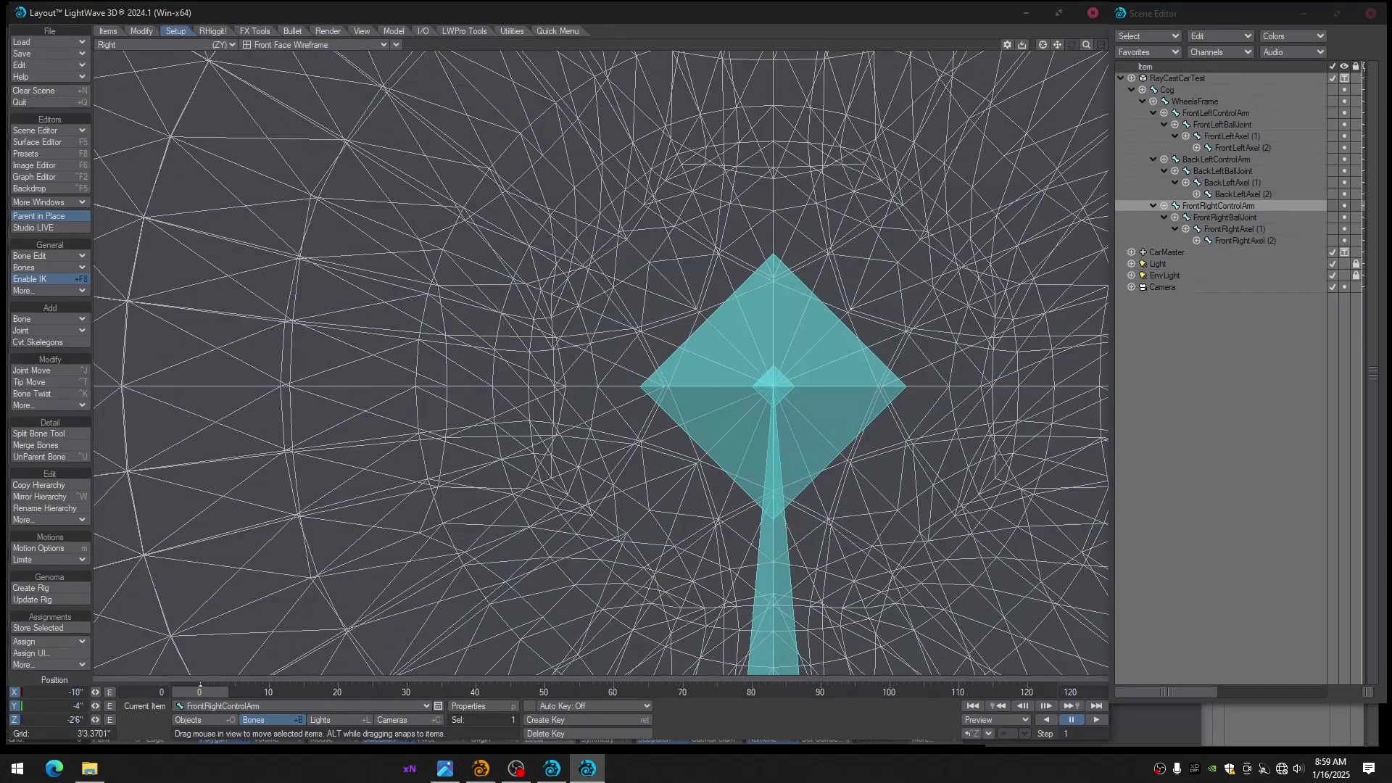
{"action": "left_click_drag", "start_coordinate": [811, 319], "coordinate": [770, 337], "text": "ctrl+alt"}
{"action": "key", "text": "4"}
{"action": "key", "text": "shift+a"}
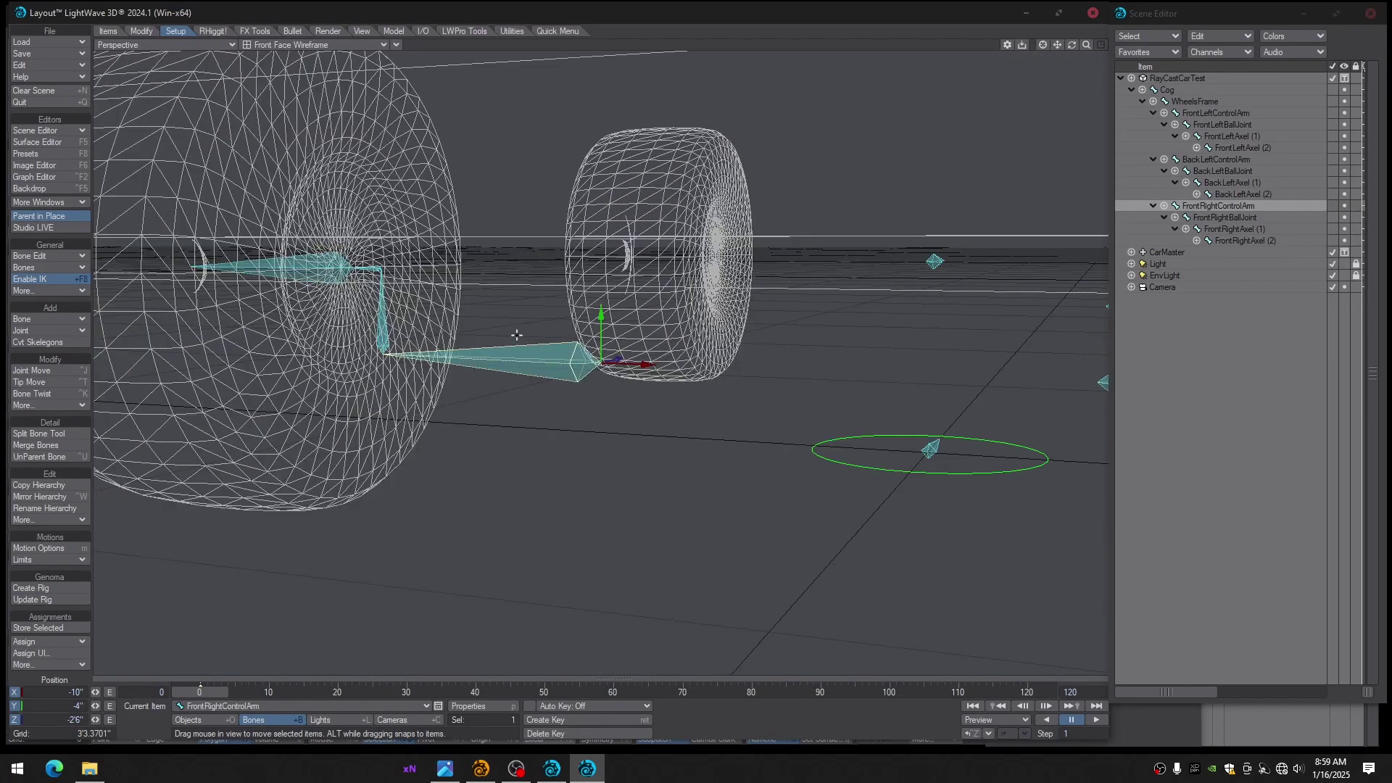
{"action": "left_click_drag", "start_coordinate": [516, 336], "coordinate": [534, 338], "text": "alt"}
{"action": "key", "text": "y"}
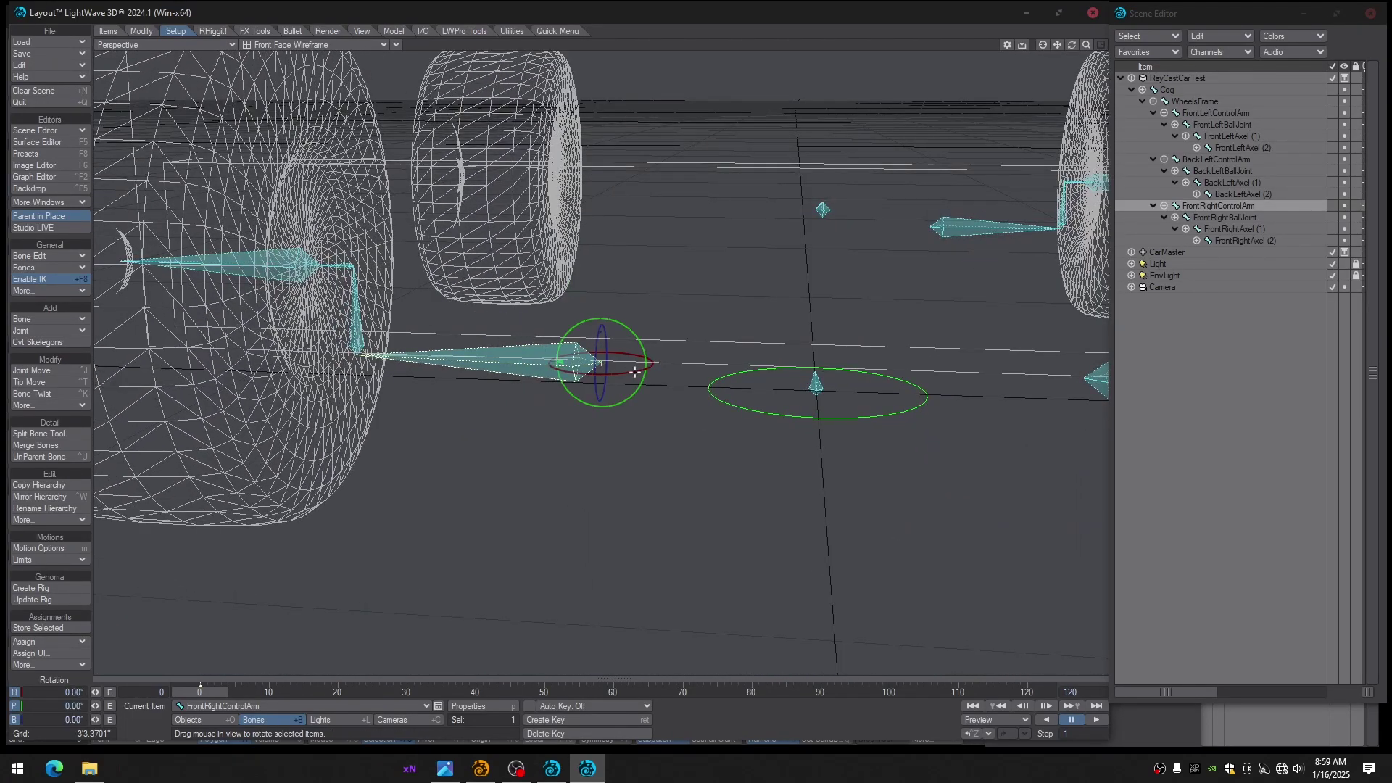
{"action": "mouse_move", "coordinate": [636, 371]}
{"action": "left_mouse_down", "text": "alt"}
{"action": "mouse_move", "coordinate": [663, 387]}
{"action": "mouse_move", "coordinate": [643, 377]}
{"action": "left_mouse_up", "text": "alt"}
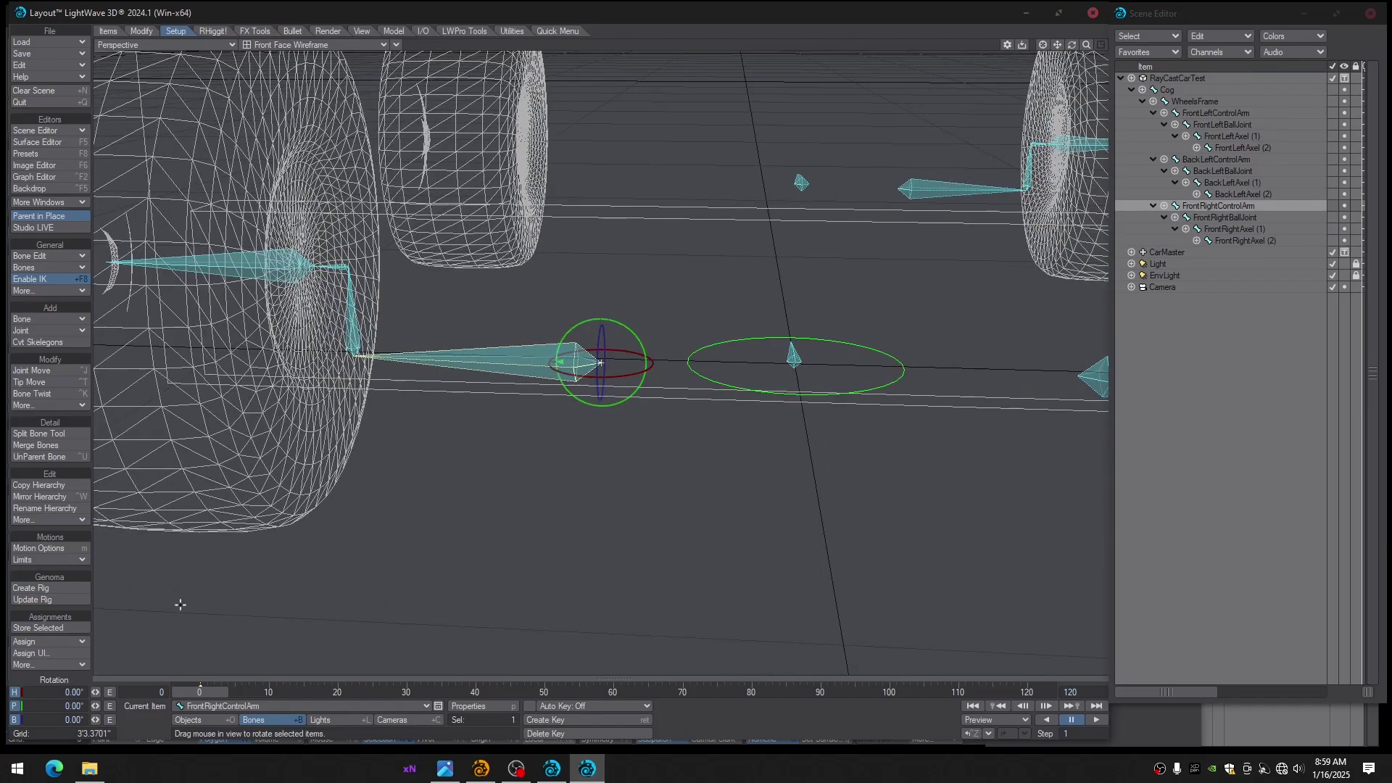
{"action": "left_click_drag", "start_coordinate": [508, 420], "coordinate": [478, 435], "text": "ctrl+alt"}
{"action": "left_click_drag", "start_coordinate": [823, 306], "coordinate": [800, 316], "text": "alt"}
Mirror the BackLeftControlArm hierarchy across the X axis, replacing "Left" with "Right" in the bone names
{"action": "left_click", "coordinate": [863, 232]}
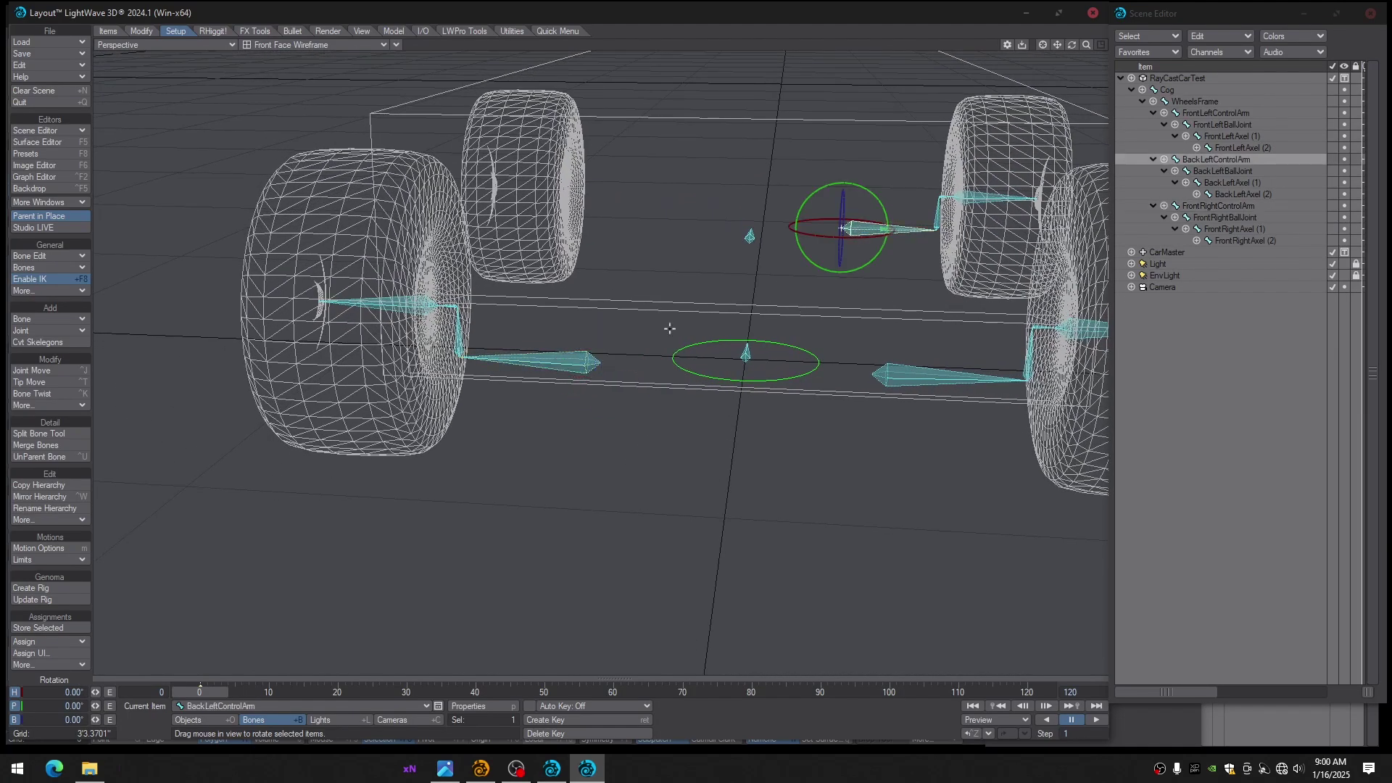
{"action": "left_click", "coordinate": [51, 498]}
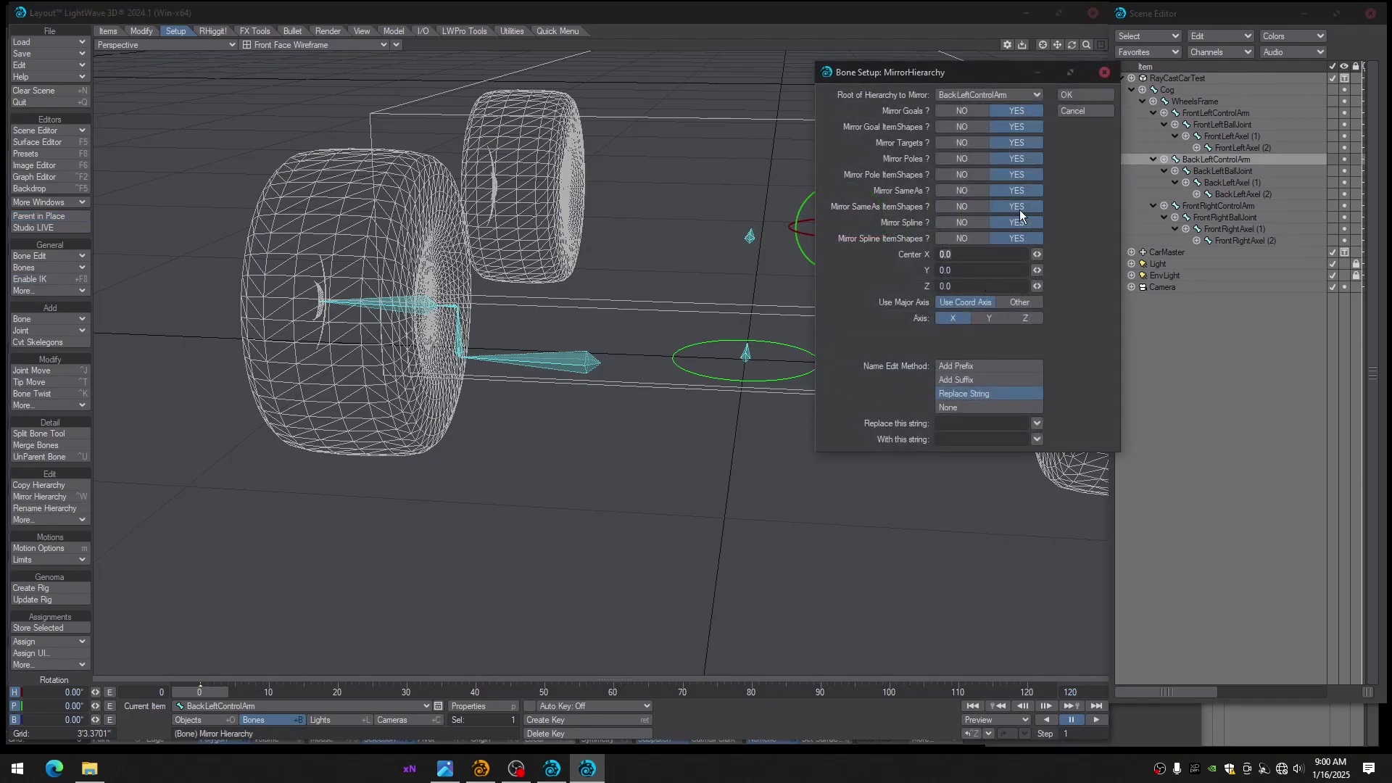
{"action": "left_click", "coordinate": [954, 423]}
{"action": "key", "text": "Return"}
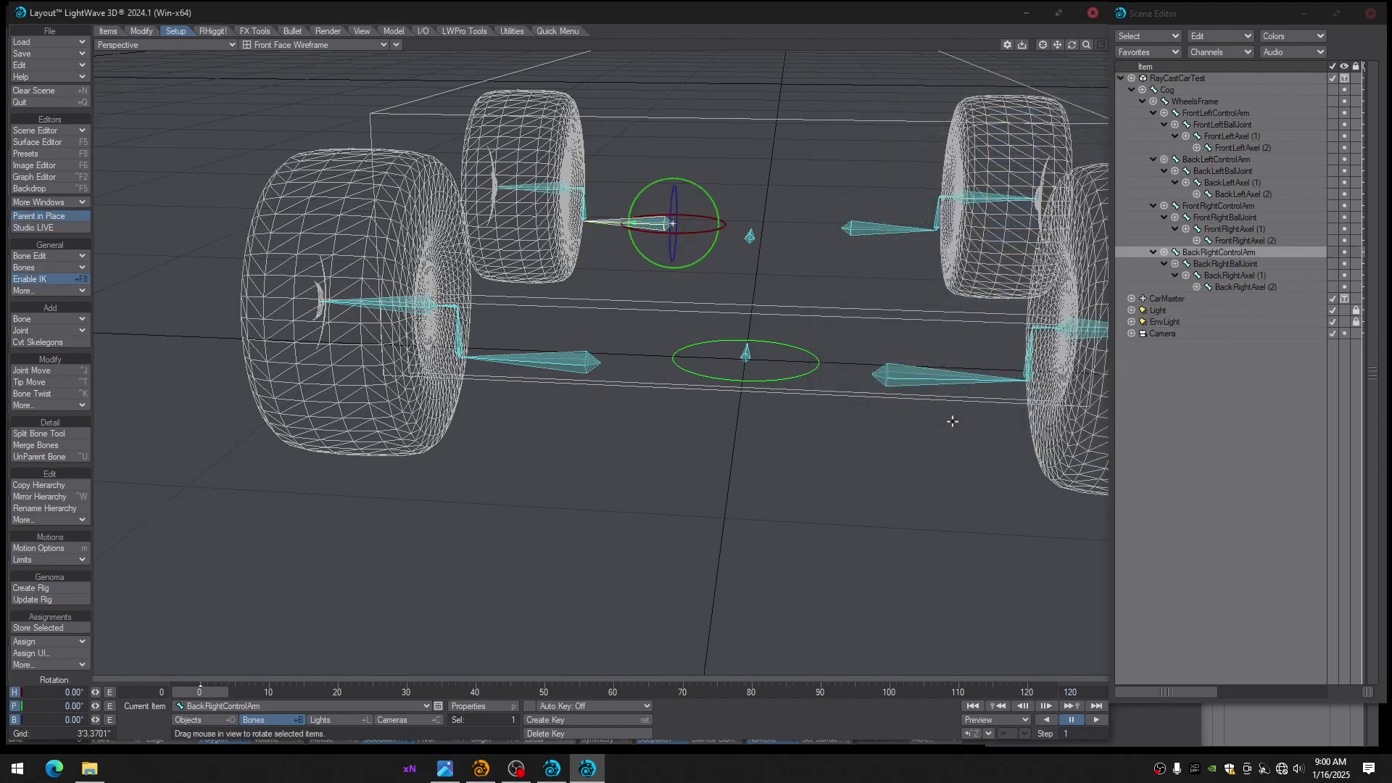
Examine the back-right bones and the whole four-wheel bone setup from the side and in perspective
{"action": "key", "text": "shift+a"}
{"action": "left_click_drag", "start_coordinate": [691, 370], "coordinate": [602, 366], "text": "alt"}
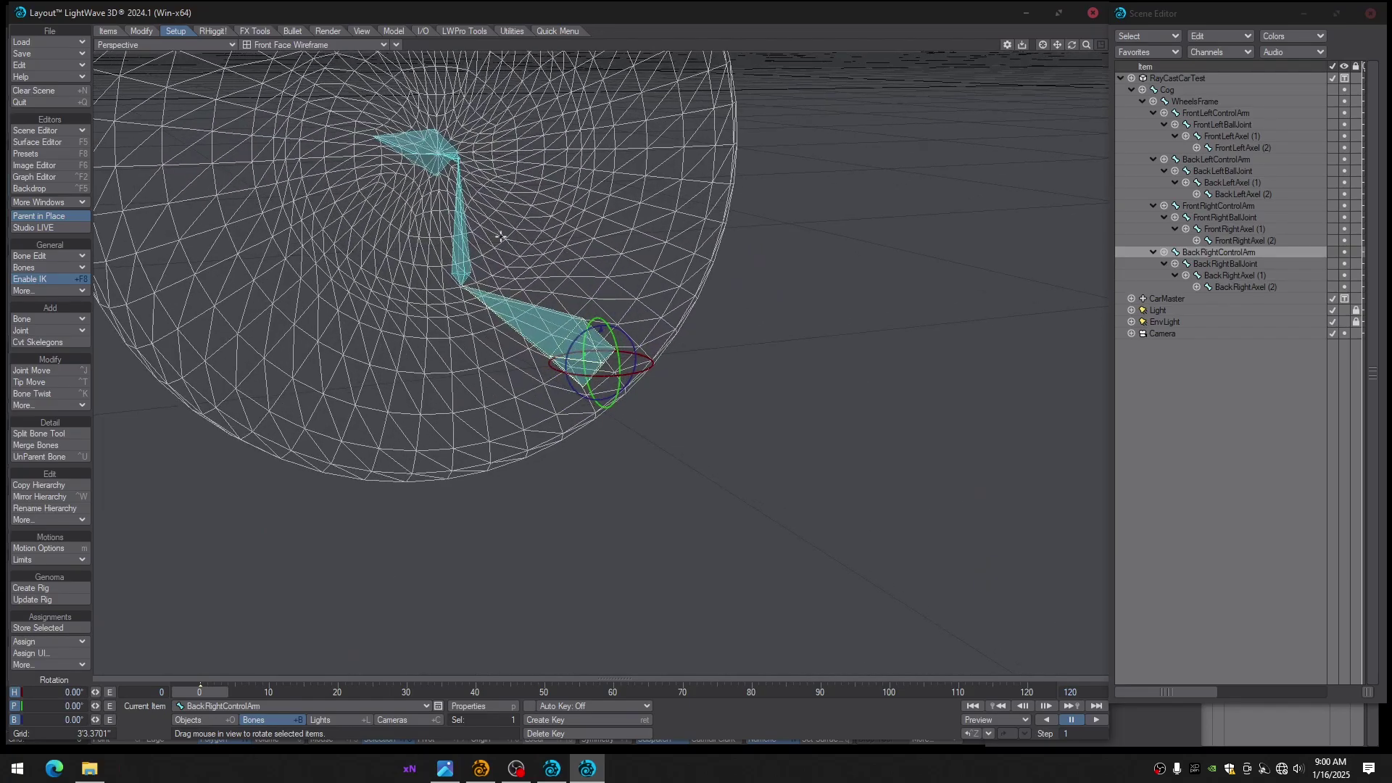
{"action": "key", "text": "3"}
{"action": "left_click_drag", "start_coordinate": [615, 318], "coordinate": [1007, 411], "text": "ctrl+alt"}
{"action": "left_click_drag", "start_coordinate": [852, 348], "coordinate": [603, 311], "text": "alt"}
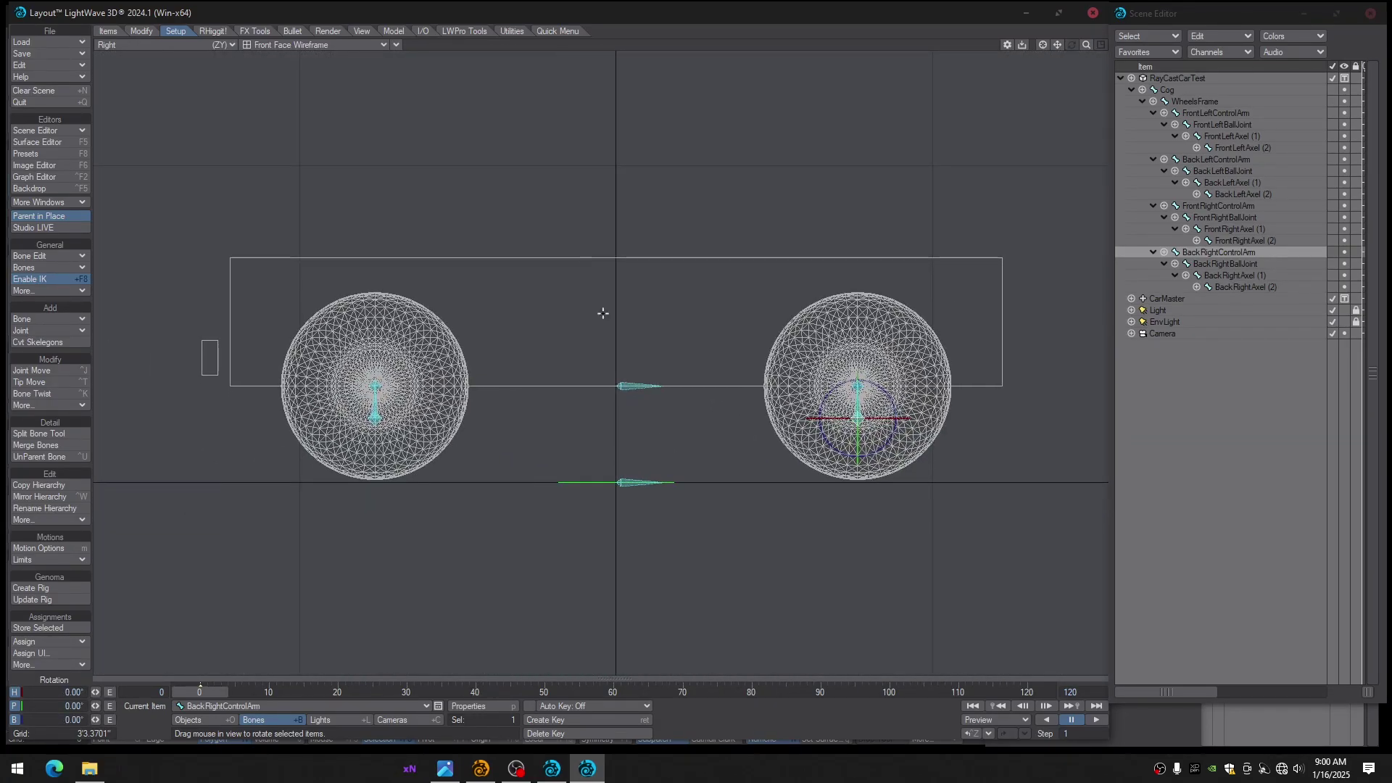
{"action": "key", "text": "3"}
{"action": "key", "text": "4"}
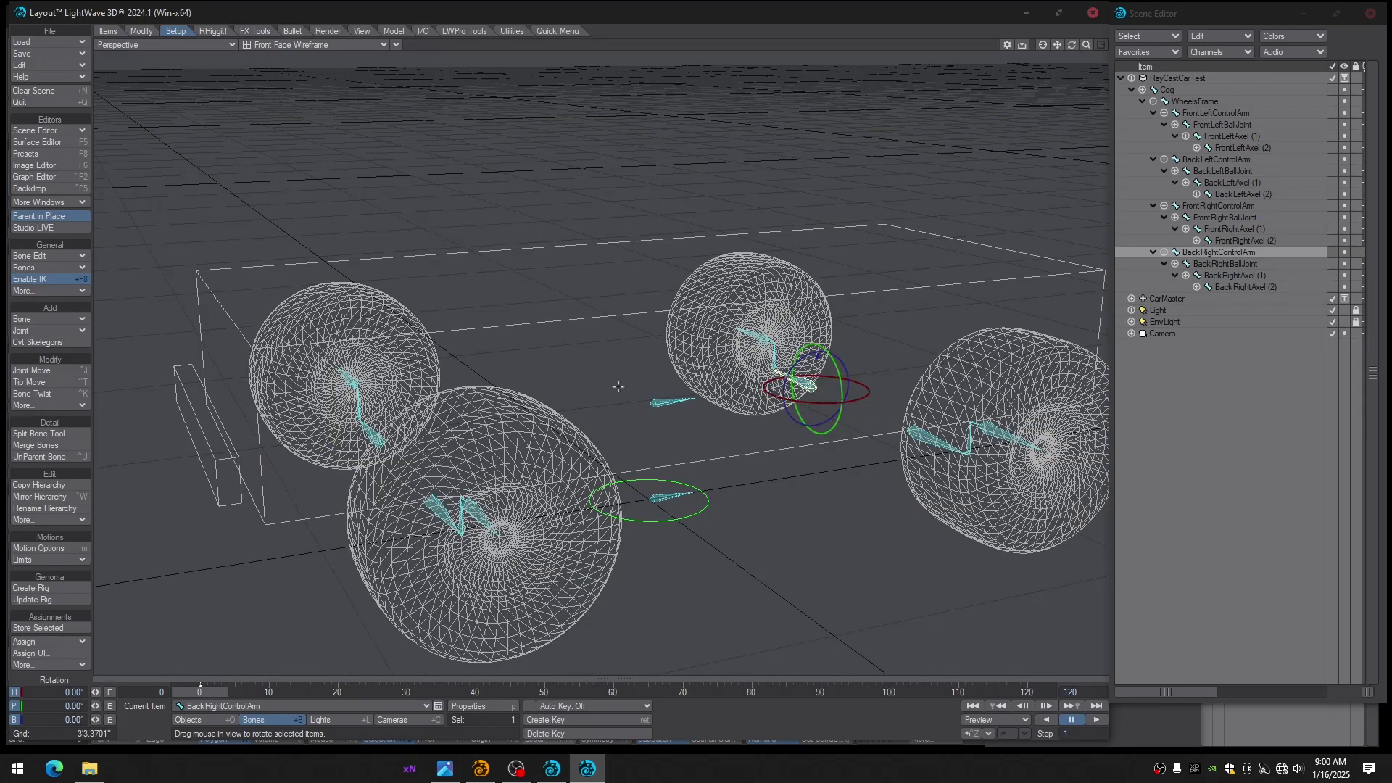
{"action": "left_click_drag", "start_coordinate": [618, 387], "coordinate": [703, 413], "text": "ctrl+alt"}
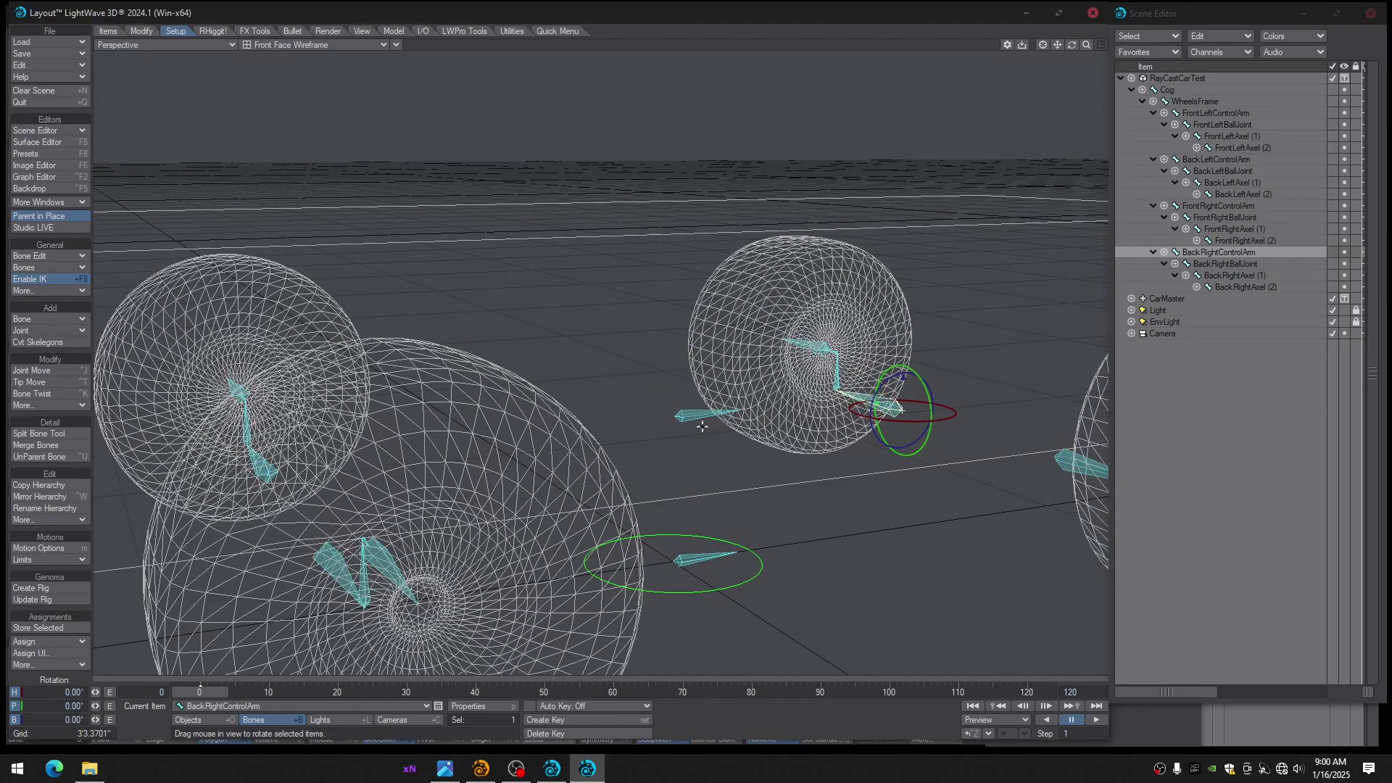
{"action": "left_click_drag", "start_coordinate": [679, 426], "coordinate": [636, 482], "text": "alt"}
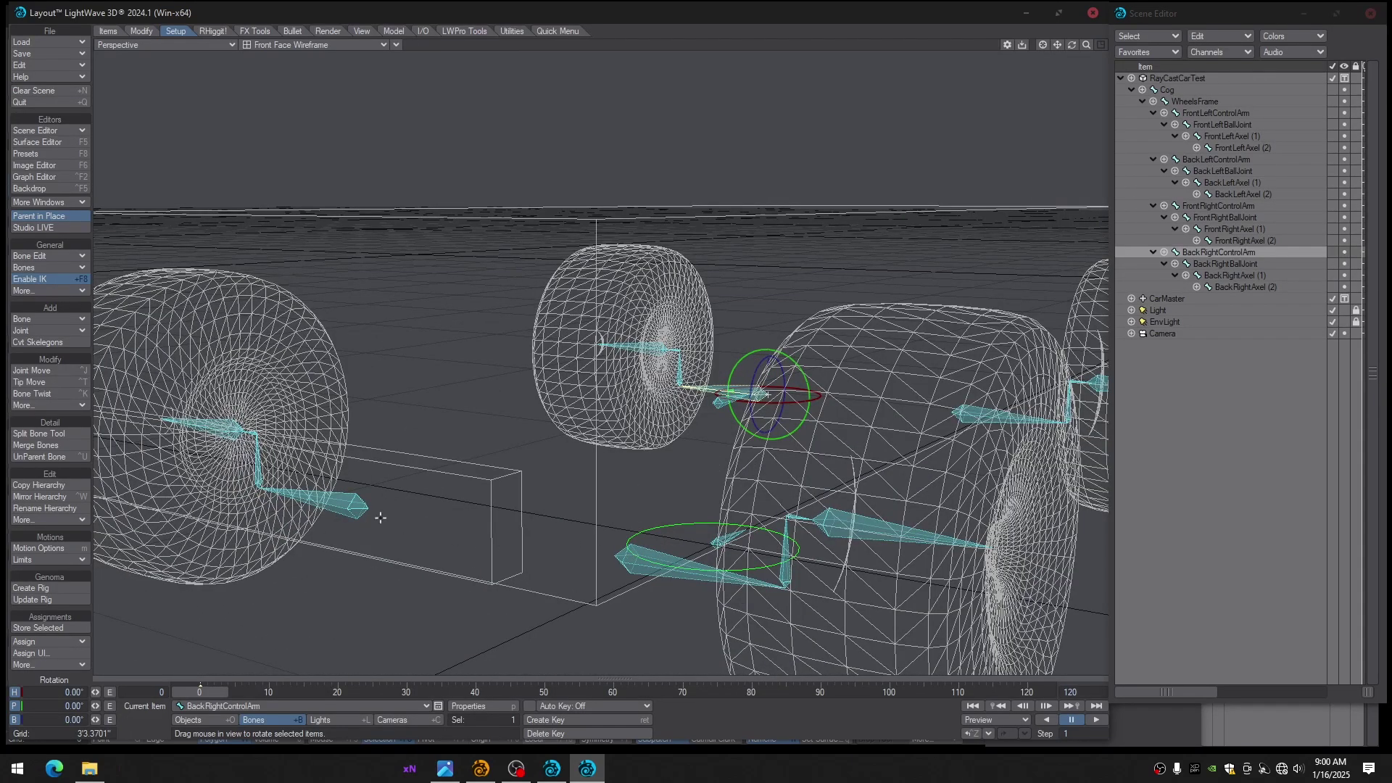
Disable heading and bank rotation on the BackLeftControlArm bone, leaving only pitch
{"action": "left_click", "coordinate": [1030, 420]}
{"action": "key", "text": "shift+a"}
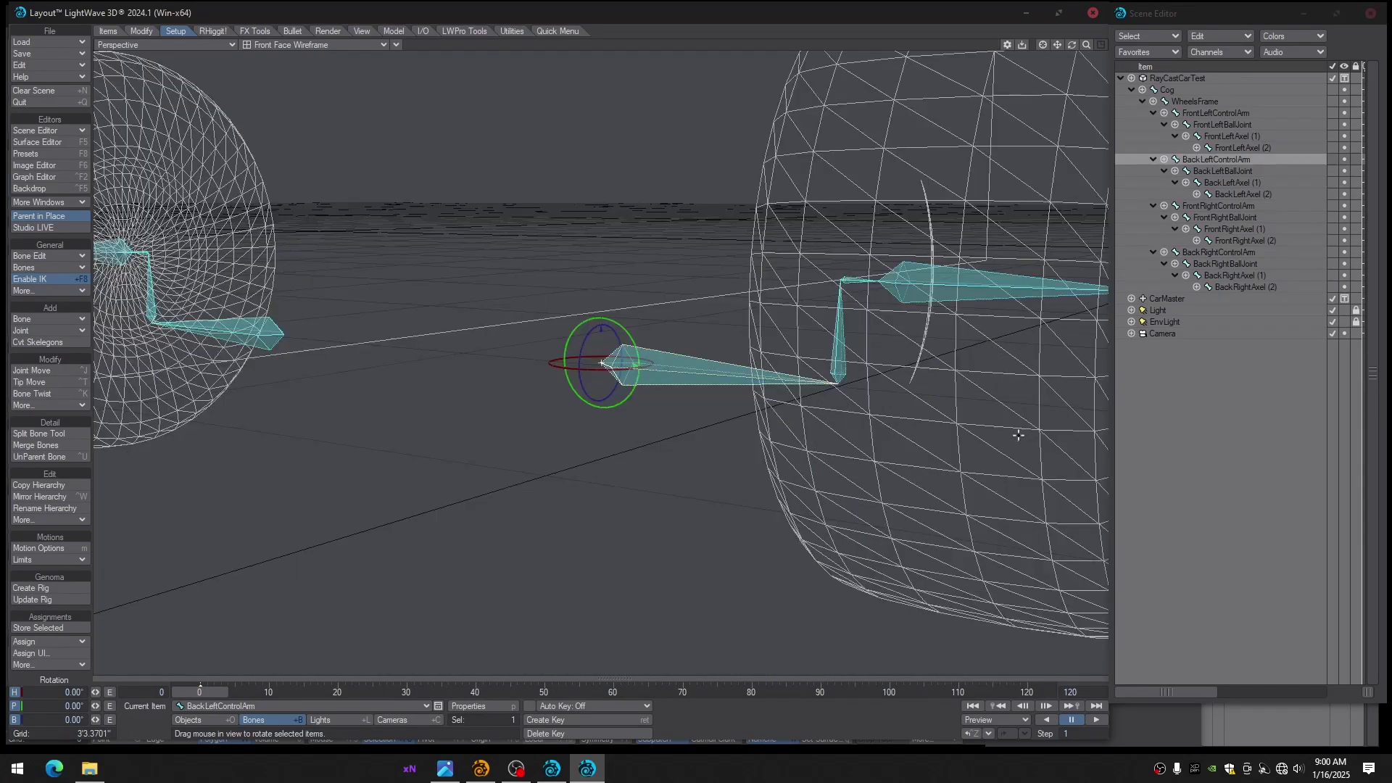
{"action": "left_click_drag", "start_coordinate": [820, 392], "coordinate": [624, 424], "text": "ctrl+alt"}
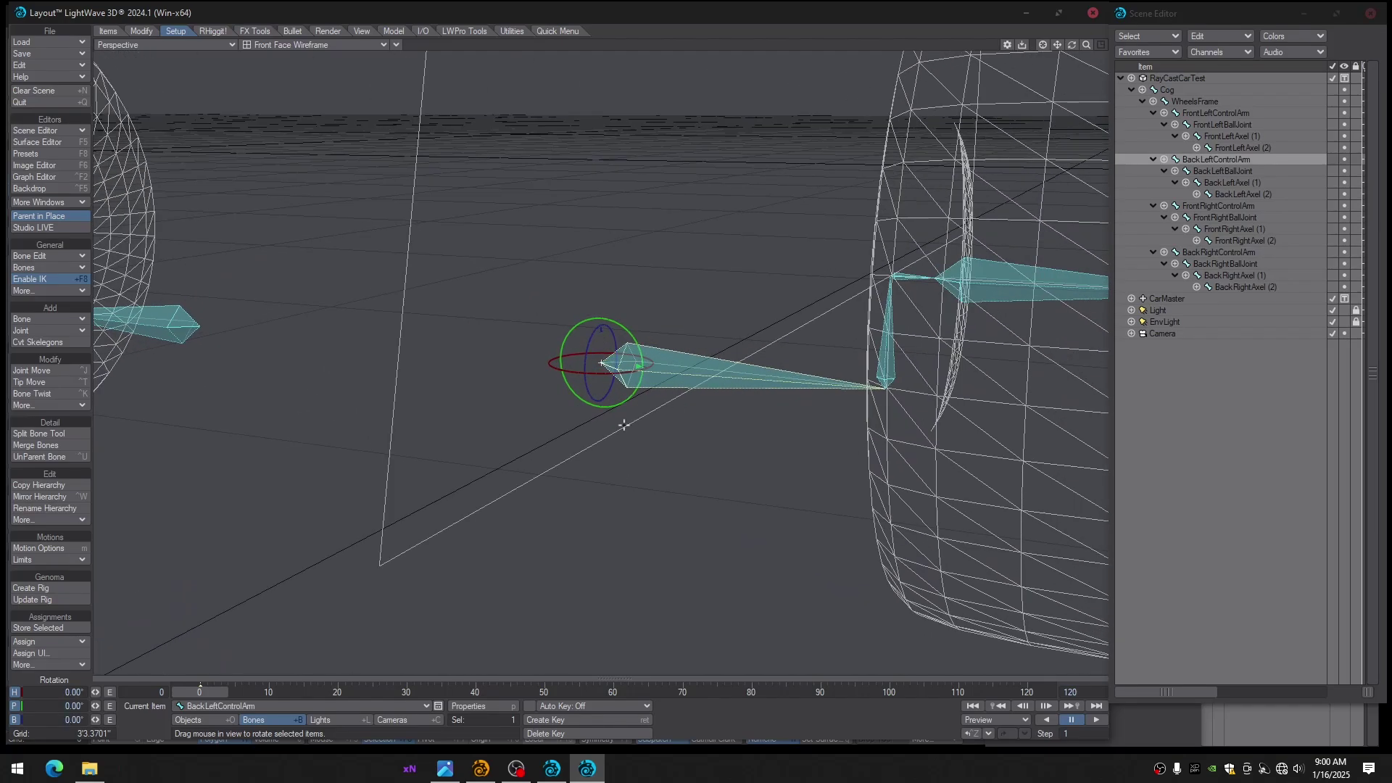
{"action": "left_click", "coordinate": [14, 720]}
{"action": "left_click", "coordinate": [14, 693]}
Disable heading and bank rotation on the BackLeftBallJoint bone, leaving only pitch
{"action": "left_click", "coordinate": [885, 373]}
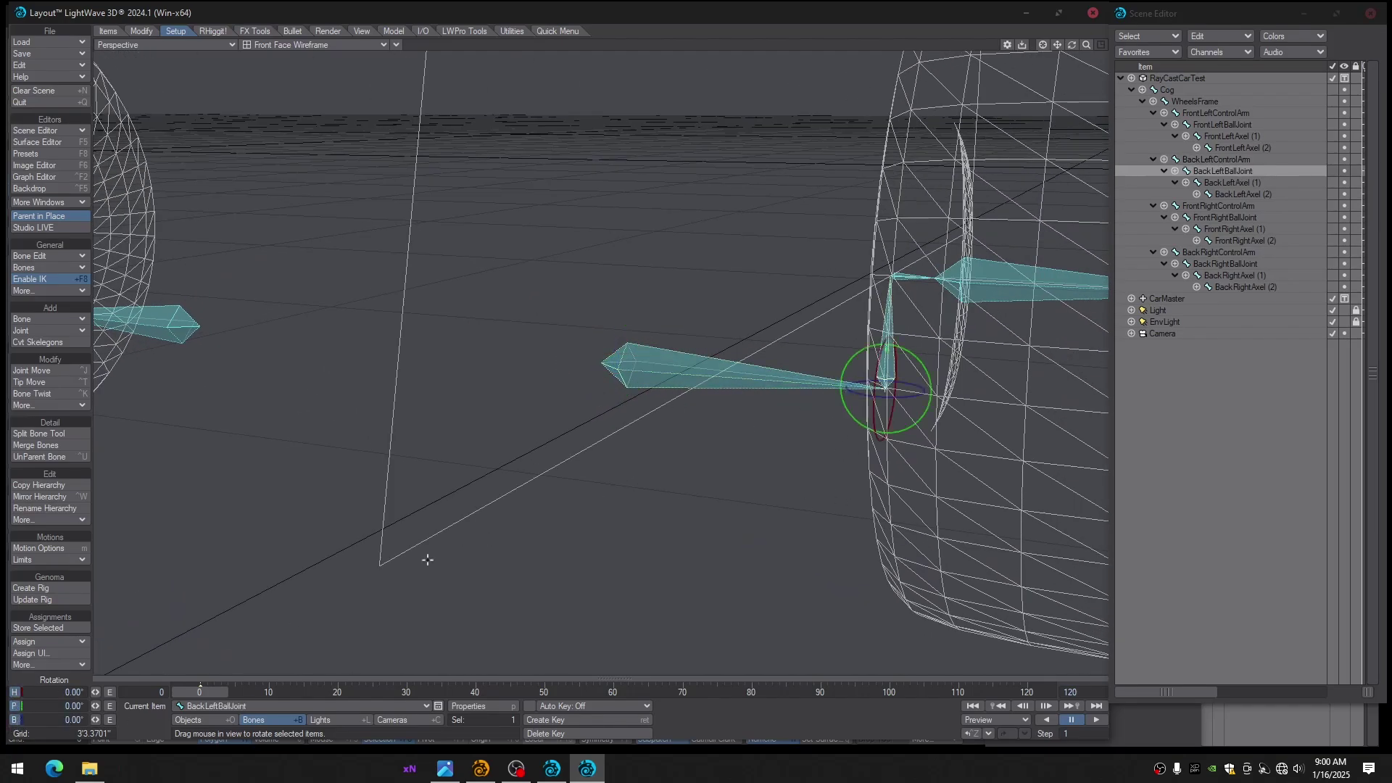
{"action": "left_click", "coordinate": [14, 692]}
{"action": "left_click", "coordinate": [16, 720]}
Disable bank rotation on the BackLeftAxel (1) bone, and heading and pitch rotation on the BackLeftAxel (2) bone
{"action": "key", "text": "Down"}
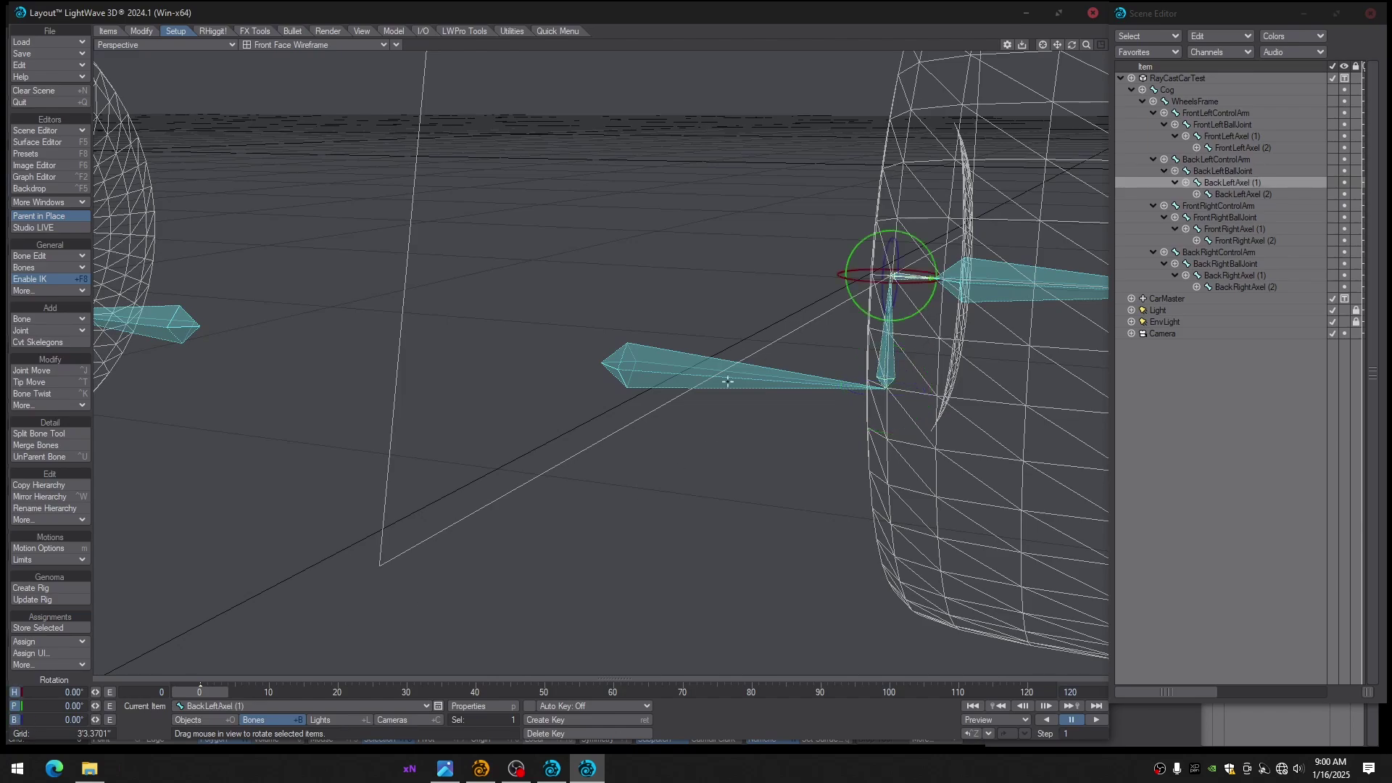
{"action": "left_click", "coordinate": [15, 720]}
{"action": "left_click", "coordinate": [1243, 194]}
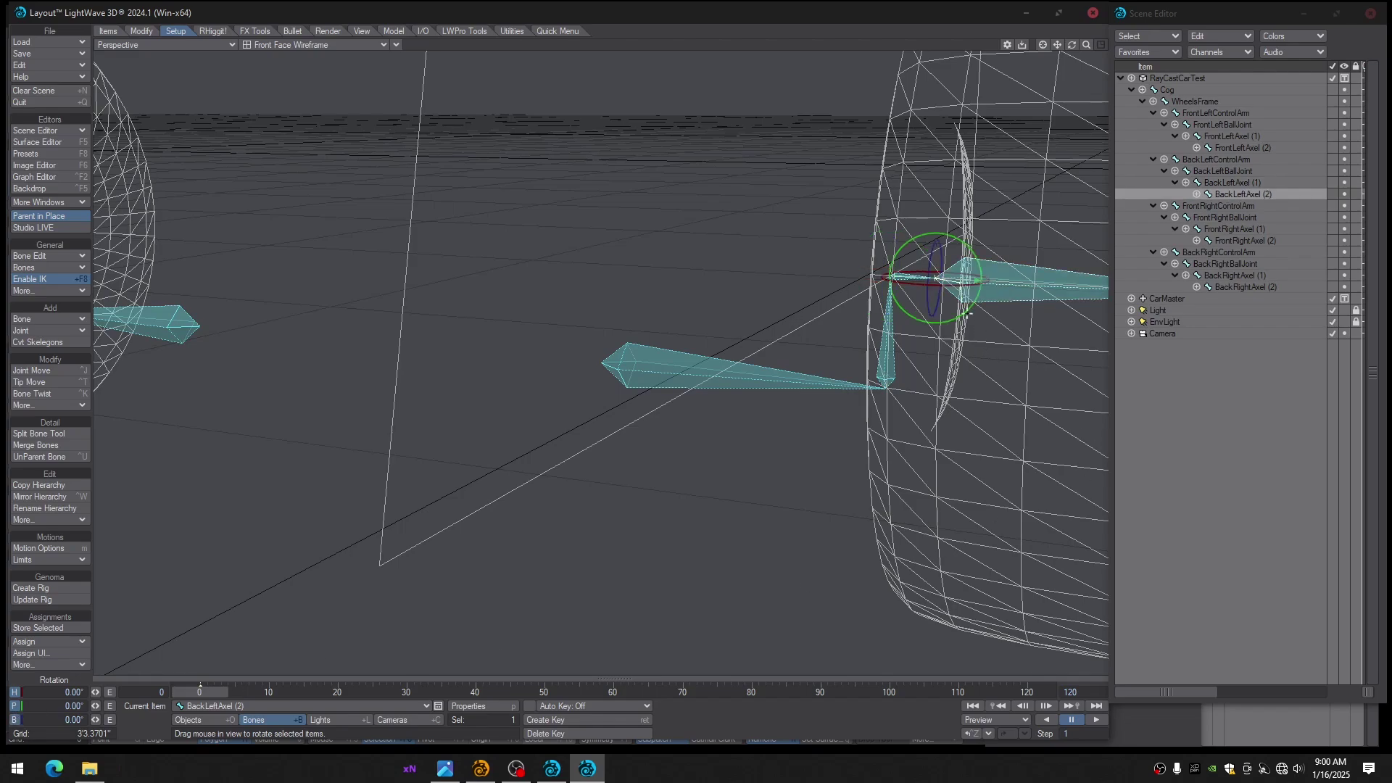
{"action": "left_click", "coordinate": [14, 707]}
{"action": "left_click", "coordinate": [15, 692]}
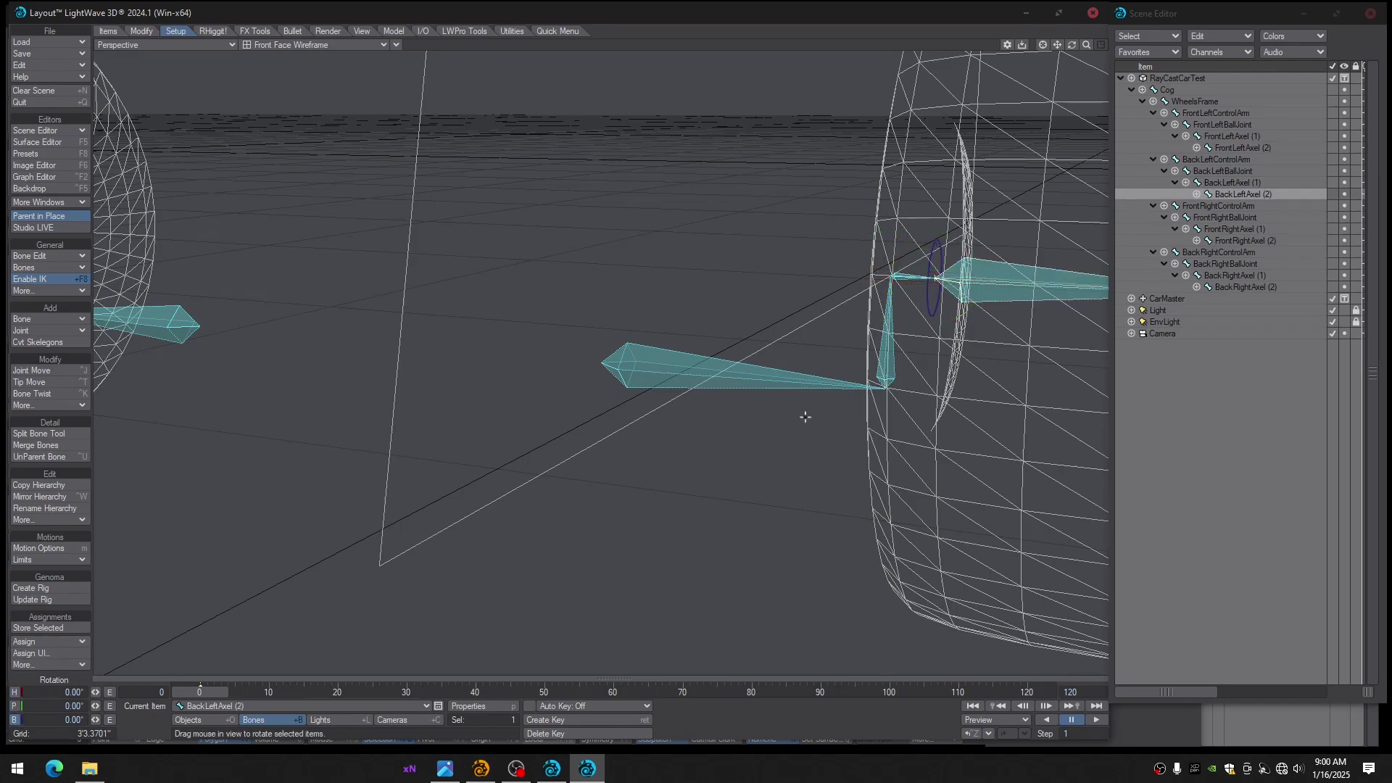
Disable heading and bank rotation on the BackRightControlArm bone, leaving only pitch
{"action": "scroll", "coordinate": [343, 379], "scroll_direction": "down", "scroll_amount": 3}
{"action": "left_click", "coordinate": [317, 336]}
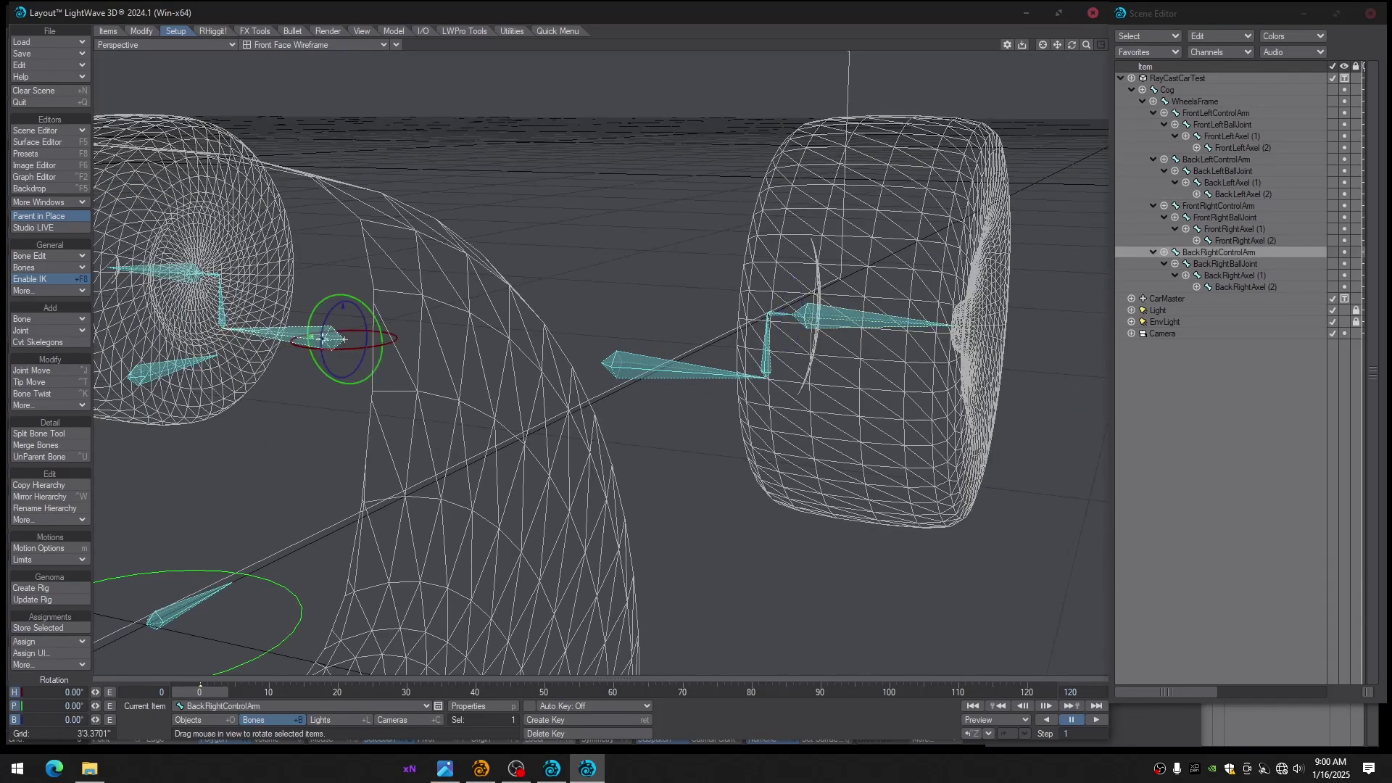
{"action": "key", "text": "shift+a"}
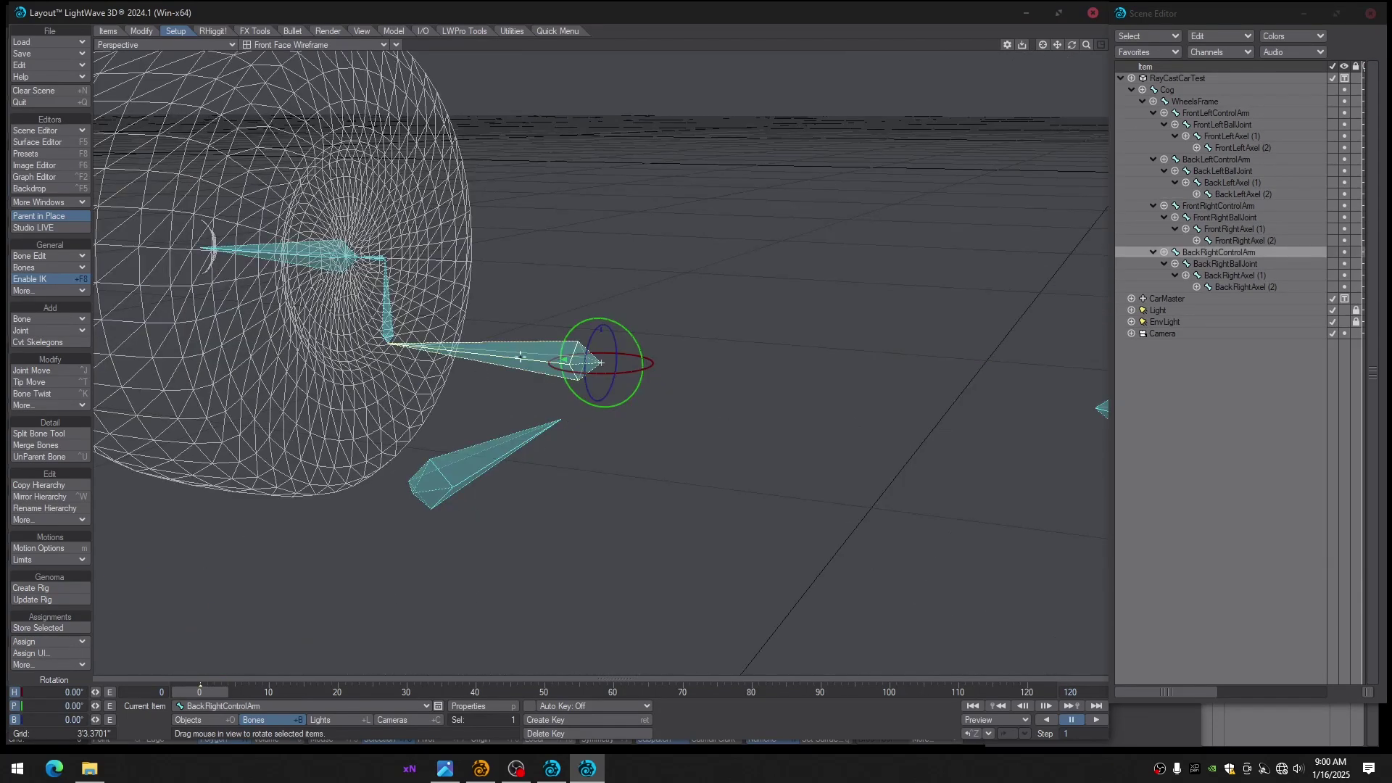
{"action": "left_click", "coordinate": [15, 720]}
{"action": "left_click", "coordinate": [14, 693]}
Disable heading and bank rotation on the BackRightBallJoint bone, leaving only pitch
{"action": "left_click", "coordinate": [387, 327]}
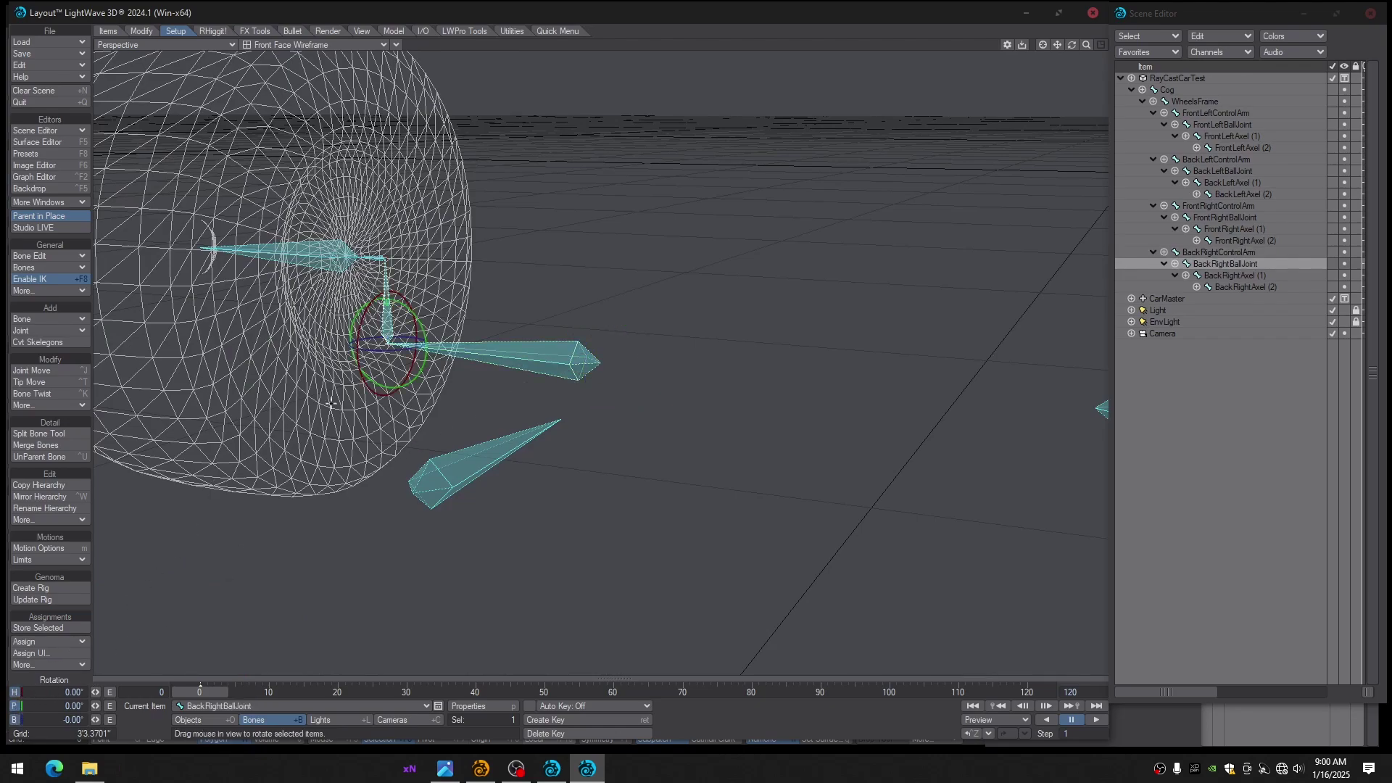
{"action": "left_click", "coordinate": [15, 721]}
{"action": "left_click", "coordinate": [15, 693]}
Disable bank rotation on the BackRightAxel (1) bone, and heading and pitch rotation on the BackRightAxel (2) bone
{"action": "key", "text": "Down"}
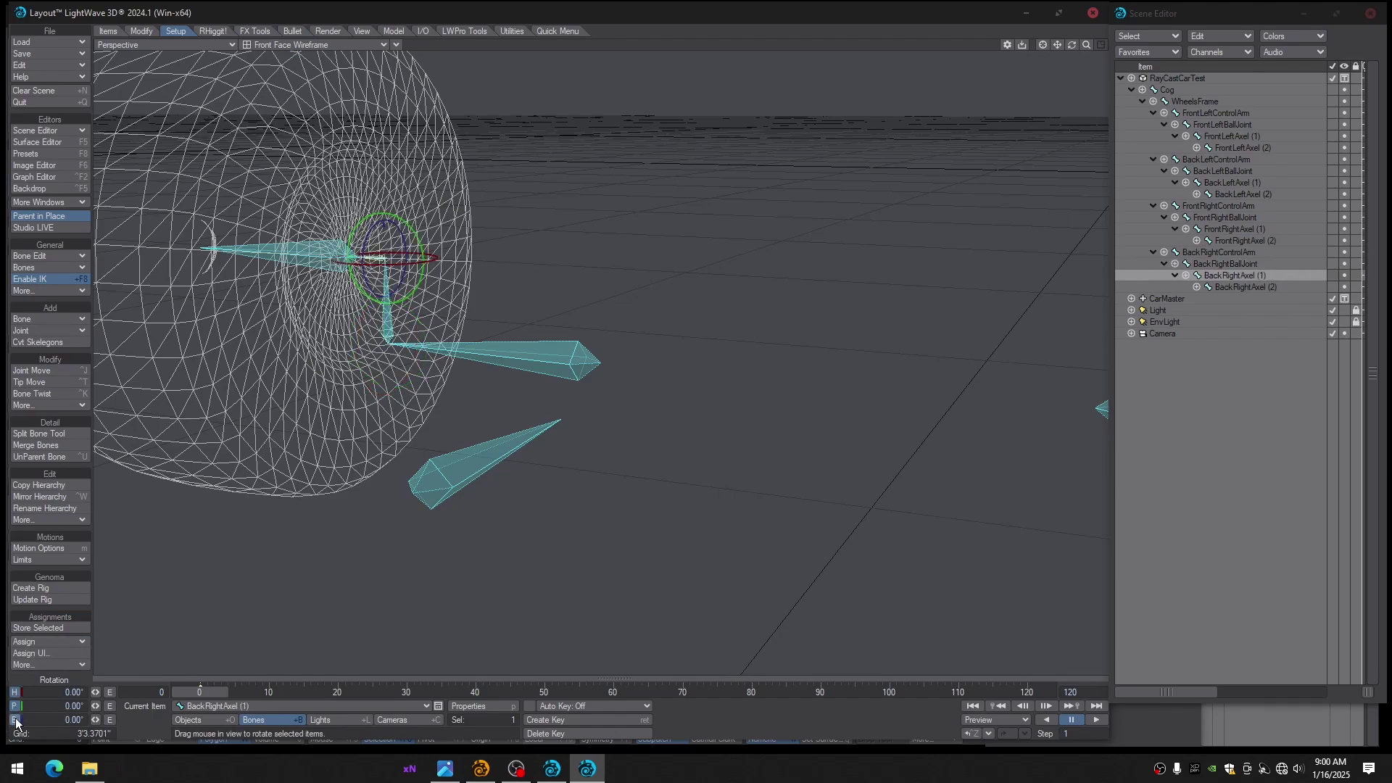
{"action": "key", "text": "Down"}
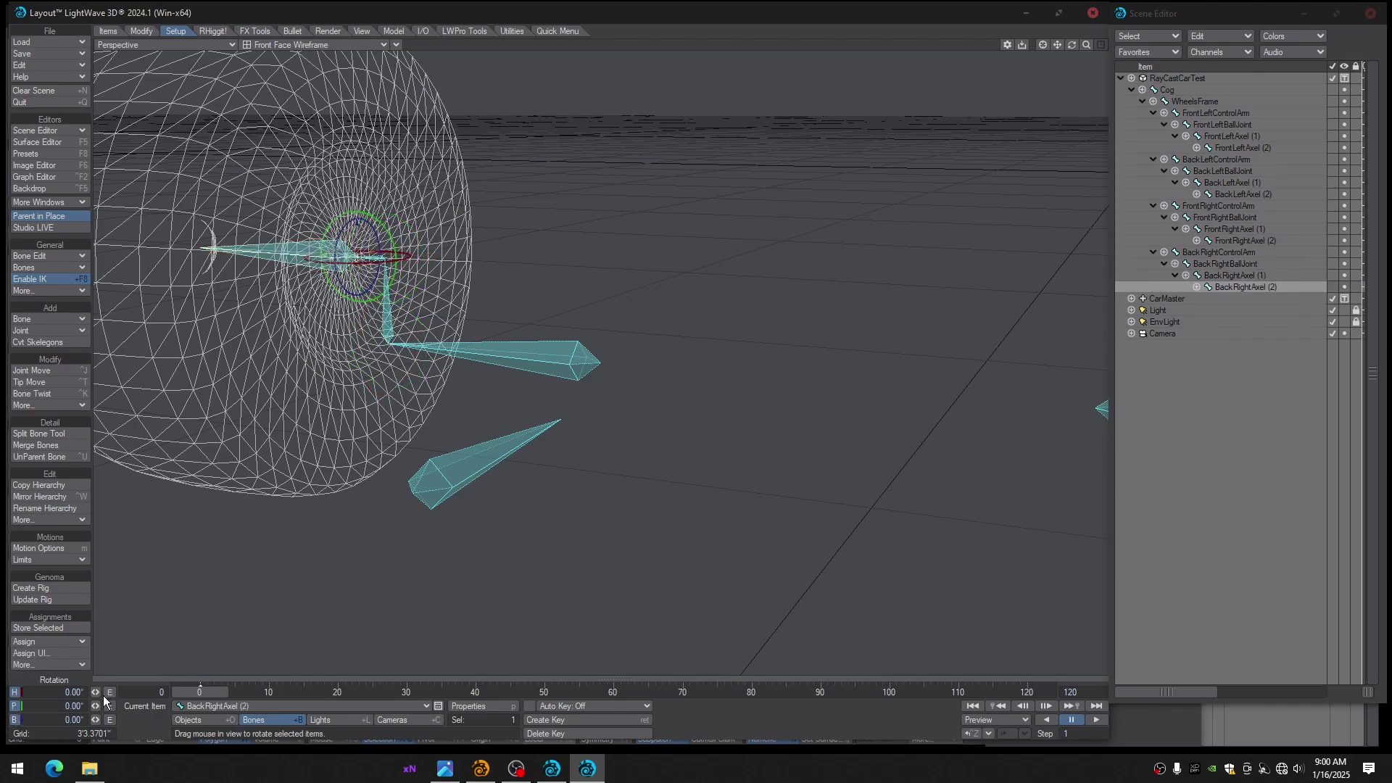
{"action": "left_click", "coordinate": [15, 706]}
{"action": "left_click", "coordinate": [14, 692]}
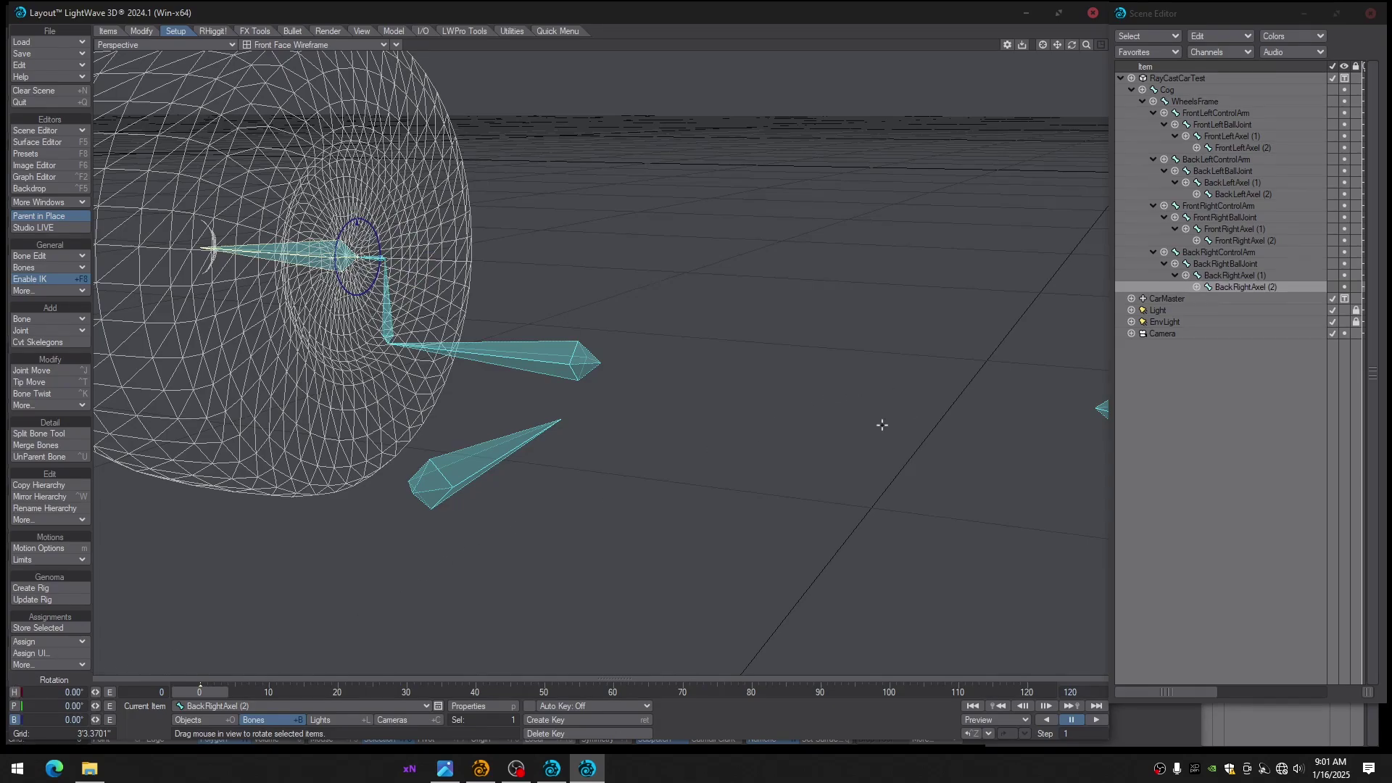
Disable heading and bank rotation on the FrontRightControlArm bone, leaving only pitch
{"action": "scroll", "coordinate": [863, 461], "scroll_direction": "down", "scroll_amount": 10}
{"action": "scroll", "coordinate": [838, 468], "scroll_direction": "up", "scroll_amount": 1}
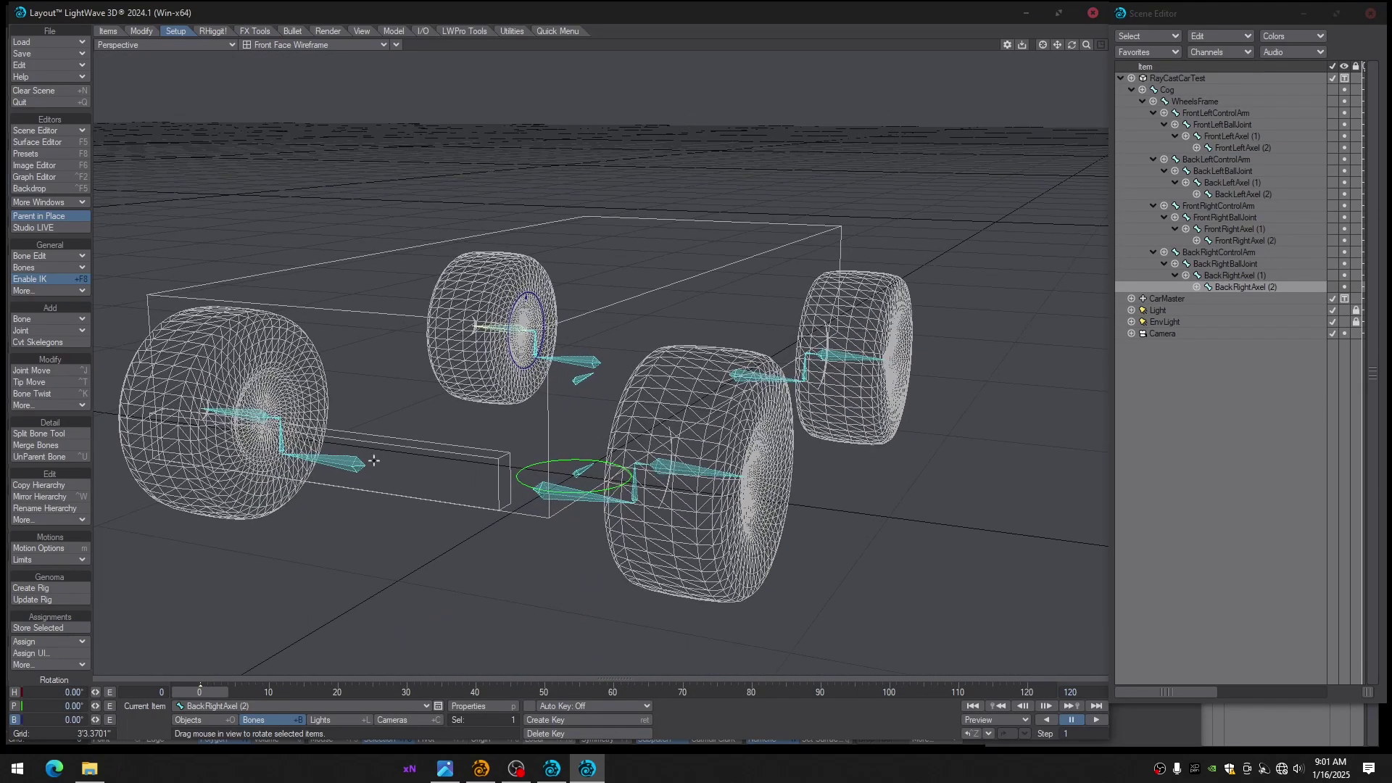
{"action": "left_click", "coordinate": [342, 467]}
{"action": "scroll", "coordinate": [377, 472], "scroll_direction": "up", "scroll_amount": 5}
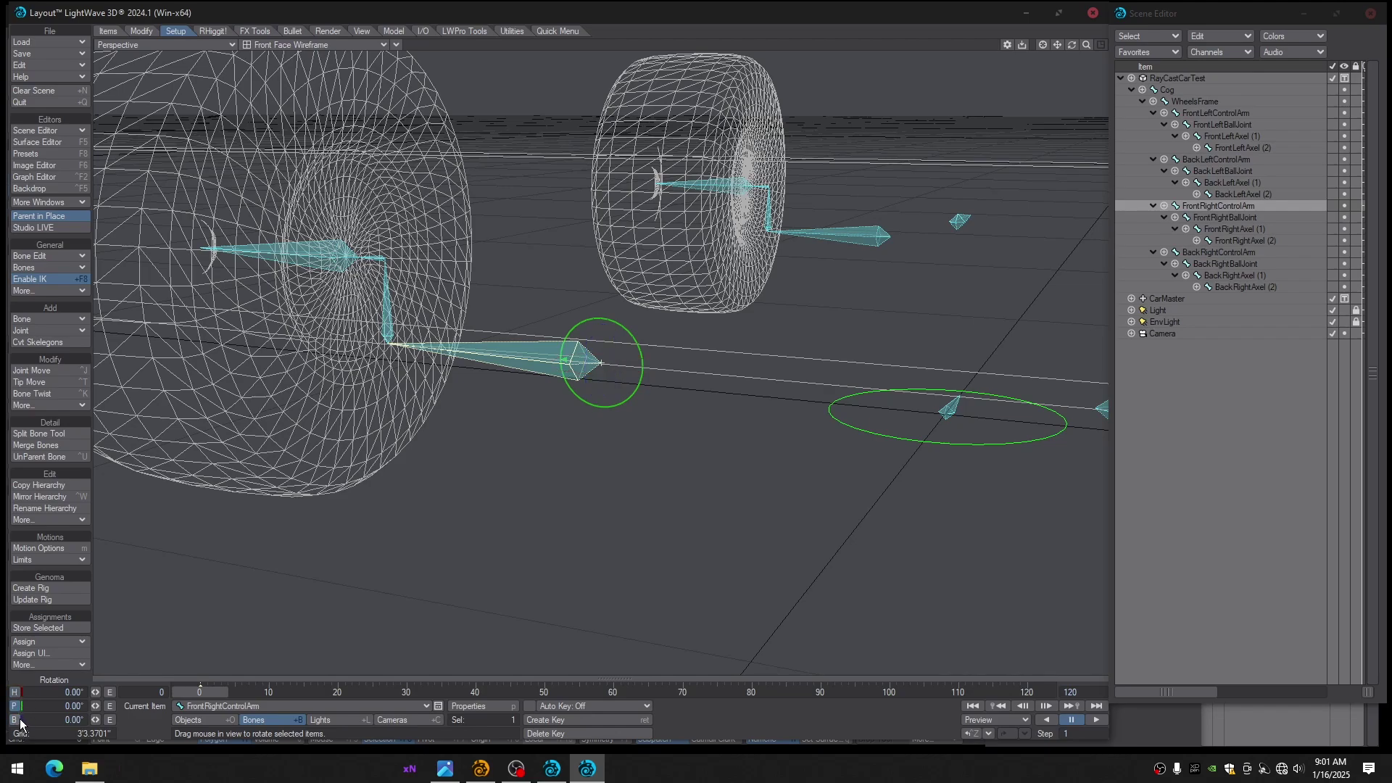
{"action": "key", "text": "h"}
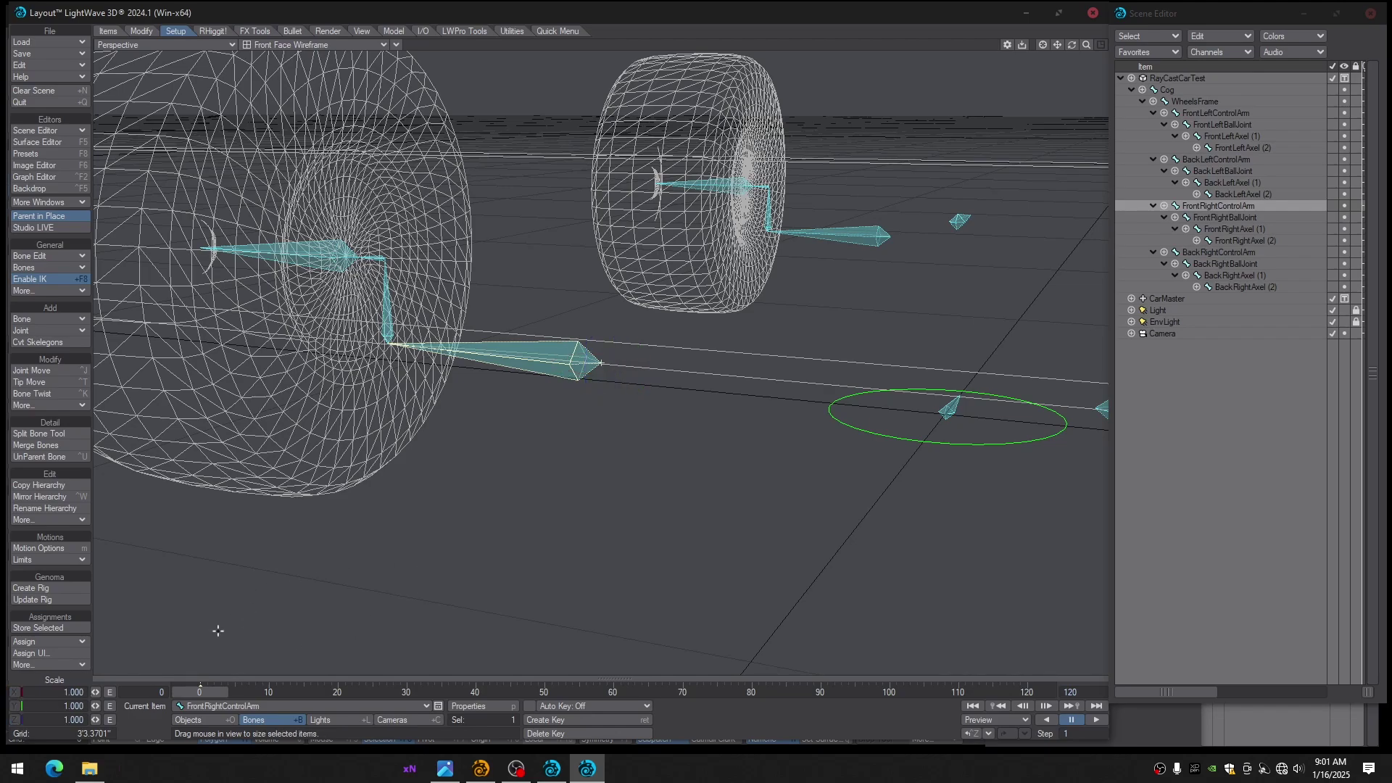
{"action": "key", "text": "t"}
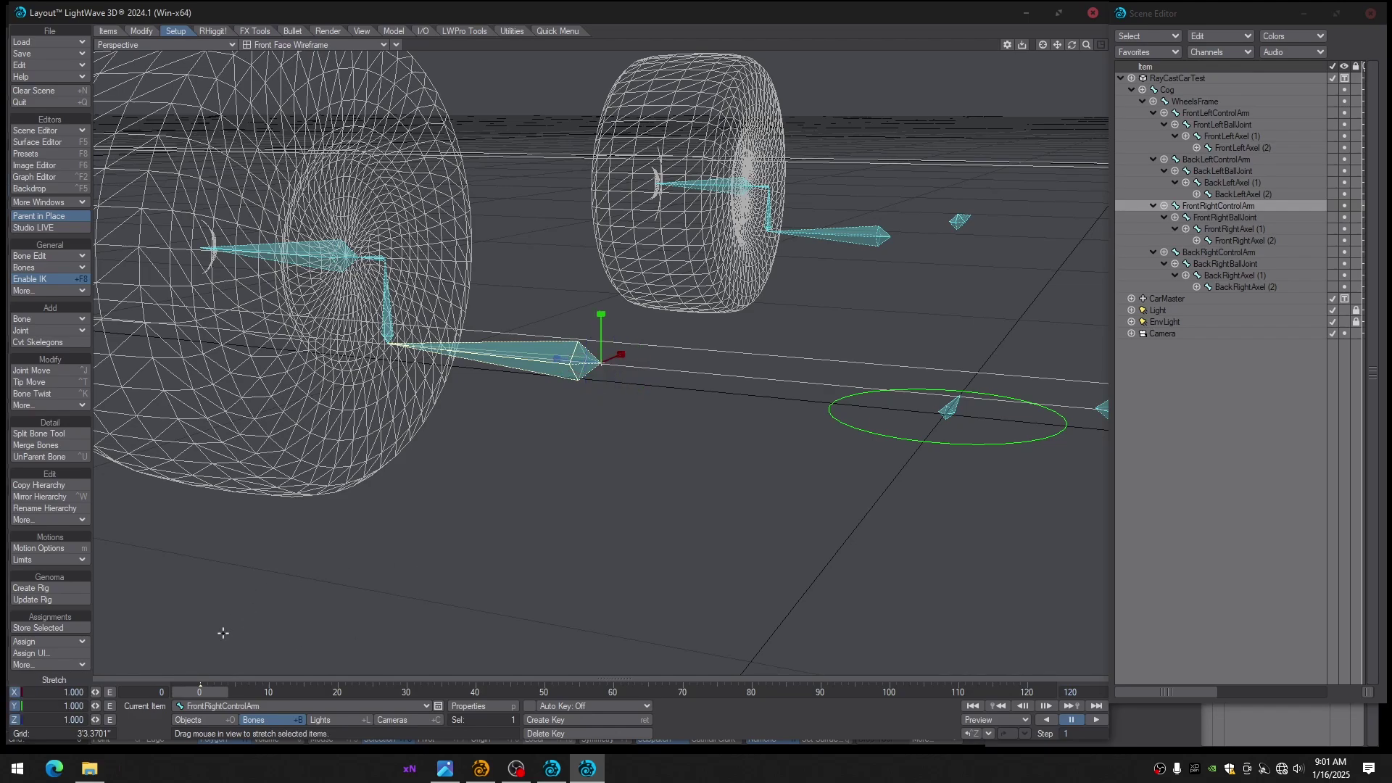
{"action": "key", "text": "y"}
Disable heading and bank rotation on the FrontRightBallJoint bone, leaving only pitch
{"action": "key", "text": "Down"}
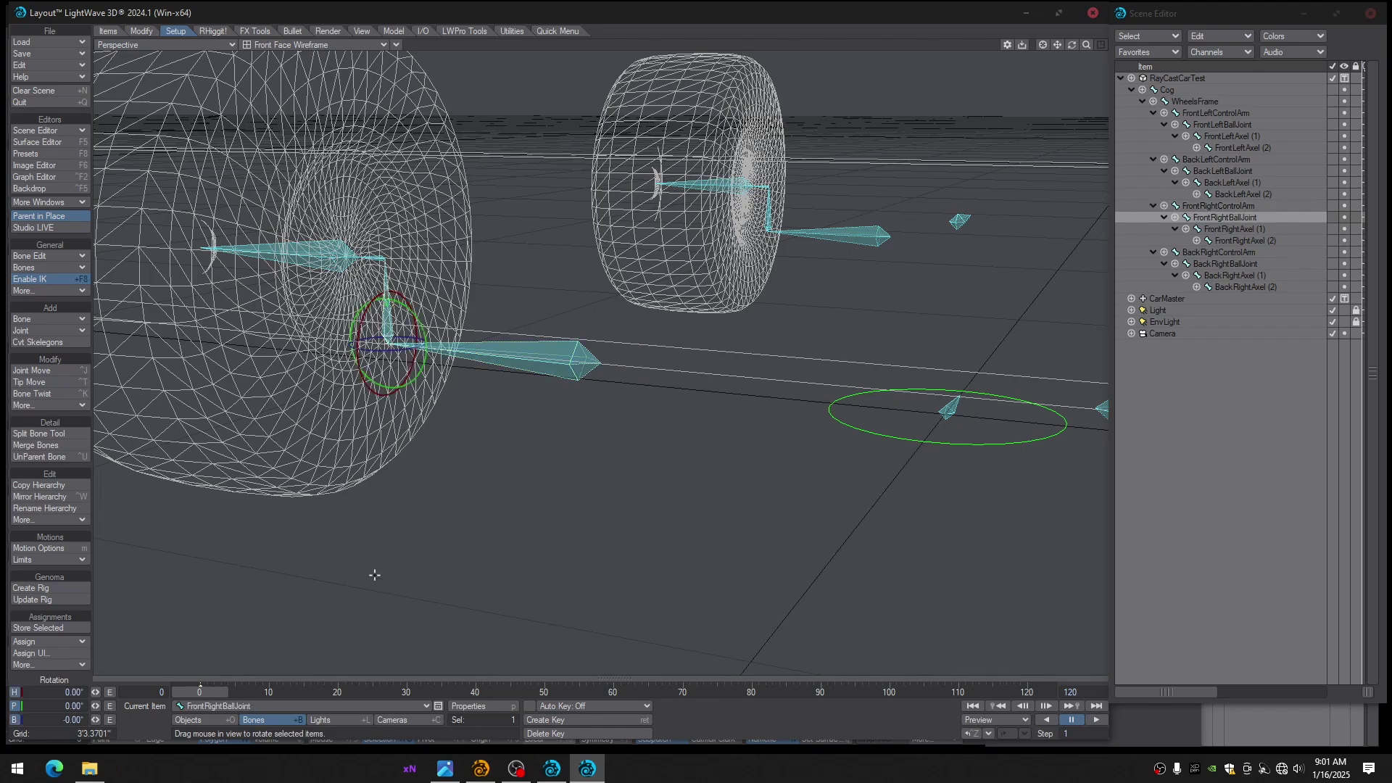
{"action": "left_click", "coordinate": [16, 718]}
{"action": "left_click", "coordinate": [16, 692]}
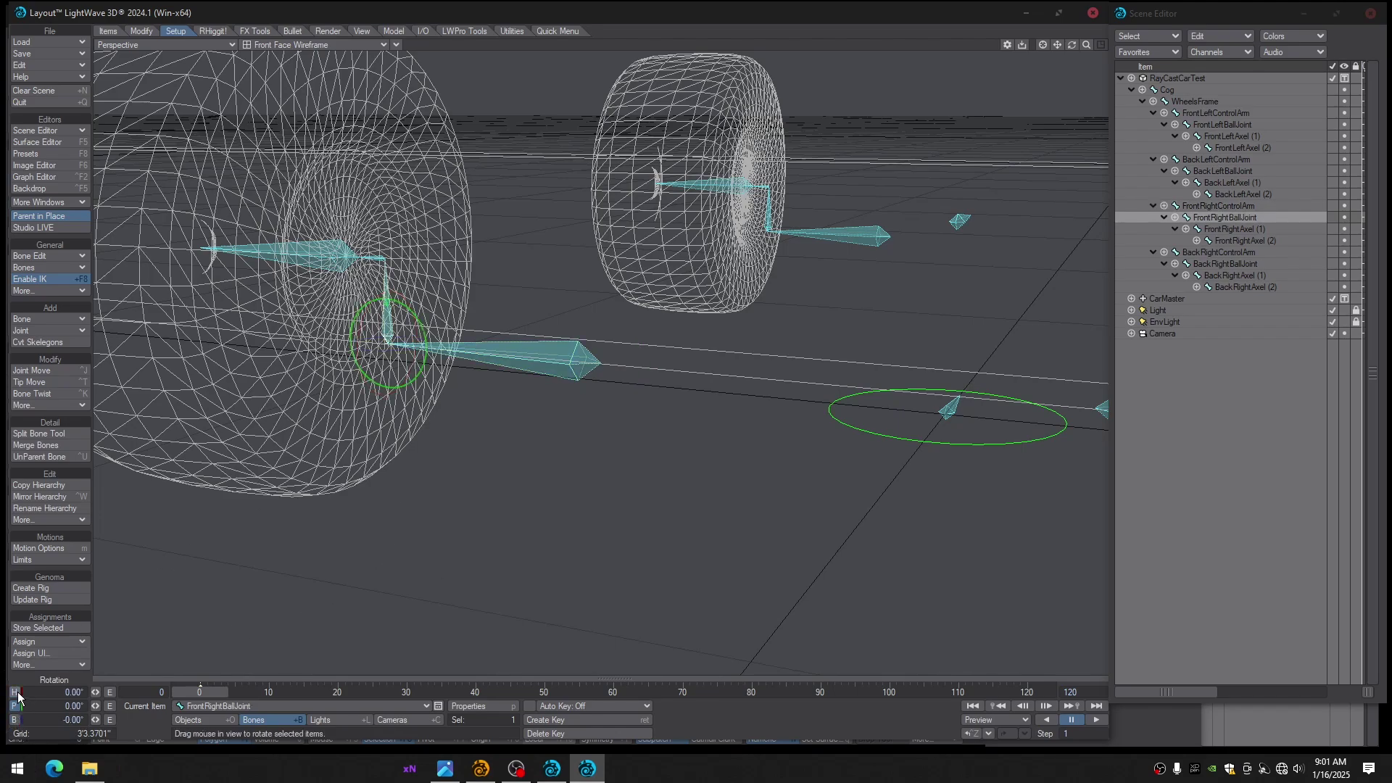
Disable bank rotation on the FrontRightAxel (1) bone, and heading and pitch rotation on the FrontRightAxel (2) bone
{"action": "key", "text": "Down"}
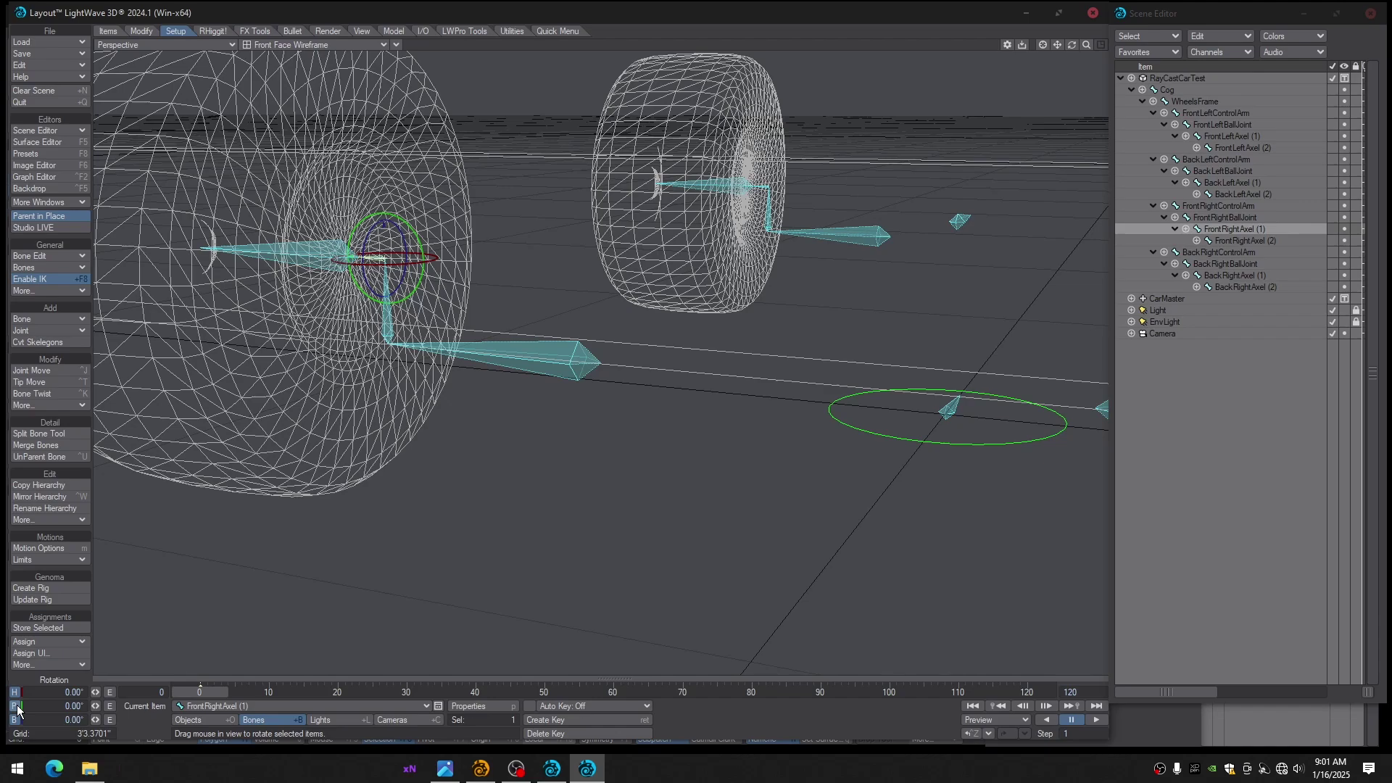
{"action": "key", "text": "Down"}
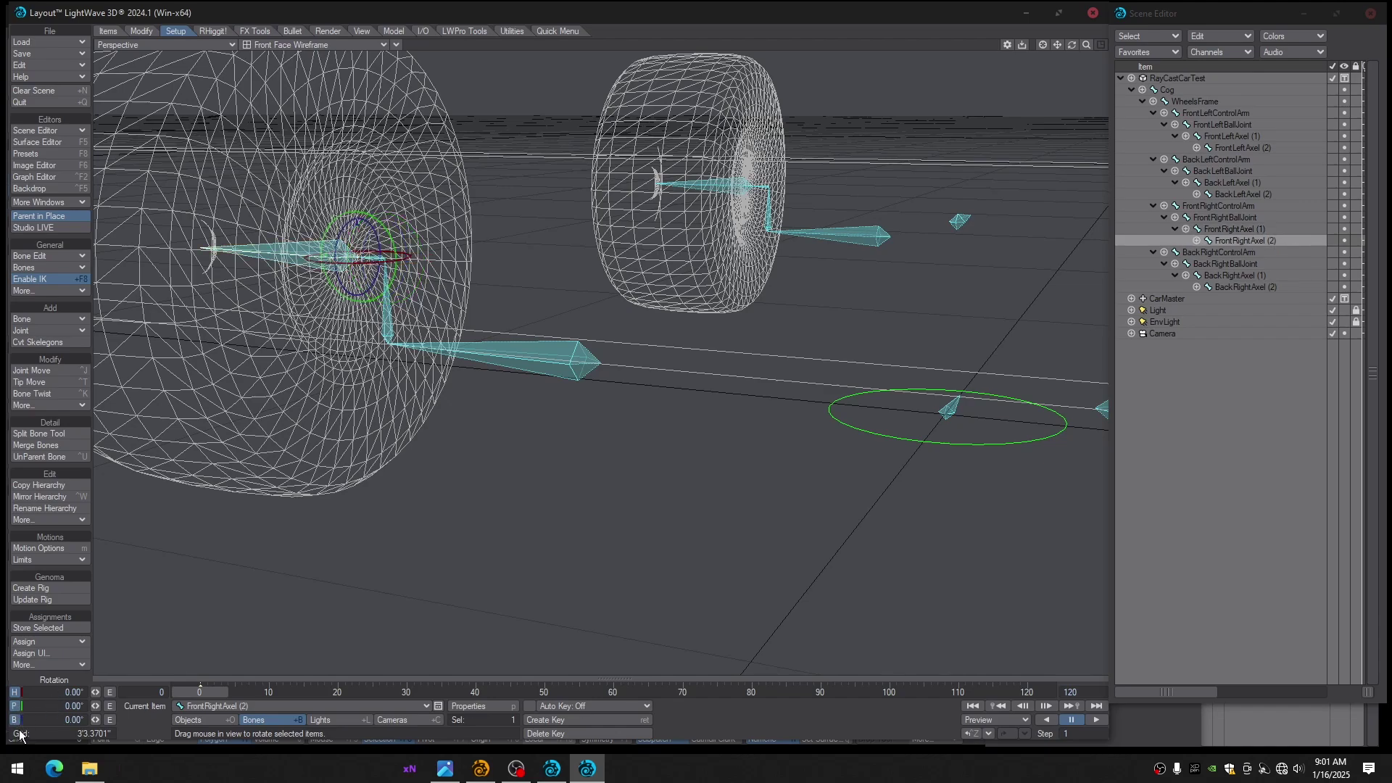
{"action": "left_click", "coordinate": [16, 707]}
{"action": "left_click", "coordinate": [15, 693]}
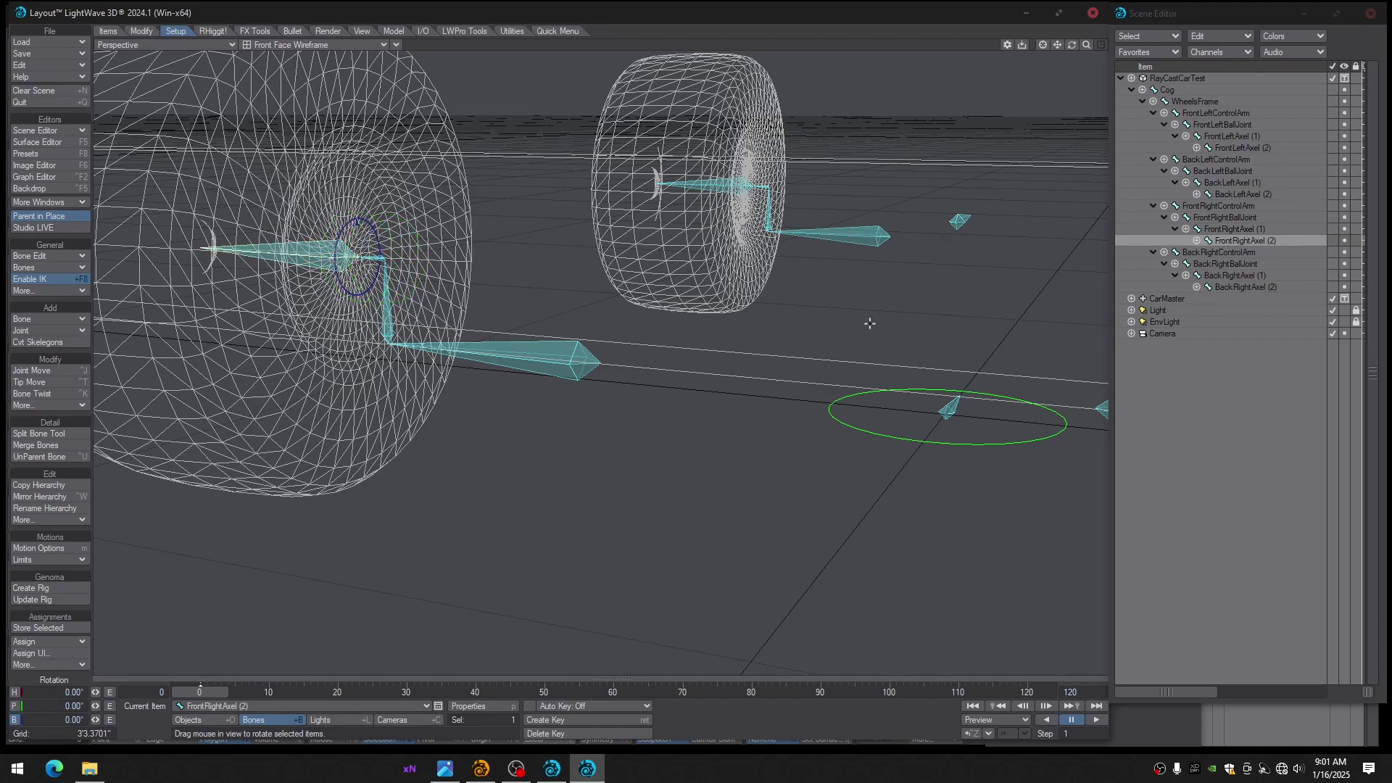
Select WheelsFrame with all its child bones and disable their stretch channels
{"action": "scroll", "coordinate": [870, 346], "scroll_direction": "down", "scroll_amount": 3}
{"action": "left_click_drag", "start_coordinate": [870, 346], "coordinate": [861, 358], "text": "alt"}
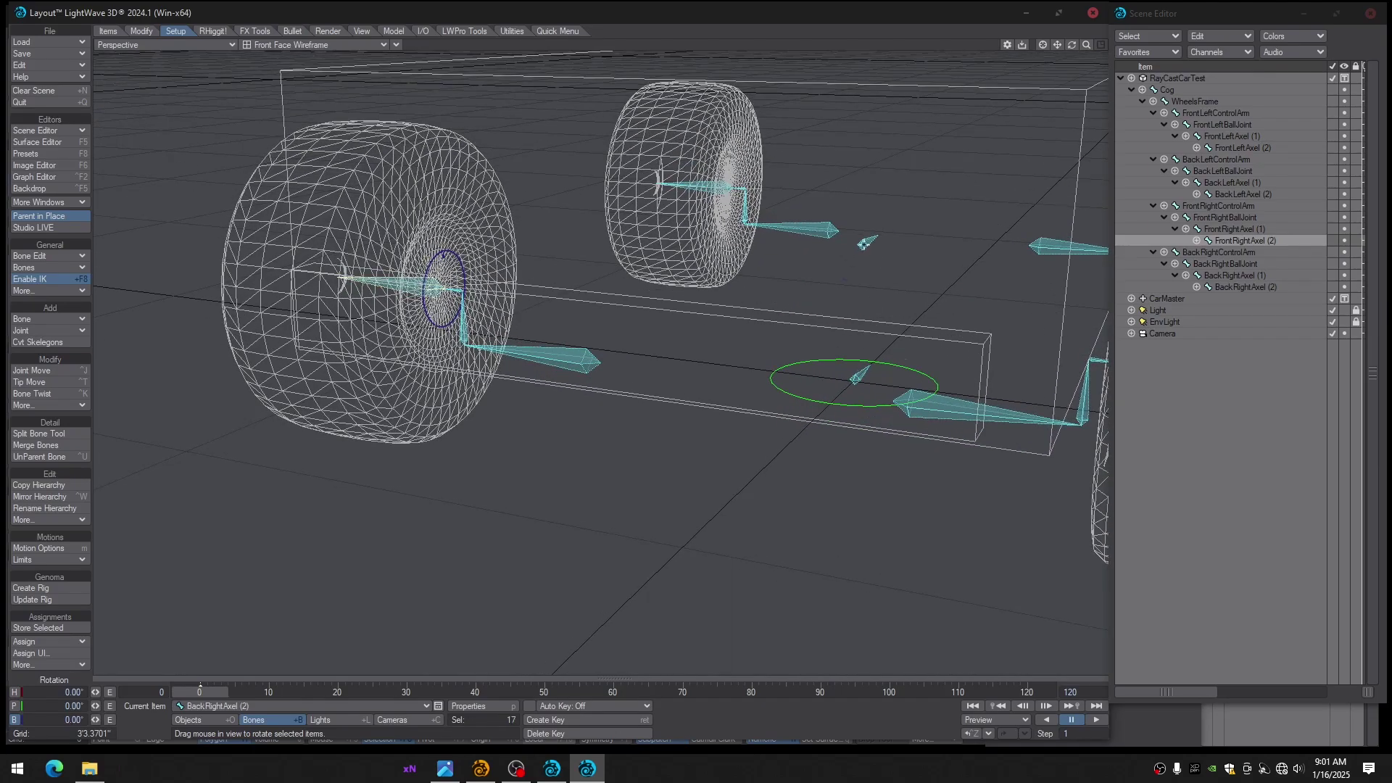
{"action": "mouse_move", "coordinate": [803, 339]}
{"action": "left_mouse_down", "text": "alt"}
{"action": "mouse_move", "coordinate": [818, 338]}
{"action": "mouse_move", "coordinate": [785, 353]}
{"action": "left_mouse_up", "text": "alt"}
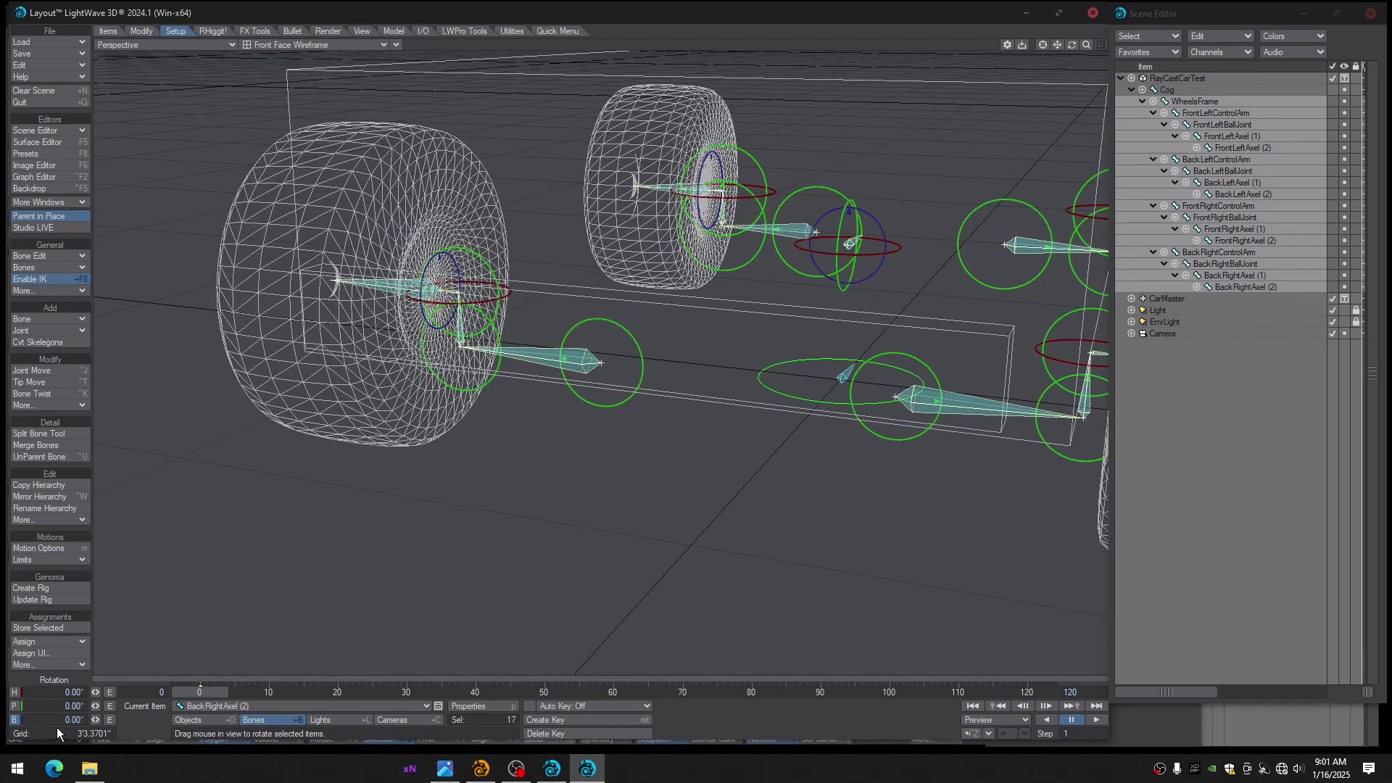
{"action": "key", "text": "h"}
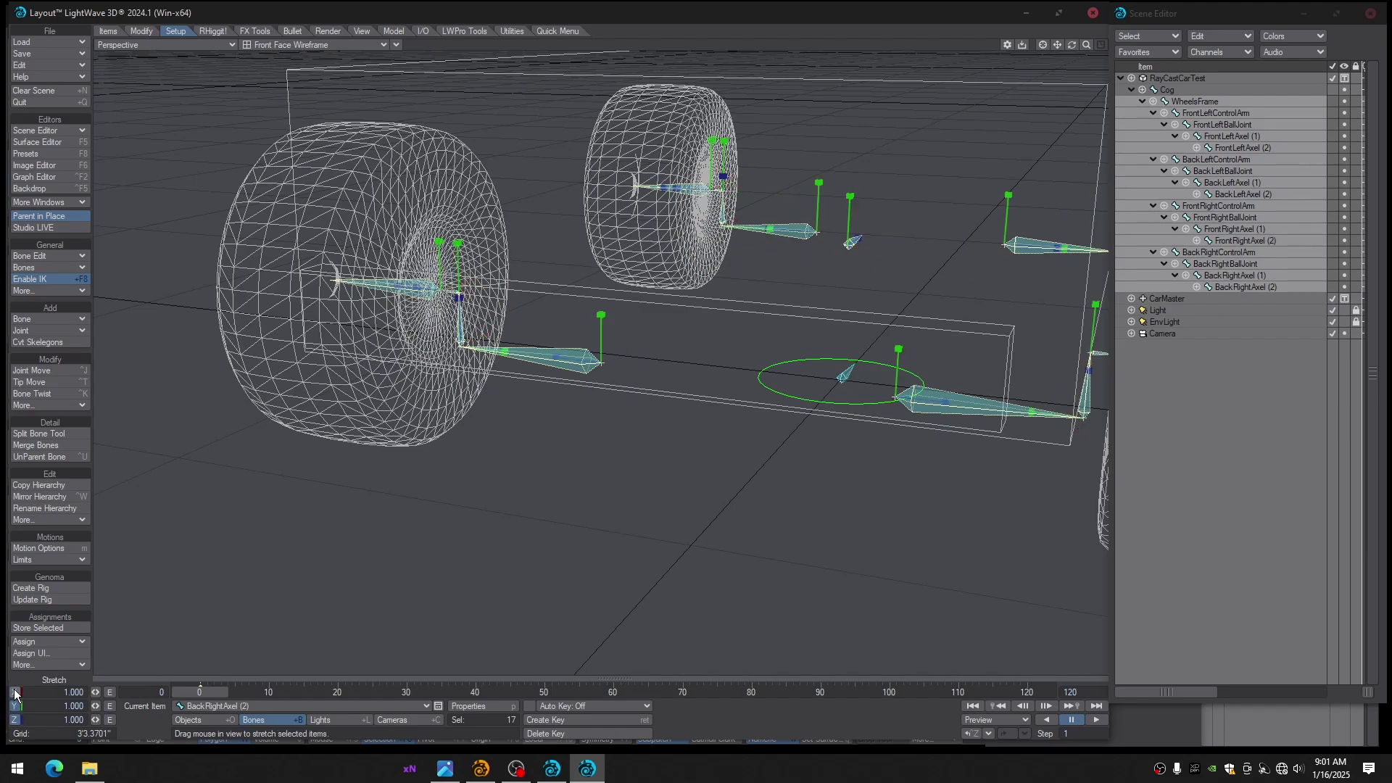
{"action": "left_click", "coordinate": [17, 719]}
Disable the X, Y and Z position channels on WheelsFrame and all its child bones
{"action": "key", "text": "t"}
{"action": "left_click", "coordinate": [16, 720]}
{"action": "left_click", "coordinate": [15, 706]}
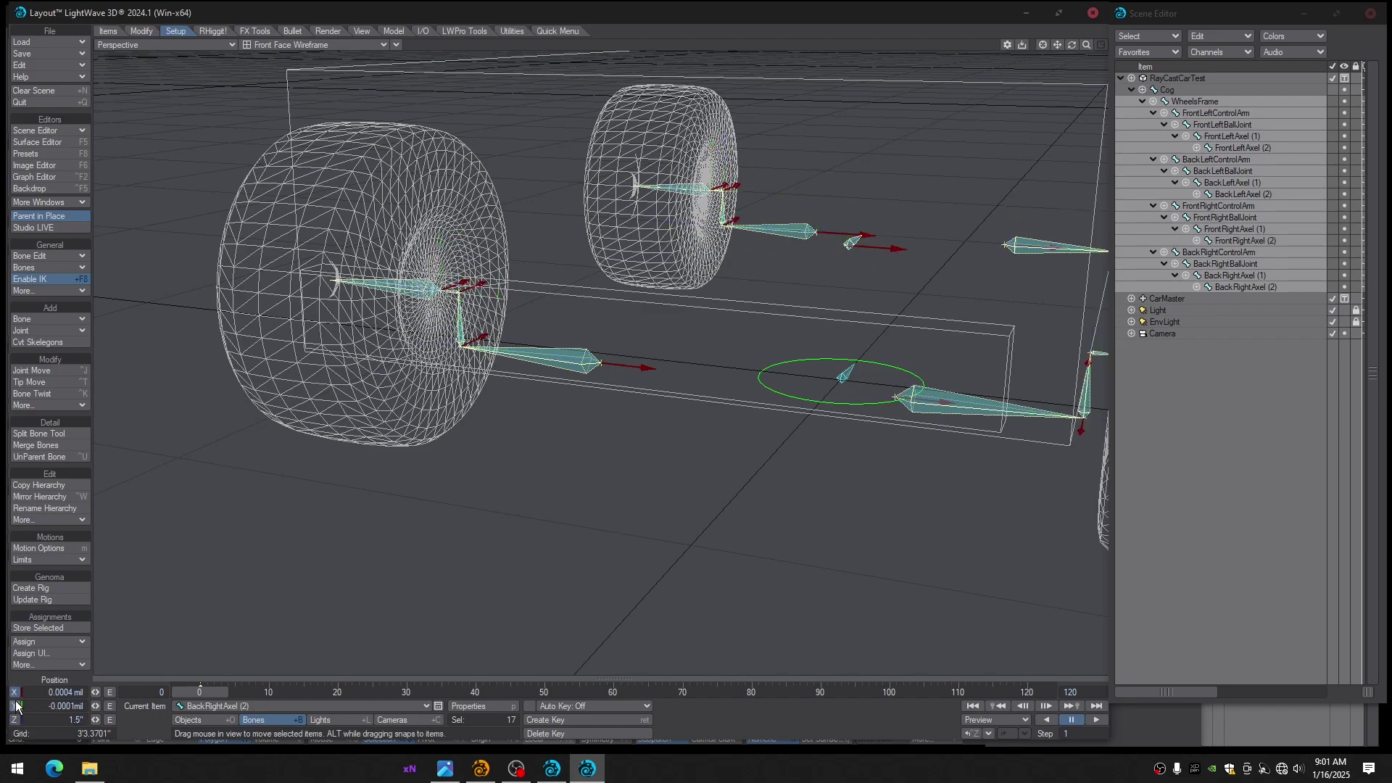
{"action": "left_click", "coordinate": [15, 693]}
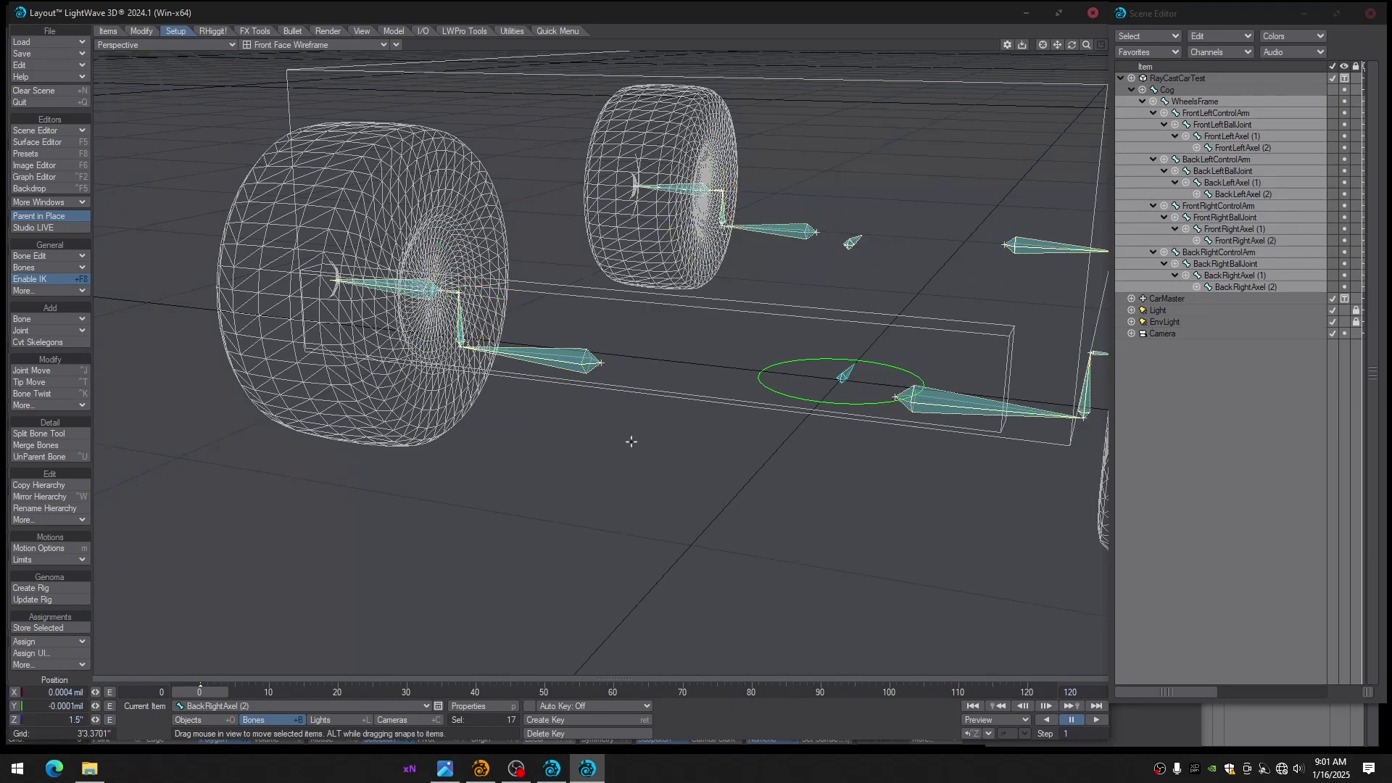
Select the Cog bone and save the scene as RayCastCarTest2.lws in the Camaro1973 Scenes folder
{"action": "left_click_drag", "start_coordinate": [631, 441], "coordinate": [646, 433], "text": "alt"}
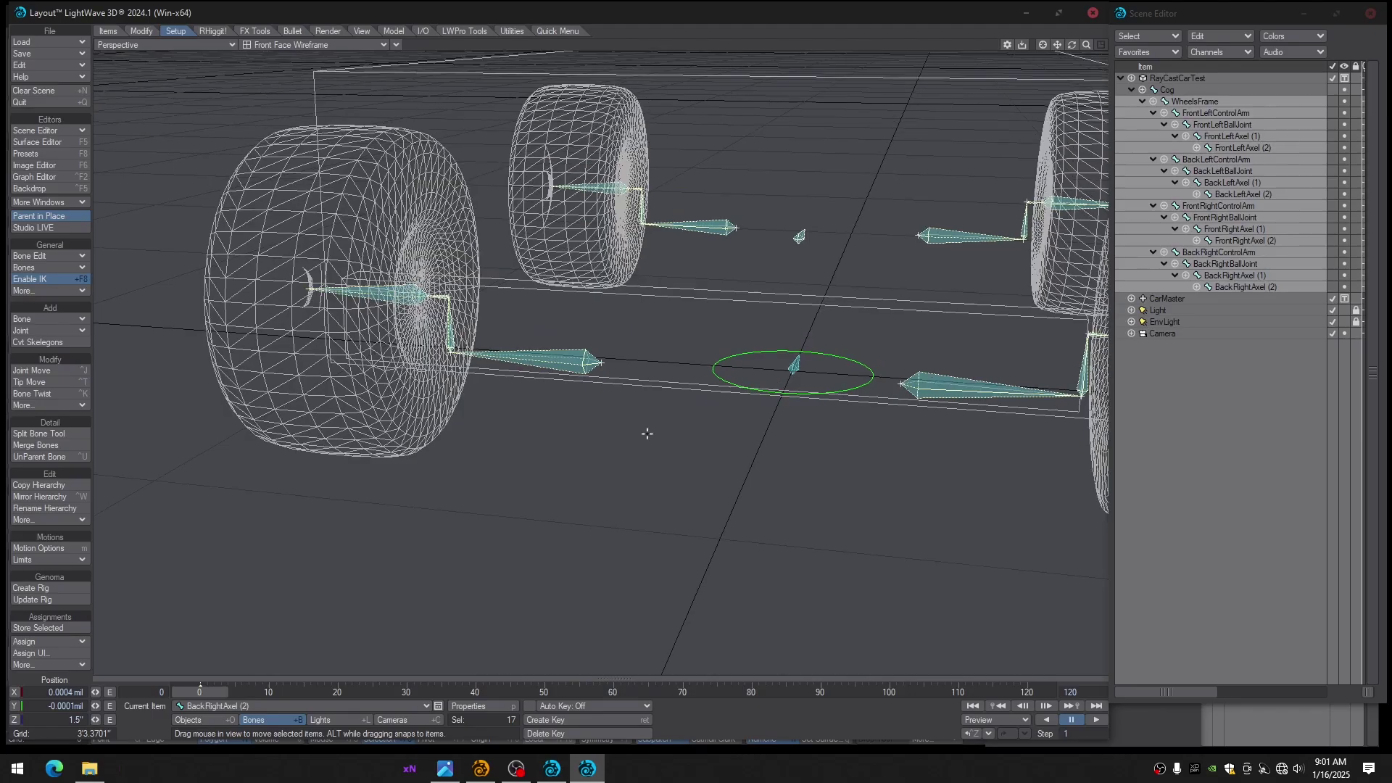
{"action": "left_click", "coordinate": [800, 369]}
{"action": "scroll", "coordinate": [810, 406], "scroll_direction": "up", "scroll_amount": 1}
{"action": "left_click_drag", "start_coordinate": [811, 407], "coordinate": [832, 424], "text": "alt"}
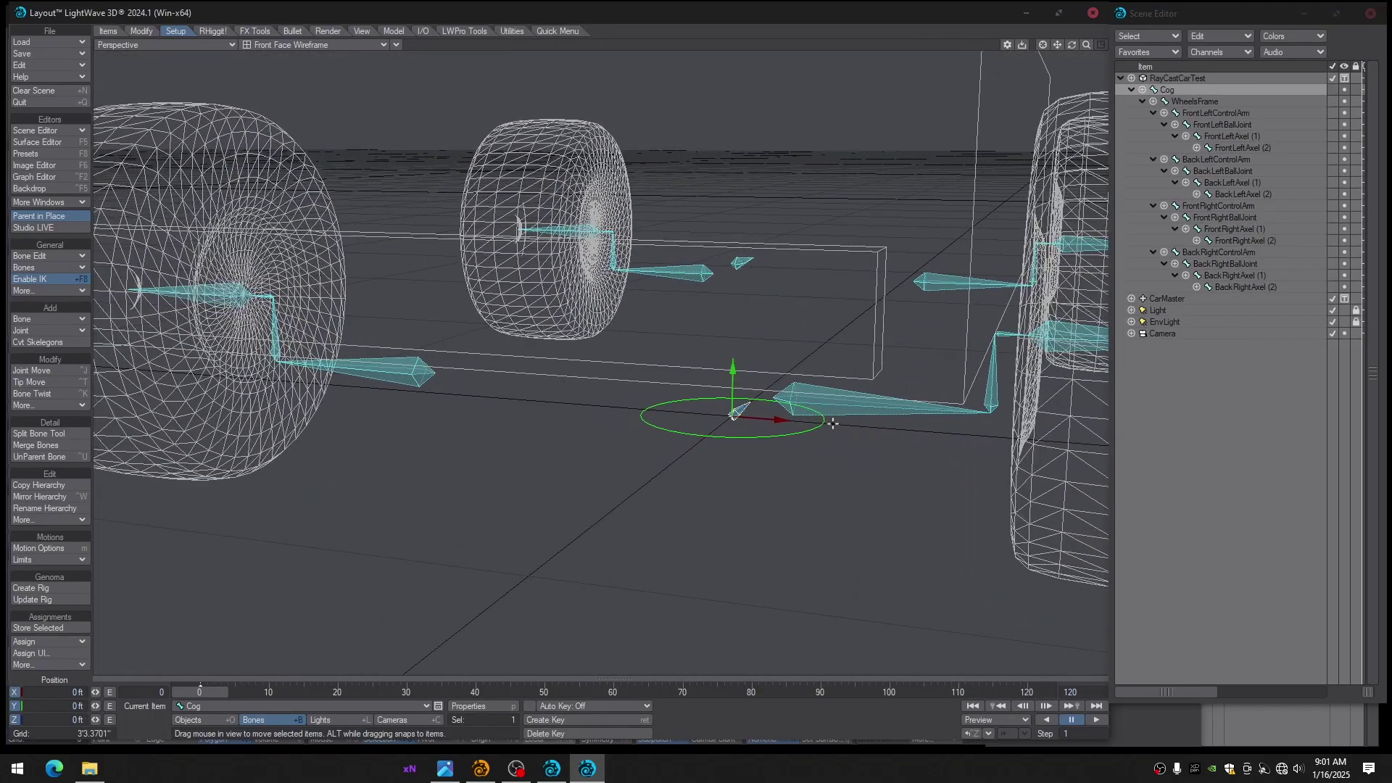
{"action": "key", "text": "shift+s"}
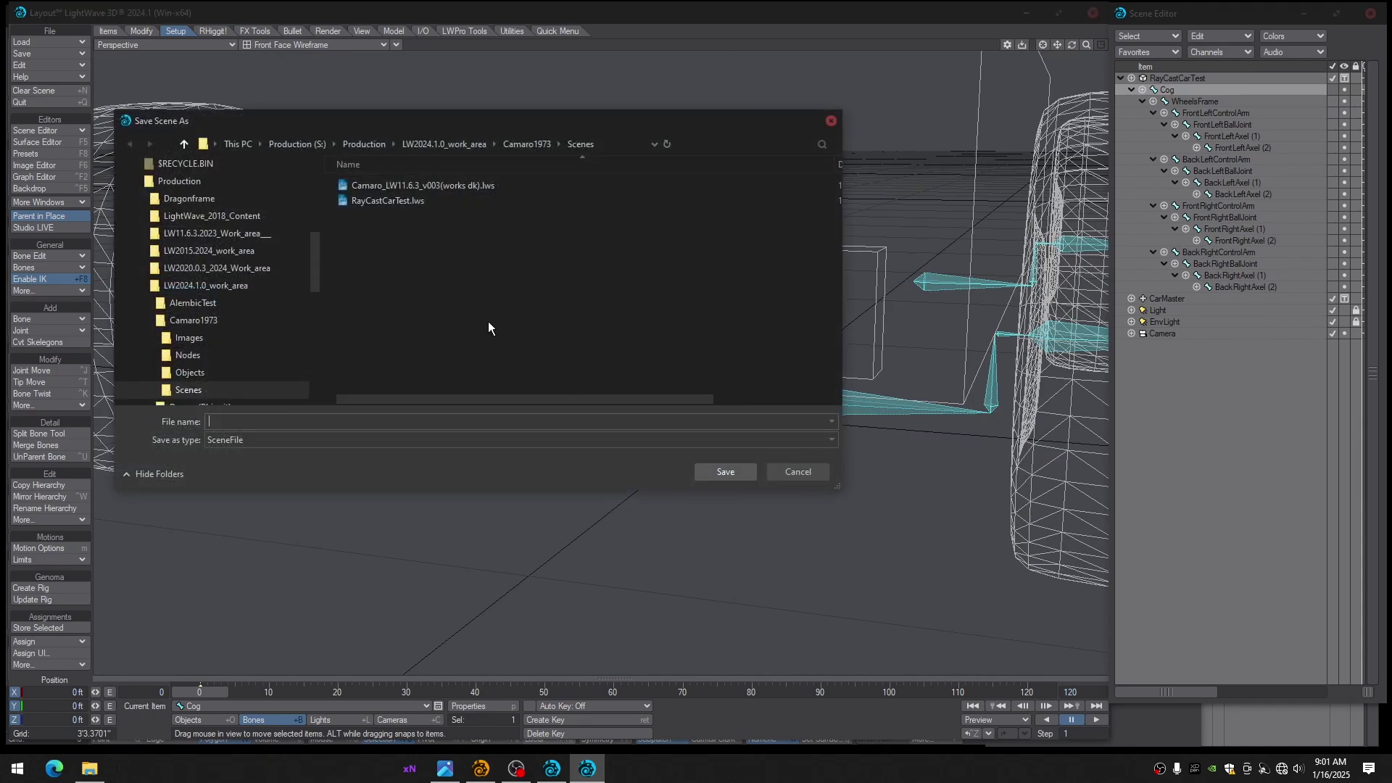
{"action": "left_click", "coordinate": [394, 206]}
{"action": "left_click", "coordinate": [725, 473]}
Compare the new bone rig with the finished rig in the RayCastCarTest scene
{"action": "left_click", "coordinate": [551, 769]}
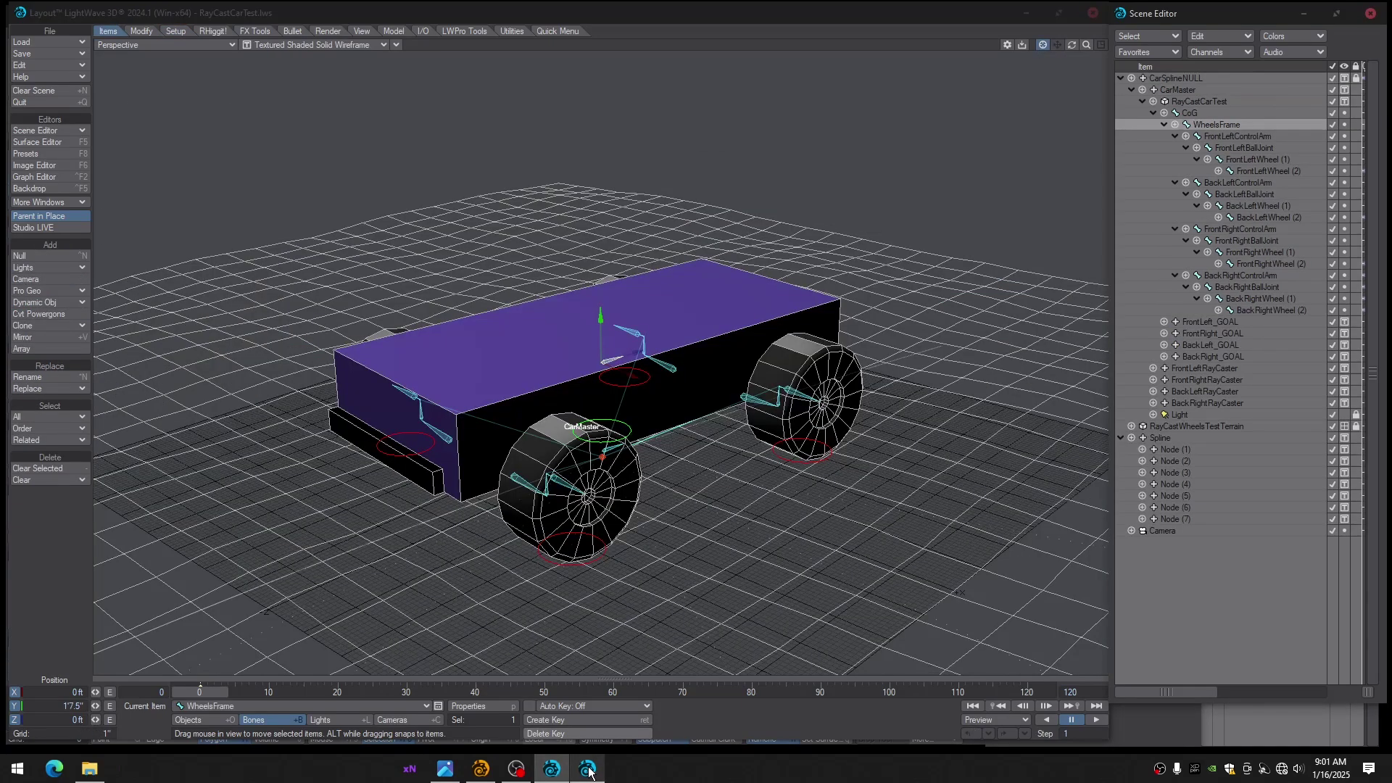
{"action": "mouse_move", "coordinate": [195, 692]}
{"action": "left_mouse_down"}
{"action": "mouse_move", "coordinate": [270, 694]}
{"action": "mouse_move", "coordinate": [195, 694]}
{"action": "left_mouse_up"}
{"action": "left_click", "coordinate": [588, 768]}
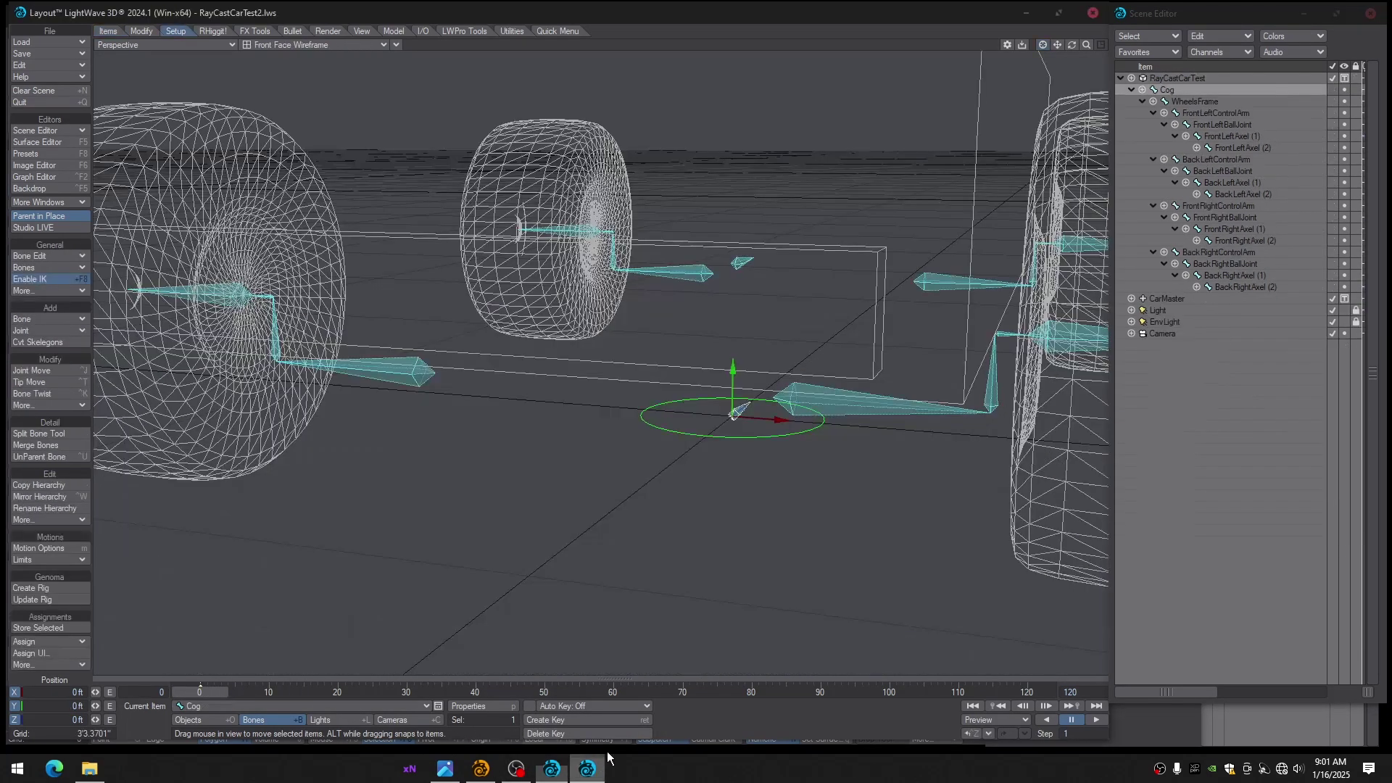
{"action": "left_click_drag", "start_coordinate": [762, 444], "coordinate": [671, 457], "text": "alt"}
{"action": "left_click_drag", "start_coordinate": [767, 439], "coordinate": [747, 367], "text": "alt"}
{"action": "left_click_drag", "start_coordinate": [1095, 359], "coordinate": [1062, 398], "text": "alt"}
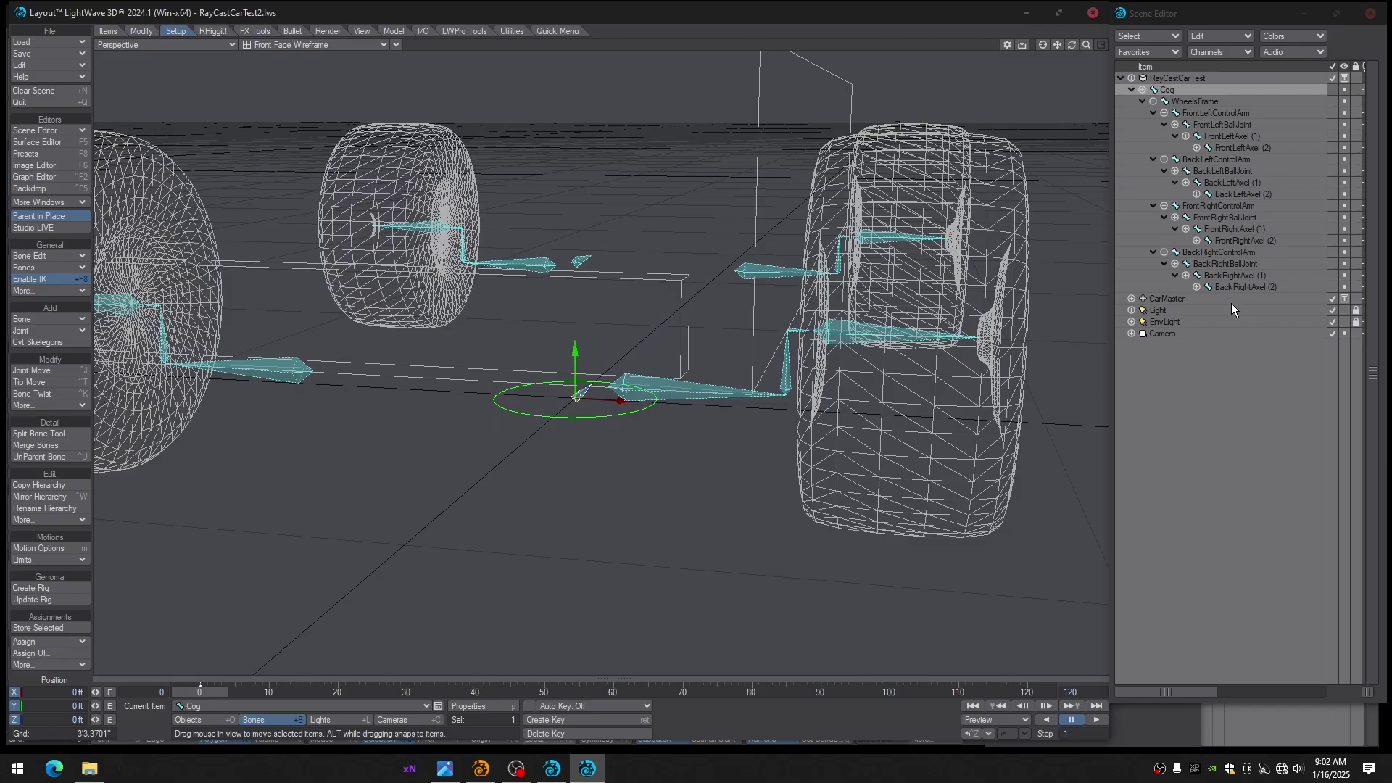
{"action": "mouse_move", "coordinate": [1097, 291]}
{"action": "left_mouse_down", "text": "alt"}
{"action": "mouse_move", "coordinate": [1055, 254]}
{"action": "mouse_move", "coordinate": [1110, 282]}
{"action": "left_mouse_up", "text": "alt"}
{"action": "mouse_move", "coordinate": [1247, 320]}
{"action": "left_mouse_down", "text": "alt"}
{"action": "mouse_move", "coordinate": [1211, 359]}
{"action": "mouse_move", "coordinate": [1241, 309]}
{"action": "mouse_move", "coordinate": [1219, 341]}
{"action": "mouse_move", "coordinate": [1221, 323]}
{"action": "left_mouse_up", "text": "alt"}
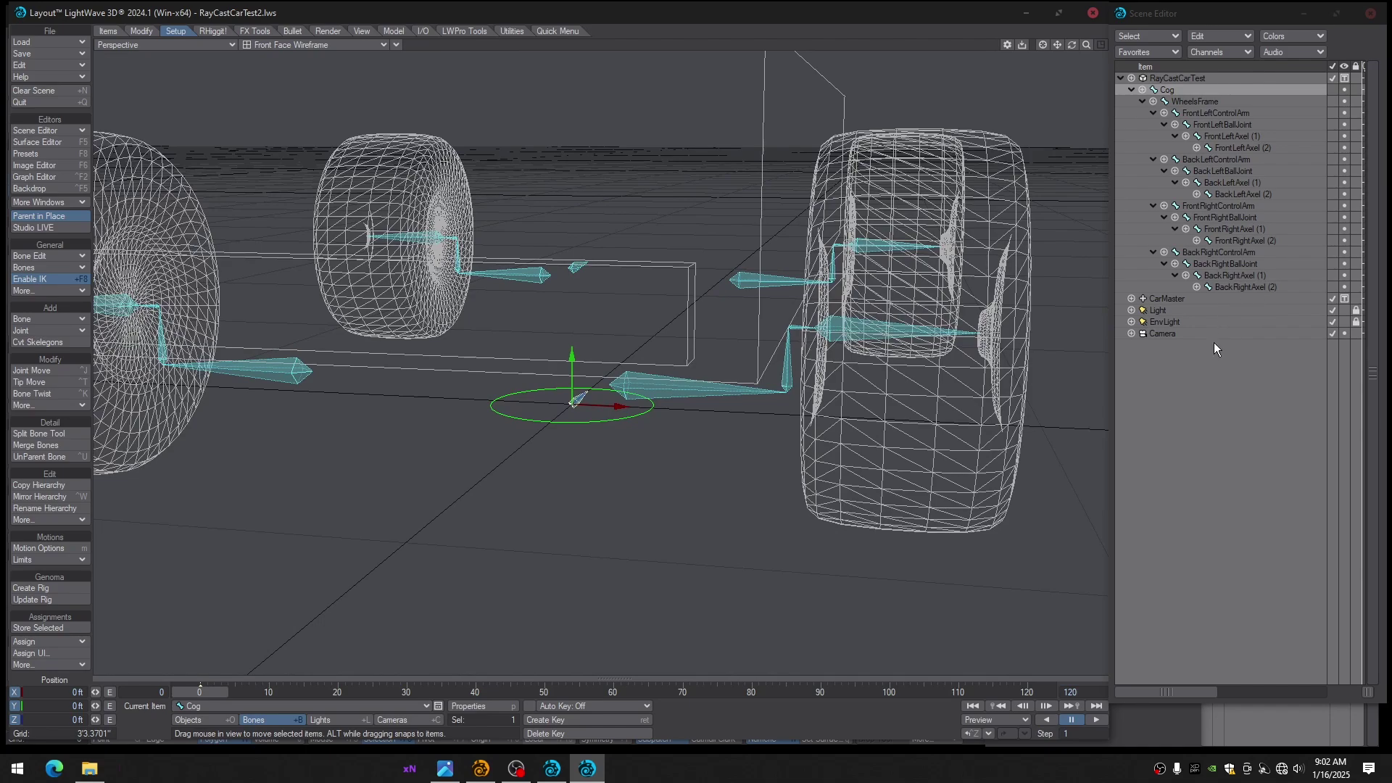
In the reference RayCastCarTest scene, examine the motion options and parent items of FrontLeft_GOAL and FrontLeftRayCaster, then return to RayCastCarTest2
{"action": "left_click", "coordinate": [552, 768]}
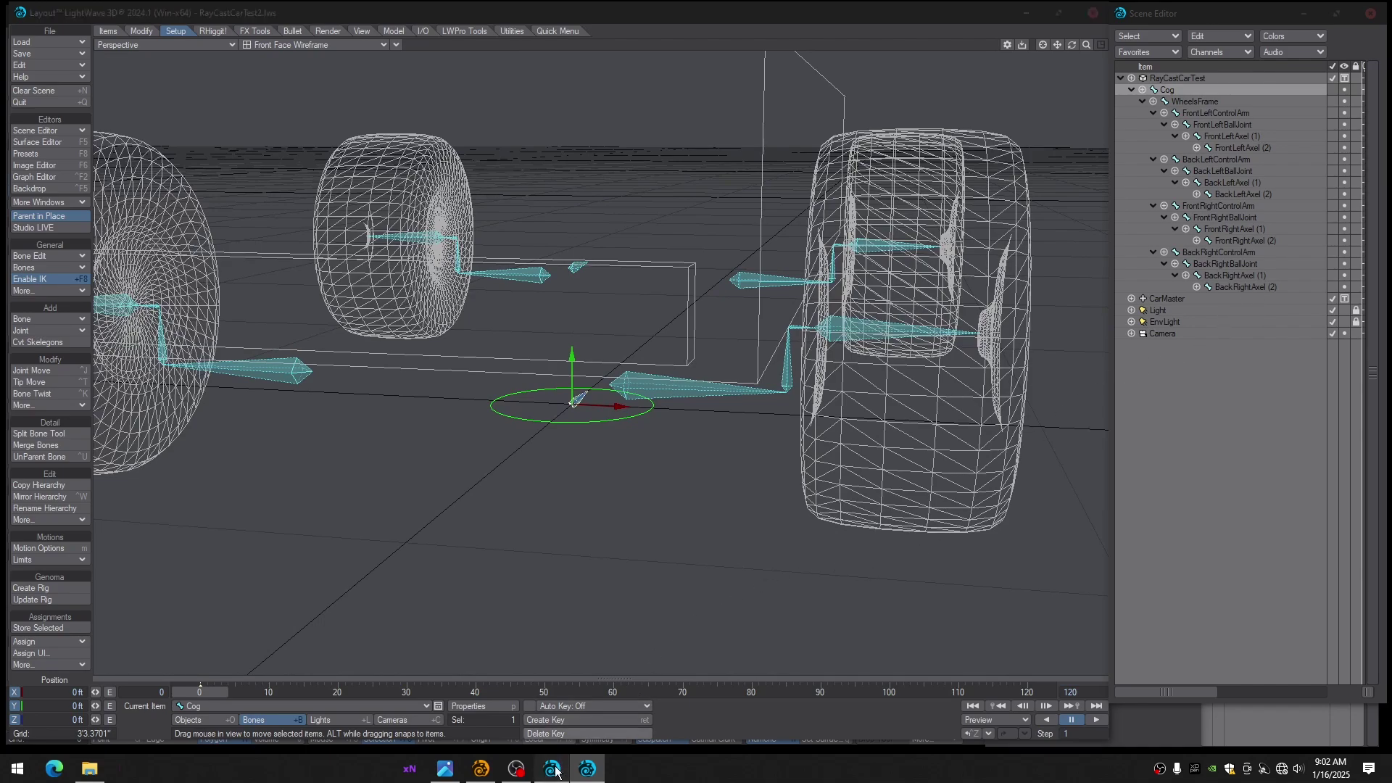
{"action": "left_click", "coordinate": [1202, 322]}
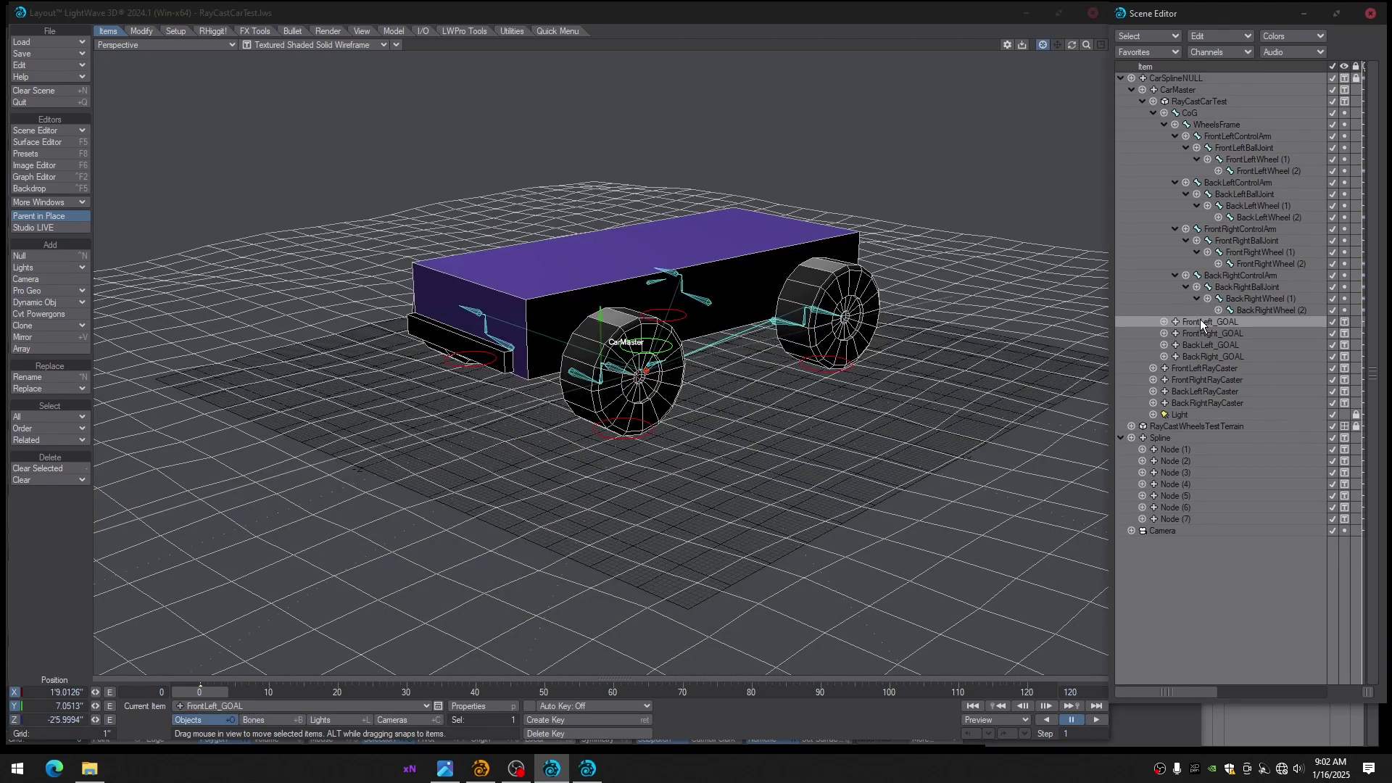
{"action": "key", "text": "m"}
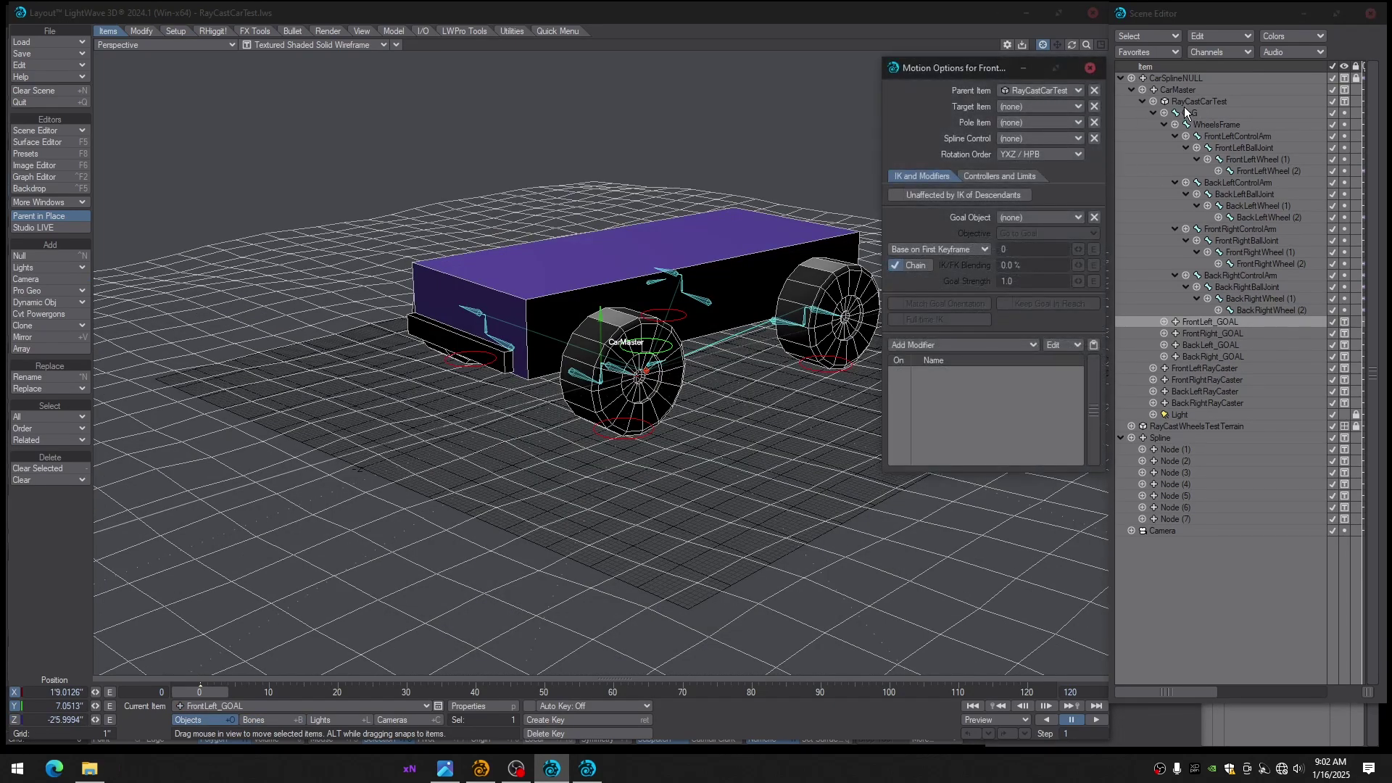
{"action": "left_click", "coordinate": [1190, 370]}
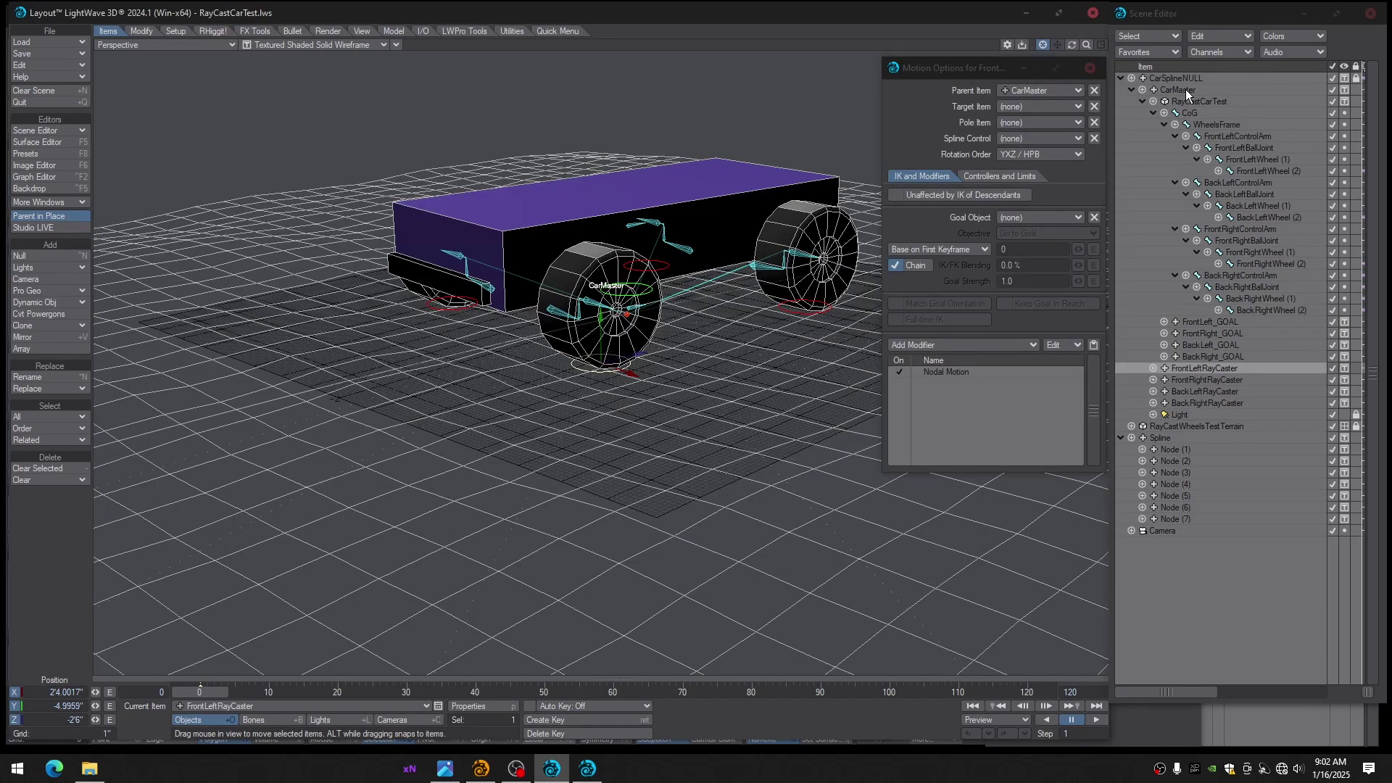
{"action": "left_click", "coordinate": [1091, 69]}
{"action": "left_click", "coordinate": [596, 769]}
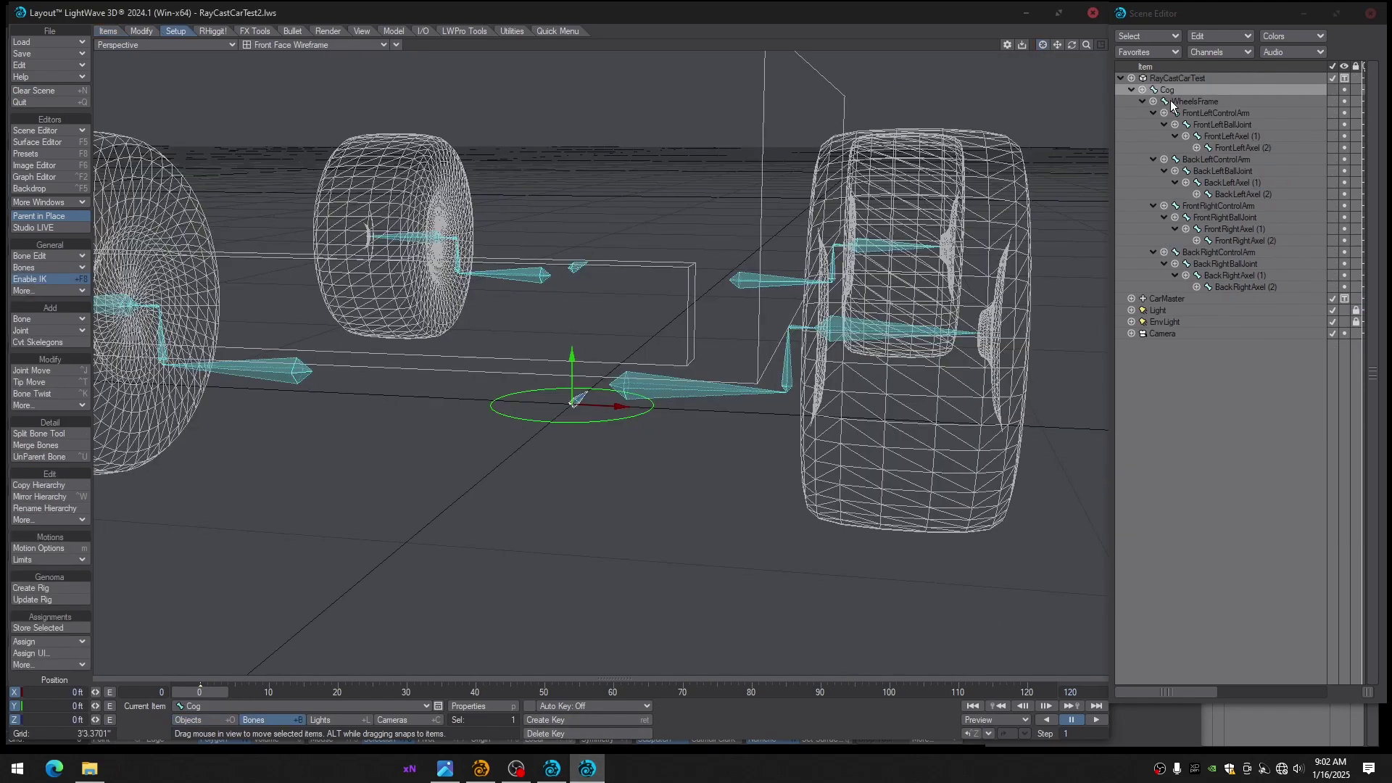
Add a null object named FrontLeft_GOAL to the scene
{"action": "left_click", "coordinate": [1172, 78]}
{"action": "left_click", "coordinate": [1169, 298]}
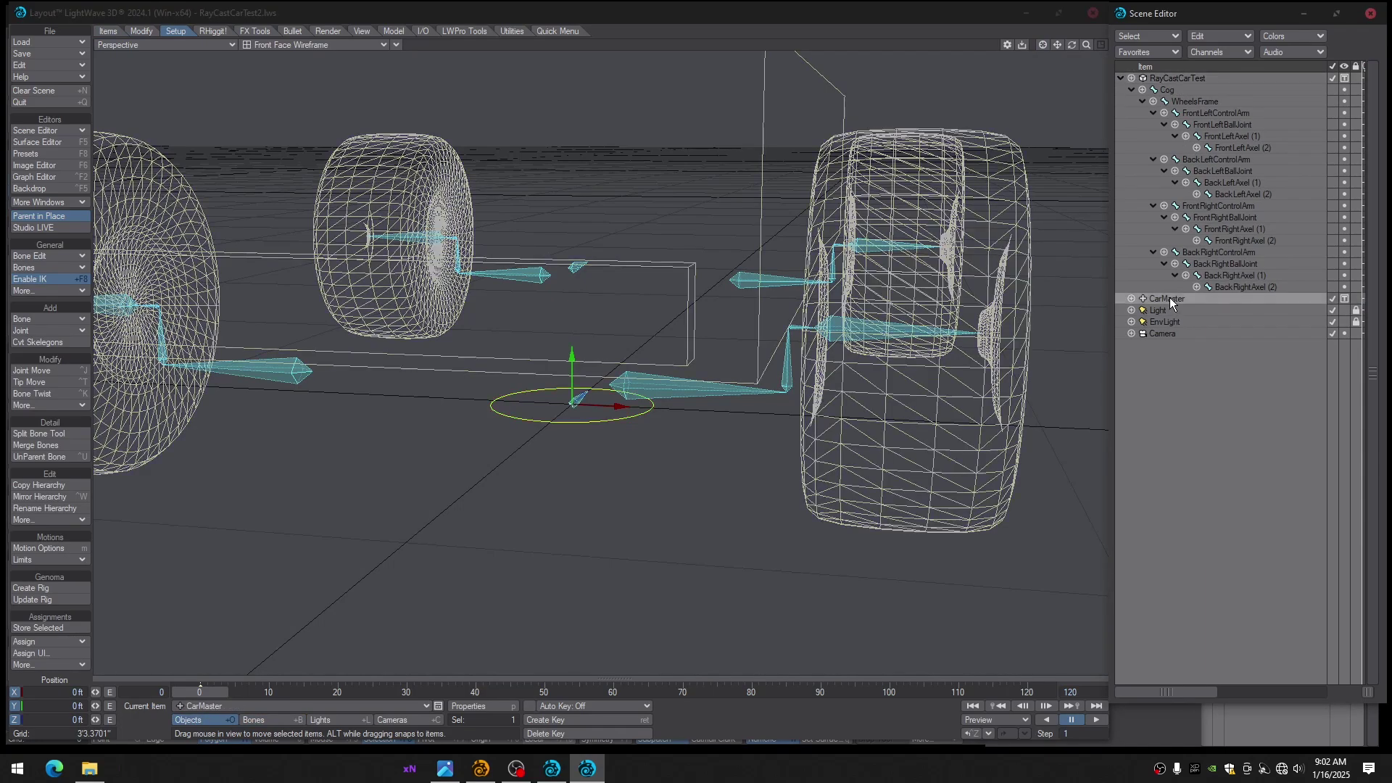
{"action": "left_click", "coordinate": [1162, 79]}
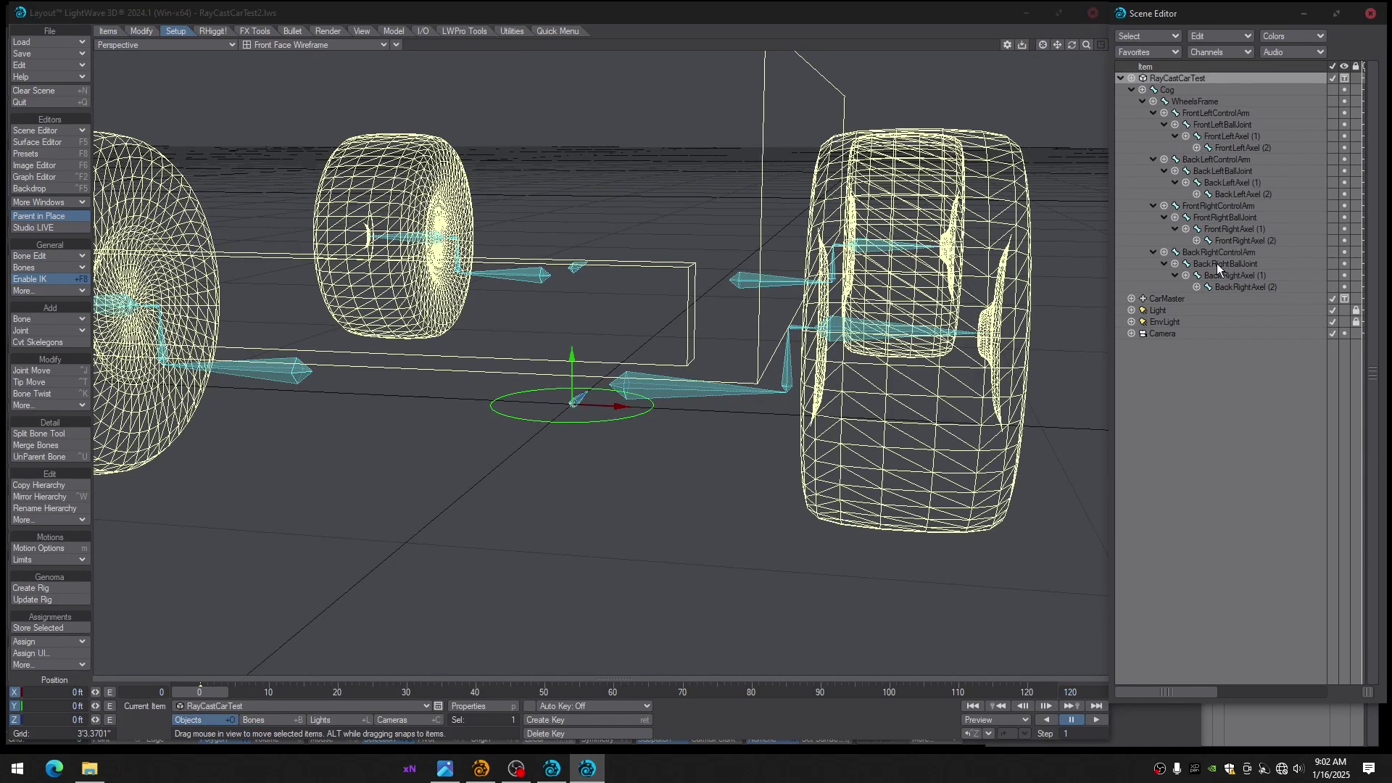
{"action": "left_click_drag", "start_coordinate": [974, 290], "coordinate": [812, 348], "text": "alt"}
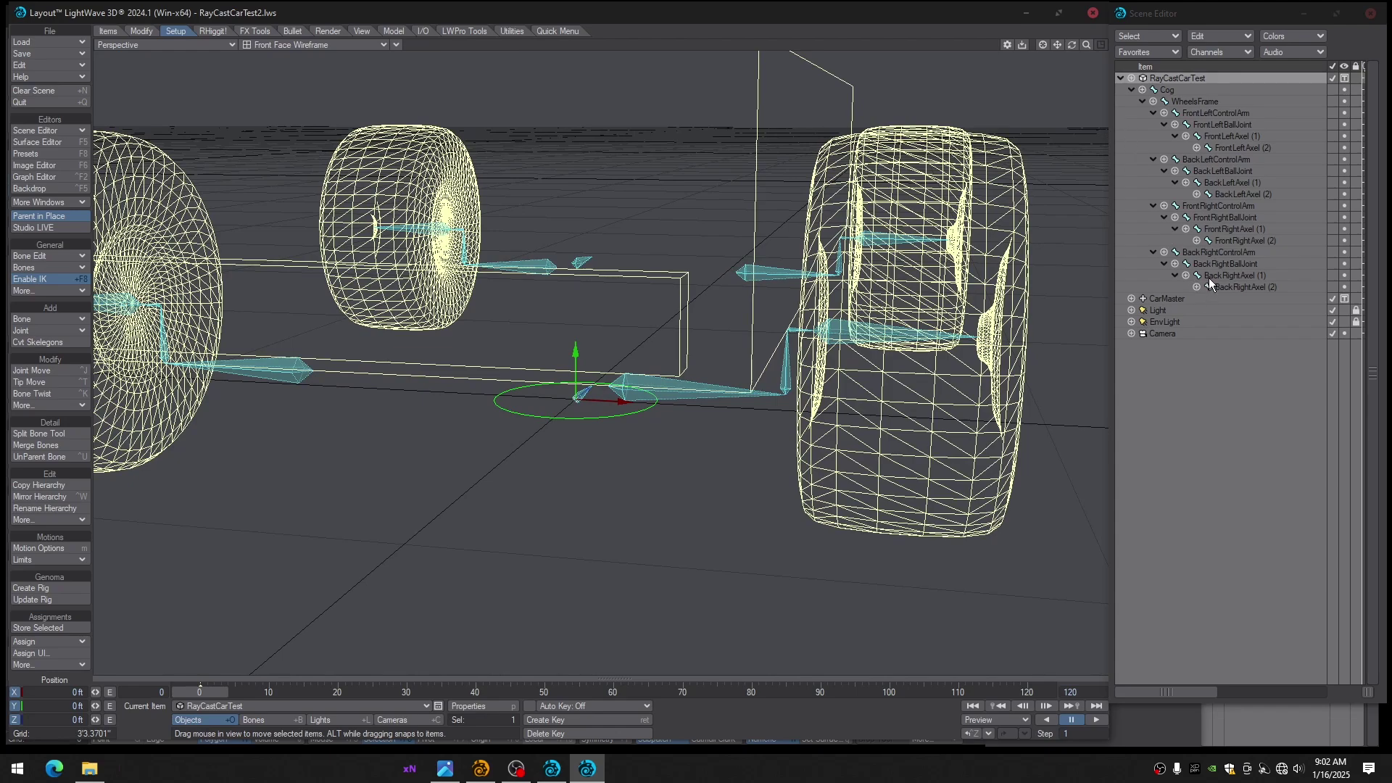
{"action": "left_click", "coordinate": [108, 31]}
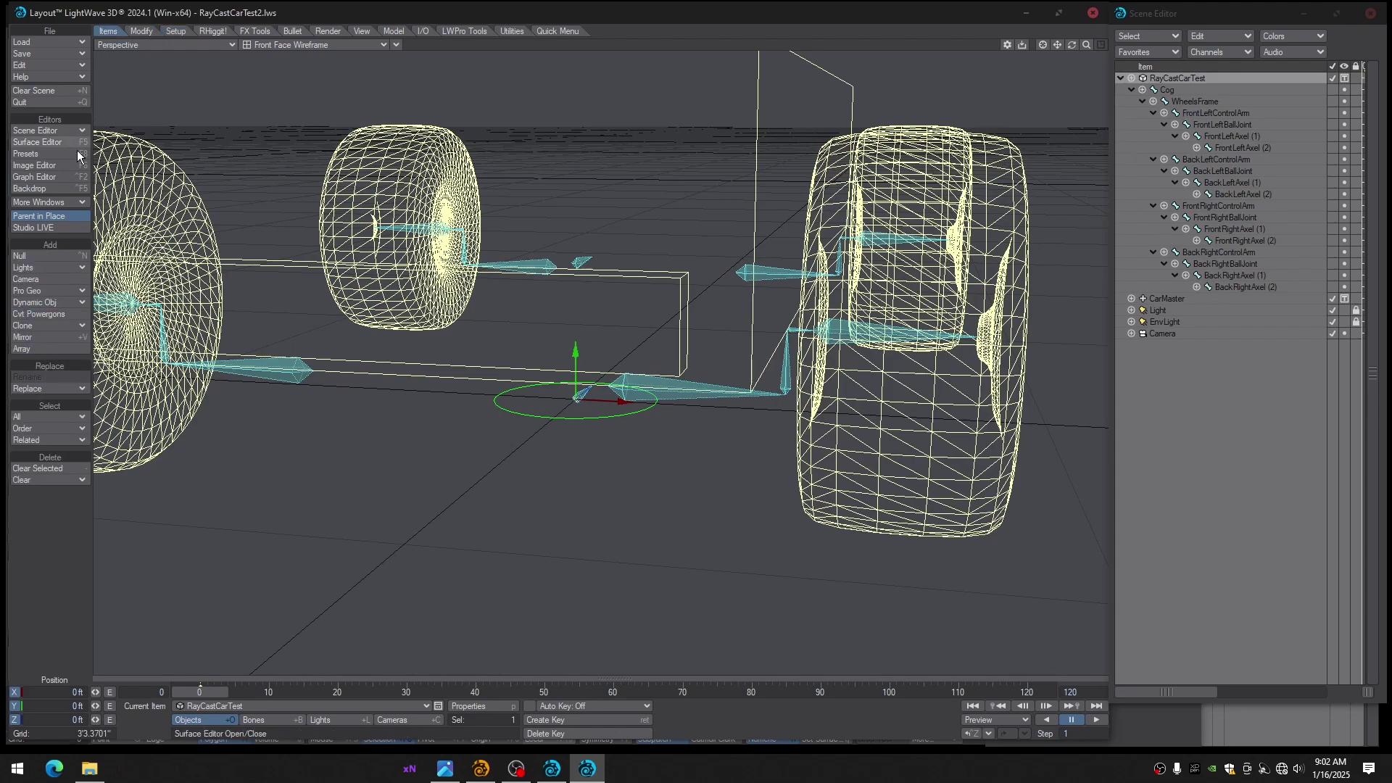
{"action": "left_click", "coordinate": [41, 256]}
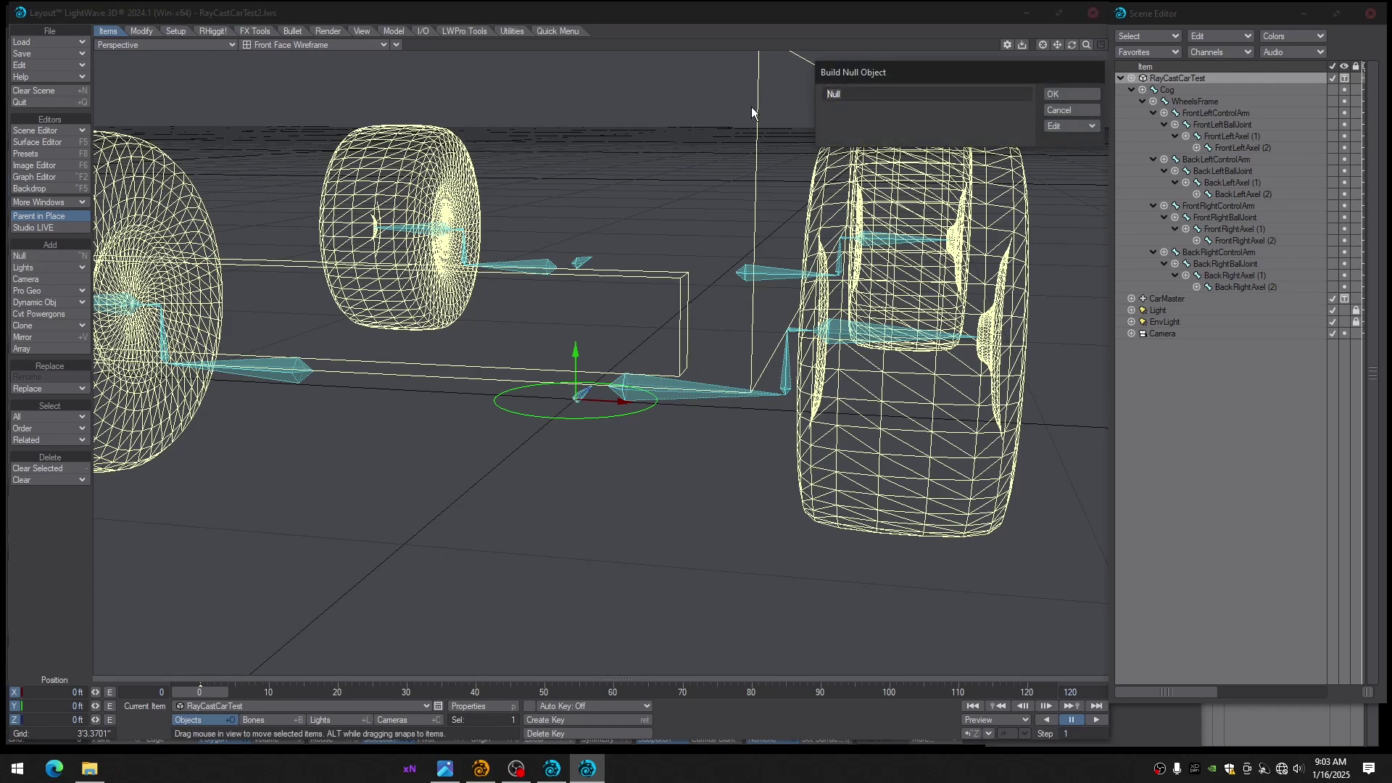
{"action": "type", "text": "FrontLeft_GOAL"}
{"action": "key", "text": "Return"}
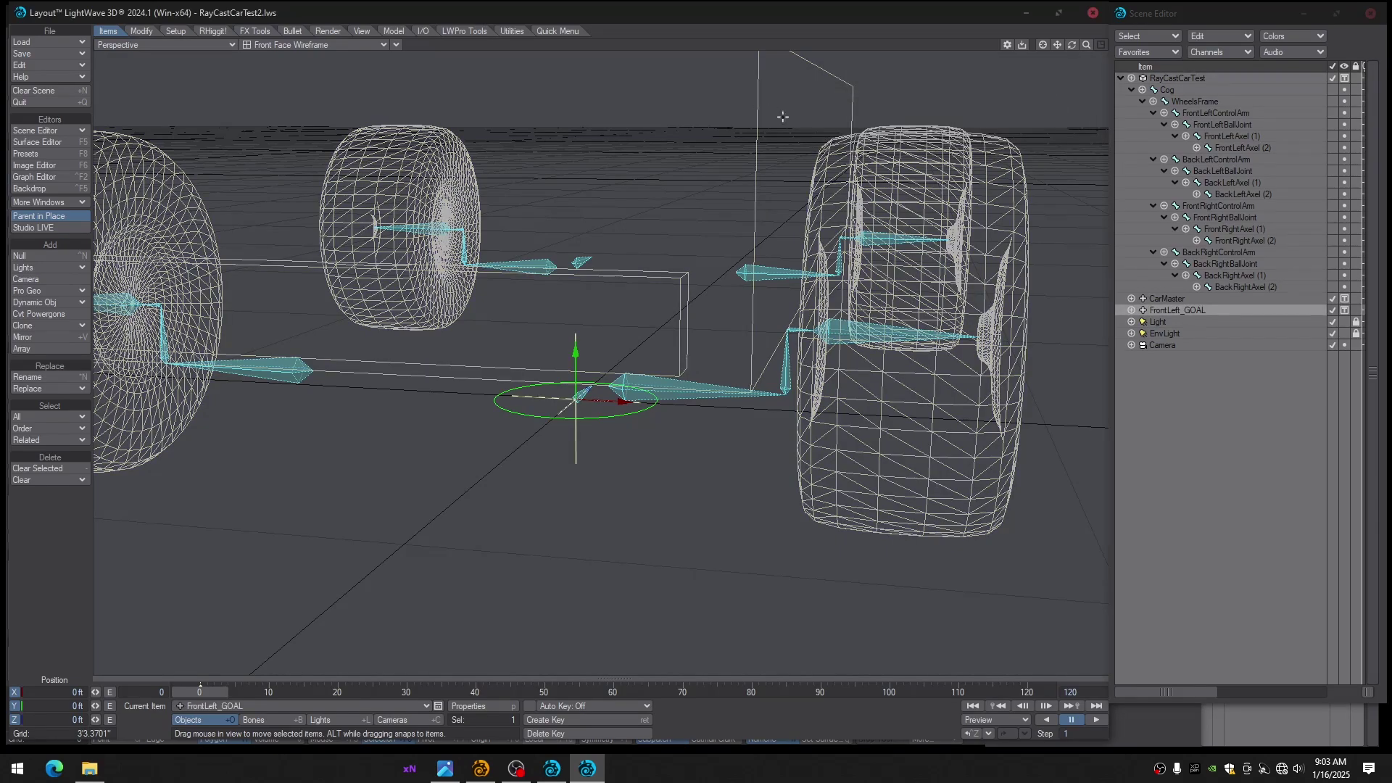
In the top view, move FrontLeft_GOAL to the front left wheel's ball joint, about X 1'9" and Z -2'6"
{"action": "left_click_drag", "start_coordinate": [783, 116], "coordinate": [856, 203], "text": "alt"}
{"action": "key", "text": "shift+a"}
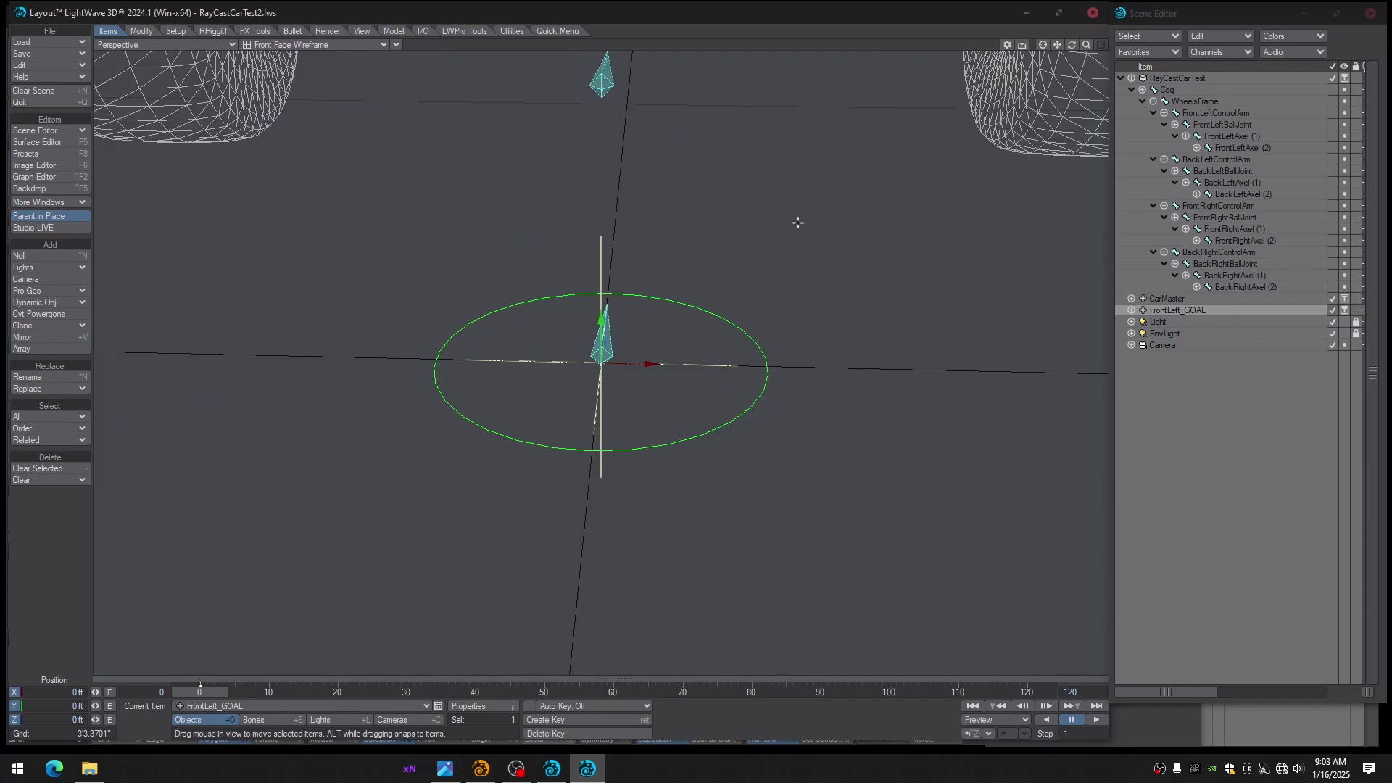
{"action": "scroll", "coordinate": [798, 222], "scroll_direction": "down", "scroll_amount": 5}
{"action": "key", "text": "2"}
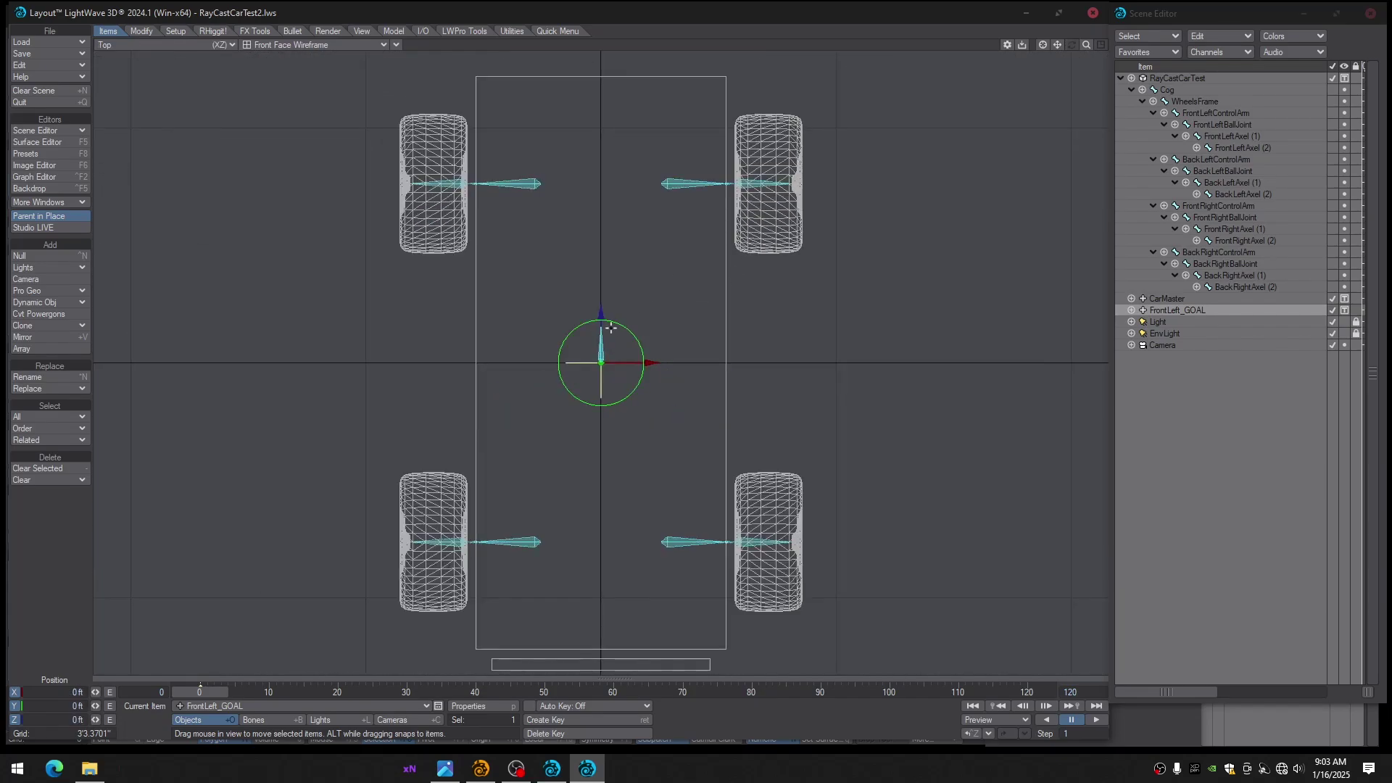
{"action": "left_click_drag", "start_coordinate": [601, 316], "coordinate": [601, 492]}
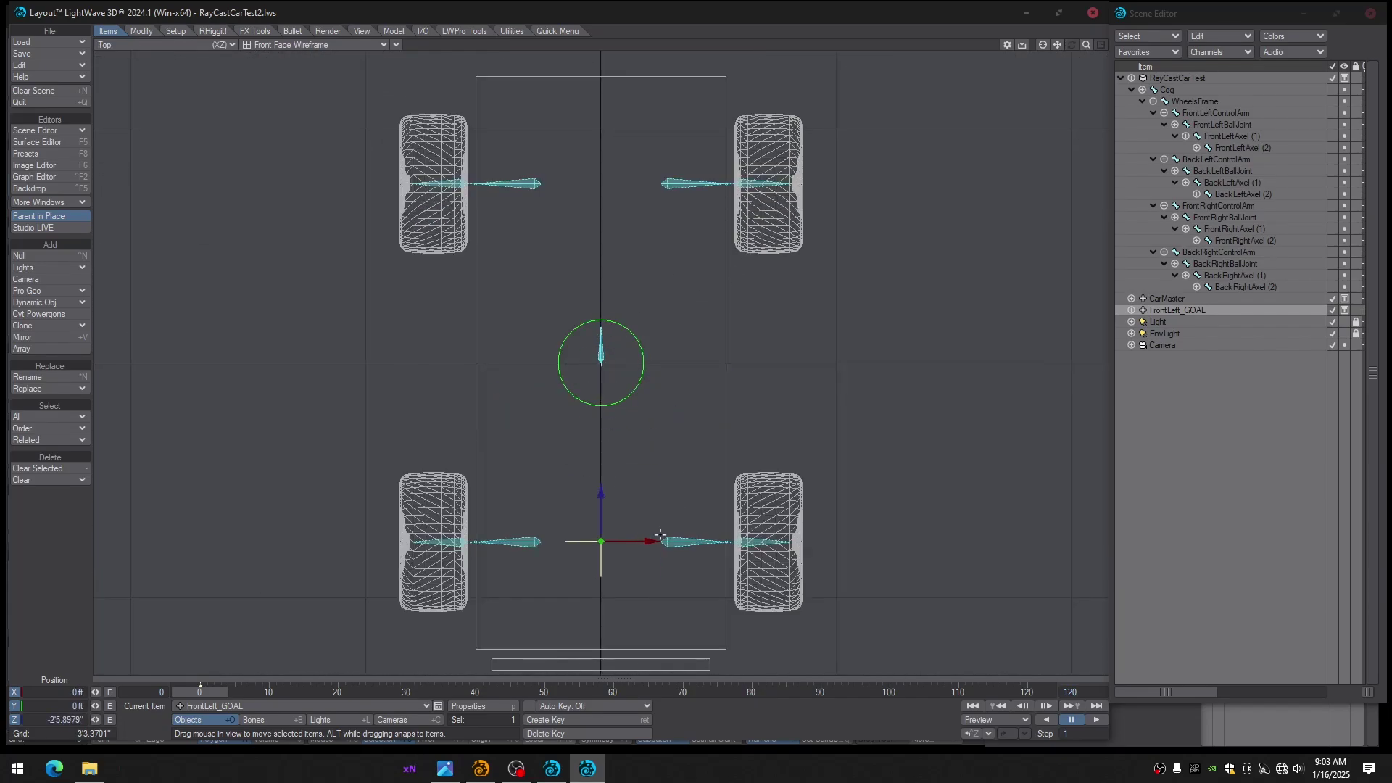
{"action": "left_click_drag", "start_coordinate": [649, 538], "coordinate": [772, 541]}
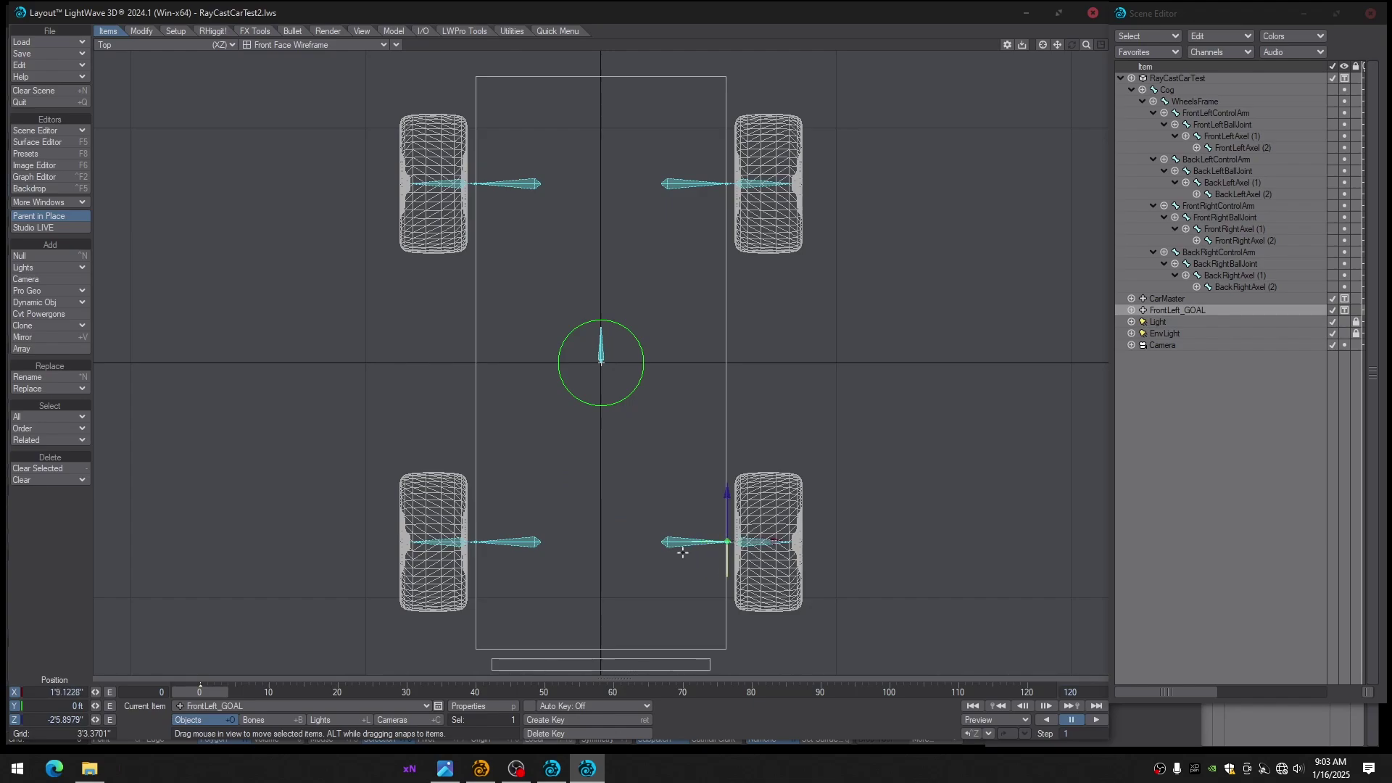
In the back view, raise FrontLeft_GOAL to about Y 1' and align it horizontally with the top of the front left ball joint
{"action": "key", "text": "1"}
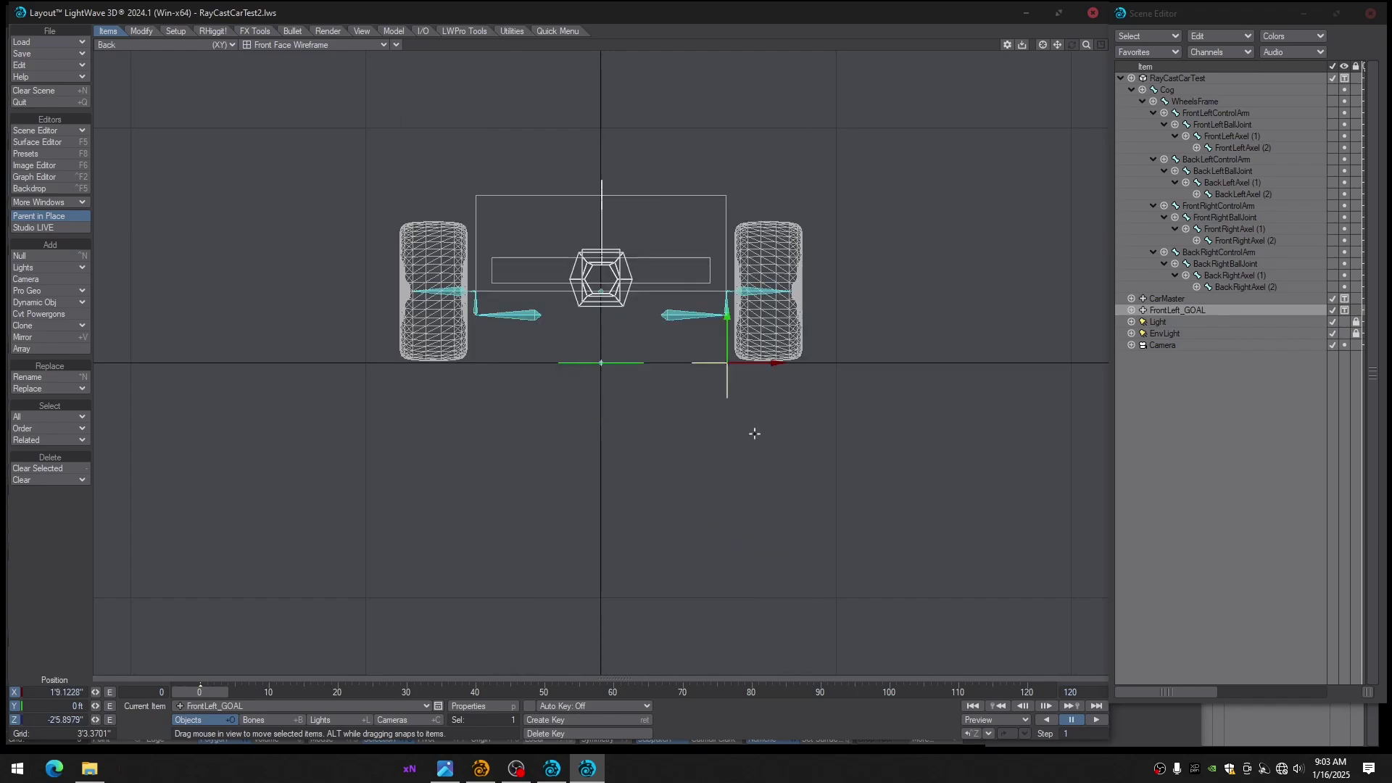
{"action": "left_click_drag", "start_coordinate": [728, 325], "coordinate": [728, 254]}
{"action": "key", "text": "shift+a"}
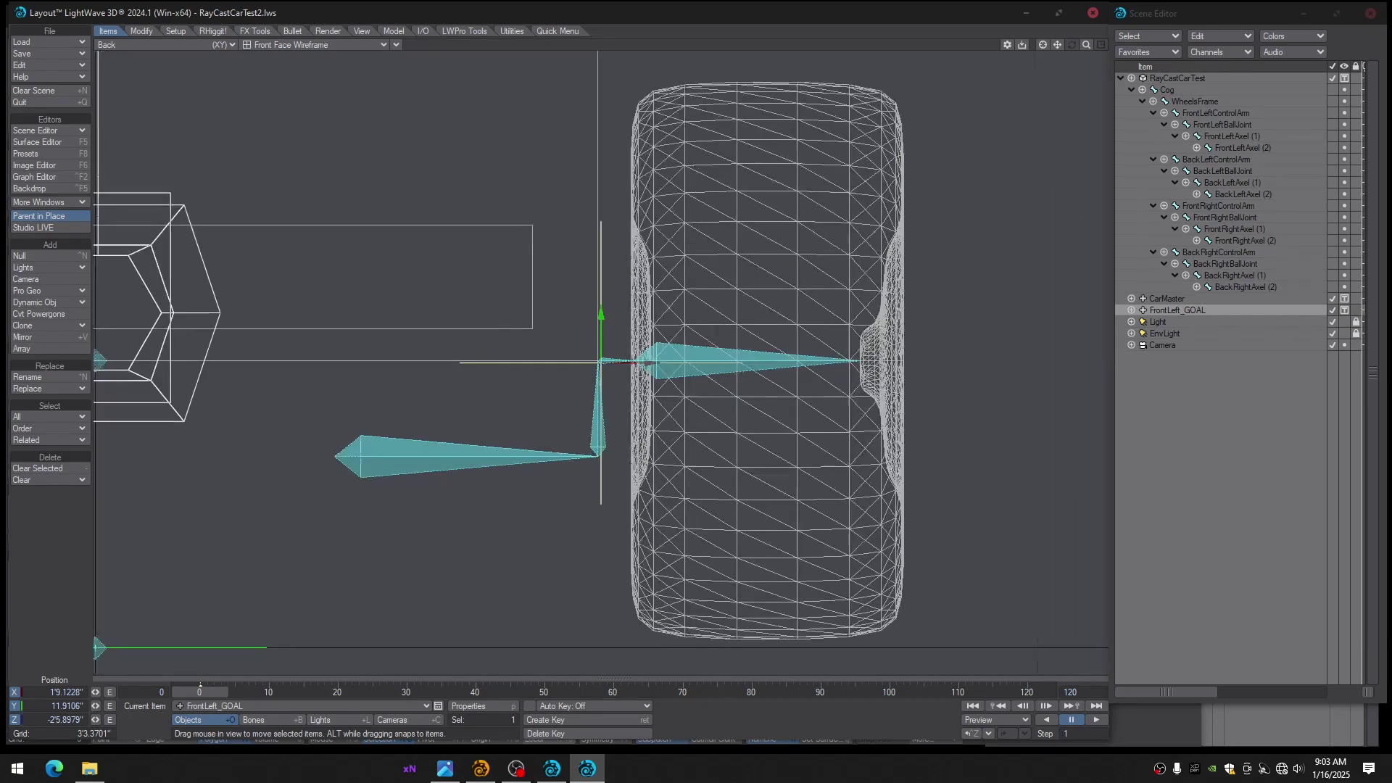
{"action": "left_click_drag", "start_coordinate": [755, 338], "coordinate": [921, 338], "text": "ctrl+alt"}
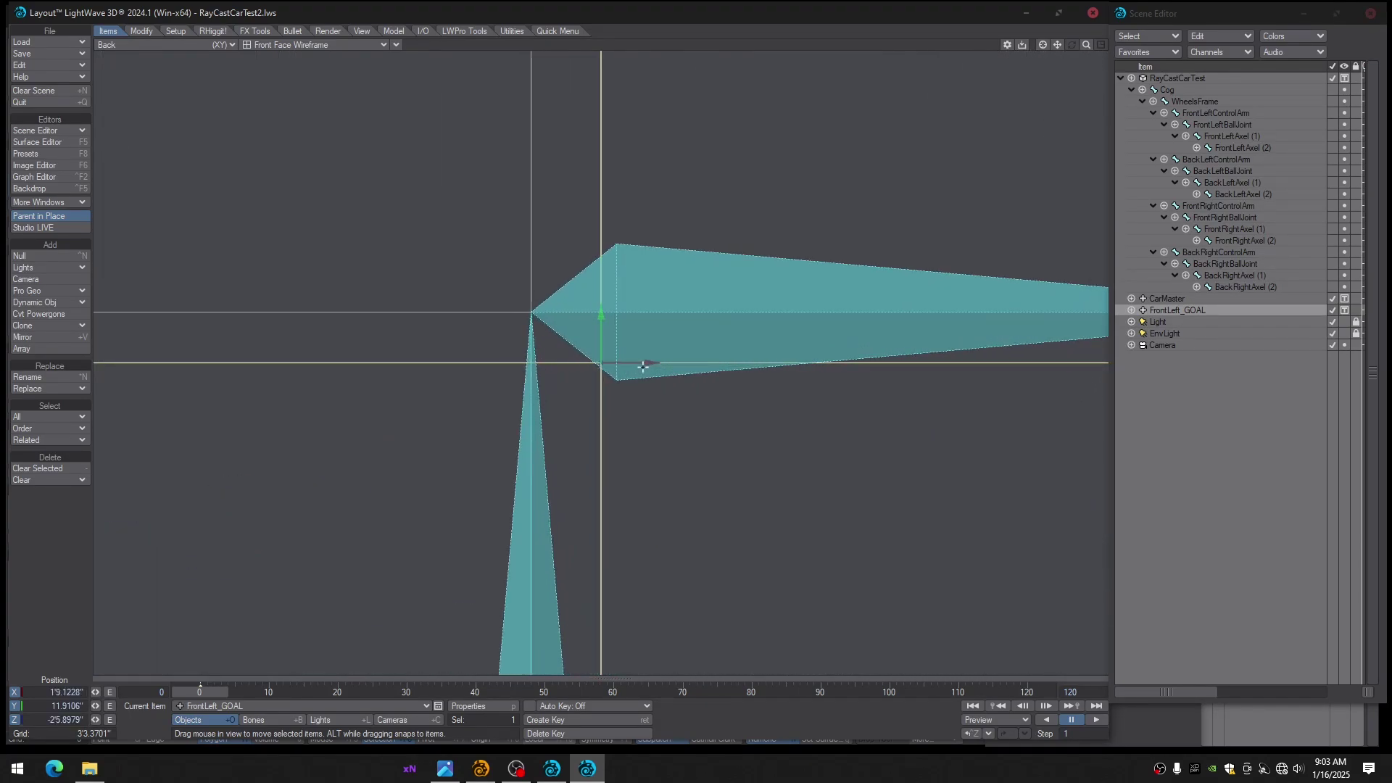
{"action": "left_click_drag", "start_coordinate": [650, 362], "coordinate": [581, 363]}
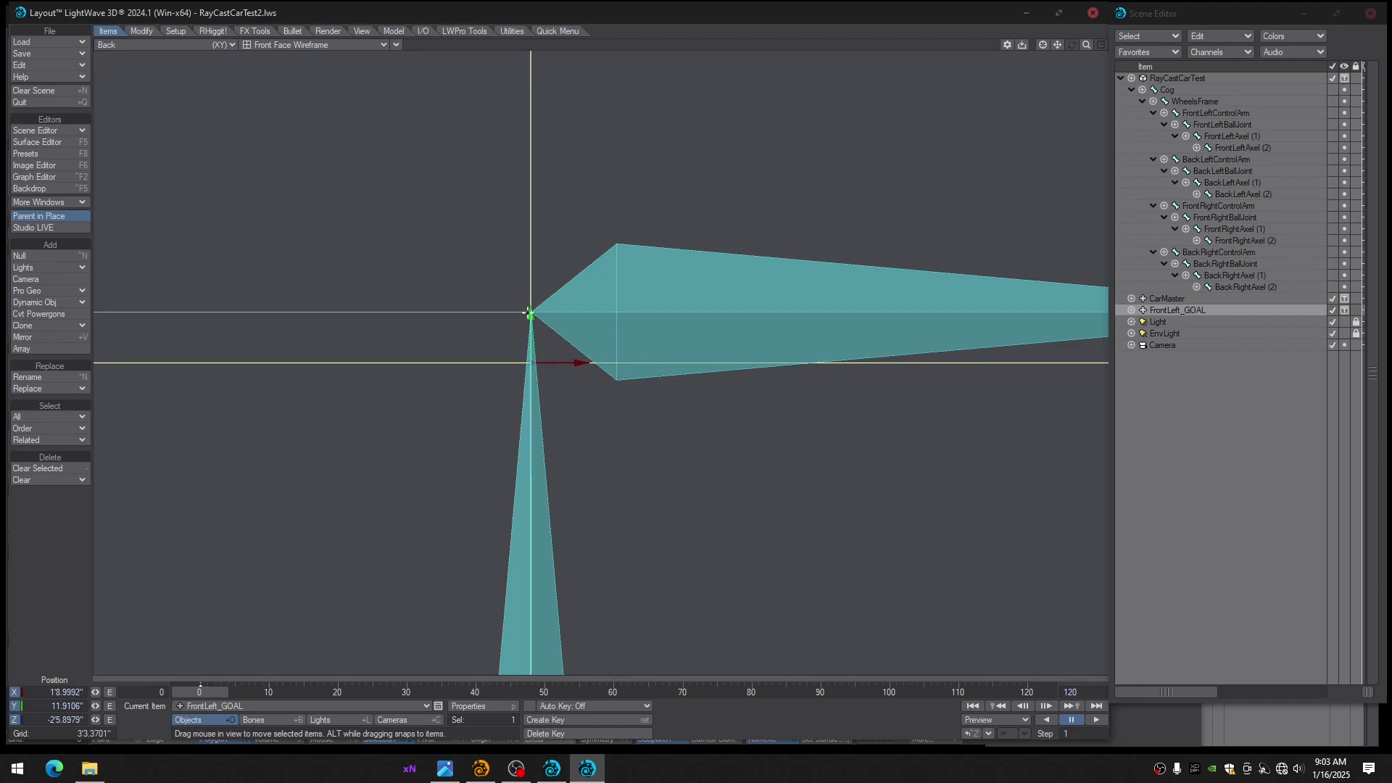
{"action": "left_click_drag", "start_coordinate": [530, 313], "coordinate": [531, 263]}
{"action": "scroll", "coordinate": [607, 374], "scroll_direction": "down", "scroll_amount": 10}
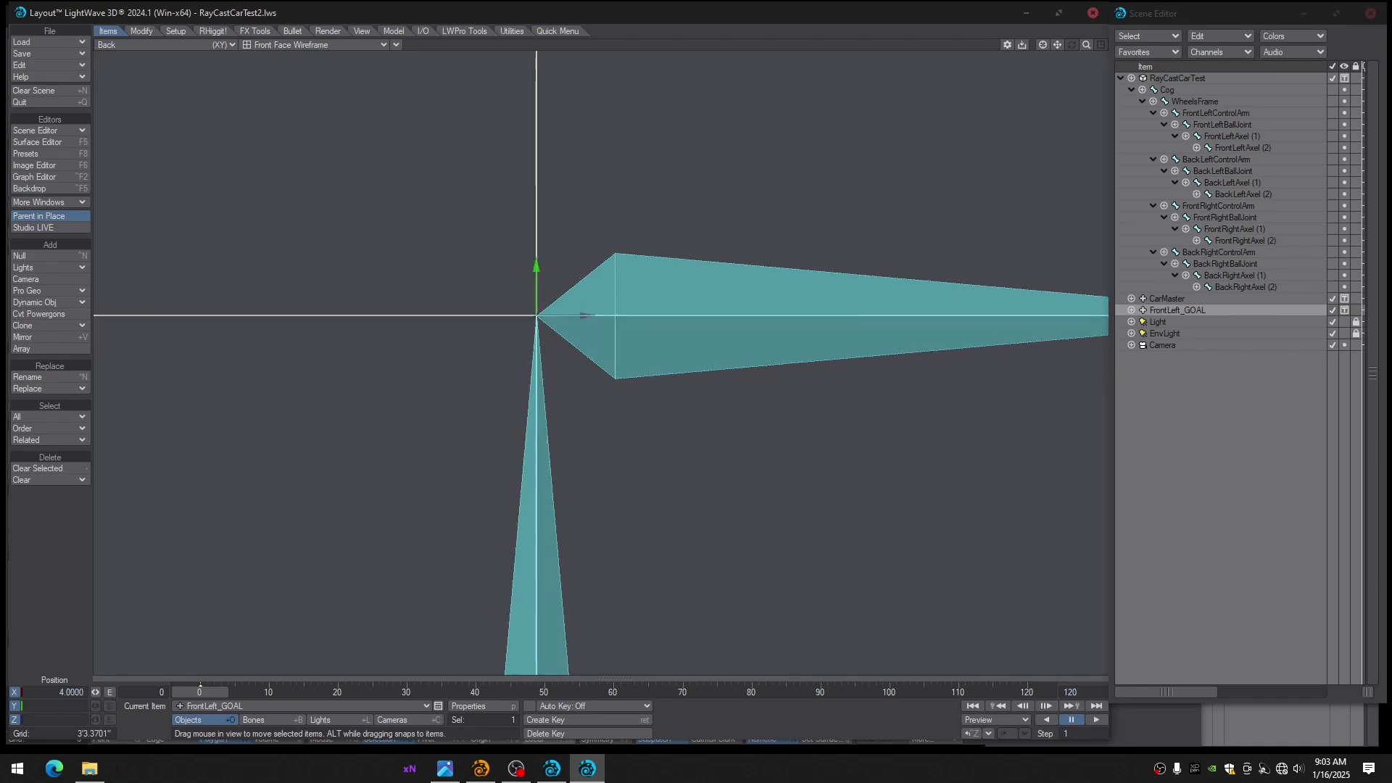
Align FrontLeft_GOAL lengthwise with the front left ball joint by setting its Z position to -2'6"
{"action": "left_click_drag", "start_coordinate": [607, 374], "coordinate": [442, 486], "text": "alt"}
{"action": "left_click_drag", "start_coordinate": [622, 470], "coordinate": [543, 410], "text": "alt"}
{"action": "key", "text": "4"}
{"action": "key", "text": "shift+a"}
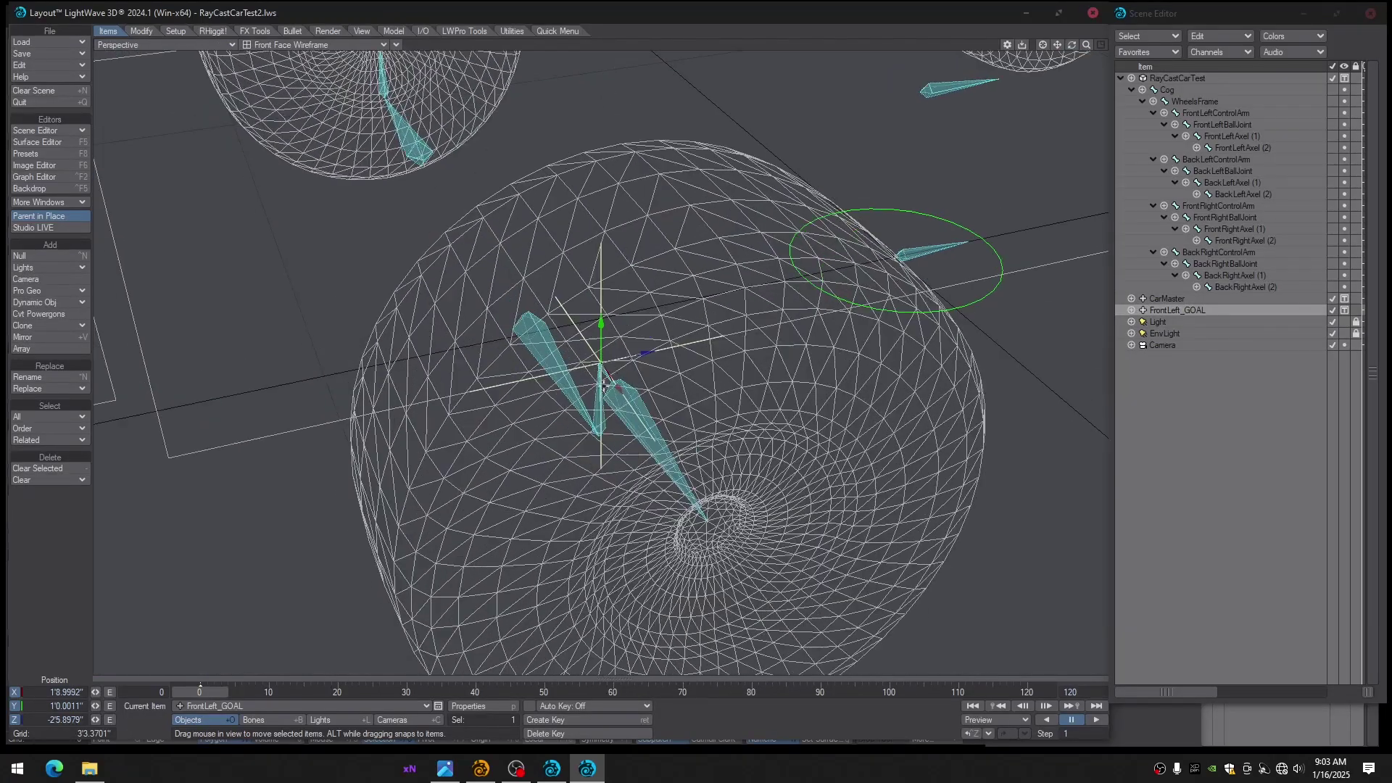
{"action": "scroll", "coordinate": [635, 376], "scroll_direction": "up", "scroll_amount": 6}
{"action": "scroll", "coordinate": [636, 376], "scroll_direction": "down", "scroll_amount": 3}
{"action": "left_click_drag", "start_coordinate": [635, 376], "coordinate": [608, 390], "text": "alt"}
{"action": "key", "text": "1"}
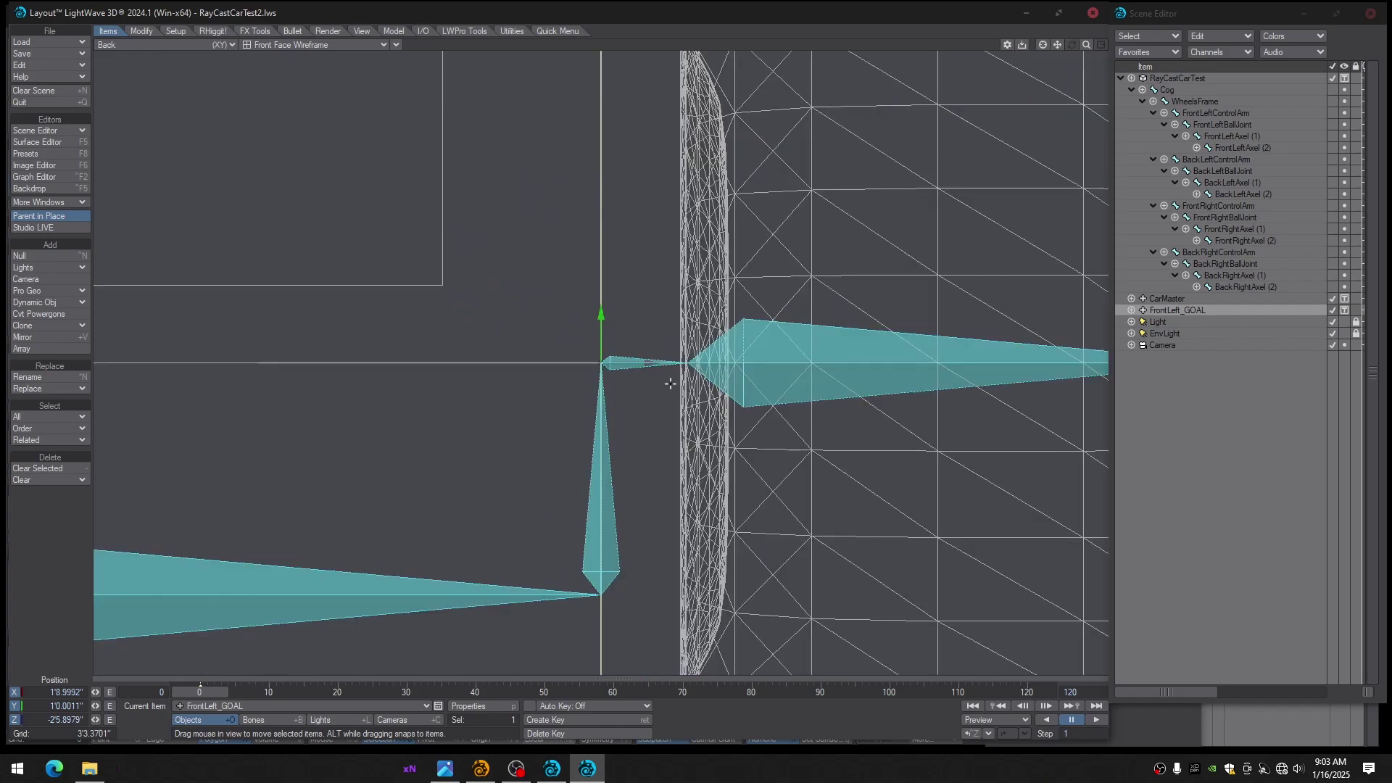
{"action": "key", "text": "2"}
{"action": "scroll", "coordinate": [607, 327], "scroll_direction": "up", "scroll_amount": 7}
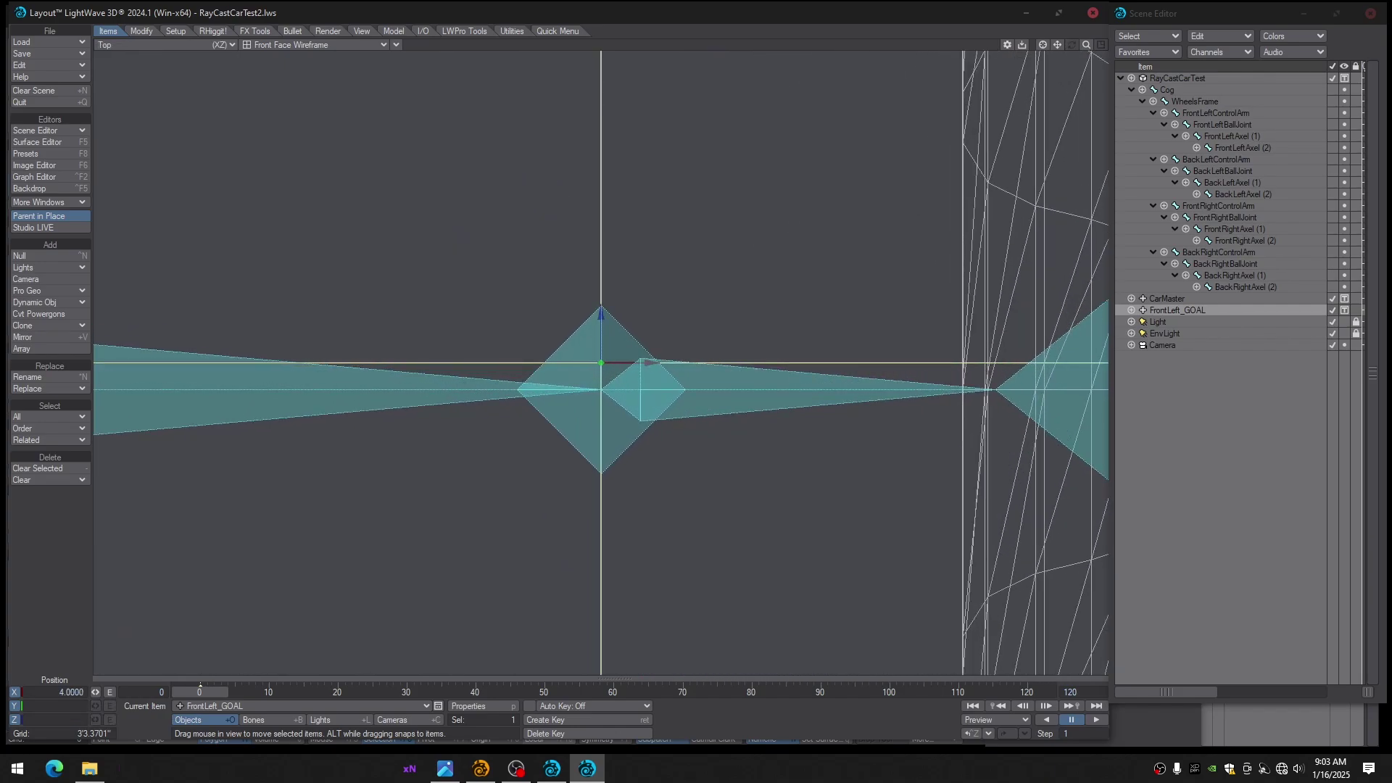
{"action": "left_click_drag", "start_coordinate": [601, 314], "coordinate": [601, 339]}
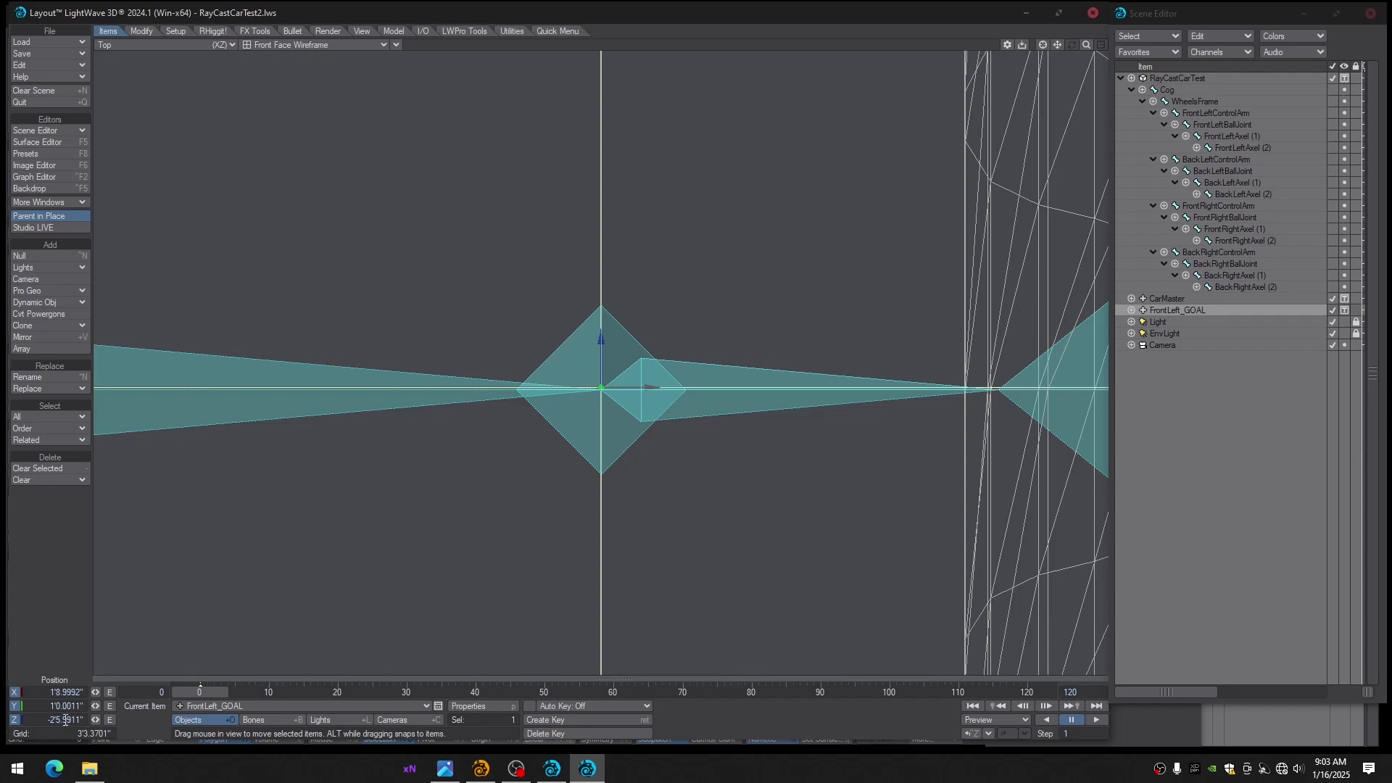
{"action": "left_click_drag", "start_coordinate": [79, 720], "coordinate": [57, 720]}
{"action": "type", "text": "6"}
{"action": "key", "text": "Return"}
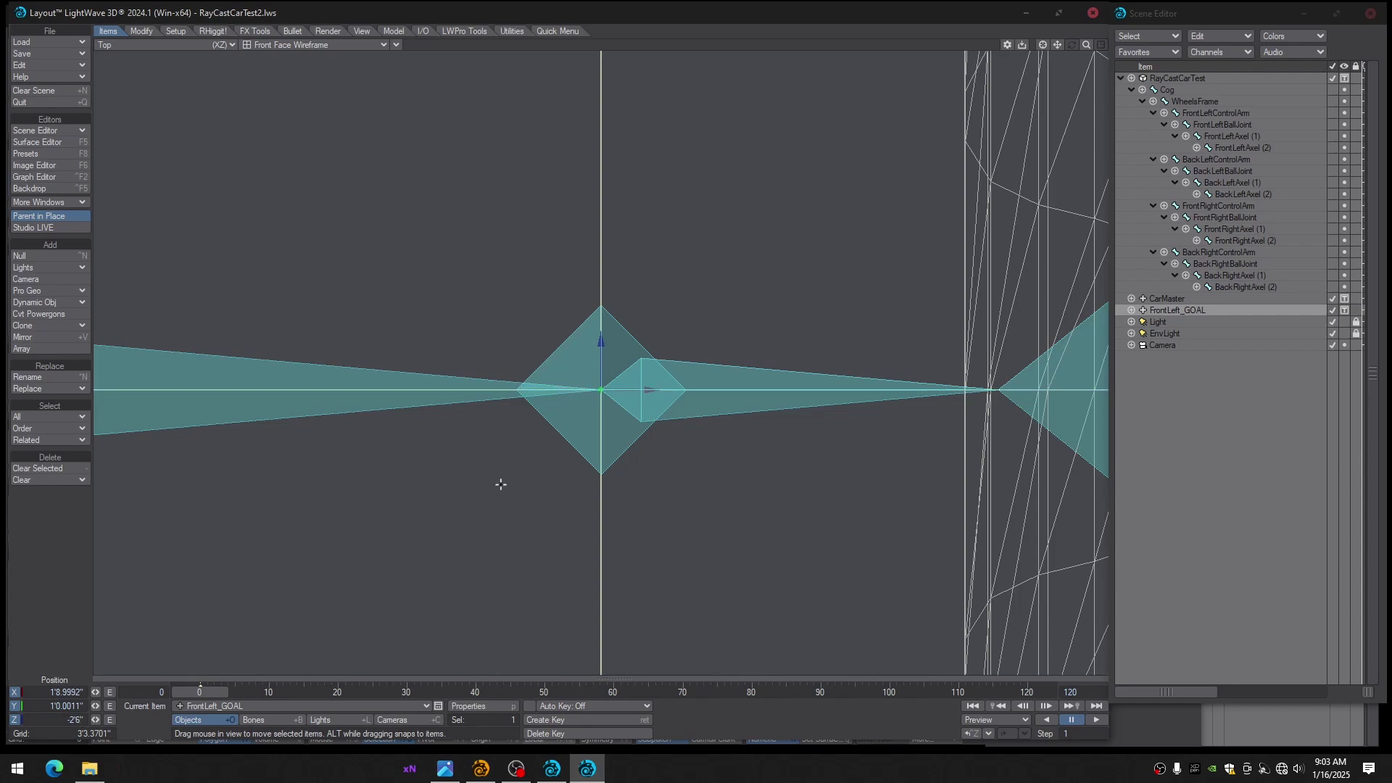
Set FrontLeft_GOAL's X position to 1'9" and its Y position to 1'
{"action": "key", "text": "4"}
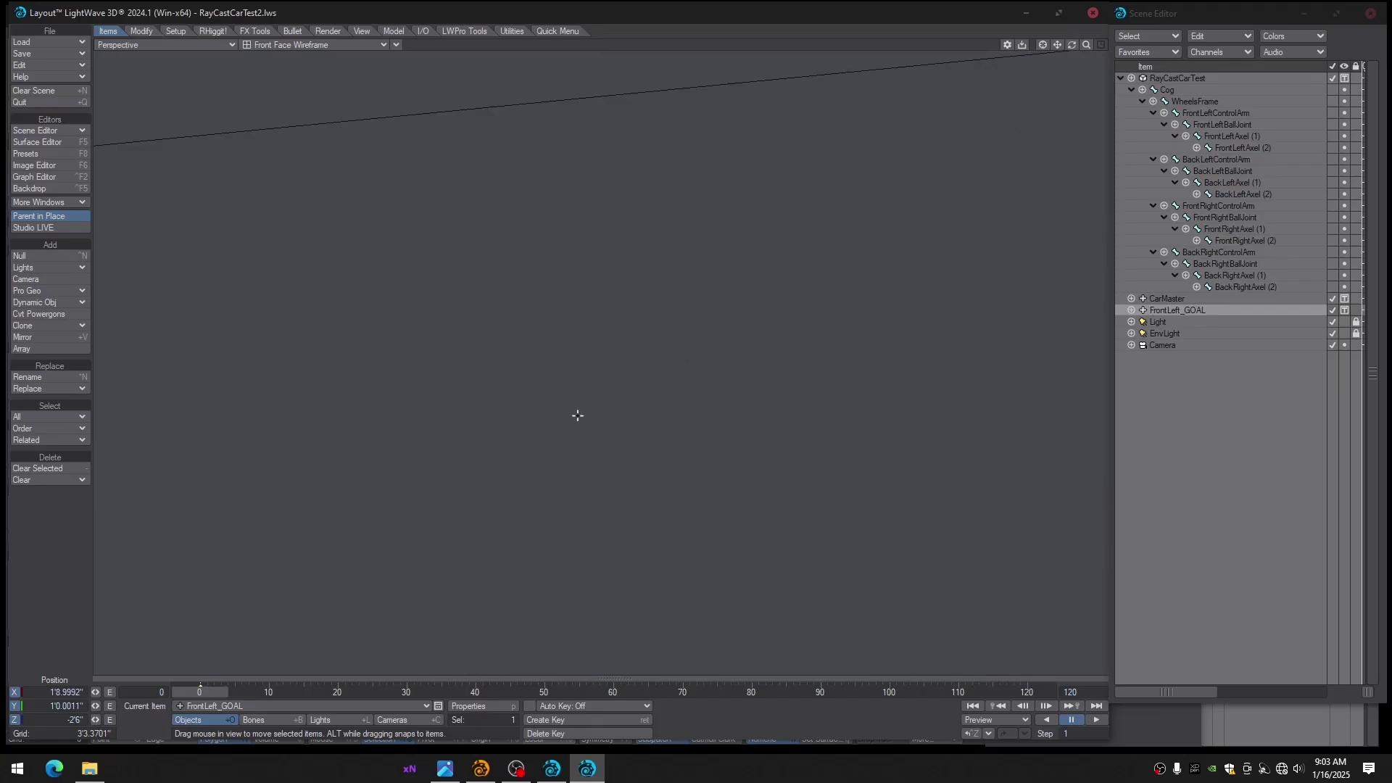
{"action": "key", "text": "shift+a"}
{"action": "left_click_drag", "start_coordinate": [623, 387], "coordinate": [776, 375], "text": "alt"}
{"action": "scroll", "coordinate": [618, 364], "scroll_direction": "up", "scroll_amount": 5}
{"action": "scroll", "coordinate": [617, 364], "scroll_direction": "down", "scroll_amount": 3}
{"action": "key", "text": "1"}
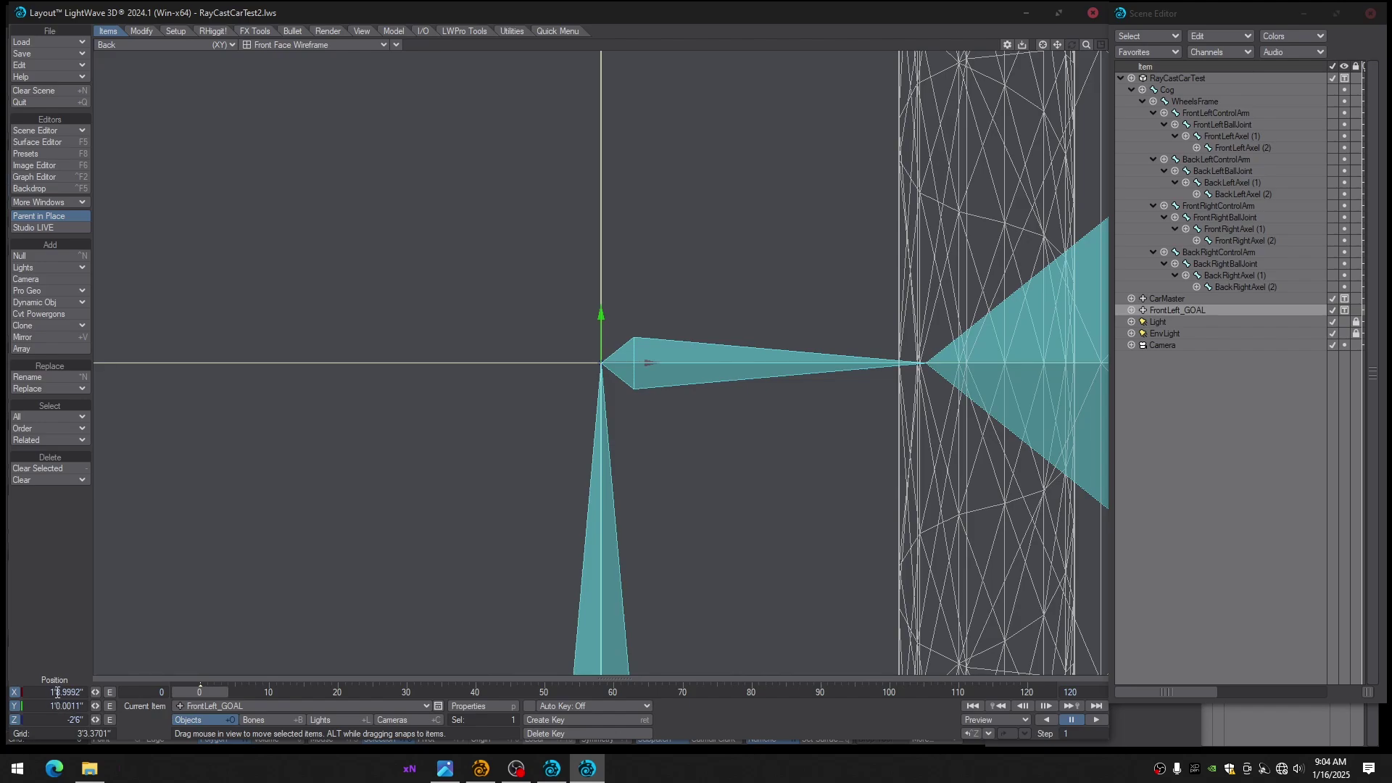
{"action": "left_click_drag", "start_coordinate": [58, 693], "coordinate": [79, 699]}
{"action": "type", "text": "9"}
{"action": "key", "text": "Return"}
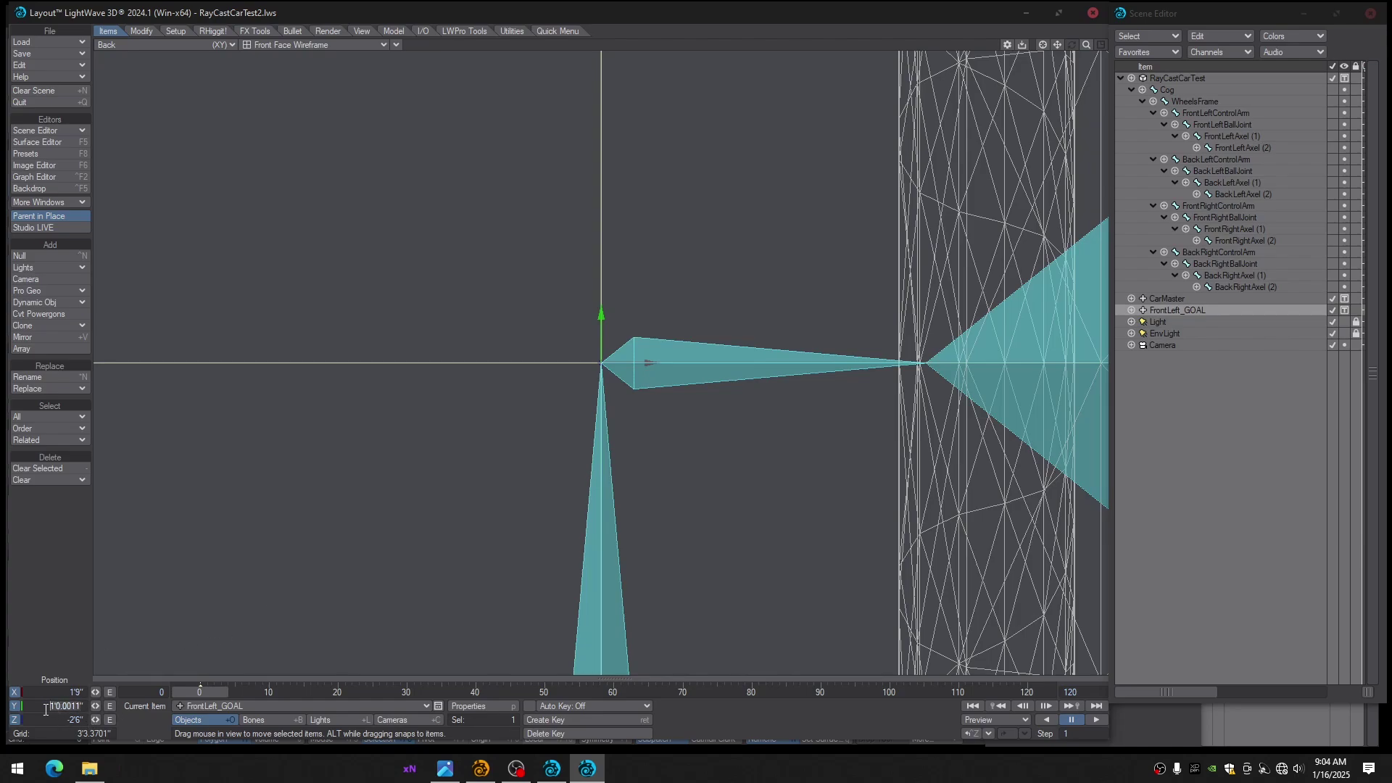
{"action": "left_click_drag", "start_coordinate": [84, 705], "coordinate": [24, 706]}
{"action": "type", "text": "1"}
{"action": "type", "text": "4"}
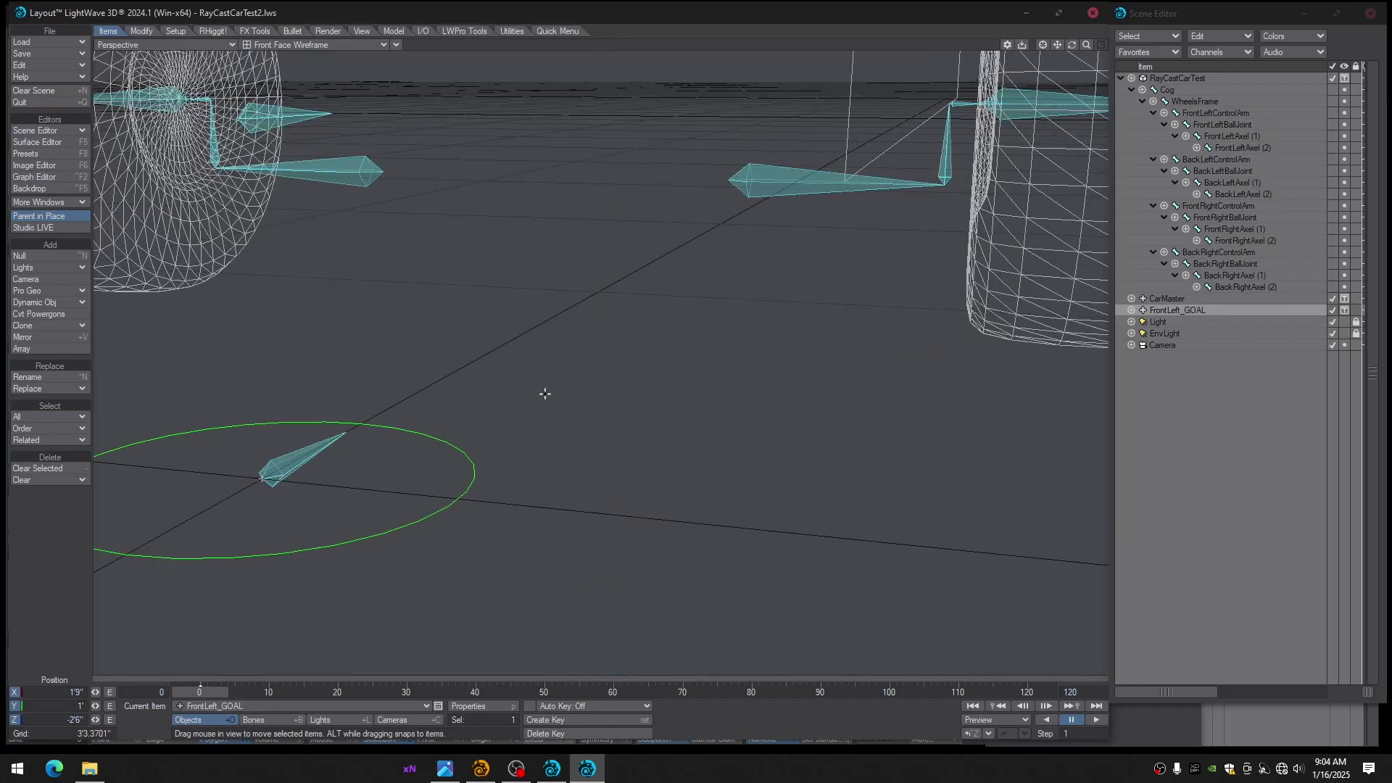
Examine FrontLeft_GOAL's placement at the front left ball joint and axle in the perspective view
{"action": "key", "text": "shift+a"}
{"action": "left_click_drag", "start_coordinate": [585, 388], "coordinate": [615, 369], "text": "alt"}
{"action": "scroll", "coordinate": [646, 366], "scroll_direction": "up", "scroll_amount": 10}
{"action": "scroll", "coordinate": [647, 378], "scroll_direction": "down", "scroll_amount": 4}
{"action": "scroll", "coordinate": [648, 378], "scroll_direction": "down", "scroll_amount": 3}
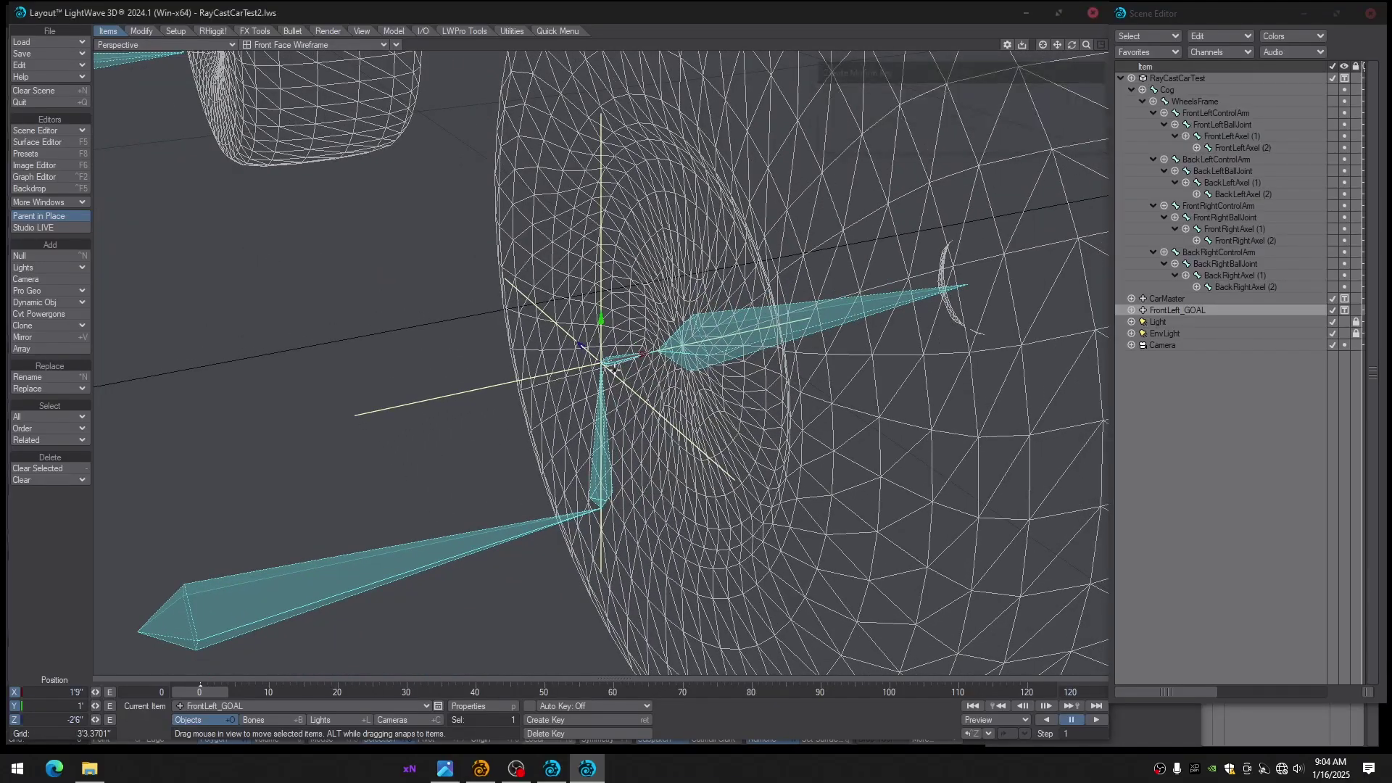
{"action": "mouse_move", "coordinate": [640, 414]}
{"action": "left_mouse_down", "text": "alt"}
{"action": "mouse_move", "coordinate": [606, 397]}
{"action": "mouse_move", "coordinate": [648, 433]}
{"action": "mouse_move", "coordinate": [659, 391]}
{"action": "mouse_move", "coordinate": [816, 429]}
{"action": "mouse_move", "coordinate": [739, 399]}
{"action": "mouse_move", "coordinate": [655, 428]}
{"action": "left_mouse_up", "text": "alt"}
{"action": "scroll", "coordinate": [606, 397], "scroll_direction": "down", "scroll_amount": 4}
{"action": "scroll", "coordinate": [740, 398], "scroll_direction": "down", "scroll_amount": 3}
{"action": "scroll", "coordinate": [677, 429], "scroll_direction": "down", "scroll_amount": 2}
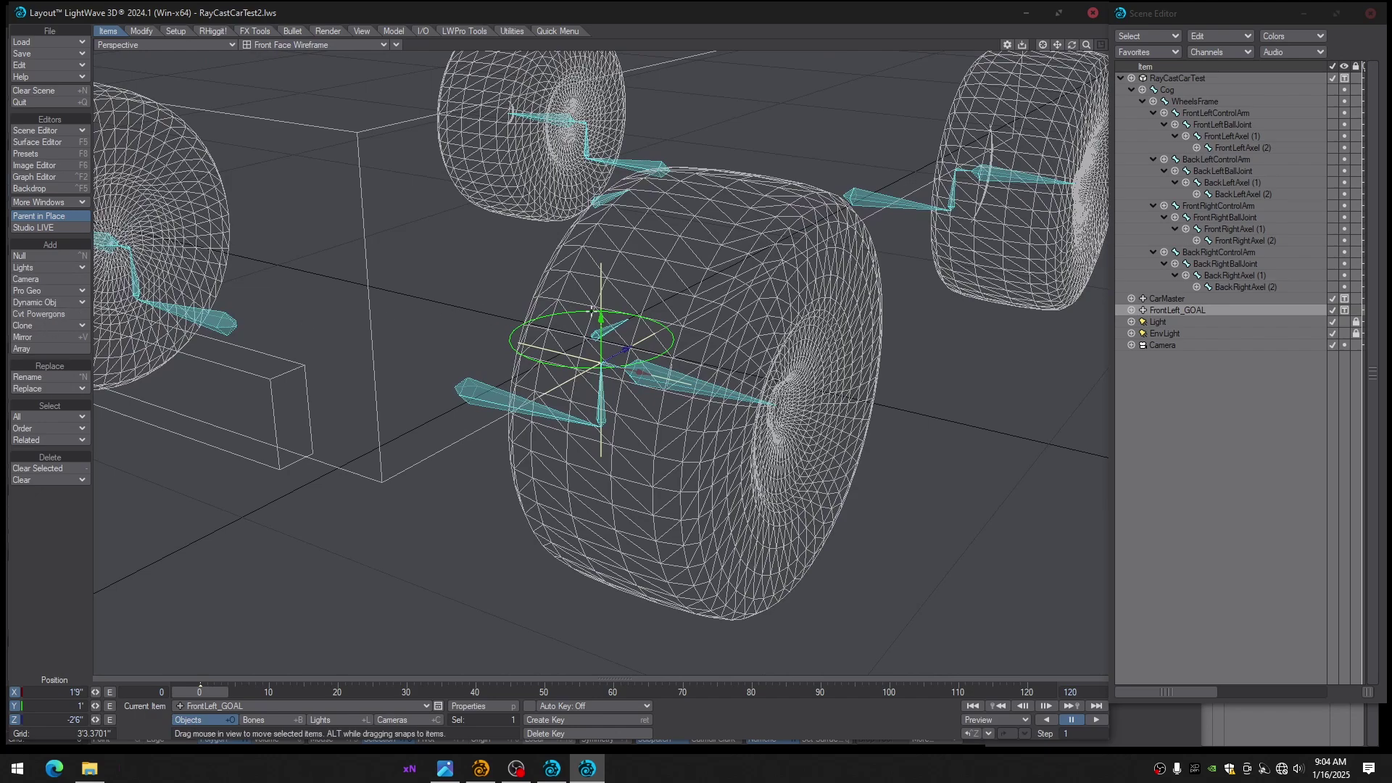
Make one clone of FrontLeft_GOAL and rename it BackLeft_GOAL
{"action": "key", "text": "ctrl+c"}
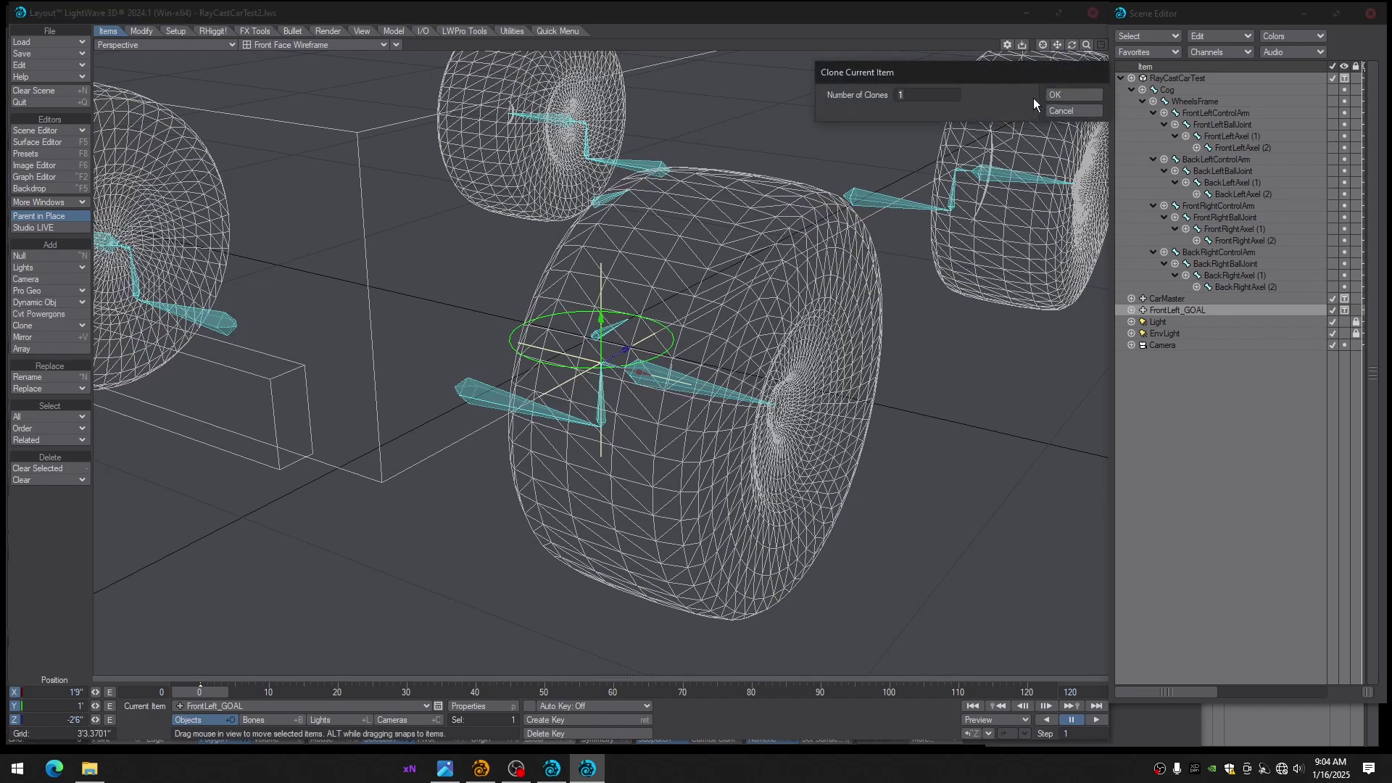
{"action": "left_click", "coordinate": [1060, 98]}
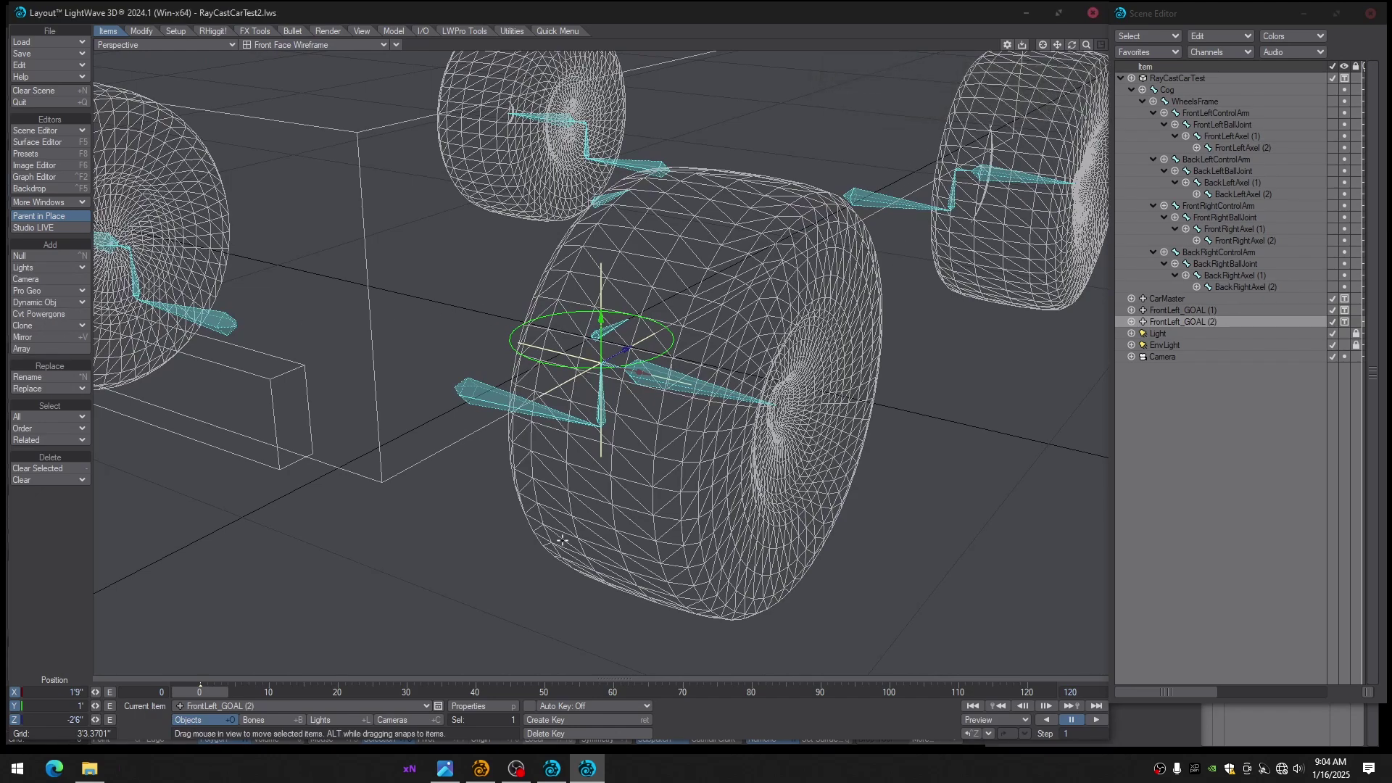
{"action": "double_click", "coordinate": [1177, 323]}
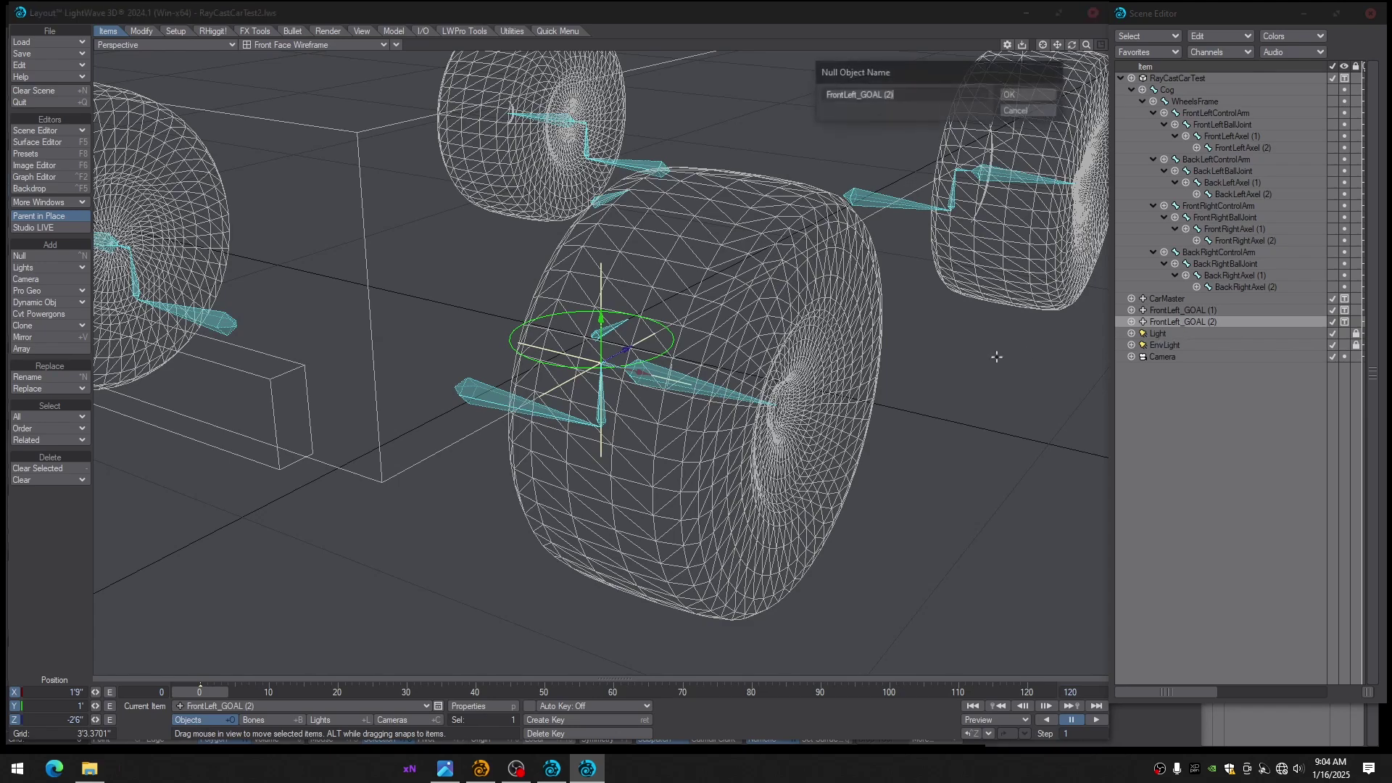
{"action": "left_click", "coordinate": [859, 95]}
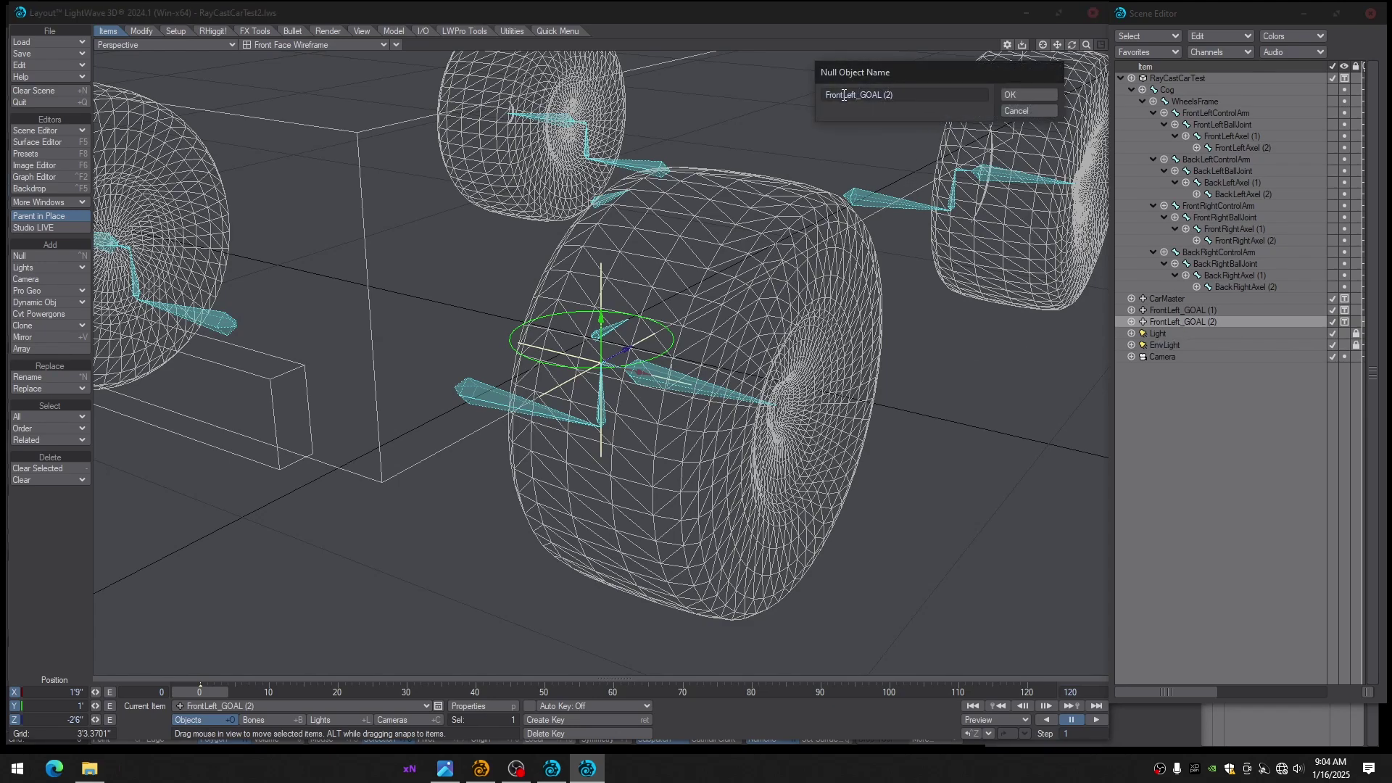
{"action": "left_click_drag", "start_coordinate": [844, 95], "coordinate": [825, 95]}
{"action": "type", "text": "Back"}
{"action": "left_click", "coordinate": [1028, 94]}
Set BackLeft_GOAL's Z position to 2'6" and check its alignment with the back left ball joint
{"action": "left_click_drag", "start_coordinate": [1072, 45], "coordinate": [923, 52]}
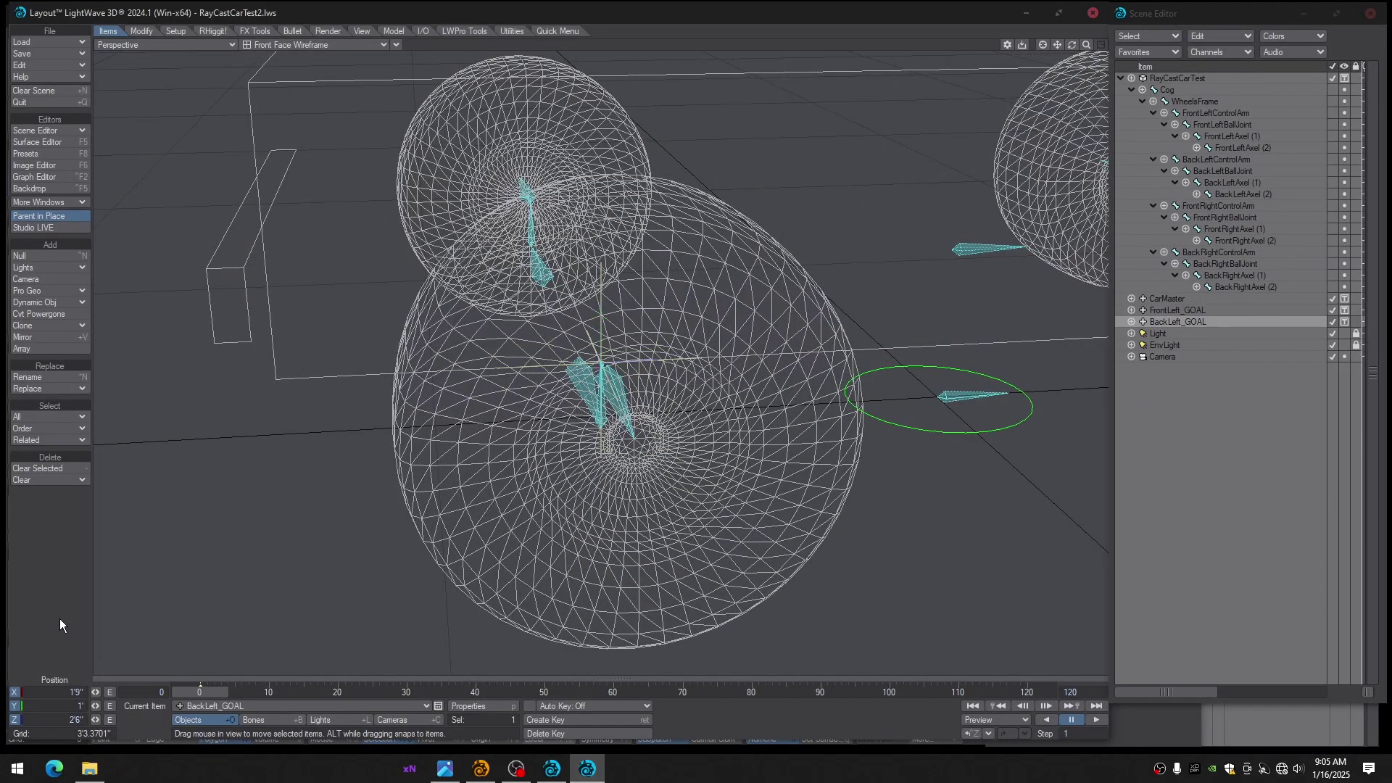
{"action": "left_click_drag", "start_coordinate": [288, 551], "coordinate": [499, 439], "text": "alt"}
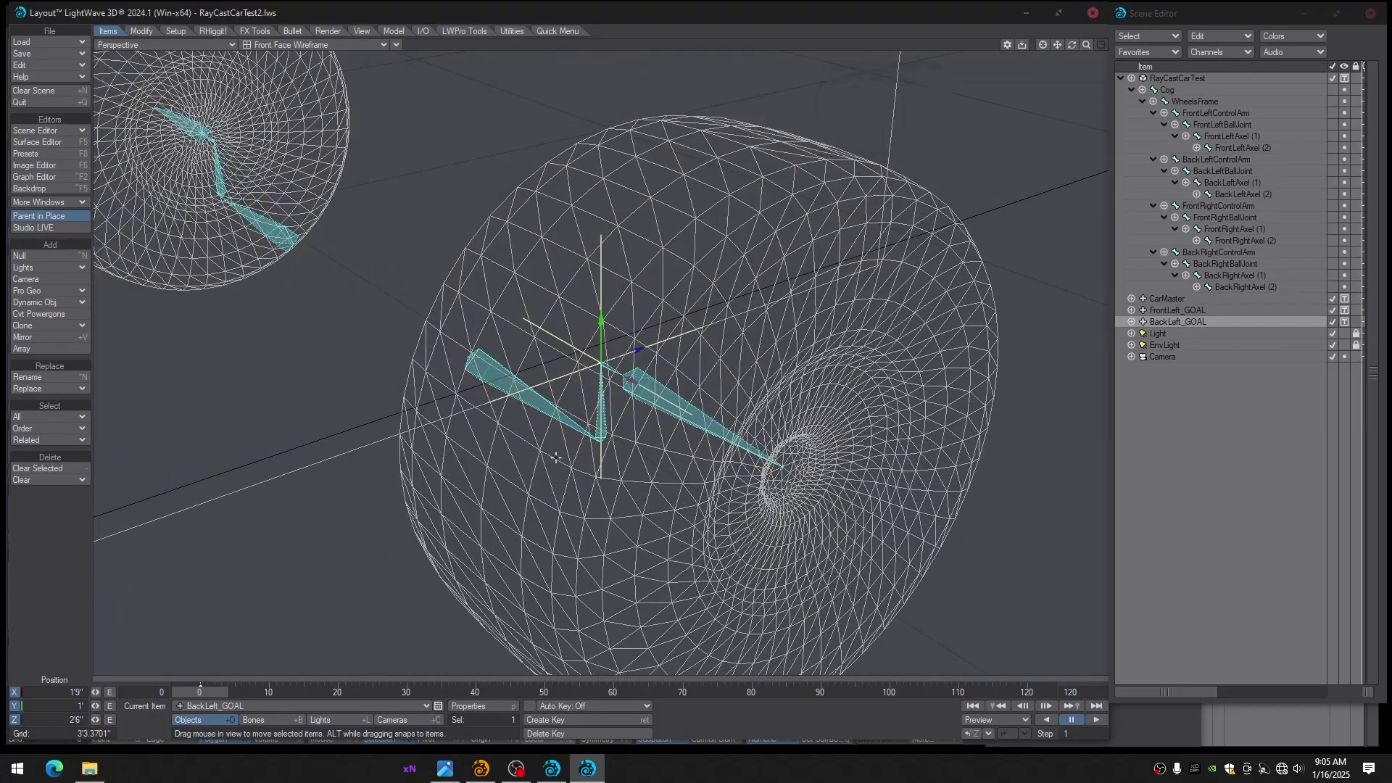
{"action": "scroll", "coordinate": [711, 428], "scroll_direction": "up", "scroll_amount": 6}
{"action": "scroll", "coordinate": [711, 428], "scroll_direction": "down", "scroll_amount": 2}
{"action": "left_click_drag", "start_coordinate": [711, 428], "coordinate": [610, 366], "text": "alt"}
{"action": "key", "text": "3"}
{"action": "scroll", "coordinate": [620, 366], "scroll_direction": "up", "scroll_amount": 8}
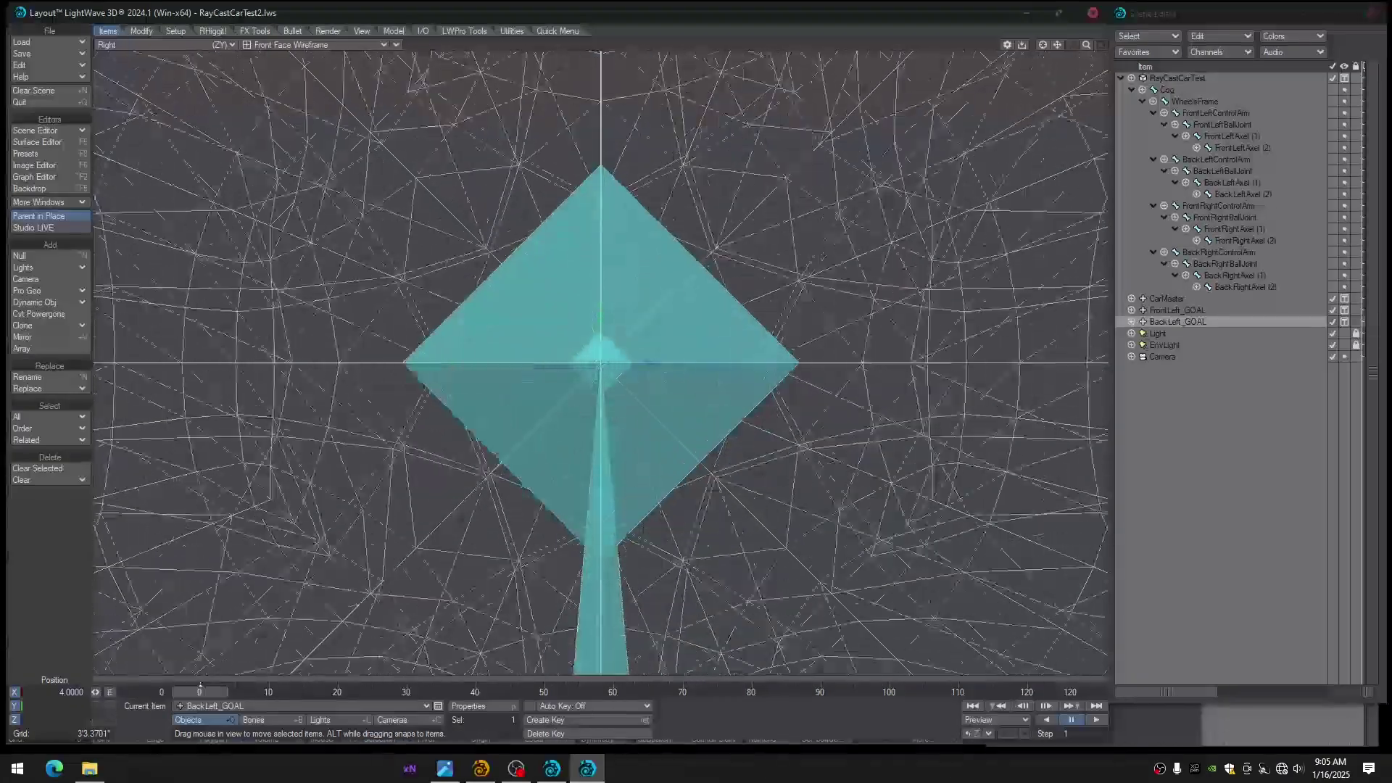
{"action": "scroll", "coordinate": [609, 366], "scroll_direction": "down", "scroll_amount": 8}
{"action": "left_click_drag", "start_coordinate": [609, 365], "coordinate": [1106, 531], "text": "alt"}
{"action": "key", "text": "4"}
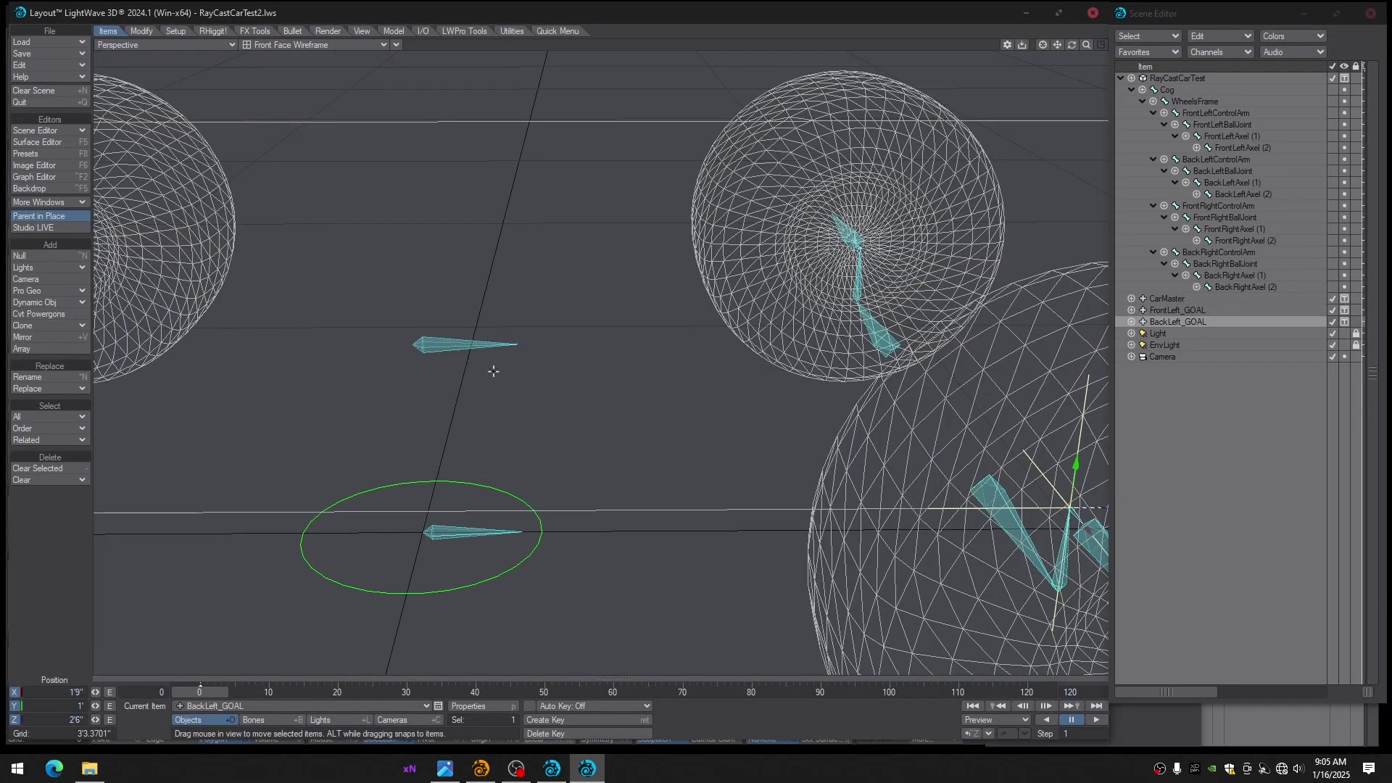
{"action": "scroll", "coordinate": [600, 364], "scroll_direction": "down", "scroll_amount": 2}
{"action": "left_click_drag", "start_coordinate": [600, 364], "coordinate": [689, 370], "text": "alt"}
{"action": "scroll", "coordinate": [600, 364], "scroll_direction": "down", "scroll_amount": 2}
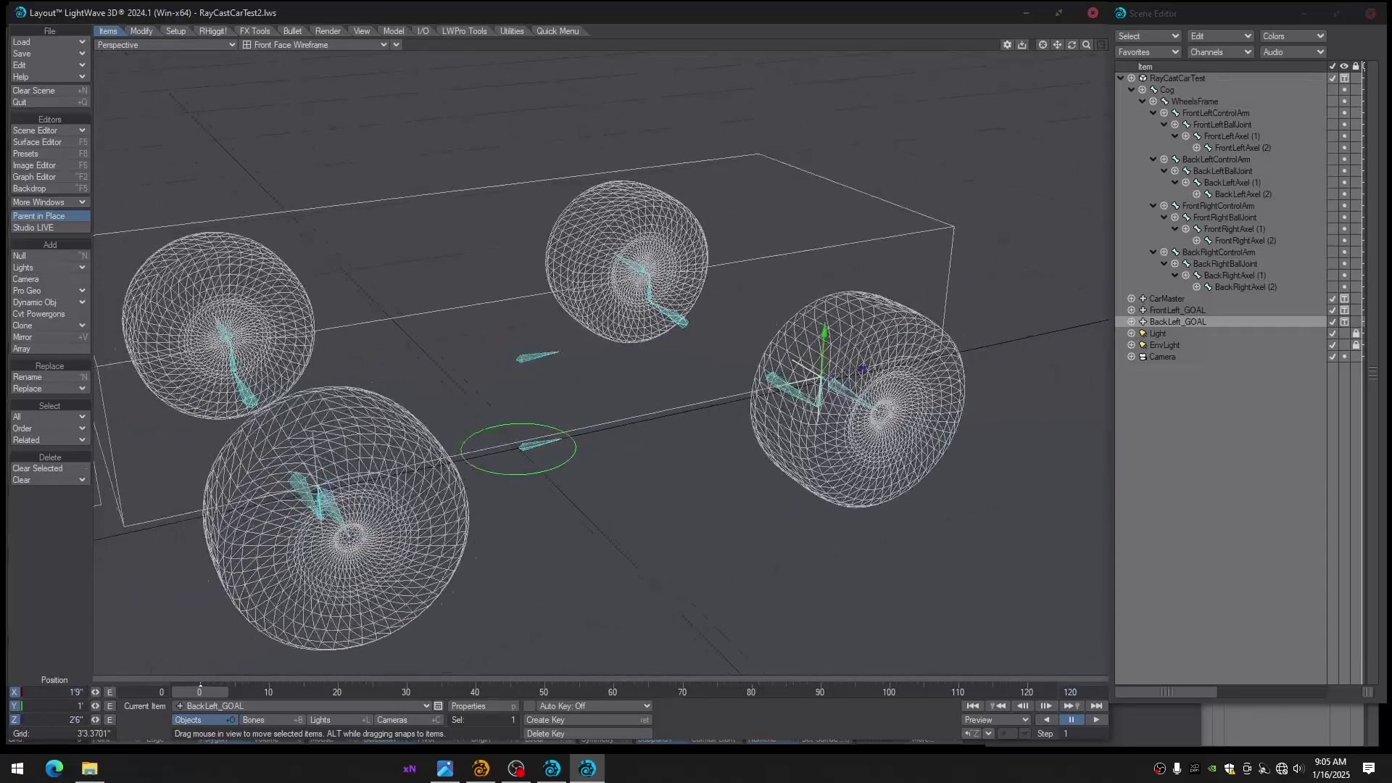
Make one clone of the FrontLeft_GOAL null at the front left wheel
{"action": "left_click_drag", "start_coordinate": [600, 364], "coordinate": [635, 368], "text": "alt+shift"}
{"action": "left_click_drag", "start_coordinate": [558, 525], "coordinate": [585, 527], "text": "alt"}
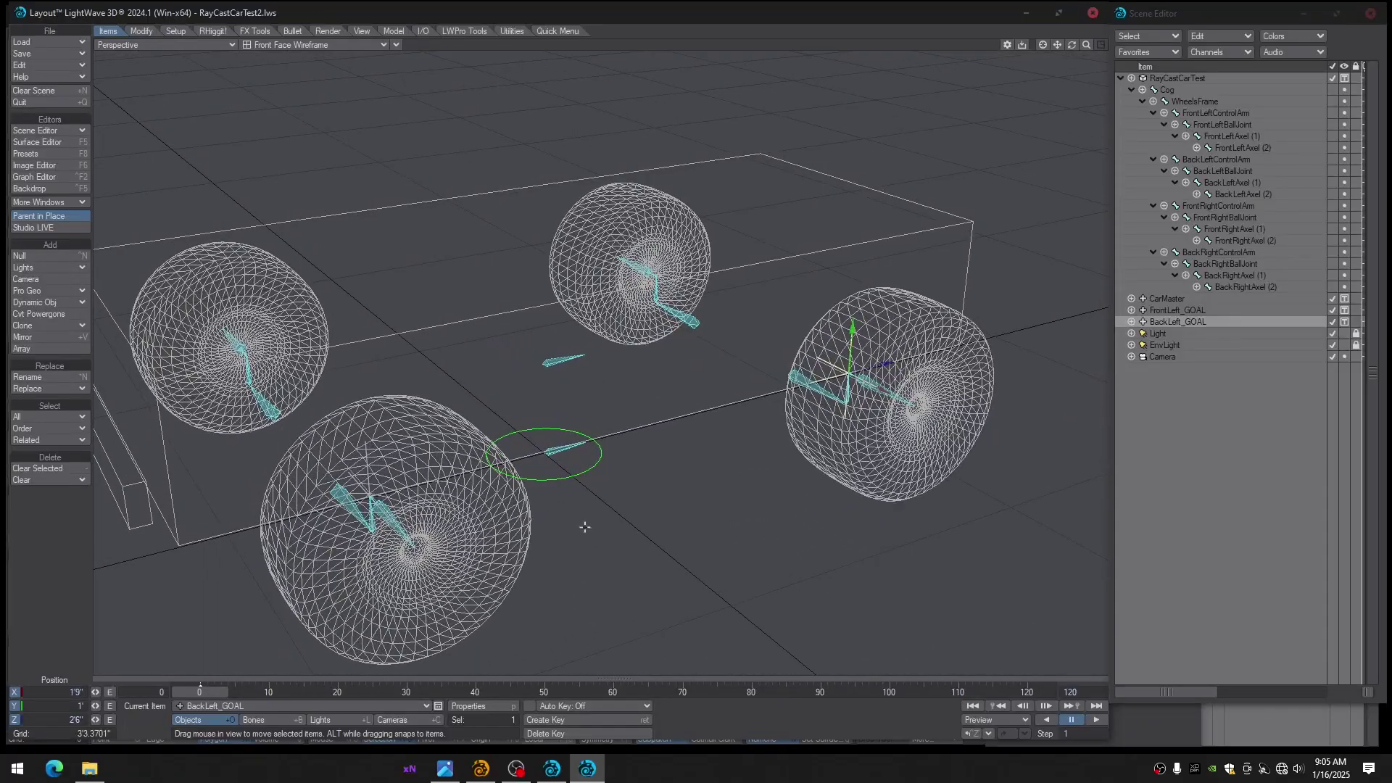
{"action": "left_click", "coordinate": [1174, 314]}
{"action": "key", "text": "ctrl+c"}
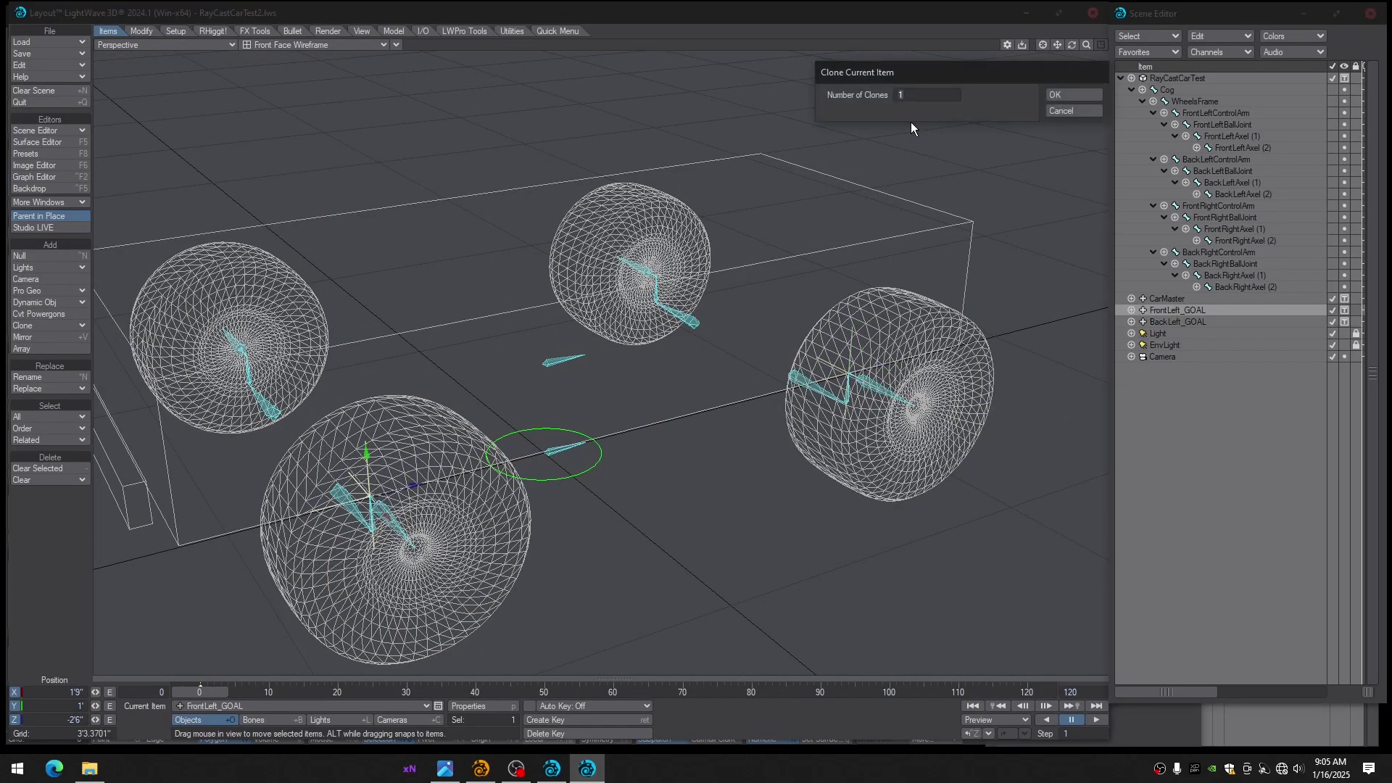
{"action": "key", "text": "Return"}
{"action": "left_click_drag", "start_coordinate": [456, 475], "coordinate": [512, 437], "text": "alt"}
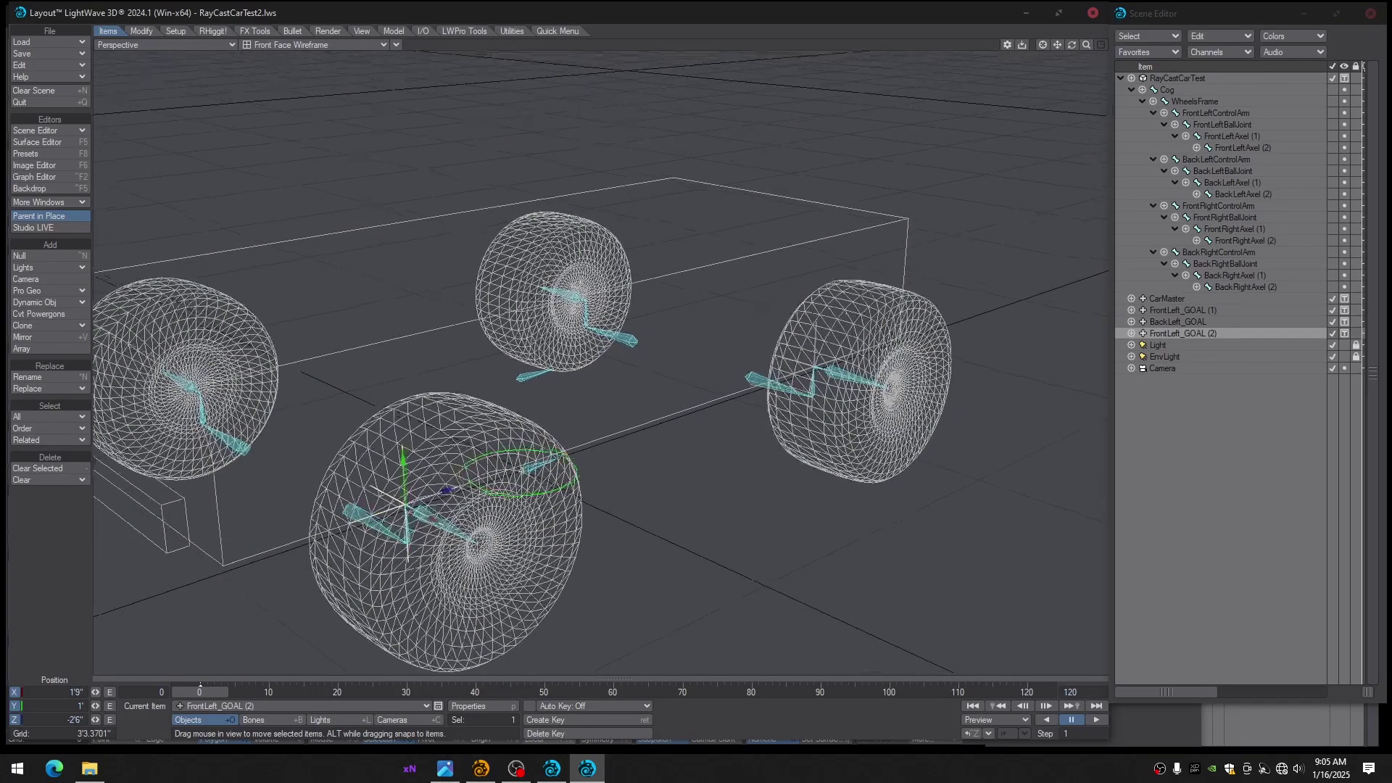
{"action": "left_click_drag", "start_coordinate": [421, 625], "coordinate": [432, 615], "text": "alt"}
Rename the new FrontLeft_GOAL clone as FrontRight_GOAL
{"action": "key", "text": "ctrl+n"}
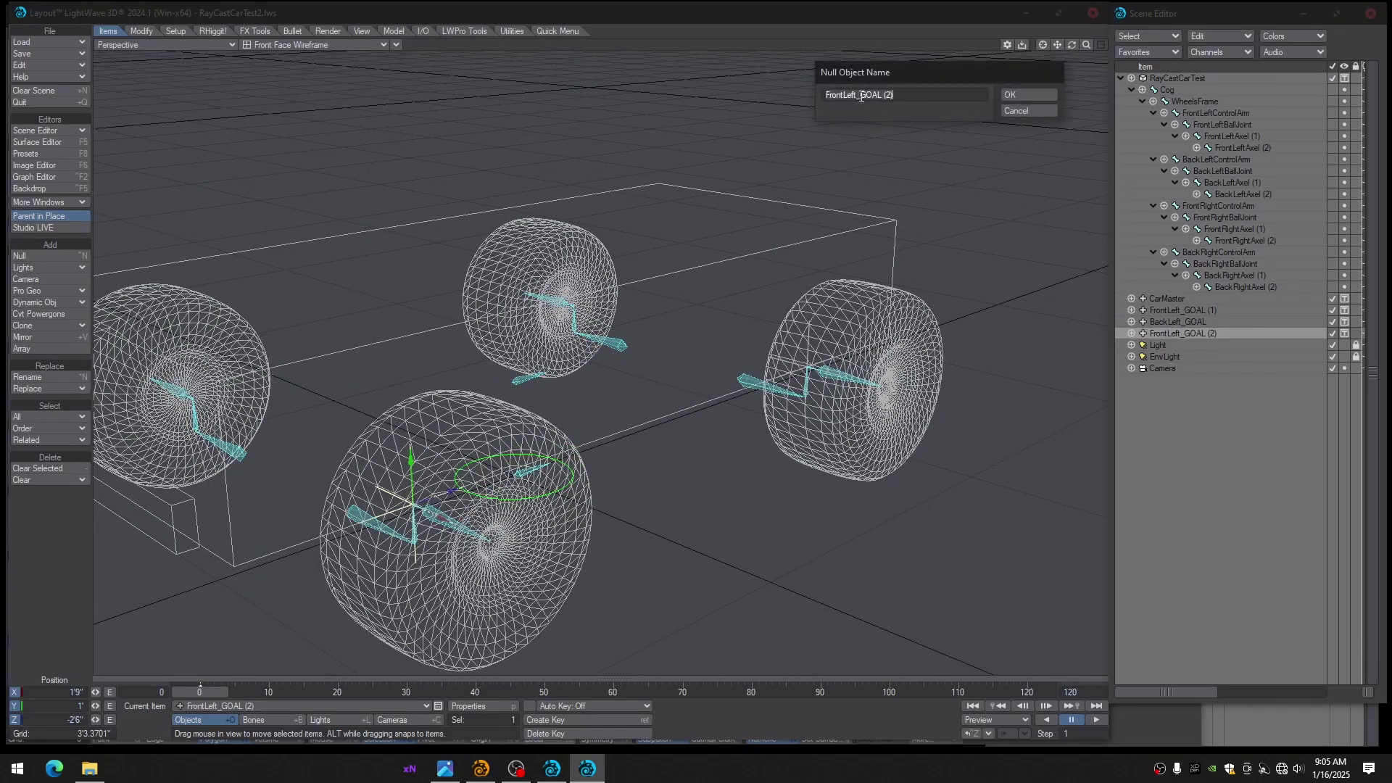
{"action": "left_click_drag", "start_coordinate": [860, 97], "coordinate": [843, 96]}
{"action": "key", "text": "BackSpace"}
{"action": "type", "text": "Right_"}
{"action": "type", "text": "_"}
{"action": "left_click", "coordinate": [1018, 96]}
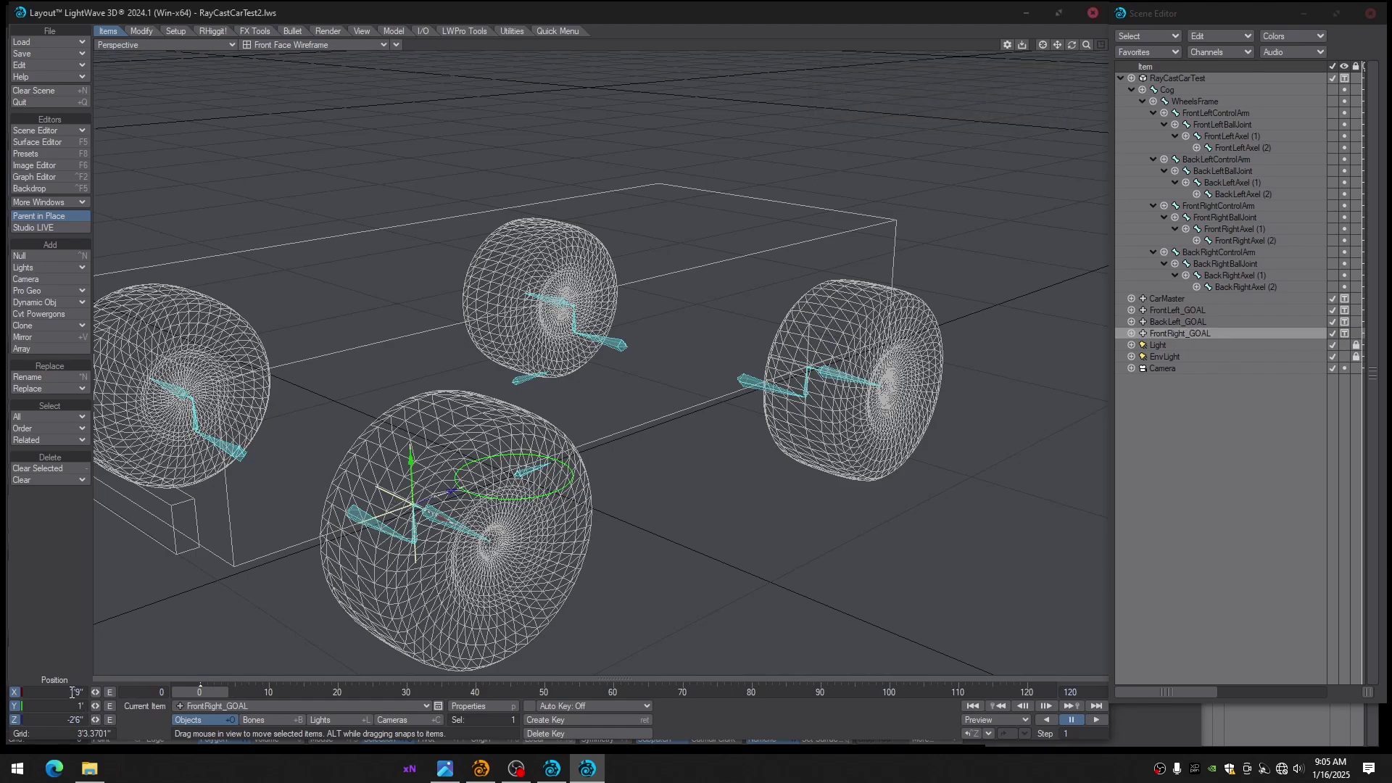
Set FrontRight_GOAL's X position to -1'9" and check its placement at the front right ball joint
{"action": "type", "text": "-"}
{"action": "key", "text": "Return"}
{"action": "key", "text": "shift+a"}
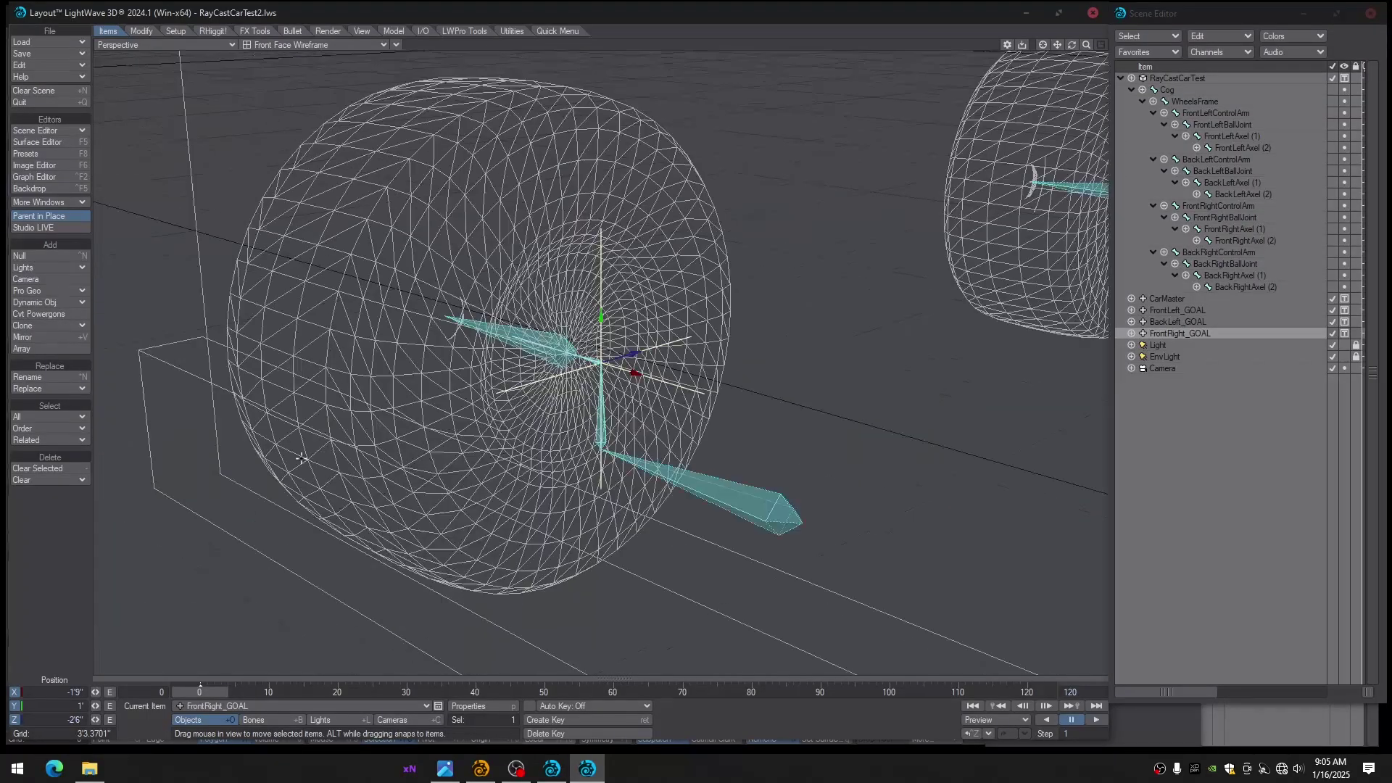
{"action": "left_click_drag", "start_coordinate": [303, 460], "coordinate": [218, 436], "text": "ctrl+alt"}
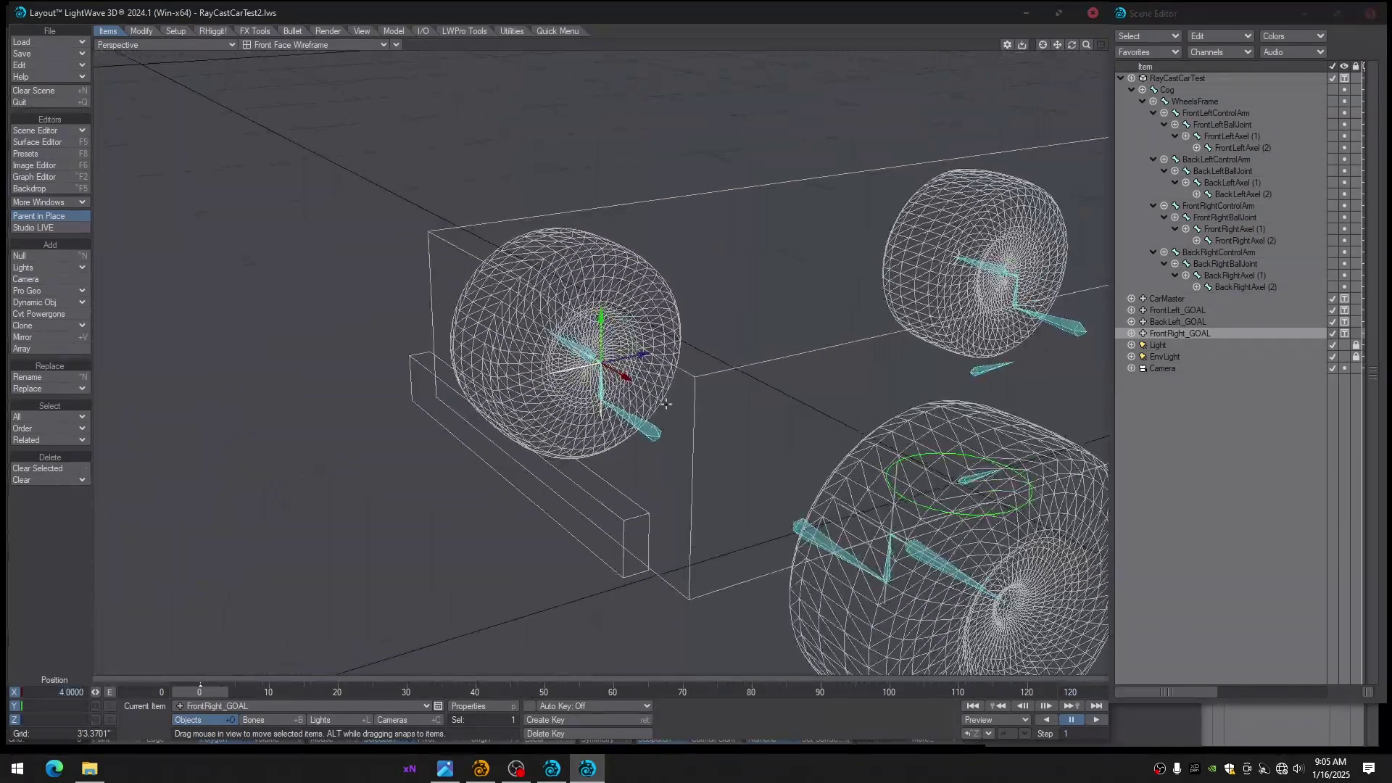
Make one clone of BackLeft_GOAL and rename it BackRight_GOAL
{"action": "left_click", "coordinate": [1182, 321]}
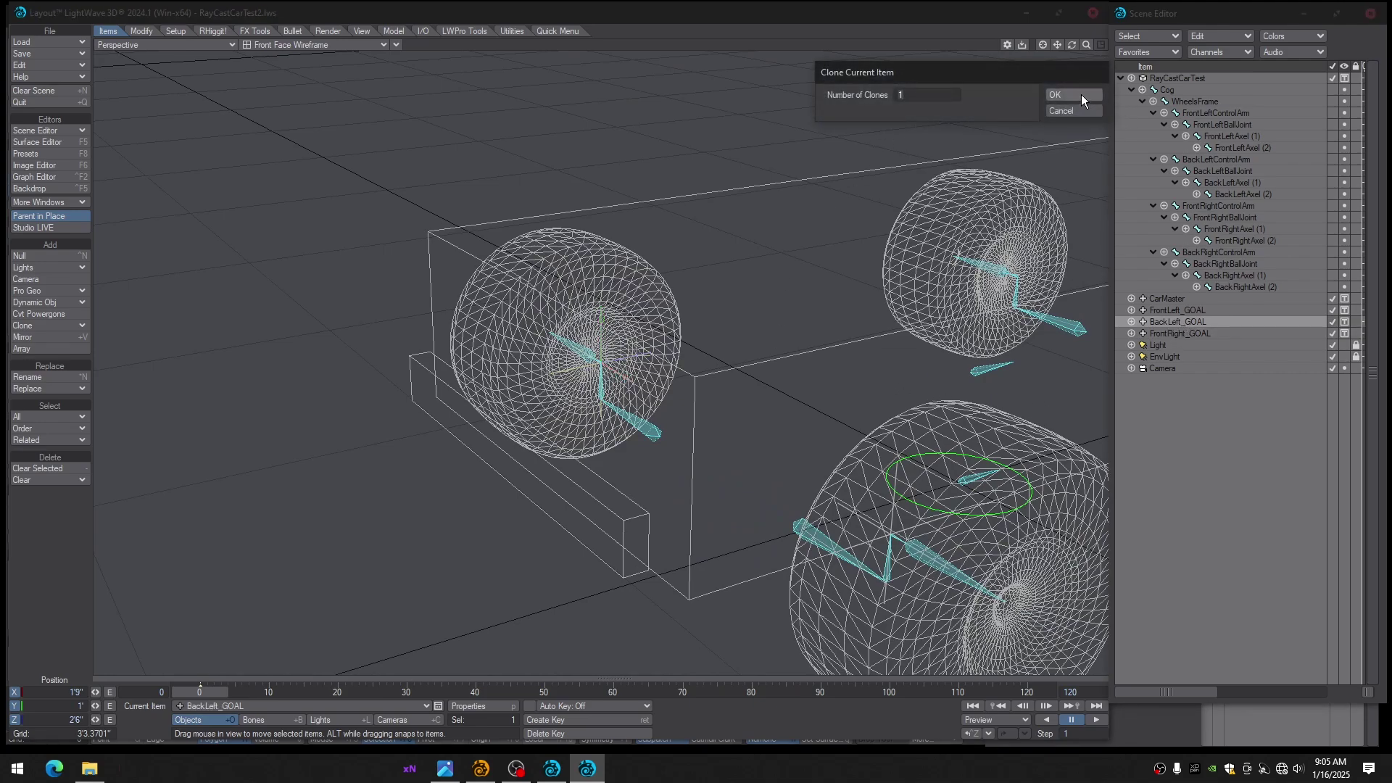
{"action": "left_click", "coordinate": [1081, 96]}
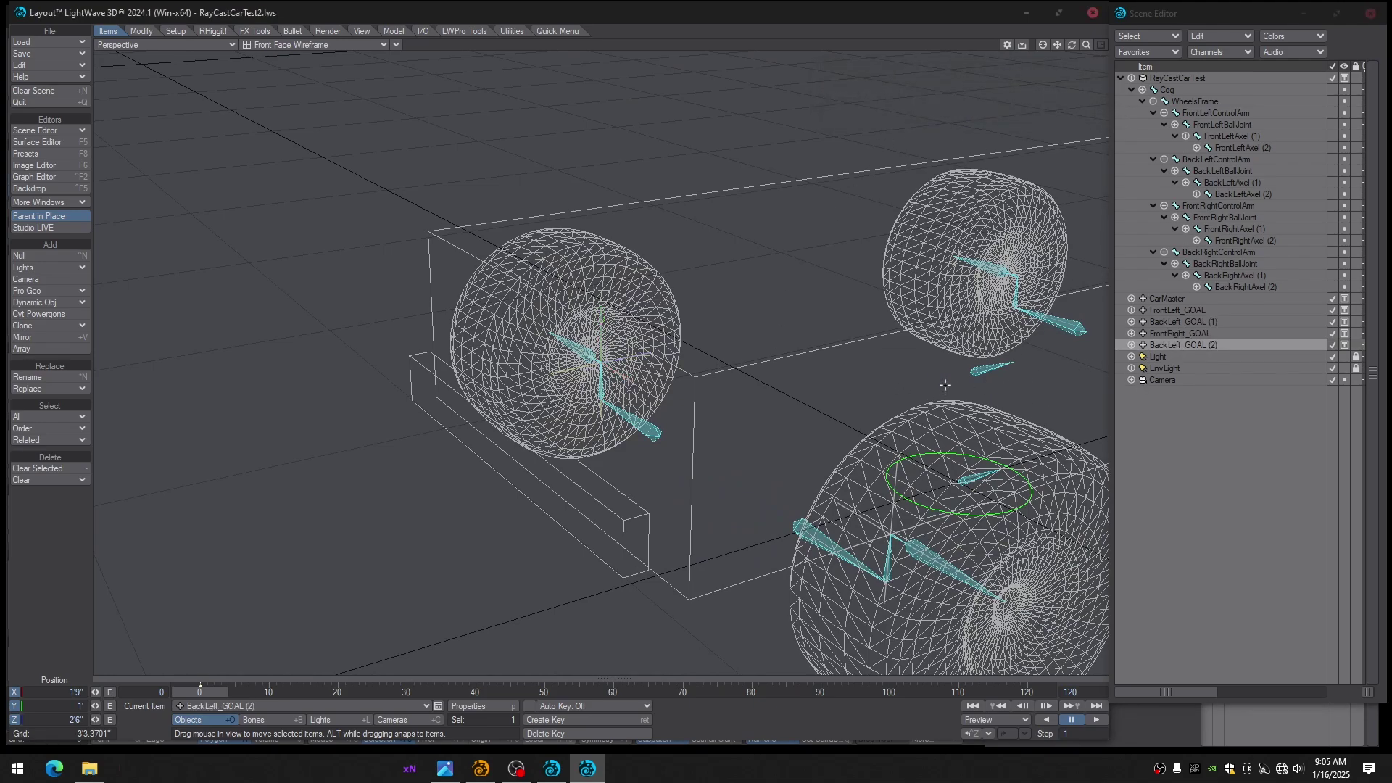
{"action": "key", "text": "alt+n"}
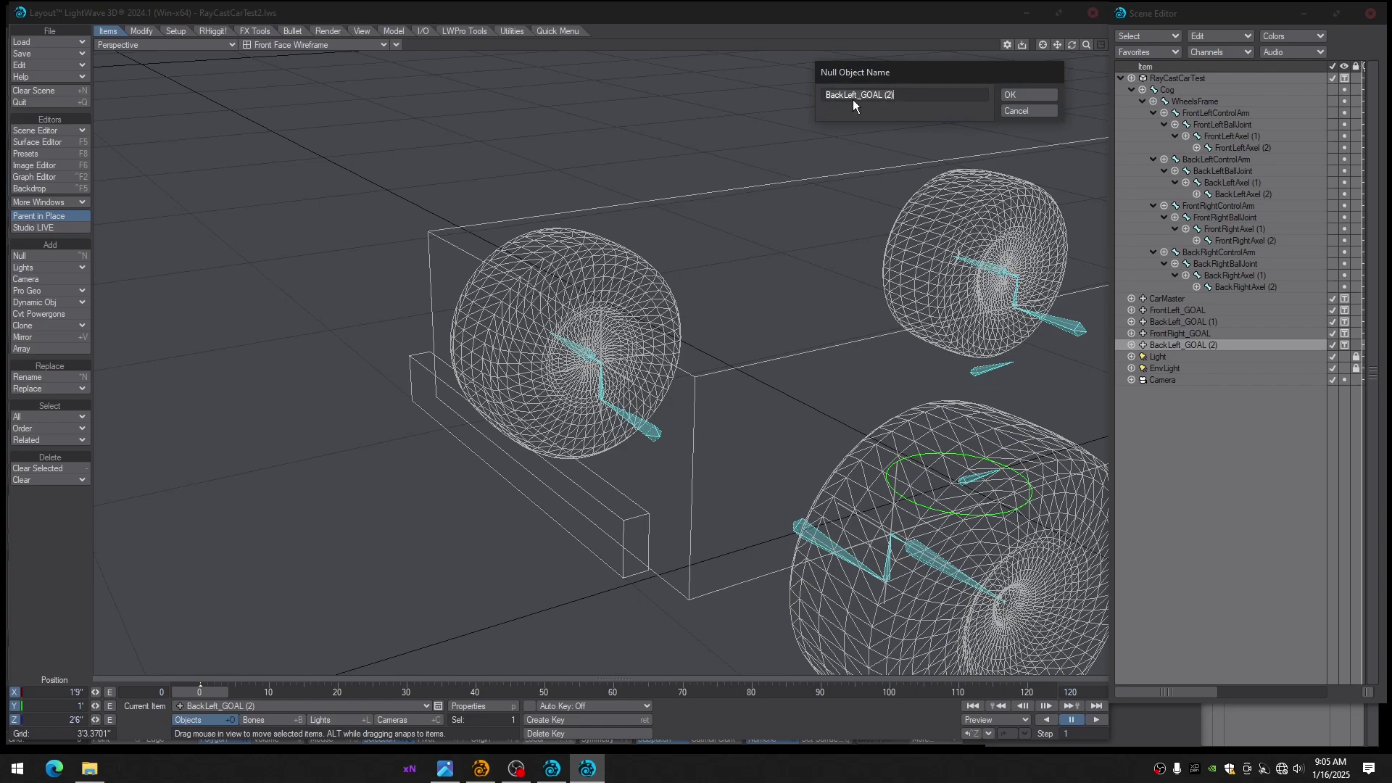
{"action": "left_click_drag", "start_coordinate": [857, 96], "coordinate": [847, 96]}
{"action": "type", "text": "Right"}
{"action": "left_click", "coordinate": [1025, 93]}
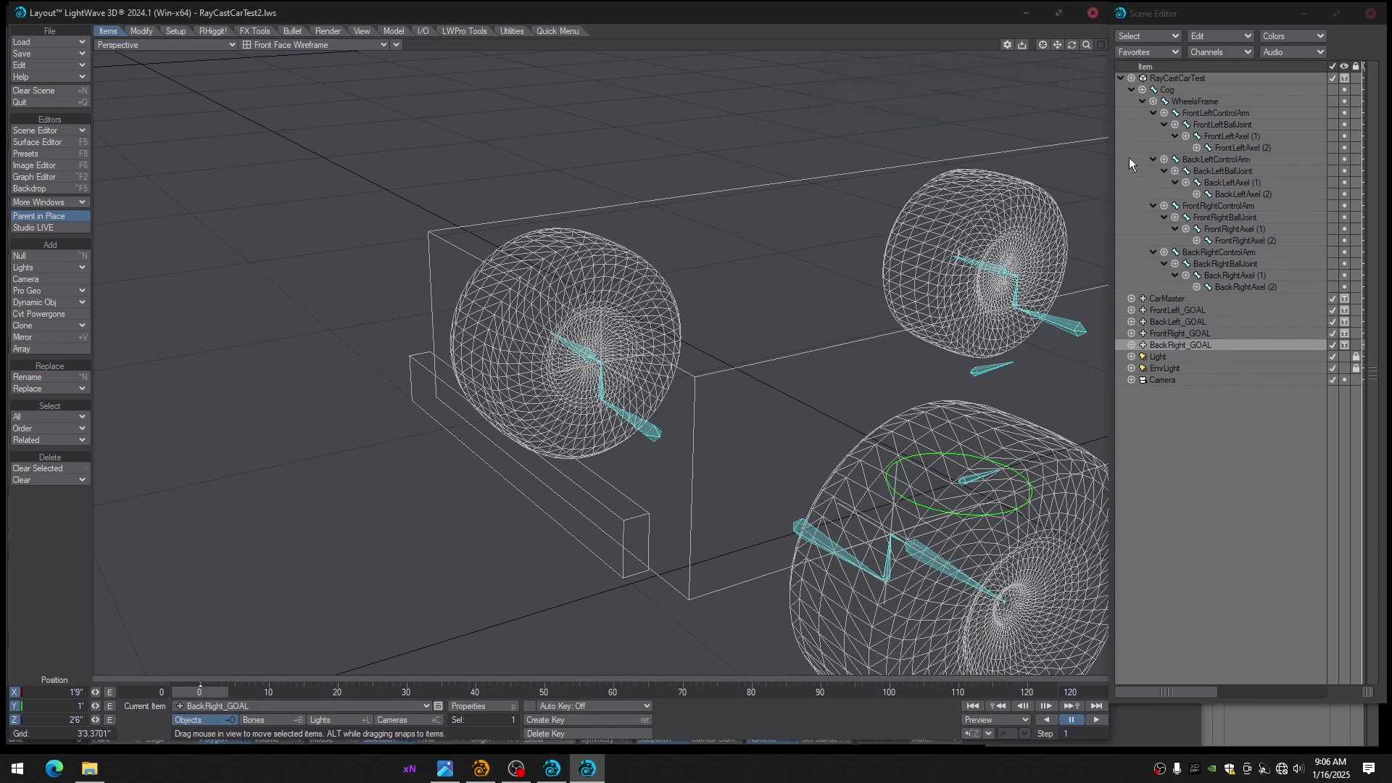
Set BackRight_GOAL's X position to -1'9" and check its placement at the back right ball joint
{"action": "left_click", "coordinate": [68, 697]}
{"action": "key", "text": "Return"}
{"action": "key", "text": "shift+a"}
{"action": "scroll", "coordinate": [562, 372], "scroll_direction": "up", "scroll_amount": 4}
{"action": "mouse_move", "coordinate": [562, 371]}
{"action": "left_mouse_down", "text": "alt"}
{"action": "mouse_move", "coordinate": [420, 377]}
{"action": "mouse_move", "coordinate": [583, 389]}
{"action": "left_mouse_up", "text": "alt"}
{"action": "scroll", "coordinate": [580, 385], "scroll_direction": "down", "scroll_amount": 5}
Save the scene, overwriting the existing RayCastCarTest2.lws file
{"action": "key", "text": "s"}
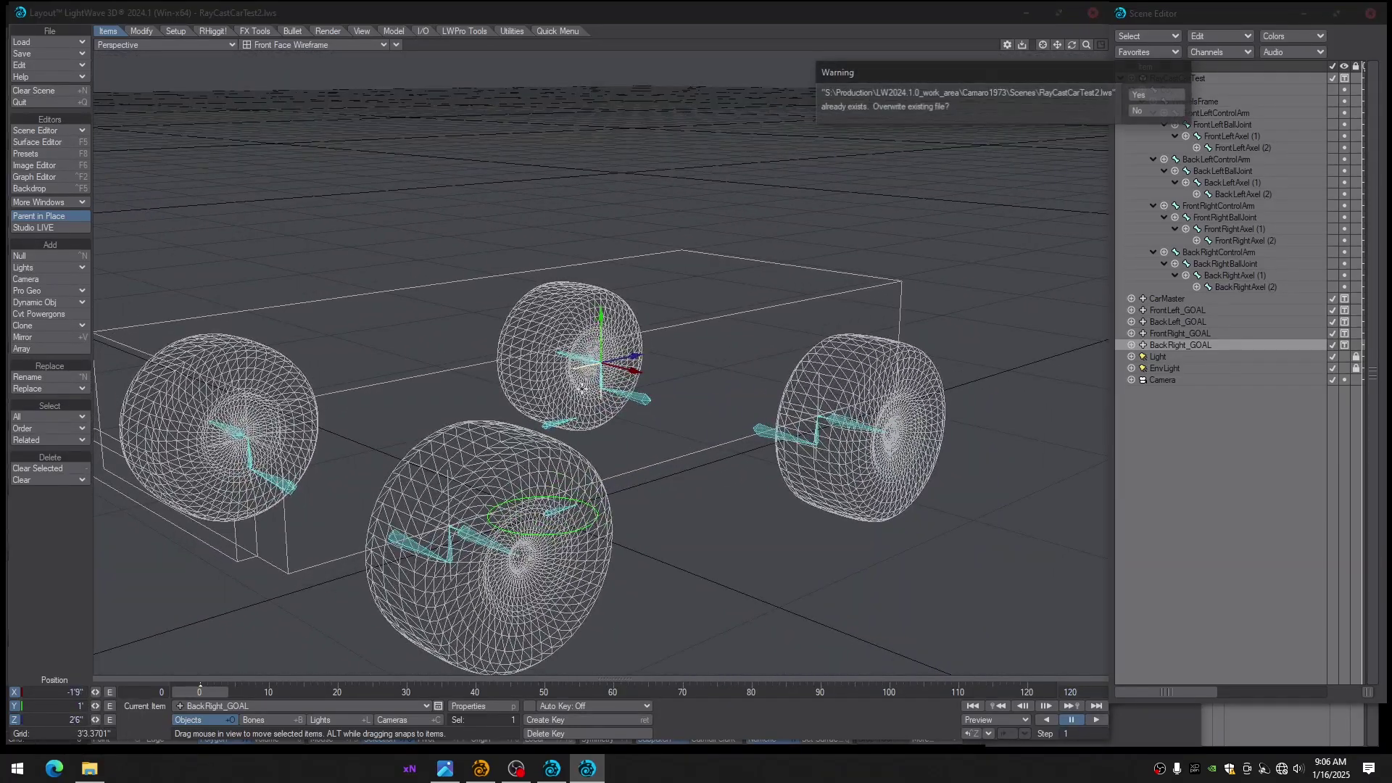
{"action": "key", "text": "Return"}
{"action": "scroll", "coordinate": [601, 364], "scroll_direction": "up", "scroll_amount": 2}
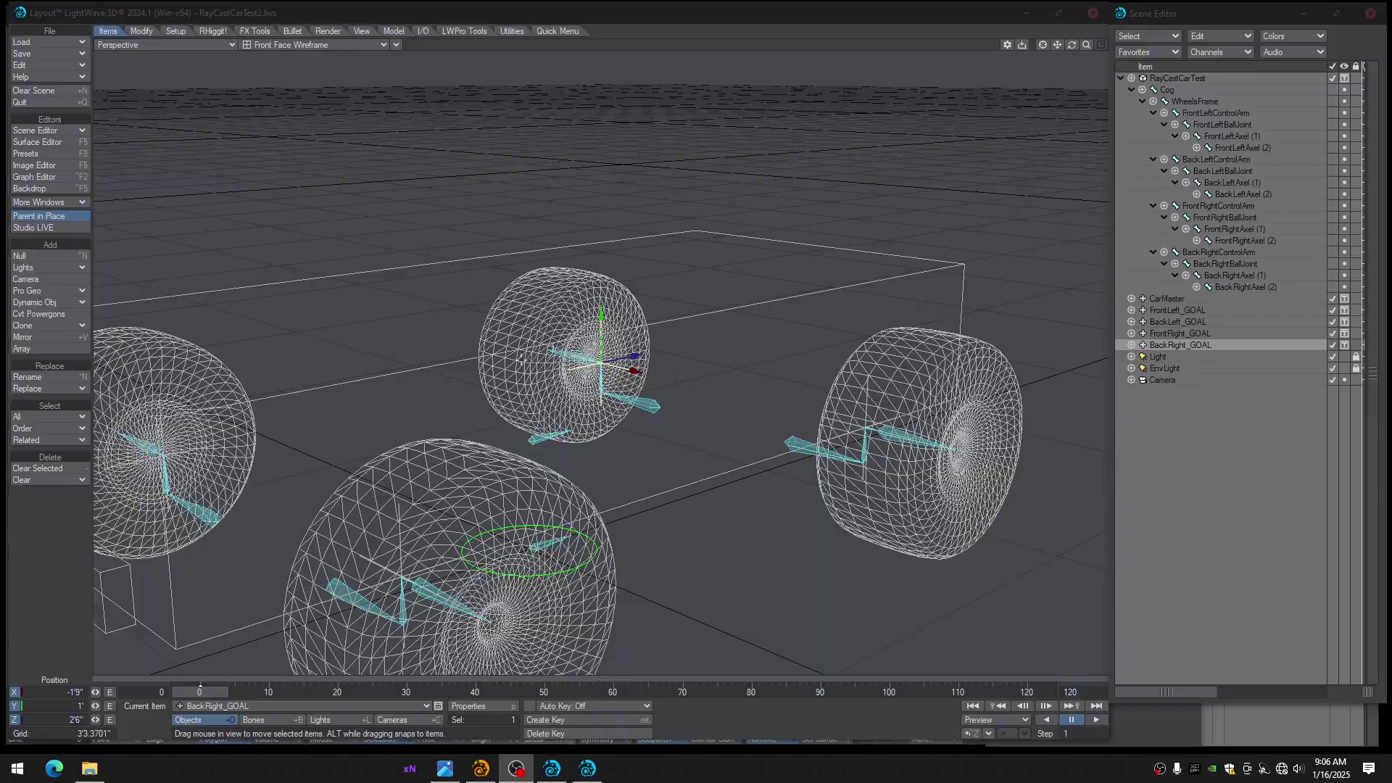
Add a null object named FrontLeftRayCaster
{"action": "left_click_drag", "start_coordinate": [505, 348], "coordinate": [596, 290], "text": "alt"}
{"action": "left_click_drag", "start_coordinate": [515, 388], "coordinate": [500, 349], "text": "alt"}
{"action": "left_click_drag", "start_coordinate": [961, 396], "coordinate": [992, 478], "text": "alt"}
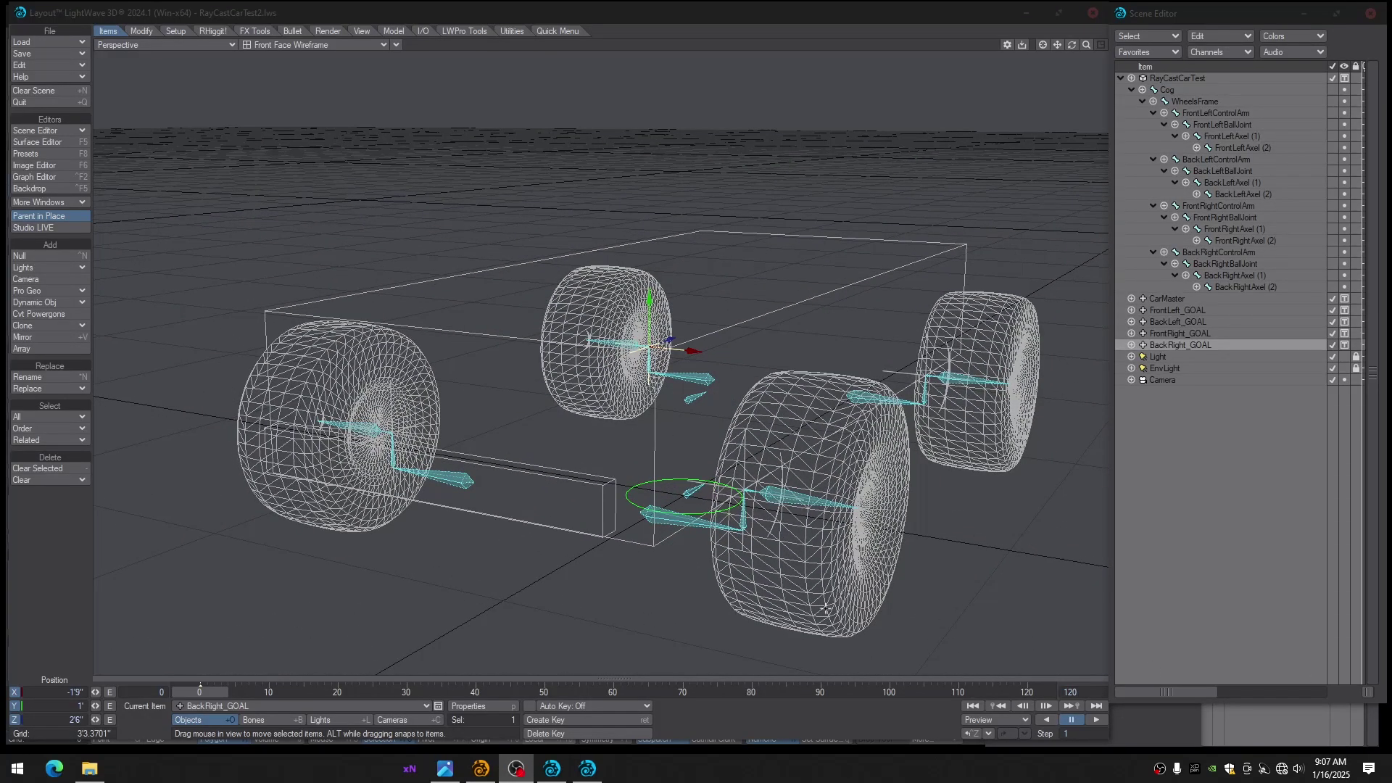
{"action": "left_click_drag", "start_coordinate": [823, 605], "coordinate": [827, 572], "text": "alt"}
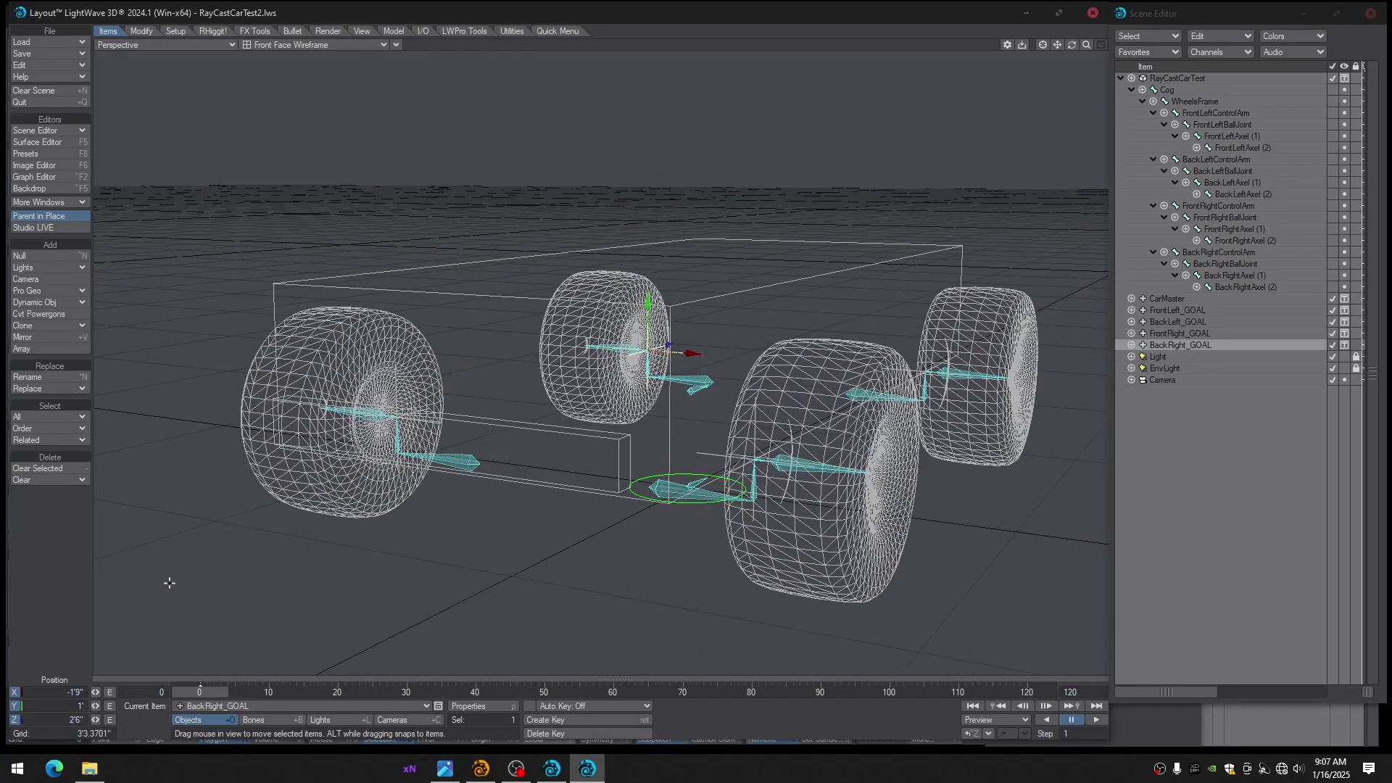
{"action": "left_click", "coordinate": [43, 257]}
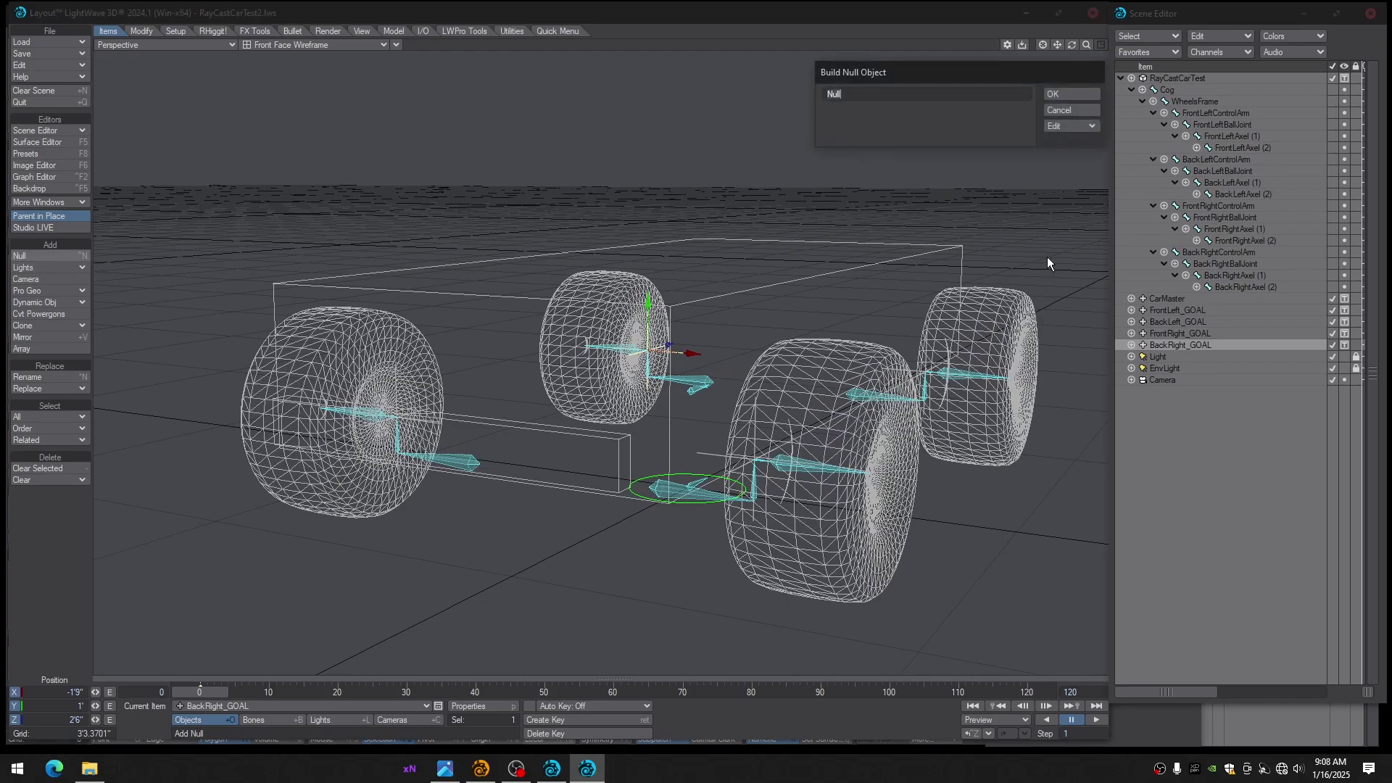
{"action": "left_click_drag", "start_coordinate": [869, 94], "coordinate": [821, 101]}
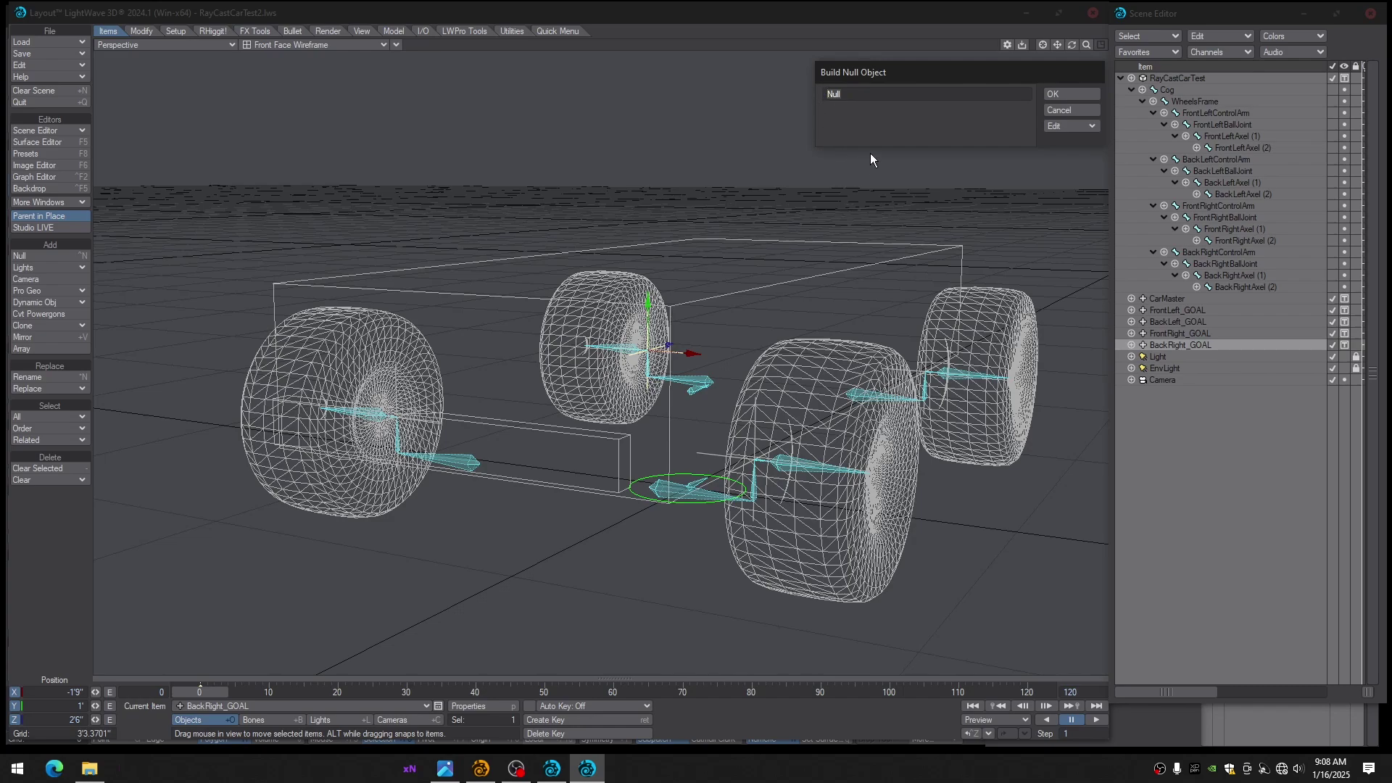
{"action": "type", "text": "FrontLeftRayCaster"}
{"action": "key", "text": "Return"}
Move FrontLeftRayCaster under the front wheels in the side view and set its Z position to -2'6"
{"action": "left_click_drag", "start_coordinate": [696, 311], "coordinate": [464, 291], "text": "alt"}
{"action": "left_click_drag", "start_coordinate": [689, 341], "coordinate": [685, 351], "text": "alt"}
{"action": "key", "text": "3"}
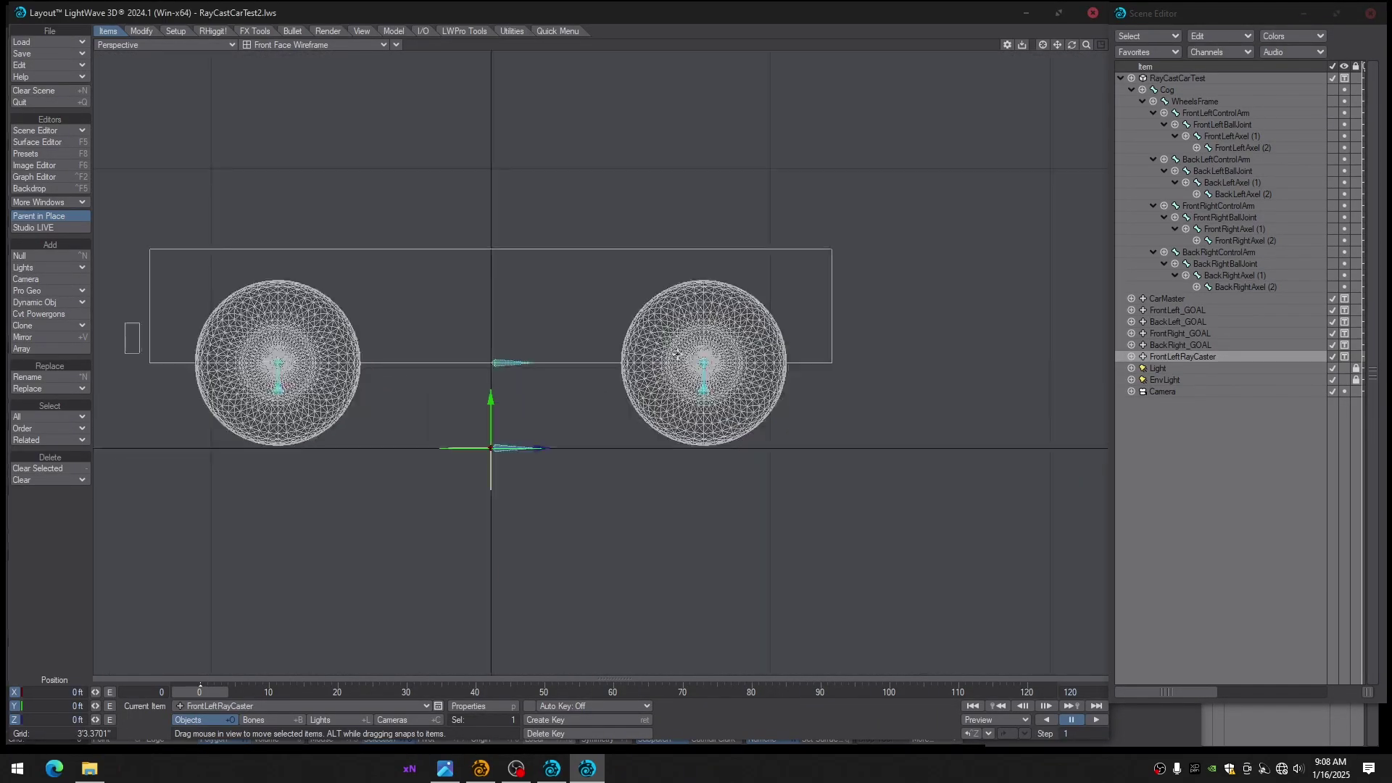
{"action": "left_click_drag", "start_coordinate": [547, 448], "coordinate": [333, 448]}
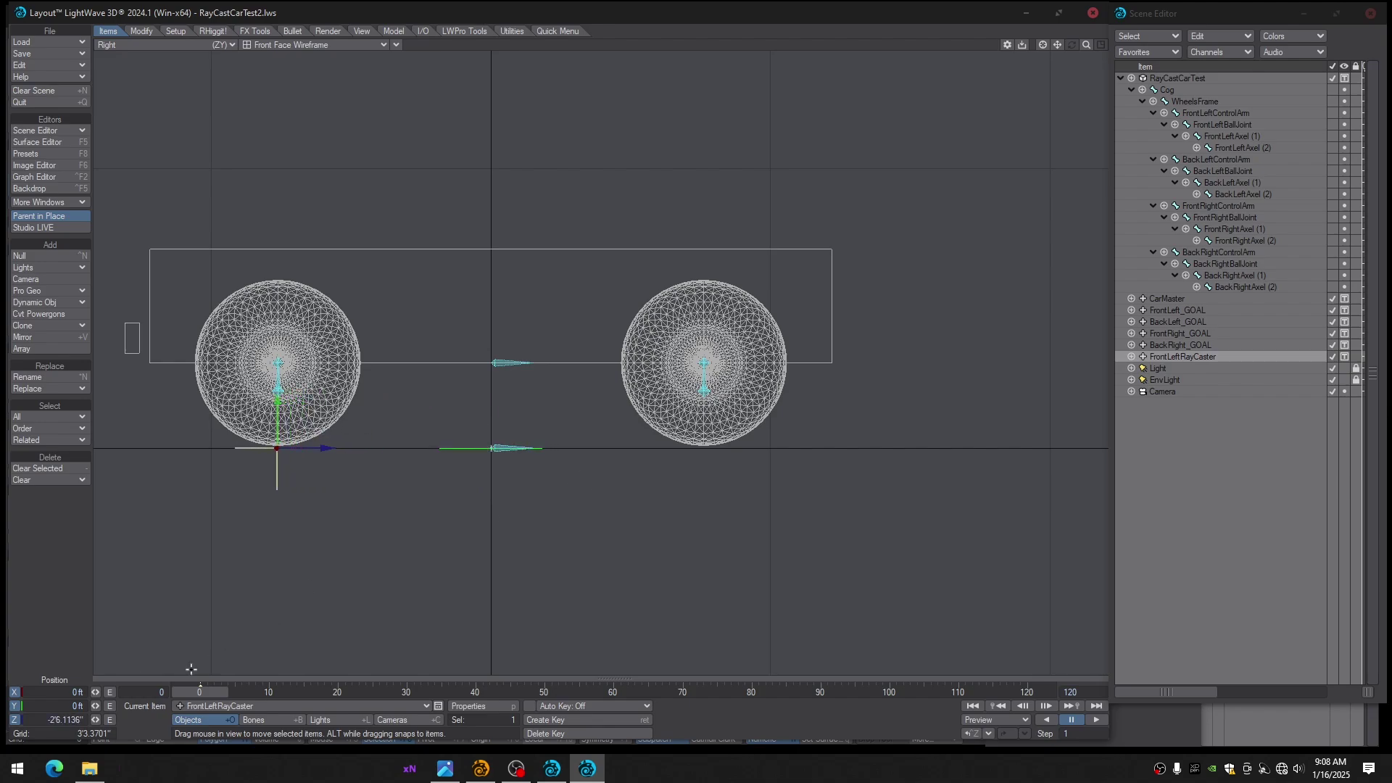
{"action": "left_click_drag", "start_coordinate": [80, 720], "coordinate": [65, 719]}
{"action": "key", "text": "BackSpace"}
Move FrontLeftRayCaster beneath the left wheel in the back view and set its X position to 2'4"
{"action": "key", "text": "1"}
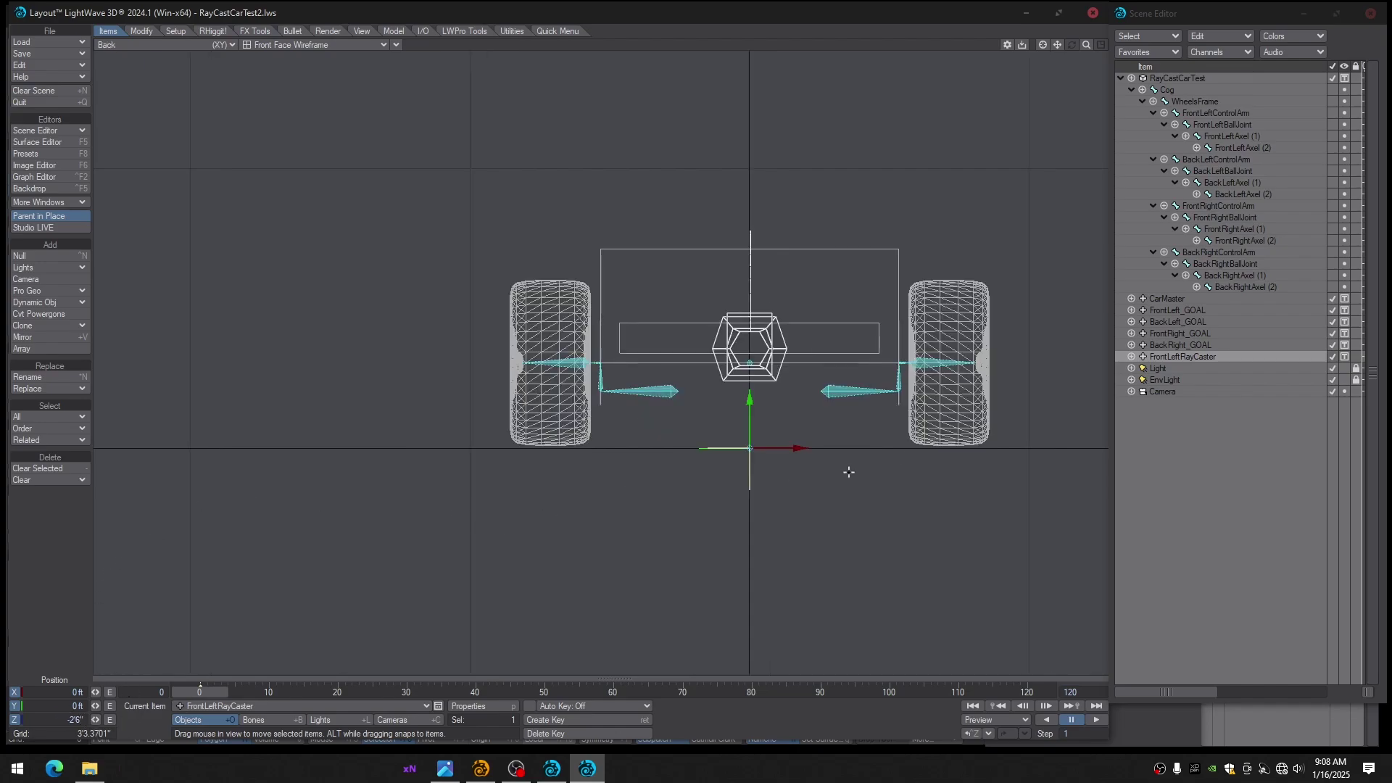
{"action": "left_click_drag", "start_coordinate": [801, 448], "coordinate": [1002, 448]}
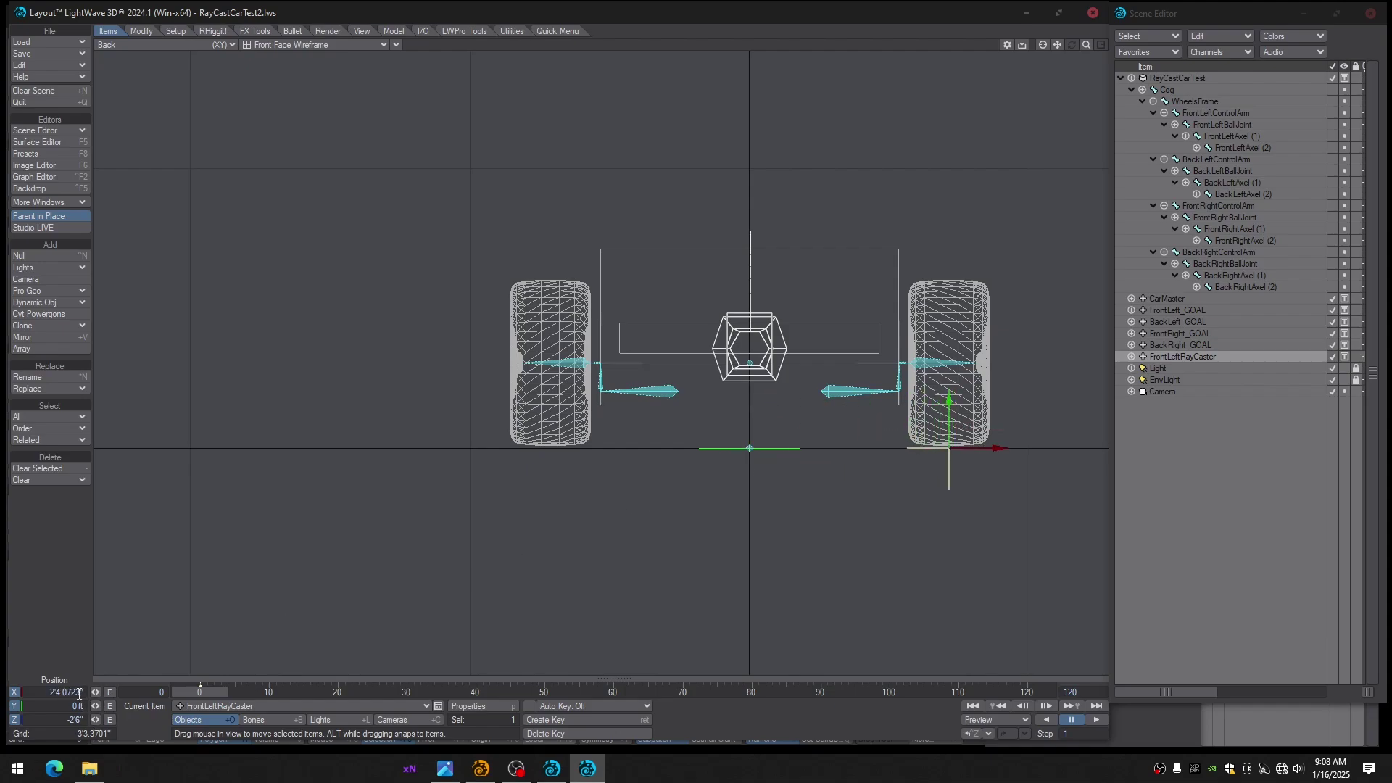
{"action": "left_click_drag", "start_coordinate": [80, 692], "coordinate": [61, 692]}
{"action": "key", "text": "Return"}
{"action": "key", "text": "Return"}
{"action": "key", "text": "Return"}
Check FrontLeftRayCaster under the front left wheel in the perspective view and save over RayCastCarTest2.lws
{"action": "key", "text": "4"}
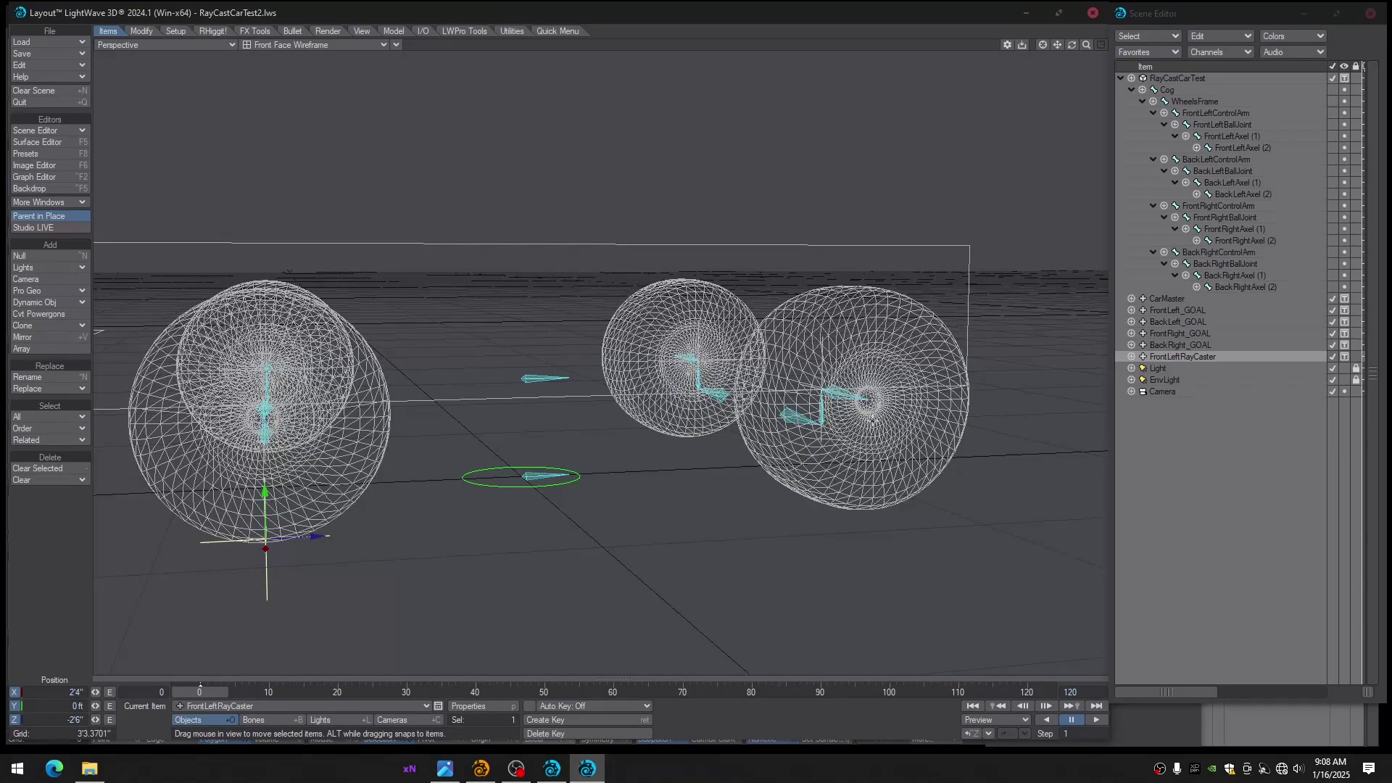
{"action": "mouse_move", "coordinate": [551, 513]}
{"action": "left_mouse_down", "text": "alt"}
{"action": "mouse_move", "coordinate": [547, 482]}
{"action": "mouse_move", "coordinate": [545, 512]}
{"action": "left_mouse_up", "text": "alt"}
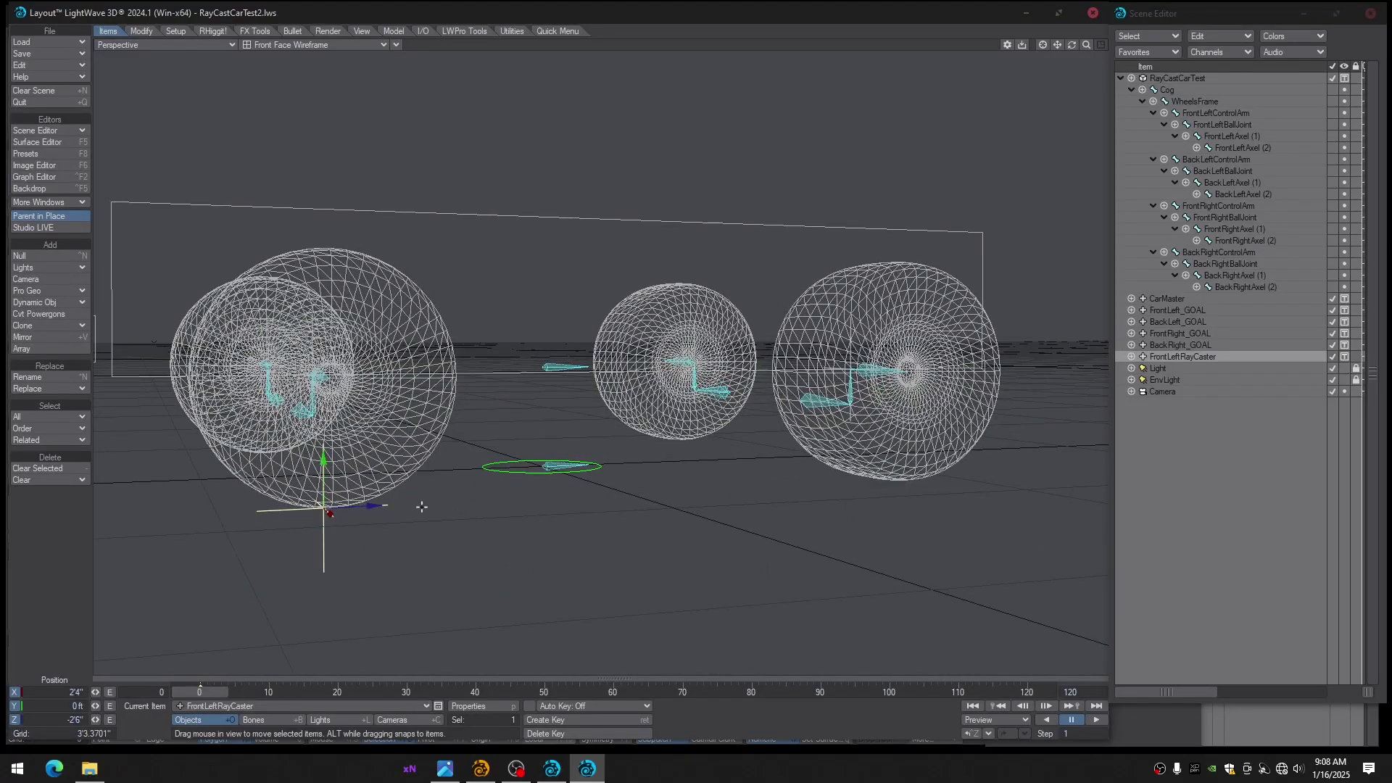
{"action": "scroll", "coordinate": [422, 507], "scroll_direction": "up", "scroll_amount": 1}
{"action": "key", "text": "s"}
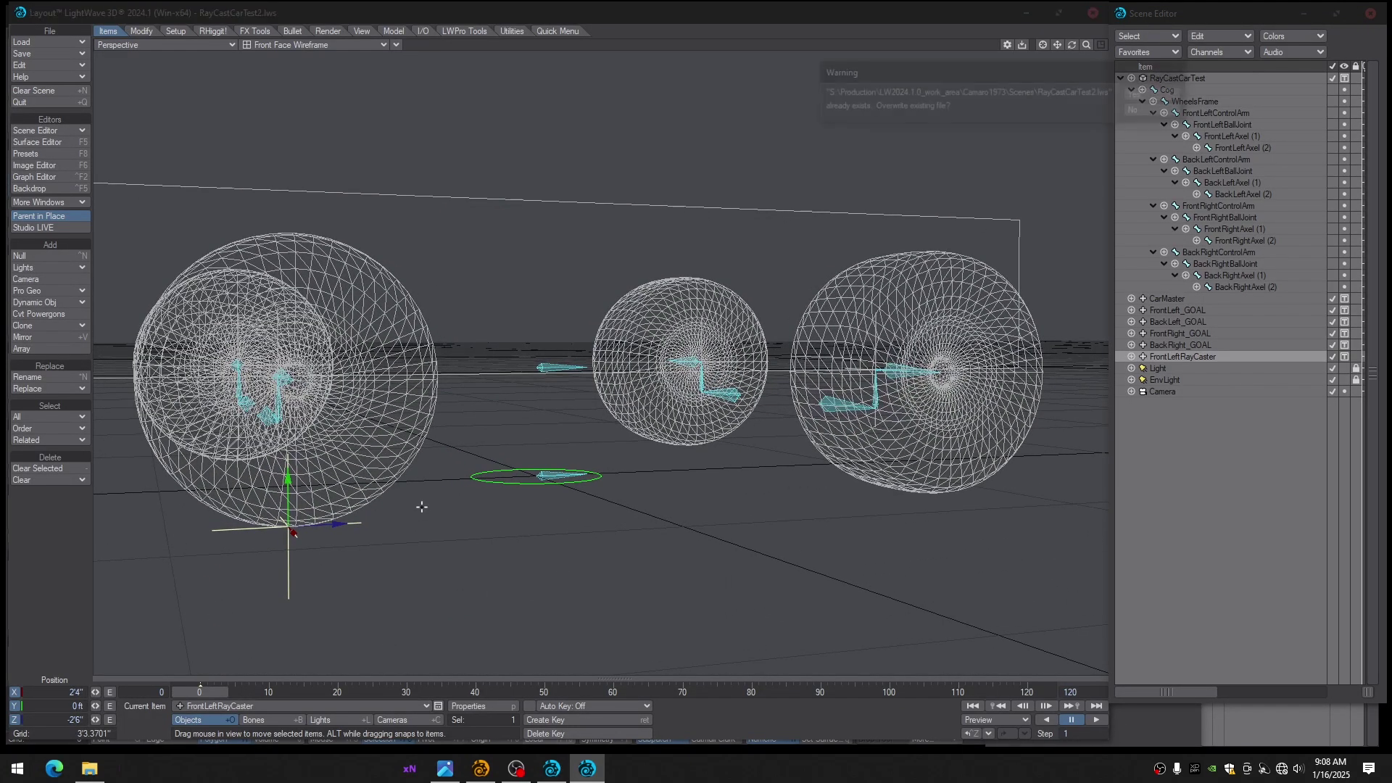
{"action": "key", "text": "Return"}
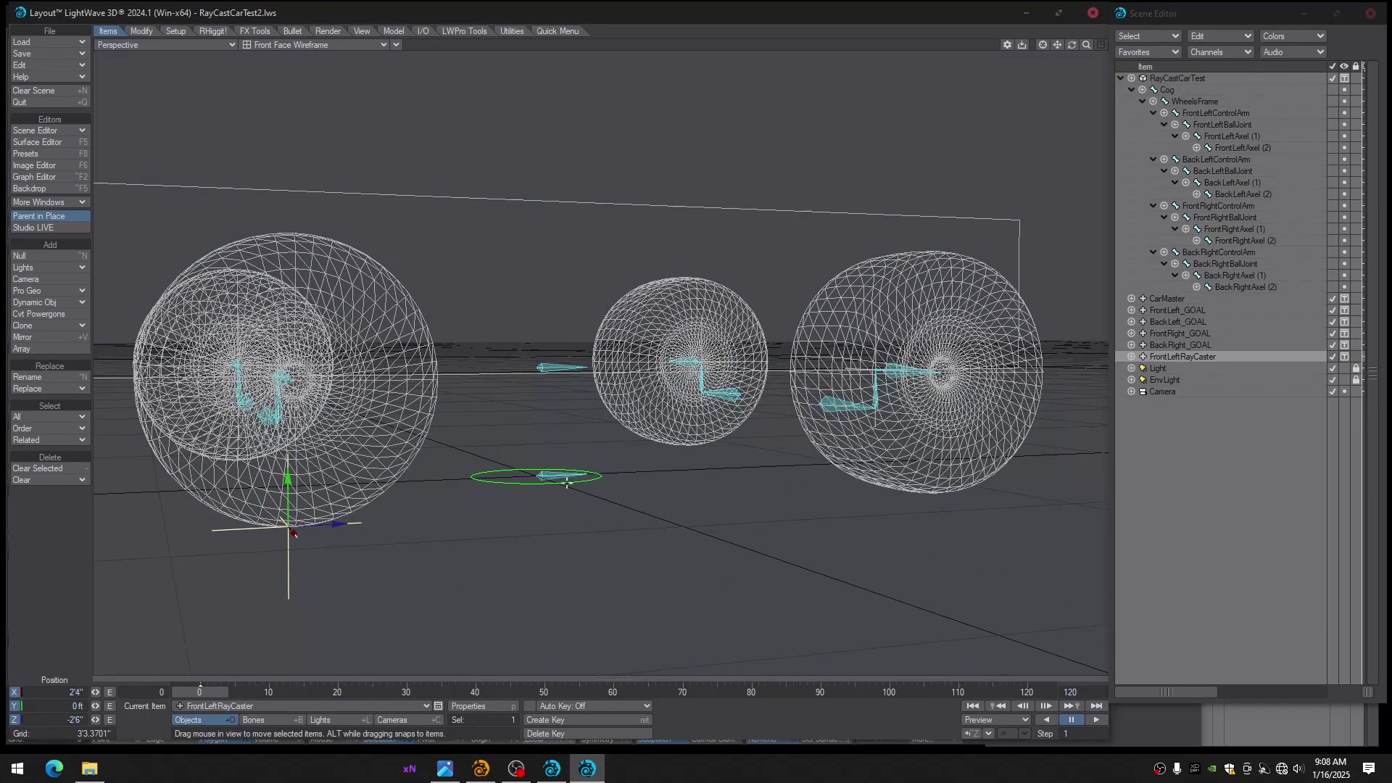
Make one clone of FrontLeftRayCaster
{"action": "scroll", "coordinate": [568, 483], "scroll_direction": "down", "scroll_amount": 1}
{"action": "mouse_move", "coordinate": [568, 483]}
{"action": "left_mouse_down", "text": "alt+shift"}
{"action": "mouse_move", "coordinate": [632, 483]}
{"action": "mouse_move", "coordinate": [586, 489]}
{"action": "left_mouse_up", "text": "alt+shift"}
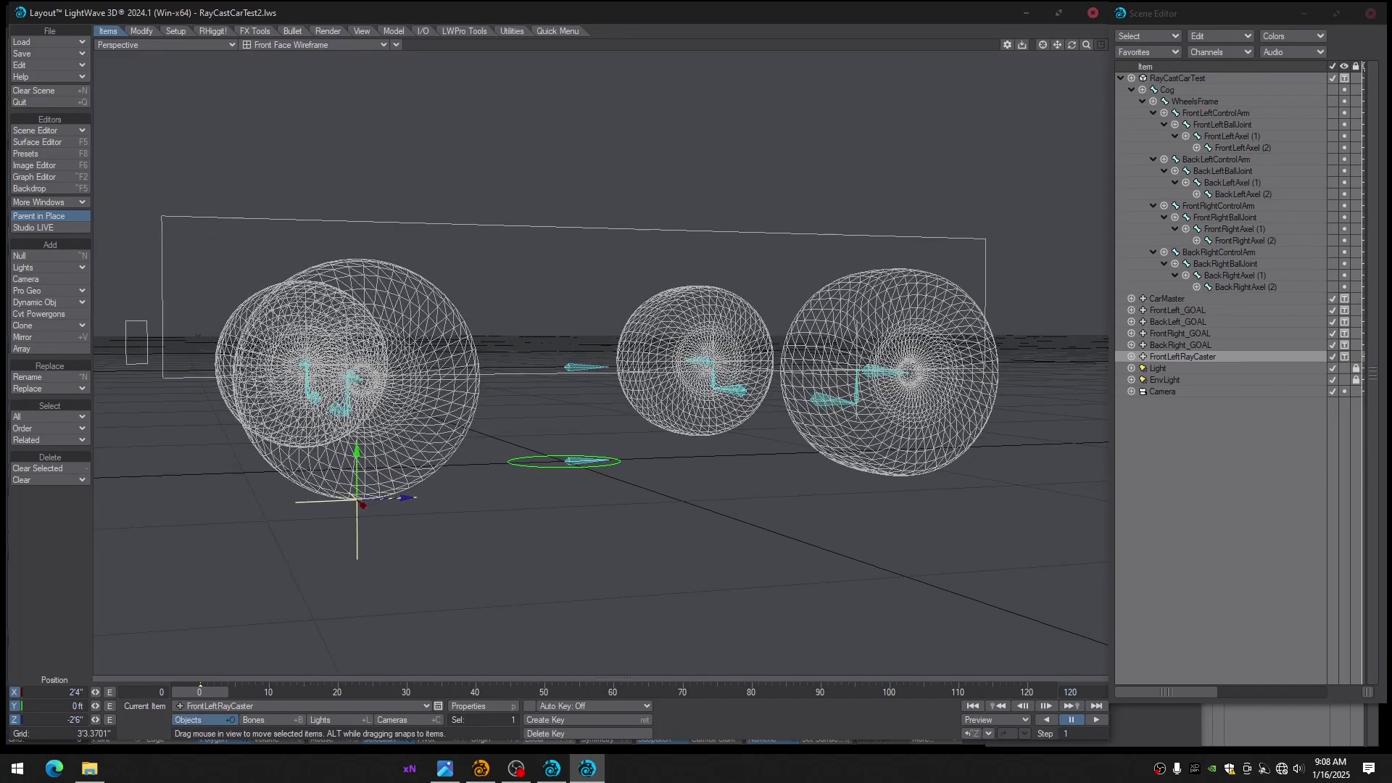
{"action": "key", "text": "ctrl+c"}
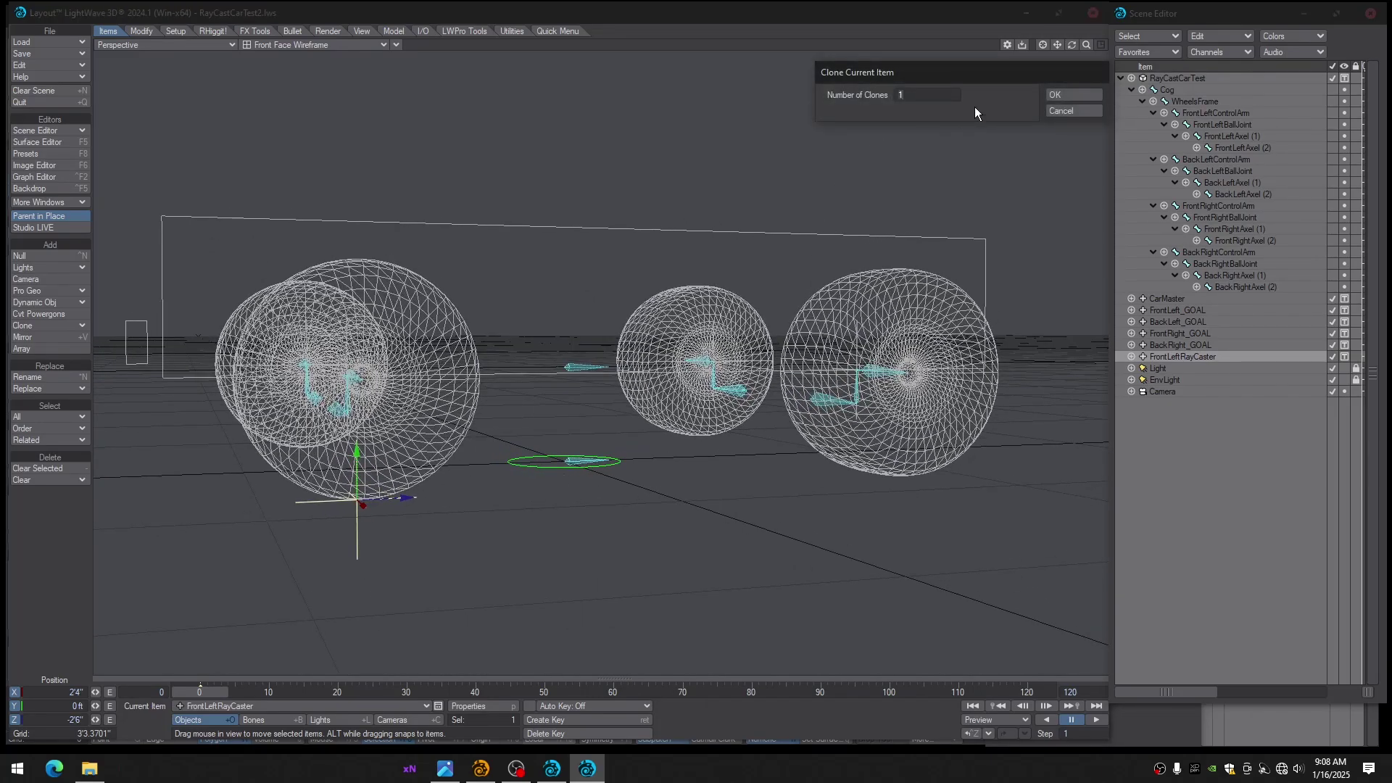
{"action": "left_click", "coordinate": [1054, 95]}
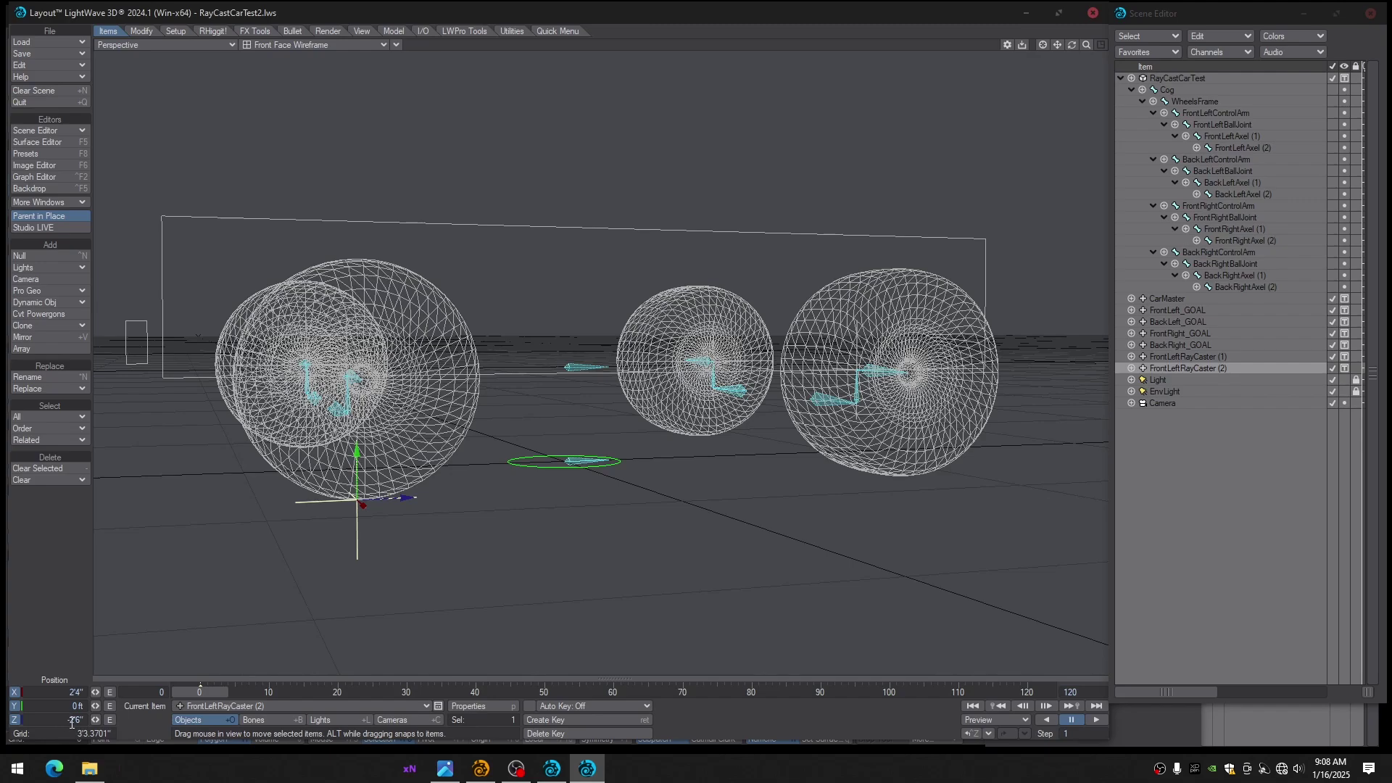
Rename the FrontLeftRayCaster clone as BackLeftRayCaster and set its Z position to 2'6"
{"action": "key", "text": "ctrl+n"}
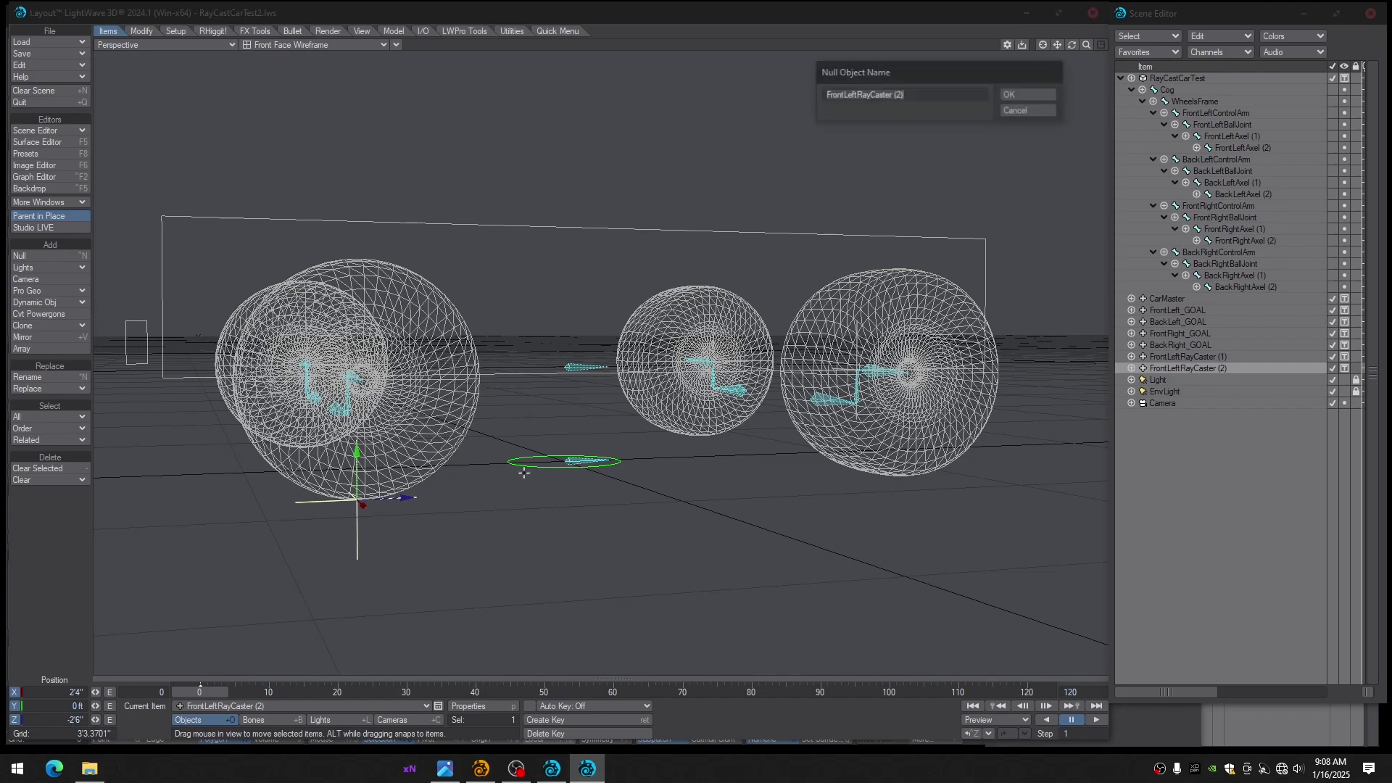
{"action": "left_click_drag", "start_coordinate": [845, 95], "coordinate": [802, 103]}
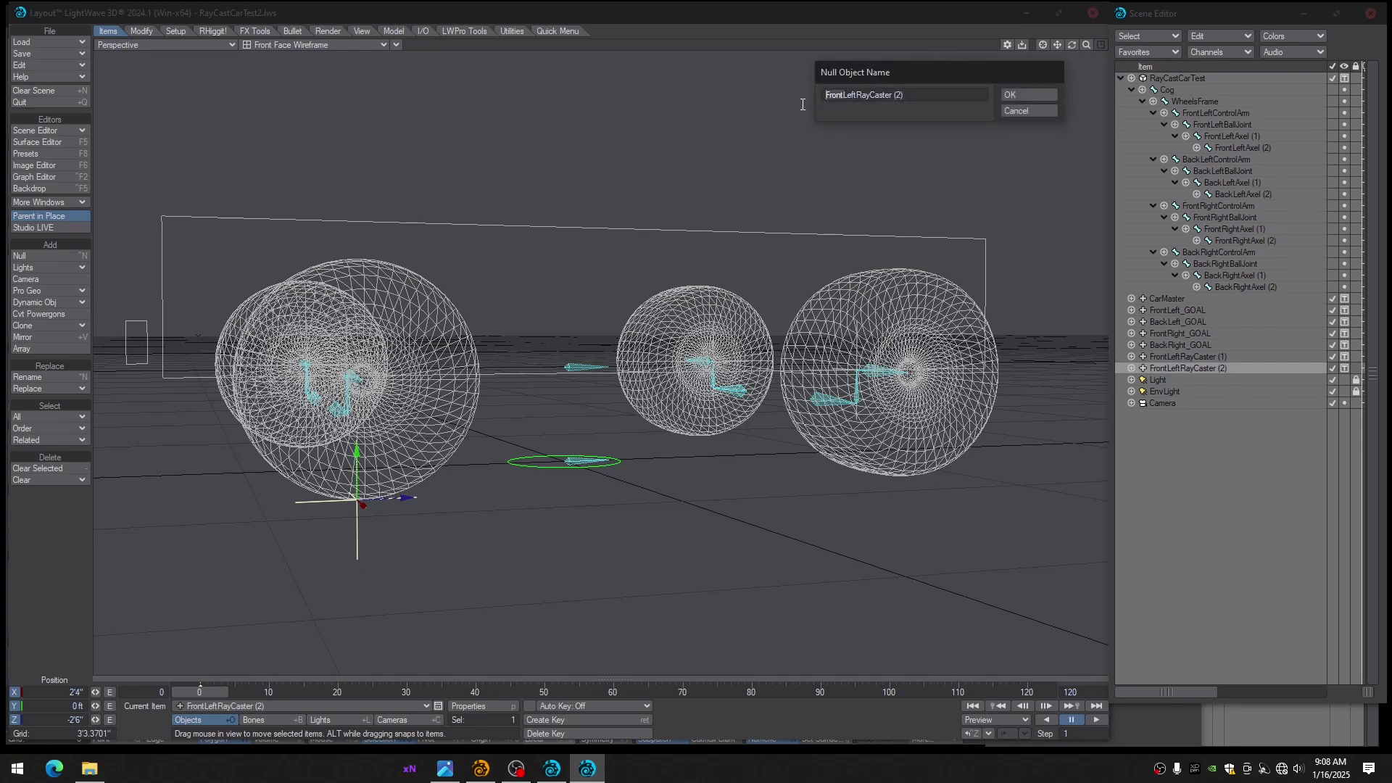
{"action": "type", "text": "Back"}
{"action": "key", "text": "BackSpace"}
{"action": "key", "text": "BackSpace"}
{"action": "key", "text": "BackSpace"}
{"action": "key", "text": "BackSpace"}
{"action": "left_click", "coordinate": [1008, 97]}
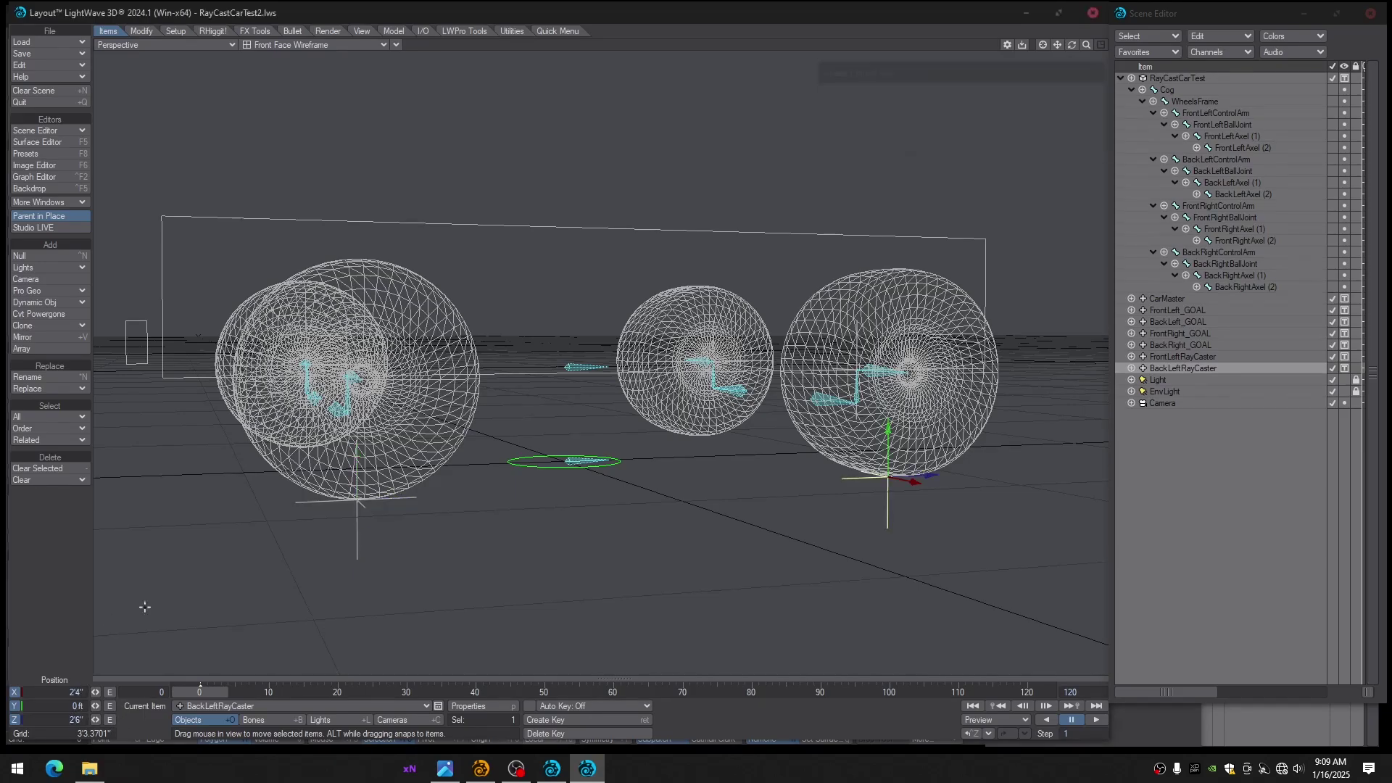
Make one clone of FrontLeftRayCaster and rename it FrontRightRayCaster
{"action": "left_click_drag", "start_coordinate": [841, 423], "coordinate": [802, 553], "text": "alt"}
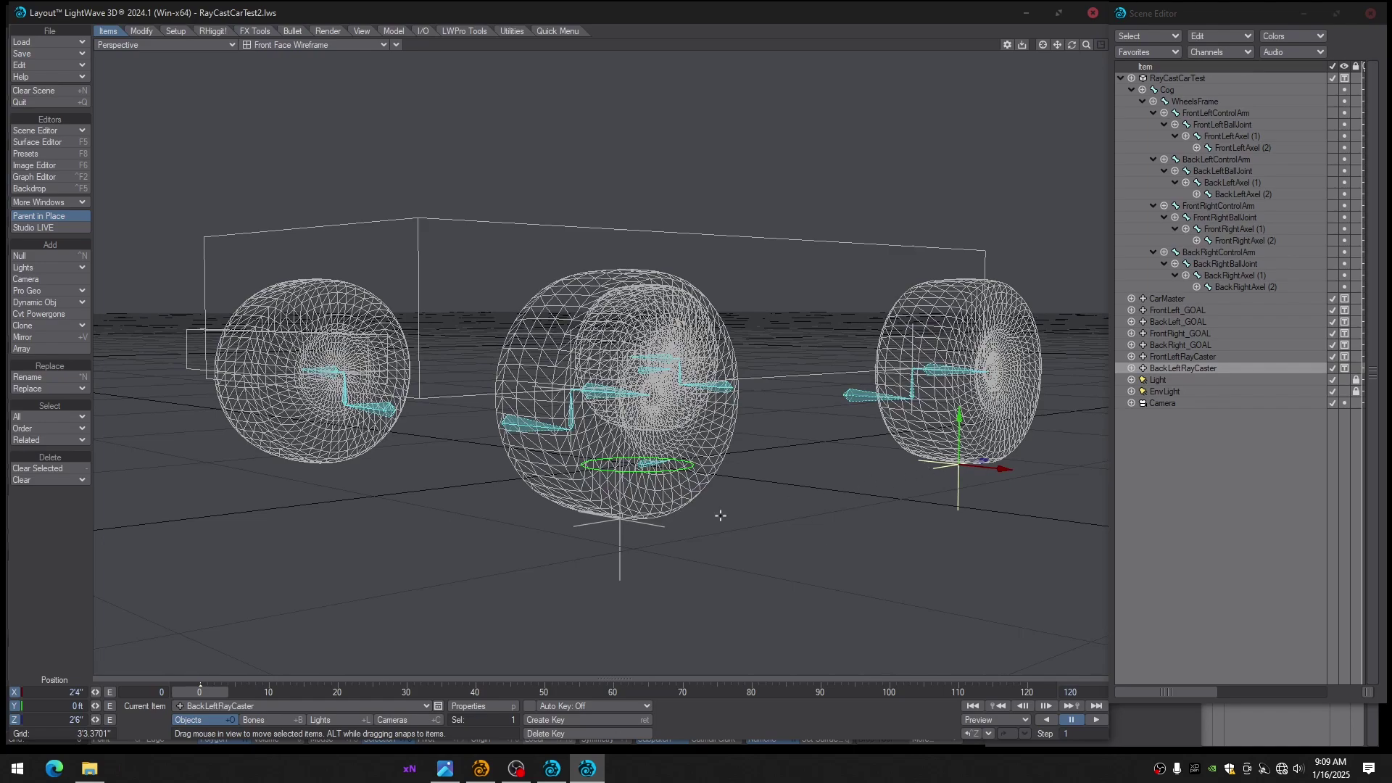
{"action": "left_click", "coordinate": [1169, 358]}
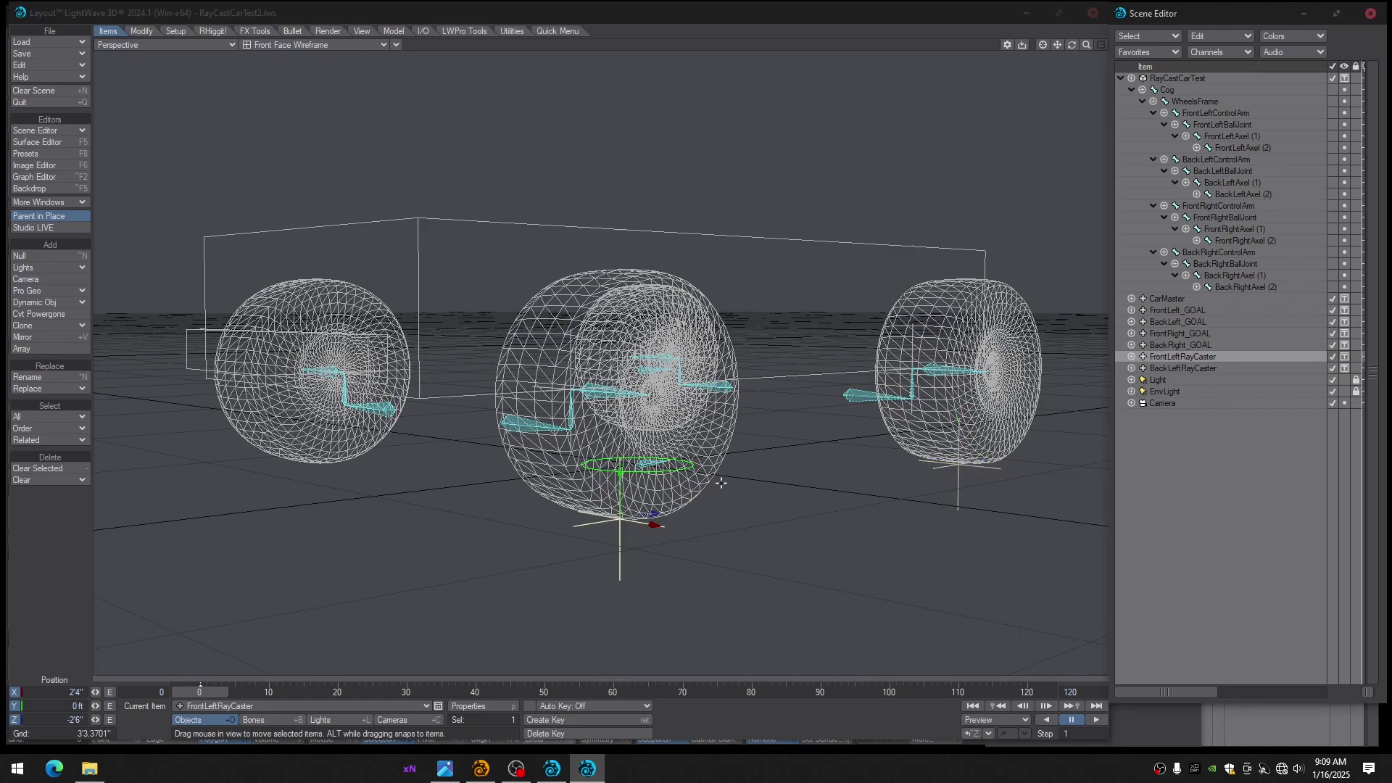
{"action": "key", "text": "ctrl+c"}
{"action": "left_click", "coordinate": [1046, 95]}
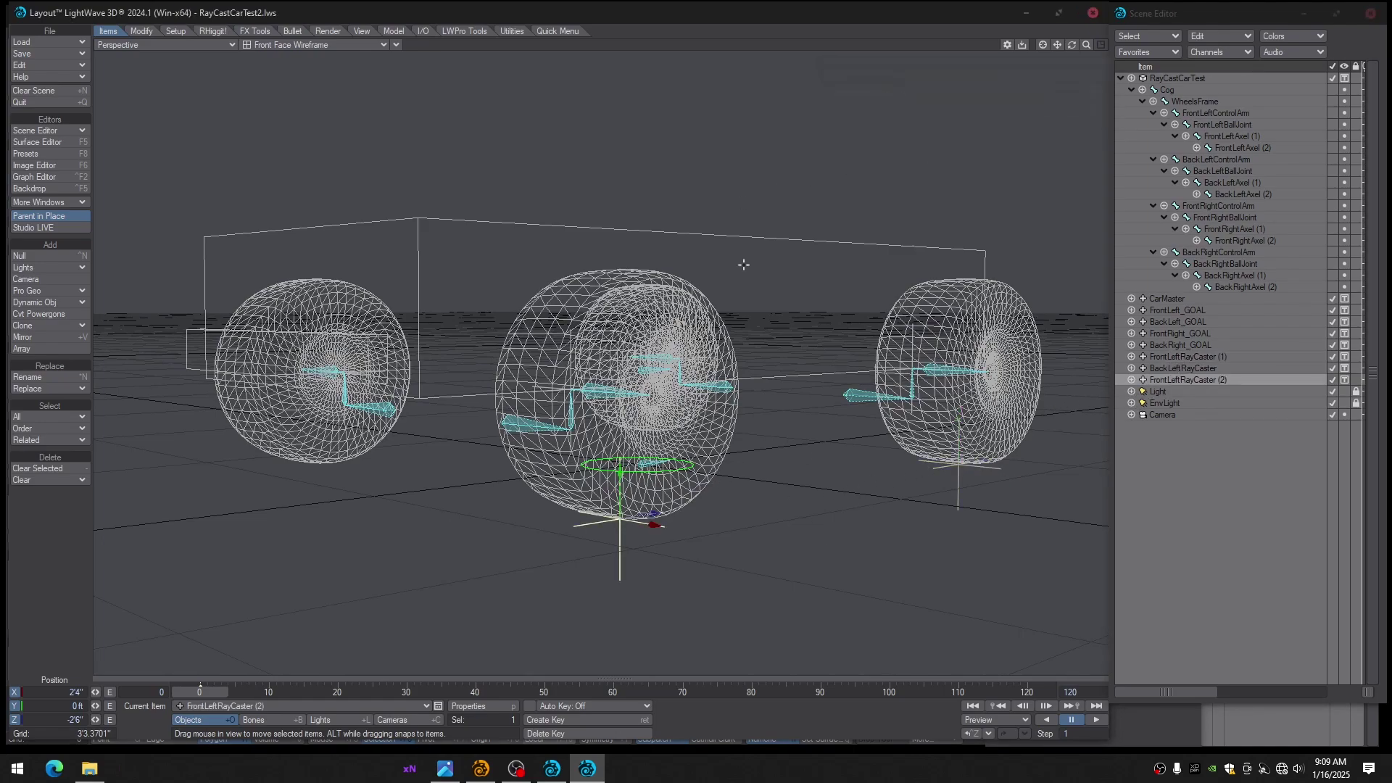
{"action": "key", "text": "shift+n"}
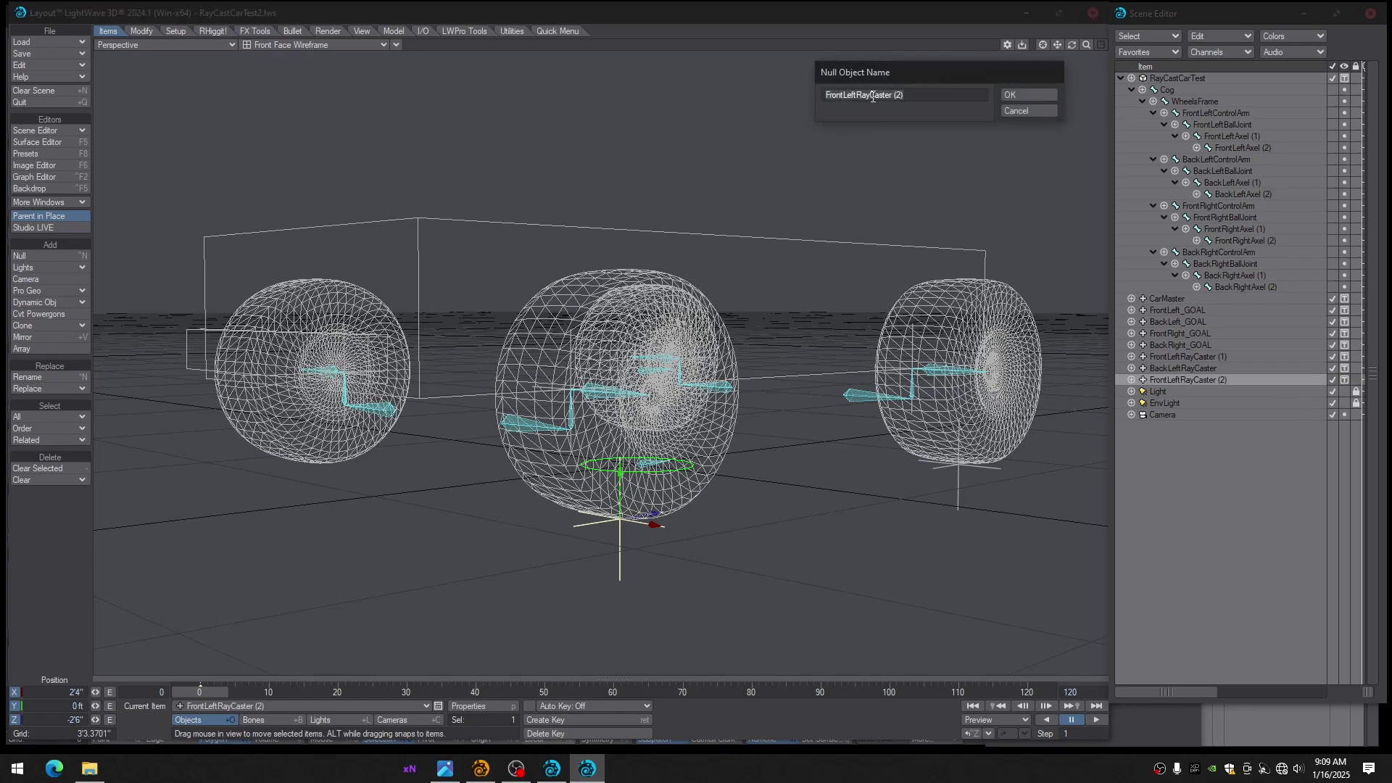
{"action": "left_click", "coordinate": [845, 97]}
{"action": "type", "text": "Right"}
{"action": "left_click", "coordinate": [1029, 96]}
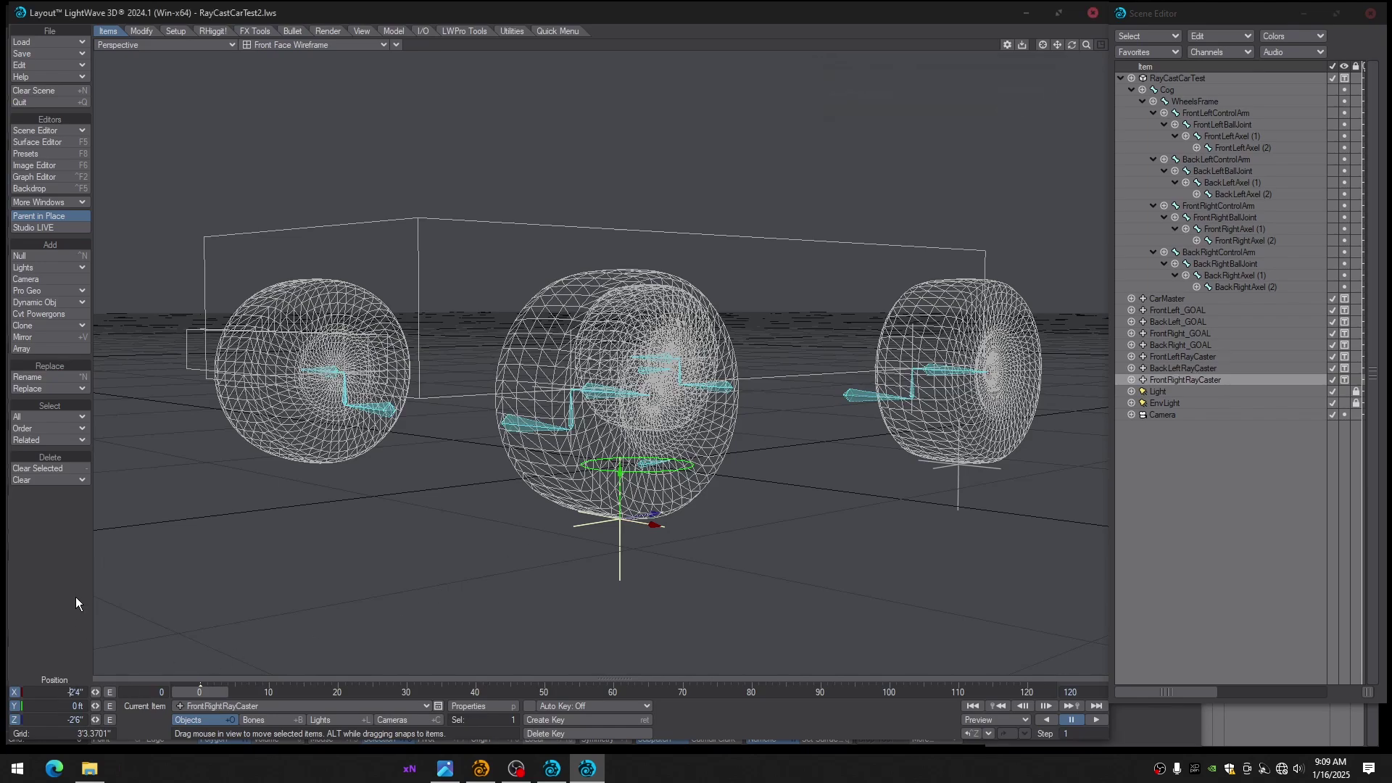
Set FrontRightRayCaster's X position to -2'4" so it sits under the front right wheel
{"action": "key", "text": "Return"}
{"action": "key", "text": "Return"}
{"action": "key", "text": "Return"}
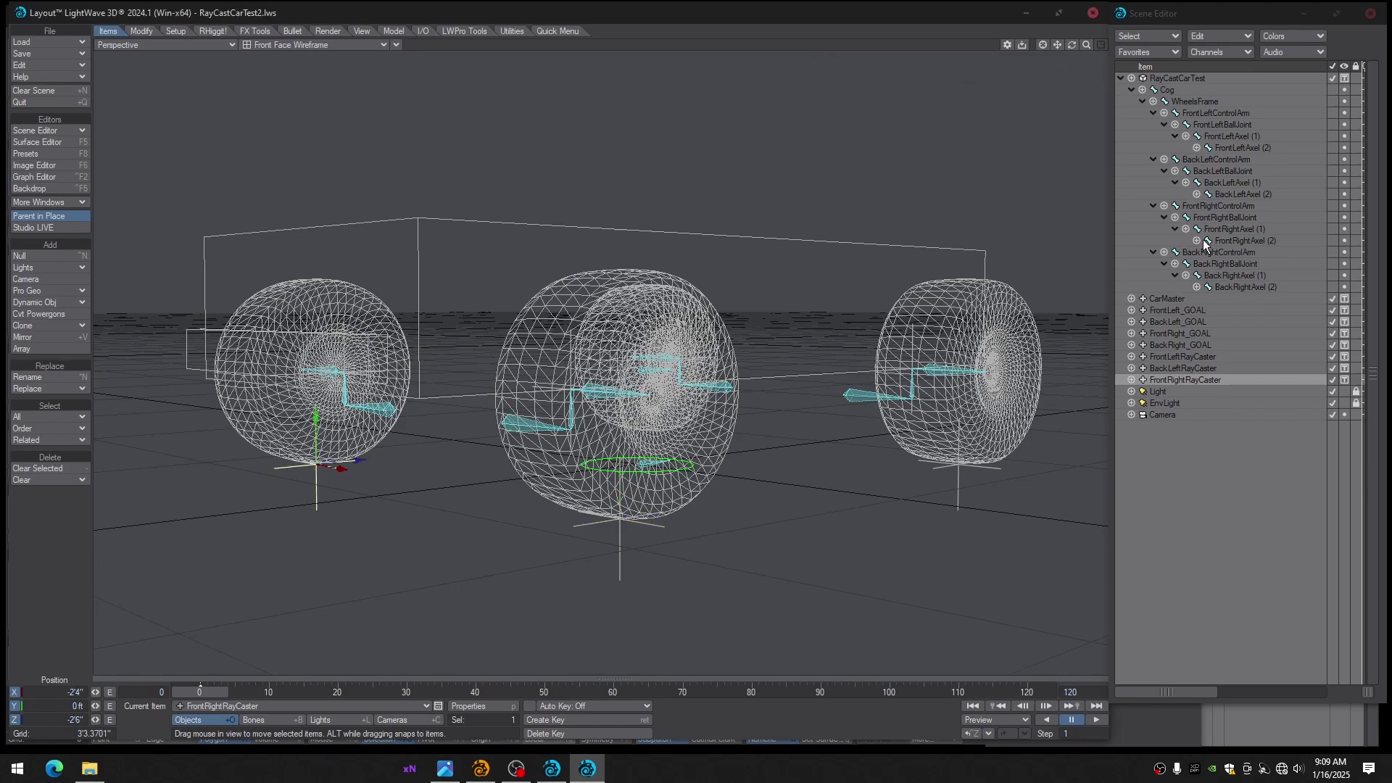
Make one clone of BackLeftRayCaster and rename it BackLRightRayCaster
{"action": "left_click", "coordinate": [1190, 367]}
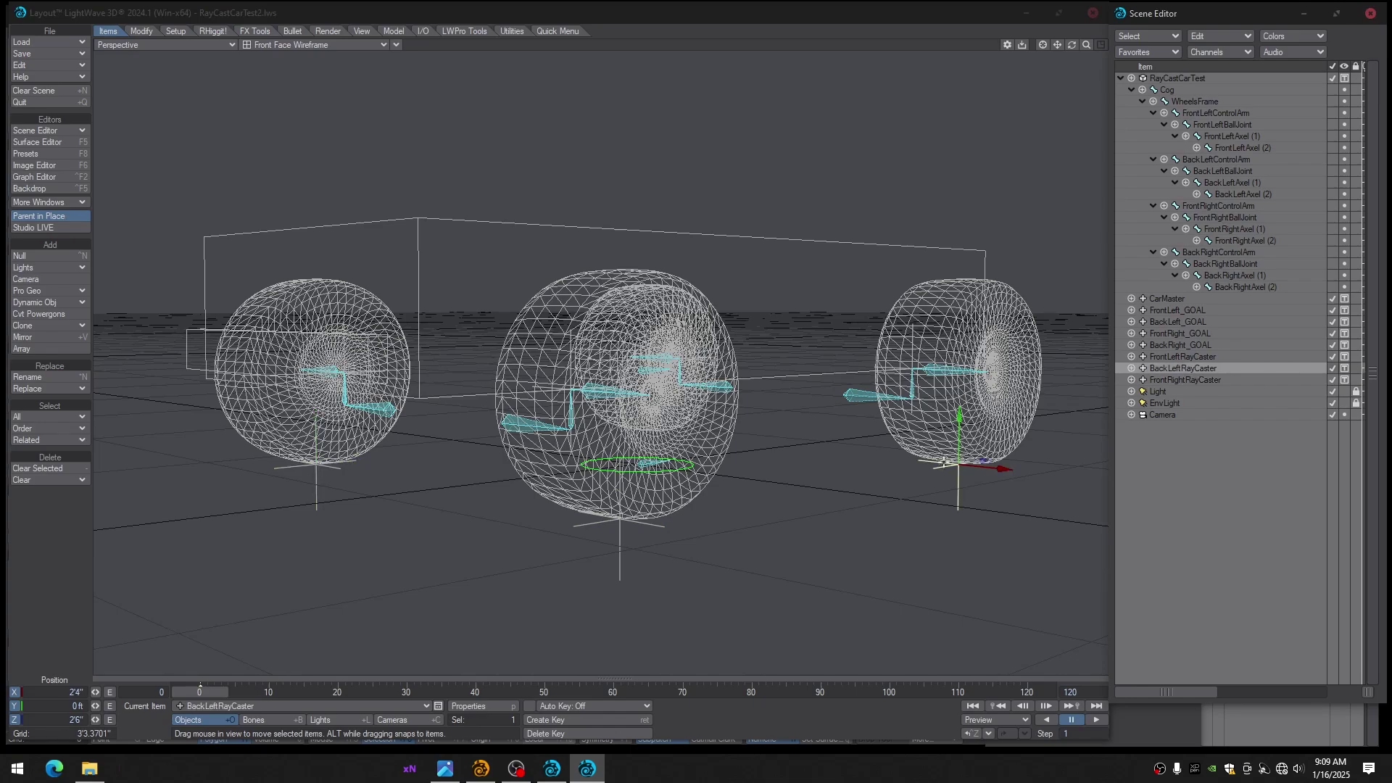
{"action": "key", "text": "ctrl+c"}
{"action": "key", "text": "Return"}
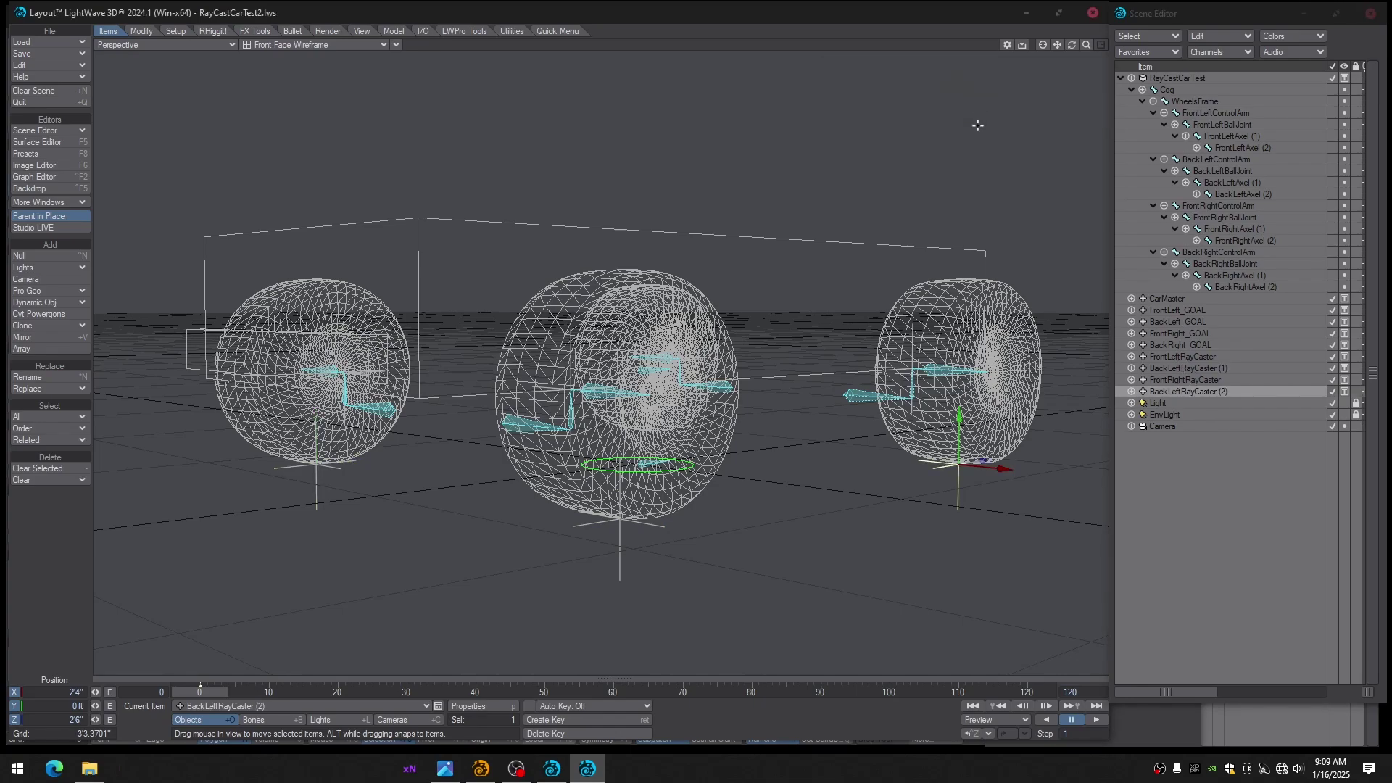
{"action": "key", "text": "alt+n"}
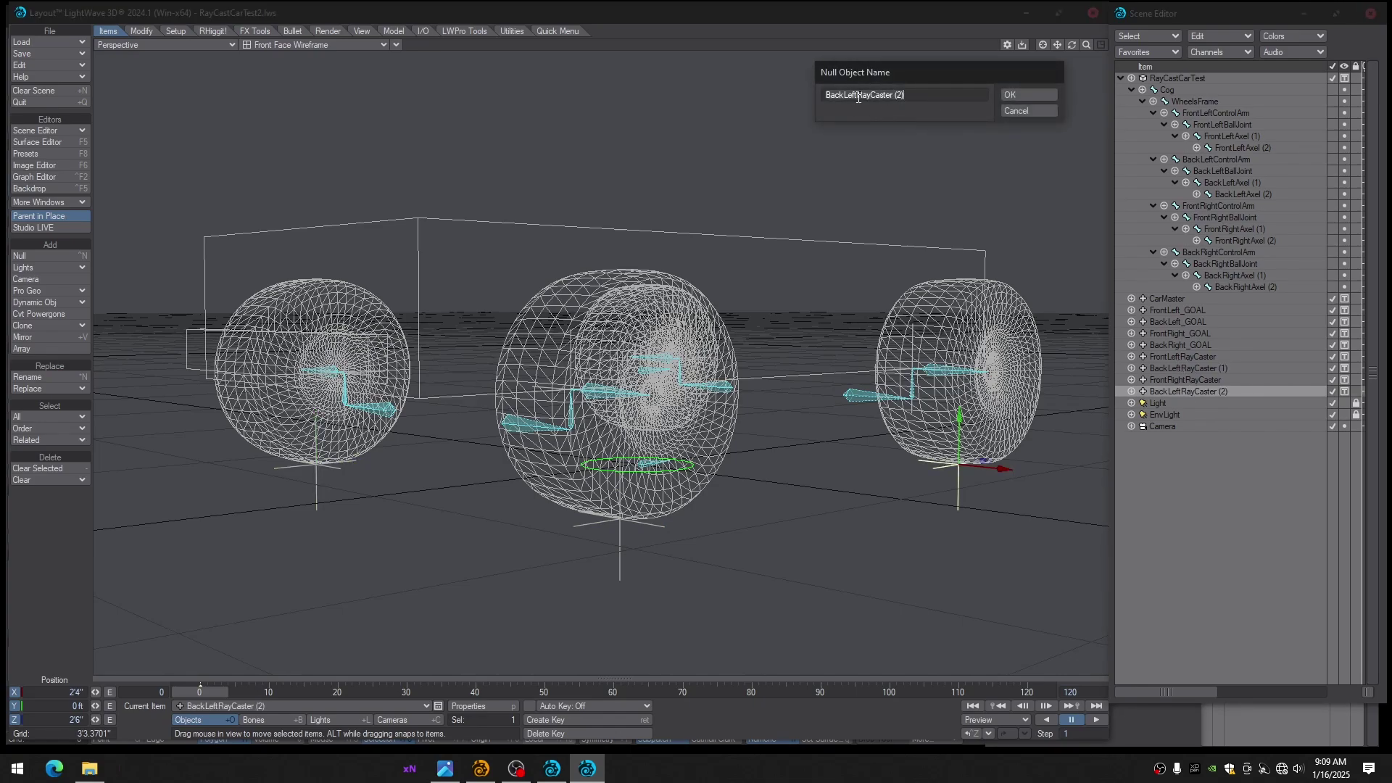
{"action": "left_click", "coordinate": [850, 96]}
{"action": "type", "text": "Rihg"}
{"action": "key", "text": "BackSpace"}
{"action": "key", "text": "BackSpace"}
{"action": "type", "text": "ght"}
{"action": "key", "text": "BackSpace"}
{"action": "key", "text": "BackSpace"}
{"action": "key", "text": "Return"}
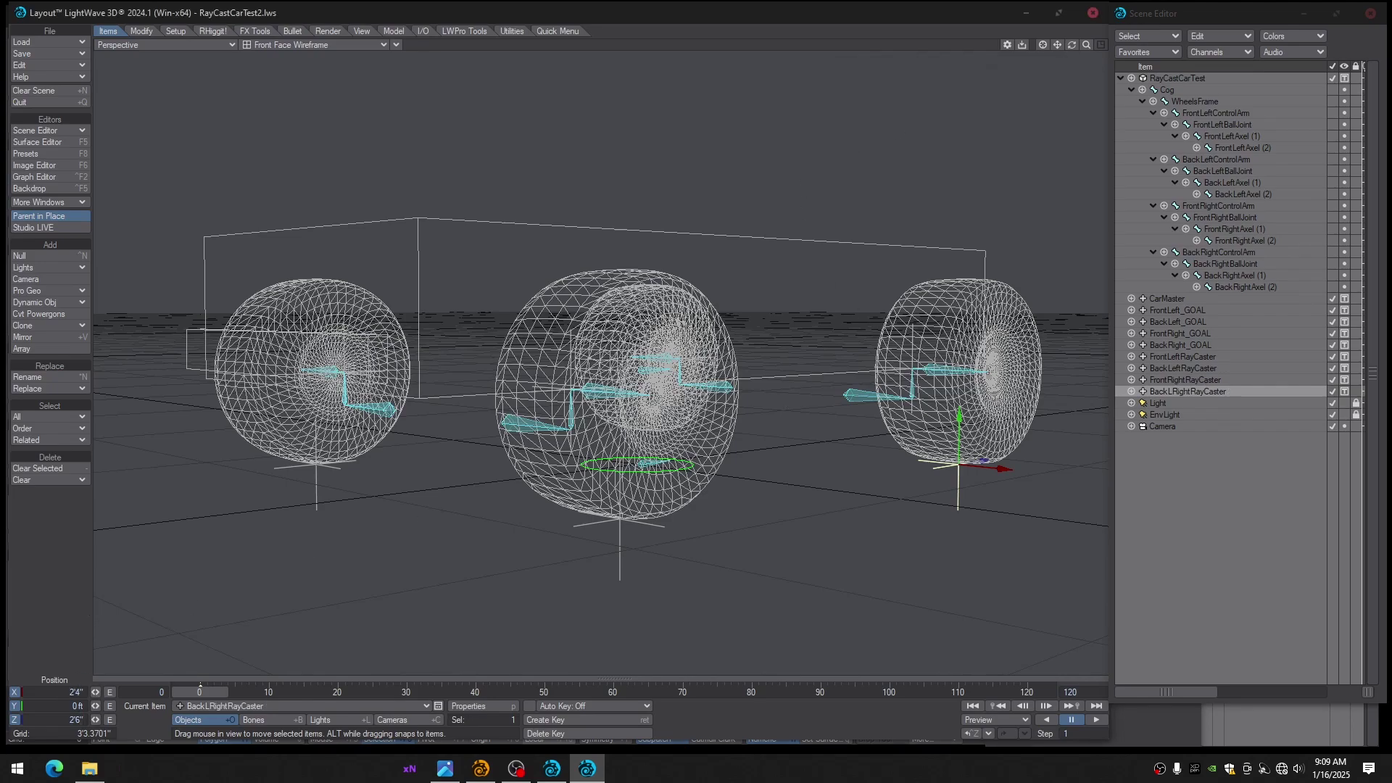
Set BackLRightRayCaster's X position to -2'4" so it sits under the back right wheel
{"action": "type", "text": "-"}
{"action": "key", "text": "Return"}
{"action": "key", "text": "Return"}
{"action": "key", "text": "Return"}
Add an Item Shape custom object to FrontLeftRayCaster and set its shape to Ring
{"action": "left_click_drag", "start_coordinate": [741, 407], "coordinate": [811, 444], "text": "alt"}
{"action": "left_click", "coordinate": [732, 567]}
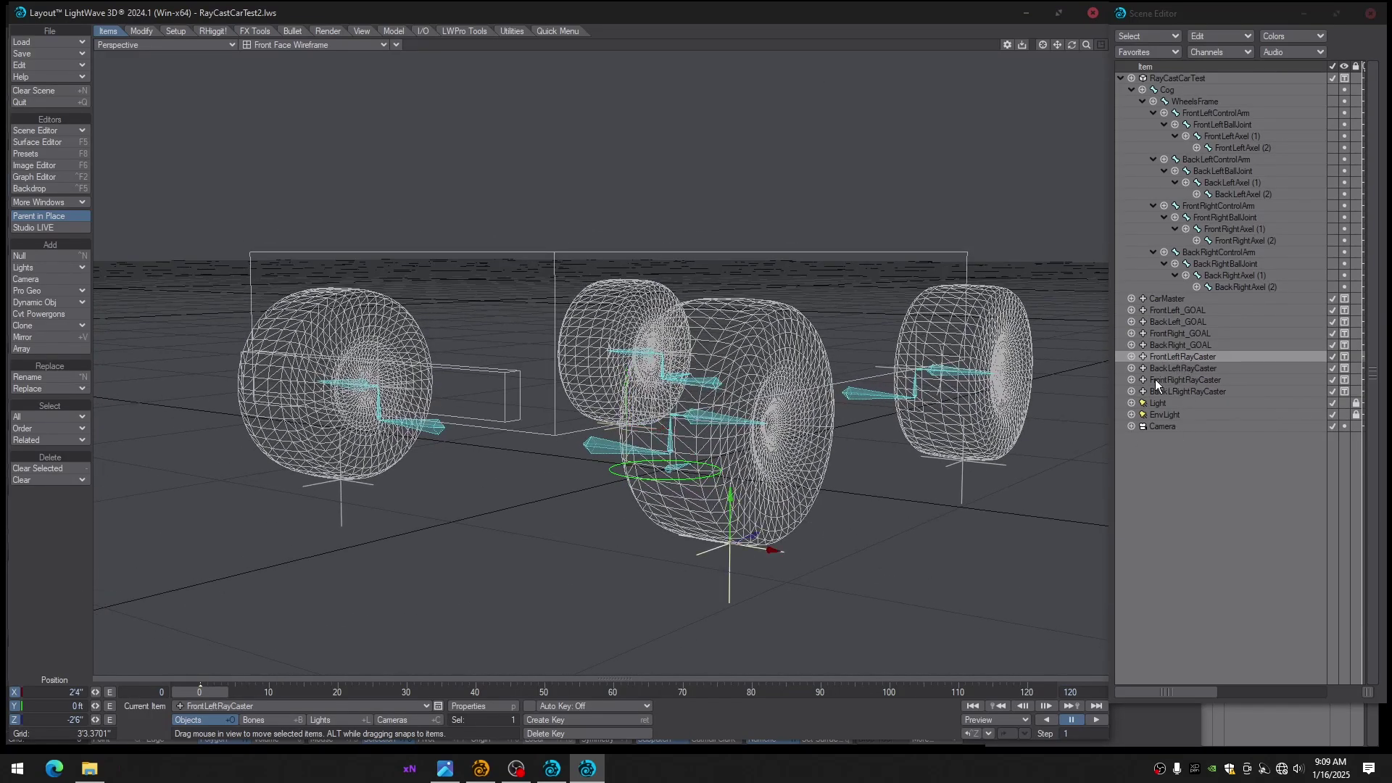
{"action": "key", "text": "p"}
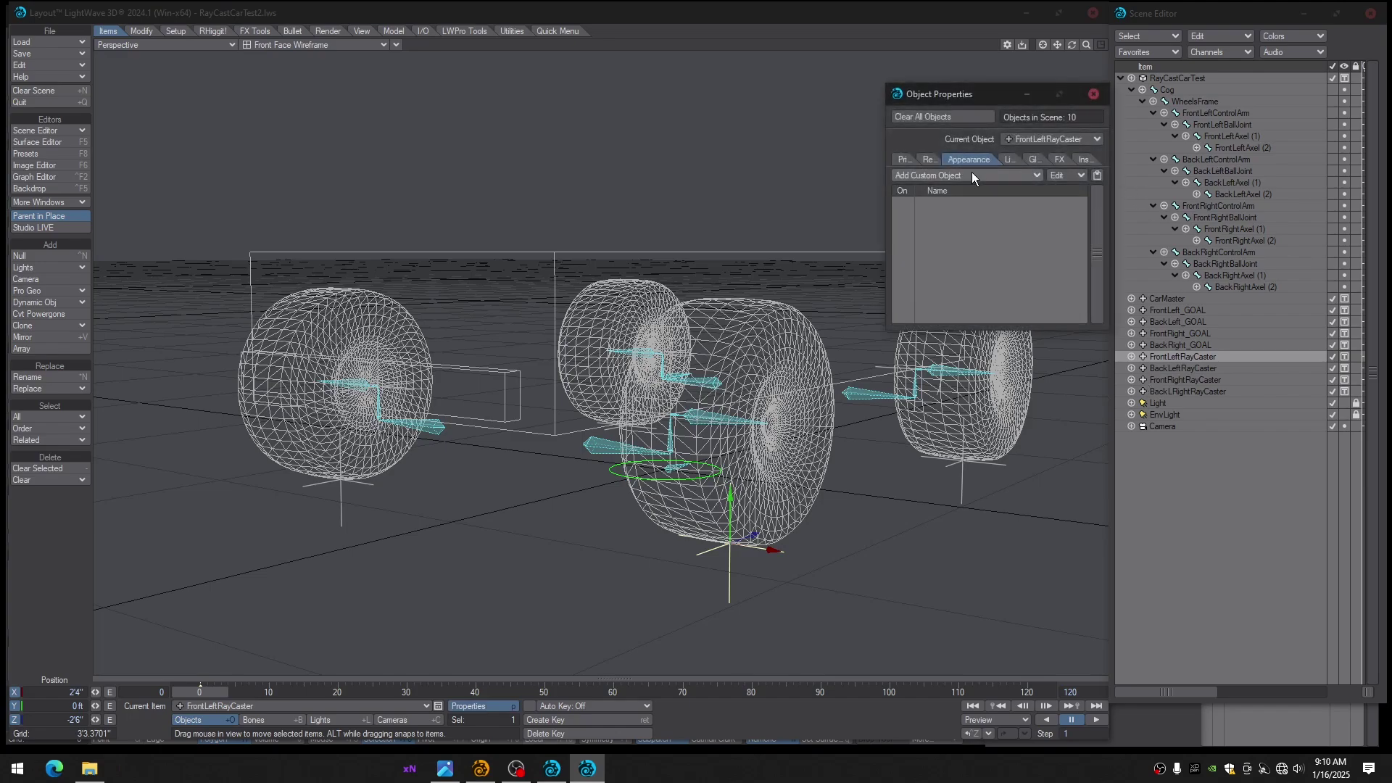
{"action": "left_click", "coordinate": [972, 172]}
{"action": "left_click", "coordinate": [949, 377]}
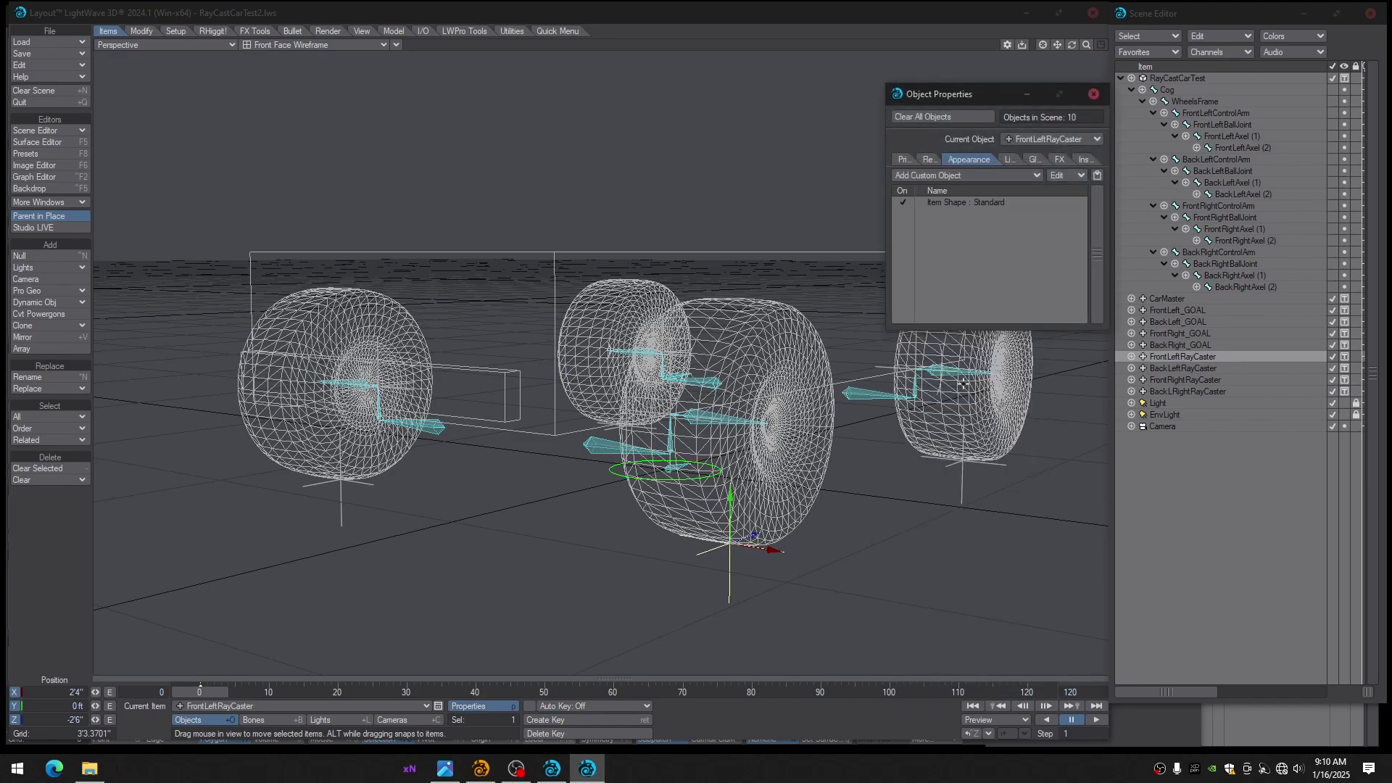
{"action": "double_click", "coordinate": [960, 202]}
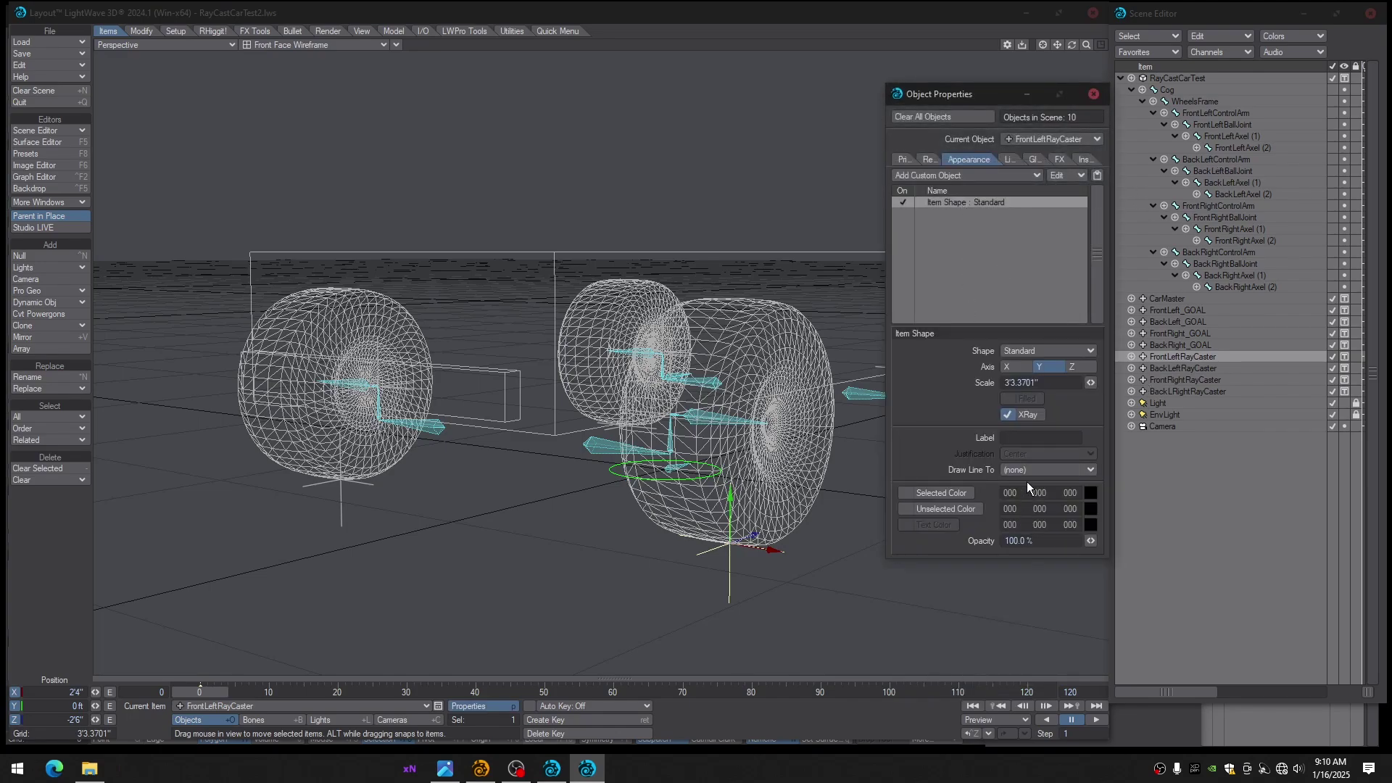
{"action": "left_click", "coordinate": [1030, 471]}
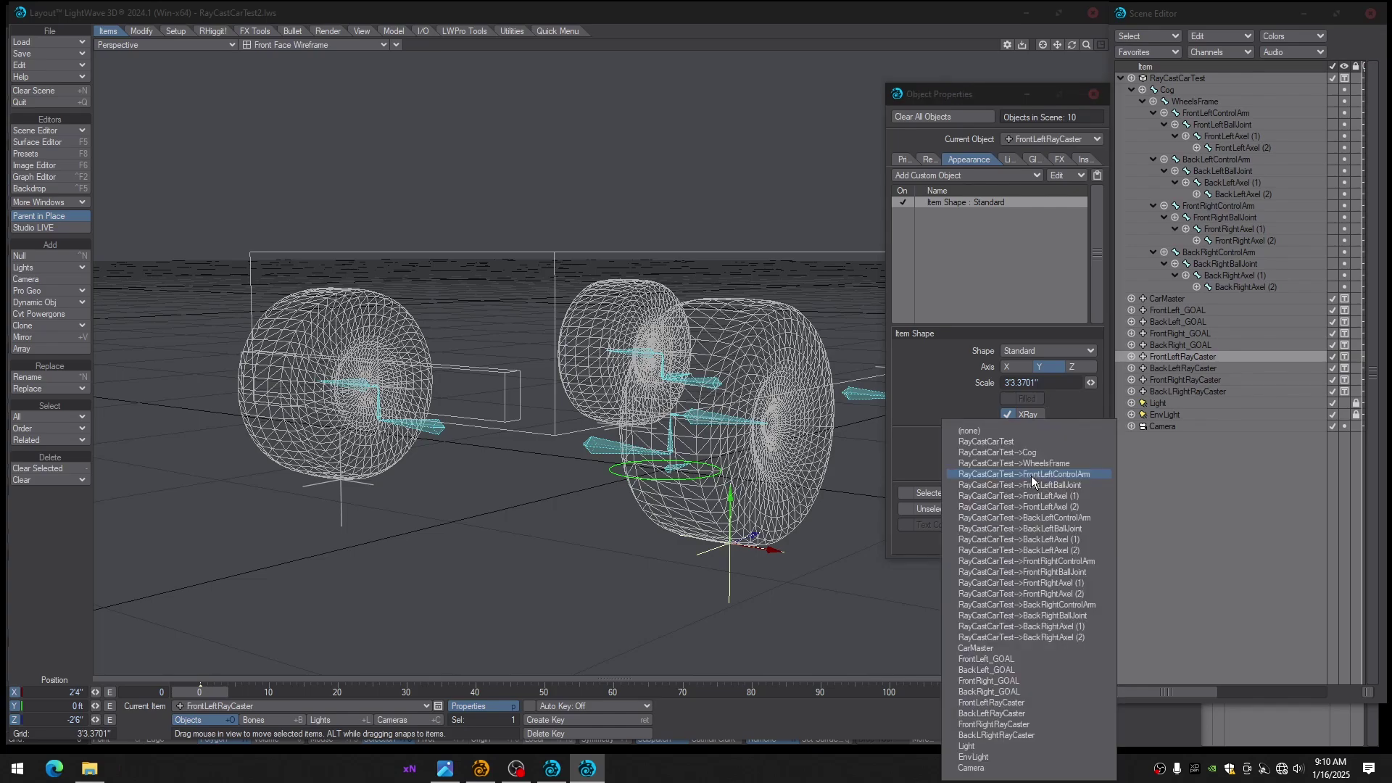
{"action": "left_click", "coordinate": [930, 394]}
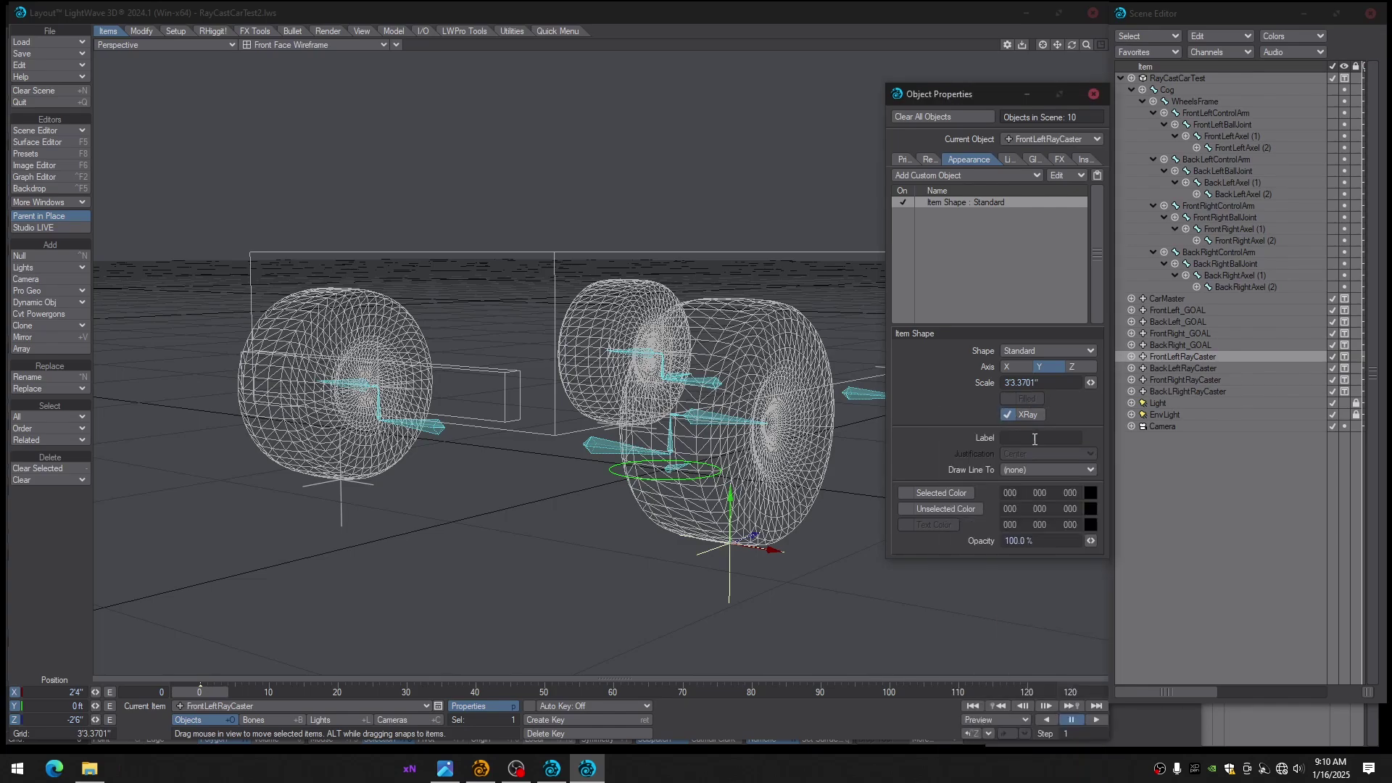
{"action": "left_click", "coordinate": [1029, 354]}
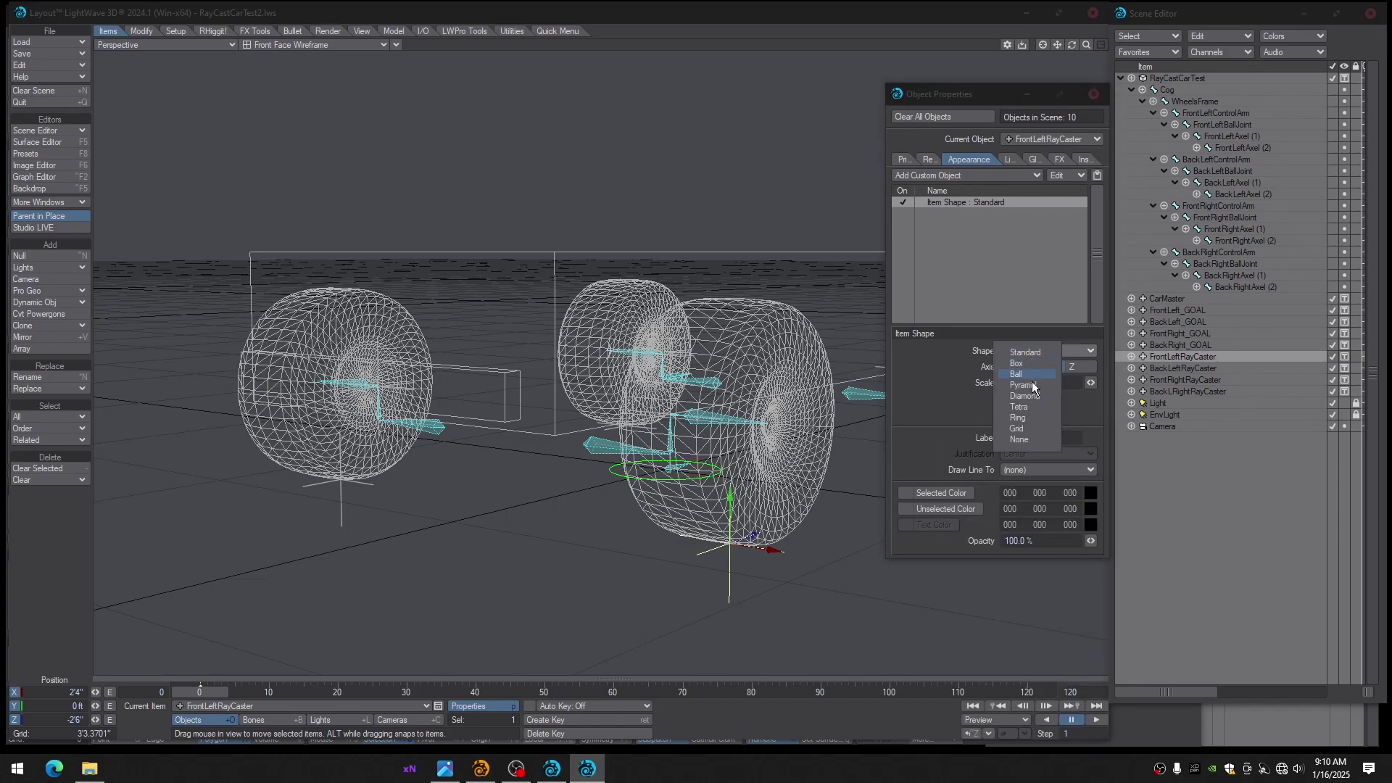
{"action": "left_click", "coordinate": [1023, 421]}
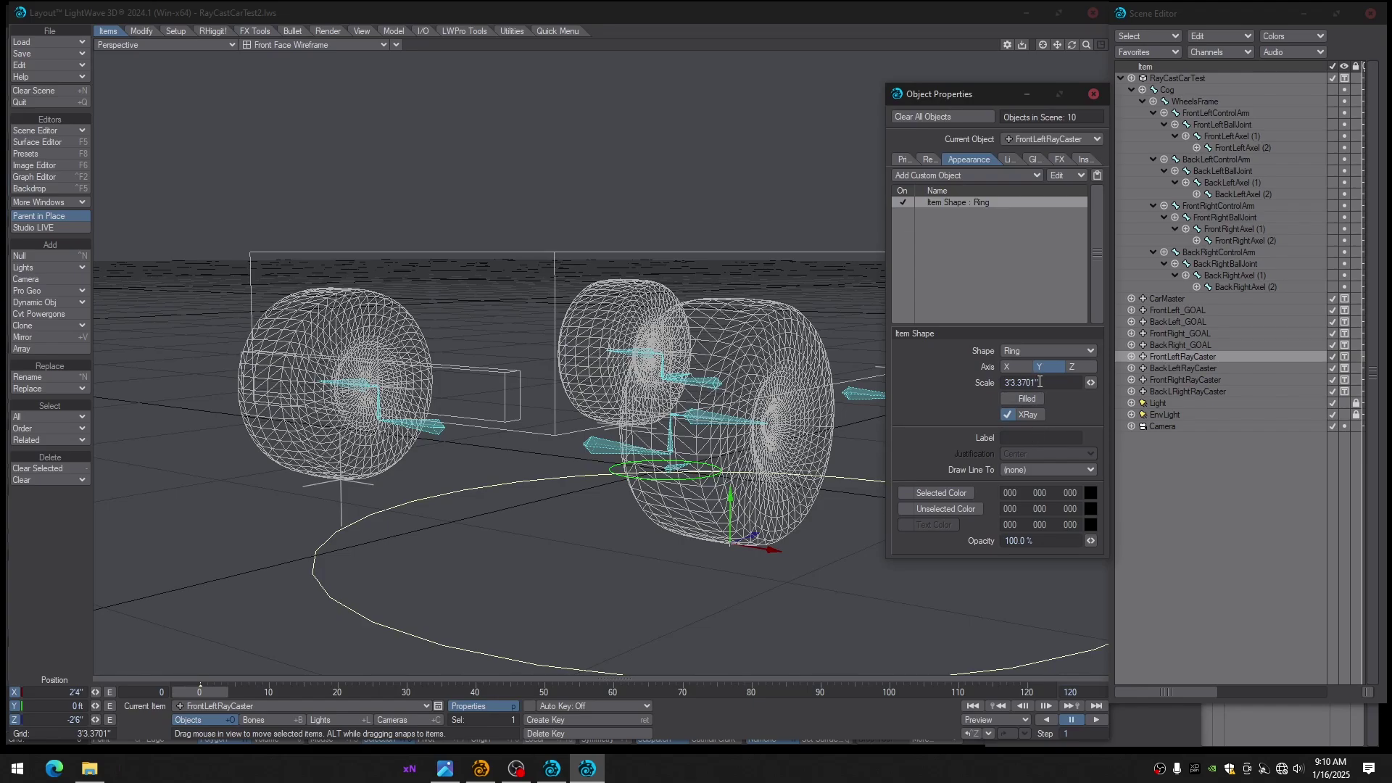
Reduce the scale of FrontLeftRayCaster's ring, first trying 6" and settling on 5"
{"action": "left_click_drag", "start_coordinate": [1037, 382], "coordinate": [988, 383]}
{"action": "type", "text": "6\""}
{"action": "key", "text": "Return"}
{"action": "mouse_move", "coordinate": [856, 403]}
{"action": "left_mouse_down", "text": "alt"}
{"action": "mouse_move", "coordinate": [863, 425]}
{"action": "mouse_move", "coordinate": [889, 421]}
{"action": "mouse_move", "coordinate": [864, 419]}
{"action": "left_mouse_up", "text": "alt"}
{"action": "left_click_drag", "start_coordinate": [1016, 383], "coordinate": [998, 383]}
{"action": "type", "text": "5\""}
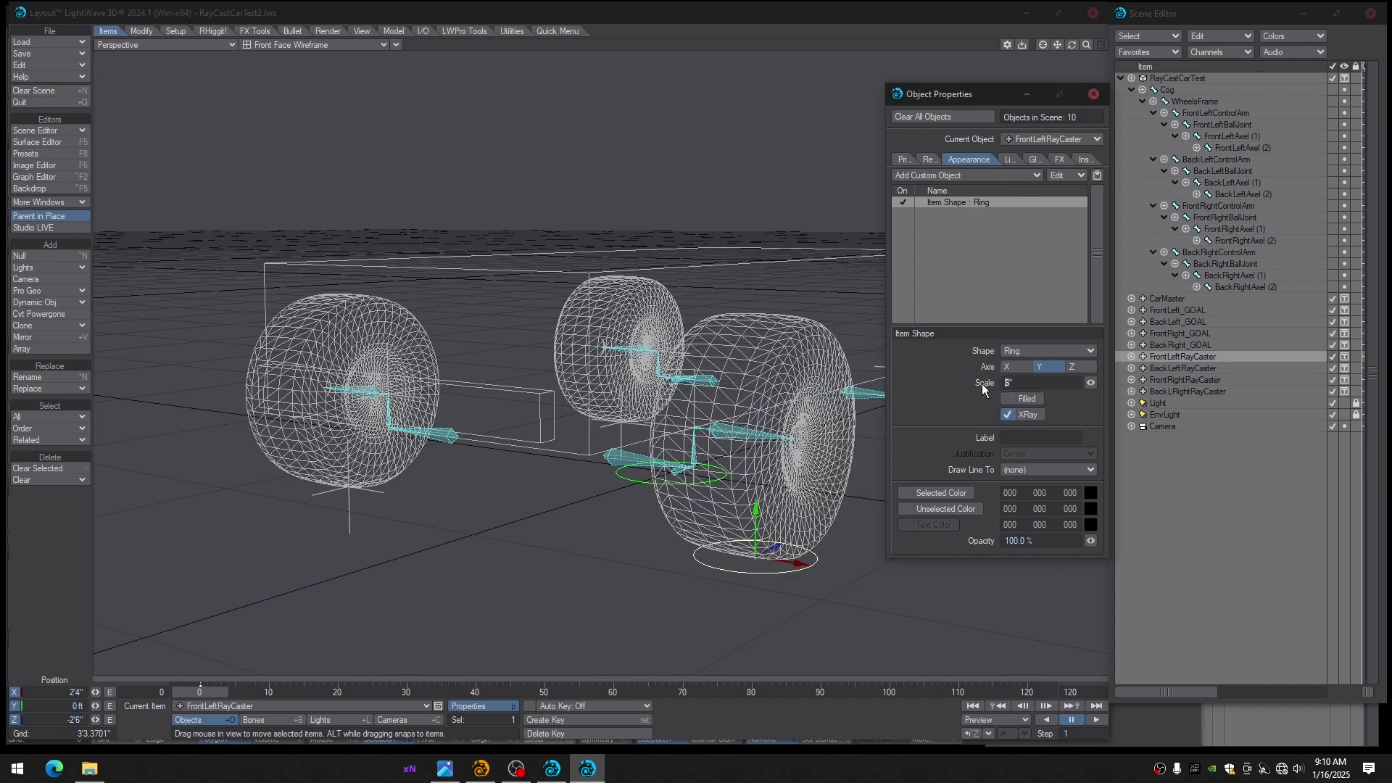
{"action": "key", "text": "Return"}
Enable custom colors for FrontLeftRayCaster's ring, using red when unselected and pink when selected
{"action": "left_click", "coordinate": [909, 511]}
{"action": "left_click", "coordinate": [1090, 510]}
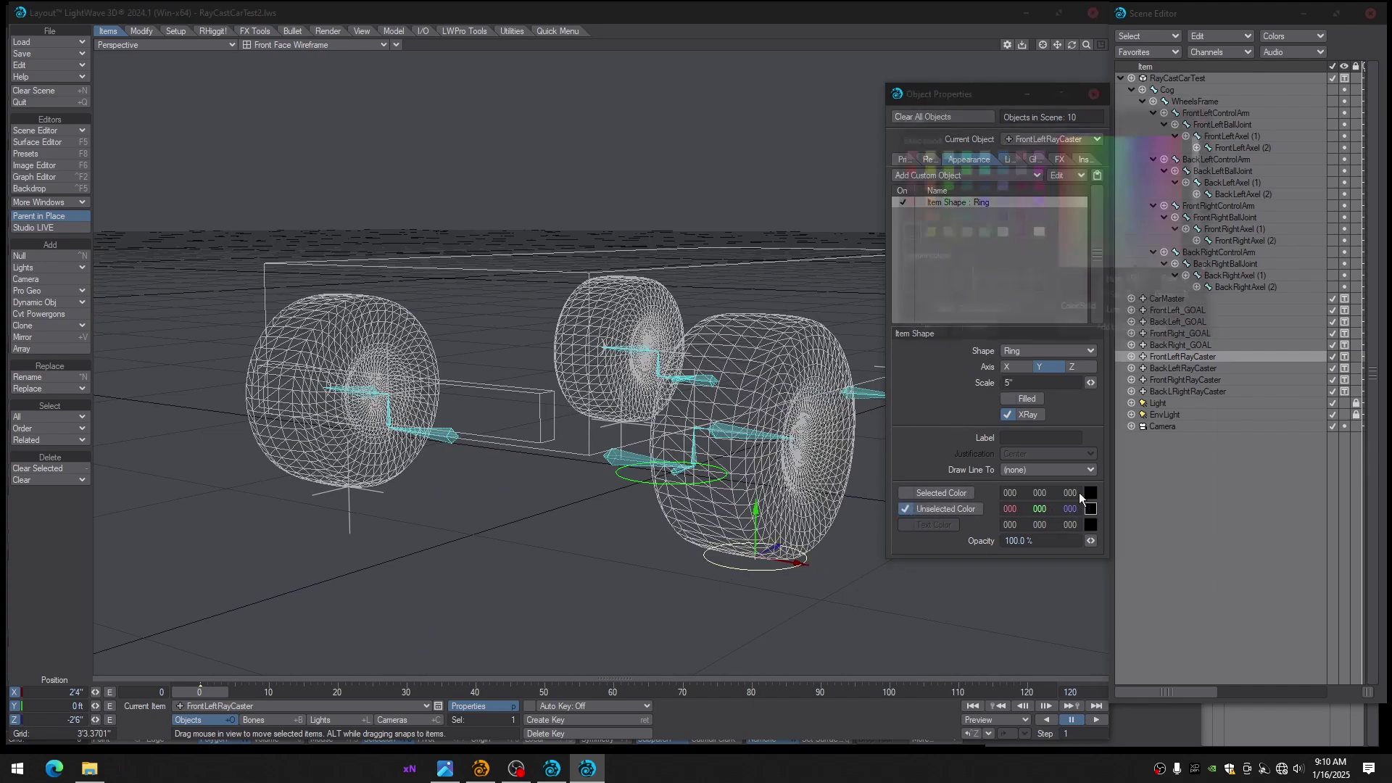
{"action": "left_click", "coordinate": [907, 168]}
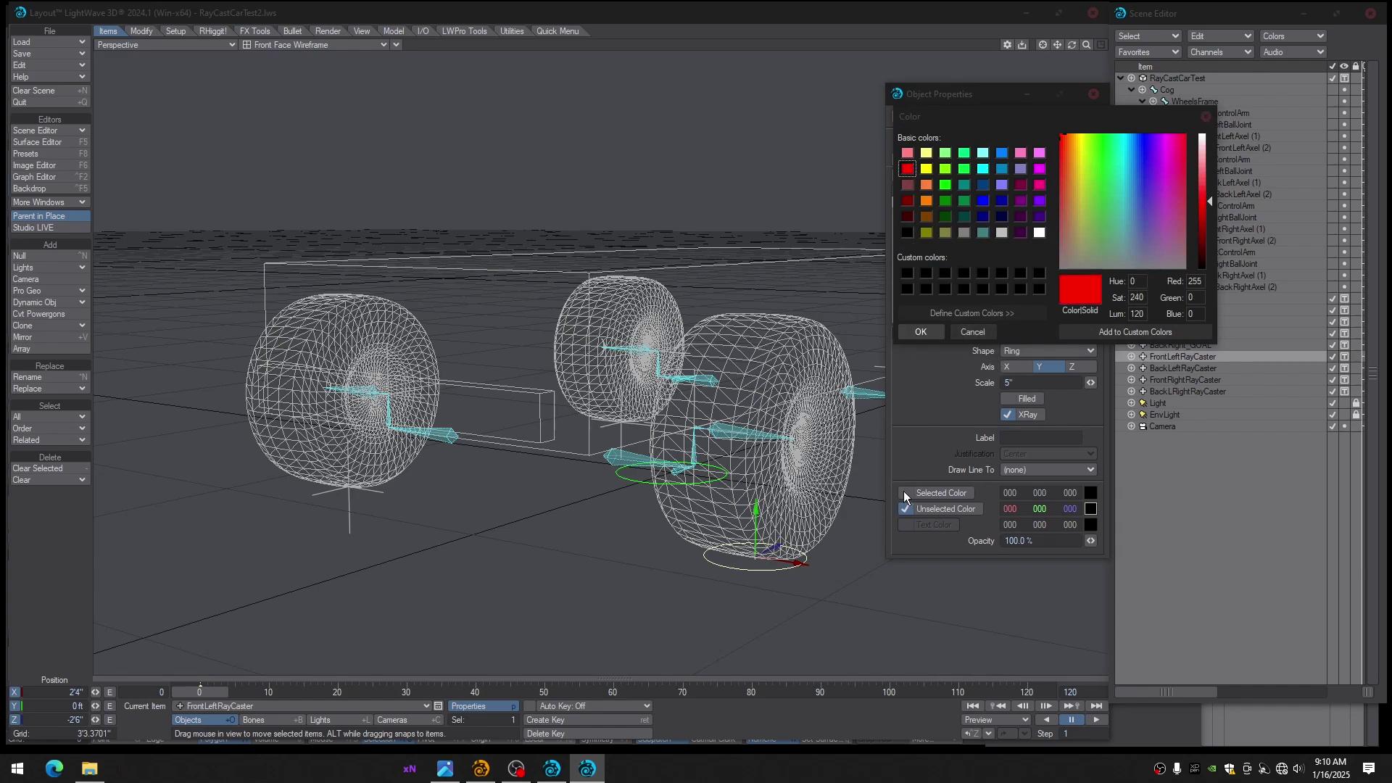
{"action": "left_click", "coordinate": [926, 332]}
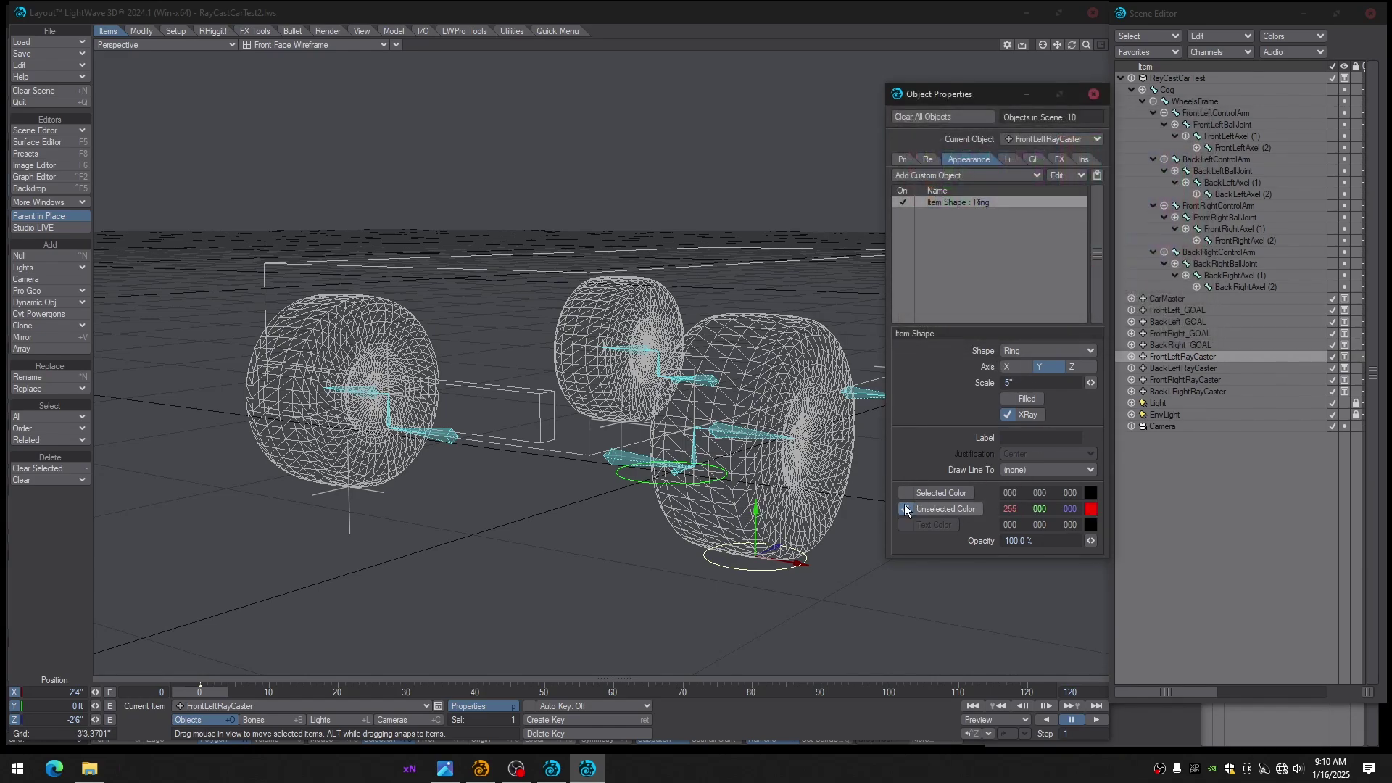
{"action": "left_click", "coordinate": [906, 493]}
{"action": "left_click", "coordinate": [1090, 493]}
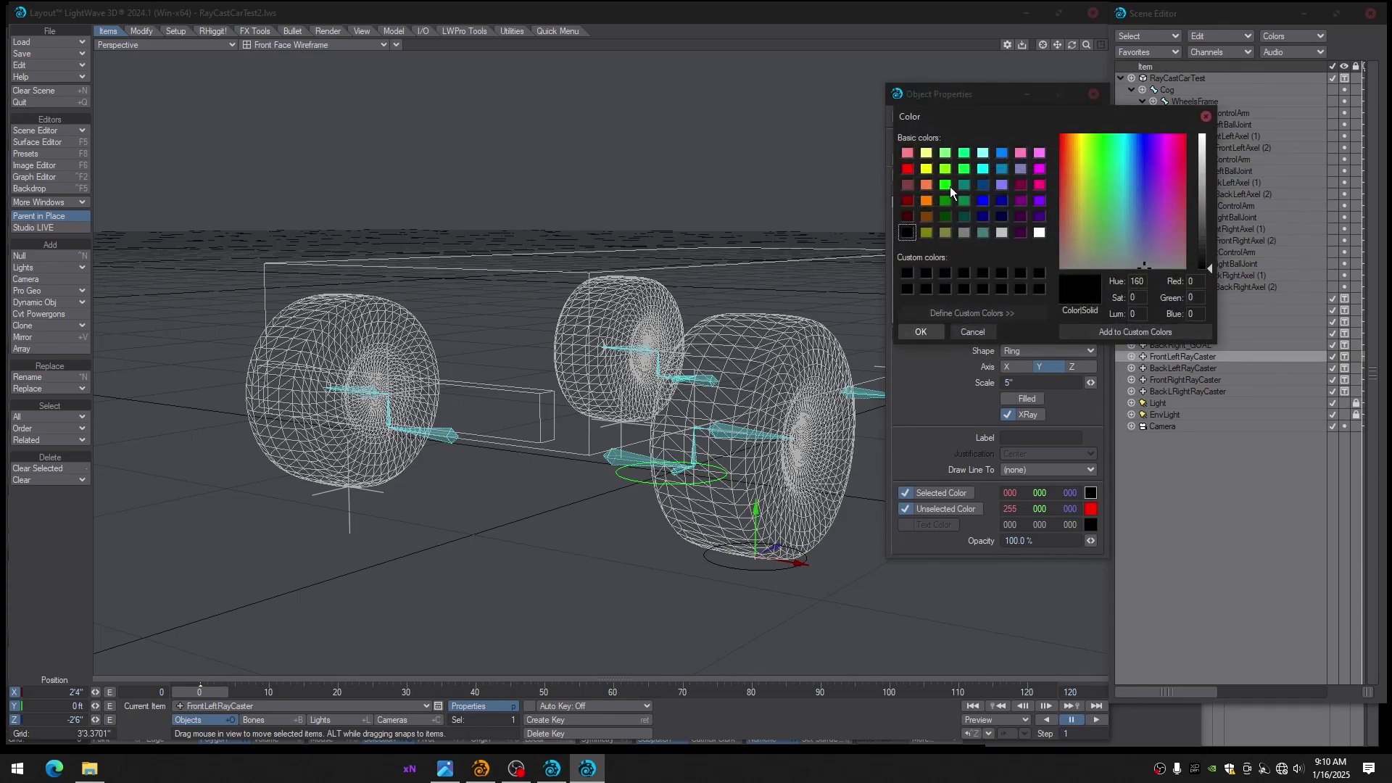
{"action": "left_click", "coordinate": [1039, 153]}
{"action": "left_click", "coordinate": [917, 330]}
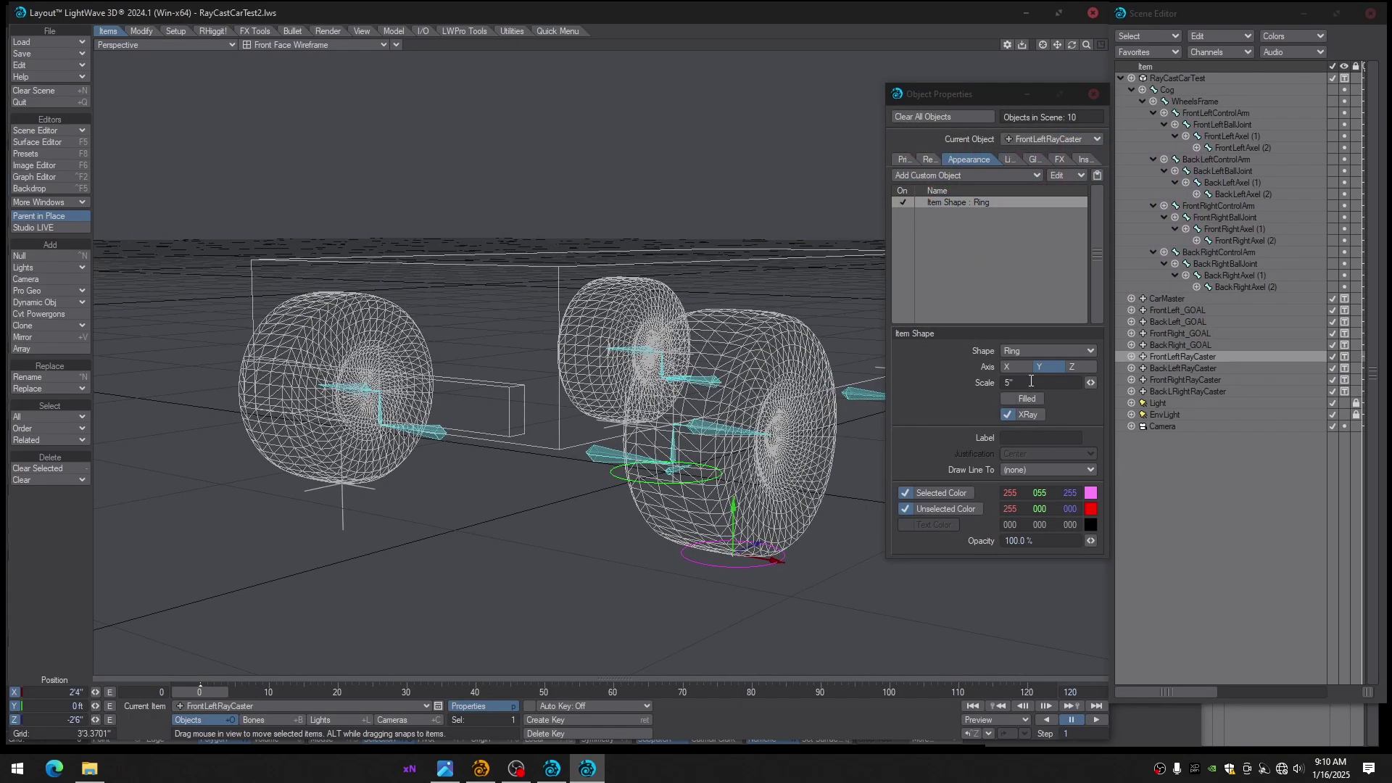
Copy FrontLeftRayCaster's Ring item shape and paste it onto BackLeftRayCaster, FrontRightRayCaster and BackLRightRayCaster together
{"action": "right_click", "coordinate": [1014, 202]}
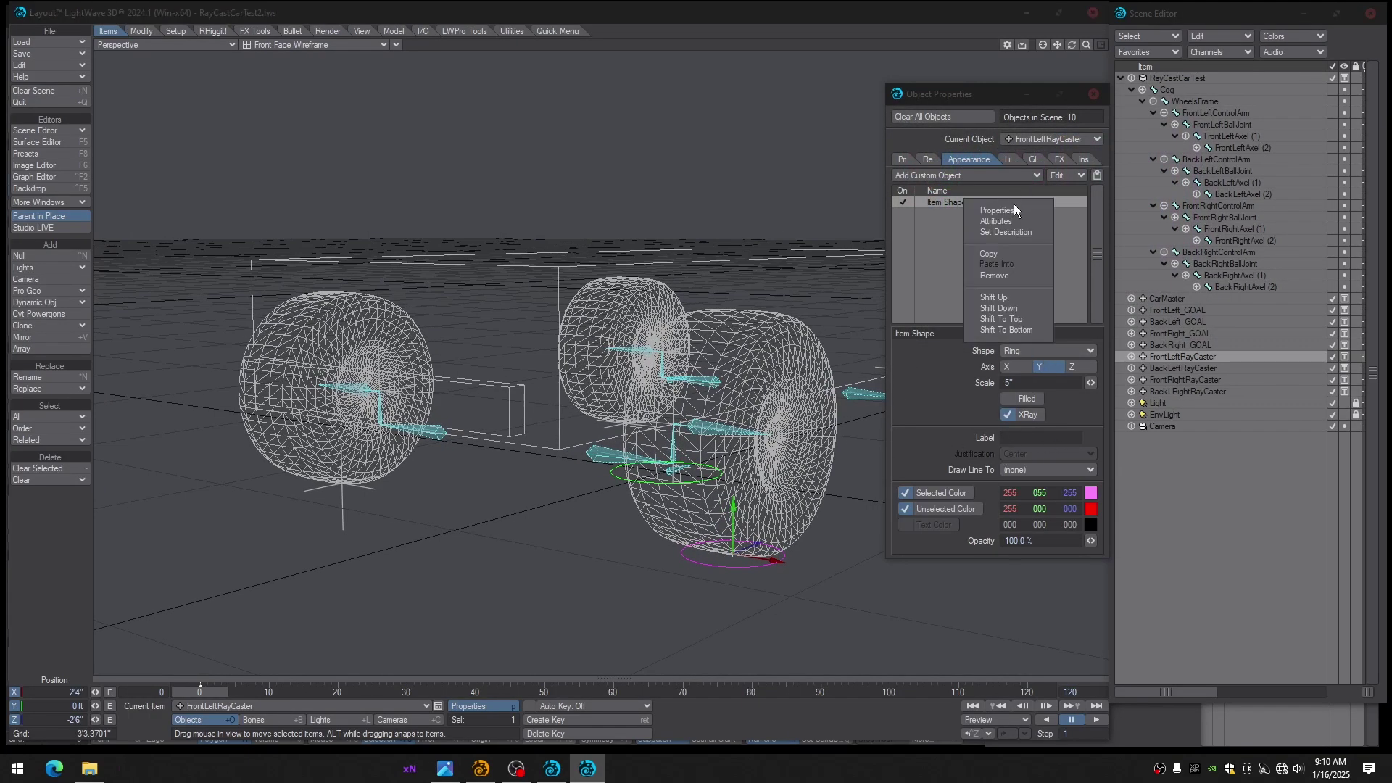
{"action": "left_click", "coordinate": [999, 254]}
{"action": "left_click", "coordinate": [1094, 94]}
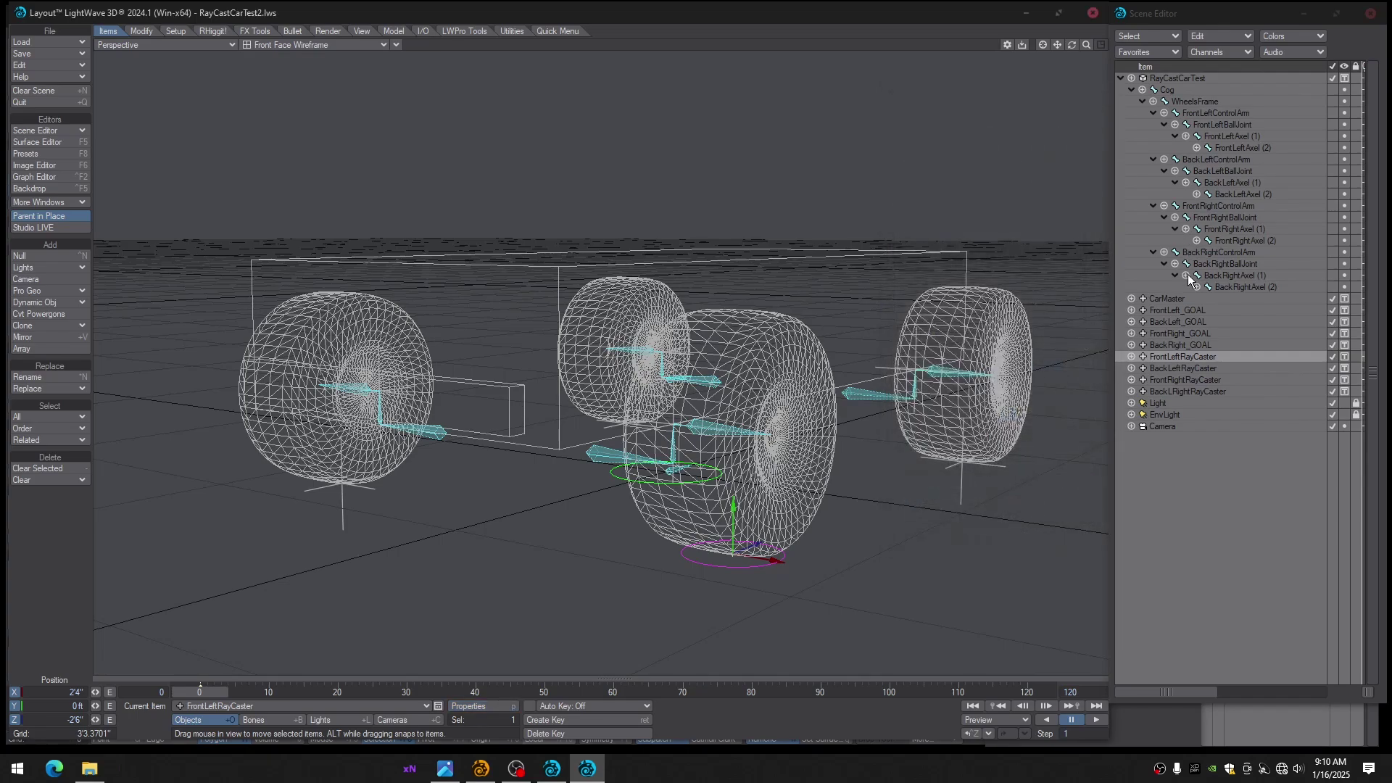
{"action": "left_click", "coordinate": [1169, 368]}
{"action": "left_click", "coordinate": [1167, 391], "text": "shift"}
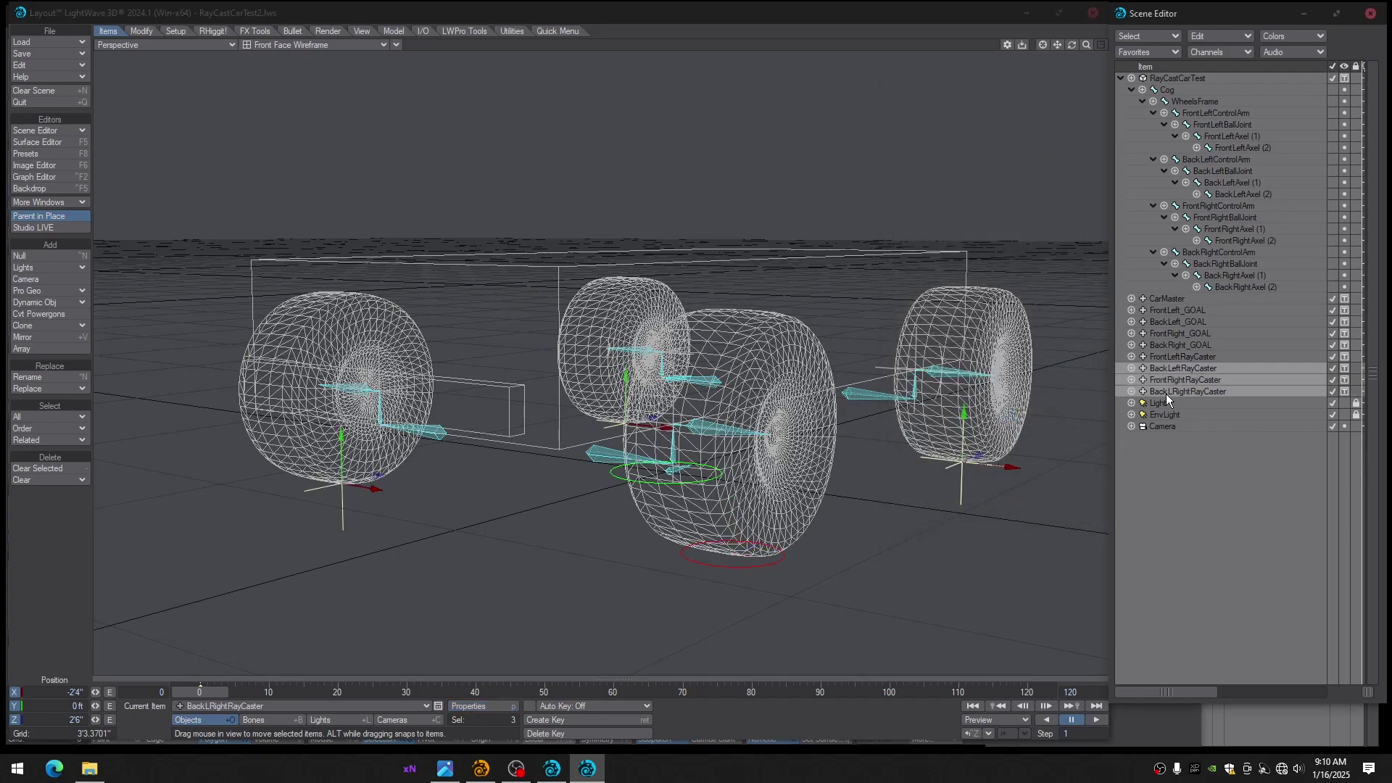
{"action": "key", "text": "p"}
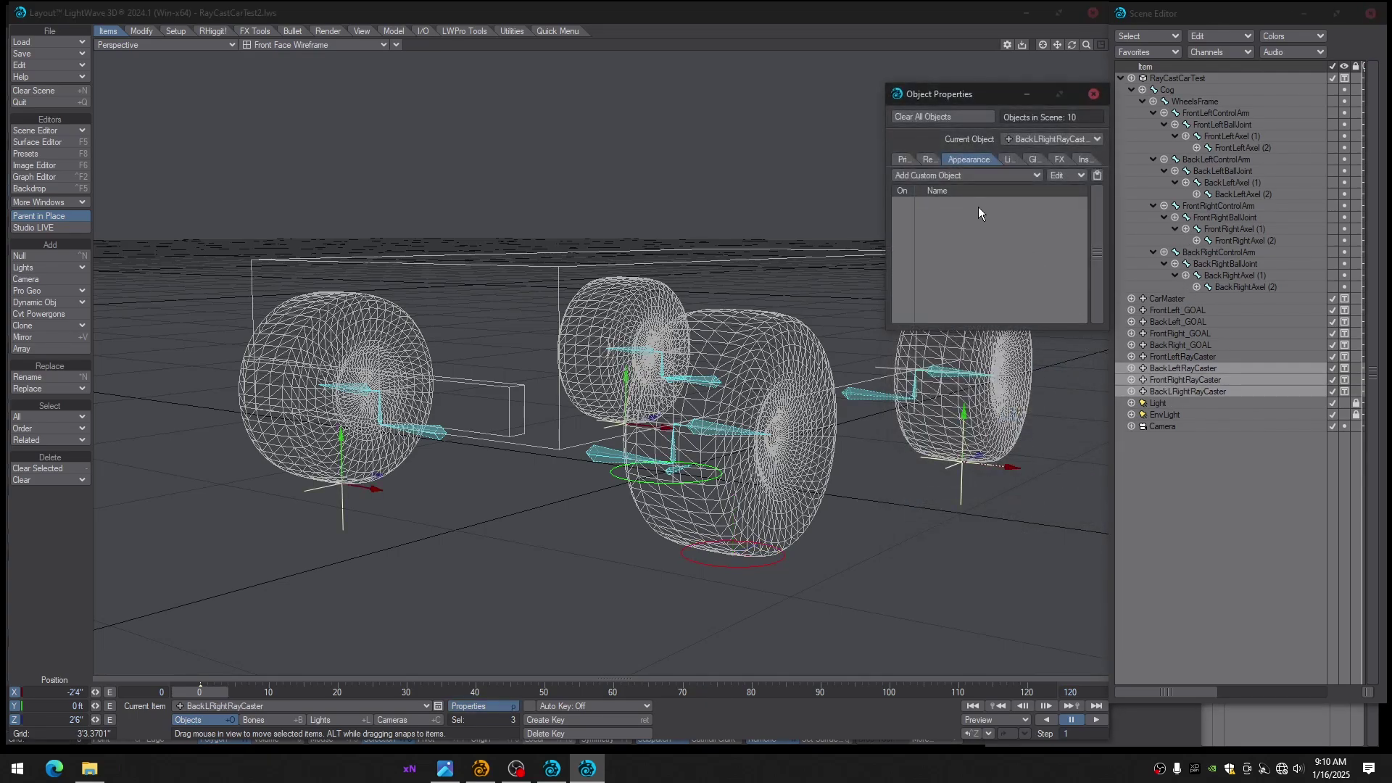
{"action": "right_click", "coordinate": [978, 210]}
{"action": "left_click", "coordinate": [981, 219]}
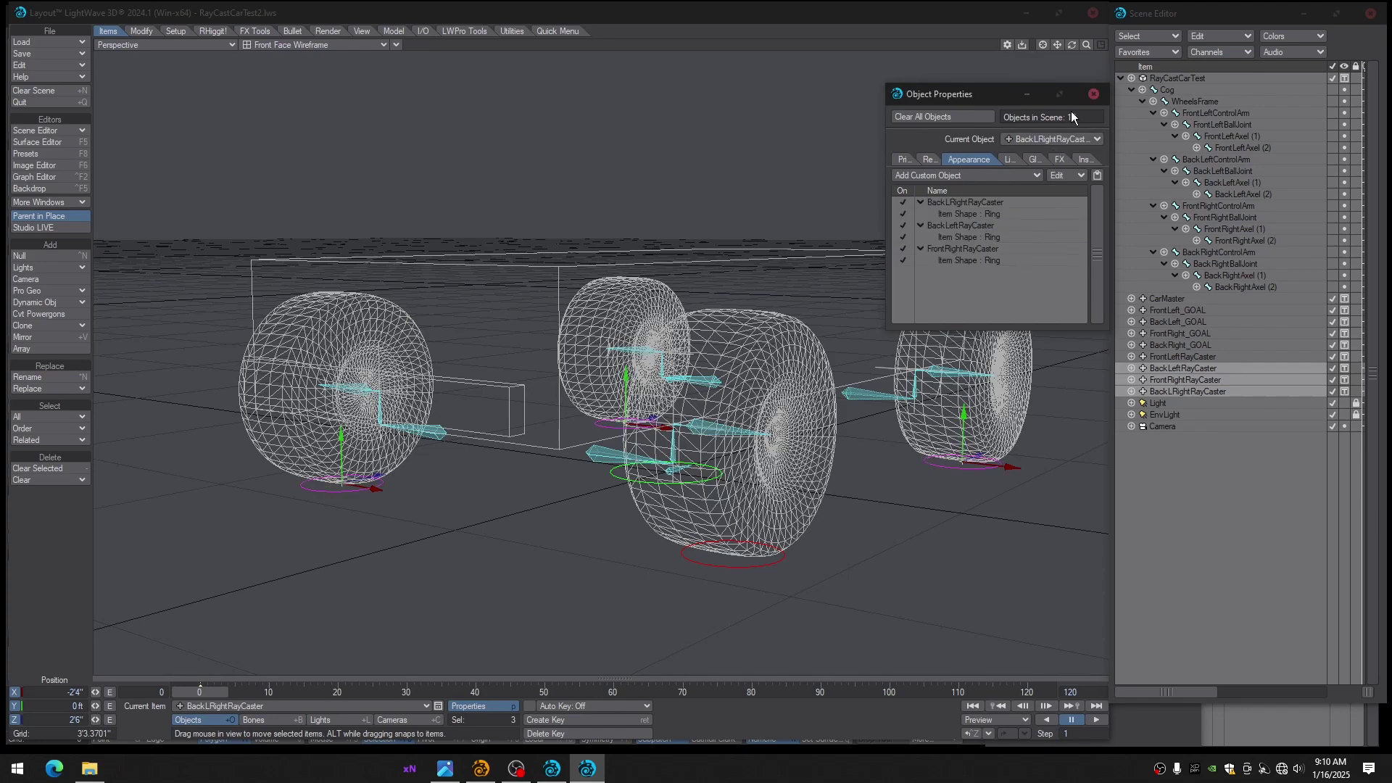
{"action": "left_click", "coordinate": [1094, 95]}
Check the rings by selecting each ray caster in turn, and save over RayCastCarTest2.lws
{"action": "left_click", "coordinate": [1172, 359]}
{"action": "left_click", "coordinate": [1172, 369]}
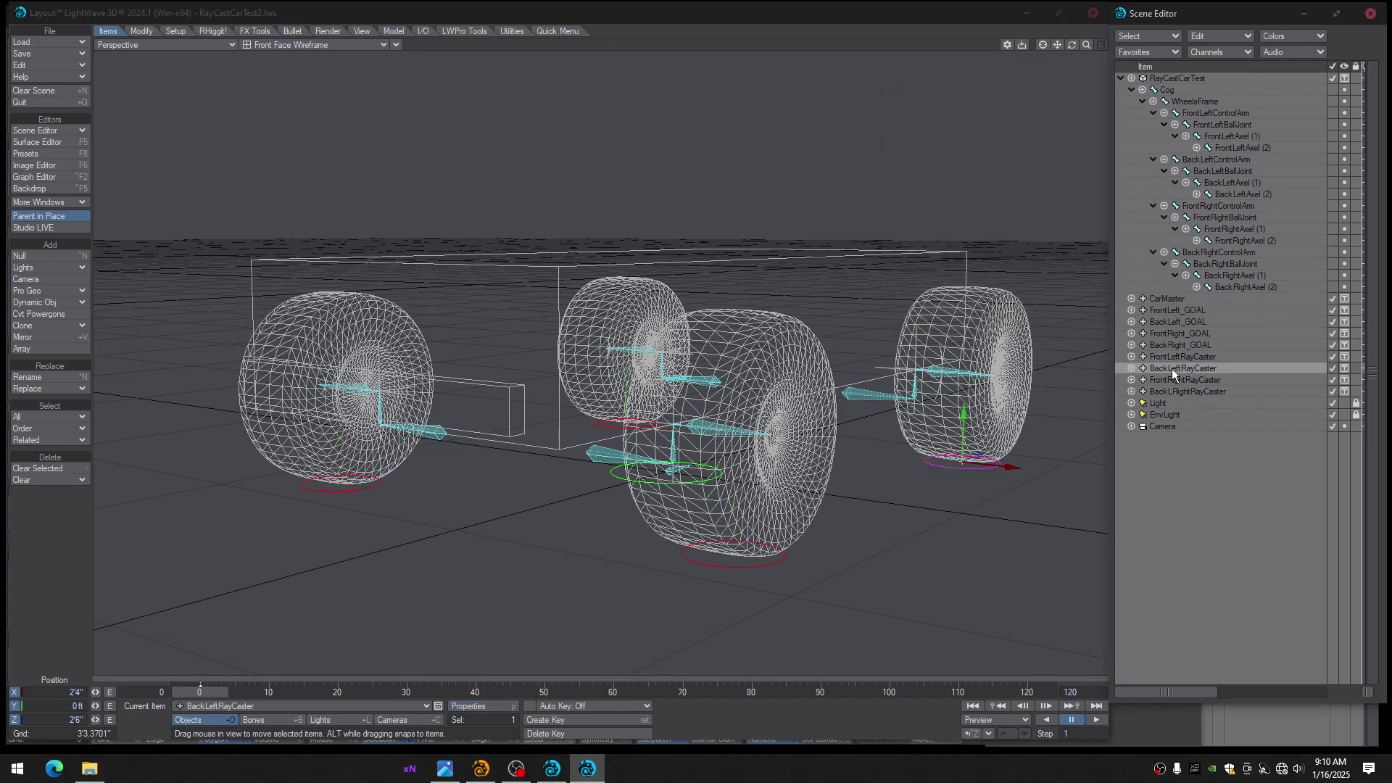
{"action": "left_click", "coordinate": [1173, 380]}
{"action": "left_click", "coordinate": [1173, 389]}
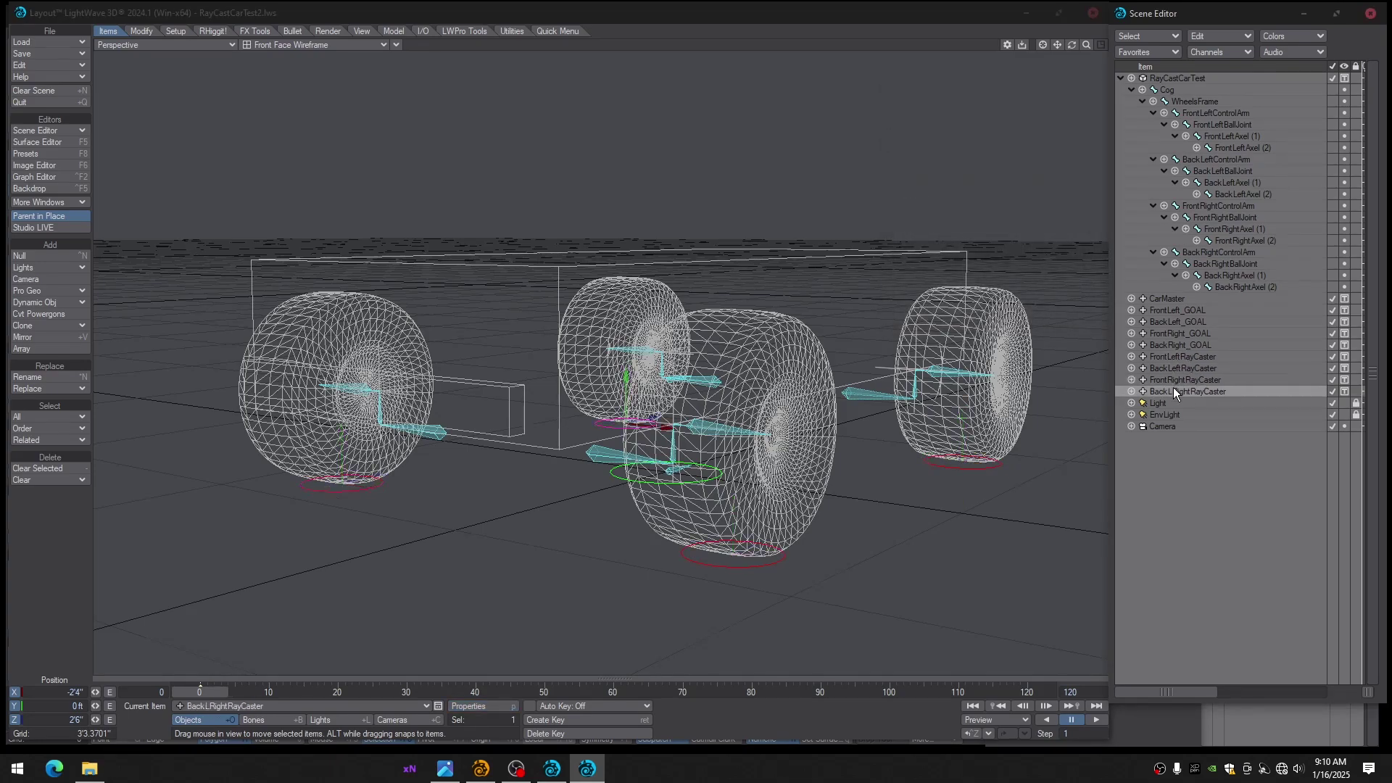
{"action": "left_click_drag", "start_coordinate": [856, 392], "coordinate": [762, 370], "text": "alt"}
{"action": "key", "text": "s"}
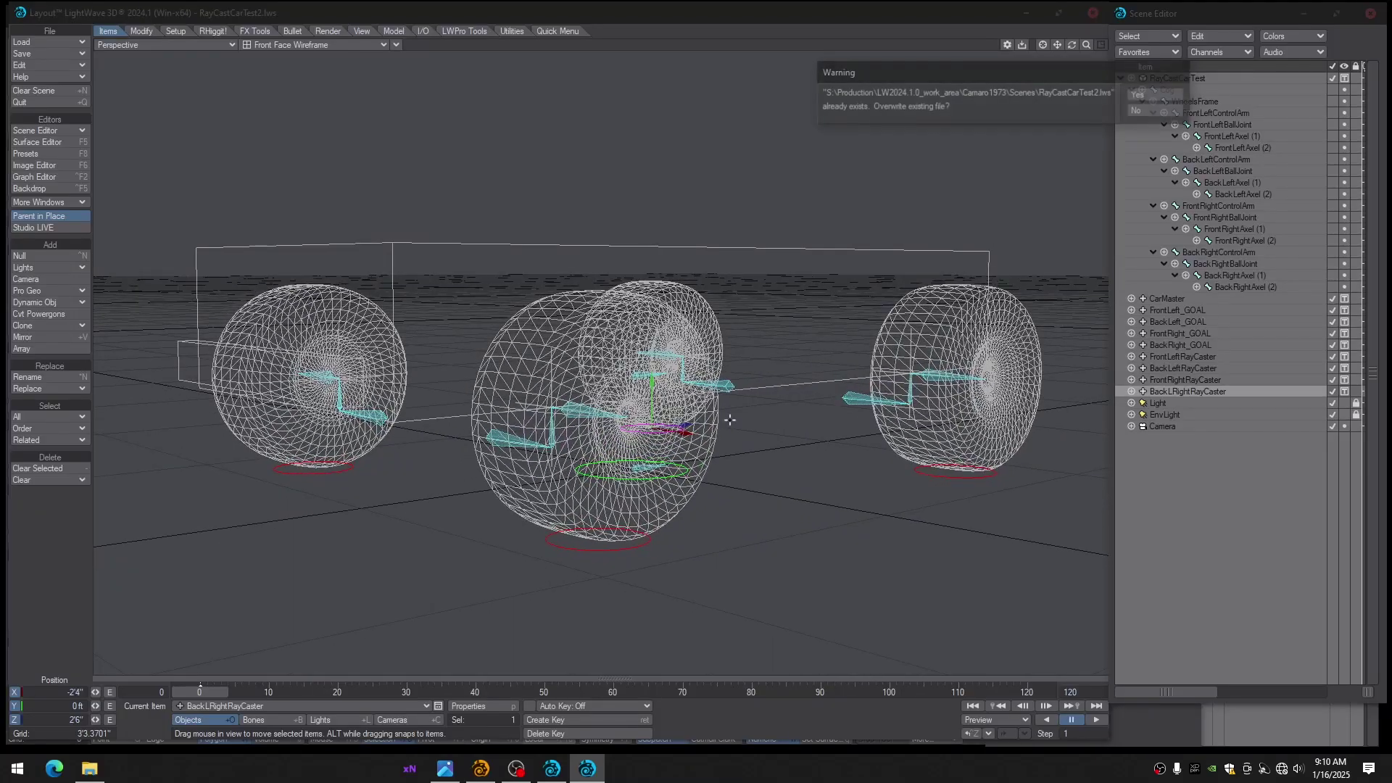
{"action": "key", "text": "Return"}
Try raising CarMaster to test how the rig follows, and restore its keyed position at frame 0
{"action": "left_click_drag", "start_coordinate": [714, 419], "coordinate": [771, 432], "text": "alt"}
{"action": "left_click_drag", "start_coordinate": [639, 464], "coordinate": [636, 483], "text": "alt"}
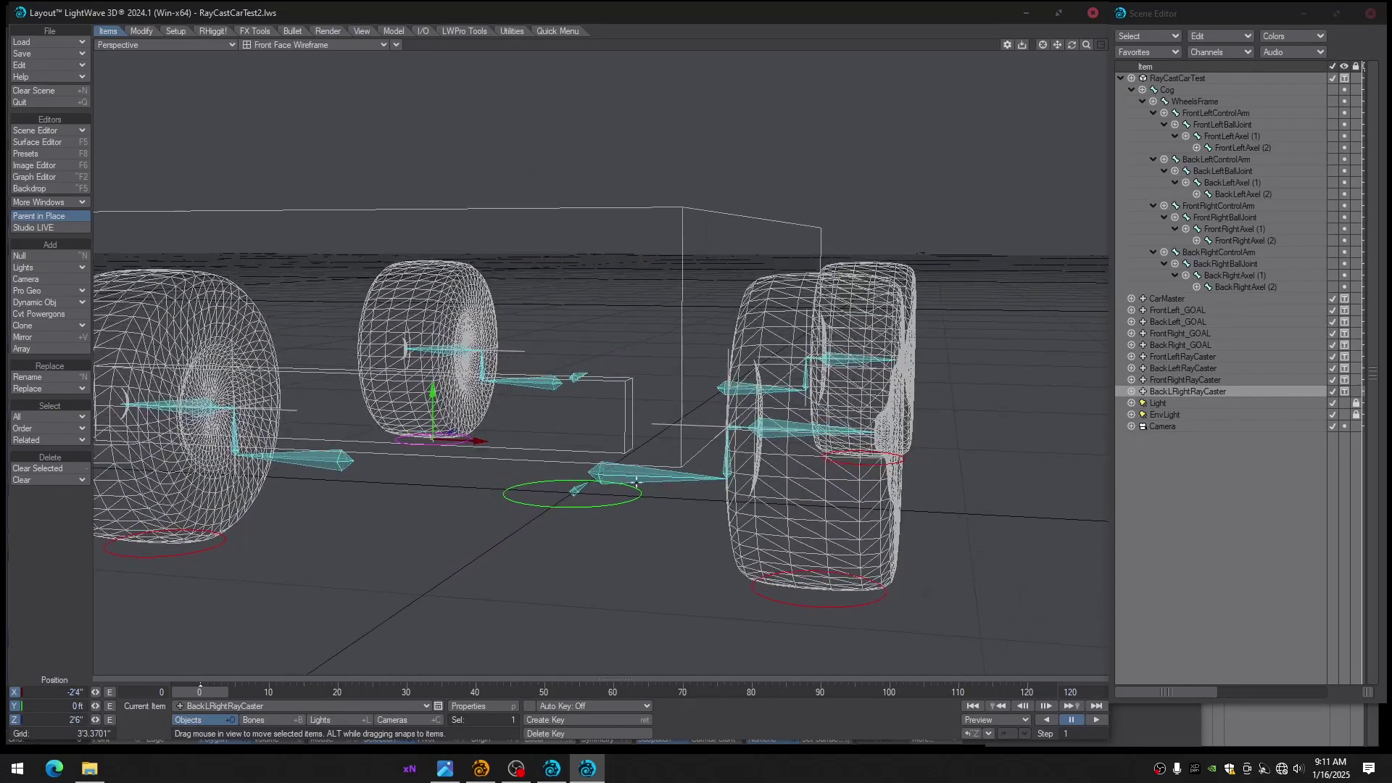
{"action": "left_click", "coordinate": [580, 491]}
{"action": "left_click_drag", "start_coordinate": [572, 451], "coordinate": [572, 323]}
{"action": "left_click_drag", "start_coordinate": [206, 692], "coordinate": [203, 692]}
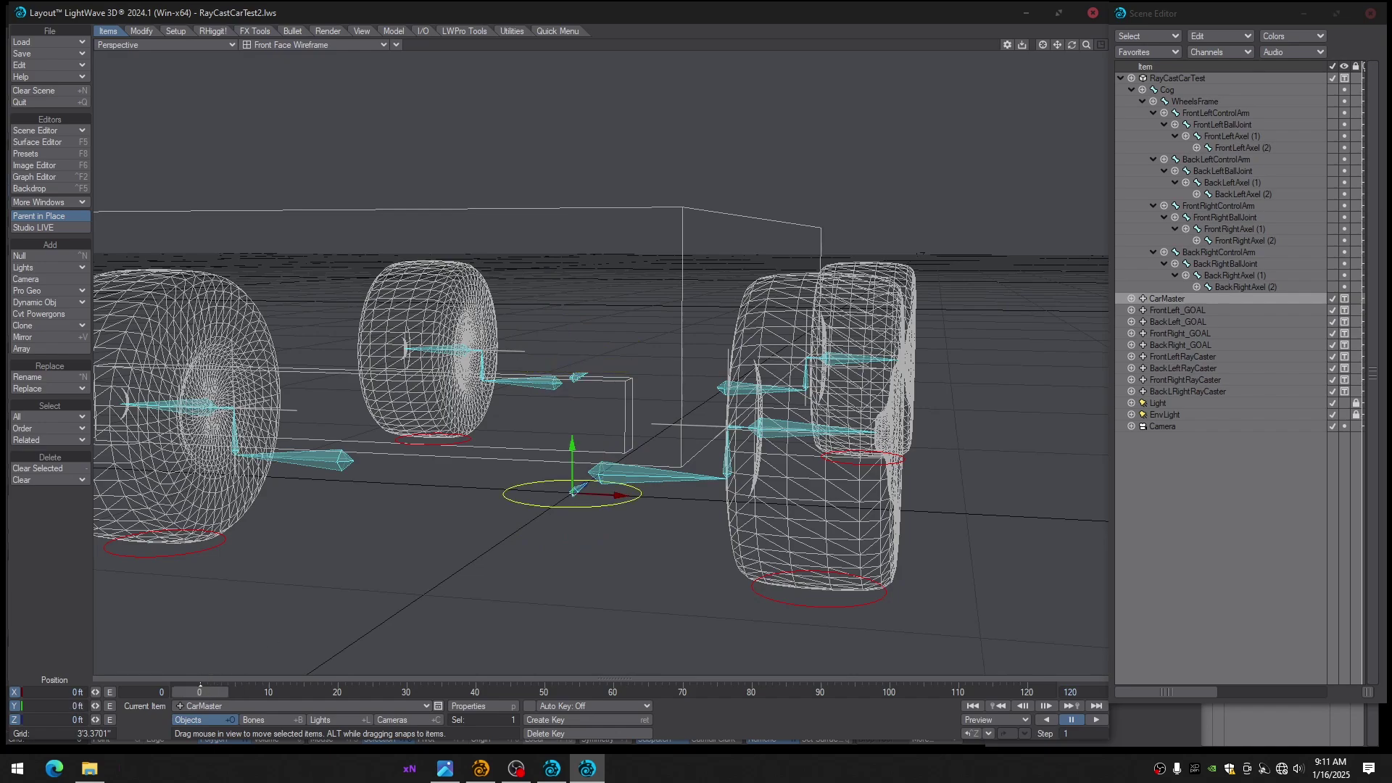
Try raising the Cog bone by about 11.76 inches to test the rig, and restore its keyed position at frame 0
{"action": "left_click", "coordinate": [580, 489]}
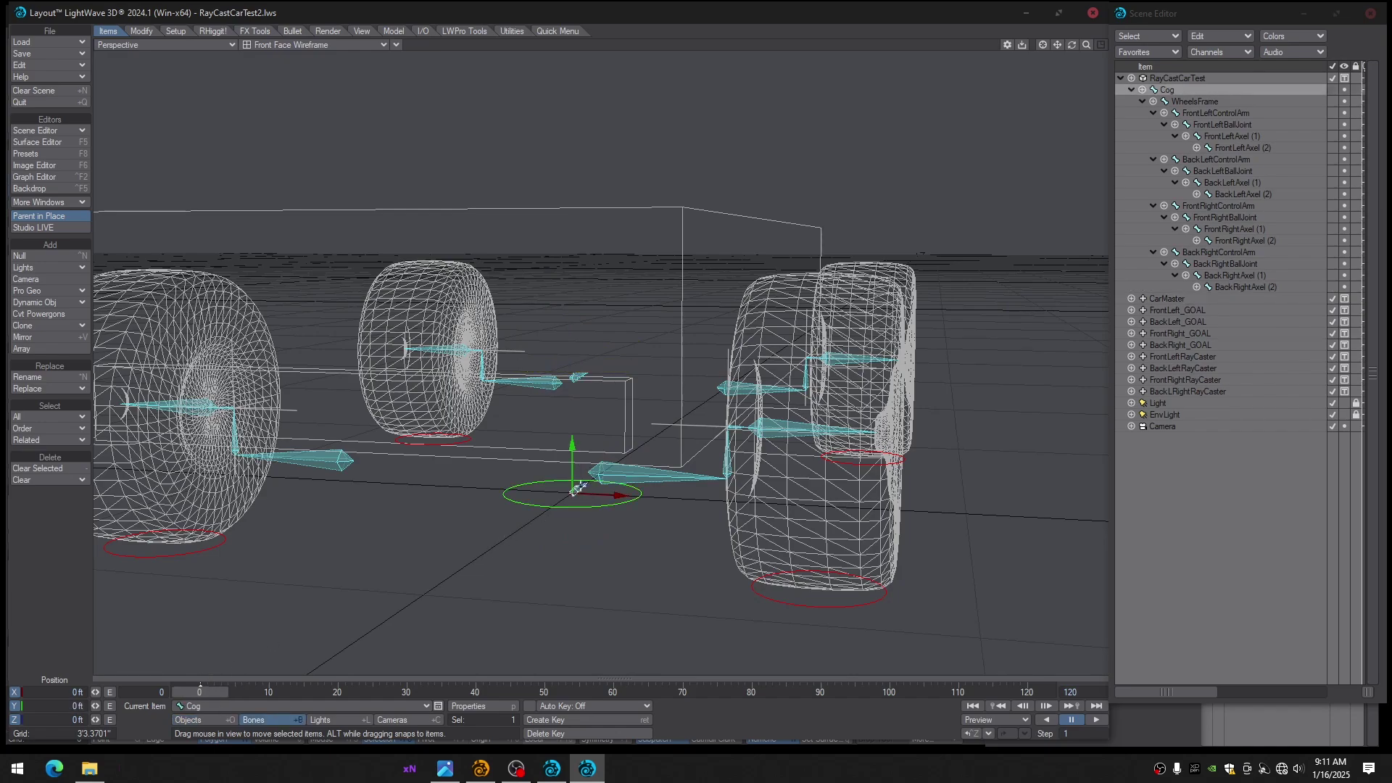
{"action": "left_click_drag", "start_coordinate": [573, 469], "coordinate": [572, 355]}
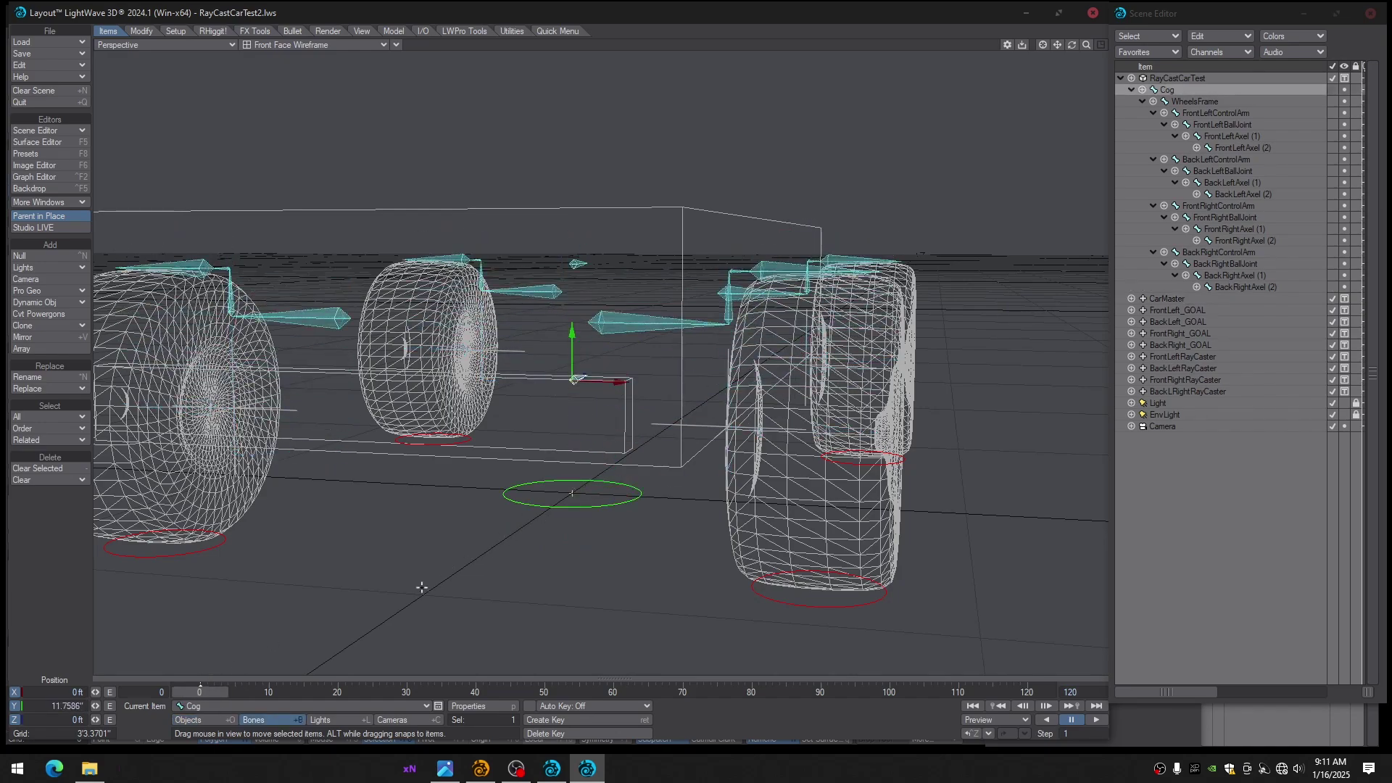
{"action": "left_click", "coordinate": [212, 689]}
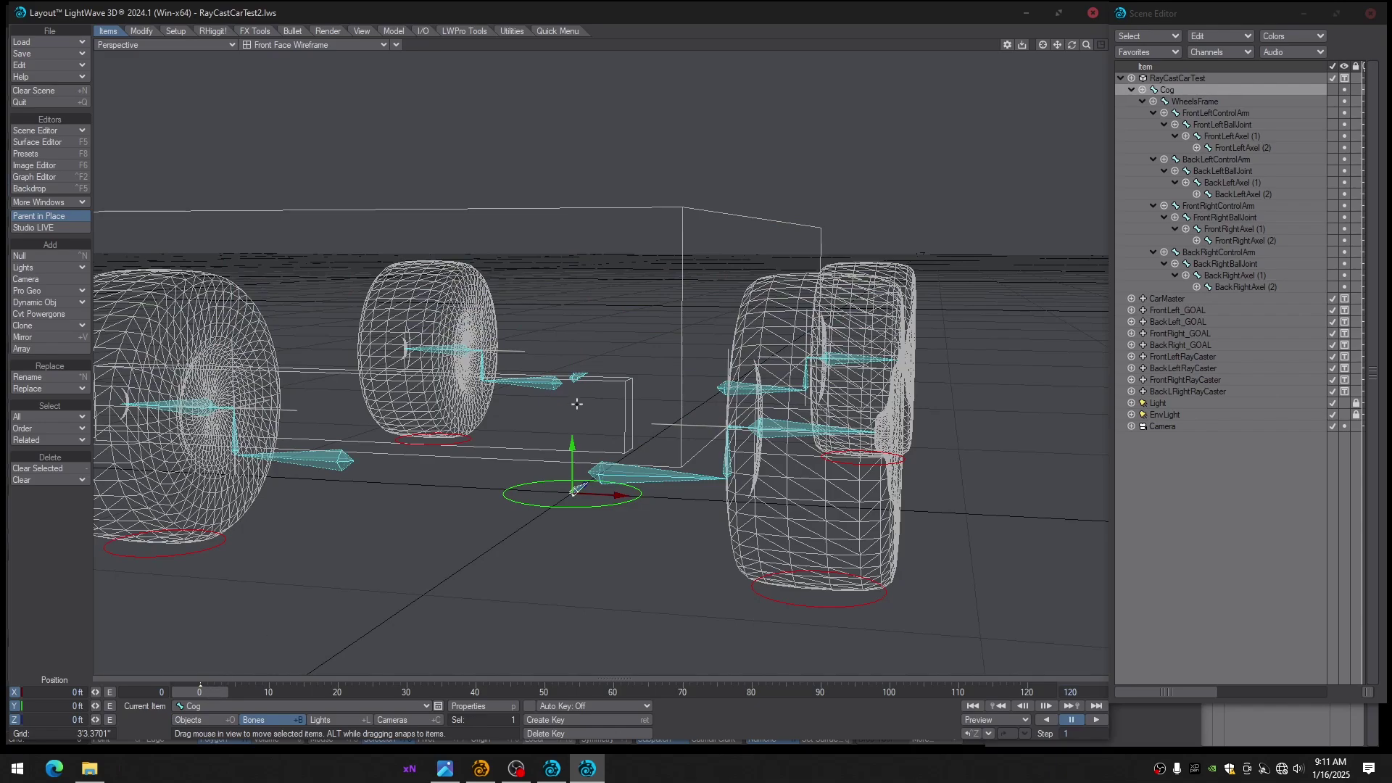
Enable Y-axis movement for the WheelsFrame bone, try raising it, and restore its keyed position at frame 0
{"action": "left_click", "coordinate": [578, 377]}
{"action": "left_click_drag", "start_coordinate": [613, 392], "coordinate": [512, 438], "text": "alt"}
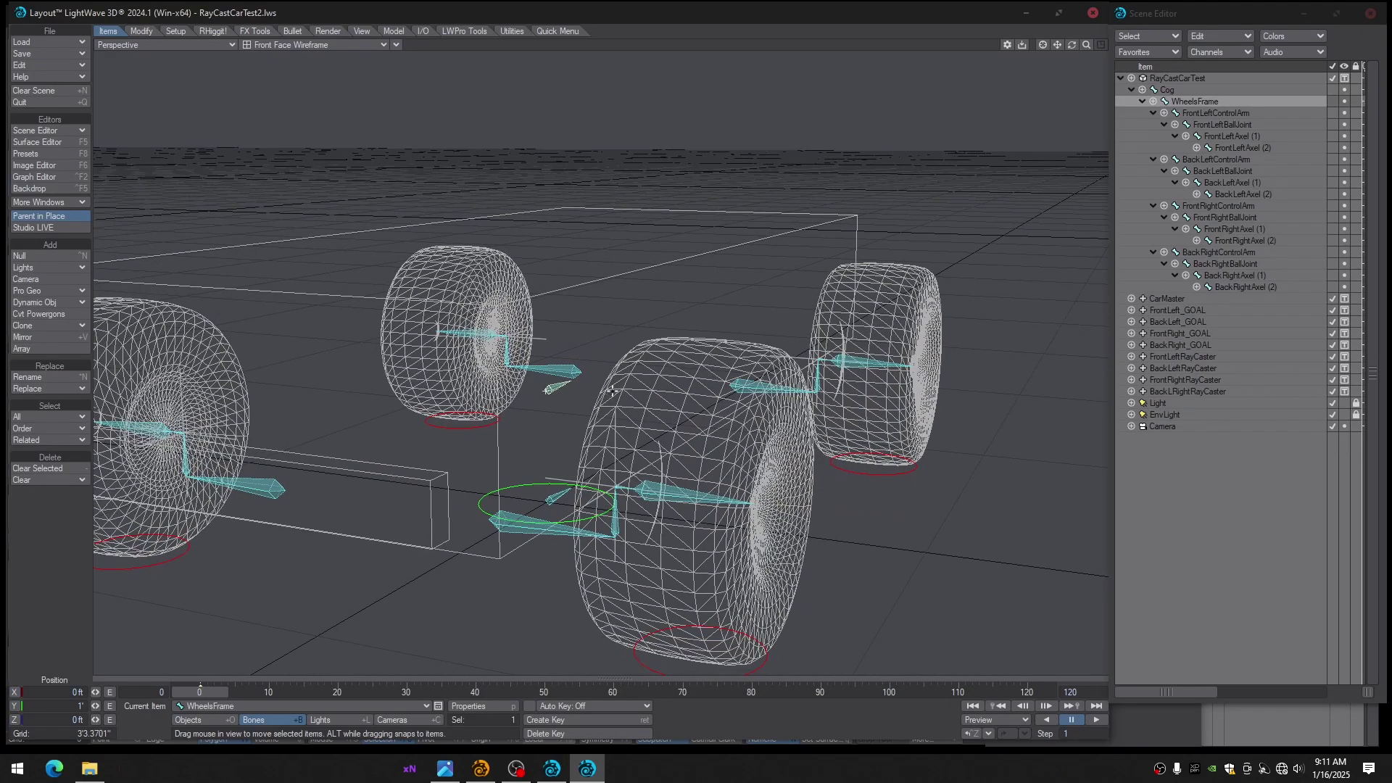
{"action": "left_click", "coordinate": [15, 706]}
{"action": "left_click_drag", "start_coordinate": [546, 353], "coordinate": [546, 294]}
{"action": "left_click", "coordinate": [199, 687]}
{"action": "left_click_drag", "start_coordinate": [297, 595], "coordinate": [344, 589], "text": "alt"}
{"action": "left_click_drag", "start_coordinate": [429, 520], "coordinate": [415, 529], "text": "alt"}
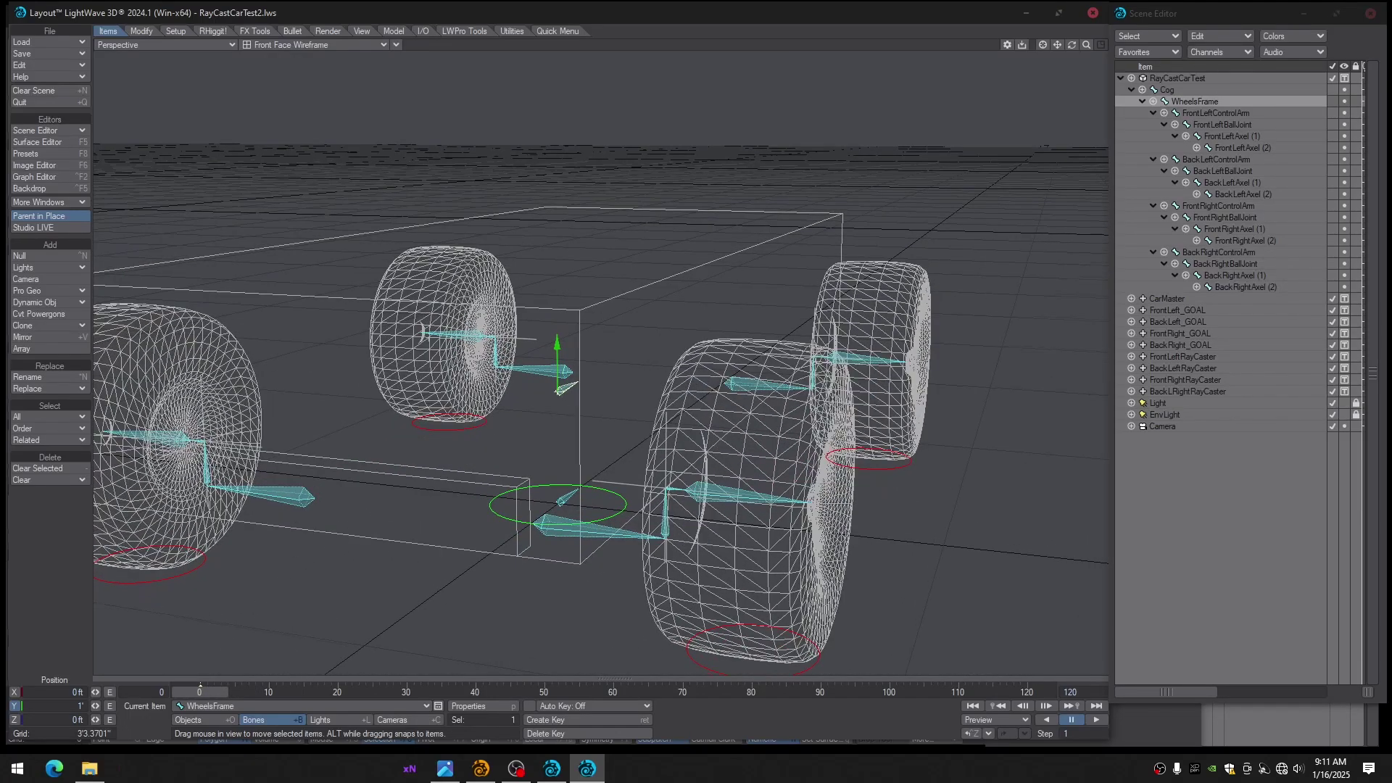
{"action": "mouse_move", "coordinate": [565, 407]}
{"action": "left_mouse_down", "text": "alt"}
{"action": "mouse_move", "coordinate": [526, 433]}
{"action": "mouse_move", "coordinate": [629, 422]}
{"action": "mouse_move", "coordinate": [563, 423]}
{"action": "left_mouse_up", "text": "alt"}
Try pitching the WheelsFrame bone to test its rotation, and restore its keyed rotation at frame 0
{"action": "key", "text": "y"}
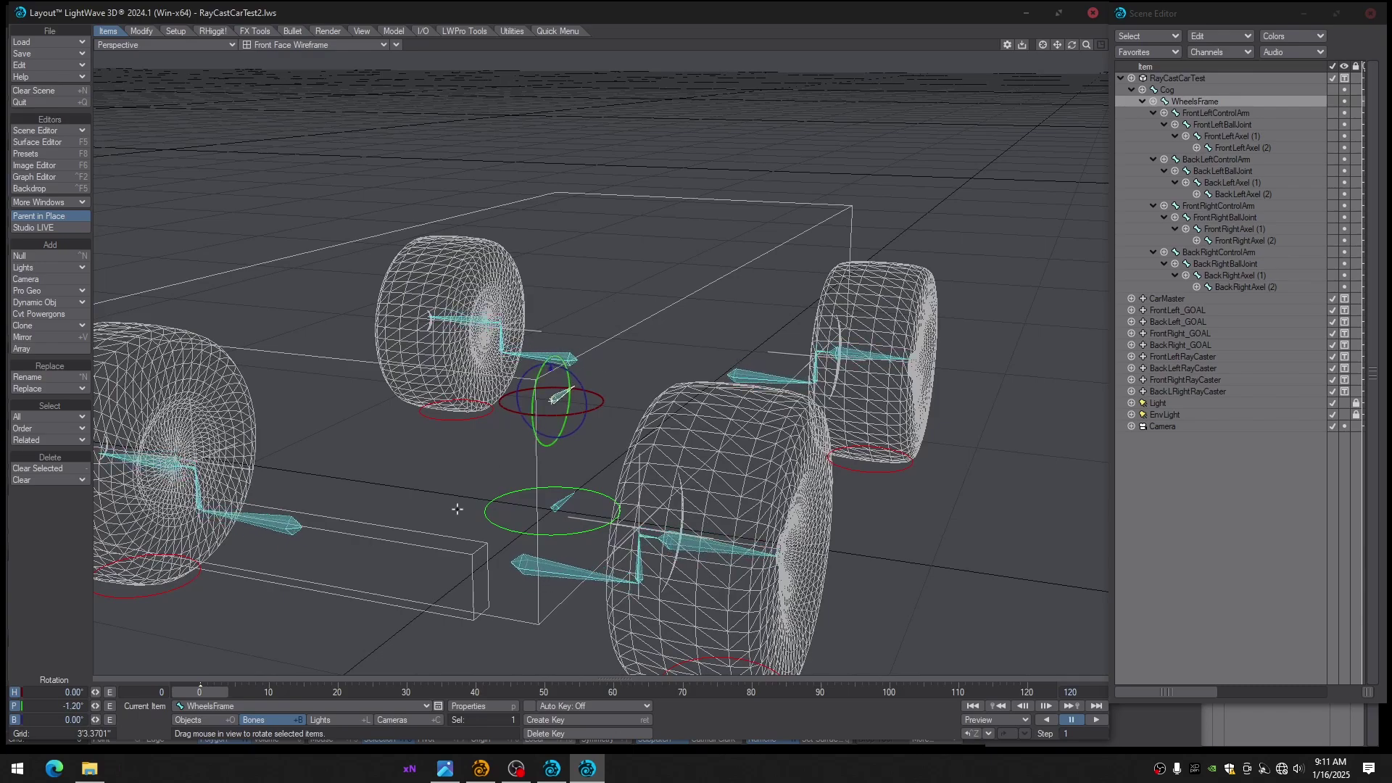
{"action": "left_click", "coordinate": [215, 695]}
{"action": "left_click_drag", "start_coordinate": [250, 649], "coordinate": [258, 629], "text": "alt"}
{"action": "left_click_drag", "start_coordinate": [528, 598], "coordinate": [550, 582], "text": "alt"}
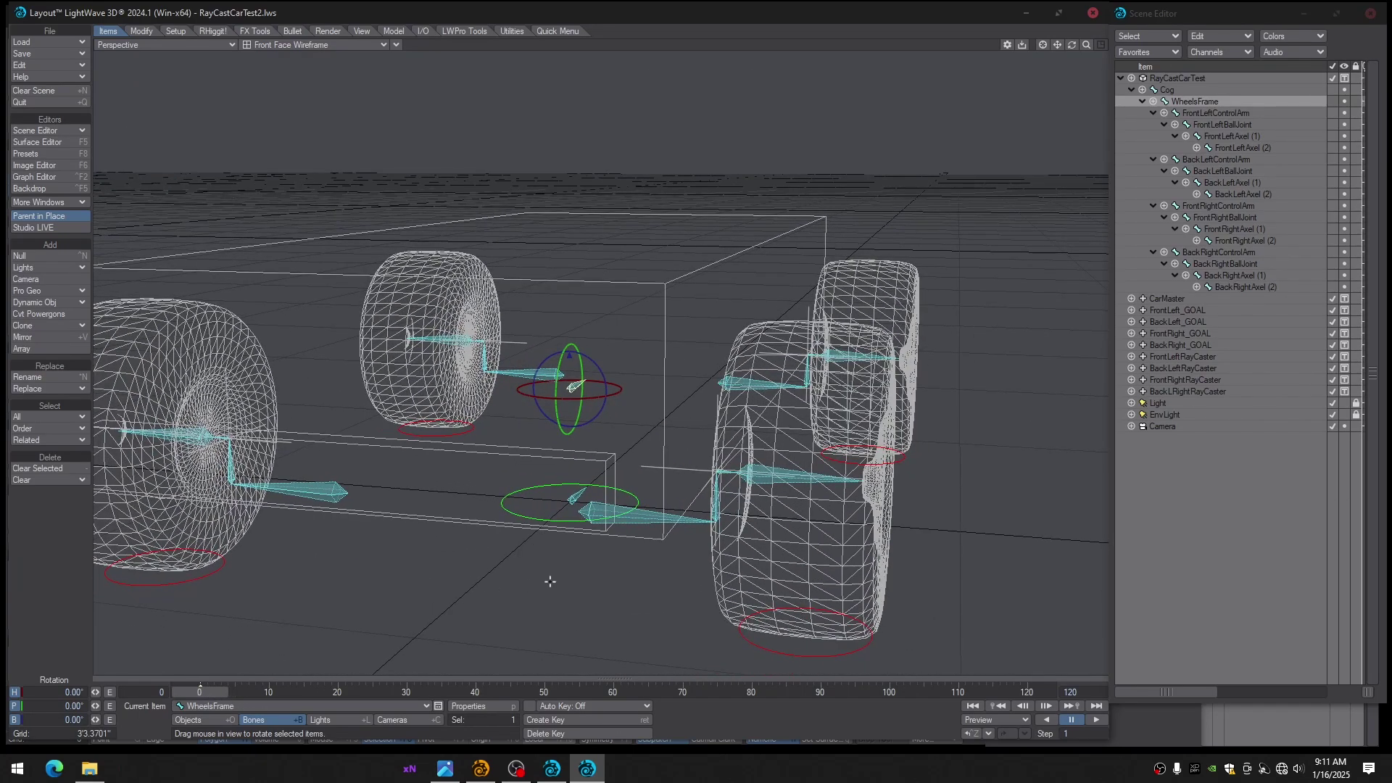
Select the FrontLeftControlArm bone, examine its bone properties, and close them
{"action": "left_click", "coordinate": [651, 516]}
{"action": "left_click", "coordinate": [655, 521]}
{"action": "left_click", "coordinate": [644, 516]}
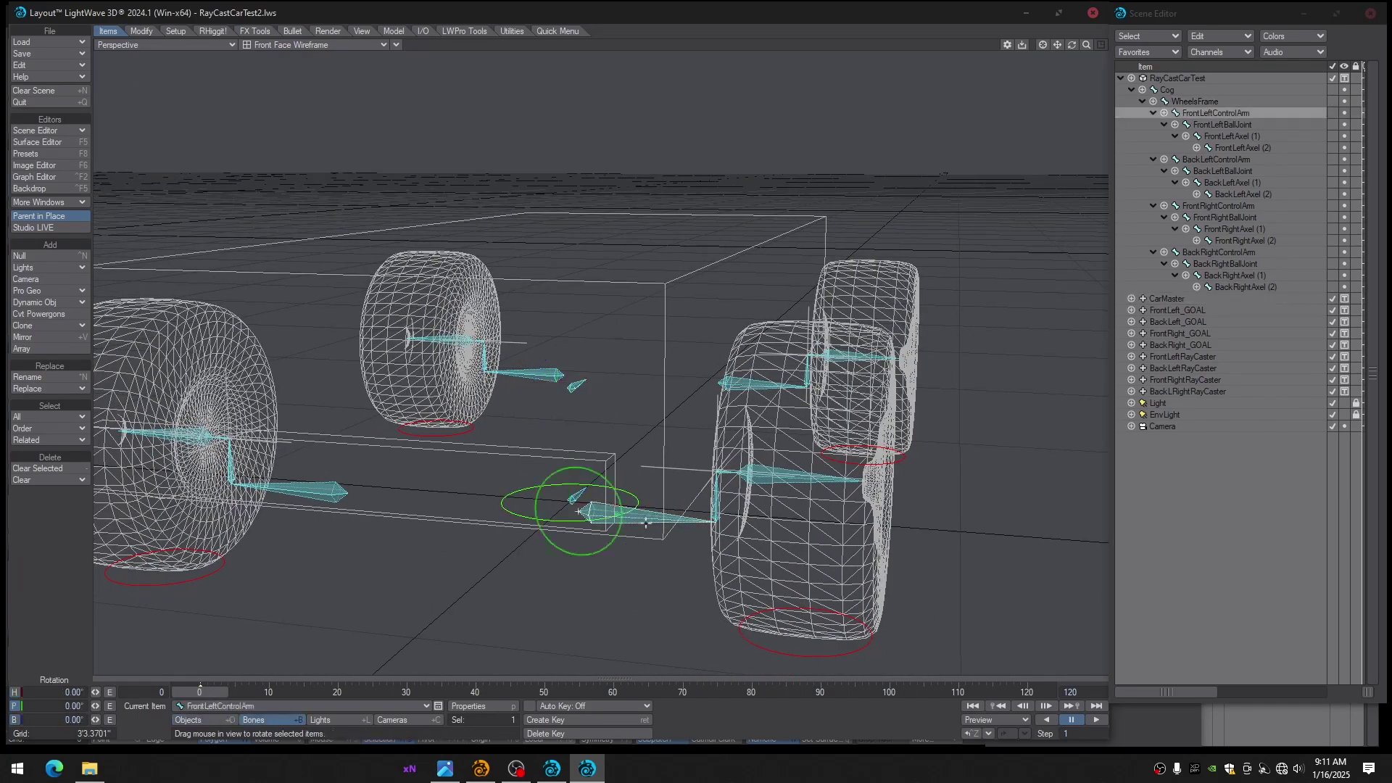
{"action": "left_click_drag", "start_coordinate": [613, 546], "coordinate": [605, 590], "text": "alt"}
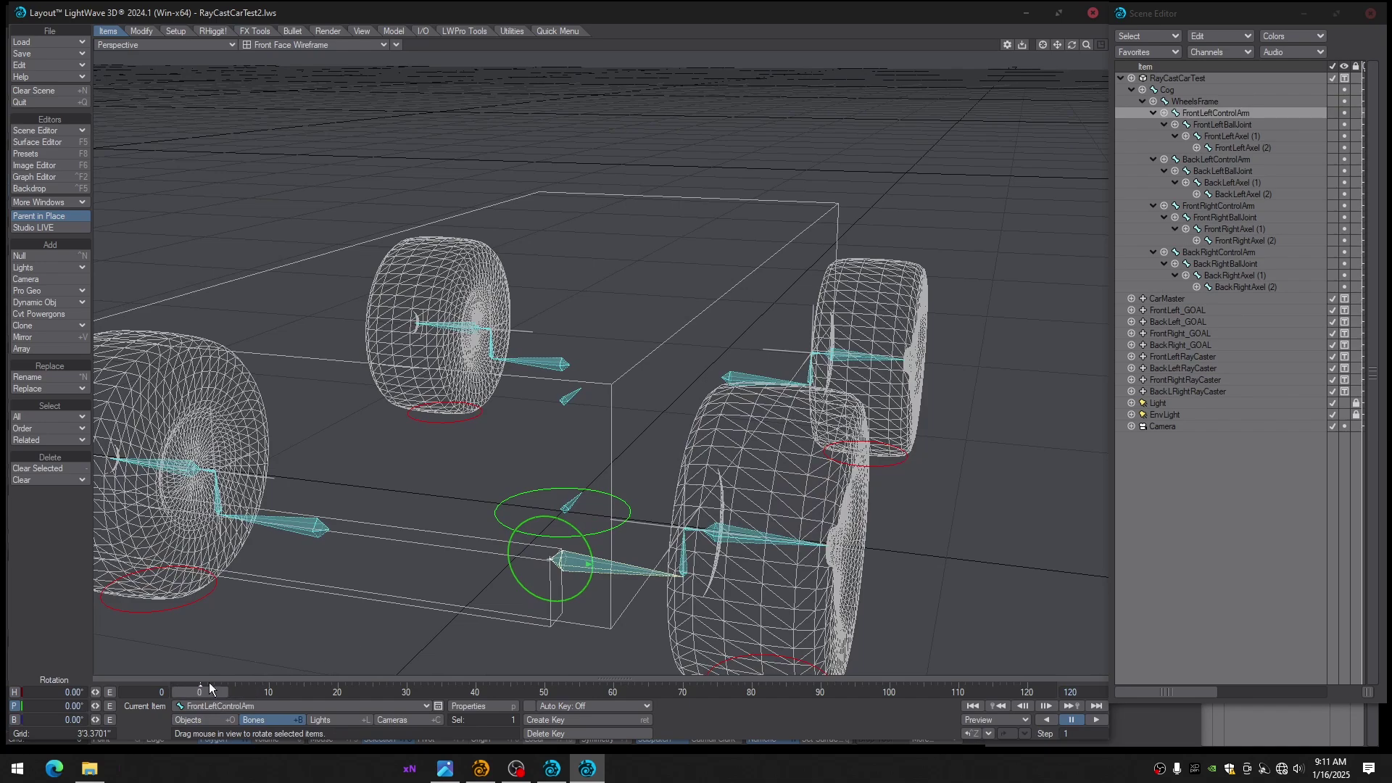
{"action": "key", "text": "p"}
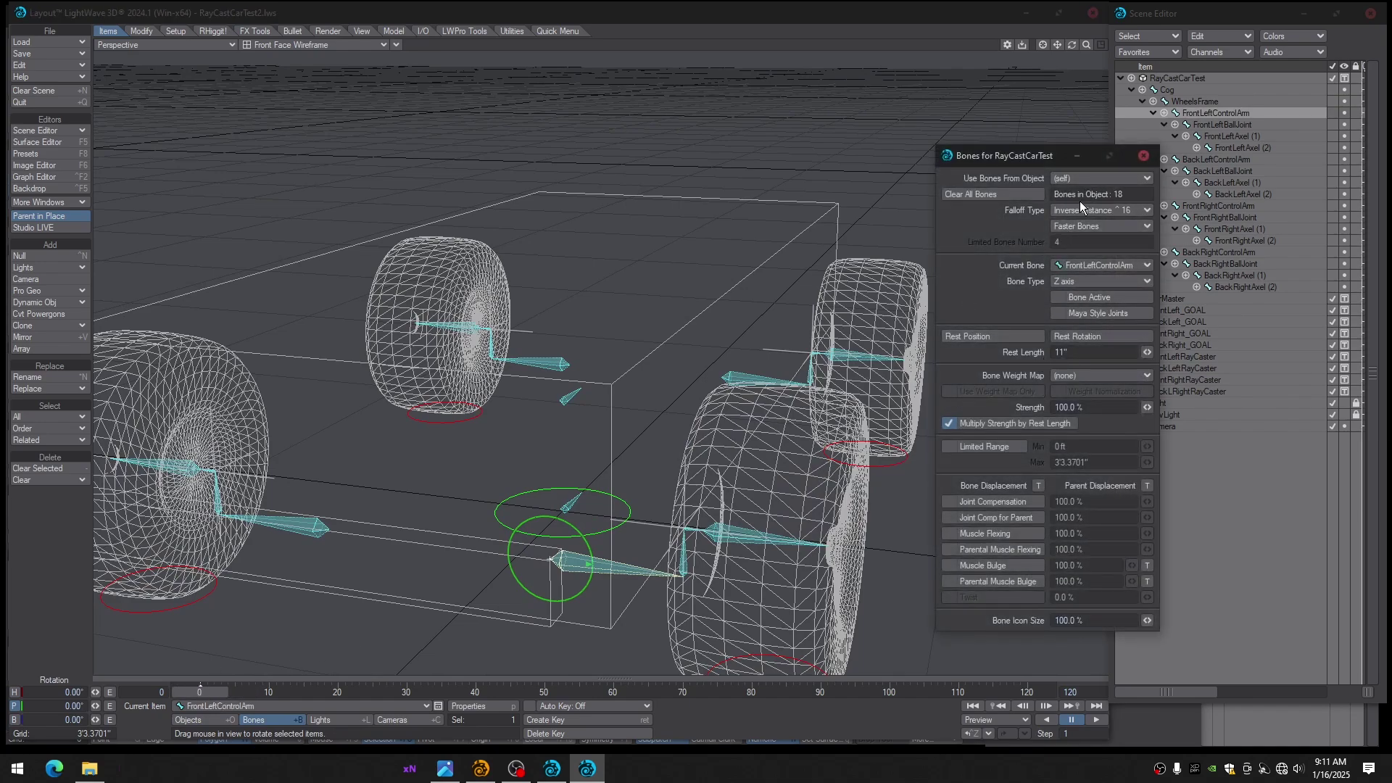
{"action": "key", "text": "p"}
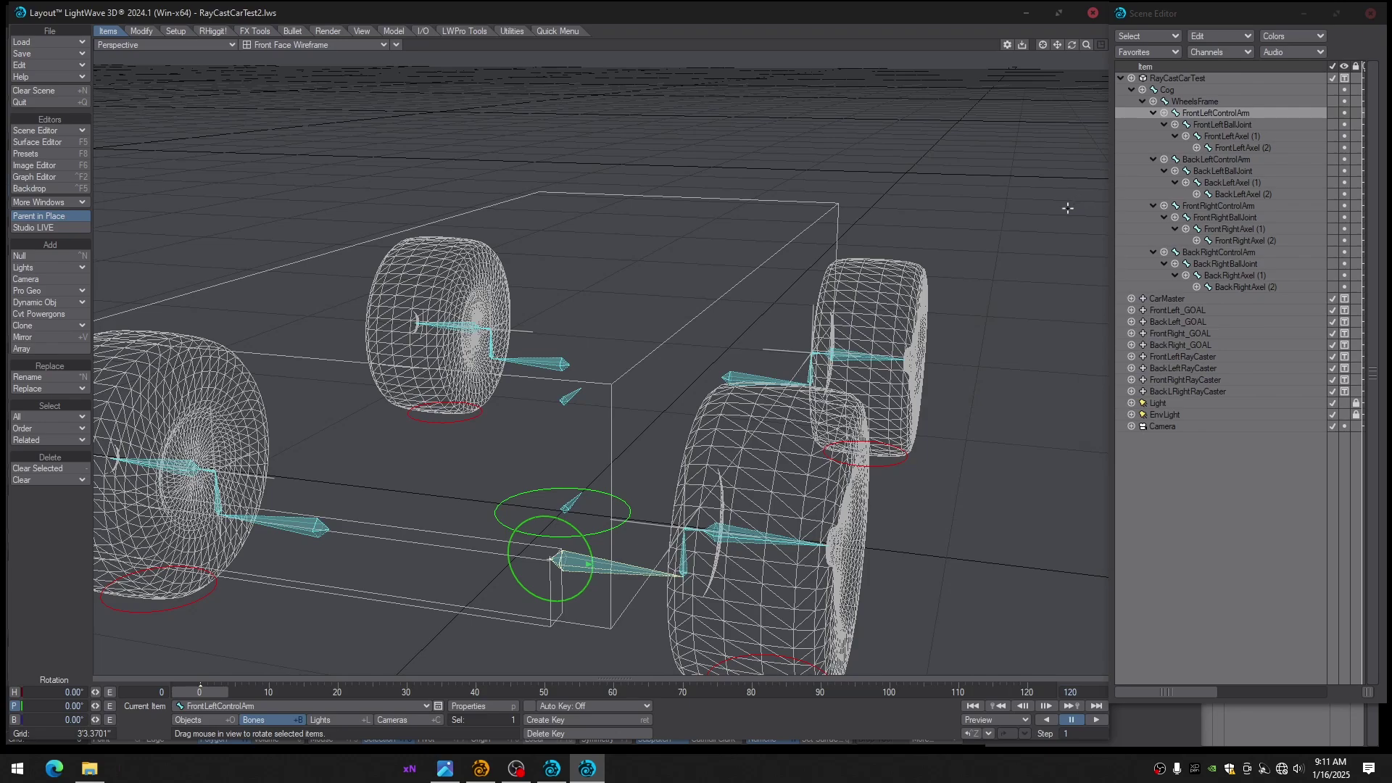
Set the pitch controllers of the FrontLeftControlArm and FrontLeftBallJoint bones to Inverse Kinematics
{"action": "key", "text": "m"}
{"action": "left_click", "coordinate": [993, 176]}
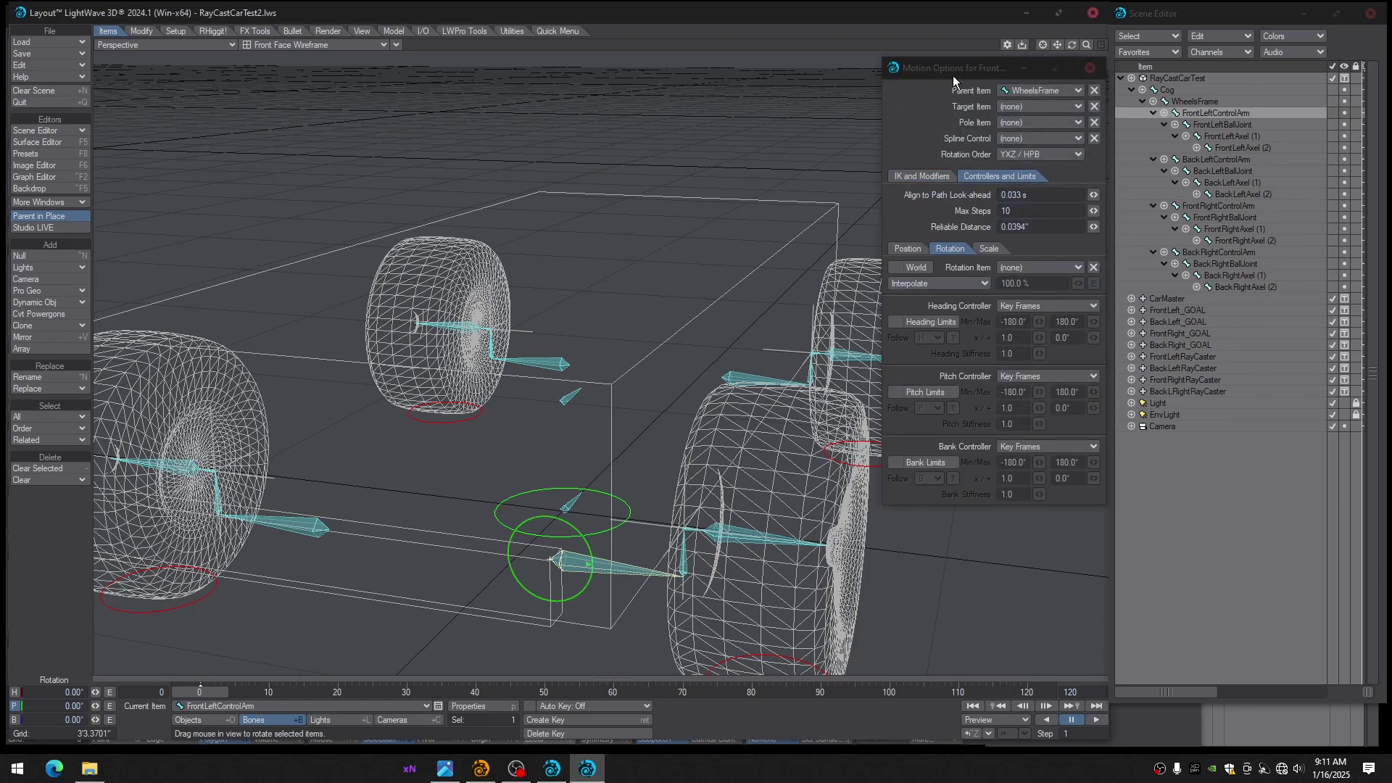
{"action": "left_click_drag", "start_coordinate": [953, 73], "coordinate": [966, 120]}
{"action": "left_click", "coordinate": [1074, 424]}
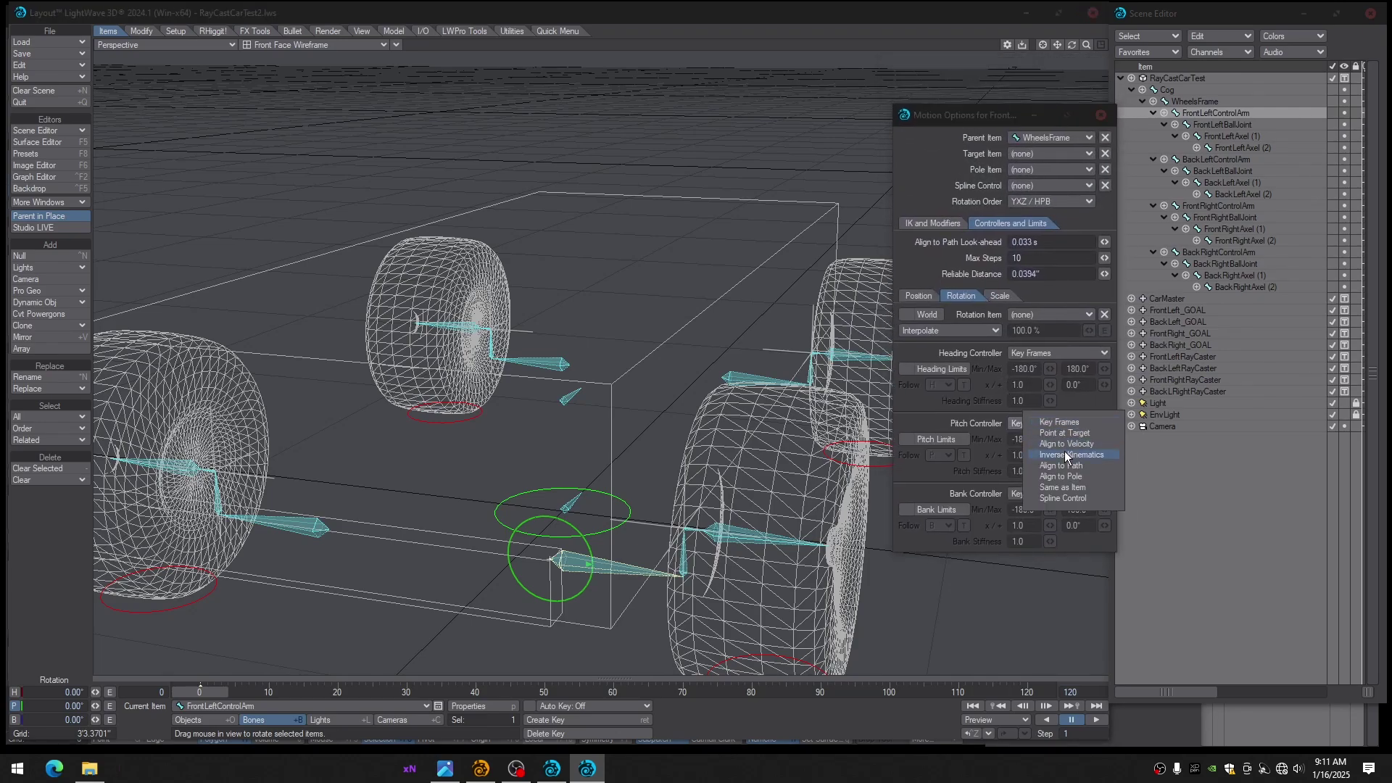
{"action": "left_click", "coordinate": [1065, 456]}
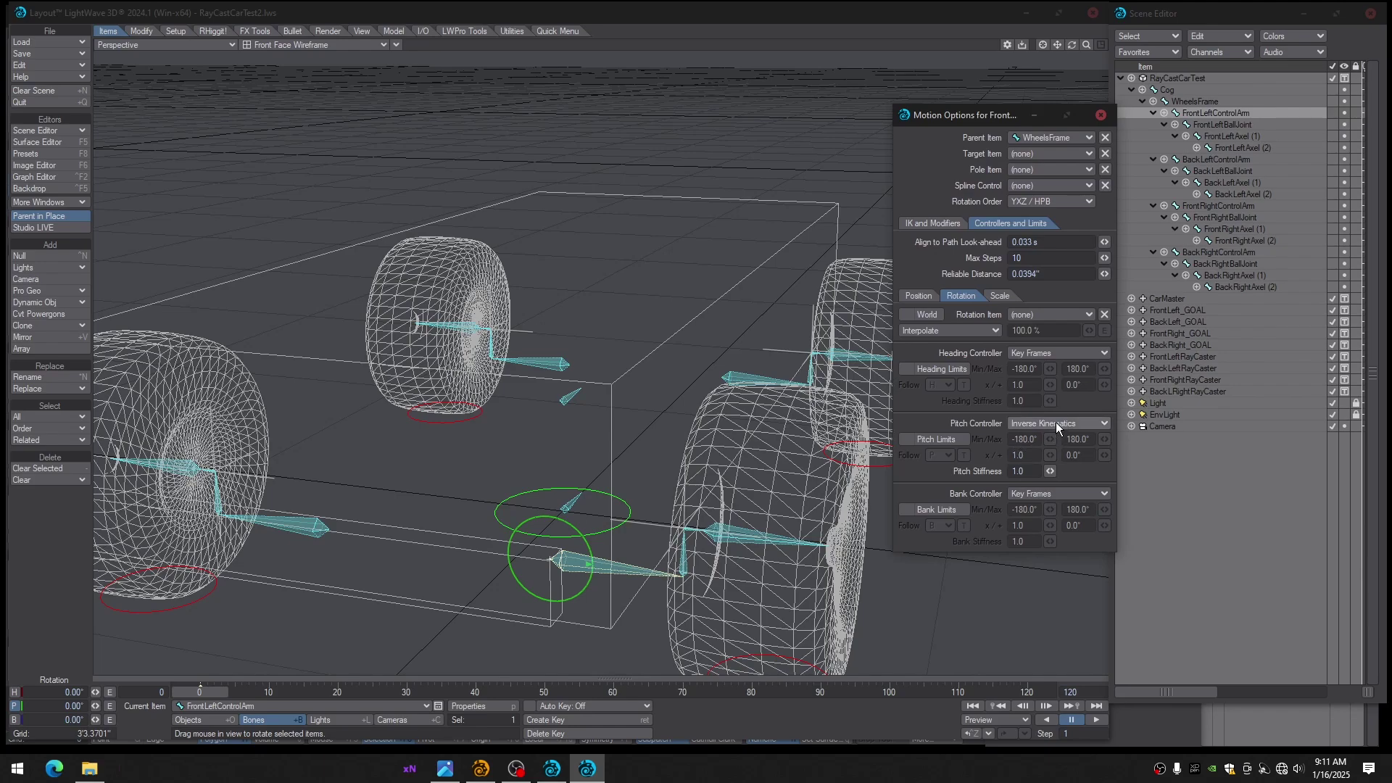
{"action": "key", "text": "Down"}
{"action": "left_click", "coordinate": [1054, 422]}
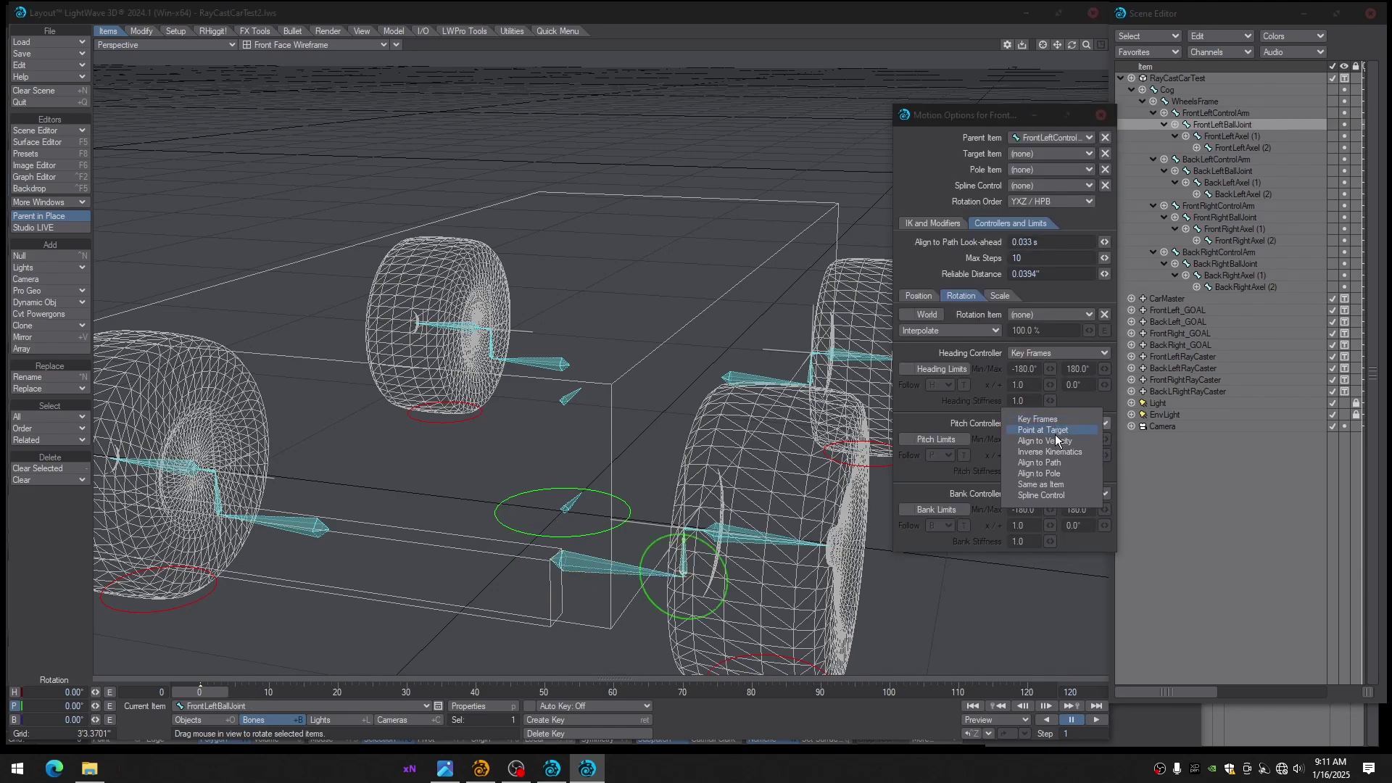
{"action": "left_click", "coordinate": [1056, 453]}
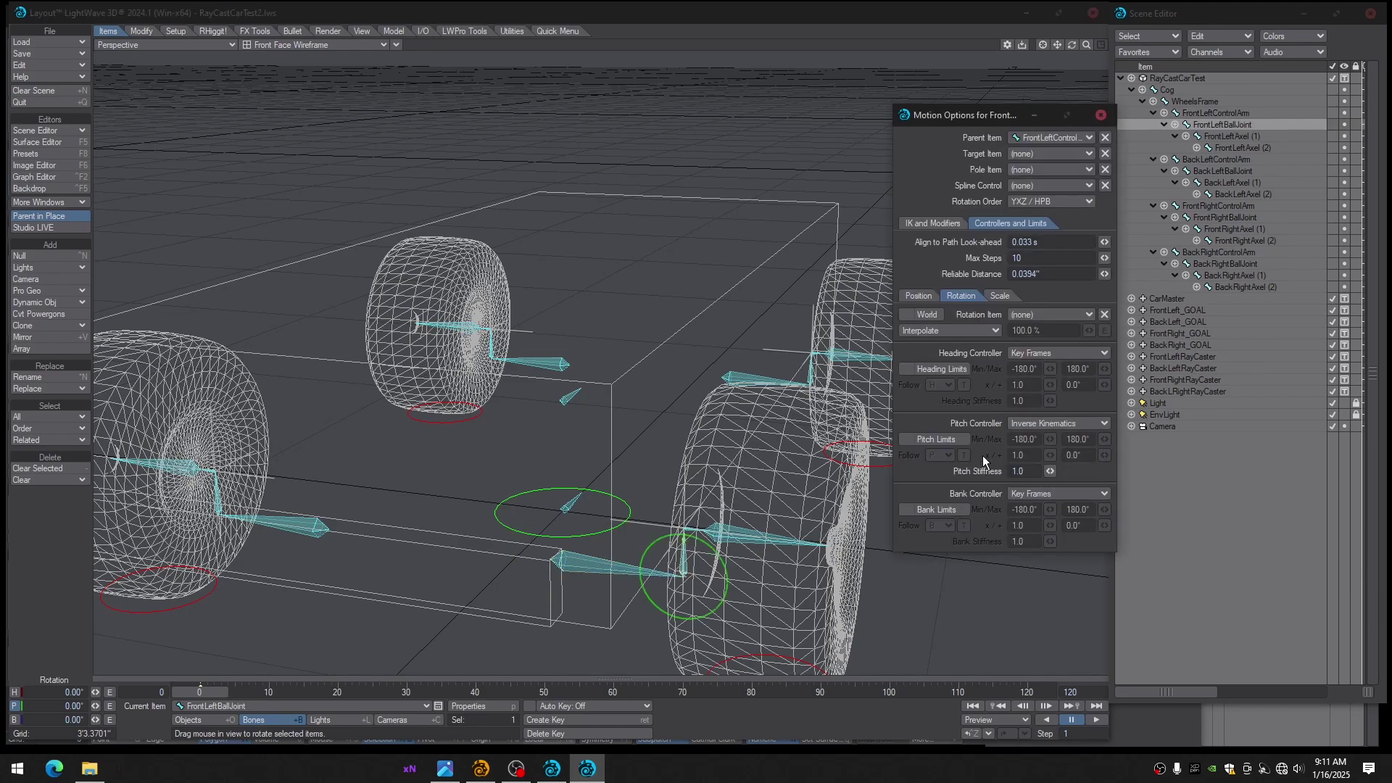
Assign FrontLeft_GOAL as goal object of FrontLeftAxel (1), with Match Goal Orientation and Keep Goal In Reach enabled, and close the motion options
{"action": "key", "text": "Down"}
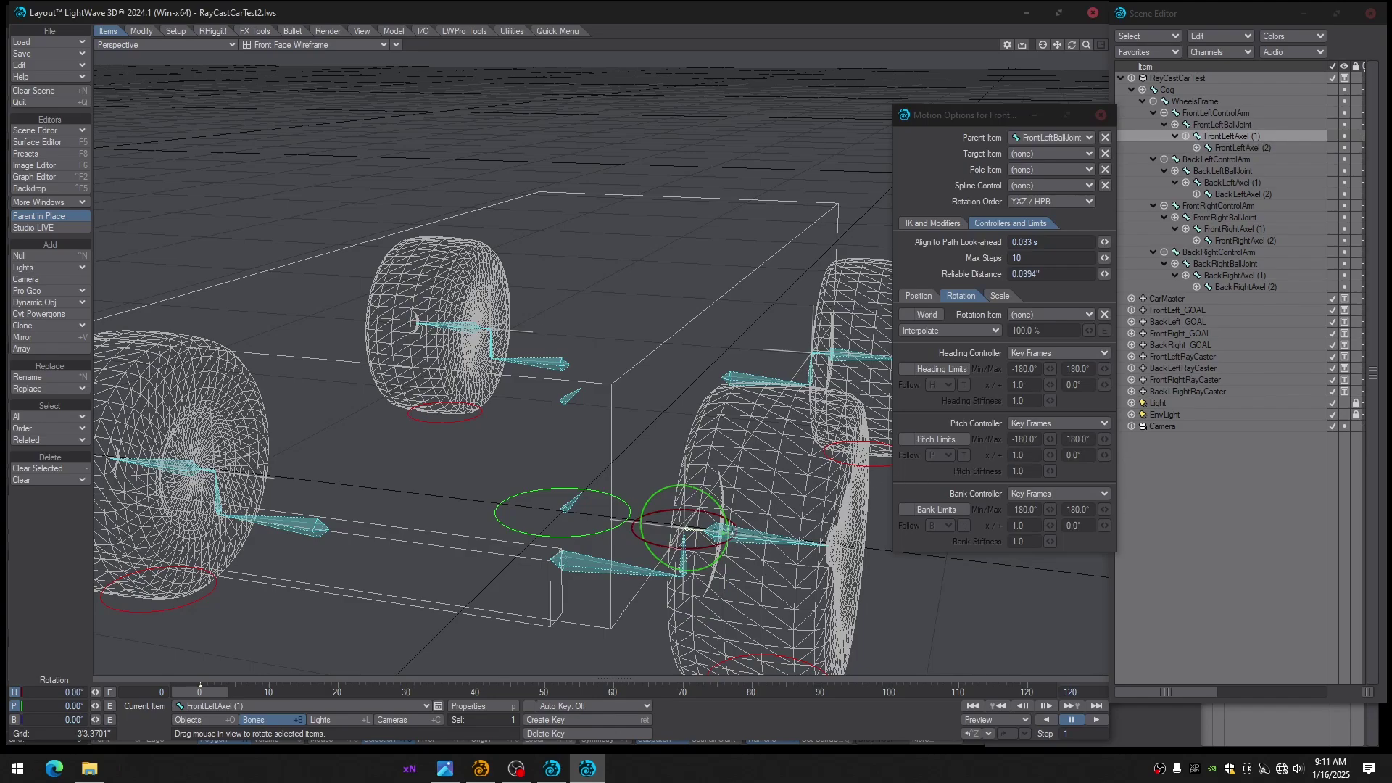
{"action": "left_click", "coordinate": [927, 225]}
{"action": "mouse_move", "coordinate": [744, 484]}
{"action": "left_mouse_down", "text": "alt"}
{"action": "mouse_move", "coordinate": [763, 475]}
{"action": "mouse_move", "coordinate": [731, 475]}
{"action": "mouse_move", "coordinate": [740, 487]}
{"action": "left_mouse_up", "text": "alt"}
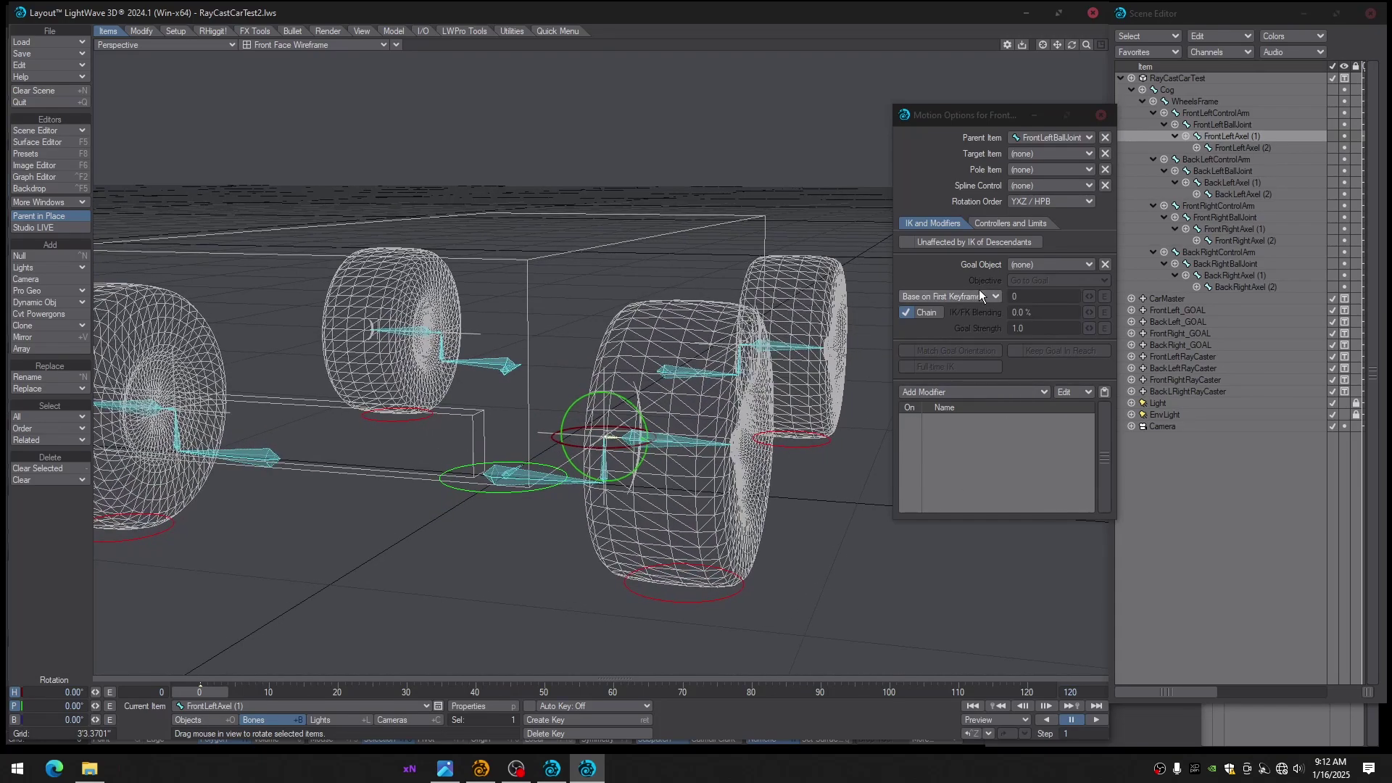
{"action": "left_click", "coordinate": [1040, 266]}
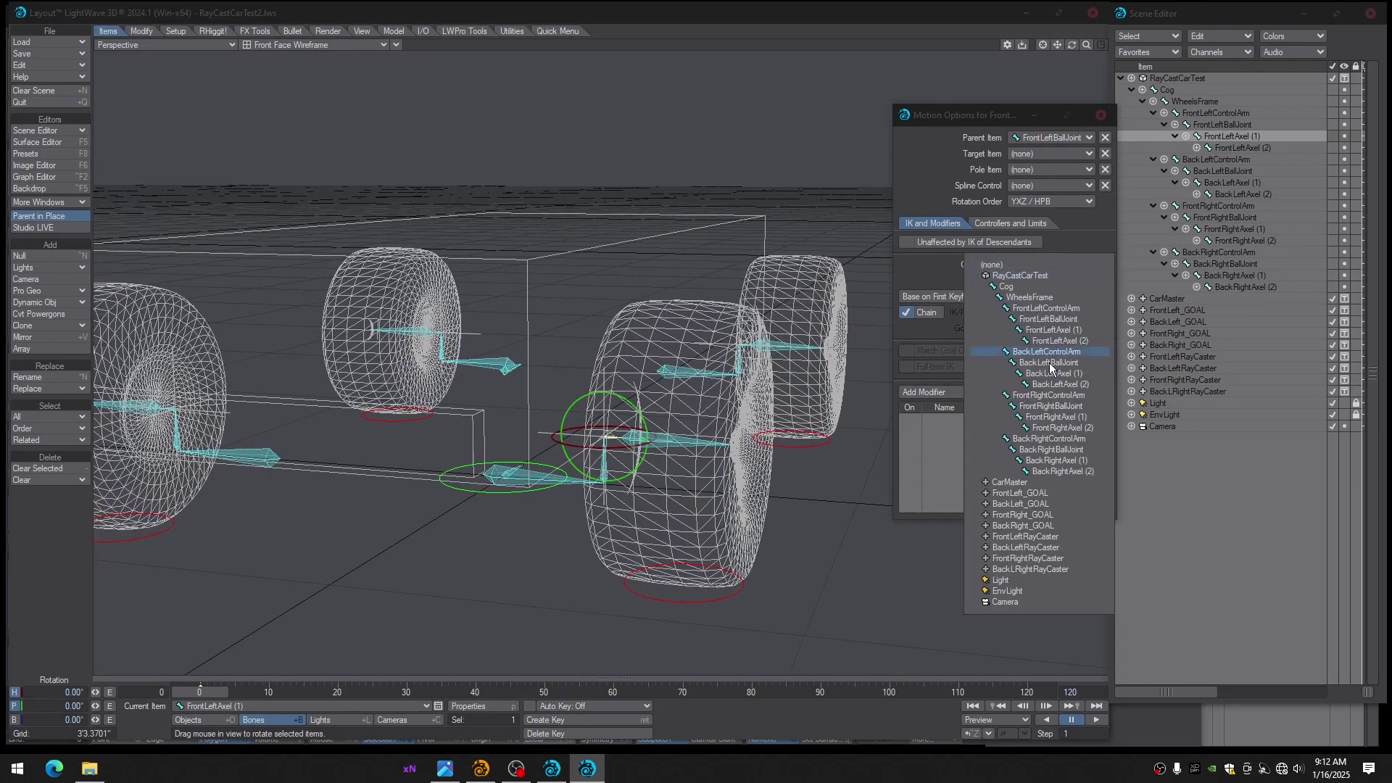
{"action": "left_click", "coordinate": [1015, 493]}
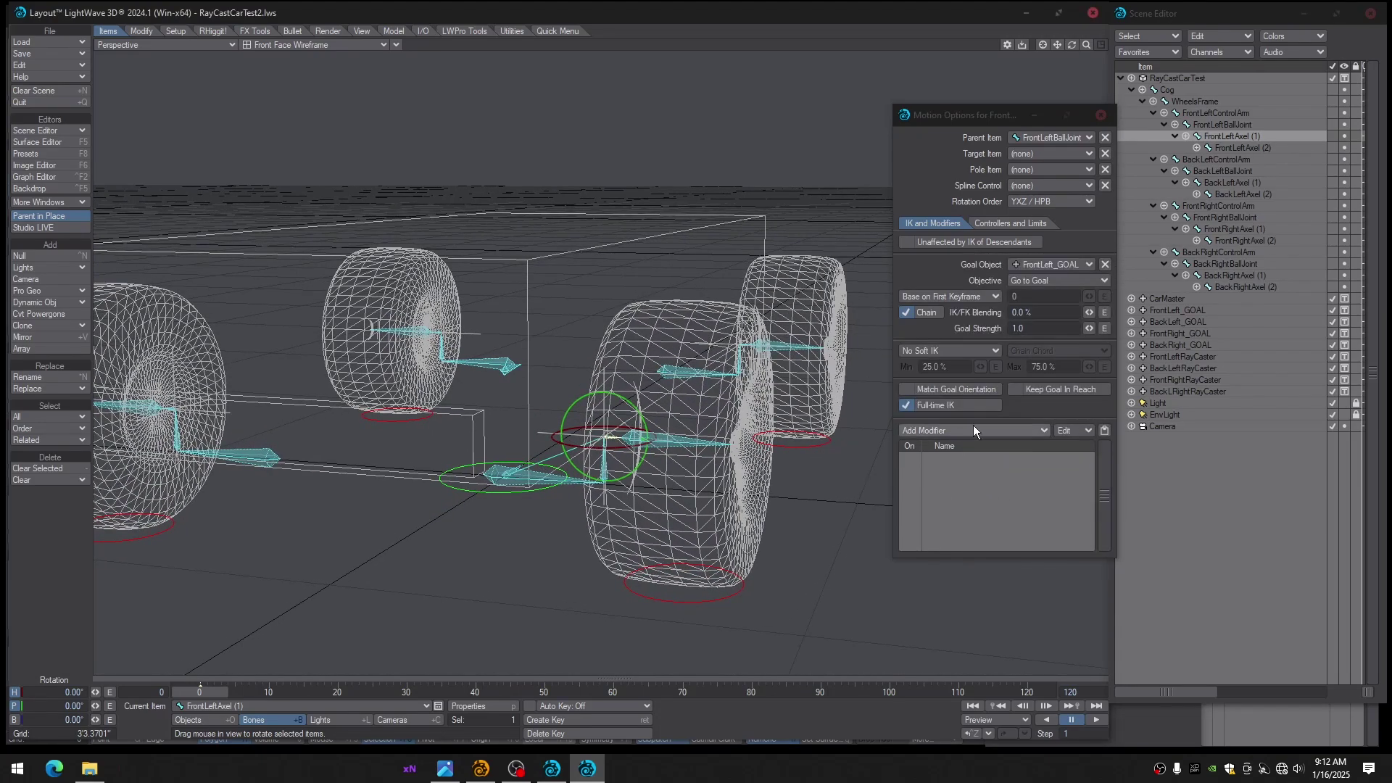
{"action": "left_click", "coordinate": [912, 390]}
{"action": "left_click", "coordinate": [1042, 391]}
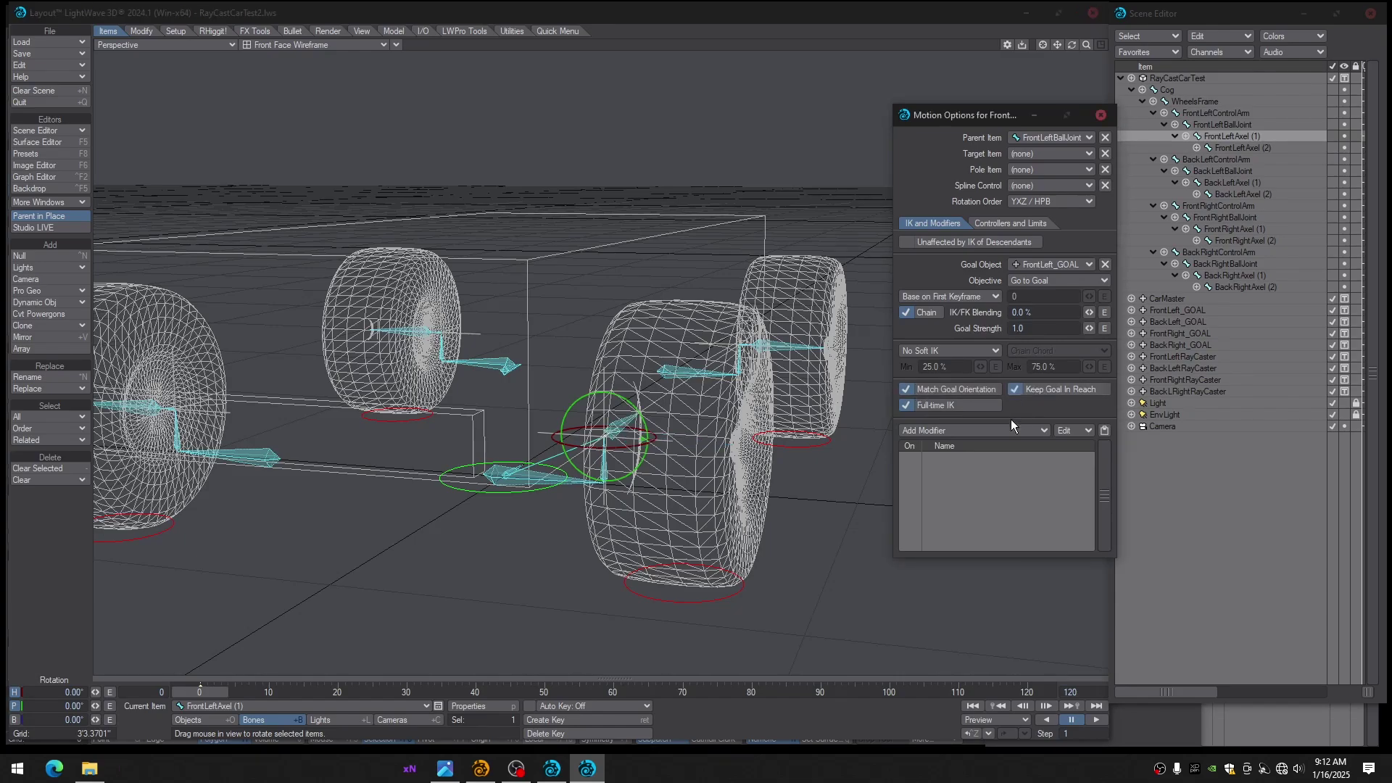
{"action": "mouse_move", "coordinate": [624, 435]}
{"action": "left_mouse_down", "text": "alt"}
{"action": "mouse_move", "coordinate": [667, 437]}
{"action": "mouse_move", "coordinate": [602, 444]}
{"action": "left_mouse_up", "text": "alt"}
{"action": "scroll", "coordinate": [668, 437], "scroll_direction": "up", "scroll_amount": 2}
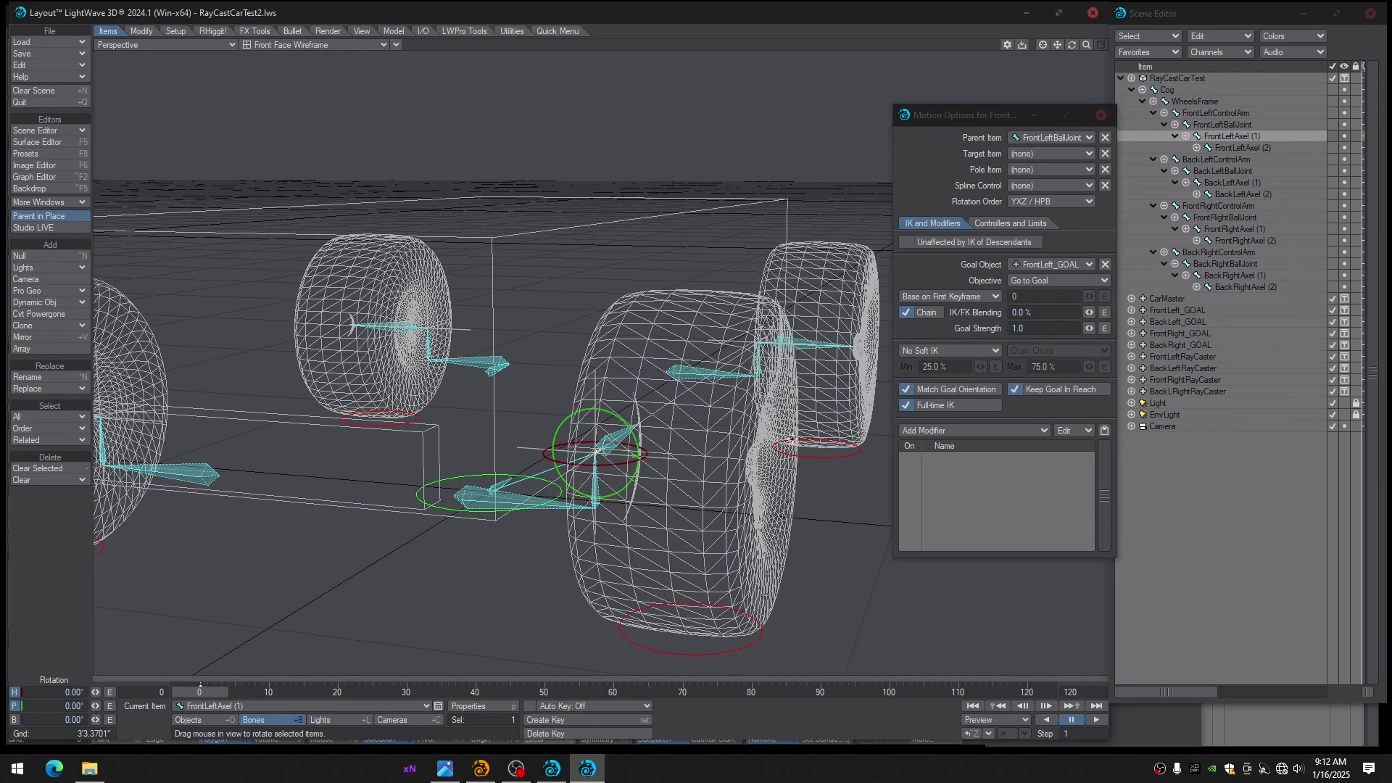
{"action": "scroll", "coordinate": [795, 439], "scroll_direction": "down", "scroll_amount": 2}
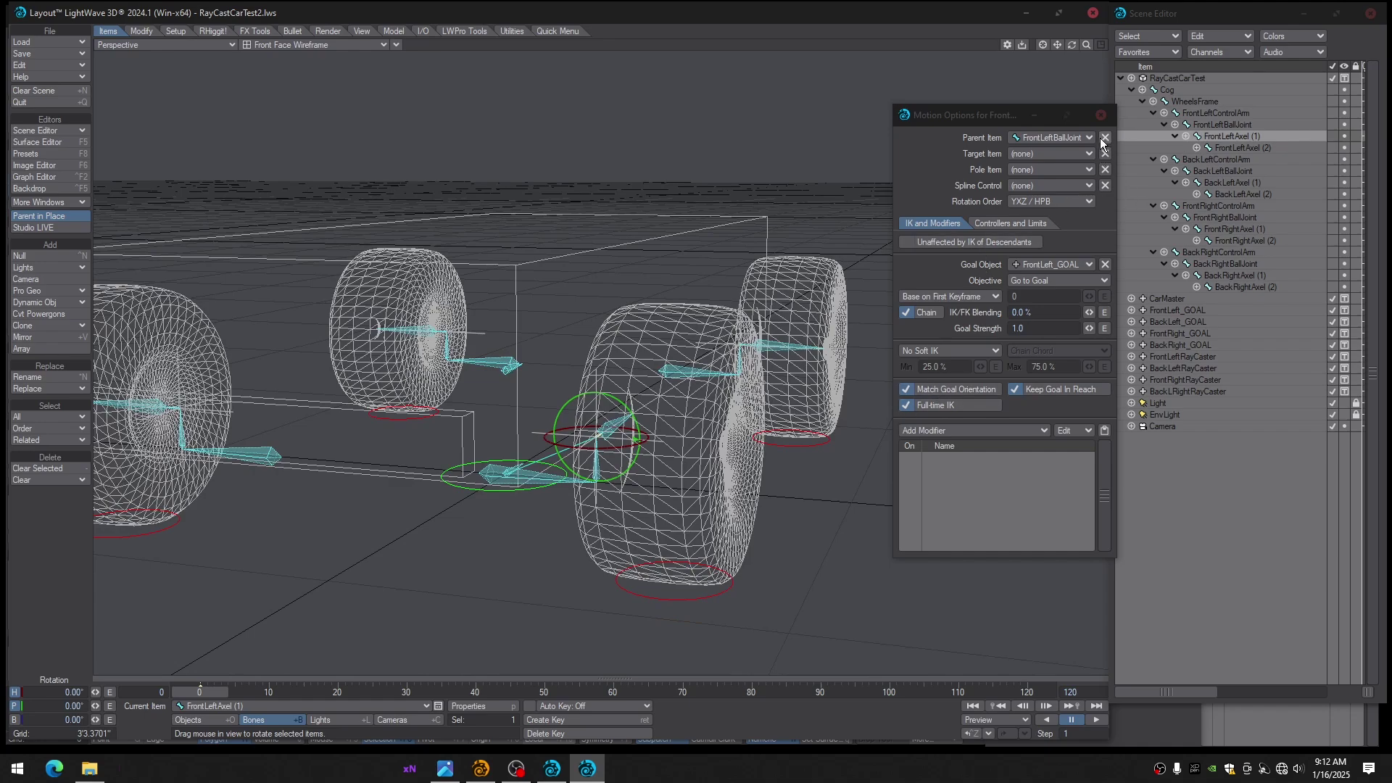
{"action": "left_click_drag", "start_coordinate": [694, 427], "coordinate": [679, 442], "text": "alt"}
{"action": "left_click", "coordinate": [1100, 115]}
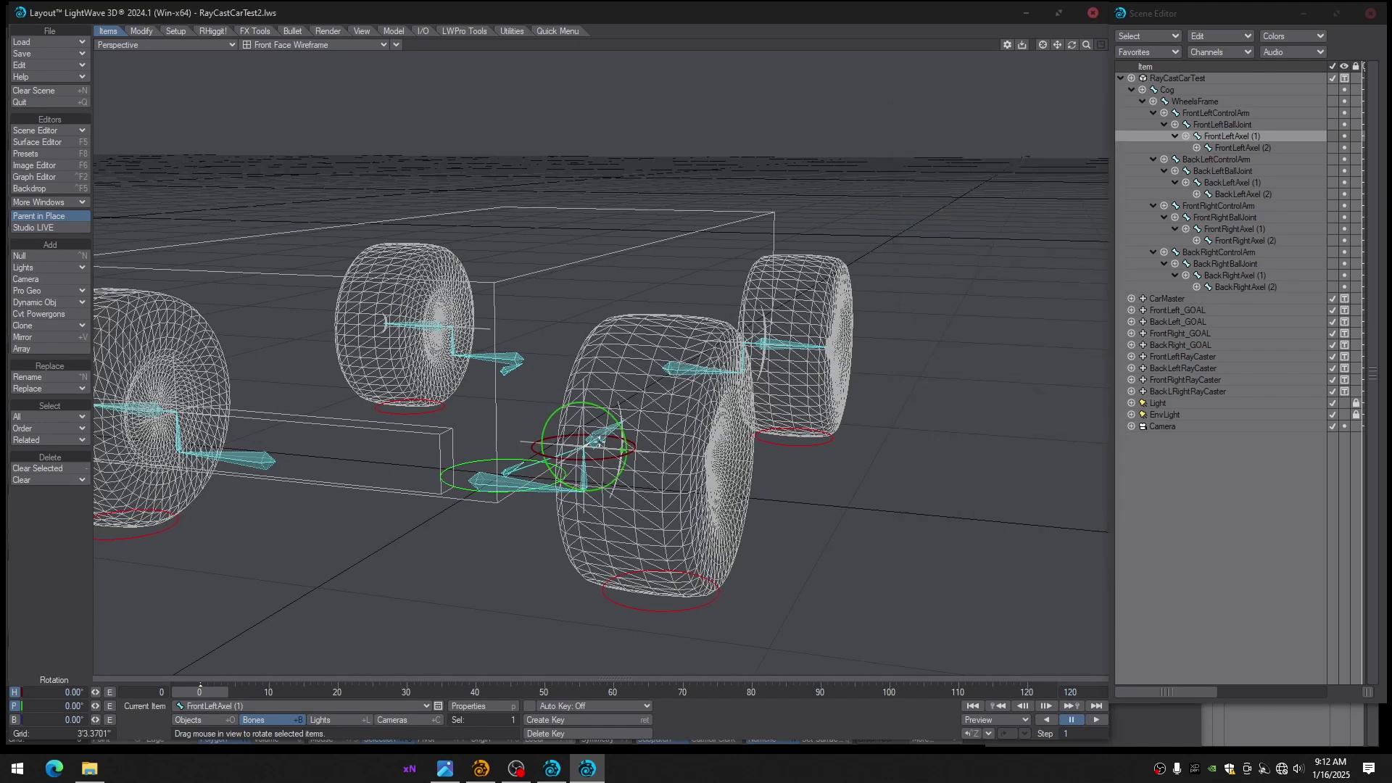
Assign the FrontLeftWheel weight map to the FrontLeftAxel (2) bone
{"action": "left_click", "coordinate": [601, 437]}
{"action": "left_click_drag", "start_coordinate": [638, 436], "coordinate": [660, 446], "text": "alt"}
{"action": "key", "text": "p"}
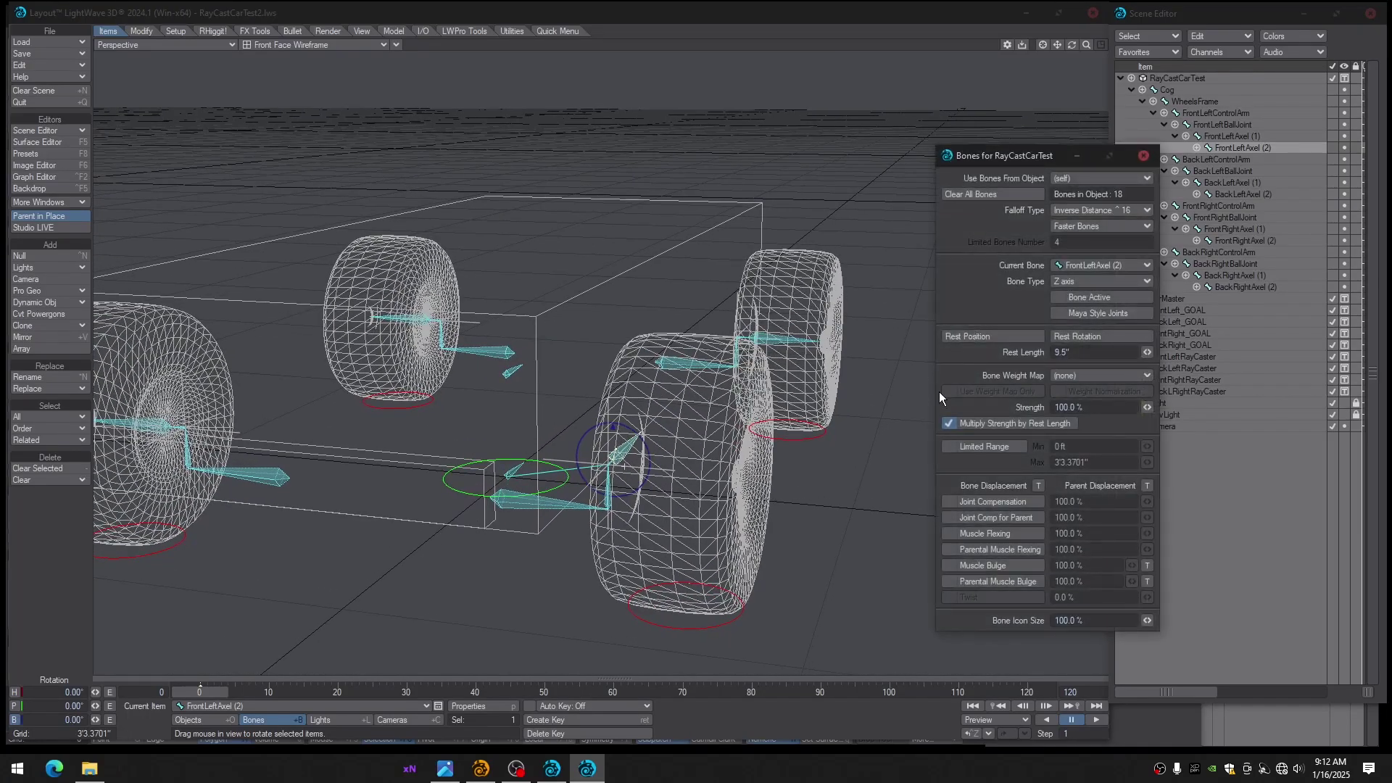
{"action": "left_click", "coordinate": [1073, 374]}
{"action": "left_click", "coordinate": [1072, 419]}
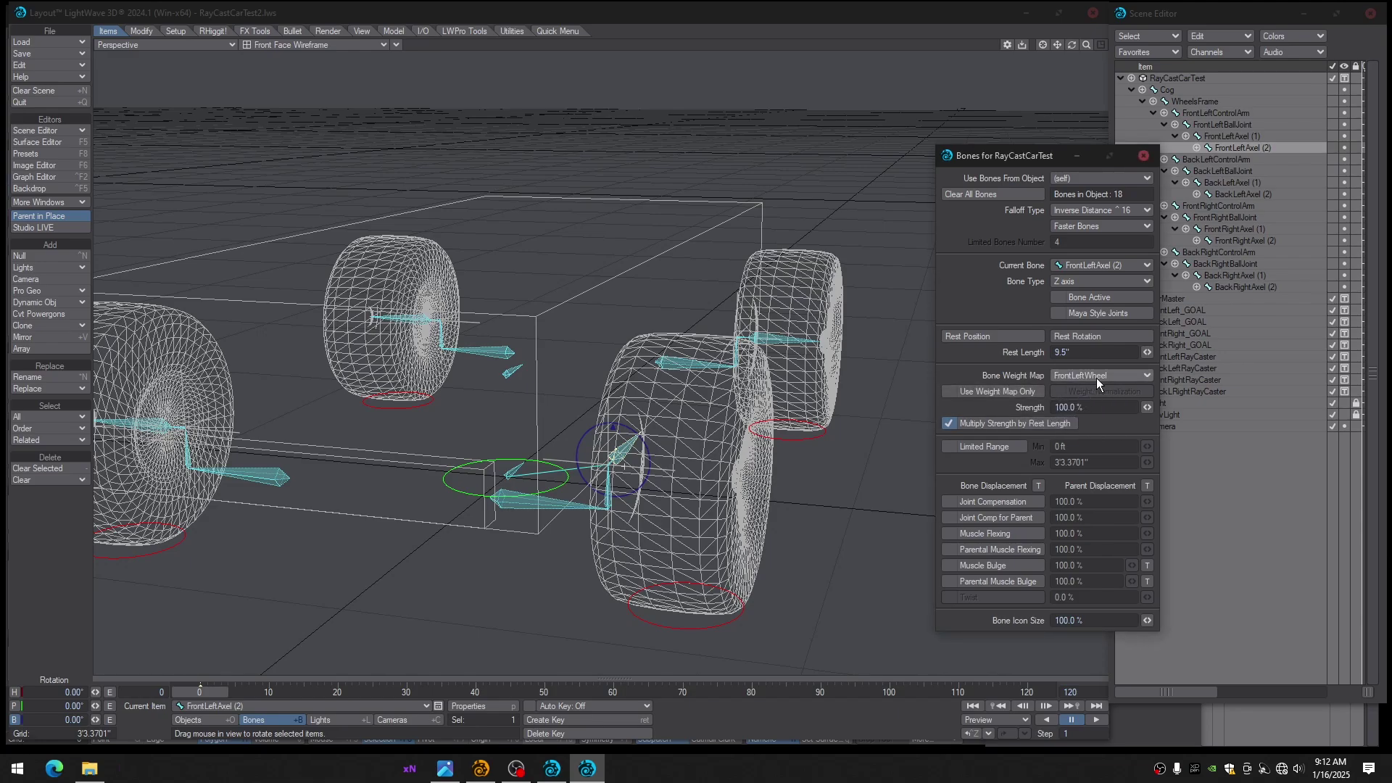
Assign the BackLeftWheel weight map to the BackLeftAxel (2) bone
{"action": "left_click_drag", "start_coordinate": [758, 390], "coordinate": [666, 395], "text": "alt"}
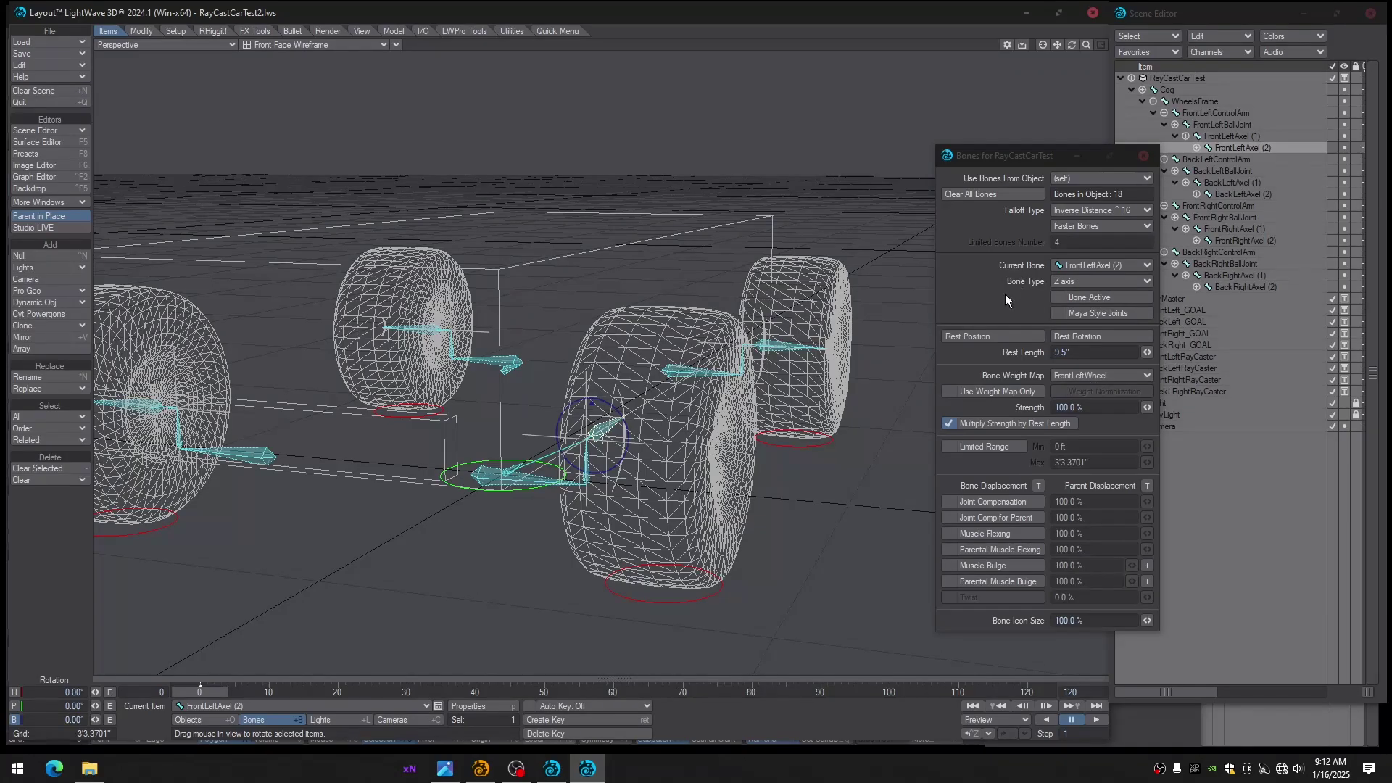
{"action": "left_click_drag", "start_coordinate": [725, 407], "coordinate": [721, 444], "text": "alt"}
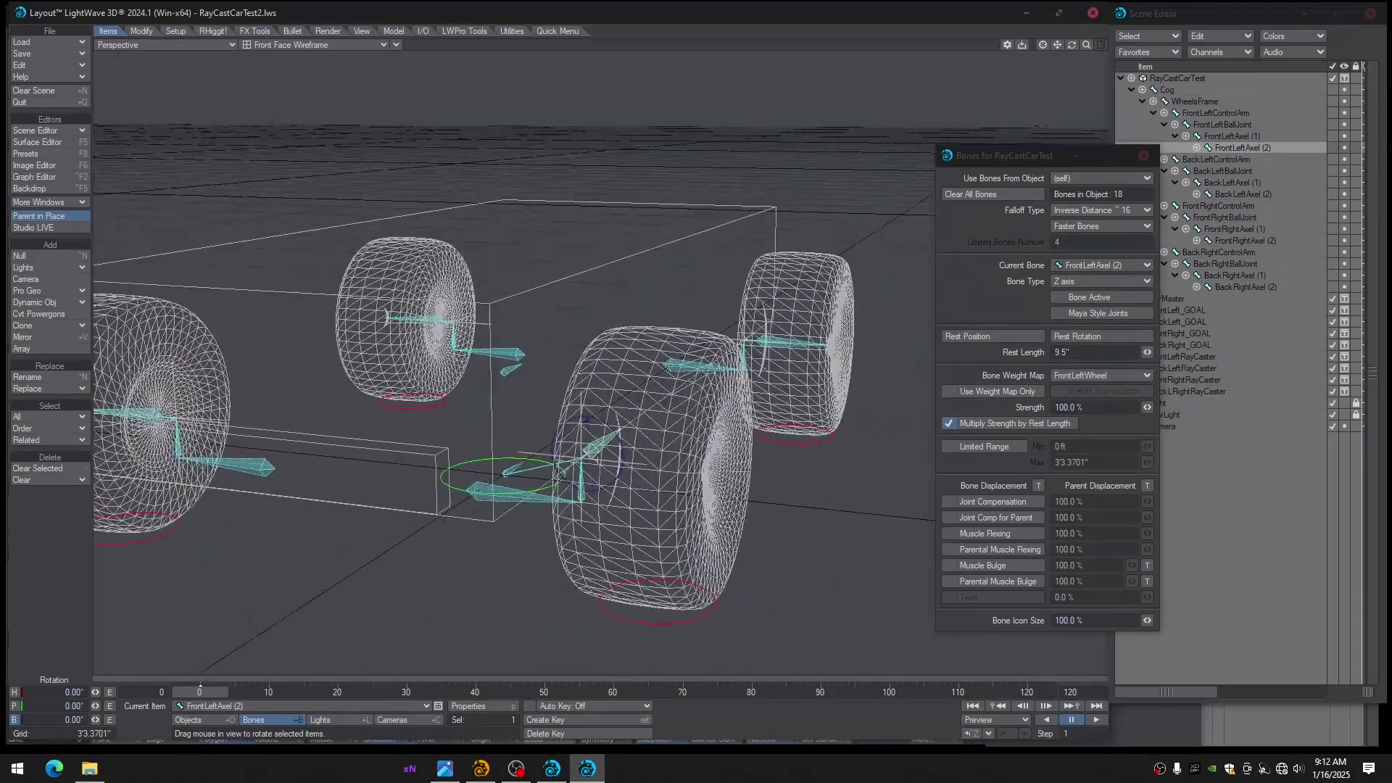
{"action": "mouse_move", "coordinate": [793, 348]}
{"action": "left_mouse_down", "text": "alt"}
{"action": "mouse_move", "coordinate": [747, 377]}
{"action": "mouse_move", "coordinate": [793, 366]}
{"action": "left_mouse_up", "text": "alt"}
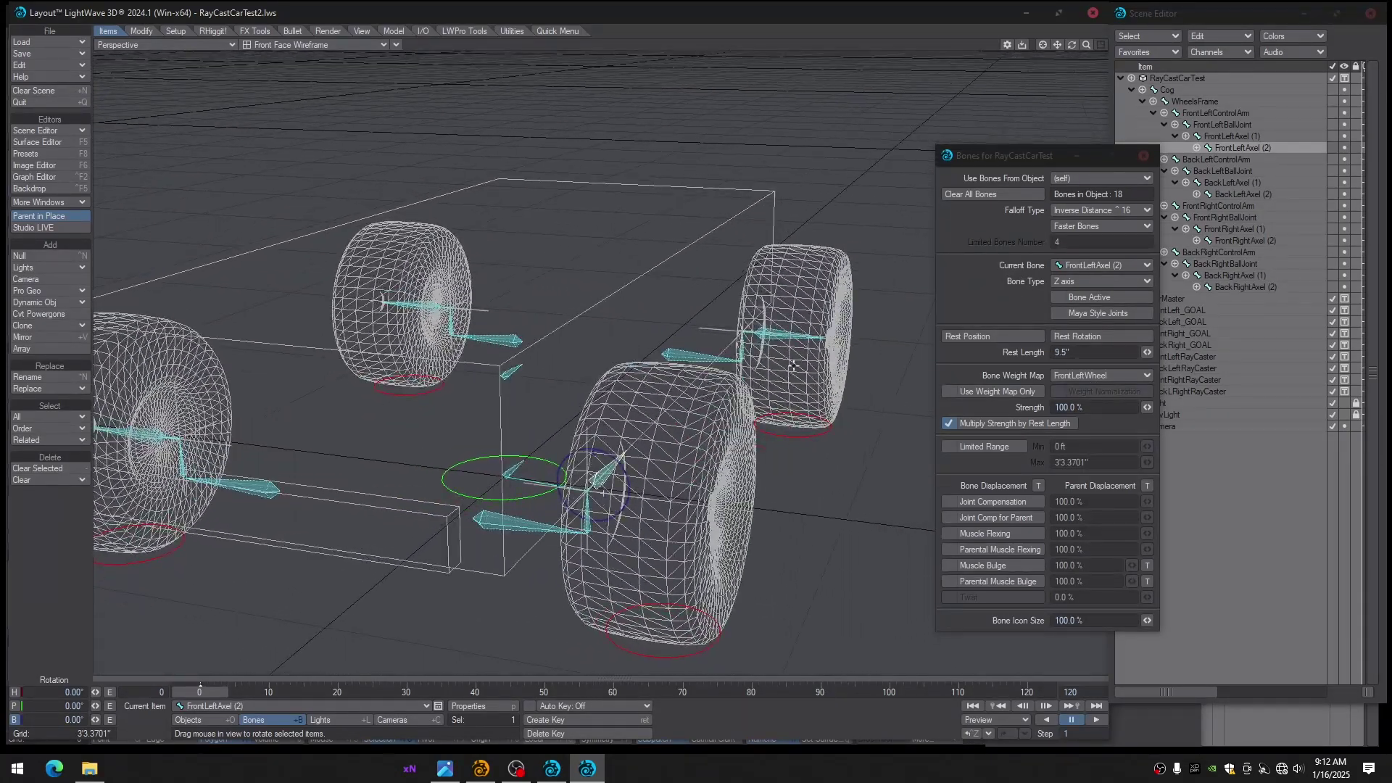
{"action": "left_click", "coordinate": [791, 338]}
{"action": "left_click", "coordinate": [1081, 374]}
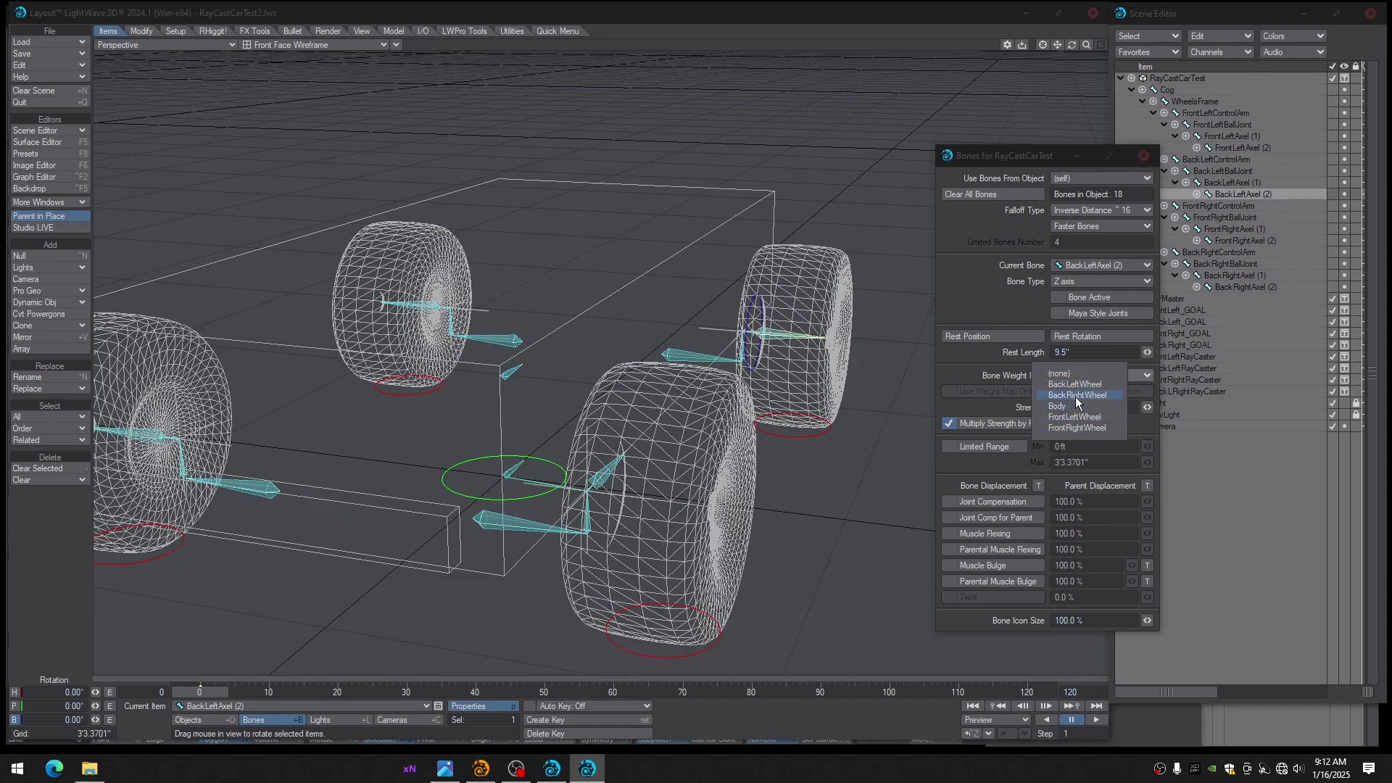
{"action": "left_click", "coordinate": [1073, 385]}
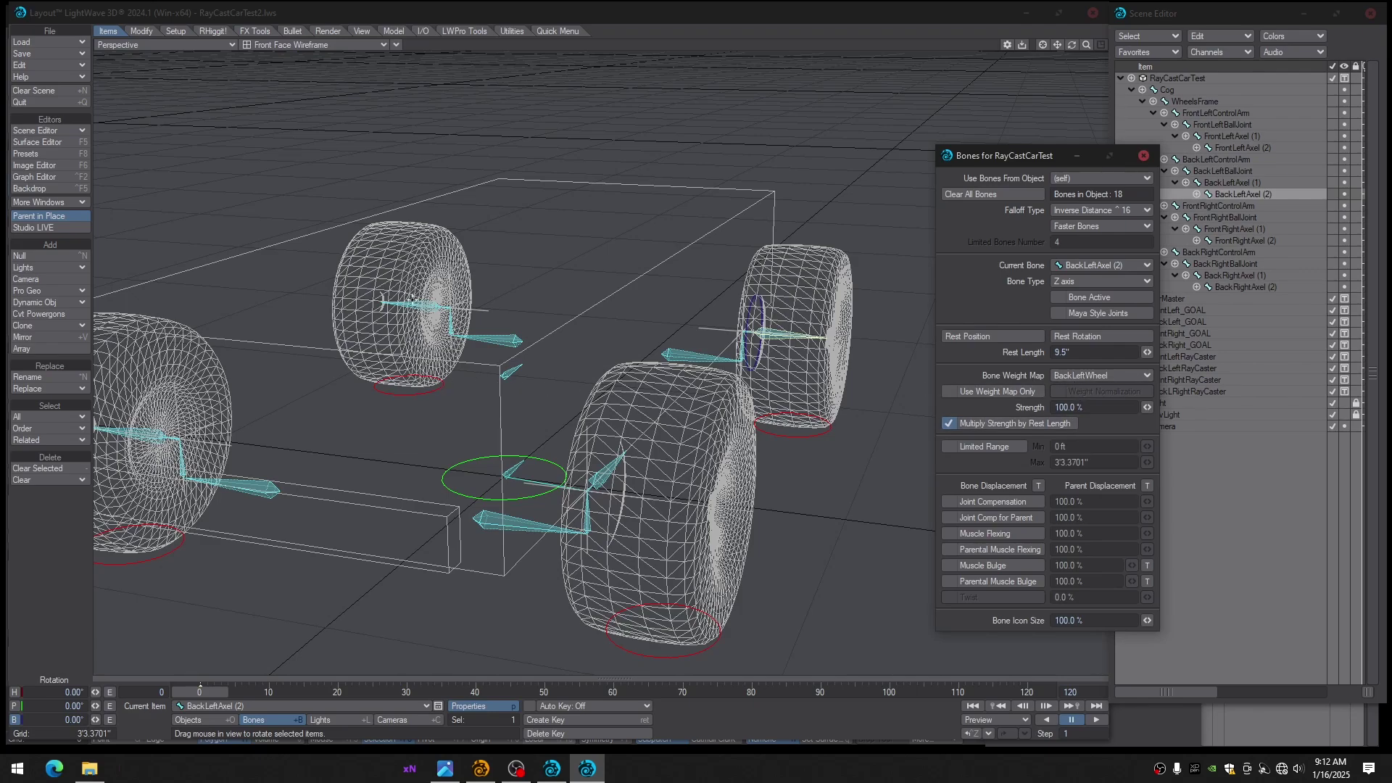
Assign the BackRightWheel weight map to BackRightAxel (2) and the FrontRightWheel weight map to FrontRightAxel (2)
{"action": "left_click", "coordinate": [413, 301]}
{"action": "left_click", "coordinate": [1091, 376]}
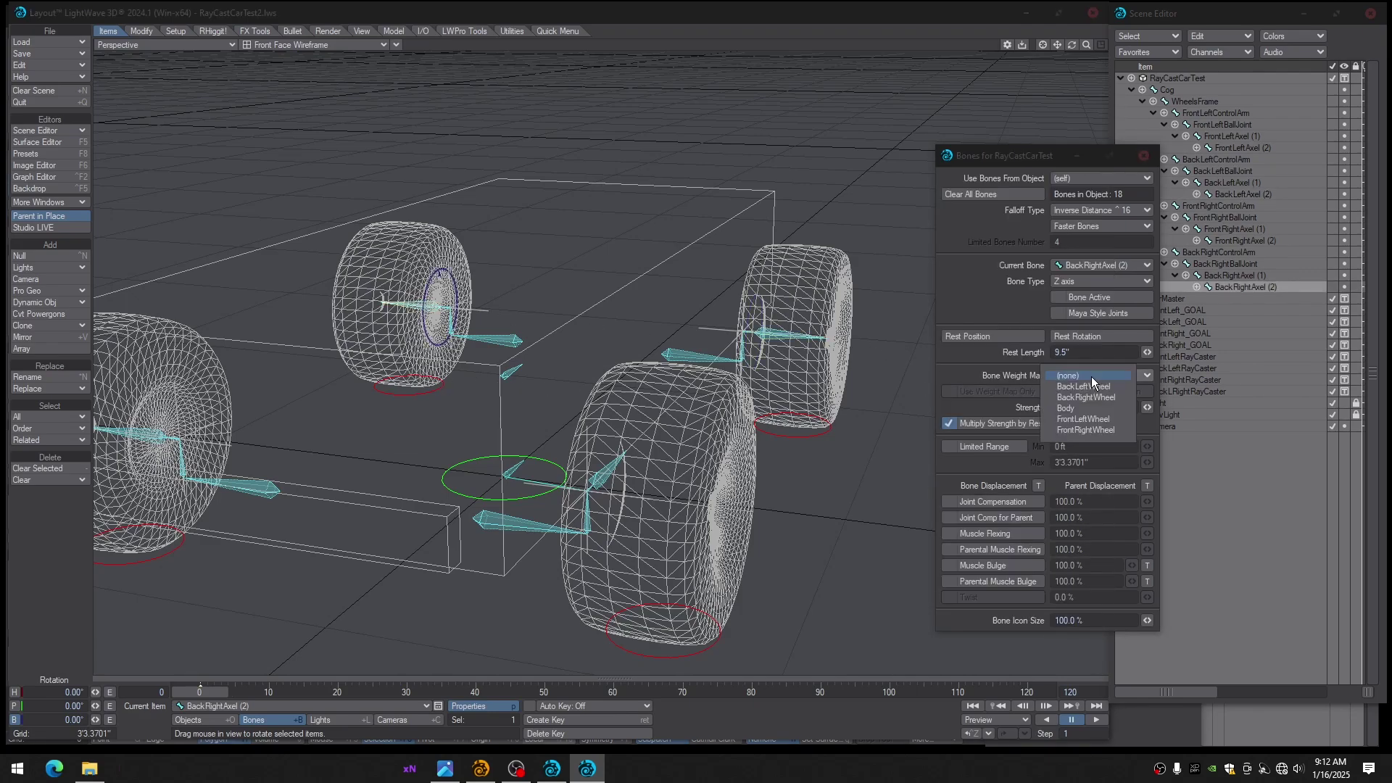
{"action": "left_click", "coordinate": [1084, 399]}
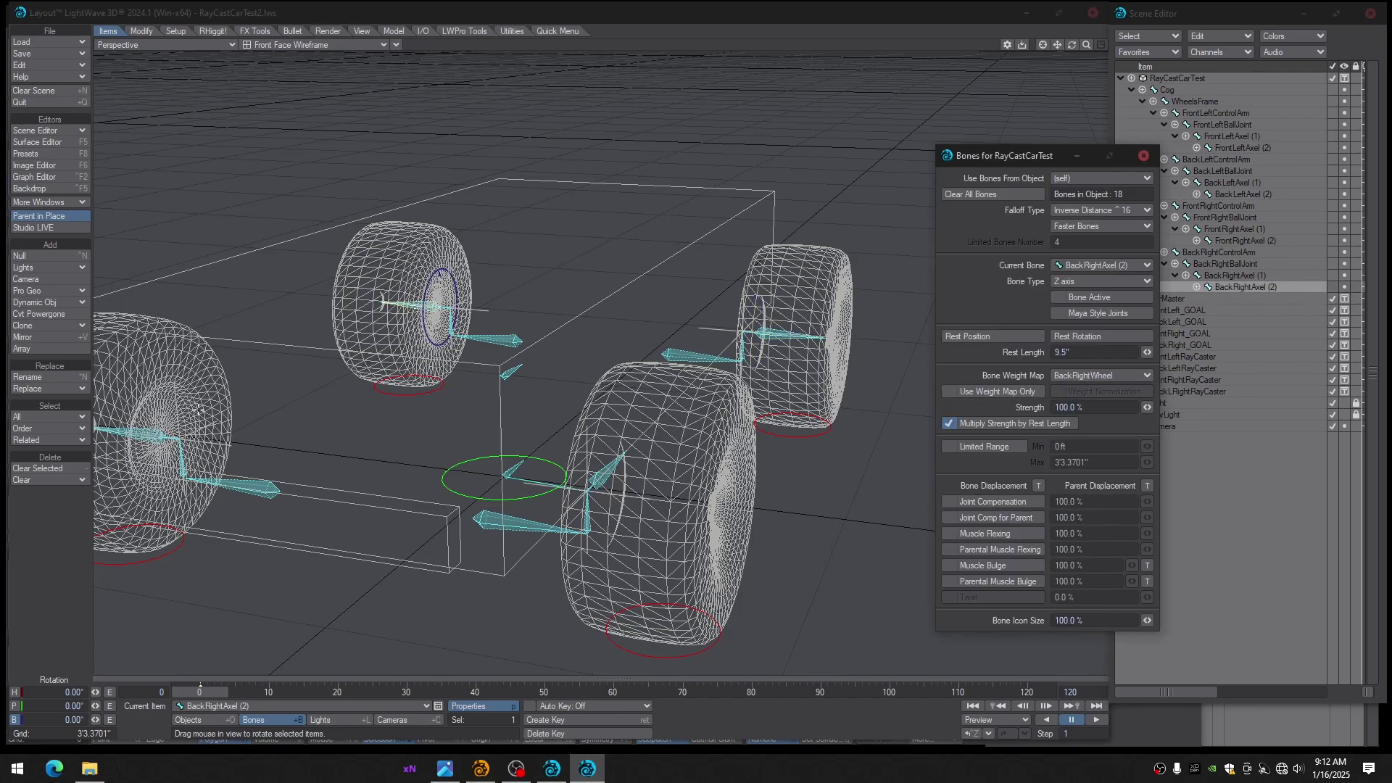
{"action": "left_click", "coordinate": [144, 435]}
{"action": "left_click", "coordinate": [1090, 376]}
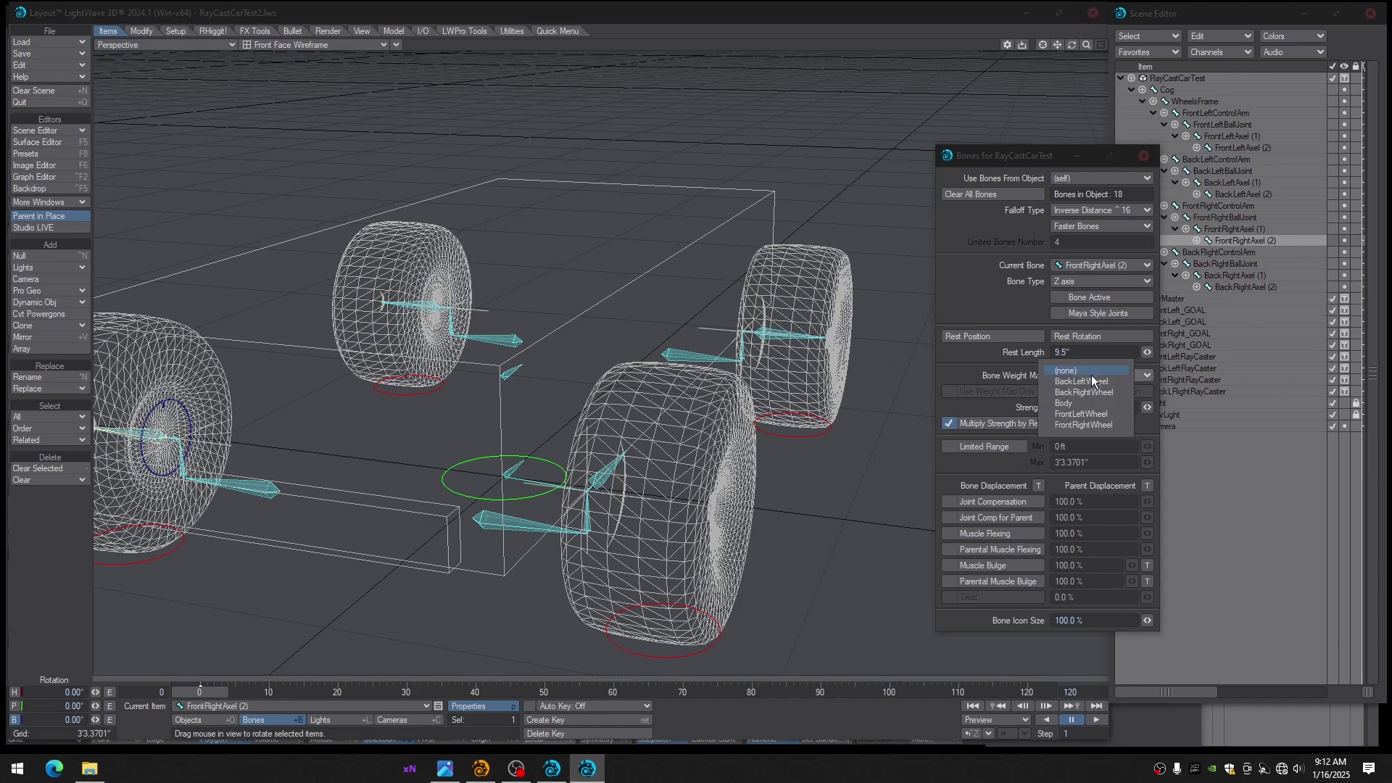
{"action": "left_click", "coordinate": [1083, 425]}
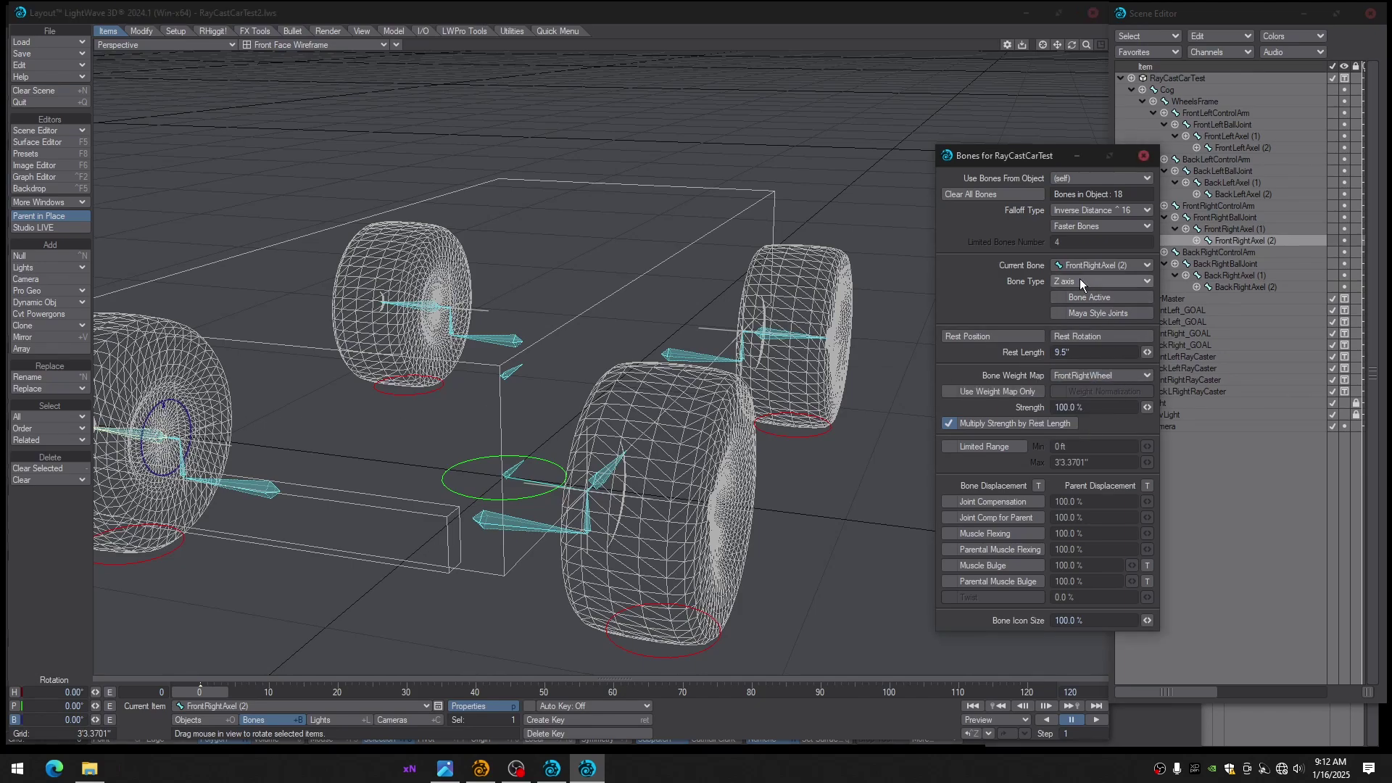
Select all bones of the car rig and activate them by recording their rest positions
{"action": "left_click", "coordinate": [510, 472]}
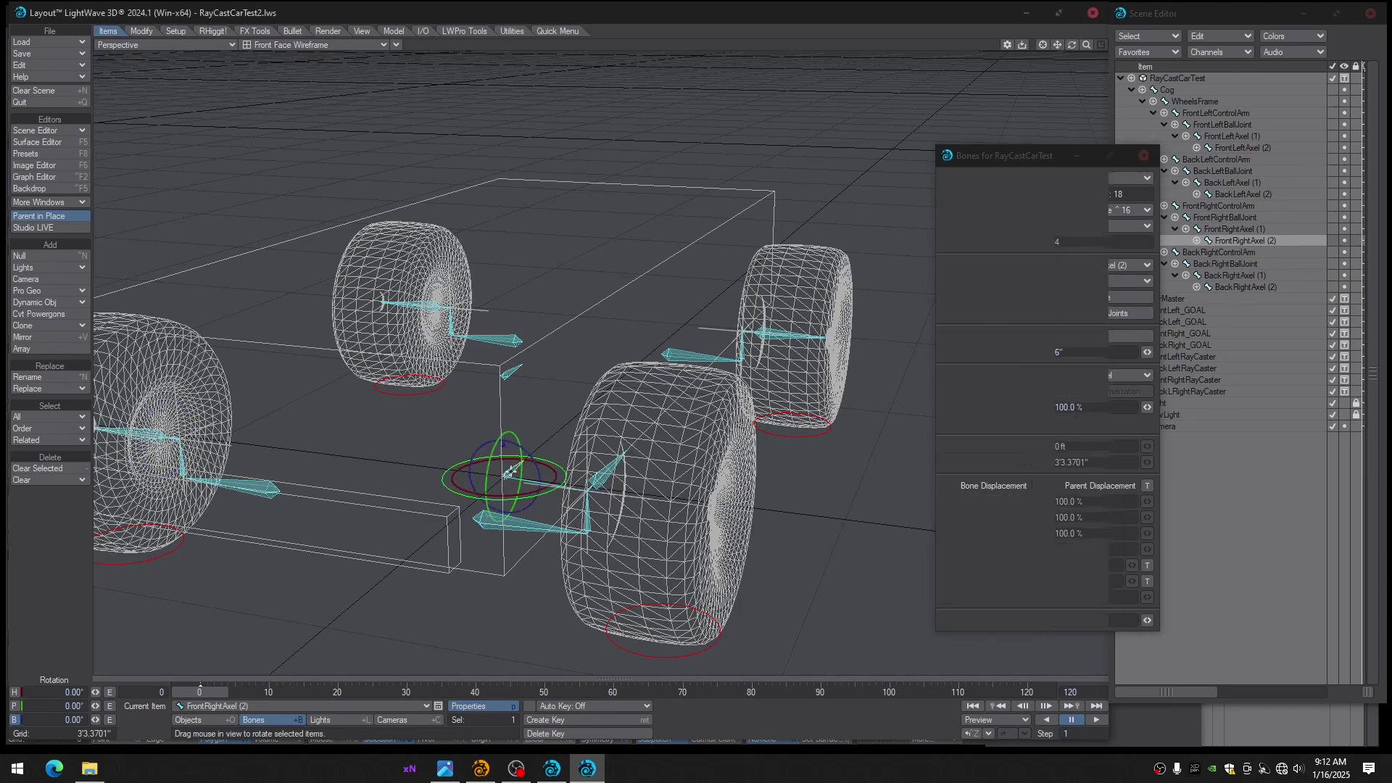
{"action": "key", "text": "ctrl+a"}
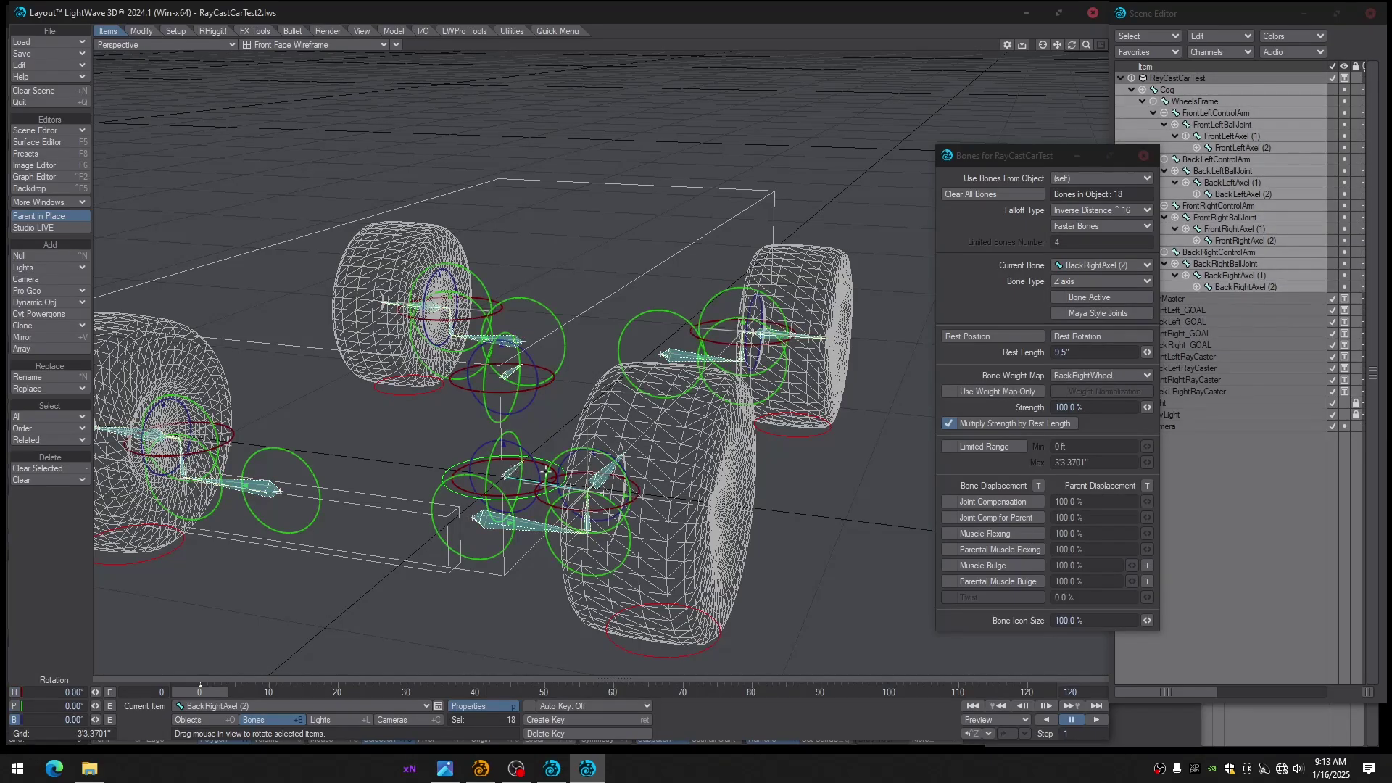
{"action": "left_click_drag", "start_coordinate": [546, 471], "coordinate": [413, 437], "text": "alt"}
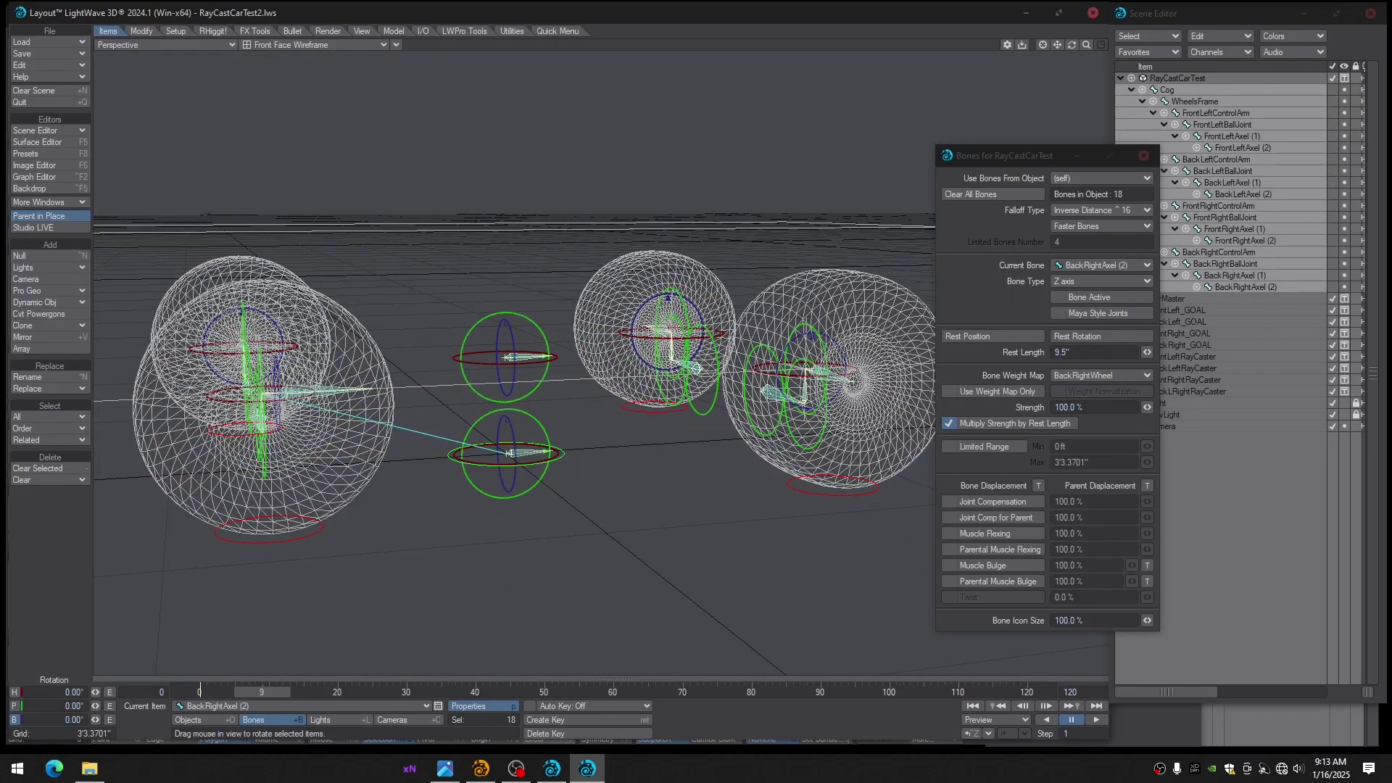
{"action": "left_click_drag", "start_coordinate": [522, 435], "coordinate": [500, 433], "text": "alt"}
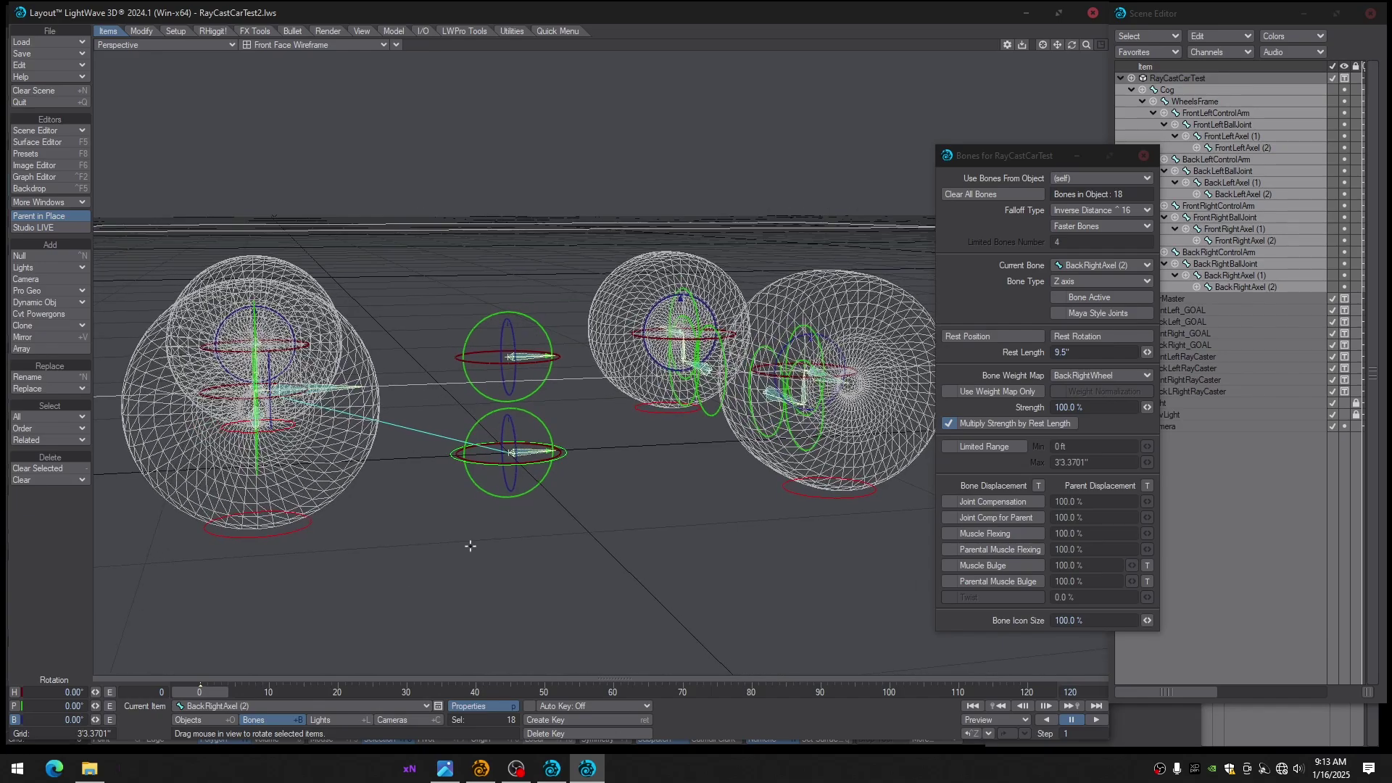
{"action": "key", "text": "r"}
Select FrontLeftAxel (2), go to frame 2 to examine the front left wheel's deformation, and close the bone properties
{"action": "left_click_drag", "start_coordinate": [541, 533], "coordinate": [621, 562], "text": "alt"}
{"action": "left_click_drag", "start_coordinate": [413, 489], "coordinate": [578, 542], "text": "alt"}
{"action": "left_click", "coordinate": [486, 444]}
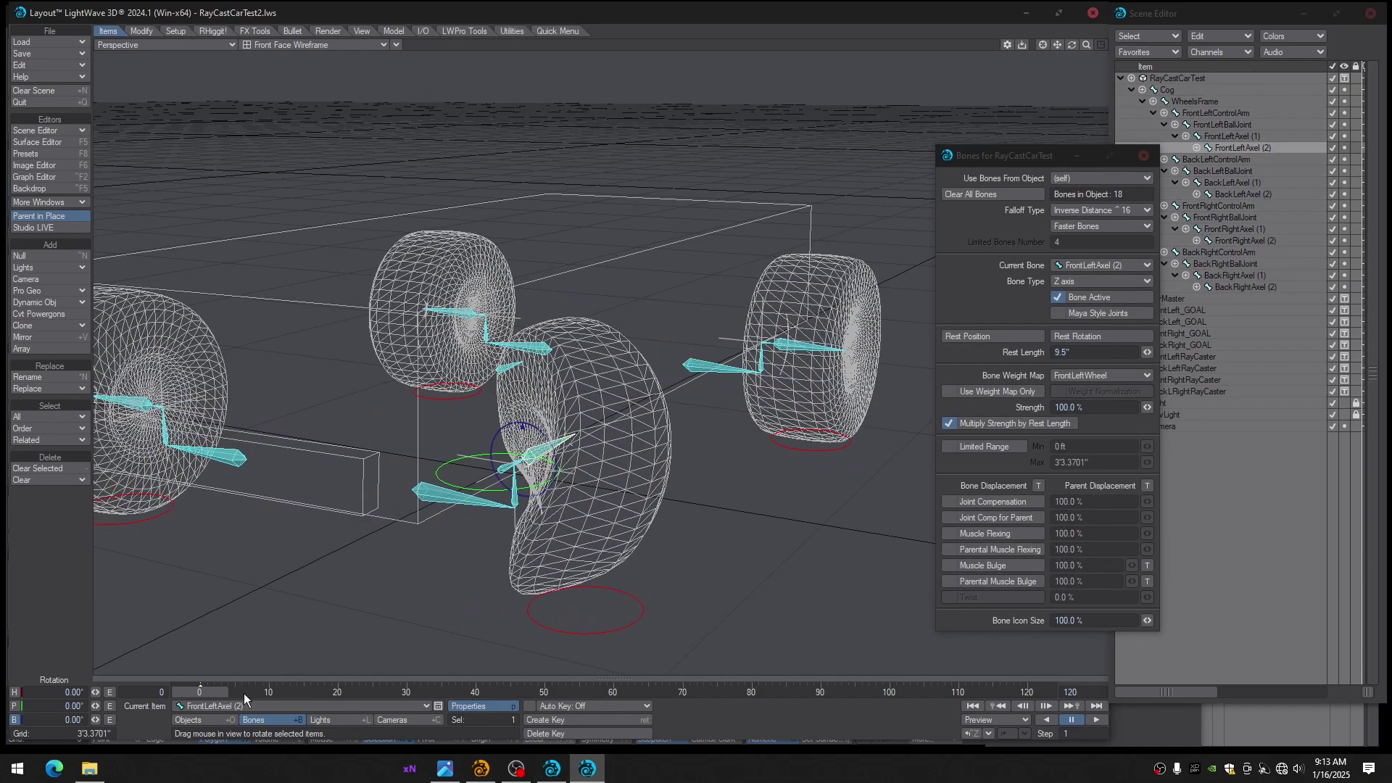
{"action": "left_click_drag", "start_coordinate": [202, 693], "coordinate": [215, 694]}
{"action": "left_click_drag", "start_coordinate": [523, 513], "coordinate": [642, 477], "text": "alt"}
{"action": "left_click", "coordinate": [1143, 155]}
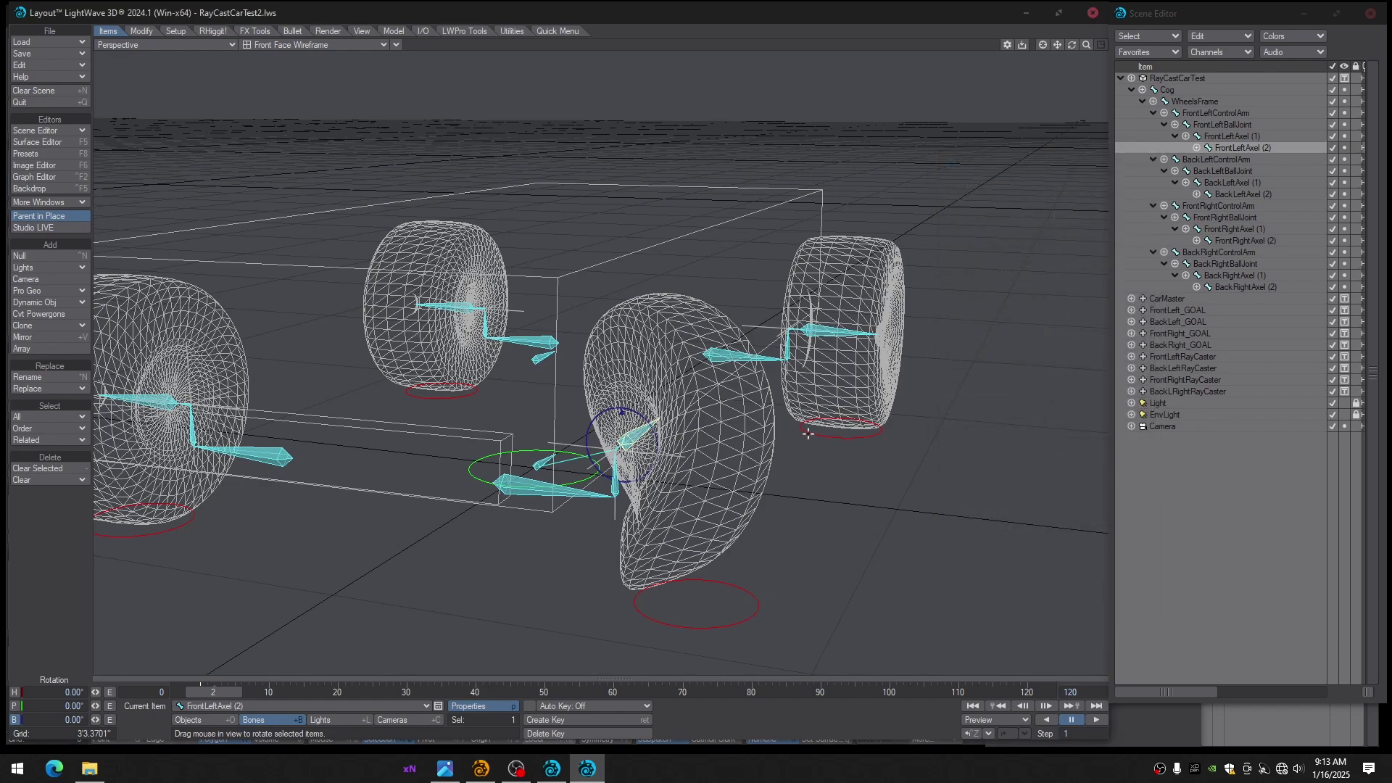
Review the motion options and IK settings of the front left axle bones, ending on FrontLeftAxel (1)
{"action": "key", "text": "m"}
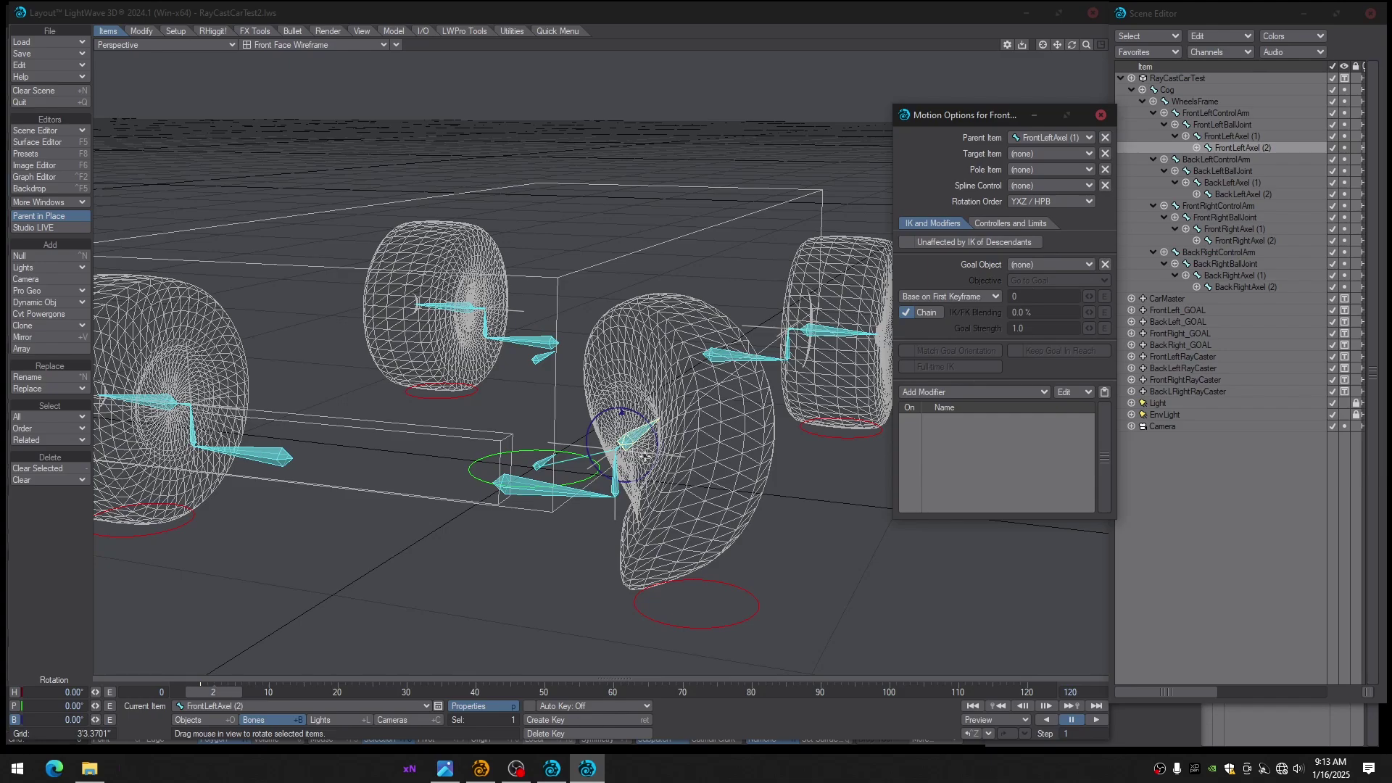
{"action": "key", "text": "Up"}
{"action": "key", "text": "Down"}
{"action": "key", "text": "Down"}
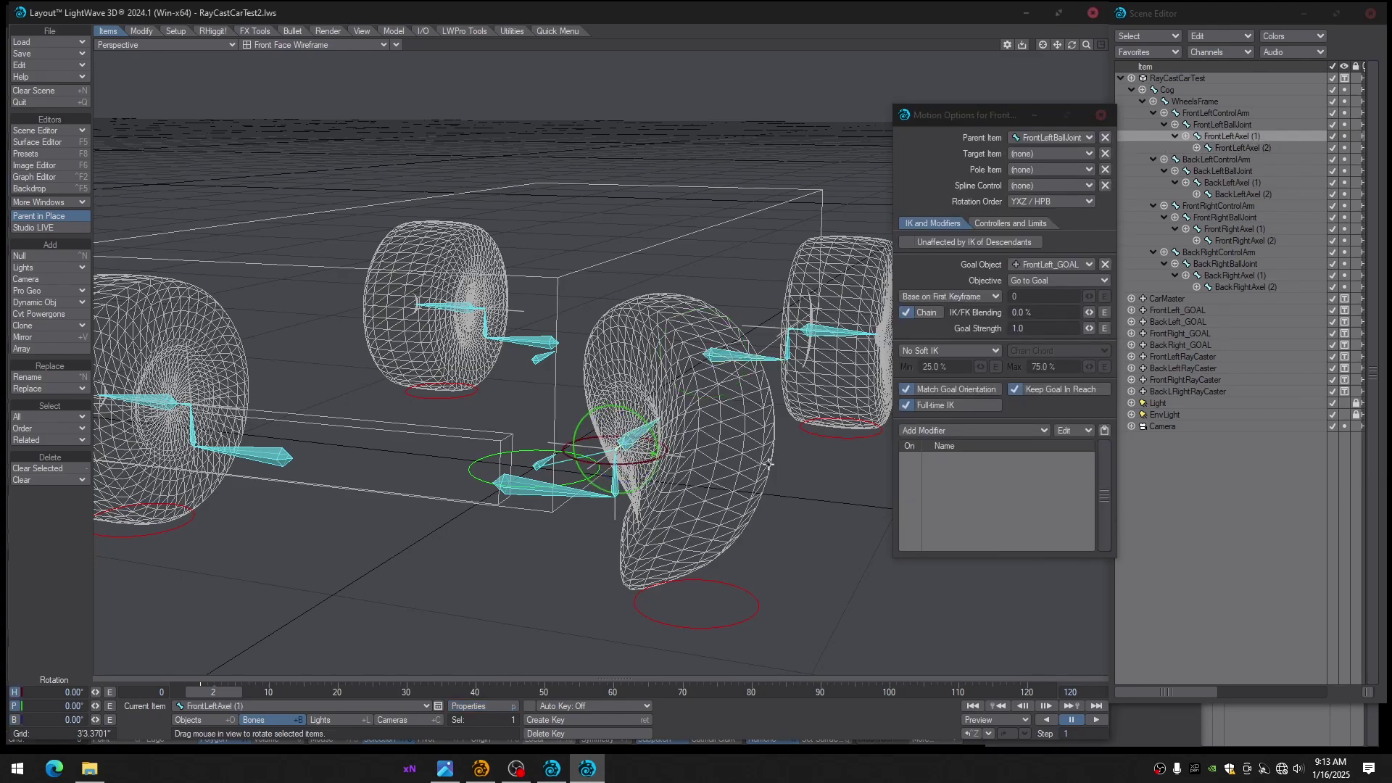
{"action": "left_click_drag", "start_coordinate": [718, 474], "coordinate": [700, 487], "text": "alt"}
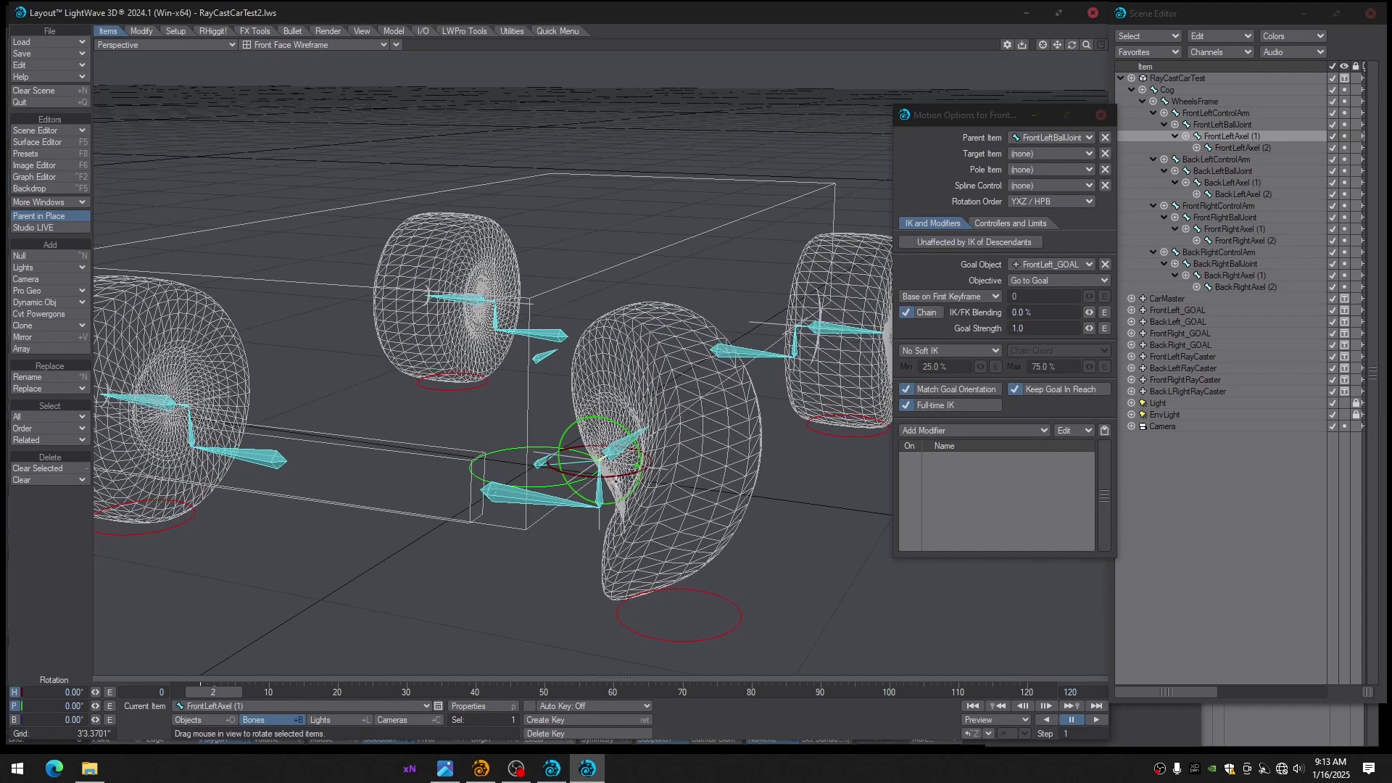
{"action": "mouse_move", "coordinate": [594, 465]}
{"action": "left_mouse_down", "text": "ctrl+alt"}
{"action": "mouse_move", "coordinate": [625, 466]}
{"action": "mouse_move", "coordinate": [612, 471]}
{"action": "left_mouse_up", "text": "ctrl+alt"}
{"action": "left_click_drag", "start_coordinate": [611, 522], "coordinate": [738, 453], "text": "alt+shift"}
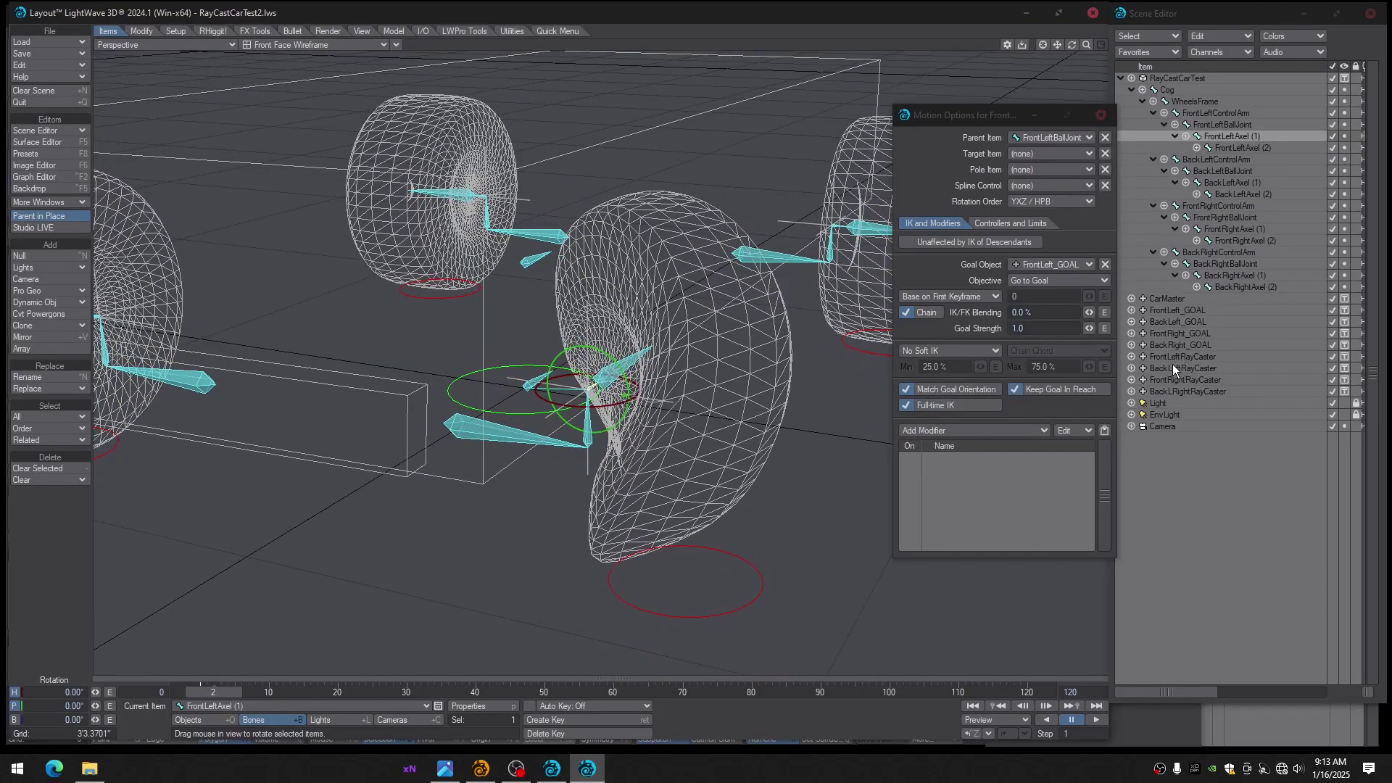
Set the heading of FrontLeft_GOAL to 90° and key the rotation at frame 0
{"action": "left_click", "coordinate": [1164, 312]}
{"action": "left_click_drag", "start_coordinate": [809, 390], "coordinate": [819, 384], "text": "alt"}
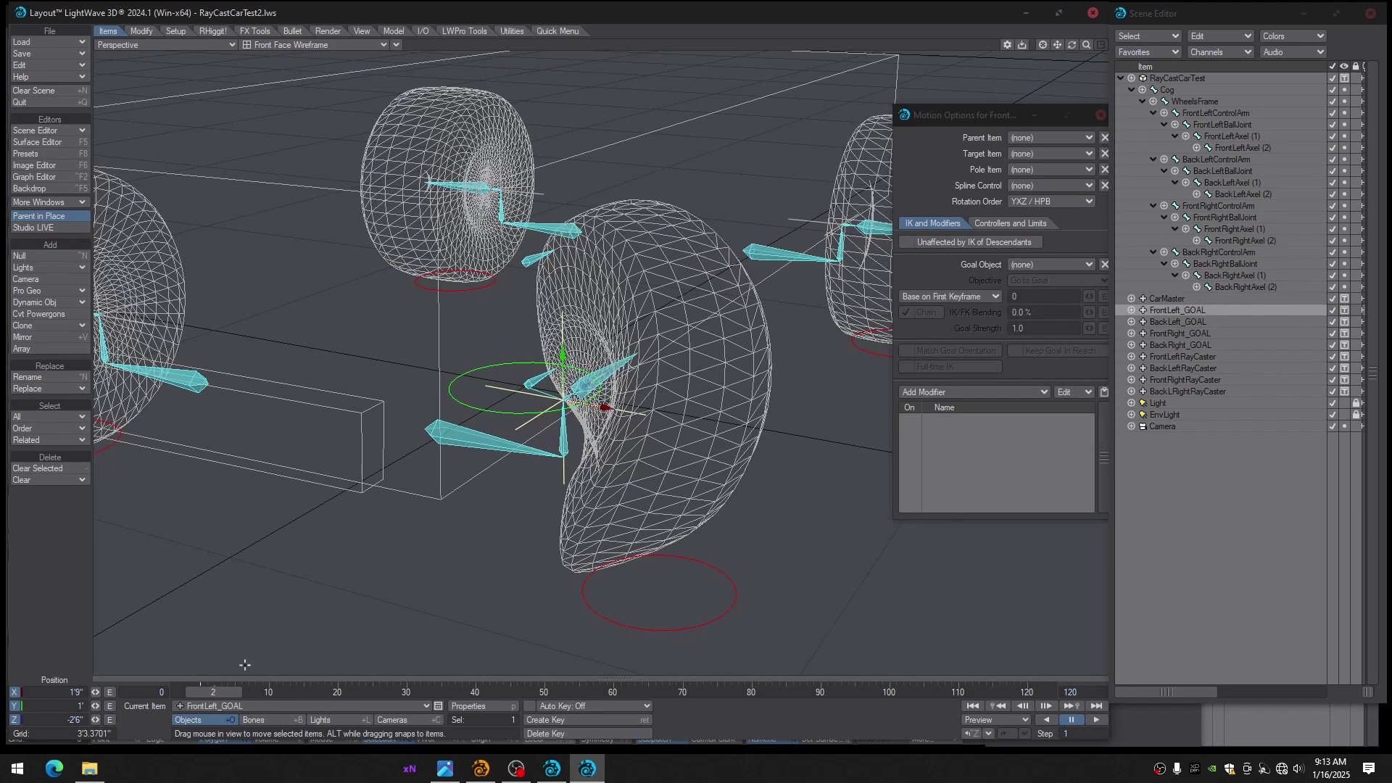
{"action": "key", "text": "y"}
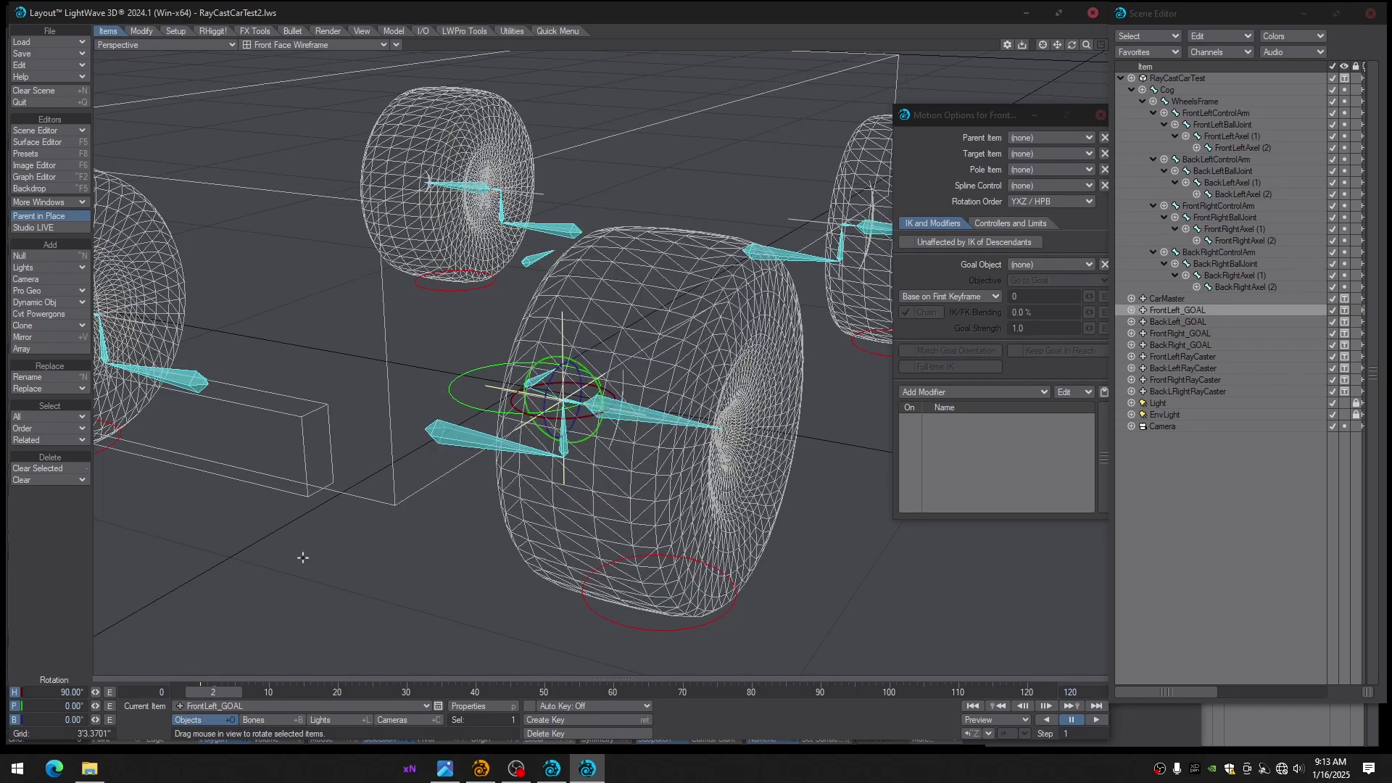
{"action": "key", "text": "Return"}
{"action": "key", "text": "Return"}
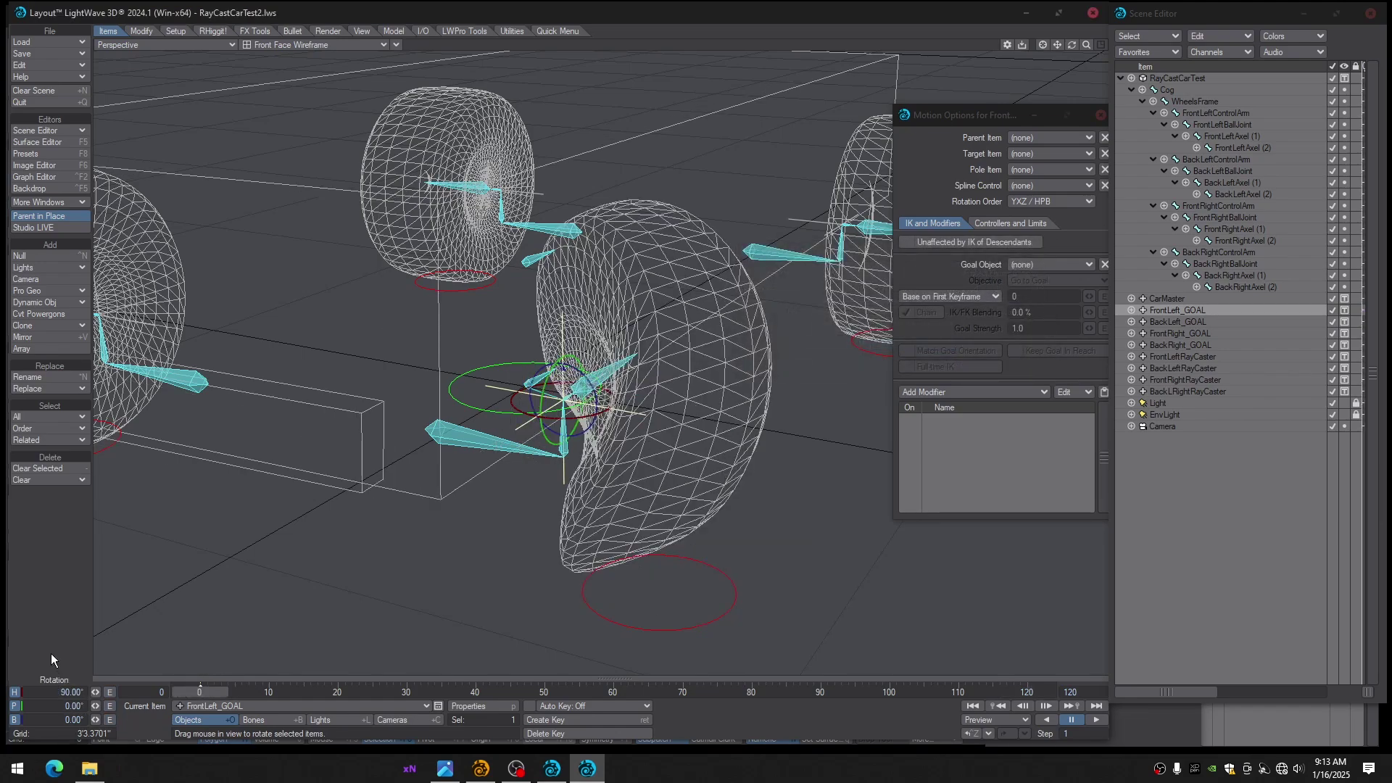
{"action": "type", "text": "9"}
{"action": "key", "text": "Return"}
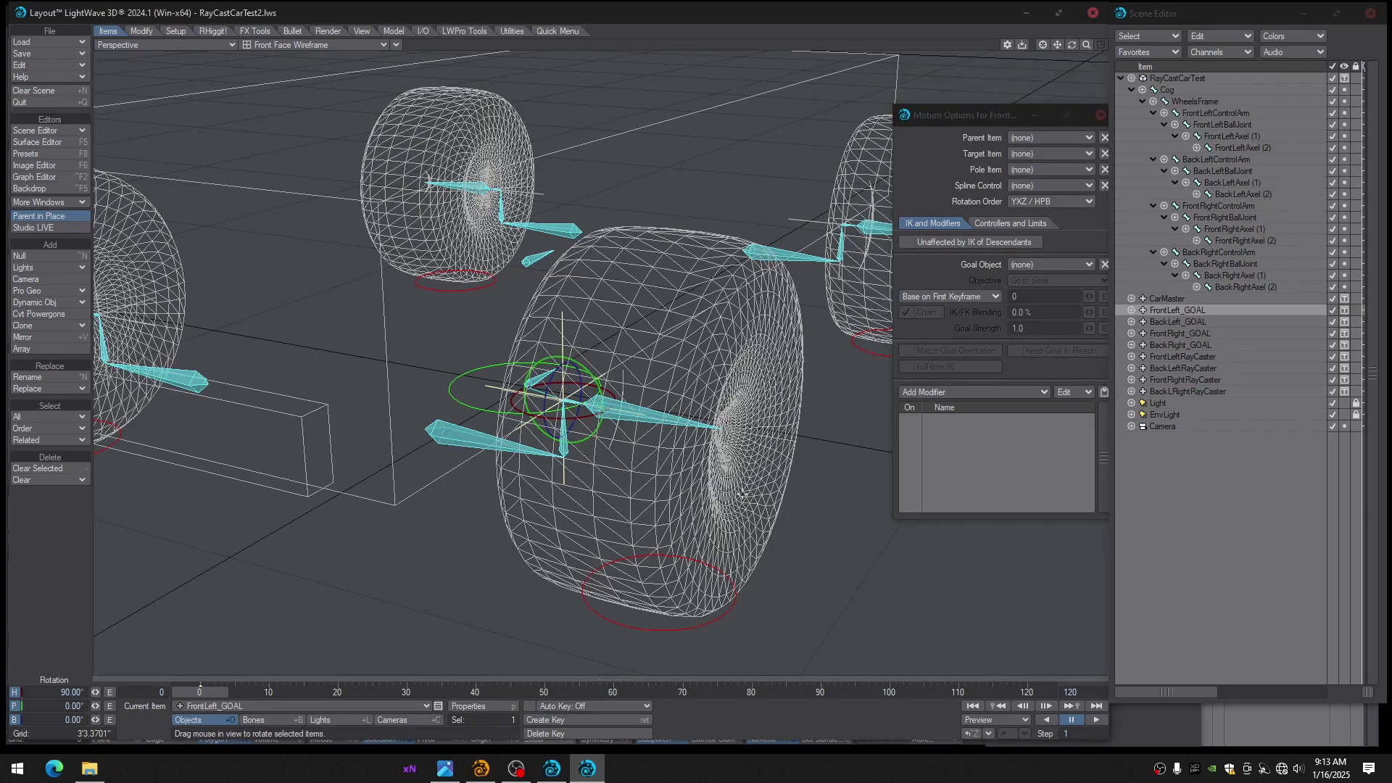
Examine the bones around the front left wheel, ending on FrontLeftControlArm
{"action": "left_click_drag", "start_coordinate": [508, 403], "coordinate": [570, 396], "text": "alt"}
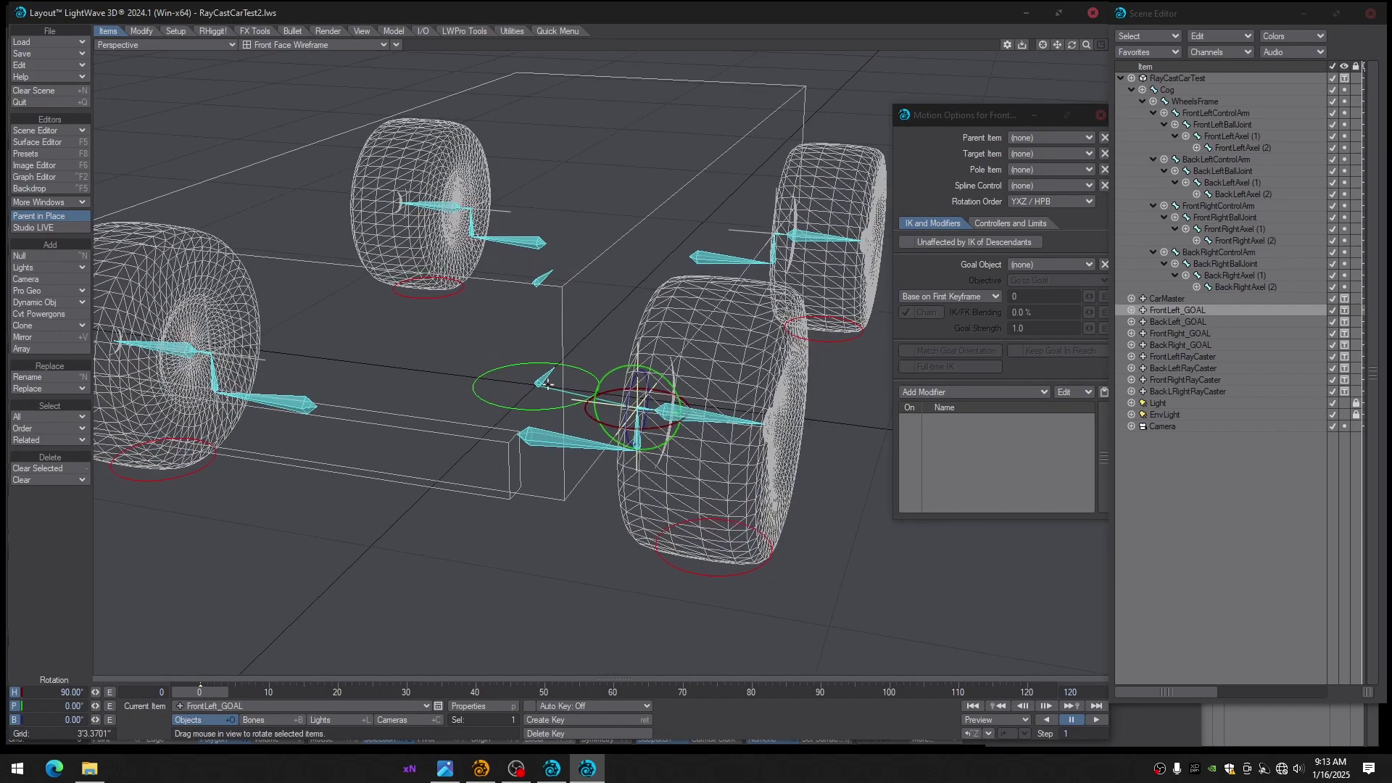
{"action": "left_click", "coordinate": [540, 381]}
{"action": "left_click", "coordinate": [545, 278]}
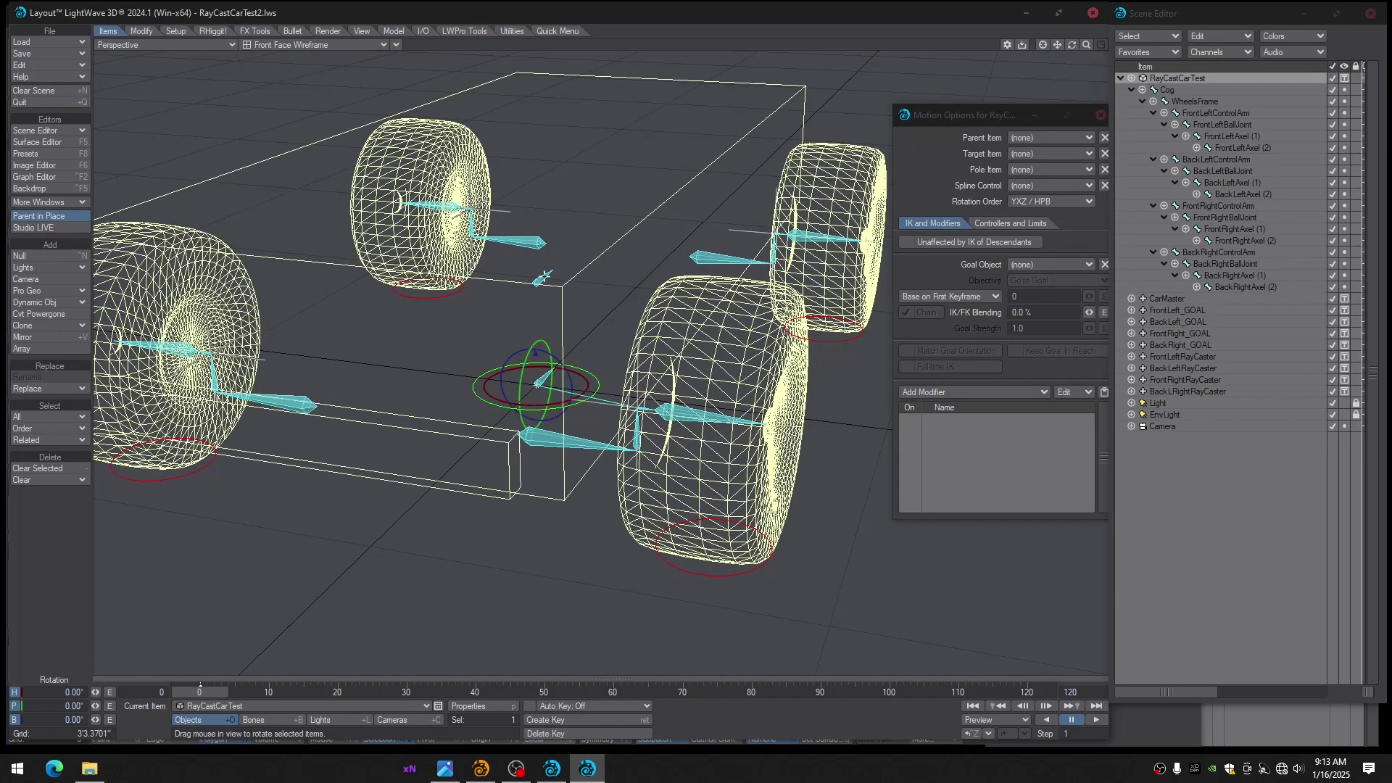
{"action": "left_click", "coordinate": [547, 276]}
{"action": "double_click", "coordinate": [545, 280]}
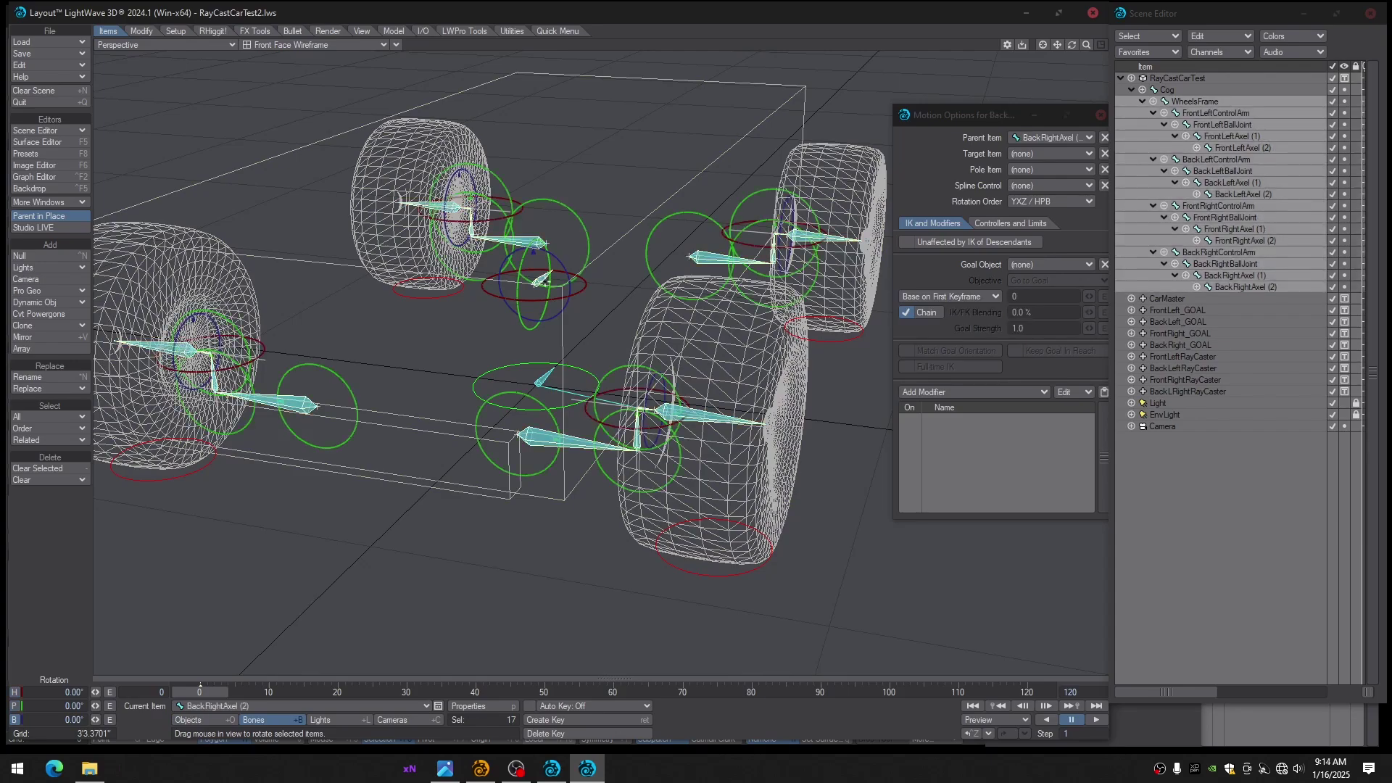
{"action": "left_click", "coordinate": [588, 447]}
{"action": "left_click_drag", "start_coordinate": [588, 483], "coordinate": [603, 512], "text": "alt"}
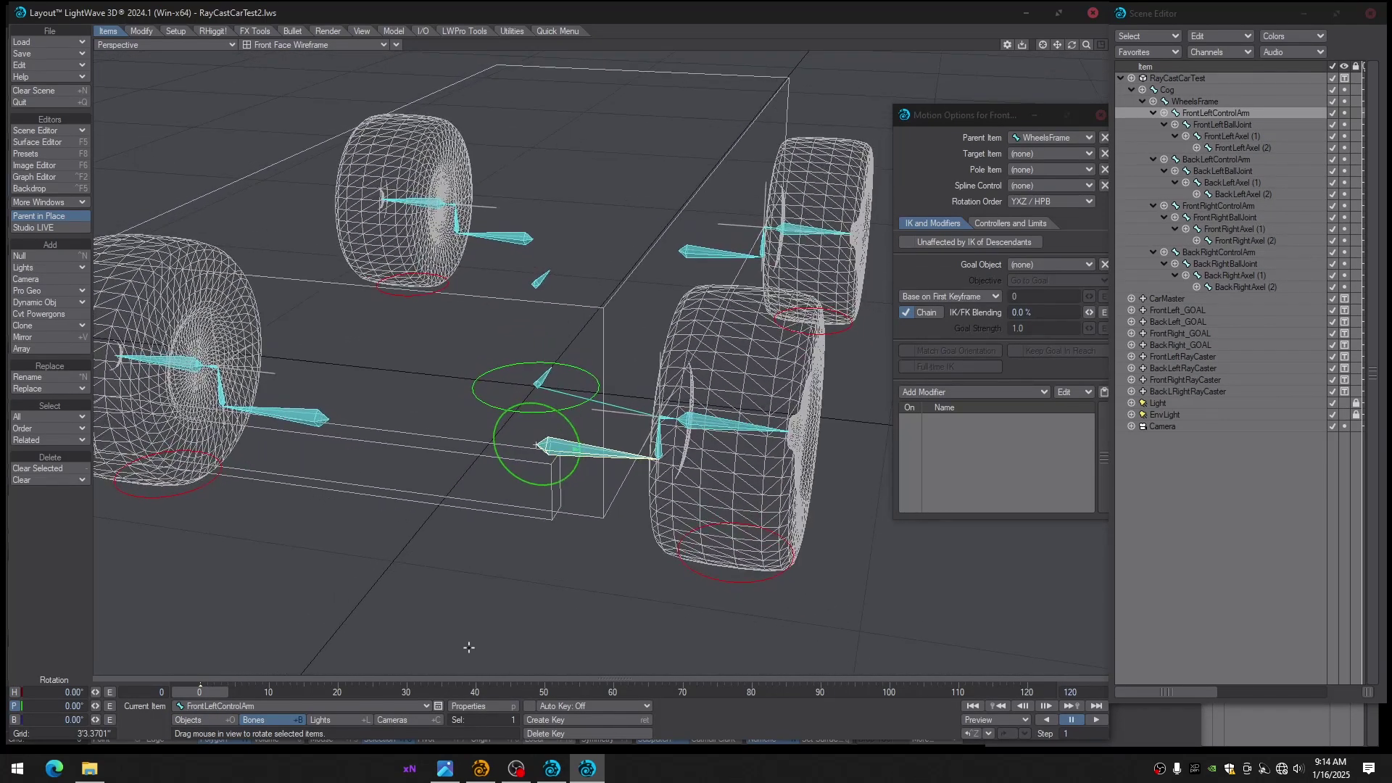
{"action": "left_click_drag", "start_coordinate": [476, 418], "coordinate": [493, 426], "text": "alt"}
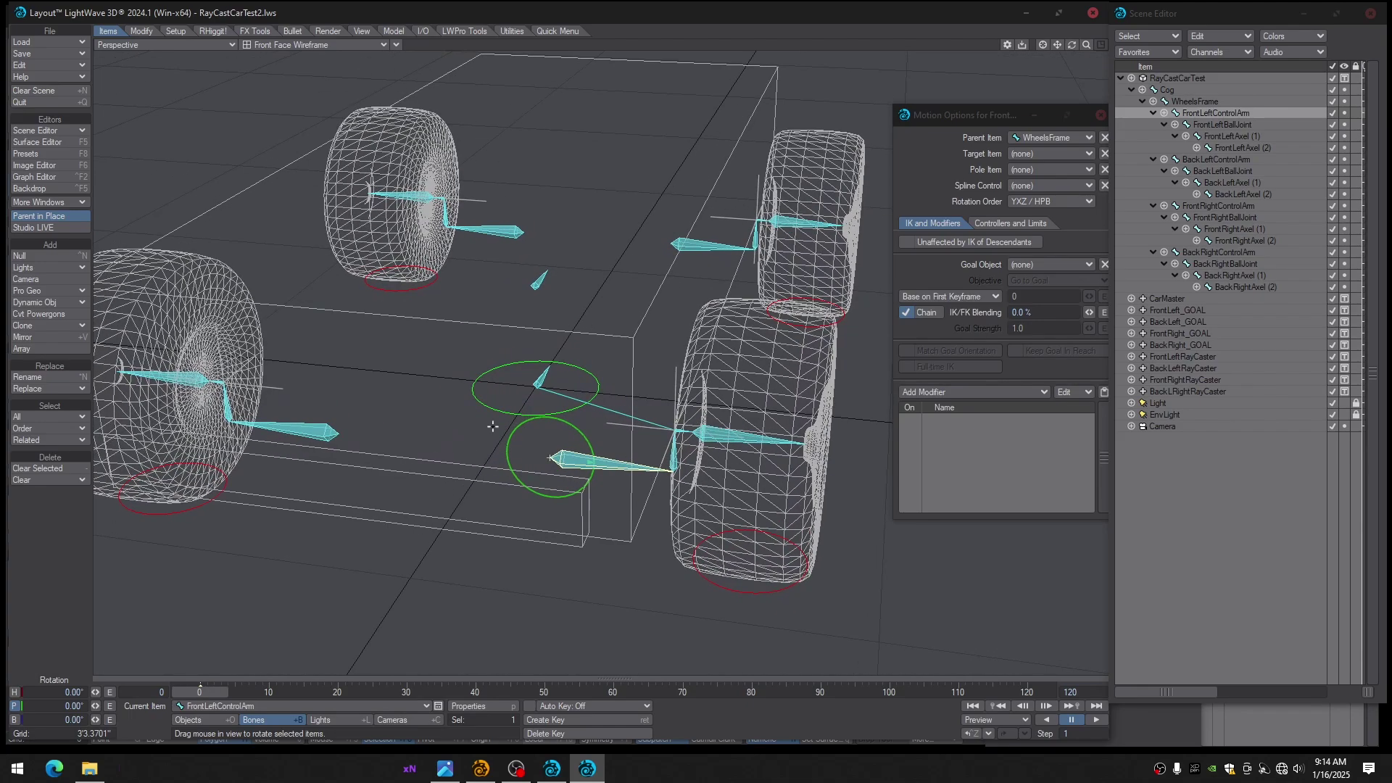
Test moving the Cog bone vertically and restore its position to 0
{"action": "left_click", "coordinate": [540, 380]}
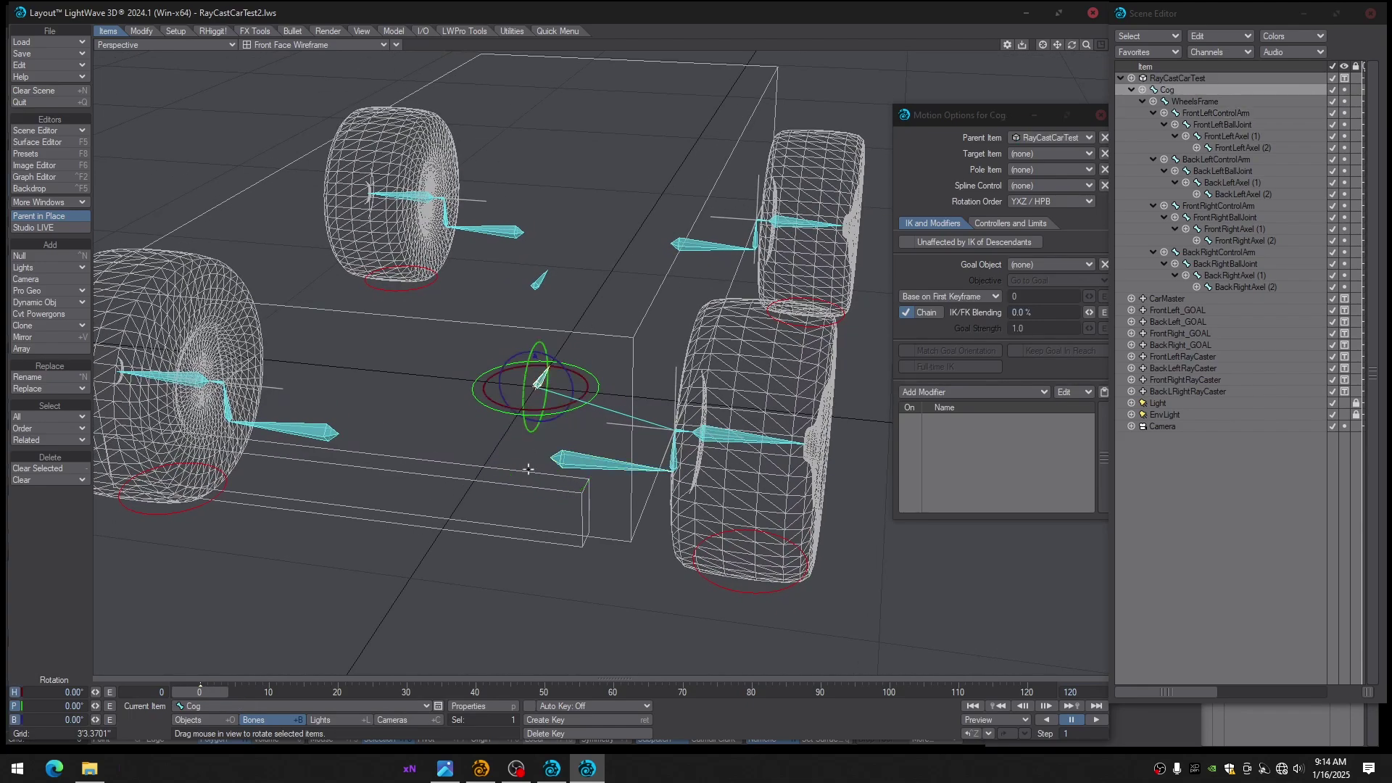
{"action": "key", "text": "t"}
{"action": "mouse_move", "coordinate": [535, 345]}
{"action": "left_mouse_down"}
{"action": "mouse_move", "coordinate": [533, 235]}
{"action": "mouse_move", "coordinate": [536, 372]}
{"action": "mouse_move", "coordinate": [534, 279]}
{"action": "mouse_move", "coordinate": [535, 351]}
{"action": "mouse_move", "coordinate": [535, 320]}
{"action": "left_mouse_up"}
{"action": "left_click", "coordinate": [217, 692]}
{"action": "mouse_move", "coordinate": [345, 588]}
{"action": "left_mouse_down", "text": "alt"}
{"action": "mouse_move", "coordinate": [327, 566]}
{"action": "mouse_move", "coordinate": [413, 529]}
{"action": "mouse_move", "coordinate": [323, 570]}
{"action": "mouse_move", "coordinate": [312, 599]}
{"action": "mouse_move", "coordinate": [427, 515]}
{"action": "mouse_move", "coordinate": [428, 547]}
{"action": "mouse_move", "coordinate": [348, 564]}
{"action": "left_mouse_up", "text": "alt"}
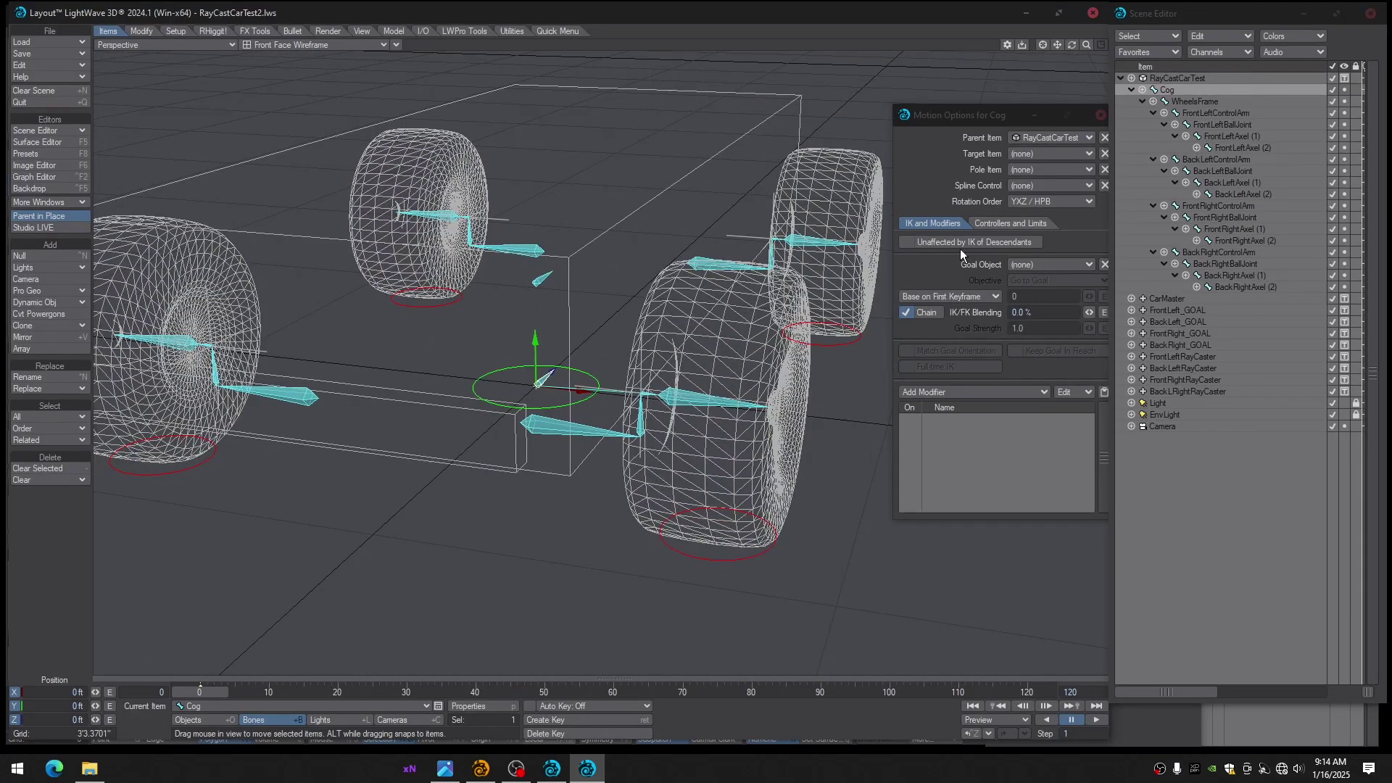
Assign the Body weight map to the Cog bone in its bone properties
{"action": "left_click_drag", "start_coordinate": [820, 348], "coordinate": [830, 350], "text": "alt"}
{"action": "left_click_drag", "start_coordinate": [533, 279], "coordinate": [539, 278], "text": "alt"}
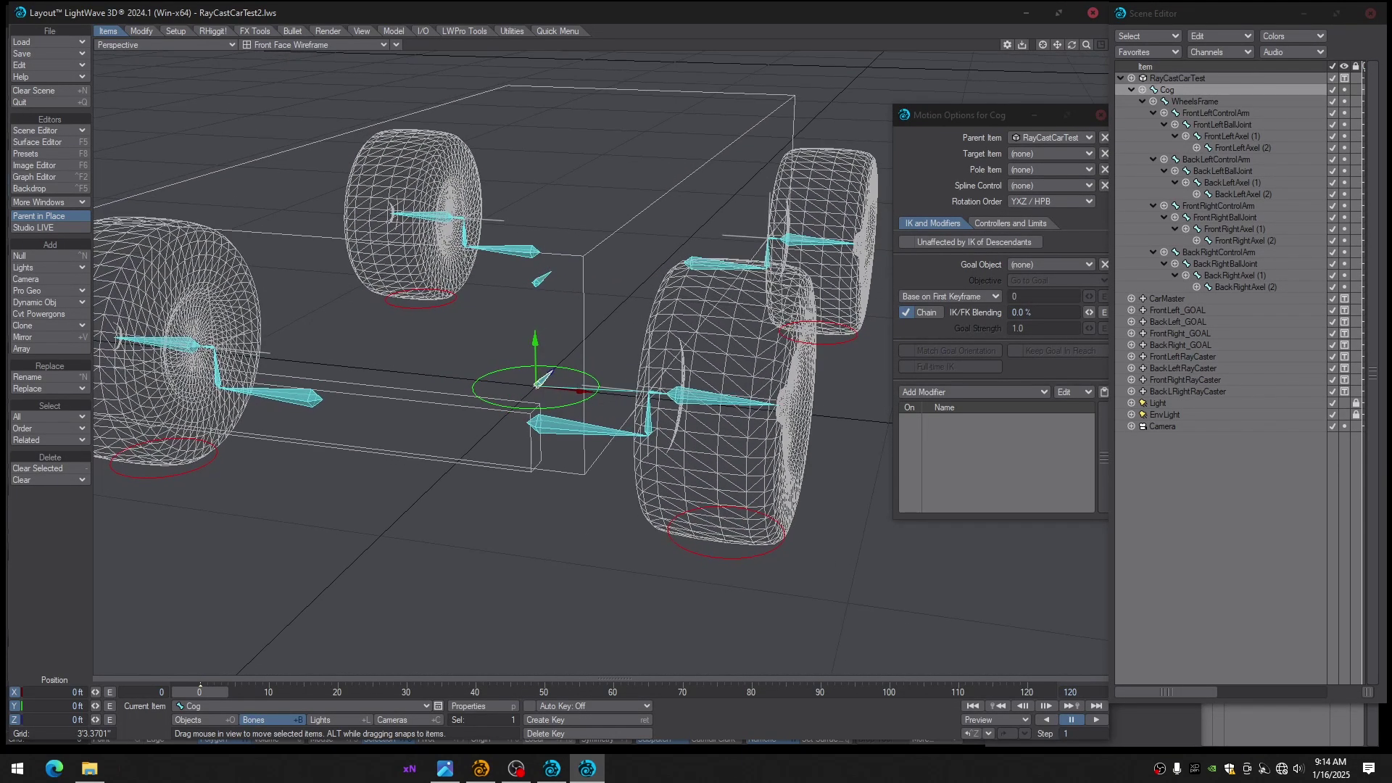
{"action": "left_click", "coordinate": [539, 280]}
{"action": "mouse_move", "coordinate": [634, 281]}
{"action": "left_mouse_down", "text": "alt"}
{"action": "mouse_move", "coordinate": [616, 289]}
{"action": "mouse_move", "coordinate": [628, 292]}
{"action": "left_mouse_up", "text": "alt"}
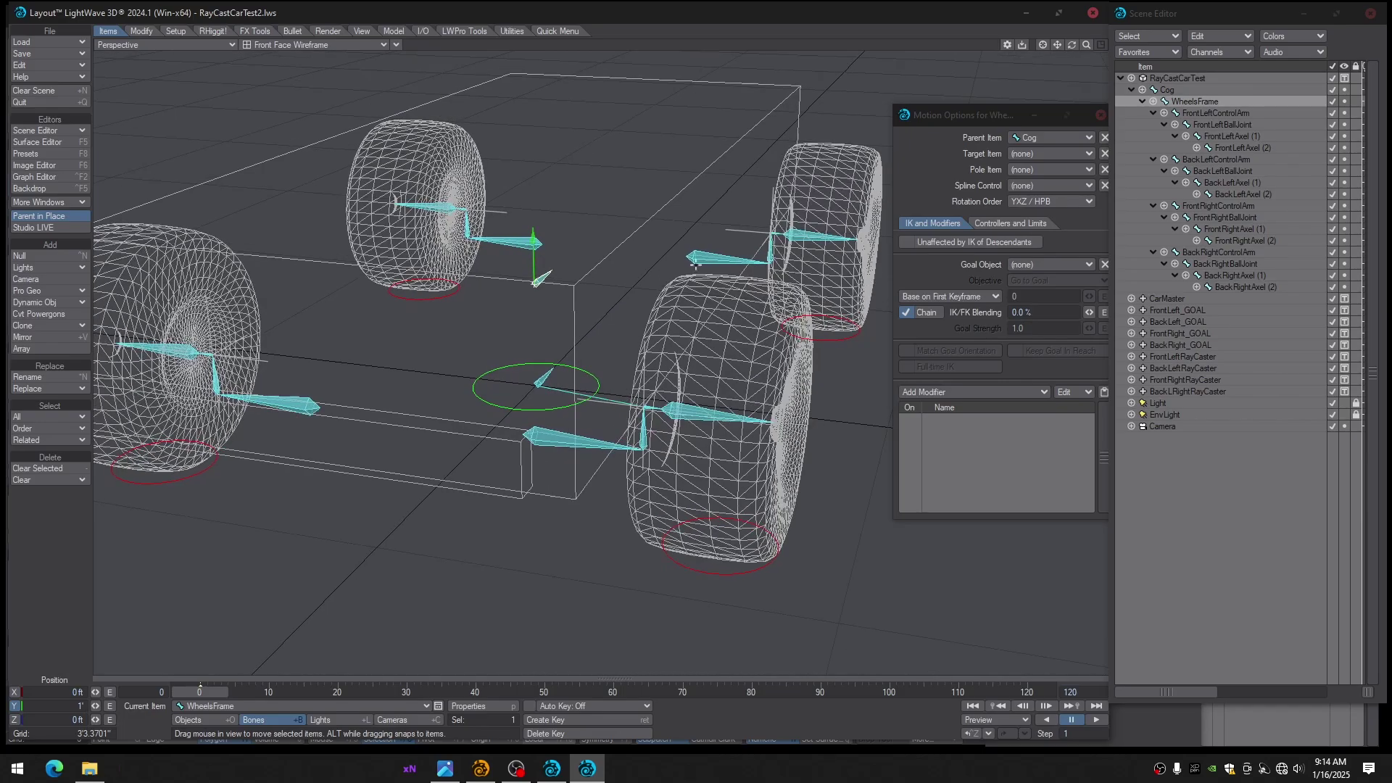
{"action": "left_click", "coordinate": [543, 381]}
{"action": "mouse_move", "coordinate": [542, 381]}
{"action": "left_mouse_down", "text": "alt"}
{"action": "mouse_move", "coordinate": [584, 357]}
{"action": "mouse_move", "coordinate": [531, 382]}
{"action": "mouse_move", "coordinate": [547, 379]}
{"action": "left_mouse_up", "text": "alt"}
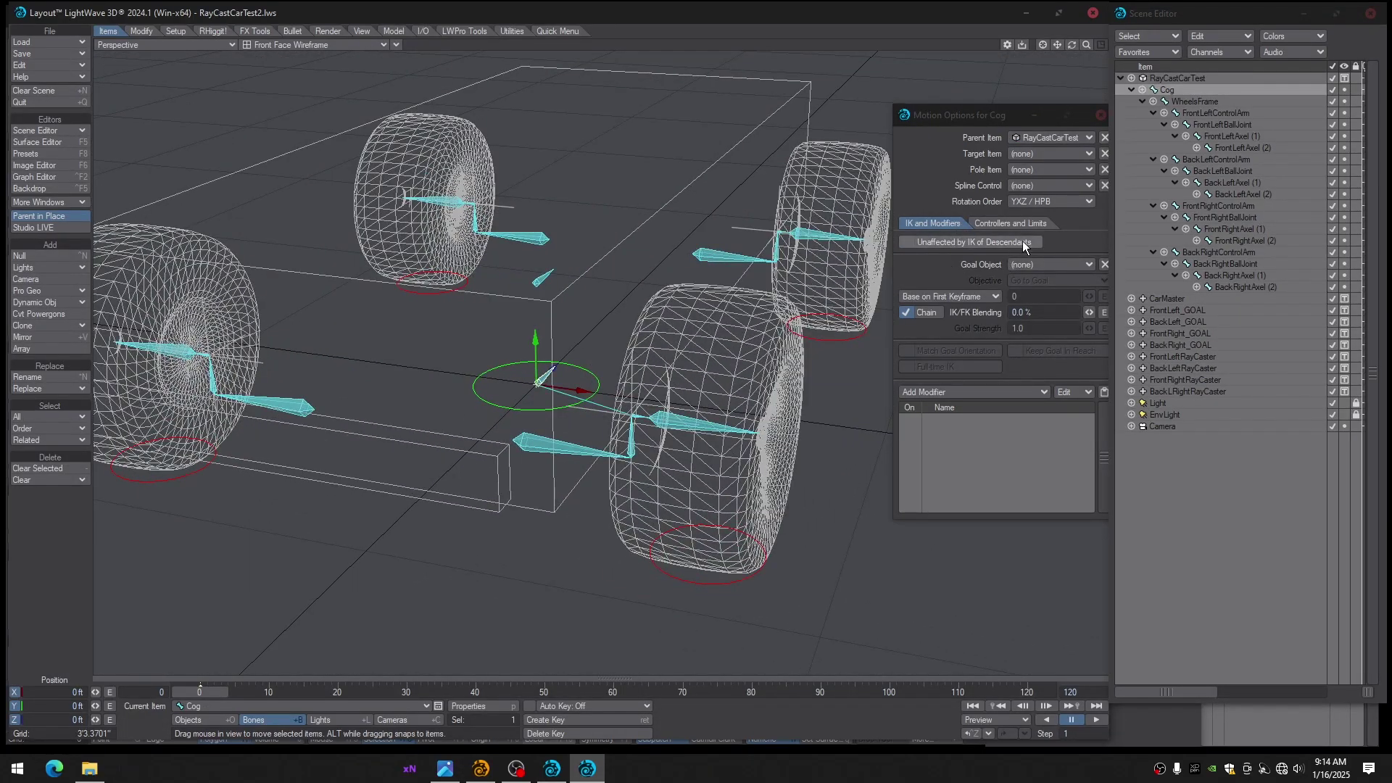
{"action": "key", "text": "m"}
{"action": "key", "text": "p"}
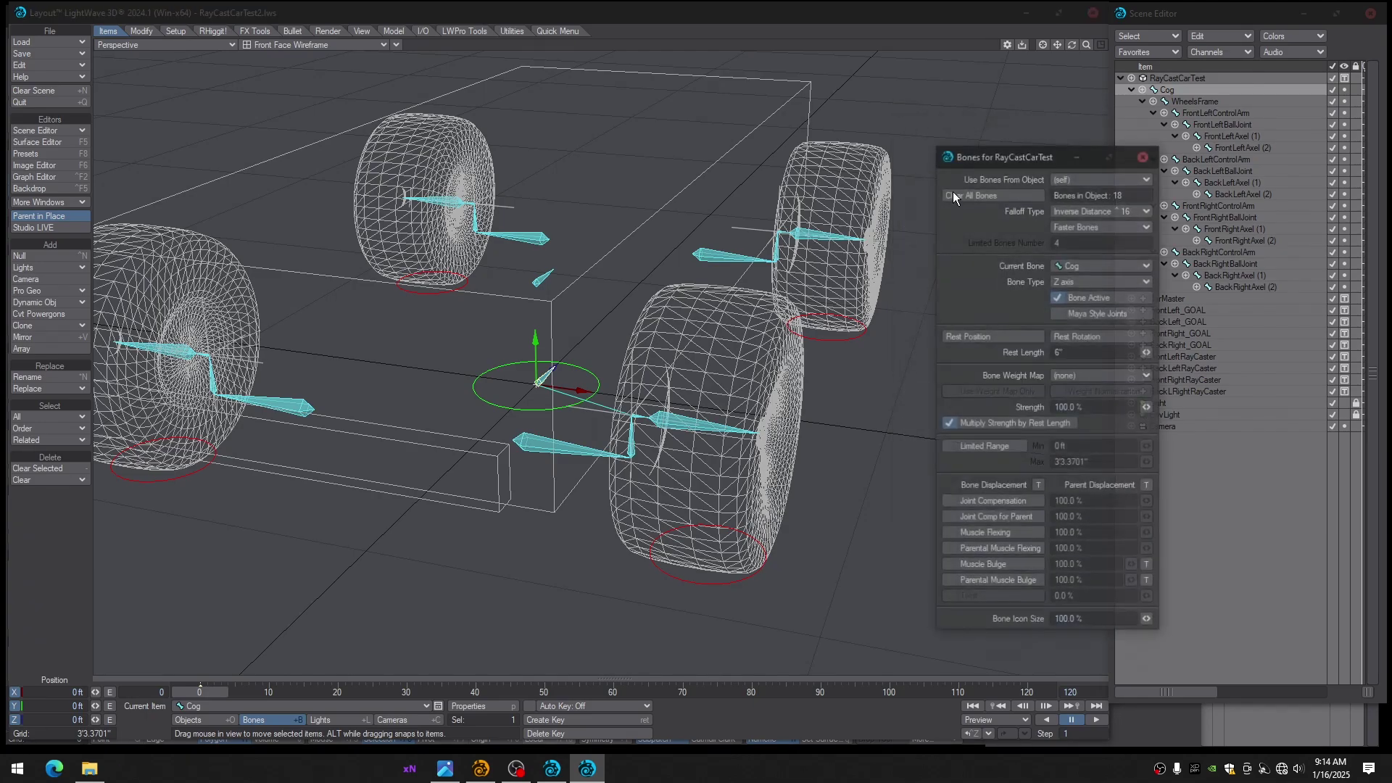
{"action": "left_click", "coordinate": [1078, 377]}
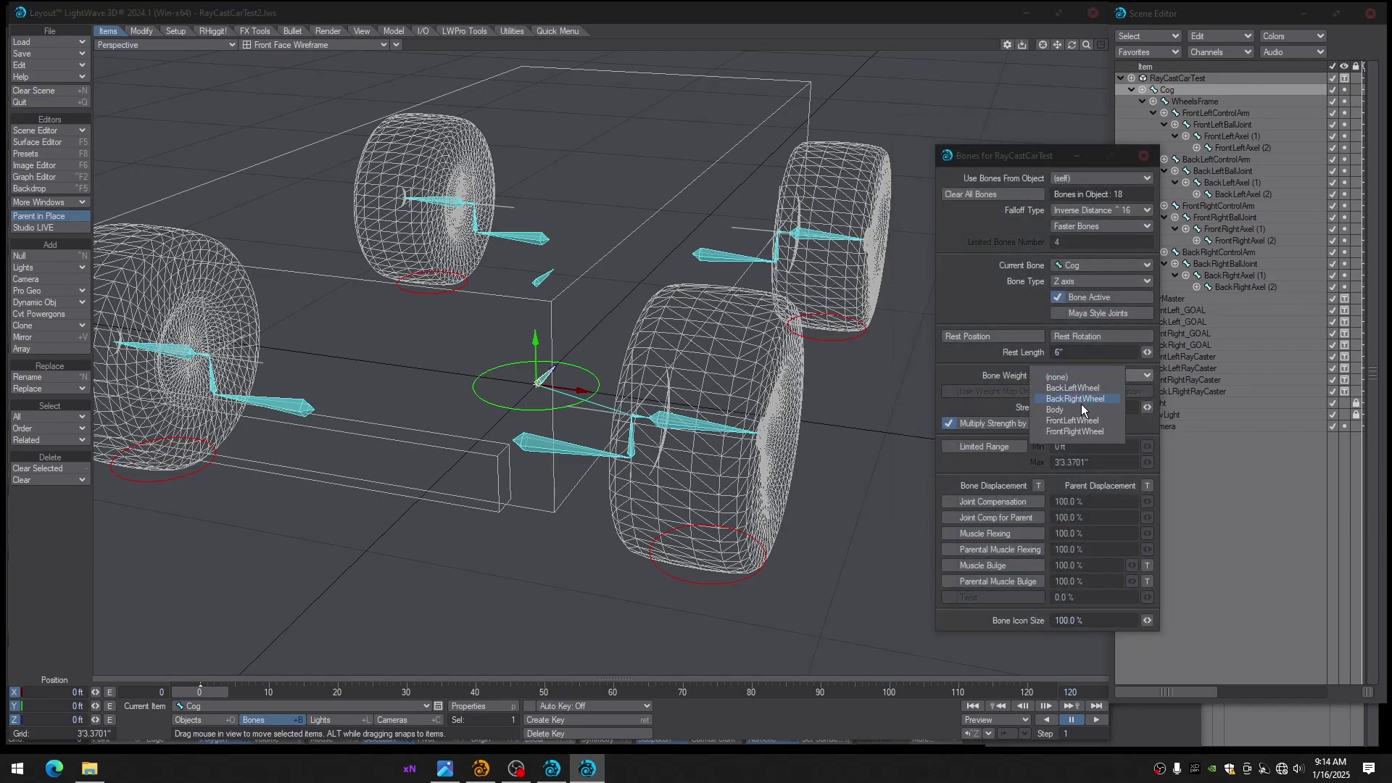
{"action": "left_click", "coordinate": [1079, 410]}
{"action": "key", "text": "p"}
Test the suspension by moving the Cog bone up and down along Y, and reset its Y position to 0
{"action": "left_click_drag", "start_coordinate": [538, 383], "coordinate": [535, 321], "text": "alt"}
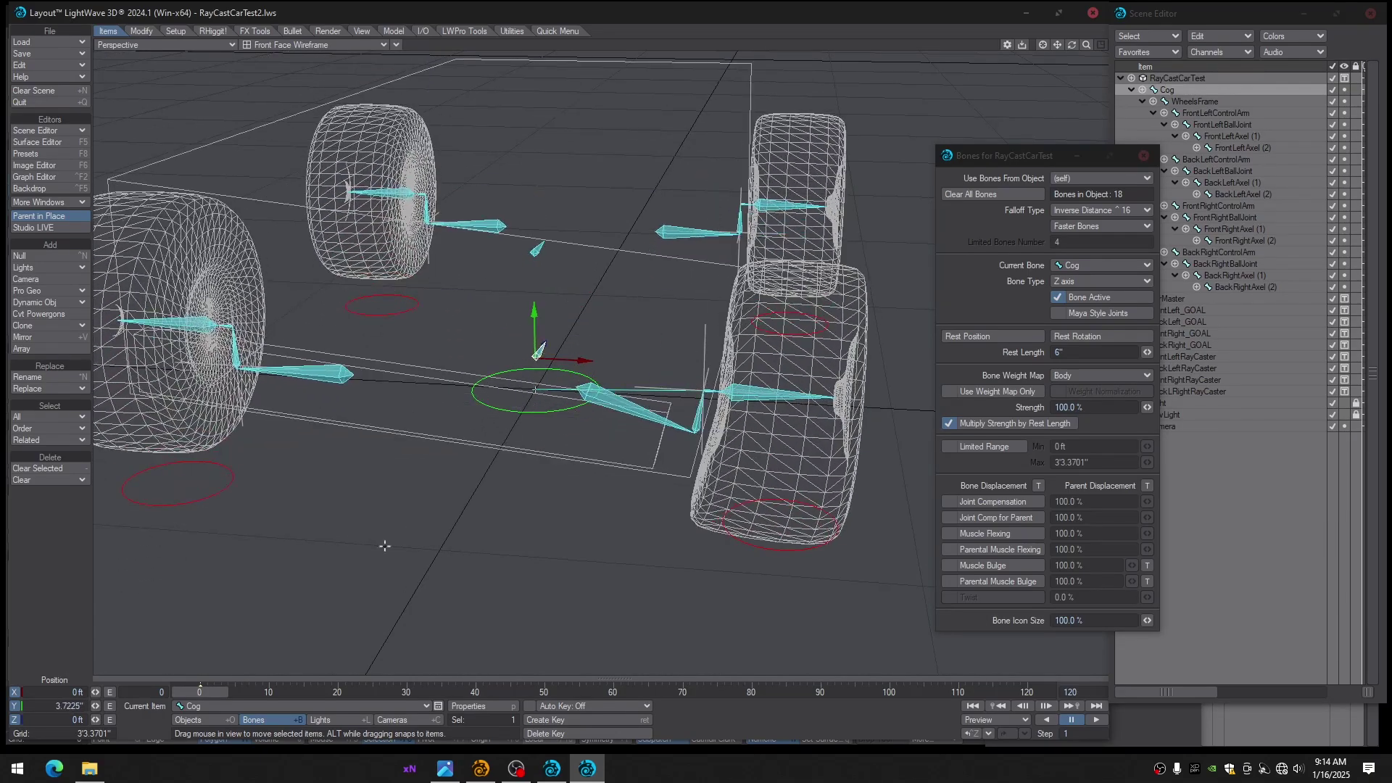
{"action": "left_click", "coordinate": [209, 691]}
{"action": "left_click_drag", "start_coordinate": [602, 350], "coordinate": [508, 450], "text": "alt"}
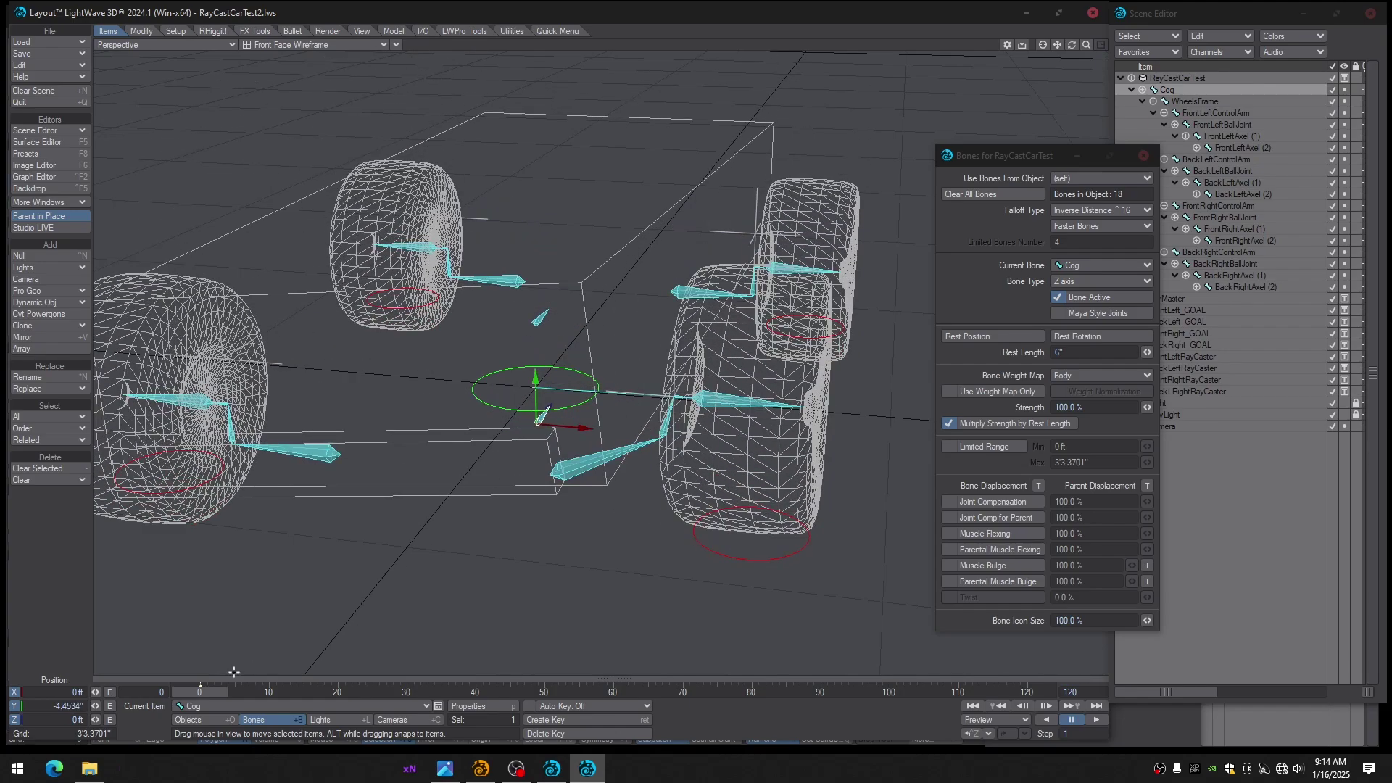
{"action": "mouse_move", "coordinate": [216, 692]}
{"action": "left_mouse_down"}
{"action": "mouse_move", "coordinate": [230, 692]}
{"action": "mouse_move", "coordinate": [211, 689]}
{"action": "left_mouse_up"}
{"action": "left_click_drag", "start_coordinate": [242, 628], "coordinate": [319, 630], "text": "alt"}
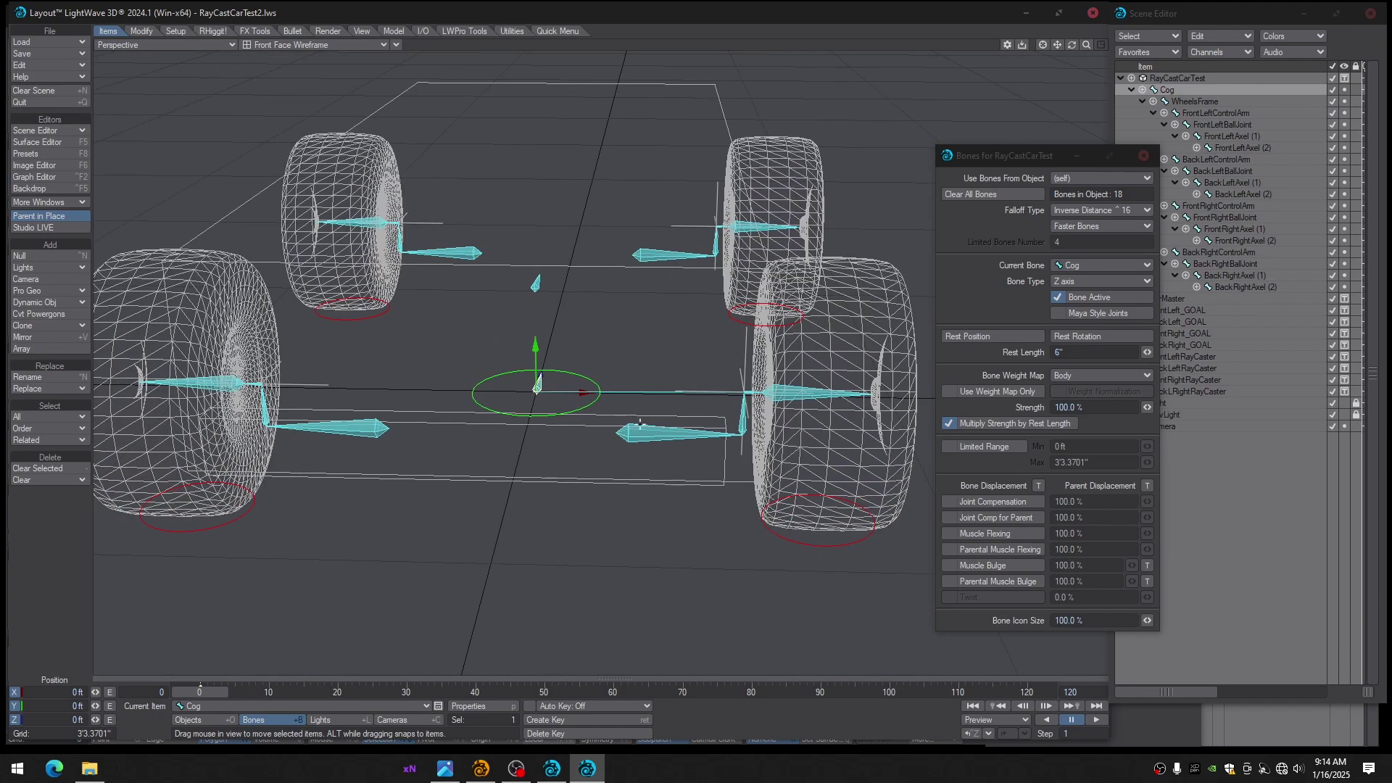
Set the bone strength of FrontLeftControlArm, FrontLeftBallJoint and FrontLeftAxel (1) to 0%
{"action": "left_click", "coordinate": [639, 431]}
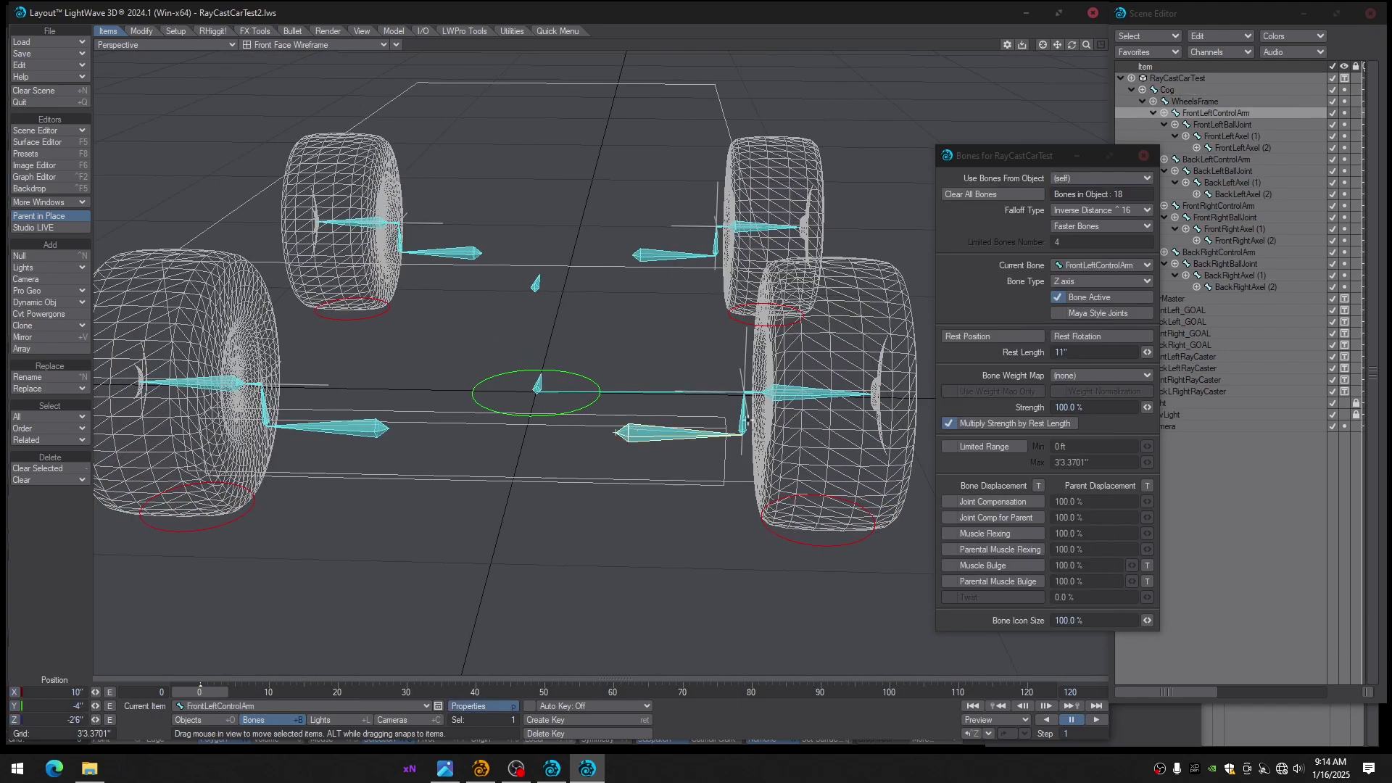
{"action": "left_click", "coordinate": [747, 420], "text": "shift"}
{"action": "left_click", "coordinate": [879, 419], "text": "shift"}
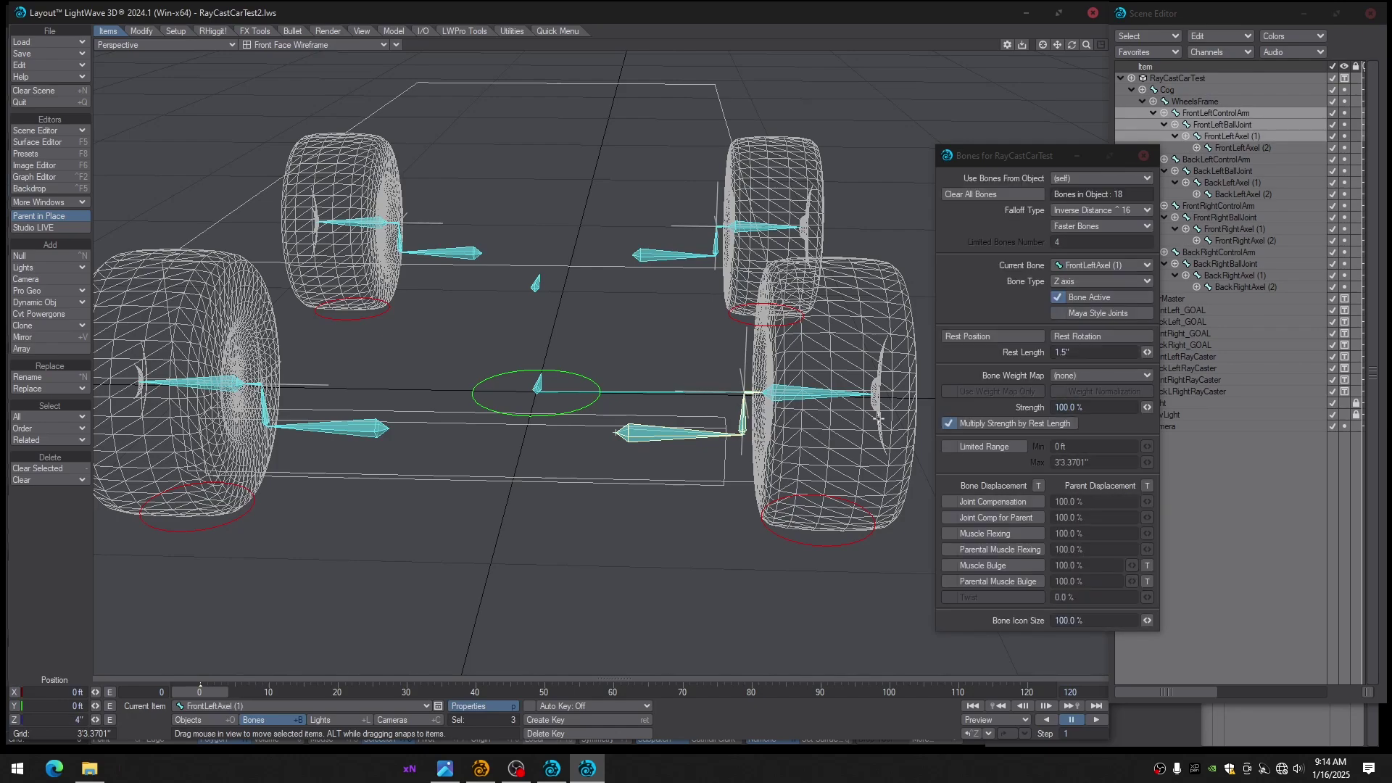
{"action": "left_click", "coordinate": [1083, 408]}
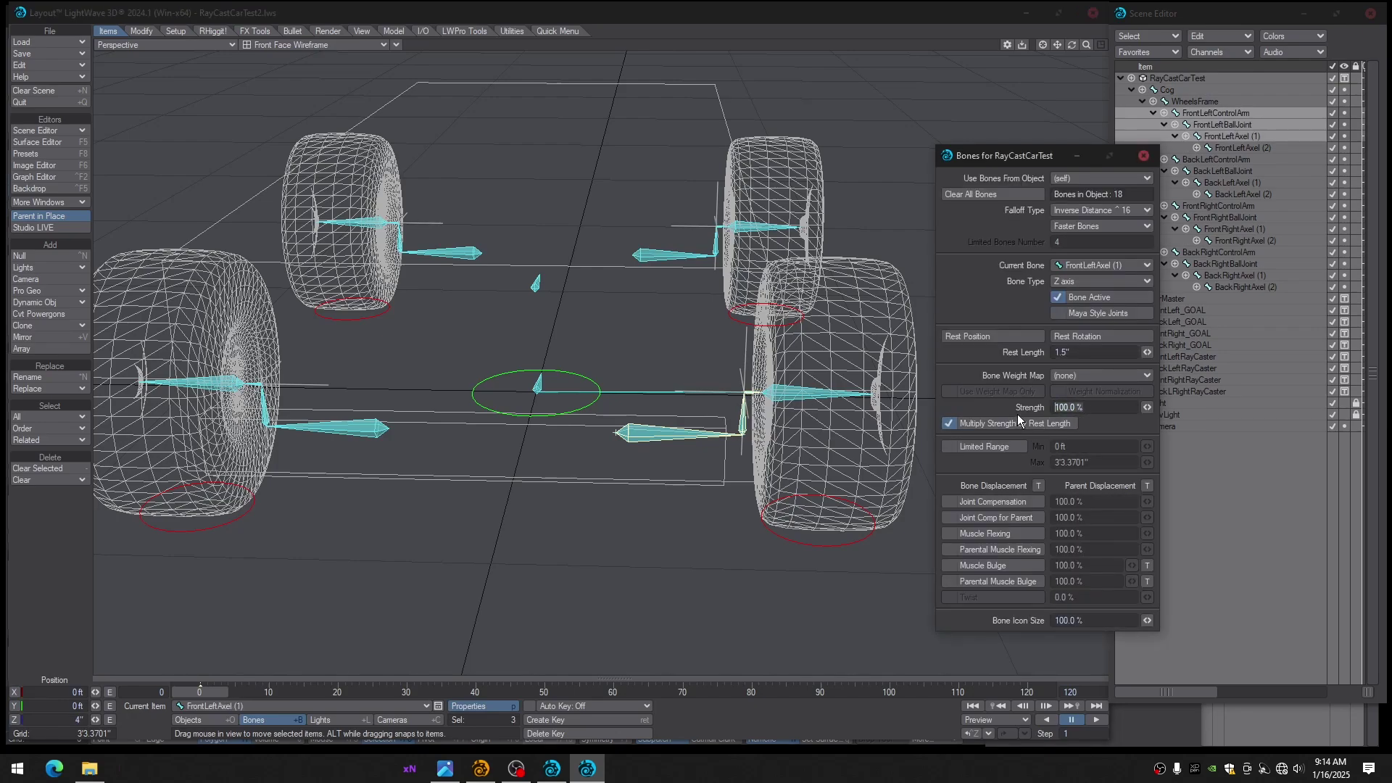
{"action": "type", "text": "0"}
Set the bone strength of the control arm, ball joint and Axel (1) bones of the other three wheels to 0
{"action": "left_click_drag", "start_coordinate": [664, 422], "coordinate": [694, 286], "text": "alt"}
{"action": "left_click", "coordinate": [675, 255]}
{"action": "left_click", "coordinate": [725, 247], "text": "shift"}
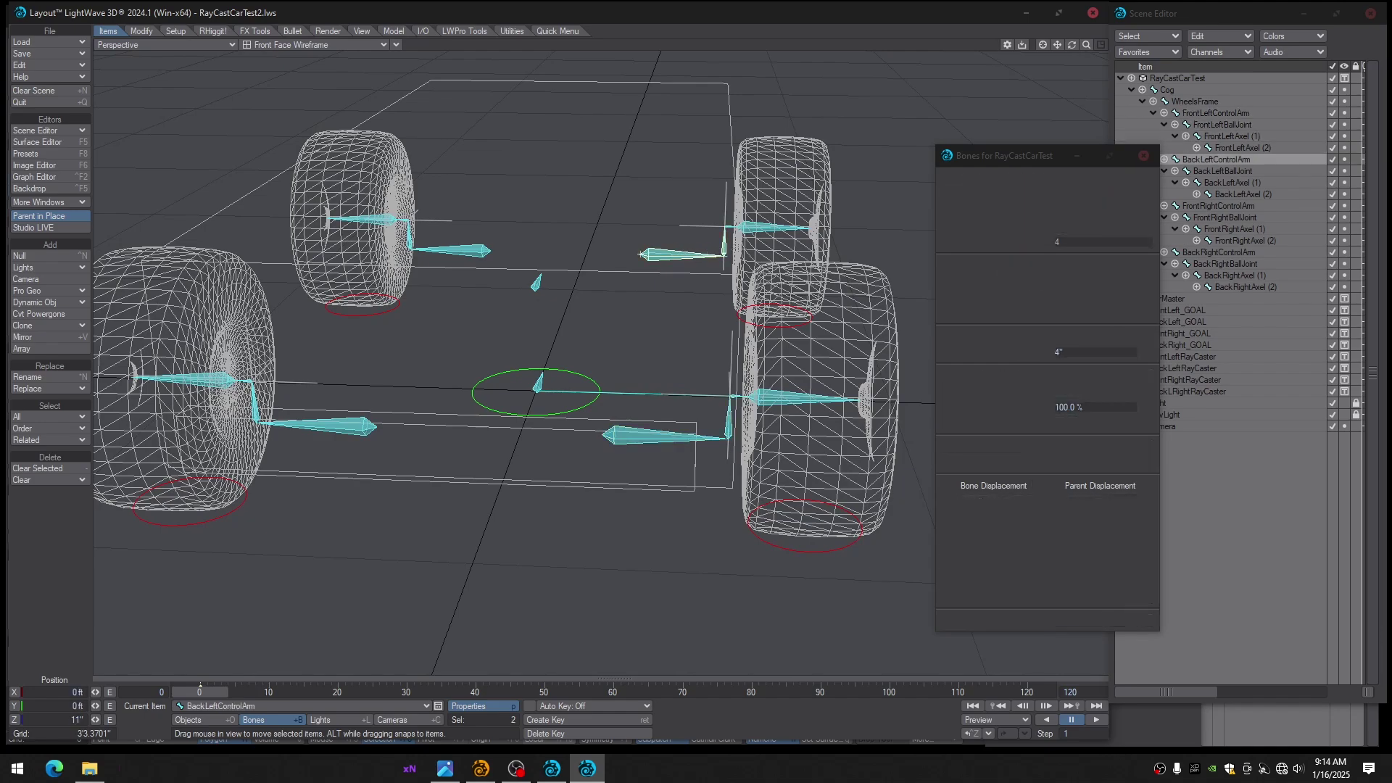
{"action": "left_click", "coordinate": [730, 228], "text": "shift"}
{"action": "left_click", "coordinate": [457, 252], "text": "shift"}
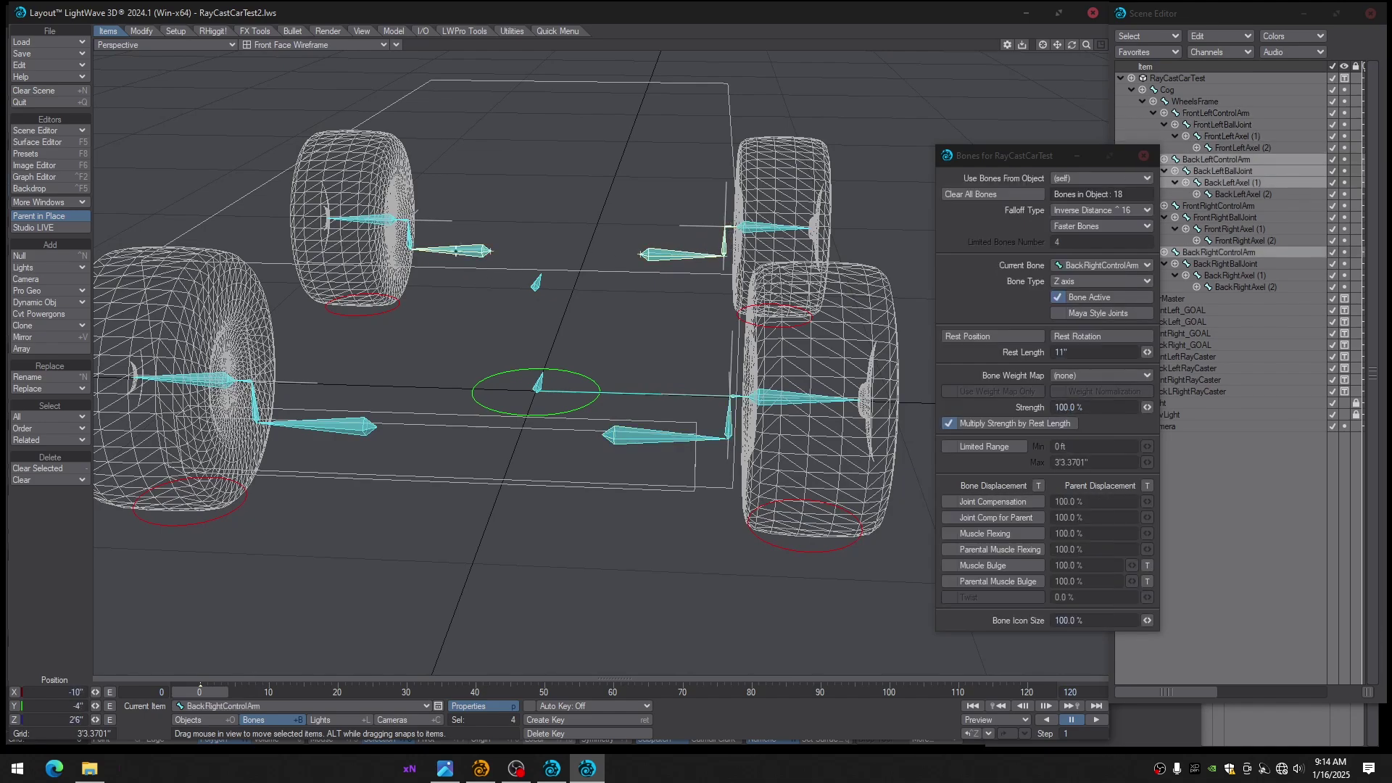
{"action": "left_click", "coordinate": [409, 240], "text": "shift"}
{"action": "left_click", "coordinate": [404, 220], "text": "shift"}
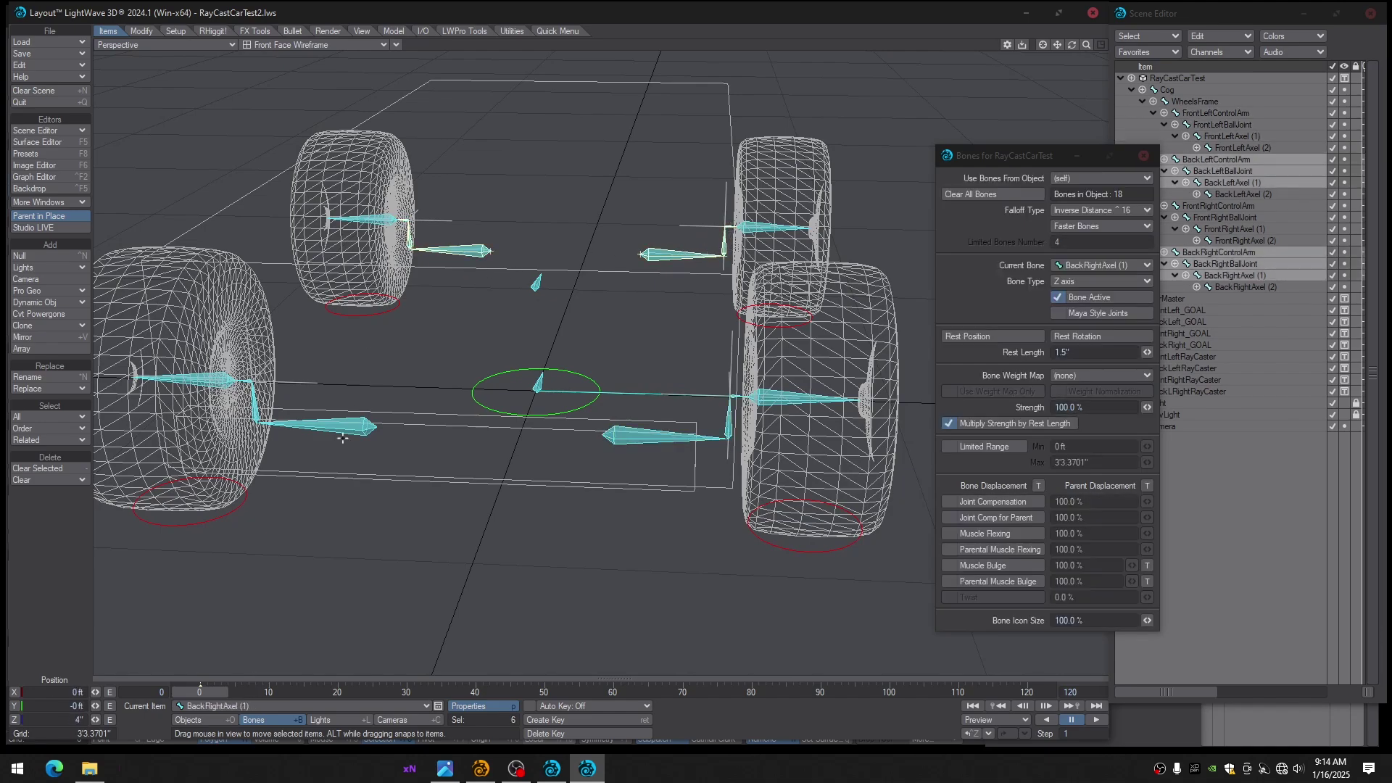
{"action": "left_click", "coordinate": [283, 413], "text": "shift"}
{"action": "left_click", "coordinate": [255, 403], "text": "shift"}
{"action": "left_click", "coordinate": [246, 381], "text": "shift"}
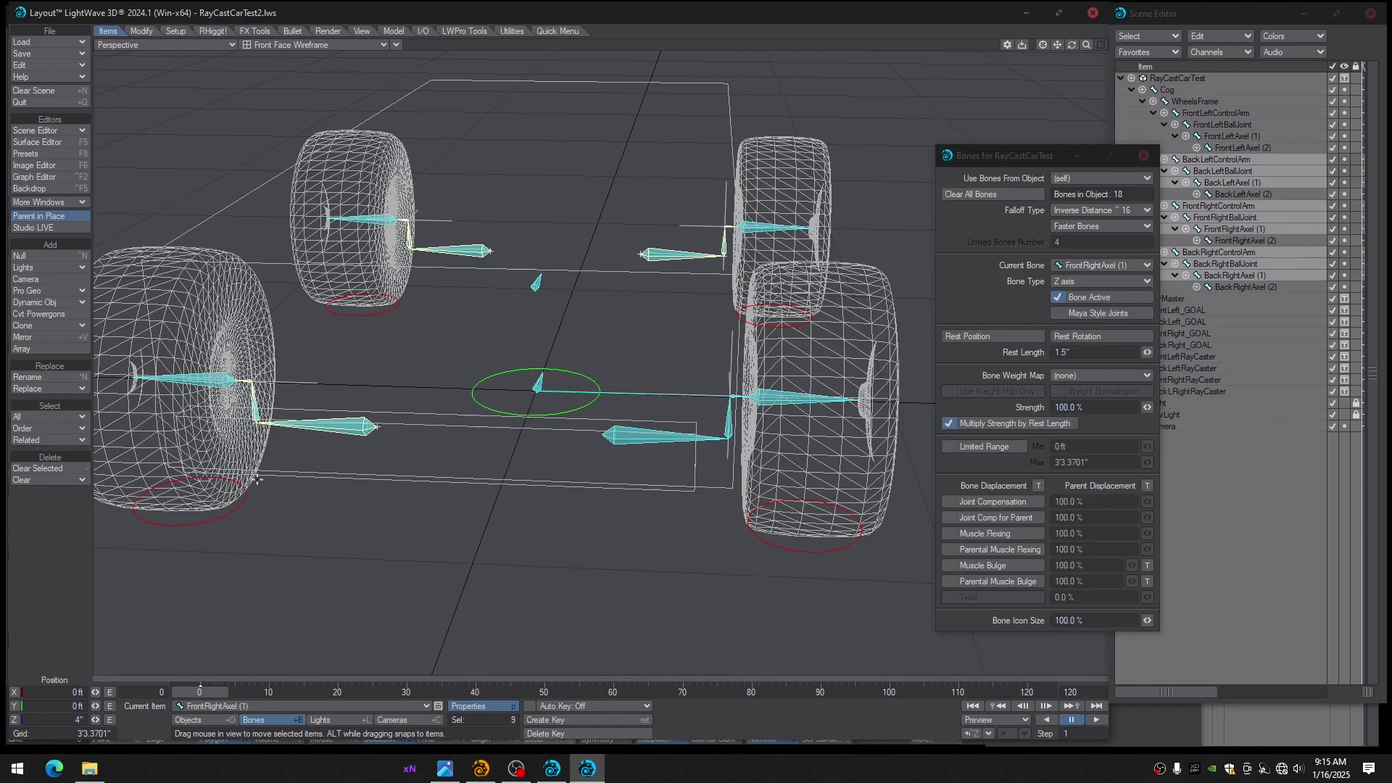
{"action": "left_click_drag", "start_coordinate": [196, 694], "coordinate": [193, 681]}
{"action": "left_click", "coordinate": [1085, 409]}
{"action": "type", "text": "0"}
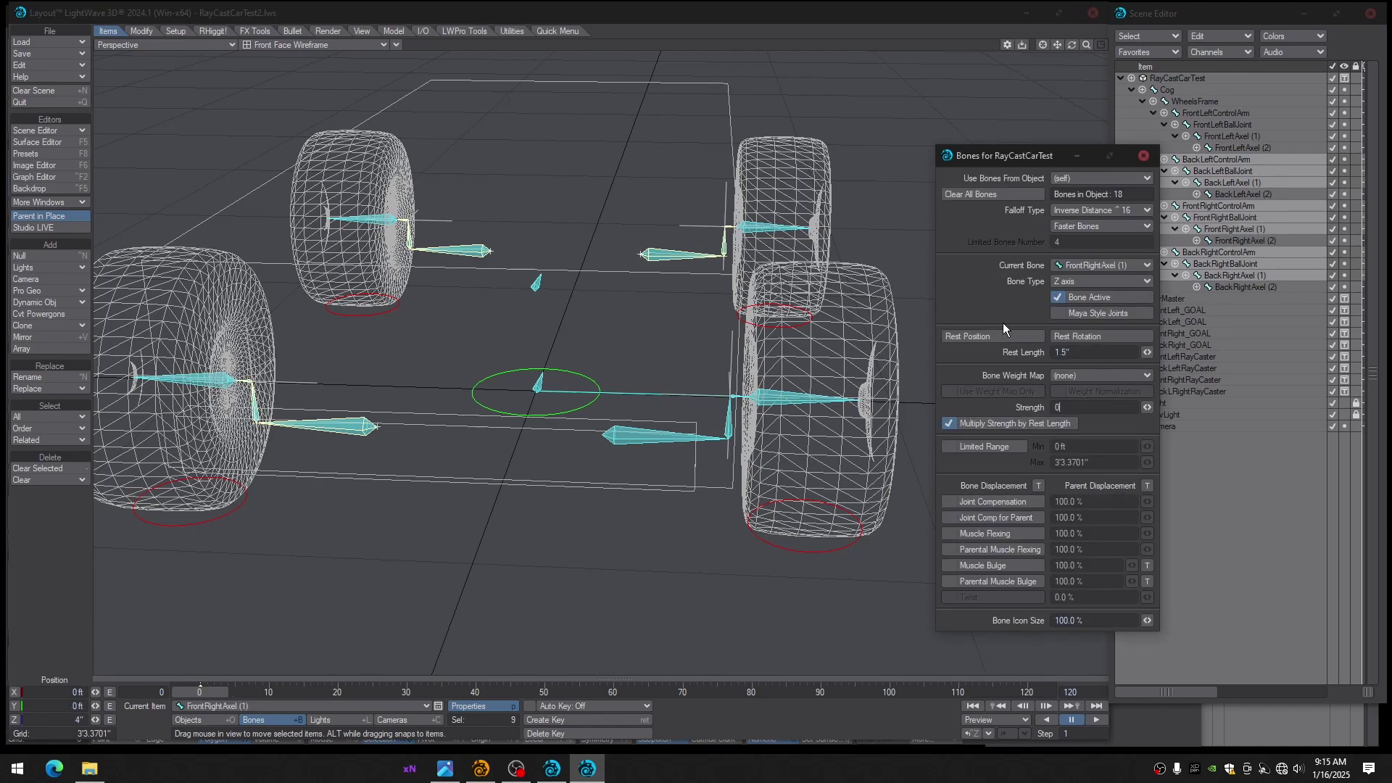
Check the bone strength of FrontLeftAxel (1) and examine the front left suspension up close
{"action": "left_click_drag", "start_coordinate": [771, 400], "coordinate": [726, 425], "text": "alt"}
{"action": "left_click", "coordinate": [731, 400]}
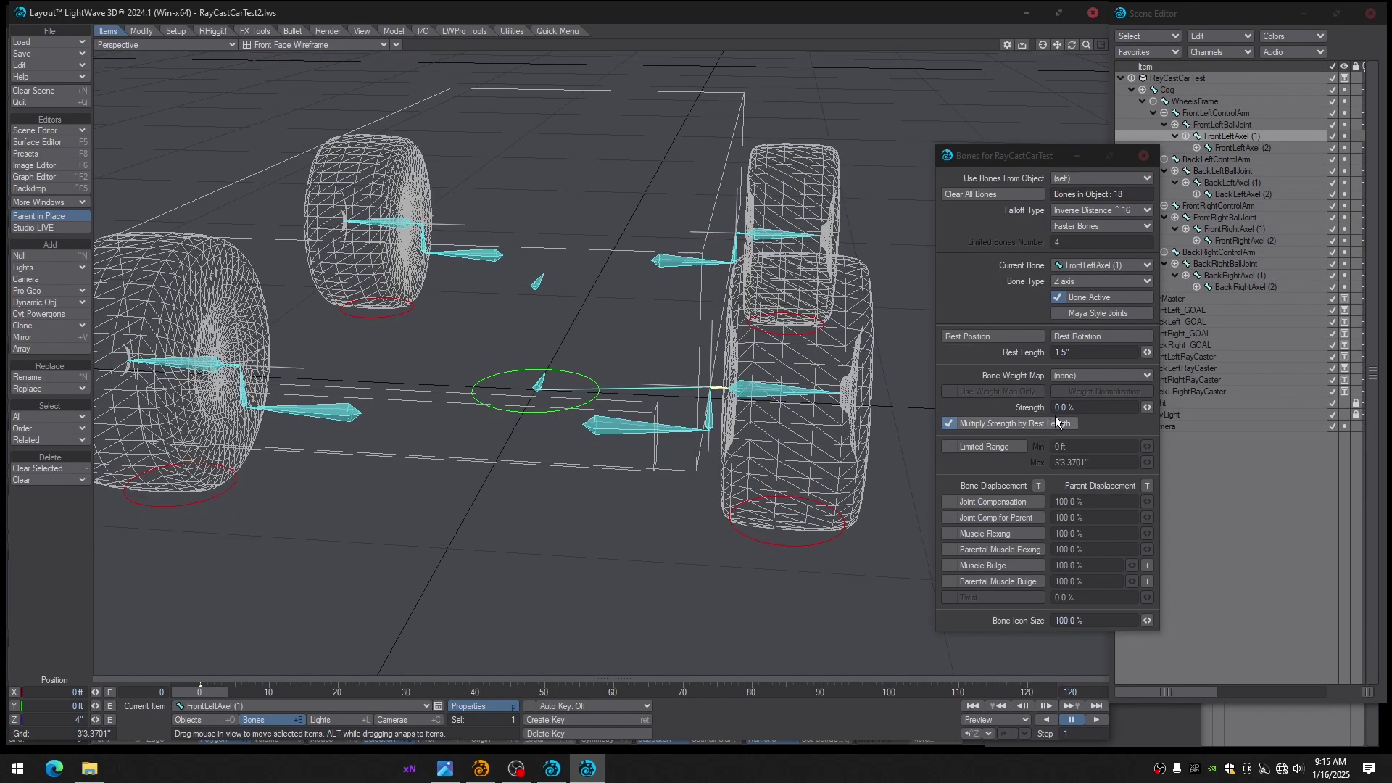
{"action": "scroll", "coordinate": [776, 429], "scroll_direction": "up", "scroll_amount": 2}
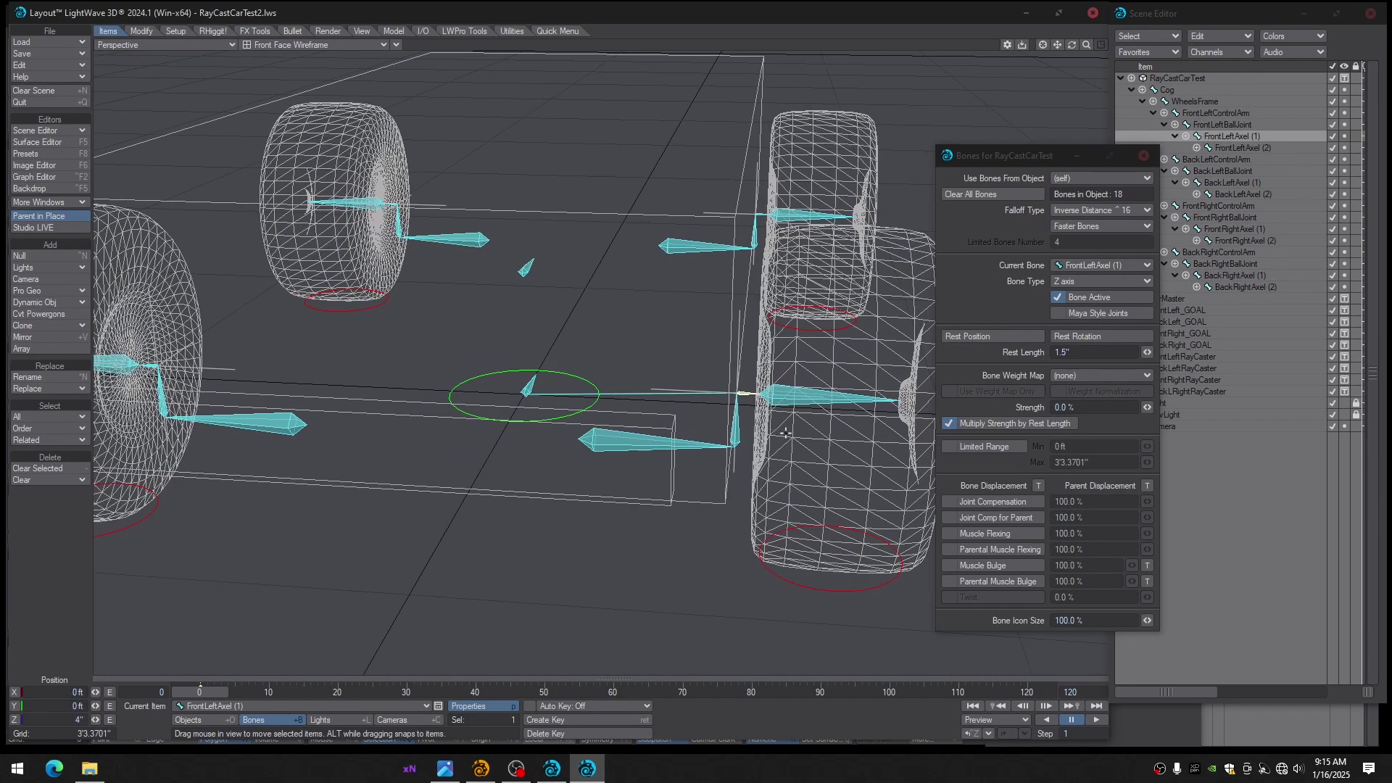
{"action": "scroll", "coordinate": [794, 434], "scroll_direction": "up", "scroll_amount": 2}
{"action": "scroll", "coordinate": [795, 435], "scroll_direction": "down", "scroll_amount": 1}
{"action": "scroll", "coordinate": [796, 435], "scroll_direction": "down", "scroll_amount": 1}
{"action": "left_click_drag", "start_coordinate": [796, 435], "coordinate": [662, 394], "text": "alt"}
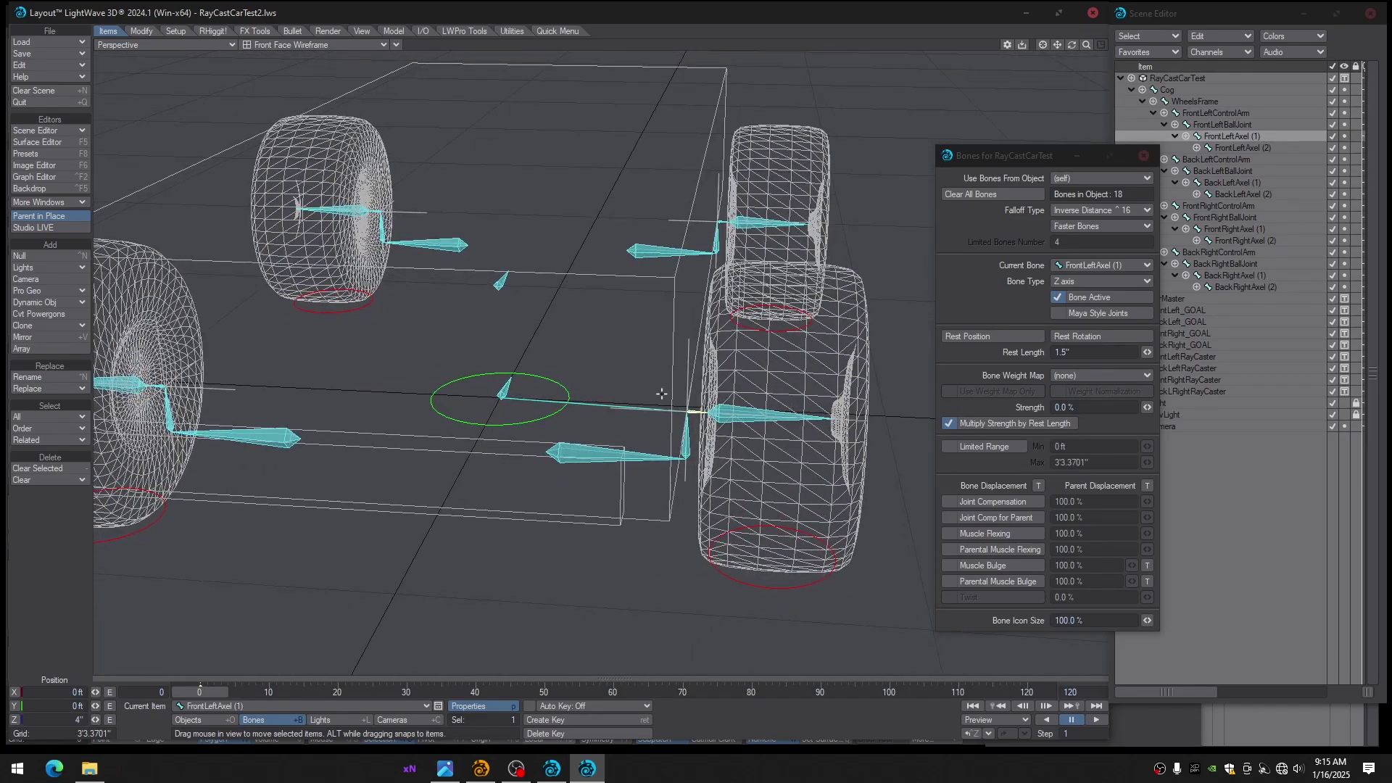
Test the rig by raising the Cog about 5.9" and rotating FrontLeftAxel (2), and restore both bones
{"action": "left_click", "coordinate": [510, 386]}
{"action": "left_click_drag", "start_coordinate": [499, 353], "coordinate": [497, 297]}
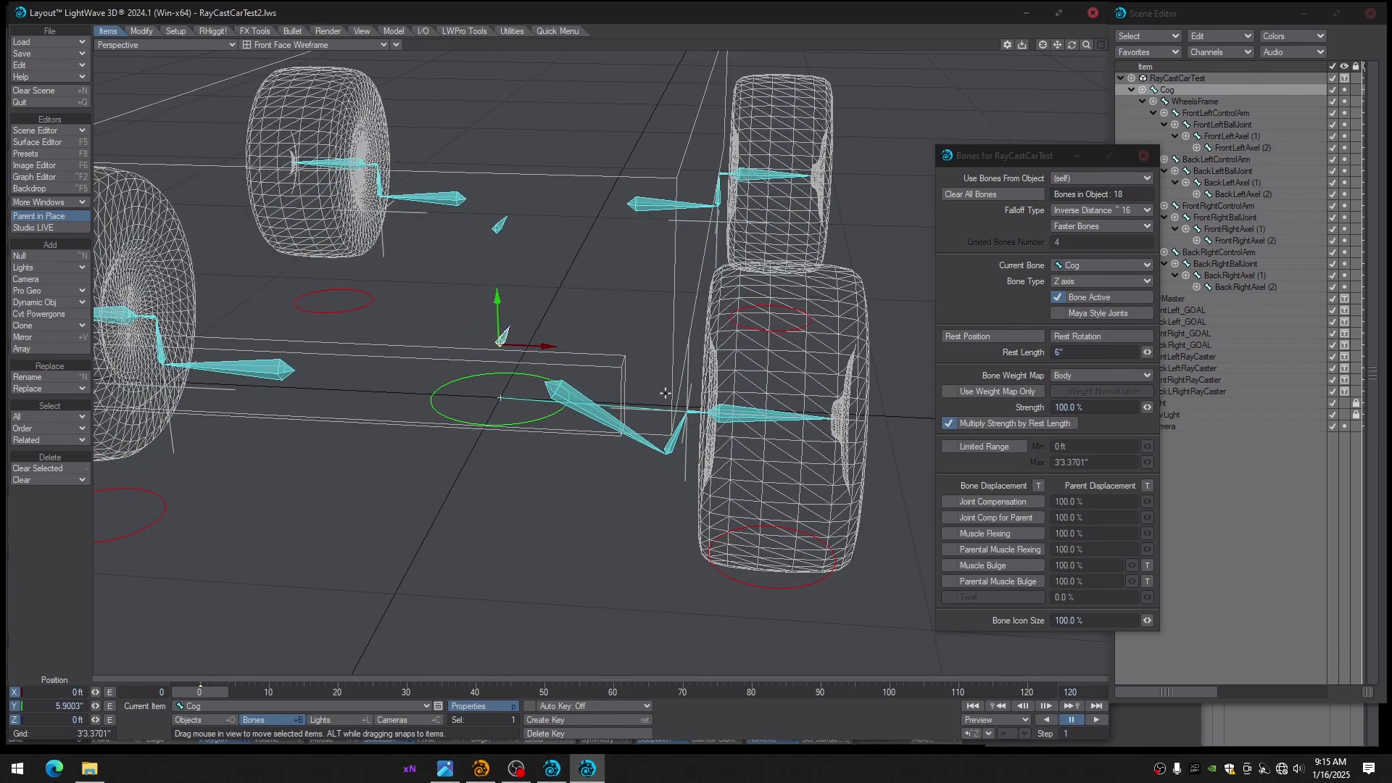
{"action": "left_click", "coordinate": [776, 416]}
{"action": "mouse_move", "coordinate": [776, 418]}
{"action": "left_mouse_down", "text": "alt"}
{"action": "mouse_move", "coordinate": [751, 429]}
{"action": "mouse_move", "coordinate": [769, 431]}
{"action": "left_mouse_up", "text": "alt"}
{"action": "key", "text": "y"}
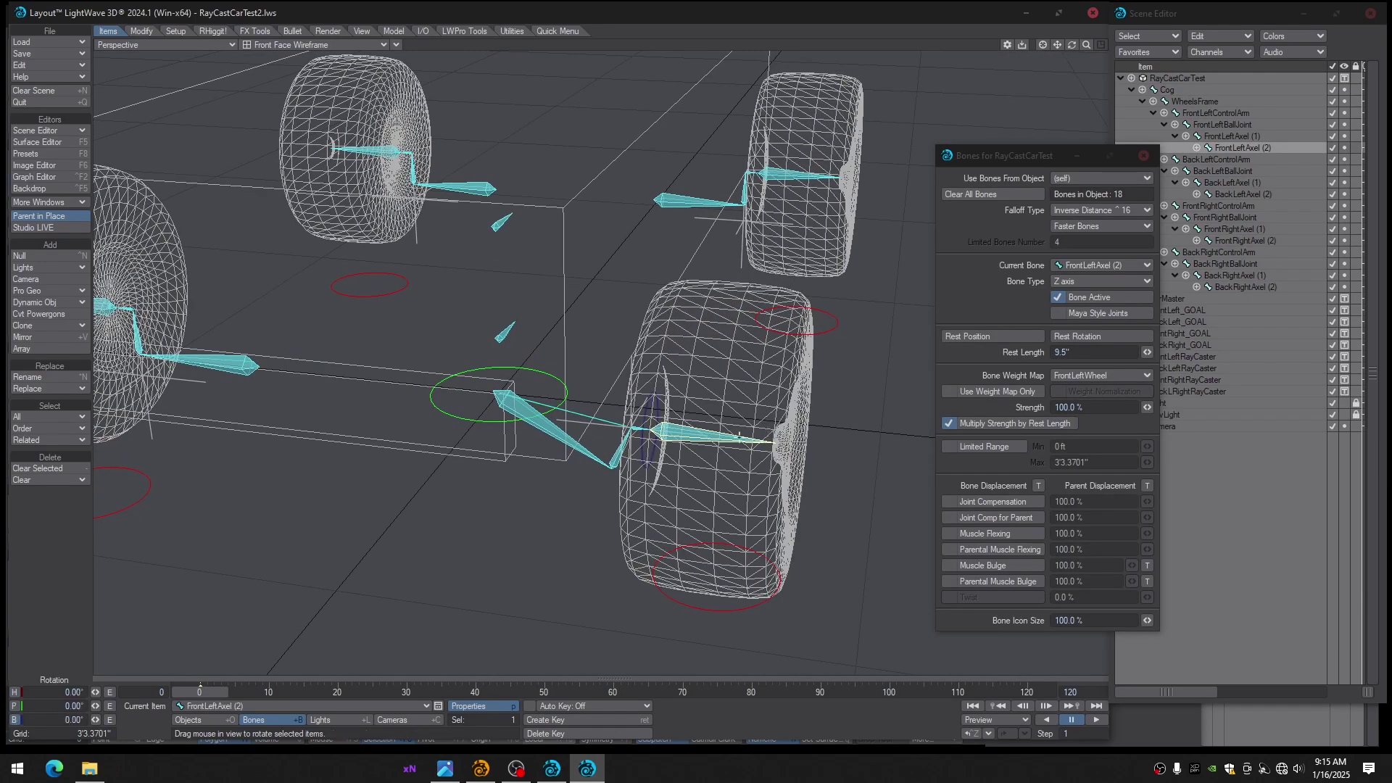
{"action": "left_click_drag", "start_coordinate": [658, 410], "coordinate": [647, 307]}
{"action": "mouse_move", "coordinate": [206, 693]}
{"action": "left_mouse_down"}
{"action": "mouse_move", "coordinate": [256, 693]}
{"action": "mouse_move", "coordinate": [201, 693]}
{"action": "left_mouse_up"}
{"action": "left_click_drag", "start_coordinate": [405, 544], "coordinate": [439, 510], "text": "alt"}
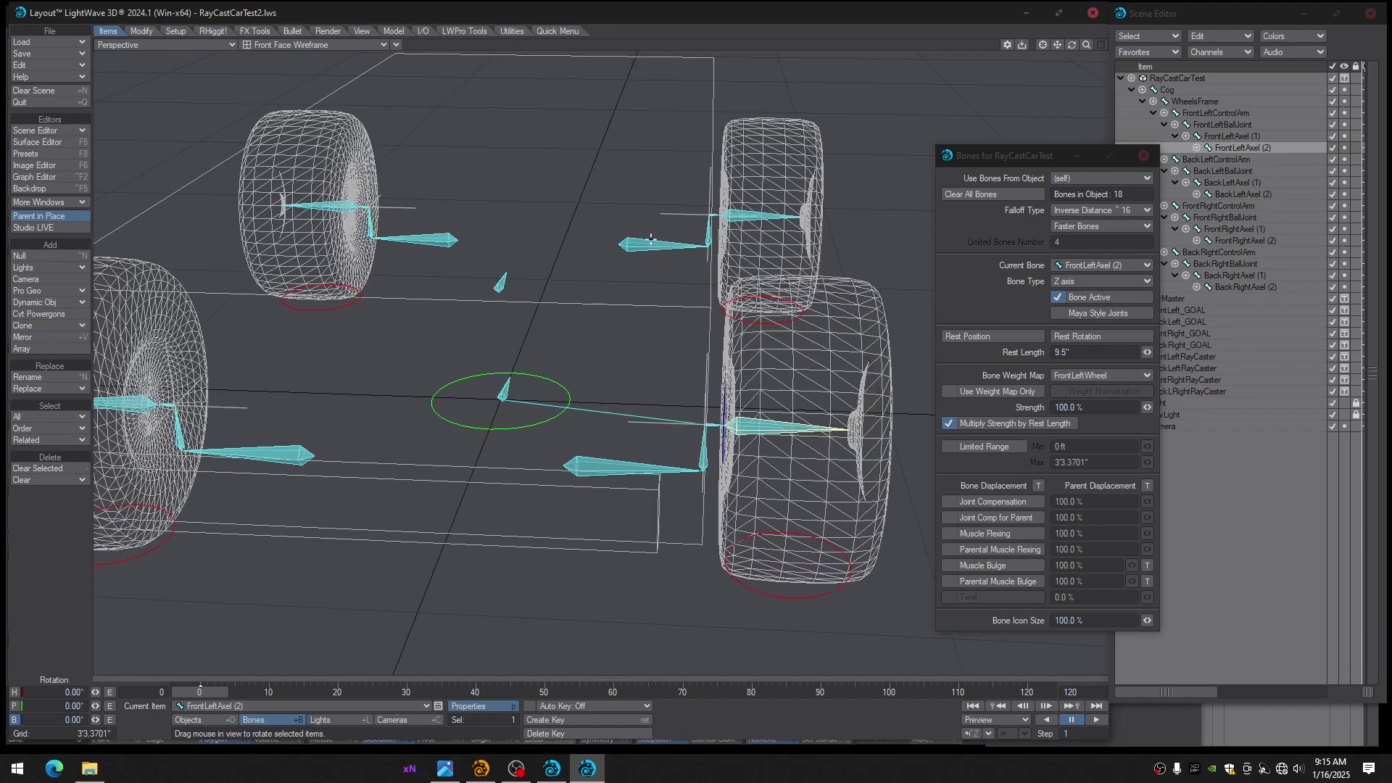
Set the pitch controller of the BackLeftControlArm and BackLeftBallJoint bones to Inverse Kinematics
{"action": "left_click", "coordinate": [651, 242]}
{"action": "left_click", "coordinate": [1143, 156]}
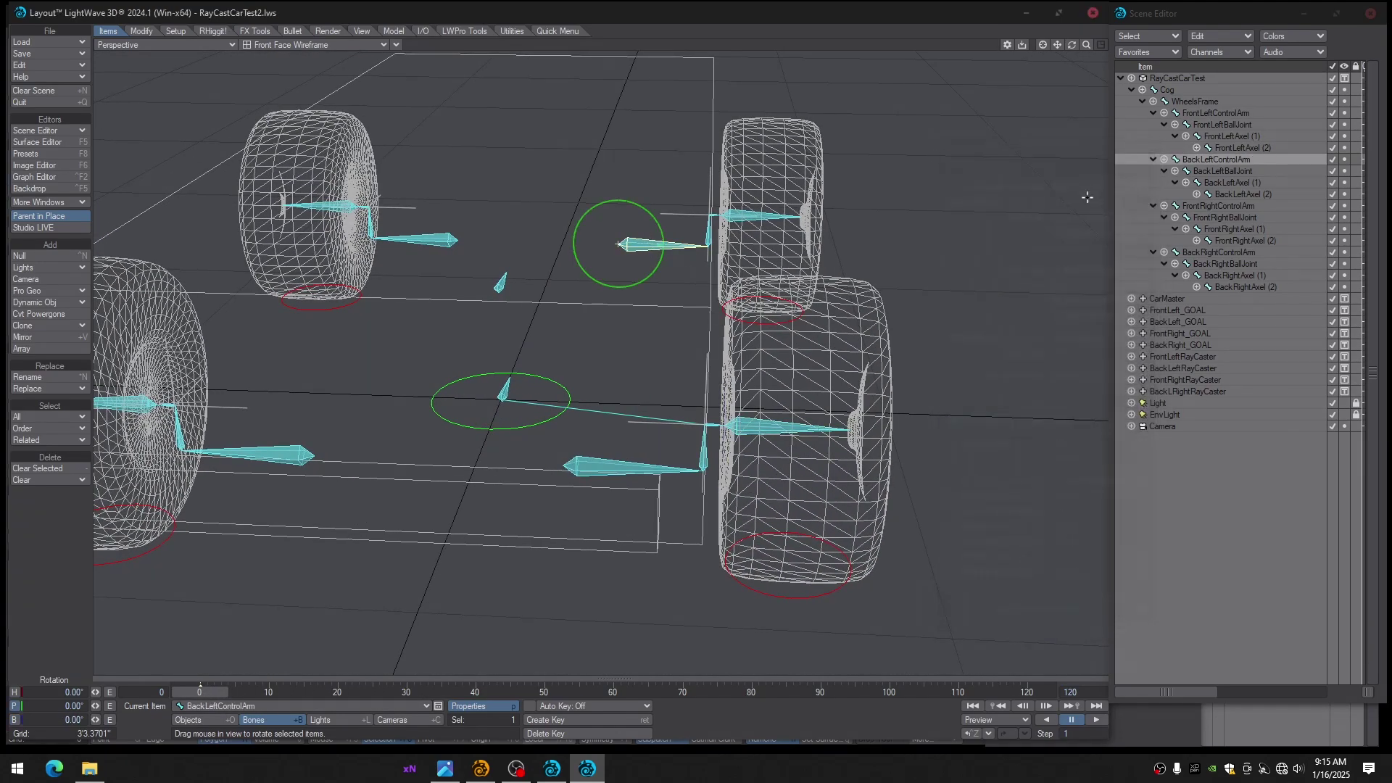
{"action": "key", "text": "m"}
{"action": "left_click_drag", "start_coordinate": [952, 118], "coordinate": [965, 146]}
{"action": "left_click", "coordinate": [1018, 250]}
{"action": "left_click", "coordinate": [1064, 450]}
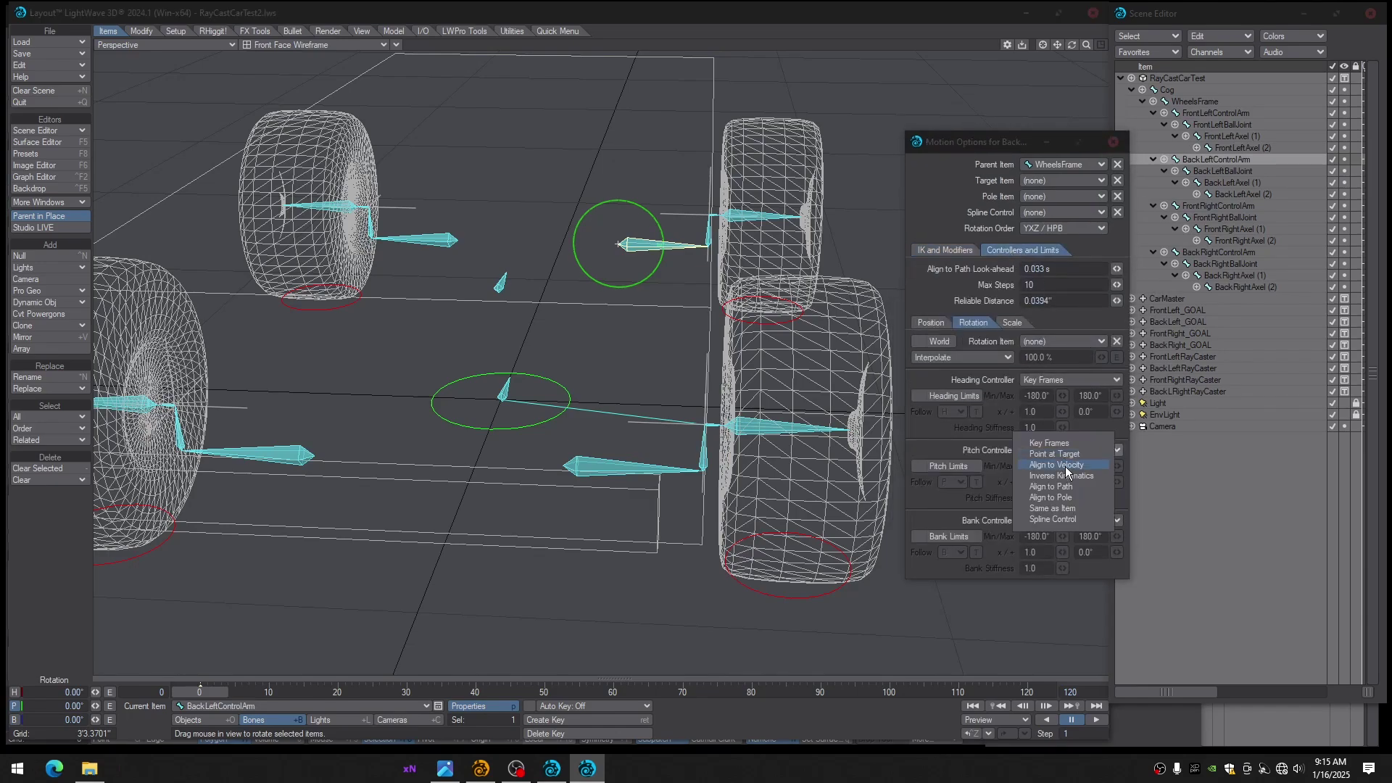
{"action": "left_click", "coordinate": [1063, 471]}
{"action": "key", "text": "Down"}
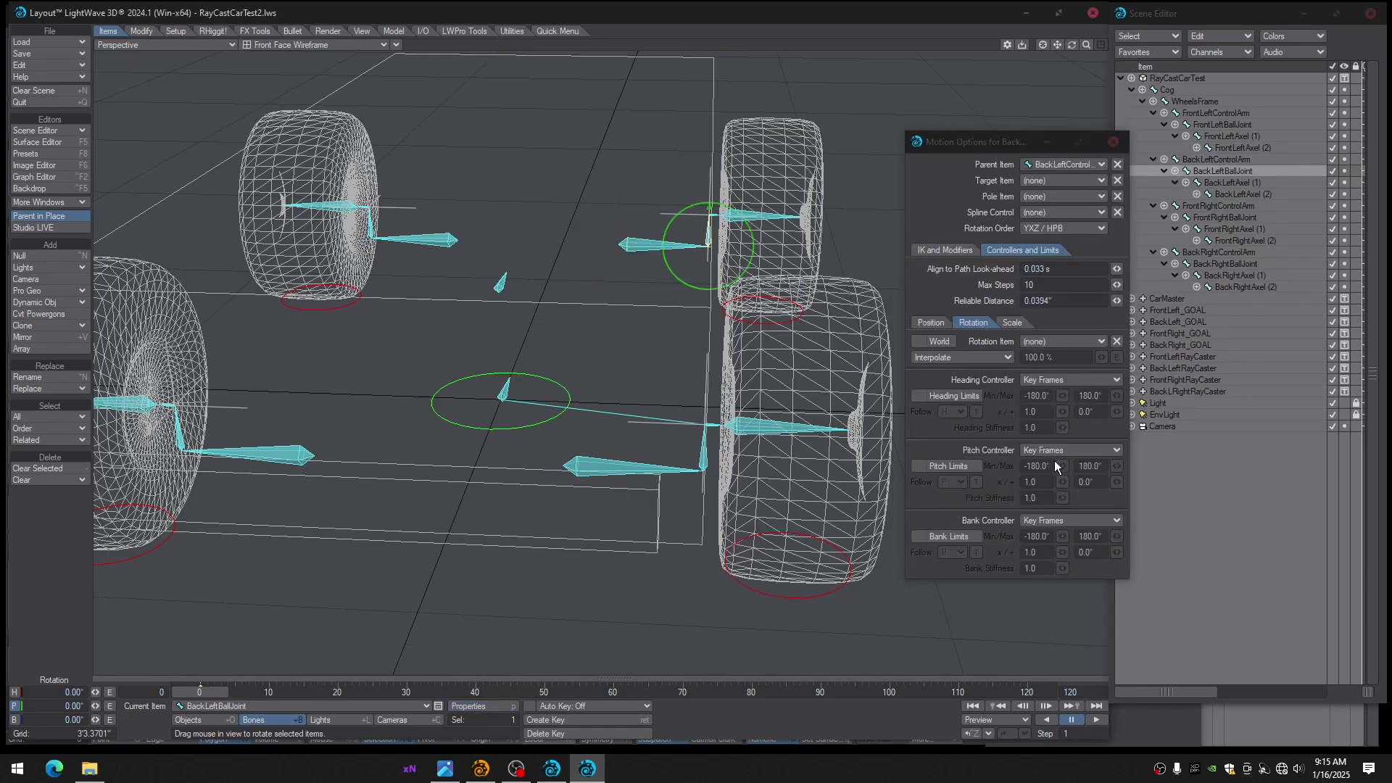
{"action": "left_click", "coordinate": [1061, 453]}
{"action": "left_click", "coordinate": [1056, 482]}
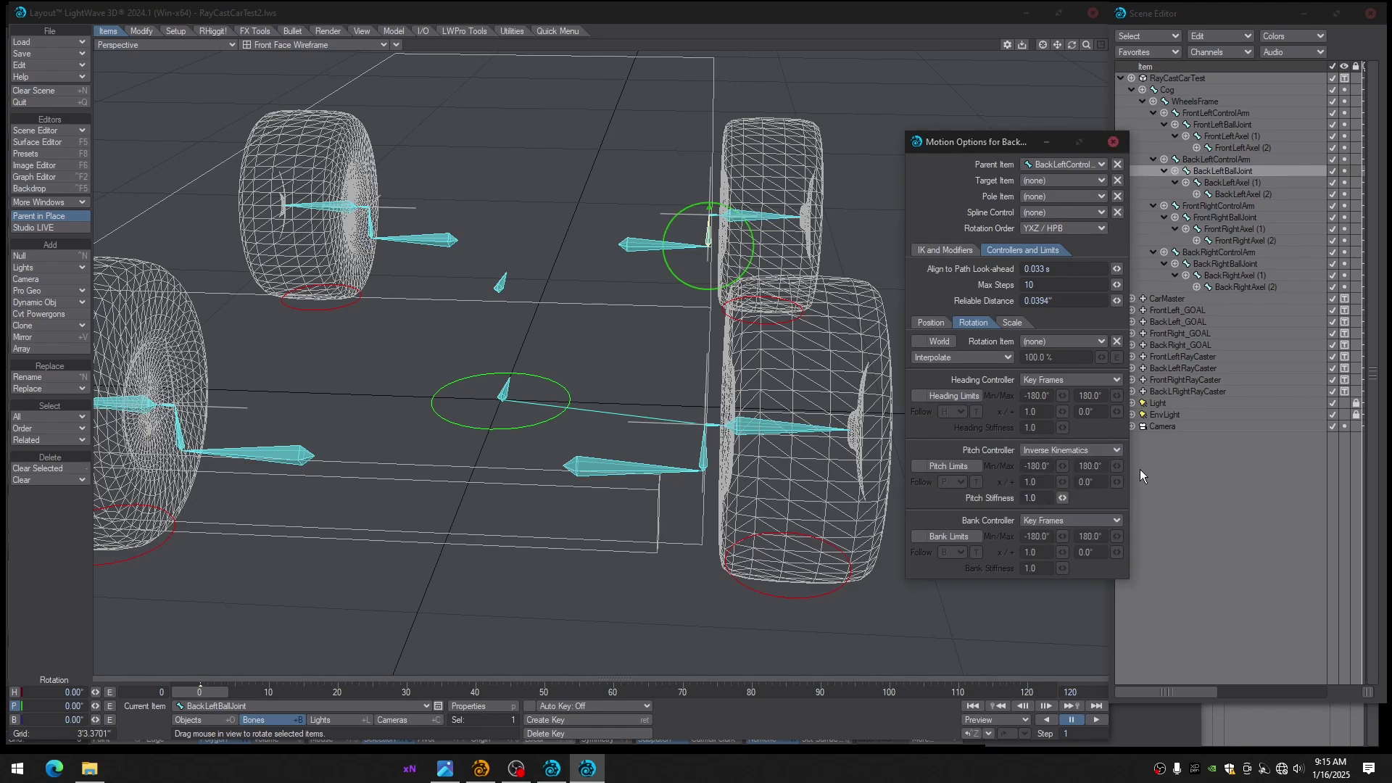
Assign BackLeft_GOAL as the goal object of BackLeftAxel (1), with Match Goal Orientation and Keep Goal In Reach enabled
{"action": "key", "text": "Down"}
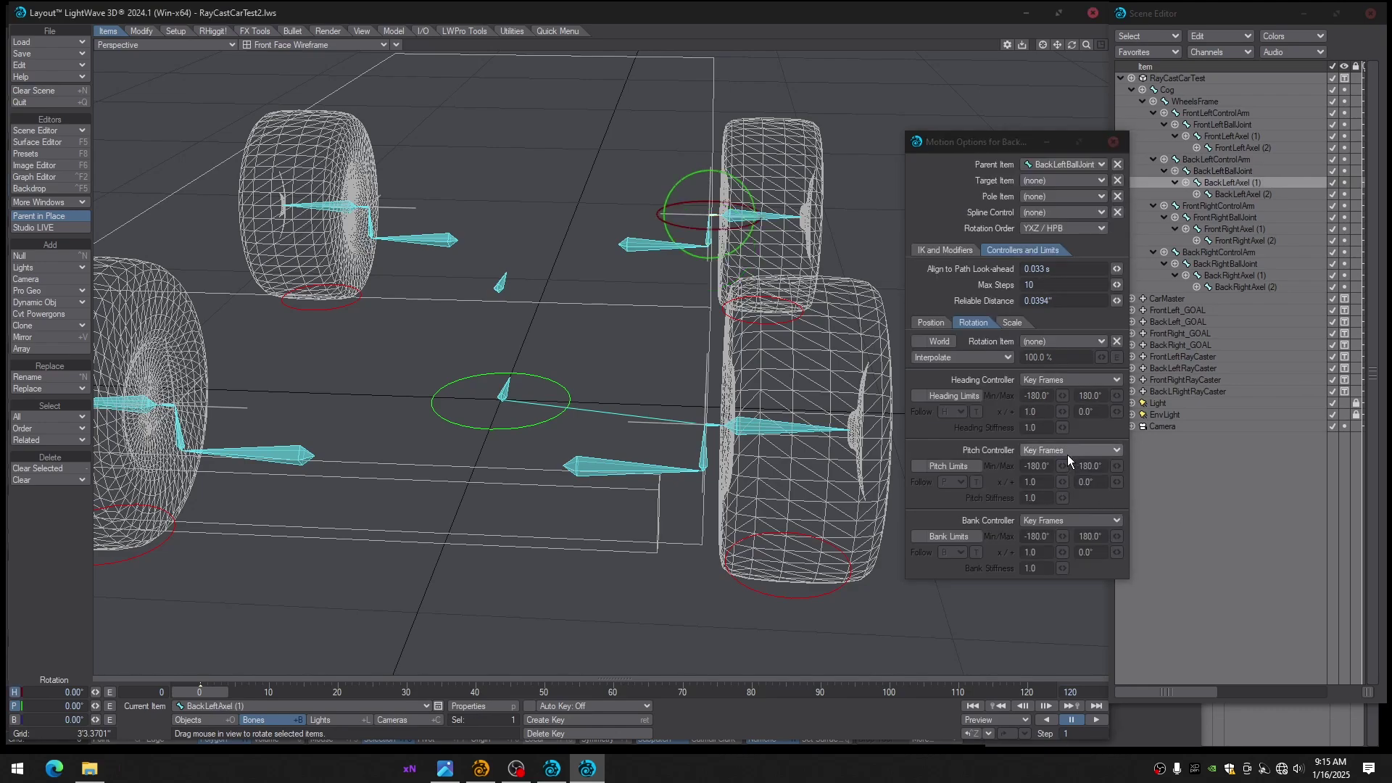
{"action": "left_click_drag", "start_coordinate": [955, 142], "coordinate": [942, 155]}
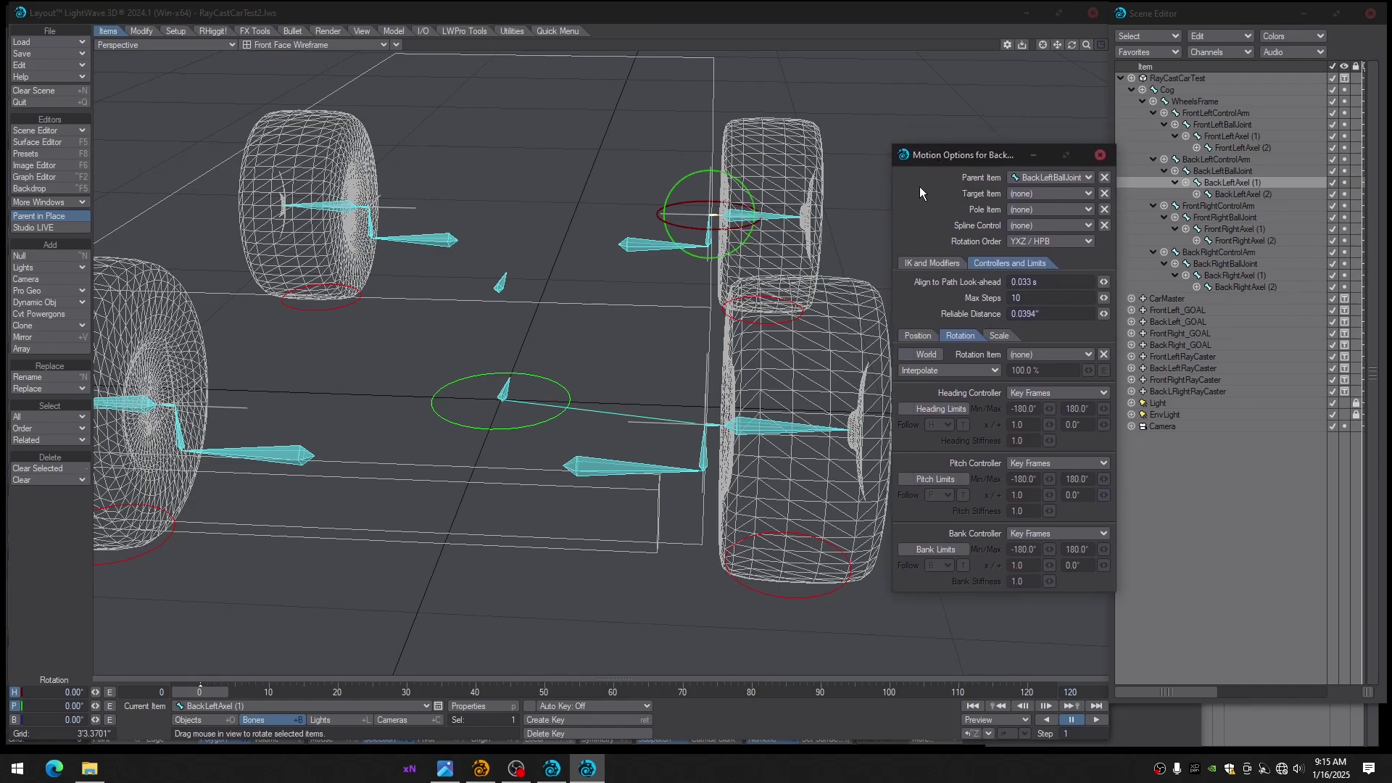
{"action": "left_click_drag", "start_coordinate": [843, 384], "coordinate": [811, 392], "text": "alt"}
{"action": "left_click_drag", "start_coordinate": [728, 300], "coordinate": [805, 305], "text": "alt"}
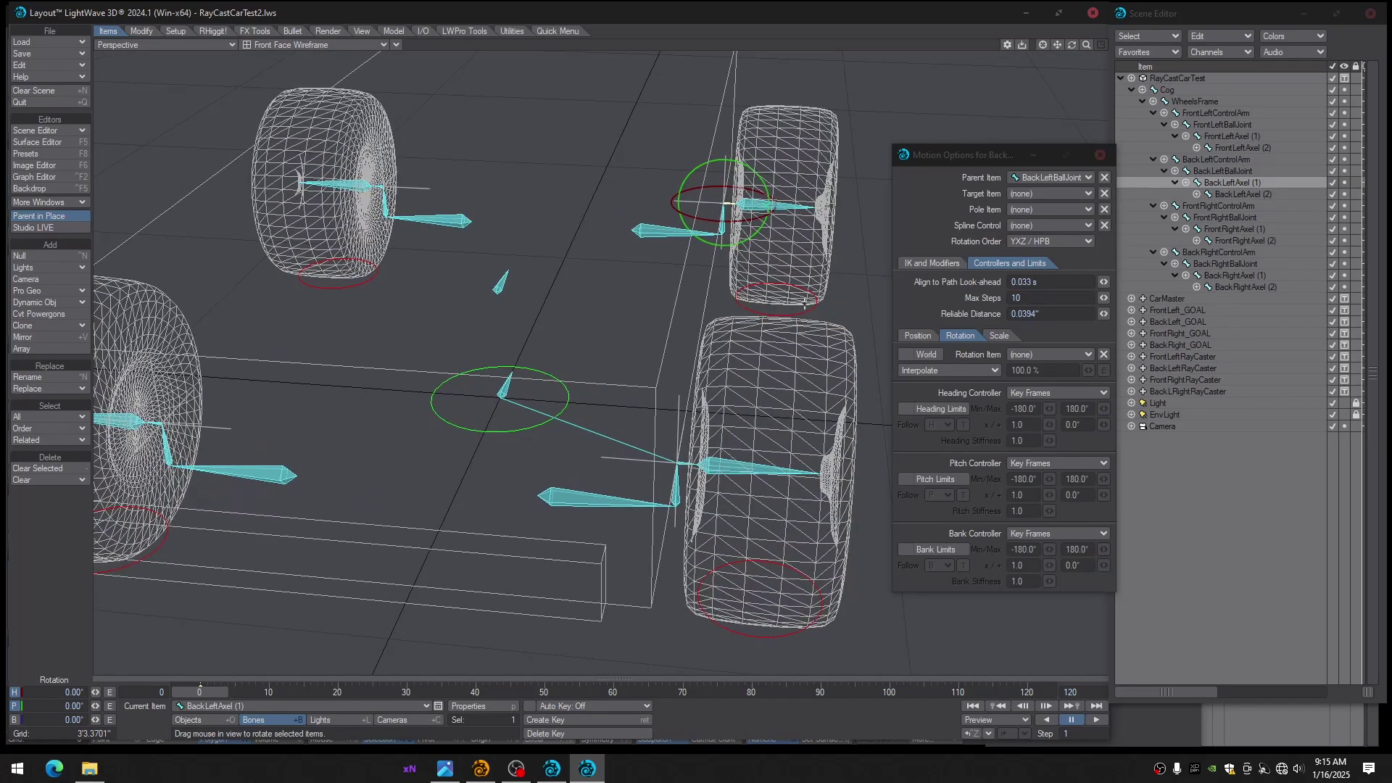
{"action": "left_click_drag", "start_coordinate": [841, 255], "coordinate": [841, 240], "text": "alt"}
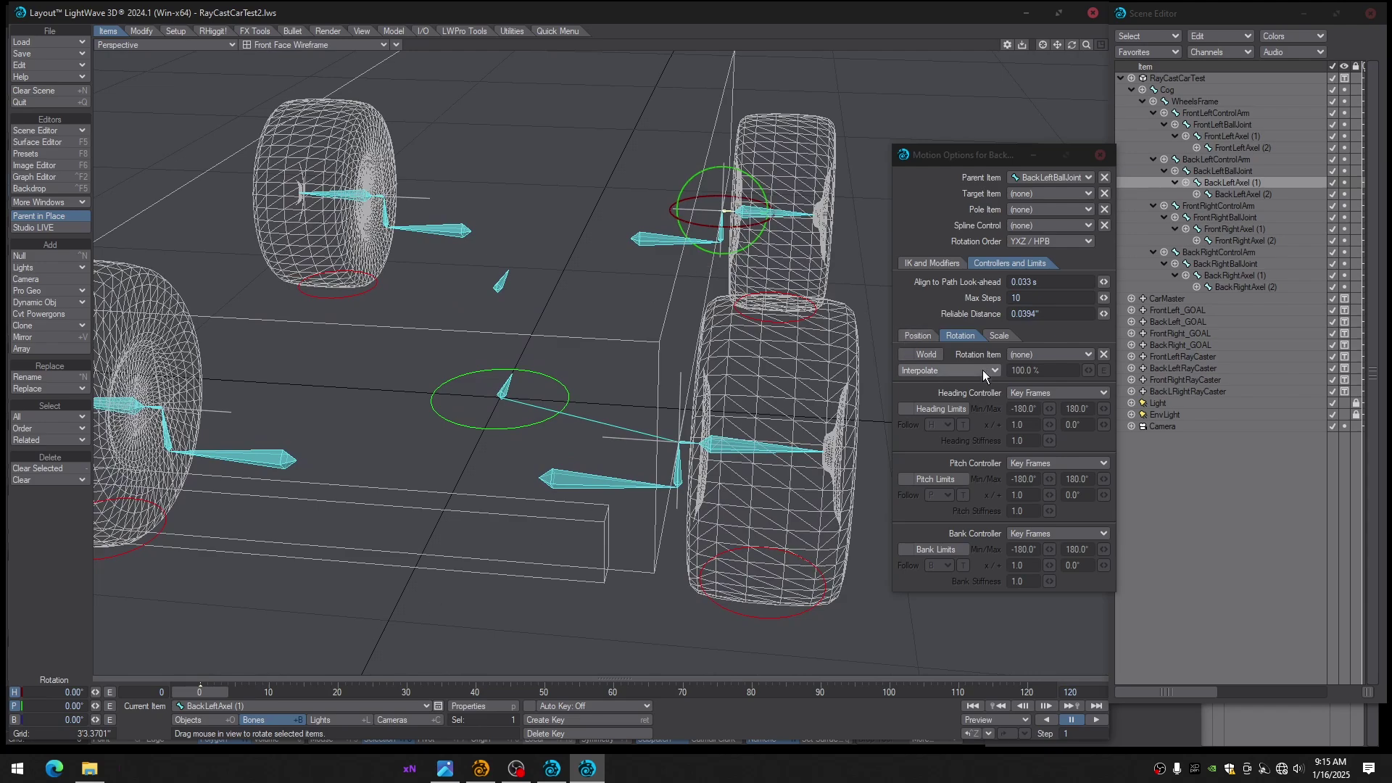
{"action": "left_click", "coordinate": [929, 264]}
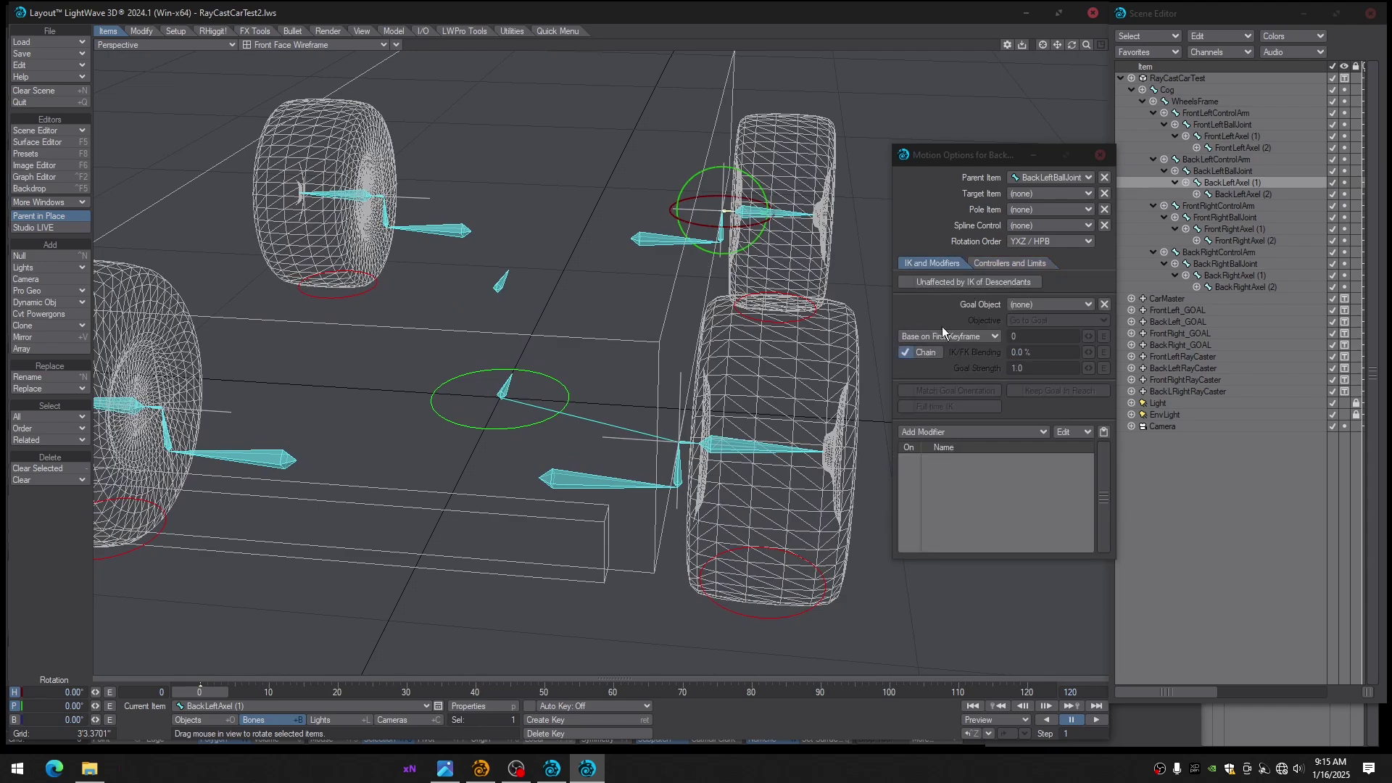
{"action": "left_click", "coordinate": [1038, 304]}
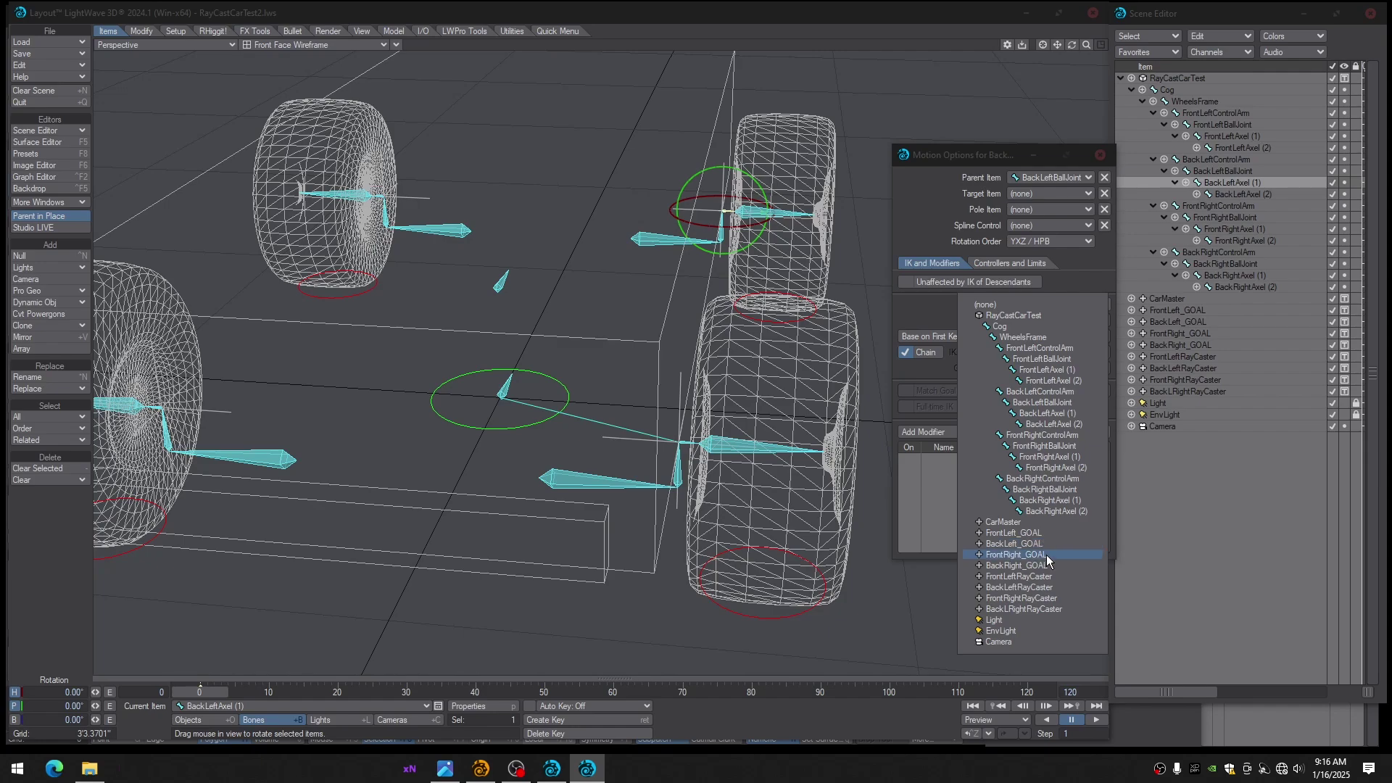
{"action": "left_click", "coordinate": [1019, 545]}
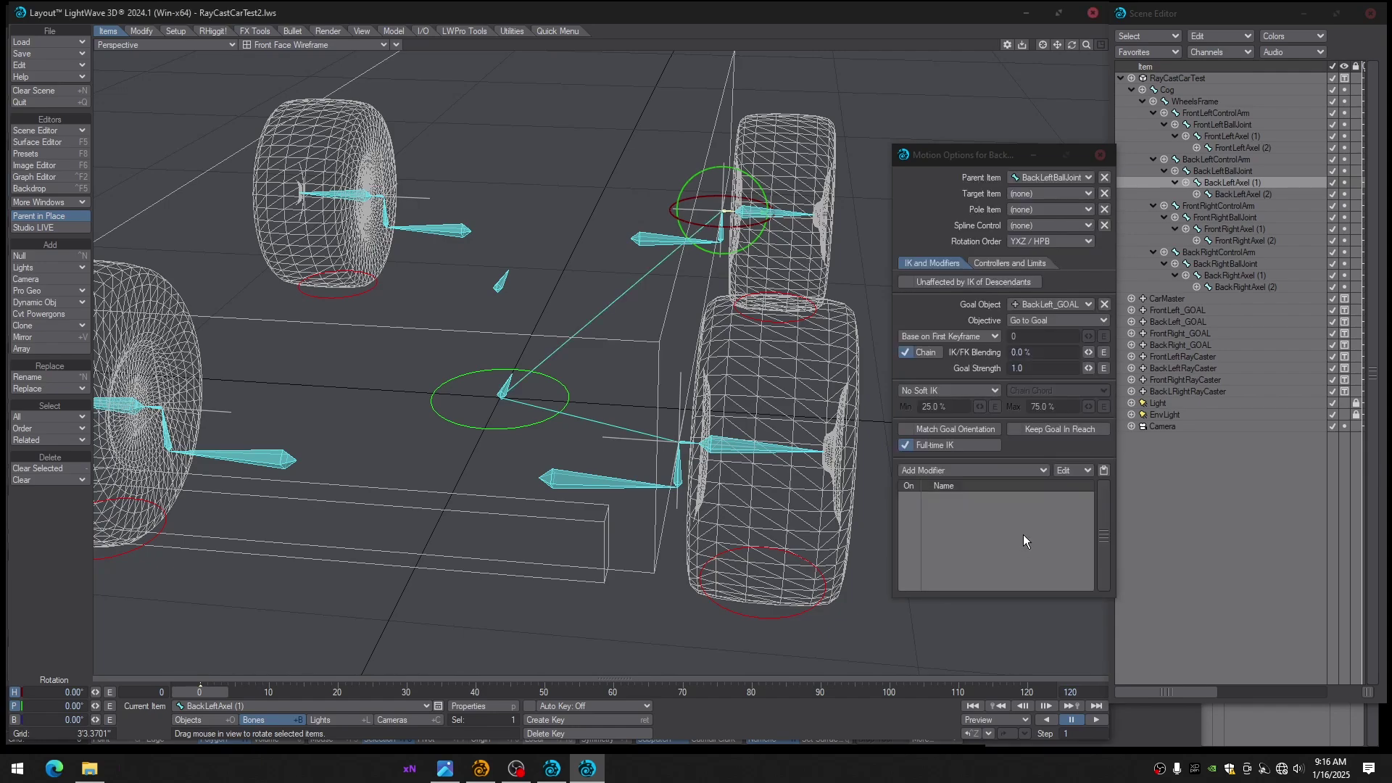
{"action": "left_click", "coordinate": [943, 429]}
{"action": "left_click", "coordinate": [1038, 429]}
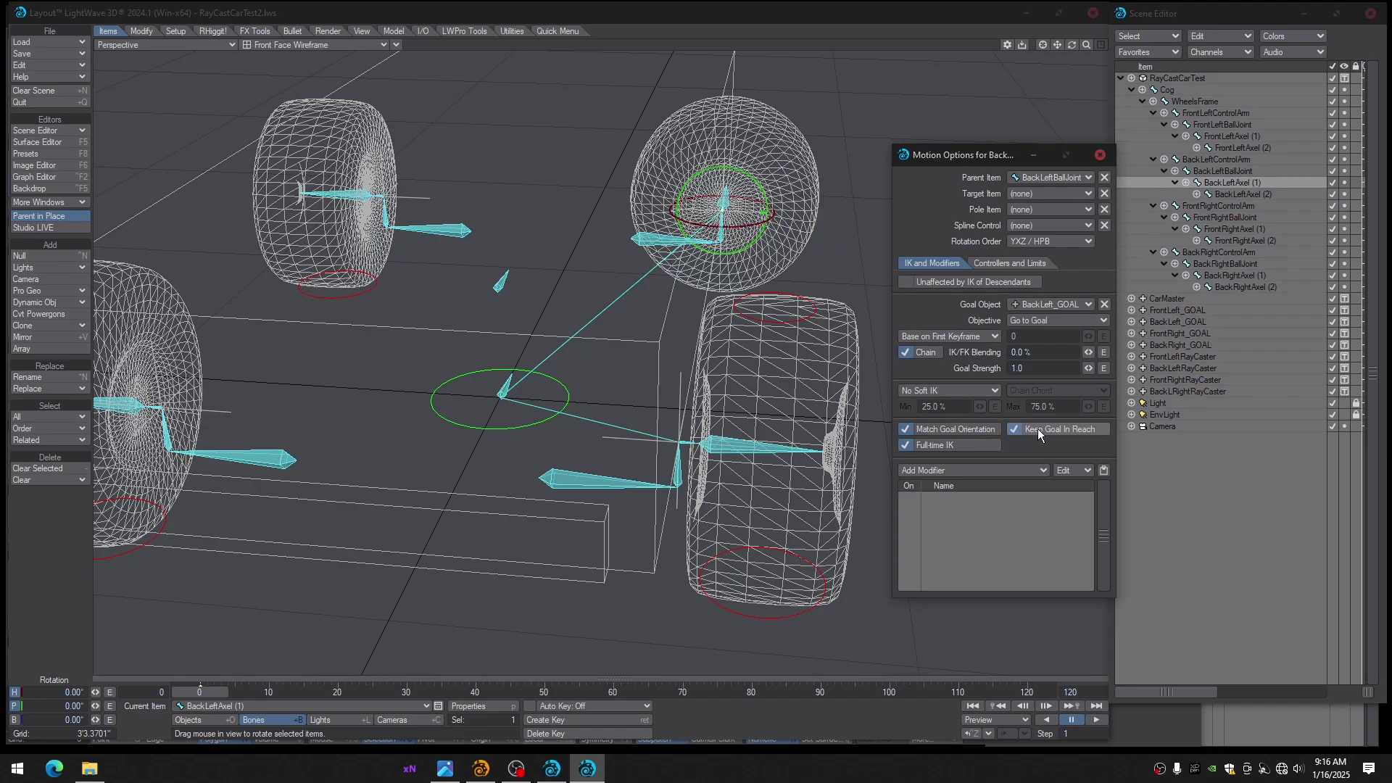
{"action": "left_click", "coordinate": [1100, 155]}
Set the heading of BackLeft_GOAL to 90° so the back left wheel faces outward
{"action": "left_click_drag", "start_coordinate": [932, 168], "coordinate": [813, 206], "text": "alt"}
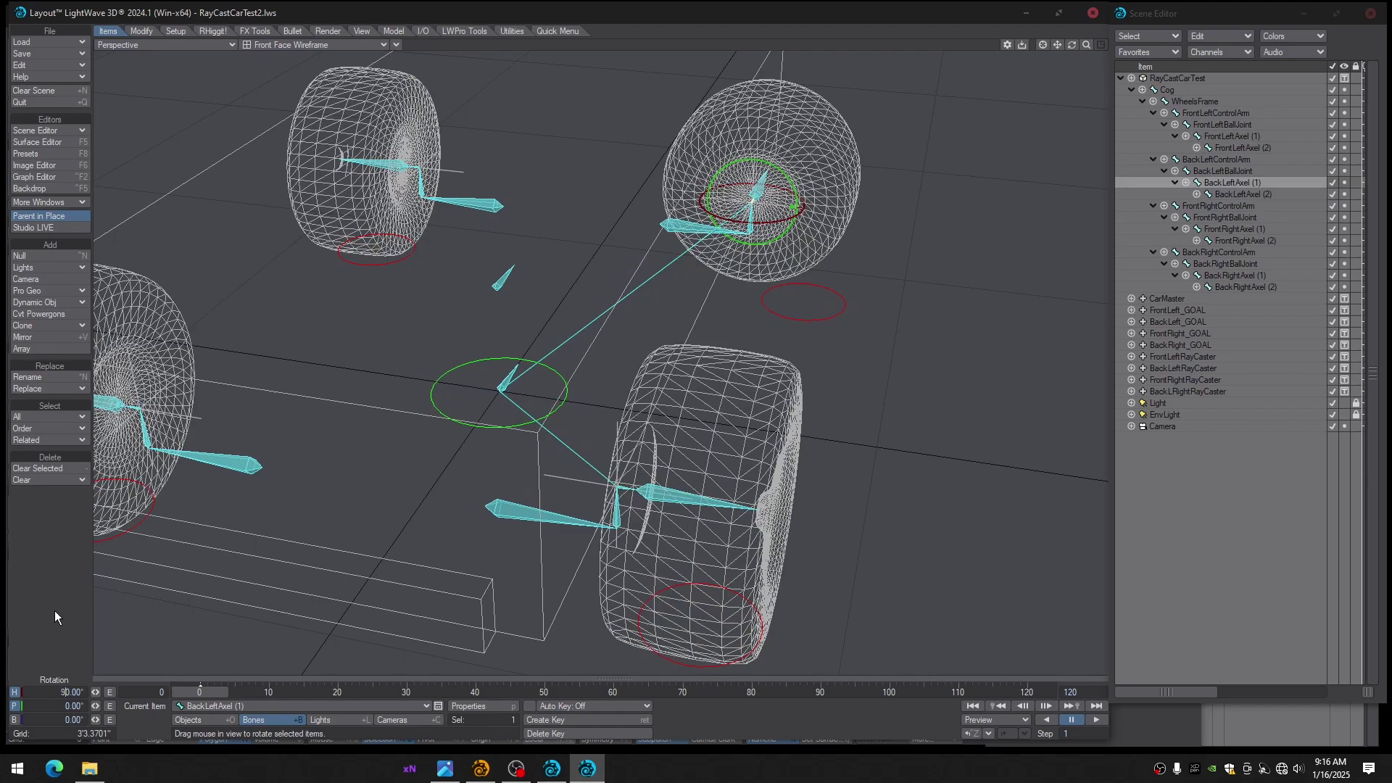
{"action": "left_click_drag", "start_coordinate": [197, 692], "coordinate": [199, 692]}
{"action": "left_click", "coordinate": [1161, 322]}
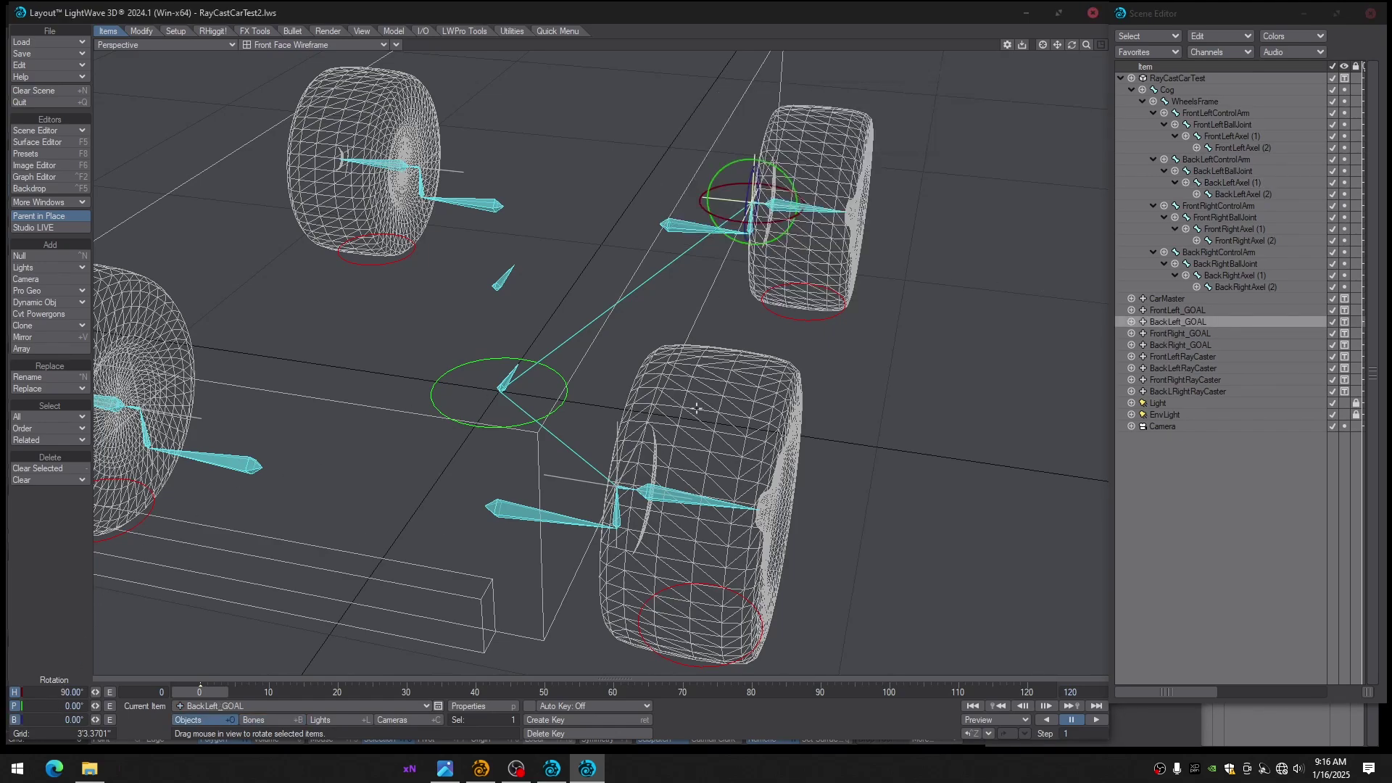
Test the left suspension by raising the Cog about 4.2" and restore its position
{"action": "left_click", "coordinate": [789, 212]}
{"action": "left_click", "coordinate": [791, 210]}
{"action": "mouse_move", "coordinate": [826, 285]}
{"action": "left_mouse_down", "text": "alt"}
{"action": "mouse_move", "coordinate": [840, 250]}
{"action": "mouse_move", "coordinate": [828, 235]}
{"action": "mouse_move", "coordinate": [824, 261]}
{"action": "left_mouse_up", "text": "alt"}
{"action": "left_click_drag", "start_coordinate": [823, 283], "coordinate": [641, 299], "text": "alt"}
{"action": "left_click", "coordinate": [510, 383]}
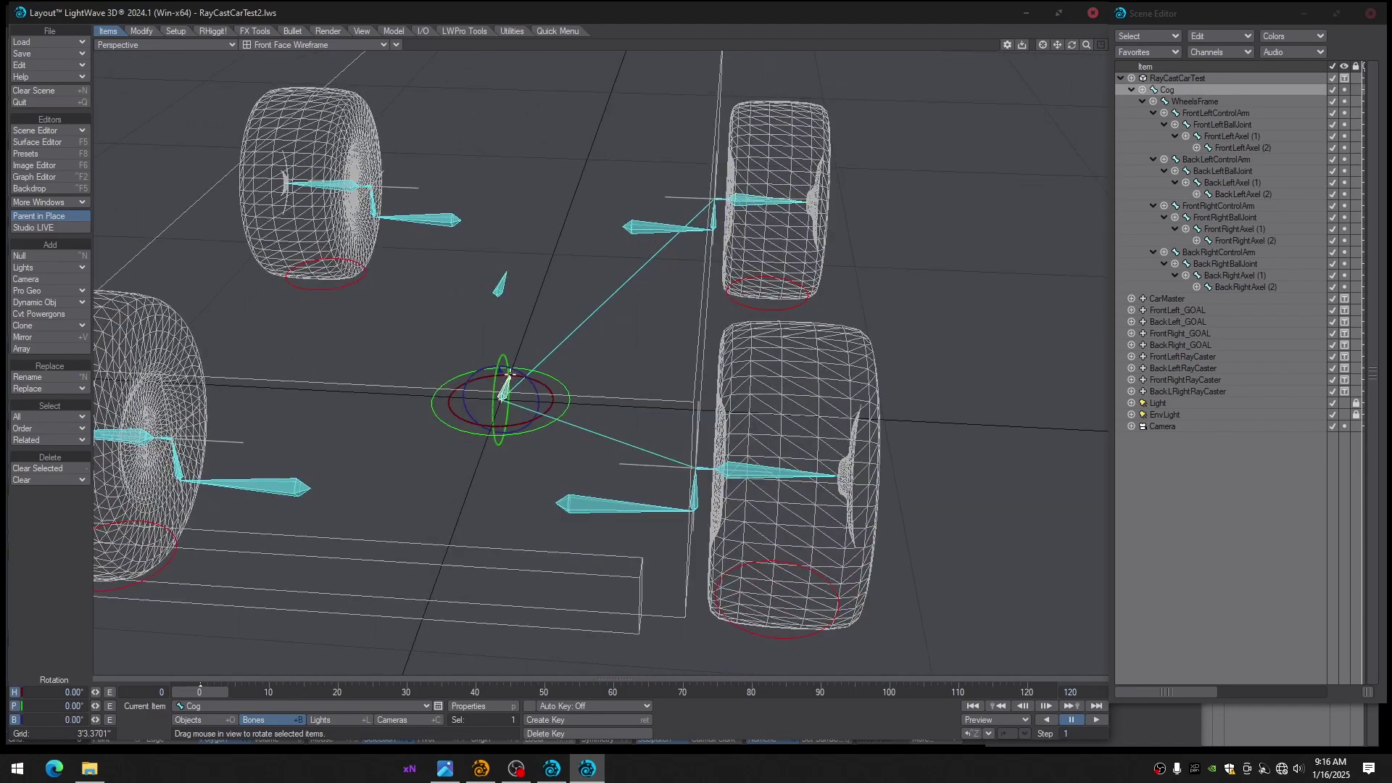
{"action": "key", "text": "t"}
{"action": "mouse_move", "coordinate": [499, 361]}
{"action": "left_mouse_down"}
{"action": "mouse_move", "coordinate": [496, 303]}
{"action": "mouse_move", "coordinate": [499, 360]}
{"action": "mouse_move", "coordinate": [497, 323]}
{"action": "mouse_move", "coordinate": [513, 362]}
{"action": "left_mouse_up"}
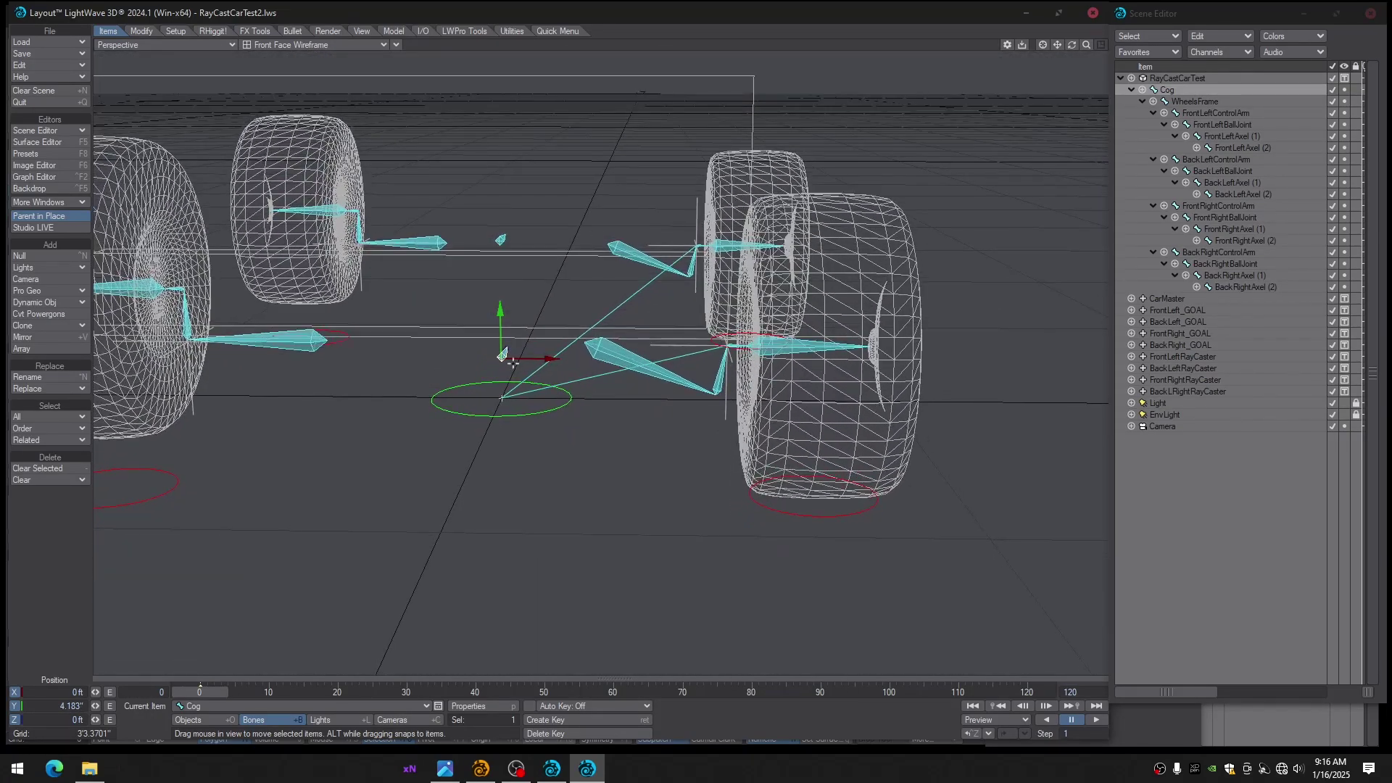
{"action": "left_click_drag", "start_coordinate": [500, 313], "coordinate": [502, 350]}
{"action": "mouse_move", "coordinate": [220, 691]}
{"action": "left_mouse_down"}
{"action": "mouse_move", "coordinate": [240, 691]}
{"action": "mouse_move", "coordinate": [218, 692]}
{"action": "left_mouse_up"}
Set the pitch controller of the FrontRightControlArm and FrontRightBallJoint bones to Inverse Kinematics
{"action": "left_click_drag", "start_coordinate": [461, 473], "coordinate": [377, 446], "text": "alt"}
{"action": "left_click", "coordinate": [332, 426]}
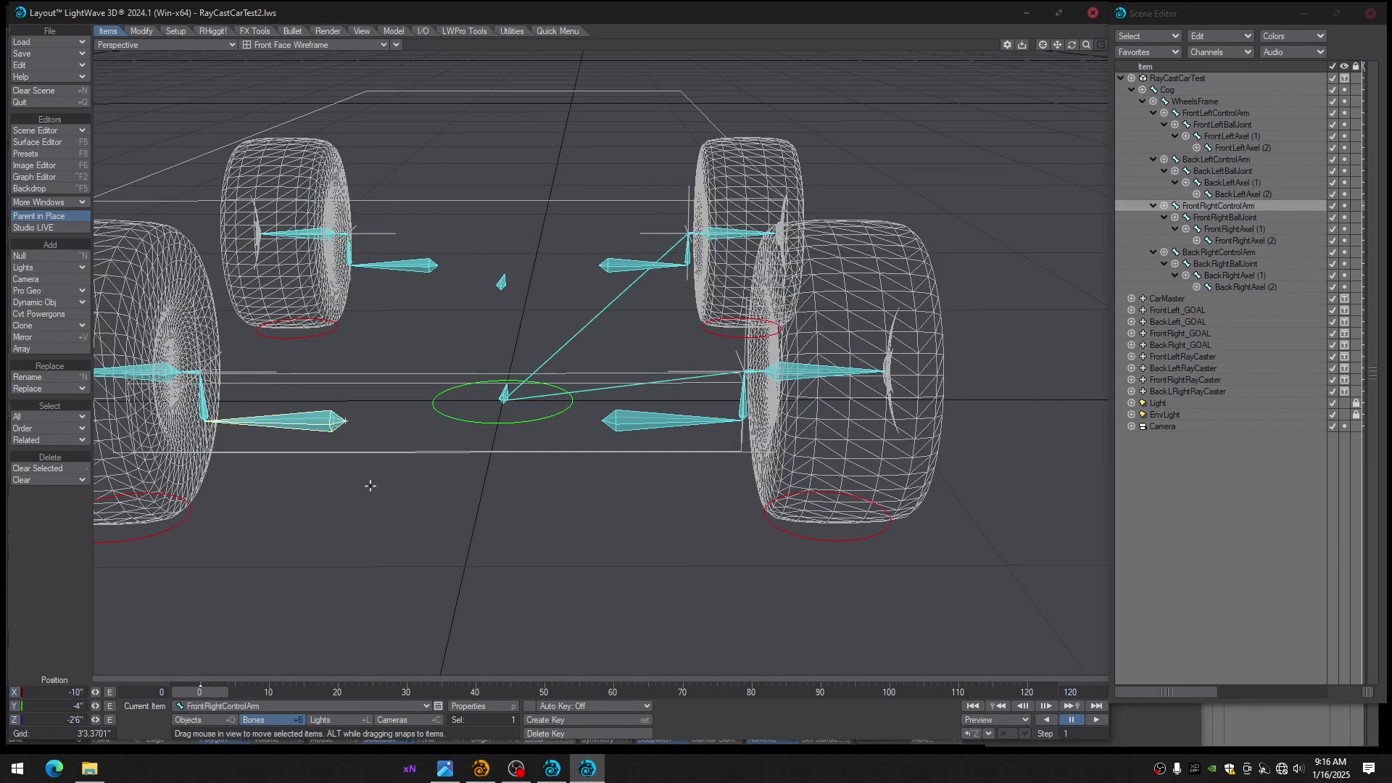
{"action": "key", "text": "m"}
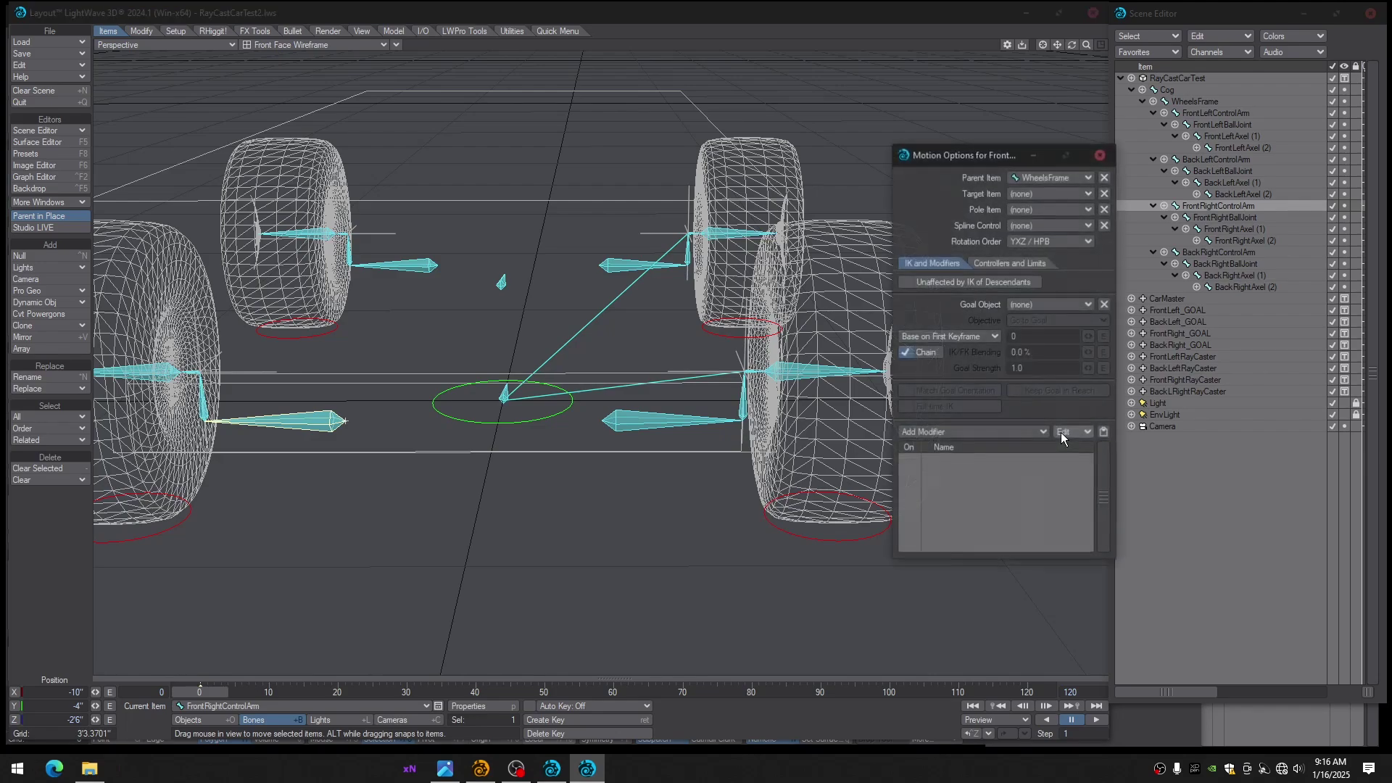
{"action": "left_click_drag", "start_coordinate": [987, 159], "coordinate": [1028, 159]}
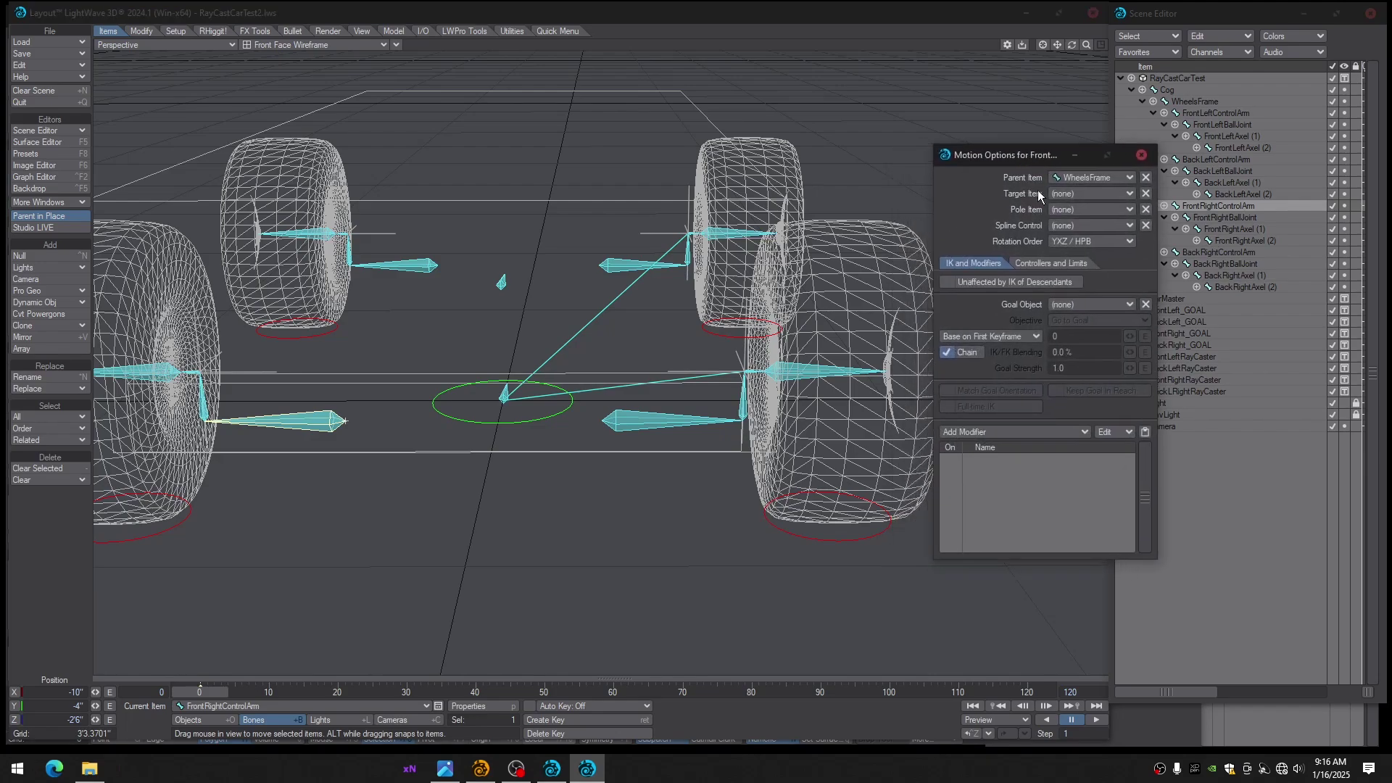
{"action": "left_click", "coordinate": [1037, 263]}
{"action": "left_click", "coordinate": [1099, 463]}
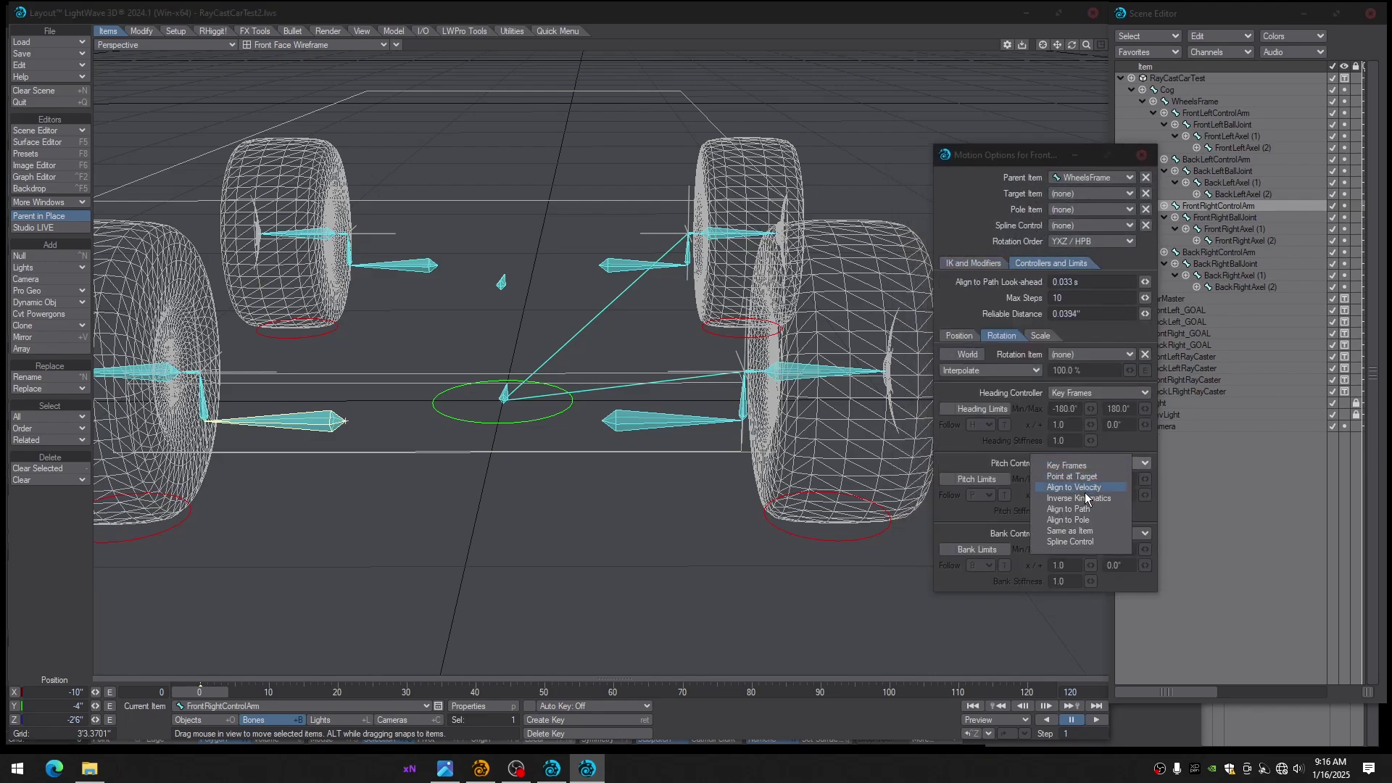
{"action": "left_click", "coordinate": [1081, 484]}
{"action": "key", "text": "Down"}
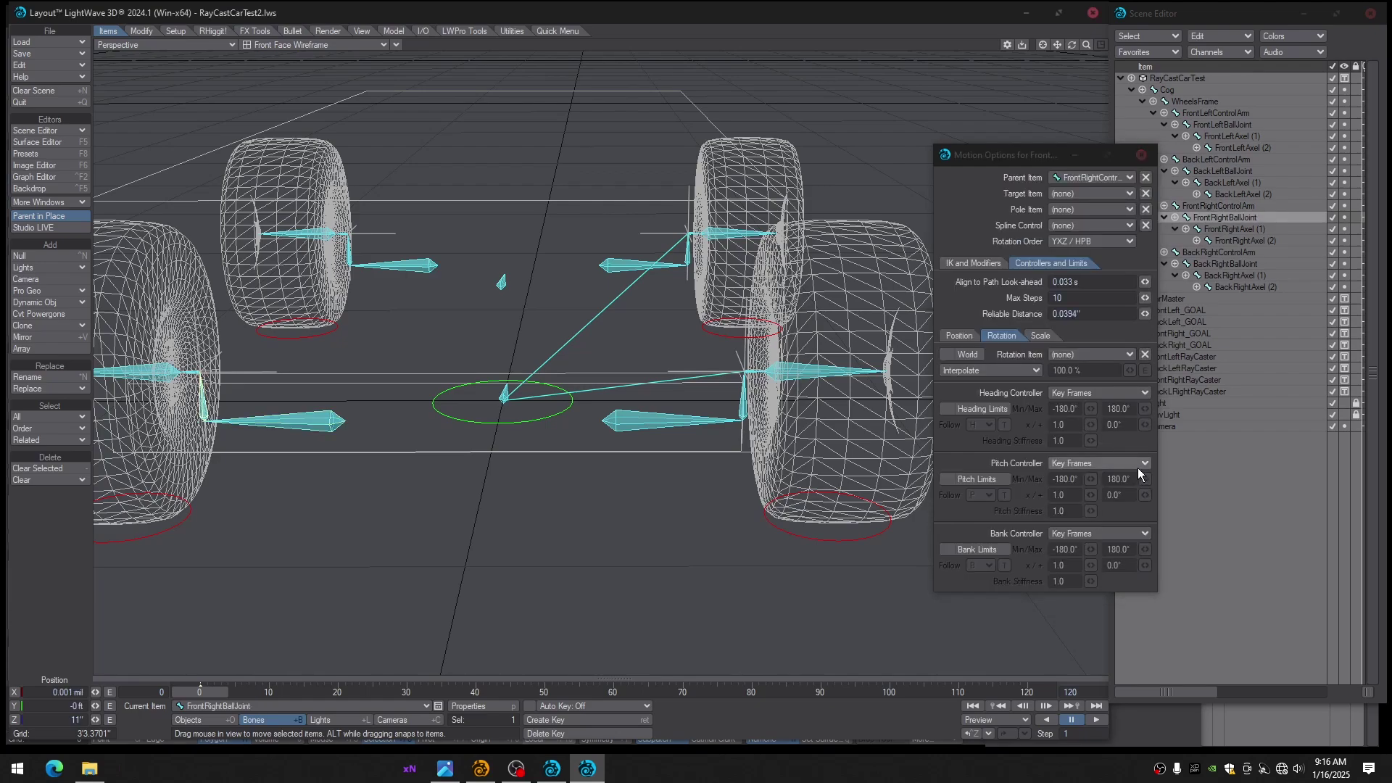
{"action": "left_click", "coordinate": [1090, 464]}
{"action": "left_click", "coordinate": [1087, 495]}
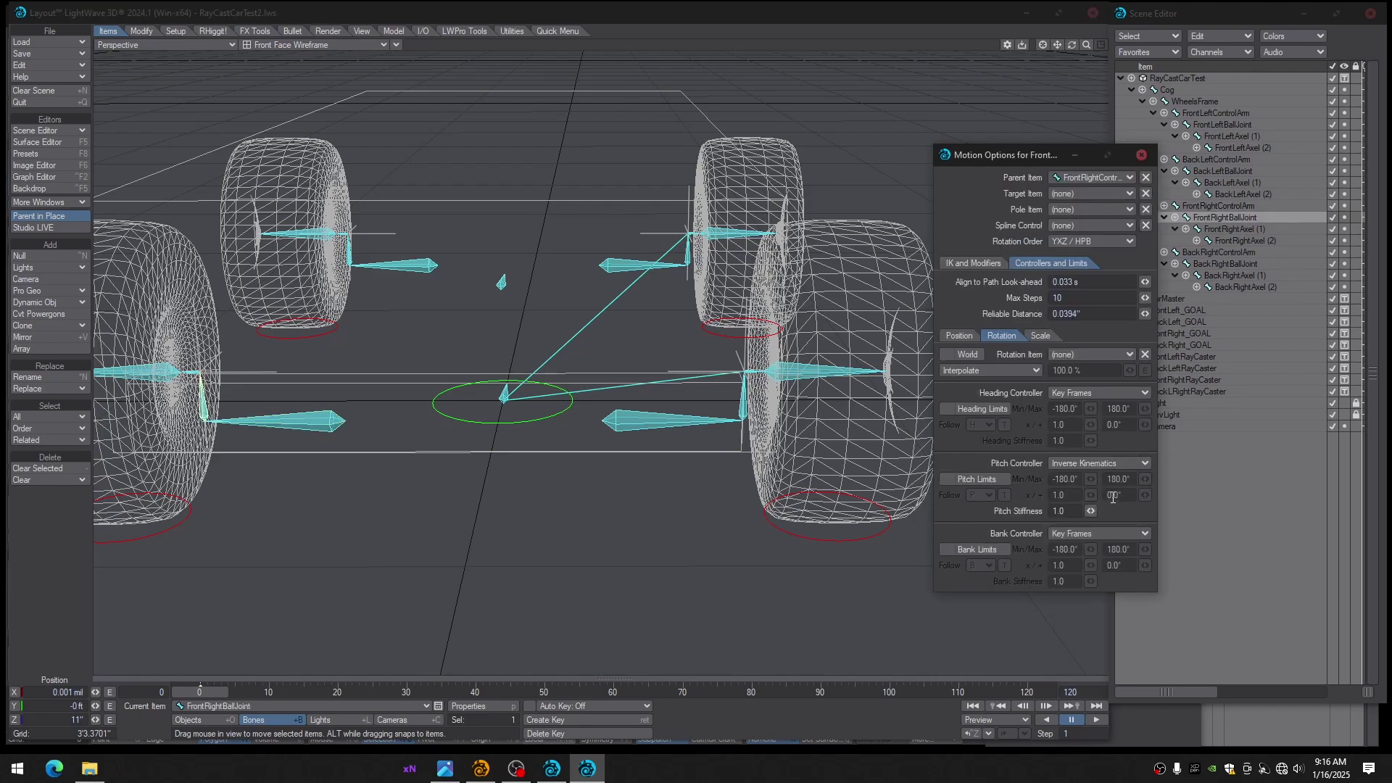
Assign FrontRight_GOAL as the goal object of FrontRightAxel (1), with Match Goal Orientation and Keep Goal In Reach enabled
{"action": "key", "text": "Down"}
{"action": "left_click", "coordinate": [973, 263]}
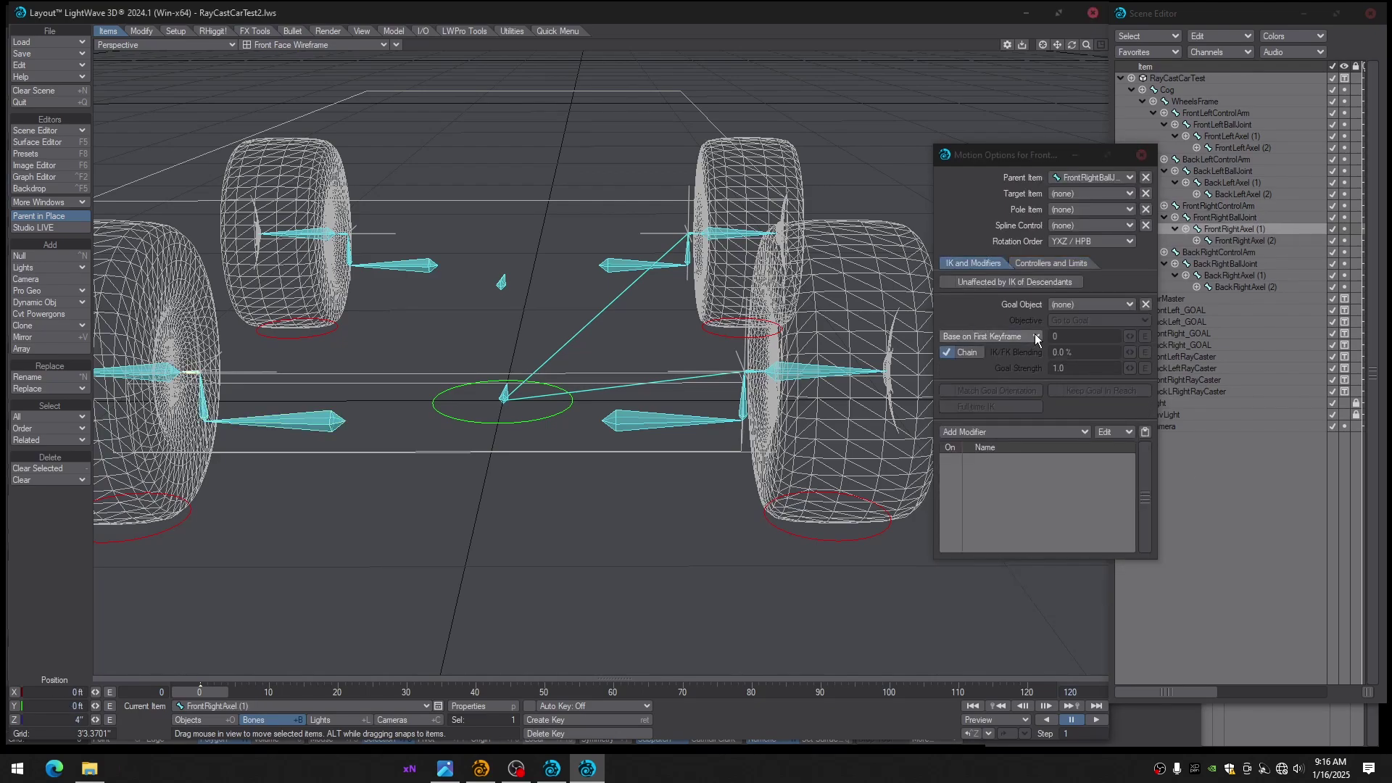
{"action": "left_click", "coordinate": [1071, 304]}
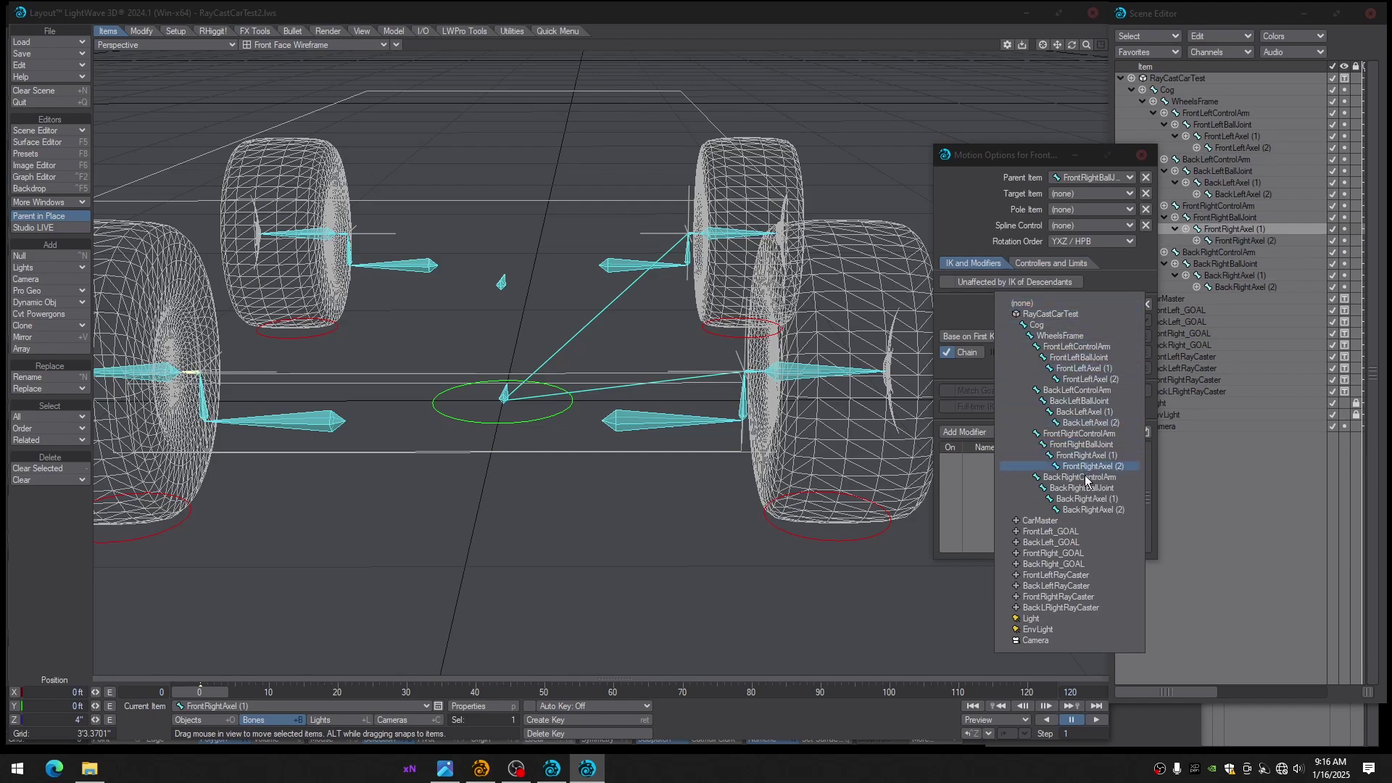
{"action": "left_click", "coordinate": [1048, 554]}
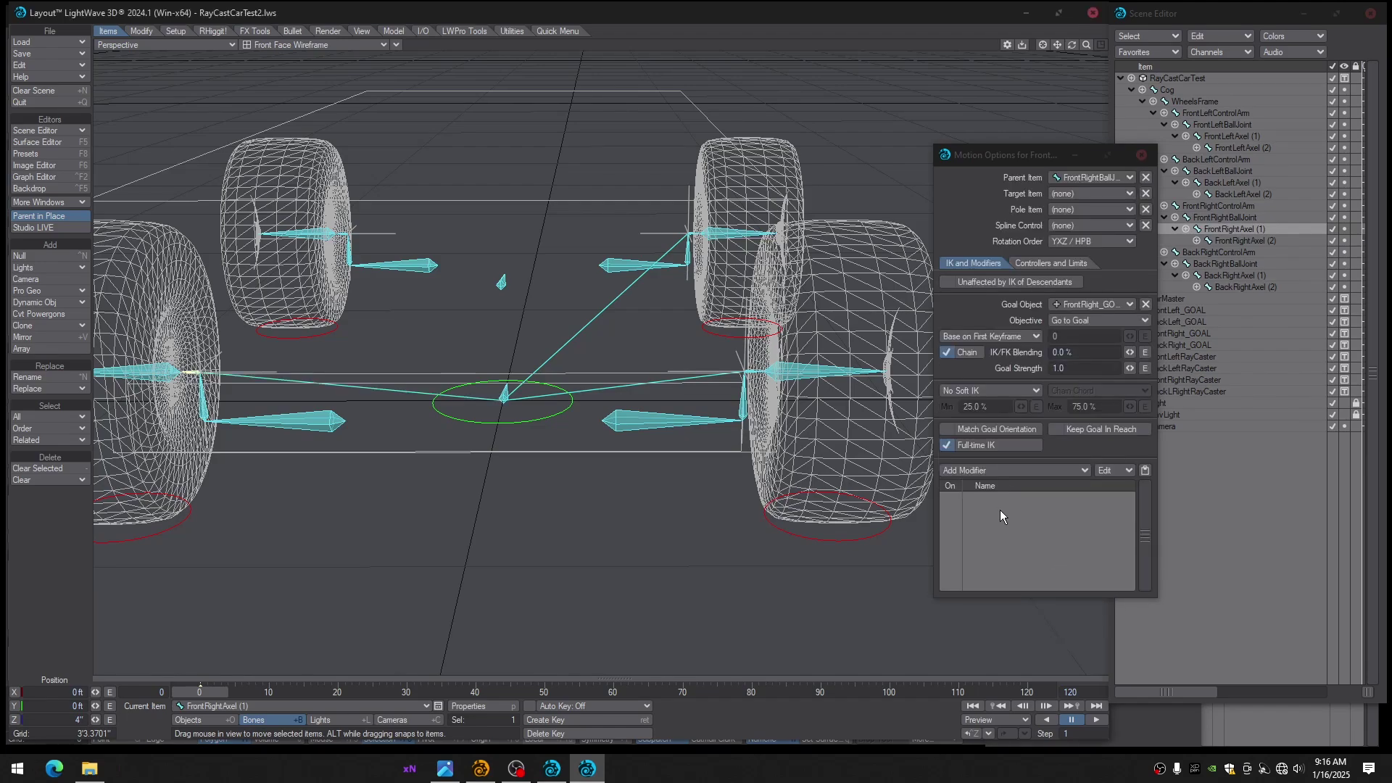
{"action": "left_click", "coordinate": [971, 428]}
{"action": "left_click", "coordinate": [1099, 429]}
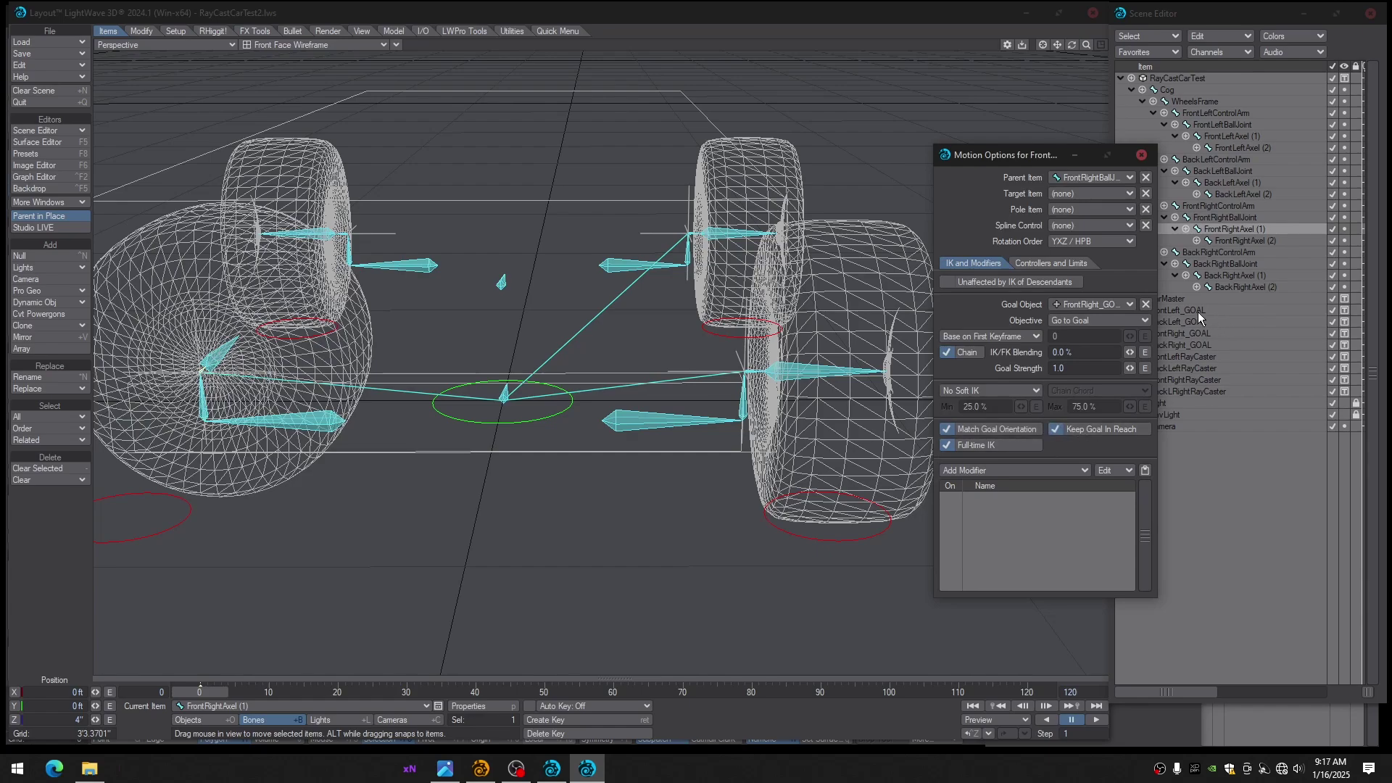
Set the heading of FrontRight_GOAL to -90° so the front right wheel faces outward
{"action": "left_click_drag", "start_coordinate": [1036, 154], "coordinate": [1004, 146]}
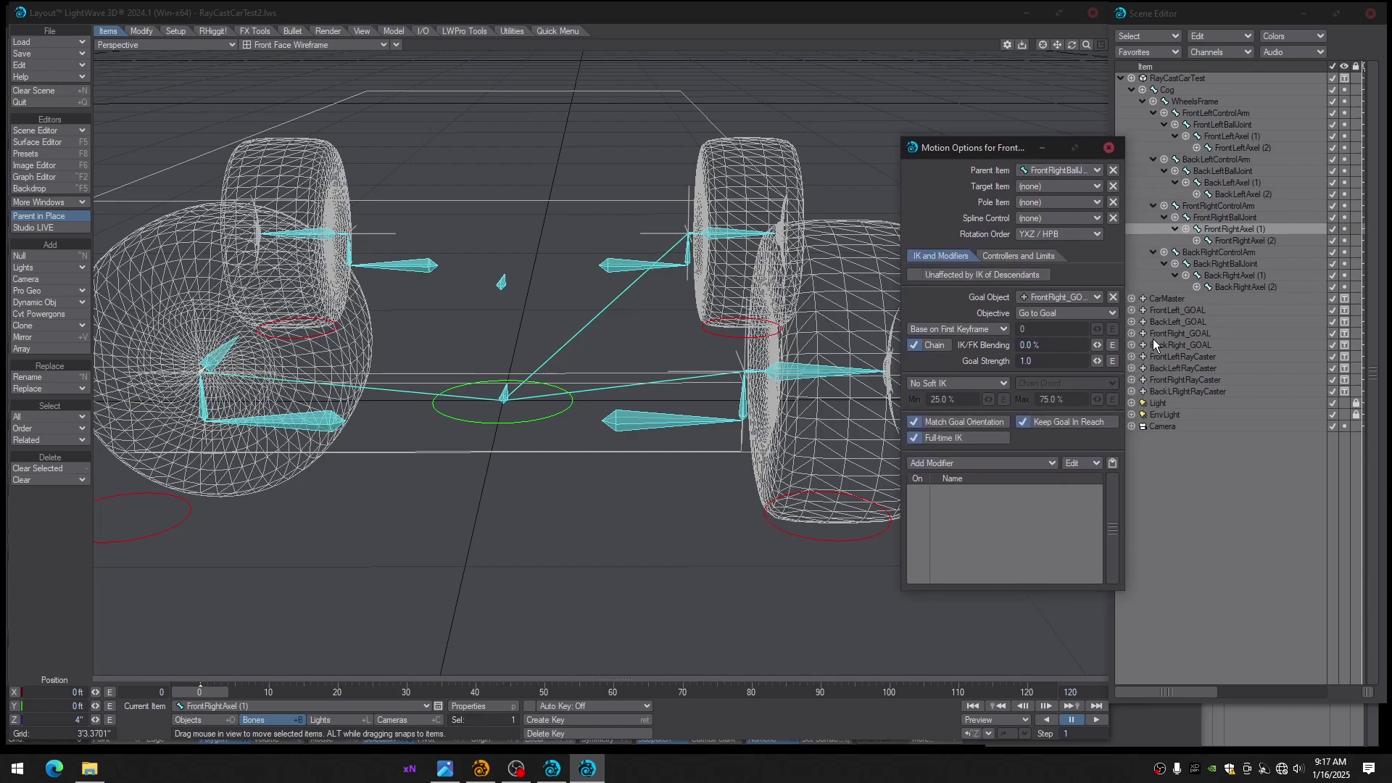
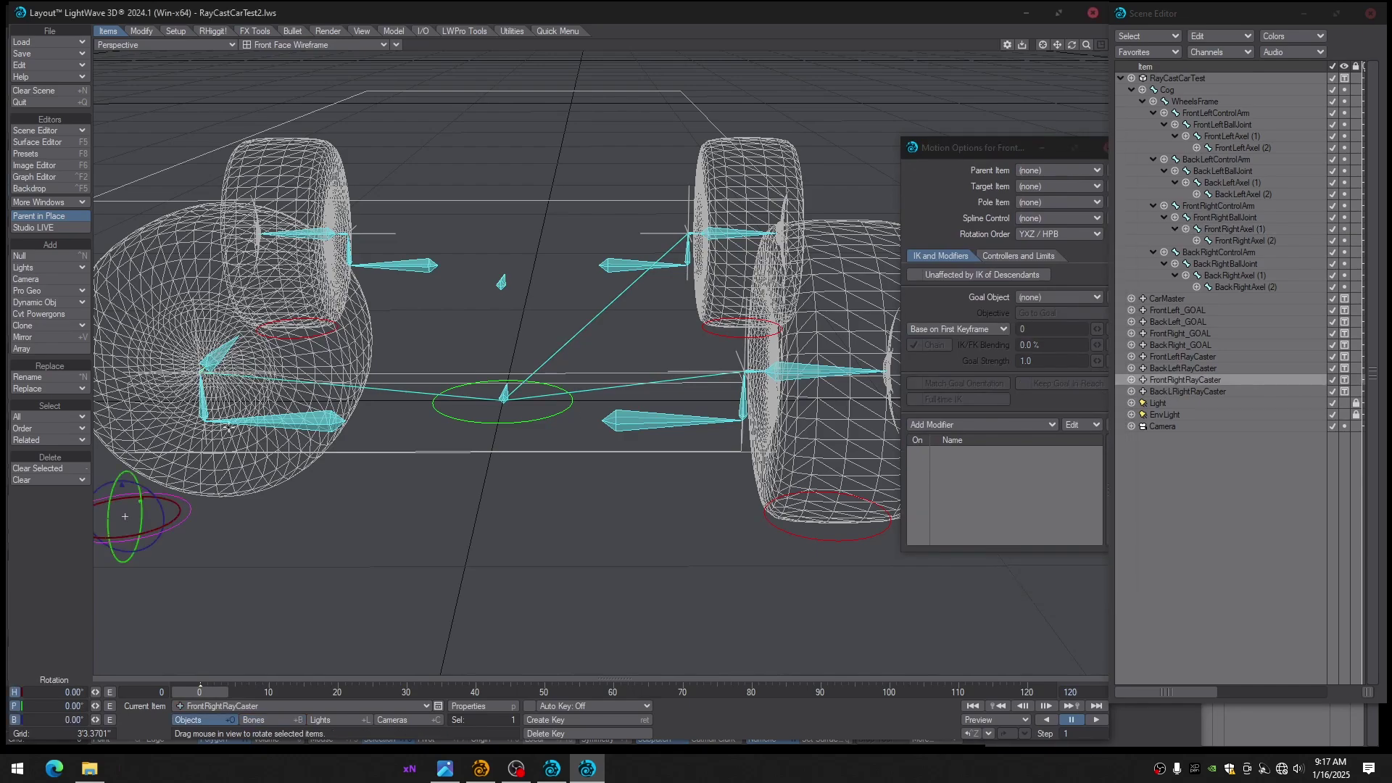
{"action": "left_click", "coordinate": [1164, 333]}
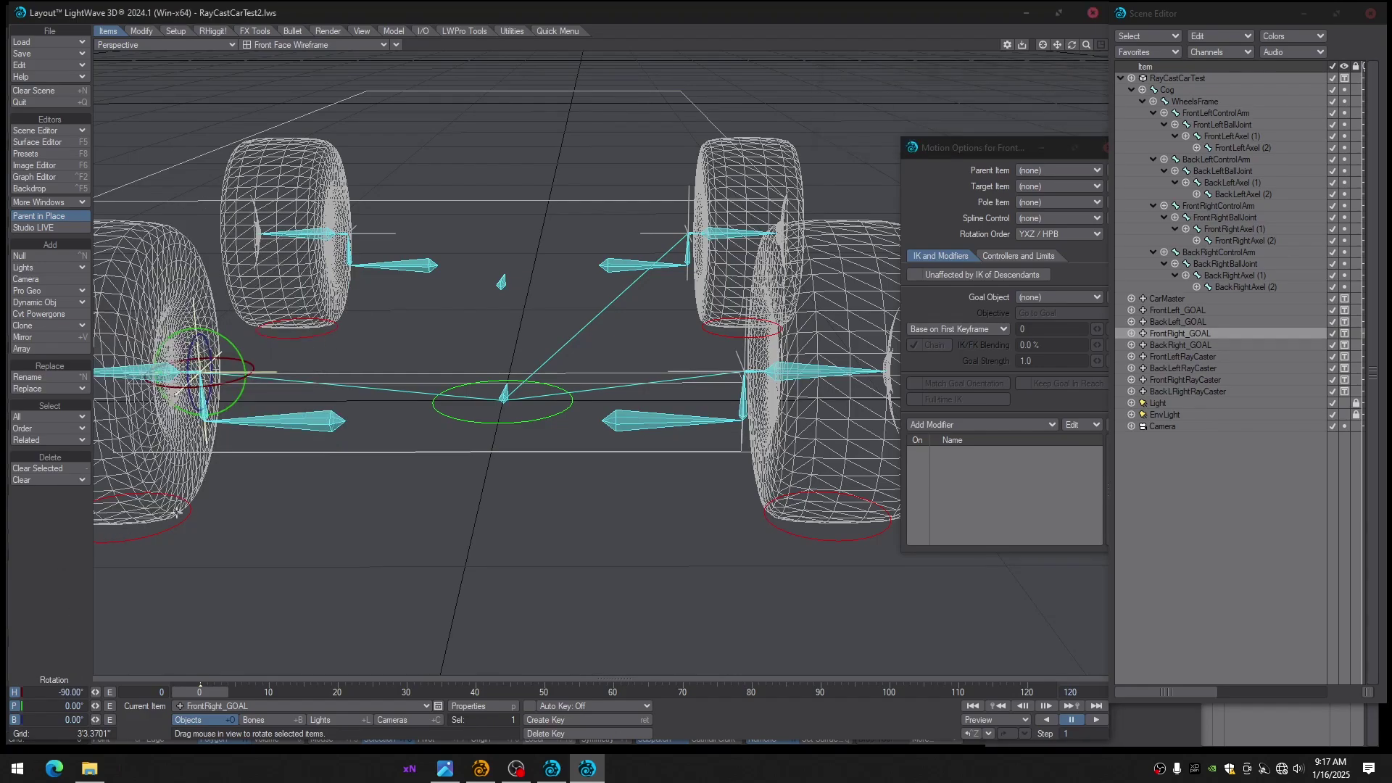
{"action": "left_click_drag", "start_coordinate": [260, 459], "coordinate": [363, 465], "text": "alt"}
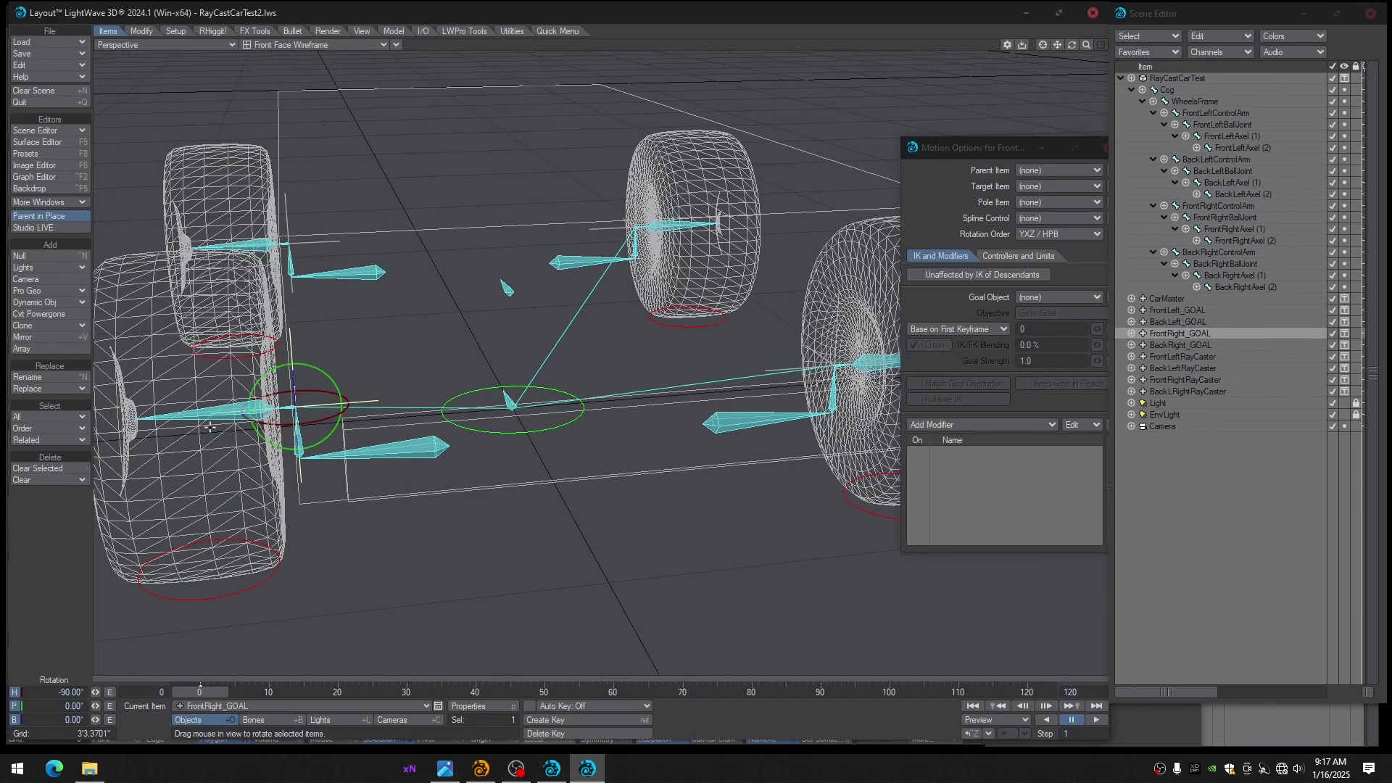
Test the front right wheel's spin by banking FrontRightAxel (2) to about 48° and restore its rotation
{"action": "left_click", "coordinate": [260, 459]}
{"action": "left_click", "coordinate": [218, 419]}
{"action": "left_click_drag", "start_coordinate": [218, 419], "coordinate": [266, 422], "text": "alt"}
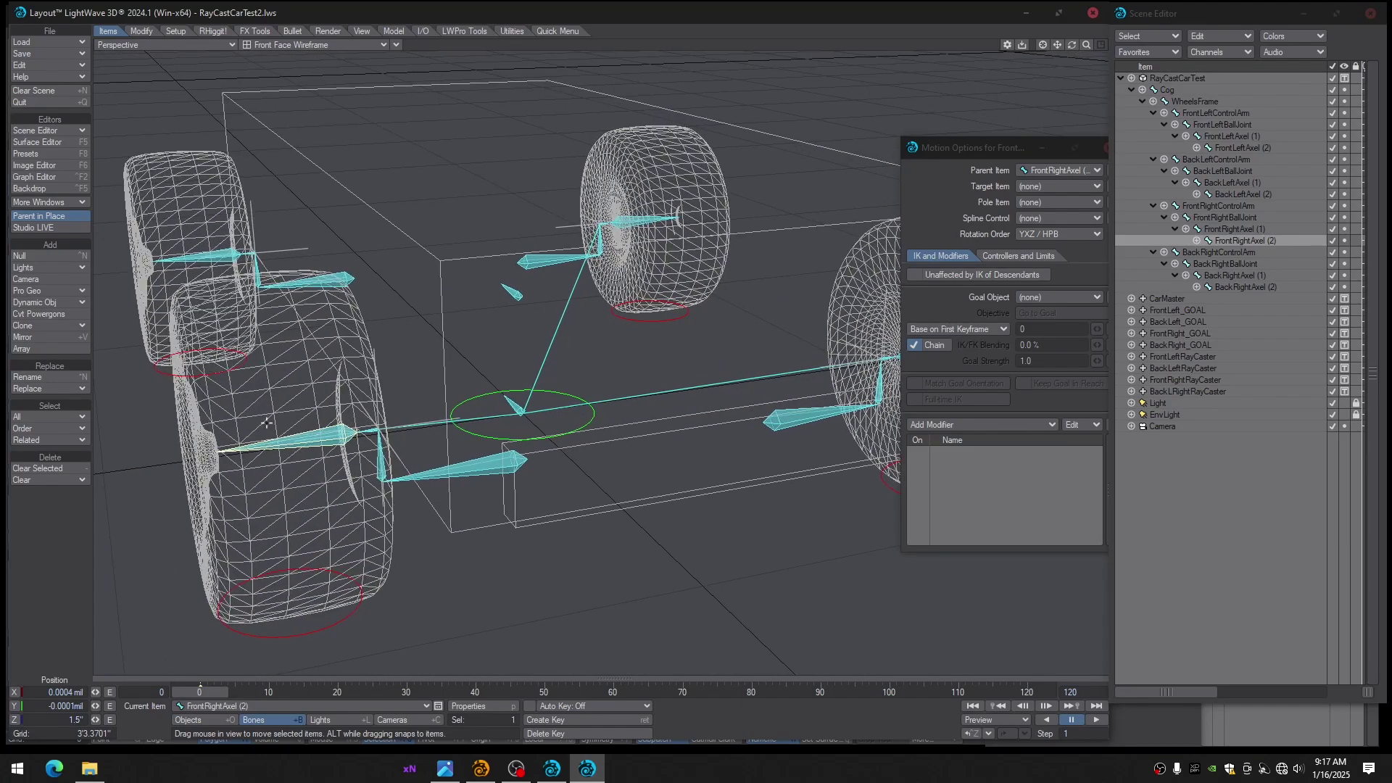
{"action": "key", "text": "y"}
{"action": "left_click_drag", "start_coordinate": [357, 407], "coordinate": [355, 628]}
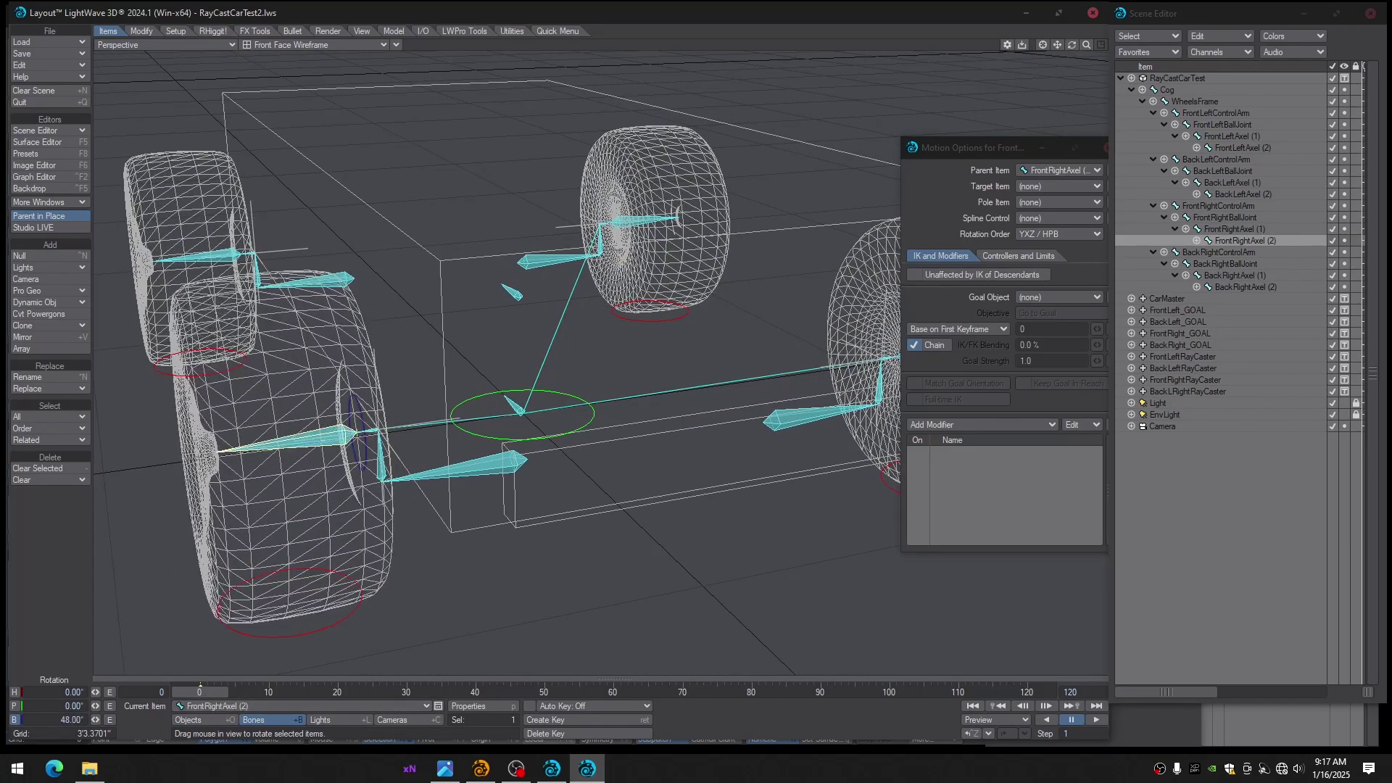
{"action": "left_click_drag", "start_coordinate": [207, 692], "coordinate": [206, 693]}
Set the pitch controller of the BackRightControlArm and BackRightBallJoint bones to Inverse Kinematics
{"action": "left_click_drag", "start_coordinate": [531, 457], "coordinate": [454, 358], "text": "alt"}
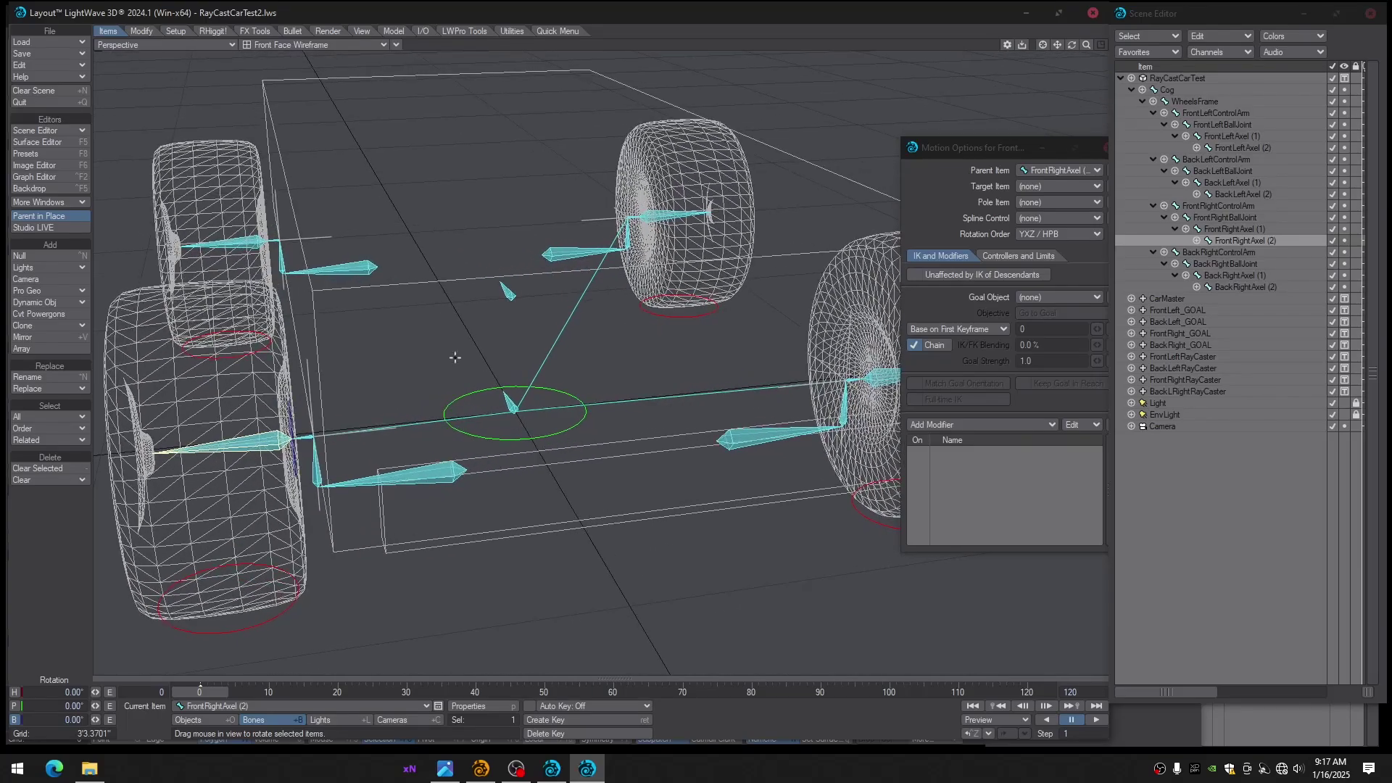
{"action": "left_click", "coordinate": [365, 269]}
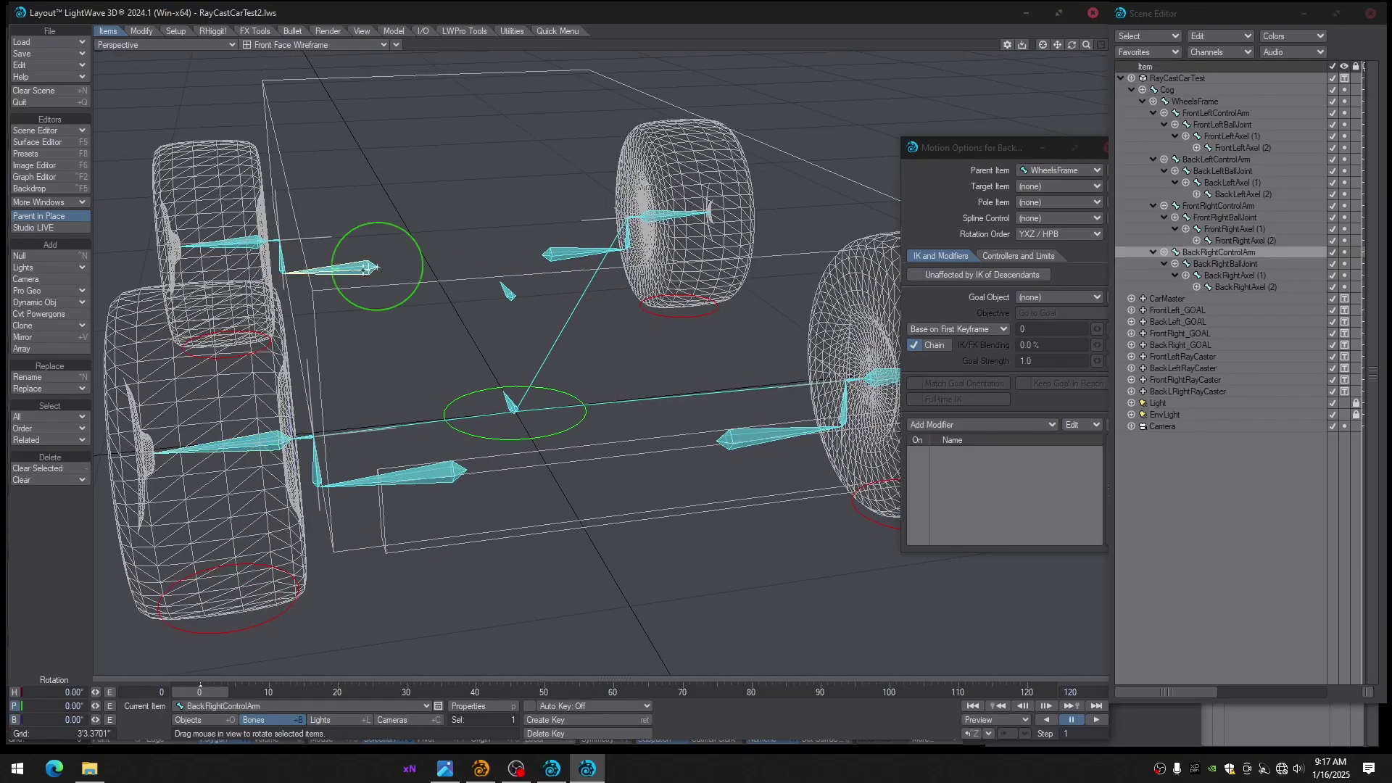
{"action": "left_click", "coordinate": [1015, 256]}
{"action": "left_click", "coordinate": [1046, 455]}
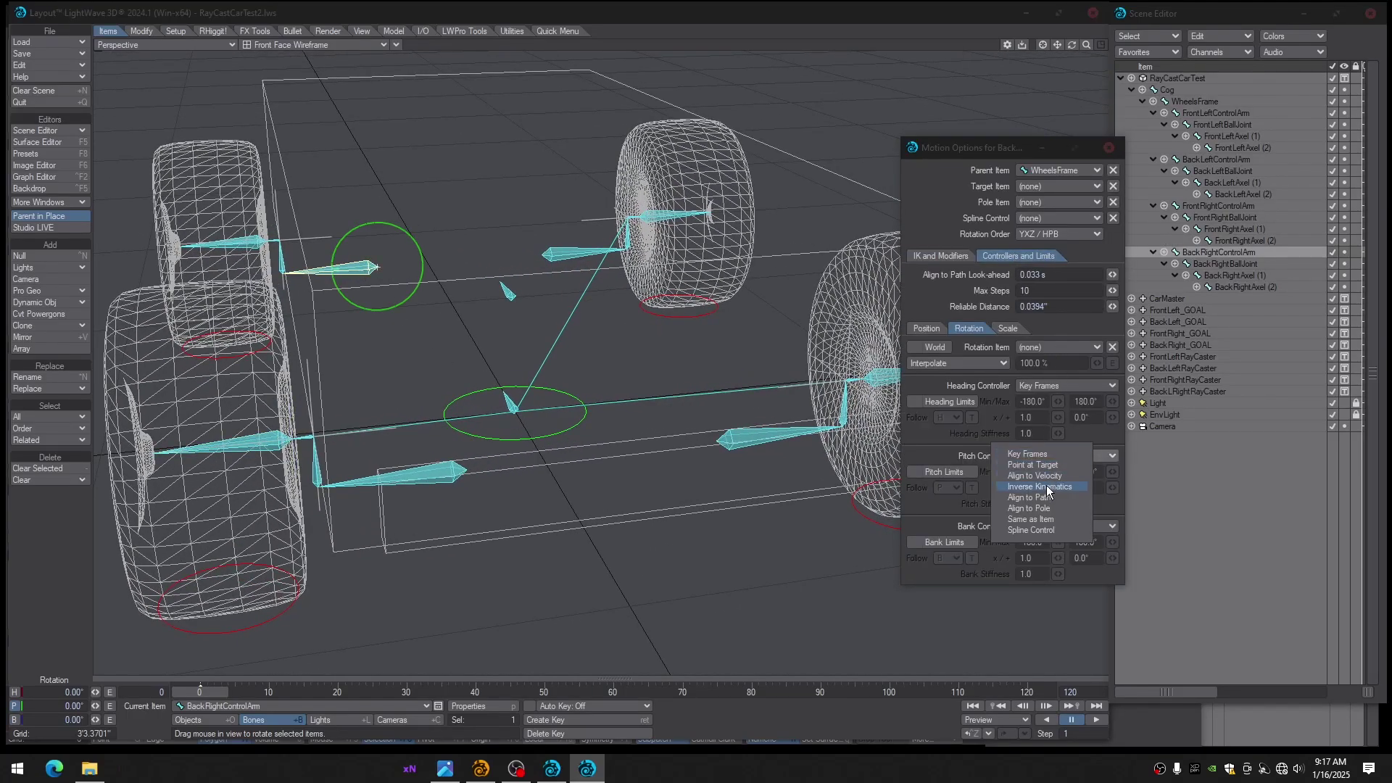
{"action": "left_click", "coordinate": [1047, 486]}
{"action": "key", "text": "Down"}
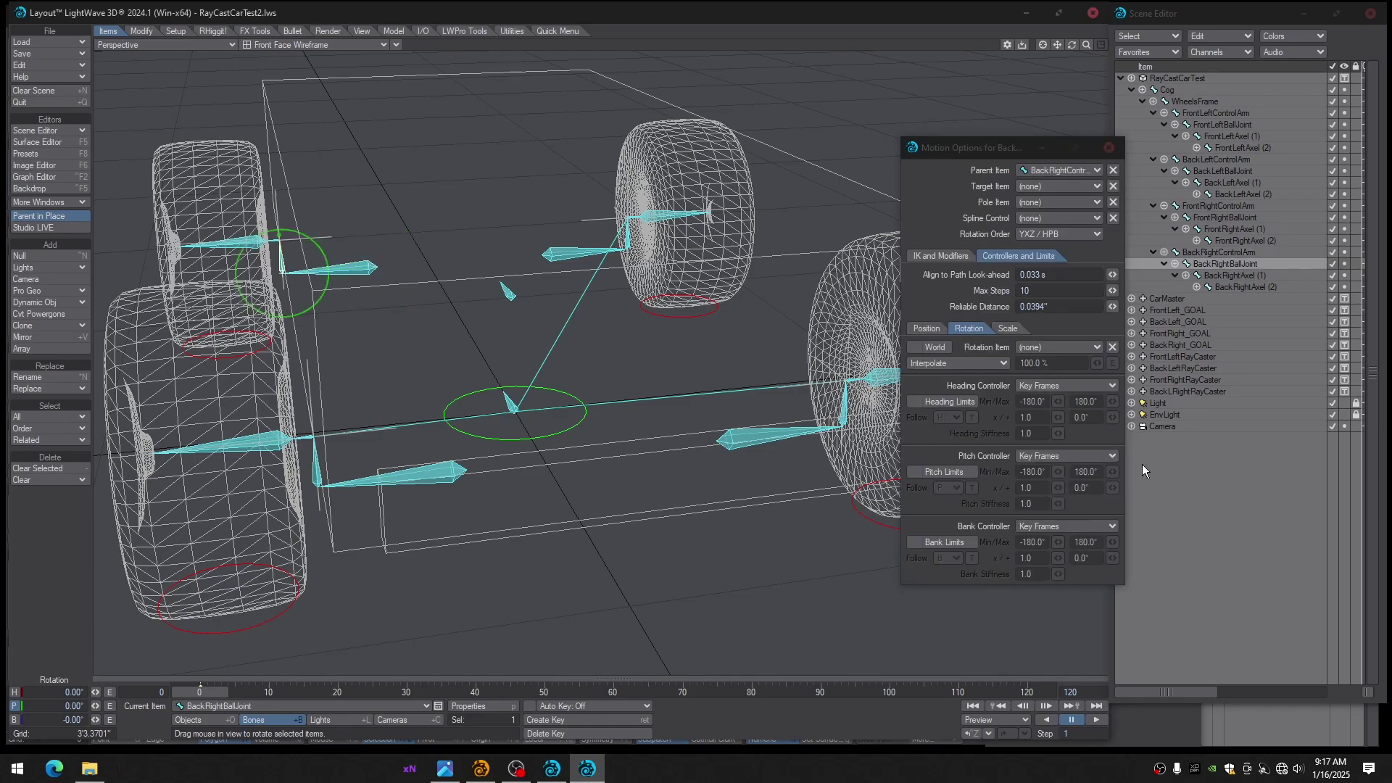
{"action": "left_click", "coordinate": [1082, 456]}
{"action": "left_click", "coordinate": [1059, 485]}
Assign BackRight_GOAL as the goal object of BackRightAxel (1), with Match Goal Orientation and Keep Goal In Reach enabled
{"action": "key", "text": "Down"}
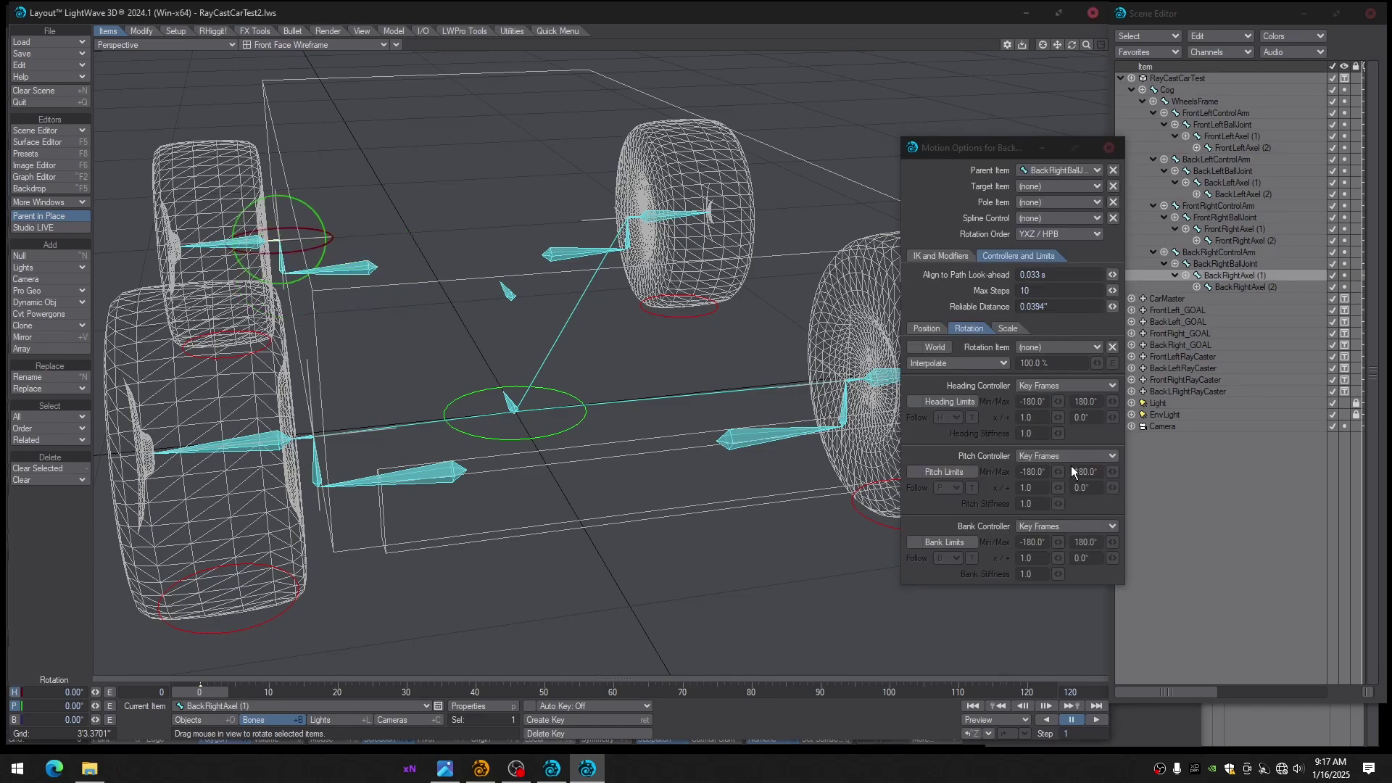
{"action": "left_click", "coordinate": [942, 256]}
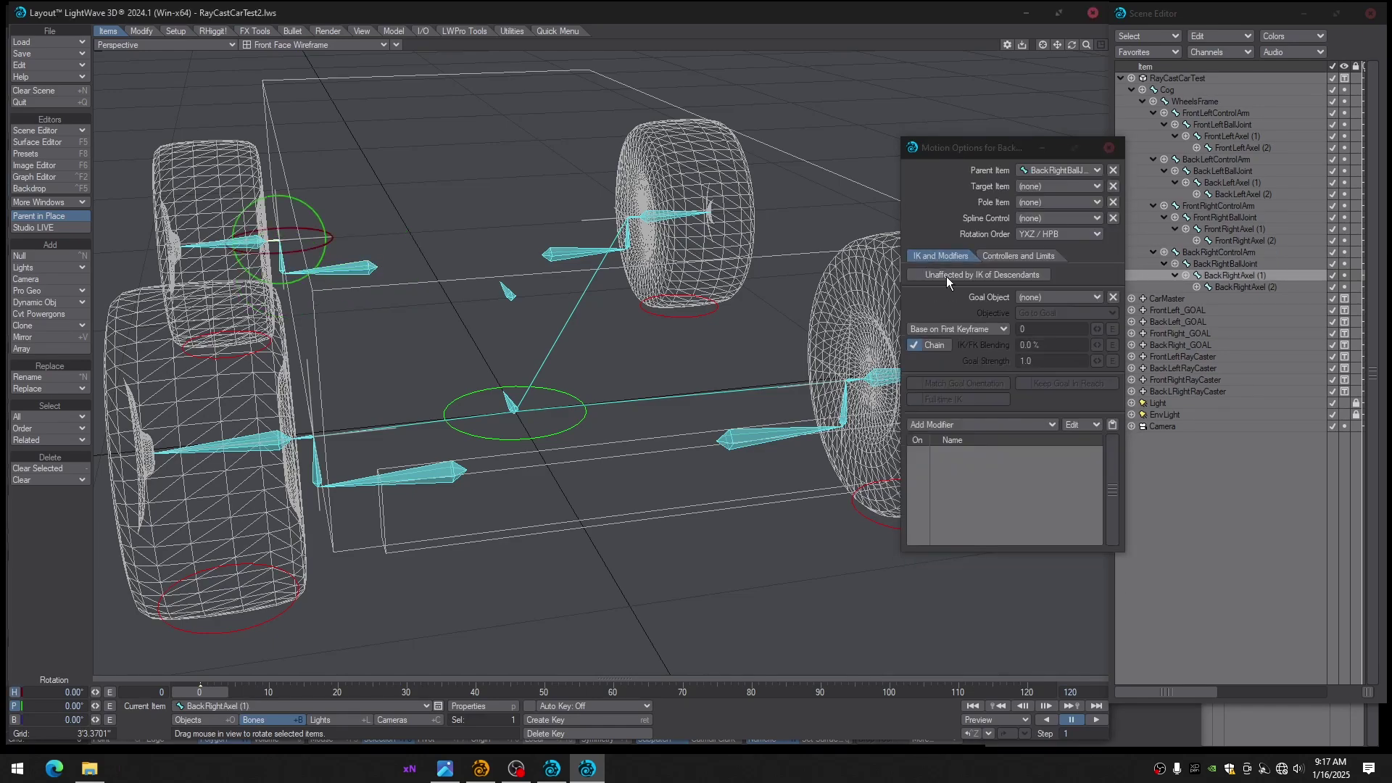
{"action": "left_click", "coordinate": [1043, 298]}
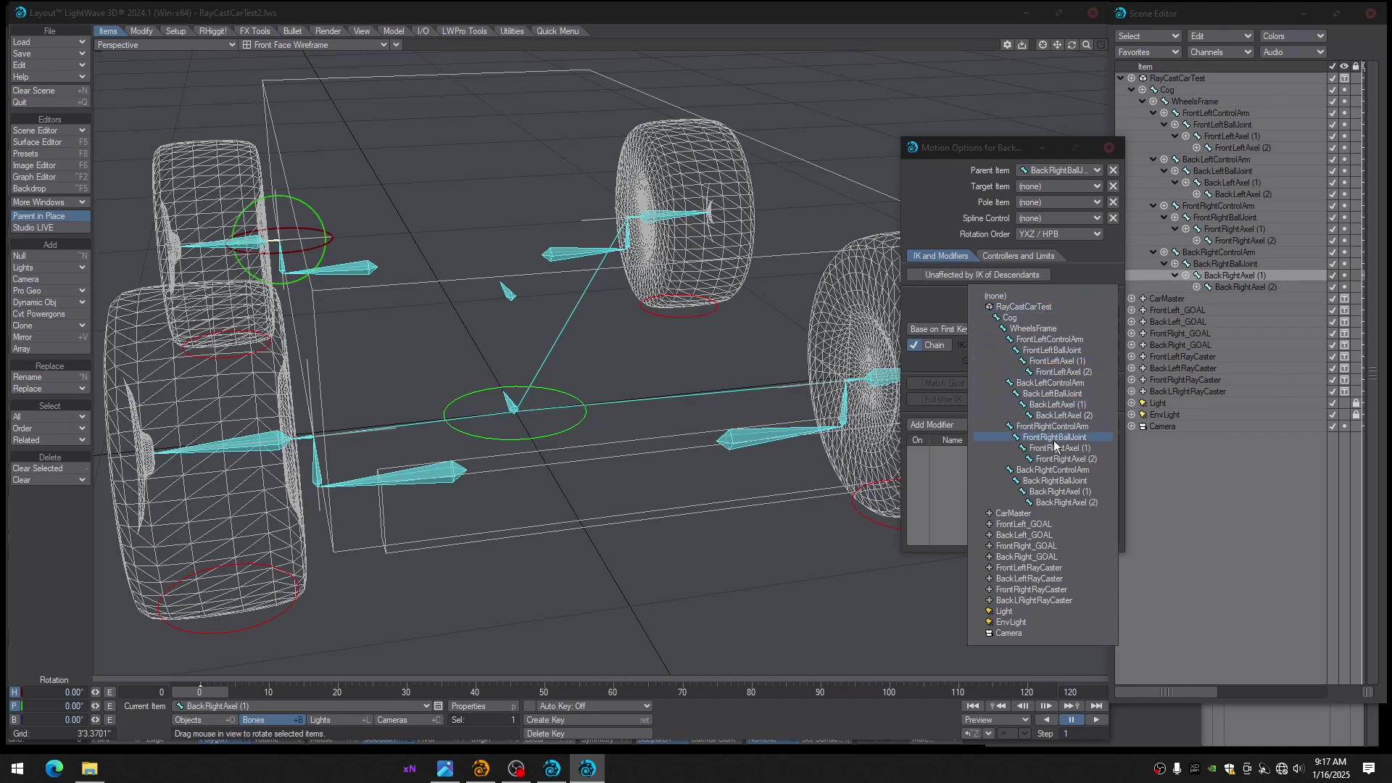
{"action": "left_click", "coordinate": [1023, 559]}
{"action": "left_click", "coordinate": [916, 422]}
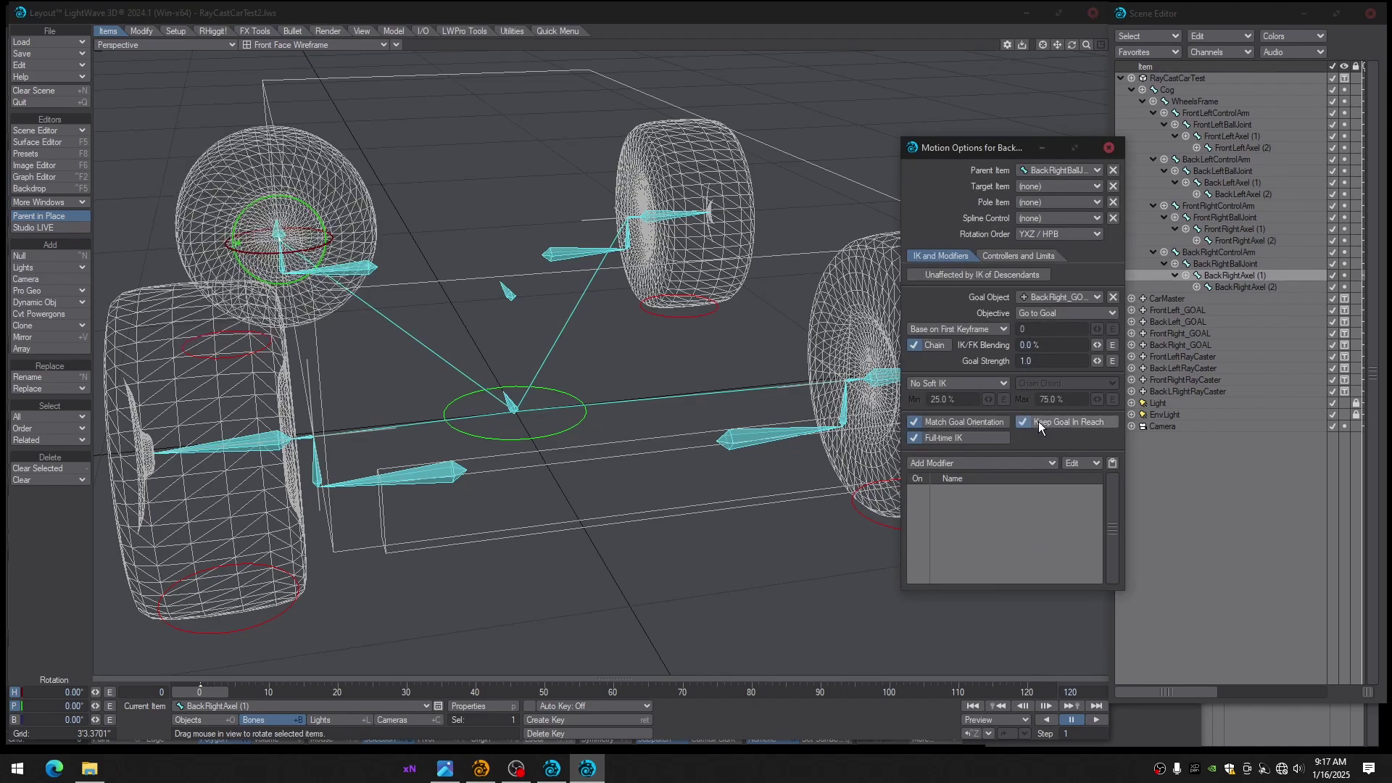
{"action": "left_click", "coordinate": [1109, 148]}
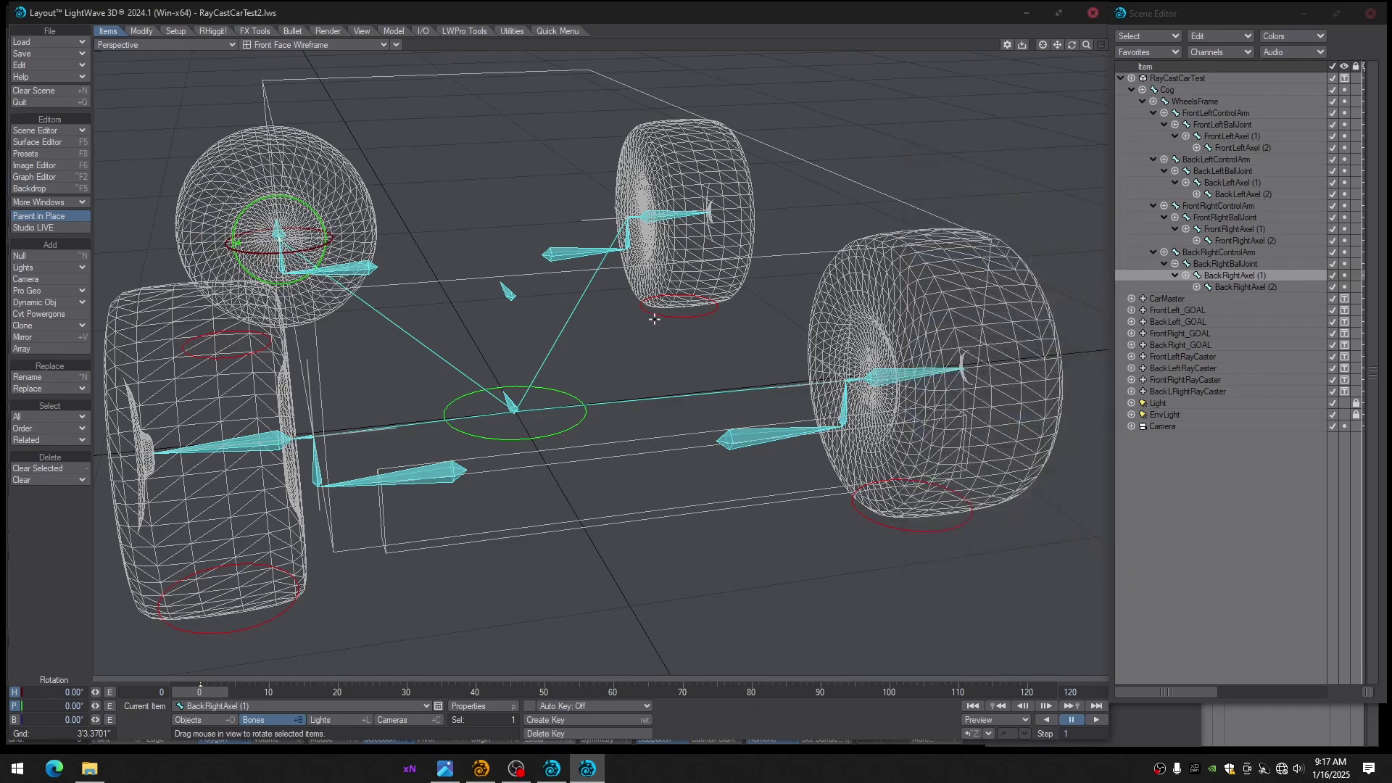
Set the heading of BackRight_GOAL to -90° so the back right wheel faces outward
{"action": "left_click", "coordinate": [1165, 346]}
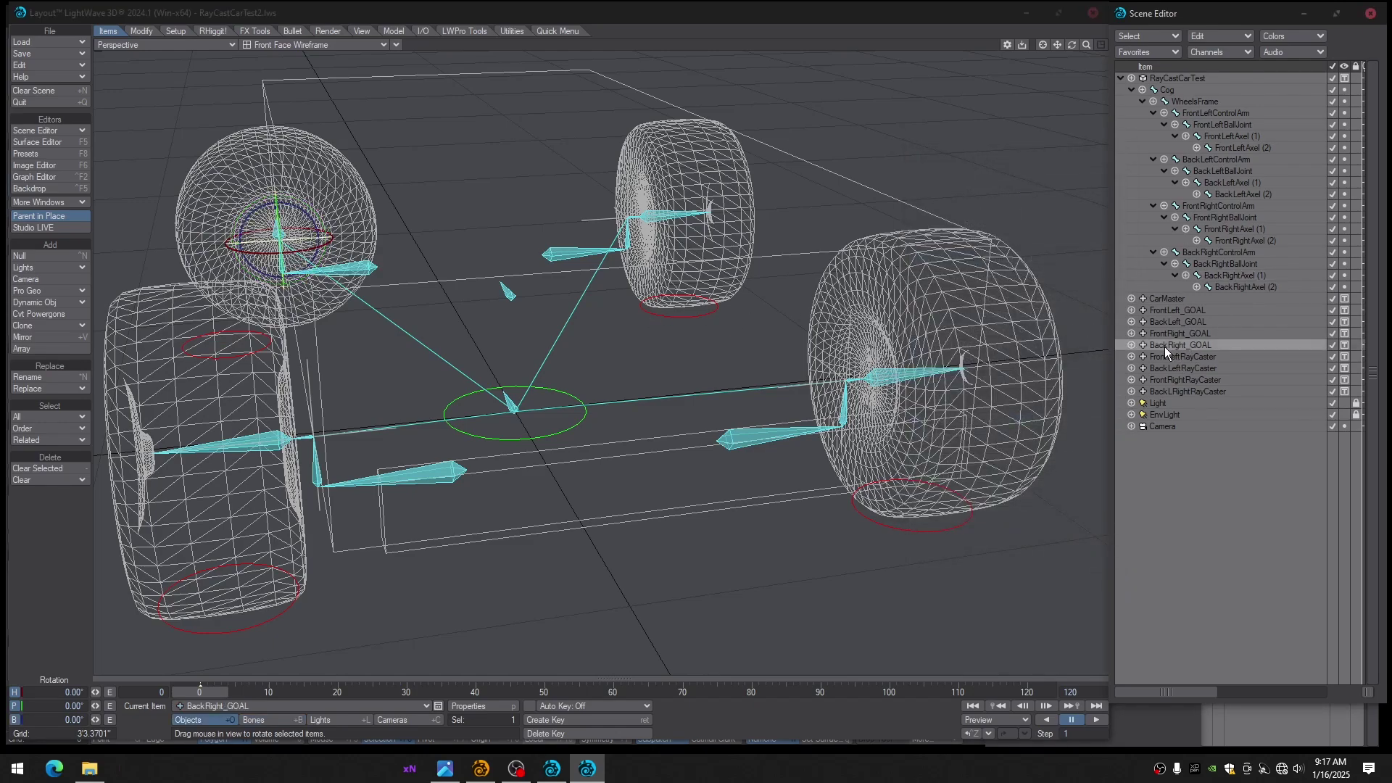
{"action": "left_click", "coordinate": [65, 693]}
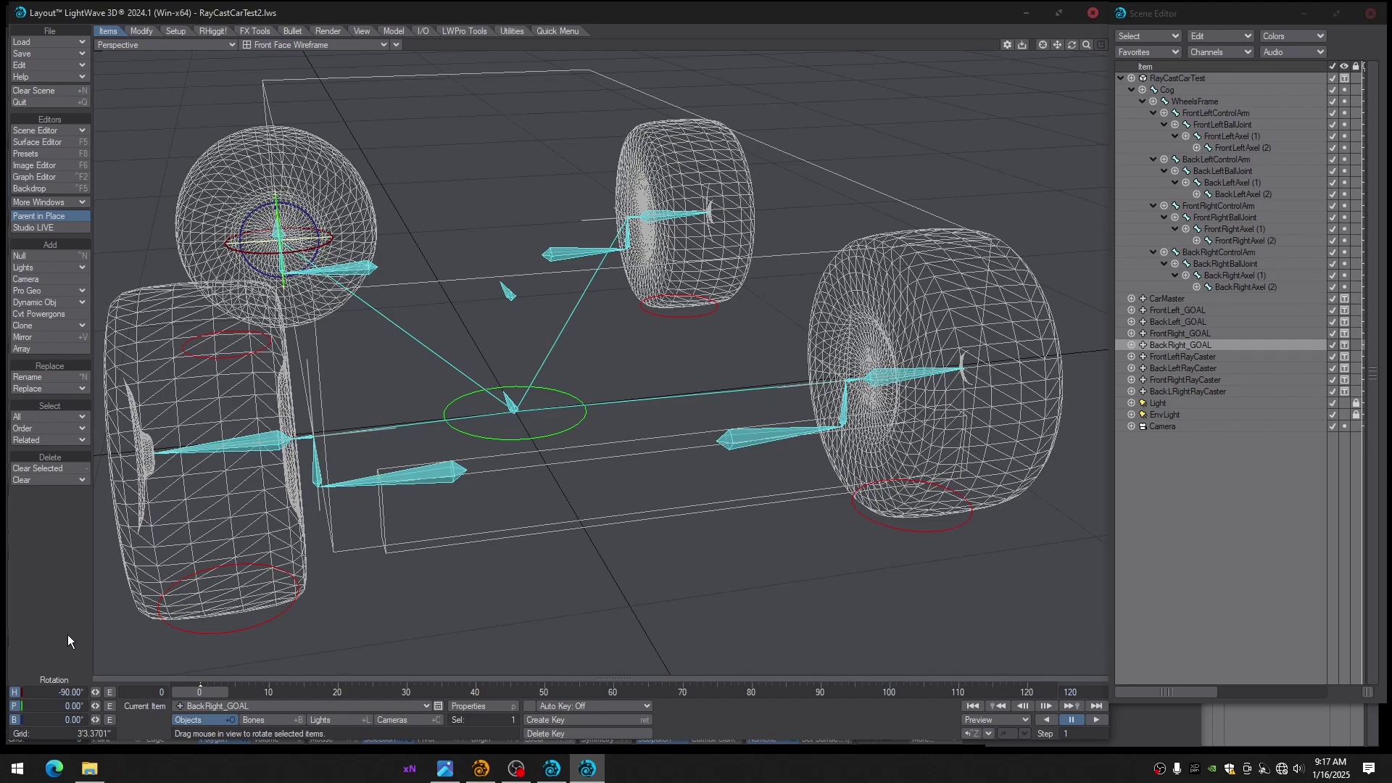
{"action": "key", "text": "Return"}
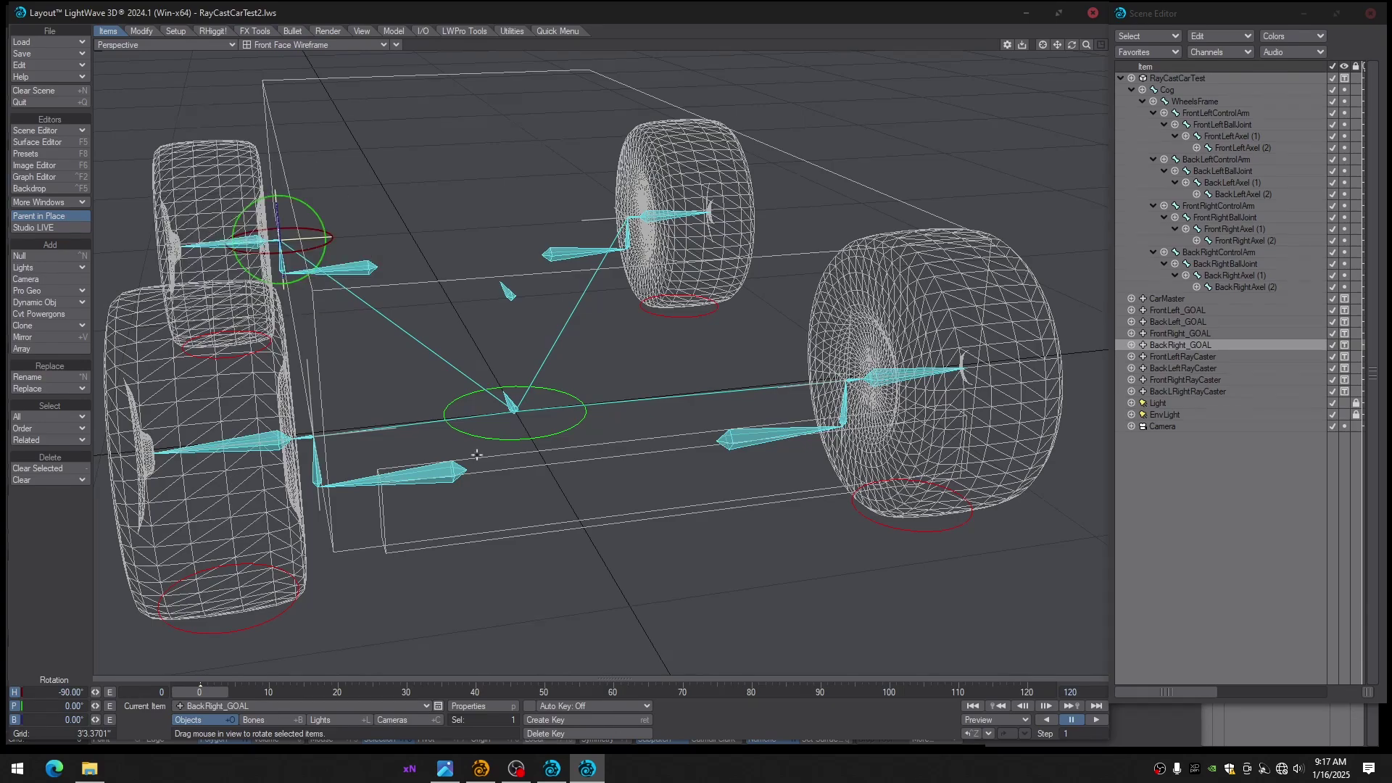
Test the back right wheel's spin by banking BackRightAxel (2) about 14° and undo the rotation
{"action": "left_click_drag", "start_coordinate": [471, 449], "coordinate": [352, 443], "text": "alt"}
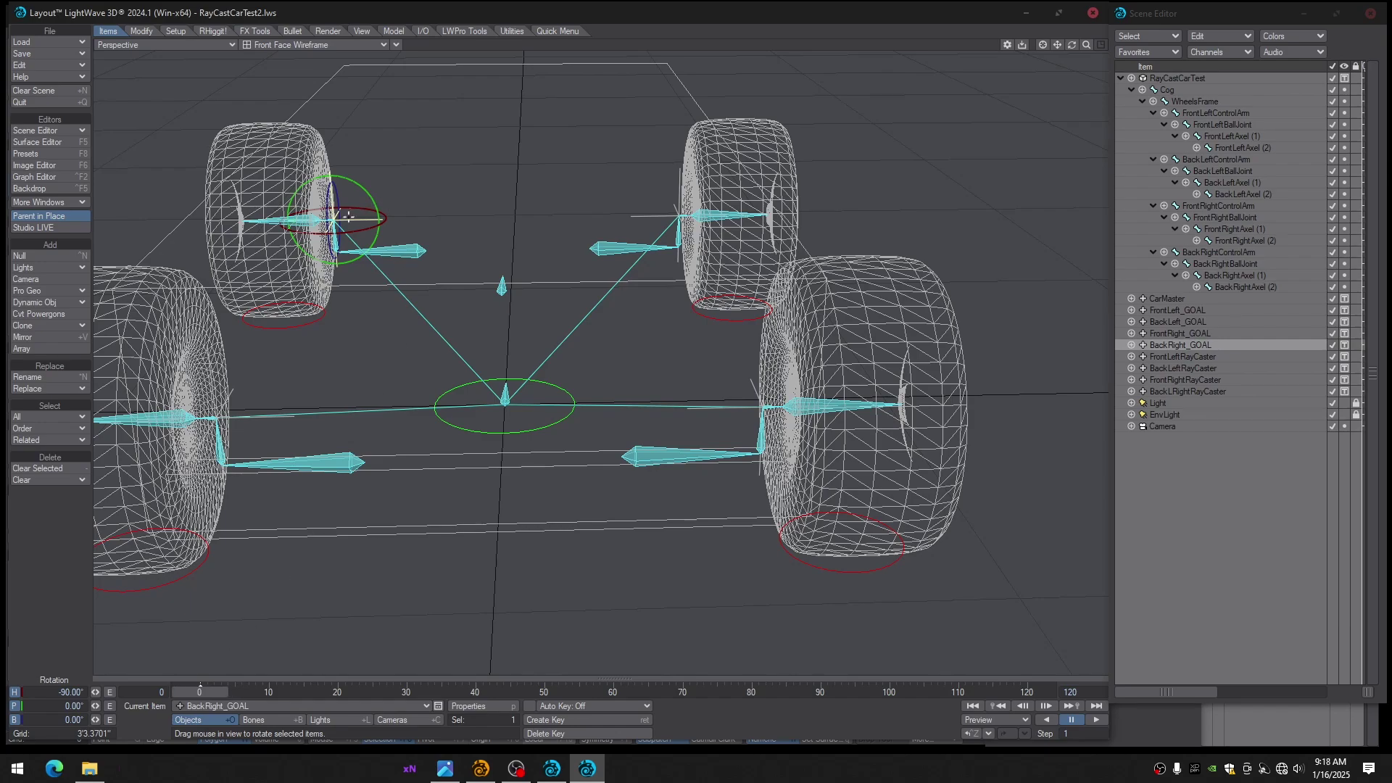
{"action": "left_click_drag", "start_coordinate": [444, 420], "coordinate": [392, 417], "text": "alt"}
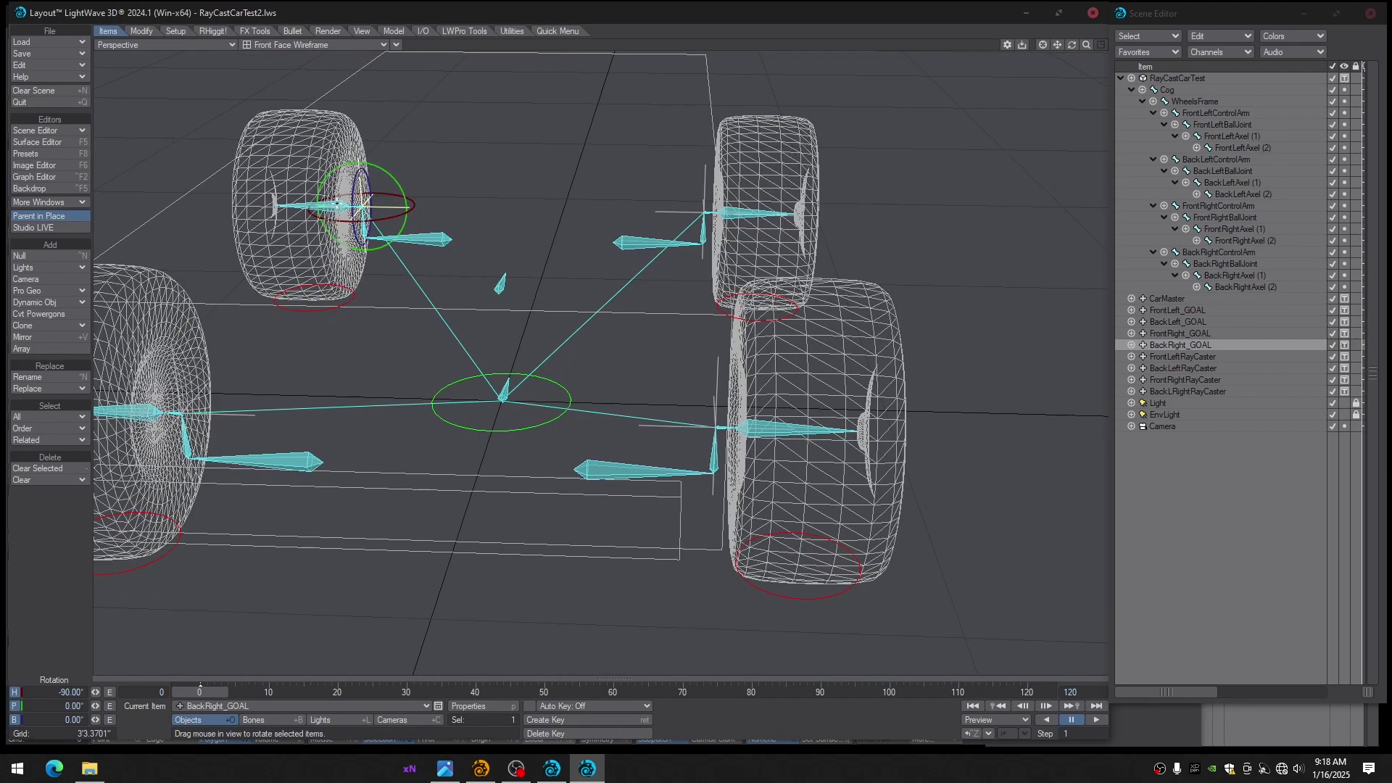
{"action": "left_click", "coordinate": [337, 205]}
{"action": "left_click", "coordinate": [338, 205]}
{"action": "left_click_drag", "start_coordinate": [340, 194], "coordinate": [161, 746]}
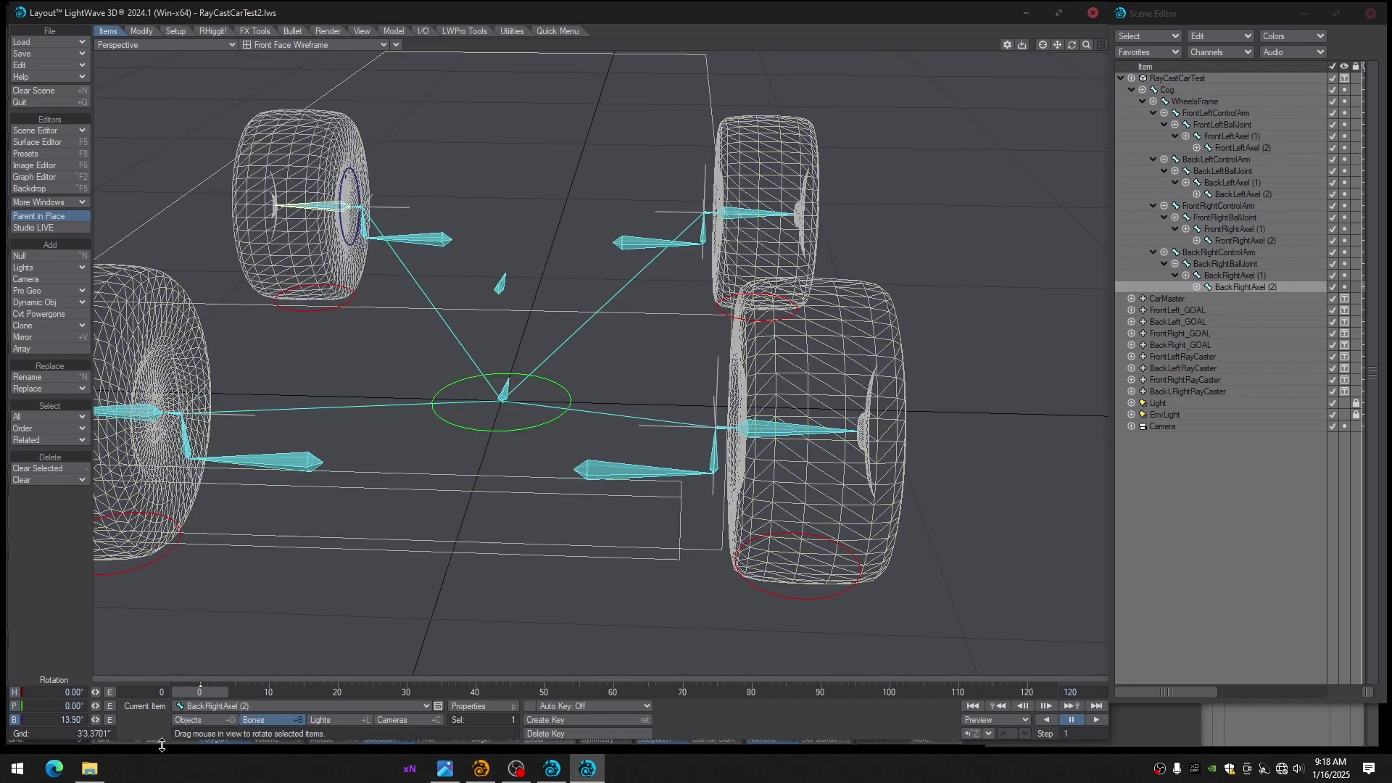
{"action": "key", "text": "ctrl+z"}
Test the suspension of all four wheels by raising the Cog bone about 1 ft and restoring its position
{"action": "left_click", "coordinate": [502, 389]}
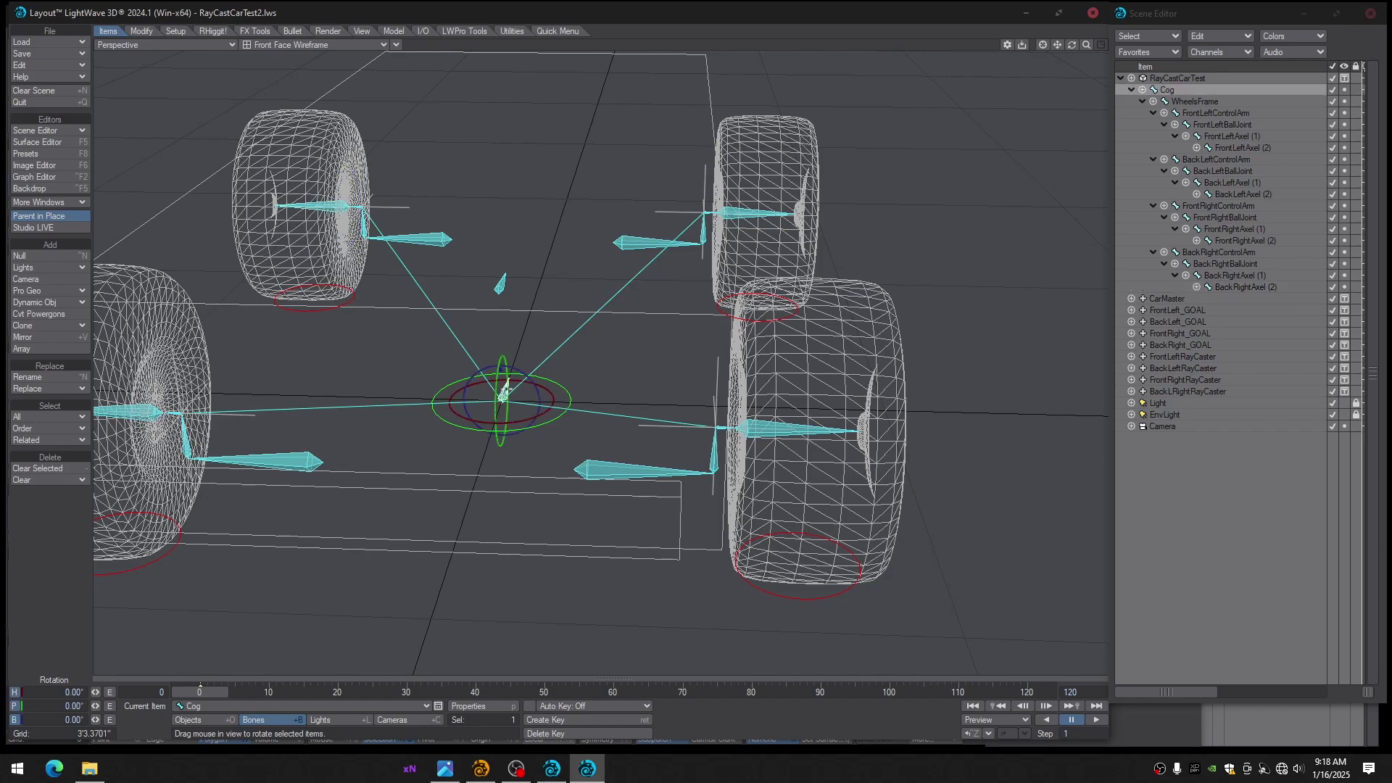
{"action": "key", "text": "t"}
{"action": "left_click_drag", "start_coordinate": [501, 355], "coordinate": [500, 246]}
{"action": "scroll", "coordinate": [501, 246], "scroll_direction": "down", "scroll_amount": 2}
{"action": "scroll", "coordinate": [539, 334], "scroll_direction": "down", "scroll_amount": 3}
{"action": "left_click_drag", "start_coordinate": [541, 362], "coordinate": [539, 334], "text": "alt"}
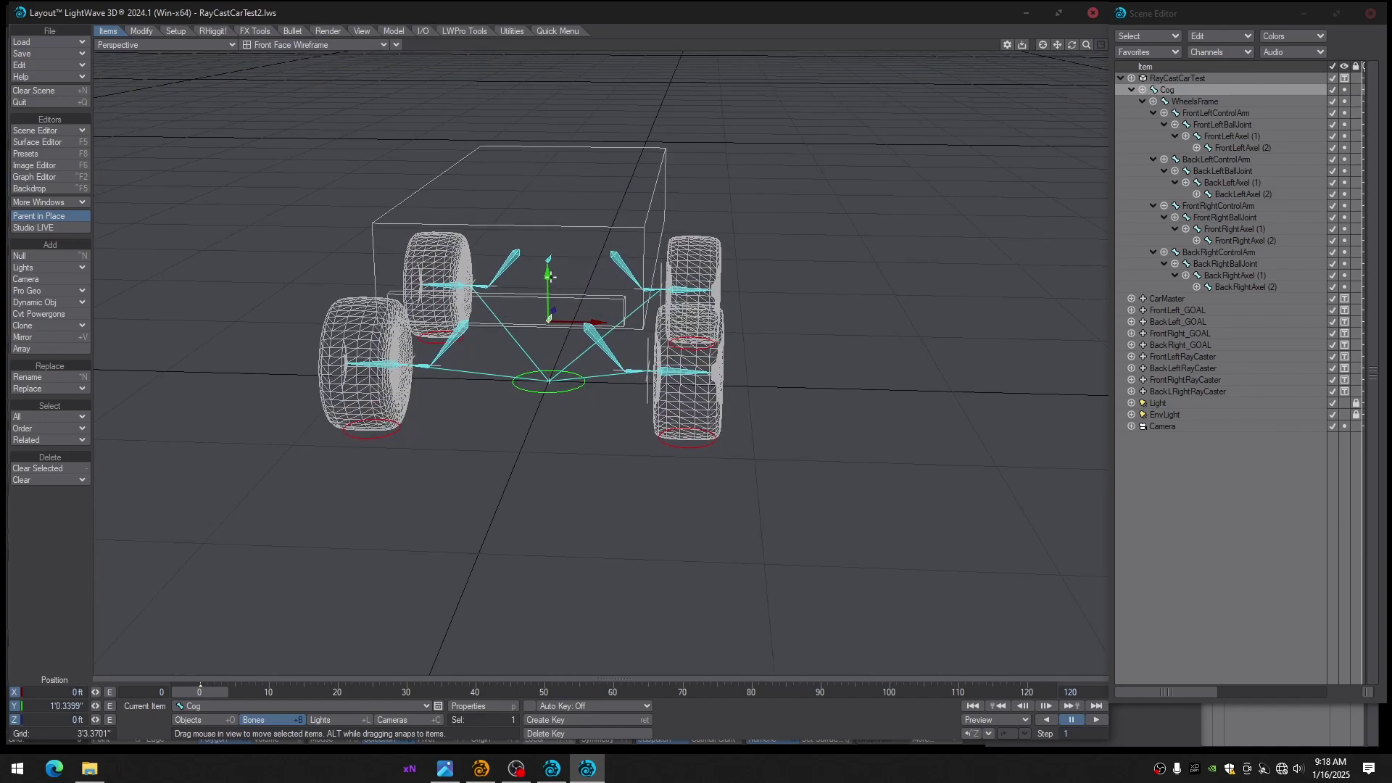
{"action": "left_click_drag", "start_coordinate": [551, 277], "coordinate": [549, 378]}
{"action": "left_click_drag", "start_coordinate": [207, 695], "coordinate": [208, 694]}
Test the control arms again by raising the Cog bone about 6 inches and resetting it to frame 0's keyed position
{"action": "scroll", "coordinate": [455, 444], "scroll_direction": "up", "scroll_amount": 3}
{"action": "left_click_drag", "start_coordinate": [455, 444], "coordinate": [466, 425], "text": "alt"}
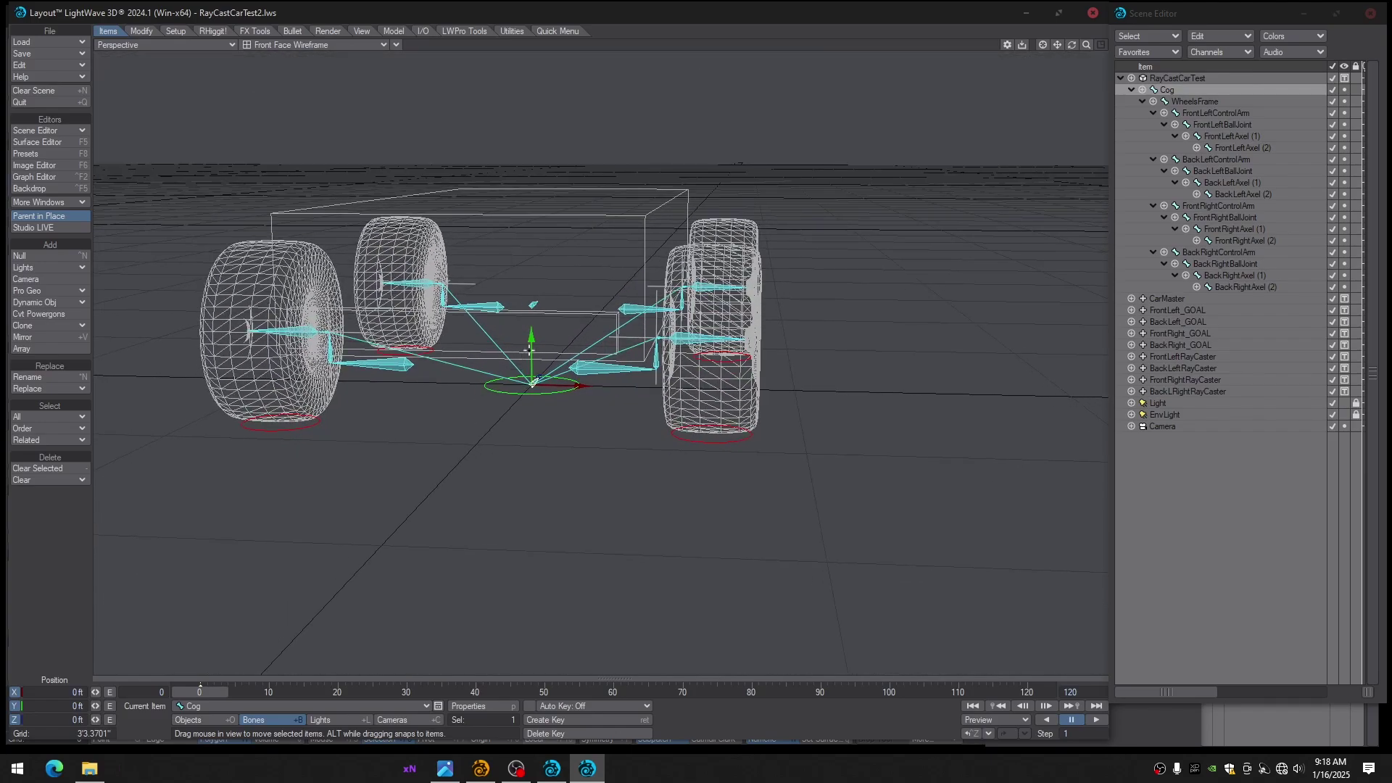
{"action": "left_click_drag", "start_coordinate": [529, 350], "coordinate": [563, 324]}
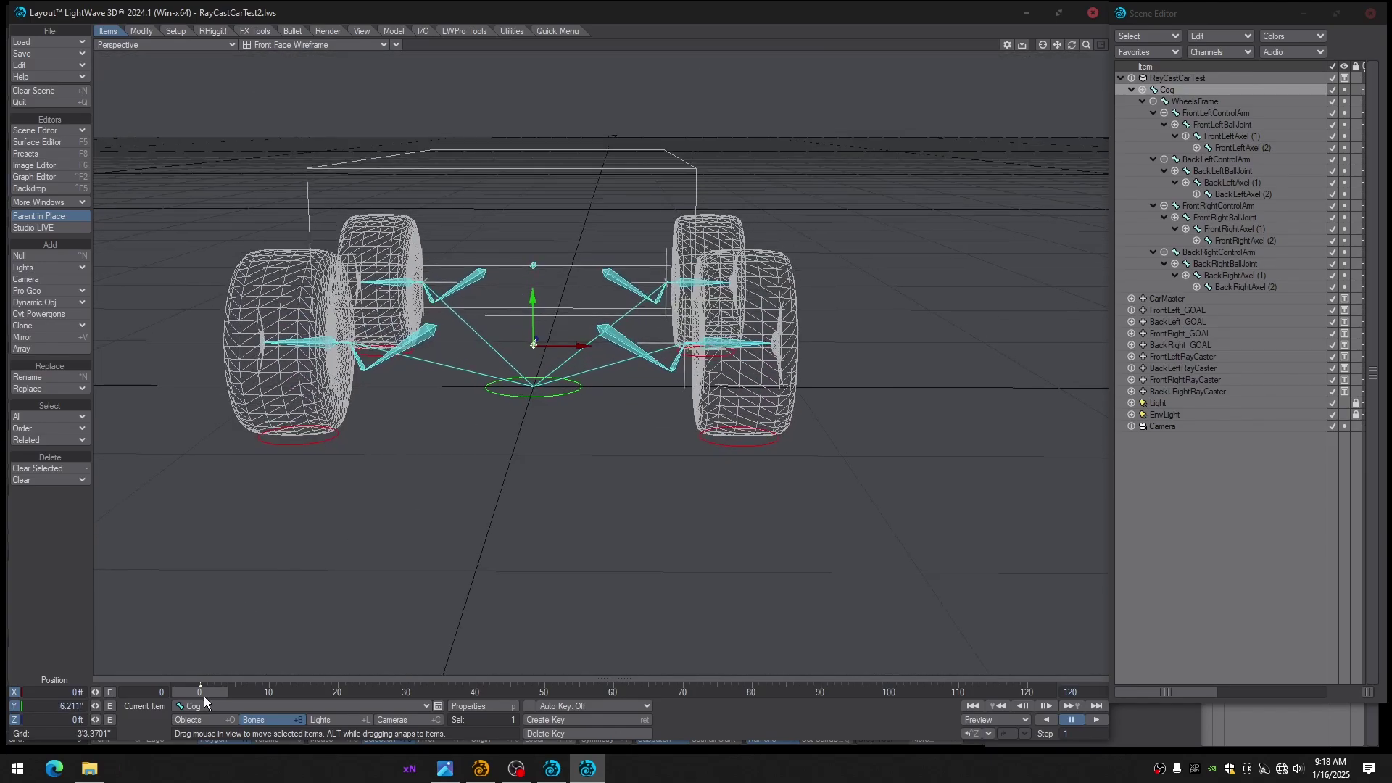
{"action": "left_click_drag", "start_coordinate": [204, 694], "coordinate": [207, 695]}
Select the four ray caster nulls, from FrontLeftRayCaster to BackLRightRayCaster, and lock their X, Y and Z position channels
{"action": "left_click_drag", "start_coordinate": [629, 437], "coordinate": [686, 433], "text": "alt"}
{"action": "key", "text": "Down"}
{"action": "key", "text": "Down"}
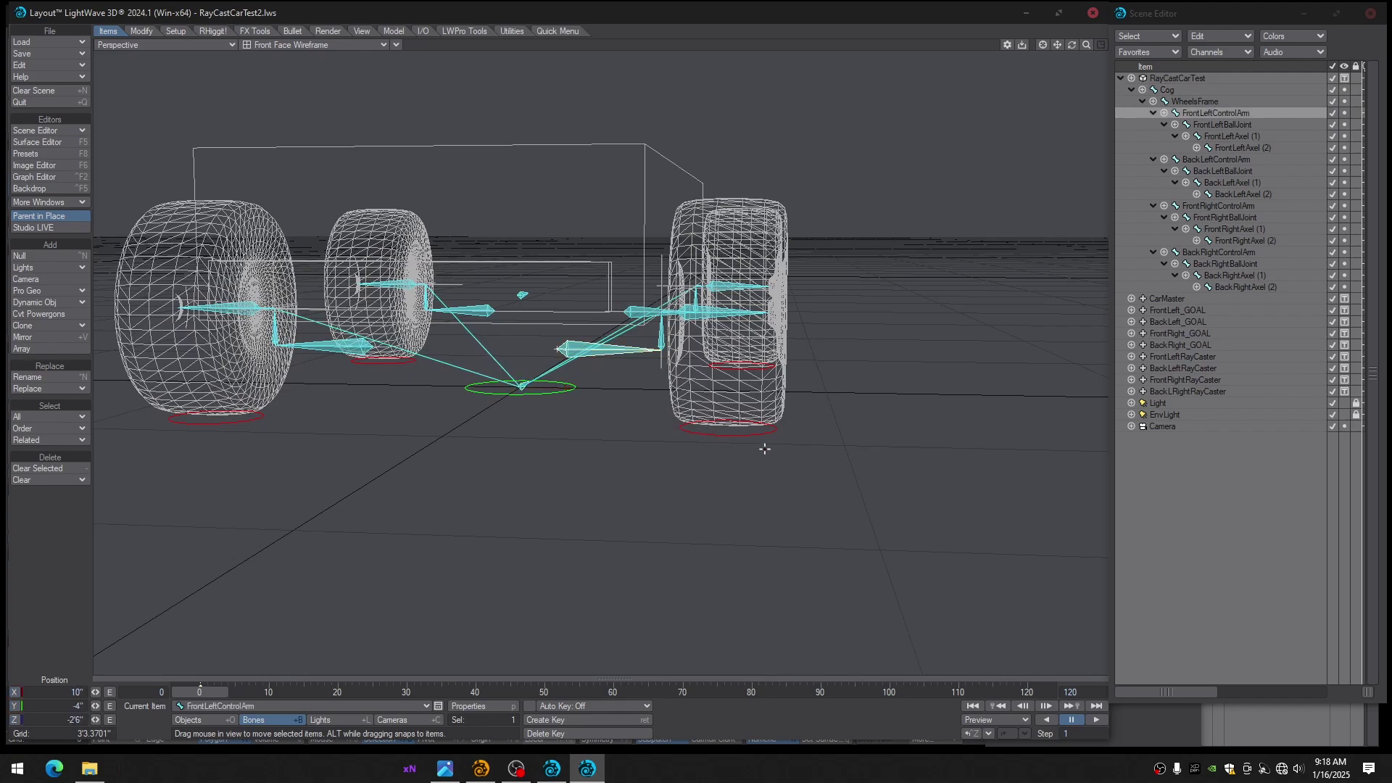
{"action": "key", "text": "Down"}
{"action": "left_click", "coordinate": [728, 434]}
{"action": "left_click_drag", "start_coordinate": [522, 580], "coordinate": [518, 623], "text": "alt"}
{"action": "key", "text": "t"}
{"action": "left_click_drag", "start_coordinate": [675, 507], "coordinate": [594, 575], "text": "alt"}
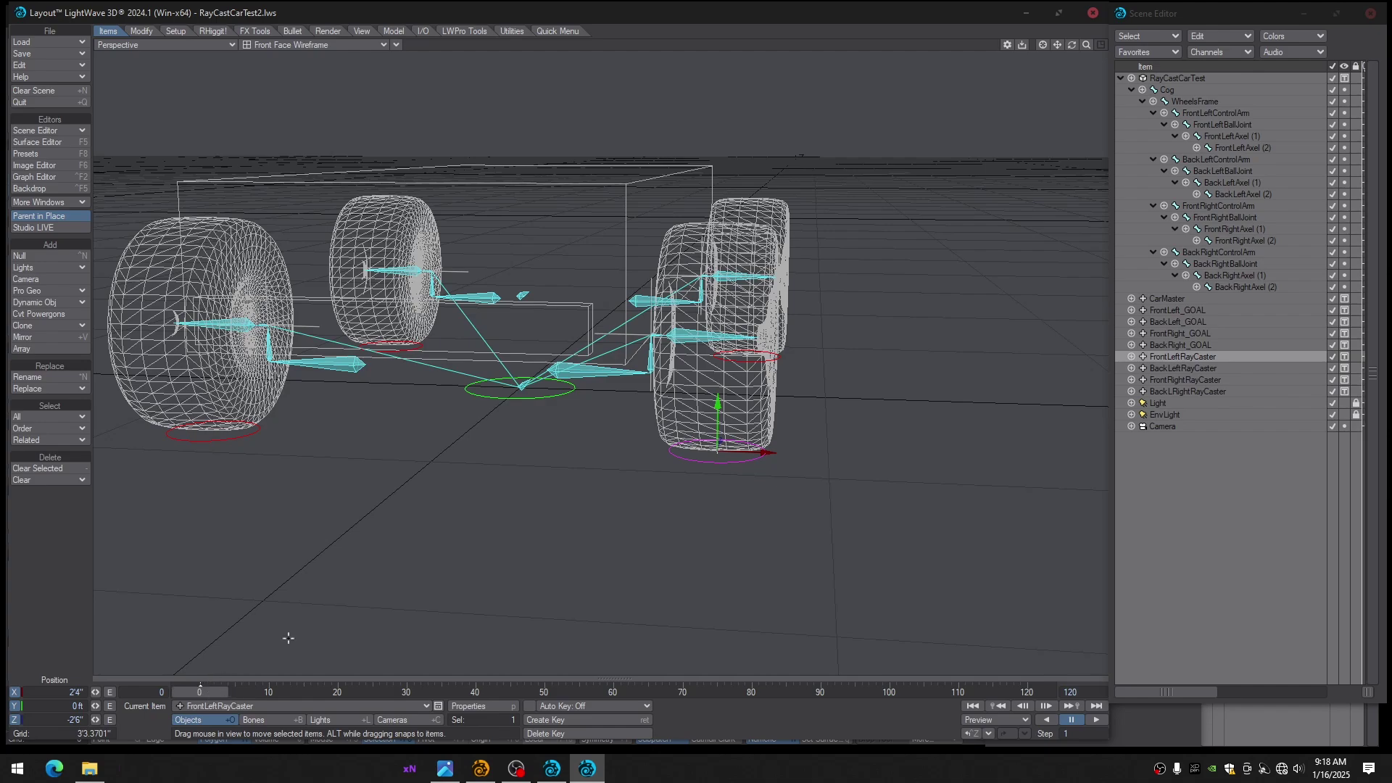
{"action": "left_click", "coordinate": [1185, 392], "text": "shift"}
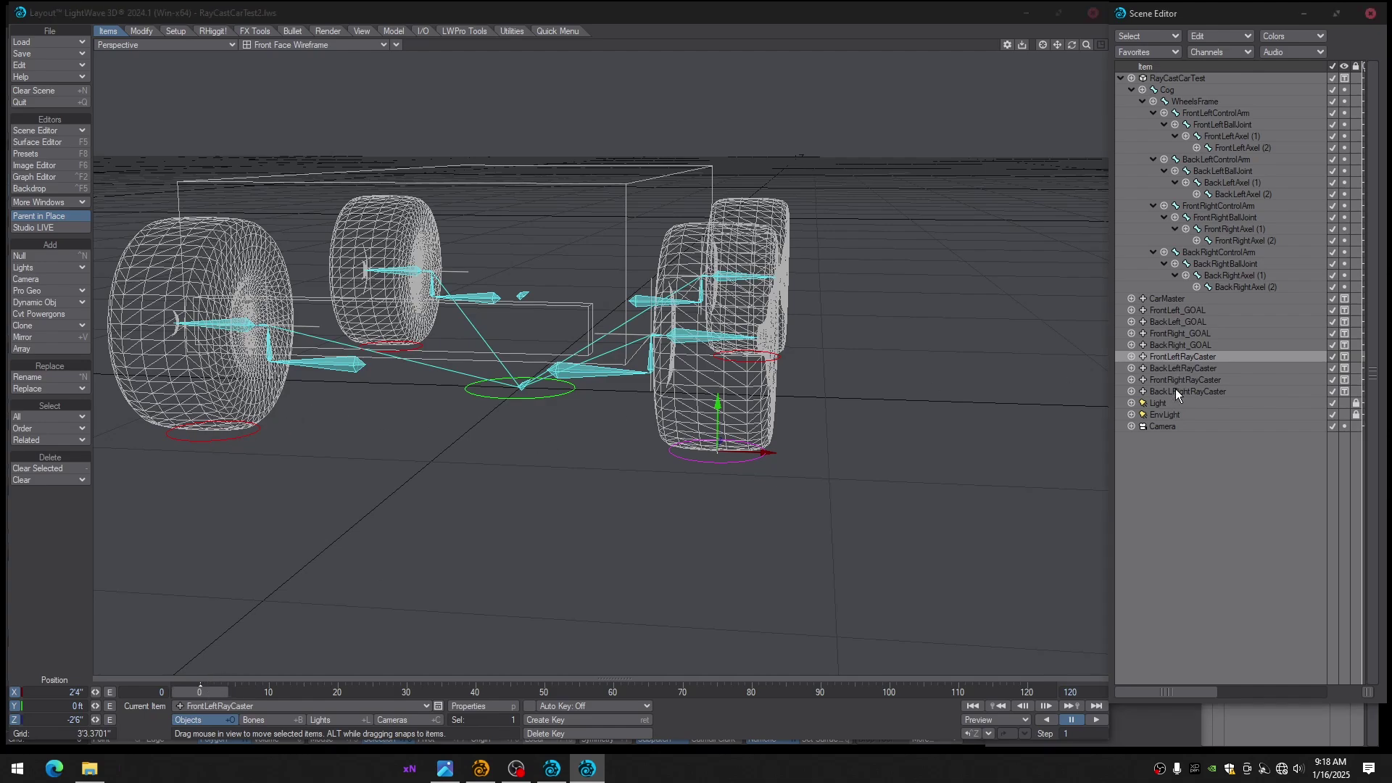
{"action": "left_click", "coordinate": [15, 692]}
{"action": "left_click", "coordinate": [15, 706]}
{"action": "left_click", "coordinate": [15, 720]}
Lock the heading, pitch and bank rotation channels and the X, Y and Z stretch channels of the four ray caster nulls
{"action": "key", "text": "y"}
{"action": "left_click", "coordinate": [14, 721]}
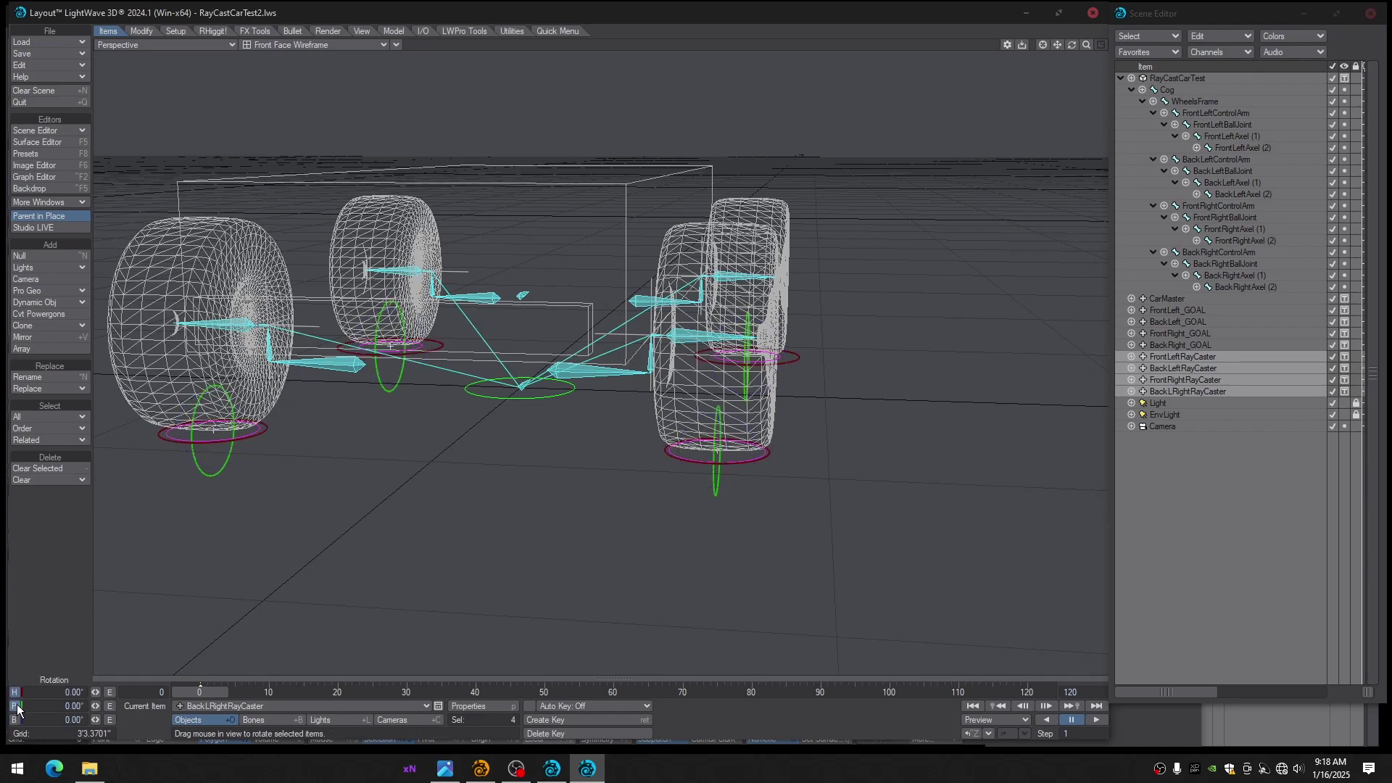
{"action": "left_click", "coordinate": [15, 707]}
{"action": "left_click", "coordinate": [14, 692]}
{"action": "key", "text": "h"}
{"action": "left_click", "coordinate": [15, 692]}
{"action": "left_click", "coordinate": [14, 706]}
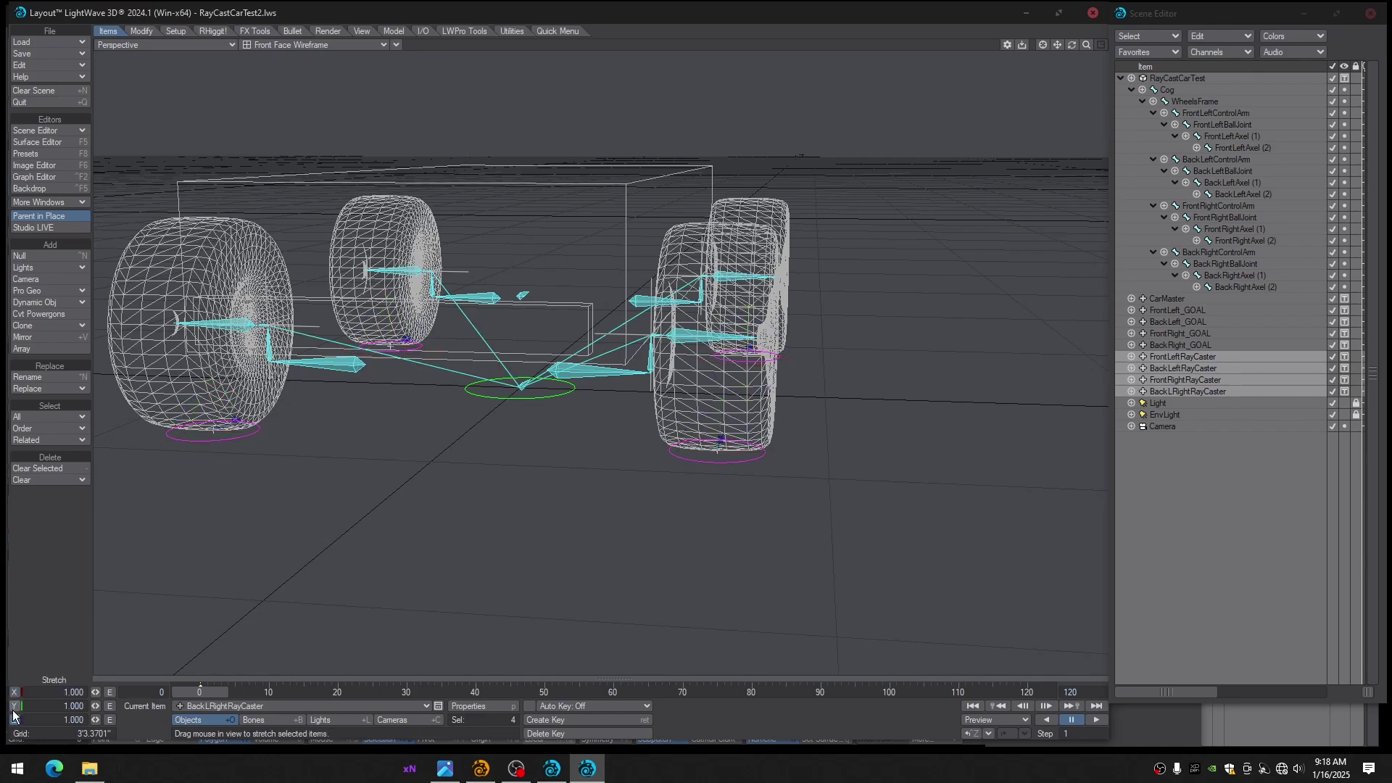
{"action": "left_click", "coordinate": [15, 720]}
Select only the FrontLeftRayCaster null and save the scene
{"action": "left_click", "coordinate": [1162, 356]}
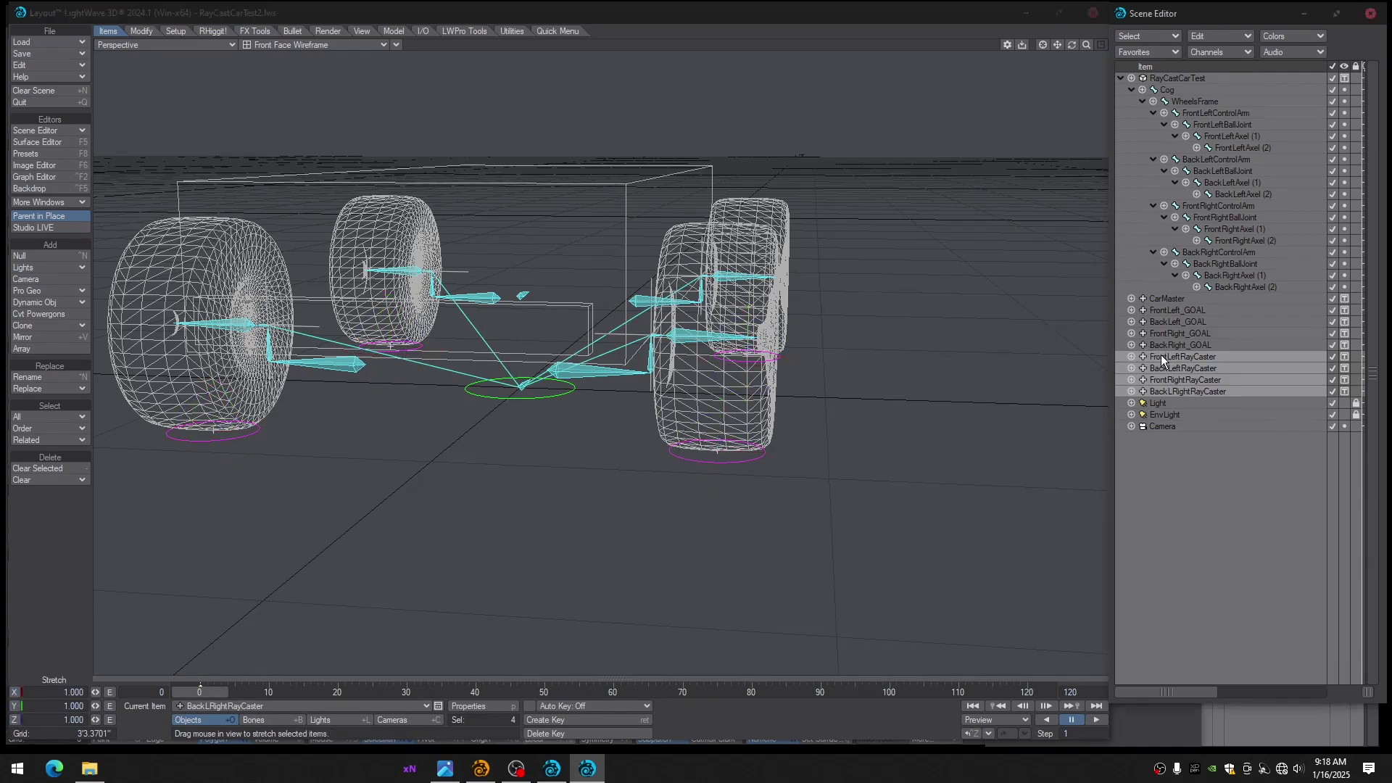
{"action": "mouse_move", "coordinate": [769, 374]}
{"action": "left_mouse_down", "text": "alt"}
{"action": "mouse_move", "coordinate": [796, 374]}
{"action": "mouse_move", "coordinate": [778, 379]}
{"action": "left_mouse_up", "text": "alt"}
{"action": "key", "text": "s"}
{"action": "key", "text": "Return"}
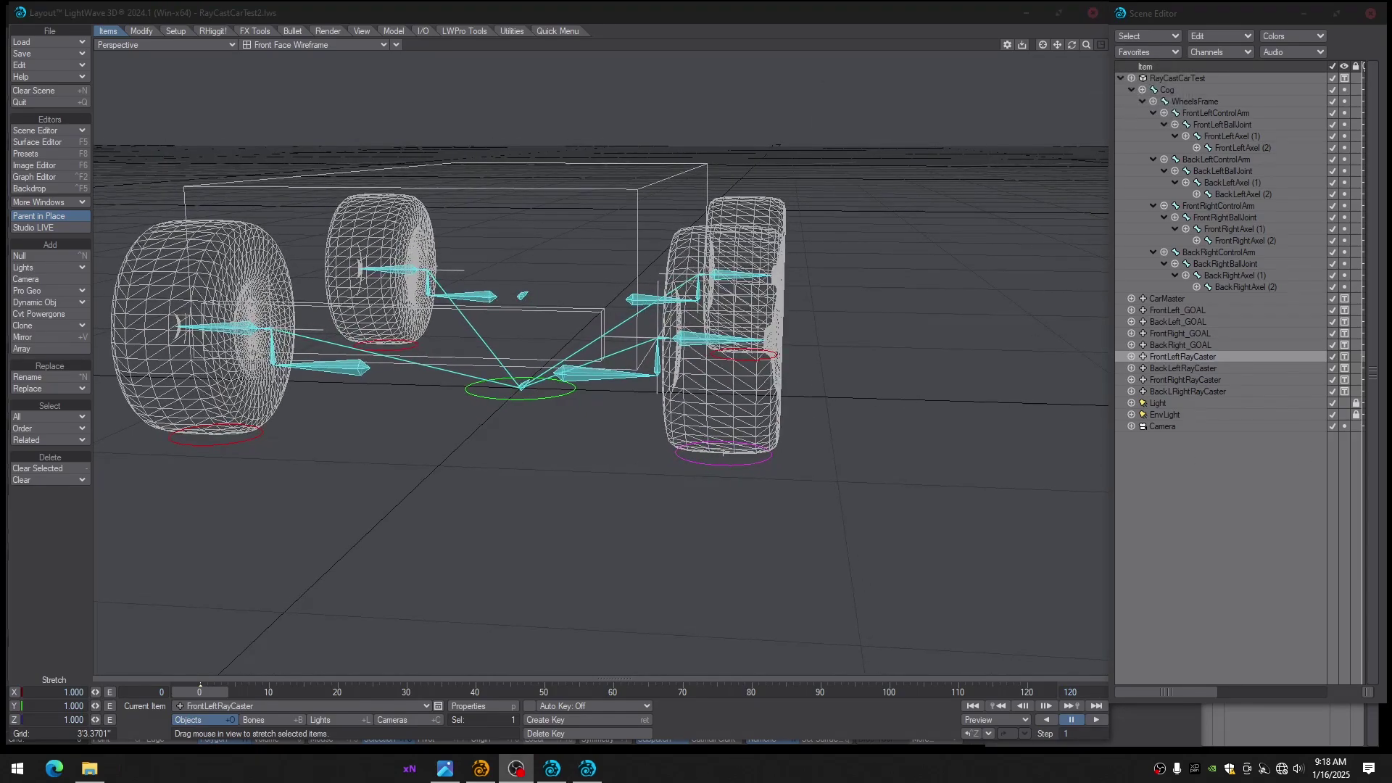
Add a Nodal Motion modifier to the FrontLeftRayCaster null in its motion options
{"action": "left_click_drag", "start_coordinate": [819, 453], "coordinate": [783, 470], "text": "alt"}
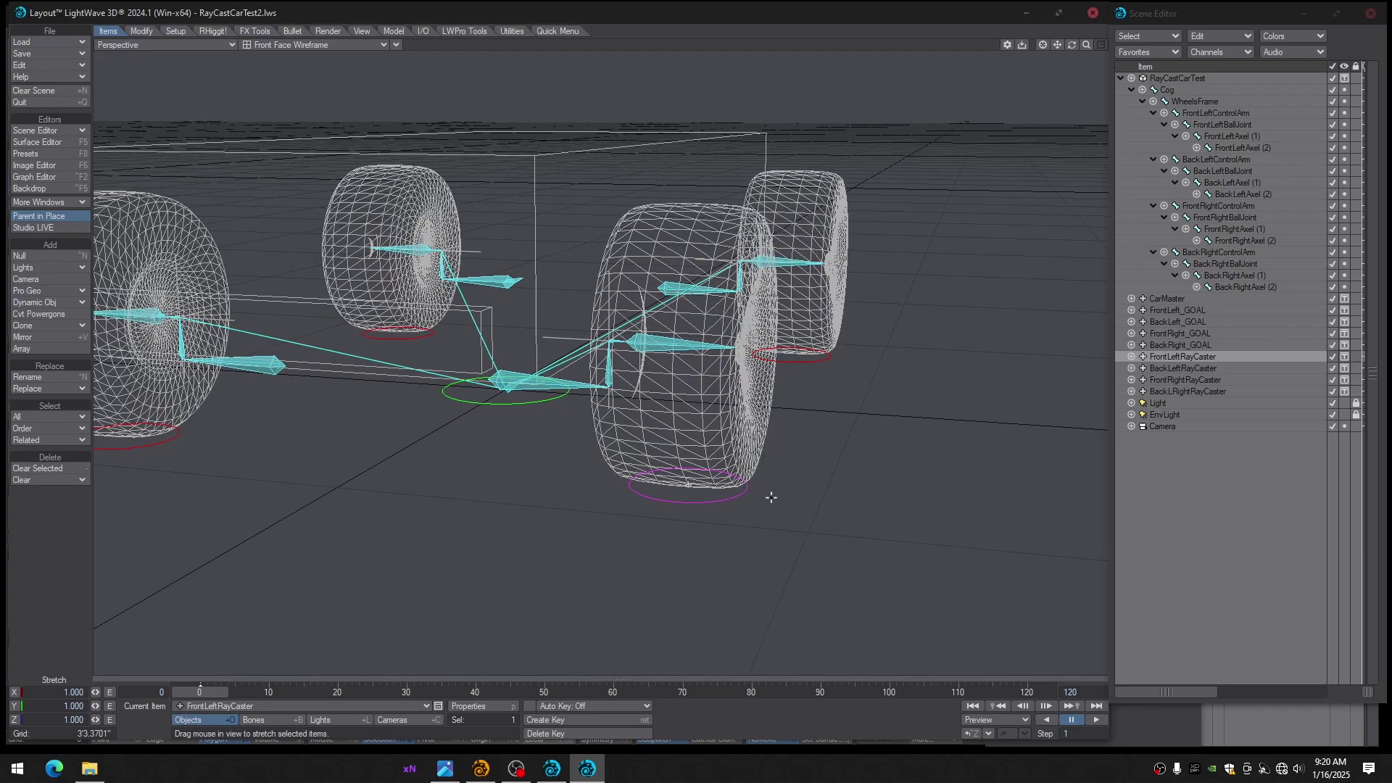
{"action": "key", "text": "m"}
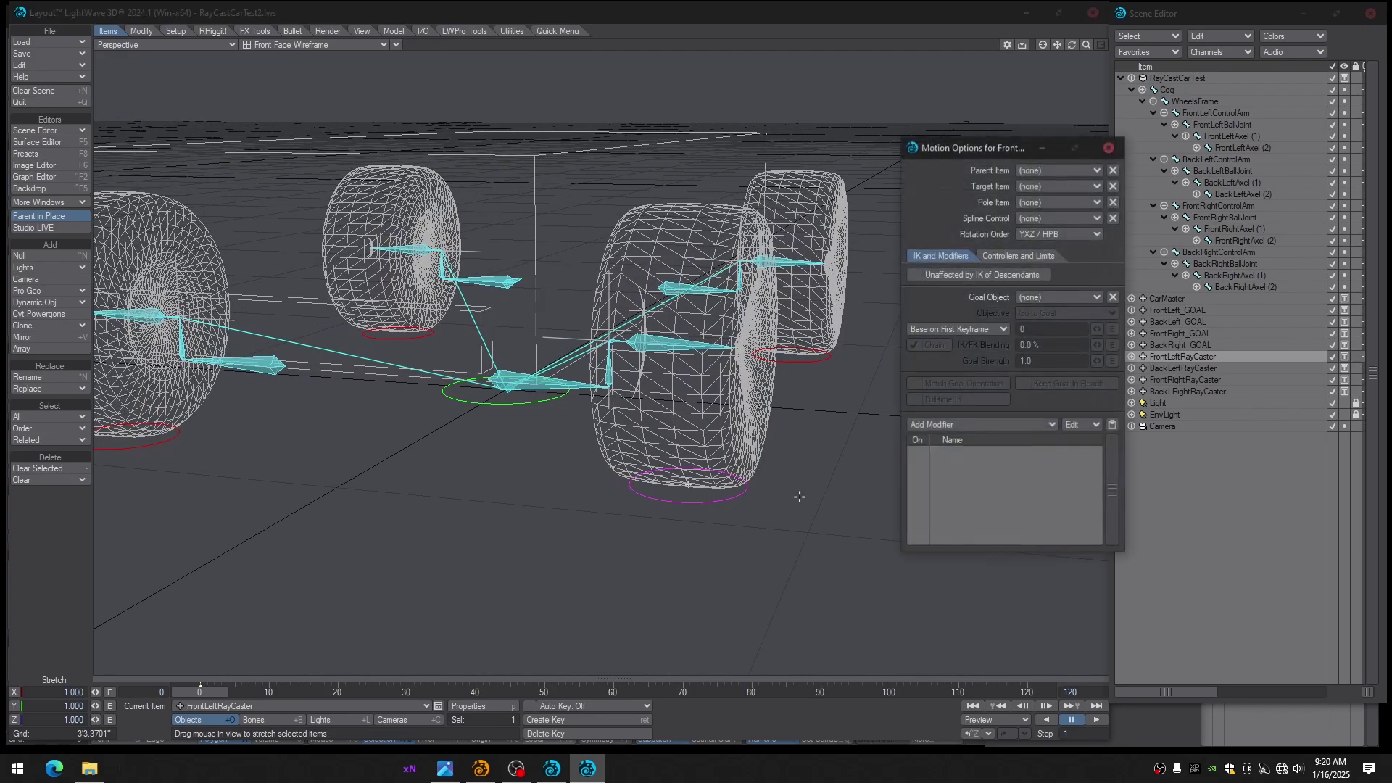
{"action": "left_click", "coordinate": [981, 427]}
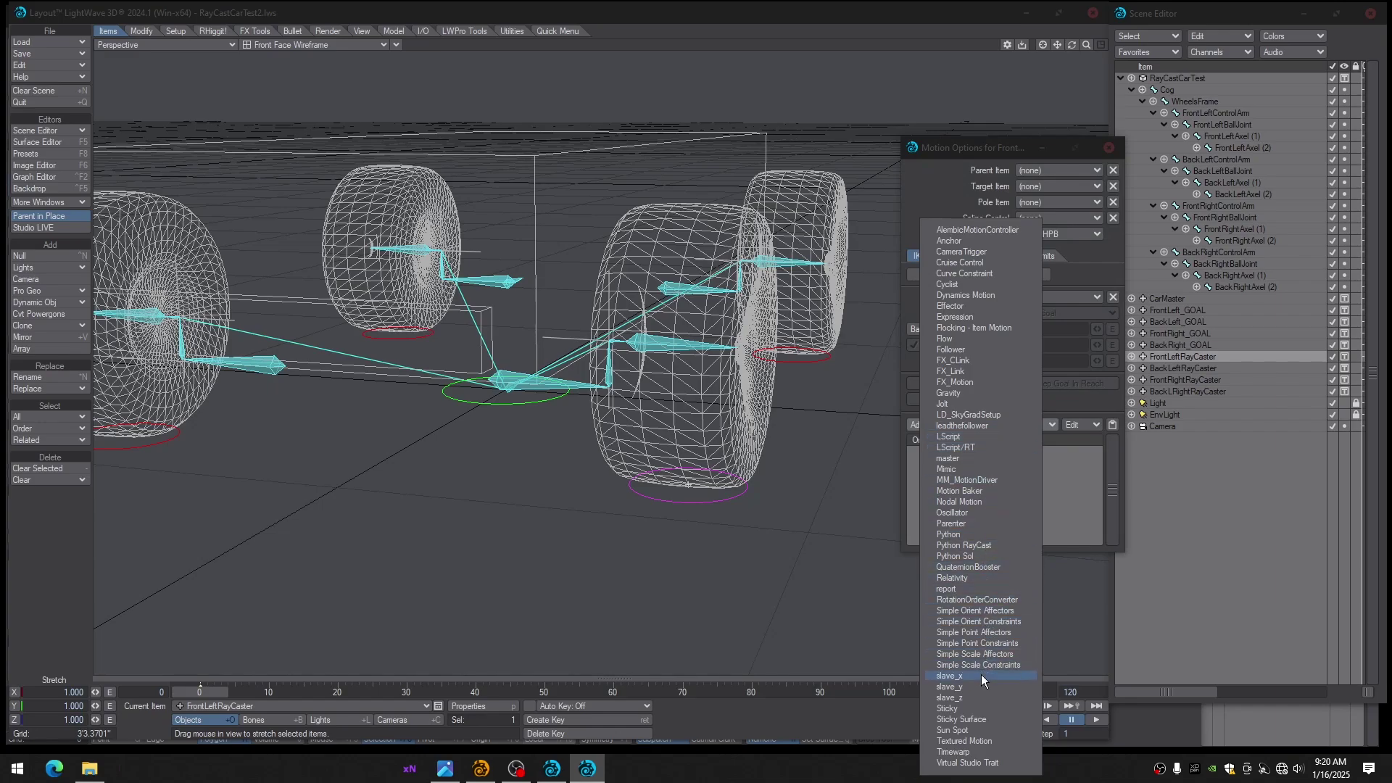
{"action": "left_click", "coordinate": [968, 504]}
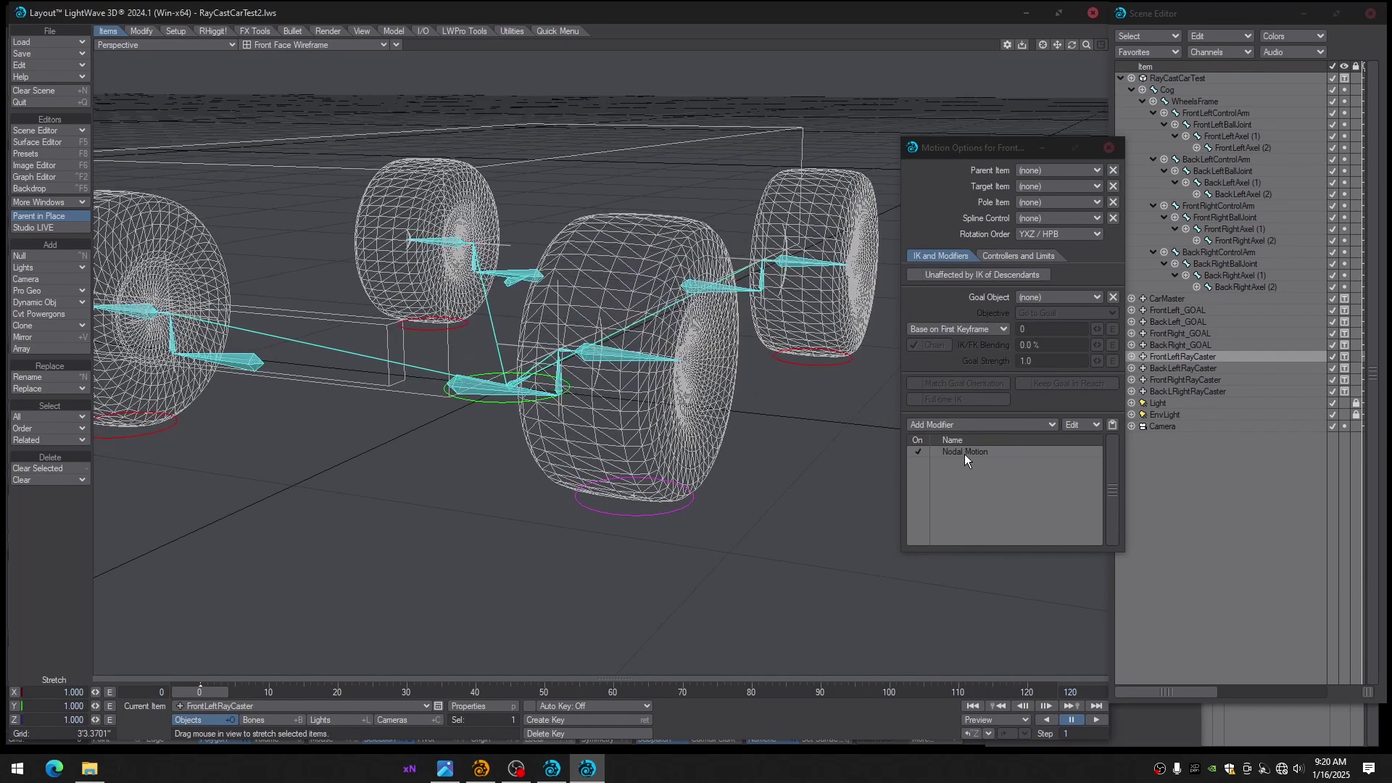
Open the Nodal Motion node graph of FrontLeftRayCaster and rearrange its Input and NodalMotion nodes closer together
{"action": "double_click", "coordinate": [964, 453]}
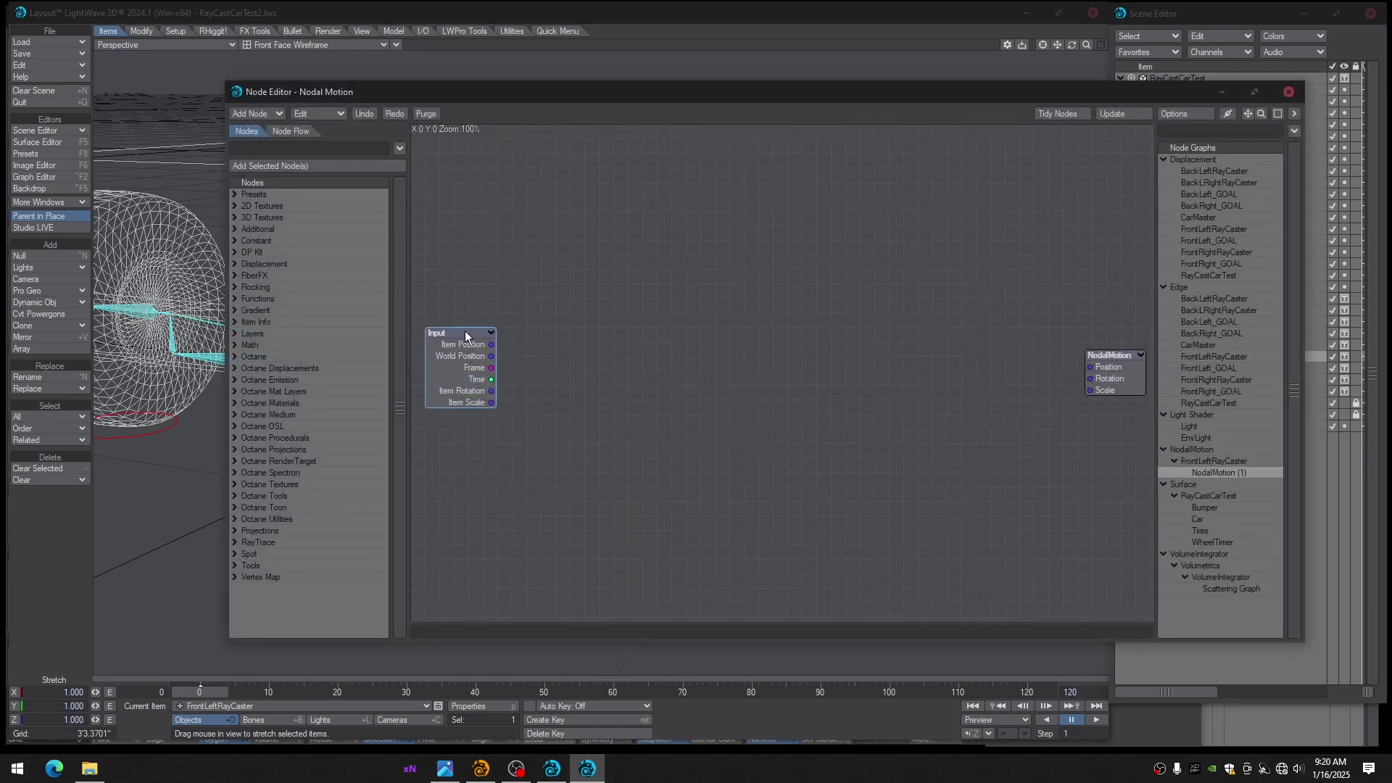
{"action": "left_click_drag", "start_coordinate": [464, 338], "coordinate": [500, 173]}
{"action": "left_click_drag", "start_coordinate": [1099, 356], "coordinate": [859, 362]}
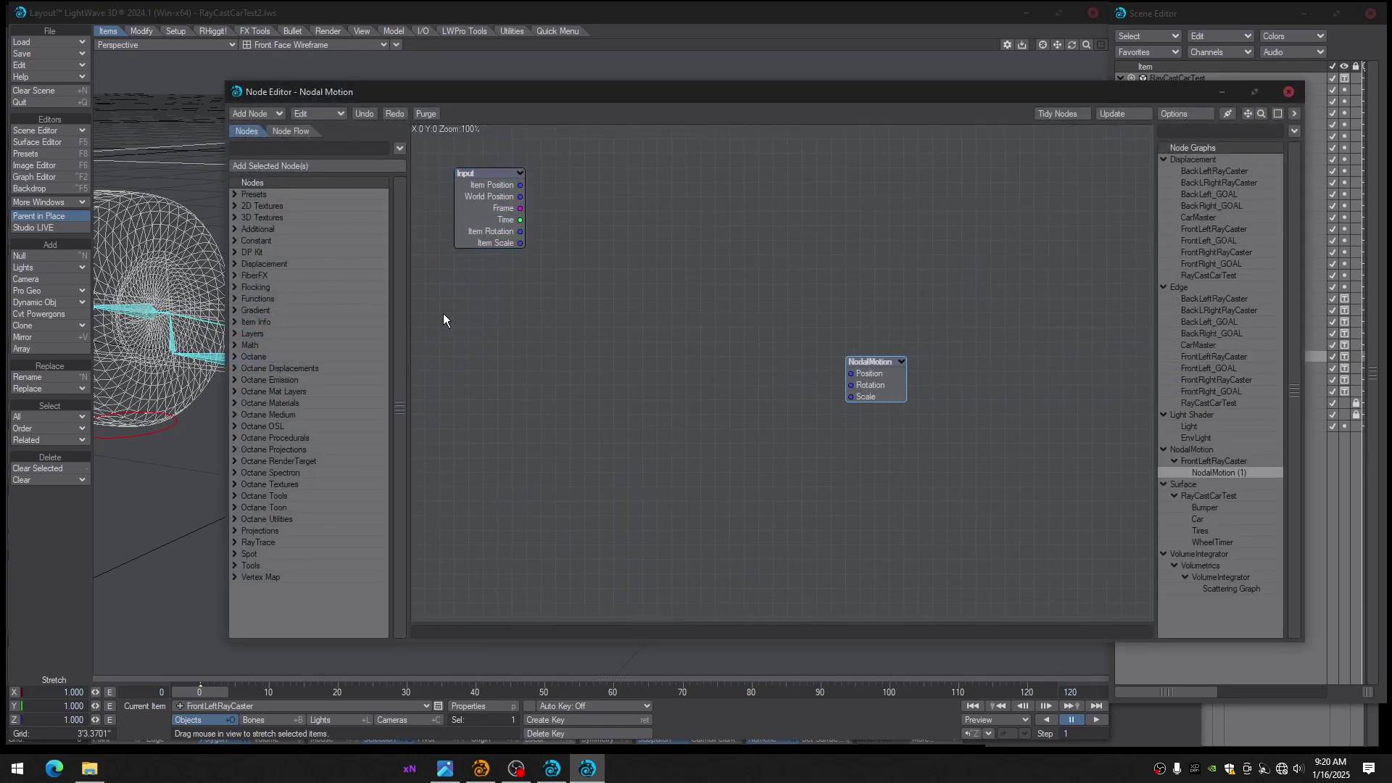
Find and add a Ray Cast Geometry node to the graph and place it beneath the Input node
{"action": "left_click", "coordinate": [274, 149]}
{"action": "type", "text": "rayca"}
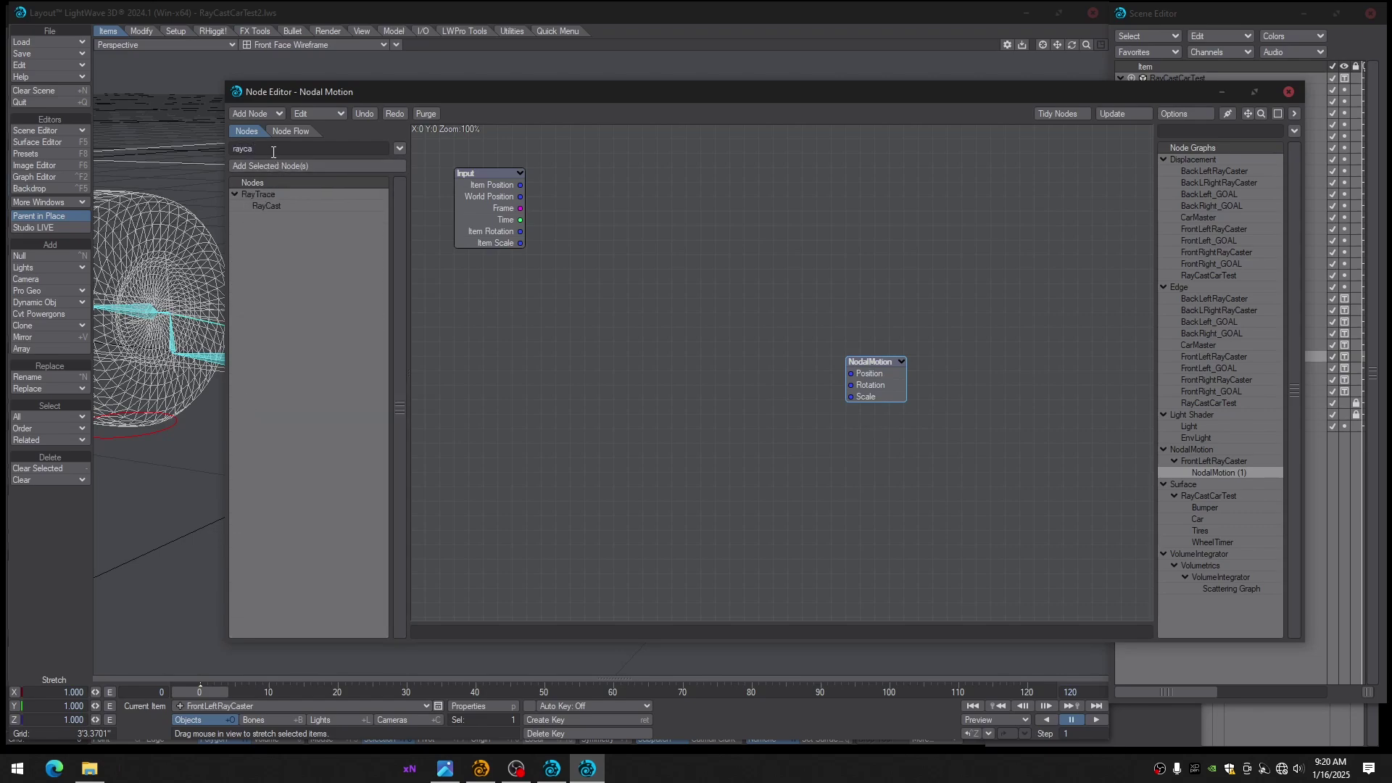
{"action": "key", "text": "BackSpace"}
{"action": "key", "text": "BackSpace"}
{"action": "key", "text": "BackSpace"}
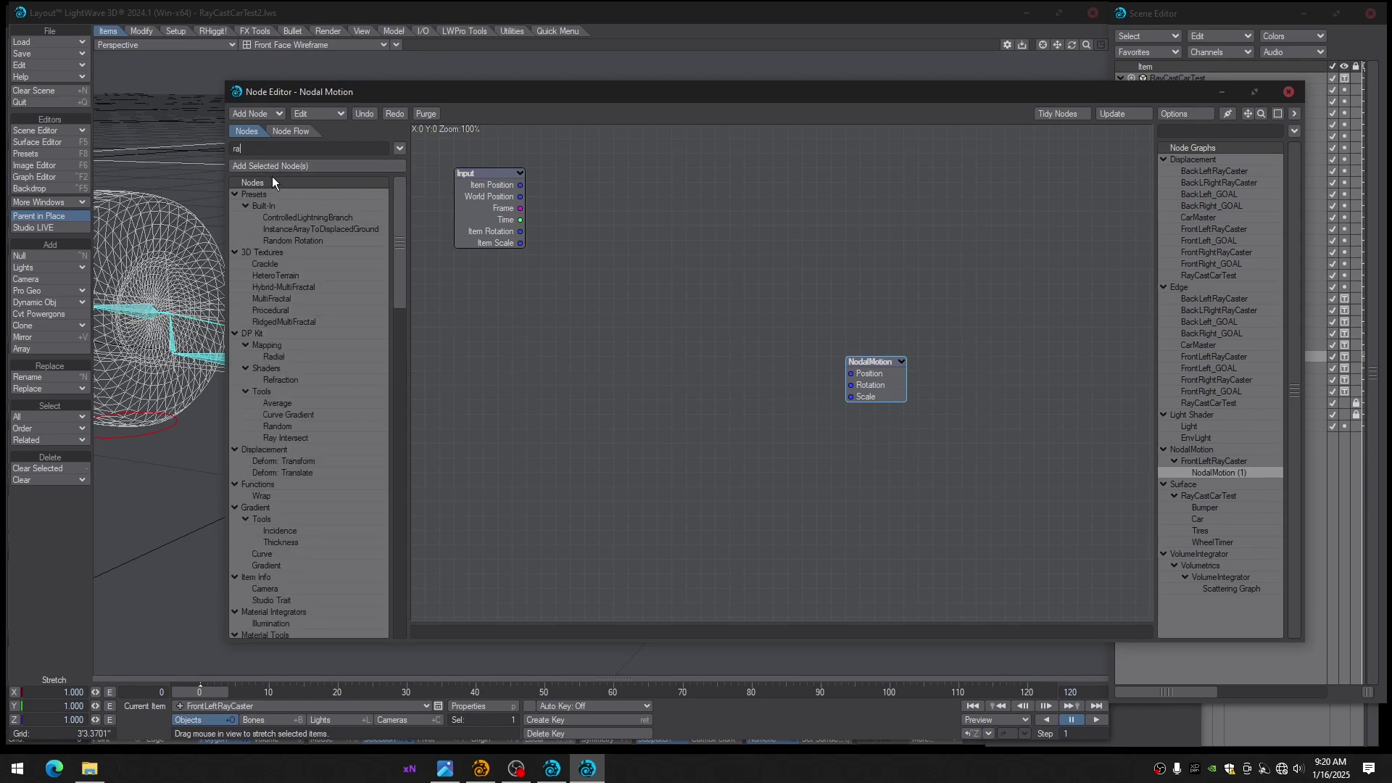
{"action": "type", "text": "y"}
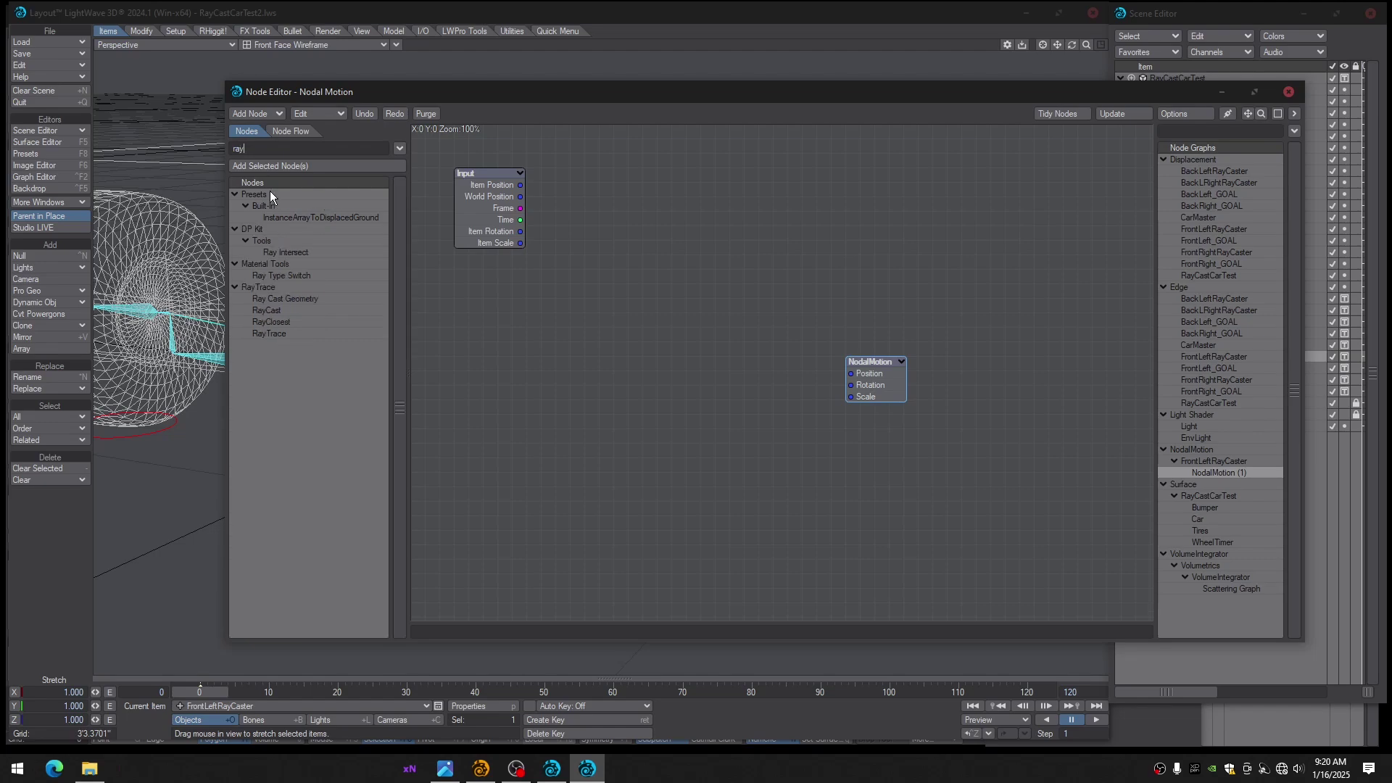
{"action": "double_click", "coordinate": [285, 298]}
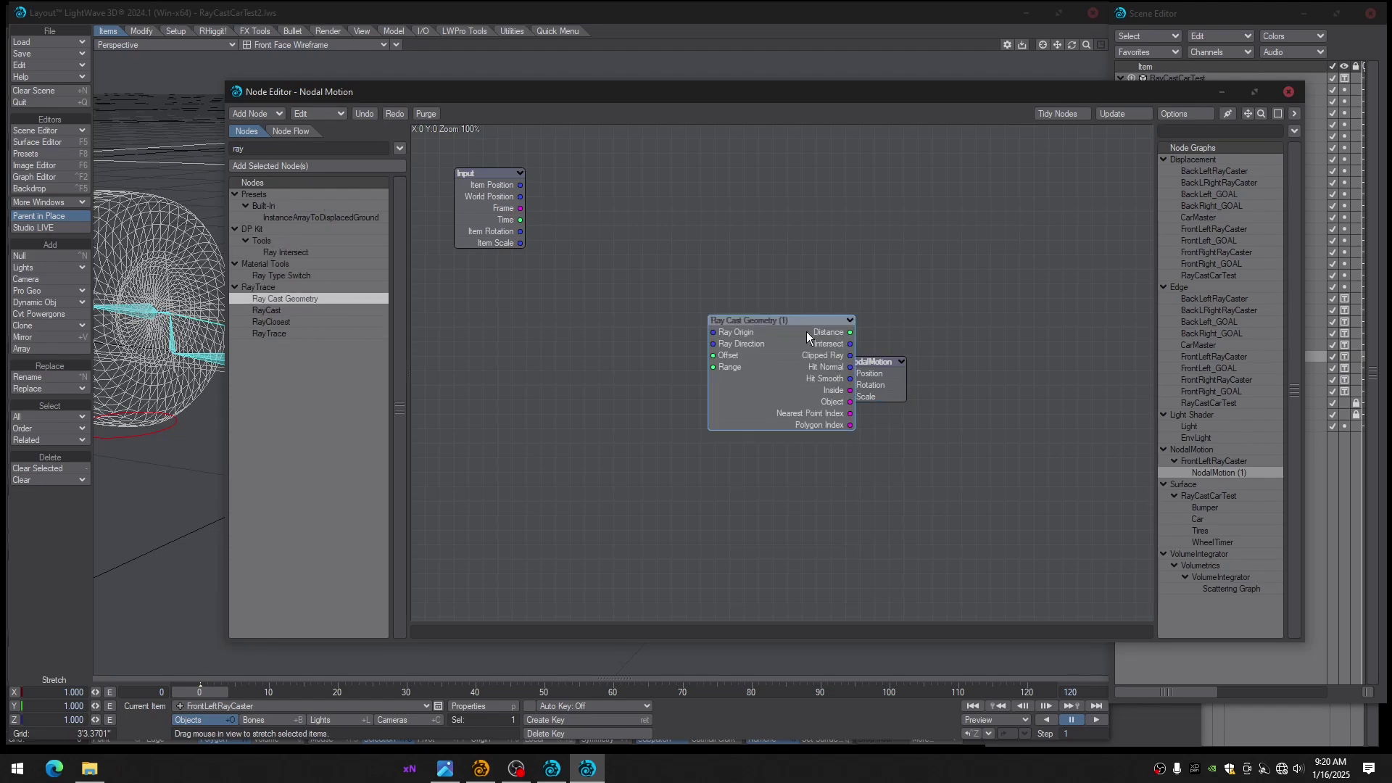
{"action": "left_click_drag", "start_coordinate": [783, 322], "coordinate": [502, 277]}
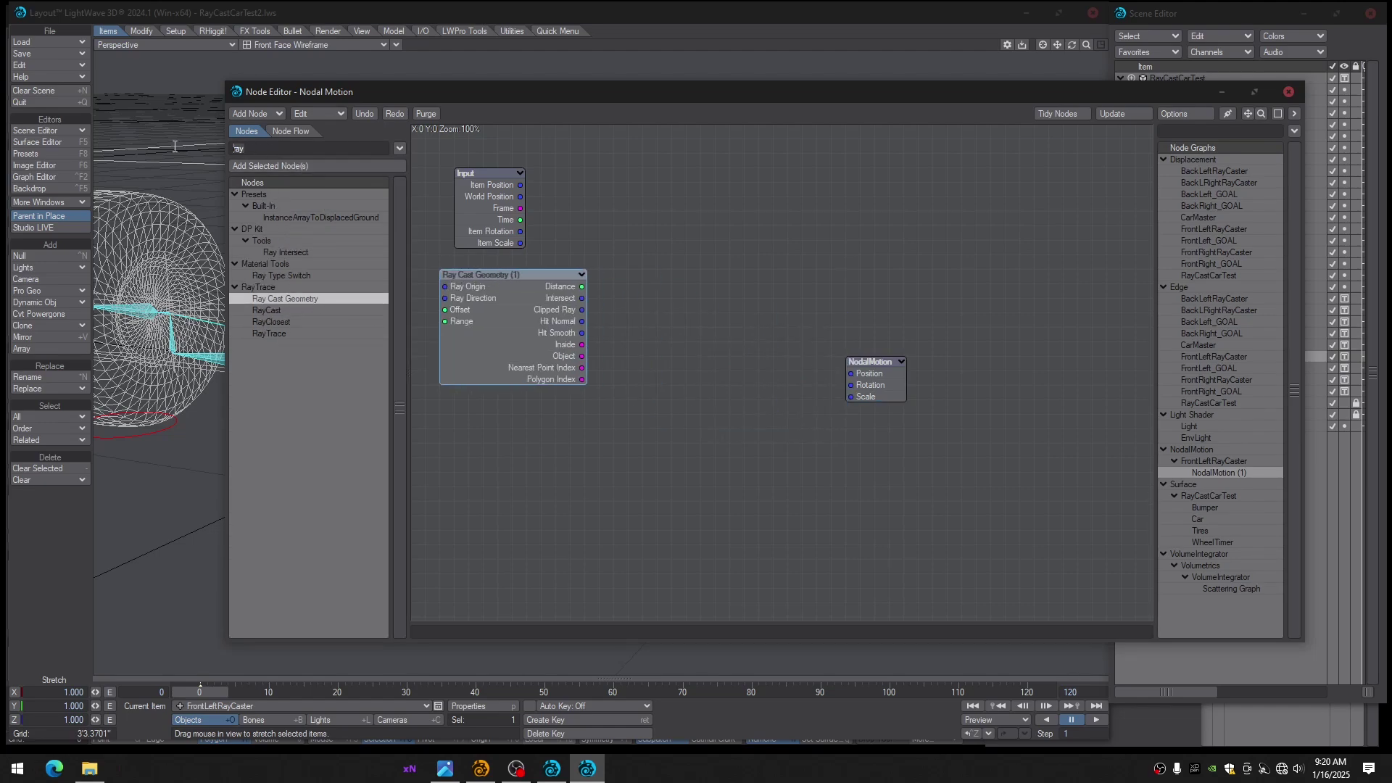
Connect the Ray Cast Geometry node's Intersect output to the NodalMotion Position input and check the node's ray cast object settings
{"action": "key", "text": "BackSpace"}
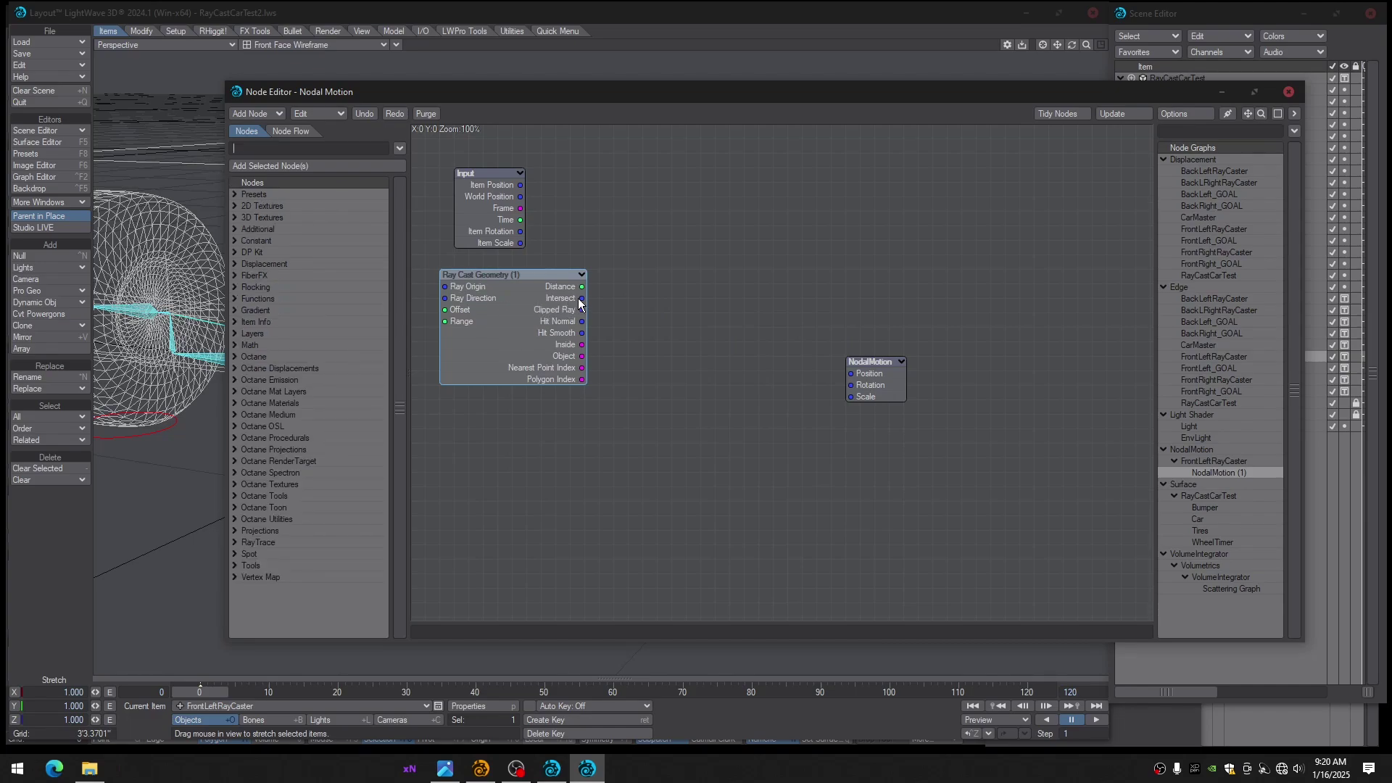
{"action": "left_click_drag", "start_coordinate": [582, 298], "coordinate": [858, 377]}
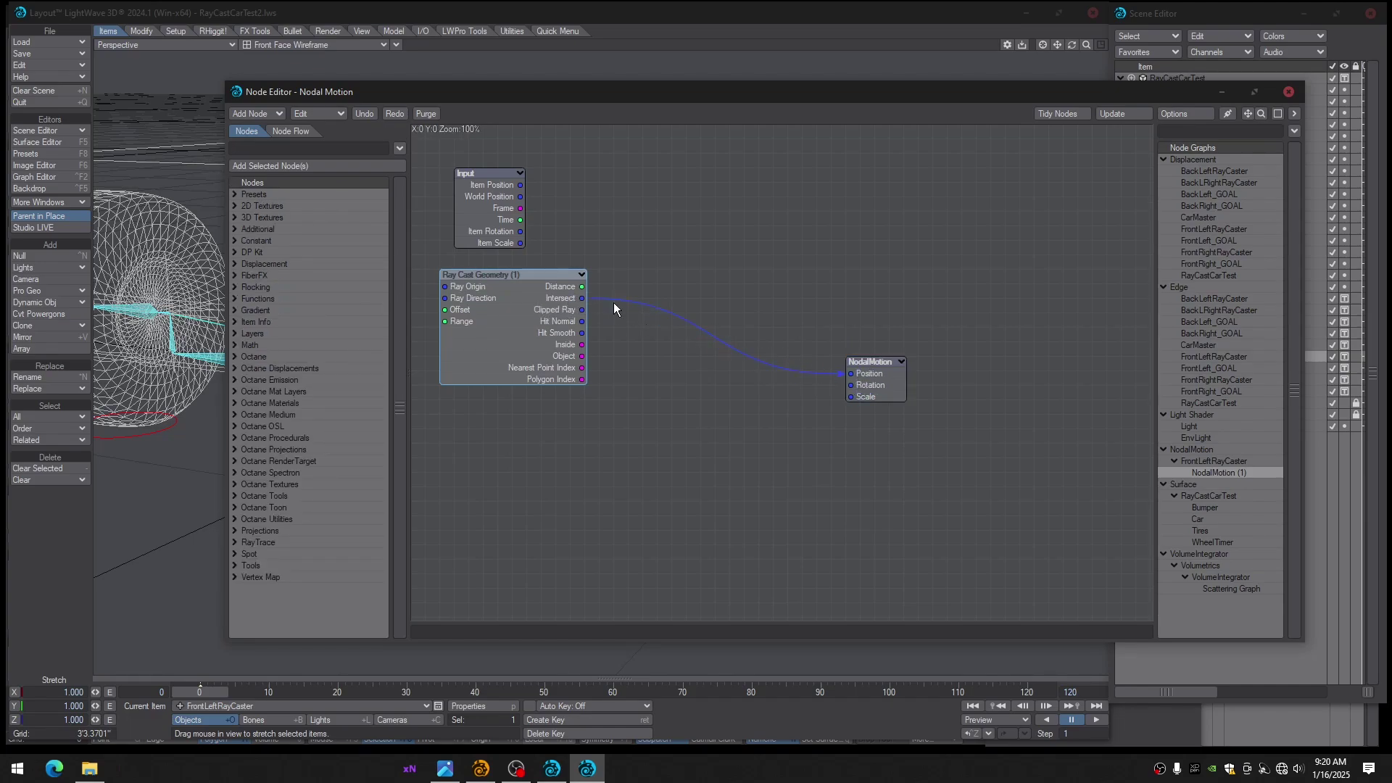
{"action": "left_click_drag", "start_coordinate": [515, 274], "coordinate": [542, 288]}
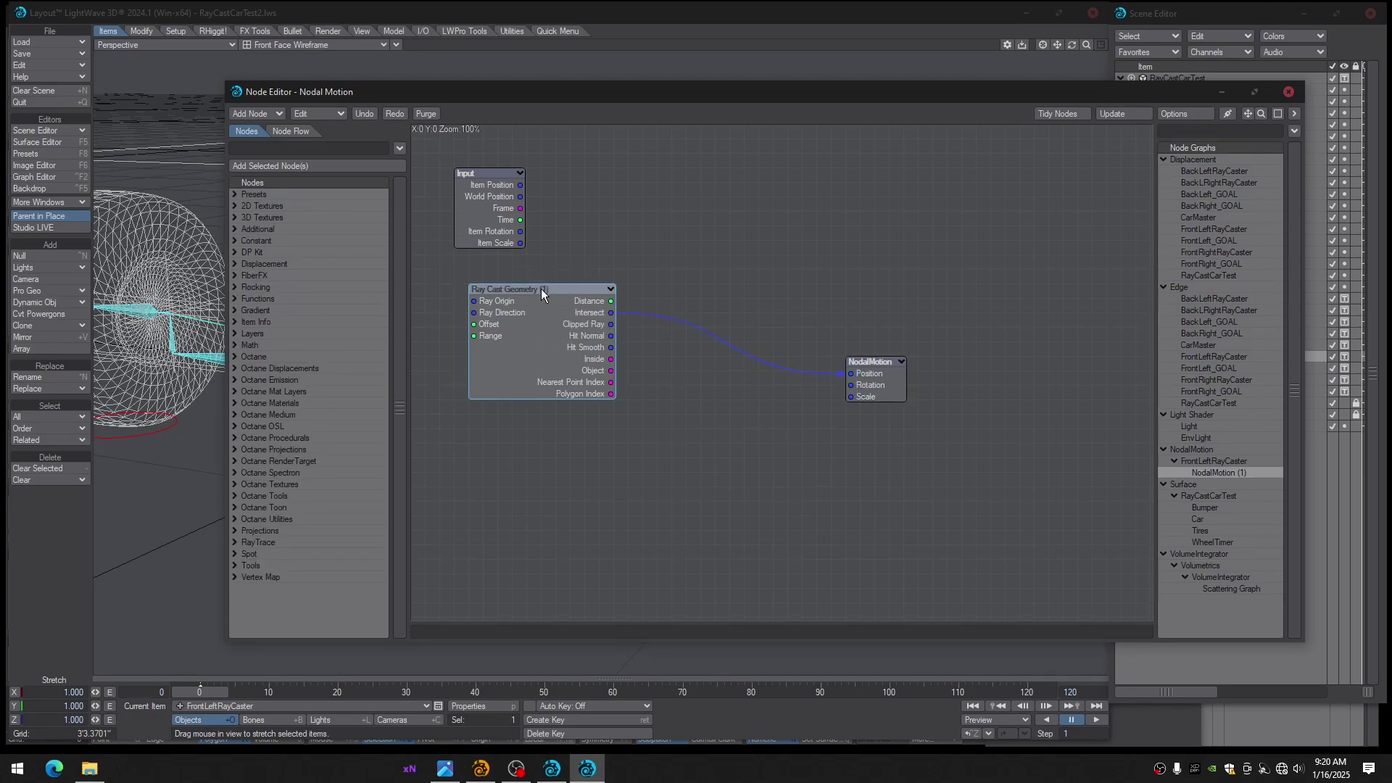
{"action": "double_click", "coordinate": [543, 289]}
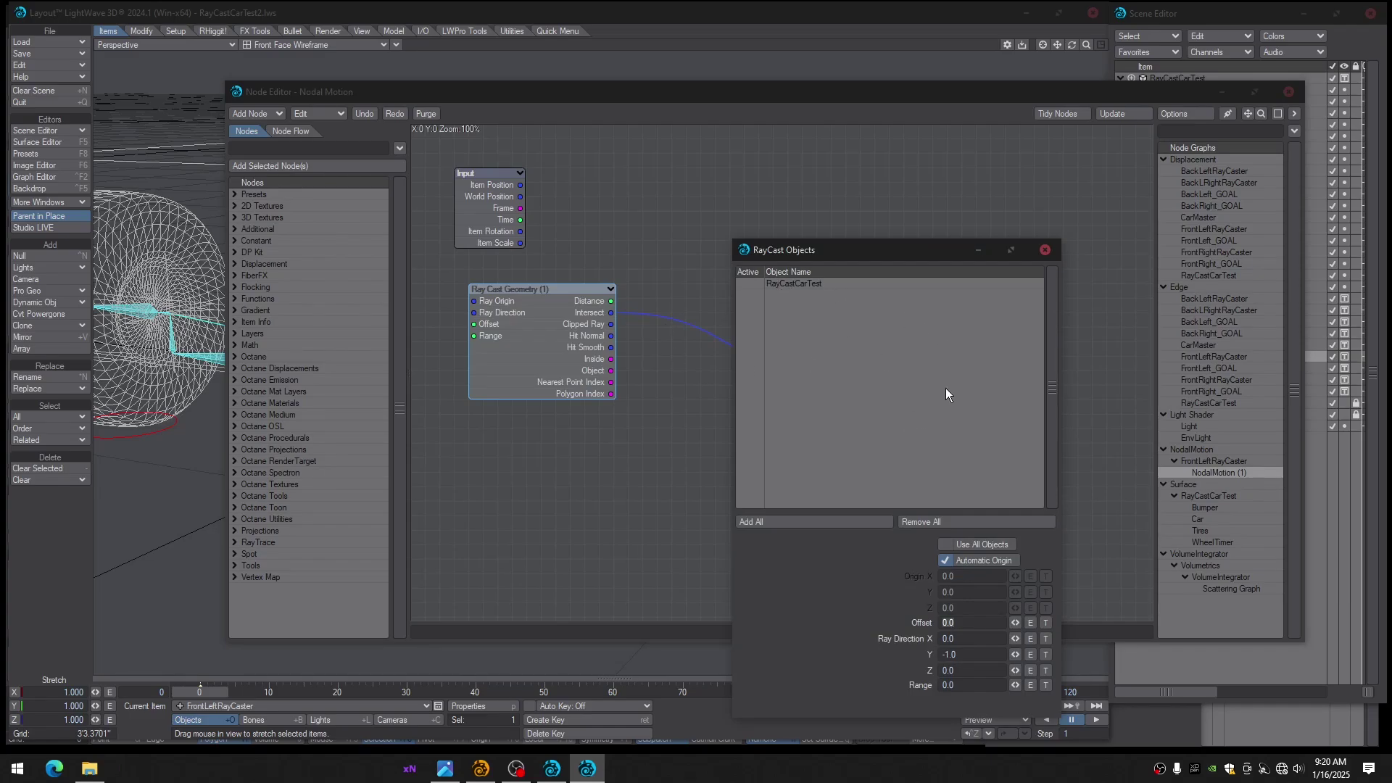
{"action": "left_click", "coordinate": [1045, 250]}
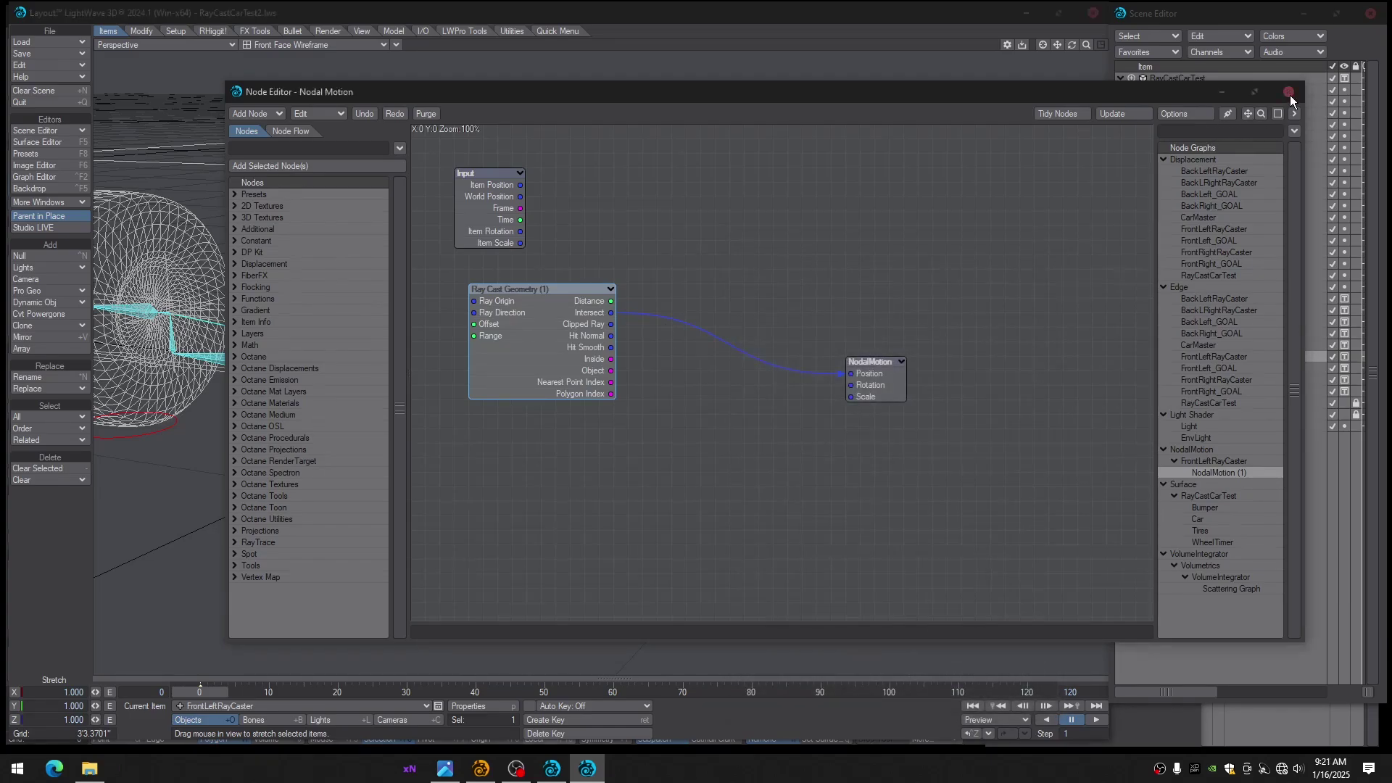
Close the Nodal Motion node graph and save the scene
{"action": "left_click", "coordinate": [1288, 92]}
{"action": "left_click_drag", "start_coordinate": [759, 319], "coordinate": [750, 325], "text": "alt"}
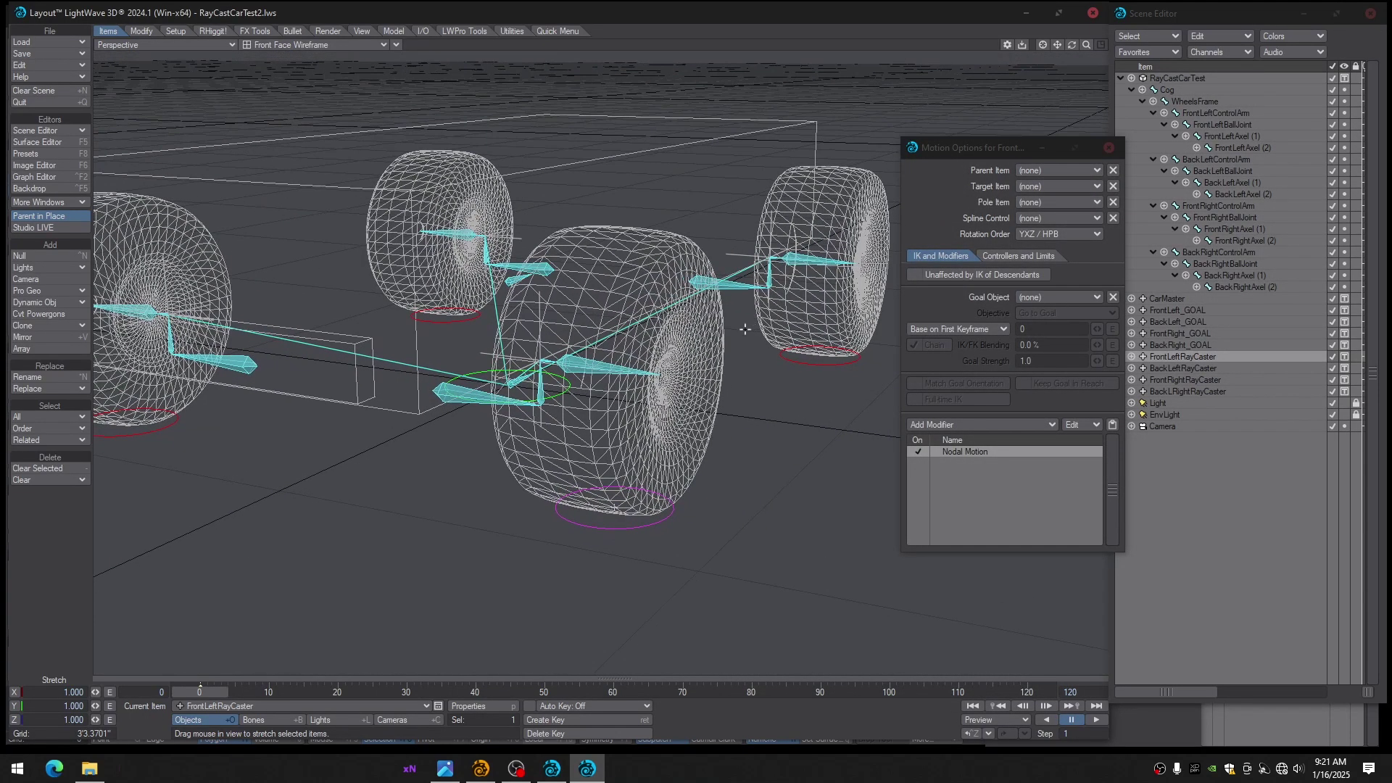
{"action": "scroll", "coordinate": [731, 377], "scroll_direction": "down", "scroll_amount": 2}
{"action": "left_click_drag", "start_coordinate": [741, 396], "coordinate": [727, 385], "text": "alt"}
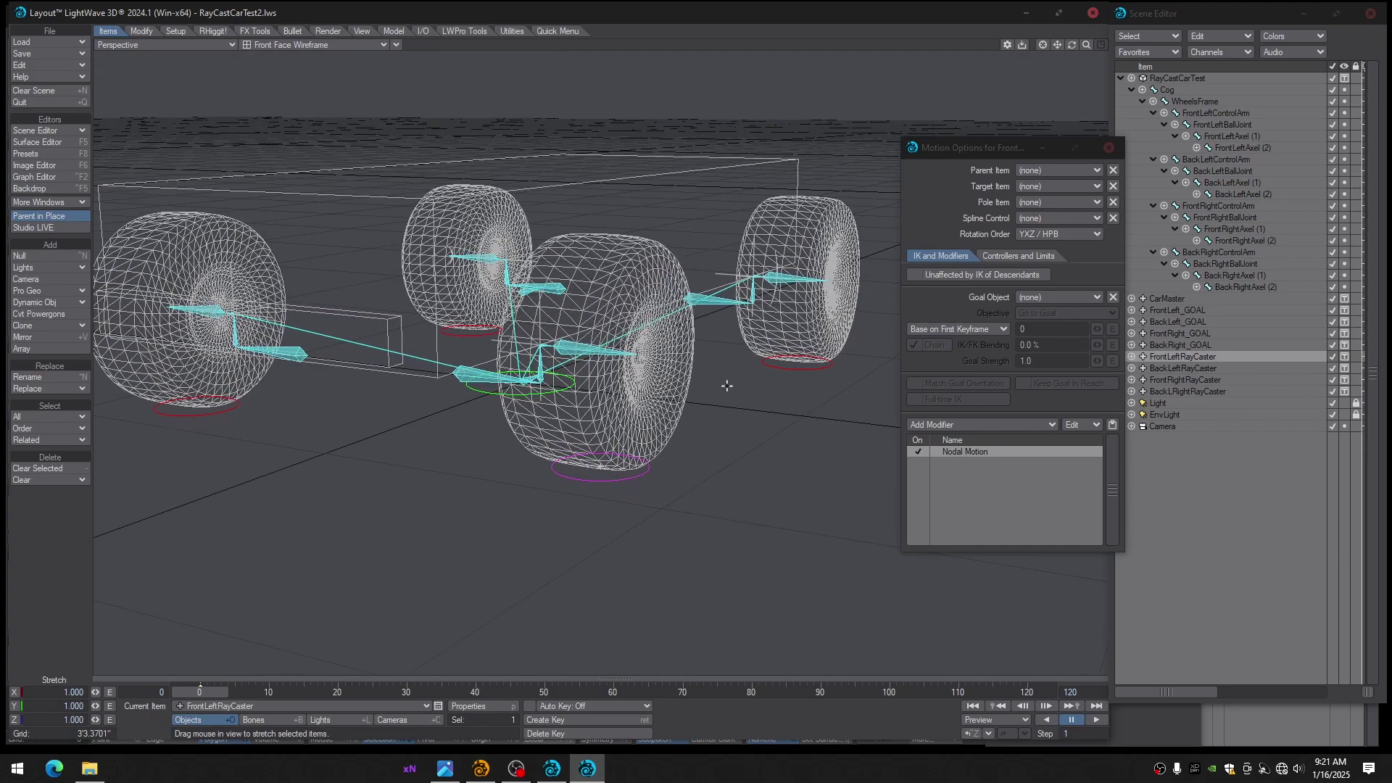
{"action": "key", "text": "s"}
{"action": "left_click", "coordinate": [1159, 97]}
{"action": "left_click_drag", "start_coordinate": [573, 556], "coordinate": [559, 549], "text": "alt"}
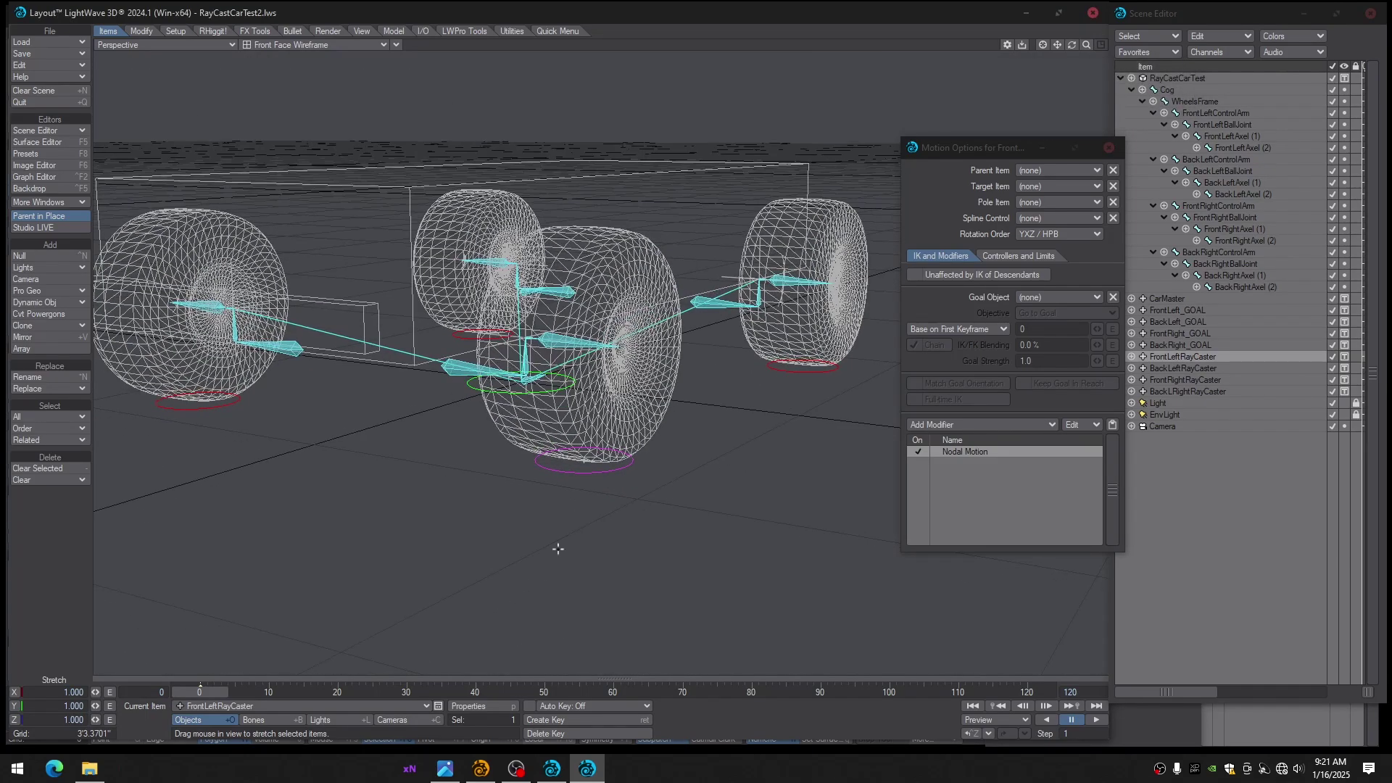
Switch to Modeler and create a flat box 100' wide and 100' deep in the empty second layer of RayCastCarTest
{"action": "left_click", "coordinate": [559, 770]}
{"action": "left_click_drag", "start_coordinate": [599, 523], "coordinate": [562, 505], "text": "alt"}
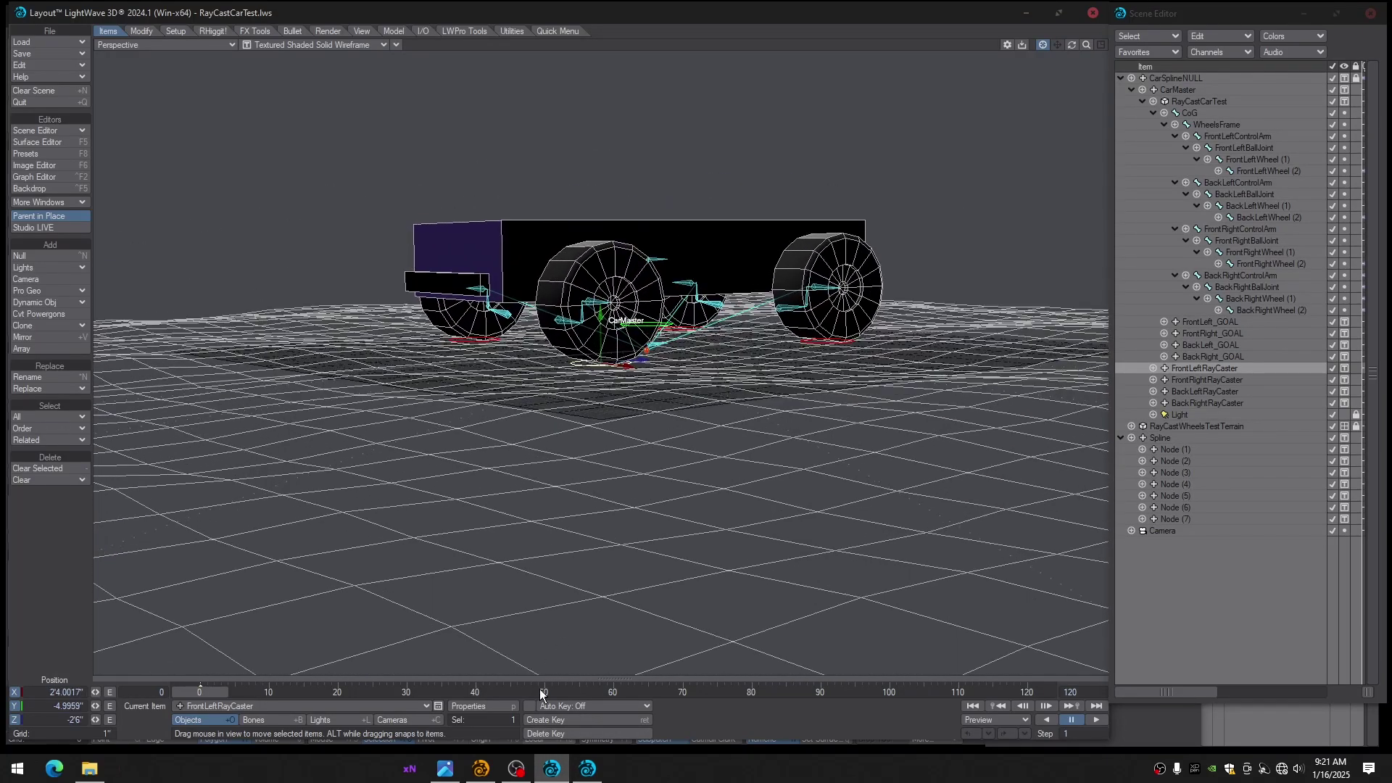
{"action": "left_click", "coordinate": [591, 768]}
{"action": "left_click", "coordinate": [480, 768]}
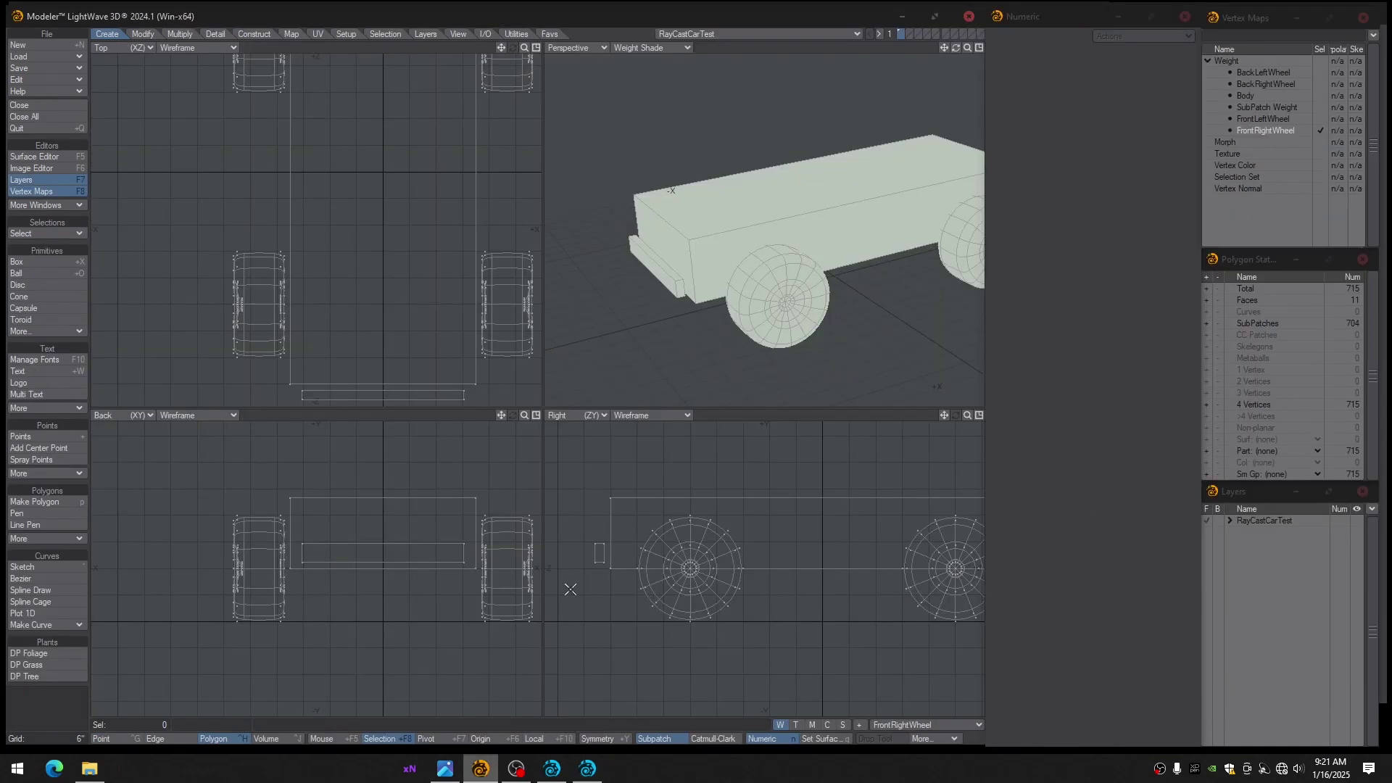
{"action": "left_click", "coordinate": [909, 34]}
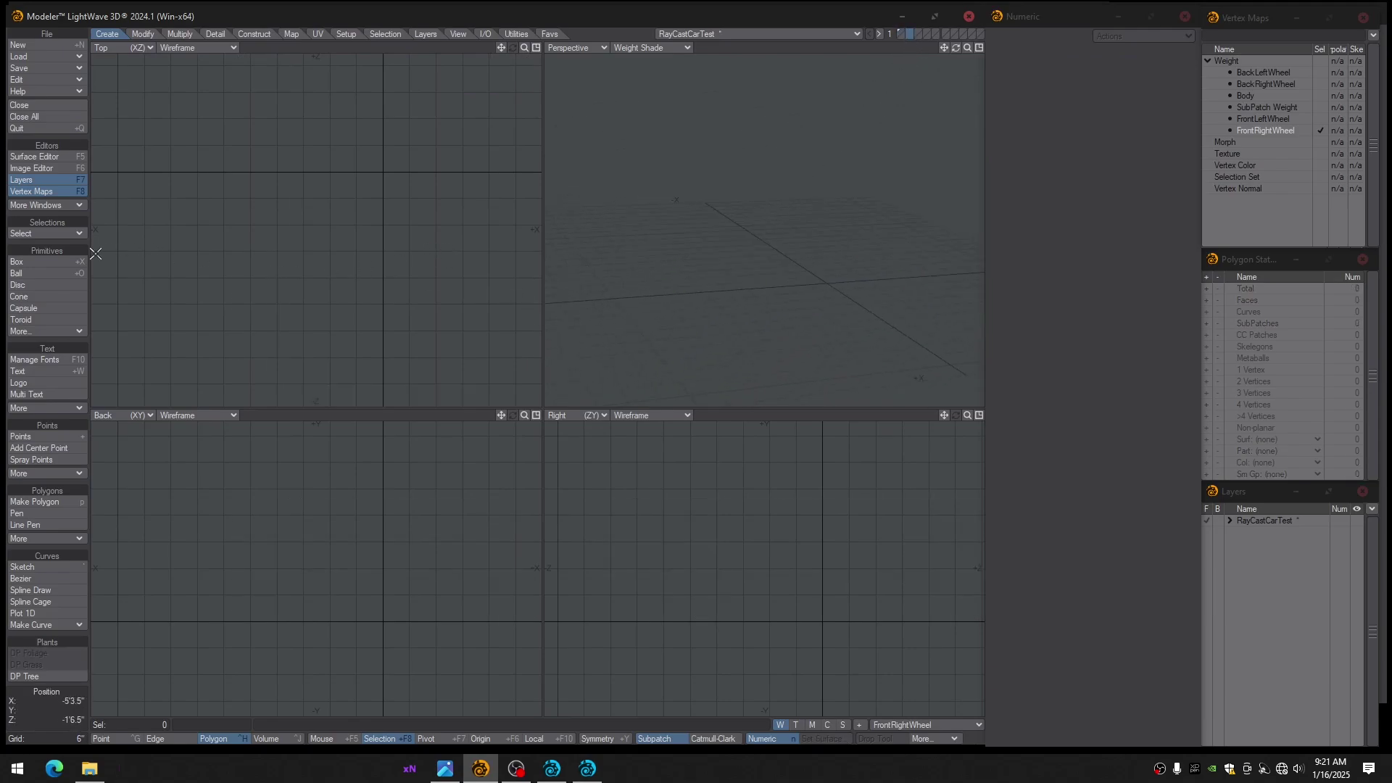
{"action": "left_click", "coordinate": [59, 261]}
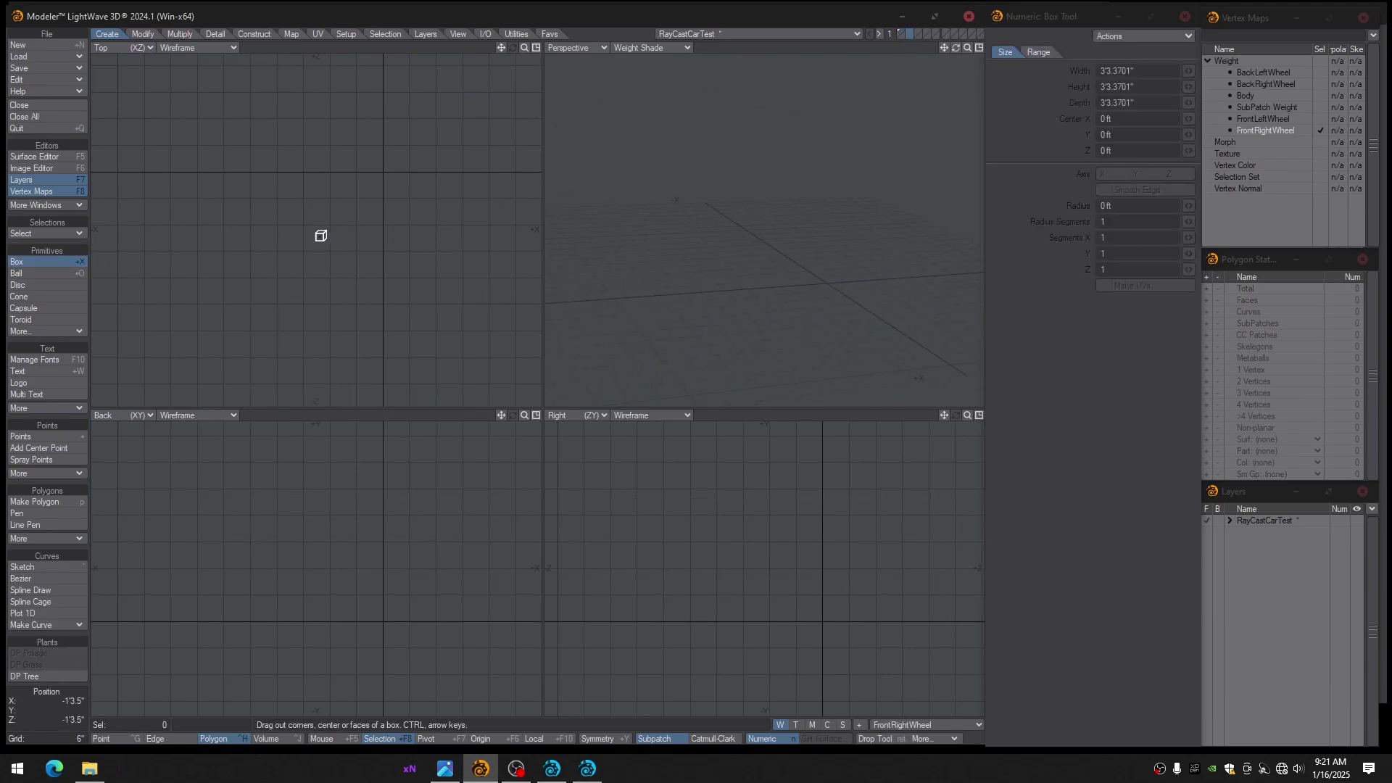
{"action": "left_click_drag", "start_coordinate": [356, 200], "coordinate": [403, 253]}
{"action": "mouse_move", "coordinate": [1139, 71]}
{"action": "left_mouse_down"}
{"action": "mouse_move", "coordinate": [1069, 67]}
{"action": "mouse_move", "coordinate": [1041, 102]}
{"action": "left_mouse_up"}
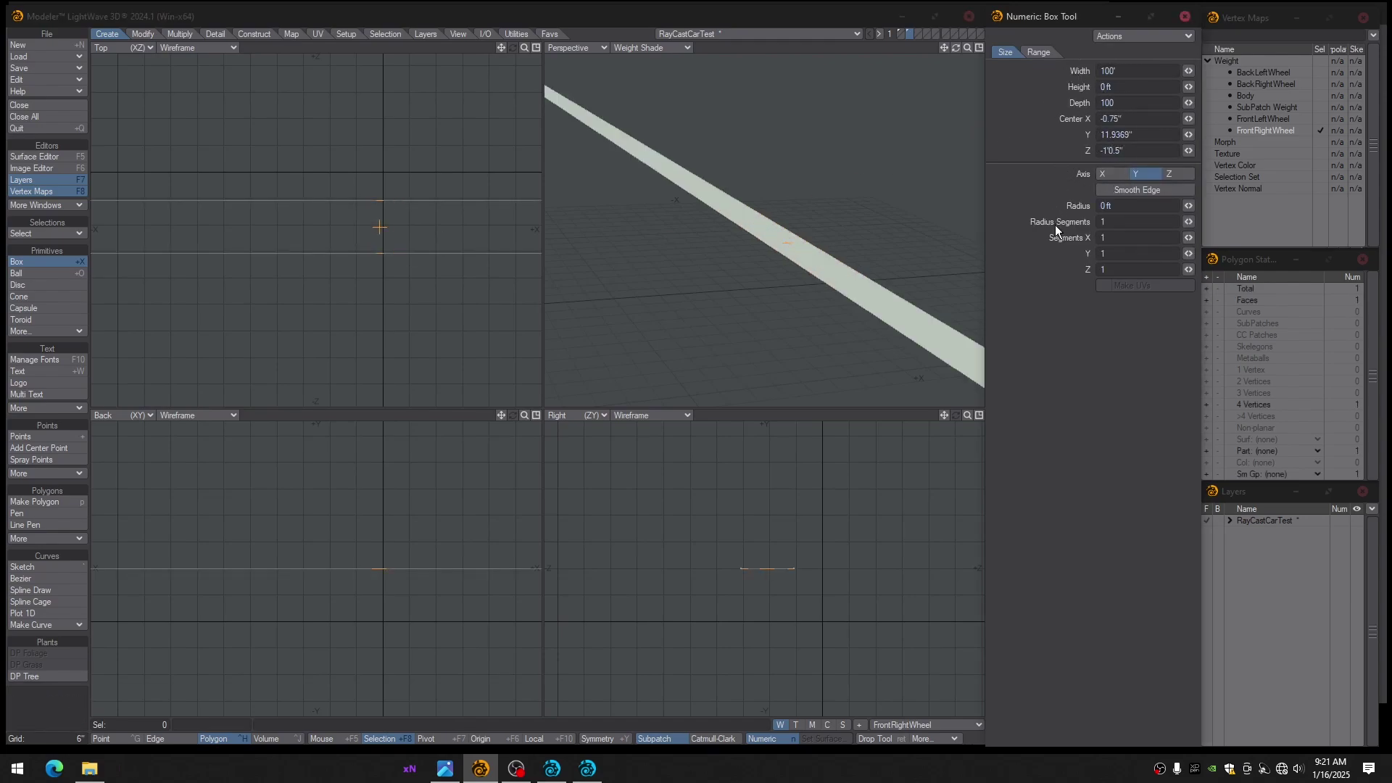
{"action": "key", "text": "Return"}
Set the flat box's center to 0 on the X, Y and Z axes
{"action": "left_click_drag", "start_coordinate": [1137, 137], "coordinate": [1021, 142]}
{"action": "type", "text": "0"}
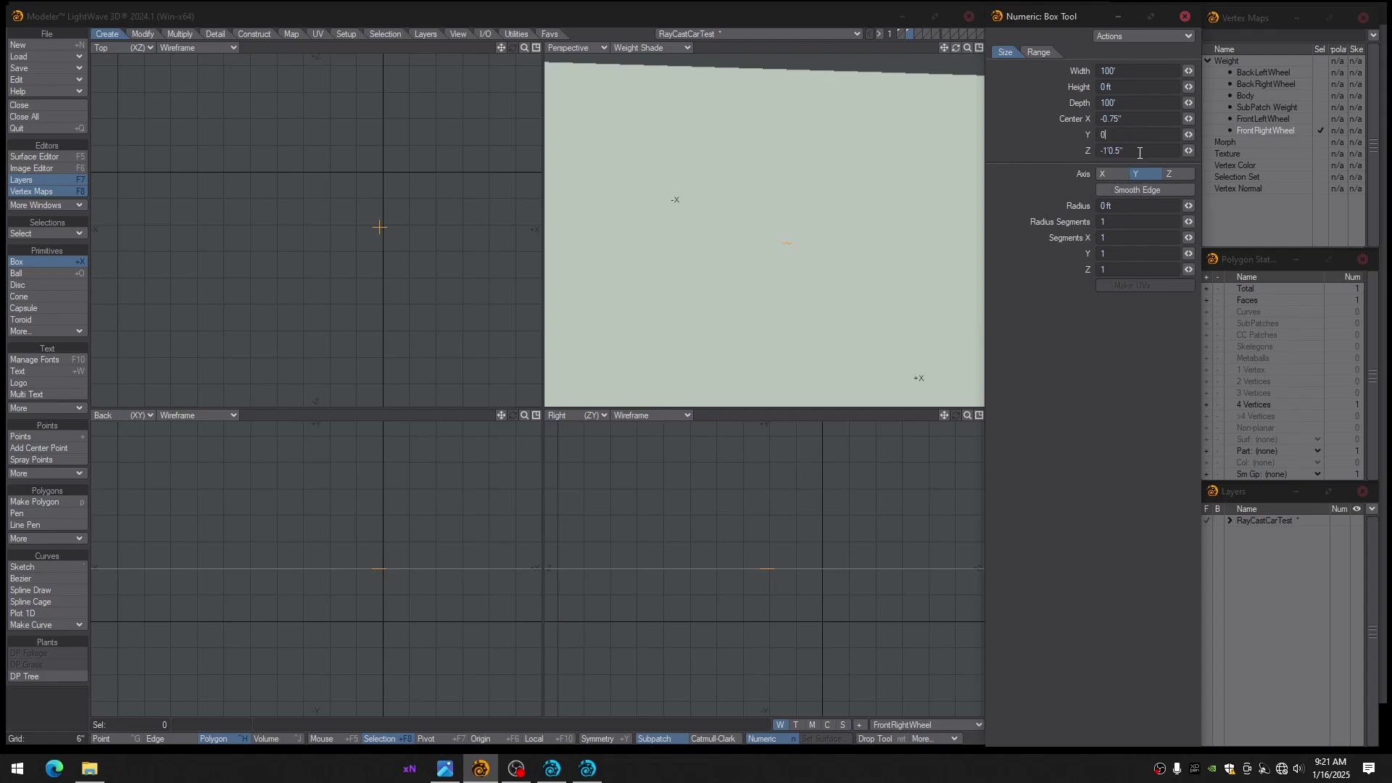
{"action": "left_click_drag", "start_coordinate": [1139, 152], "coordinate": [1045, 153]}
{"action": "type", "text": "0"}
{"action": "left_click_drag", "start_coordinate": [1133, 117], "coordinate": [1093, 299]}
{"action": "type", "text": "0"}
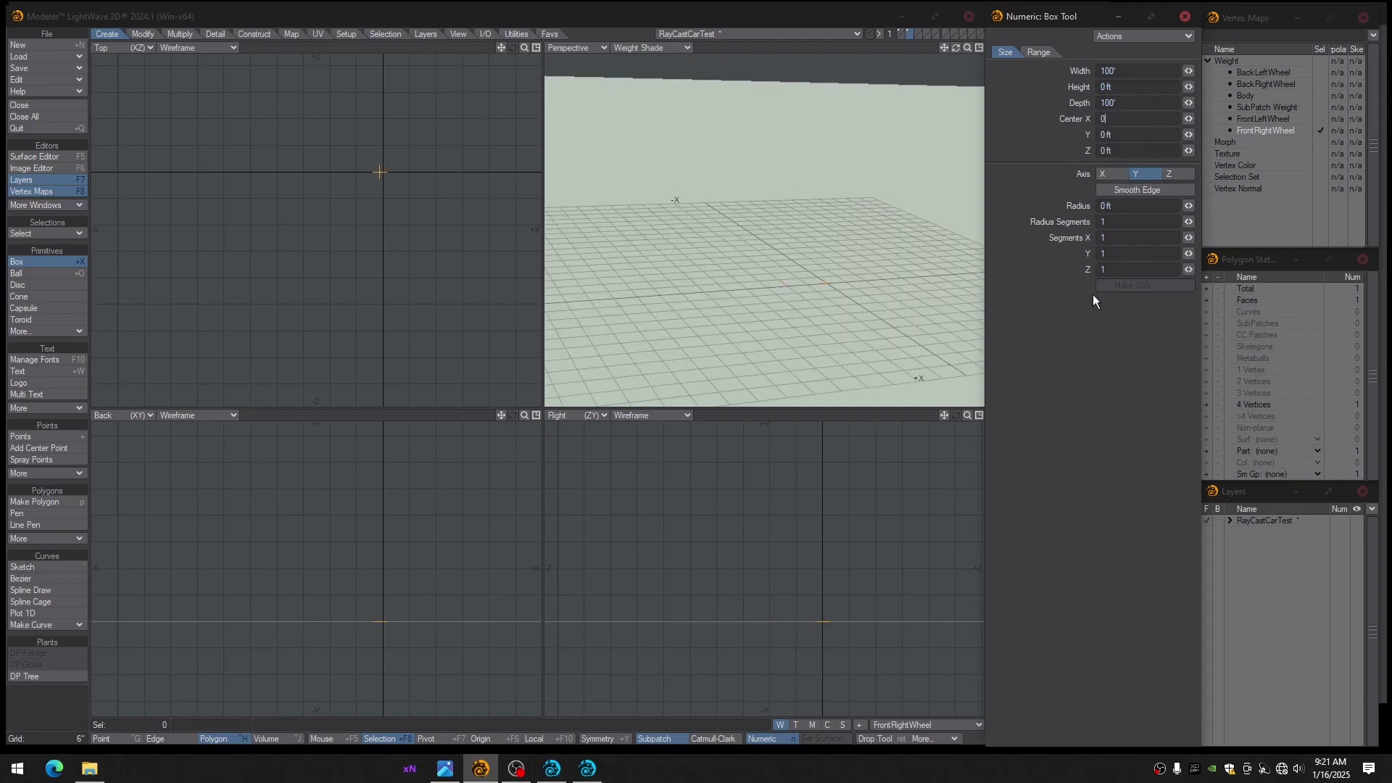
Divide the flat box into 100 segments along X and 100 segments along Z
{"action": "left_click", "coordinate": [1119, 241]}
{"action": "key", "text": "BackSpace"}
{"action": "type", "text": "100"}
{"action": "left_click", "coordinate": [1123, 271]}
{"action": "key", "text": "BackSpace"}
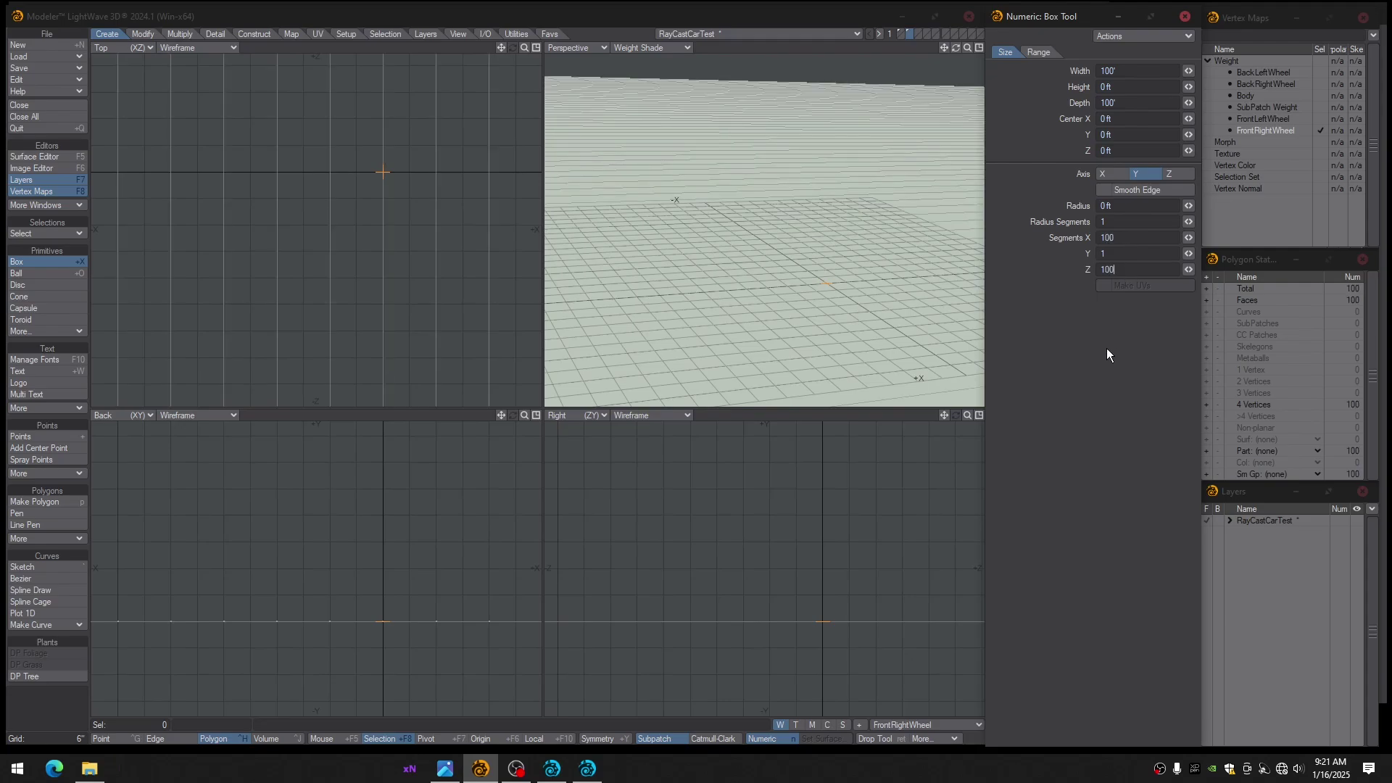
{"action": "key", "text": "Return"}
{"action": "left_click_drag", "start_coordinate": [471, 215], "coordinate": [404, 233], "text": "ctrl+alt"}
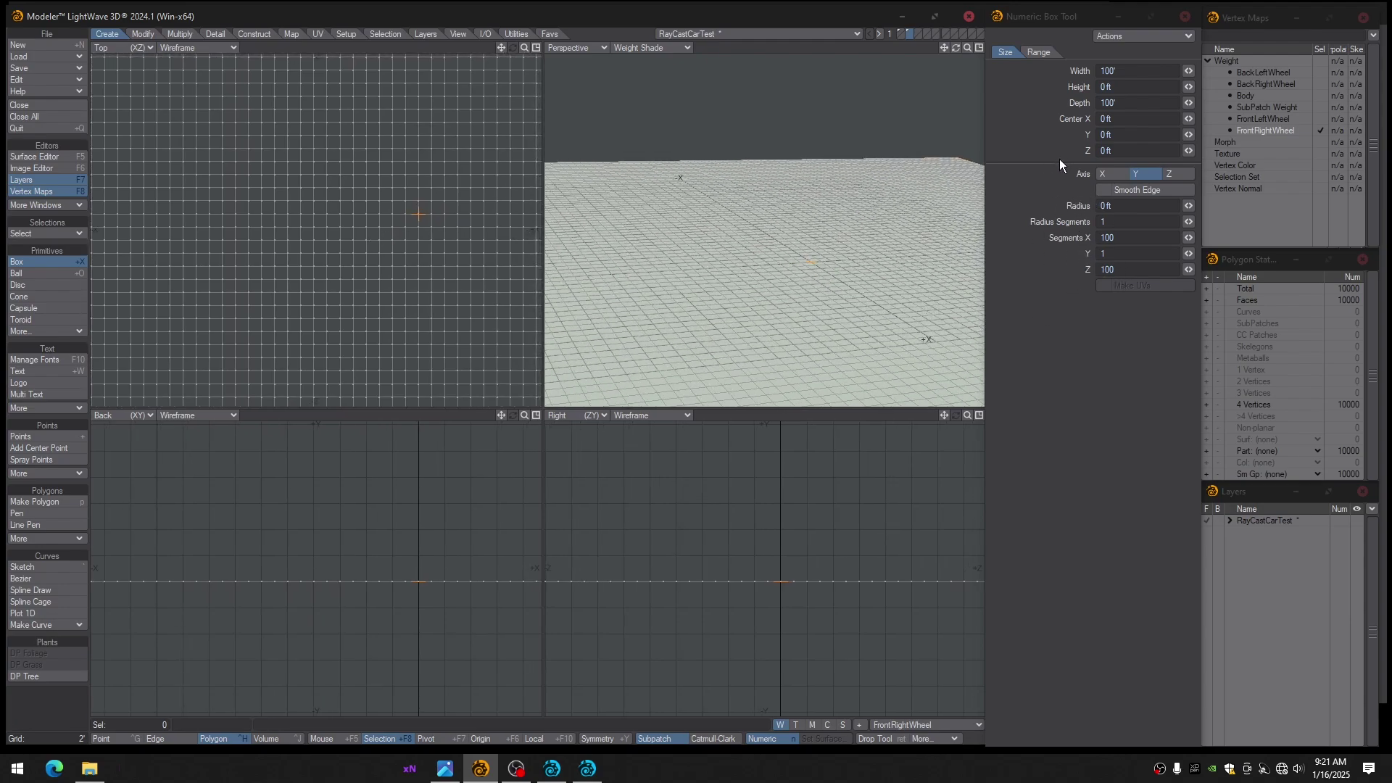
Finish the ground plane and set the perspective view's shading to Texture
{"action": "mouse_move", "coordinate": [708, 252]}
{"action": "left_mouse_down", "text": "alt"}
{"action": "mouse_move", "coordinate": [754, 236]}
{"action": "mouse_move", "coordinate": [805, 276]}
{"action": "mouse_move", "coordinate": [817, 264]}
{"action": "mouse_move", "coordinate": [788, 266]}
{"action": "left_mouse_up", "text": "alt"}
{"action": "key", "text": "Return"}
{"action": "left_click", "coordinate": [643, 47]}
{"action": "left_click", "coordinate": [637, 101]}
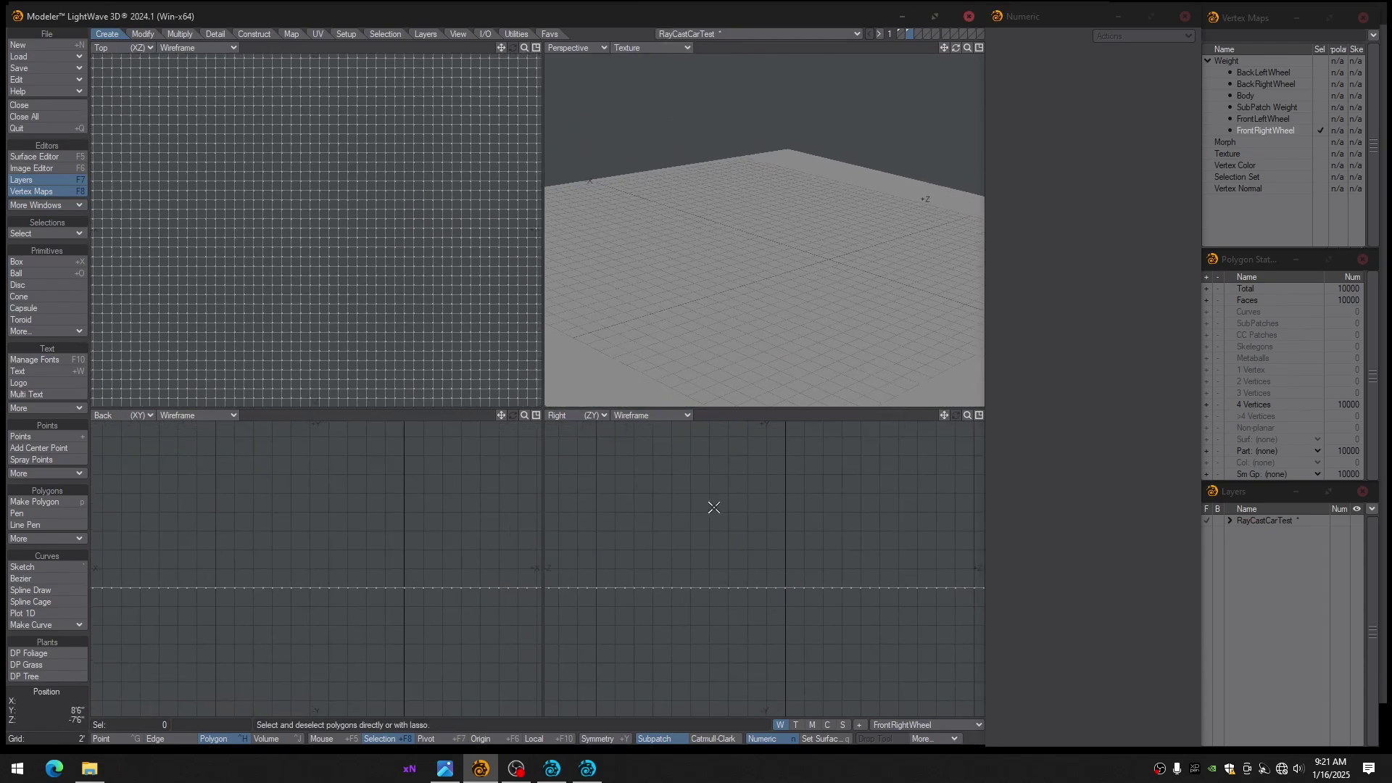
Enable a texture for the Move tool, using a Procedural Texture layer of type Turbulence
{"action": "key", "text": "t"}
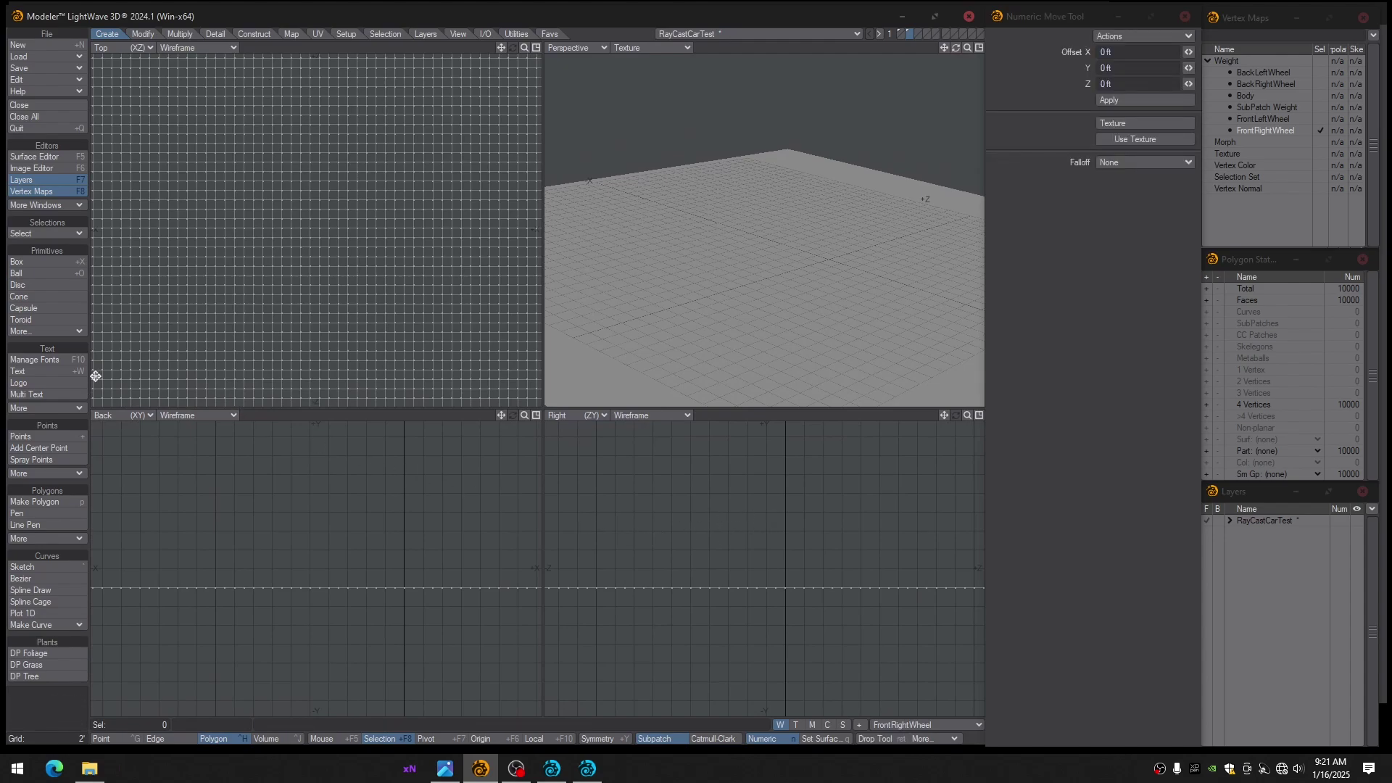
{"action": "left_click", "coordinate": [150, 33]}
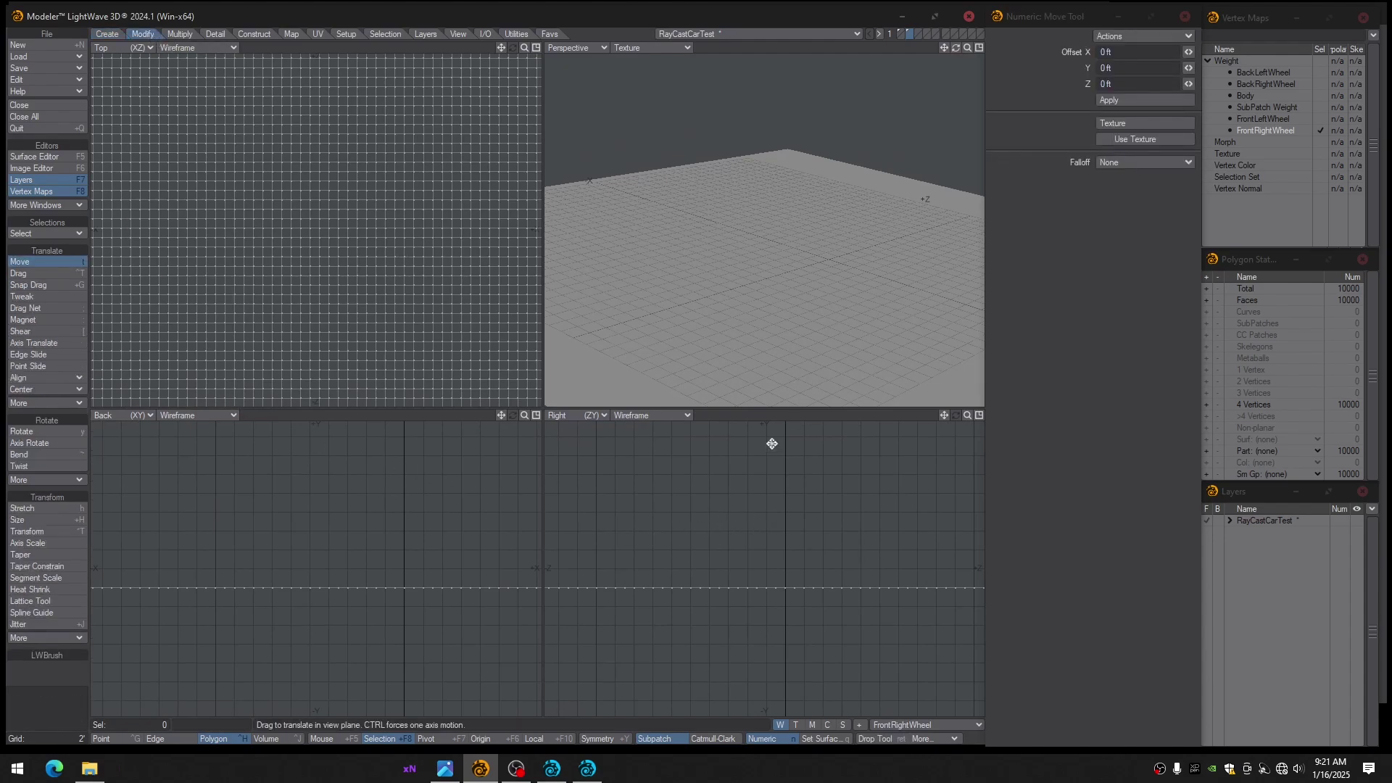
{"action": "left_click", "coordinate": [1117, 137]}
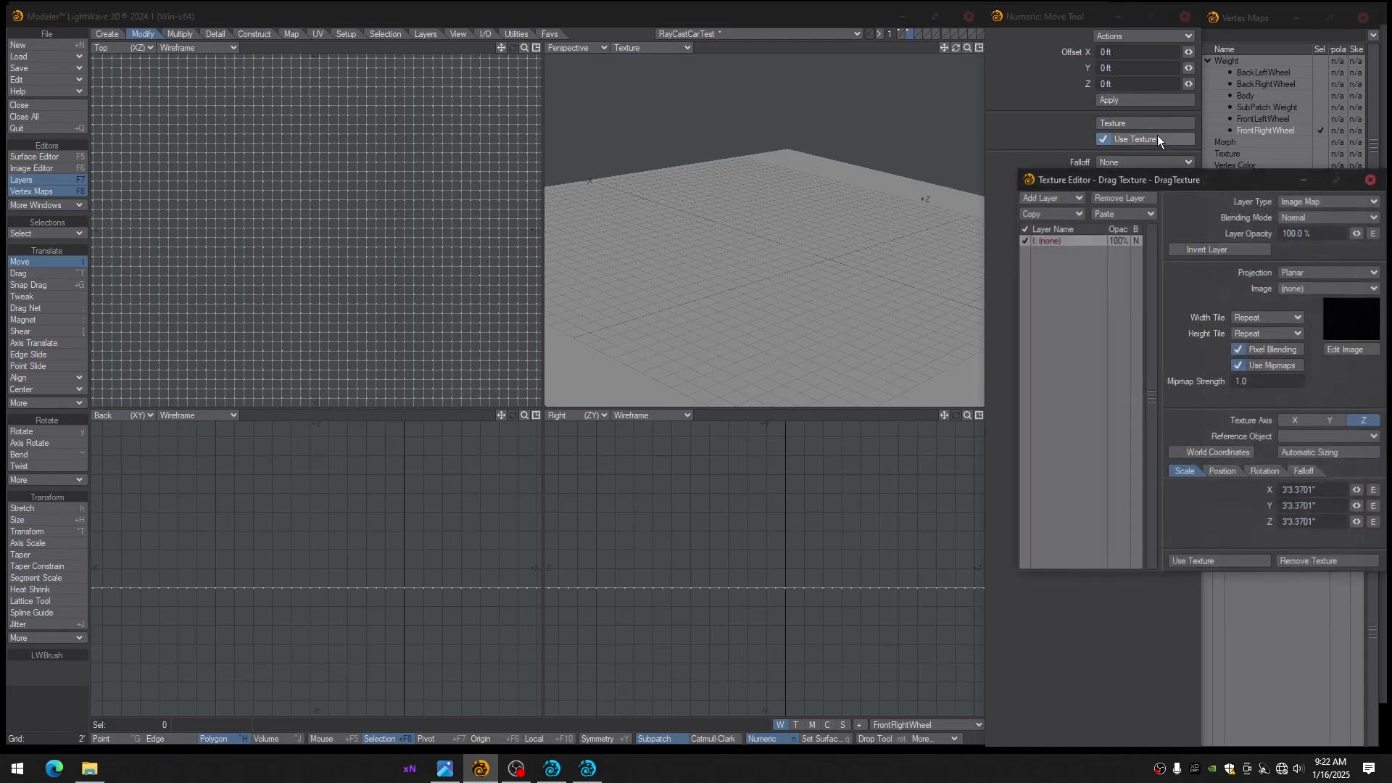
{"action": "left_click", "coordinate": [1298, 204]}
{"action": "left_click", "coordinate": [1303, 210]}
{"action": "left_click_drag", "start_coordinate": [1230, 185], "coordinate": [1208, 174]}
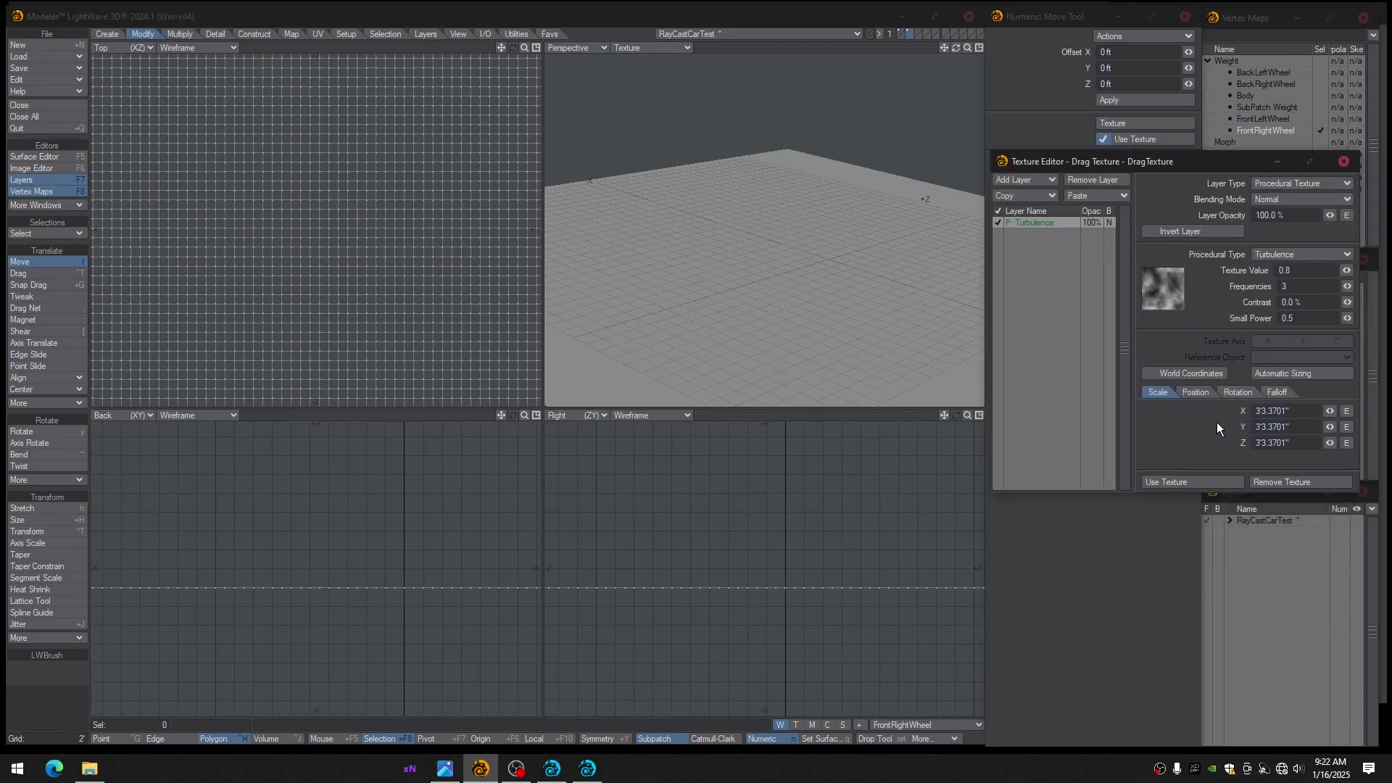
{"action": "left_click", "coordinate": [1168, 483]}
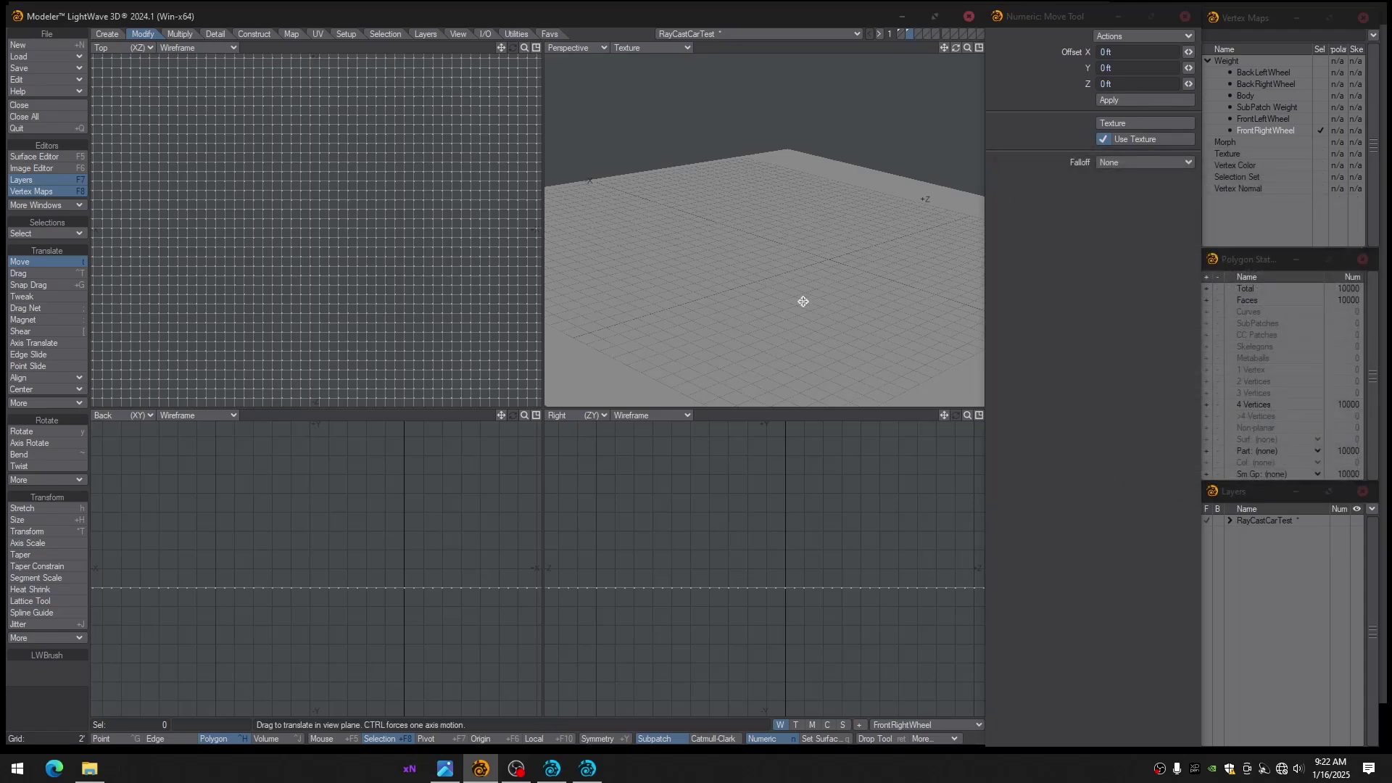
Move the ground plane upward by about 7" in Y through the Turbulence texture to form bumpy terrain
{"action": "left_click_drag", "start_coordinate": [814, 296], "coordinate": [786, 328], "text": "alt"}
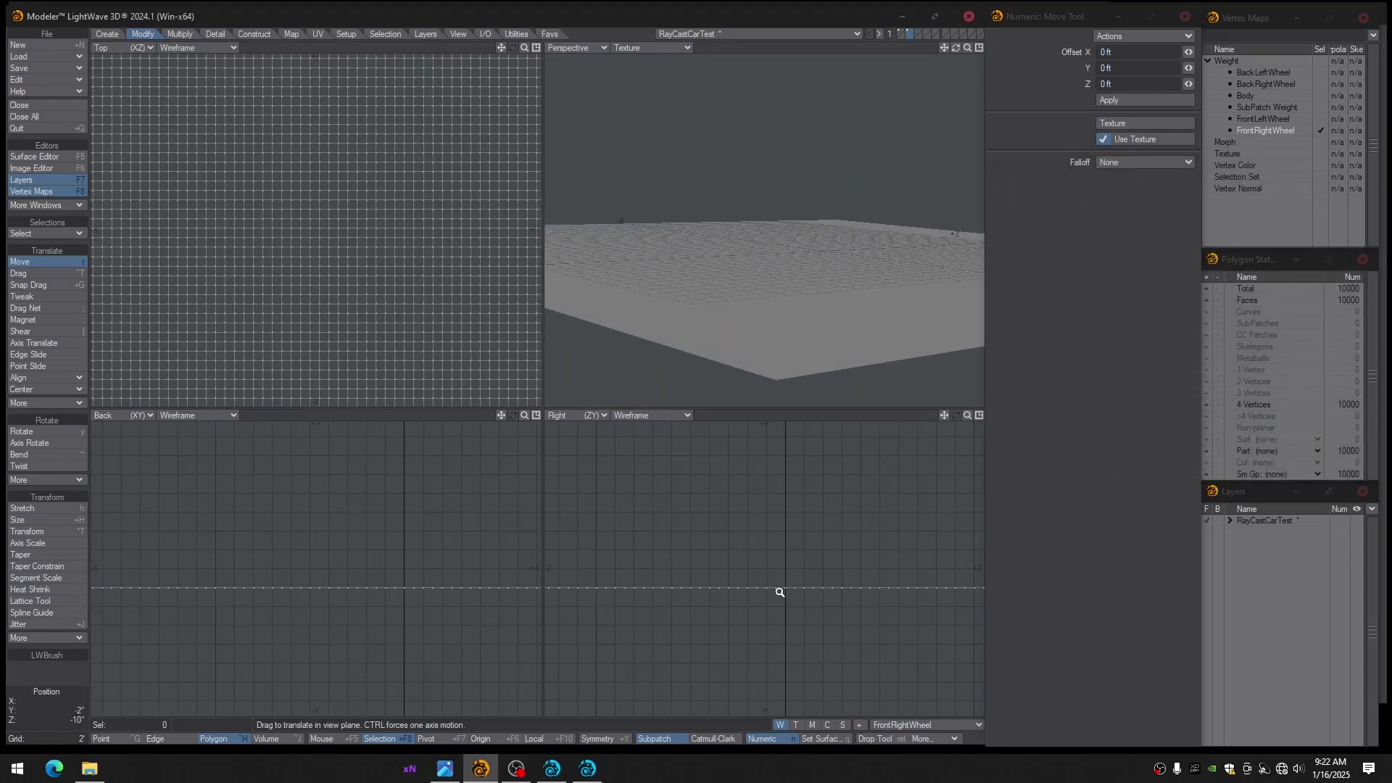
{"action": "left_click_drag", "start_coordinate": [779, 591], "coordinate": [926, 617], "text": "ctrl+alt"}
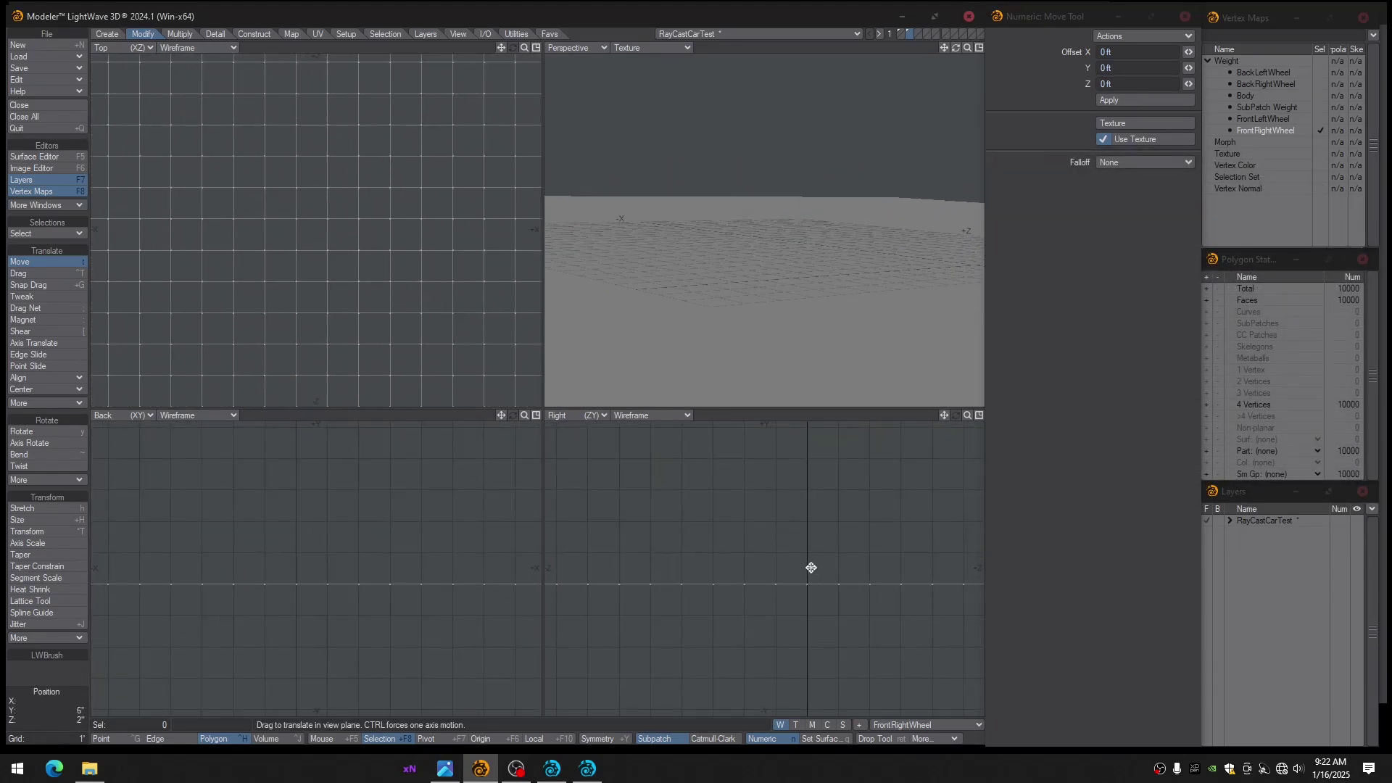
{"action": "mouse_move", "coordinate": [811, 569]}
{"action": "left_mouse_down"}
{"action": "mouse_move", "coordinate": [811, 537]}
{"action": "mouse_move", "coordinate": [811, 554]}
{"action": "mouse_move", "coordinate": [954, 616]}
{"action": "mouse_move", "coordinate": [796, 553]}
{"action": "mouse_move", "coordinate": [820, 557]}
{"action": "left_mouse_up"}
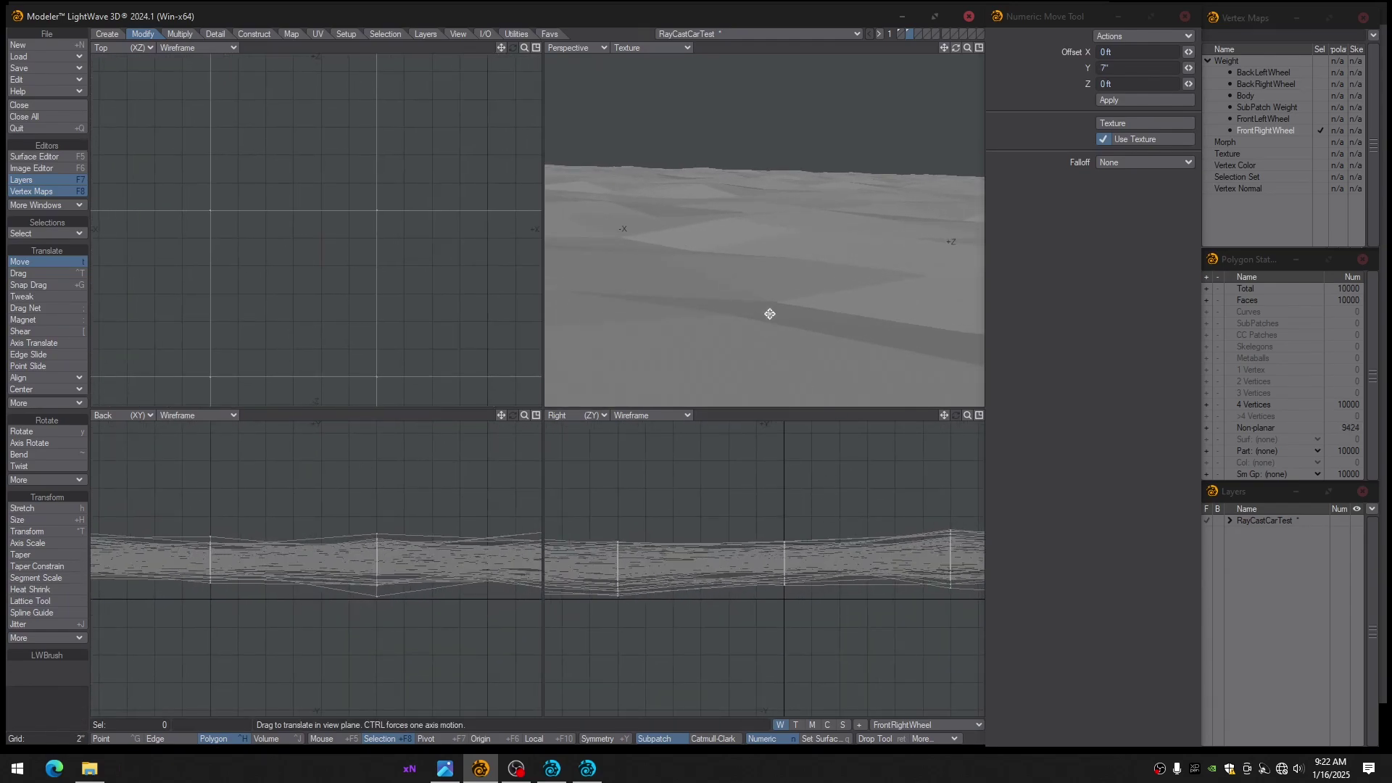
Show the car in the first layer and measure the length of its body with the Measure tool
{"action": "left_click", "coordinate": [901, 34]}
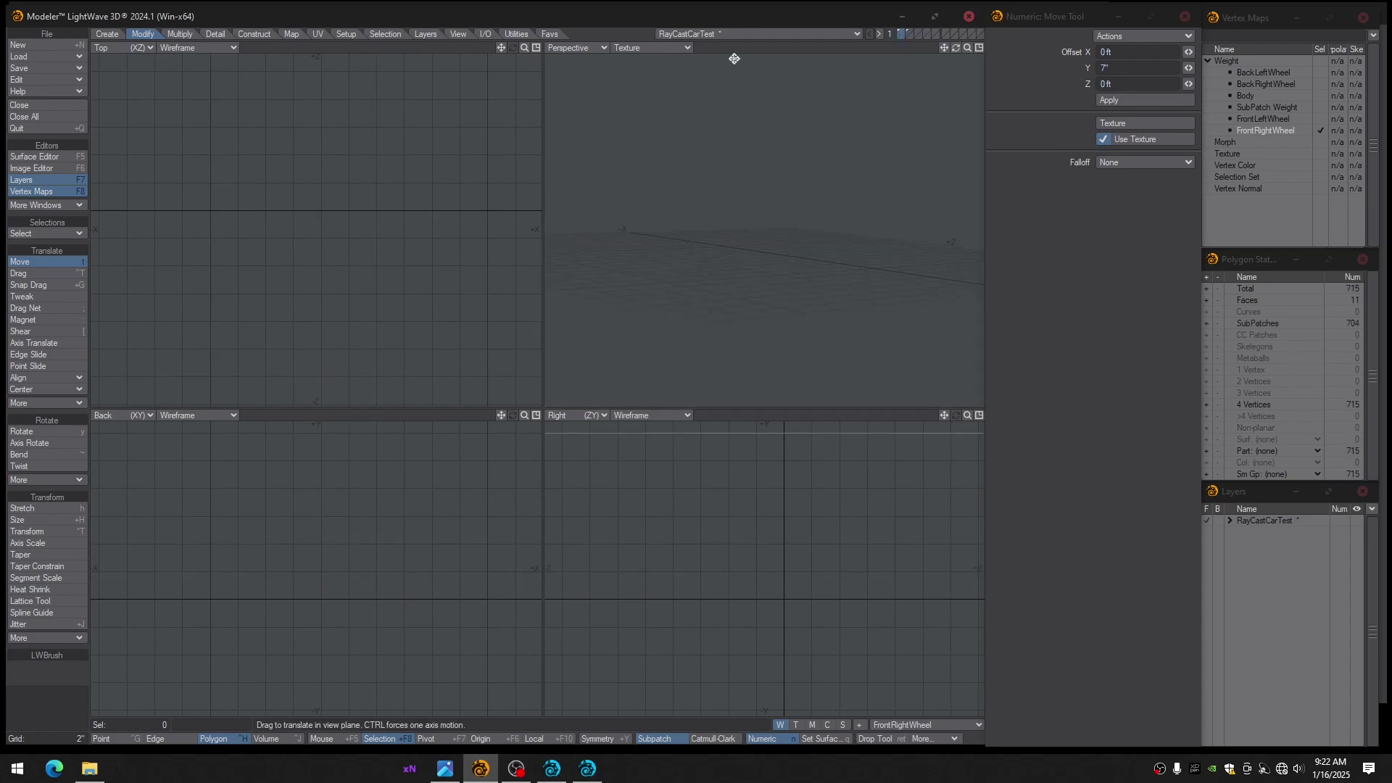
{"action": "left_click", "coordinate": [549, 34]}
{"action": "left_click", "coordinate": [25, 662]}
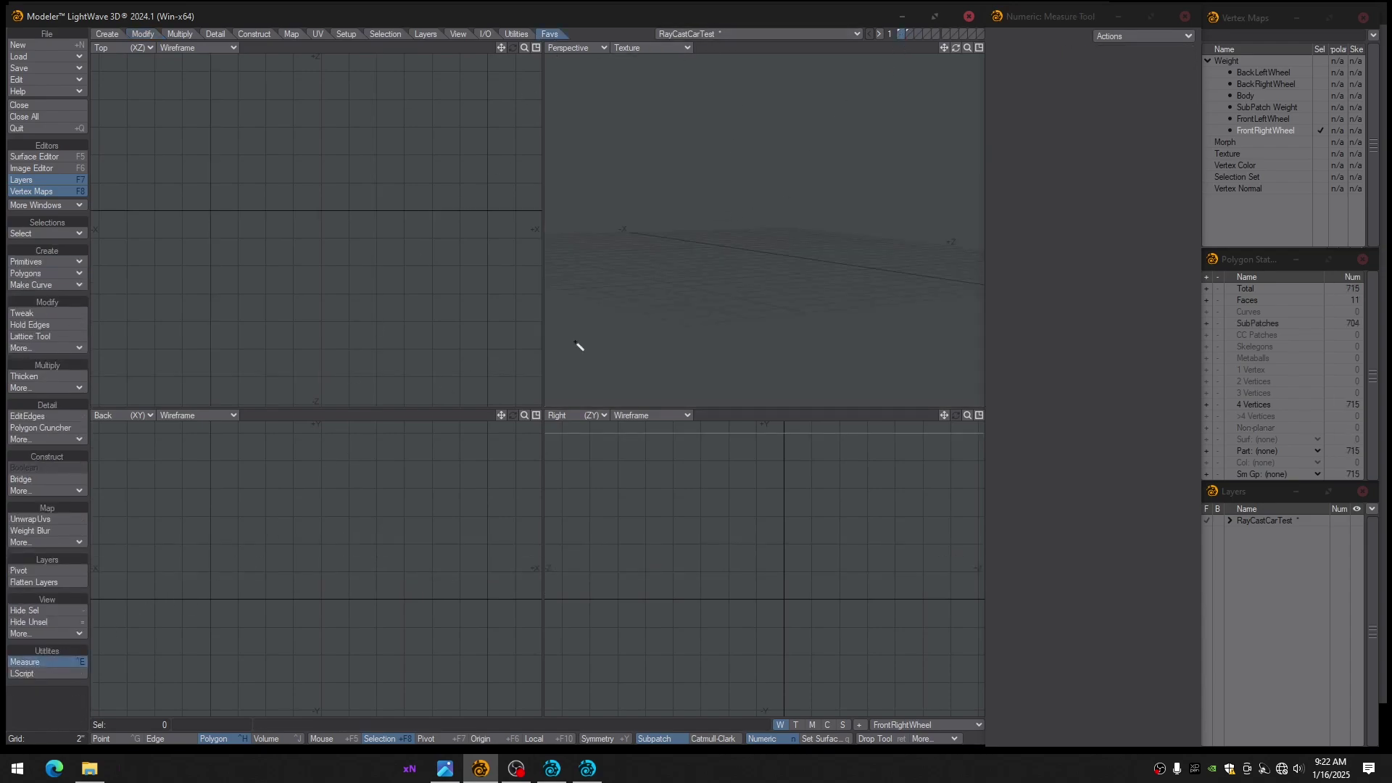
{"action": "key", "text": "a"}
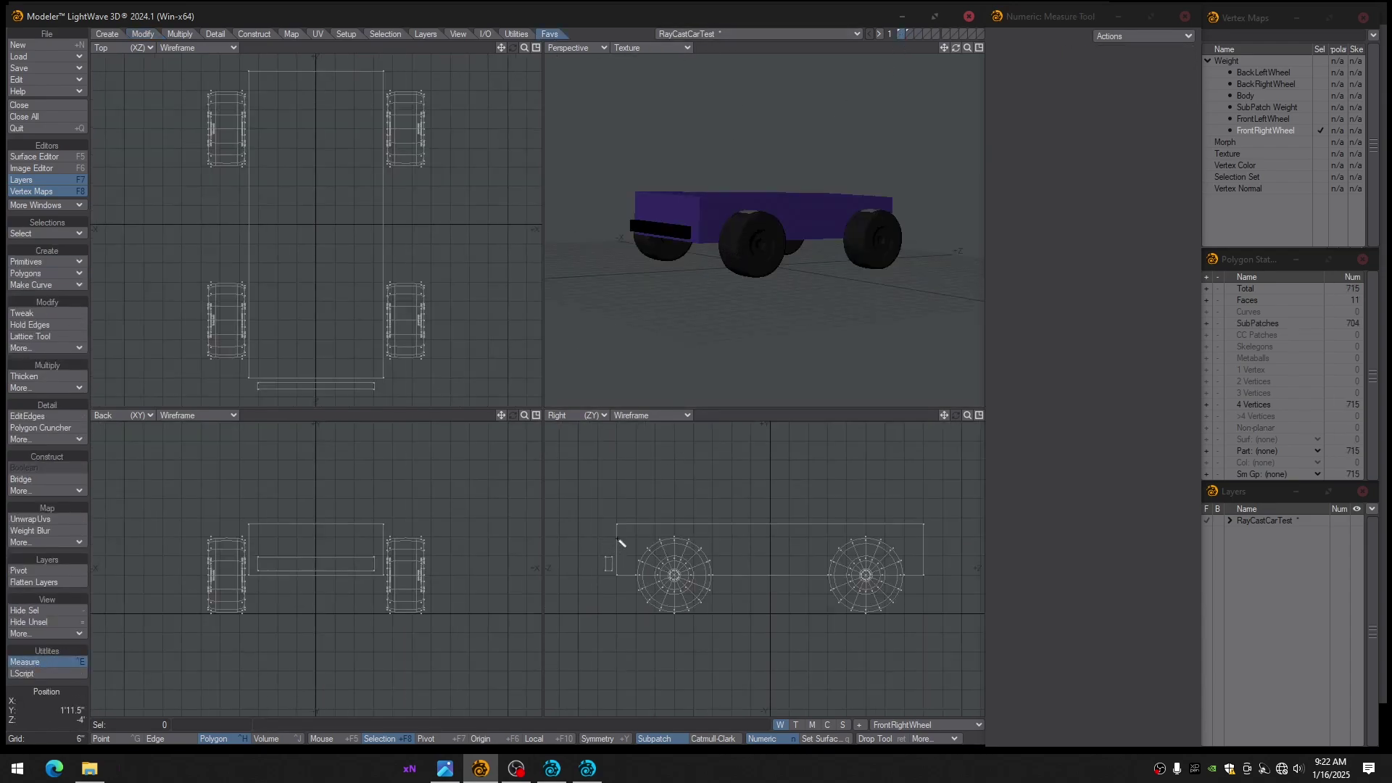
{"action": "left_click_drag", "start_coordinate": [617, 536], "coordinate": [925, 537]}
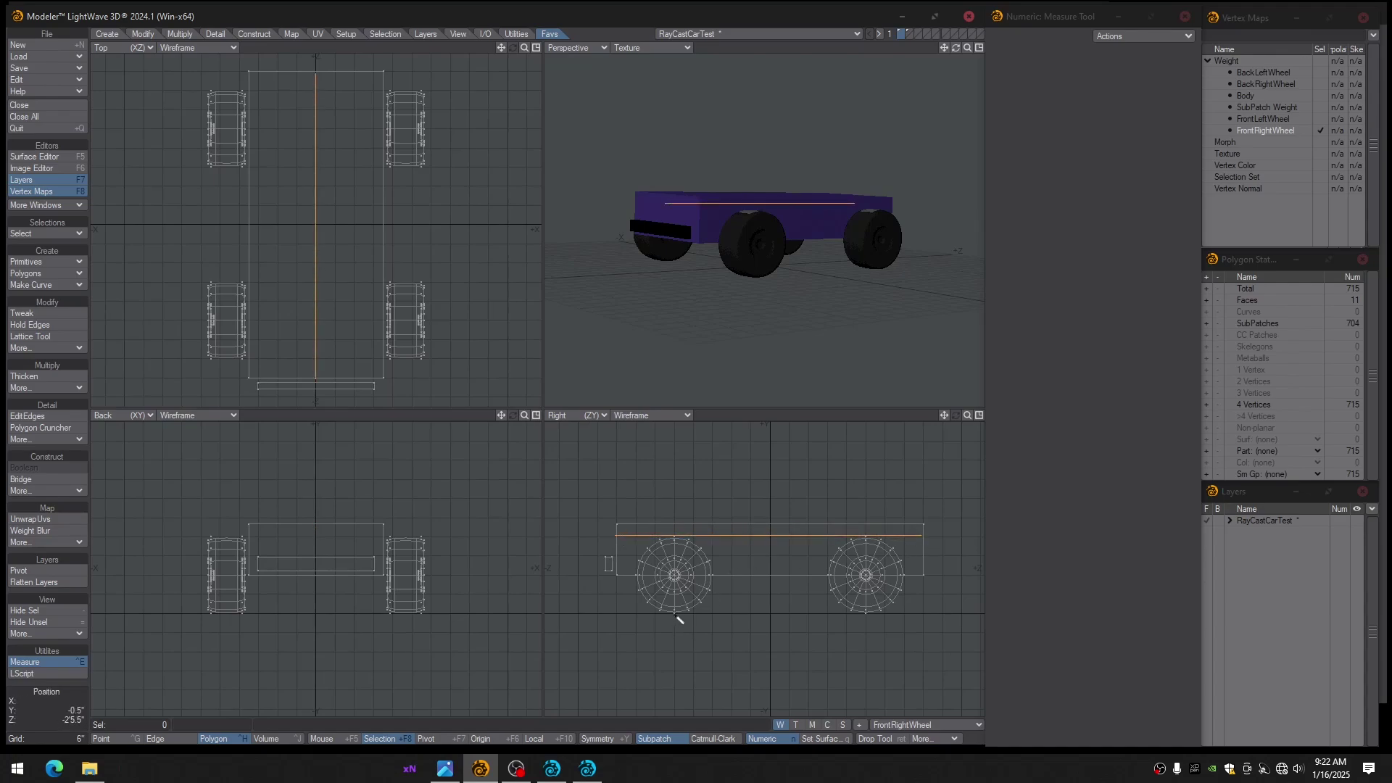
Measure the height of a wheel in the side view and the width of the car body in the back view
{"action": "left_click_drag", "start_coordinate": [679, 620], "coordinate": [677, 602]}
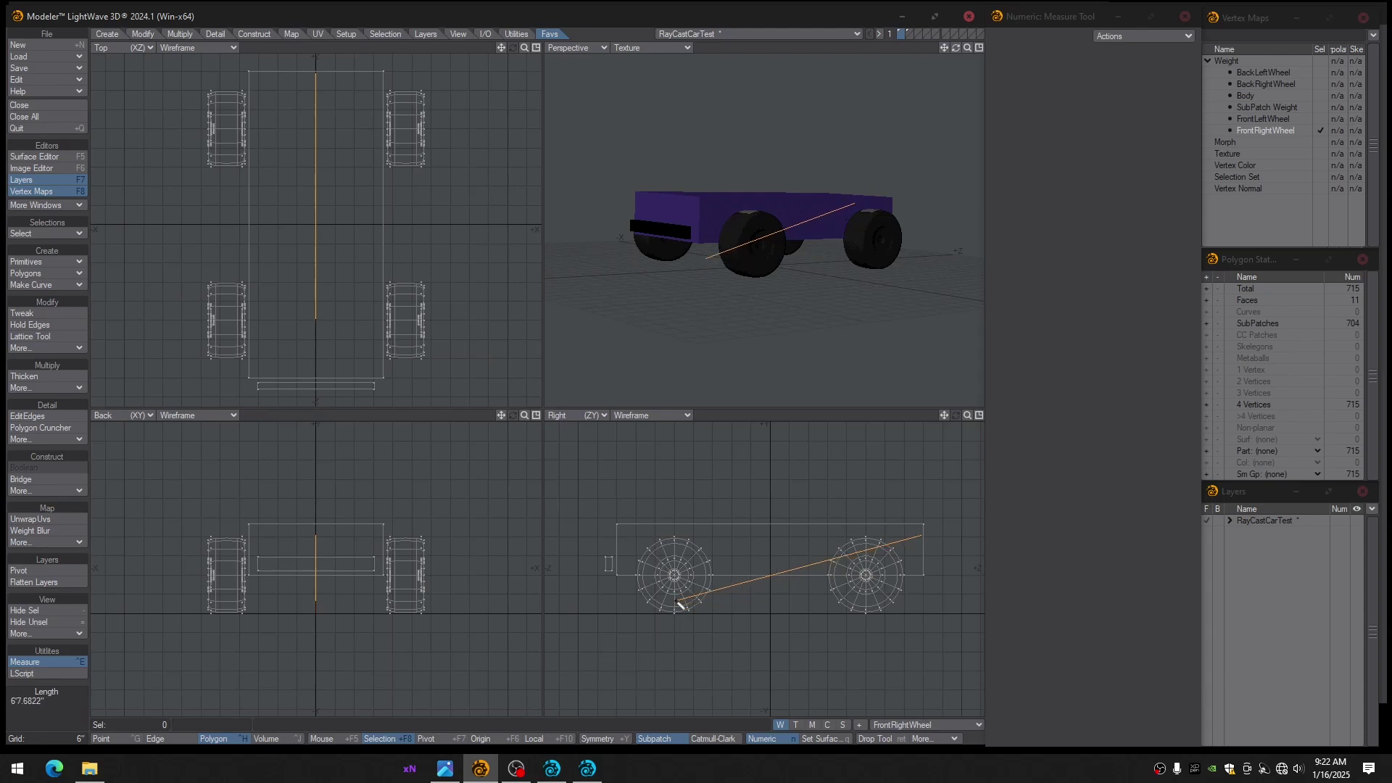
{"action": "left_click", "coordinate": [720, 419]}
{"action": "left_click_drag", "start_coordinate": [676, 614], "coordinate": [676, 540]}
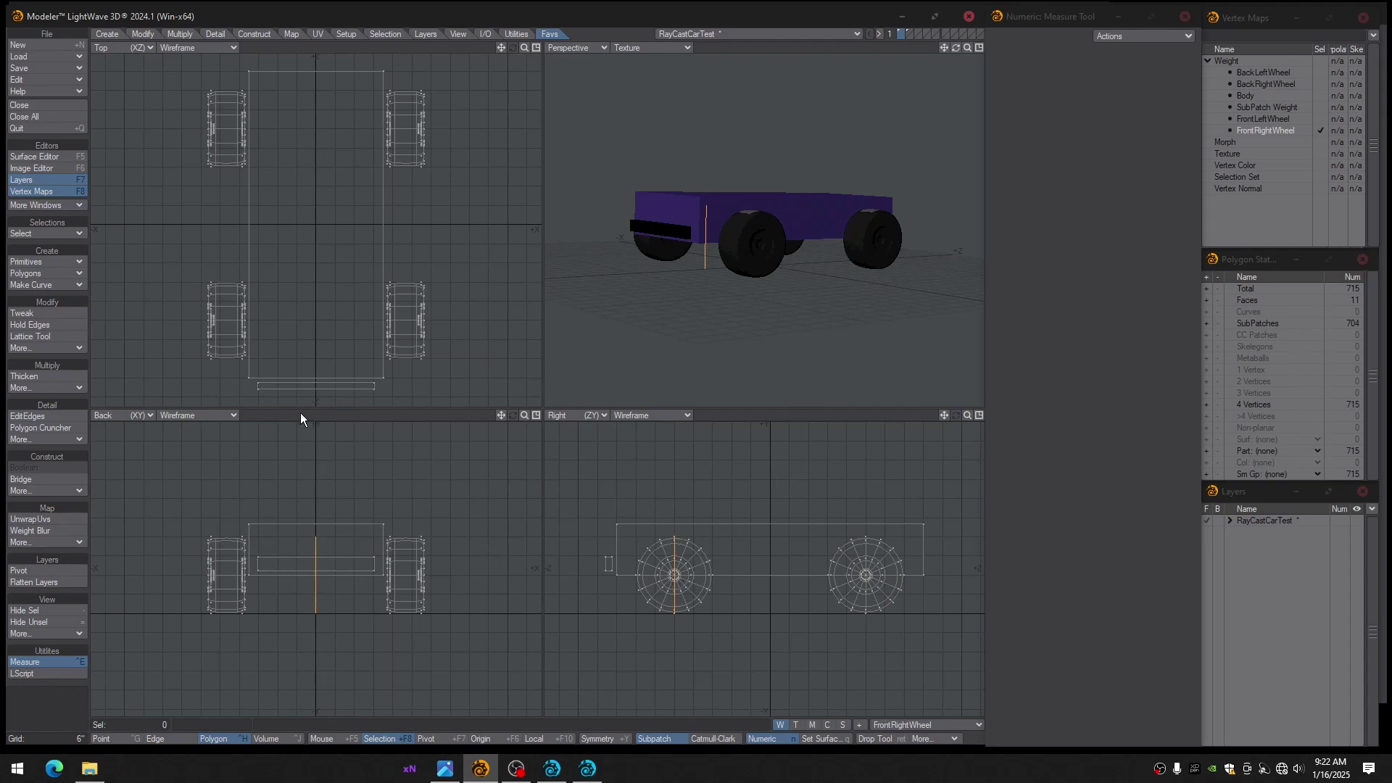
{"action": "key", "text": "Return"}
{"action": "left_click_drag", "start_coordinate": [249, 532], "coordinate": [383, 527]}
{"action": "left_click_drag", "start_coordinate": [250, 530], "coordinate": [385, 534]}
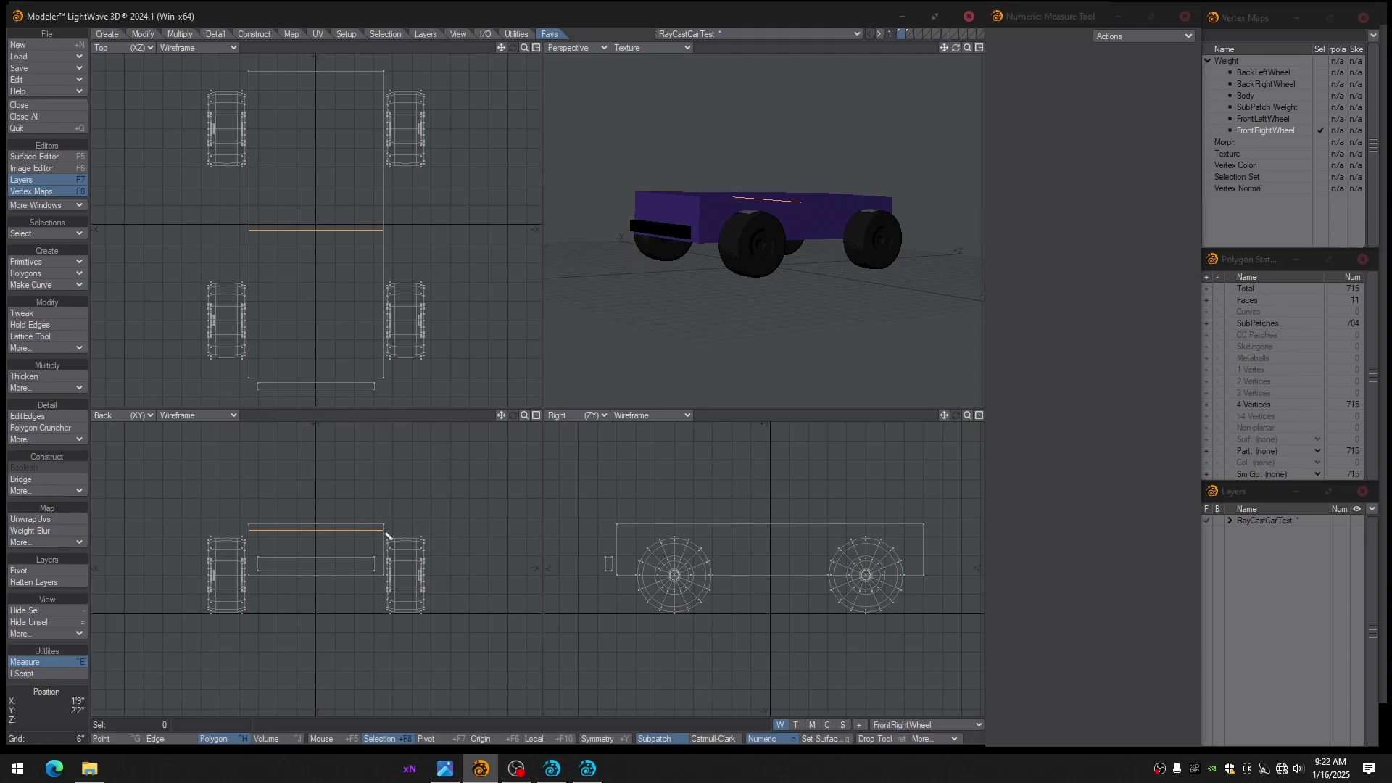
Show the second layer, exit the Measure tool and delete the bumpy terrain mesh
{"action": "left_click_drag", "start_coordinate": [753, 247], "coordinate": [741, 248], "text": "alt"}
{"action": "left_click", "coordinate": [909, 33]}
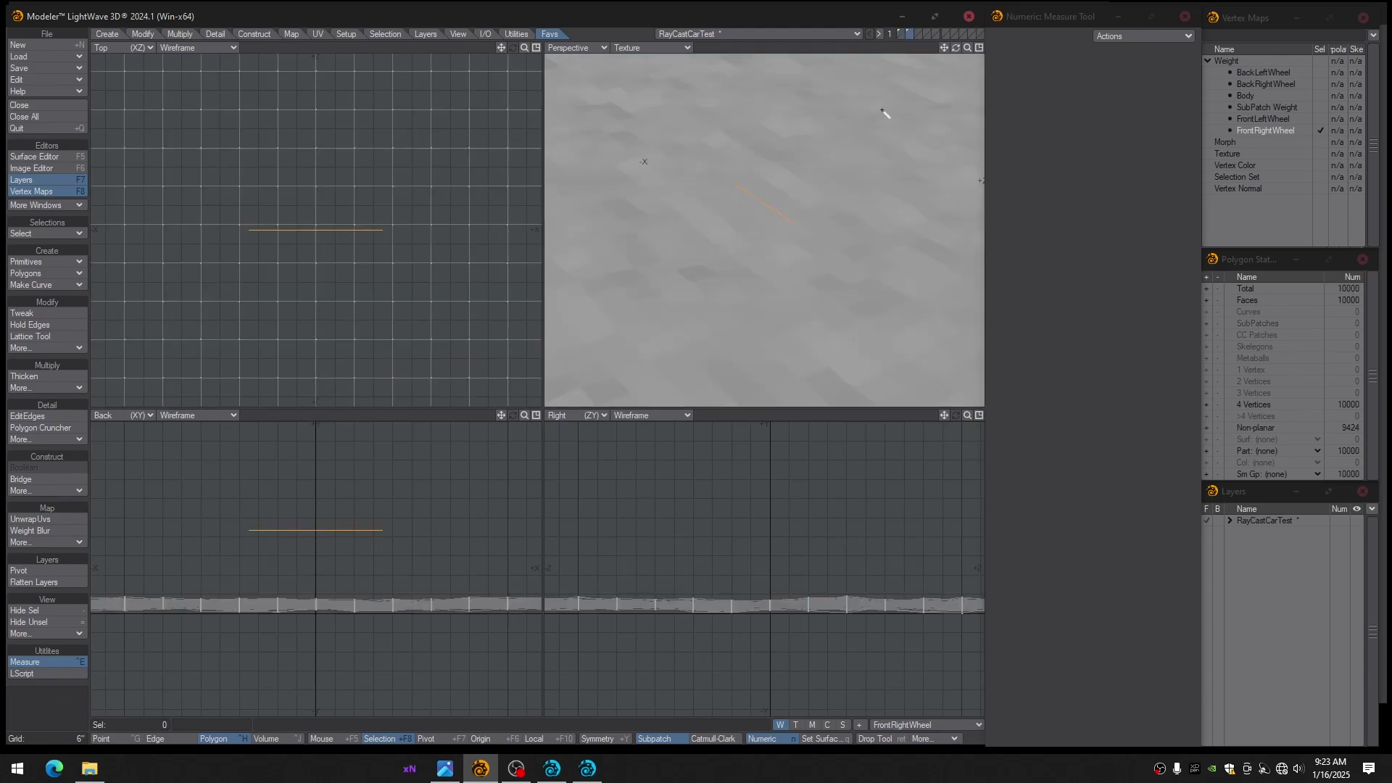
{"action": "scroll", "coordinate": [778, 550], "scroll_direction": "down", "scroll_amount": 2}
{"action": "left_click_drag", "start_coordinate": [781, 211], "coordinate": [778, 151], "text": "alt"}
{"action": "scroll", "coordinate": [755, 444], "scroll_direction": "down", "scroll_amount": 4}
{"action": "scroll", "coordinate": [755, 445], "scroll_direction": "up", "scroll_amount": 2}
{"action": "left_click_drag", "start_coordinate": [751, 496], "coordinate": [714, 517], "text": "alt"}
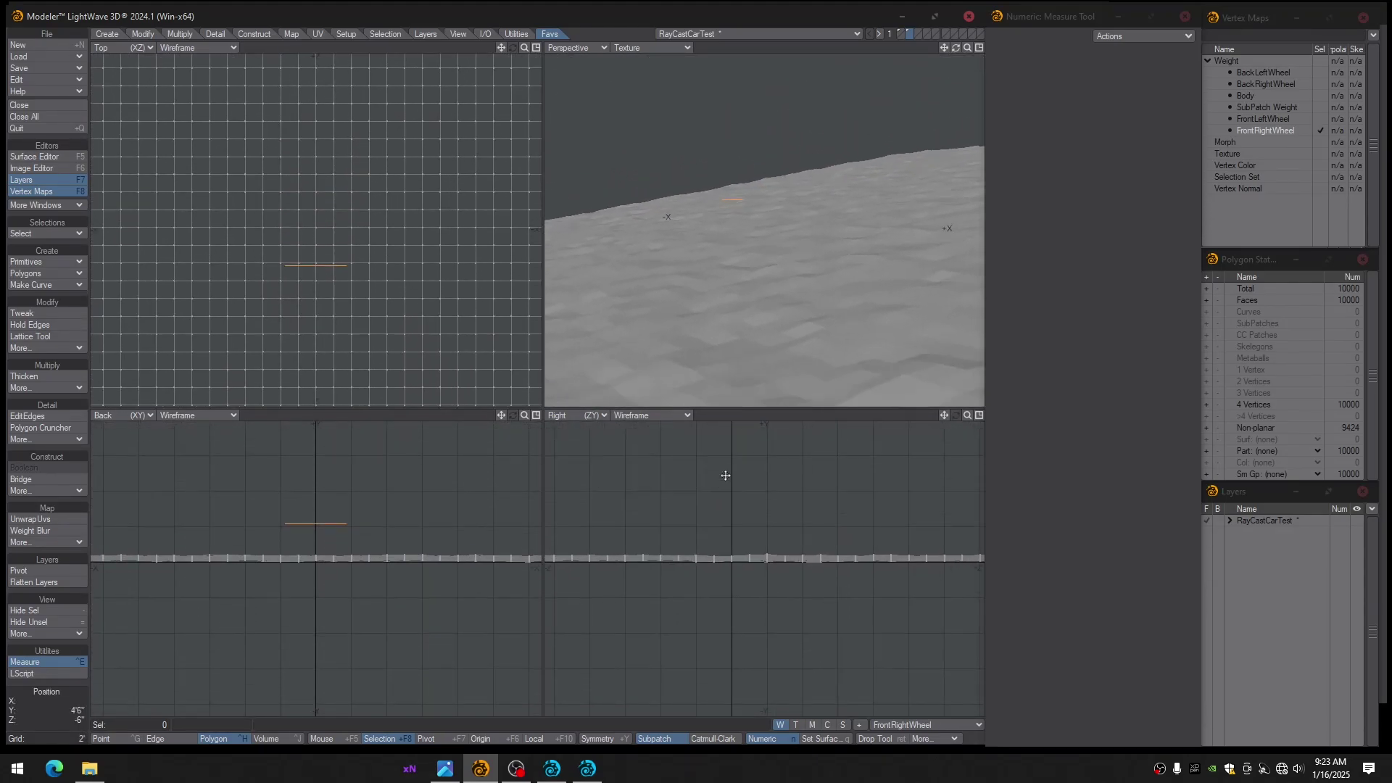
{"action": "scroll", "coordinate": [786, 249], "scroll_direction": "down", "scroll_amount": 5}
{"action": "scroll", "coordinate": [786, 267], "scroll_direction": "up", "scroll_amount": 4}
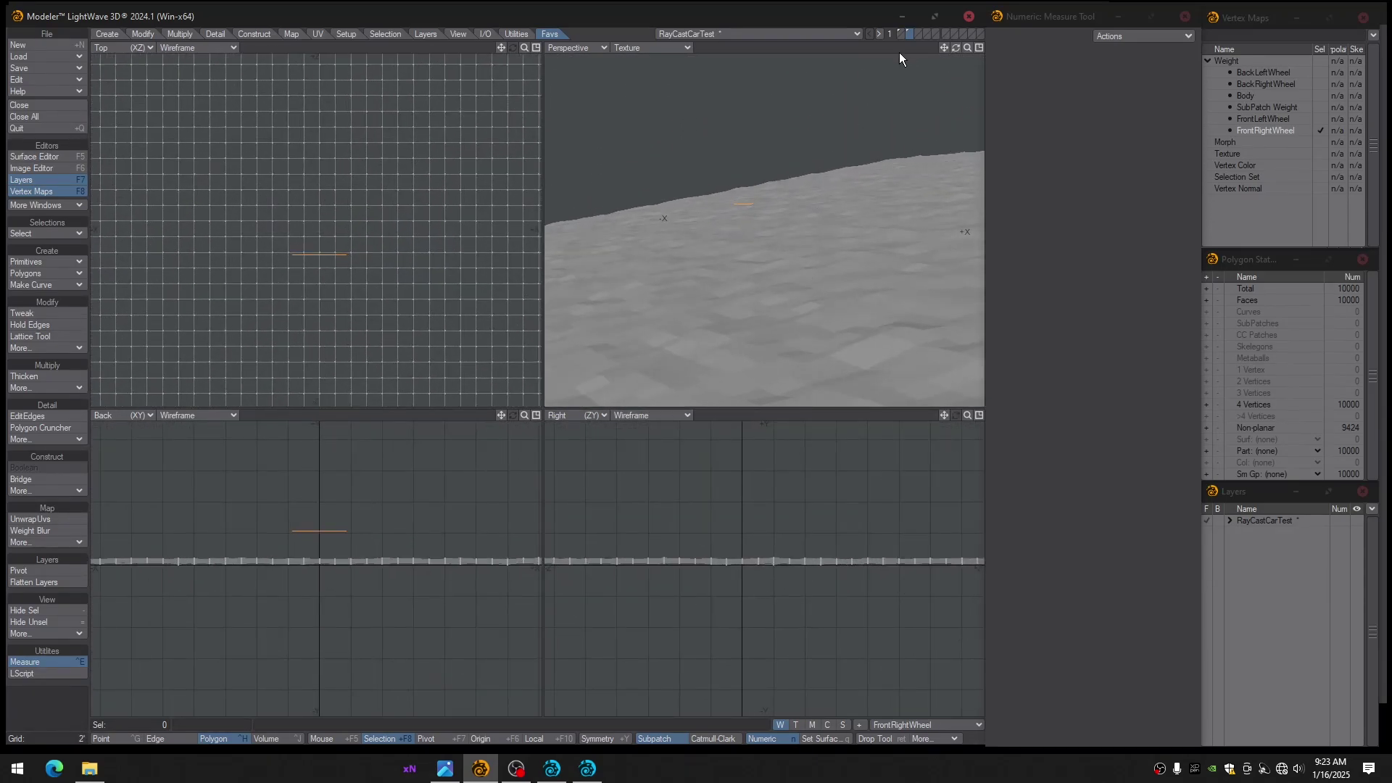
{"action": "key", "text": "space"}
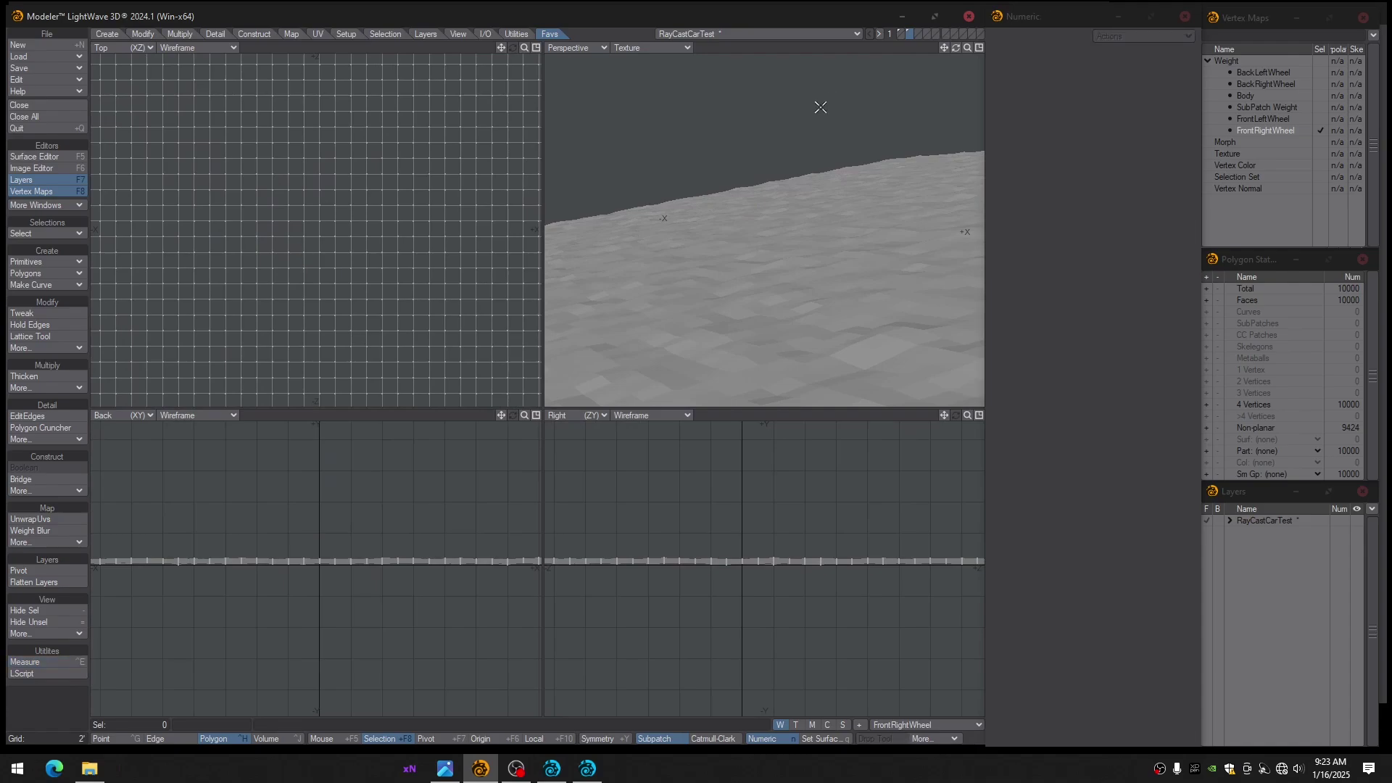
{"action": "key", "text": "Delete"}
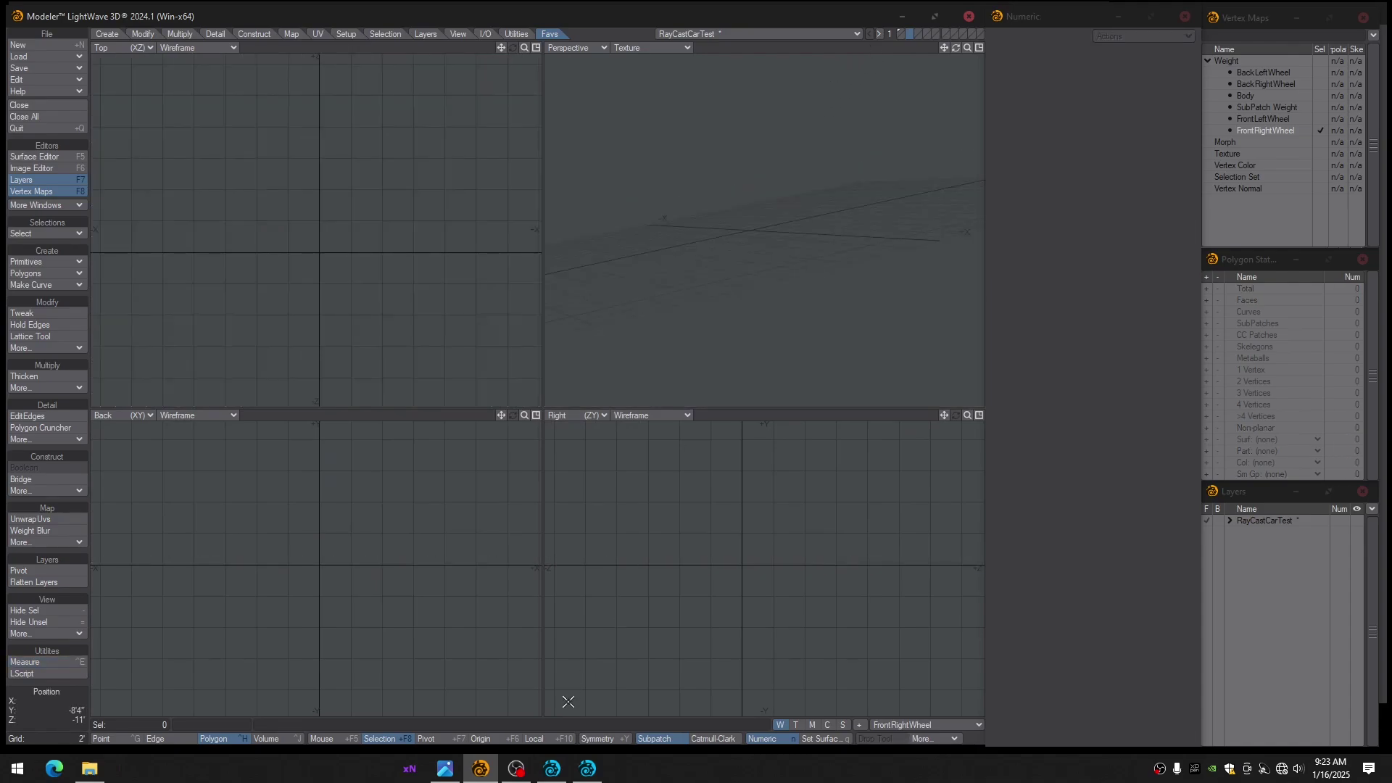
Switch to Layout, look at the car on its terrain in the RayCastCarTest.lws scene, and return to RayCastCarTest2.lws
{"action": "left_click", "coordinate": [553, 769]}
{"action": "scroll", "coordinate": [635, 513], "scroll_direction": "down", "scroll_amount": 5}
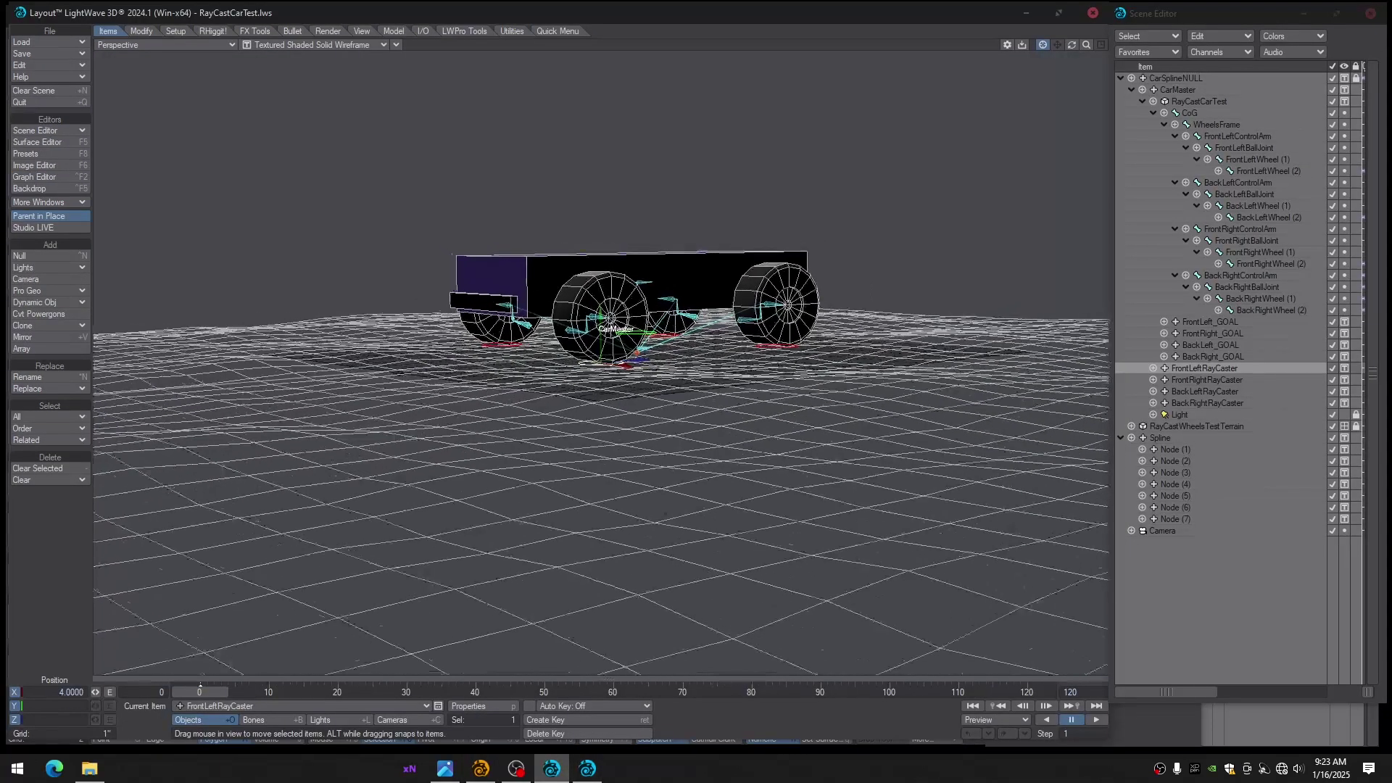
{"action": "left_click_drag", "start_coordinate": [635, 513], "coordinate": [318, 676], "text": "alt"}
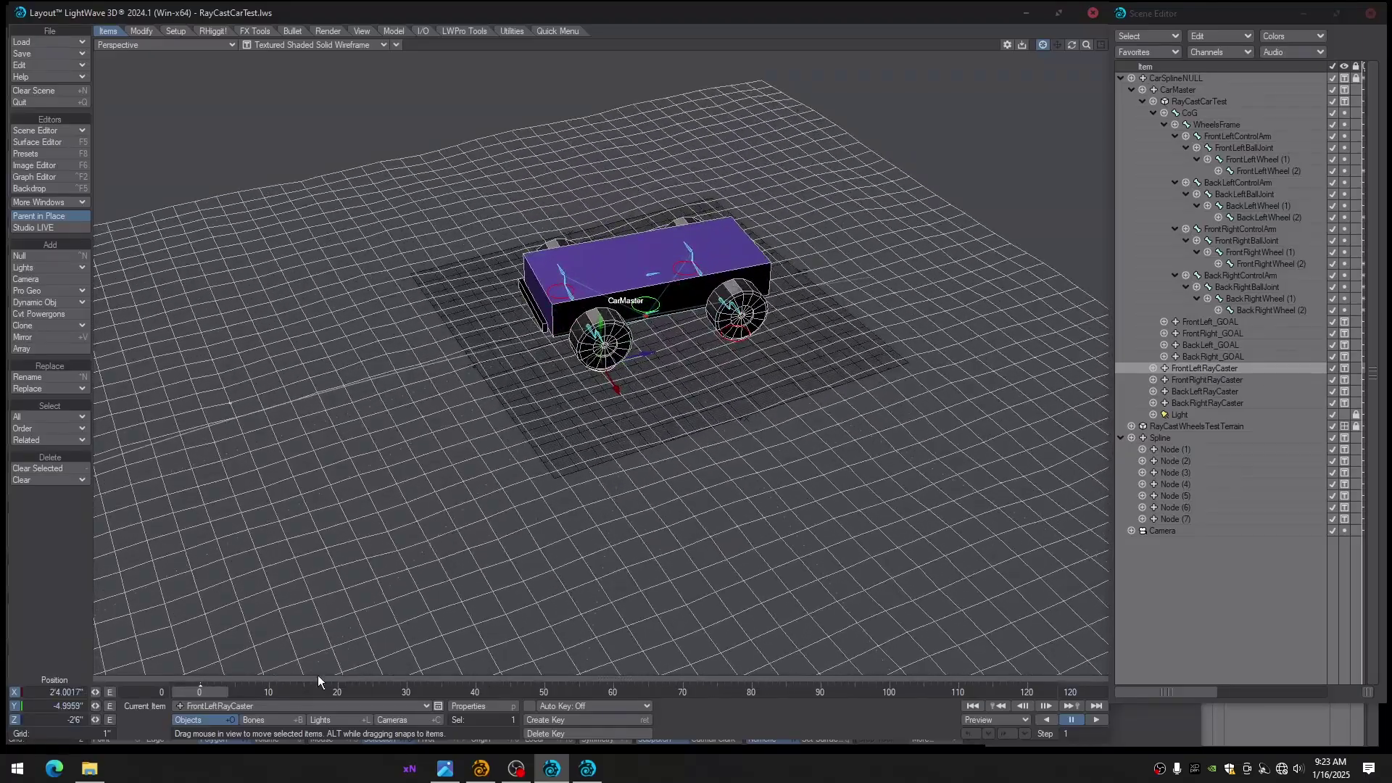
{"action": "mouse_move", "coordinate": [210, 695]}
{"action": "left_mouse_down"}
{"action": "mouse_move", "coordinate": [233, 695]}
{"action": "mouse_move", "coordinate": [209, 694]}
{"action": "left_mouse_up"}
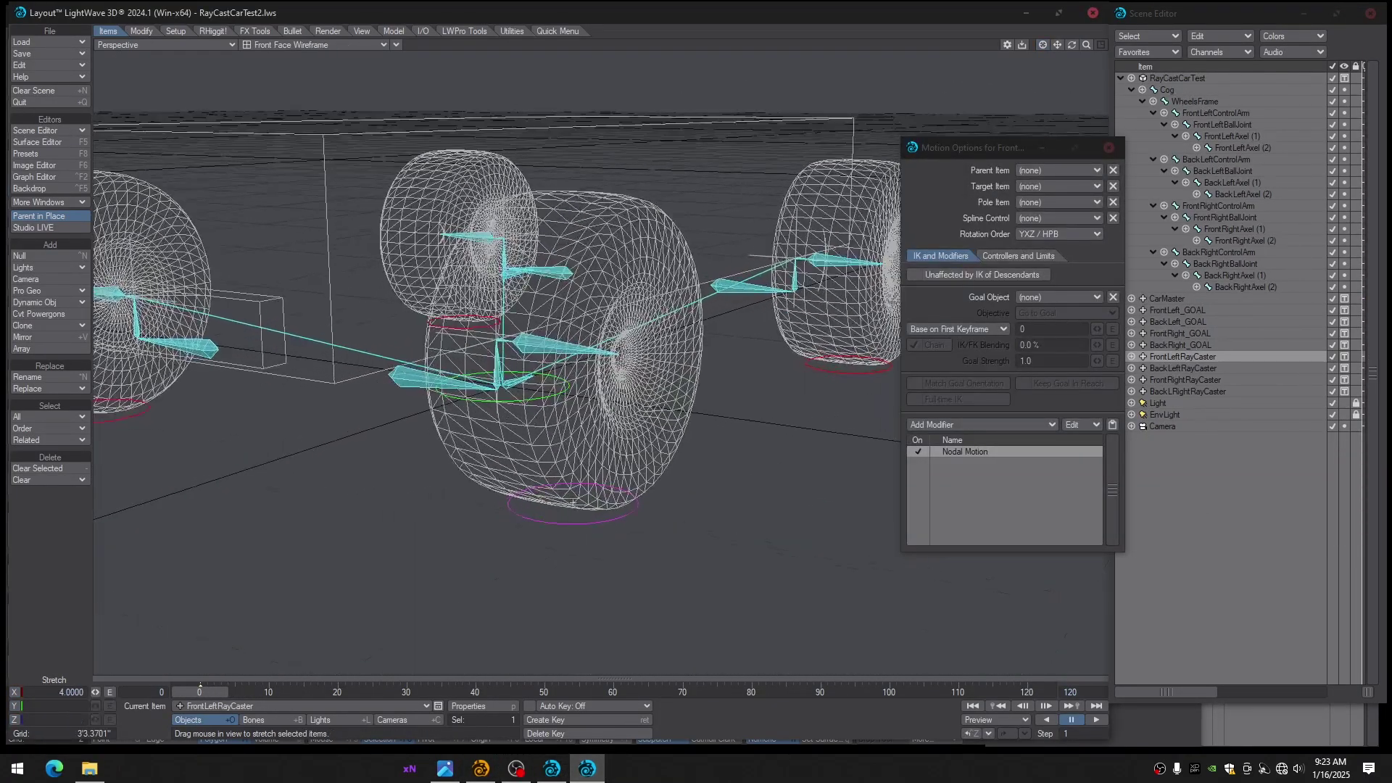
Check the object list of the Ray Cast Geometry node in FrontLeftRayCaster's Nodal Motion modifier
{"action": "left_click_drag", "start_coordinate": [783, 428], "coordinate": [847, 457], "text": "alt"}
{"action": "double_click", "coordinate": [982, 452]}
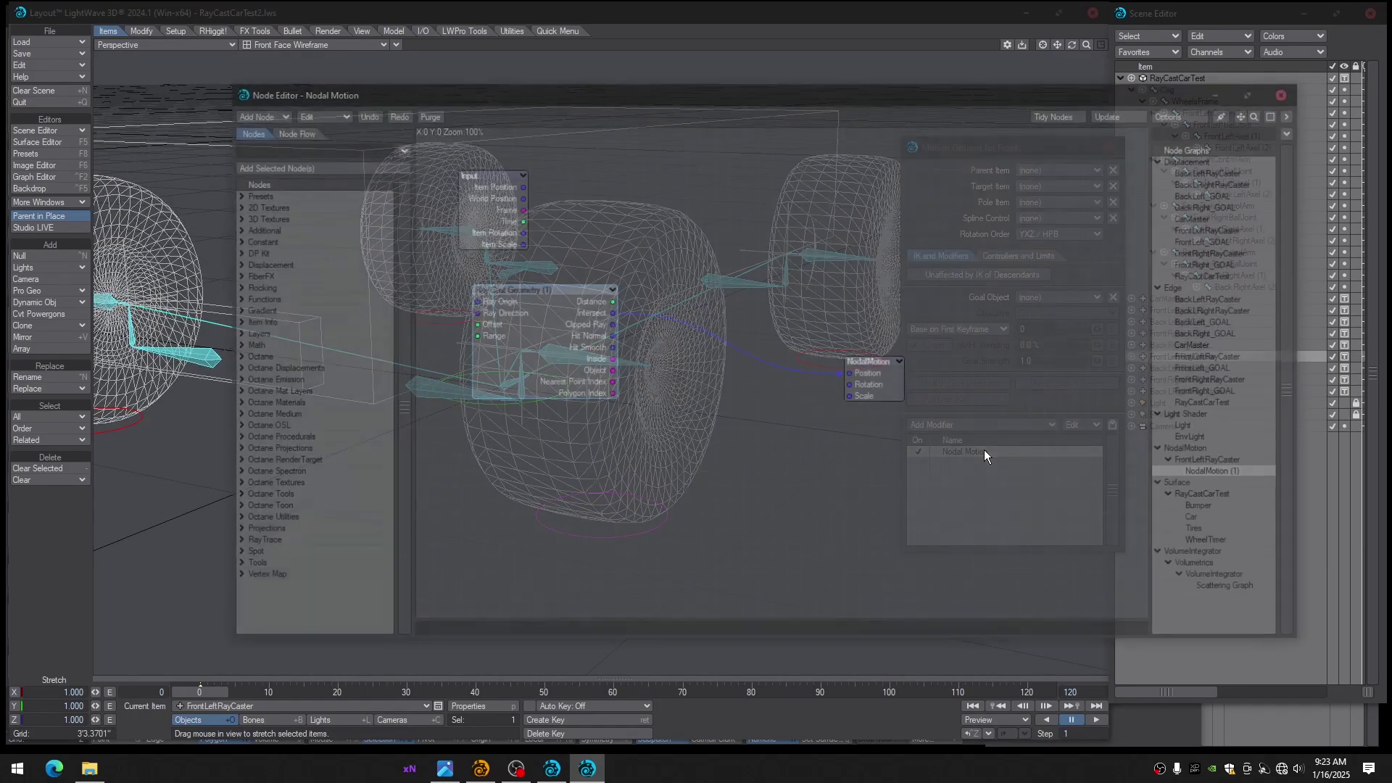
{"action": "double_click", "coordinate": [553, 292]}
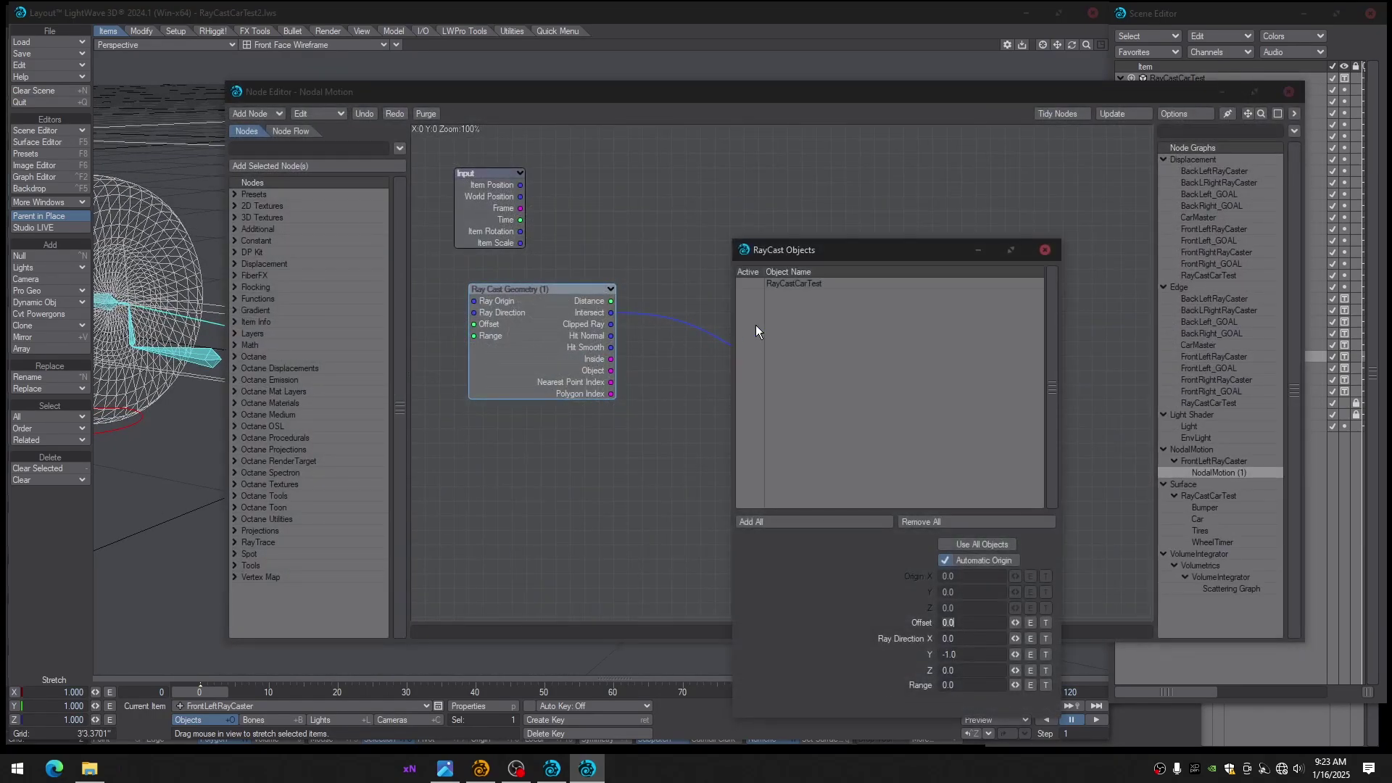
{"action": "left_click", "coordinate": [1046, 250]}
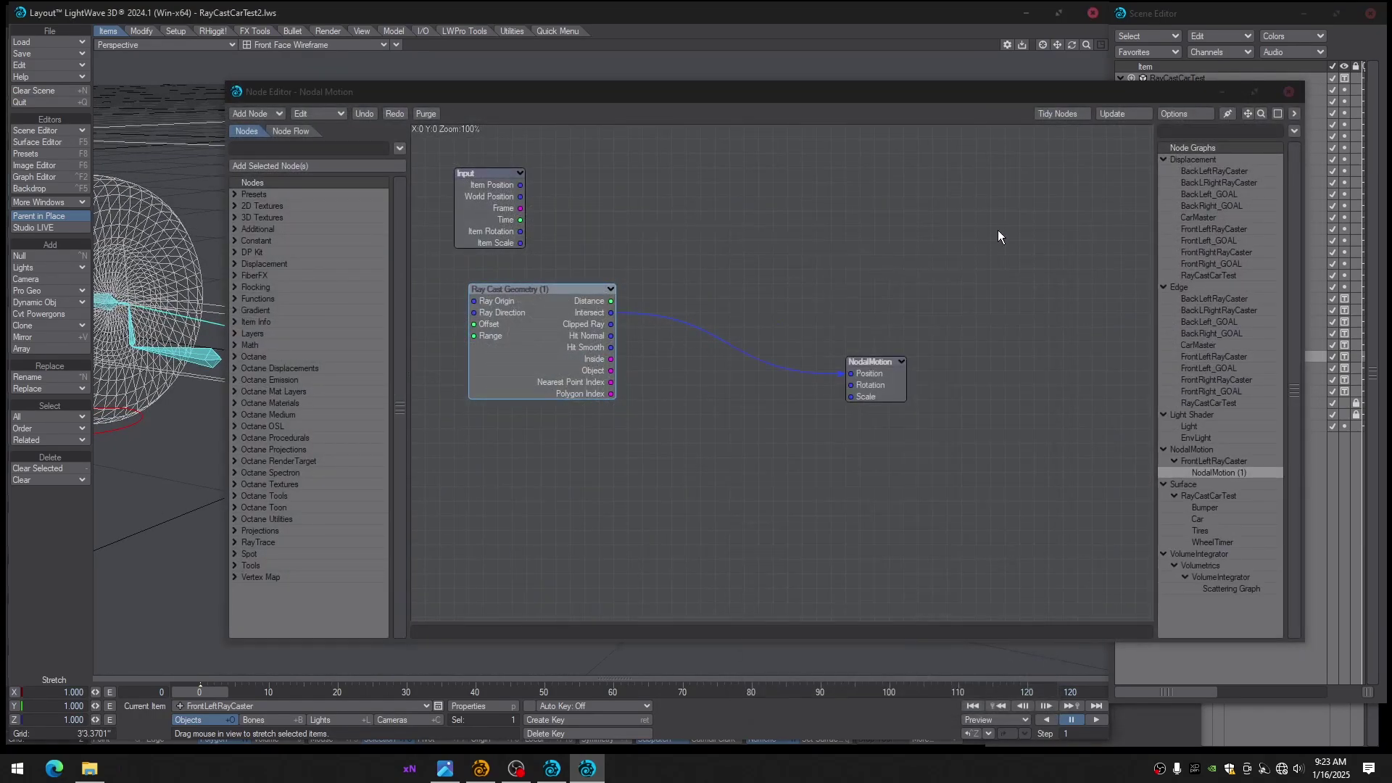
{"action": "left_click", "coordinate": [1289, 92]}
Load the object RayCastWheelsTestTerrain.lwo into the scene
{"action": "left_click_drag", "start_coordinate": [177, 123], "coordinate": [165, 58], "text": "alt"}
{"action": "left_click", "coordinate": [45, 42]}
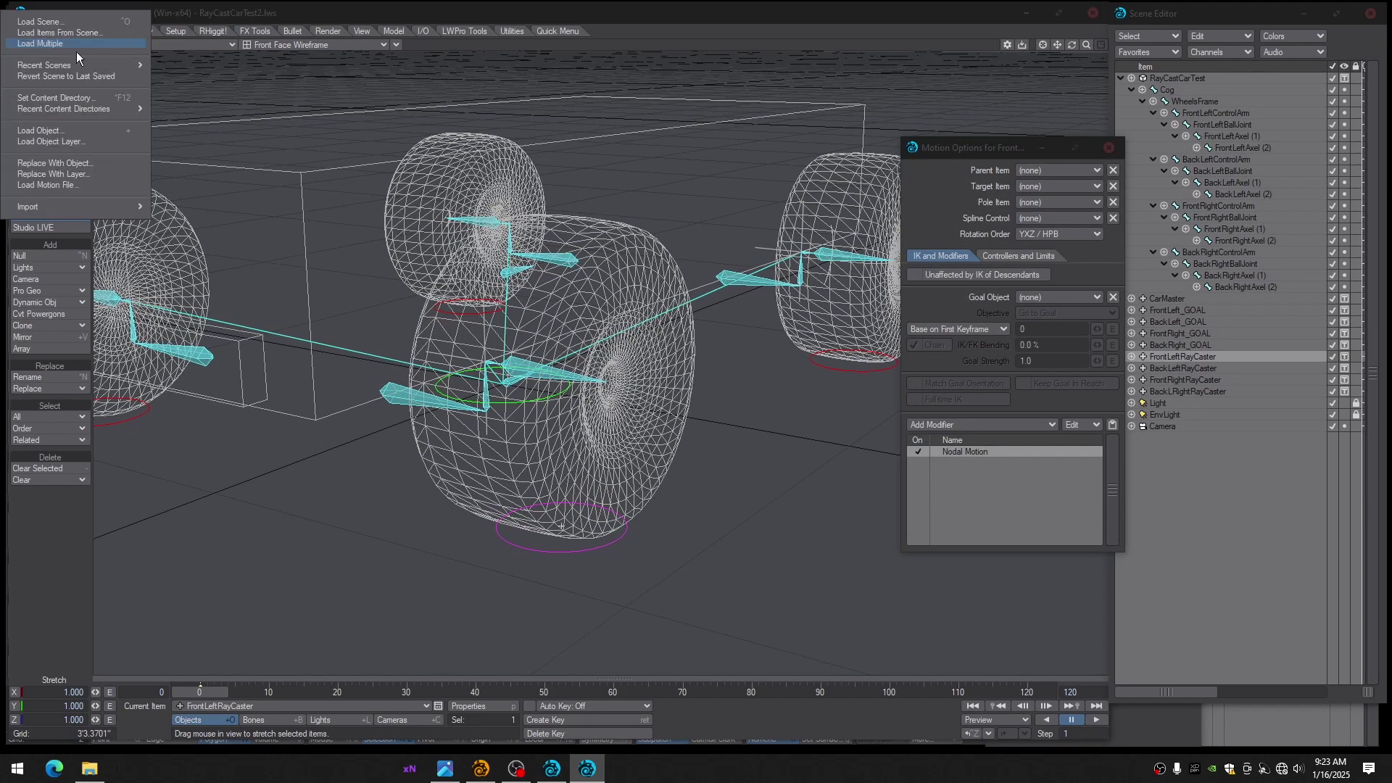
{"action": "left_click", "coordinate": [53, 128]}
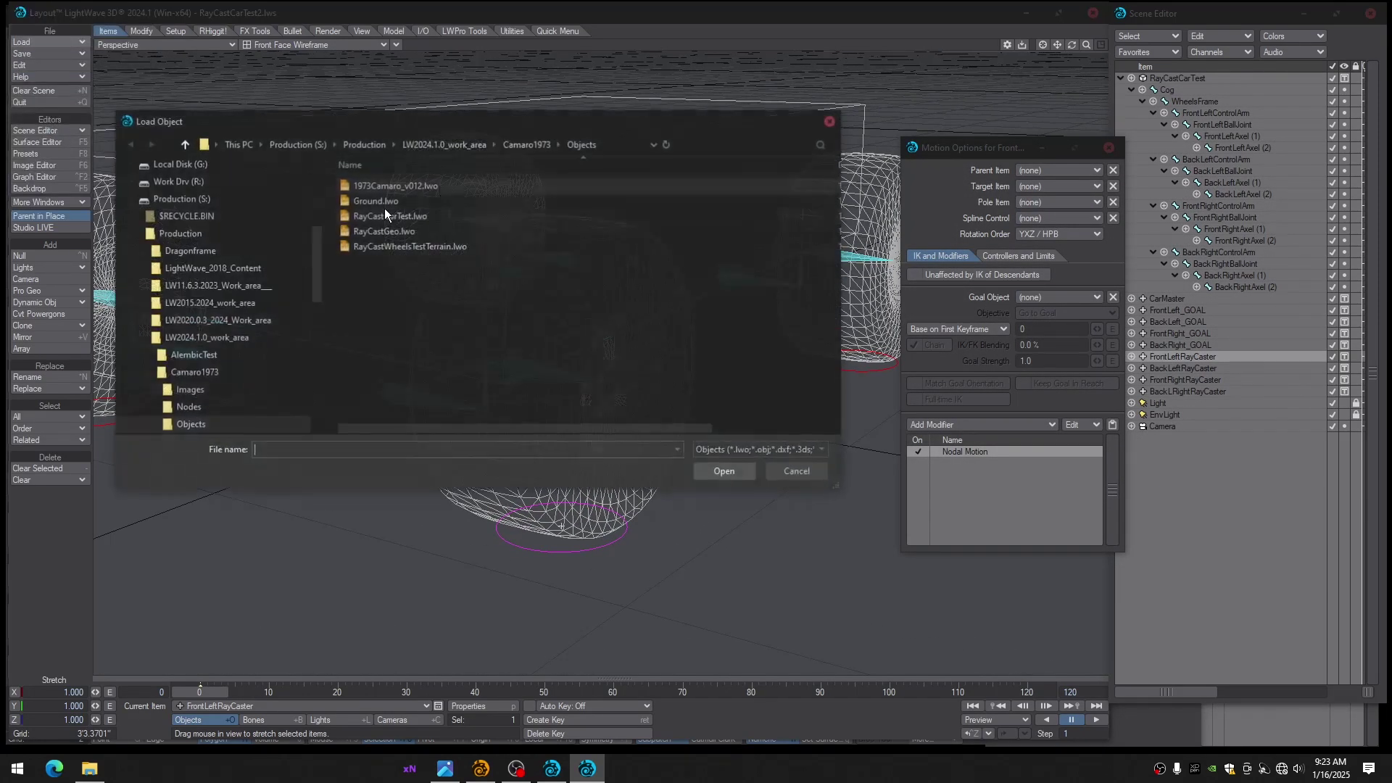
{"action": "double_click", "coordinate": [376, 247]}
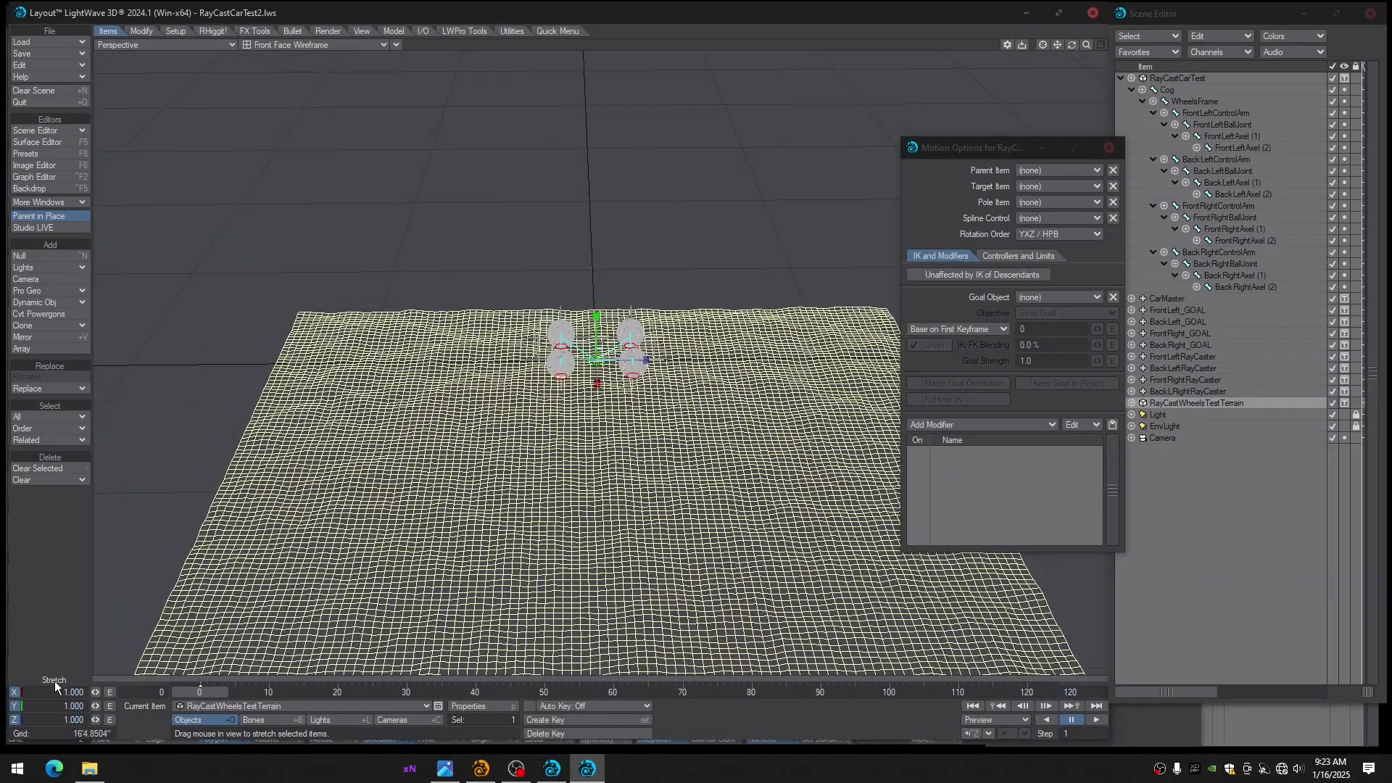
Turn off all three stretch/scale channels and all three rotation channels of the terrain object
{"action": "left_click", "coordinate": [13, 694]}
{"action": "left_click", "coordinate": [13, 706]}
{"action": "left_click", "coordinate": [13, 721]}
{"action": "key", "text": "space"}
{"action": "key", "text": "space"}
{"action": "key", "text": "space"}
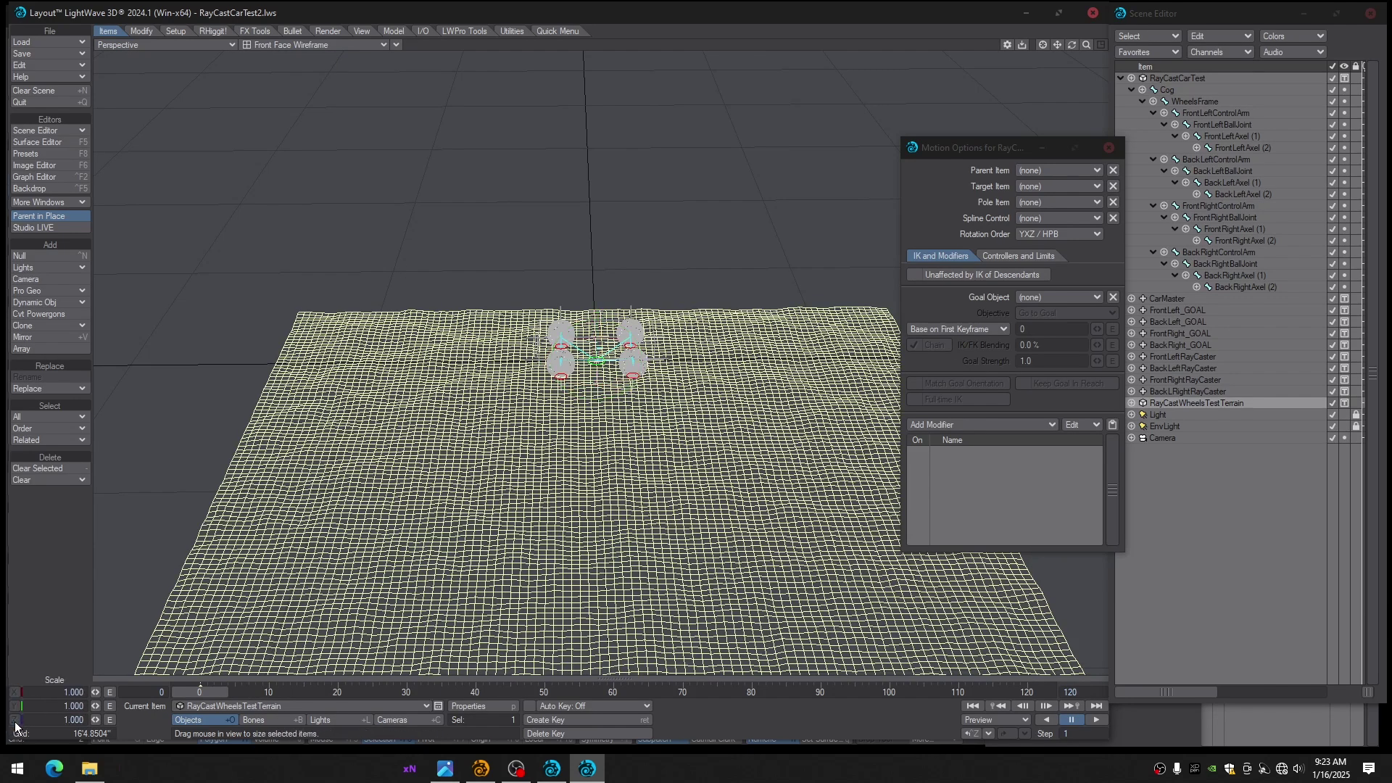
{"action": "key", "text": "space"}
{"action": "key", "text": "space"}
{"action": "key", "text": "space"}
{"action": "left_click", "coordinate": [14, 721]}
{"action": "left_click", "coordinate": [14, 707]}
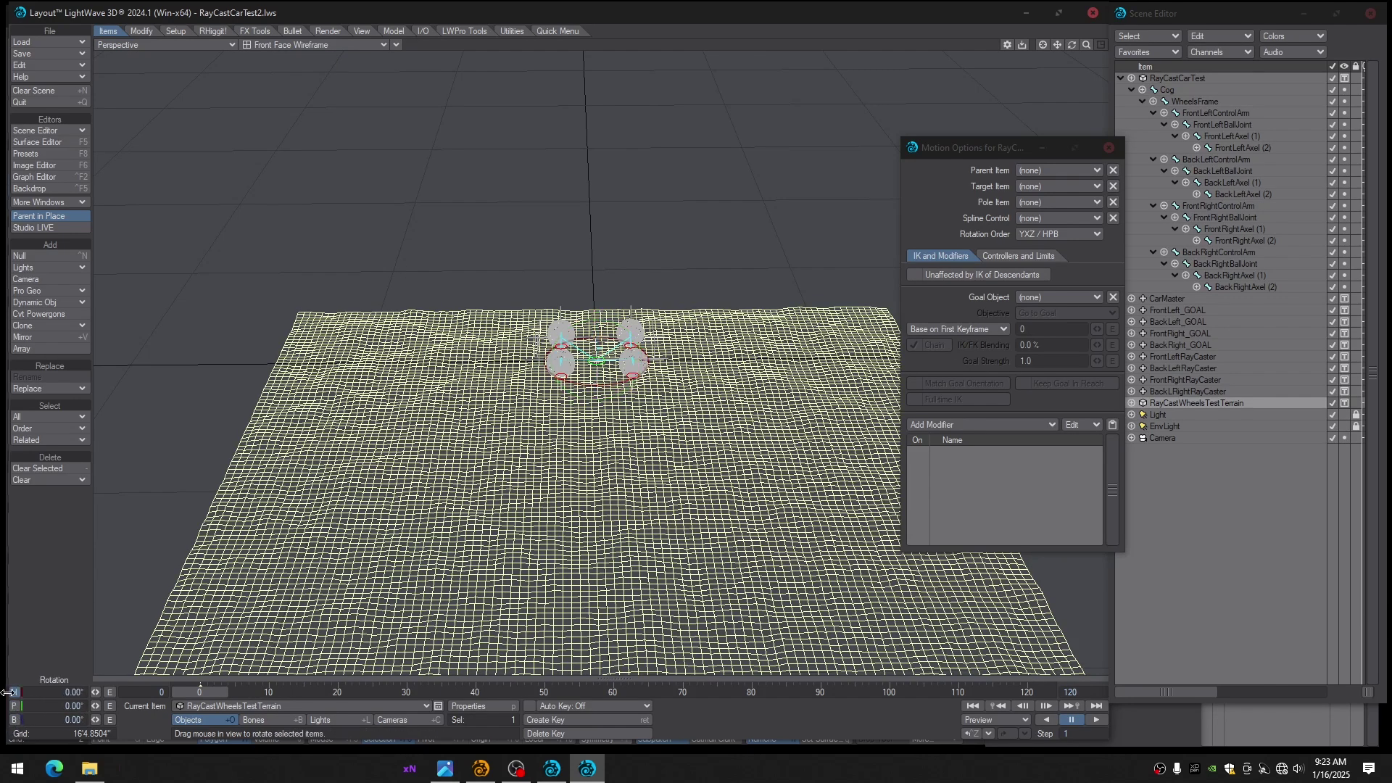
{"action": "key", "text": "space"}
{"action": "key", "text": "space"}
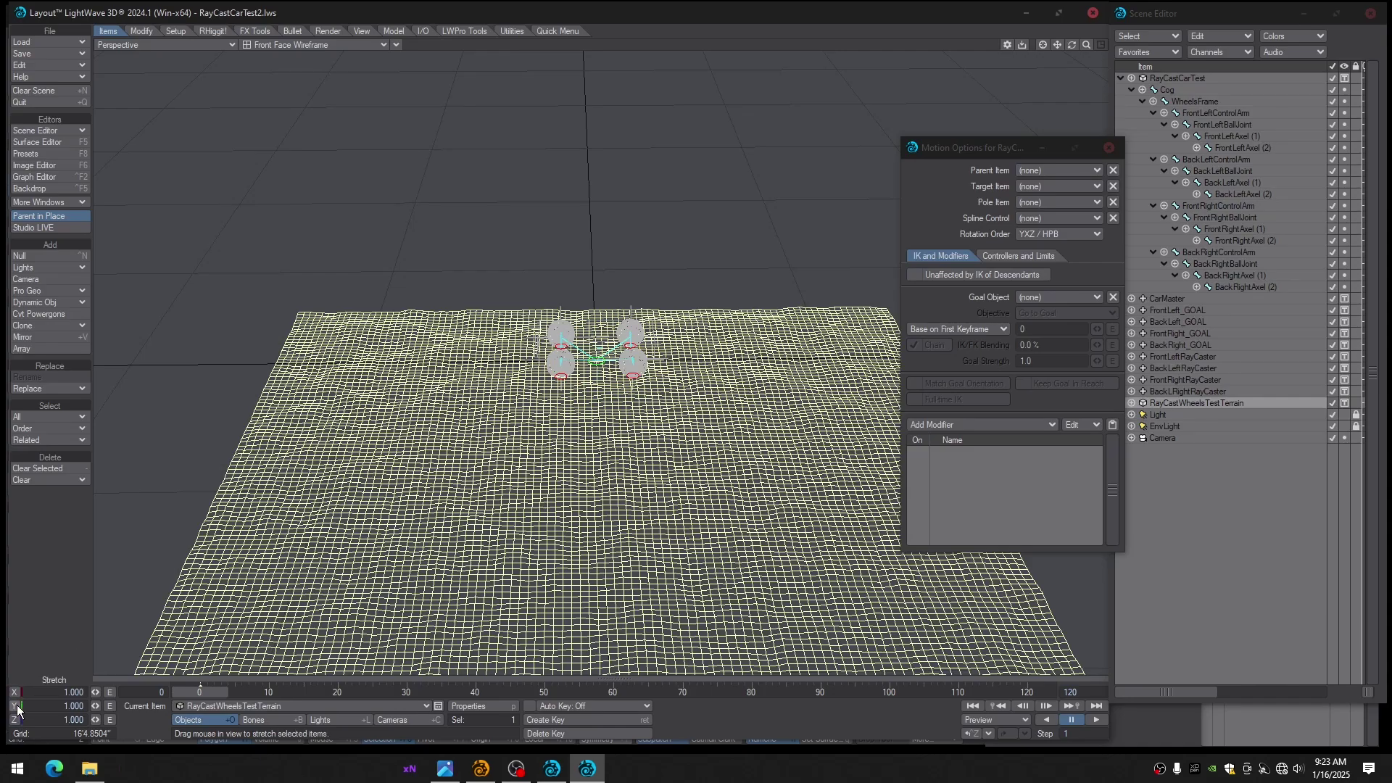
Move the terrain along Z under the car and set its Z position to -12'
{"action": "key", "text": "space"}
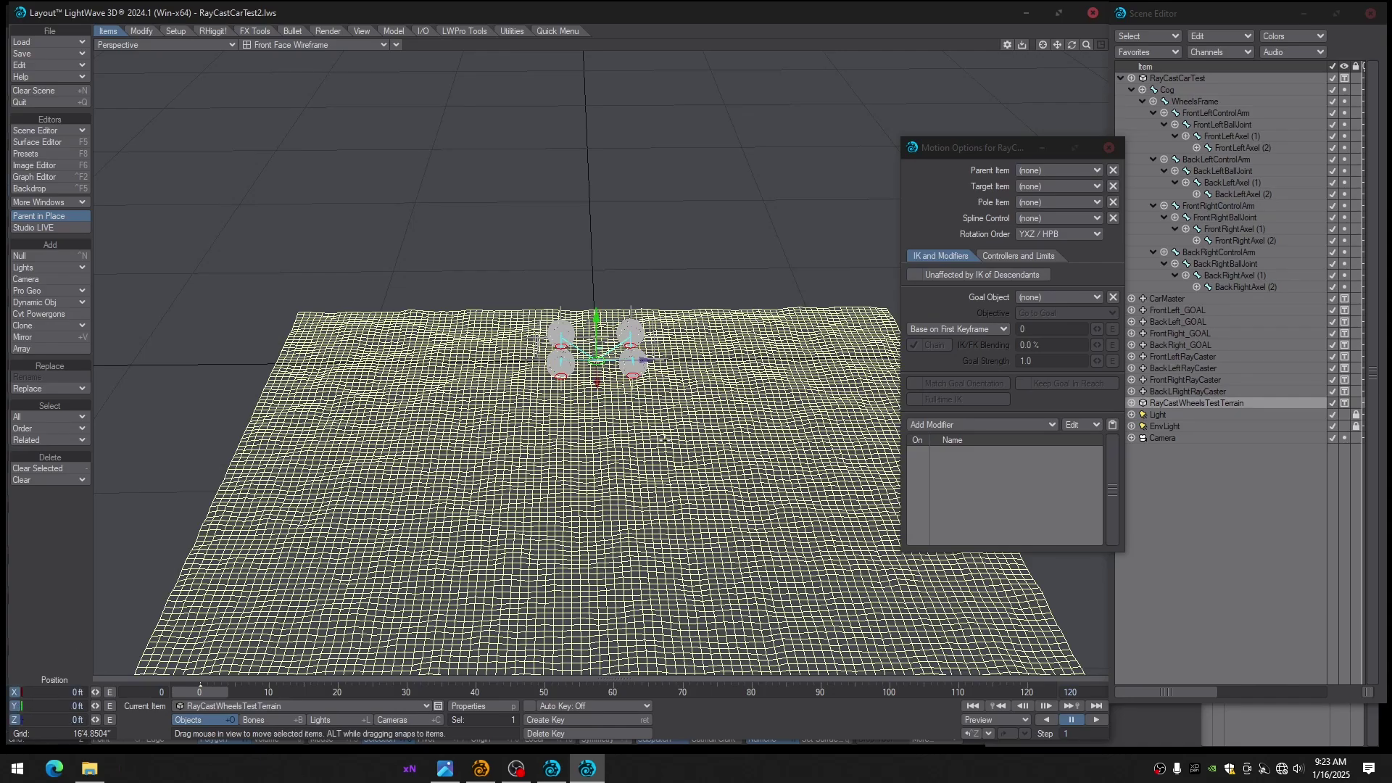
{"action": "left_click_drag", "start_coordinate": [651, 360], "coordinate": [446, 348]}
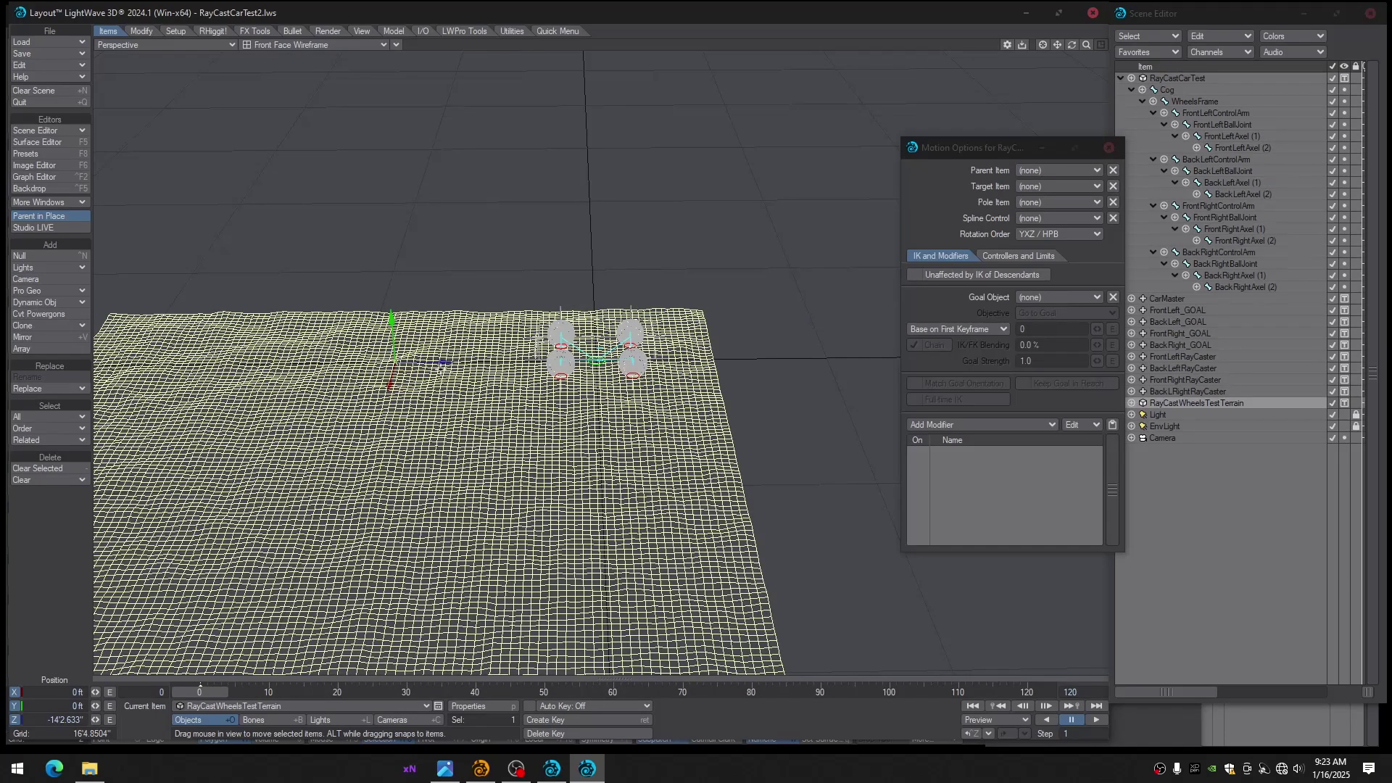
{"action": "left_click_drag", "start_coordinate": [441, 369], "coordinate": [483, 361]}
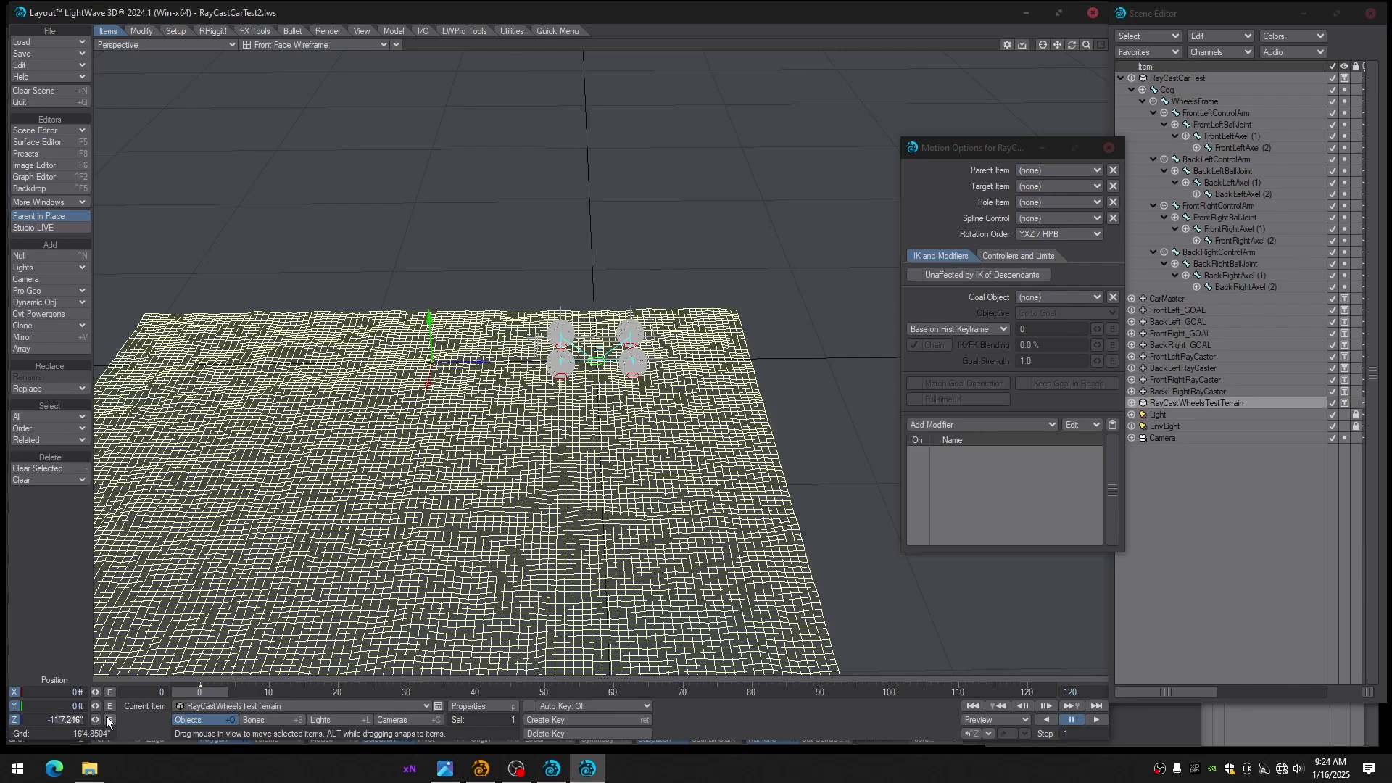
{"action": "key", "text": "Return"}
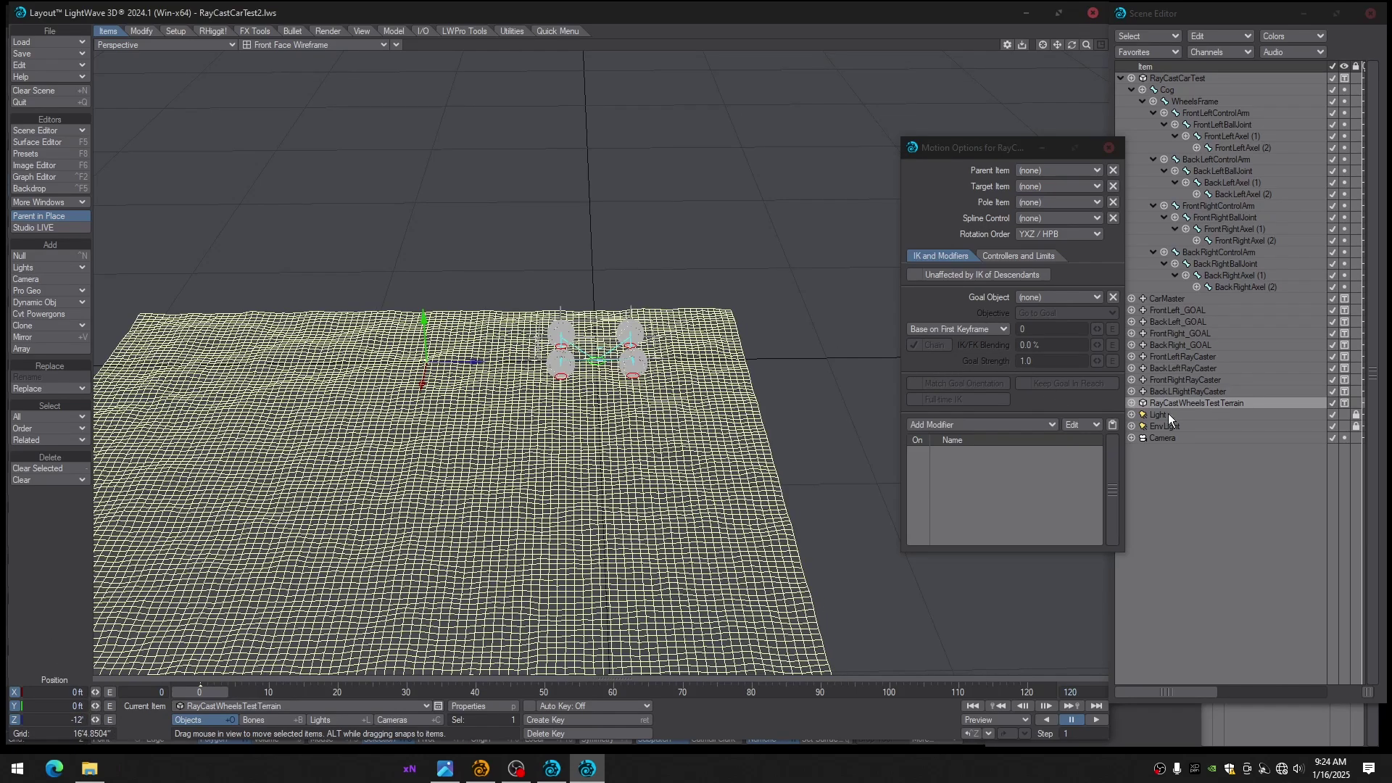
Activate RayCastWheelsTestTerrain as the target object in the Ray Cast Geometry node of FrontLeftRayCaster's Nodal Motion
{"action": "left_click", "coordinate": [1175, 355]}
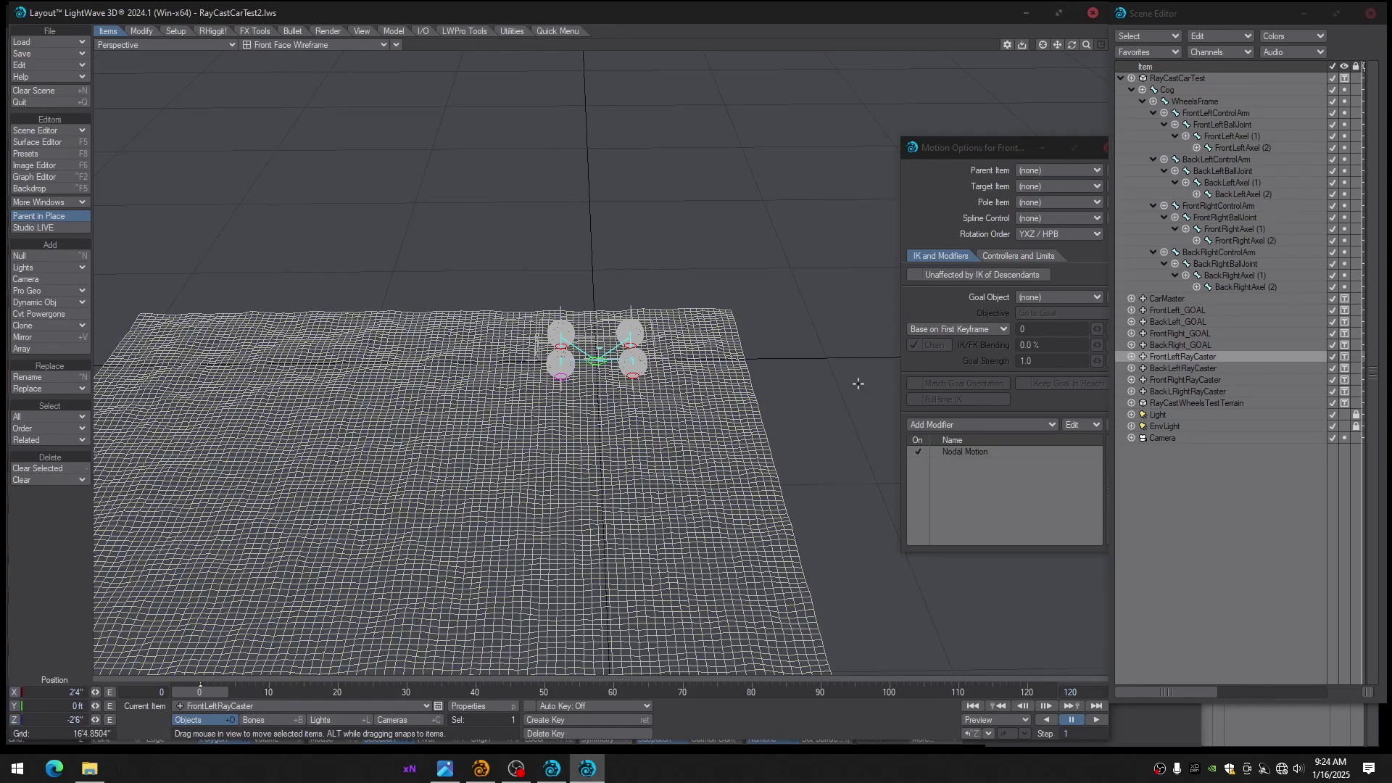
{"action": "key", "text": "shift+a"}
{"action": "scroll", "coordinate": [661, 339], "scroll_direction": "up", "scroll_amount": 4}
{"action": "left_click_drag", "start_coordinate": [661, 340], "coordinate": [895, 531], "text": "alt"}
{"action": "double_click", "coordinate": [983, 451]}
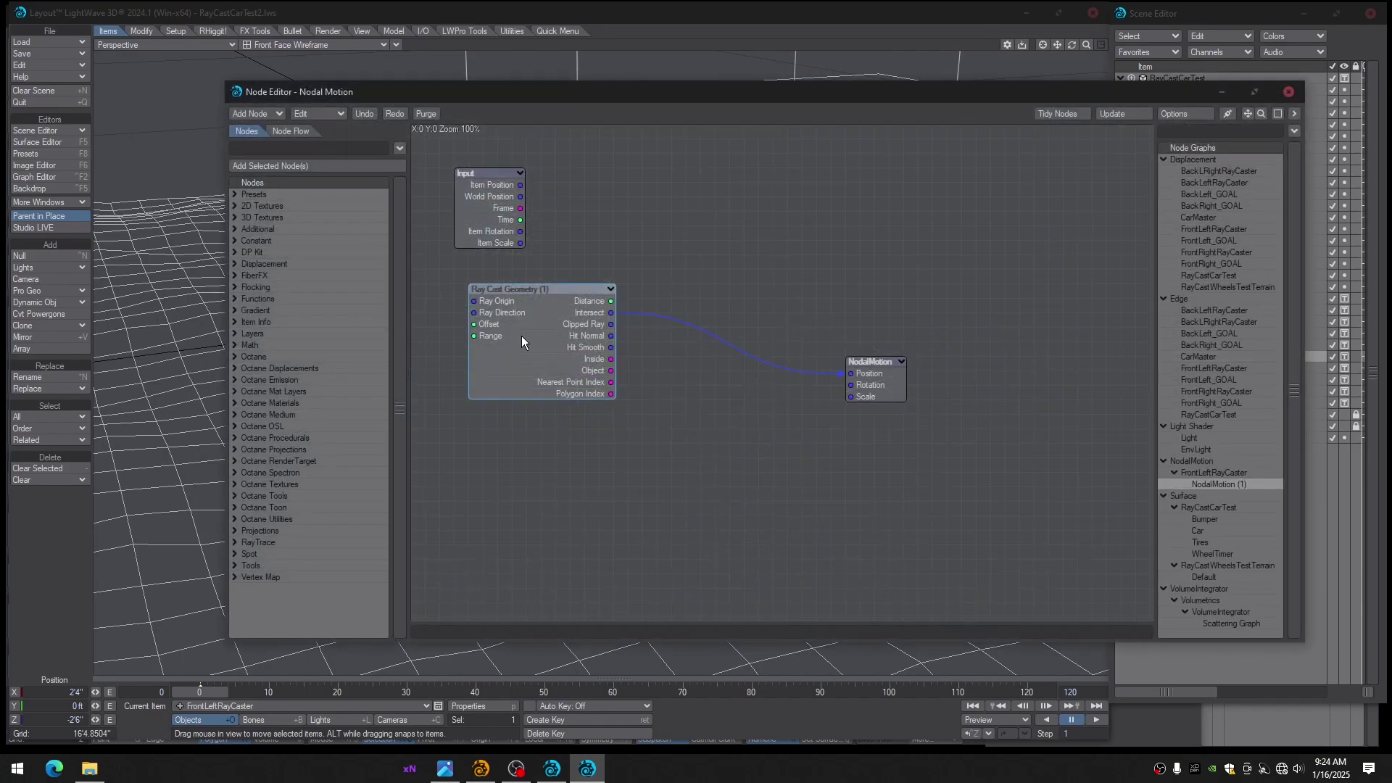
{"action": "double_click", "coordinate": [531, 287]}
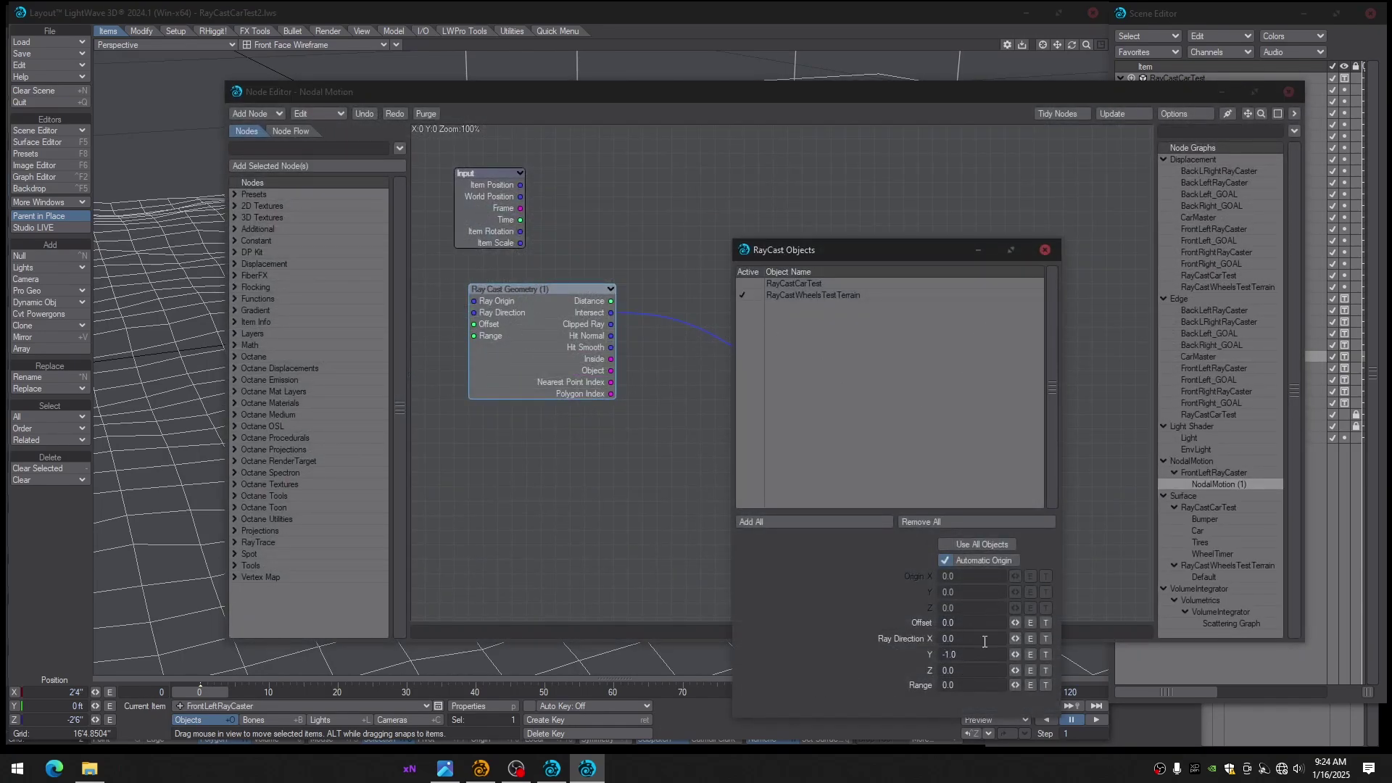
{"action": "left_click", "coordinate": [1045, 250]}
{"action": "left_click", "coordinate": [1288, 92]}
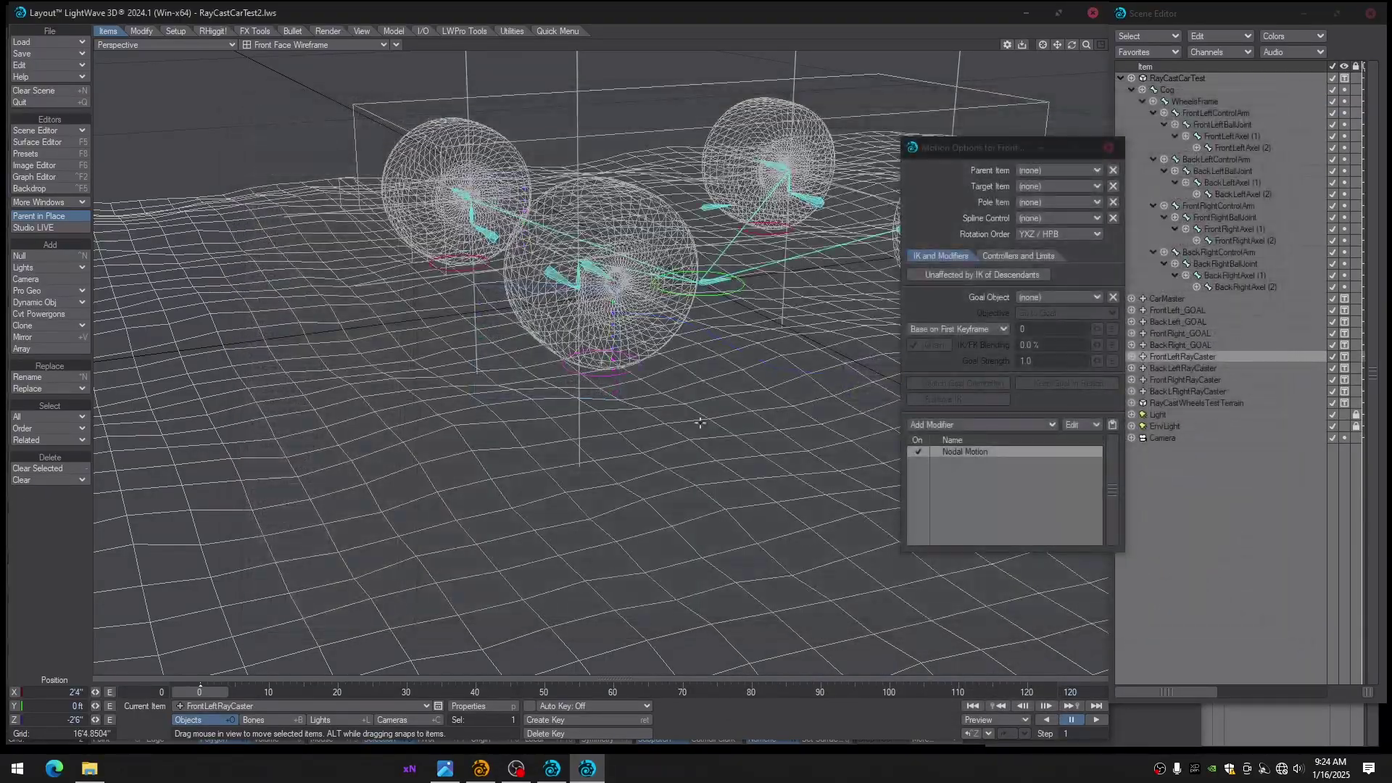
Inspect the front and back left ray casters on the terrain and copy FrontLeftRayCaster's Nodal Motion modifier
{"action": "left_click_drag", "start_coordinate": [669, 358], "coordinate": [726, 347], "text": "alt"}
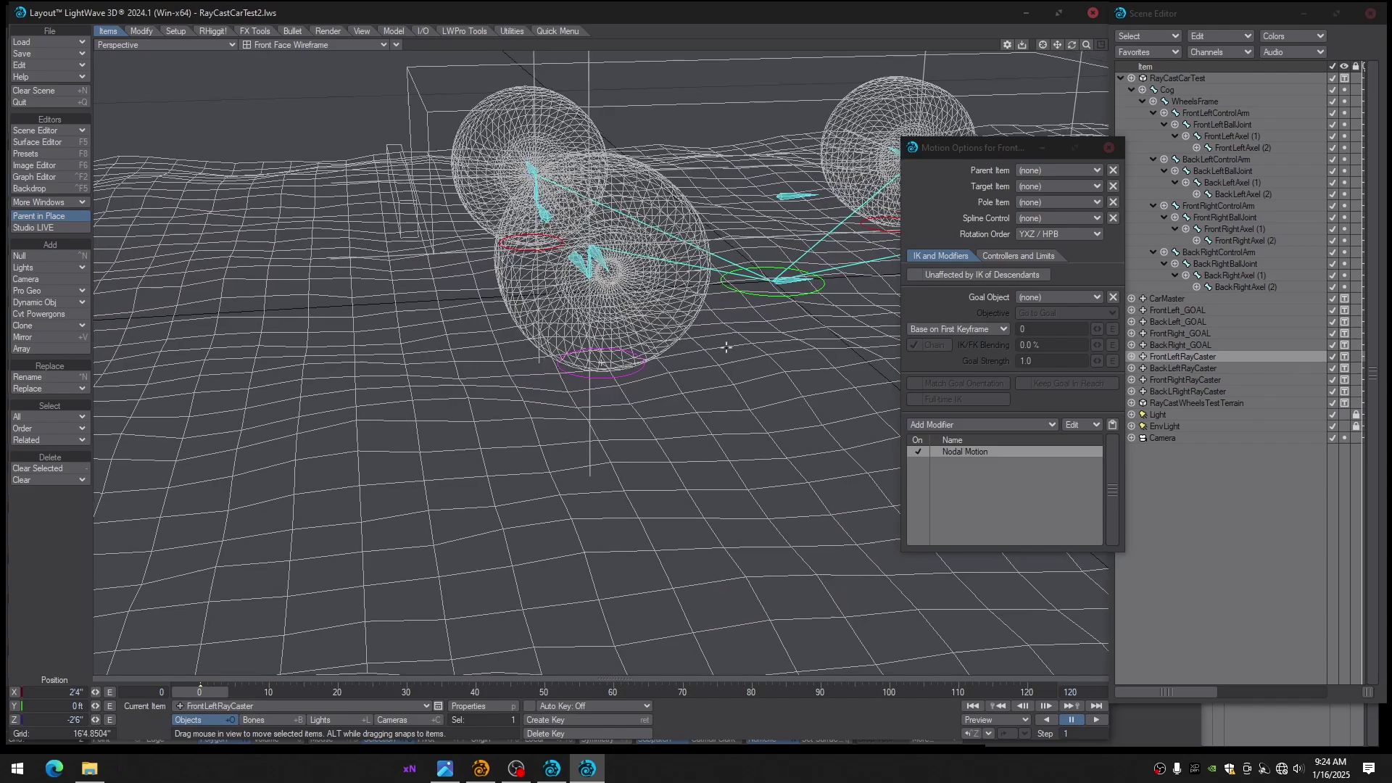
{"action": "left_click", "coordinate": [1183, 366]}
{"action": "left_click", "coordinate": [1187, 358]}
{"action": "mouse_move", "coordinate": [740, 361]}
{"action": "left_mouse_down", "text": "alt"}
{"action": "mouse_move", "coordinate": [754, 355]}
{"action": "mouse_move", "coordinate": [406, 351]}
{"action": "mouse_move", "coordinate": [716, 355]}
{"action": "left_mouse_up", "text": "alt"}
{"action": "left_click", "coordinate": [661, 335]}
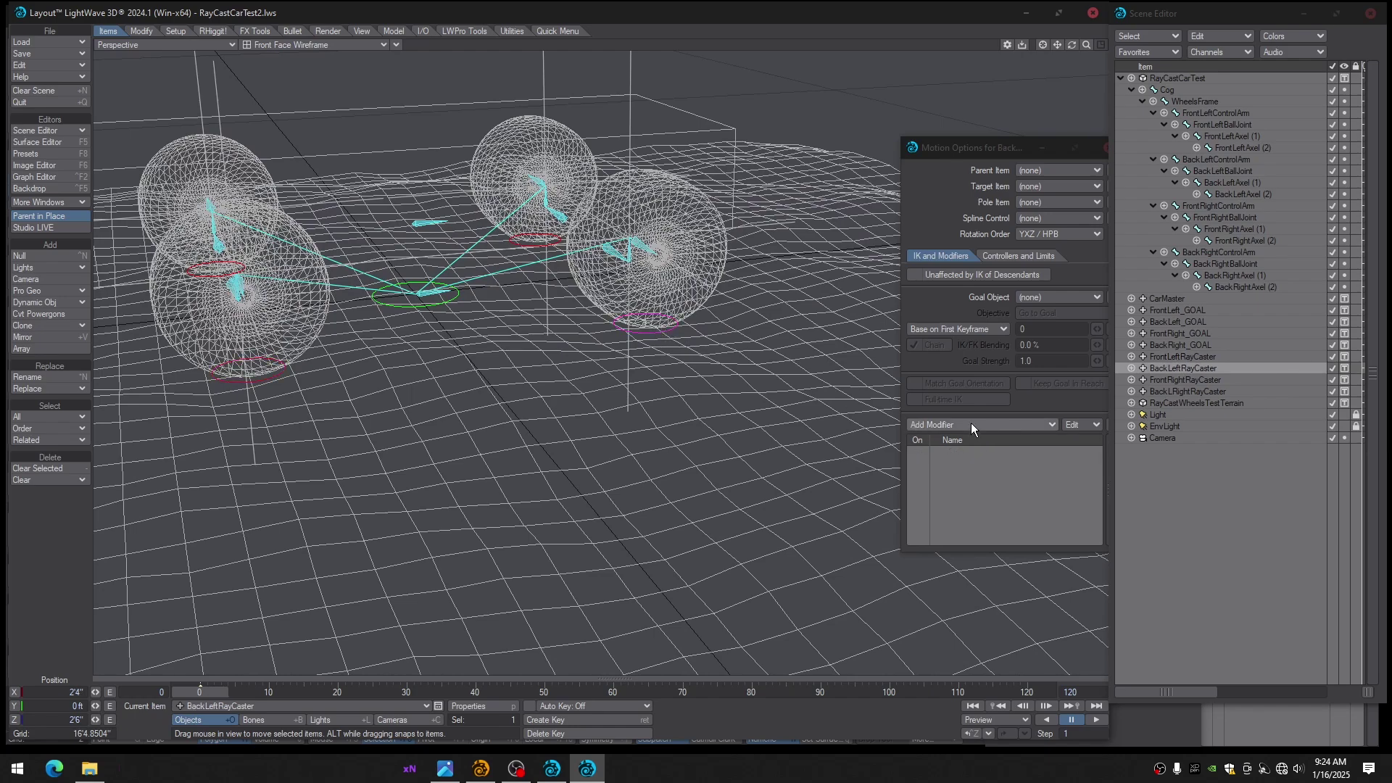
{"action": "left_click", "coordinate": [277, 375]}
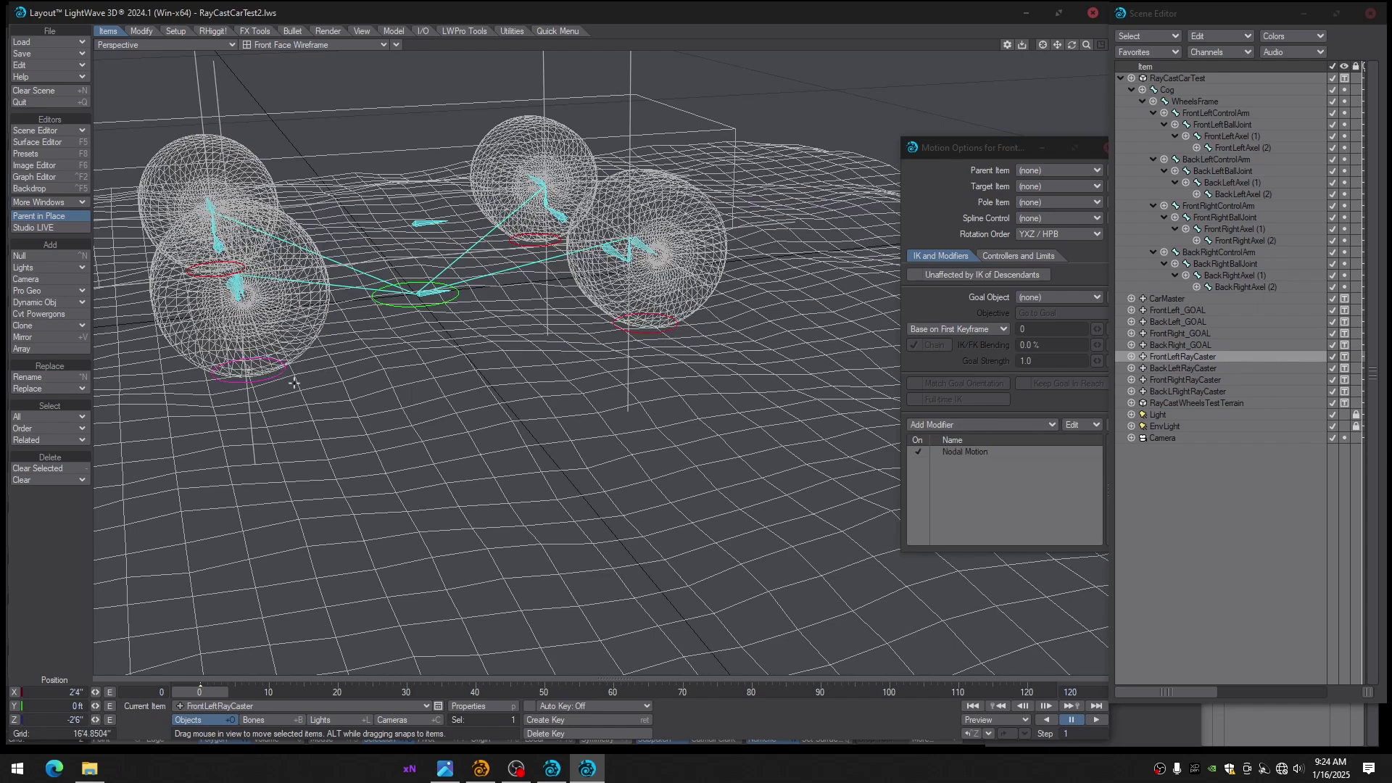
{"action": "right_click", "coordinate": [975, 452]}
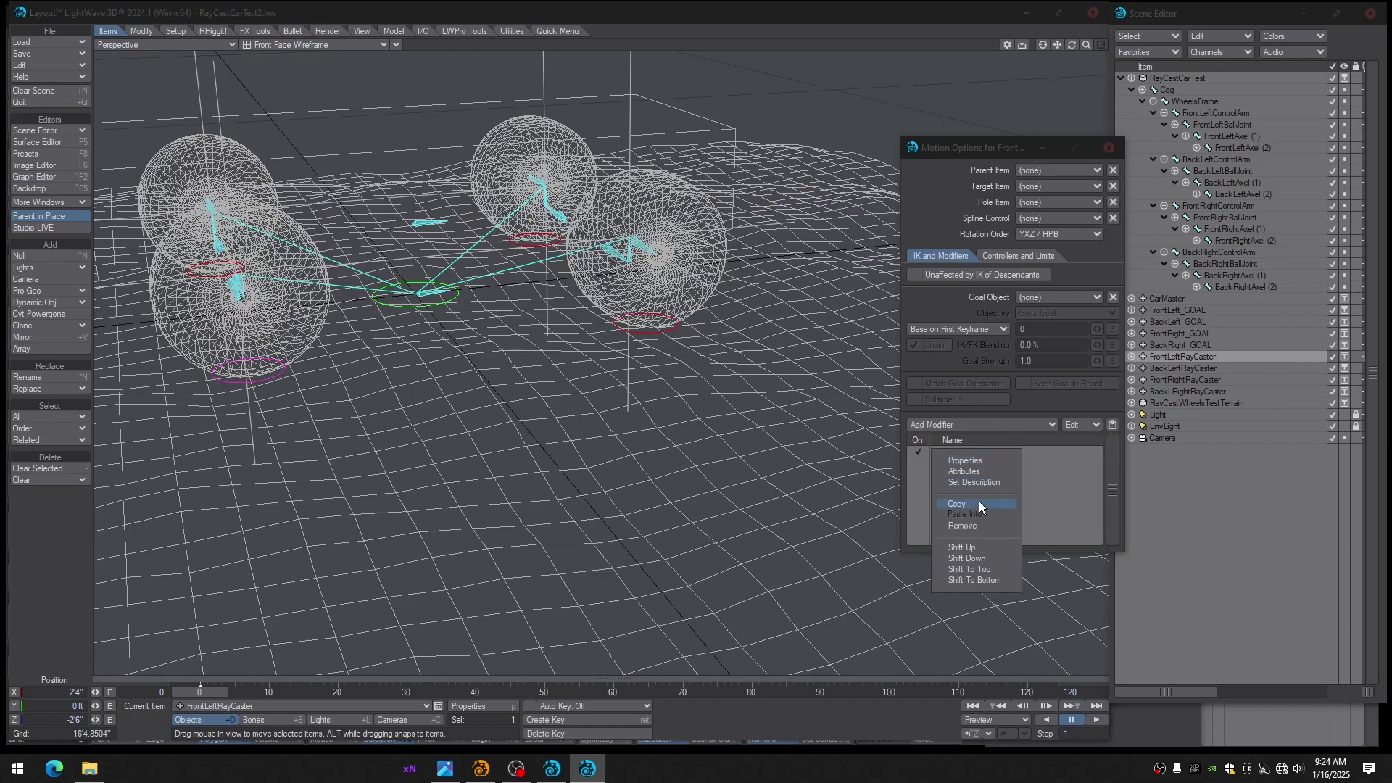
{"action": "left_click", "coordinate": [980, 504]}
Paste the Nodal Motion modifier onto BackLeftRayCaster, FrontRightRayCaster and BackLRightRayCaster, and reselect FrontLeftRayCaster
{"action": "left_click", "coordinate": [1176, 370]}
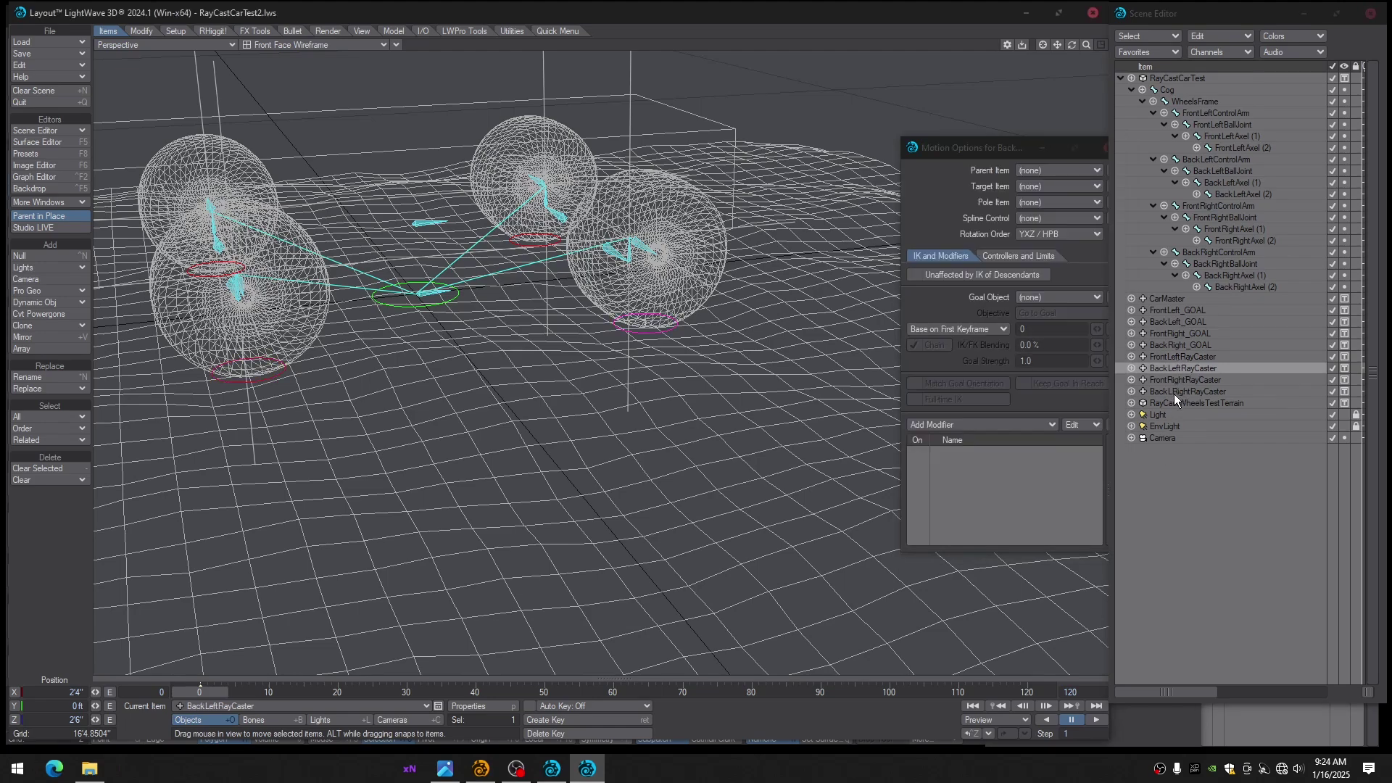
{"action": "left_click", "coordinate": [1173, 391], "text": "shift"}
{"action": "right_click", "coordinate": [1005, 454]}
{"action": "left_click", "coordinate": [1008, 471]}
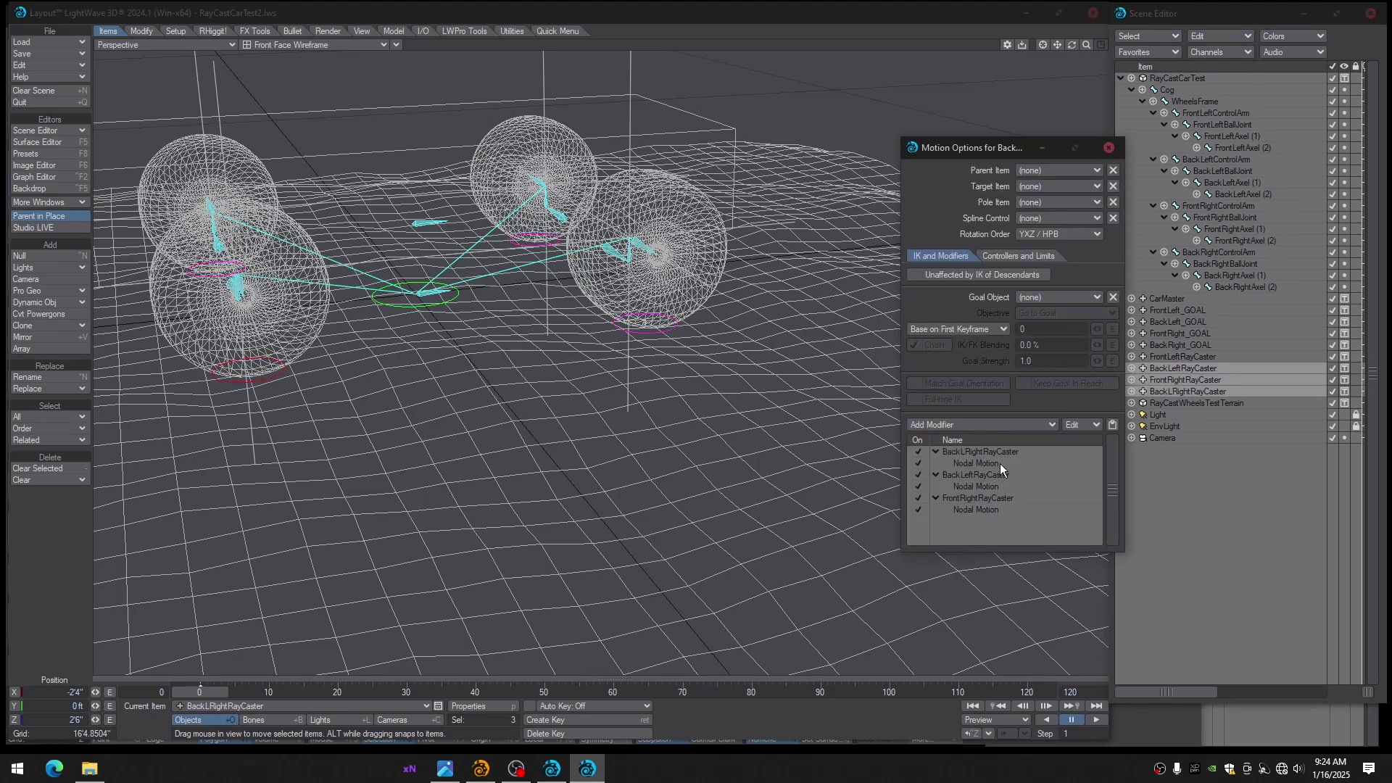
{"action": "left_click", "coordinate": [1189, 360]}
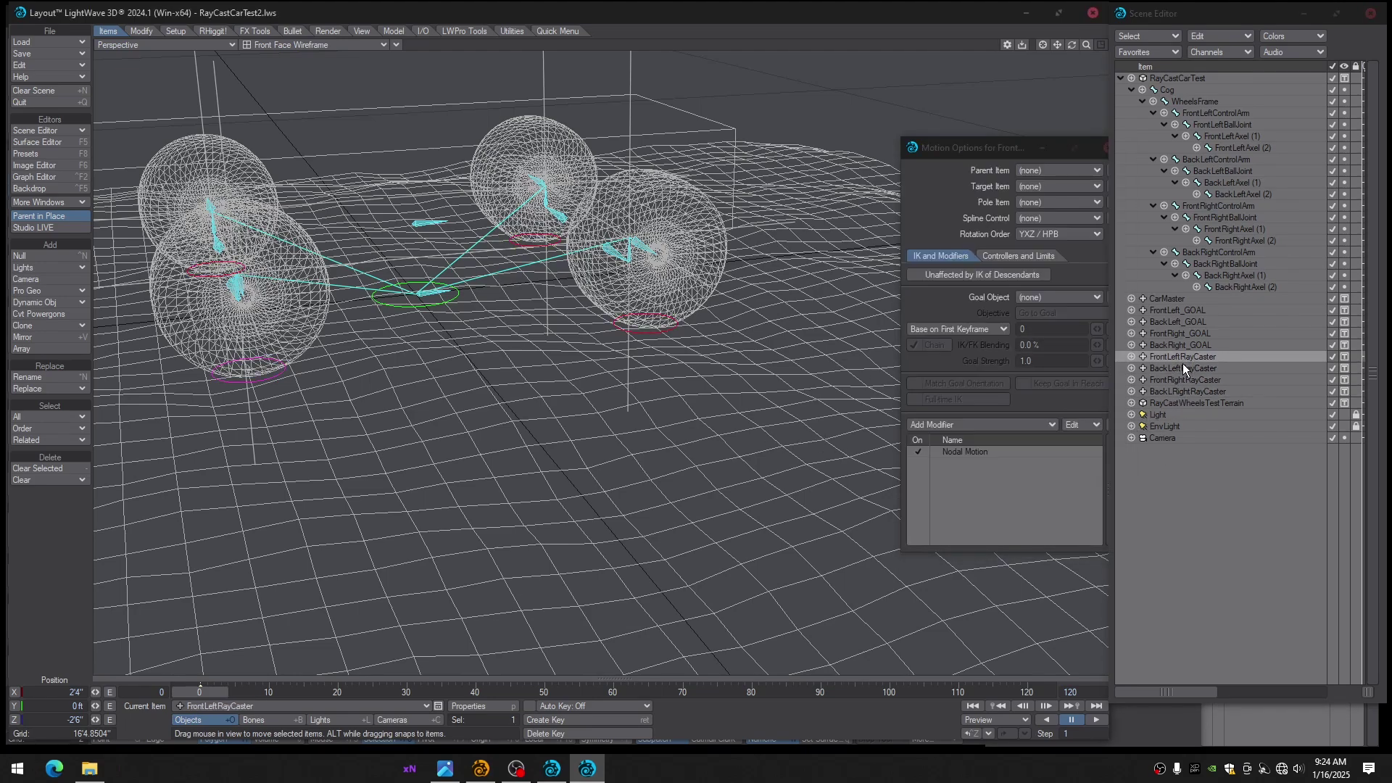
Check the Nodal Motion modifiers on the left and right ray casters, reselect FrontLeftRayCaster and close its motion options
{"action": "left_click", "coordinate": [1182, 366]}
{"action": "left_click", "coordinate": [1179, 378]}
{"action": "left_click", "coordinate": [1170, 359]}
{"action": "left_click_drag", "start_coordinate": [1000, 153], "coordinate": [988, 151]}
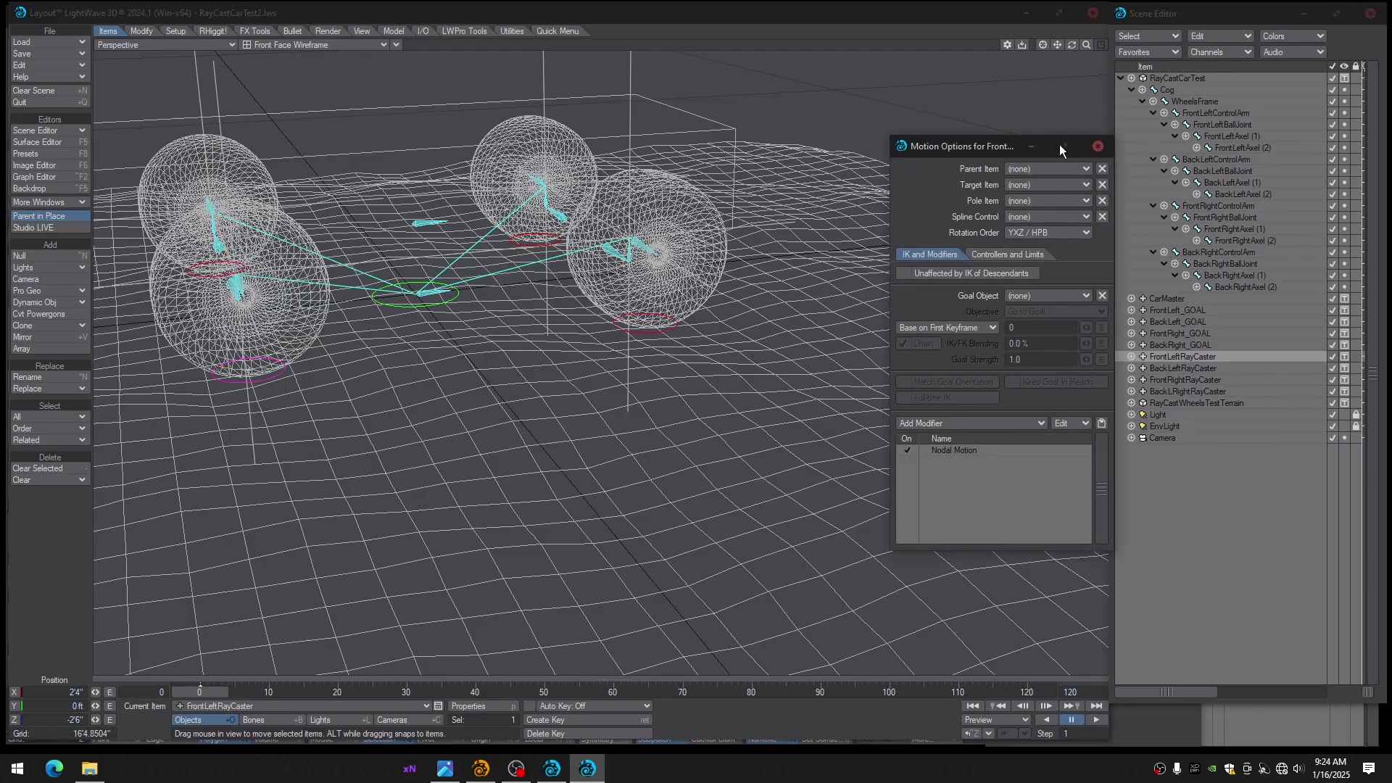
{"action": "left_click", "coordinate": [1099, 147]}
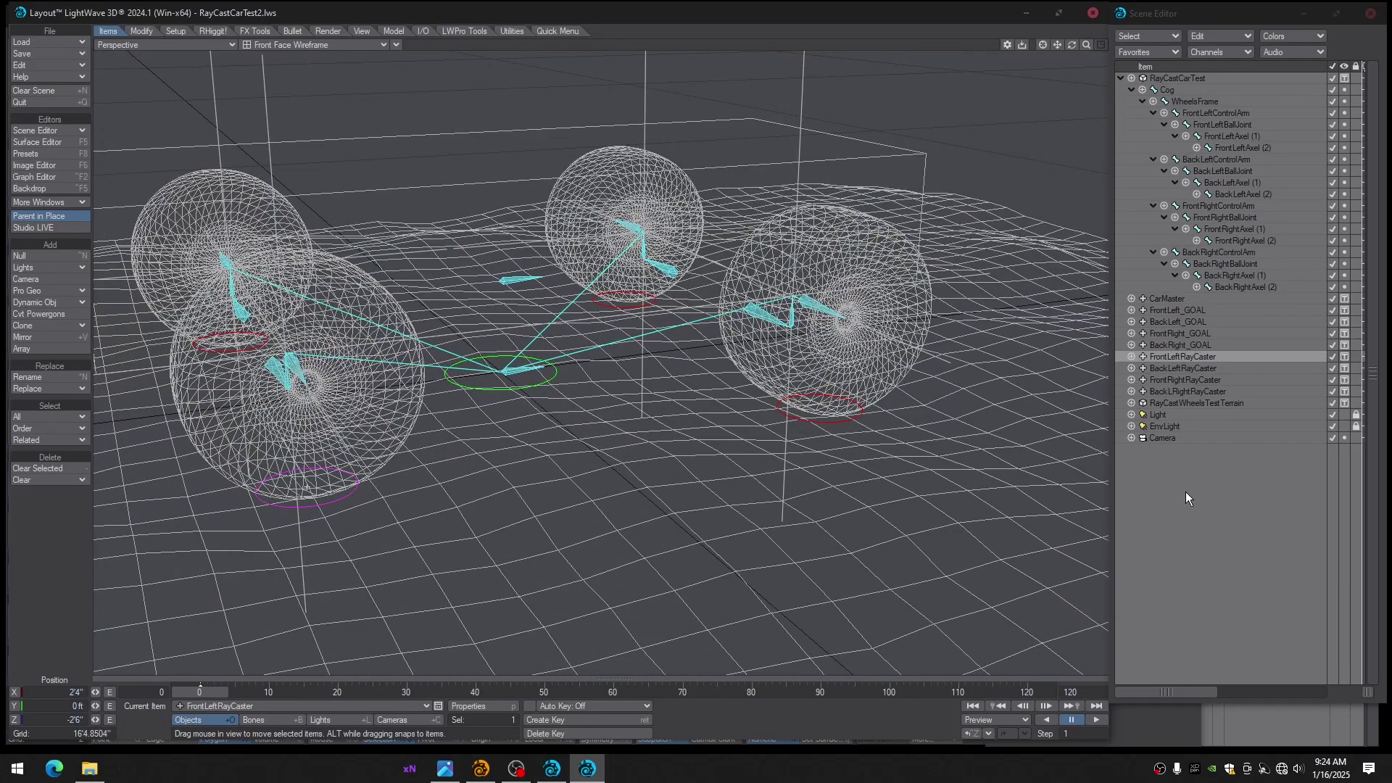
Parent RayCastCarTest to the CarMaster null in its motion options and select CarMaster
{"action": "left_click", "coordinate": [1168, 300]}
{"action": "left_click", "coordinate": [1164, 79]}
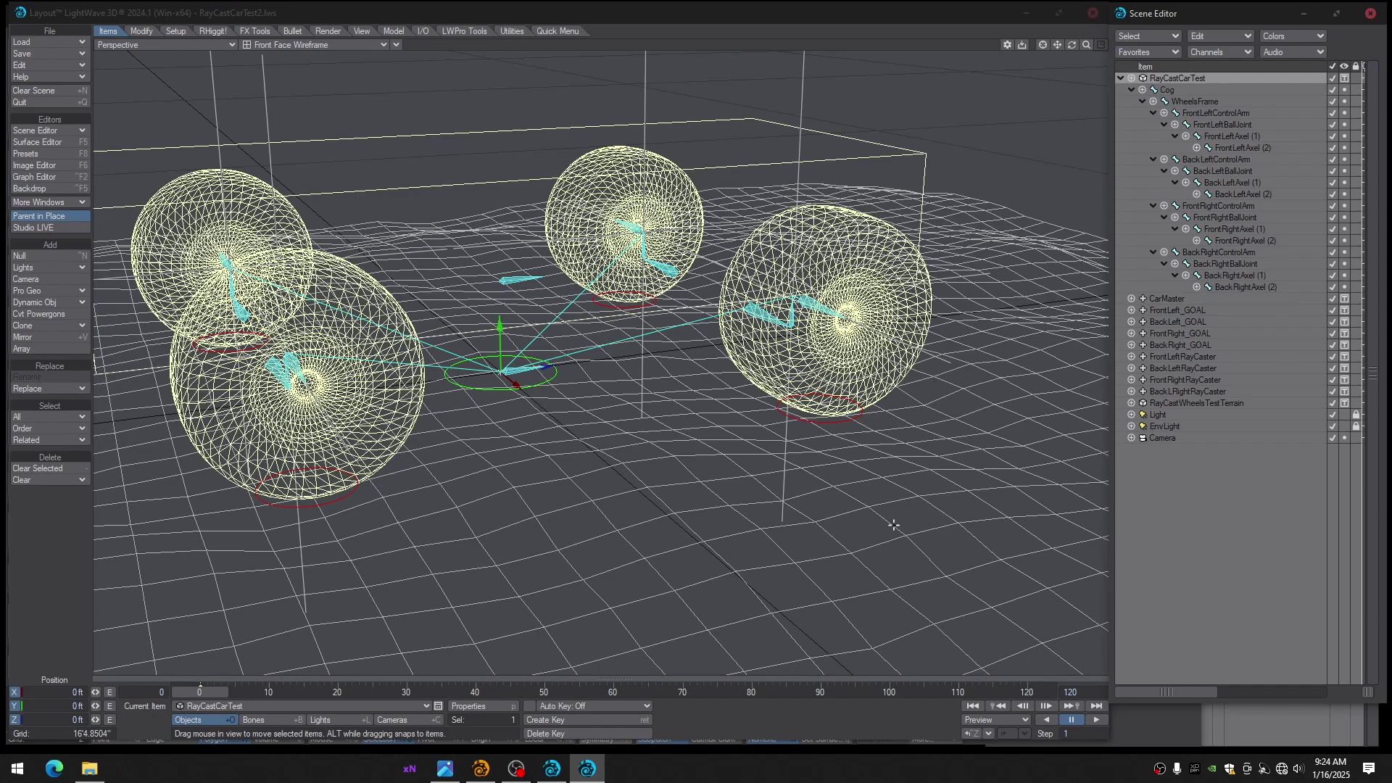
{"action": "key", "text": "m"}
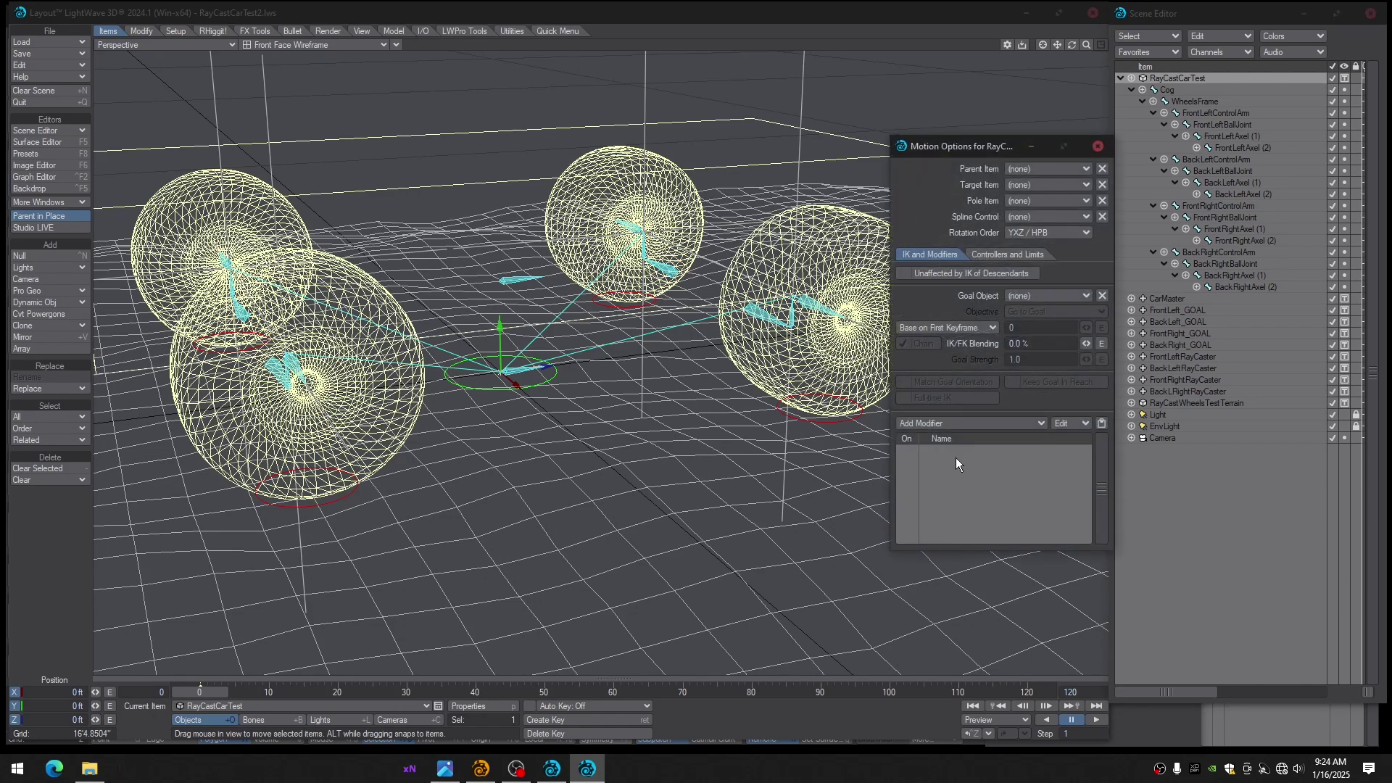
{"action": "left_click", "coordinate": [1031, 171]}
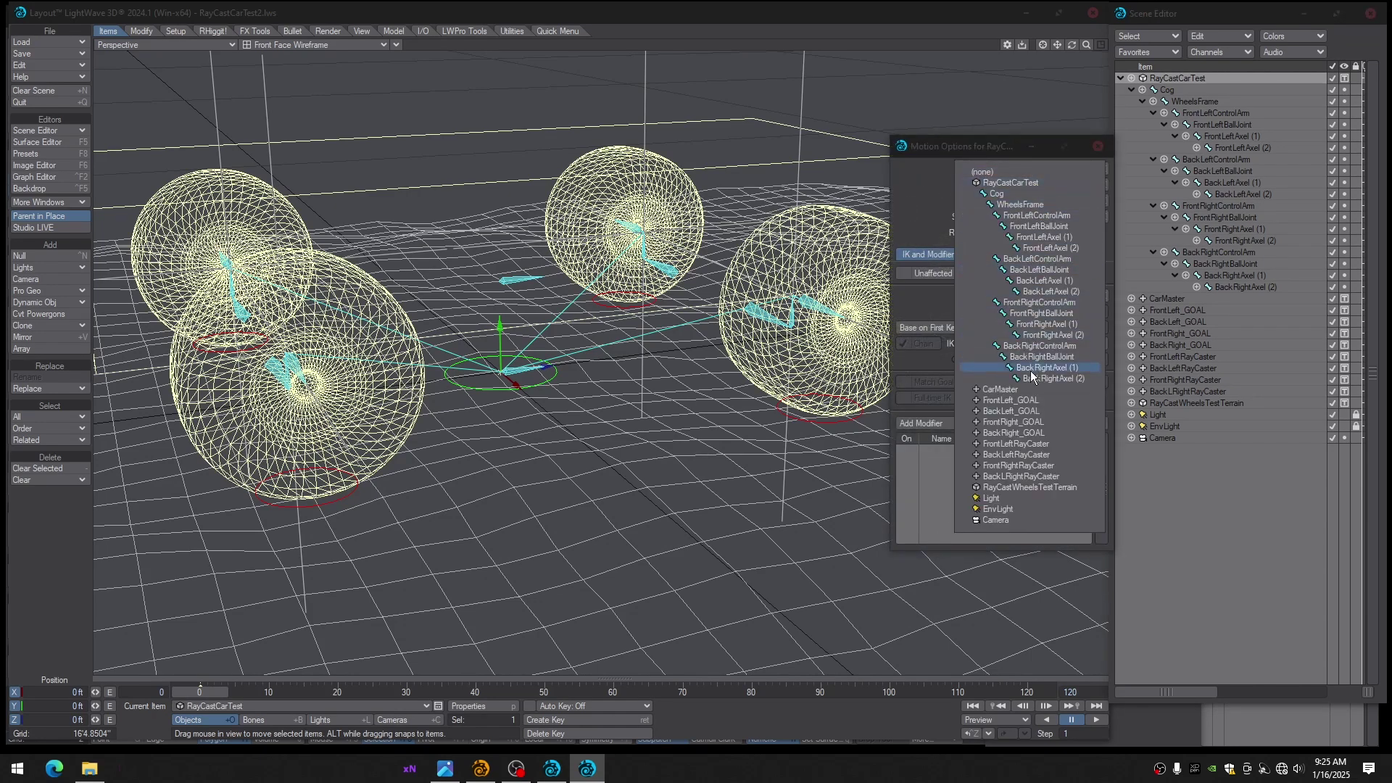
{"action": "left_click", "coordinate": [1008, 389]}
{"action": "left_click_drag", "start_coordinate": [708, 432], "coordinate": [699, 380], "text": "alt"}
{"action": "left_click", "coordinate": [1166, 79]}
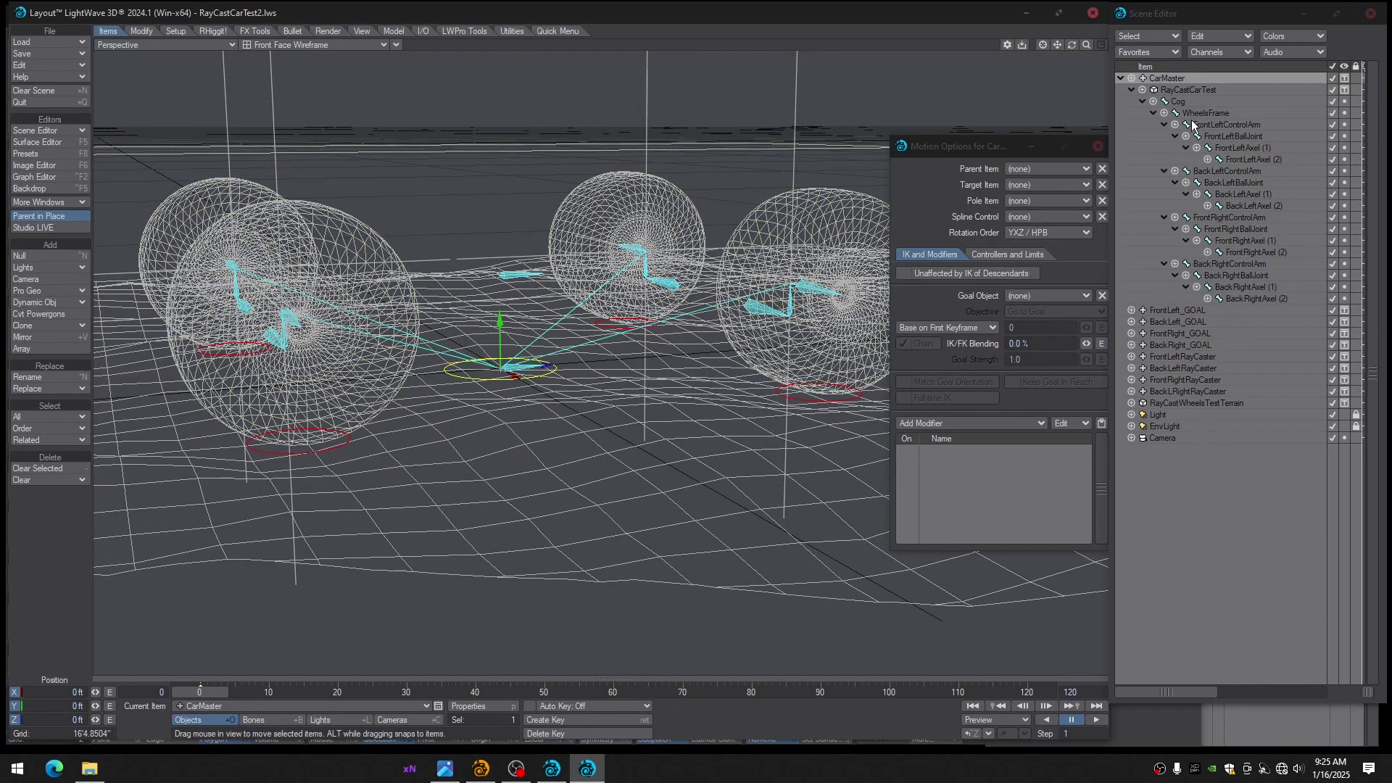
Switch to the finished RayCastCarTest.lws scene, check the parent item of its FrontLeftRayCaster, and return to RayCastCarTest2.lws
{"action": "left_click", "coordinate": [551, 770]}
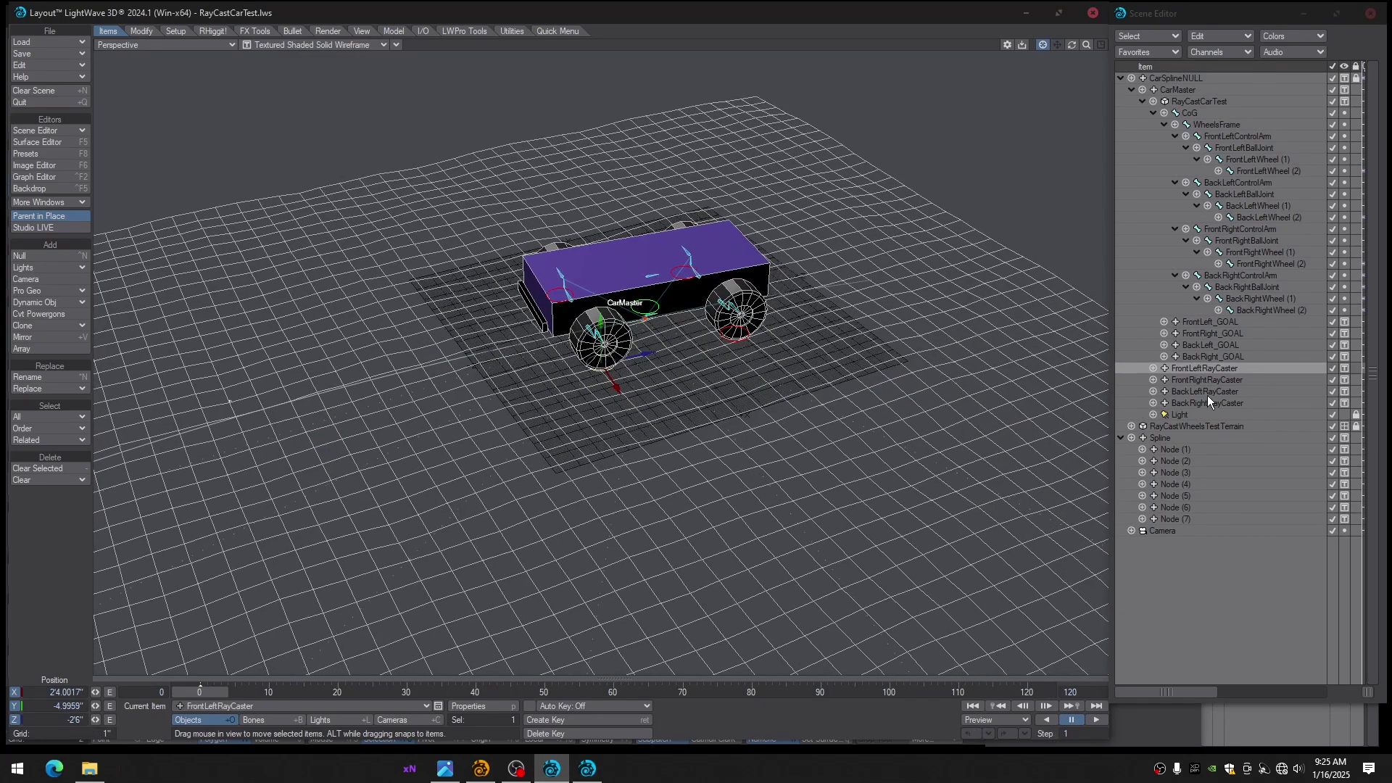
{"action": "key", "text": "m"}
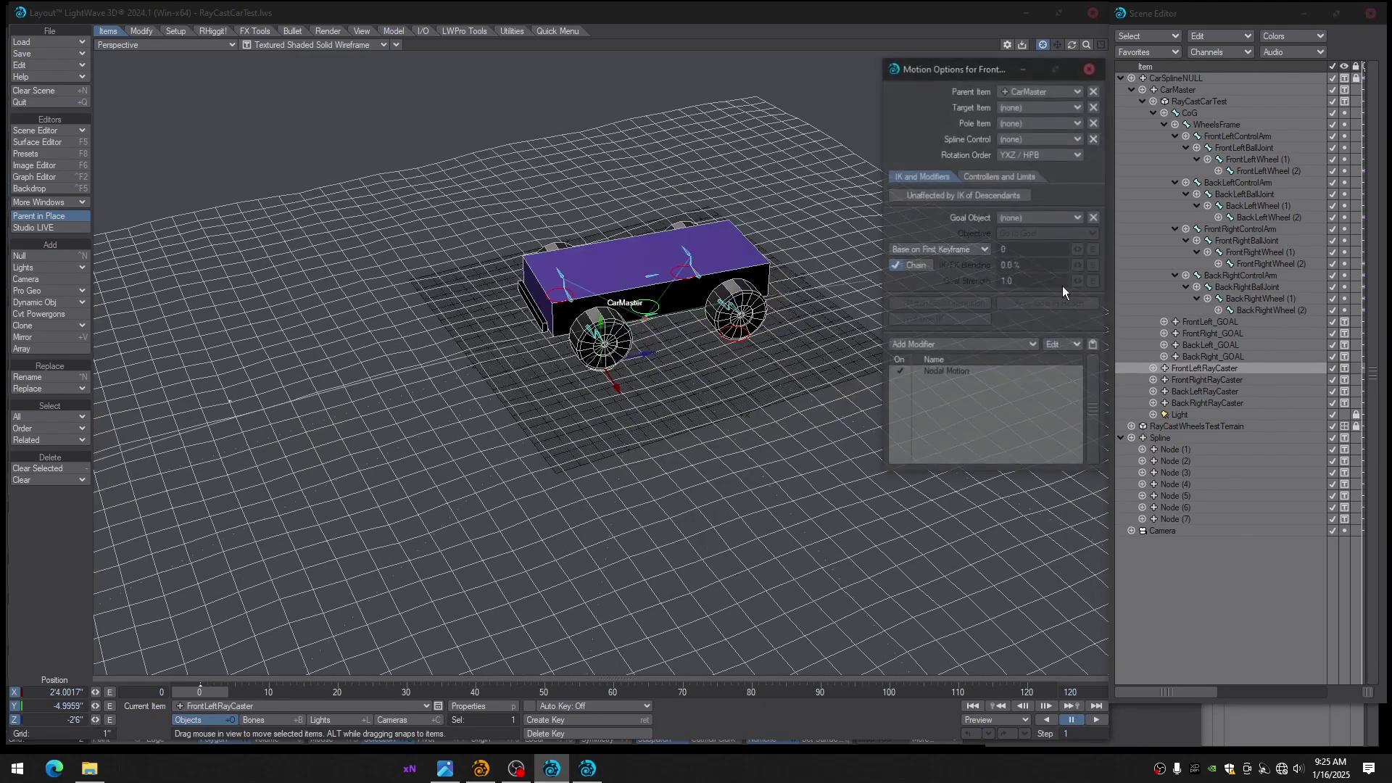
{"action": "left_click", "coordinate": [1089, 69]}
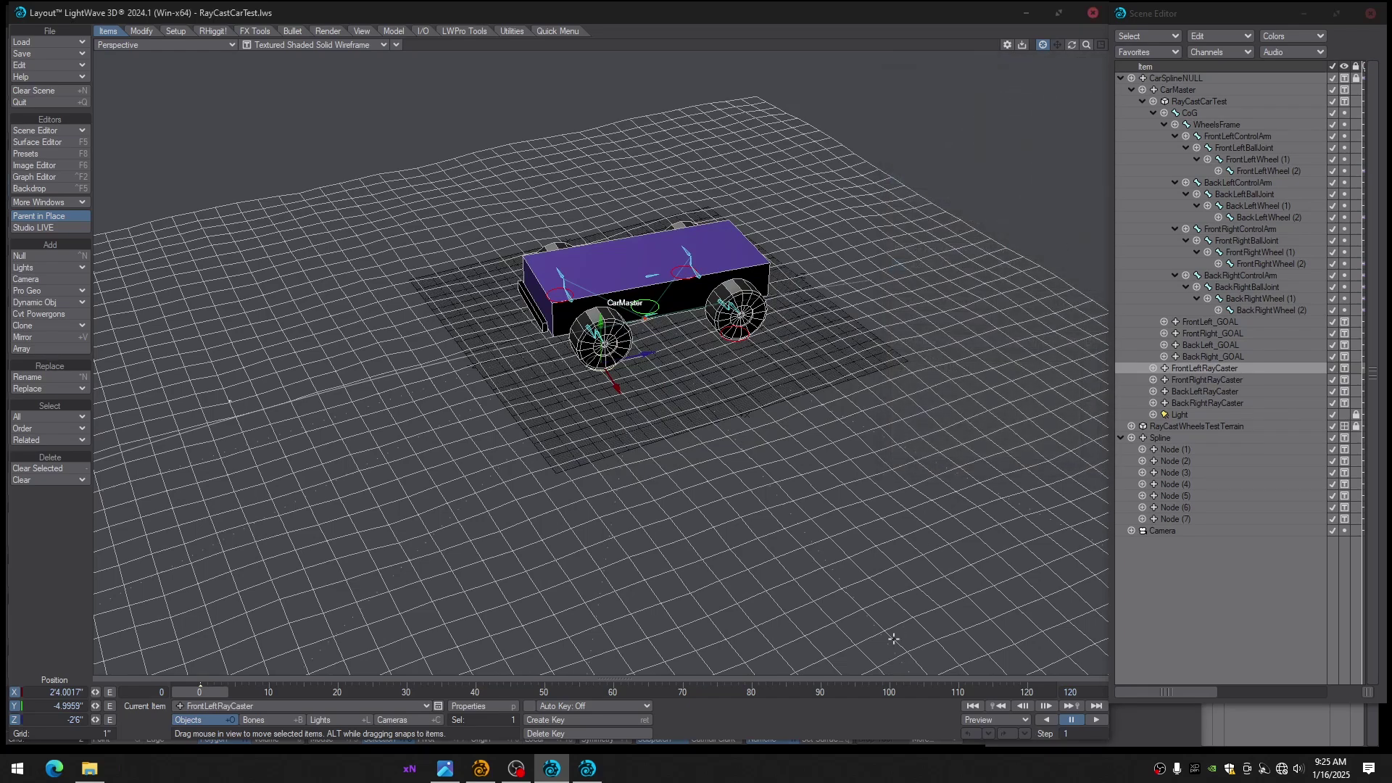
{"action": "left_click", "coordinate": [595, 773]}
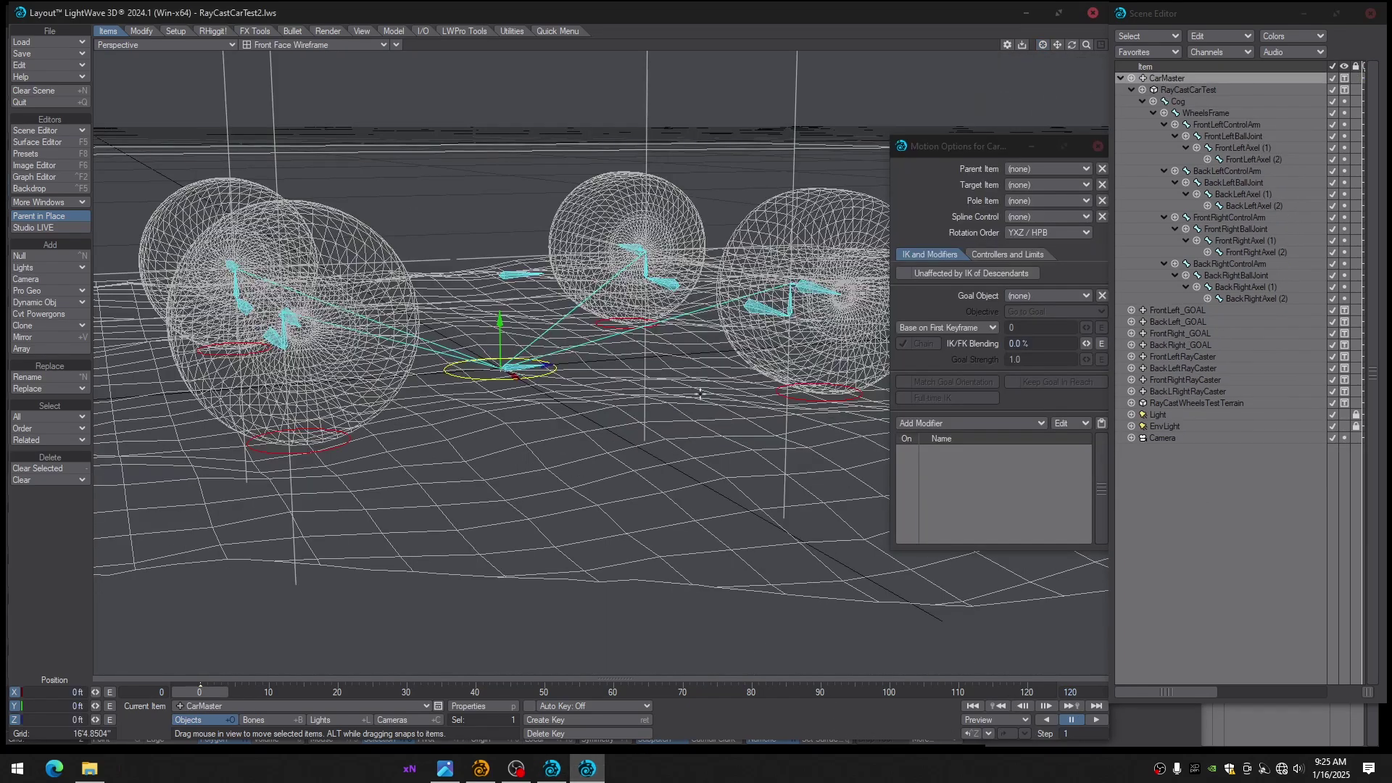
Parent all four ray caster nulls to CarMaster together and close the motion options
{"action": "left_click", "coordinate": [1178, 357]}
{"action": "left_click", "coordinate": [1174, 391], "text": "shift"}
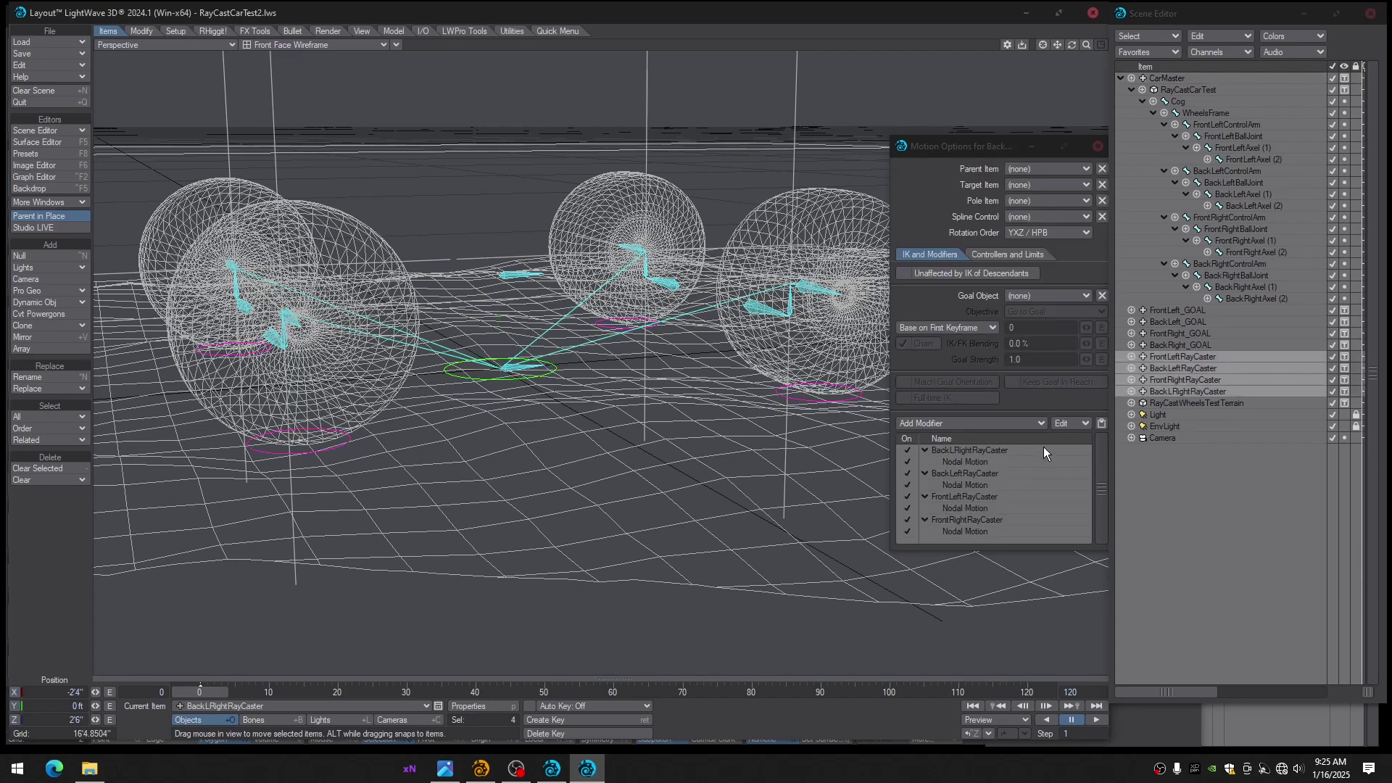
{"action": "left_click", "coordinate": [1045, 169]}
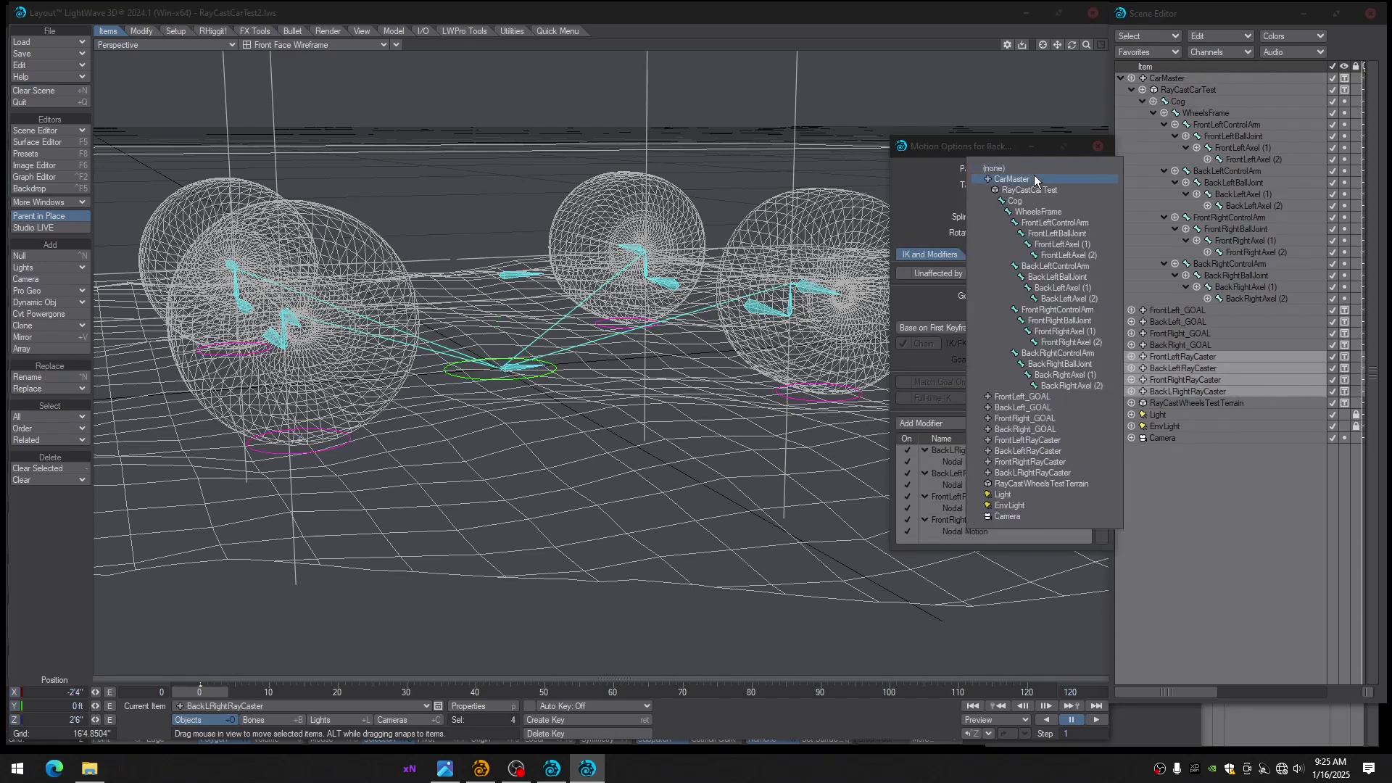
{"action": "left_click", "coordinate": [1033, 180]}
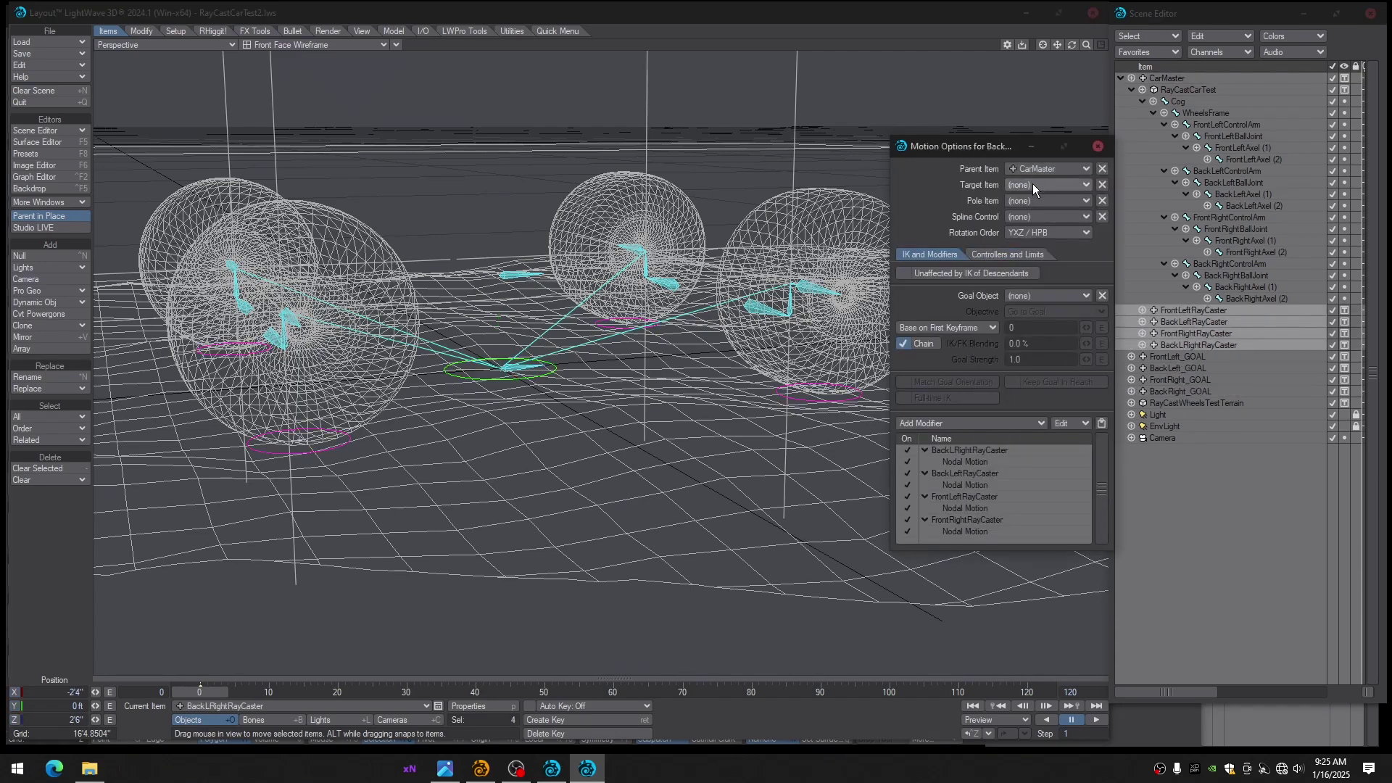
{"action": "left_click", "coordinate": [1095, 148]}
At frame 21, center the view on CarMaster, test moving it along Z over the terrain, and return to frame 0
{"action": "left_click_drag", "start_coordinate": [304, 537], "coordinate": [351, 578], "text": "alt"}
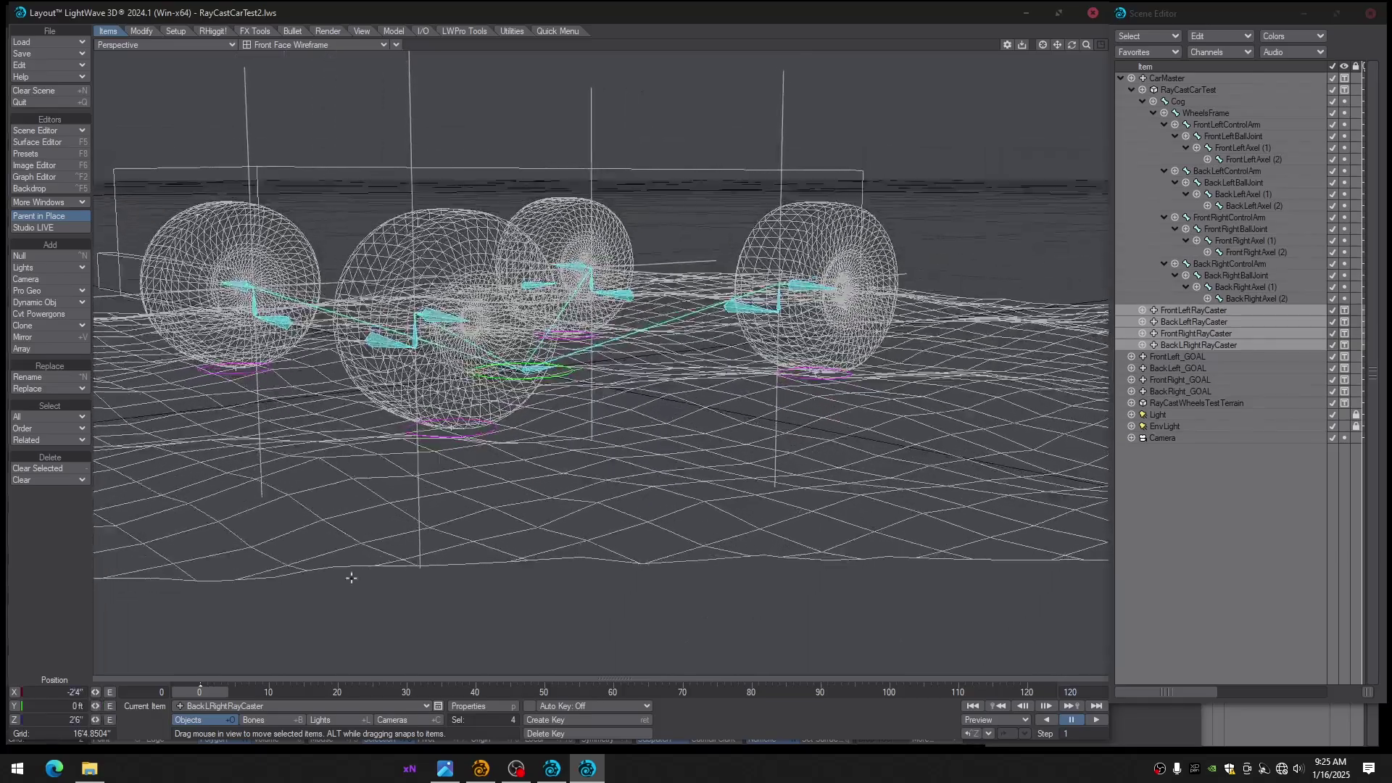
{"action": "mouse_move", "coordinate": [215, 698]}
{"action": "left_mouse_down"}
{"action": "mouse_move", "coordinate": [231, 698]}
{"action": "mouse_move", "coordinate": [215, 696]}
{"action": "left_mouse_up"}
{"action": "scroll", "coordinate": [744, 431], "scroll_direction": "down", "scroll_amount": 1}
{"action": "left_click_drag", "start_coordinate": [744, 431], "coordinate": [744, 440], "text": "alt"}
{"action": "left_click", "coordinate": [345, 689]}
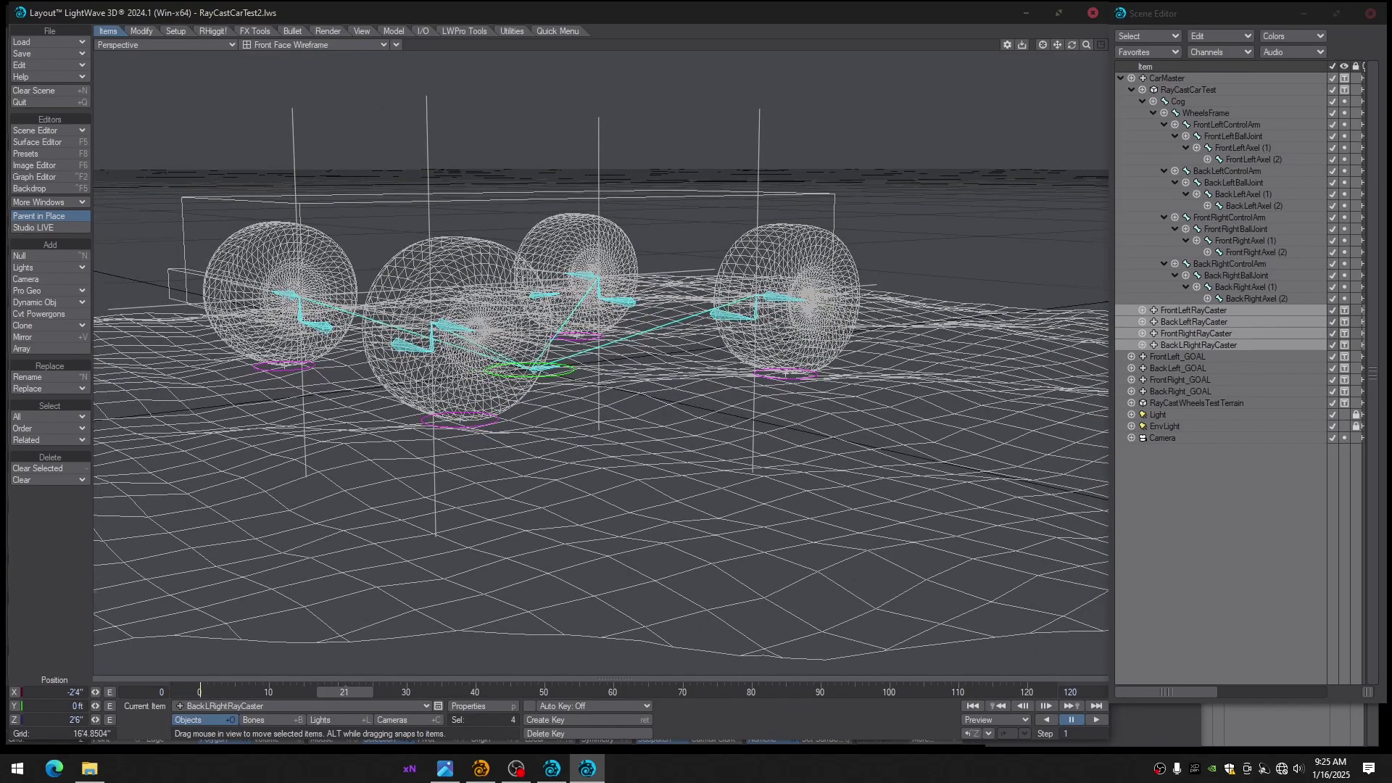
{"action": "left_click_drag", "start_coordinate": [636, 403], "coordinate": [417, 382], "text": "alt"}
{"action": "left_click", "coordinate": [1186, 79]}
{"action": "left_click", "coordinate": [395, 45]}
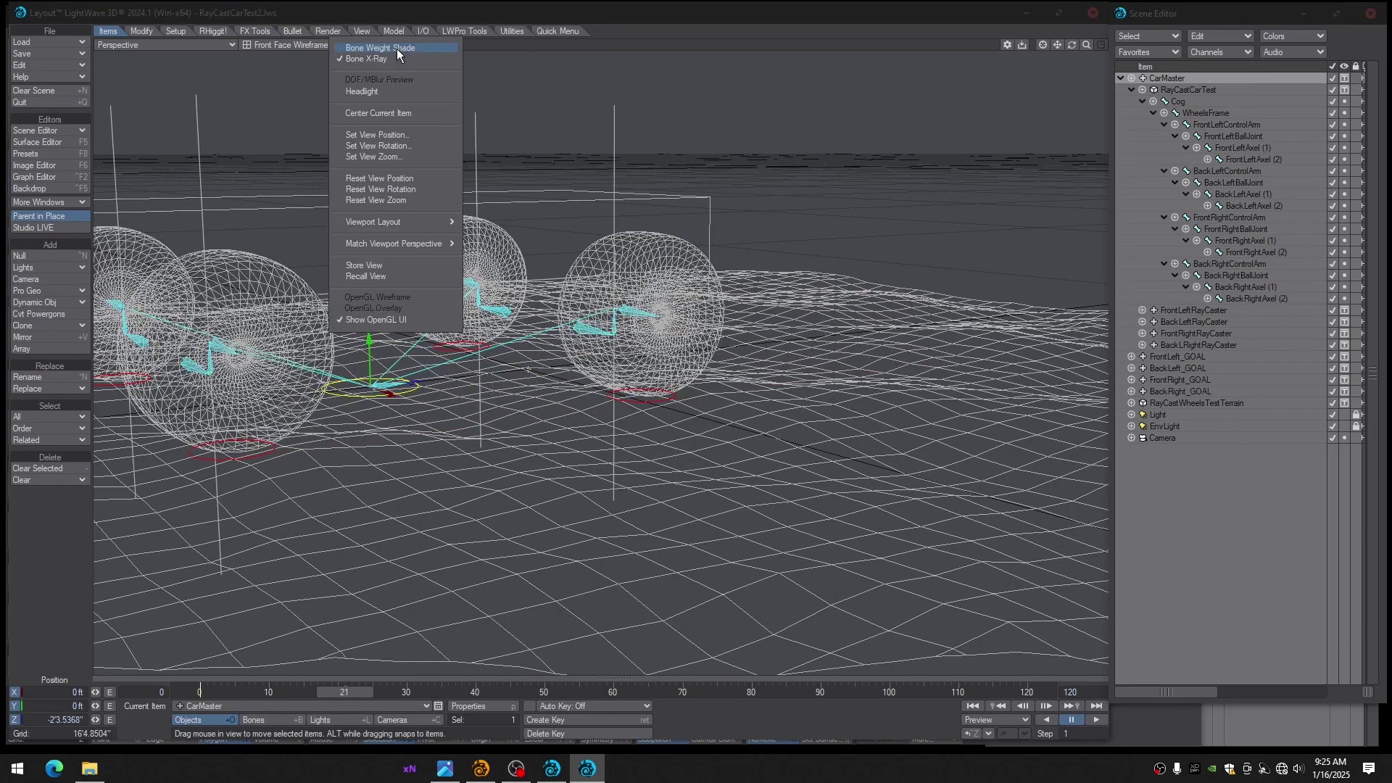
{"action": "left_click", "coordinate": [383, 110]}
{"action": "left_click_drag", "start_coordinate": [639, 358], "coordinate": [616, 294]}
{"action": "left_click_drag", "start_coordinate": [921, 206], "coordinate": [934, 232], "text": "alt"}
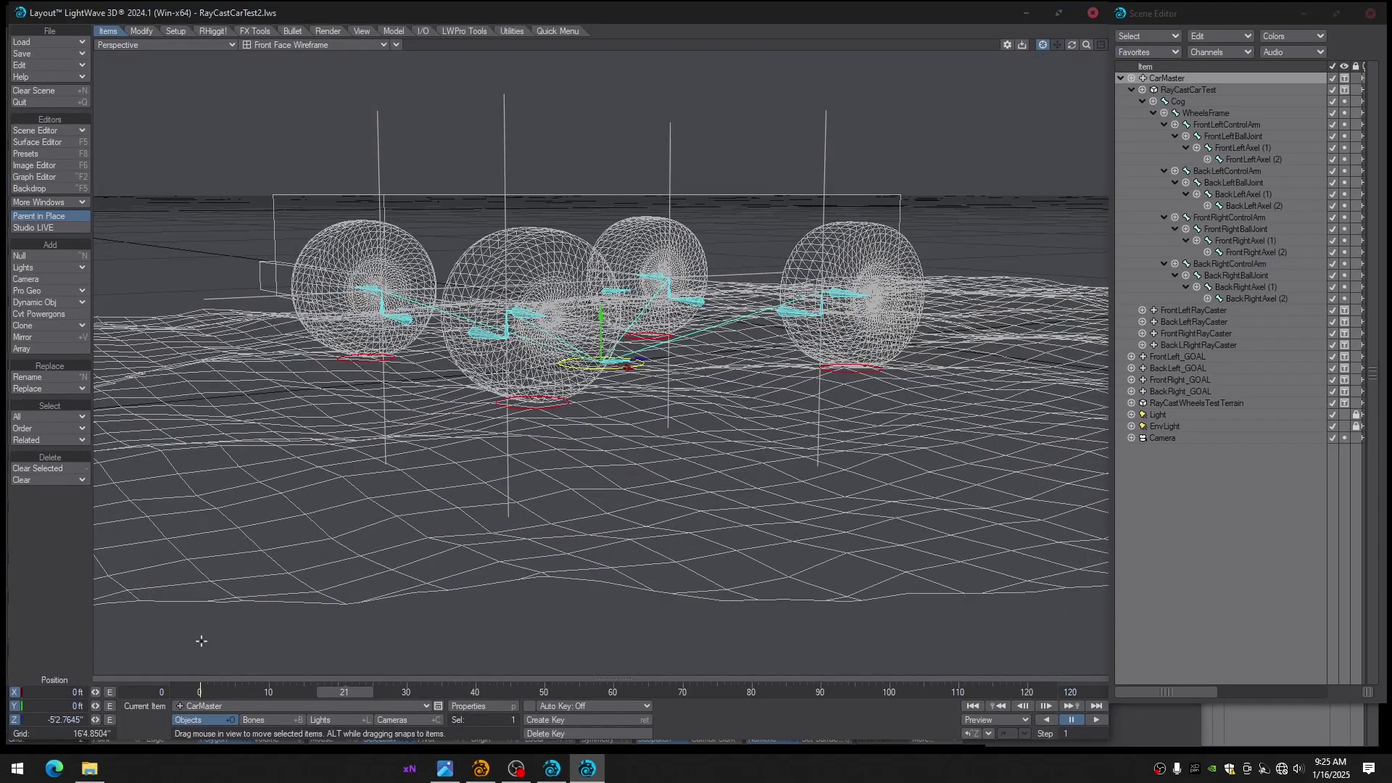
{"action": "left_click_drag", "start_coordinate": [351, 693], "coordinate": [194, 694]}
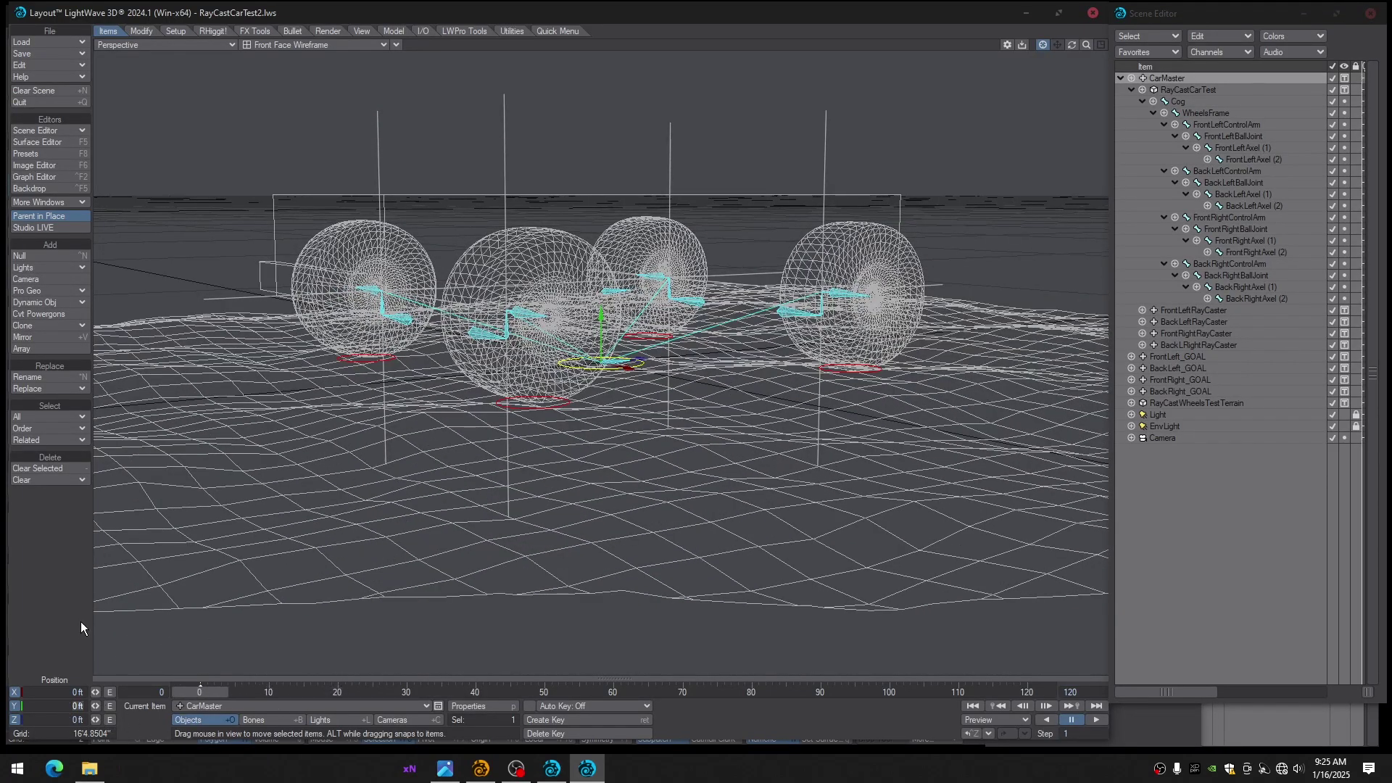
Set CarMaster's Y position to 6" and key it at frame 0
{"action": "type", "text": "6\""}
{"action": "key", "text": "Return"}
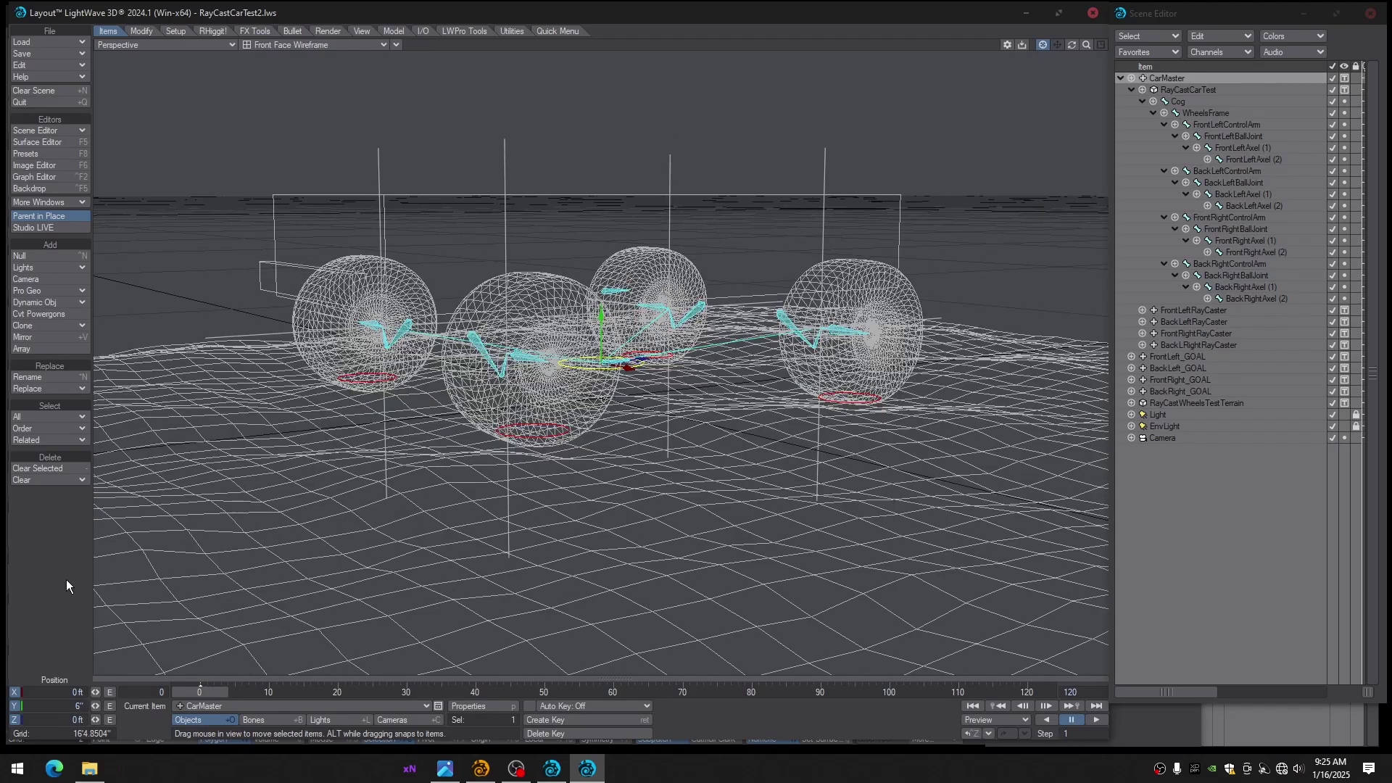
{"action": "key", "text": "Return"}
{"action": "key", "text": "Return"}
At frame 8, test moving the raised CarMaster along Z to about -7'11" over the terrain, and return to frame 0
{"action": "left_click_drag", "start_coordinate": [348, 500], "coordinate": [383, 488], "text": "alt"}
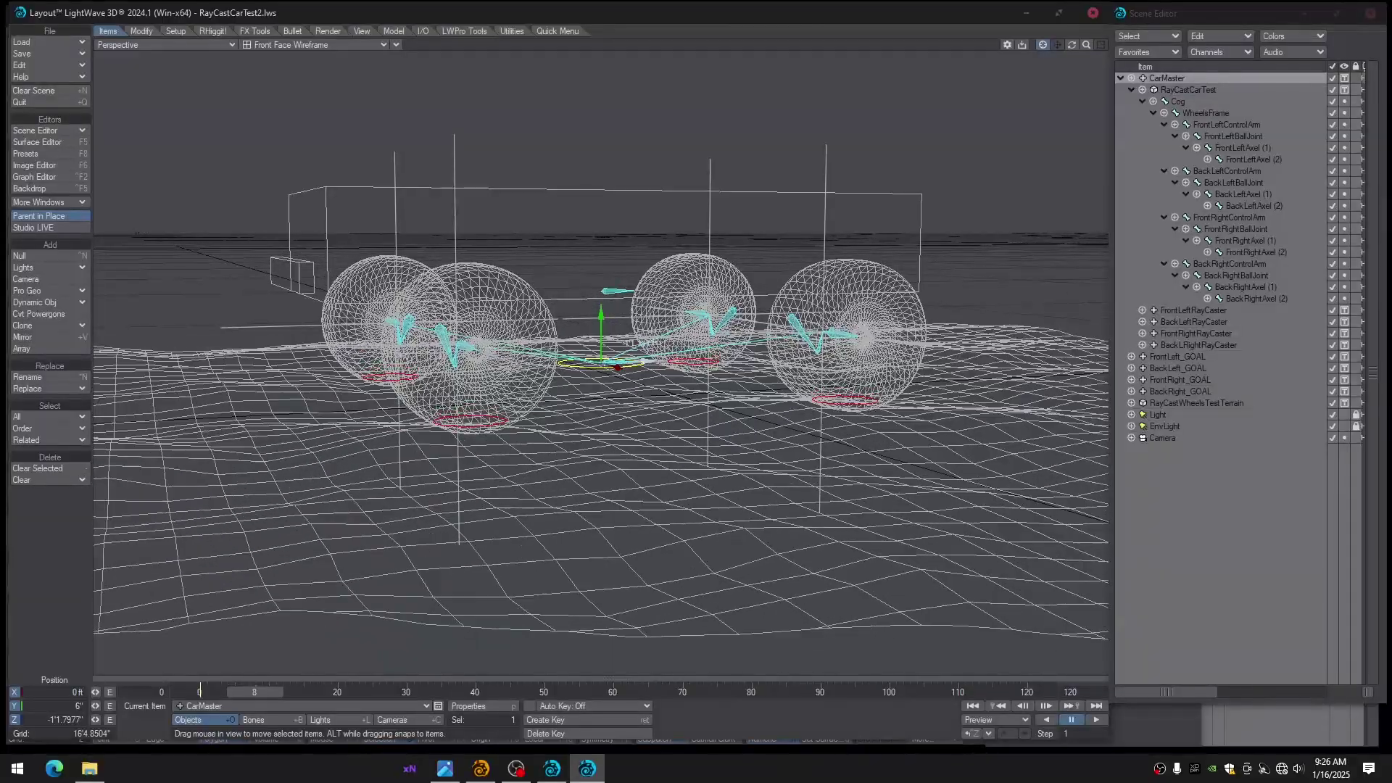
{"action": "left_click_drag", "start_coordinate": [629, 343], "coordinate": [648, 344]}
{"action": "left_click_drag", "start_coordinate": [647, 343], "coordinate": [570, 364], "text": "alt"}
{"action": "left_click_drag", "start_coordinate": [570, 363], "coordinate": [547, 426], "text": "alt"}
{"action": "scroll", "coordinate": [547, 425], "scroll_direction": "up", "scroll_amount": 4}
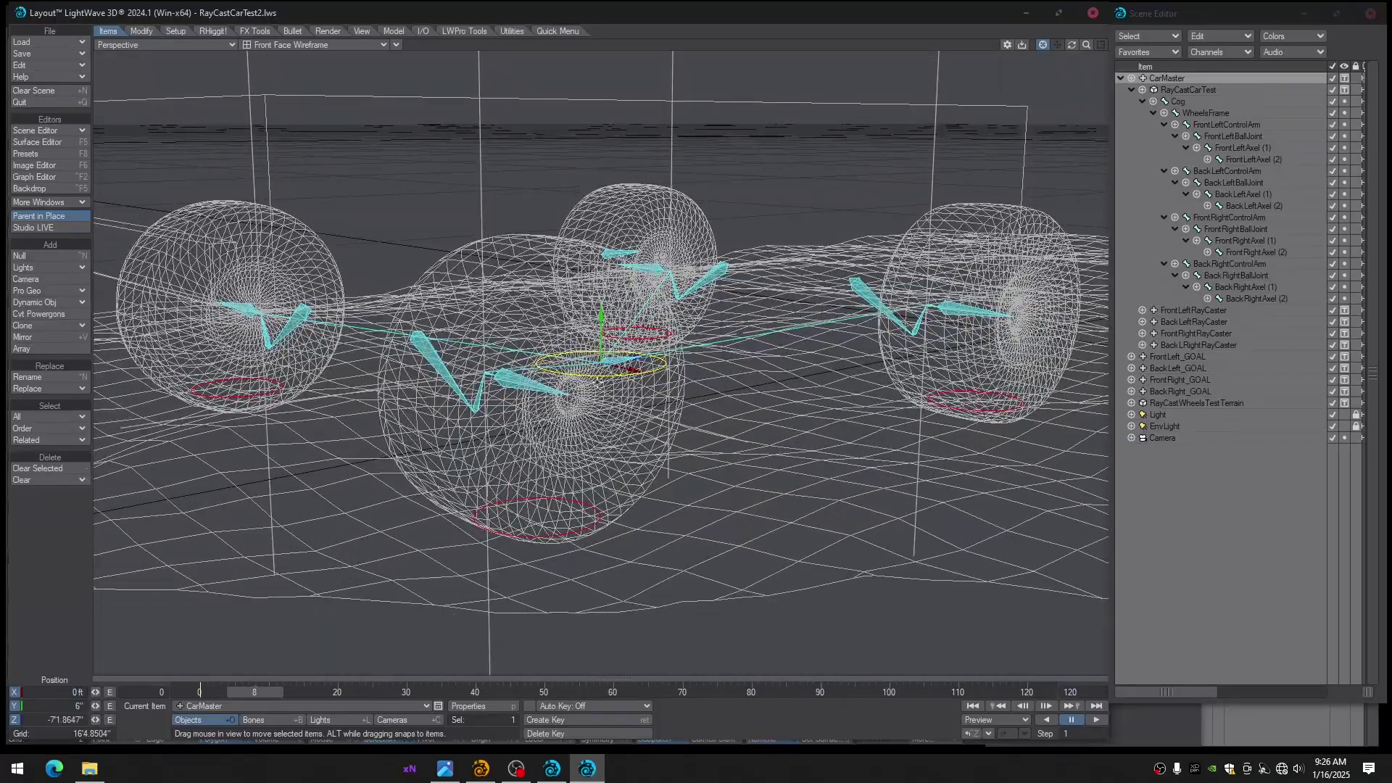
{"action": "mouse_move", "coordinate": [637, 359]}
{"action": "left_mouse_down"}
{"action": "mouse_move", "coordinate": [590, 362]}
{"action": "mouse_move", "coordinate": [658, 355]}
{"action": "mouse_move", "coordinate": [628, 358]}
{"action": "left_mouse_up"}
{"action": "left_click_drag", "start_coordinate": [573, 536], "coordinate": [547, 492], "text": "alt"}
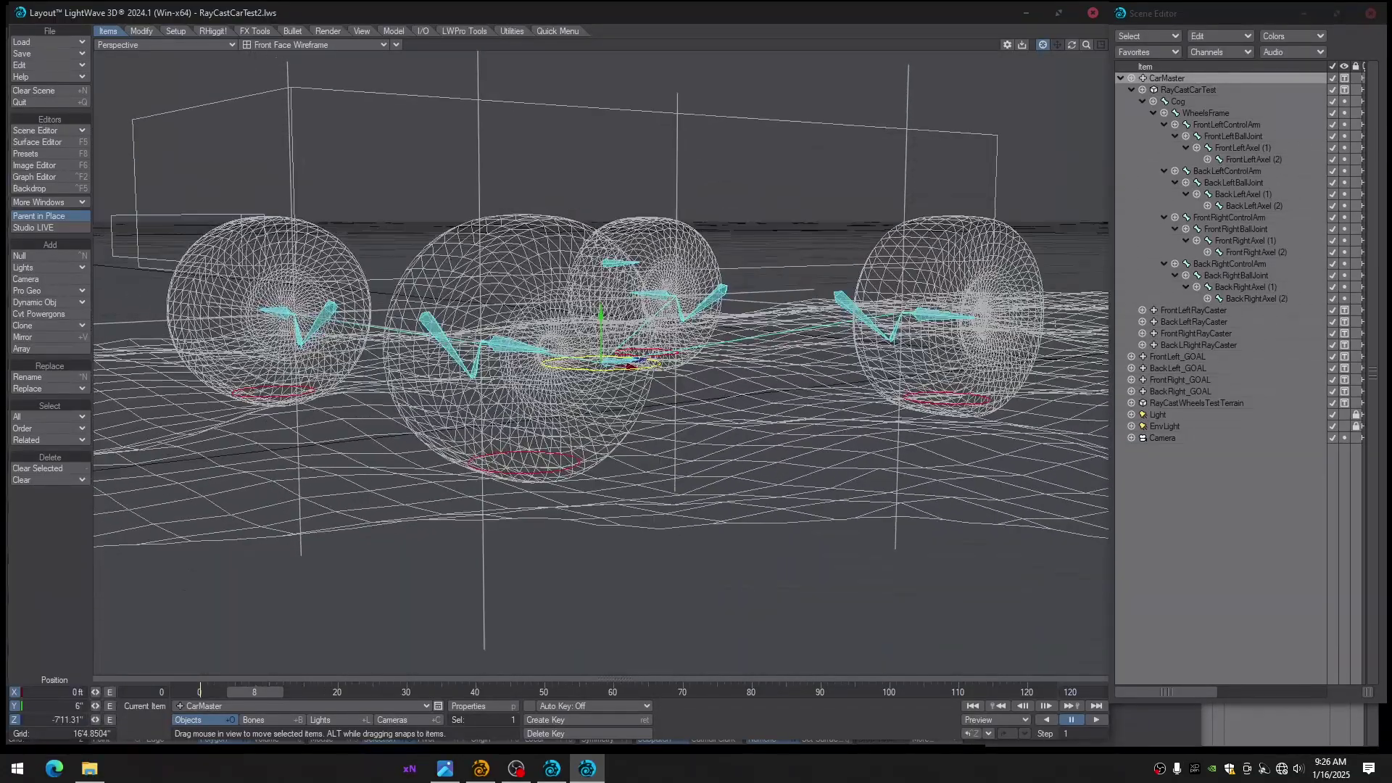
{"action": "scroll", "coordinate": [548, 492], "scroll_direction": "down", "scroll_amount": 2}
{"action": "left_click_drag", "start_coordinate": [246, 685], "coordinate": [190, 687]}
Set CarMaster's Y position back to 0 and inspect the wheels on the terrain
{"action": "left_click_drag", "start_coordinate": [471, 420], "coordinate": [504, 387], "text": "alt"}
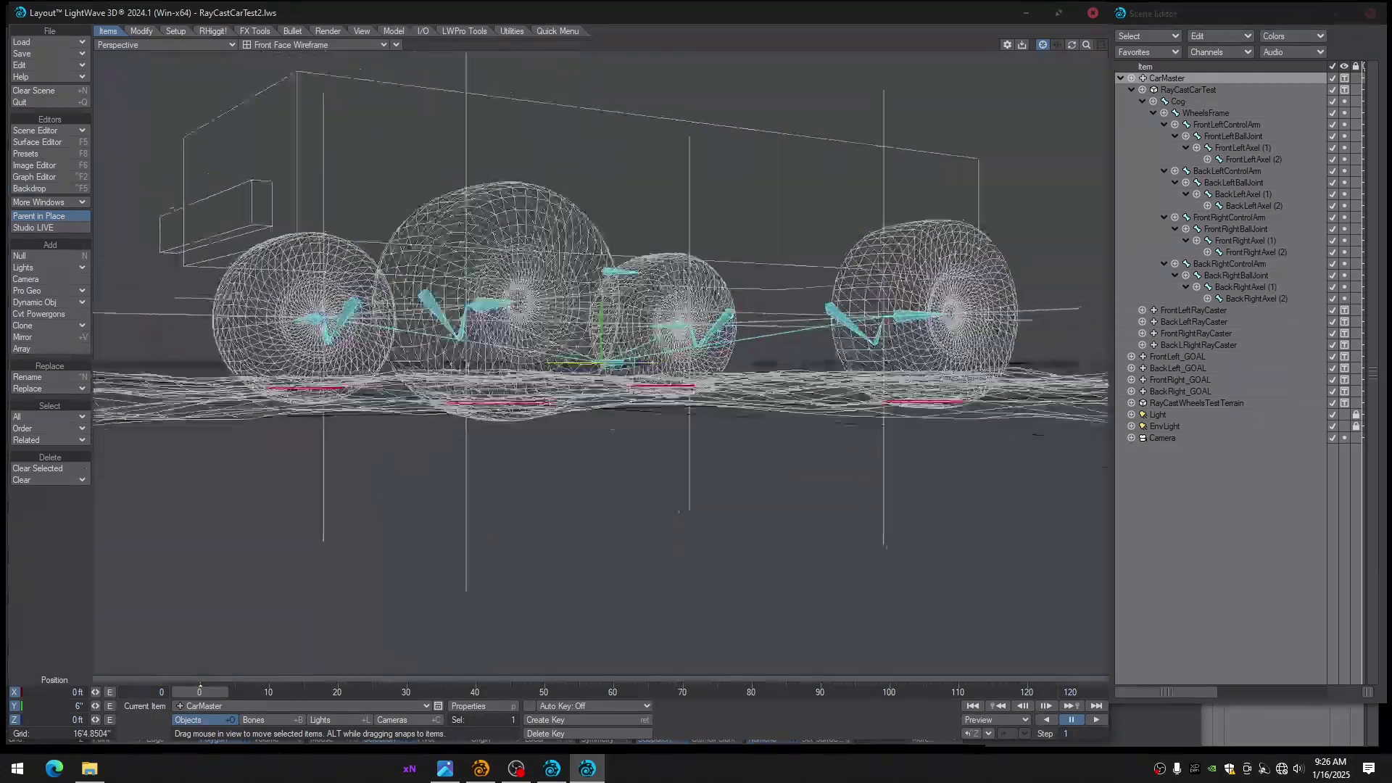
{"action": "left_click_drag", "start_coordinate": [1189, 105], "coordinate": [1146, 135]}
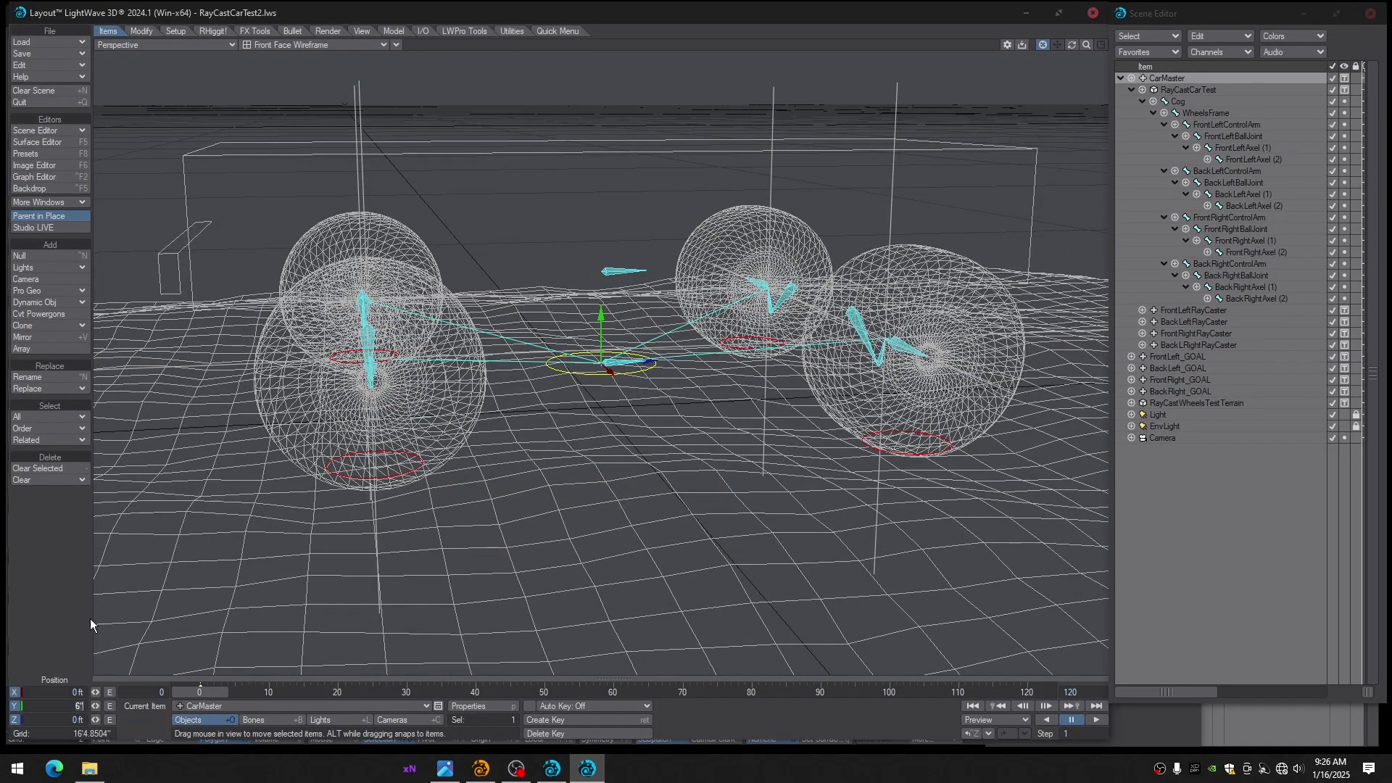
{"action": "type", "text": "0"}
{"action": "key", "text": "Return"}
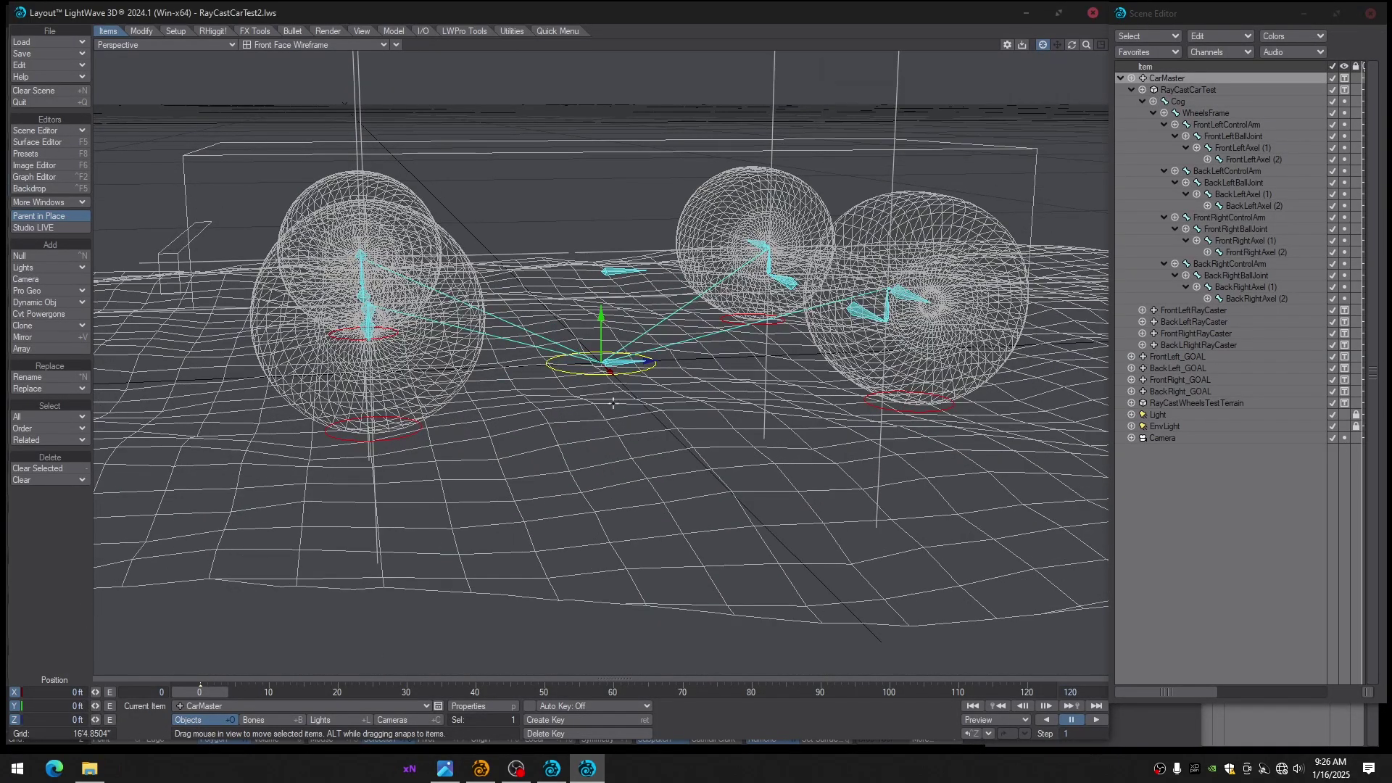
{"action": "left_click_drag", "start_coordinate": [587, 402], "coordinate": [344, 620], "text": "alt"}
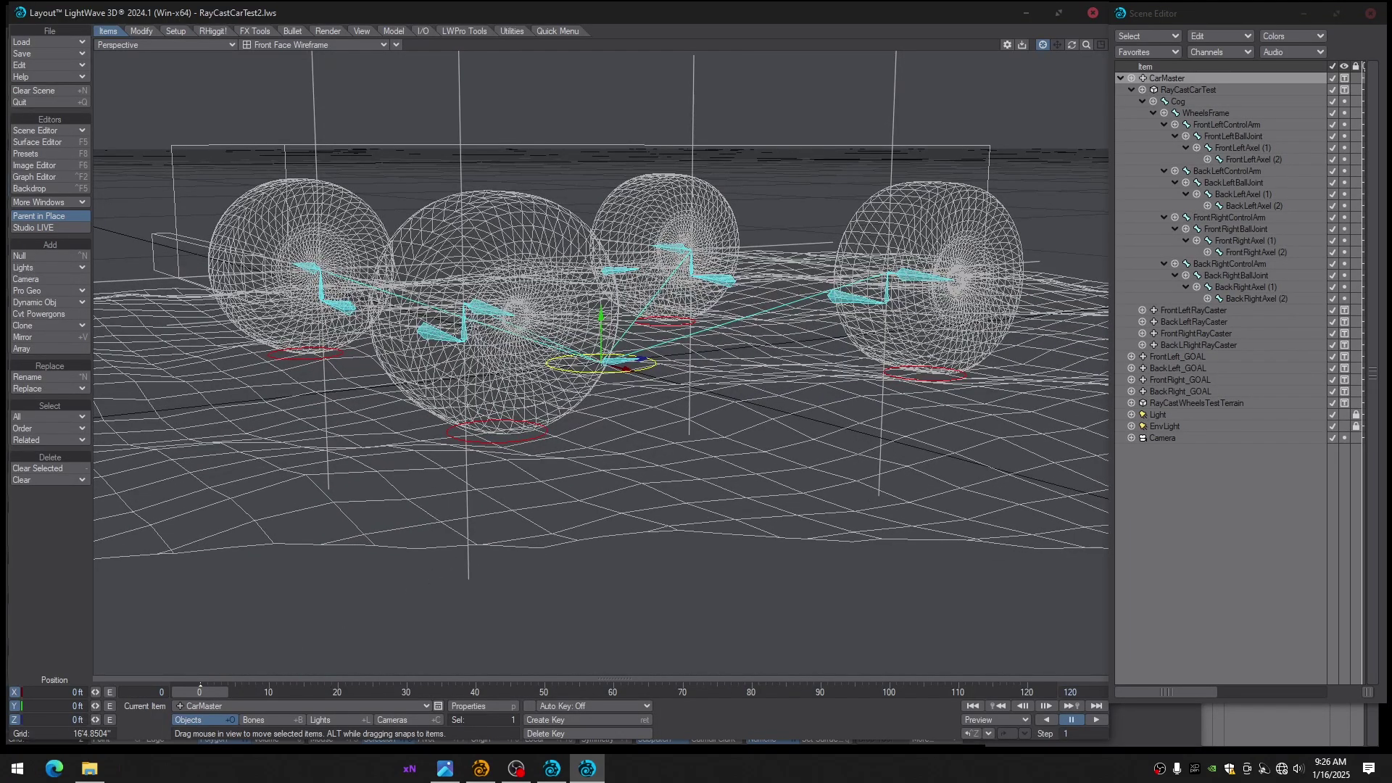
{"action": "left_click_drag", "start_coordinate": [587, 403], "coordinate": [671, 493], "text": "alt"}
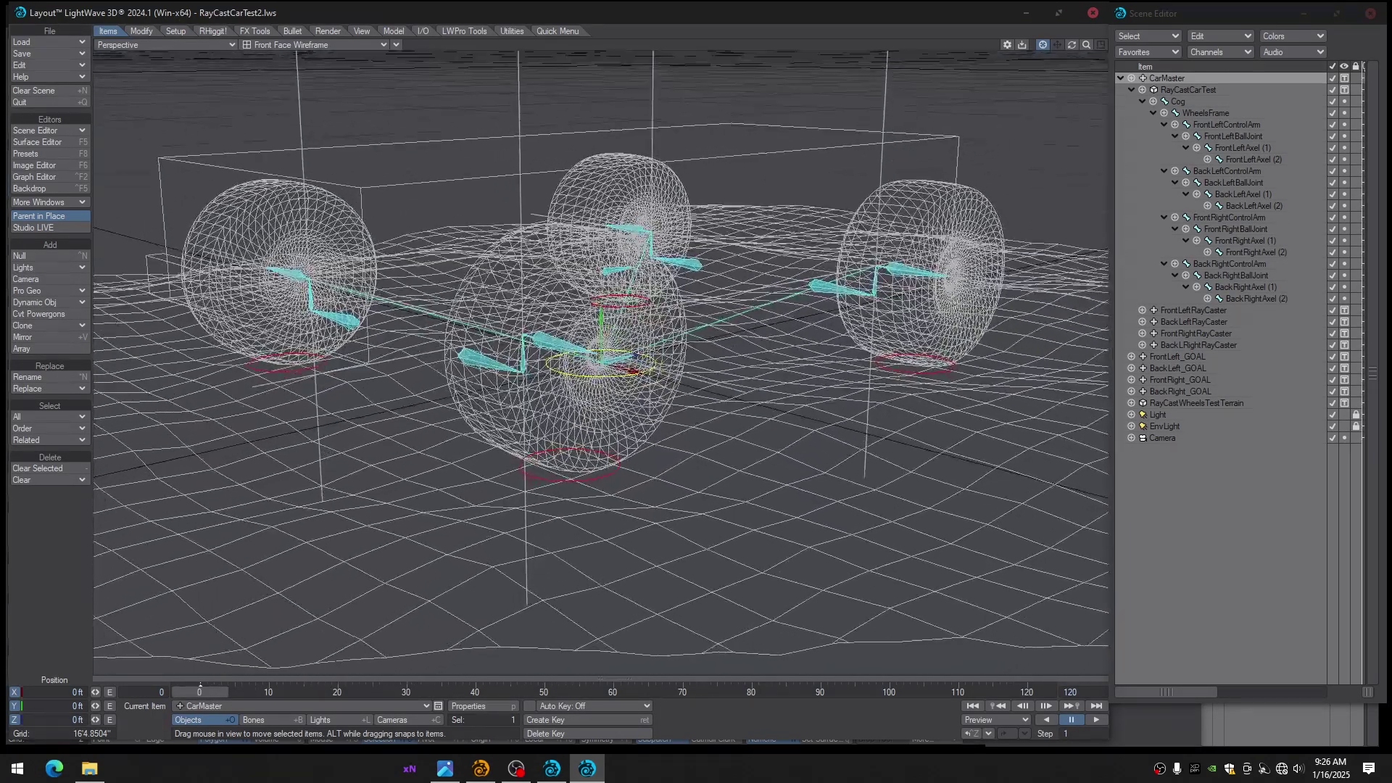
{"action": "left_click_drag", "start_coordinate": [586, 319], "coordinate": [589, 319], "text": "alt"}
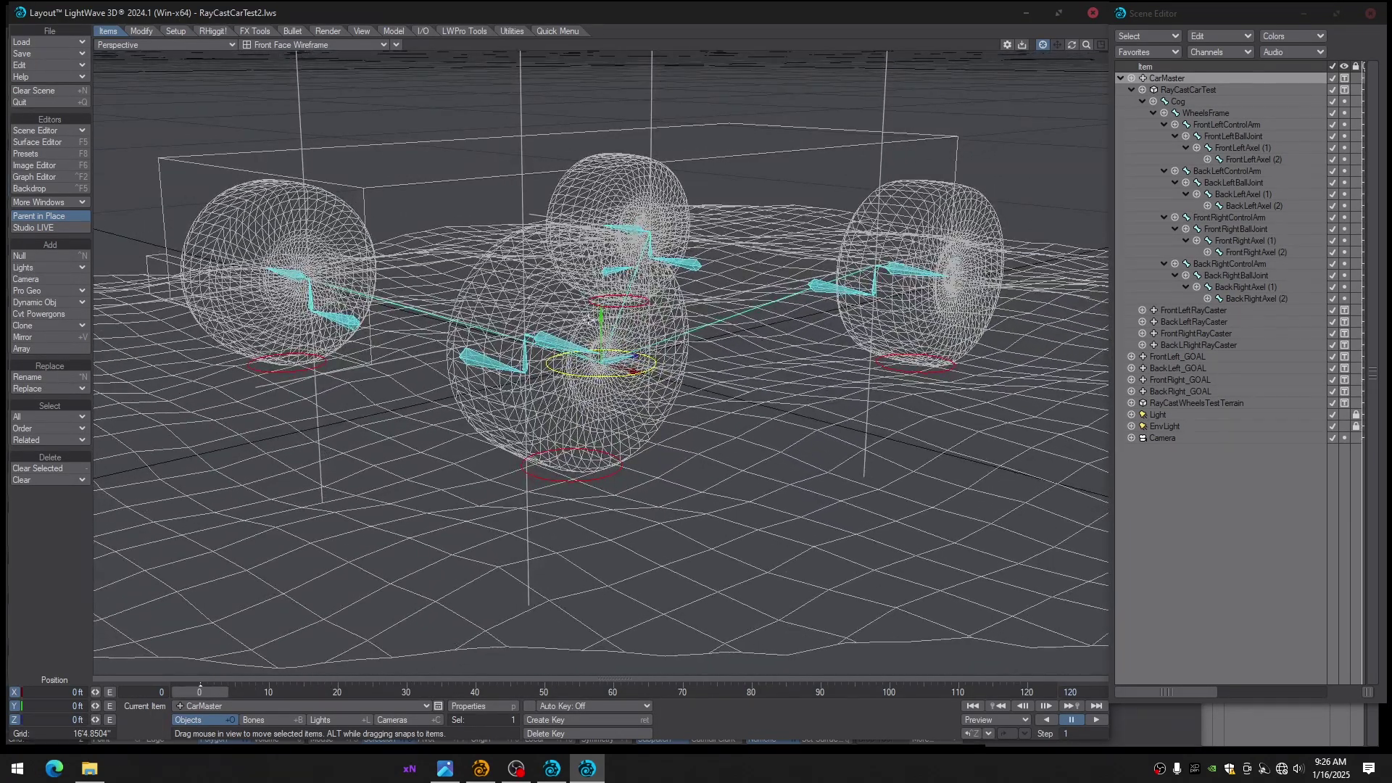
In FrontLeft_GOAL's motion options, set the position item to FrontLeftRayCaster in the position controllers
{"action": "left_click", "coordinate": [1207, 312]}
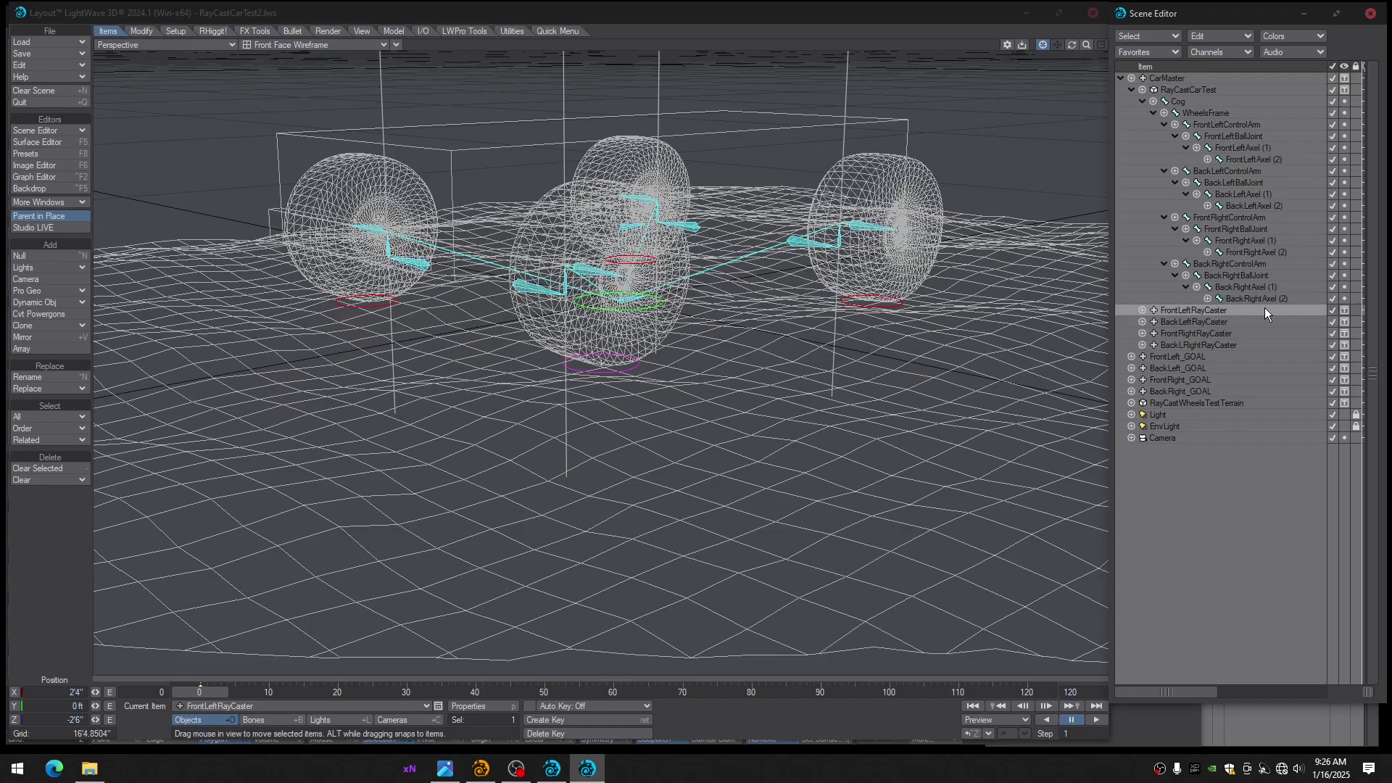
{"action": "left_click", "coordinate": [1173, 357]}
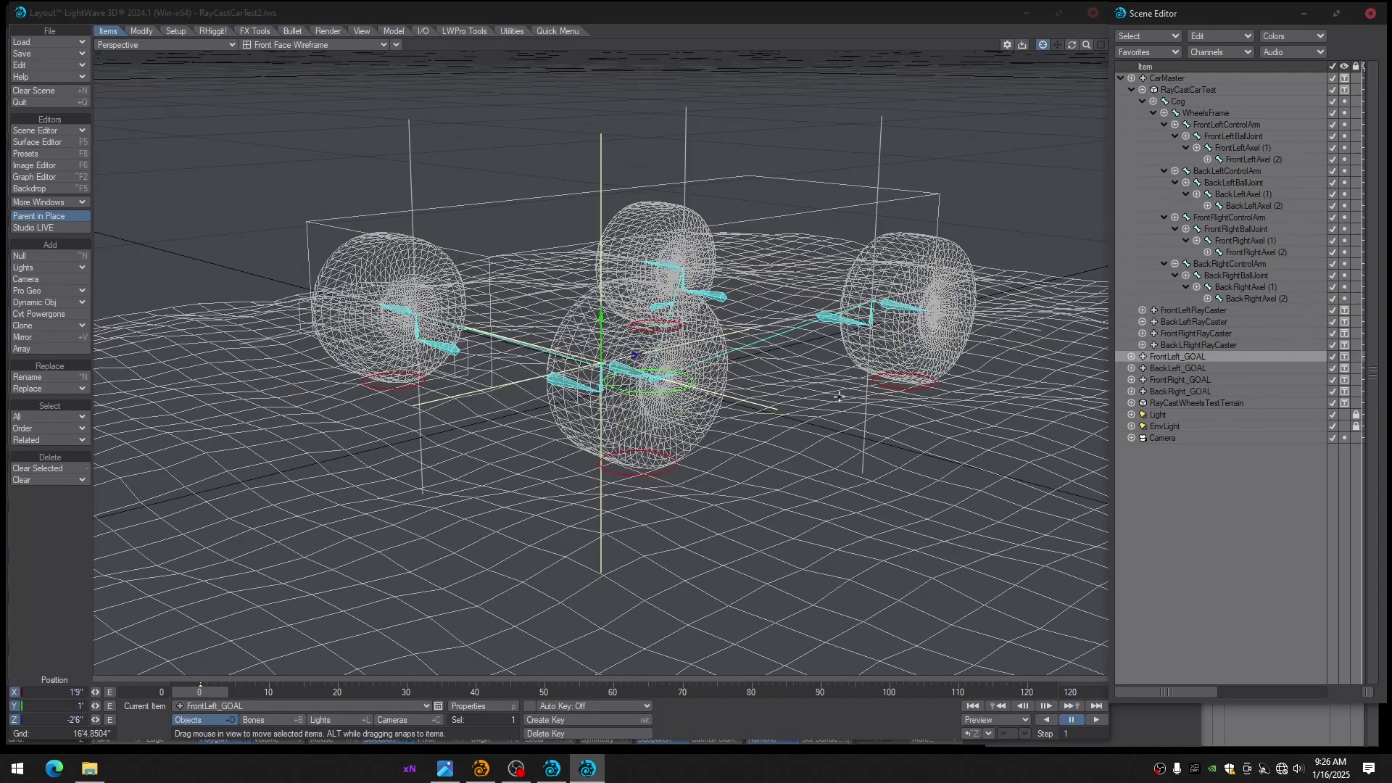
{"action": "key", "text": "m"}
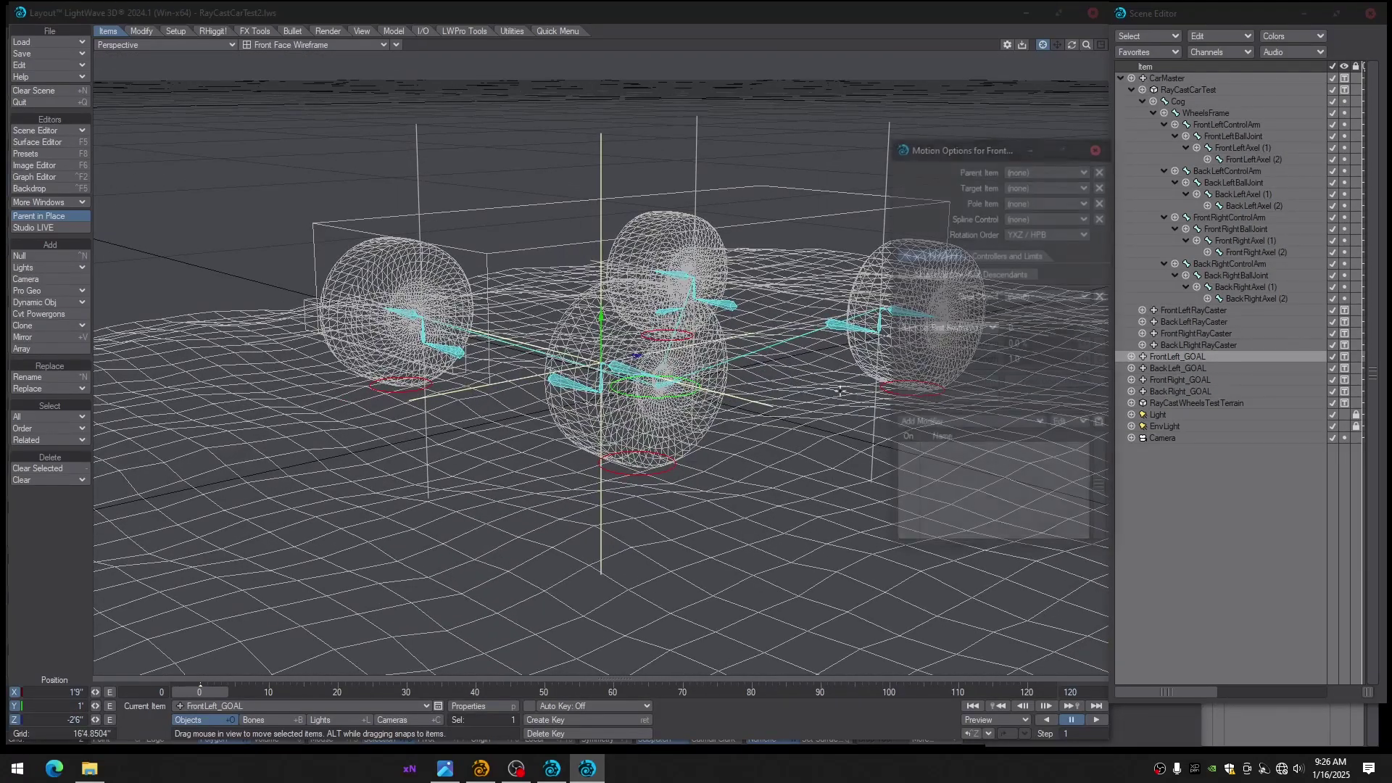
{"action": "left_click", "coordinate": [989, 252]}
{"action": "left_click", "coordinate": [919, 327]}
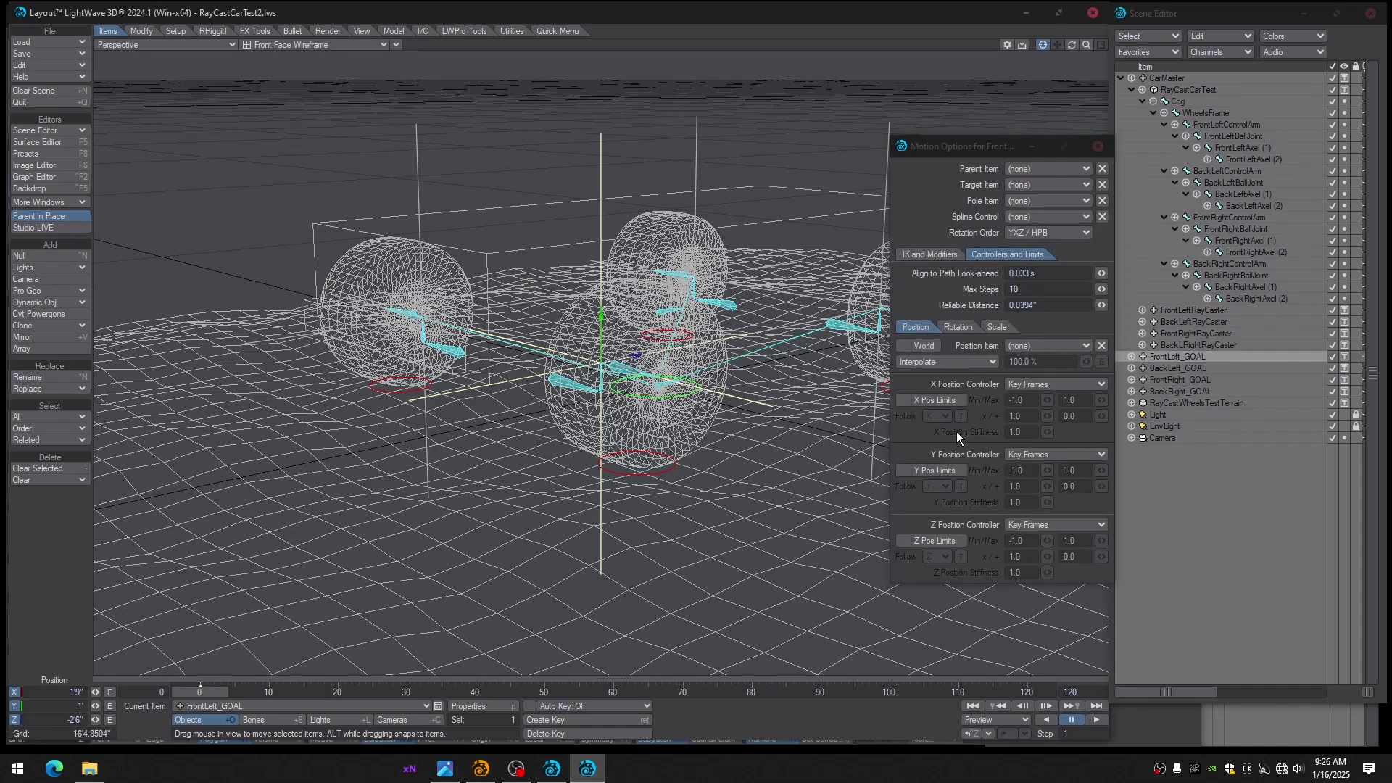
{"action": "left_click", "coordinate": [1040, 461]}
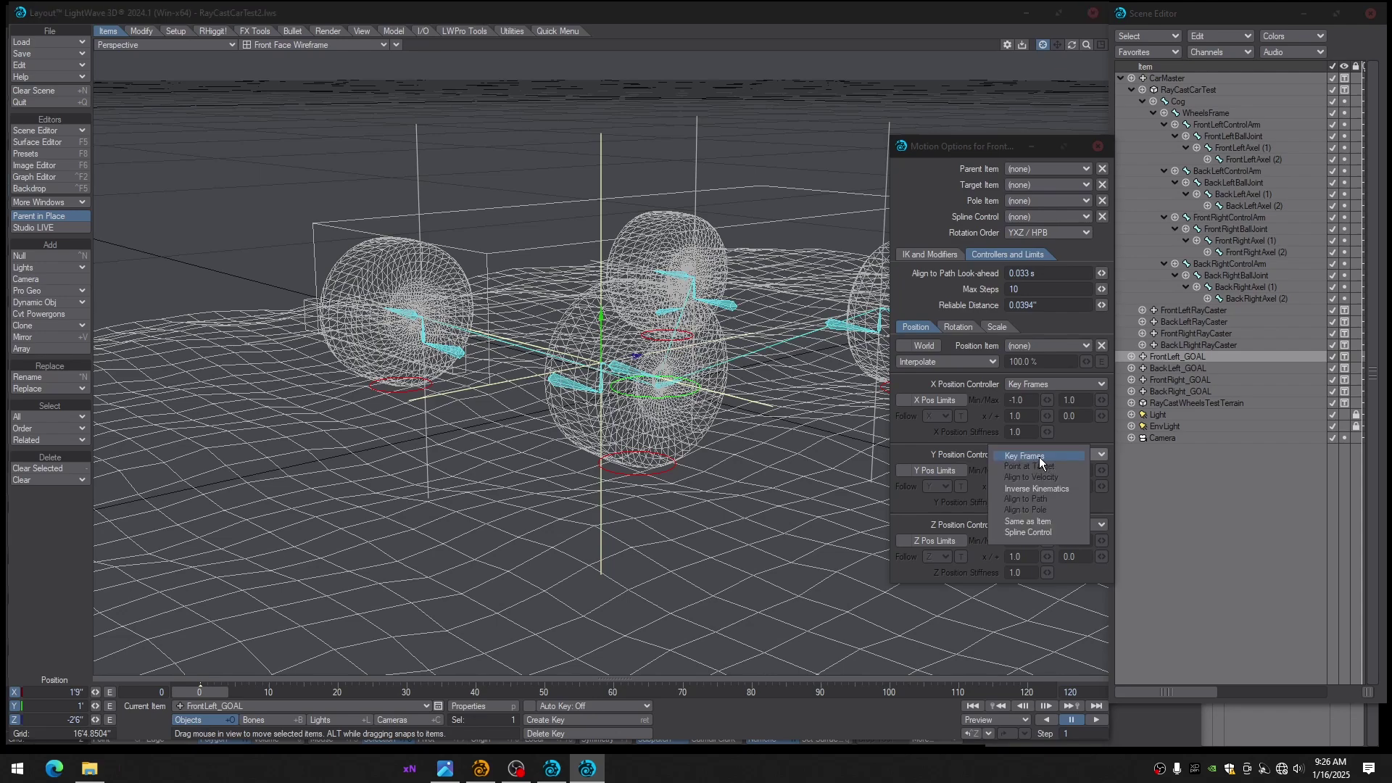
{"action": "left_click", "coordinate": [1001, 456]}
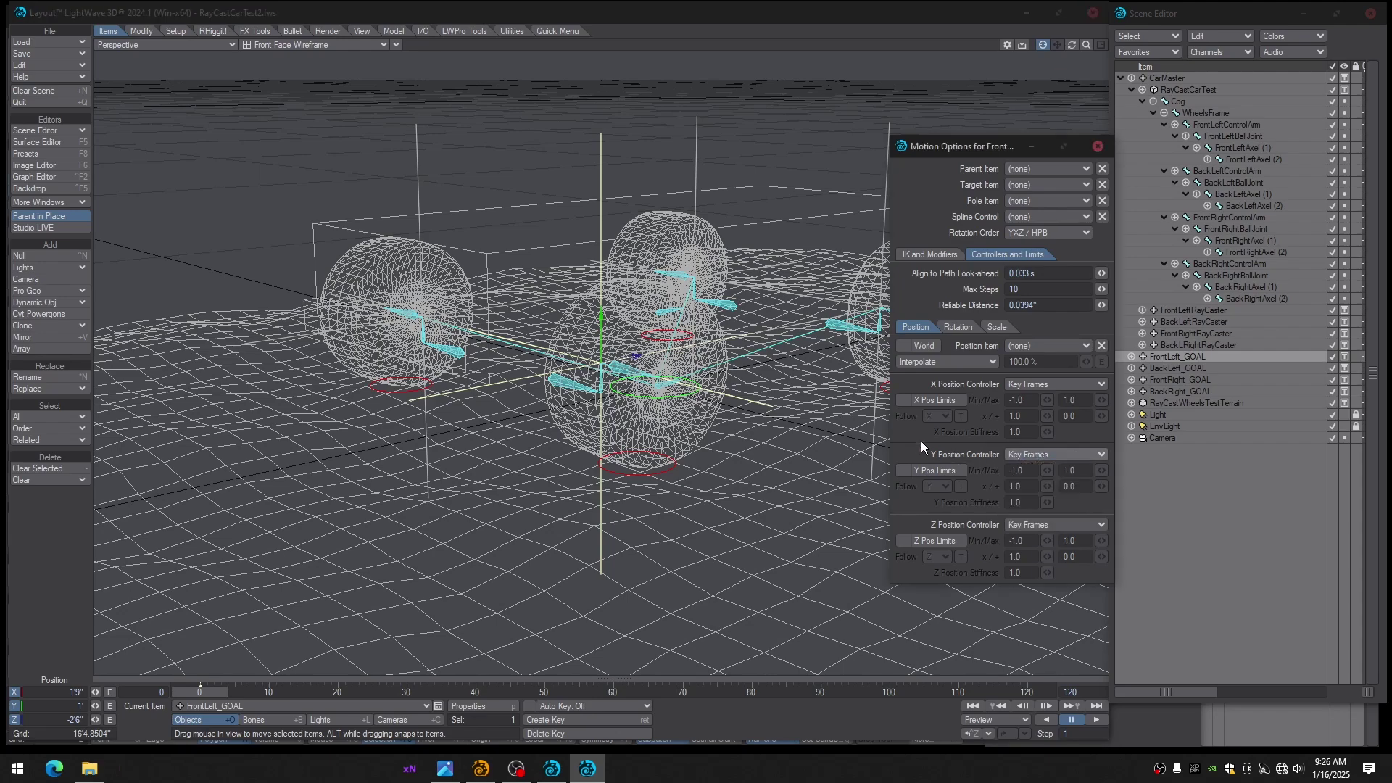
{"action": "left_click", "coordinate": [1045, 346]}
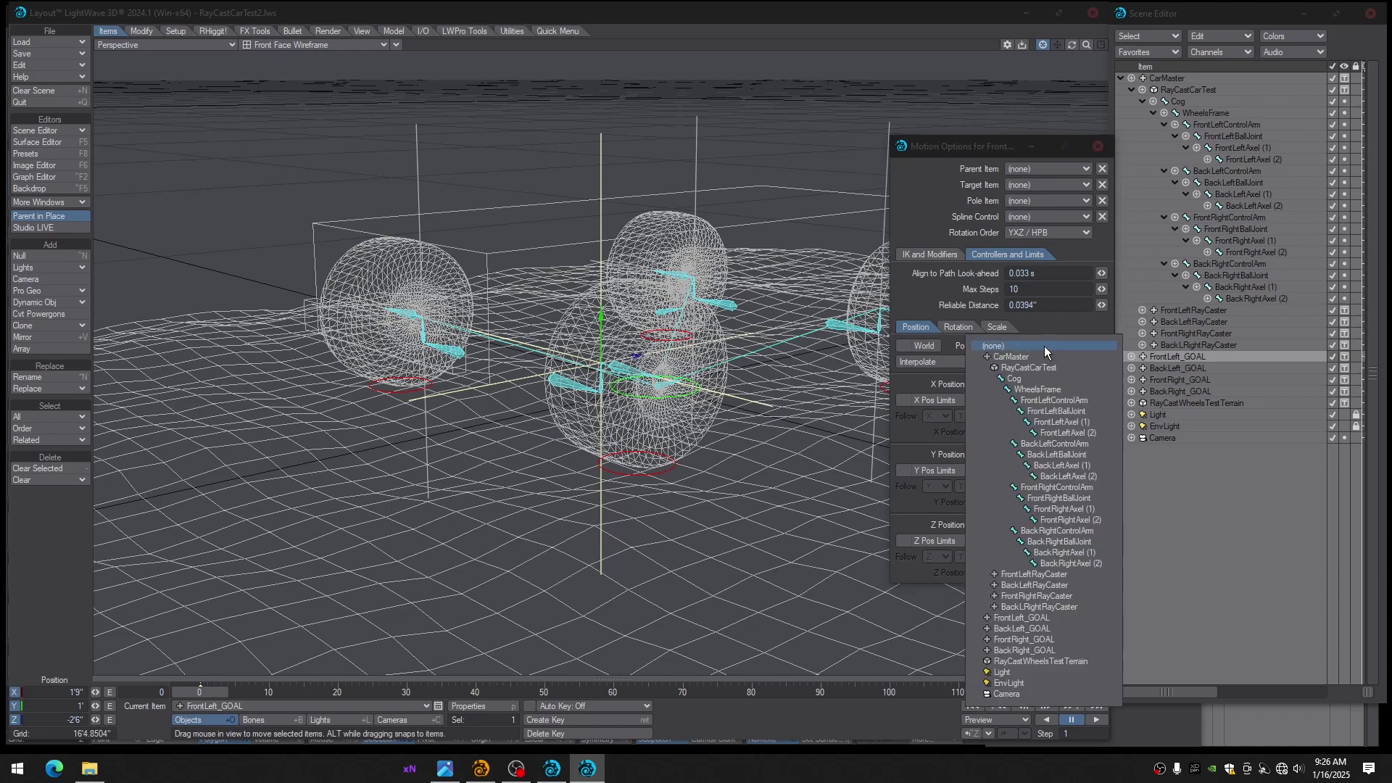
{"action": "left_click", "coordinate": [1034, 574]}
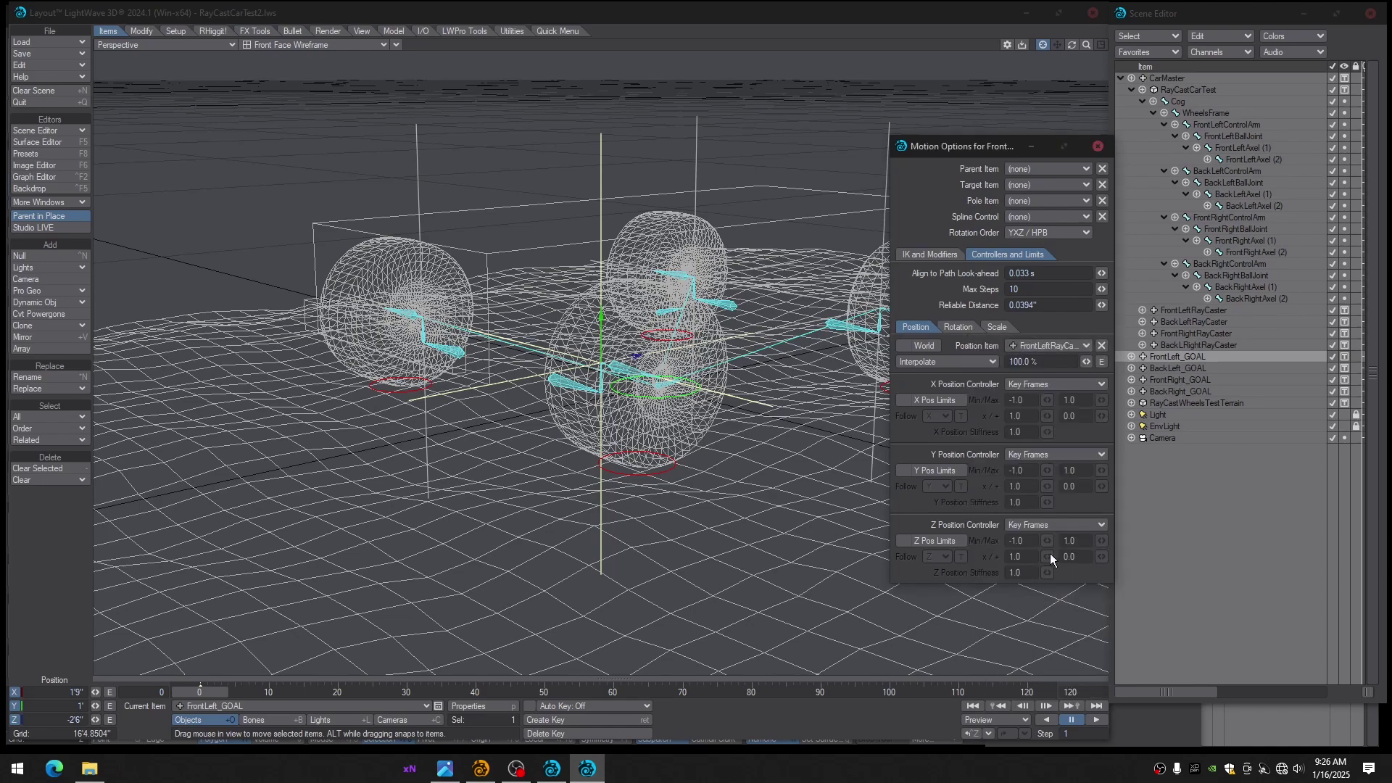
Set FrontLeft_GOAL's Y position controller to Same as Item, with an added Y follow offset of 0.297
{"action": "left_click", "coordinate": [1037, 454]}
{"action": "left_click", "coordinate": [1033, 516]}
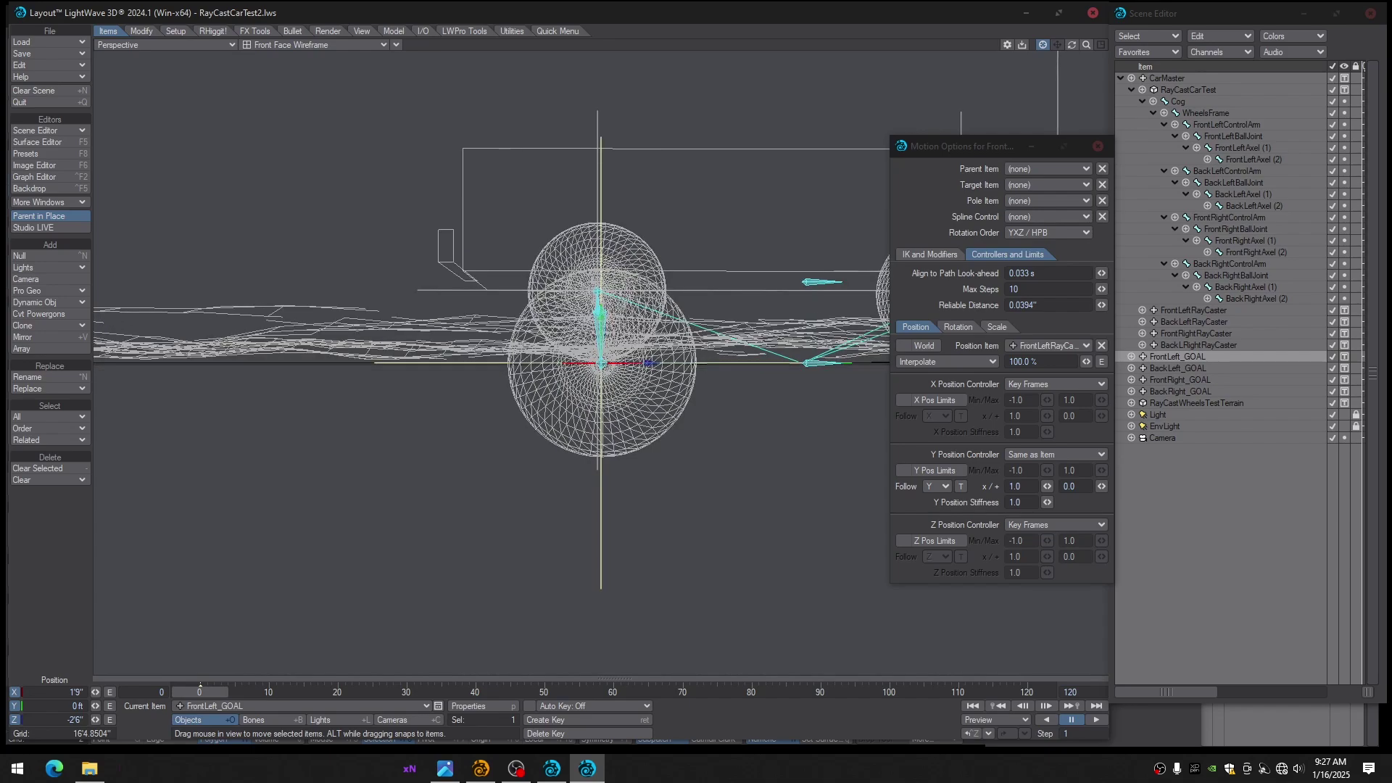
{"action": "key", "text": "3"}
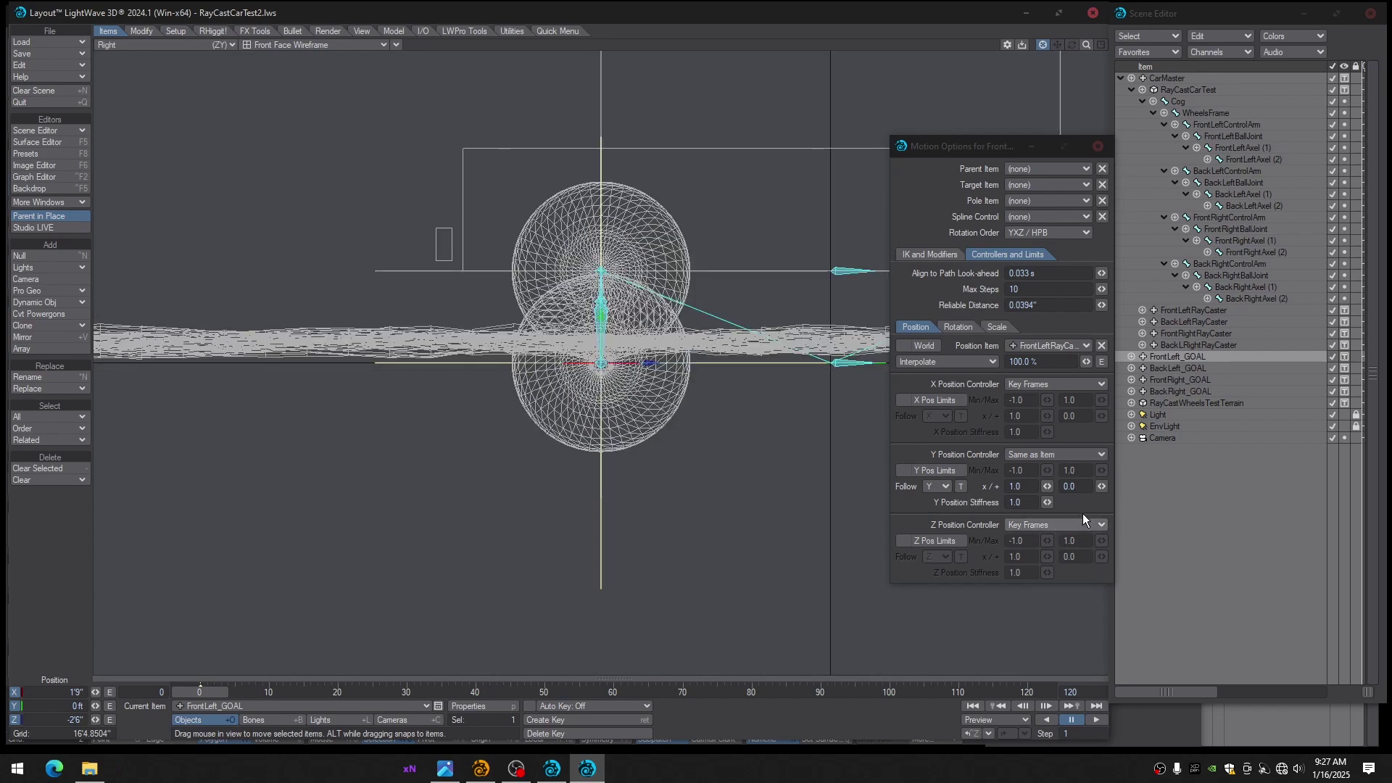
{"action": "left_click_drag", "start_coordinate": [1102, 488], "coordinate": [1150, 487]}
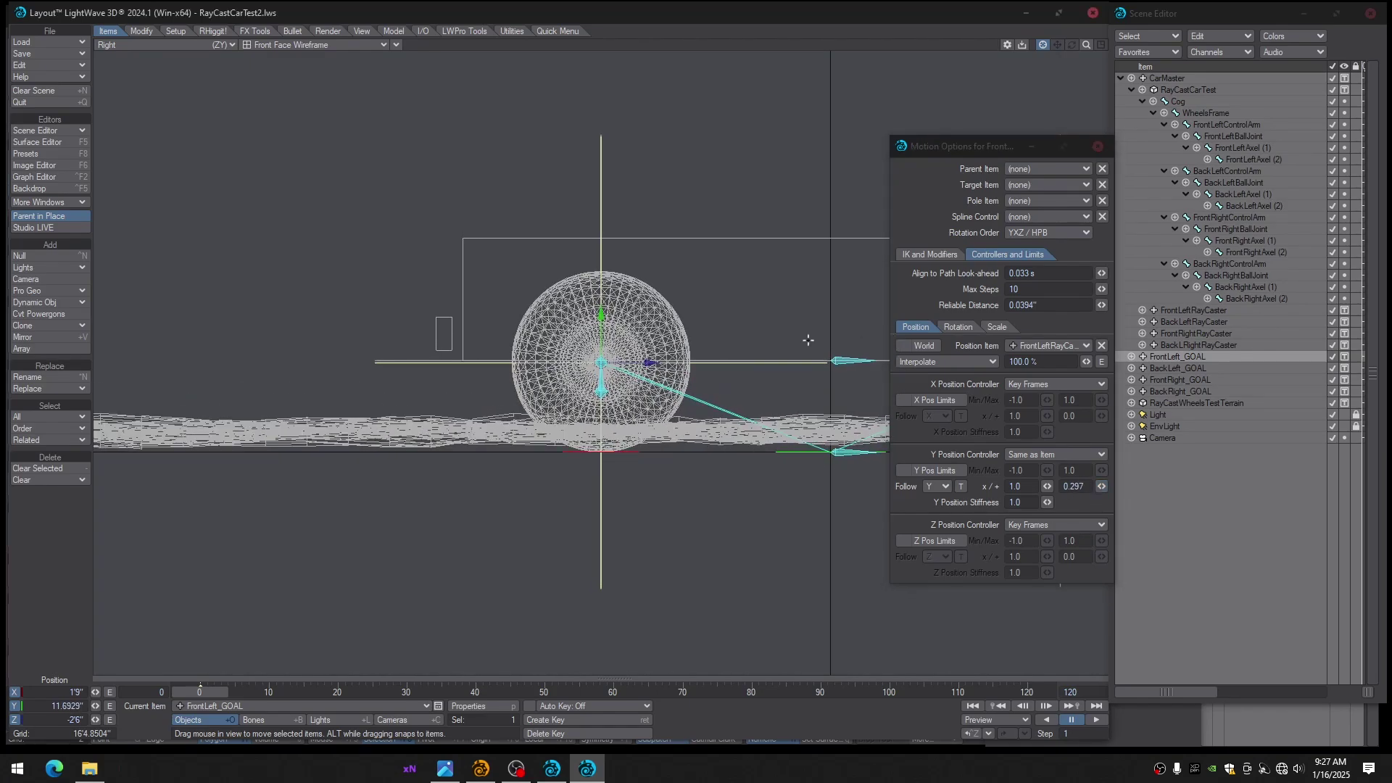
{"action": "key", "text": "4"}
{"action": "left_click_drag", "start_coordinate": [686, 391], "coordinate": [810, 439], "text": "alt"}
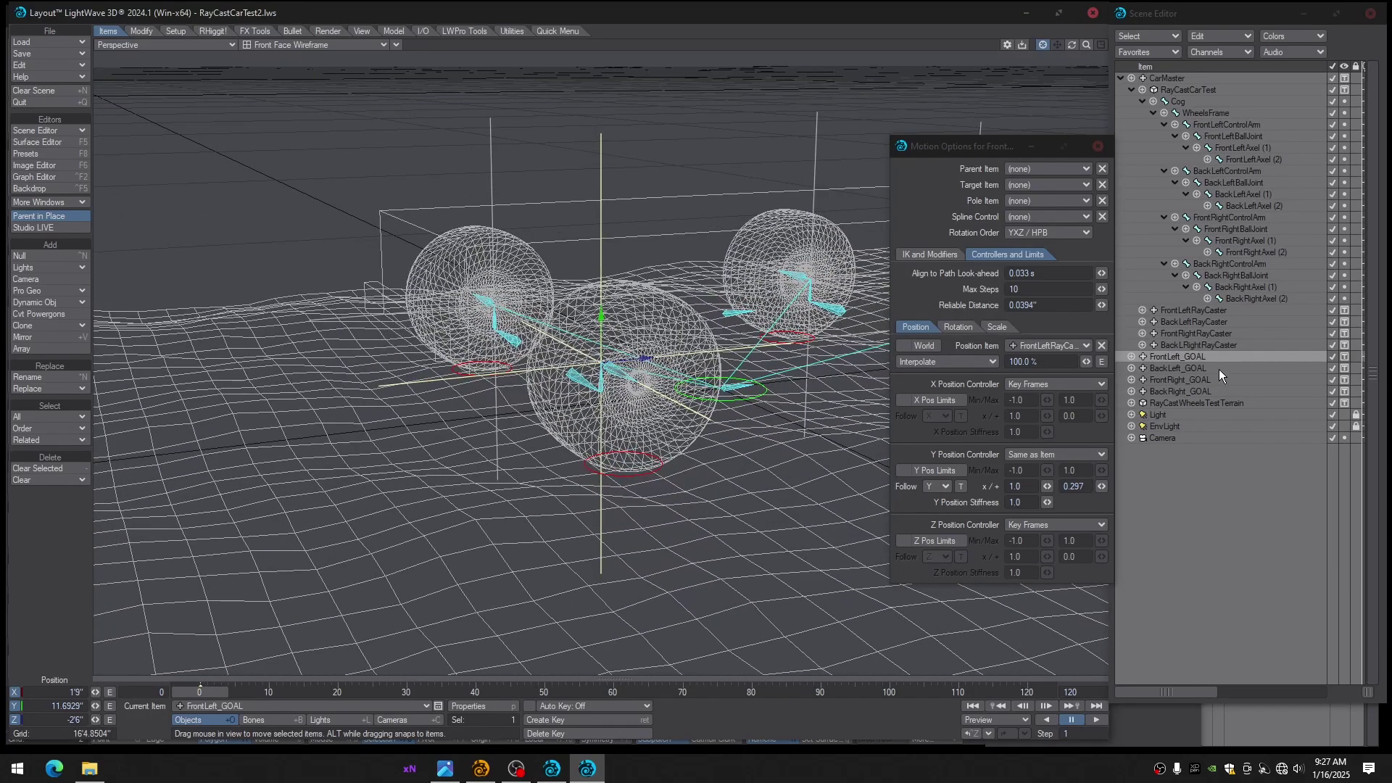
Set BackLeft_GOAL's position item to BackLeftRayCaster, viewing the wheel from the right side
{"action": "left_click", "coordinate": [1175, 370]}
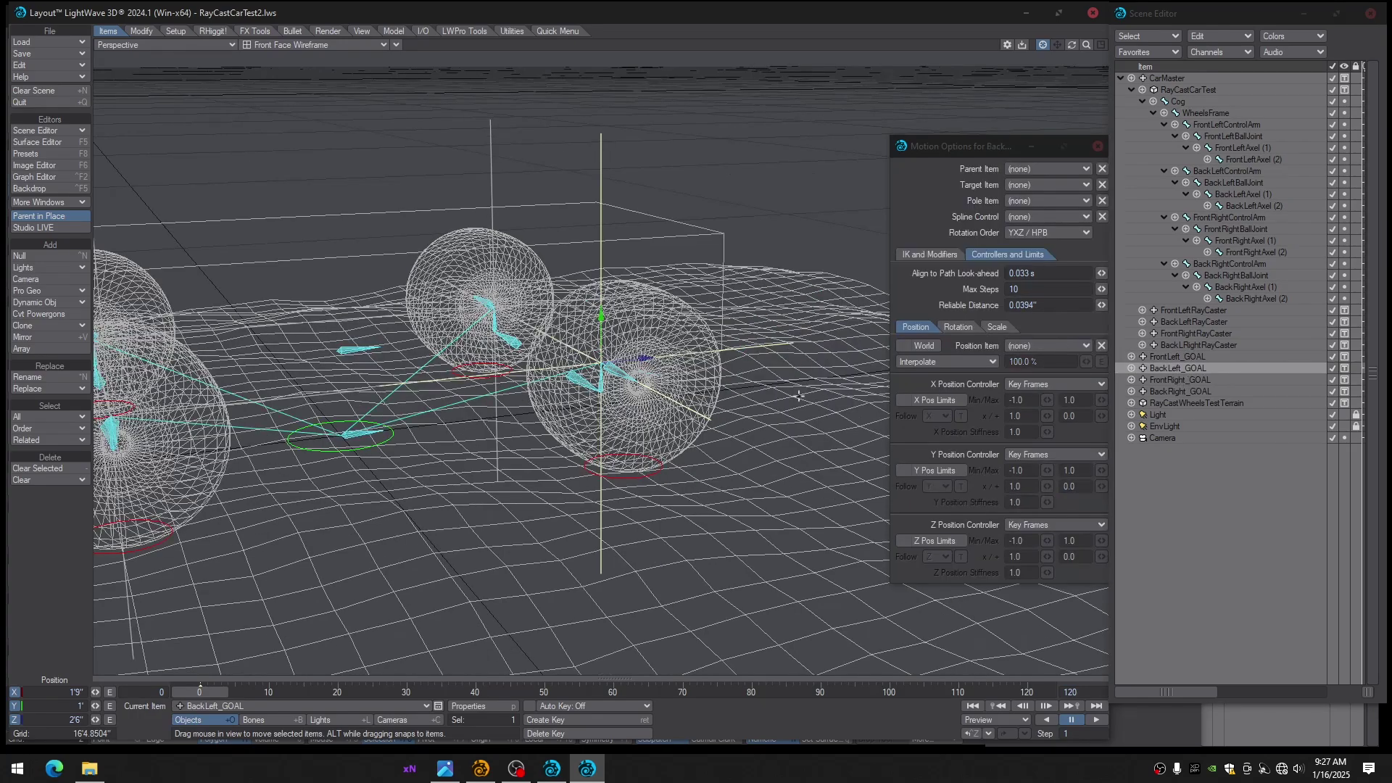
{"action": "left_click_drag", "start_coordinate": [830, 386], "coordinate": [800, 381], "text": "alt"}
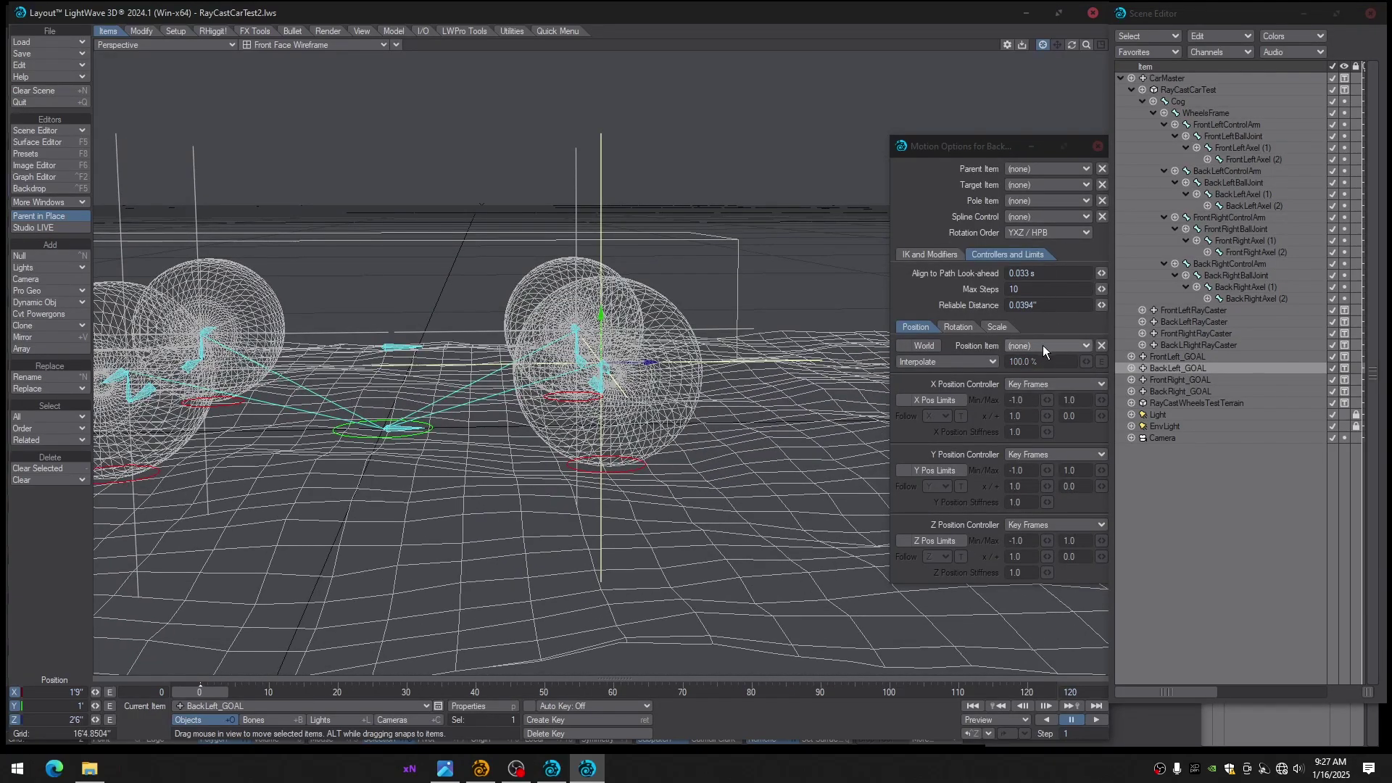
{"action": "left_click_drag", "start_coordinate": [727, 359], "coordinate": [643, 424], "text": "alt"}
{"action": "key", "text": "3"}
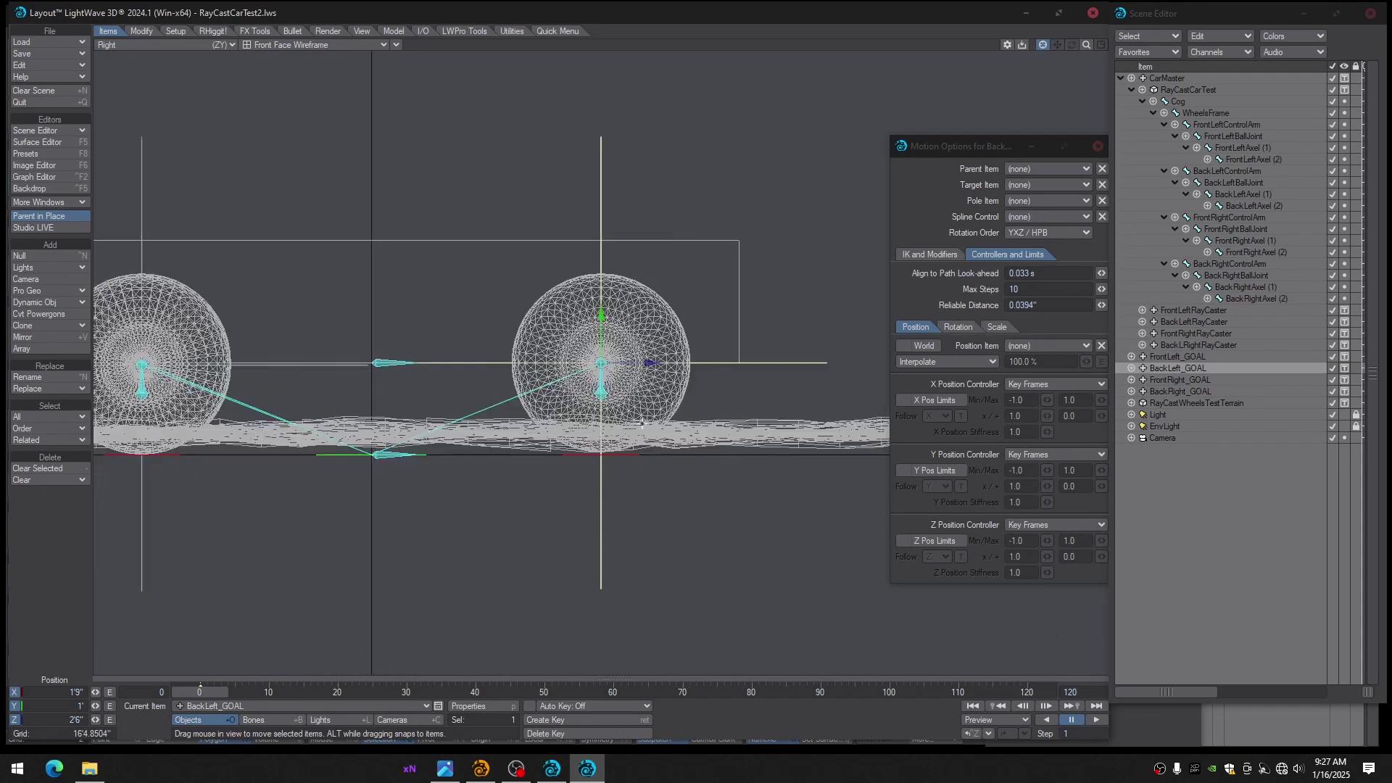
{"action": "scroll", "coordinate": [643, 425], "scroll_direction": "up", "scroll_amount": 5}
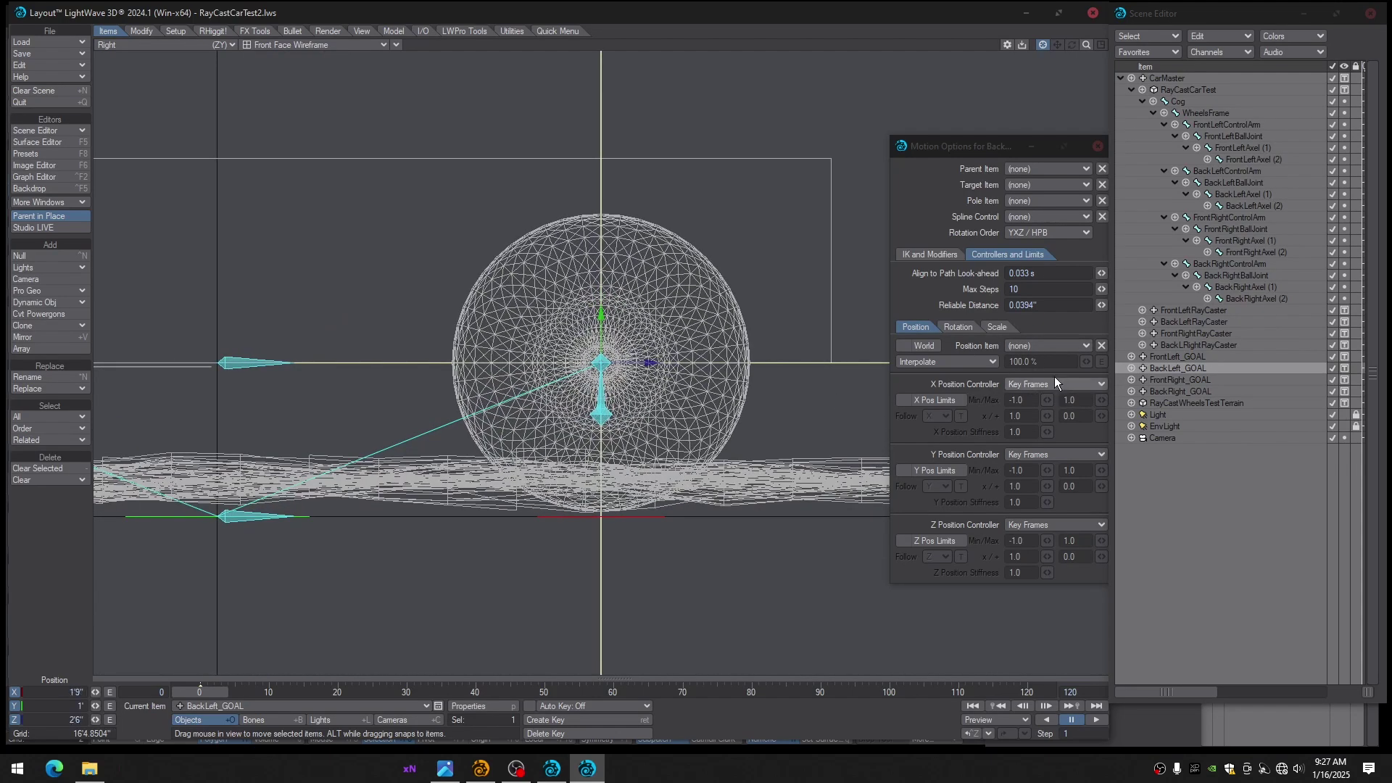
{"action": "left_click", "coordinate": [1037, 346]}
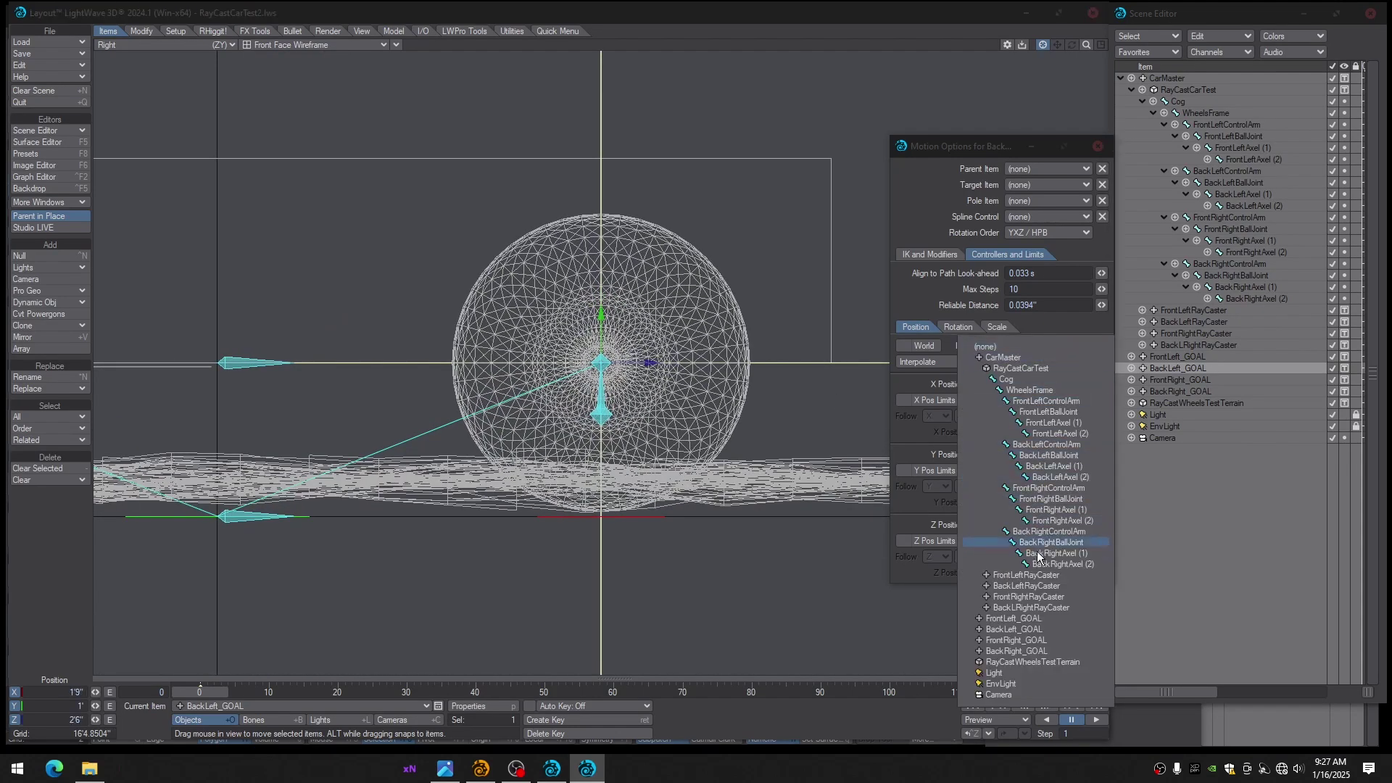
{"action": "left_click", "coordinate": [1022, 586]}
Set BackLeft_GOAL's Y position controller to Same as Item, with an added Y follow offset of 0.297
{"action": "left_click", "coordinate": [1037, 459]}
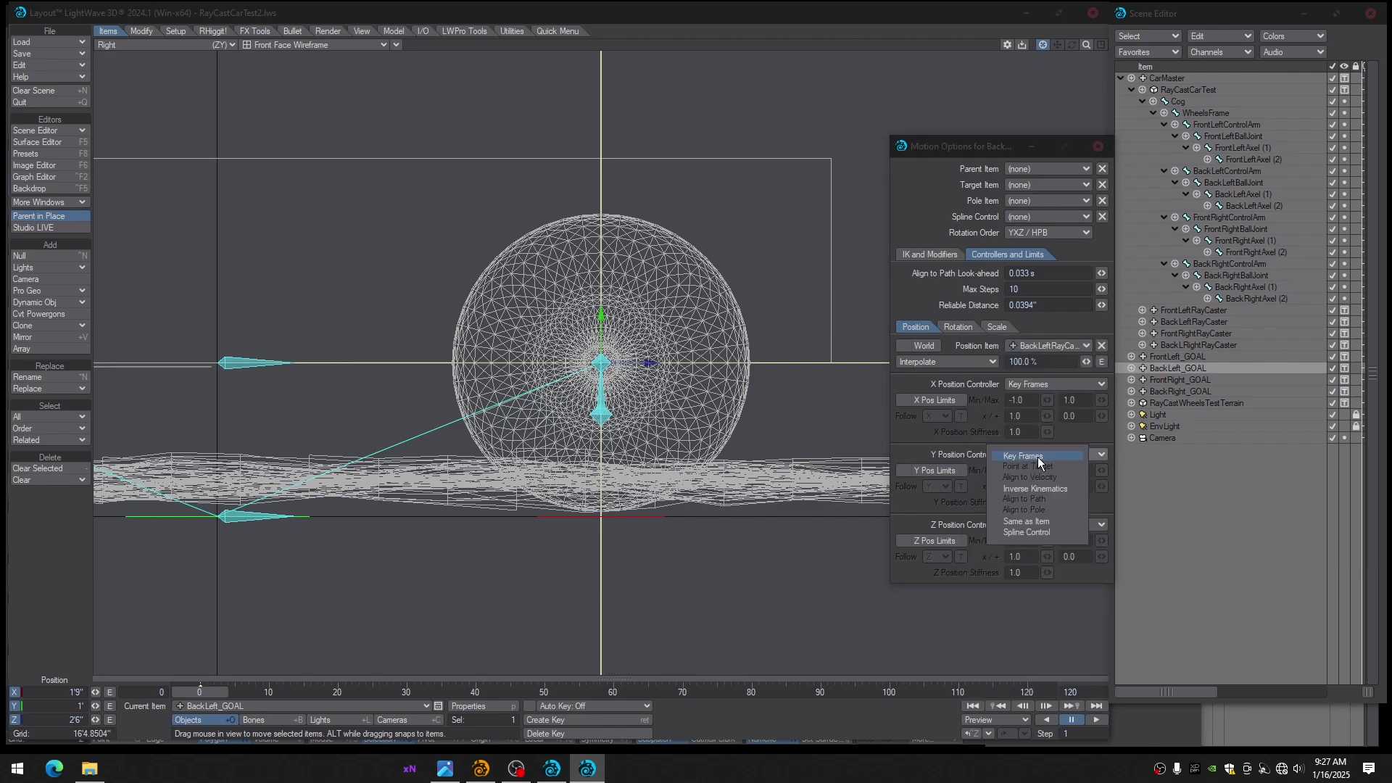
{"action": "left_click", "coordinate": [1027, 524]}
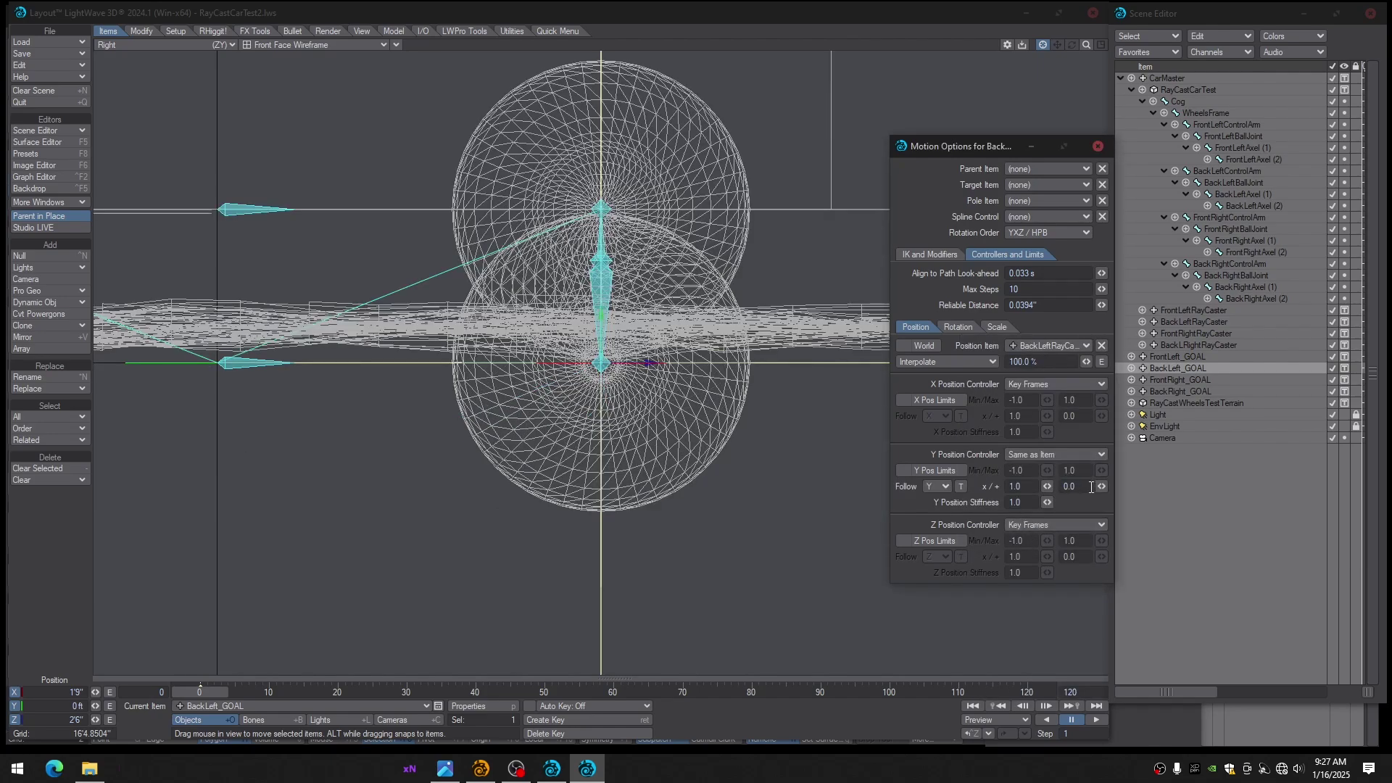
{"action": "left_click_drag", "start_coordinate": [1100, 486], "coordinate": [1151, 487]}
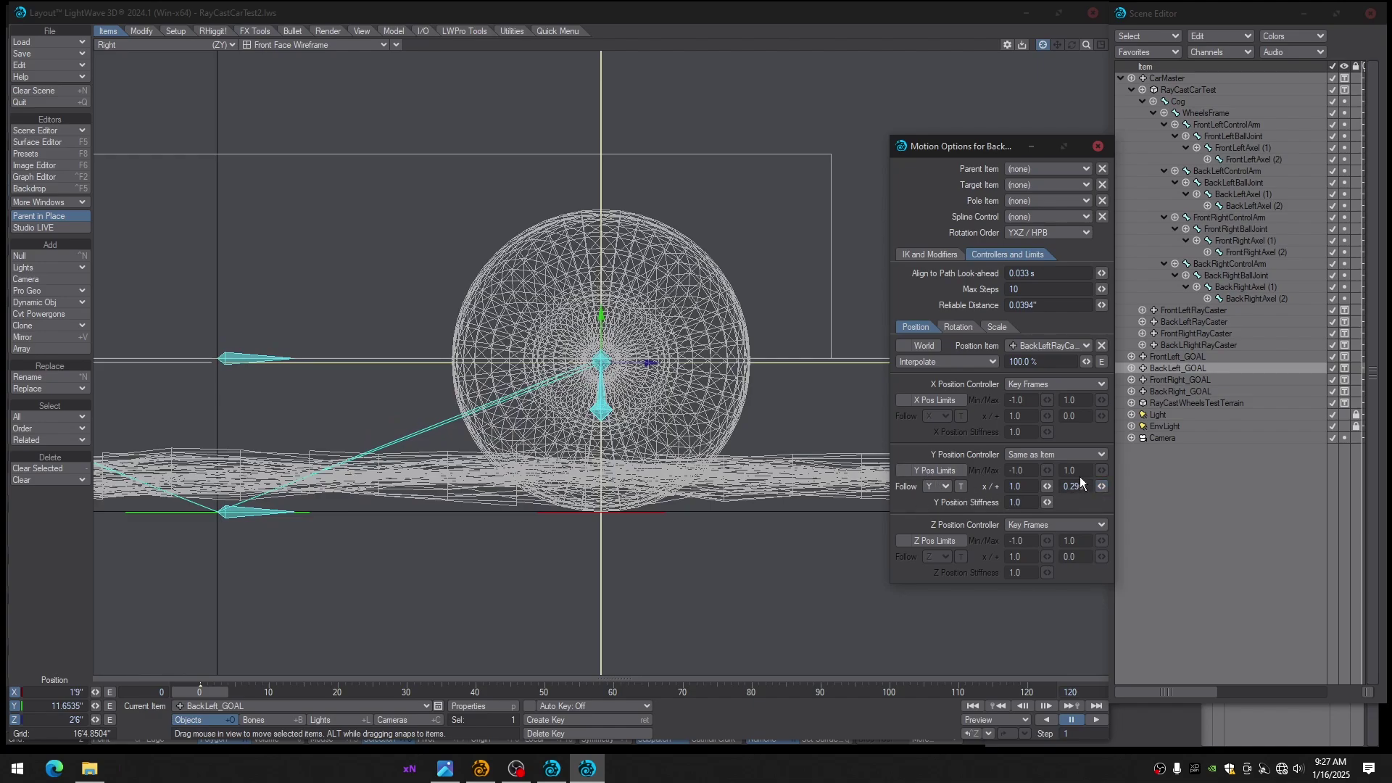
{"action": "left_click_drag", "start_coordinate": [1103, 487], "coordinate": [1104, 487]}
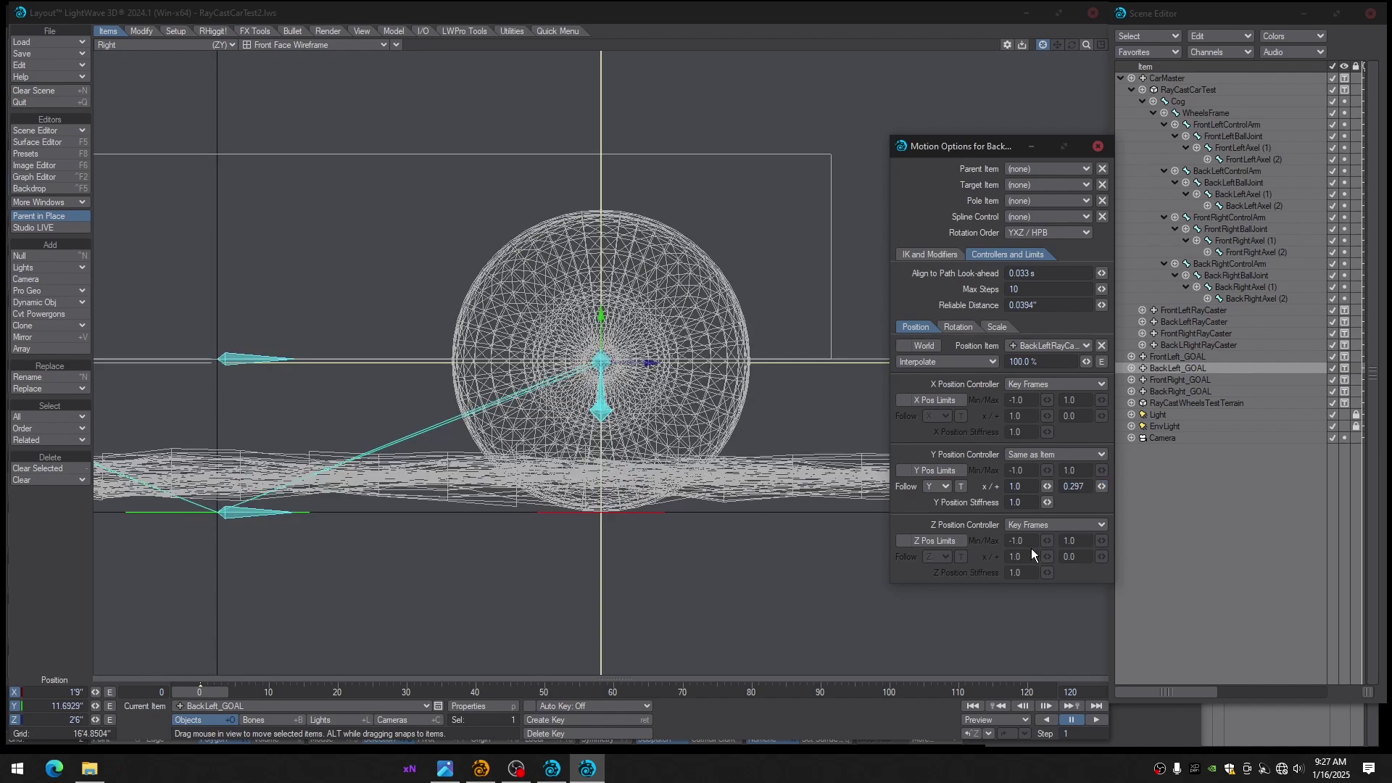
Make FrontRight_GOAL follow FrontRightRayCaster in Y using Same as Item, with an added offset of about 0.299
{"action": "left_click", "coordinate": [1179, 383]}
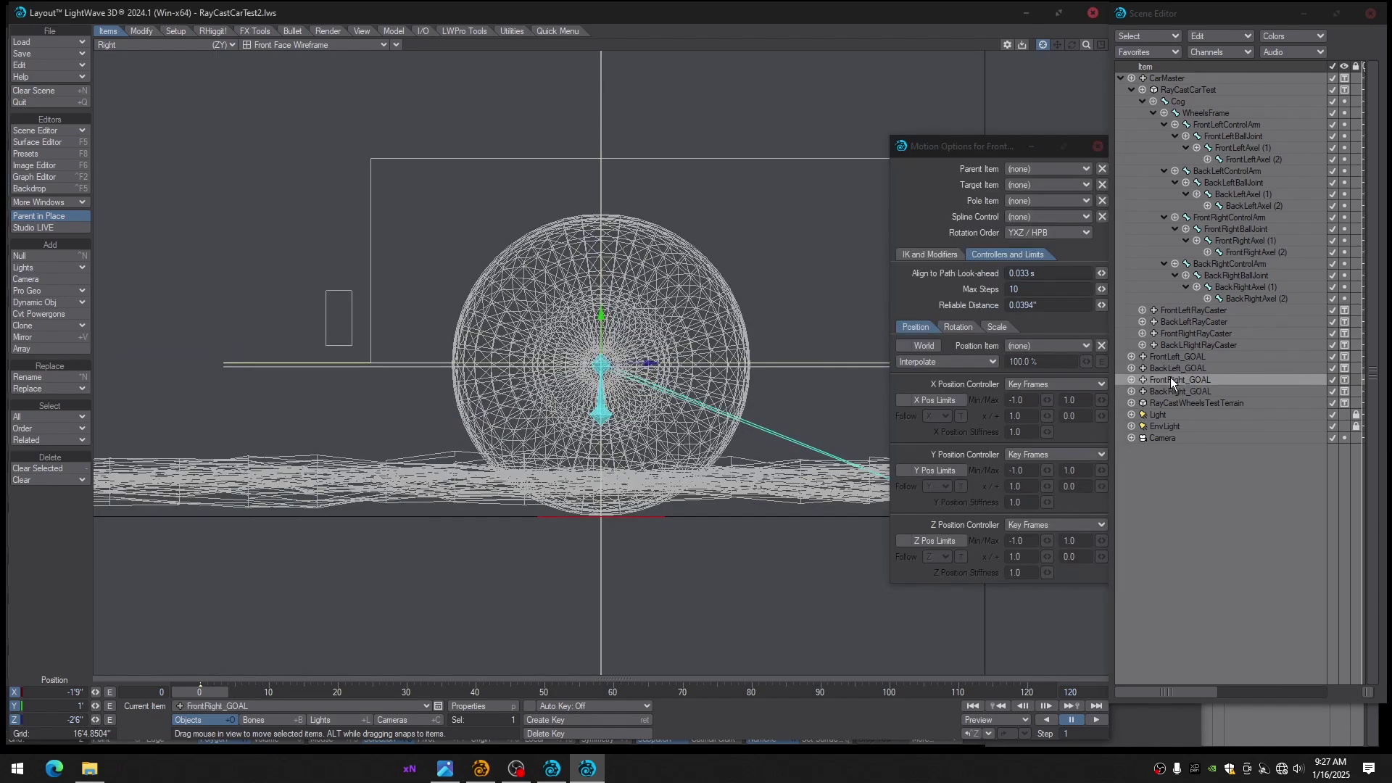
{"action": "left_click", "coordinate": [1033, 347]}
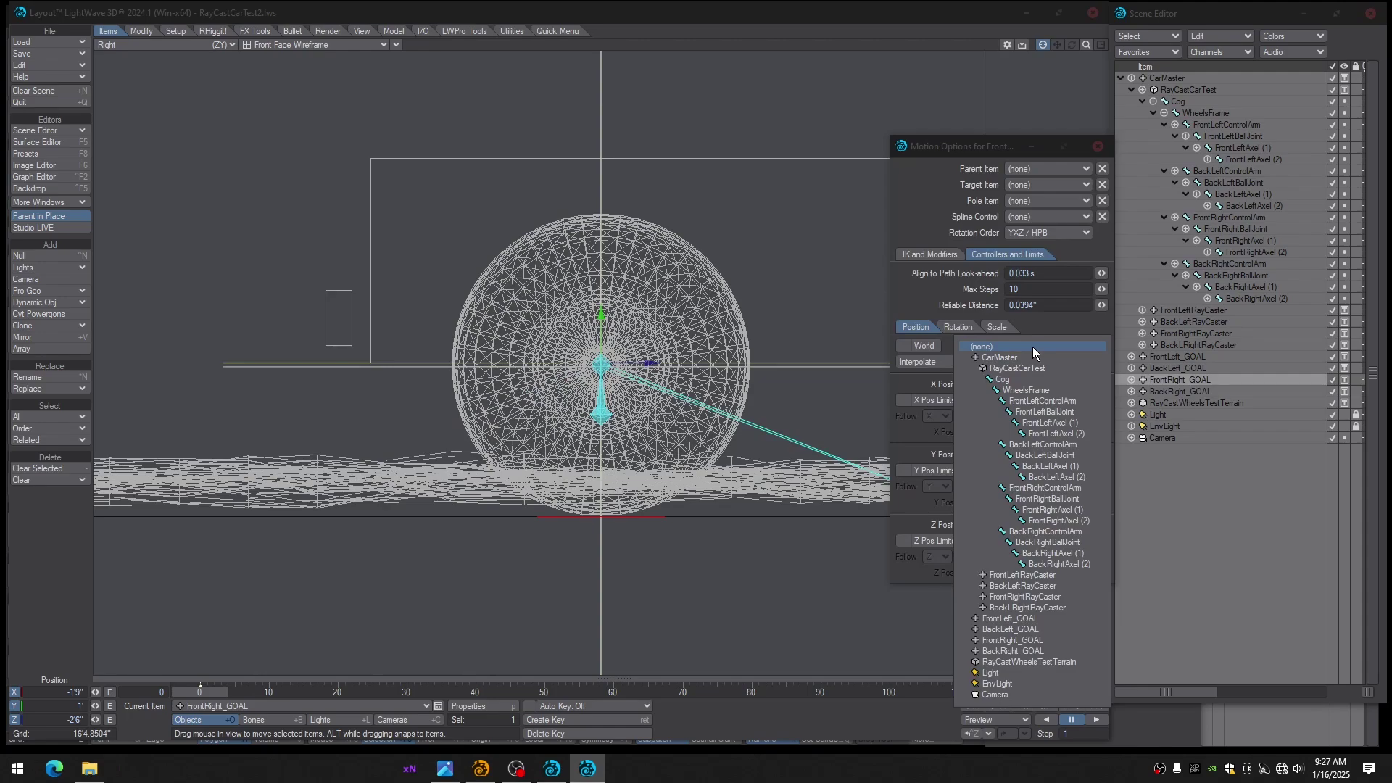
{"action": "left_click", "coordinate": [1015, 594]}
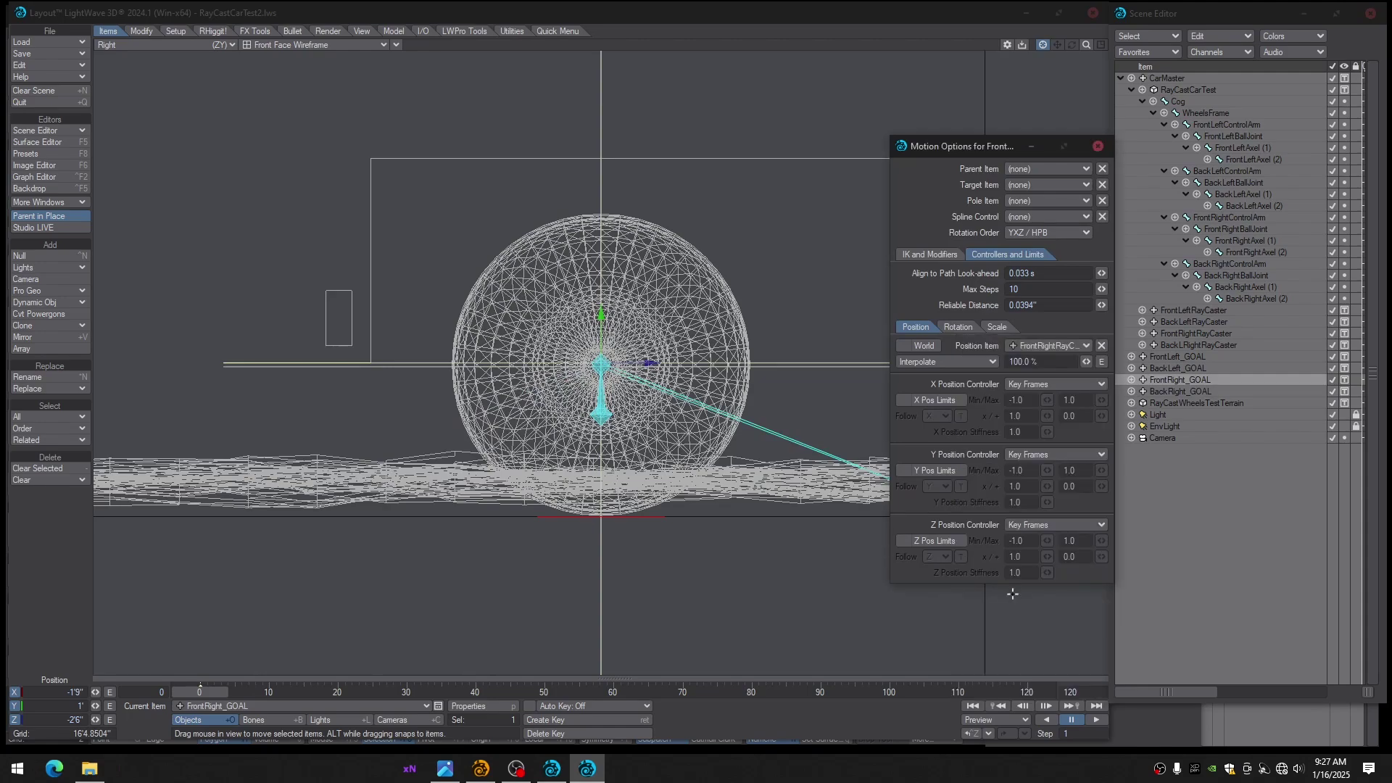
{"action": "left_click", "coordinate": [1029, 459]}
{"action": "left_click", "coordinate": [1030, 520]}
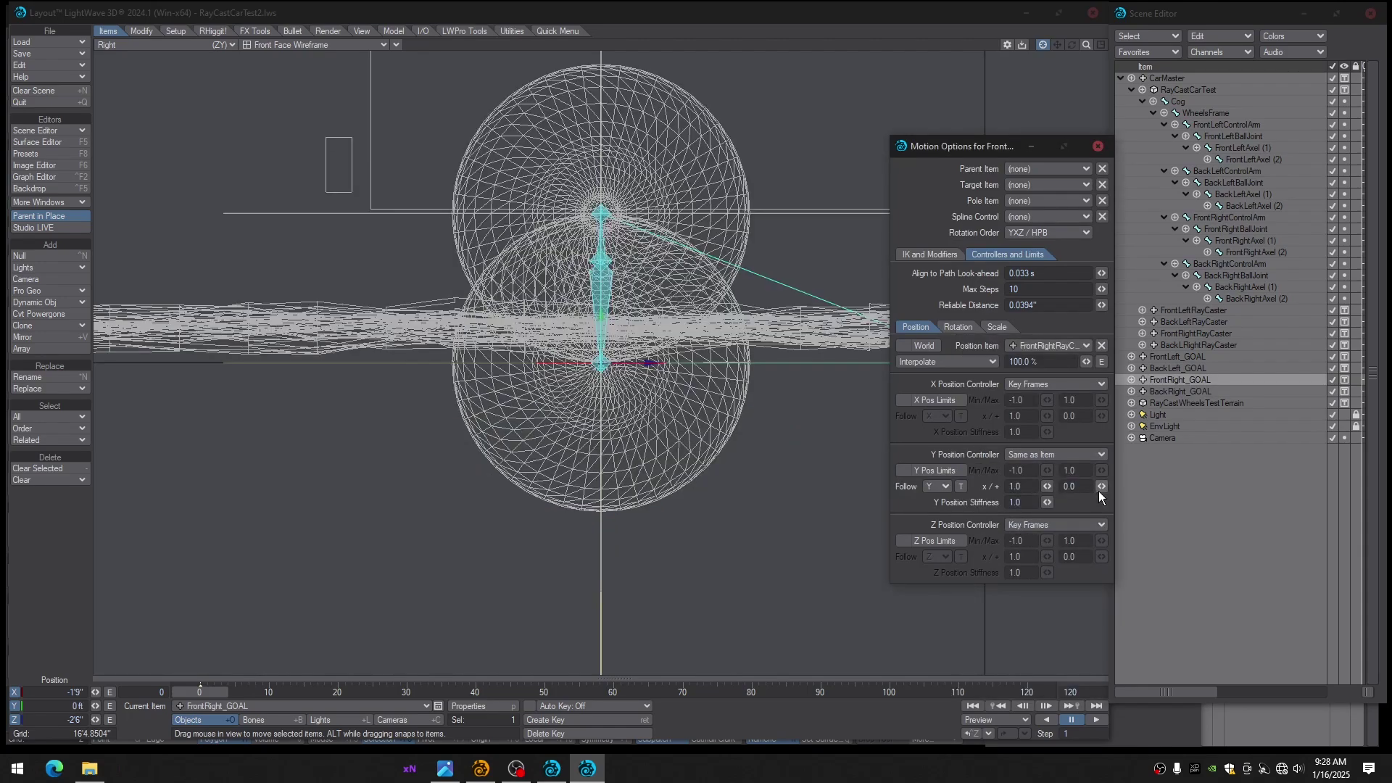
{"action": "left_click_drag", "start_coordinate": [1100, 488], "coordinate": [1138, 488]}
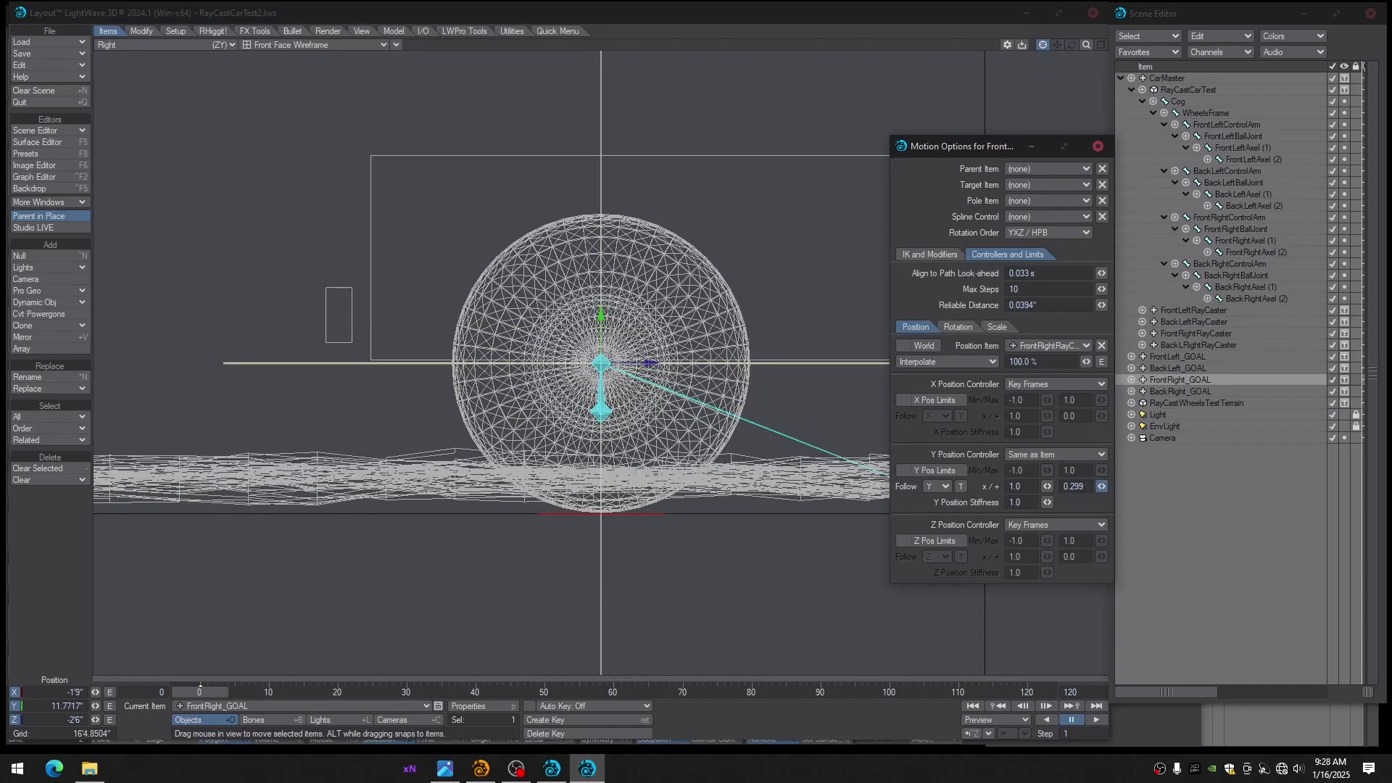
Make BackRight_GOAL follow BackLRightRayCaster in Y using Same as Item, with an added offset of 0.297
{"action": "left_click", "coordinate": [1185, 392]}
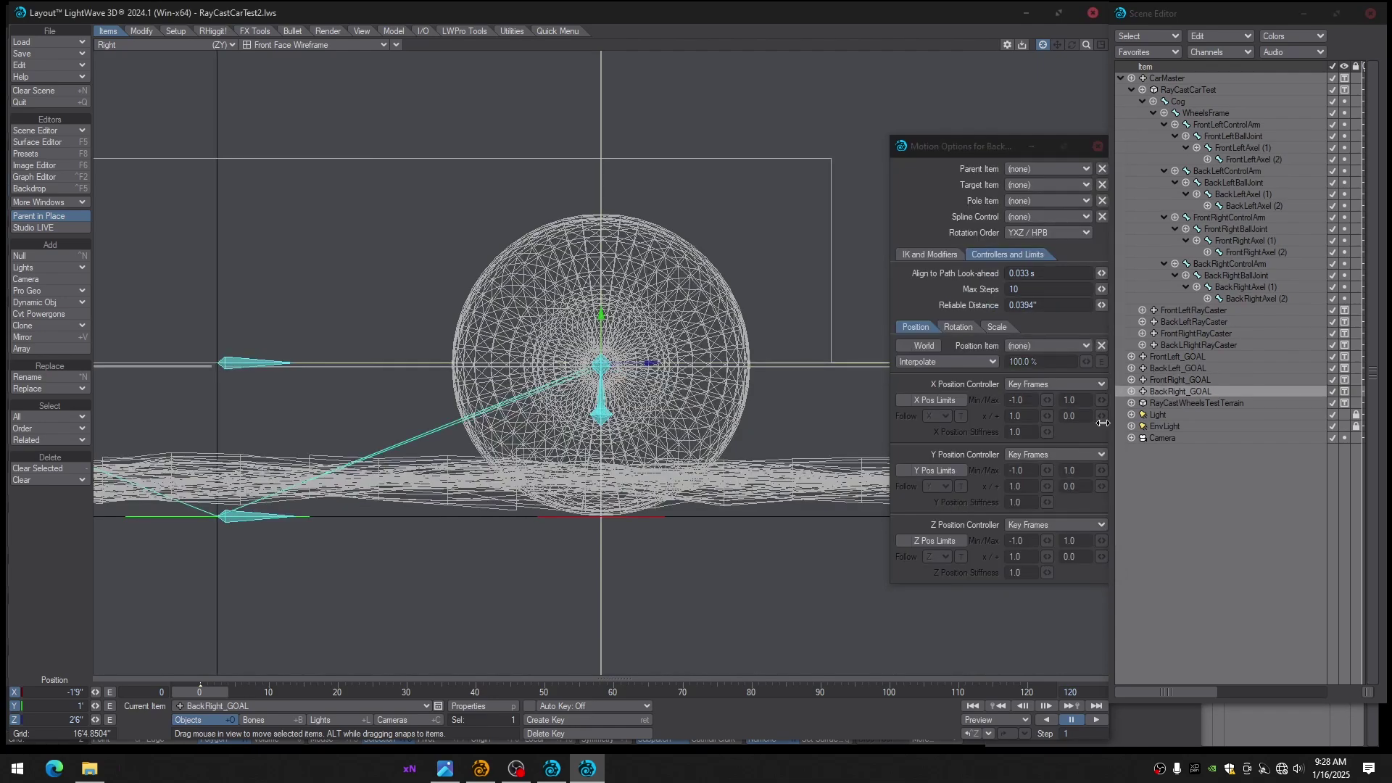
{"action": "left_click", "coordinate": [1028, 347]}
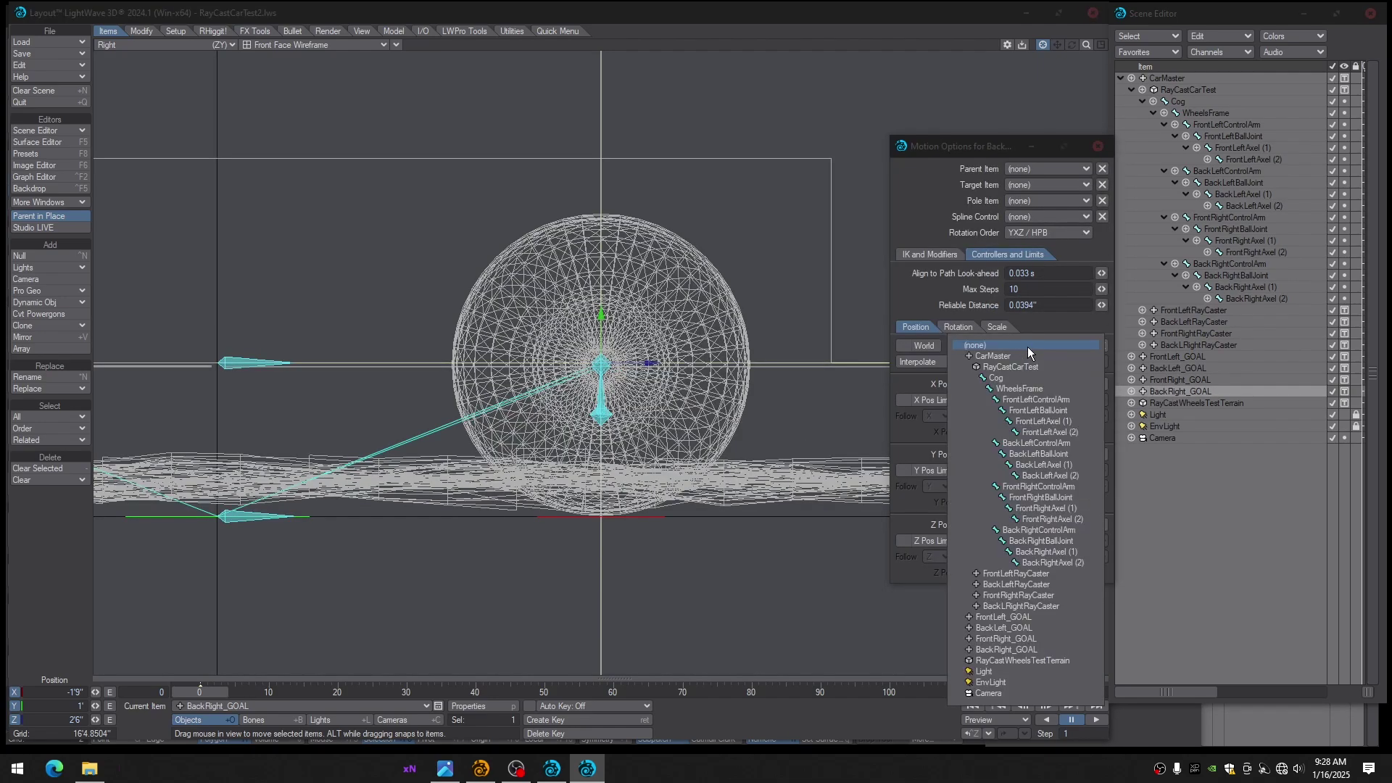
{"action": "left_click", "coordinate": [1028, 607]}
{"action": "left_click", "coordinate": [1091, 455]}
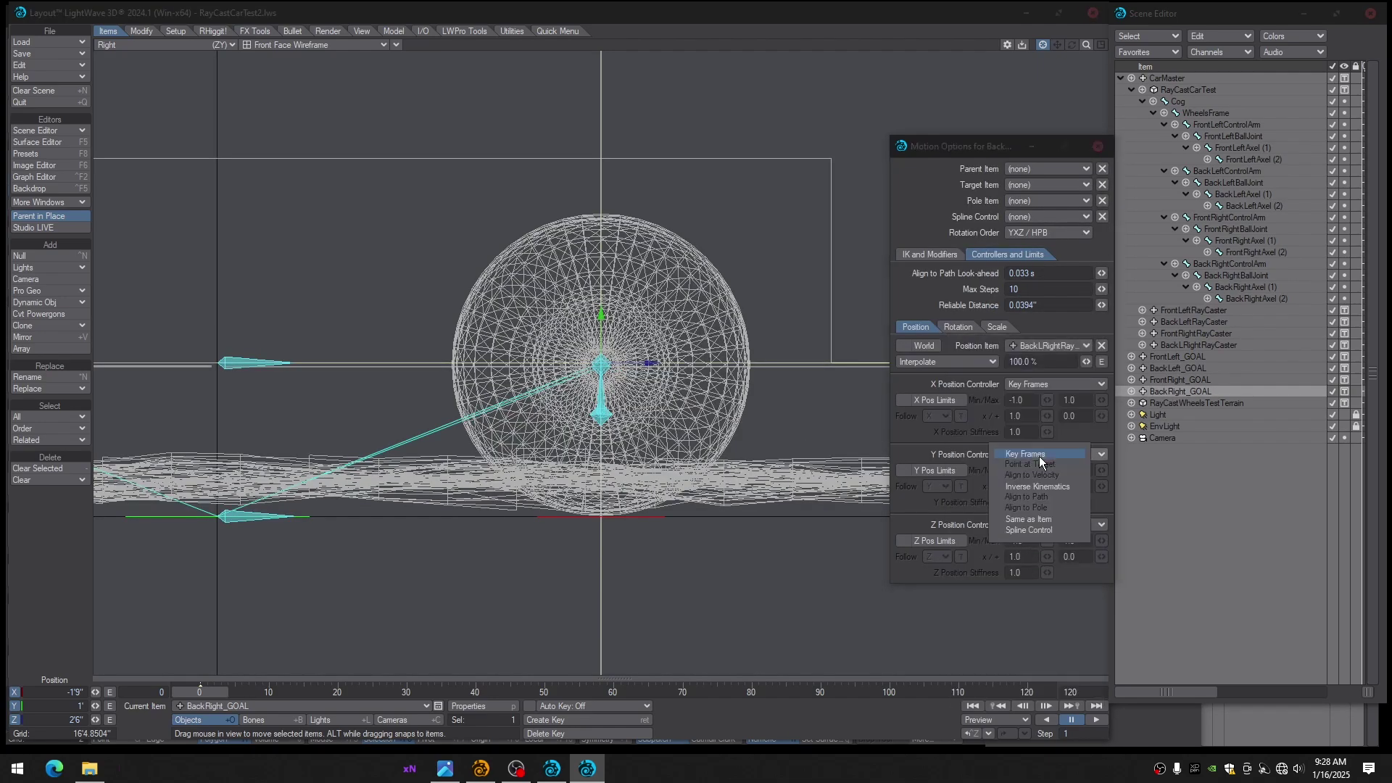
{"action": "left_click", "coordinate": [1029, 518]}
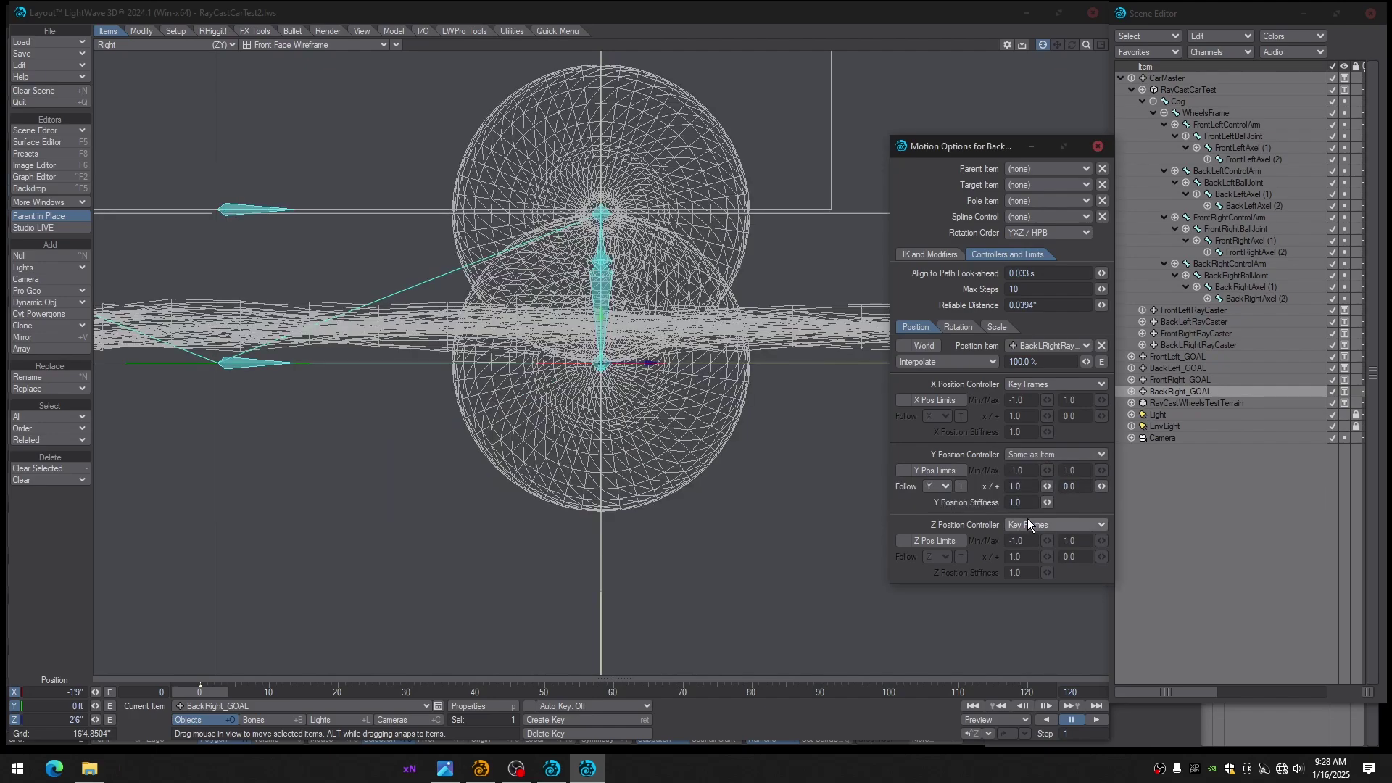
{"action": "left_click", "coordinate": [1047, 453]}
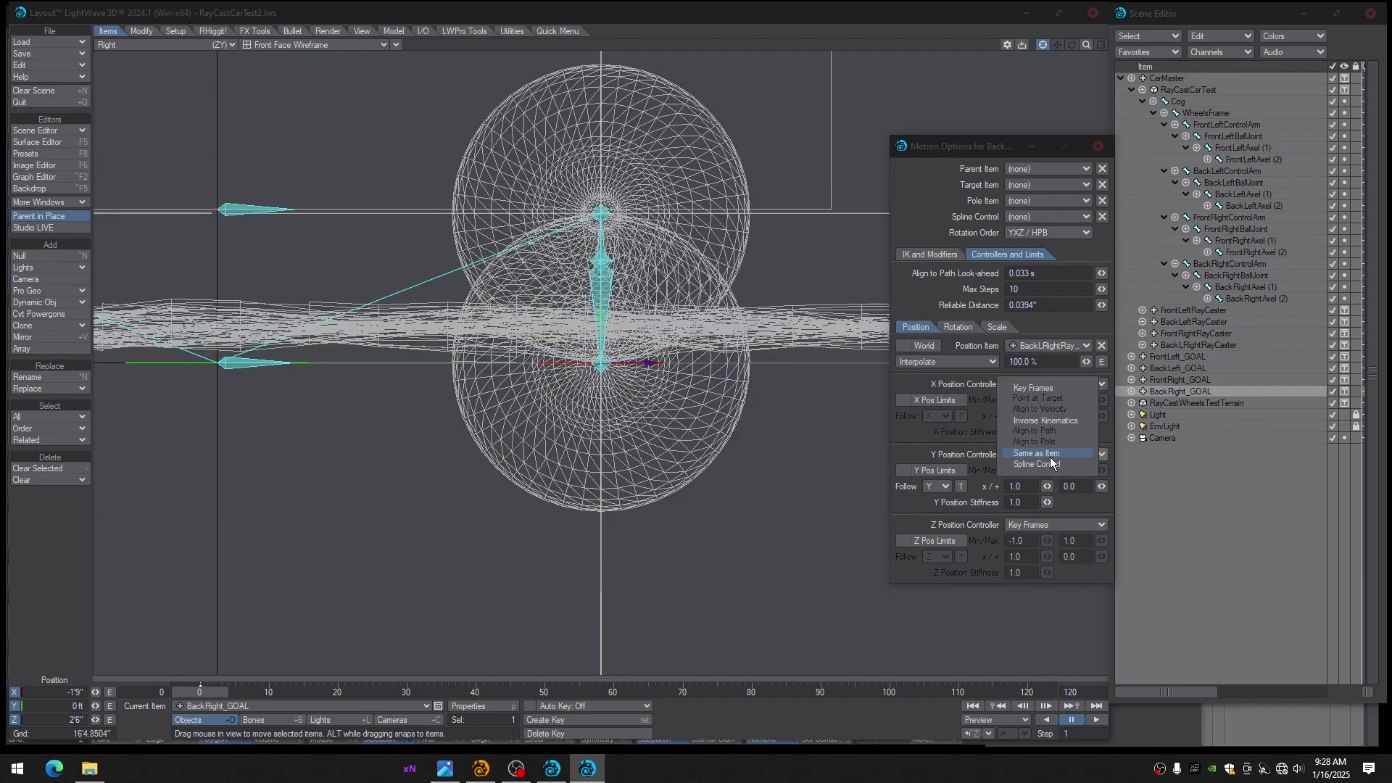
{"action": "left_click", "coordinate": [1049, 455]}
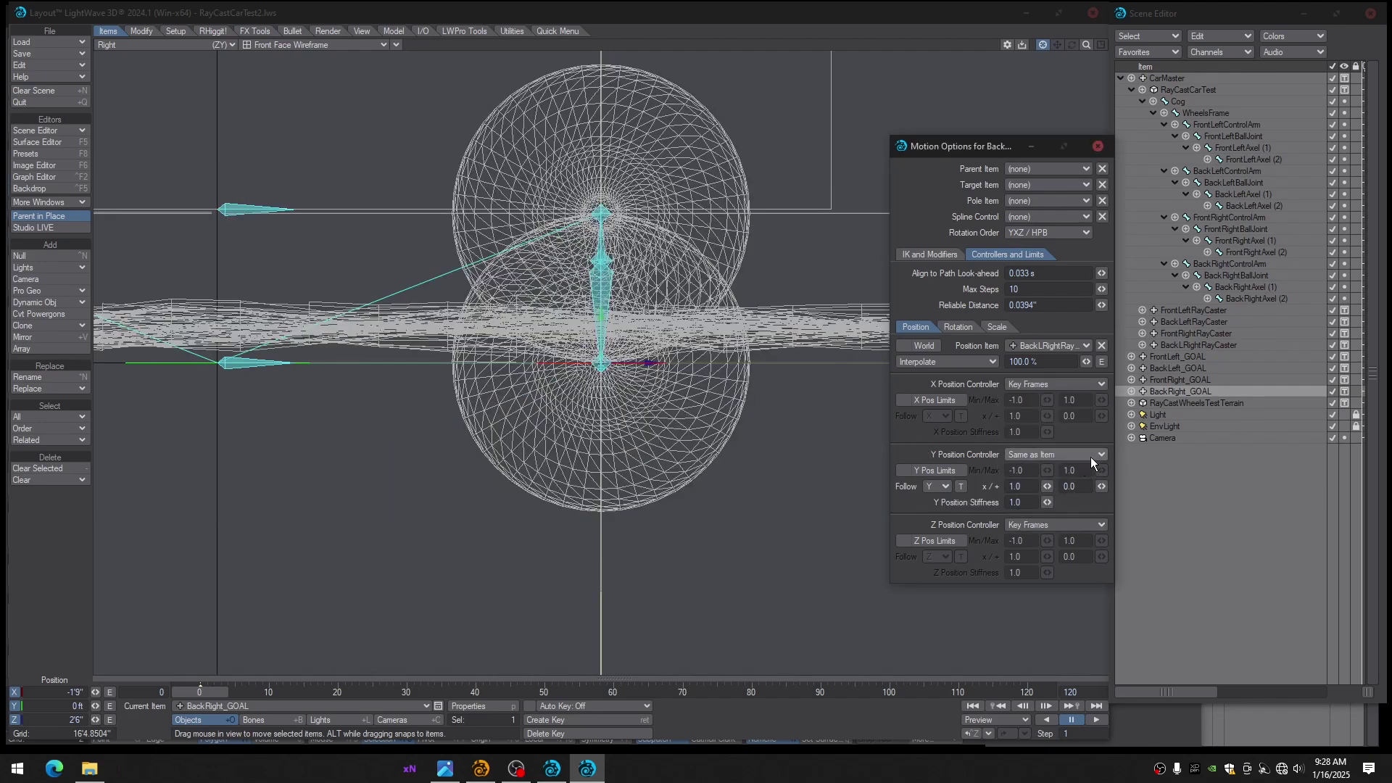
{"action": "left_click_drag", "start_coordinate": [1104, 485], "coordinate": [1136, 485]}
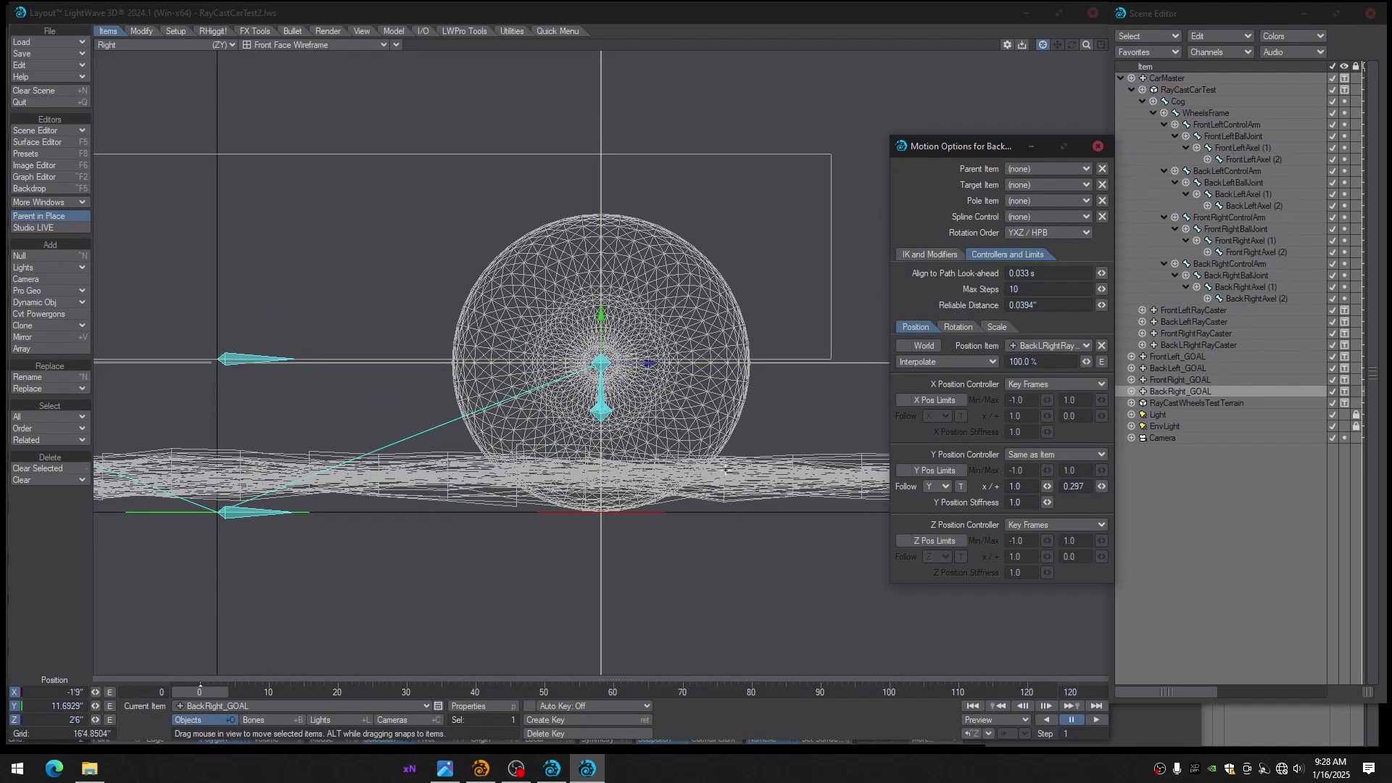
Close BackRight_GOAL's motion options and select CarMaster in the perspective view
{"action": "left_click_drag", "start_coordinate": [749, 457], "coordinate": [650, 473], "text": "ctrl+alt"}
{"action": "key", "text": "4"}
{"action": "left_click", "coordinate": [1098, 146]}
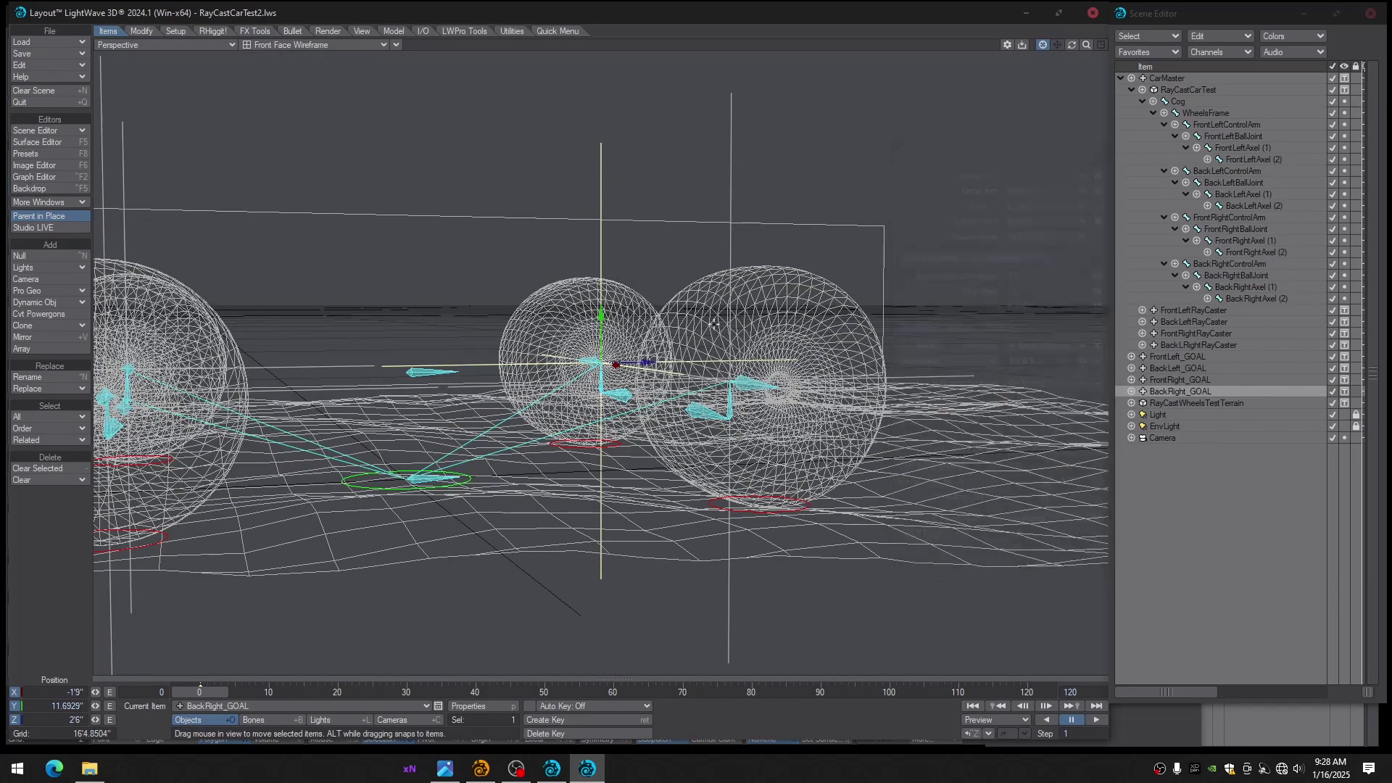
{"action": "left_click", "coordinate": [1167, 80]}
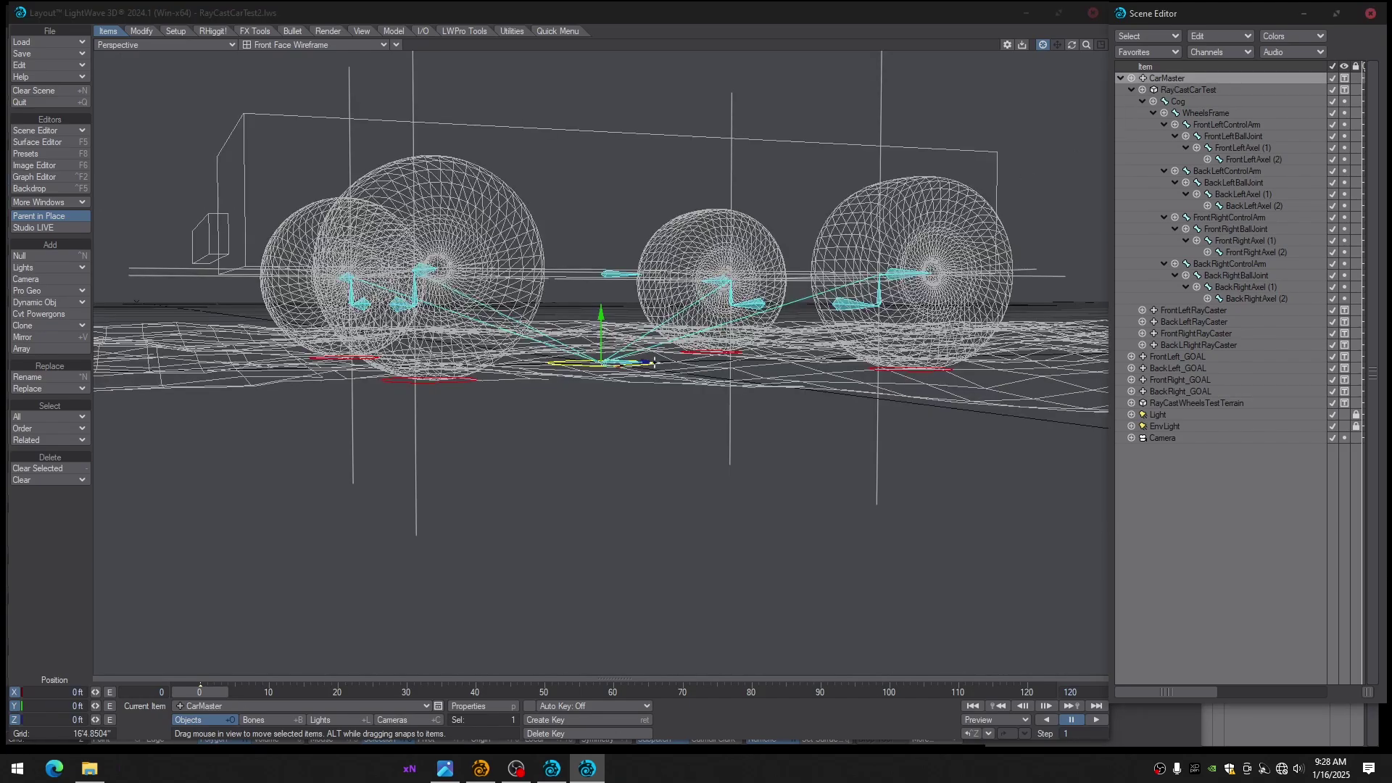
Try raising CarMaster about 1'7.5" in Y to test the suspension, then restore its keyed position at frame 0
{"action": "left_click_drag", "start_coordinate": [654, 363], "coordinate": [553, 431], "text": "alt"}
{"action": "mouse_move", "coordinate": [216, 693]}
{"action": "left_mouse_down"}
{"action": "mouse_move", "coordinate": [237, 693]}
{"action": "mouse_move", "coordinate": [215, 693]}
{"action": "left_mouse_up"}
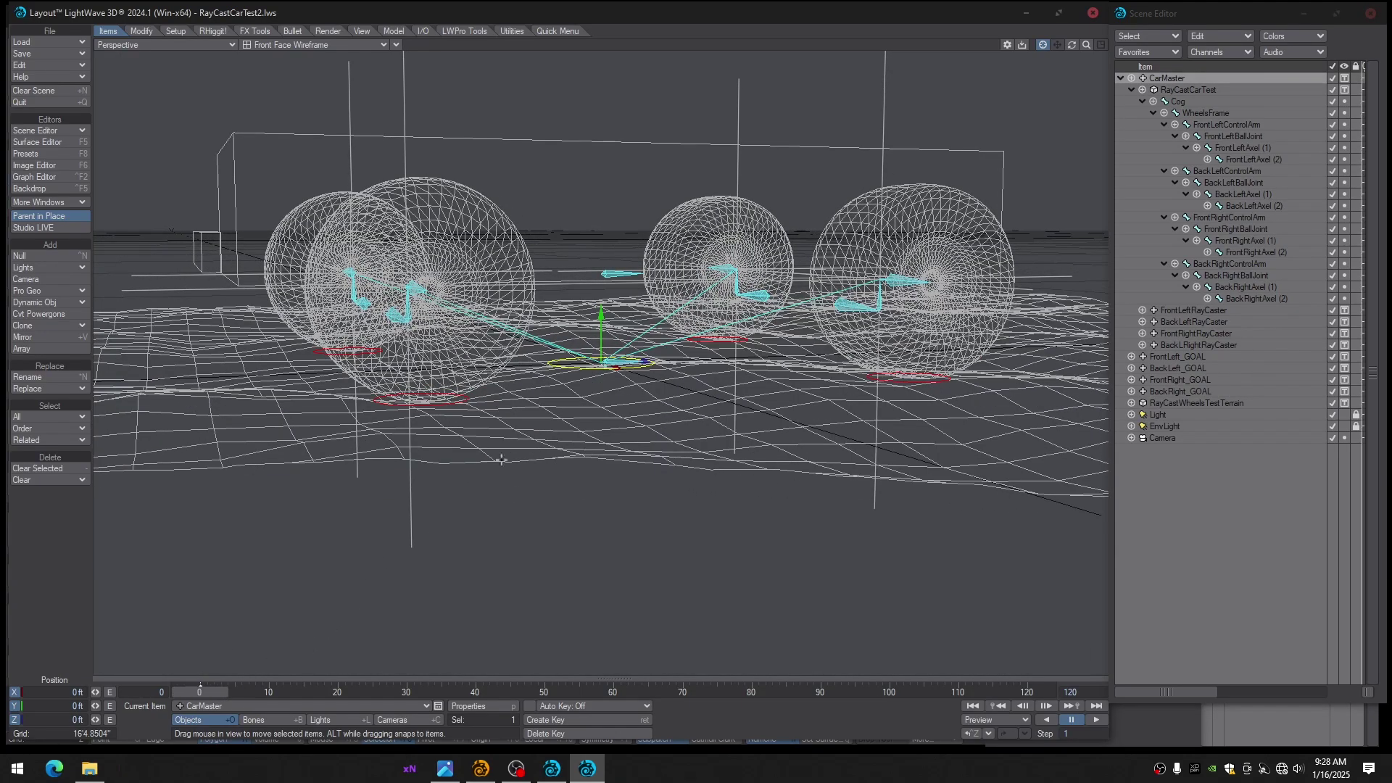
{"action": "left_click_drag", "start_coordinate": [501, 459], "coordinate": [475, 420], "text": "alt"}
{"action": "left_click_drag", "start_coordinate": [478, 403], "coordinate": [513, 433], "text": "alt"}
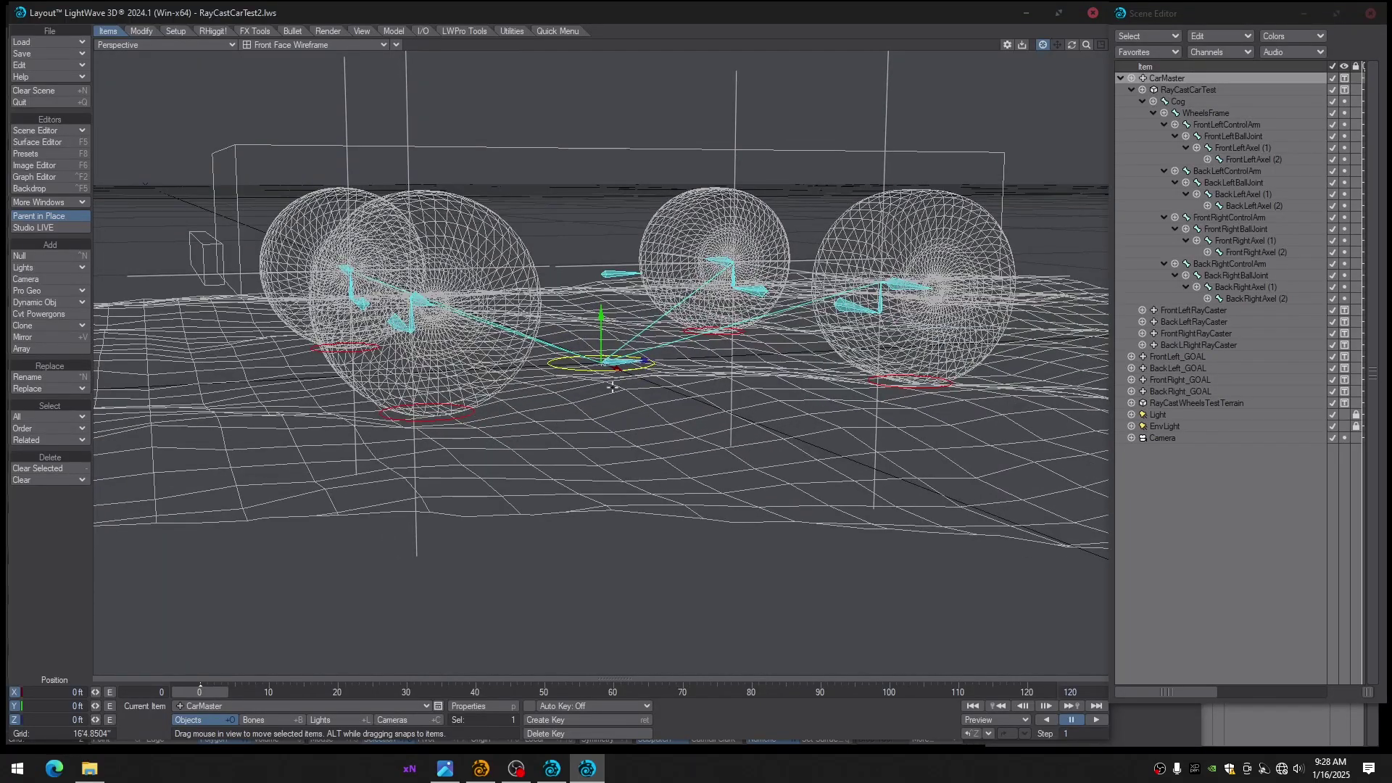
{"action": "left_click_drag", "start_coordinate": [612, 388], "coordinate": [601, 294], "text": "alt"}
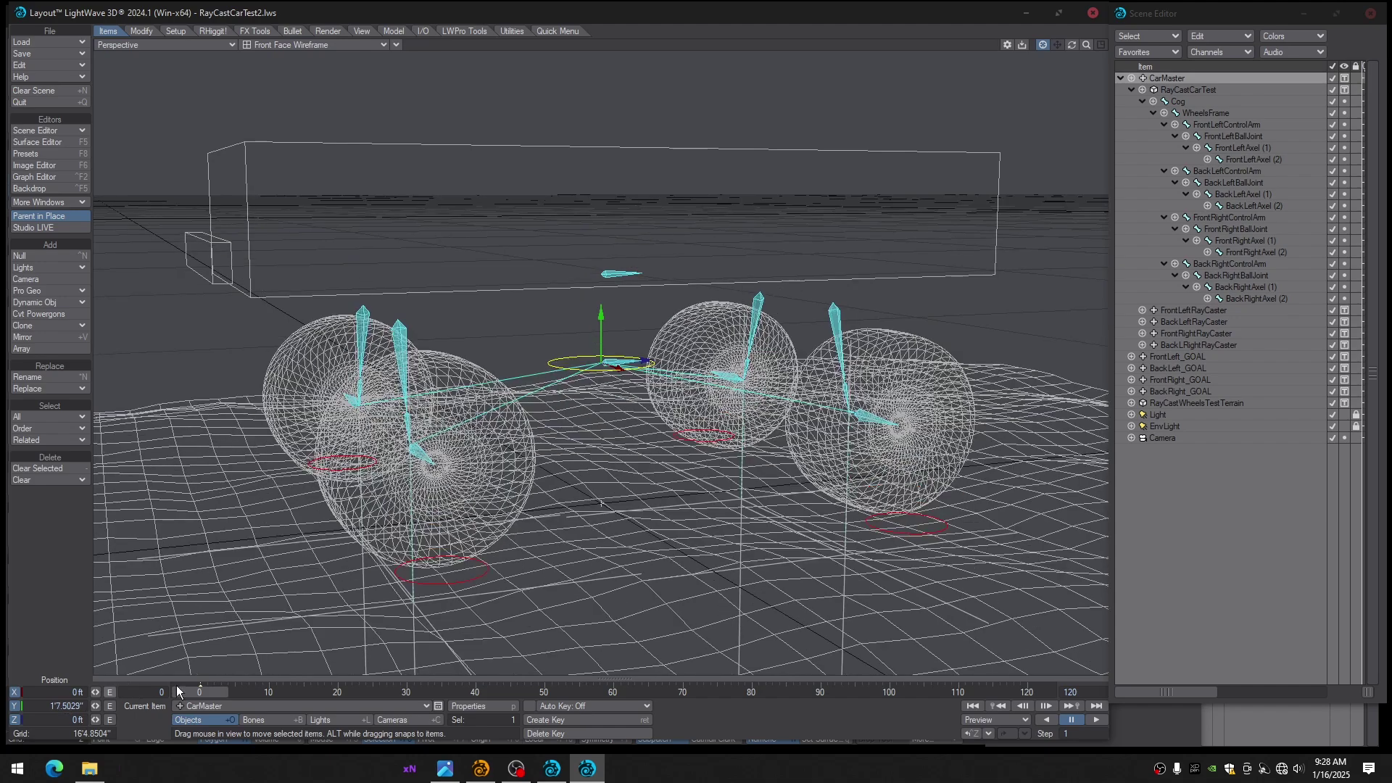
{"action": "left_click", "coordinate": [199, 690]}
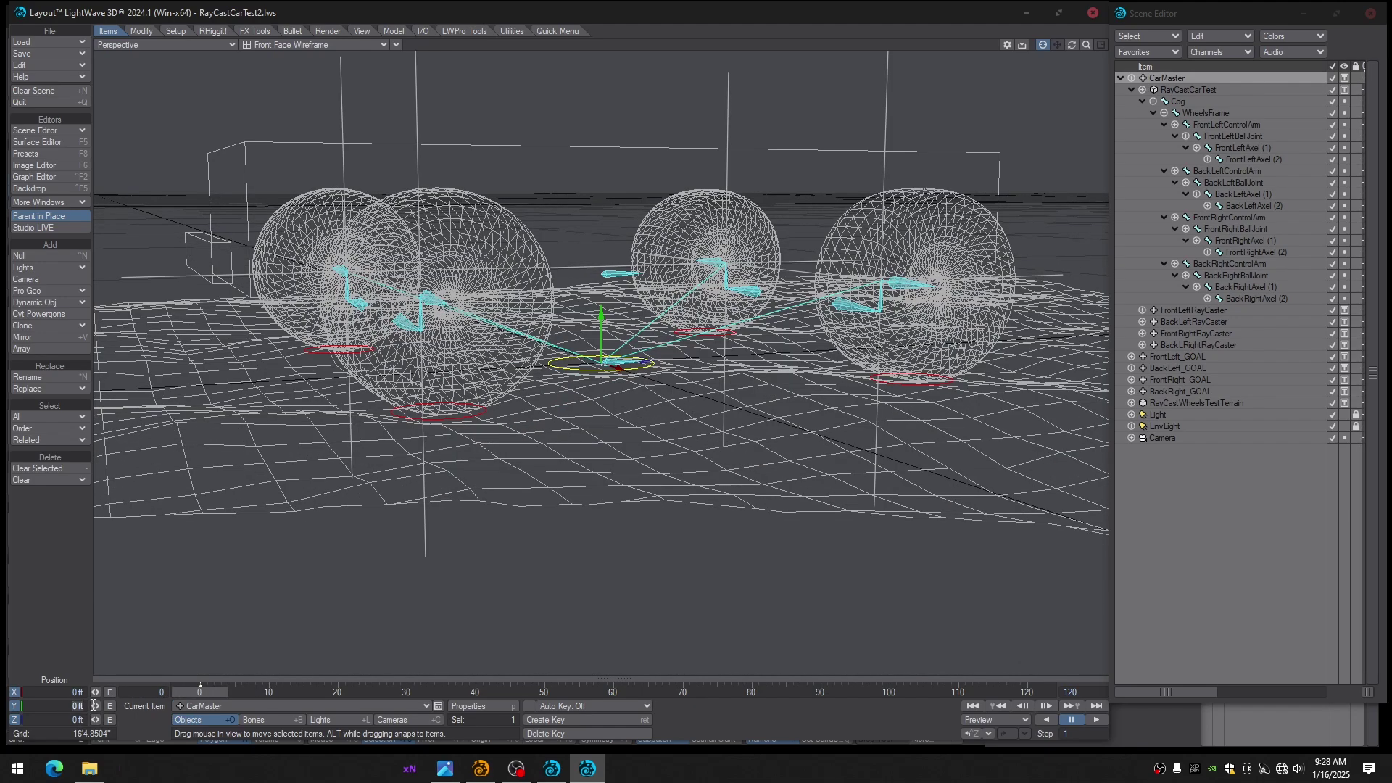
Try CarMaster at a Y position of 6" and slide it along Z over the terrain, then restore its keyed position
{"action": "type", "text": "6\""}
{"action": "key", "text": "Return"}
{"action": "left_click_drag", "start_coordinate": [519, 517], "coordinate": [526, 488], "text": "alt"}
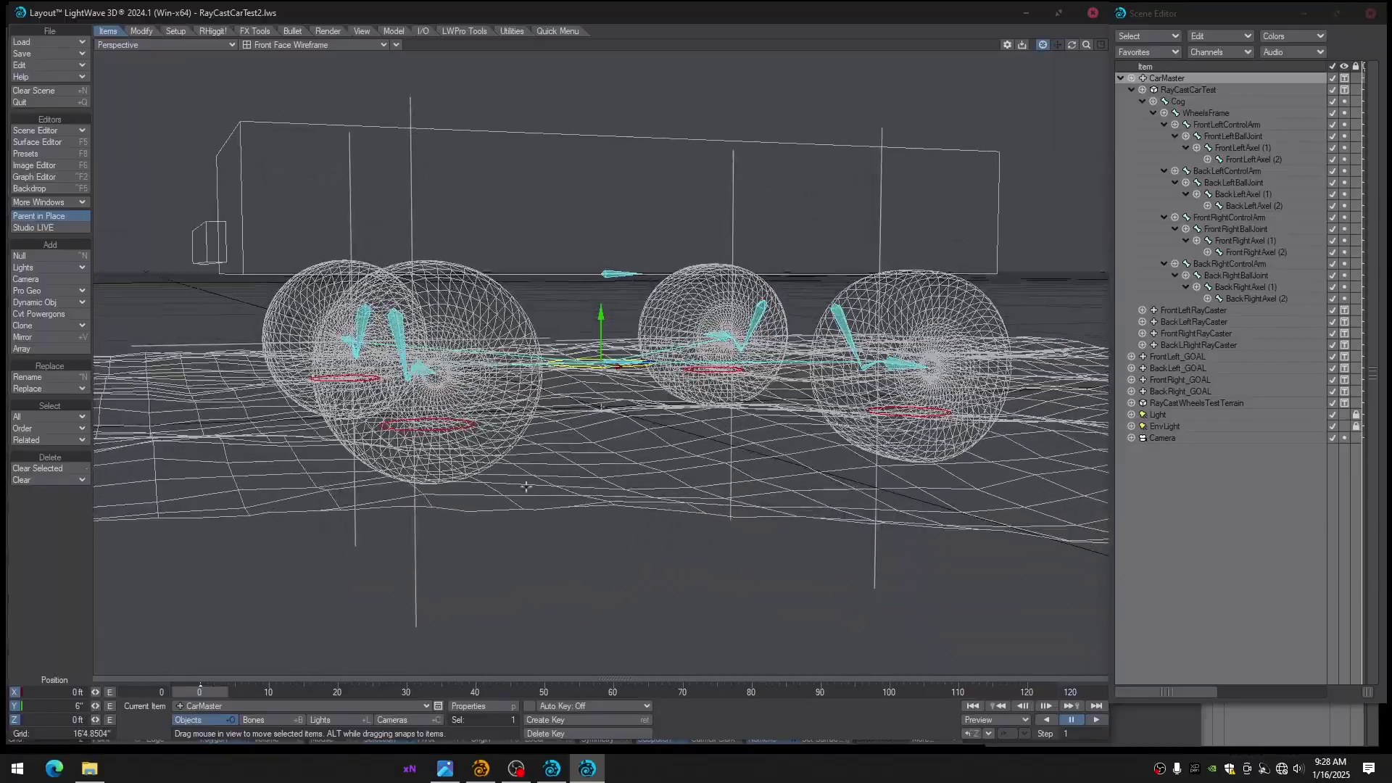
{"action": "left_click_drag", "start_coordinate": [647, 362], "coordinate": [327, 369]}
{"action": "left_click_drag", "start_coordinate": [520, 478], "coordinate": [479, 470], "text": "alt"}
{"action": "left_click", "coordinate": [212, 692]}
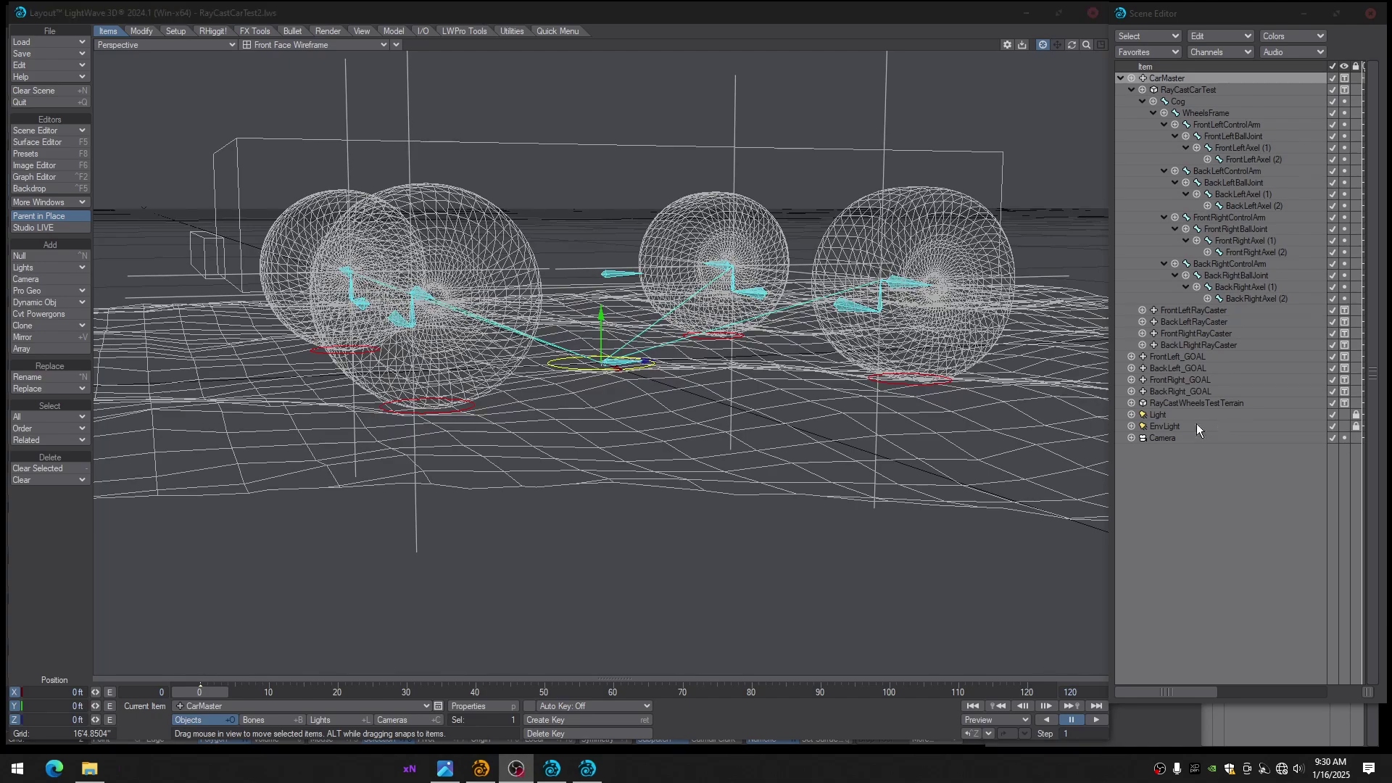
Open FrontLeft_GOAL's motion options and show its wheel up close in the Right view
{"action": "left_click_drag", "start_coordinate": [716, 382], "coordinate": [742, 382], "text": "alt"}
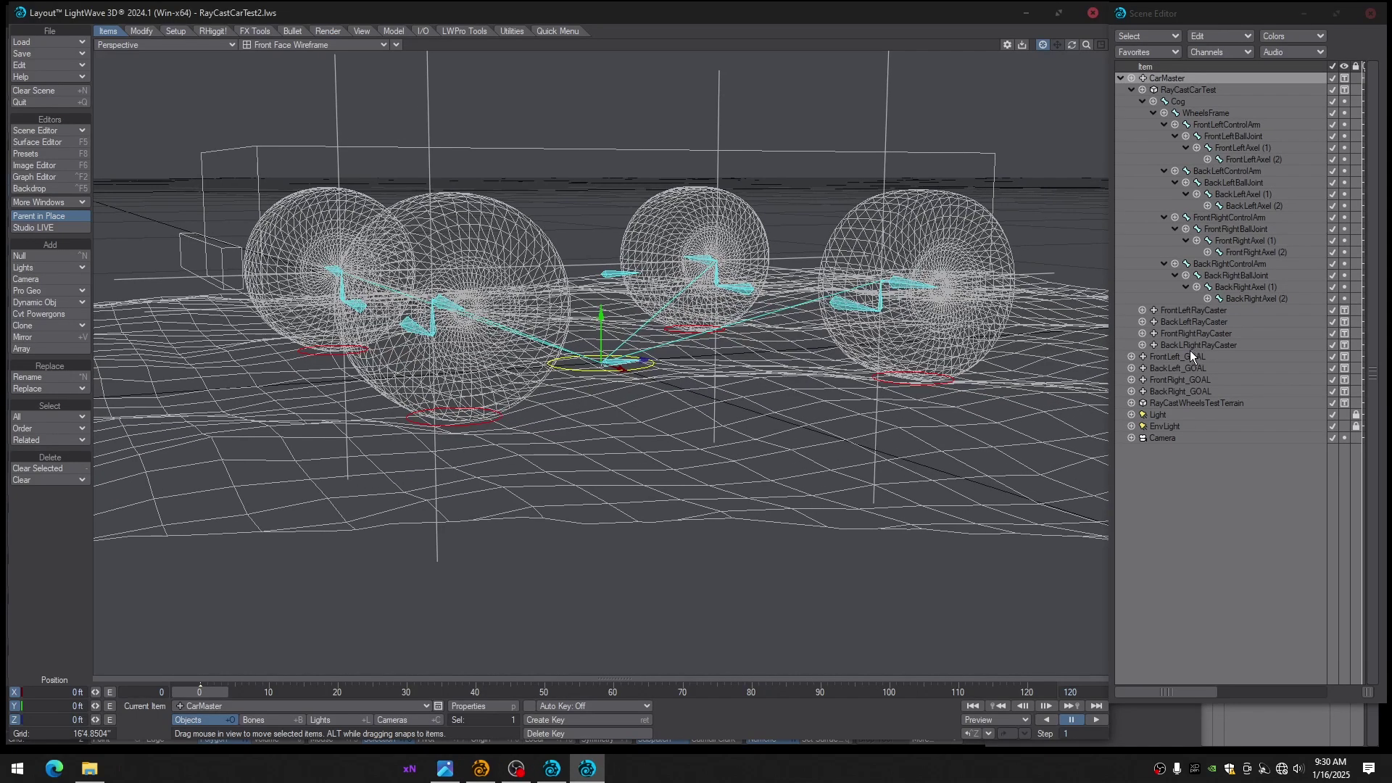
{"action": "left_click", "coordinate": [1171, 359]}
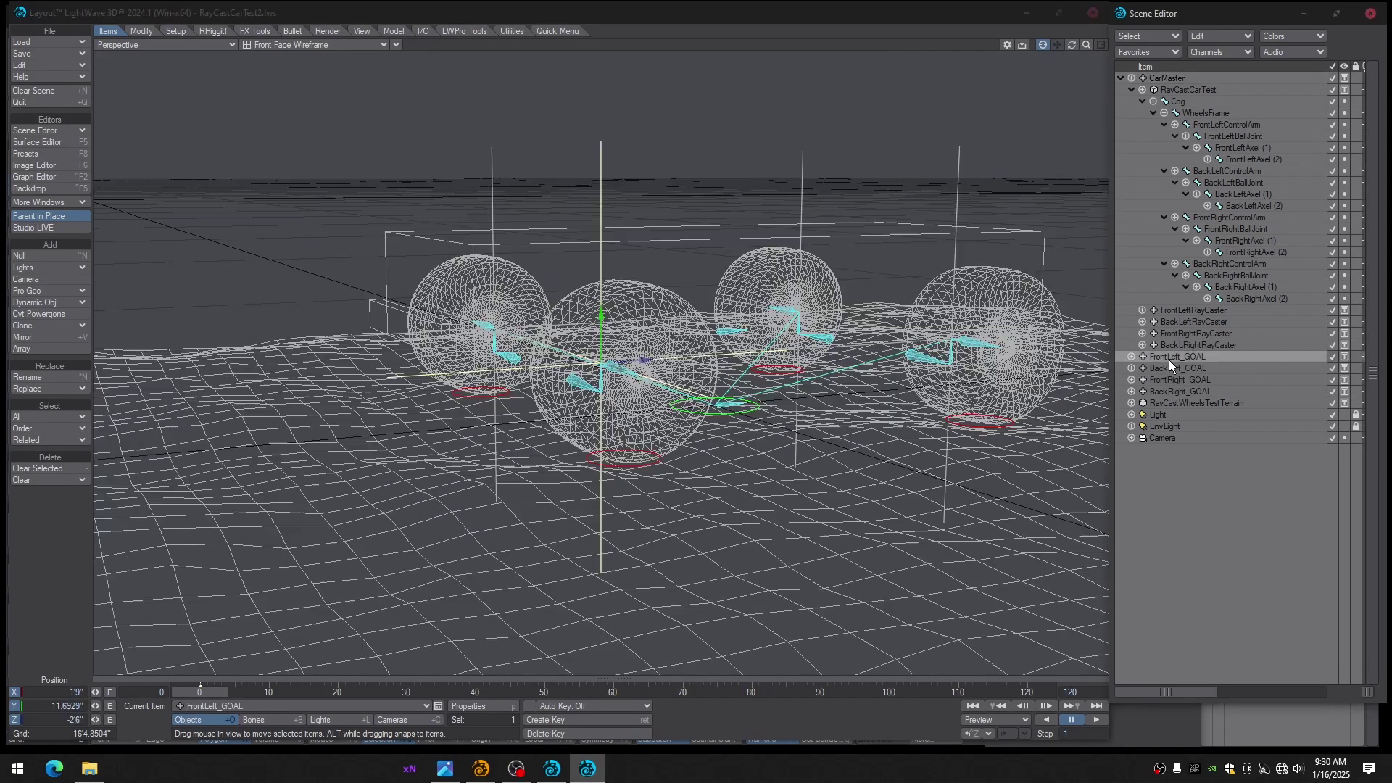
{"action": "key", "text": "p"}
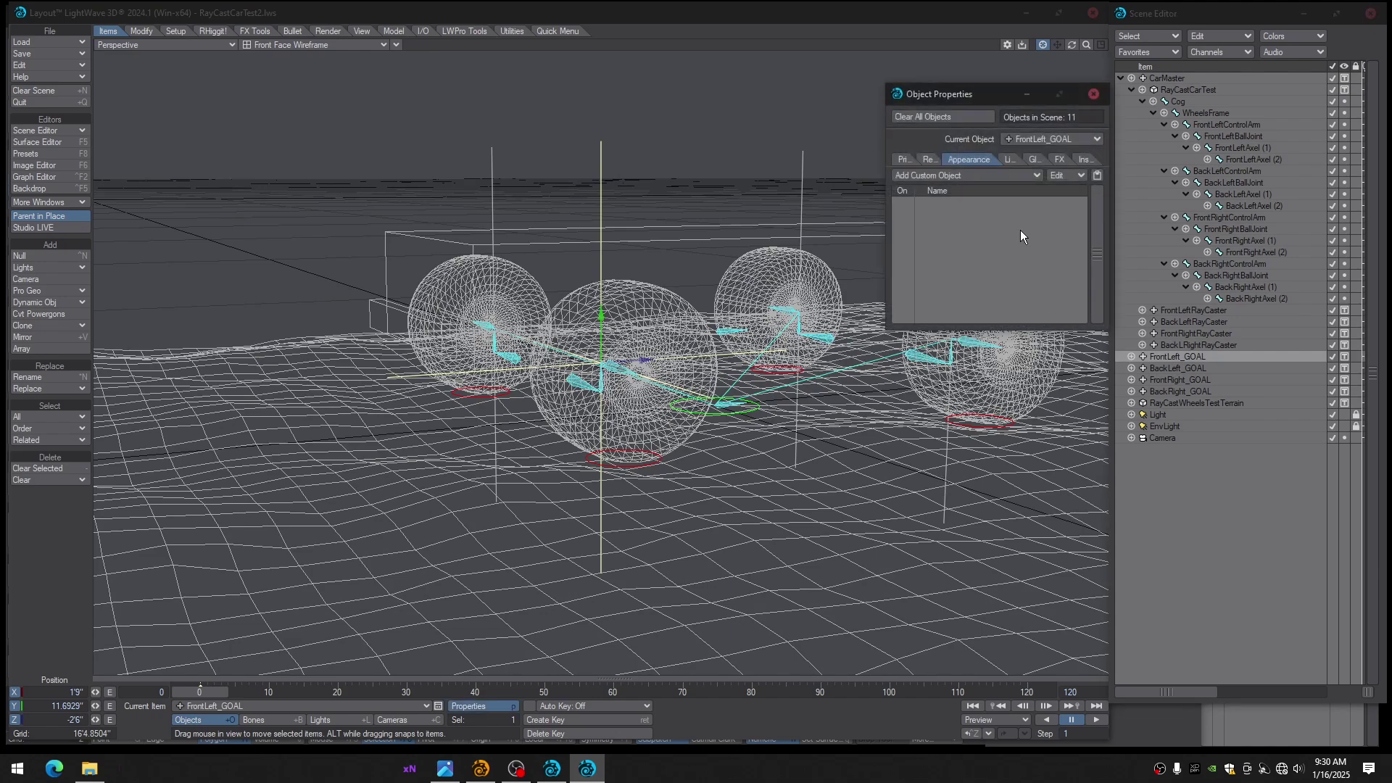
{"action": "key", "text": "p"}
{"action": "key", "text": "m"}
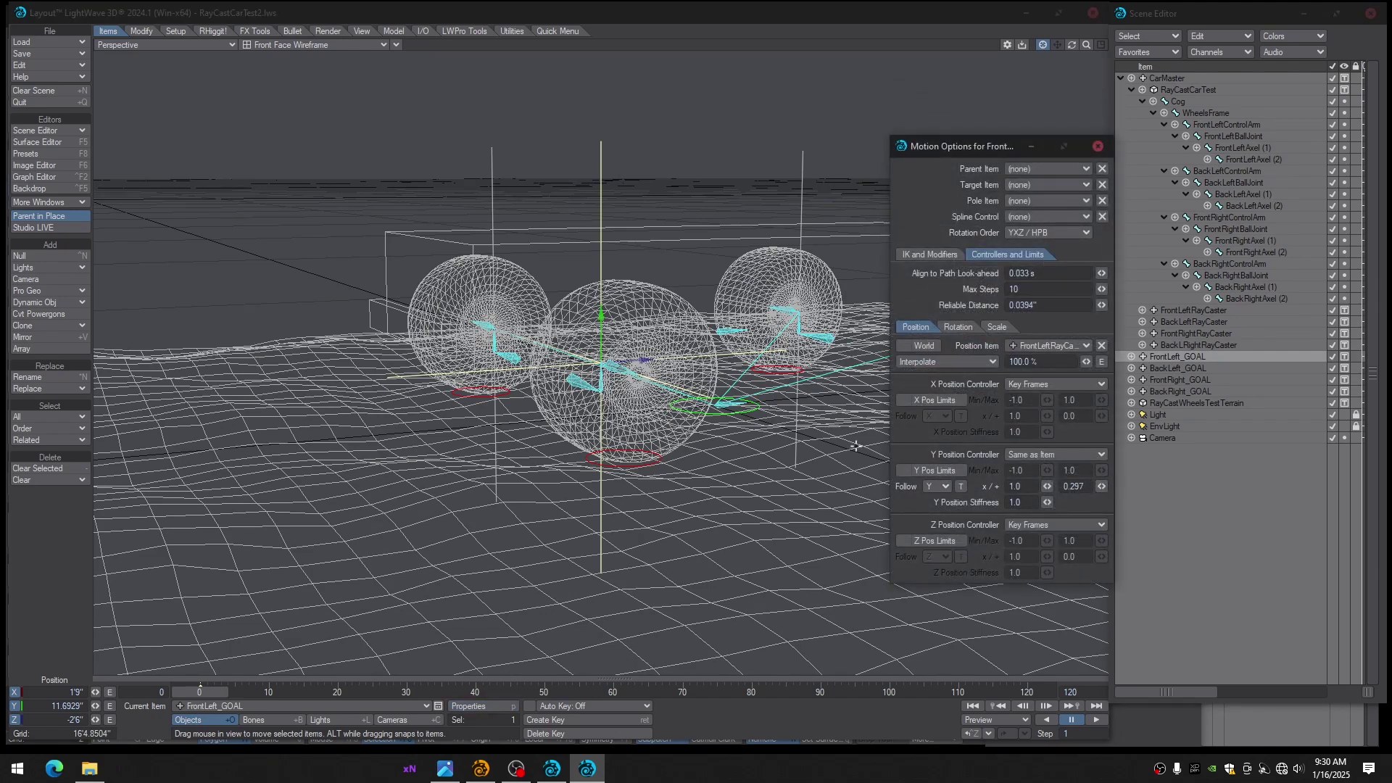
{"action": "key", "text": "3"}
{"action": "left_click_drag", "start_coordinate": [728, 436], "coordinate": [776, 457], "text": "ctrl+alt"}
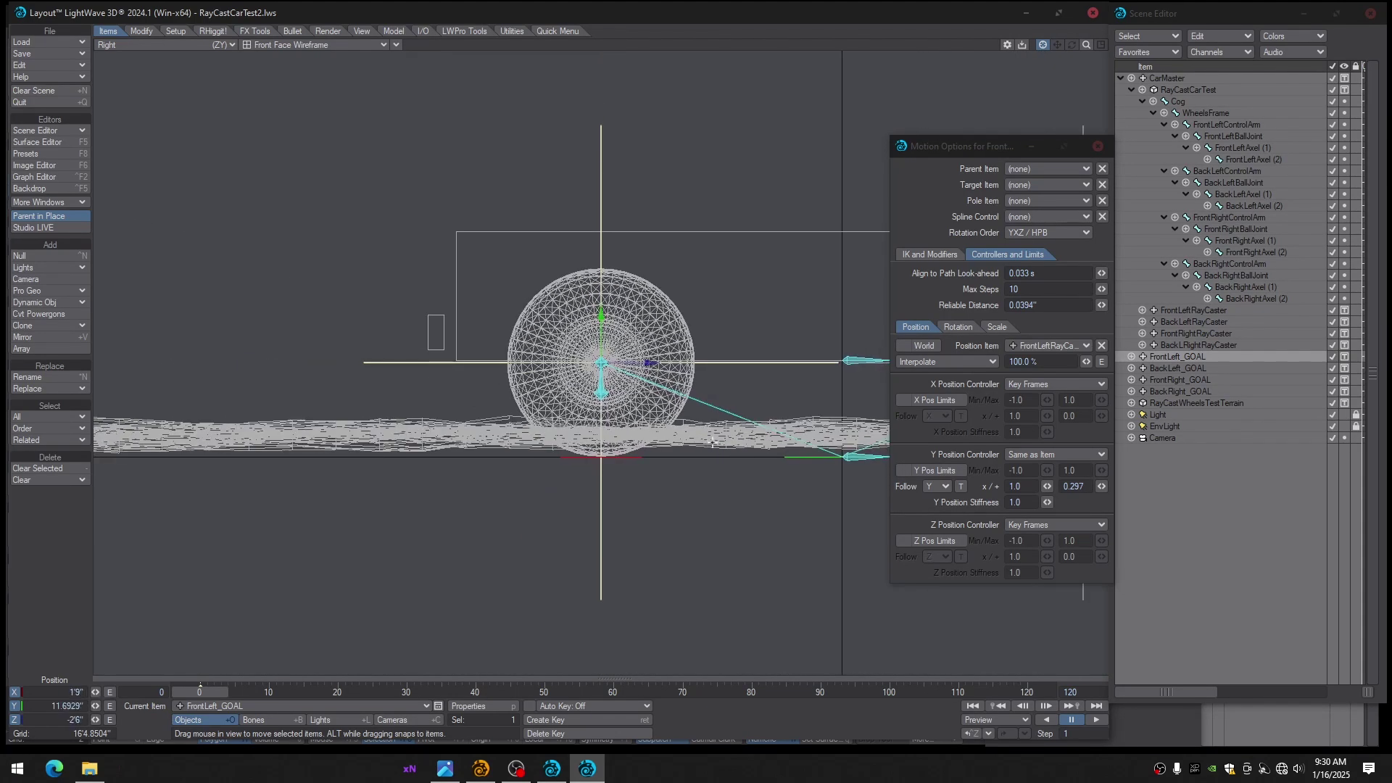
Set CarMaster's Y position to 6" at frame 0
{"action": "left_click", "coordinate": [1162, 78]}
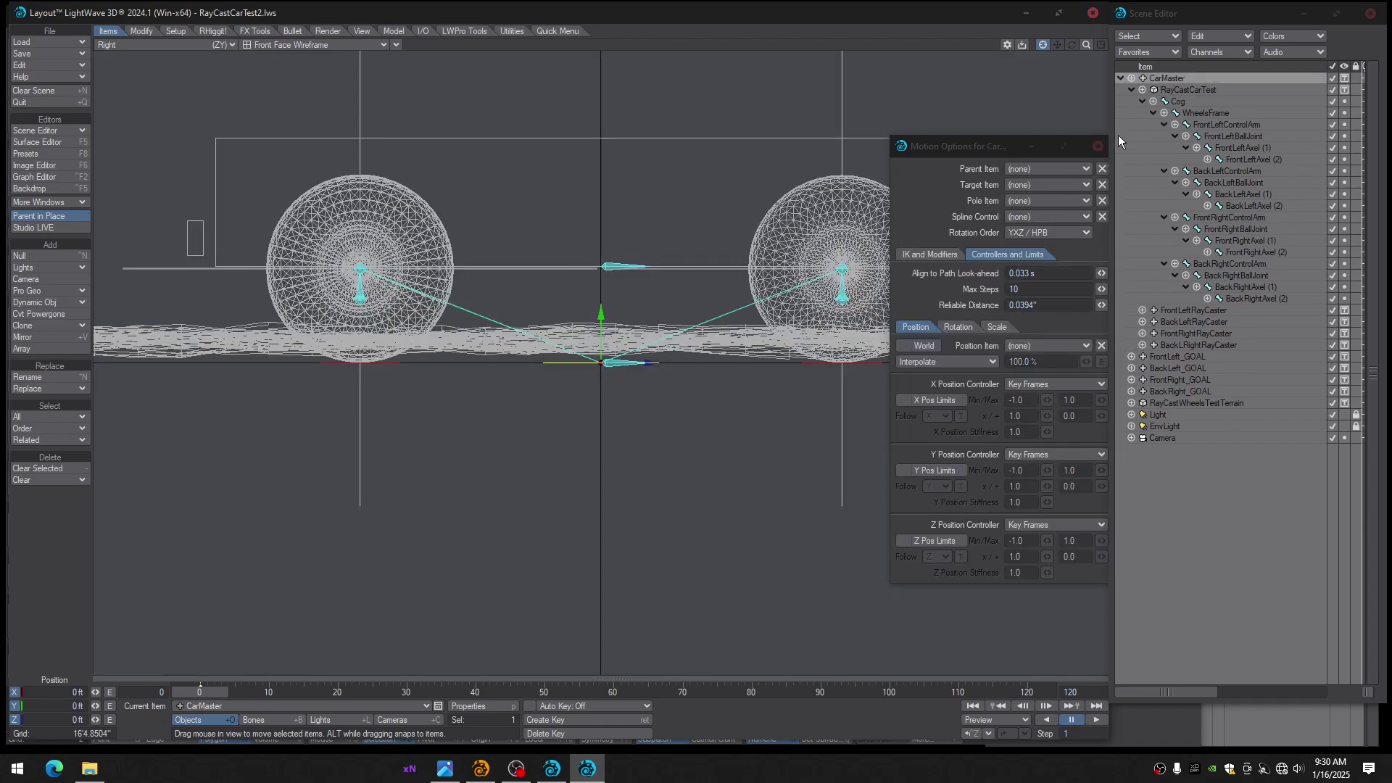
{"action": "mouse_move", "coordinate": [200, 692]}
{"action": "left_mouse_down"}
{"action": "mouse_move", "coordinate": [241, 692]}
{"action": "mouse_move", "coordinate": [194, 692]}
{"action": "left_mouse_up"}
{"action": "type", "text": "6"}
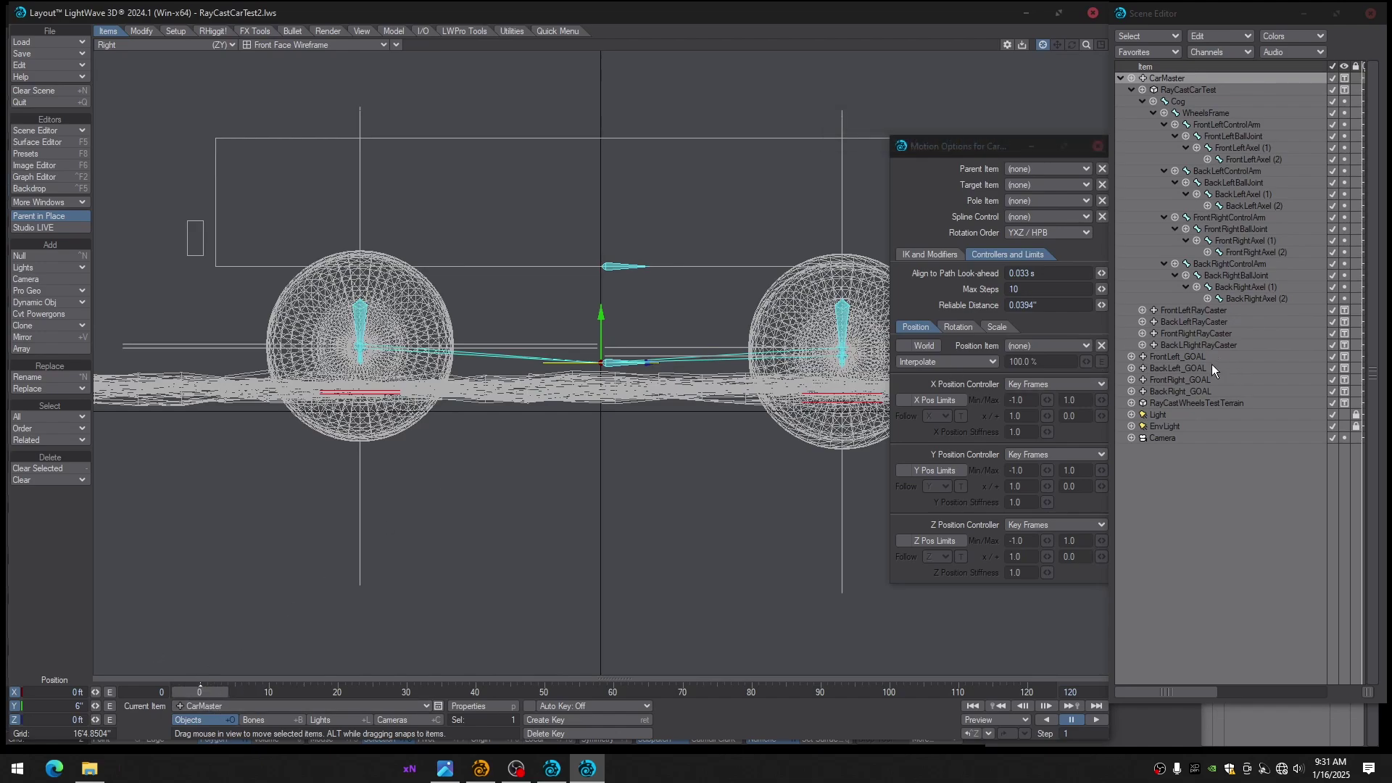
Compare the front left wheel with its ray caster from the right side and set FrontLeft_GOAL's added Y follow offset to 0.449
{"action": "left_click", "coordinate": [1179, 357]}
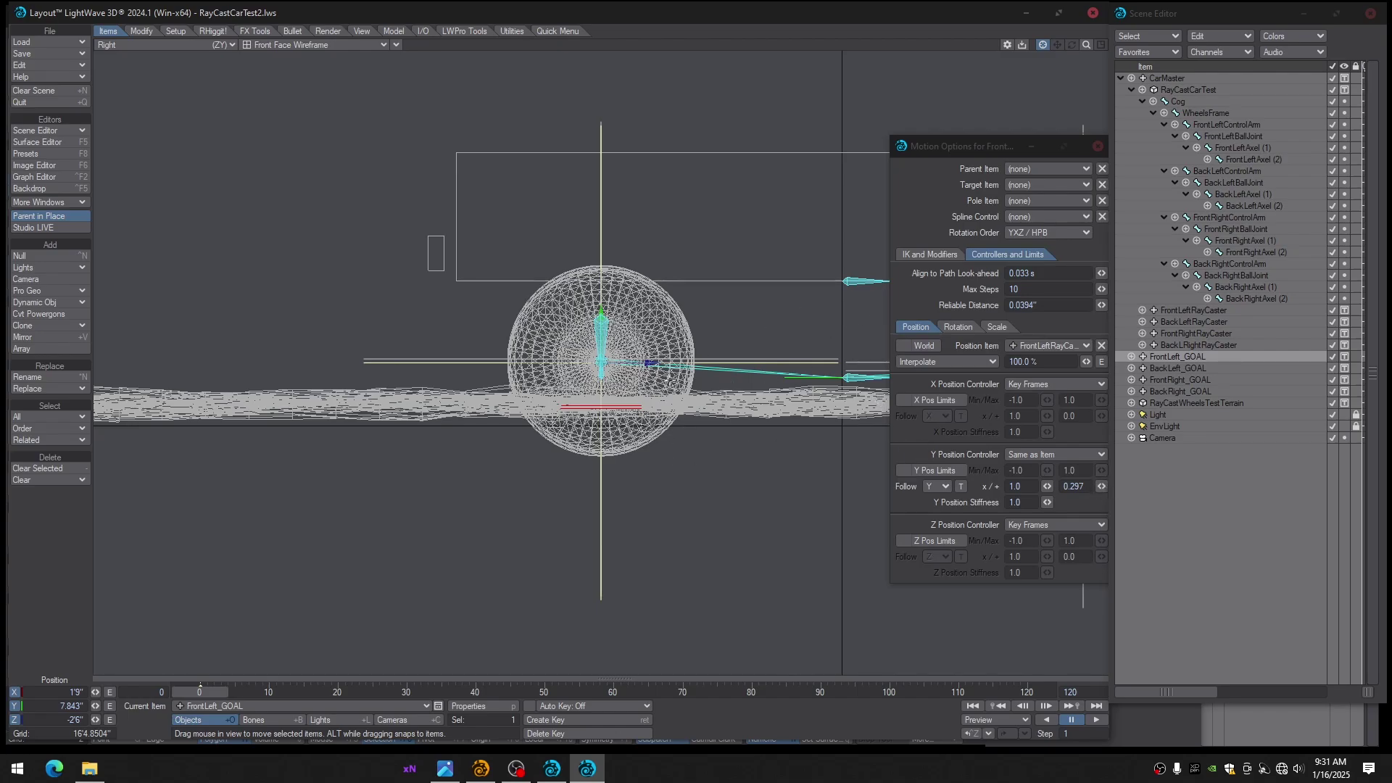
{"action": "scroll", "coordinate": [670, 381], "scroll_direction": "up", "scroll_amount": 1}
{"action": "key", "text": "4"}
{"action": "left_click_drag", "start_coordinate": [671, 381], "coordinate": [689, 406], "text": "alt"}
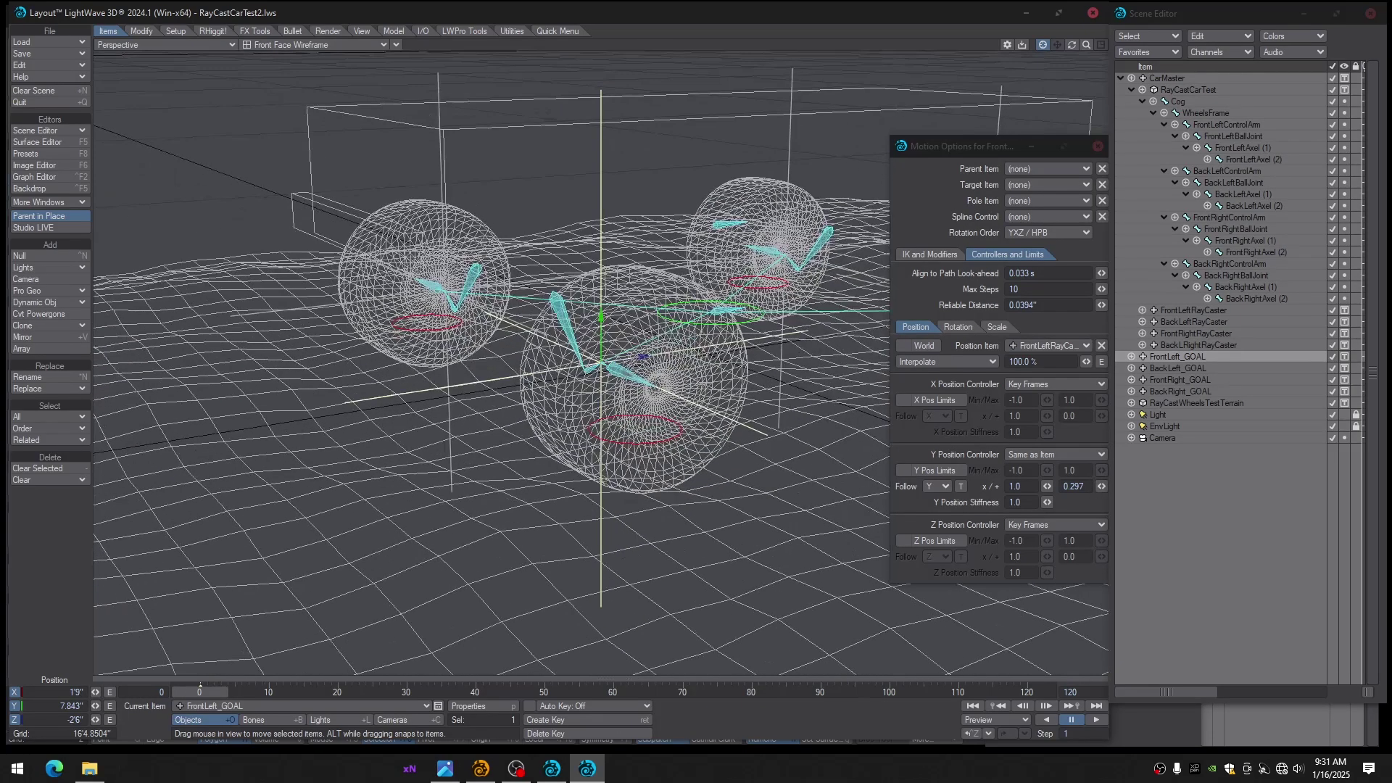
{"action": "left_click", "coordinate": [609, 443]}
{"action": "key", "text": "3"}
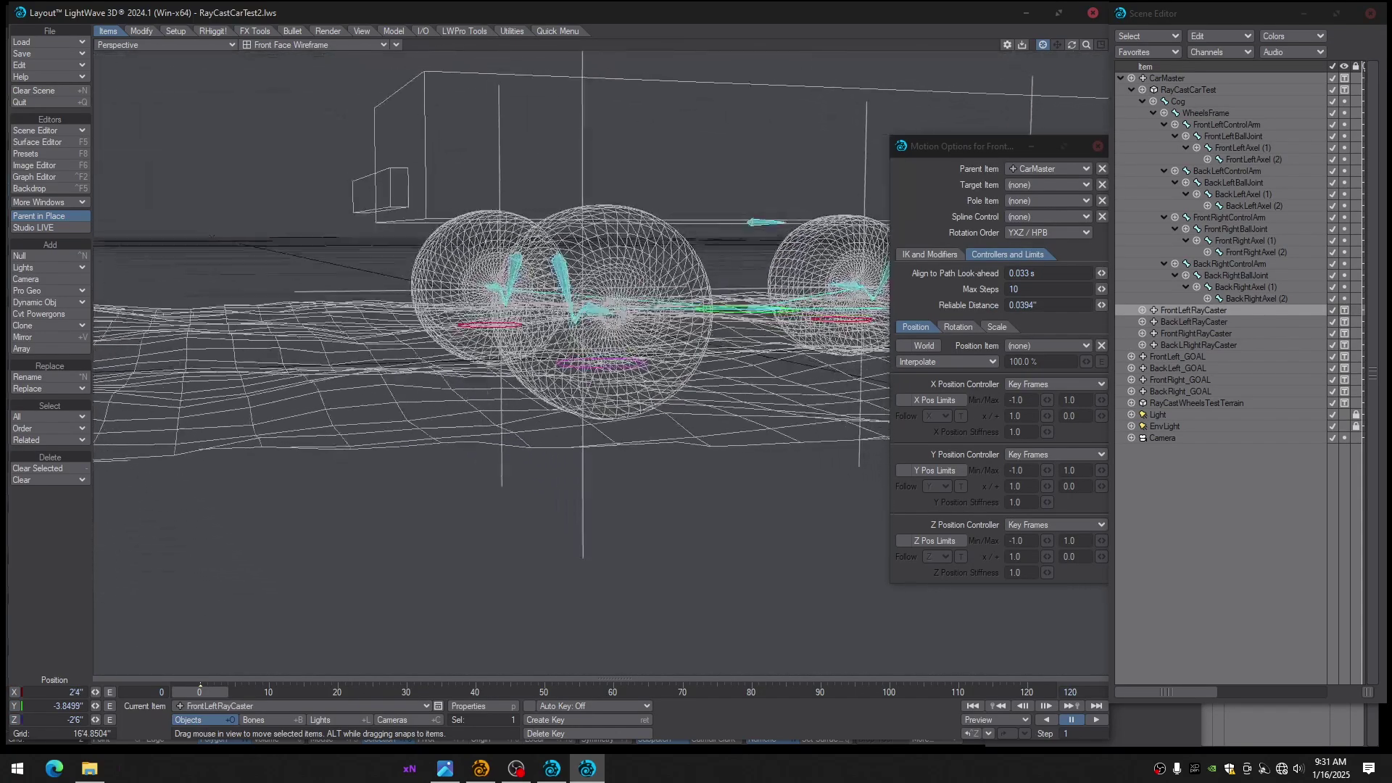
{"action": "scroll", "coordinate": [618, 390], "scroll_direction": "up", "scroll_amount": 6}
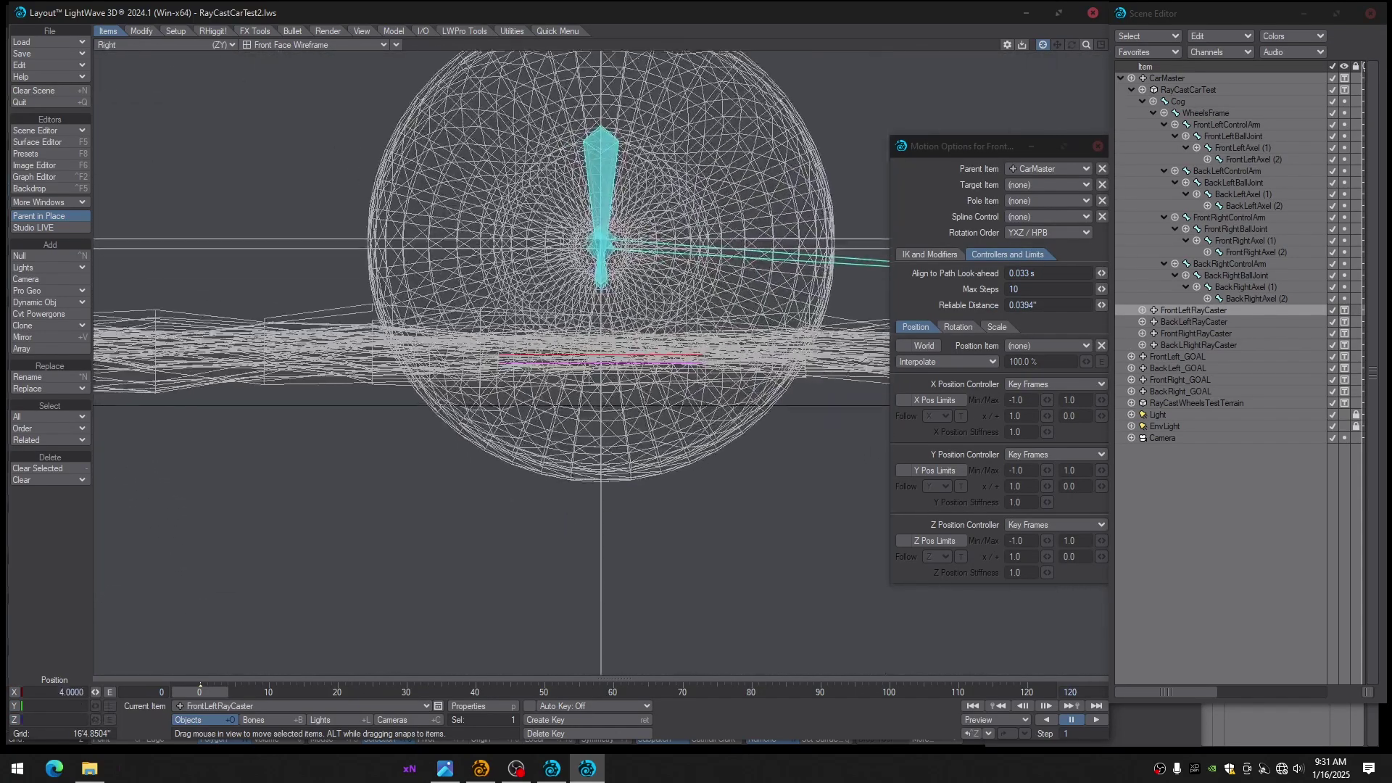
{"action": "scroll", "coordinate": [618, 384], "scroll_direction": "down", "scroll_amount": 3}
{"action": "scroll", "coordinate": [617, 381], "scroll_direction": "up", "scroll_amount": 1}
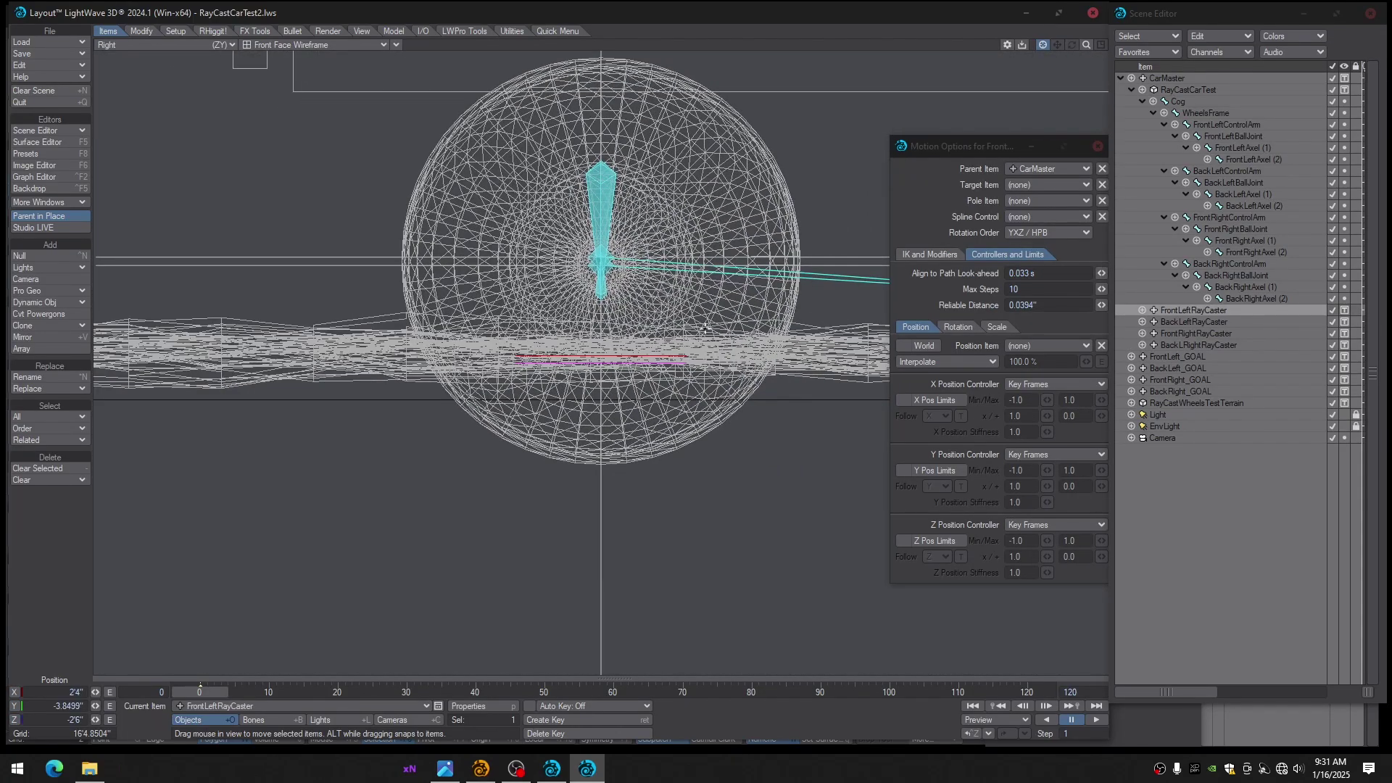
{"action": "left_click", "coordinate": [1172, 358]}
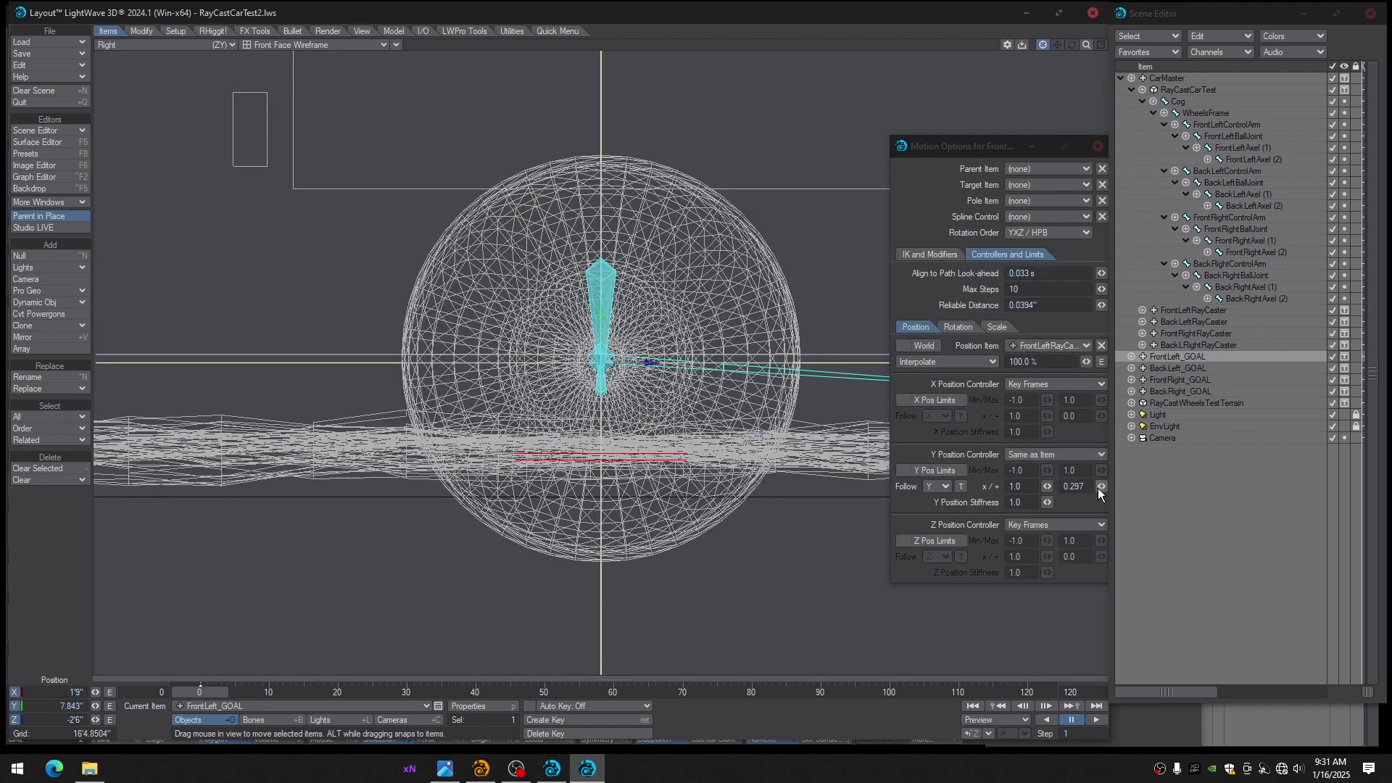
{"action": "left_click_drag", "start_coordinate": [1100, 489], "coordinate": [1210, 489]}
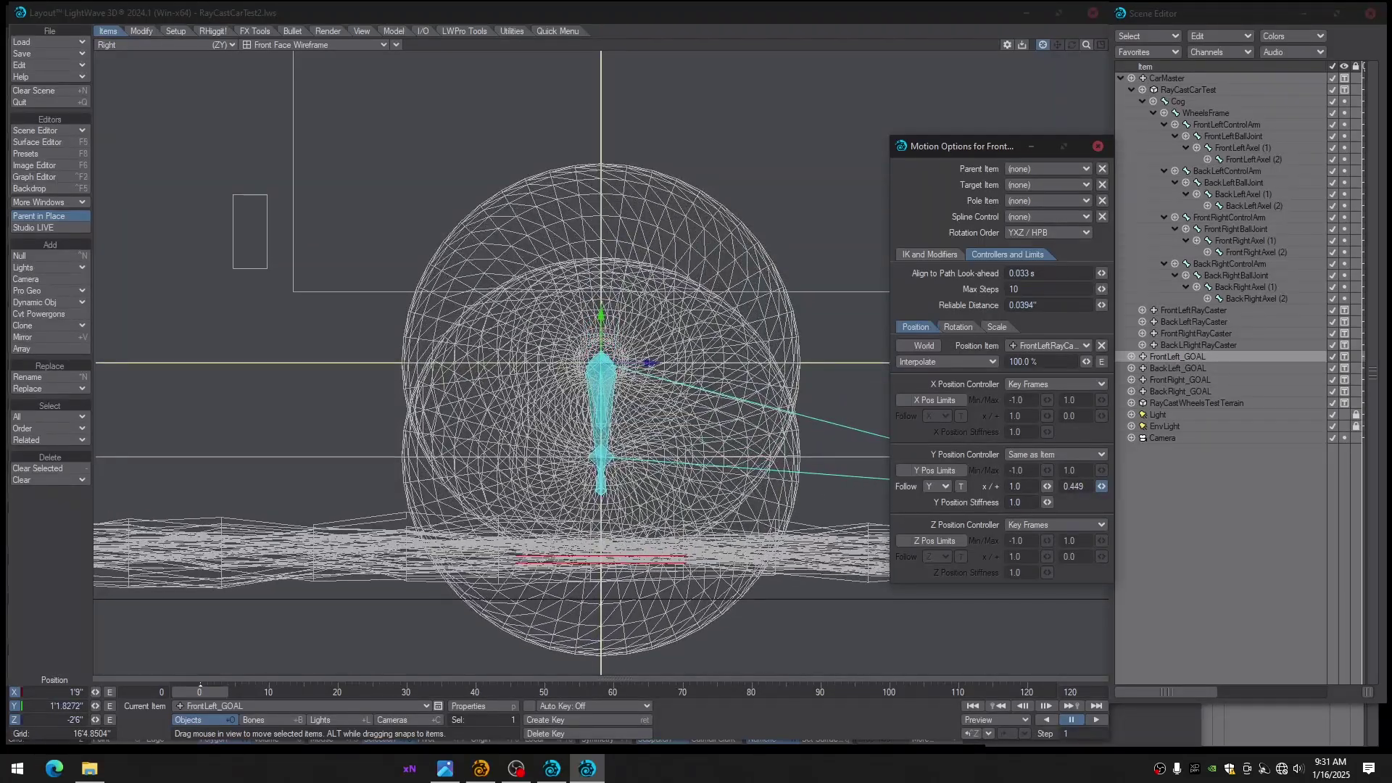
Set FrontRight_GOAL's added Y follow offset to 0.45, hiding RayCastWheelsTestTerrain to judge the wheel's height
{"action": "left_click", "coordinate": [1190, 380]}
{"action": "left_click_drag", "start_coordinate": [1099, 490], "coordinate": [1209, 490]}
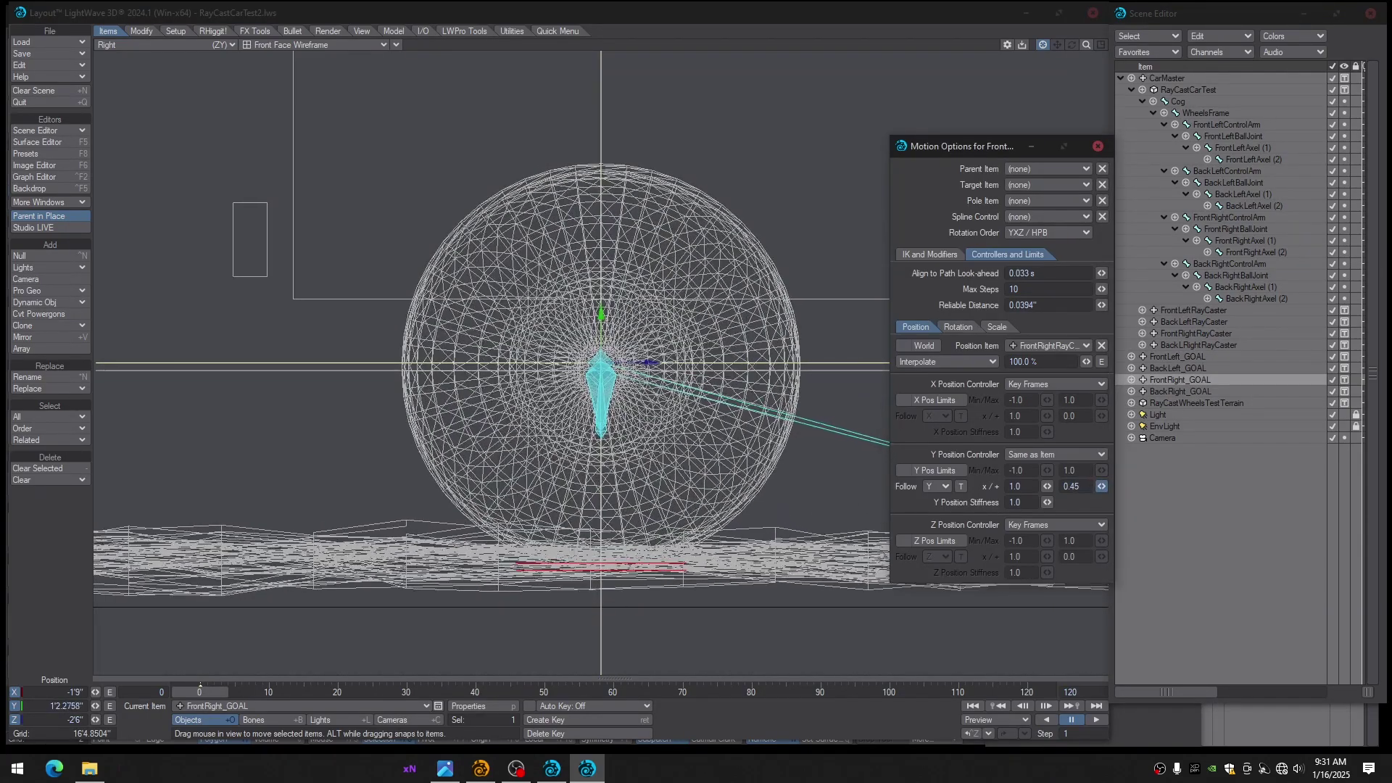
{"action": "left_click", "coordinate": [1343, 405]}
{"action": "left_click", "coordinate": [1301, 325]}
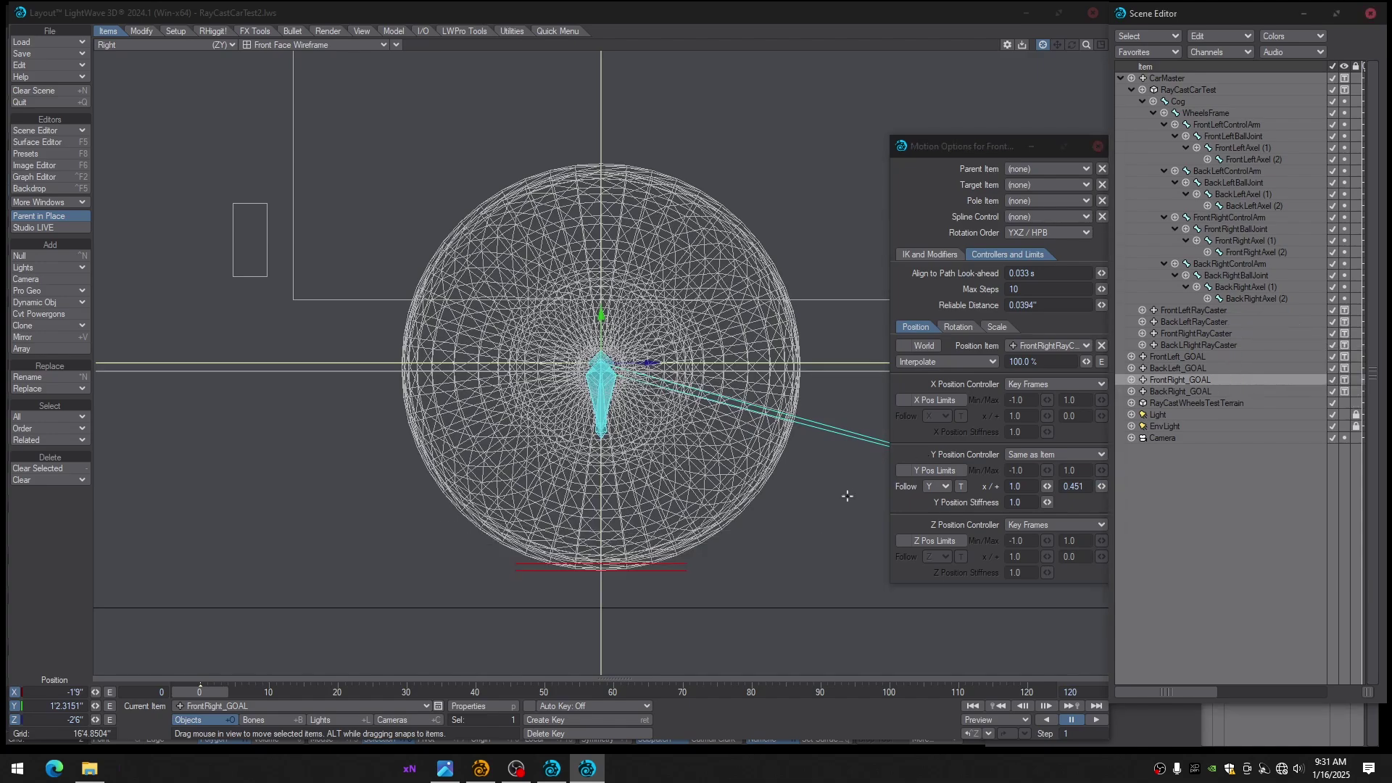
{"action": "left_click_drag", "start_coordinate": [1101, 486], "coordinate": [1099, 486]}
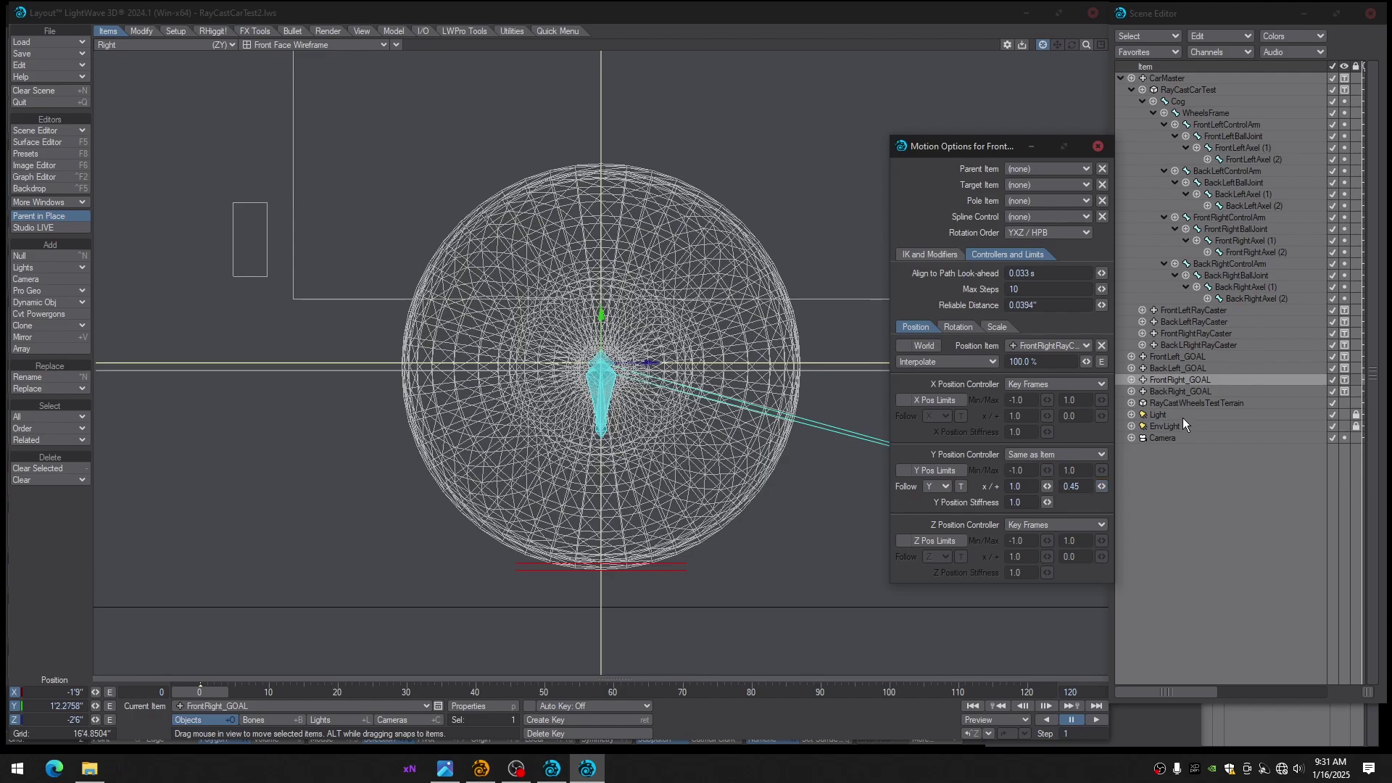
Inspect the back left wheel against BackLeftRayCaster in the Right view and set BackLeft_GOAL's added Y follow offset to 0.448
{"action": "key", "text": "4"}
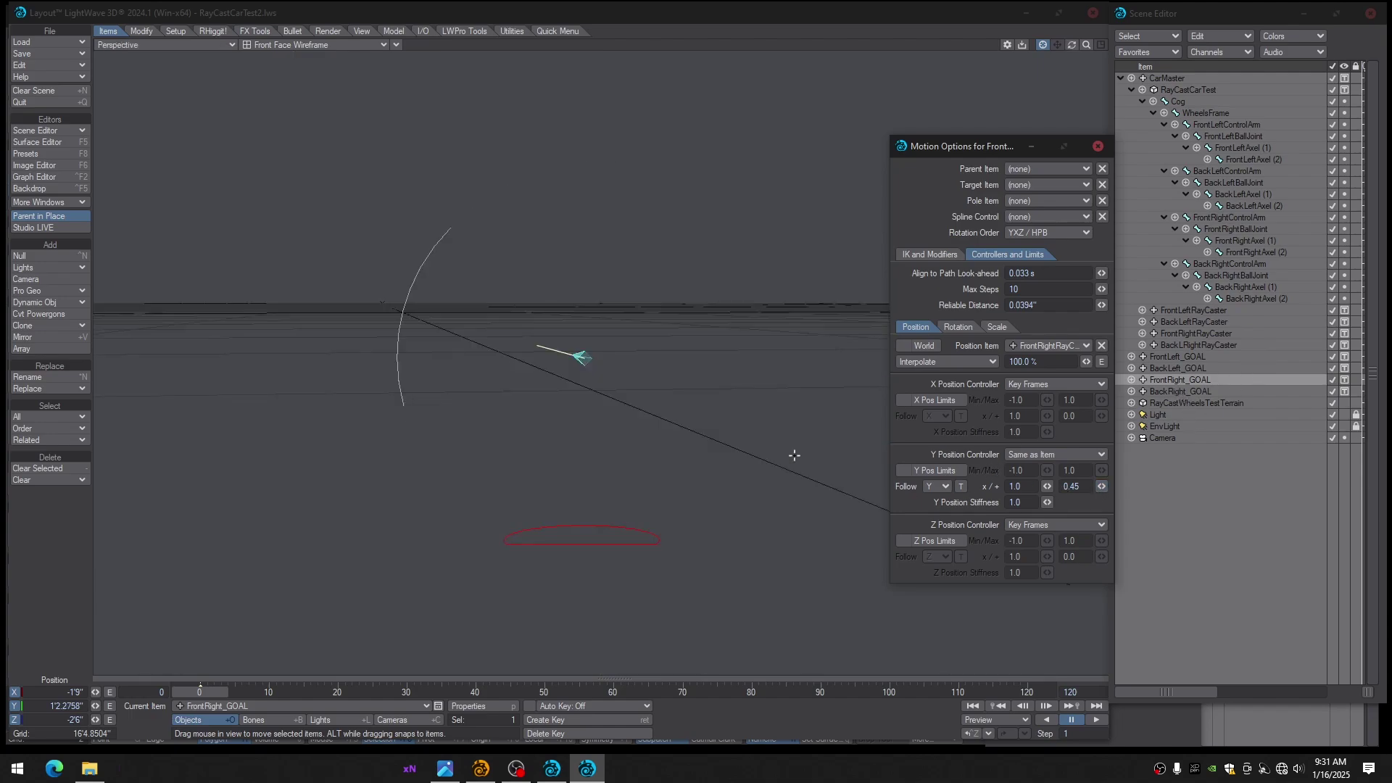
{"action": "left_click_drag", "start_coordinate": [686, 454], "coordinate": [614, 454], "text": "ctrl+alt"}
{"action": "left_click_drag", "start_coordinate": [769, 437], "coordinate": [792, 437], "text": "ctrl+alt"}
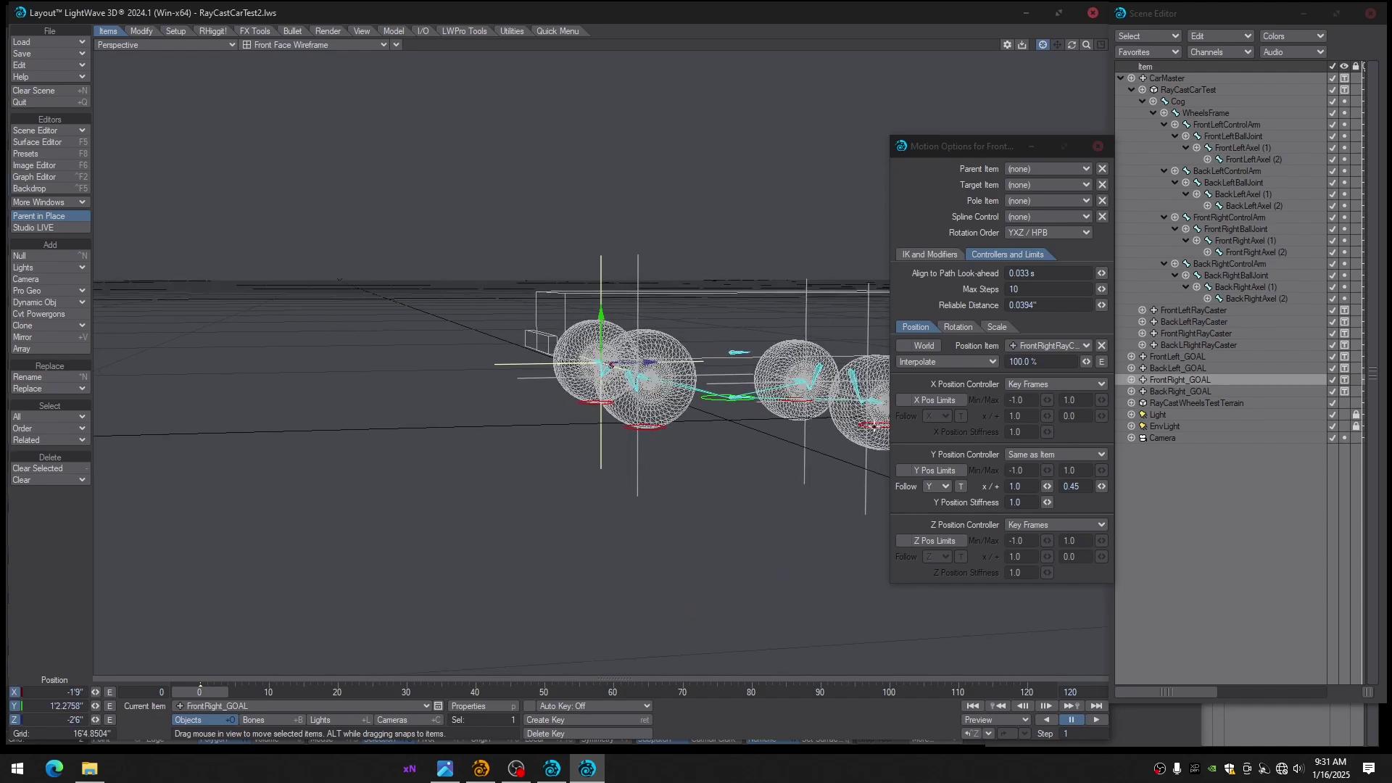
{"action": "left_click", "coordinate": [875, 427]}
{"action": "left_click_drag", "start_coordinate": [606, 366], "coordinate": [657, 366], "text": "ctrl+alt"}
{"action": "key", "text": "3"}
{"action": "left_click_drag", "start_coordinate": [560, 351], "coordinate": [609, 361], "text": "ctrl+alt"}
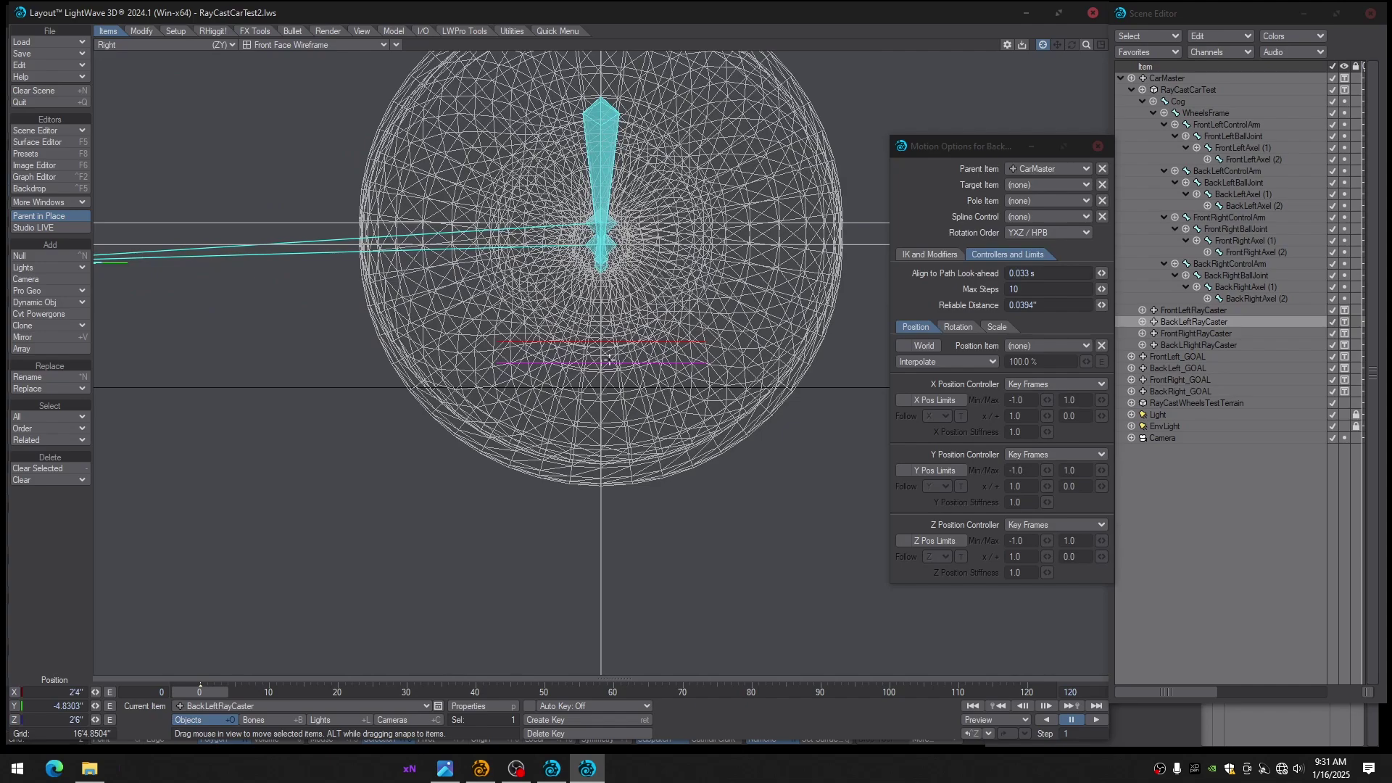
{"action": "left_click", "coordinate": [1173, 369]}
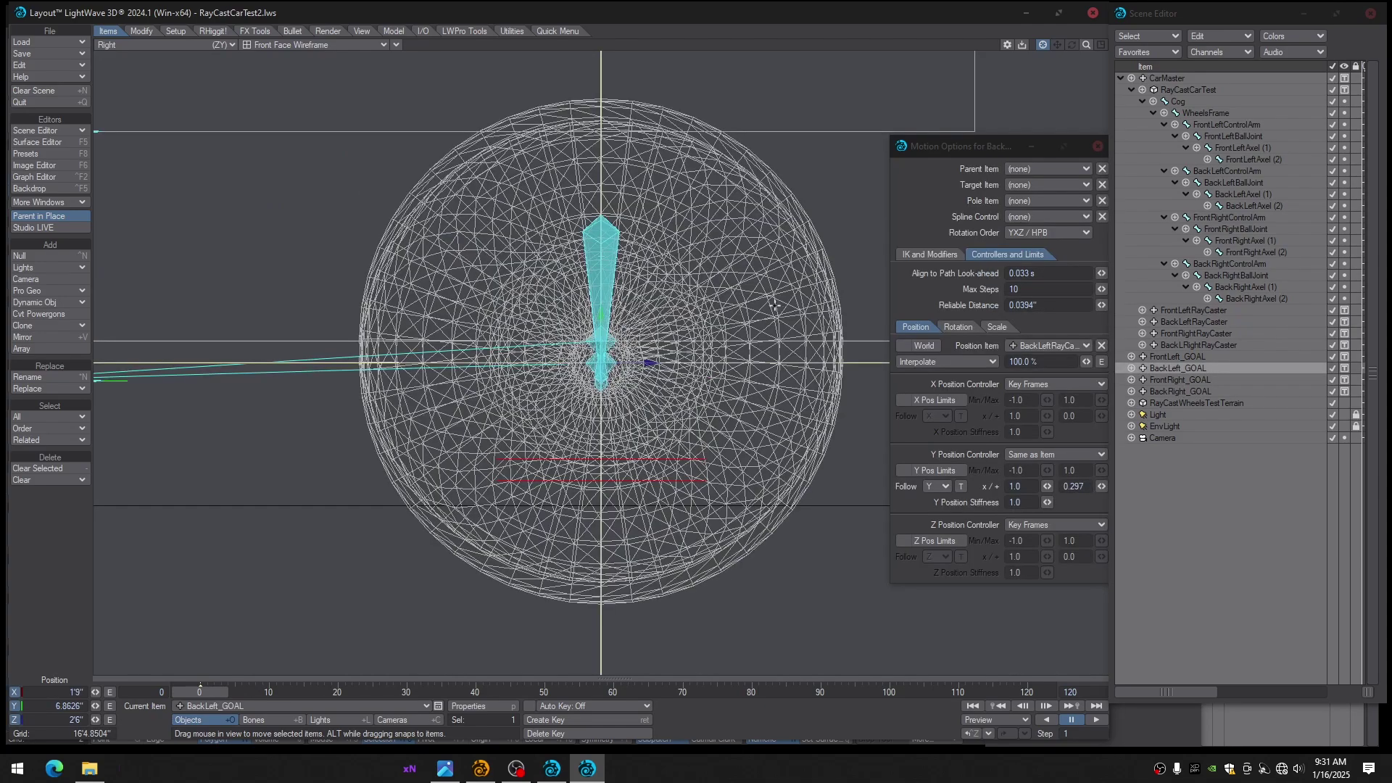
{"action": "left_click_drag", "start_coordinate": [1101, 488], "coordinate": [1211, 489]}
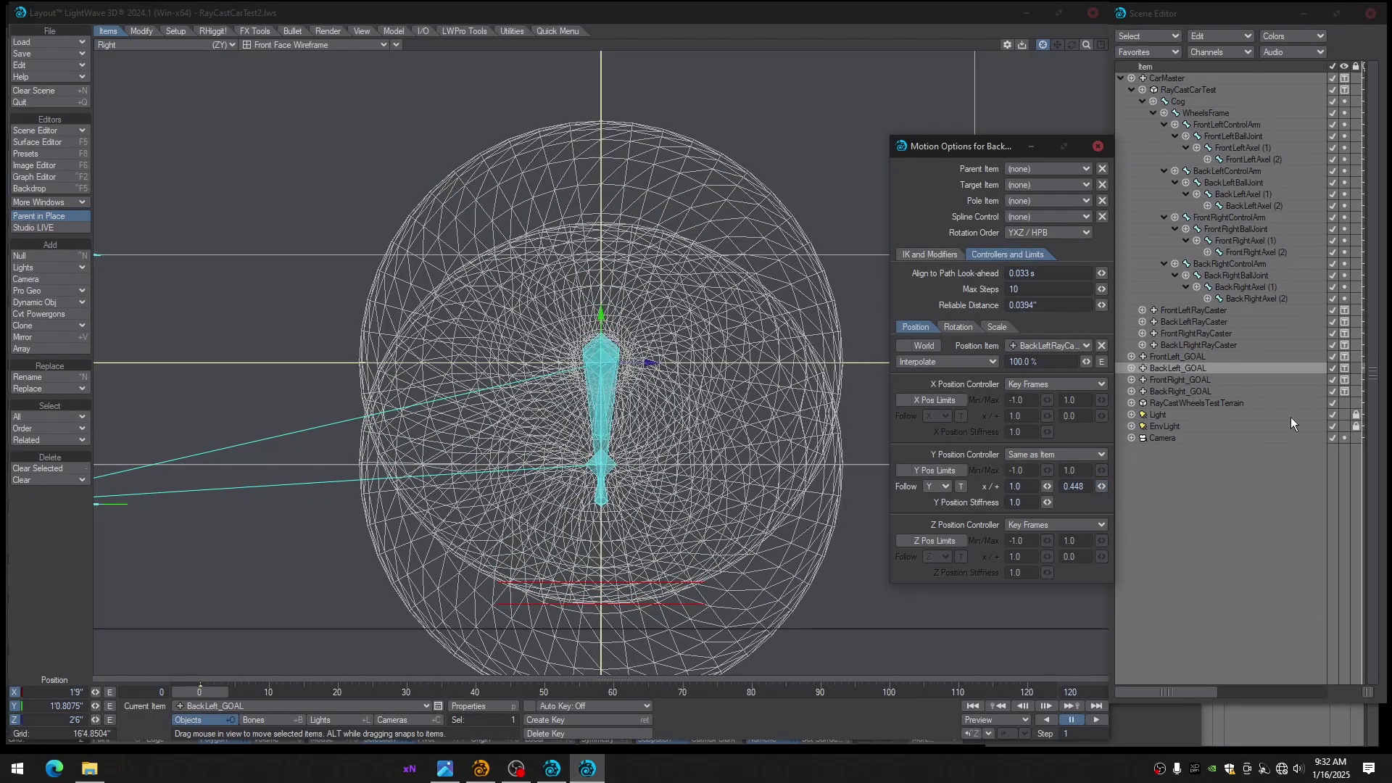
Set BackRight_GOAL's added Y follow offset to 0.448 and return to the perspective view of the car
{"action": "left_click", "coordinate": [1188, 390]}
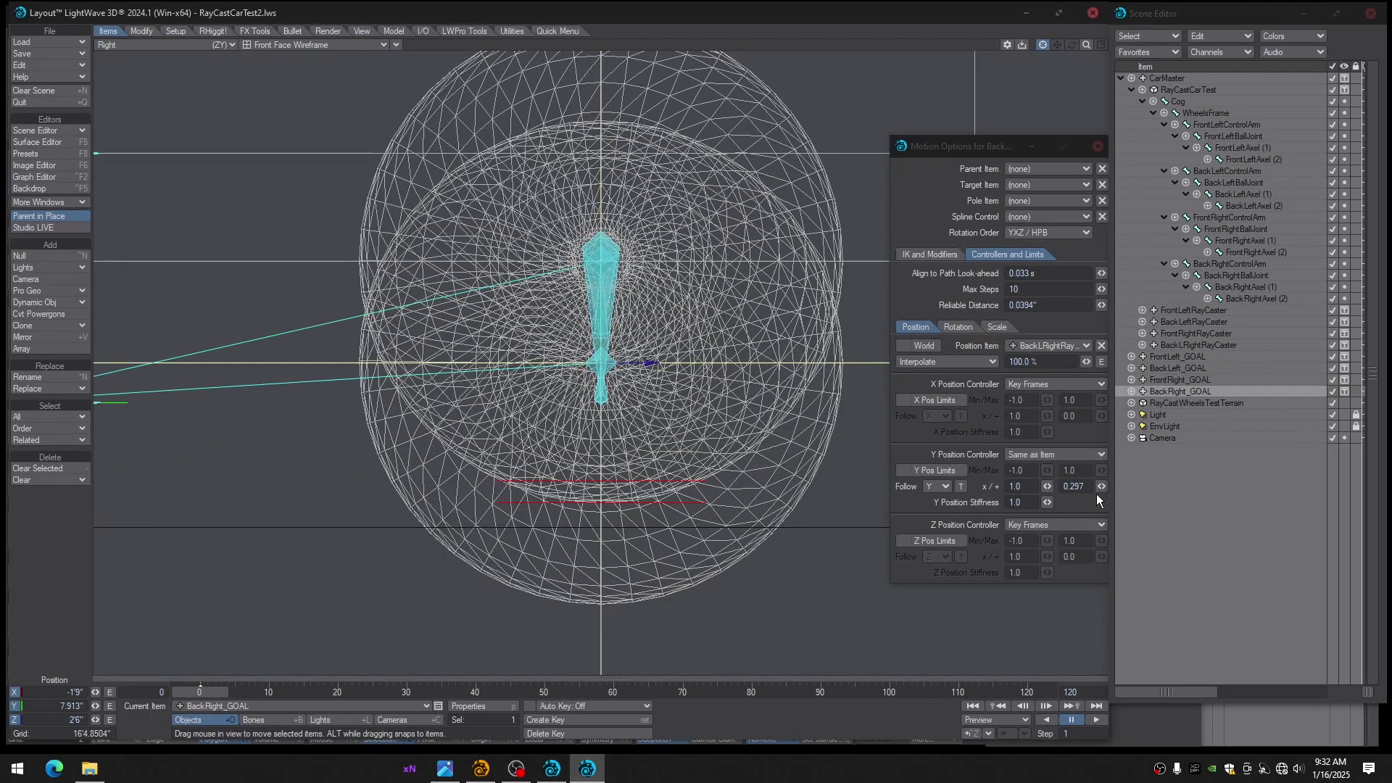
{"action": "left_click_drag", "start_coordinate": [1102, 486], "coordinate": [1208, 486]}
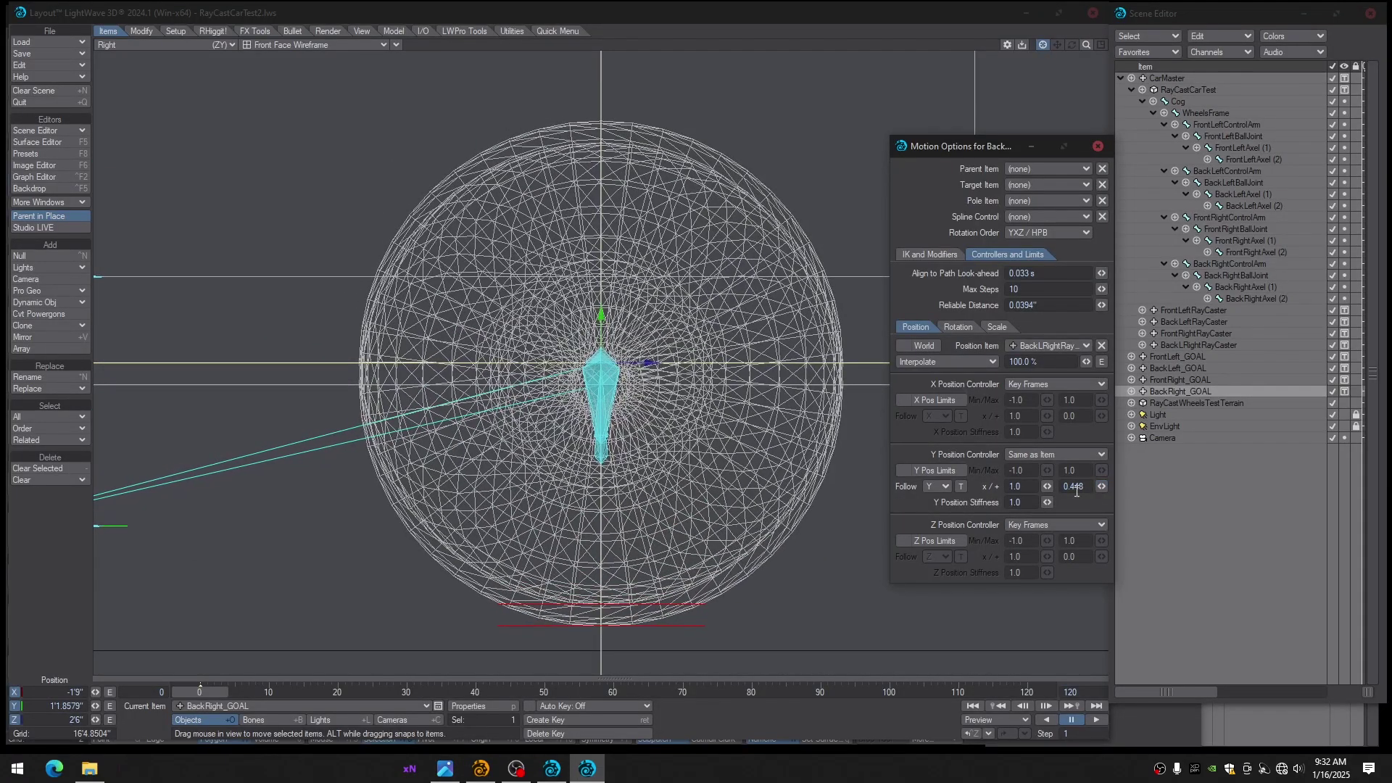
{"action": "key", "text": "4"}
{"action": "left_click_drag", "start_coordinate": [598, 333], "coordinate": [580, 370], "text": "ctrl+alt"}
{"action": "left_click_drag", "start_coordinate": [407, 509], "coordinate": [391, 500], "text": "alt"}
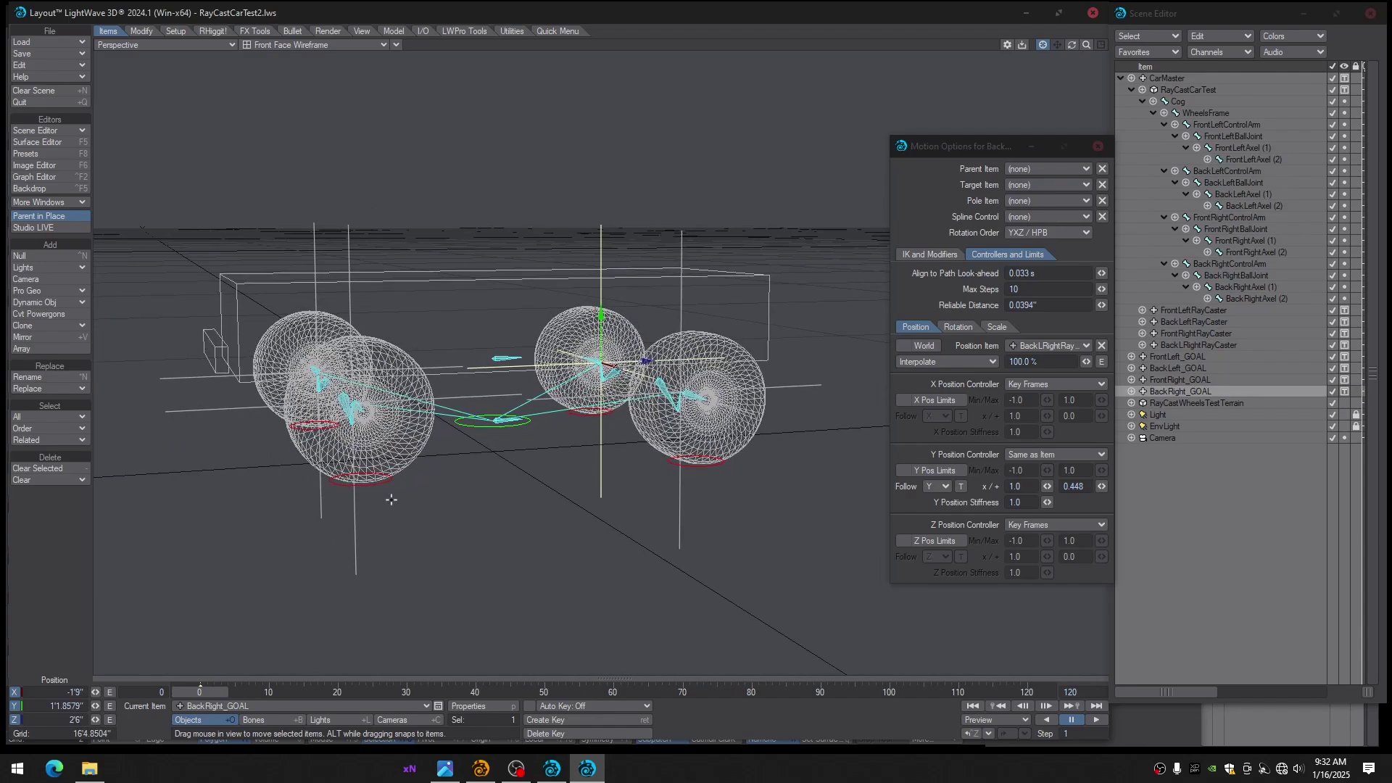
Close the motion options, display RayCastWheelsTestTerrain as Textured Shaded Solid, and select CarMaster
{"action": "left_click", "coordinate": [1099, 146]}
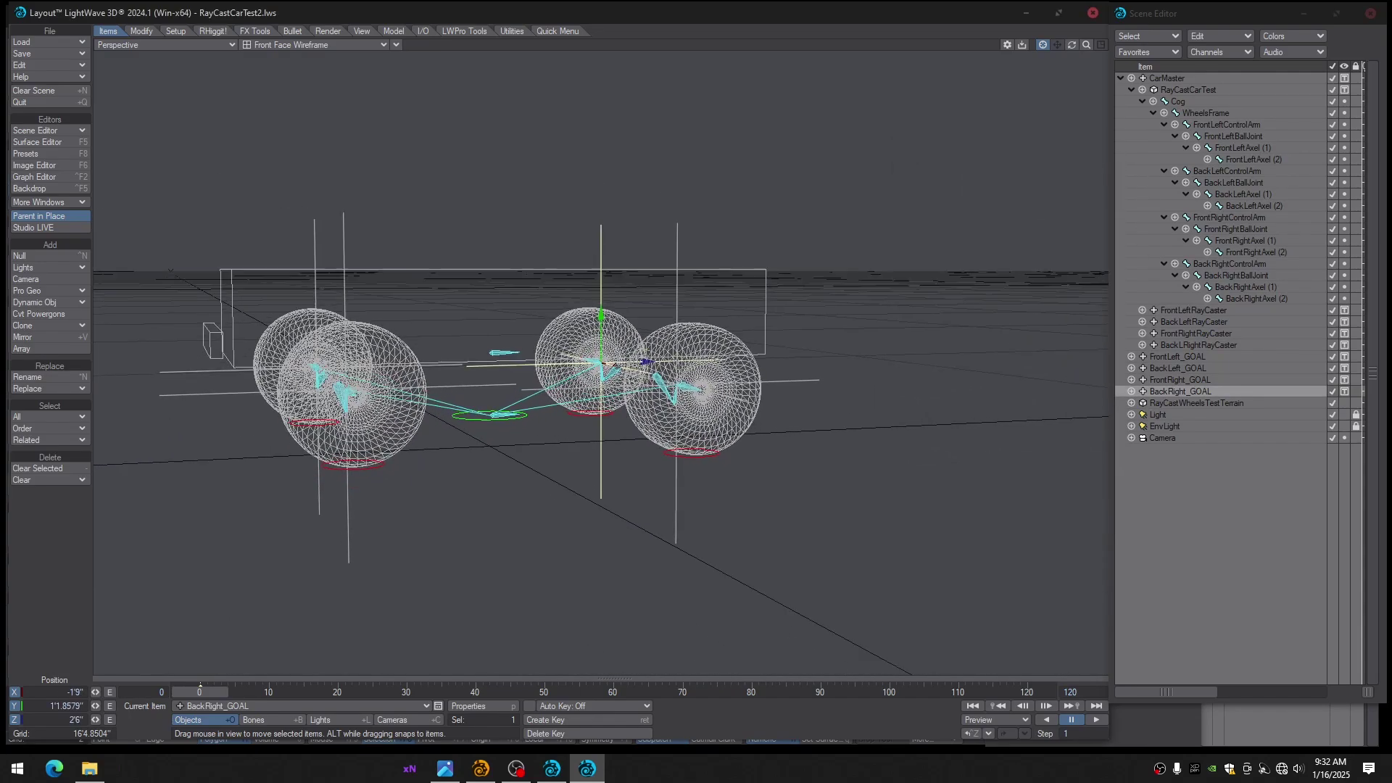
{"action": "left_click", "coordinate": [1343, 403]}
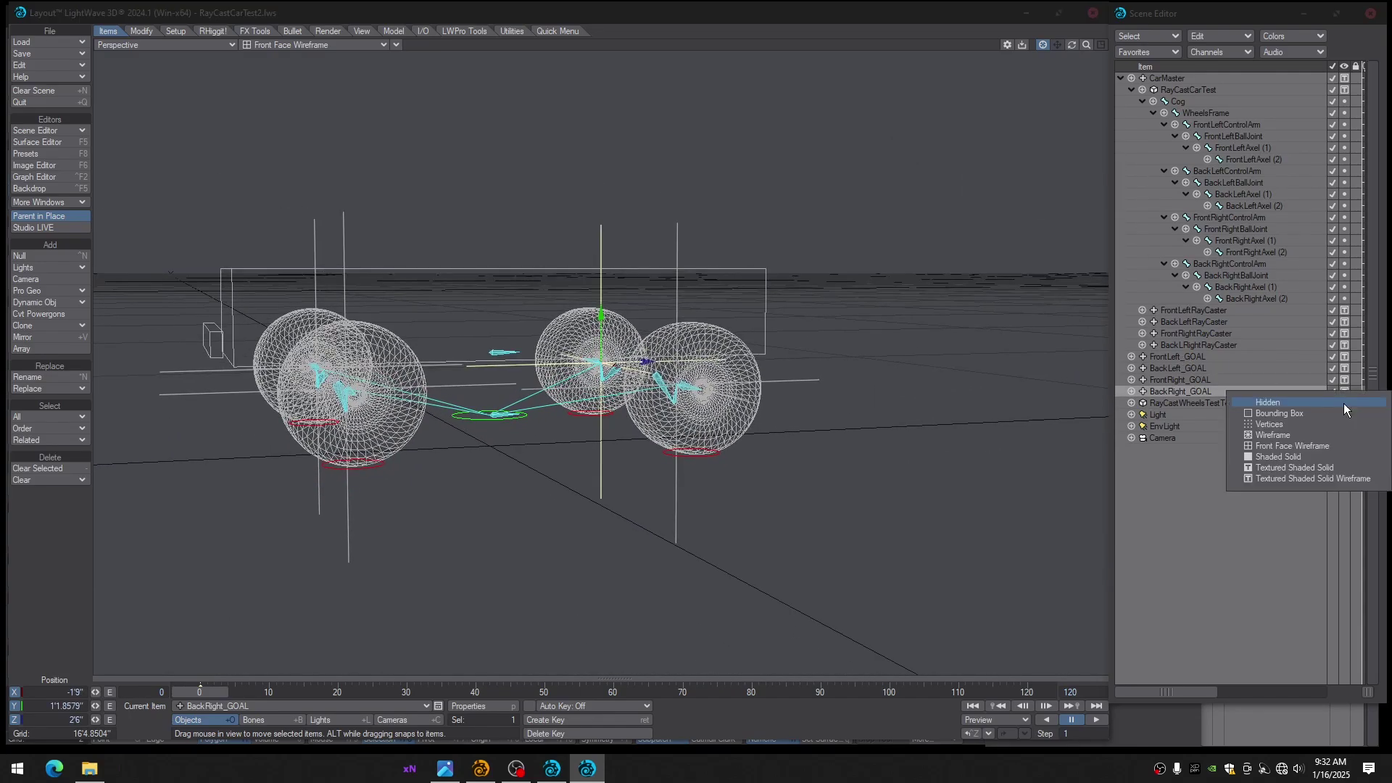
{"action": "left_click", "coordinate": [1320, 467]}
{"action": "left_click_drag", "start_coordinate": [559, 523], "coordinate": [536, 512], "text": "alt"}
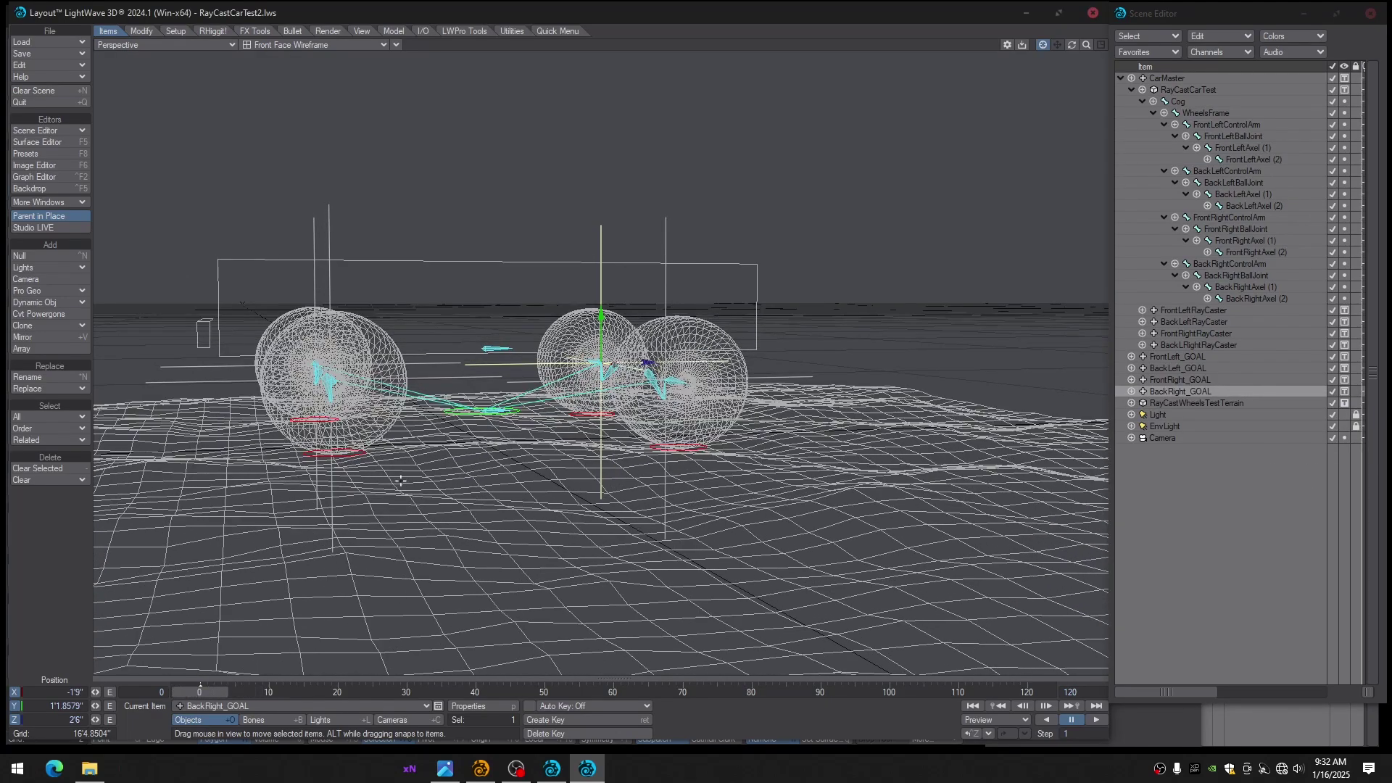
{"action": "left_click", "coordinate": [1169, 78]}
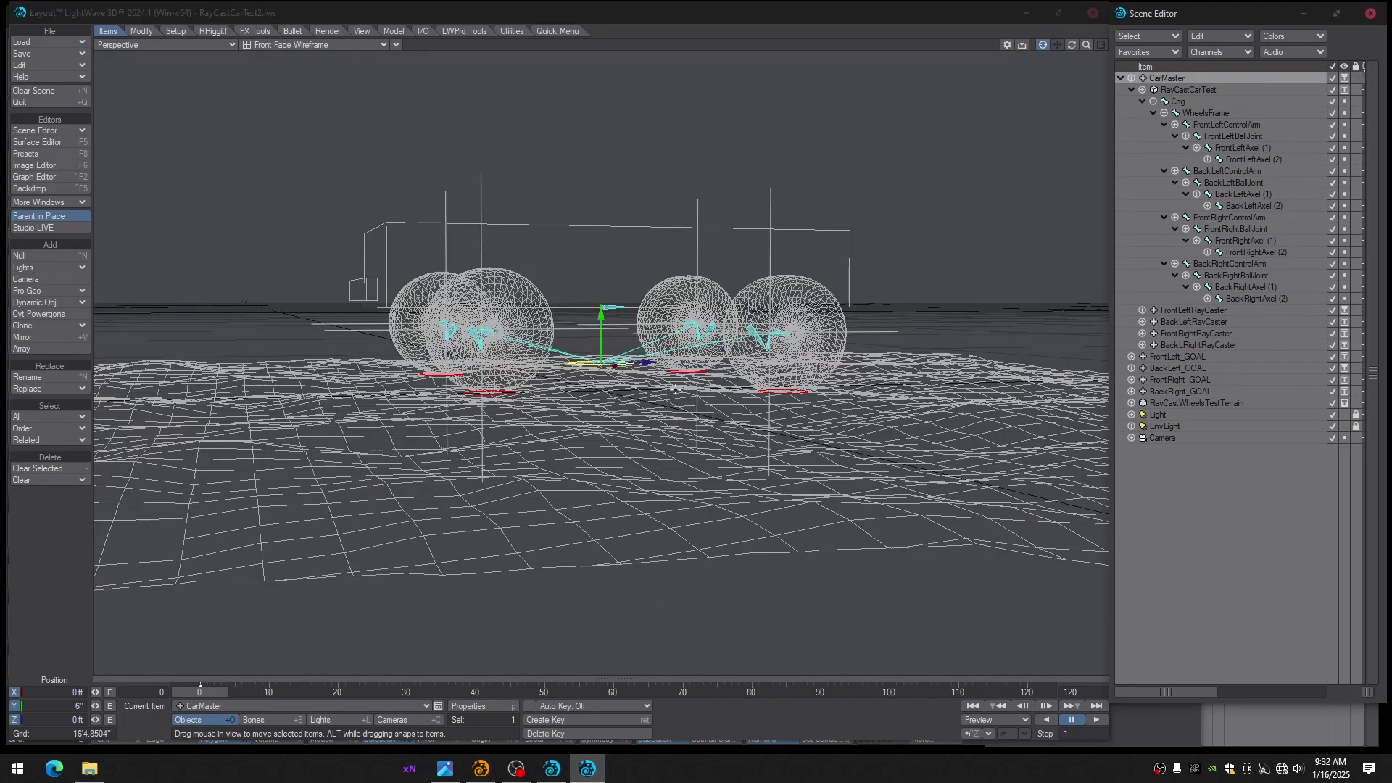
Test-move CarMaster along Z over the terrain and examine the wheels and axle bones from several angles
{"action": "scroll", "coordinate": [675, 390], "scroll_direction": "up", "scroll_amount": 3}
{"action": "left_click_drag", "start_coordinate": [651, 362], "coordinate": [643, 363]}
{"action": "left_click_drag", "start_coordinate": [954, 305], "coordinate": [963, 337], "text": "alt"}
{"action": "left_click_drag", "start_coordinate": [647, 358], "coordinate": [481, 376]}
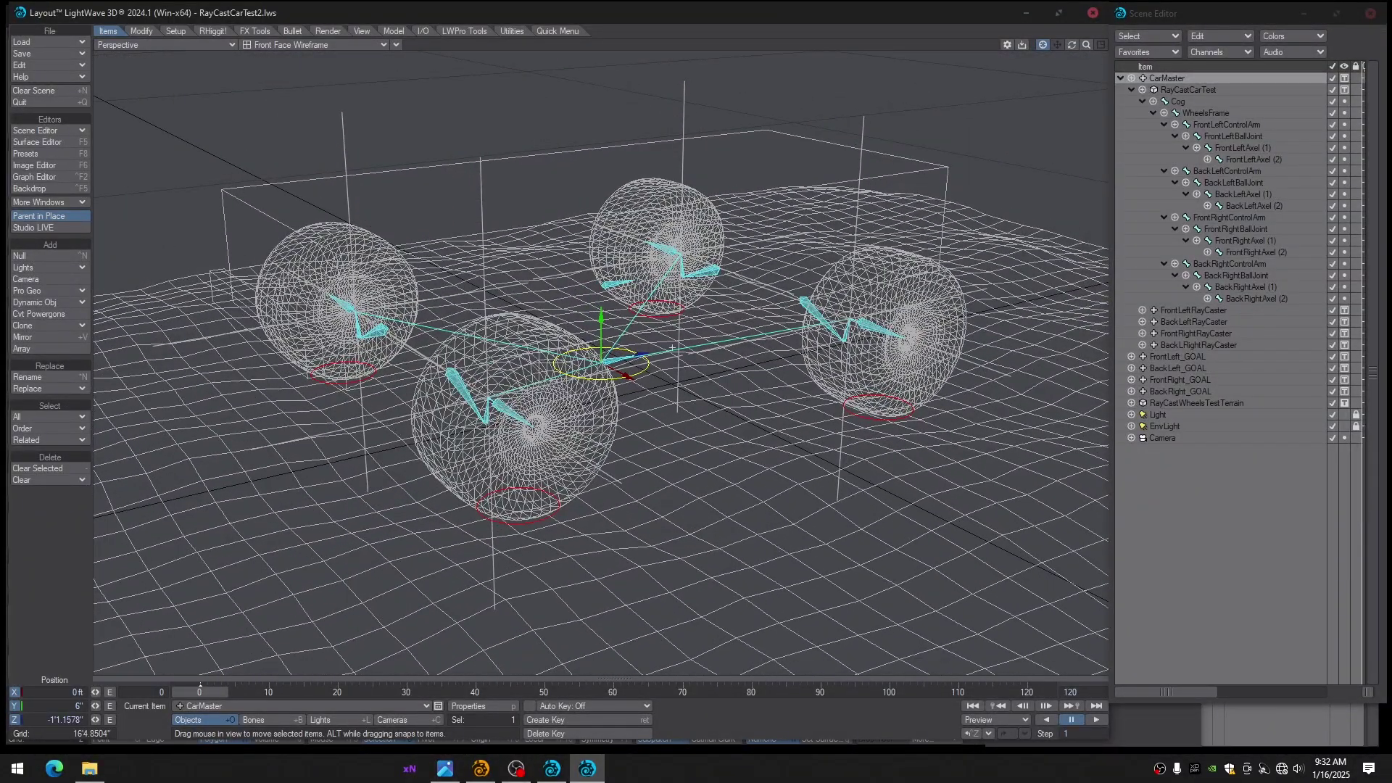
{"action": "left_click", "coordinate": [468, 395]}
{"action": "left_click", "coordinate": [656, 394]}
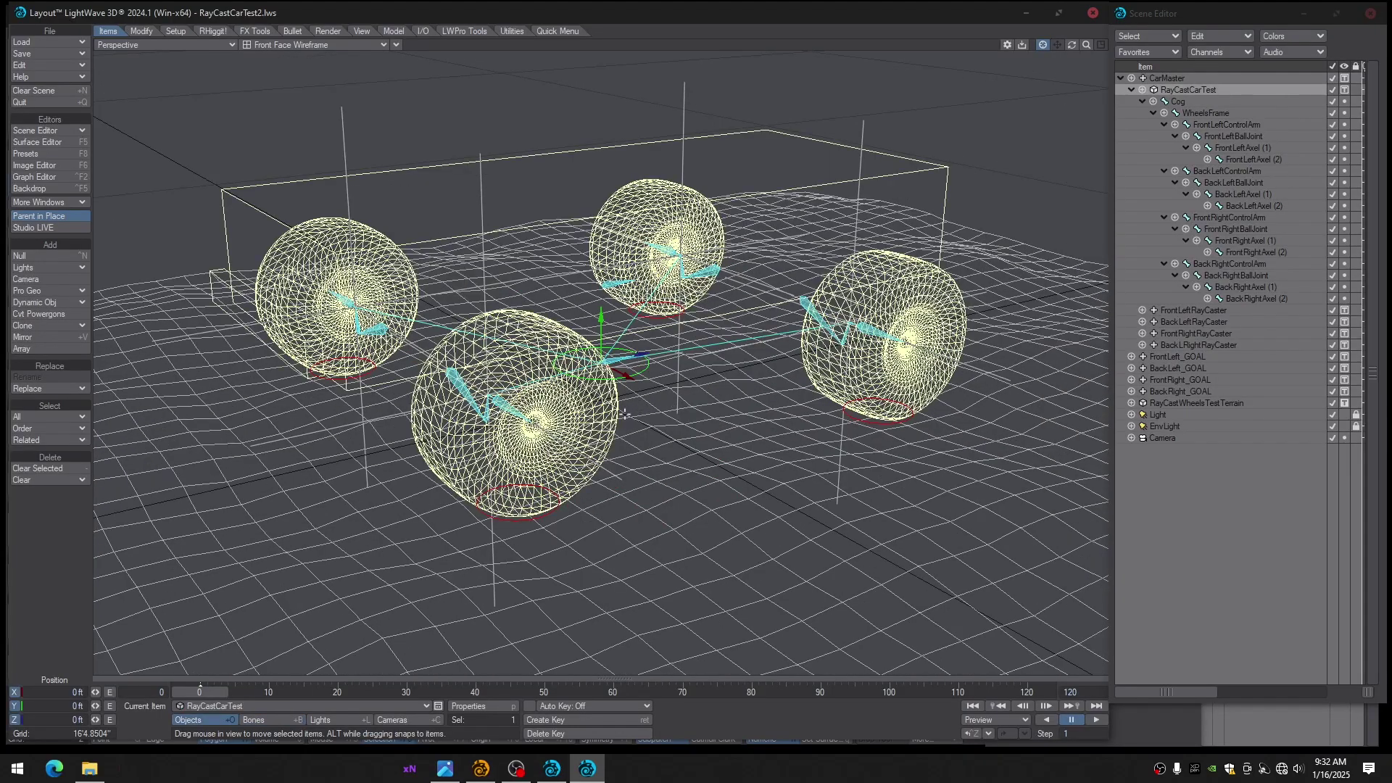
{"action": "left_click", "coordinate": [341, 299]}
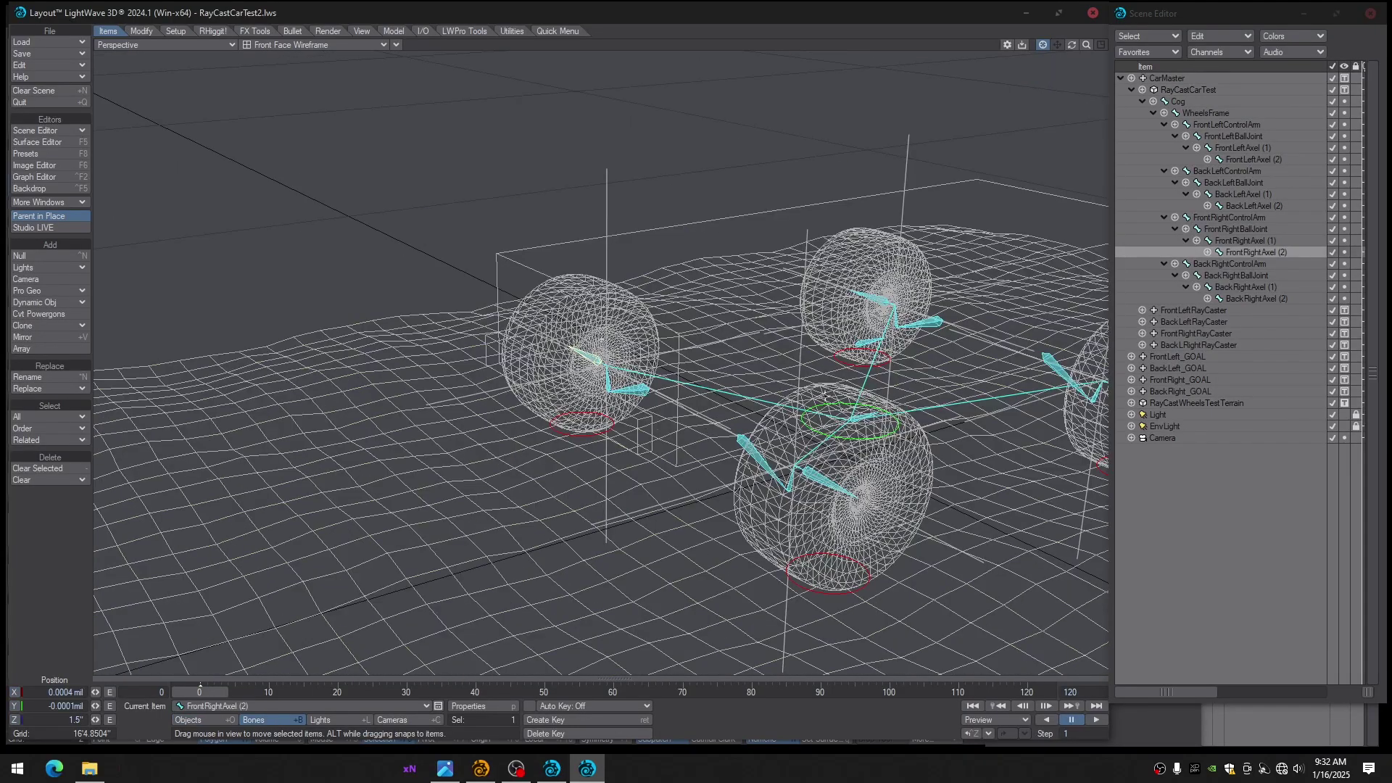
{"action": "left_click_drag", "start_coordinate": [825, 392], "coordinate": [882, 209], "text": "alt"}
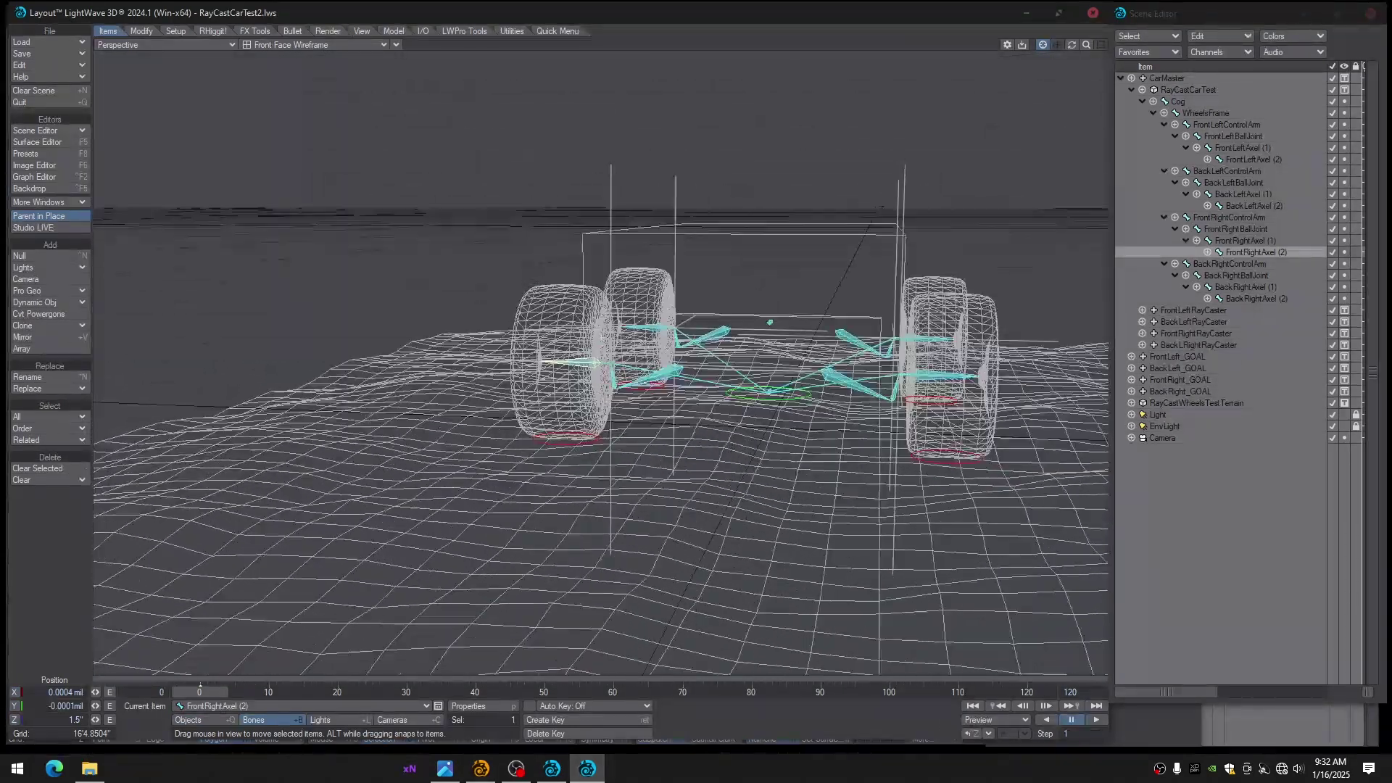
{"action": "left_click_drag", "start_coordinate": [940, 341], "coordinate": [824, 249], "text": "alt"}
{"action": "left_click", "coordinate": [872, 355]}
Lower the Cog bone, trying -4" before setting its Y position to -4.5"
{"action": "left_click", "coordinate": [1183, 106]}
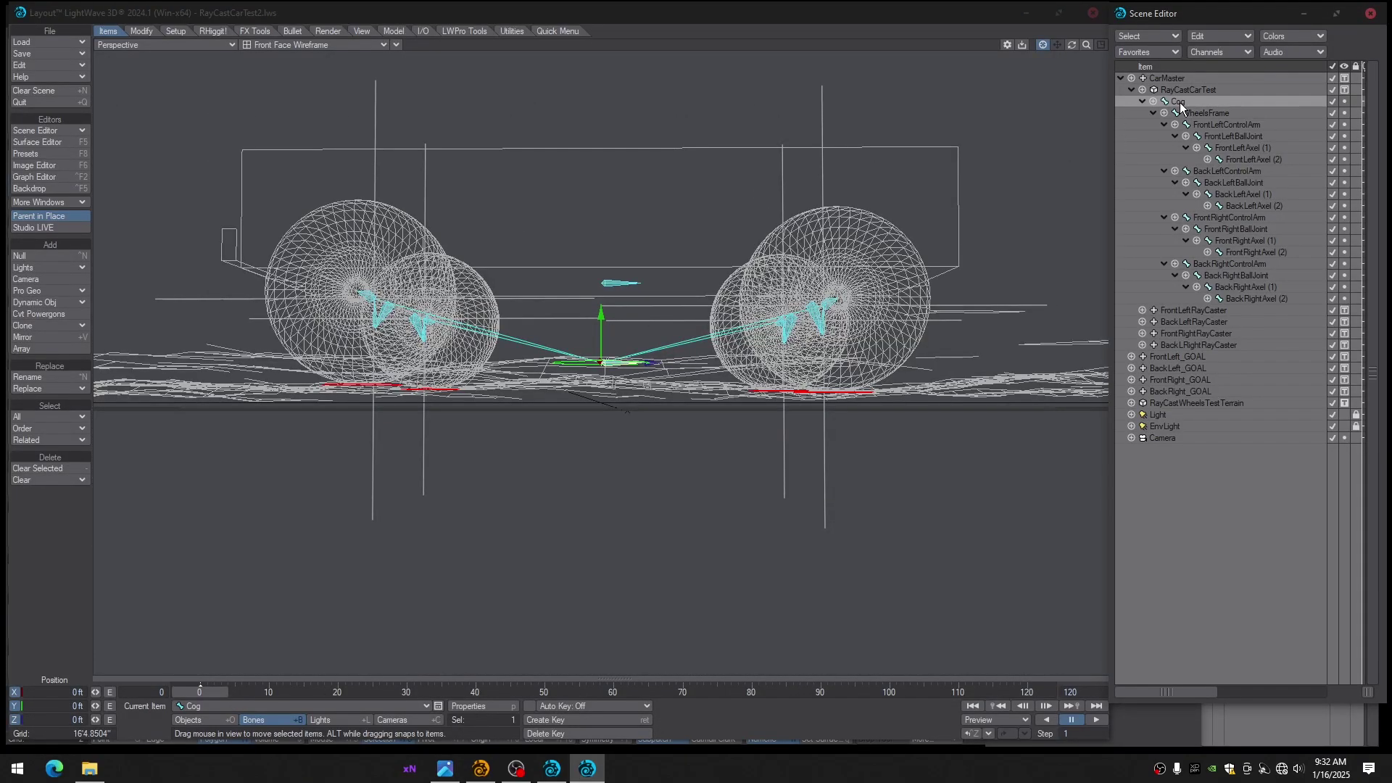
{"action": "left_click_drag", "start_coordinate": [878, 304], "coordinate": [657, 400], "text": "alt"}
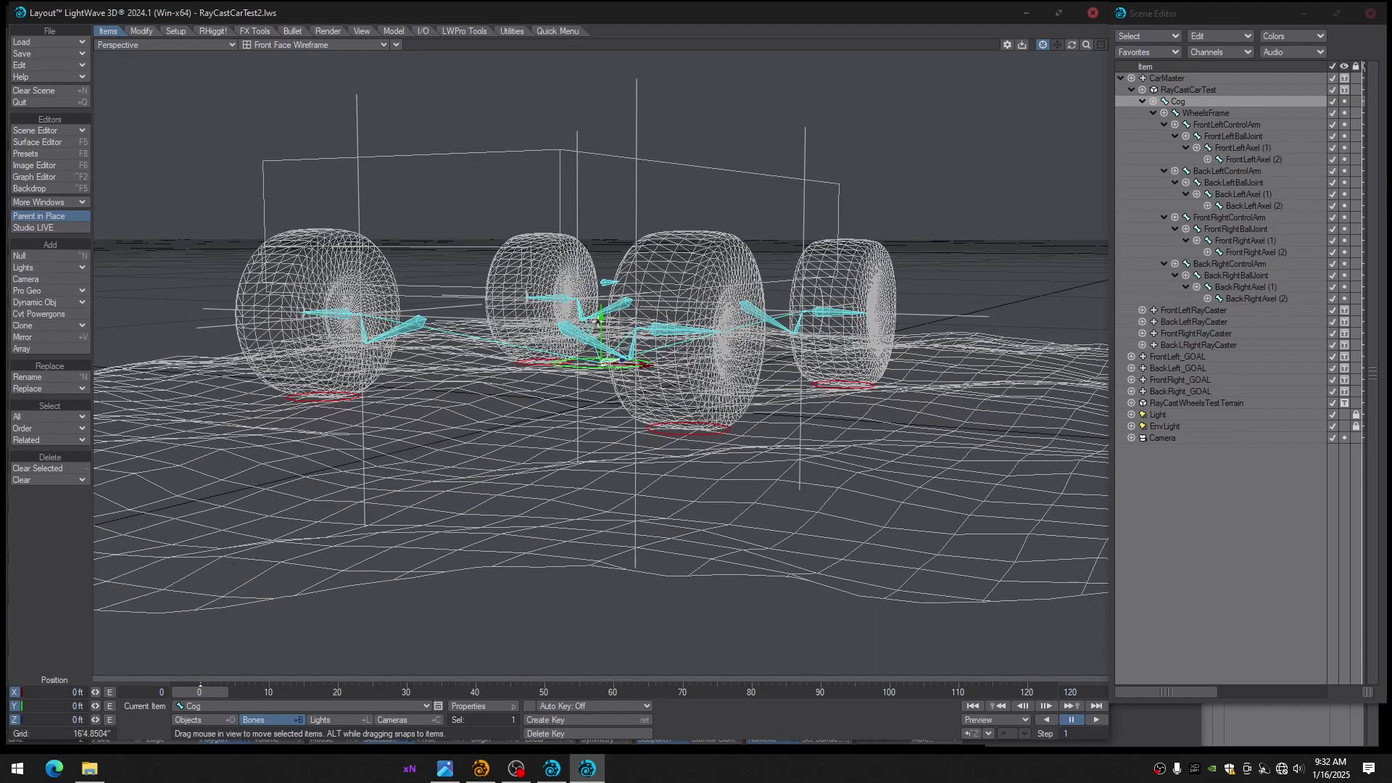
{"action": "mouse_move", "coordinate": [600, 320]}
{"action": "left_mouse_down"}
{"action": "mouse_move", "coordinate": [600, 421]}
{"action": "mouse_move", "coordinate": [601, 297]}
{"action": "mouse_move", "coordinate": [600, 427]}
{"action": "mouse_move", "coordinate": [600, 346]}
{"action": "left_mouse_up"}
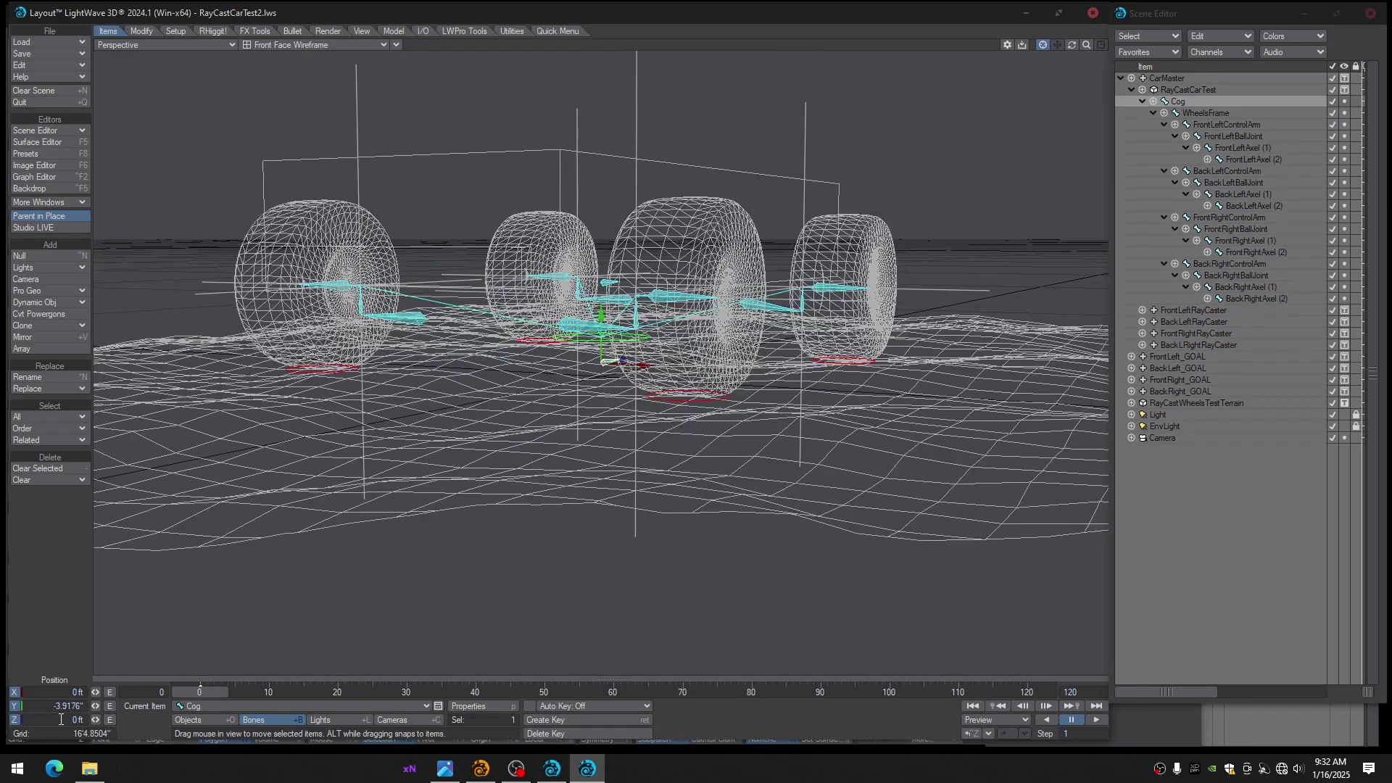
{"action": "left_click", "coordinate": [80, 707]}
{"action": "type", "text": "-4"}
{"action": "key", "text": "Return"}
{"action": "left_click_drag", "start_coordinate": [285, 441], "coordinate": [468, 402], "text": "alt"}
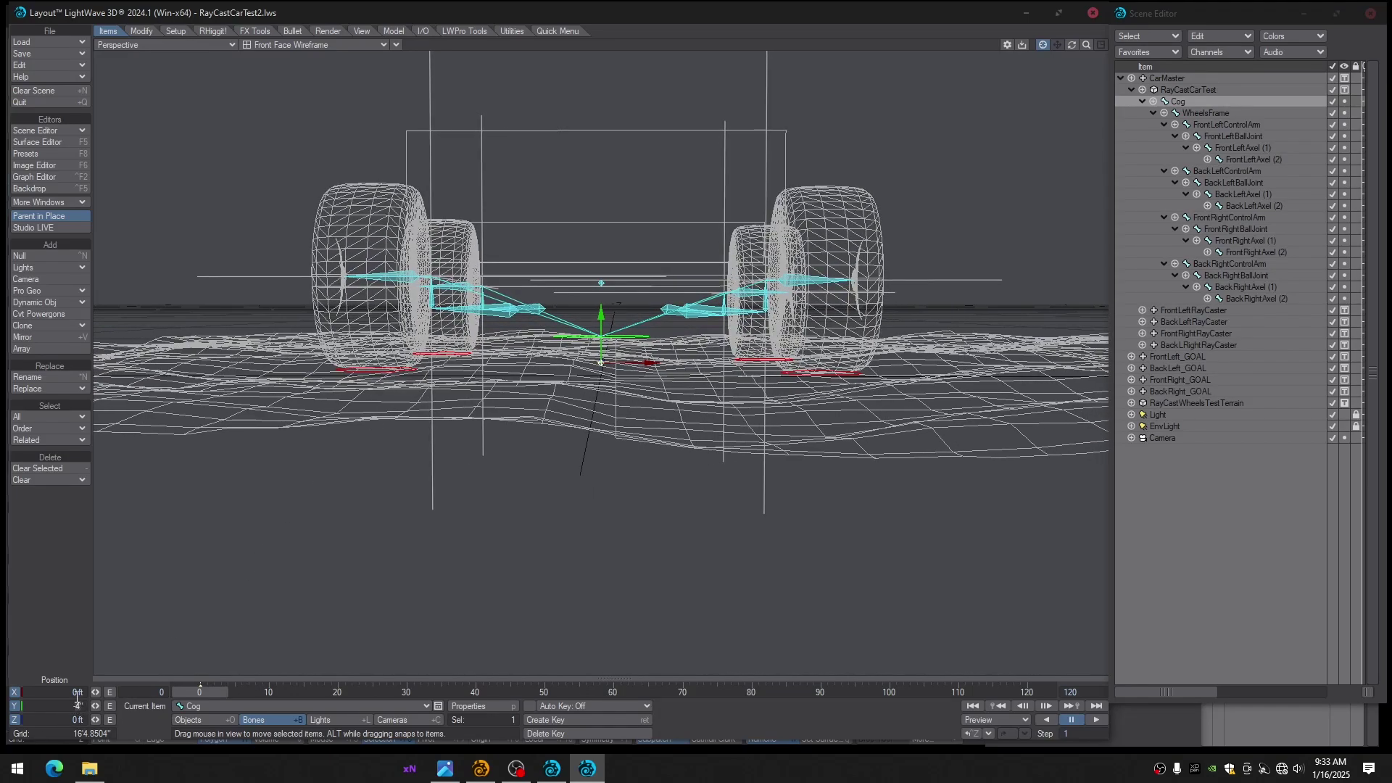
{"action": "key", "text": "Return"}
{"action": "left_click_drag", "start_coordinate": [232, 537], "coordinate": [323, 537], "text": "alt"}
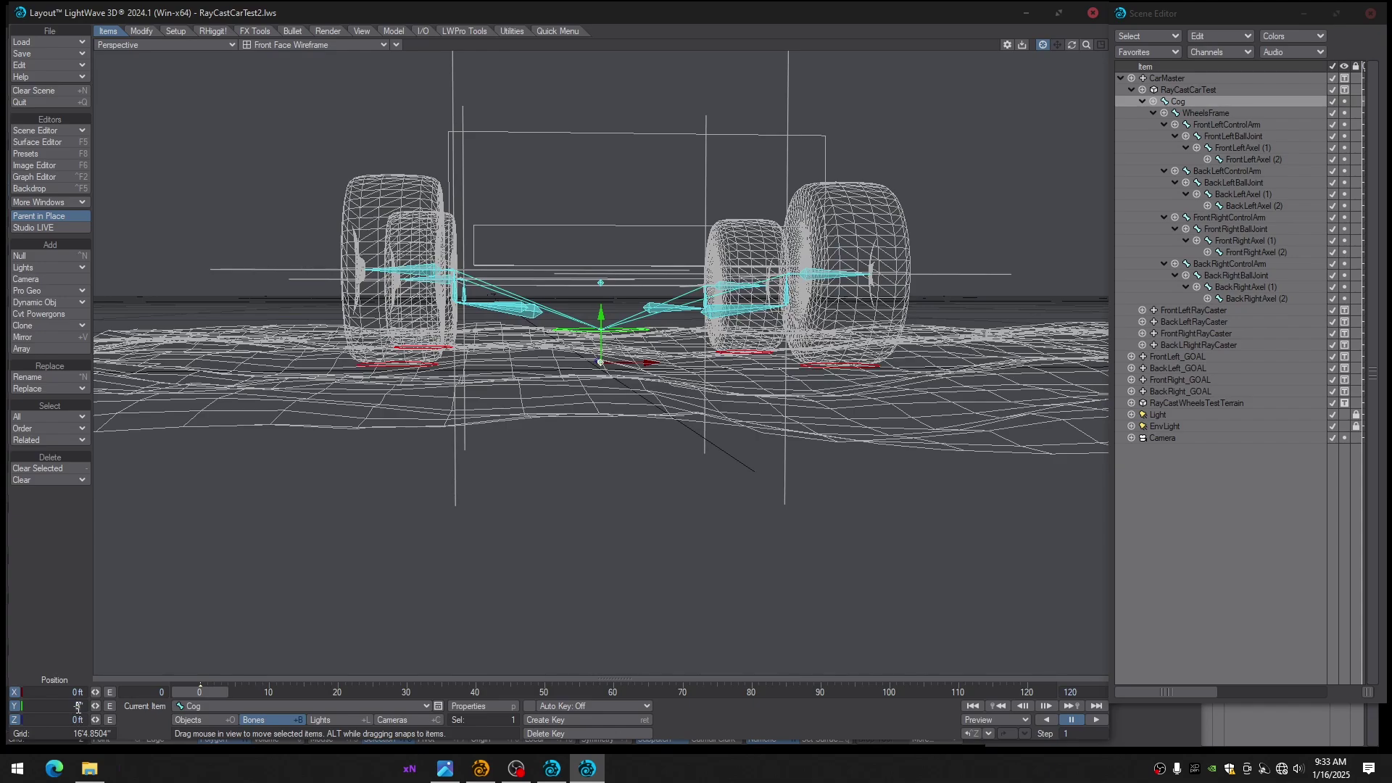
{"action": "key", "text": "Return"}
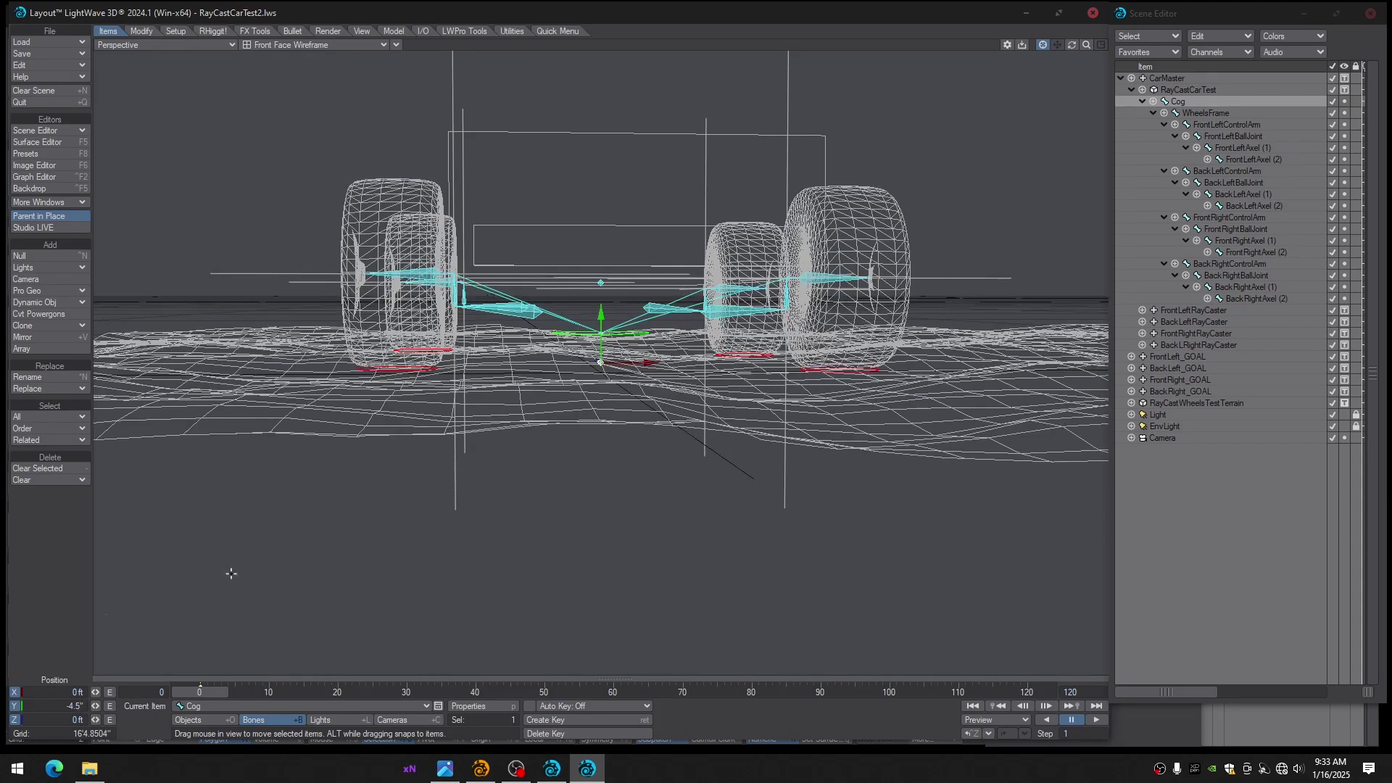
Examine the control arms from the front with the lowered Cog, and test-move CarMaster along Z to check the suspension
{"action": "mouse_move", "coordinate": [230, 573]}
{"action": "left_mouse_down", "text": "alt"}
{"action": "mouse_move", "coordinate": [217, 562]}
{"action": "mouse_move", "coordinate": [187, 576]}
{"action": "mouse_move", "coordinate": [211, 598]}
{"action": "mouse_move", "coordinate": [261, 565]}
{"action": "mouse_move", "coordinate": [137, 585]}
{"action": "mouse_move", "coordinate": [83, 549]}
{"action": "mouse_move", "coordinate": [216, 560]}
{"action": "left_mouse_up", "text": "alt"}
{"action": "scroll", "coordinate": [602, 363], "scroll_direction": "up", "scroll_amount": 3}
{"action": "left_click_drag", "start_coordinate": [538, 343], "coordinate": [576, 346], "text": "alt"}
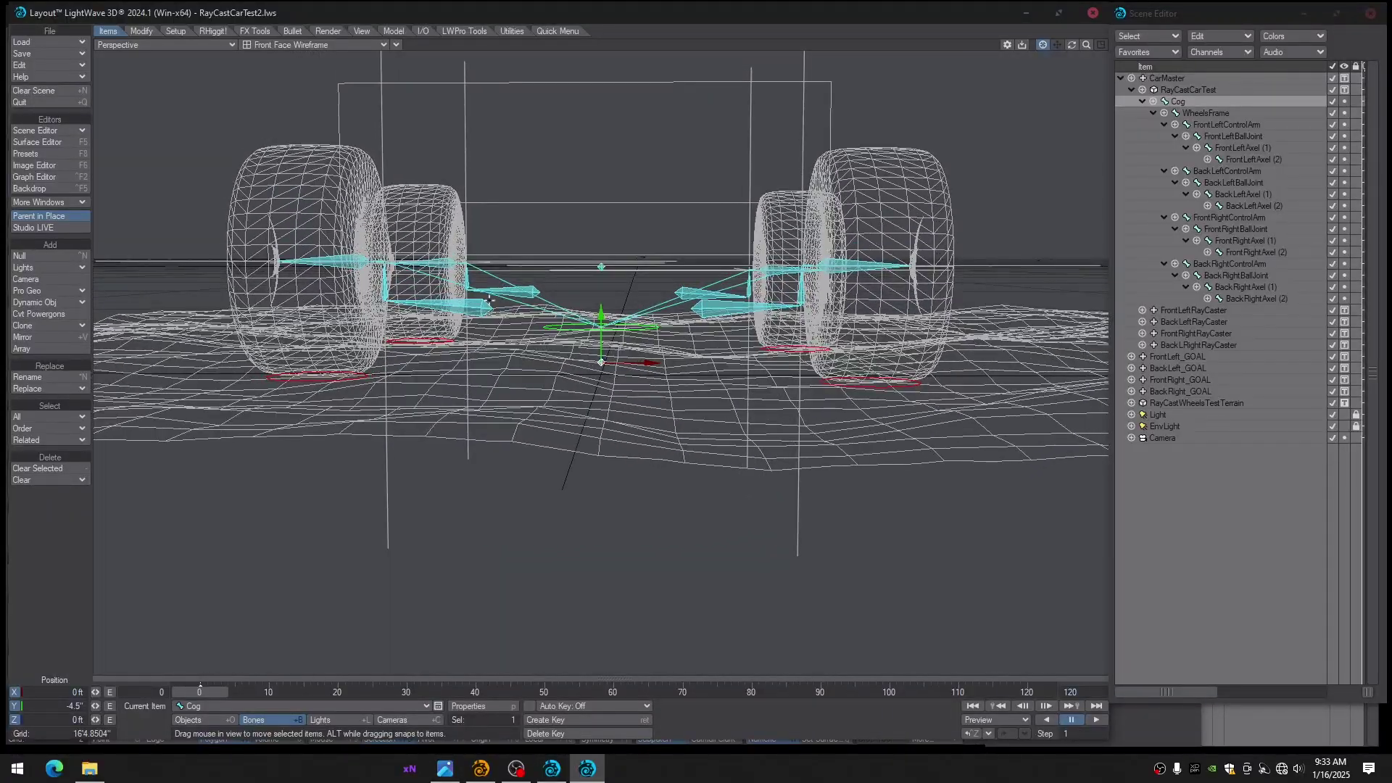
{"action": "left_click_drag", "start_coordinate": [489, 300], "coordinate": [495, 300], "text": "alt"}
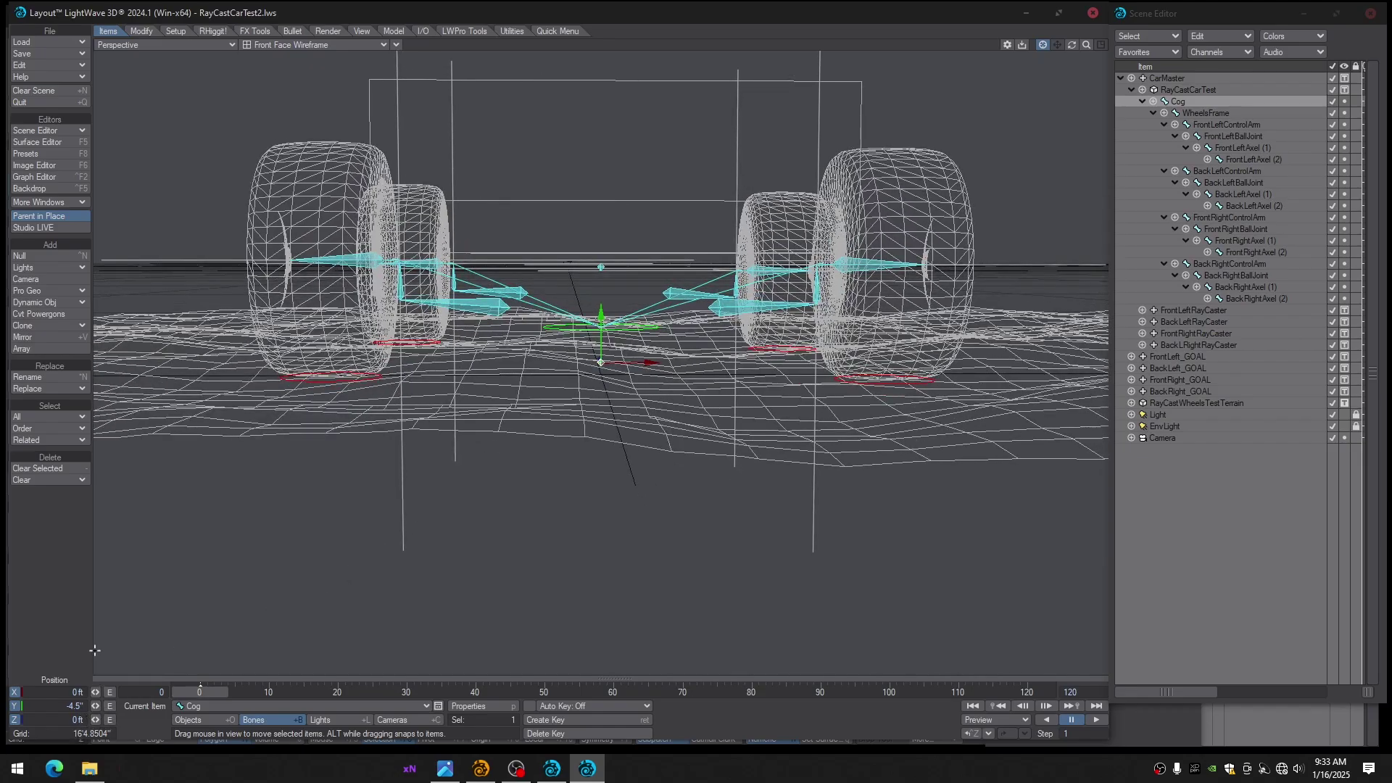
{"action": "scroll", "coordinate": [639, 426], "scroll_direction": "down", "scroll_amount": 2}
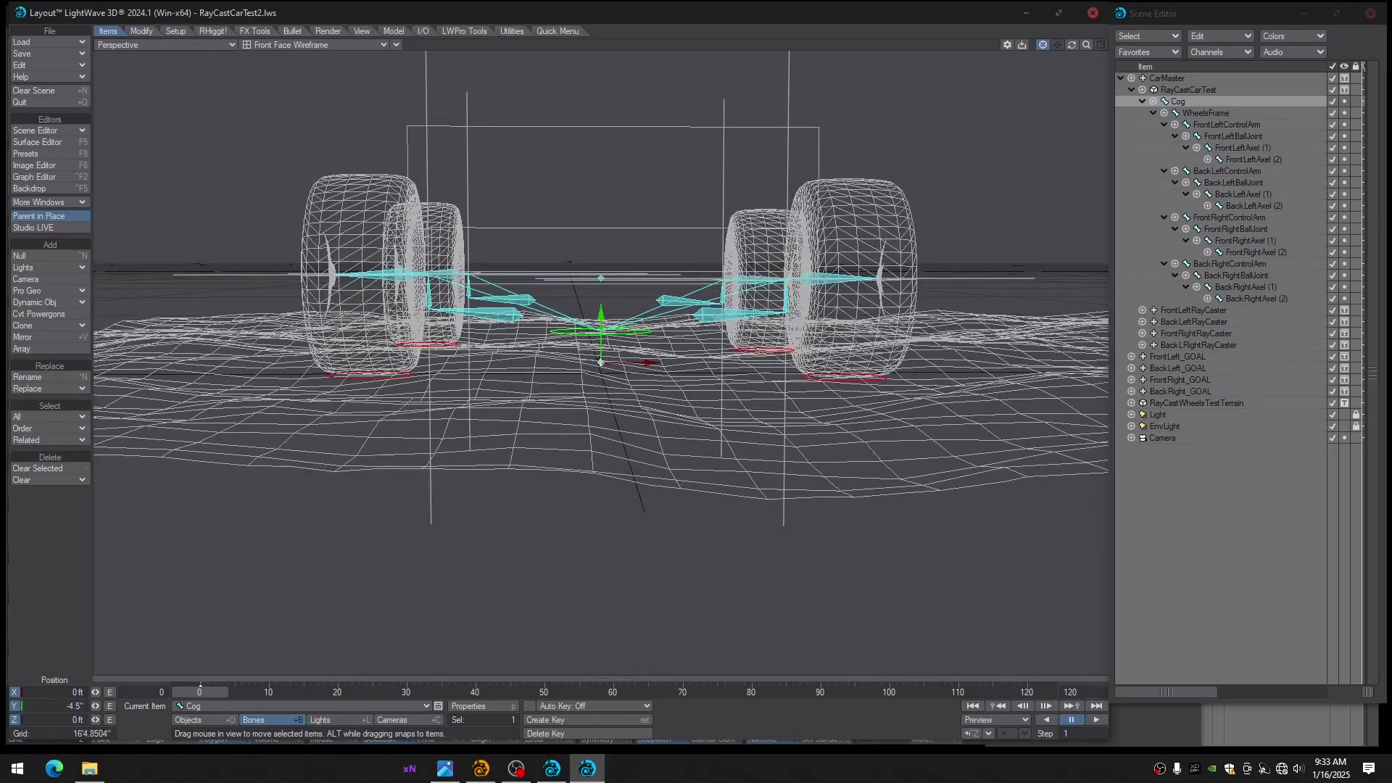
{"action": "left_click_drag", "start_coordinate": [638, 427], "coordinate": [555, 478], "text": "alt"}
{"action": "left_click", "coordinate": [1179, 79]}
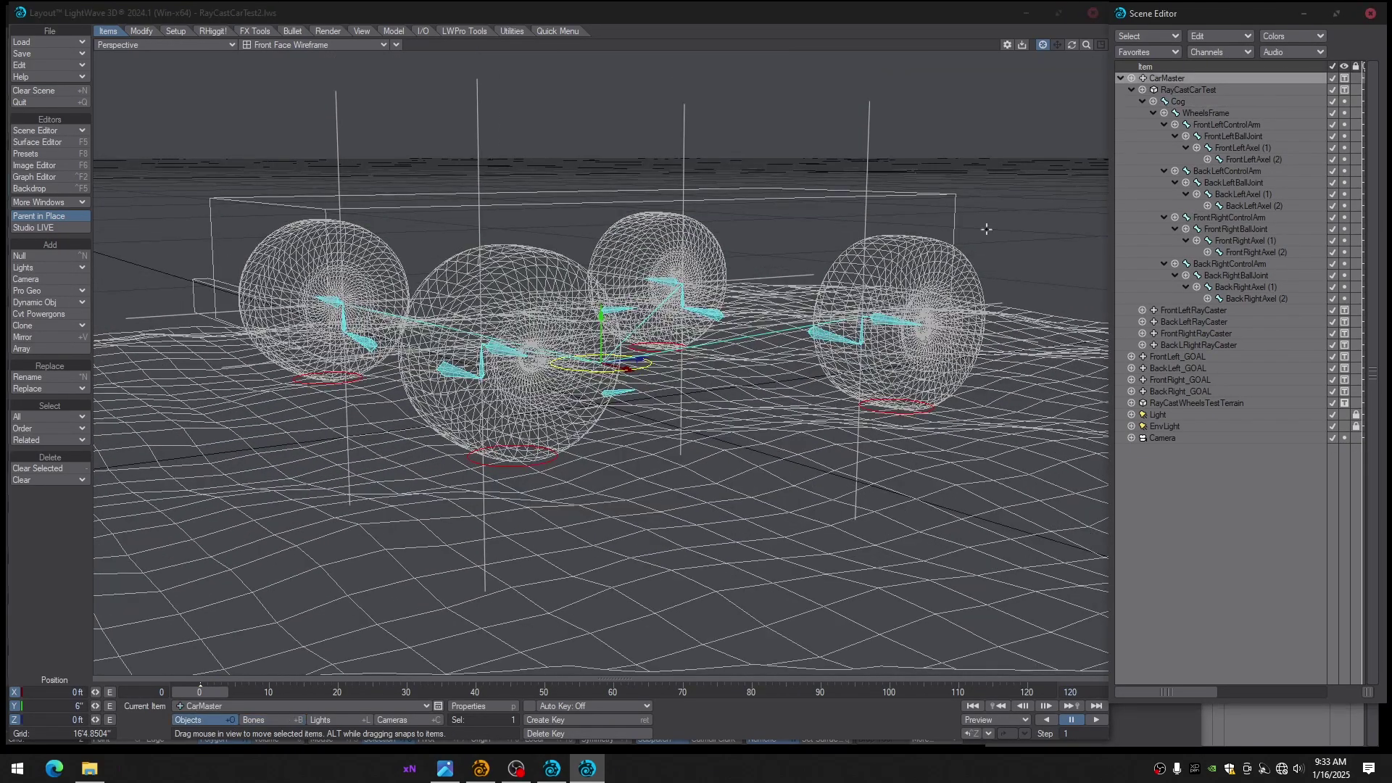
{"action": "left_click_drag", "start_coordinate": [989, 228], "coordinate": [912, 253], "text": "alt"}
{"action": "left_click_drag", "start_coordinate": [644, 360], "coordinate": [575, 416]}
Add a Relativity modifier to the FrontLeftAxel (2) bone and open its expression settings
{"action": "left_click", "coordinate": [571, 385]}
{"action": "left_click", "coordinate": [573, 386]}
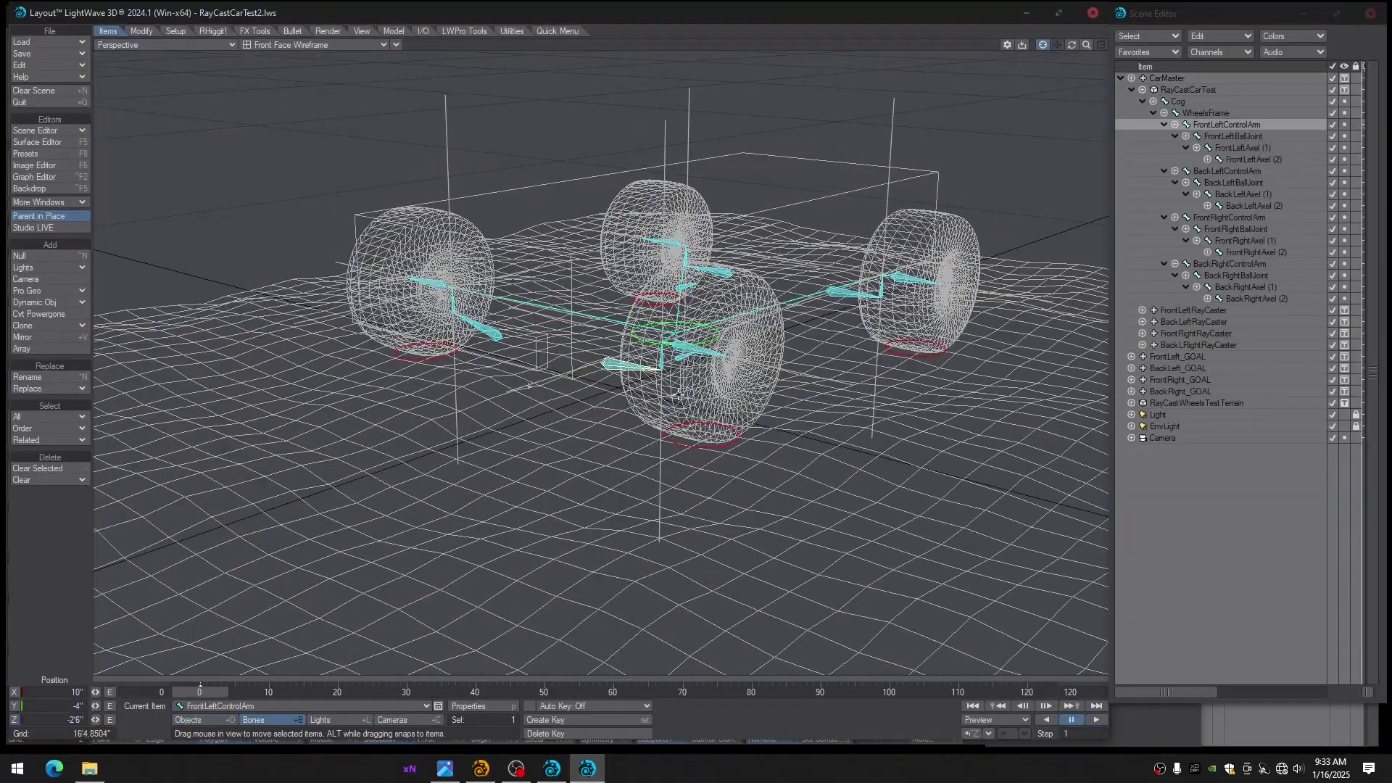
{"action": "key", "text": "Down"}
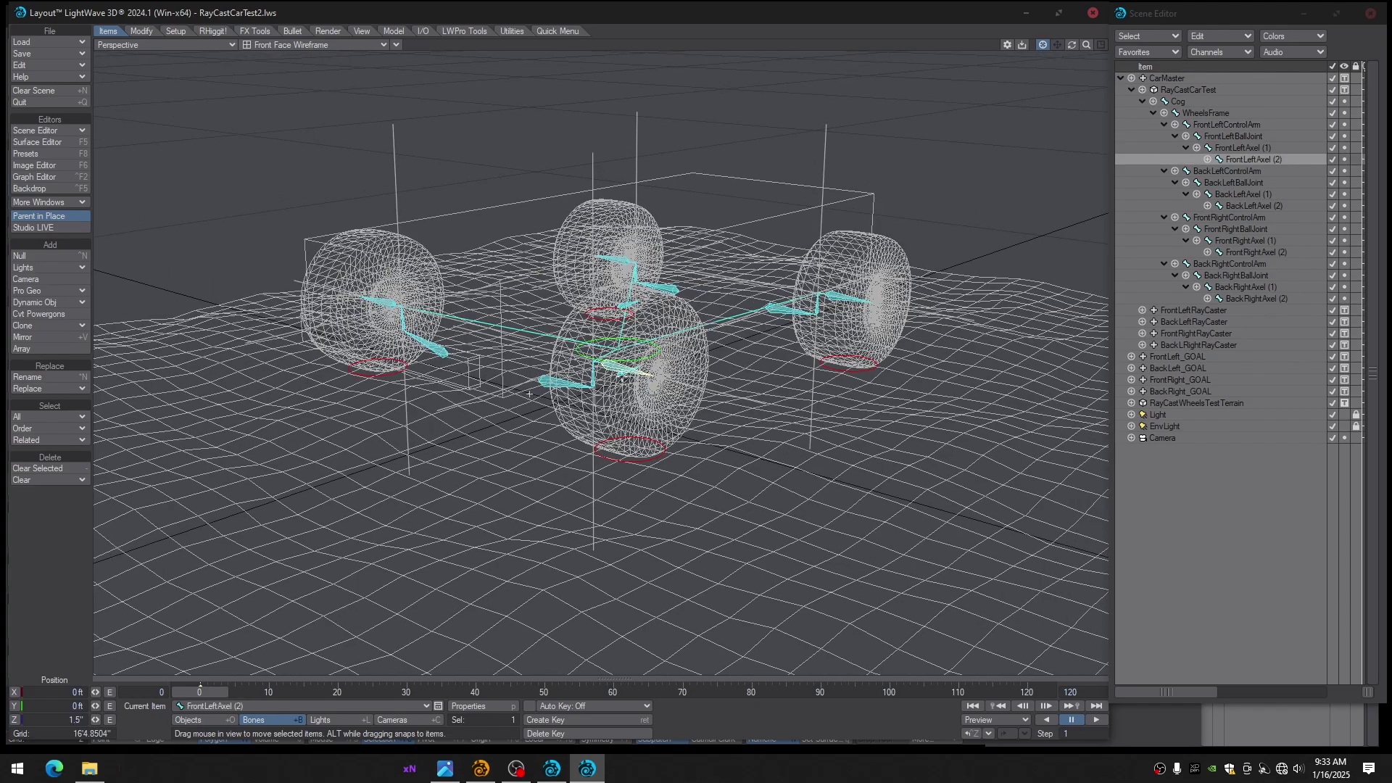
{"action": "mouse_move", "coordinate": [611, 387]}
{"action": "left_mouse_down", "text": "alt"}
{"action": "mouse_move", "coordinate": [667, 388]}
{"action": "mouse_move", "coordinate": [637, 381]}
{"action": "left_mouse_up", "text": "alt"}
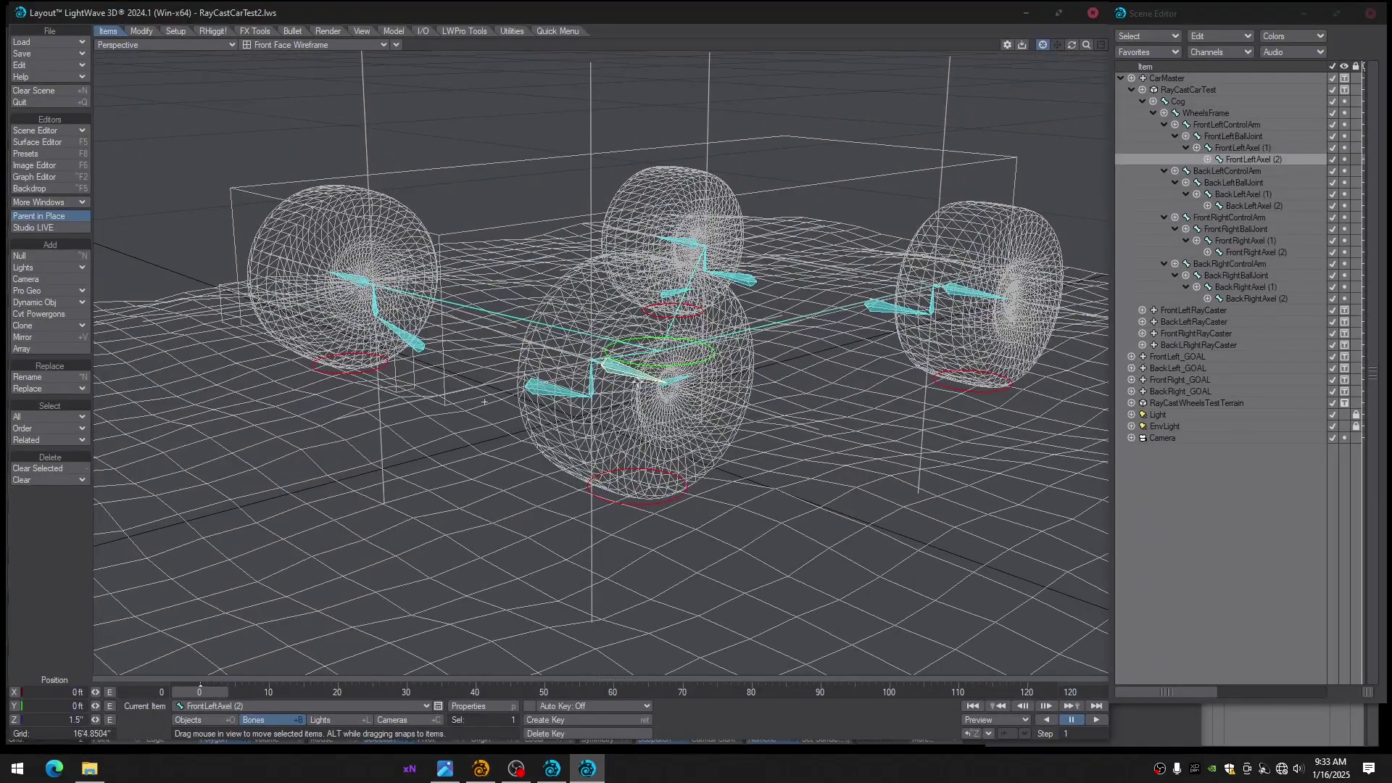
{"action": "key", "text": "m"}
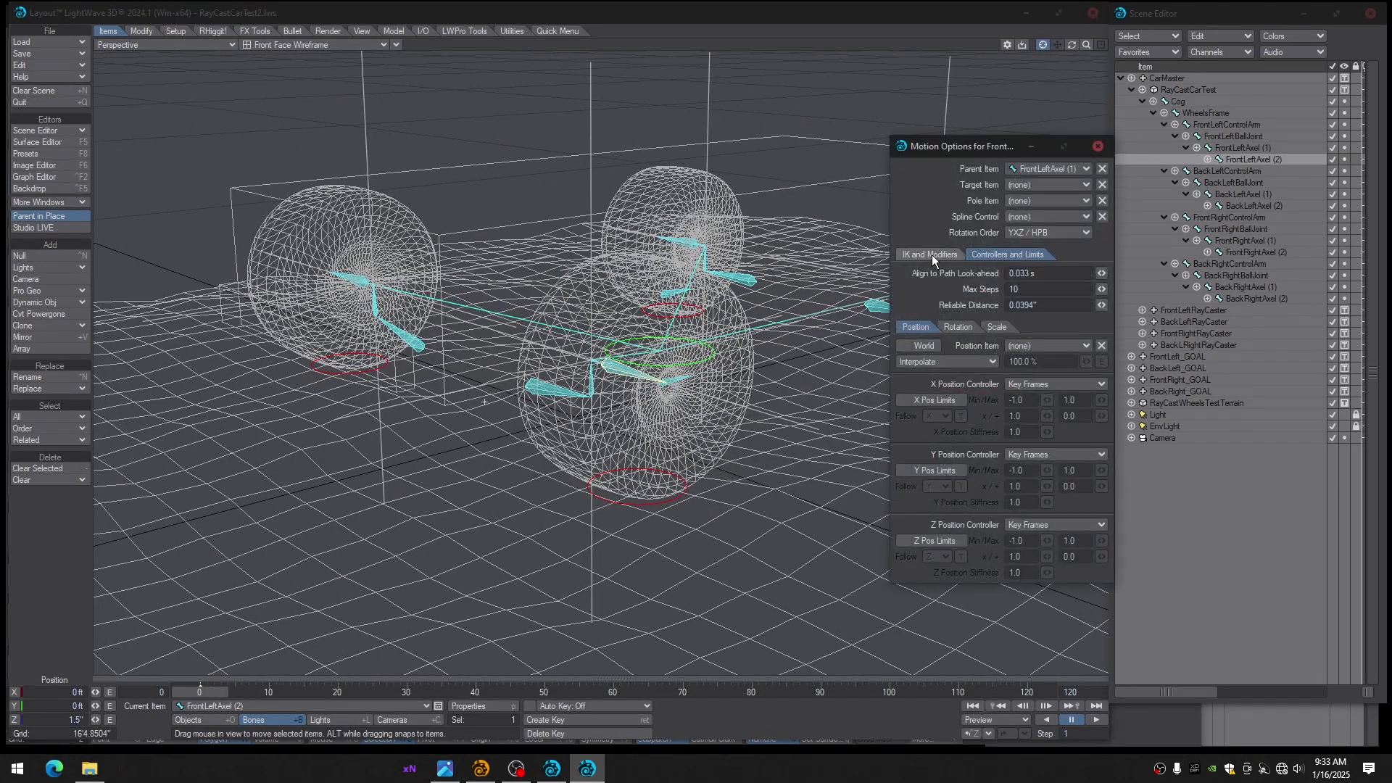
{"action": "left_click", "coordinate": [932, 254]}
{"action": "left_click", "coordinate": [965, 424]}
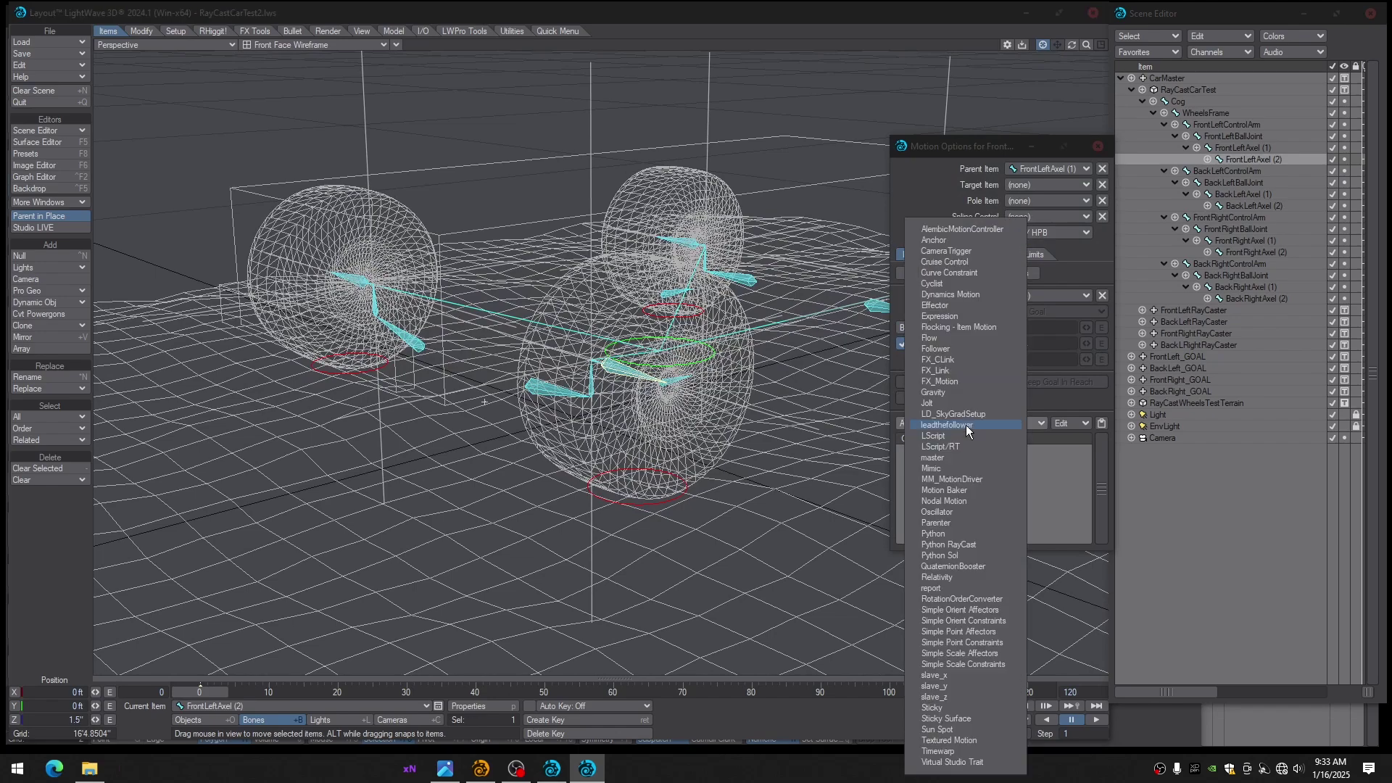
{"action": "left_click", "coordinate": [950, 577]}
{"action": "double_click", "coordinate": [1000, 450]}
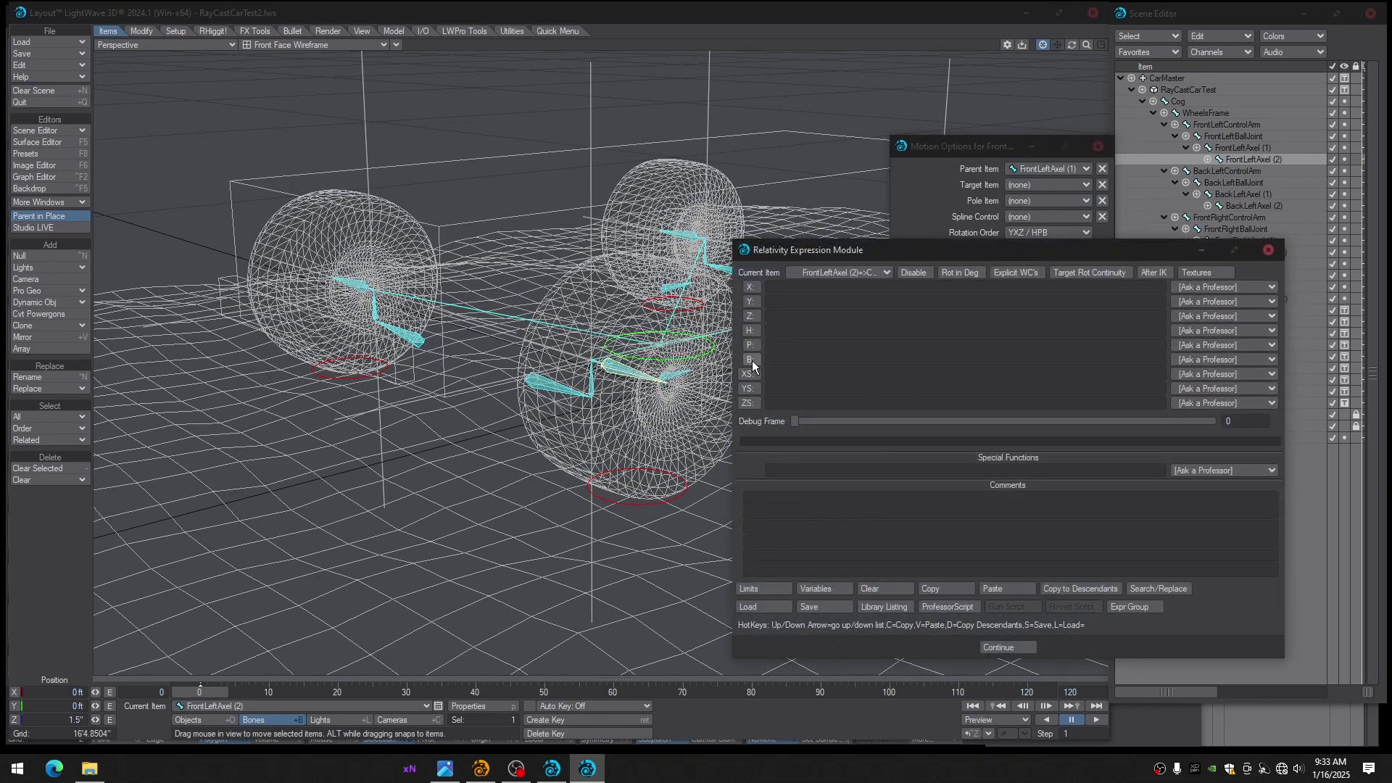
Show the rotation channels of FrontLeftAxel (2) and start Dr. Wheel Rotater for its bank (B) channel
{"action": "left_click", "coordinate": [65, 644]}
{"action": "key", "text": "y"}
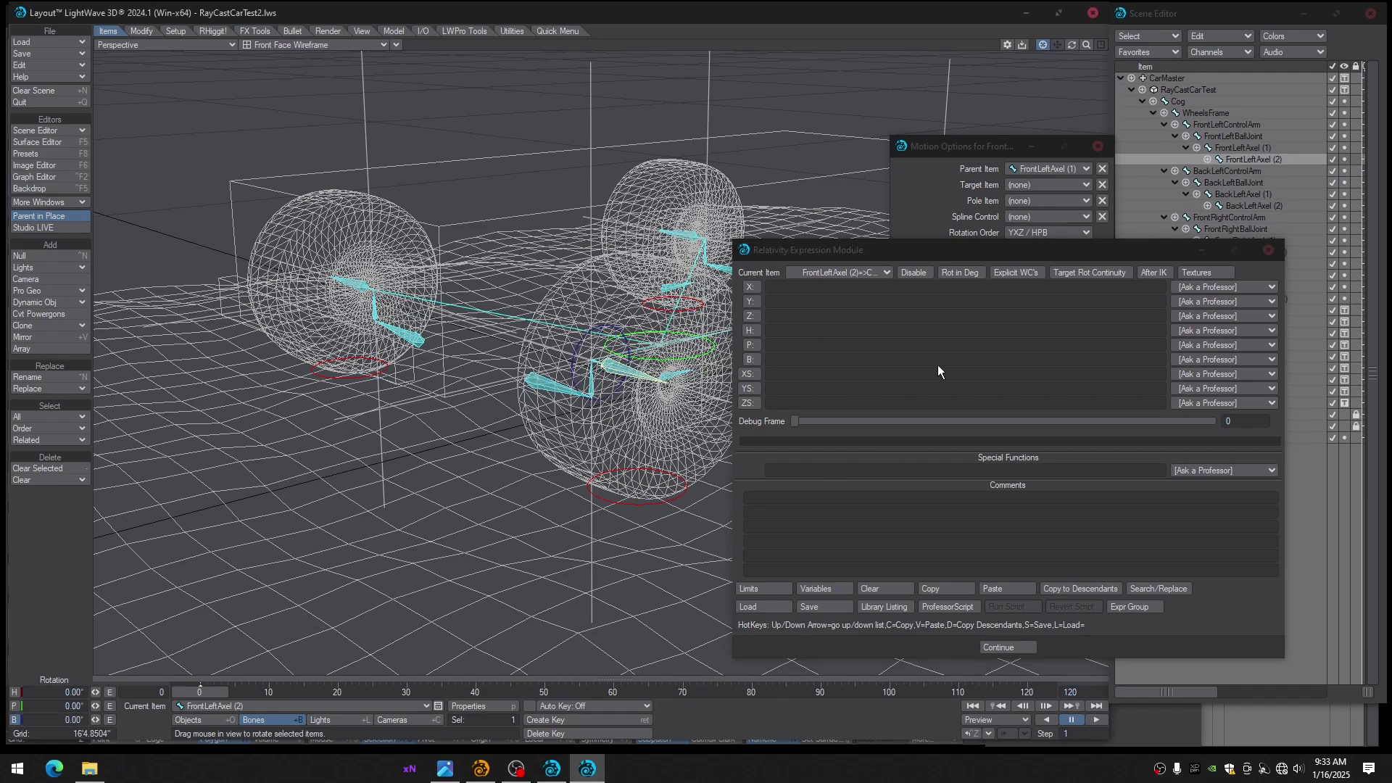
{"action": "left_click", "coordinate": [1240, 360]}
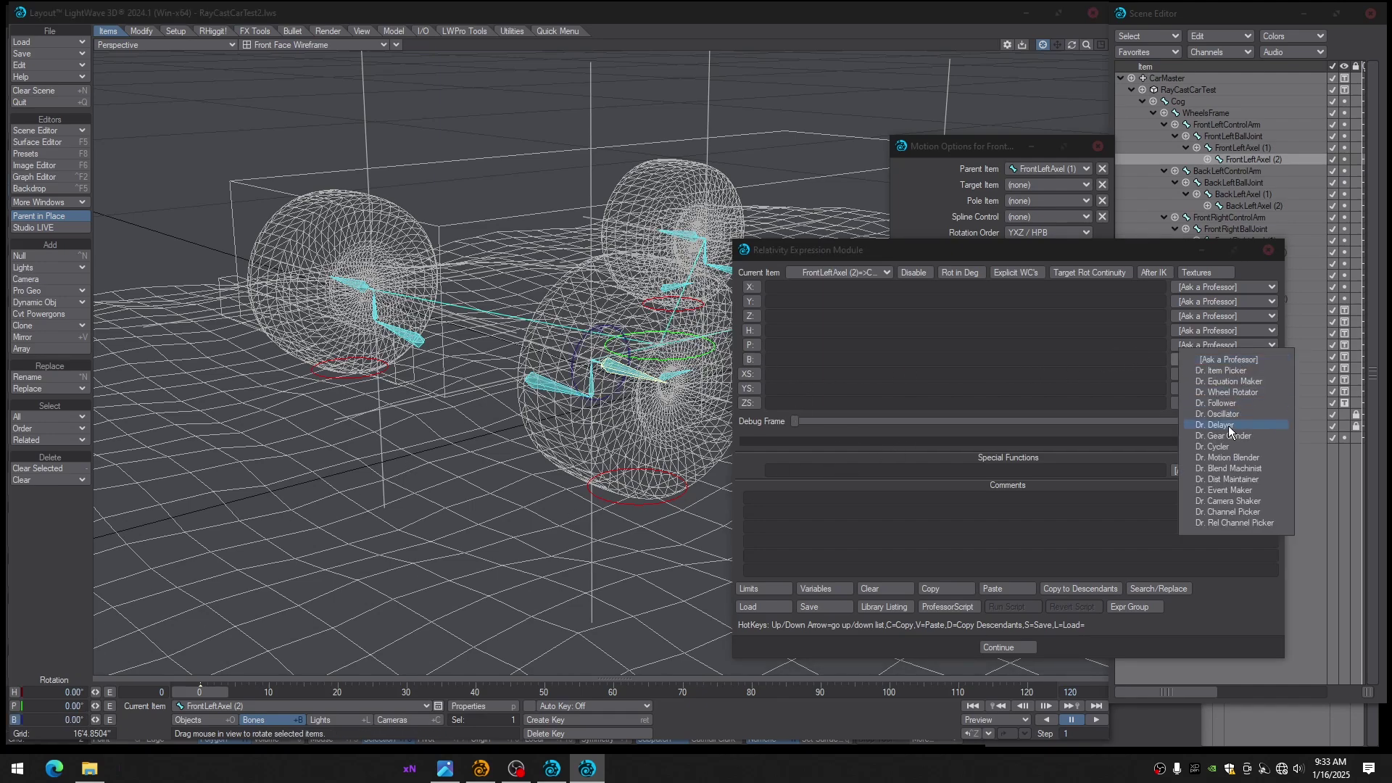
{"action": "left_click", "coordinate": [1236, 392]}
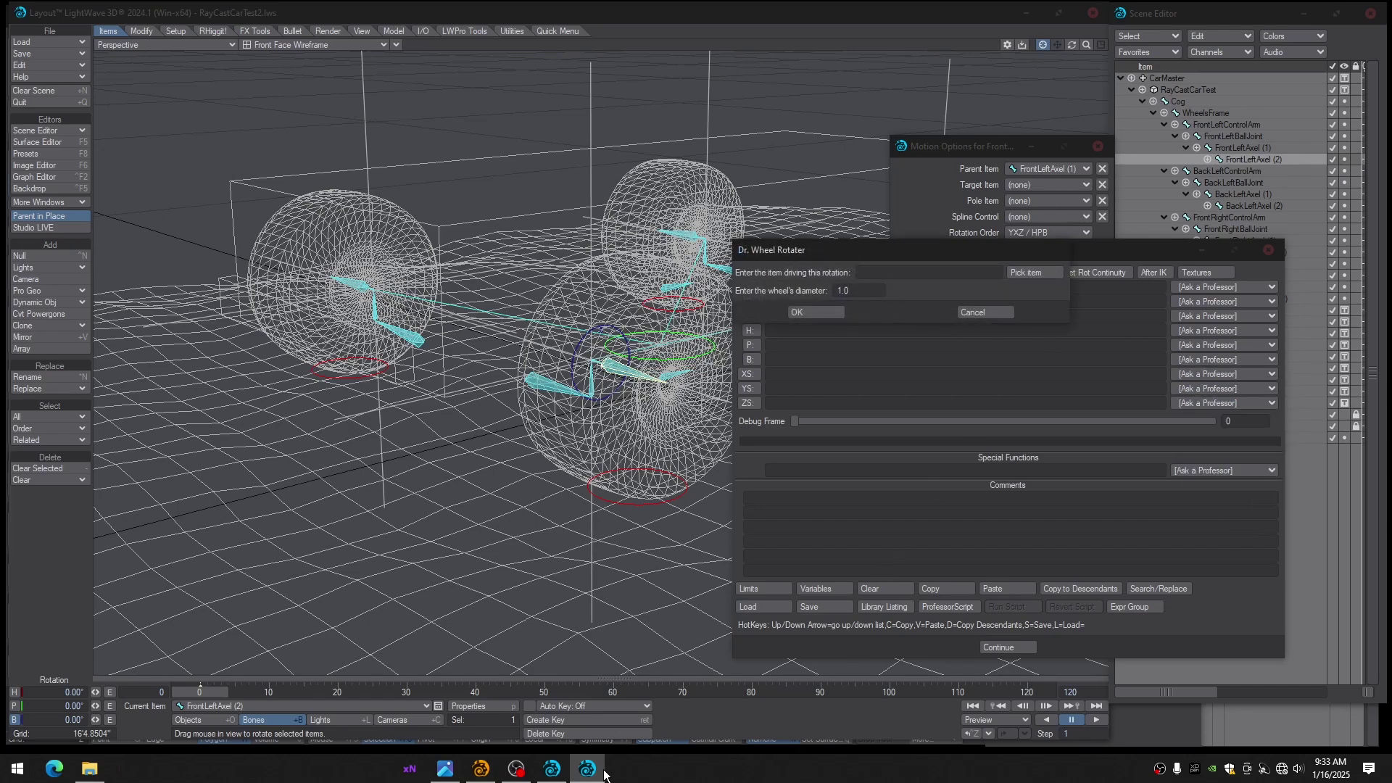
Switch to the RayCastCarTest.lws scene, review the Relativity expression on FrontLeftWheel (2), and return to RayCastCarTest2.lws
{"action": "left_click", "coordinate": [552, 769]}
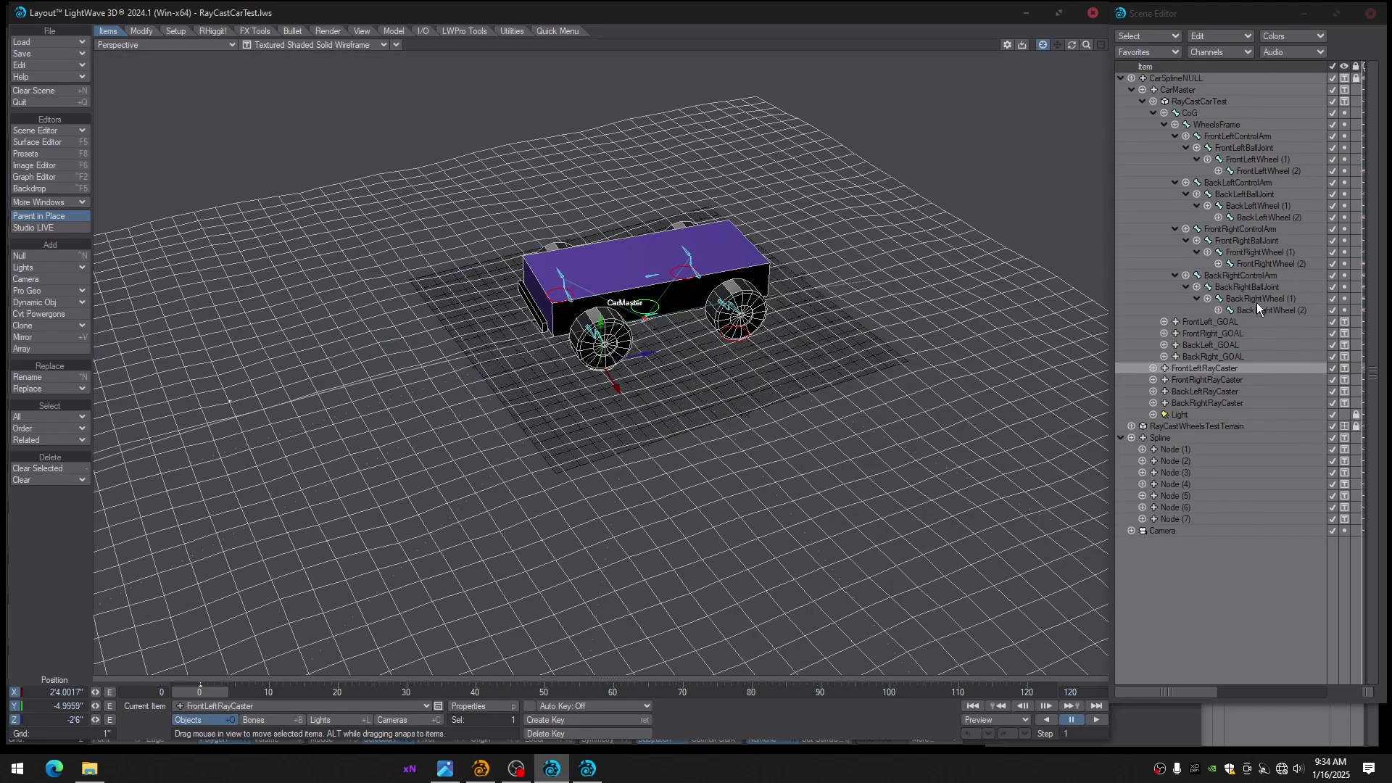
{"action": "left_click", "coordinate": [1251, 169]}
{"action": "key", "text": "m"}
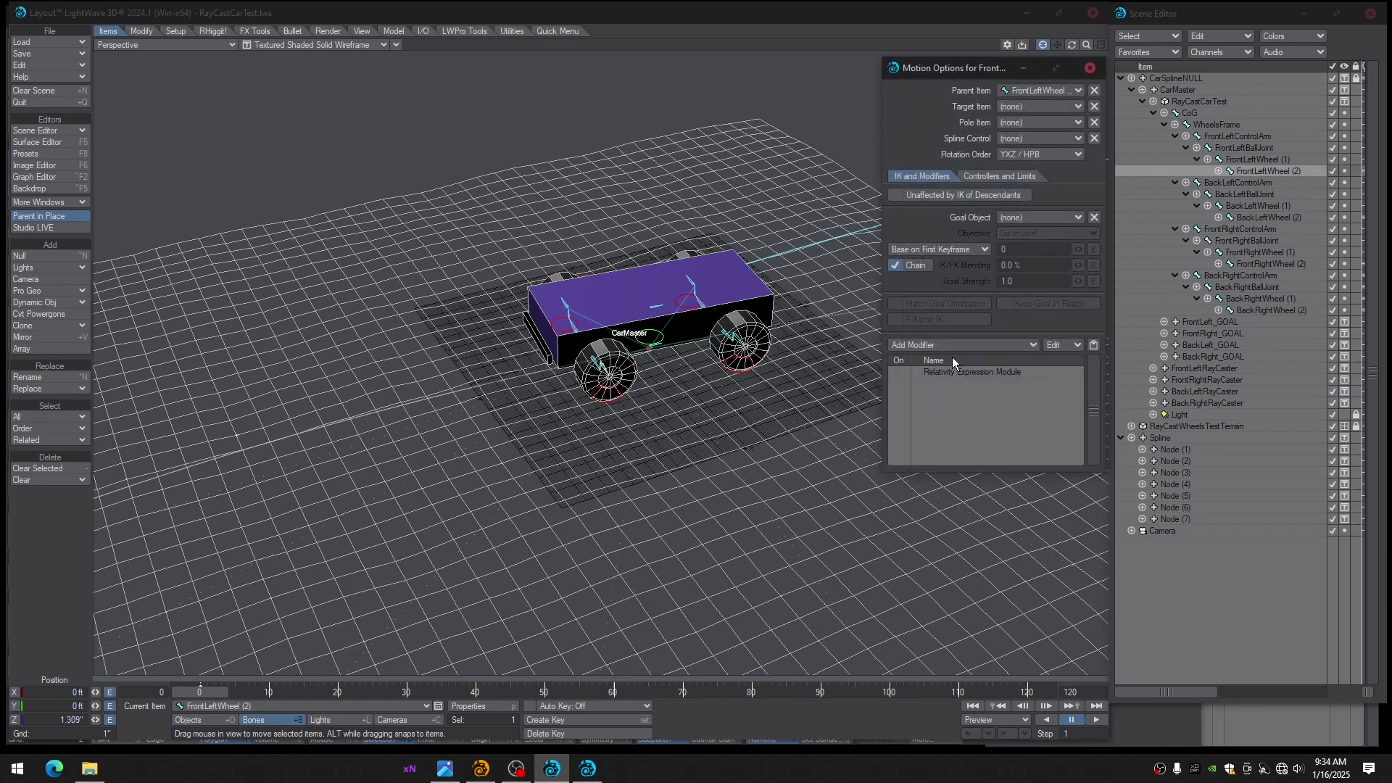
{"action": "double_click", "coordinate": [954, 371]}
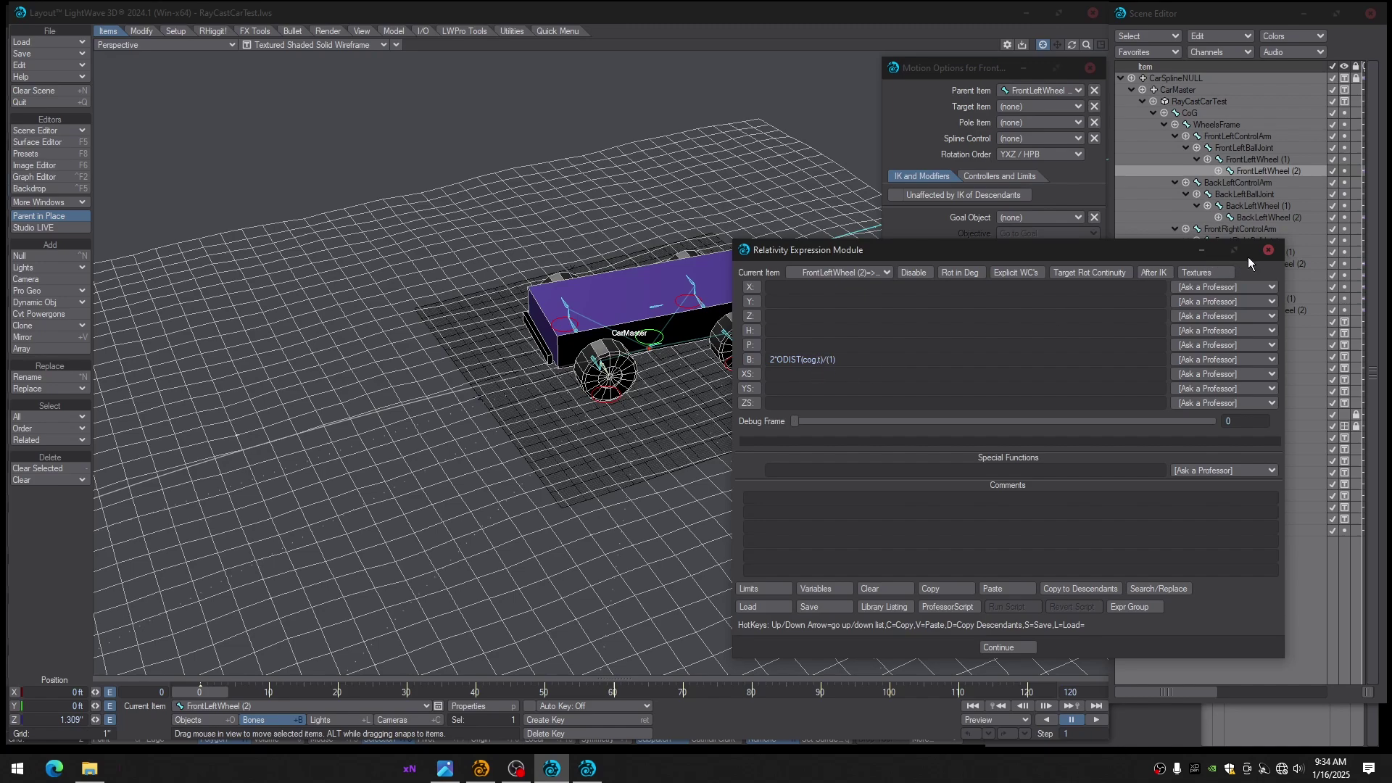
{"action": "left_click", "coordinate": [1268, 250]}
{"action": "left_click", "coordinate": [1091, 68]}
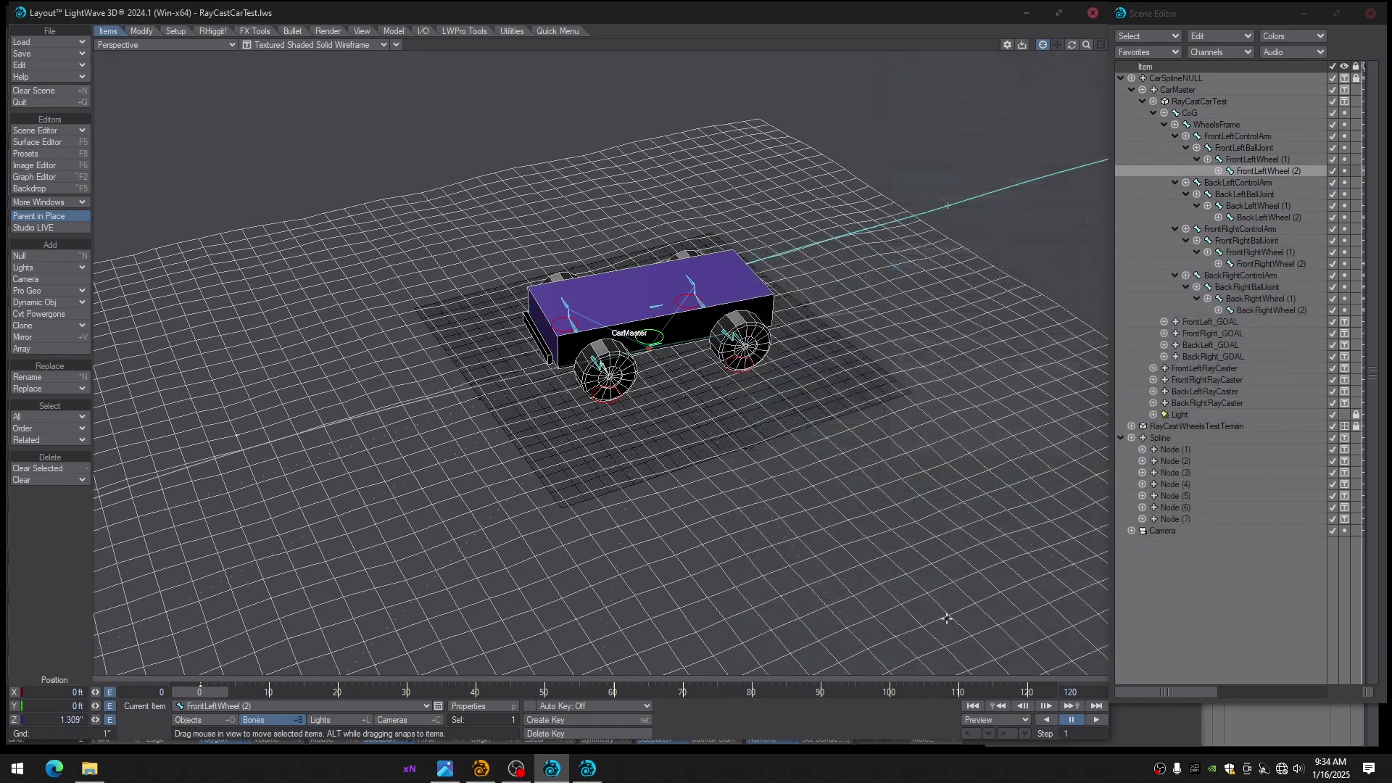
{"action": "left_click", "coordinate": [587, 768]}
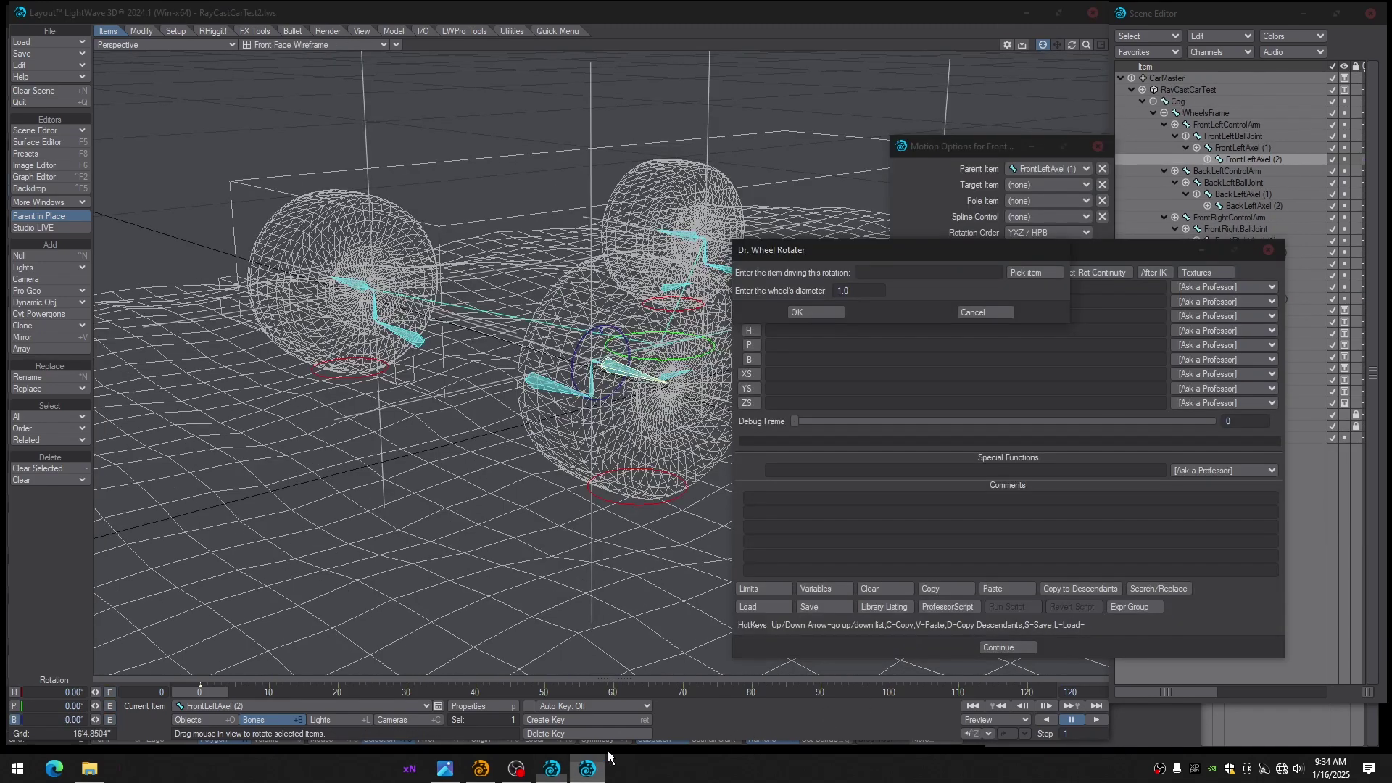
Set the Cog bone as the item driving the wheel rotation, keep the wheel diameter at 1.0, and accept the bank expression
{"action": "left_click", "coordinate": [1033, 273]}
{"action": "left_click", "coordinate": [1007, 289]}
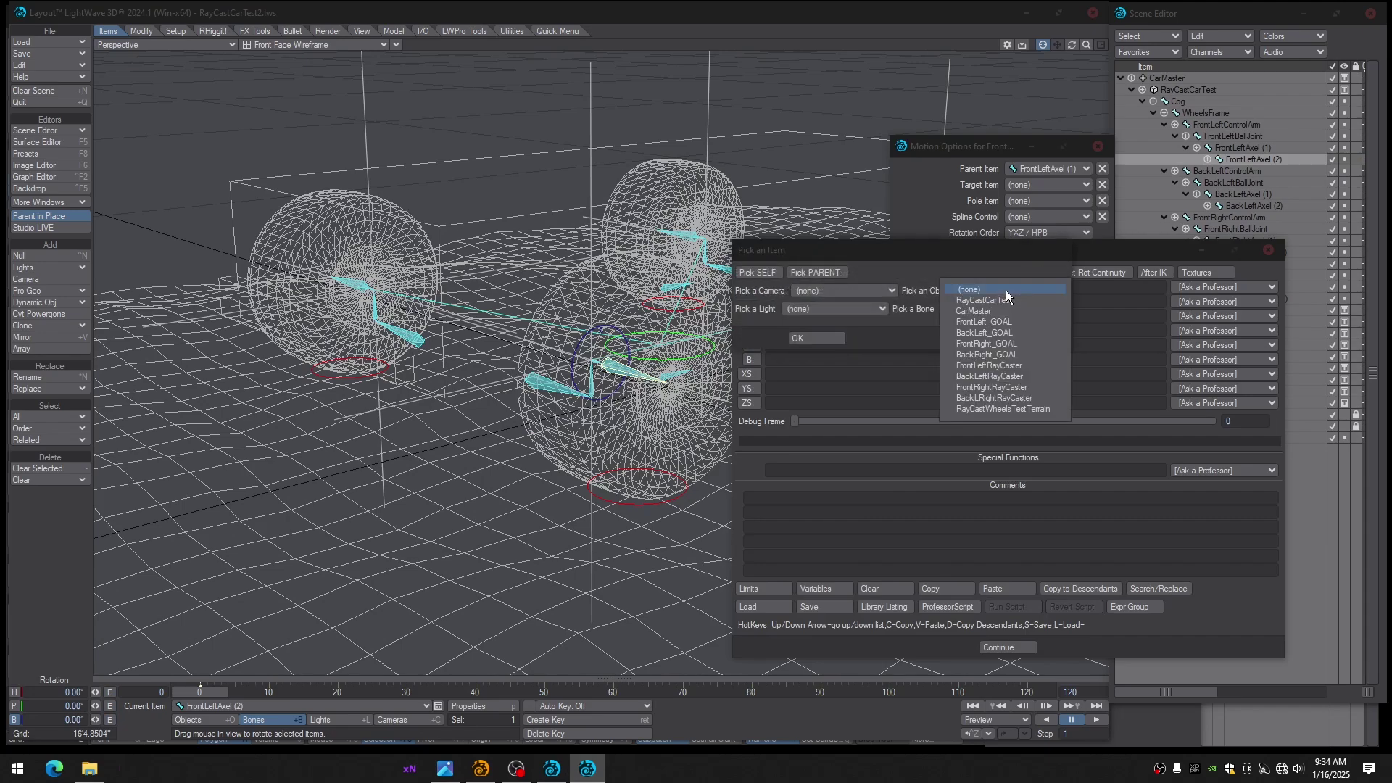
{"action": "left_click", "coordinate": [975, 263]}
{"action": "left_click", "coordinate": [956, 308]}
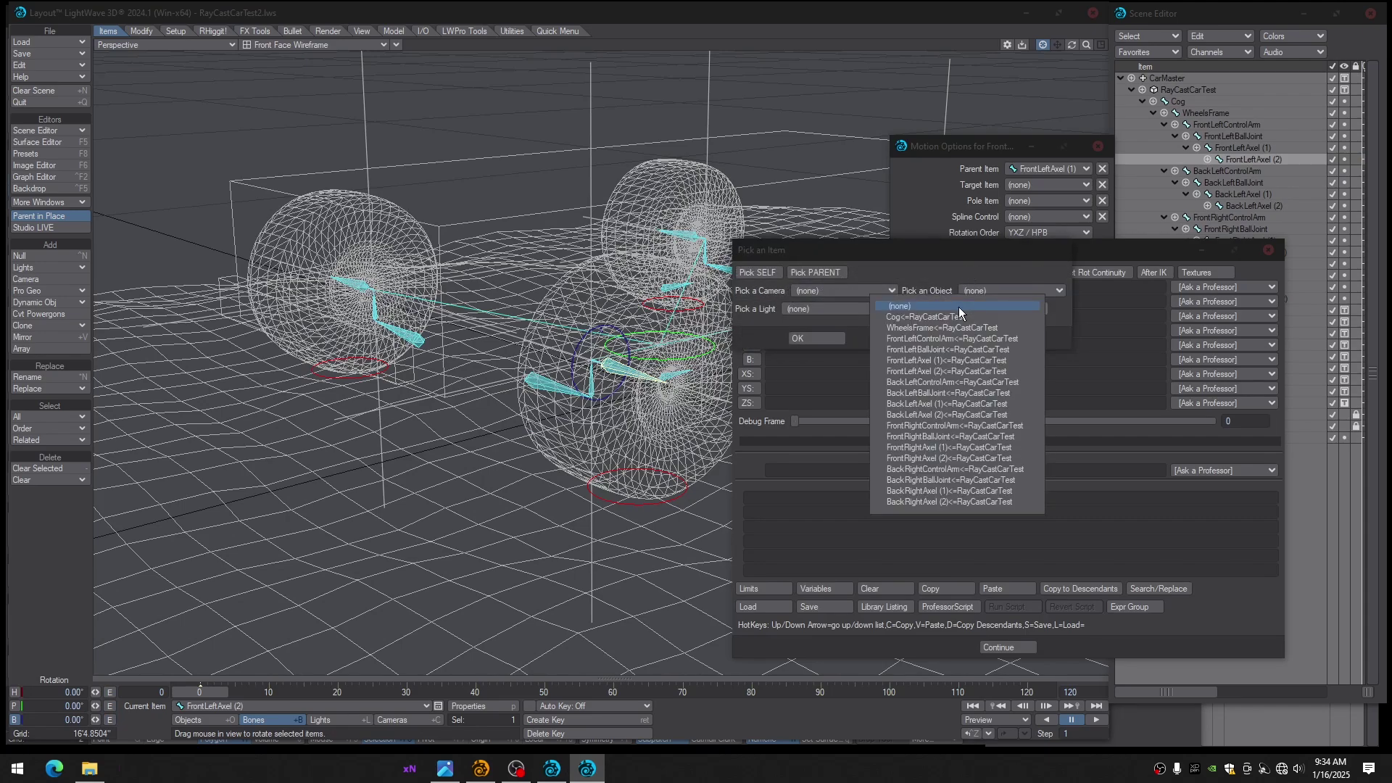
{"action": "left_click", "coordinate": [953, 320]}
{"action": "left_click", "coordinate": [816, 336]}
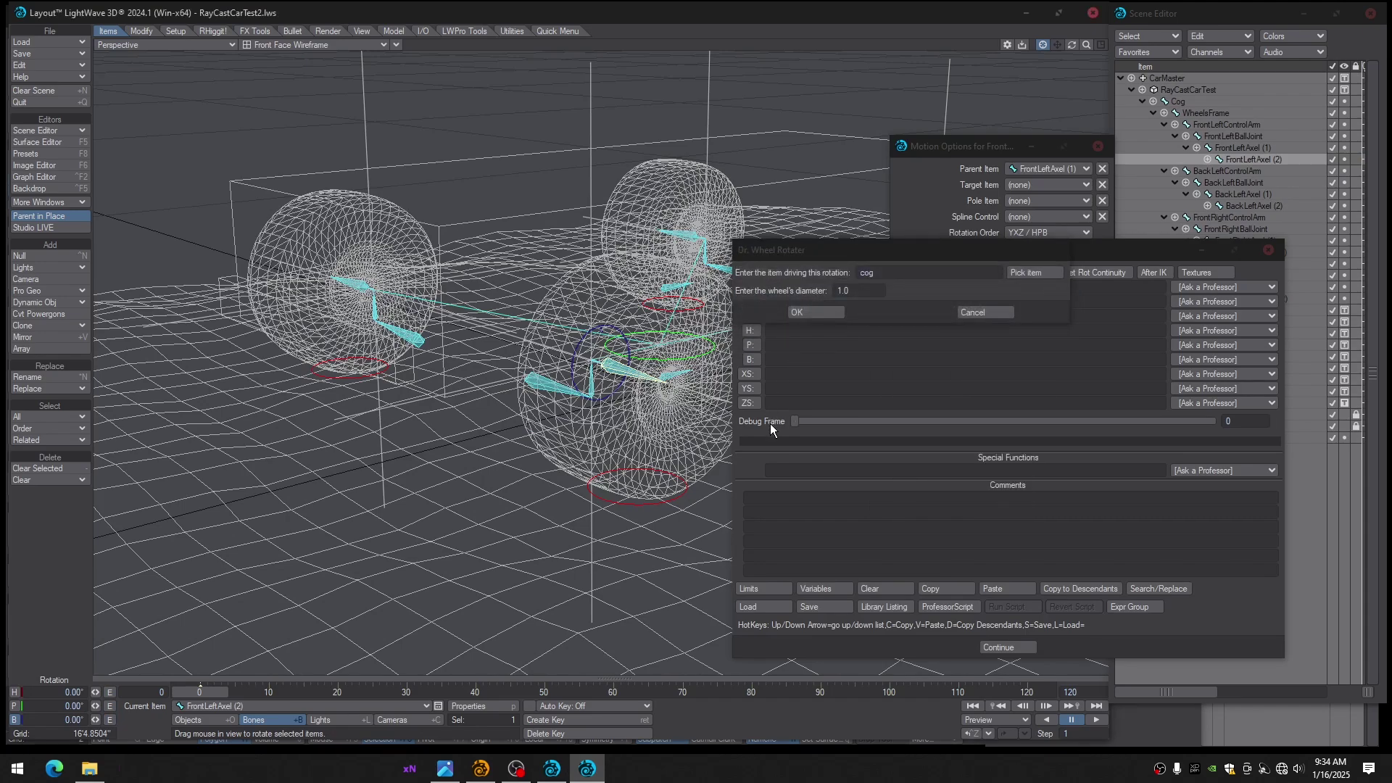
{"action": "left_click", "coordinate": [862, 291]}
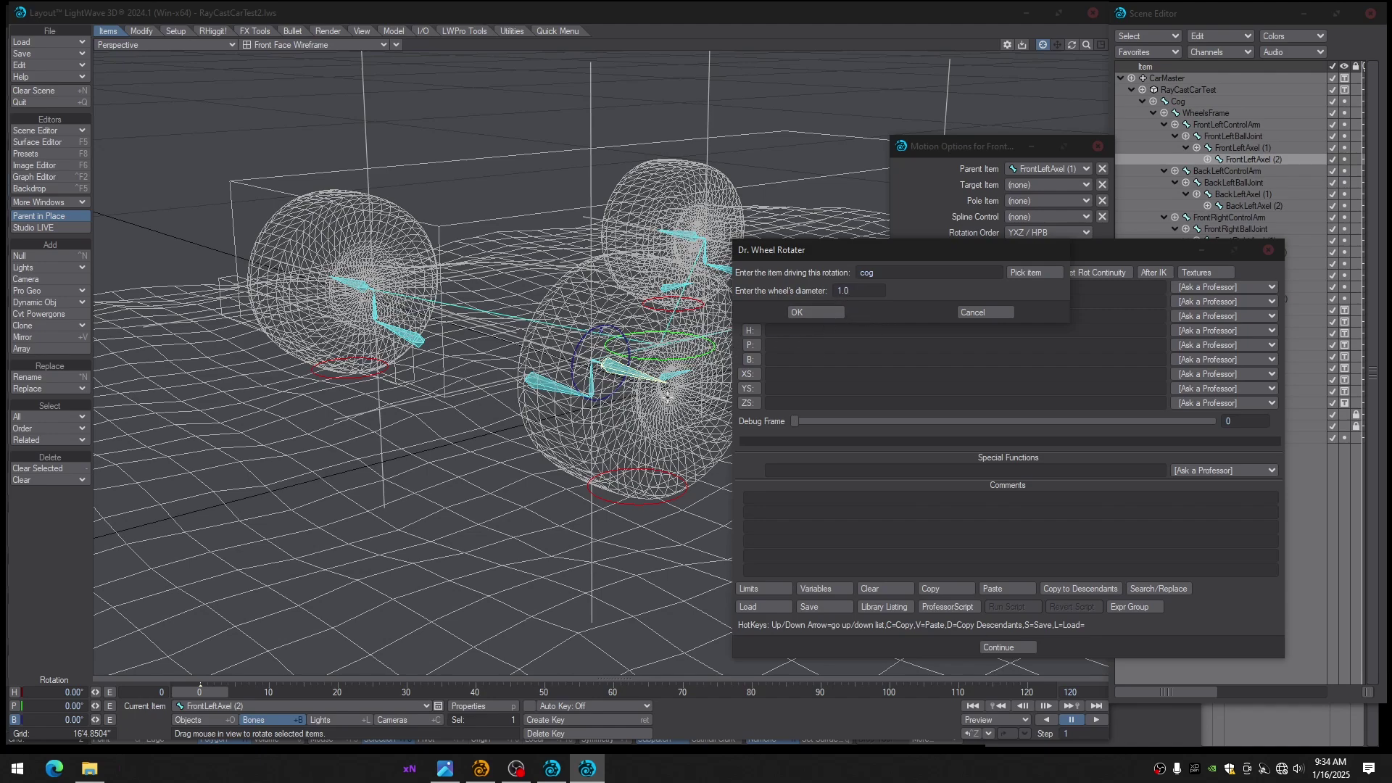
{"action": "left_click", "coordinate": [675, 405]}
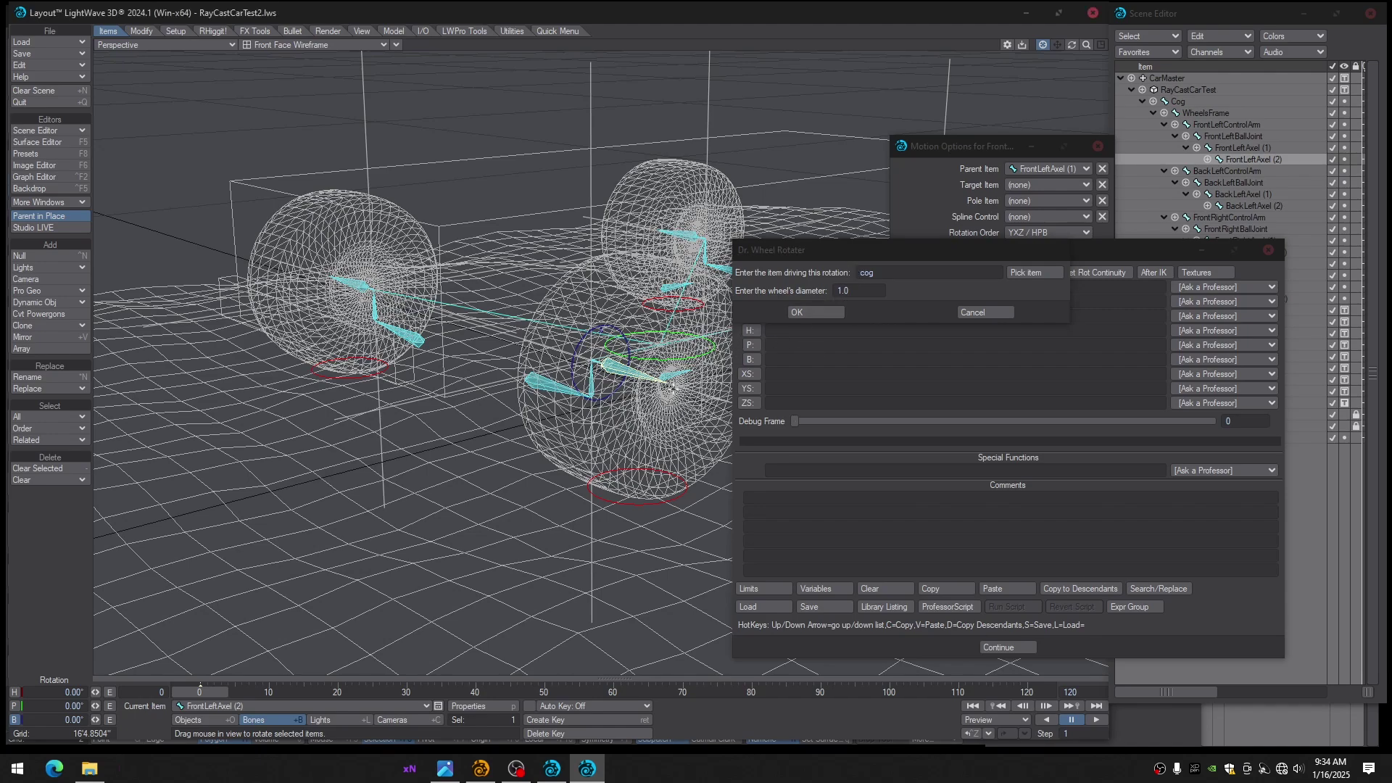
{"action": "left_click", "coordinate": [820, 313]}
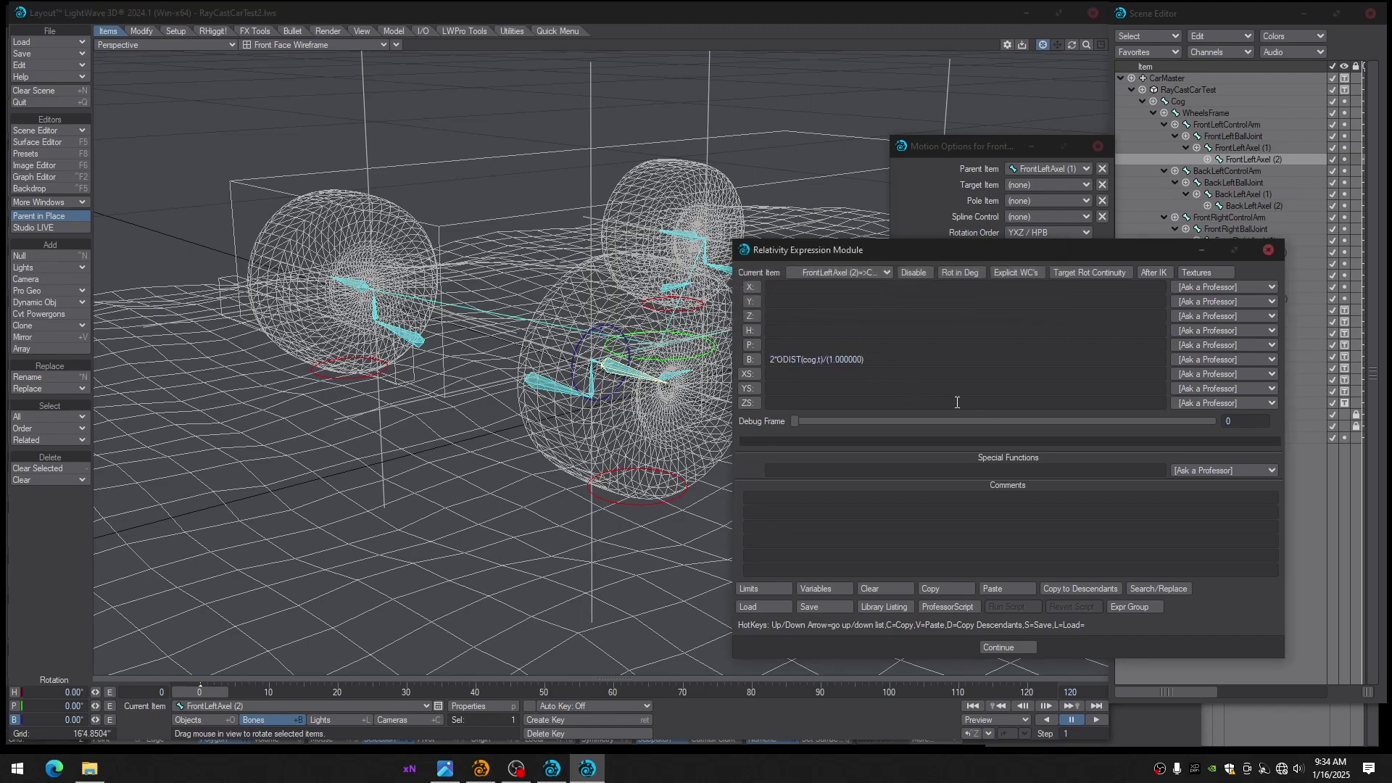
{"action": "left_click", "coordinate": [1004, 649]}
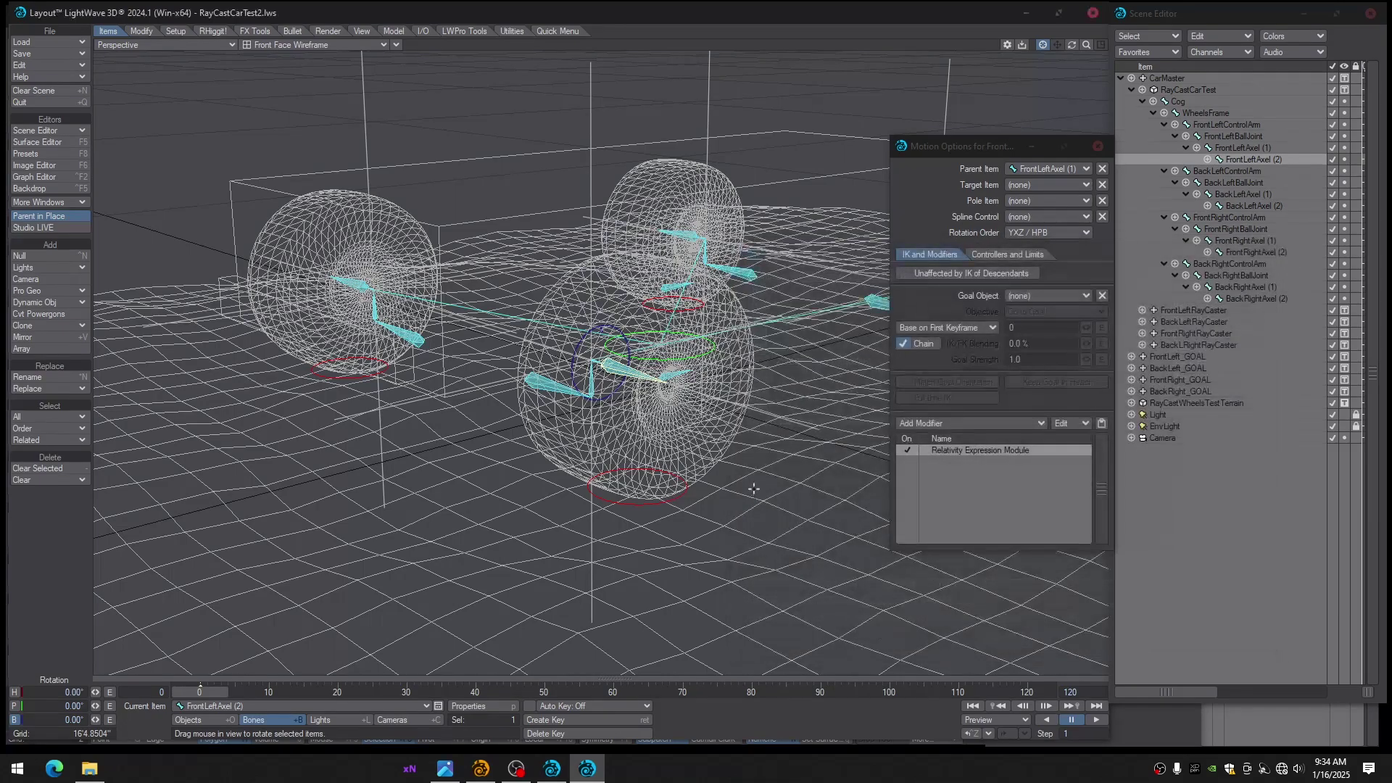
Select CarMaster and display the perspective viewport as Textured Shaded Solid
{"action": "left_click", "coordinate": [1157, 79]}
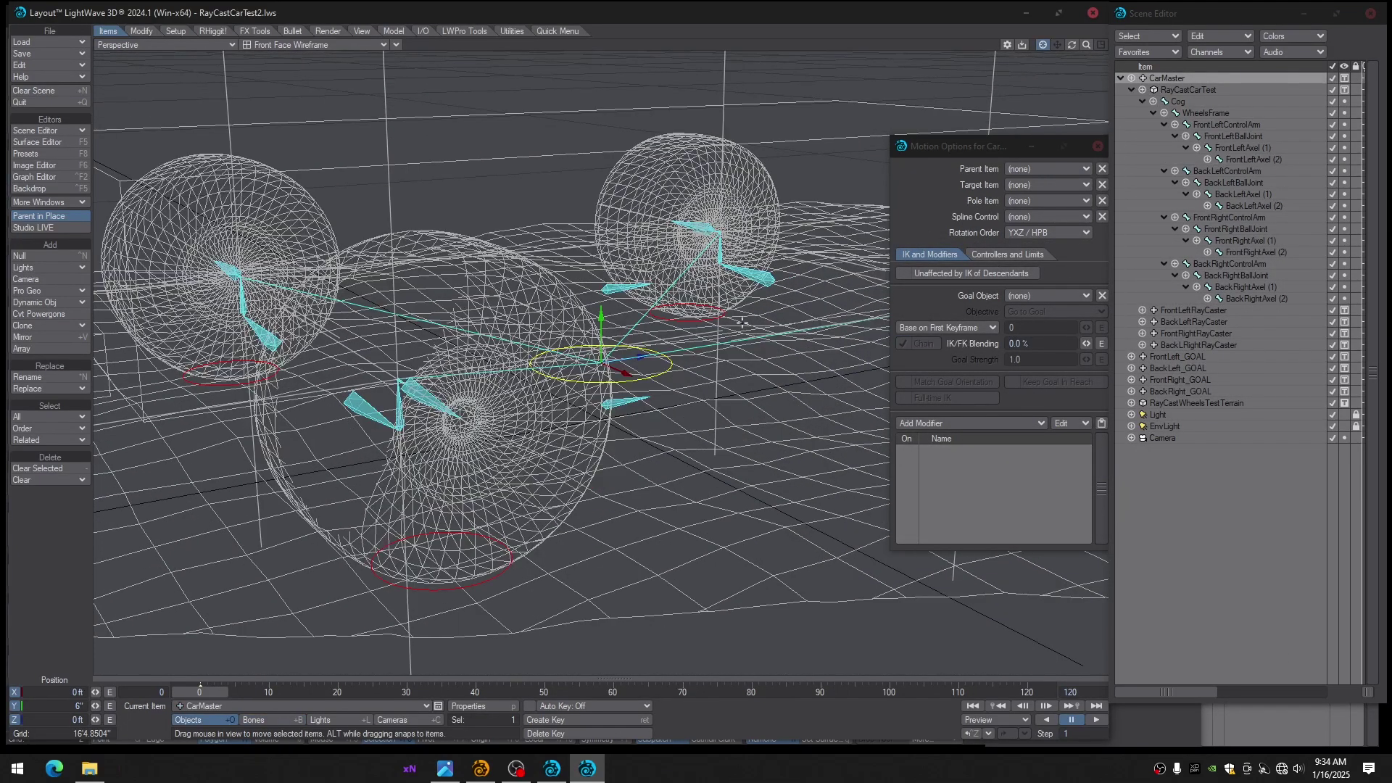
{"action": "left_click", "coordinate": [319, 45]}
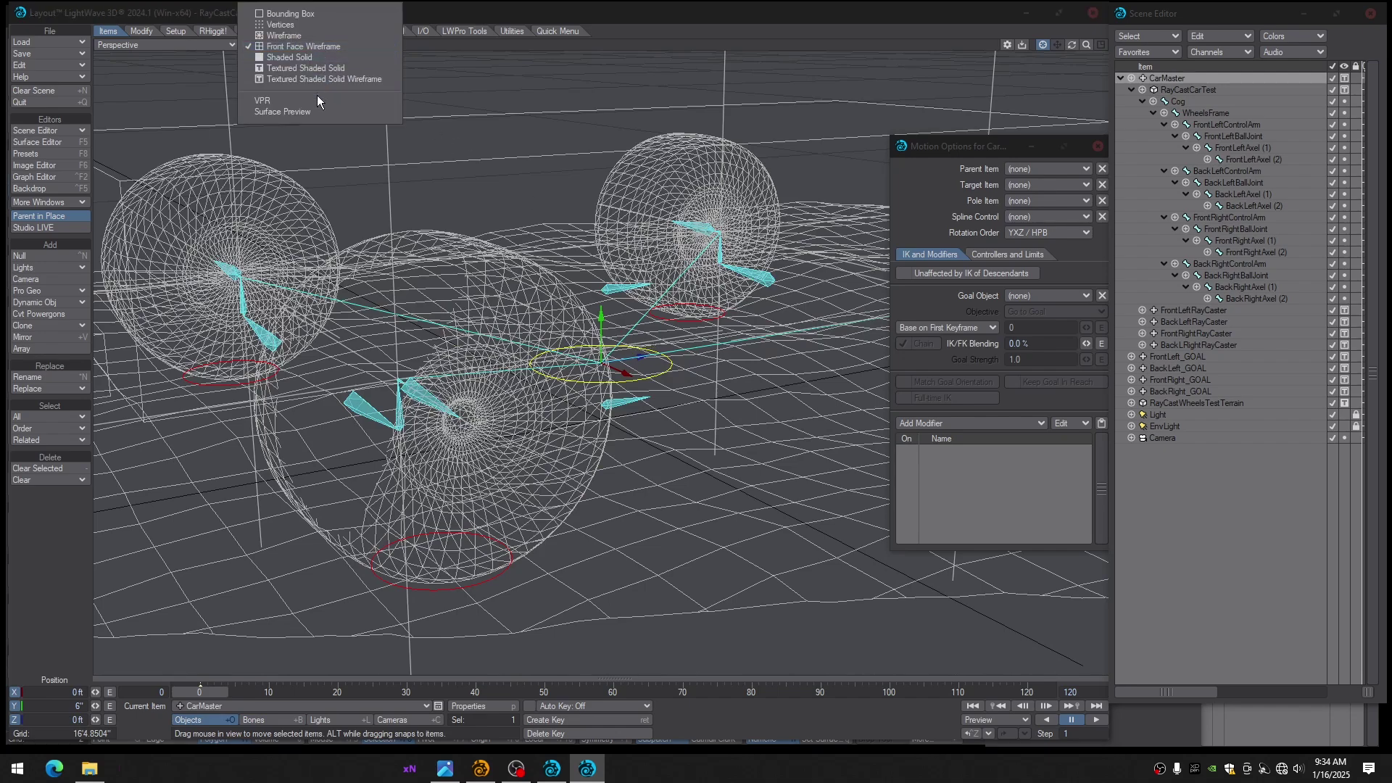
{"action": "left_click", "coordinate": [316, 69]}
Move CarMaster about -5'5" along Z to test the front-left wheel's roll, and return it to its frame 0 position
{"action": "left_click_drag", "start_coordinate": [532, 257], "coordinate": [554, 291], "text": "alt"}
{"action": "left_click_drag", "start_coordinate": [644, 357], "coordinate": [608, 380]}
{"action": "scroll", "coordinate": [591, 364], "scroll_direction": "down", "scroll_amount": 2}
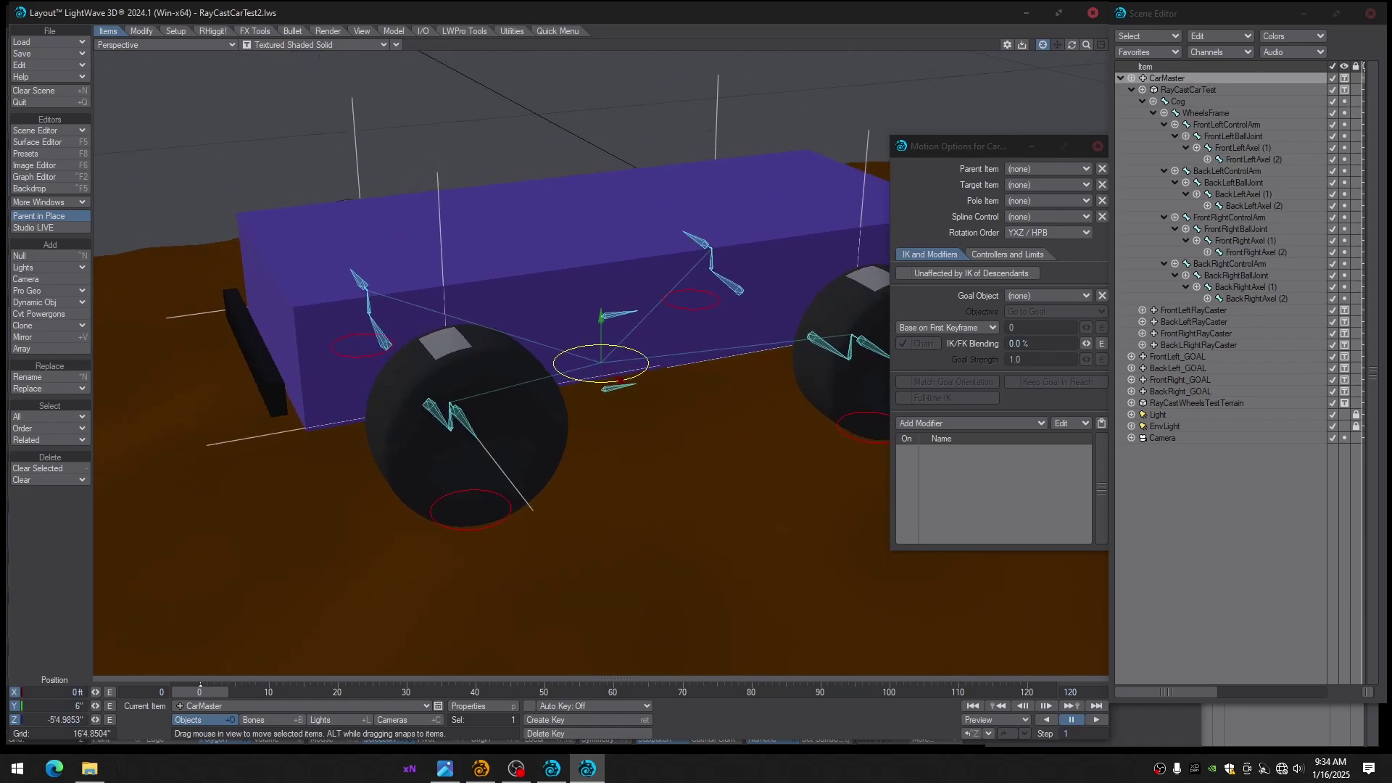
{"action": "left_click", "coordinate": [1238, 159]}
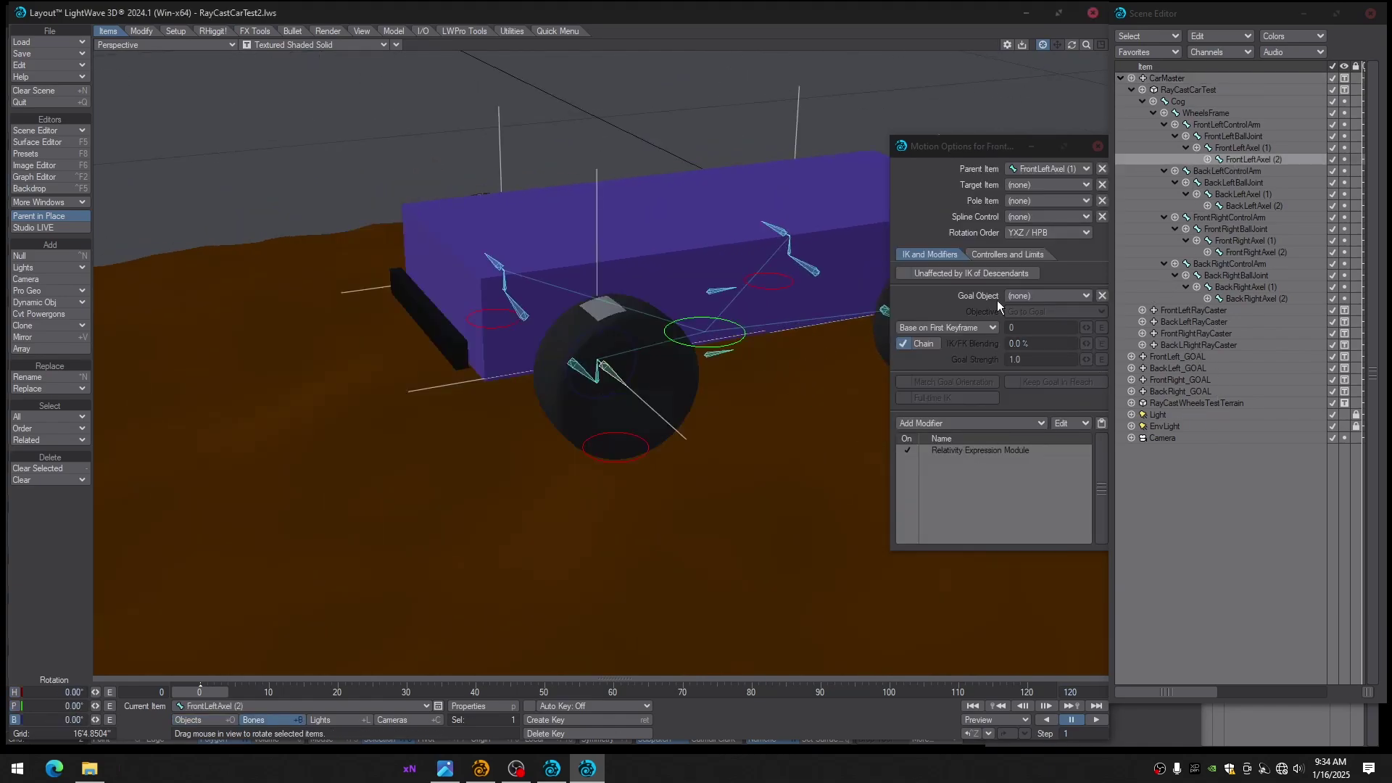
{"action": "left_click", "coordinate": [1159, 79]}
{"action": "left_click_drag", "start_coordinate": [733, 280], "coordinate": [469, 550], "text": "alt"}
{"action": "left_click", "coordinate": [203, 691]}
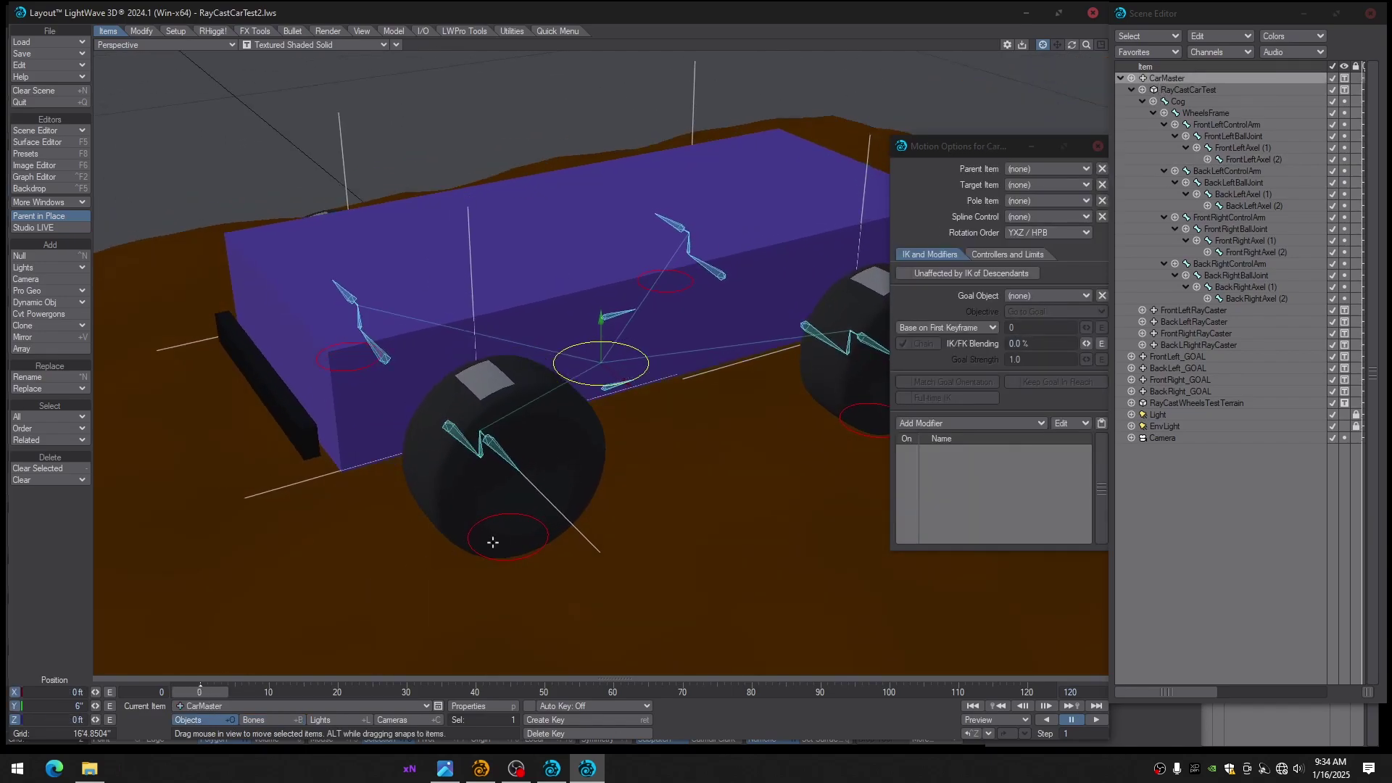
{"action": "left_click_drag", "start_coordinate": [615, 488], "coordinate": [628, 470], "text": "alt"}
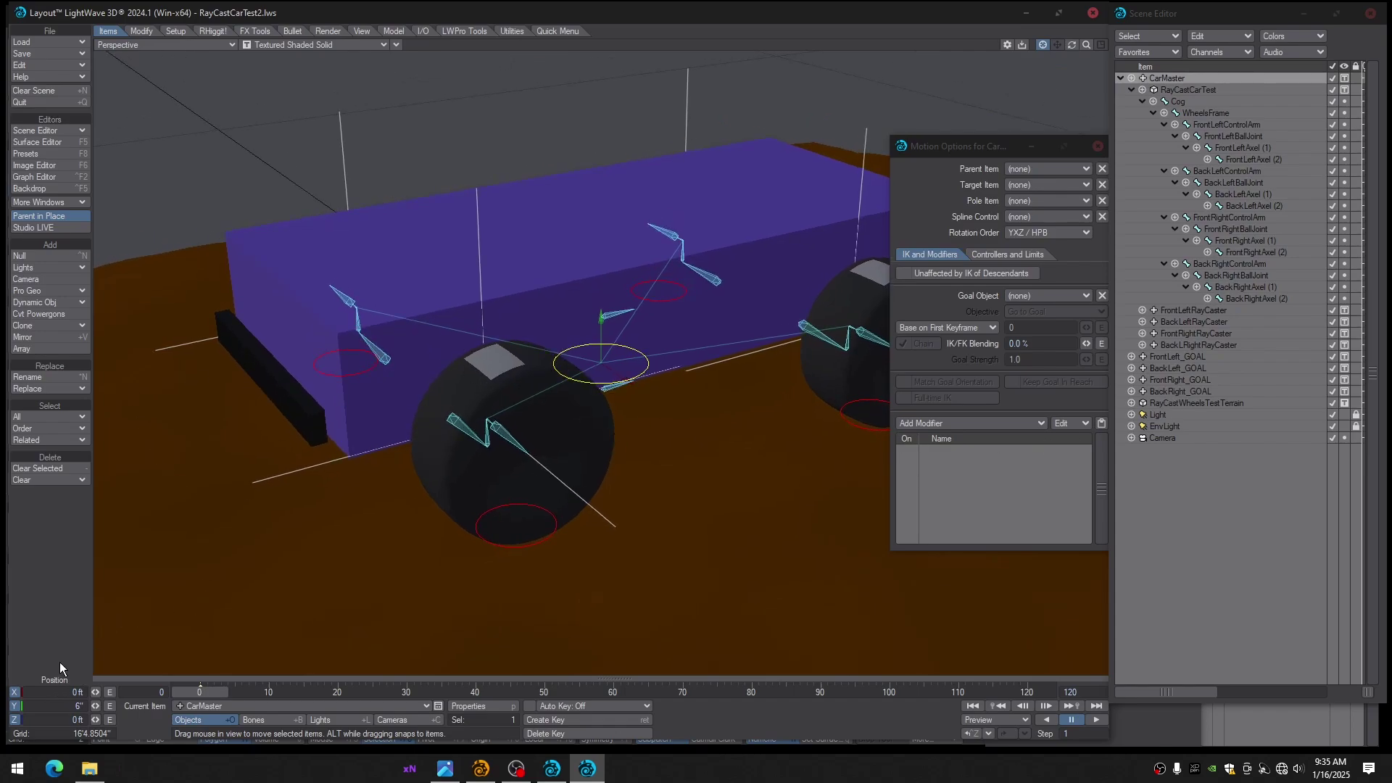
{"action": "key", "text": "y"}
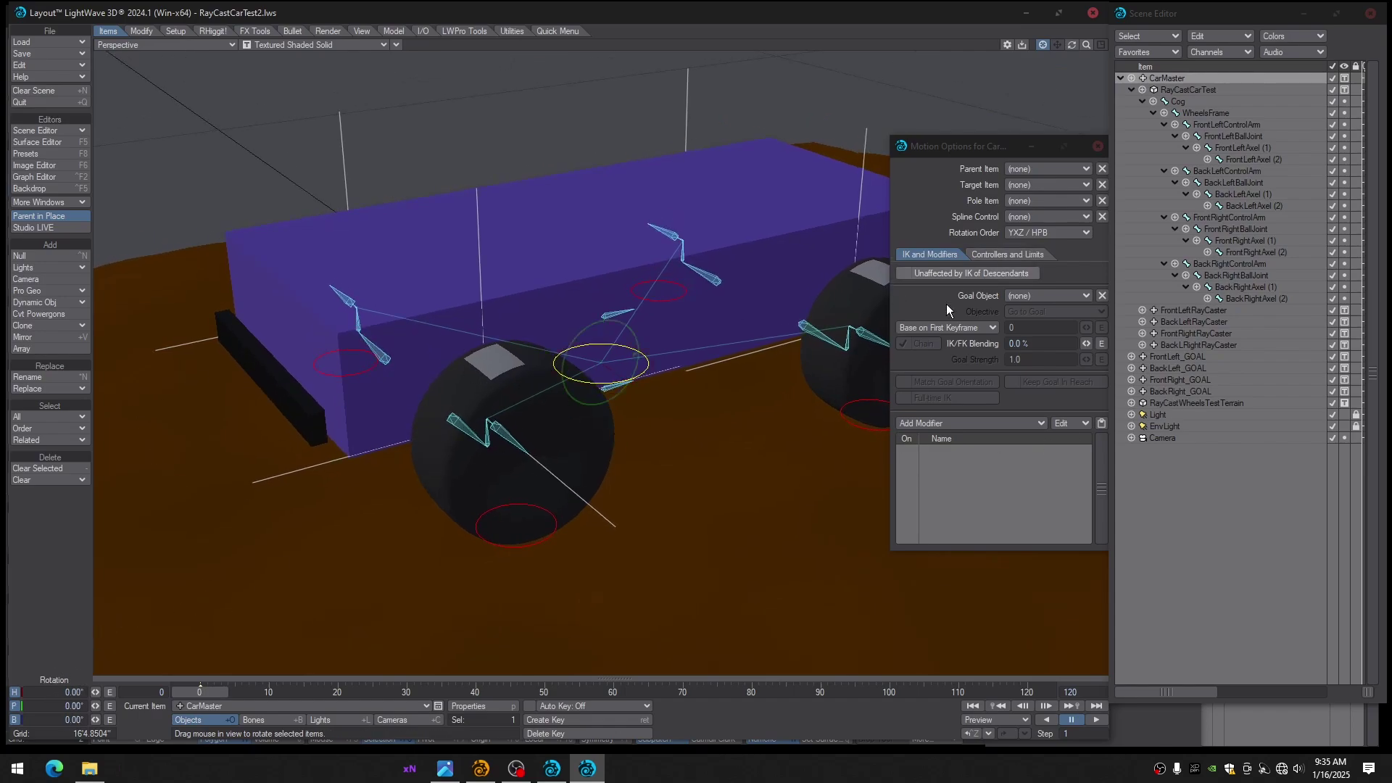
{"action": "left_click", "coordinate": [506, 434]}
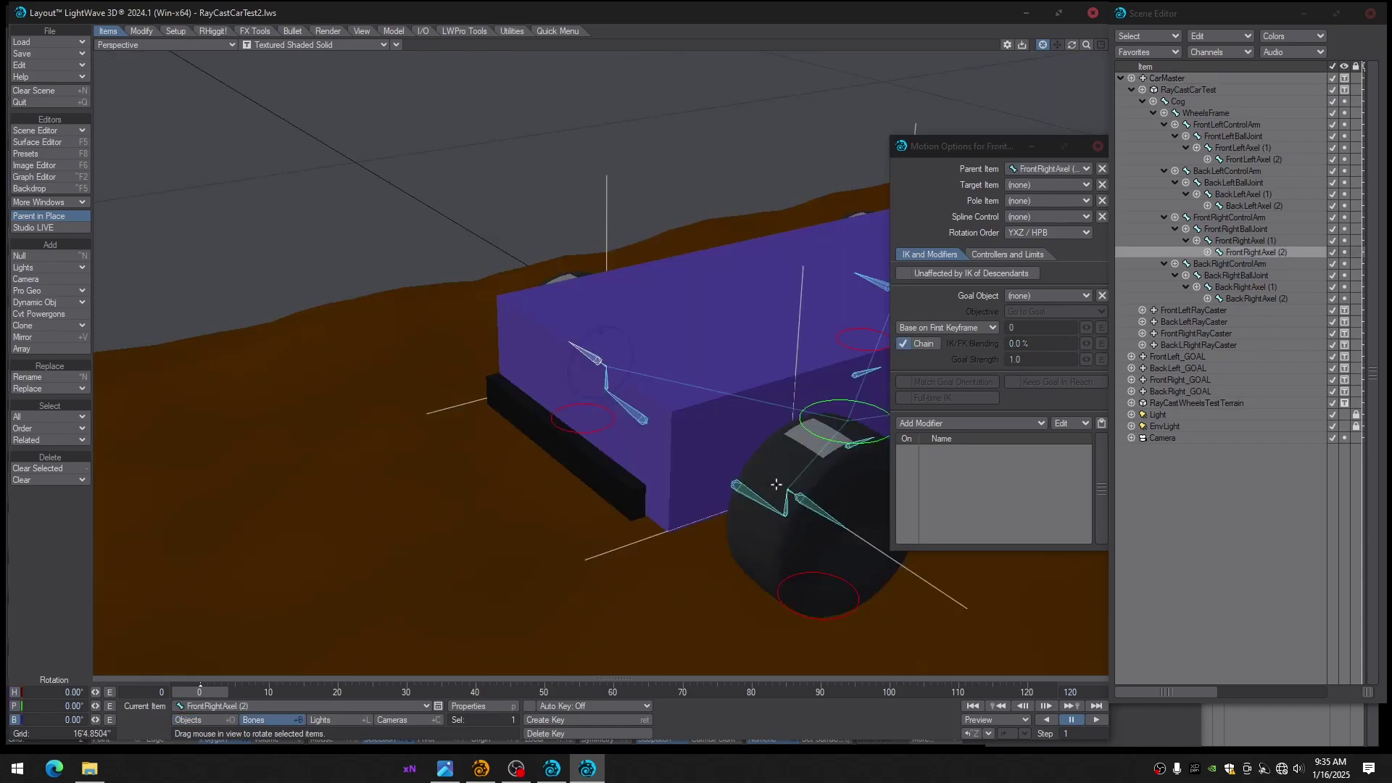
{"action": "left_click", "coordinate": [818, 502]}
{"action": "left_click", "coordinate": [735, 454]}
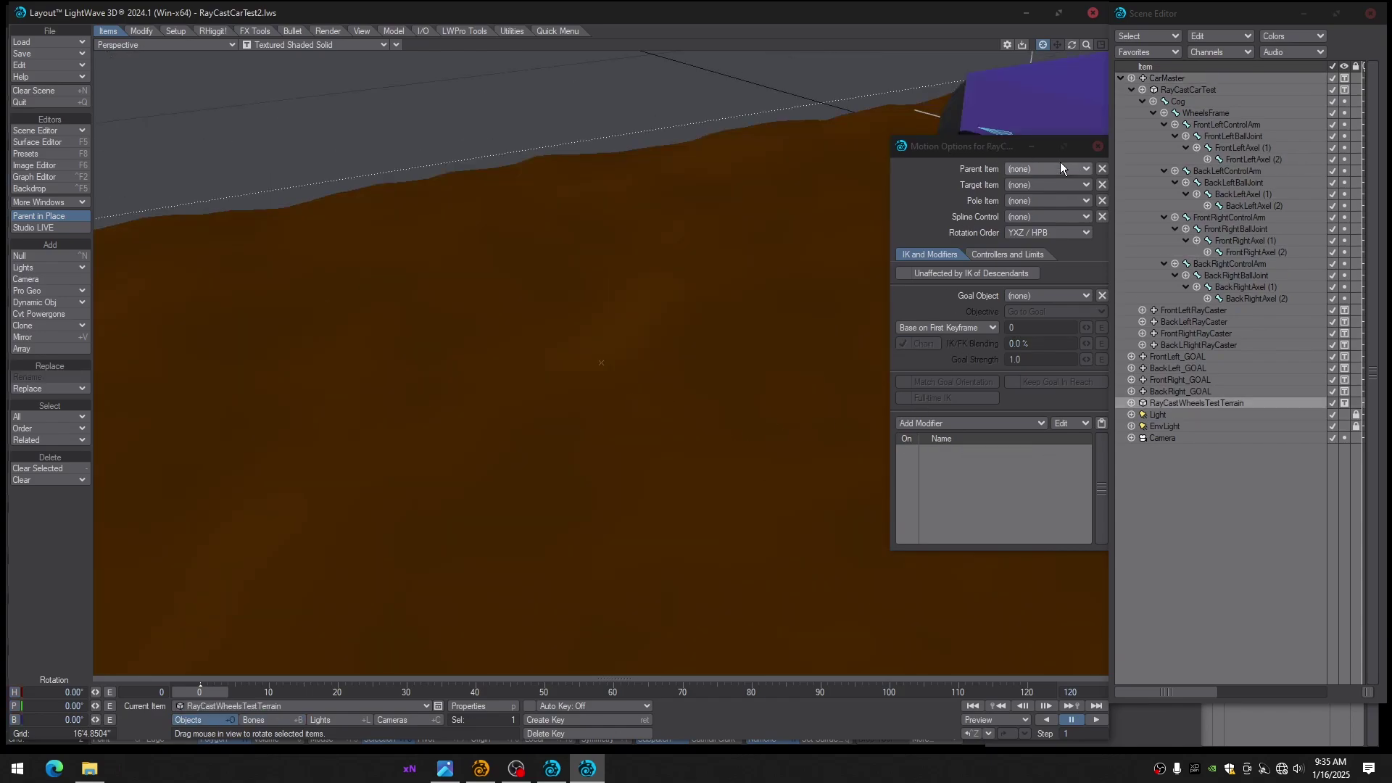
{"action": "left_click", "coordinate": [1004, 129]}
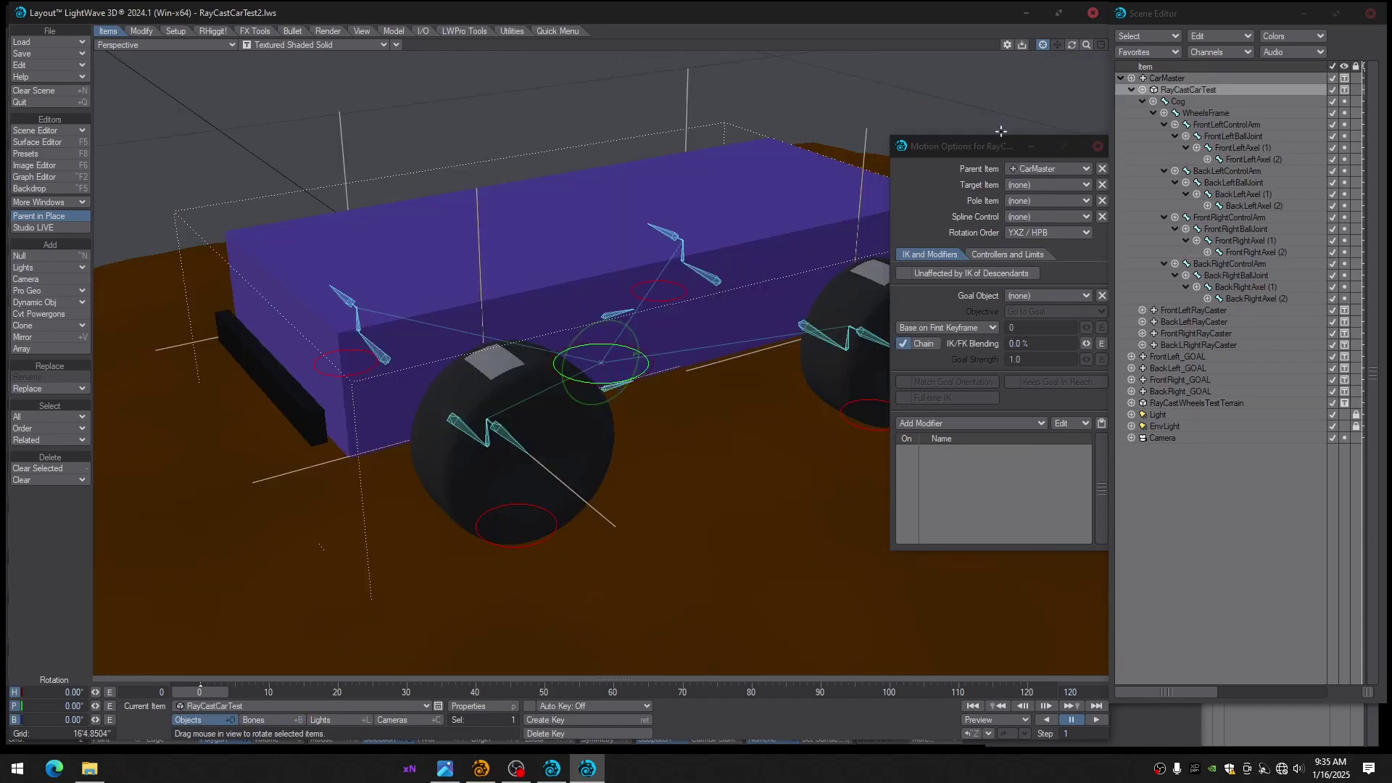
{"action": "left_click", "coordinate": [503, 435]}
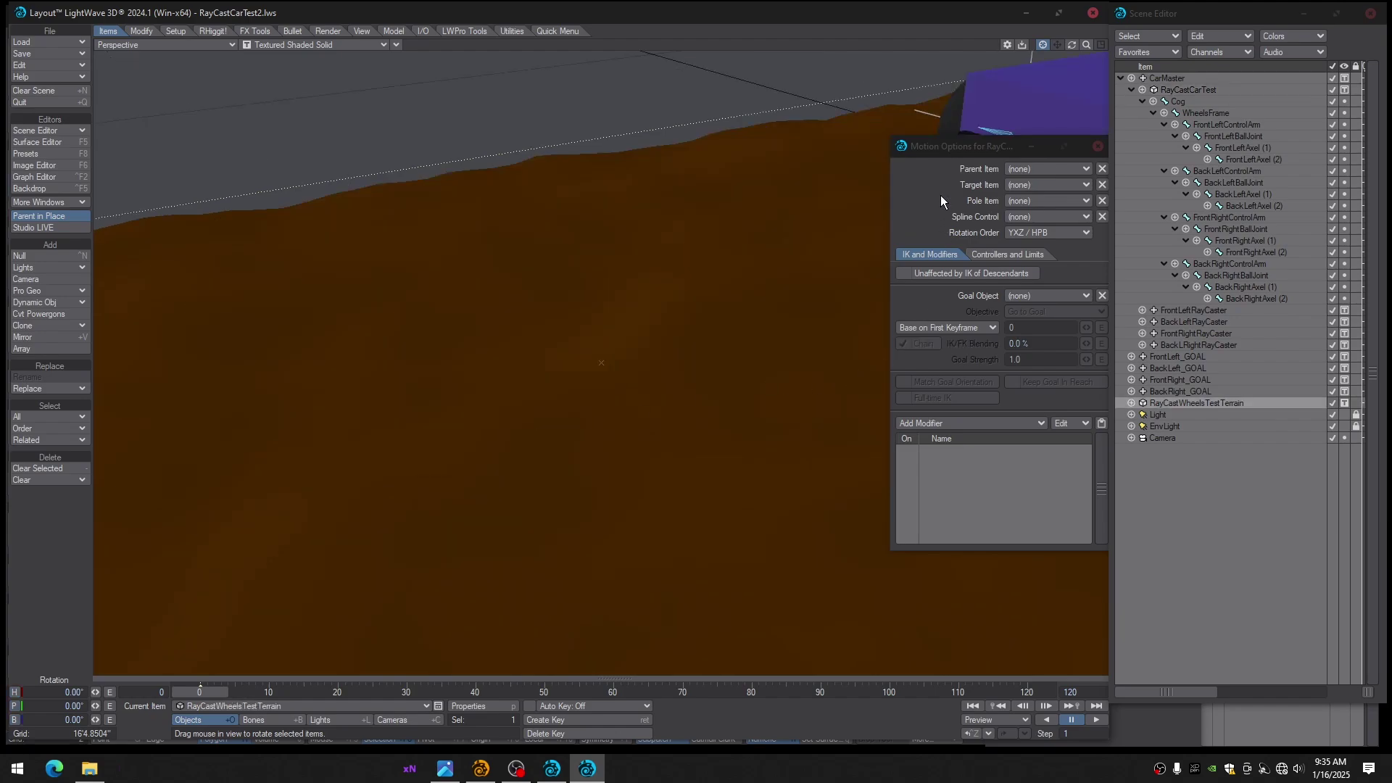
Select the FrontLeftAxel (2) bone, review the bank expression in its Relativity modifier, and close the expression settings
{"action": "left_click", "coordinate": [1233, 158]}
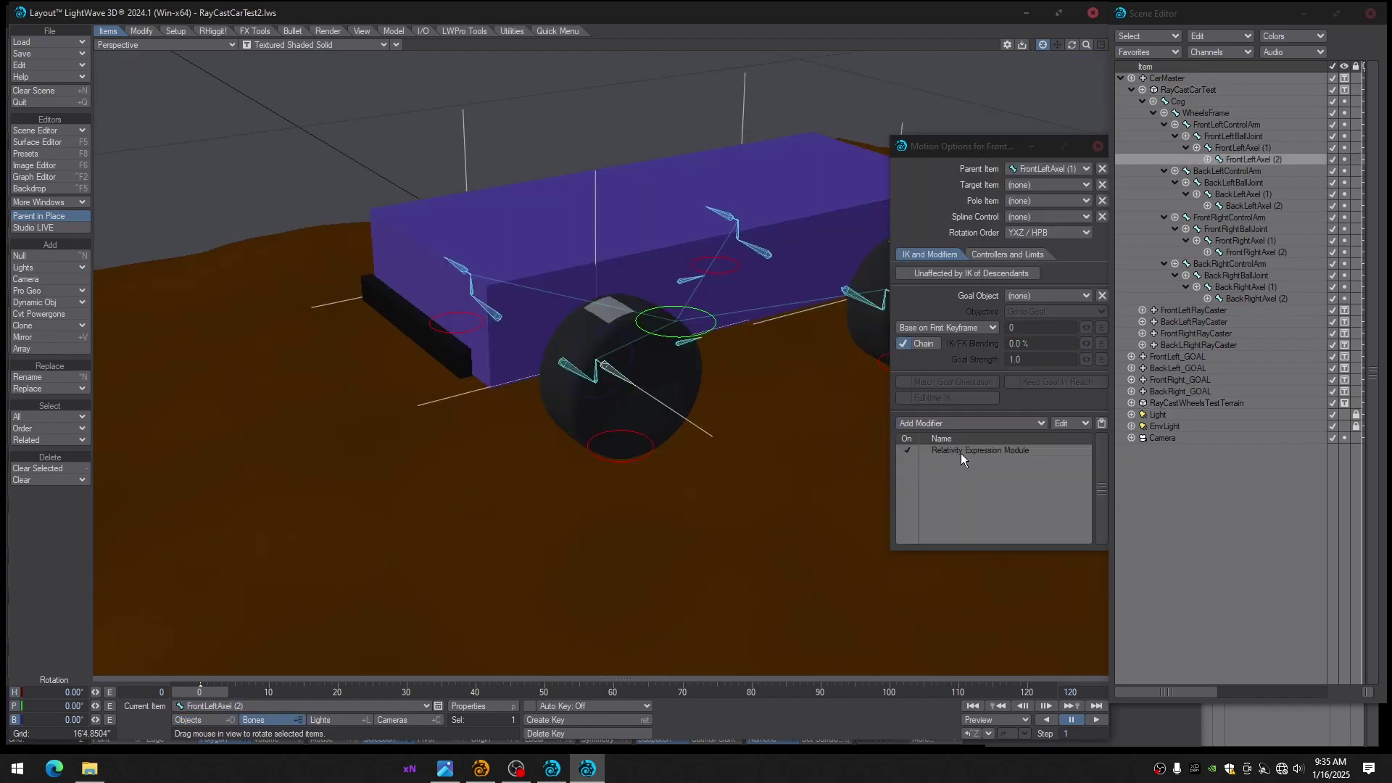
{"action": "left_click", "coordinate": [1235, 149]}
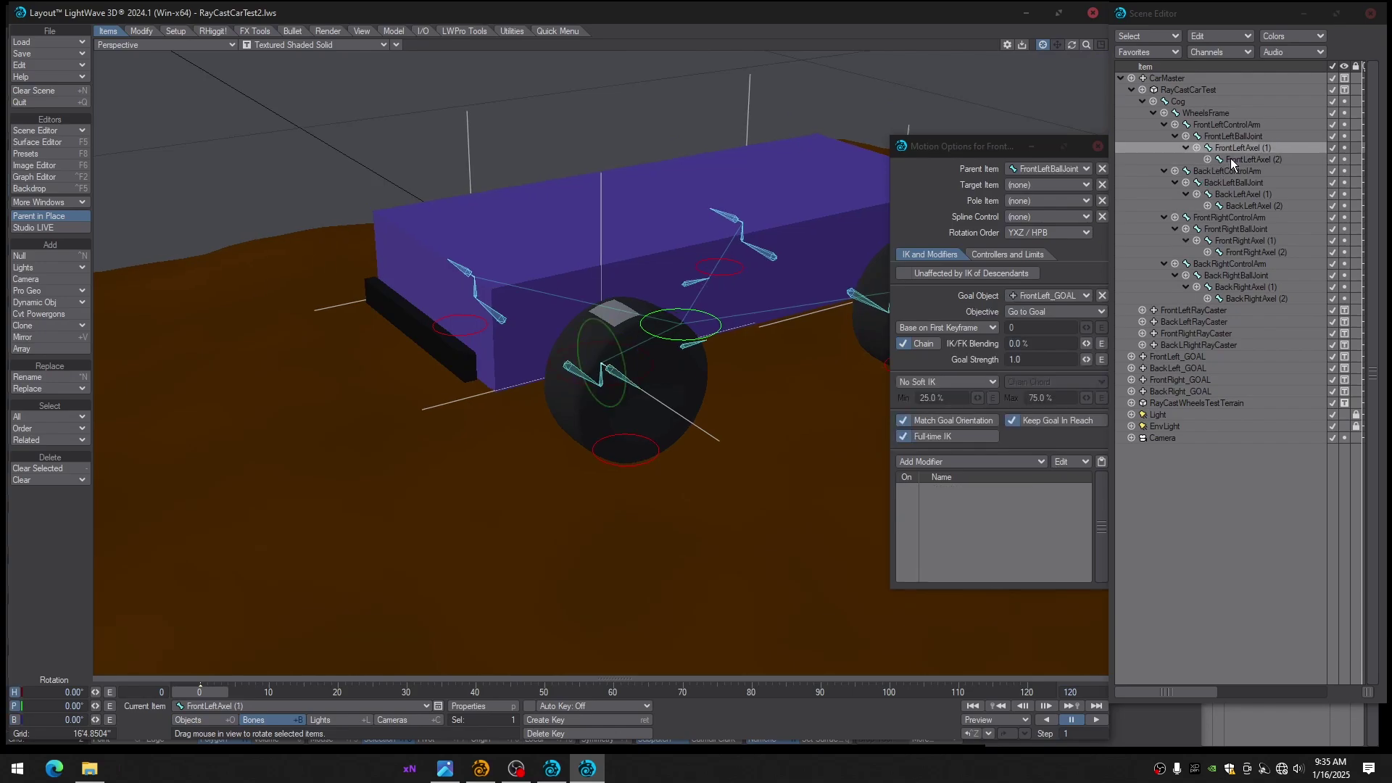
{"action": "left_click", "coordinate": [1230, 159]}
{"action": "double_click", "coordinate": [972, 452]}
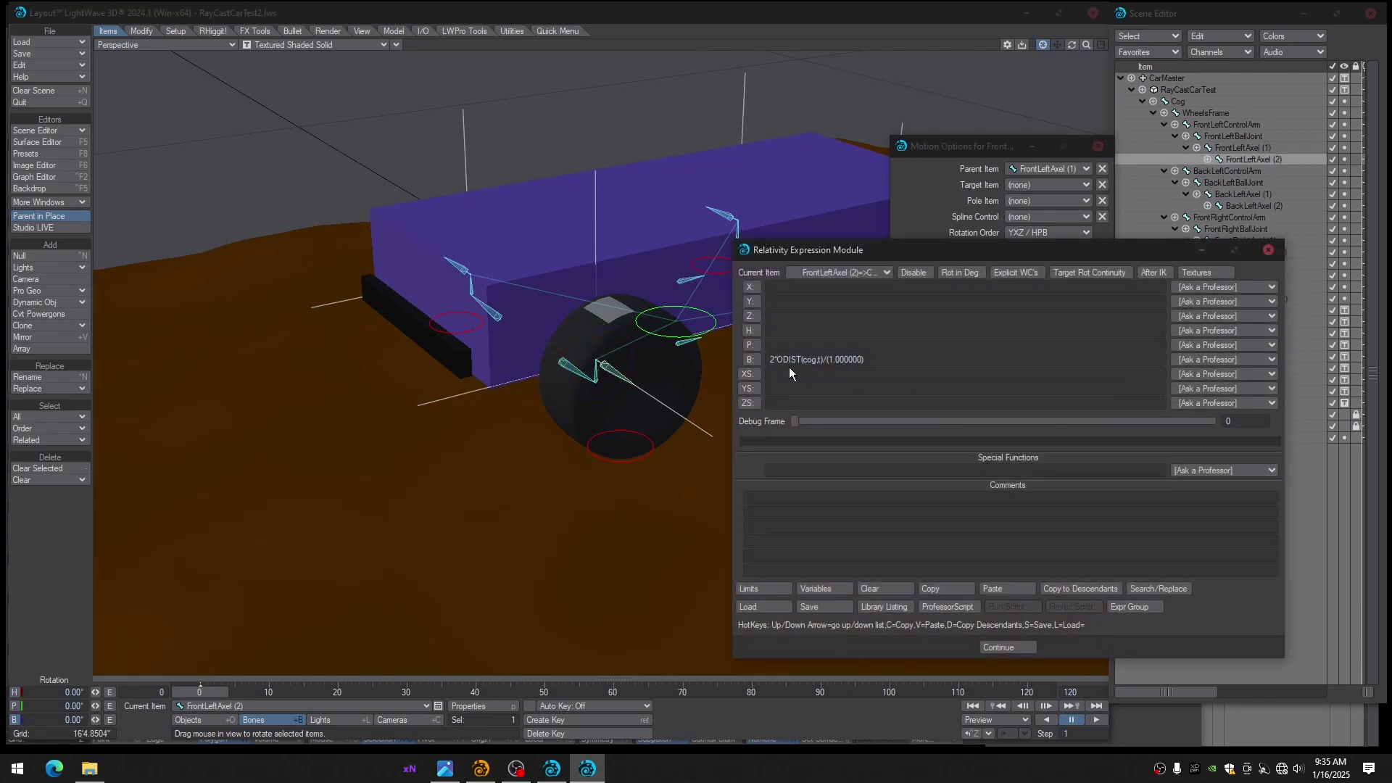
{"action": "left_click", "coordinate": [995, 647]}
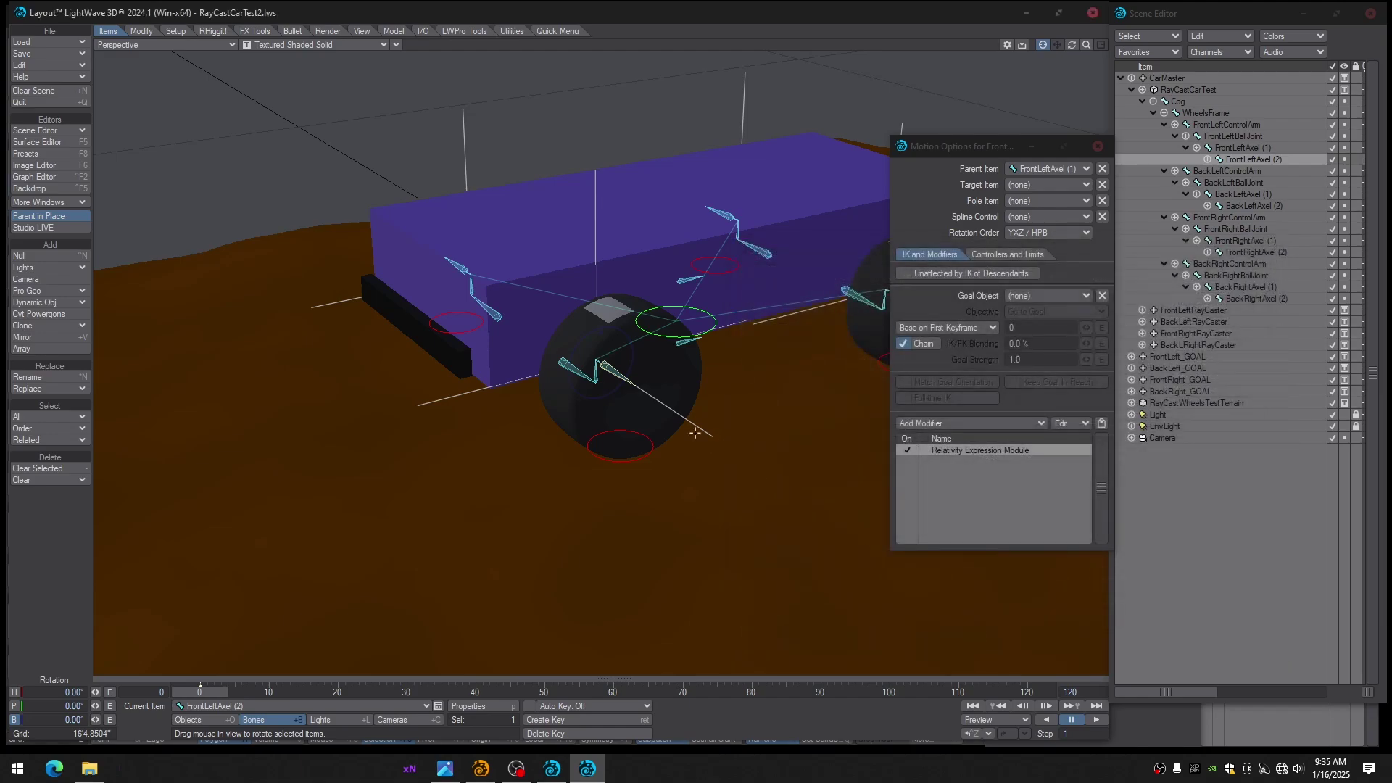
Examine the front-left wheel and its axle bones in Front Face Wireframe, and restore Textured Shaded Solid display
{"action": "scroll", "coordinate": [692, 429], "scroll_direction": "up", "scroll_amount": 3}
{"action": "left_click_drag", "start_coordinate": [692, 430], "coordinate": [725, 475], "text": "alt"}
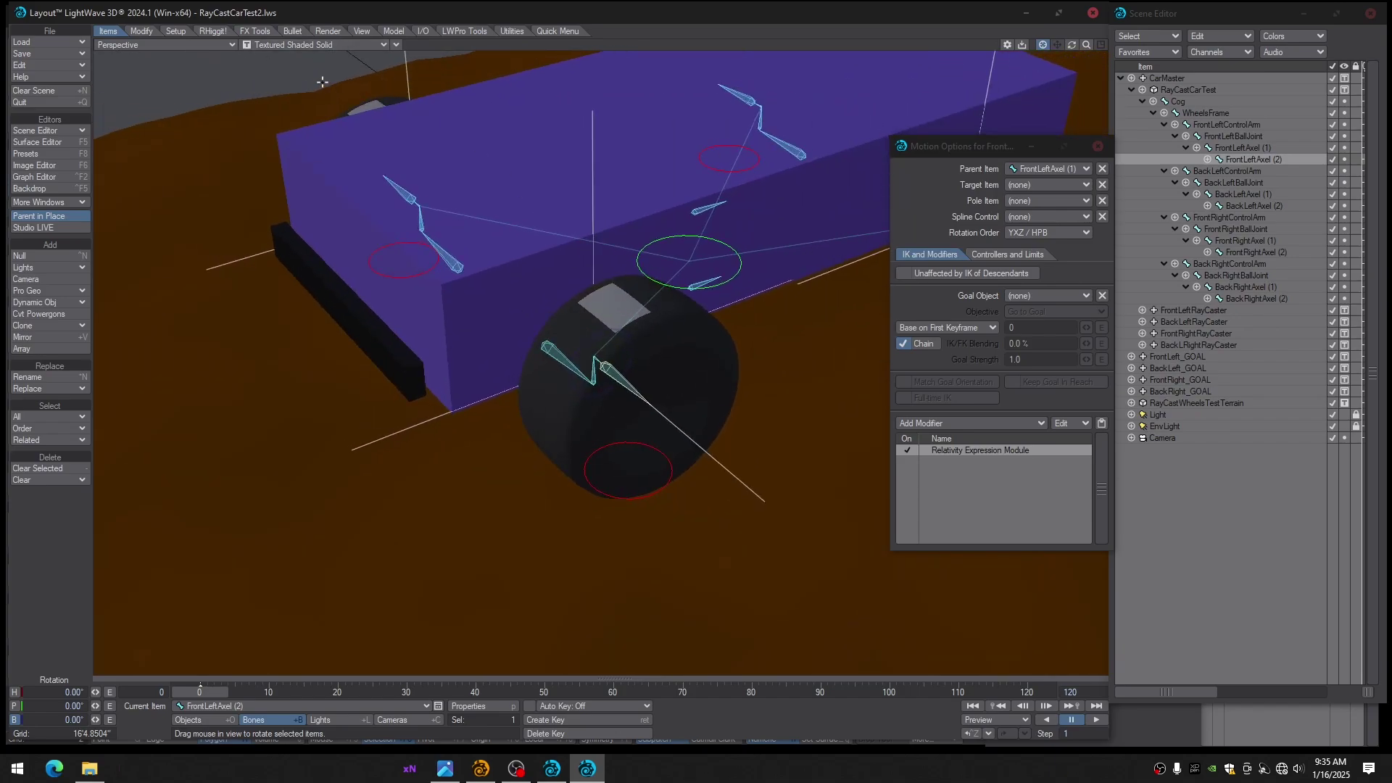
{"action": "left_click", "coordinate": [333, 43]}
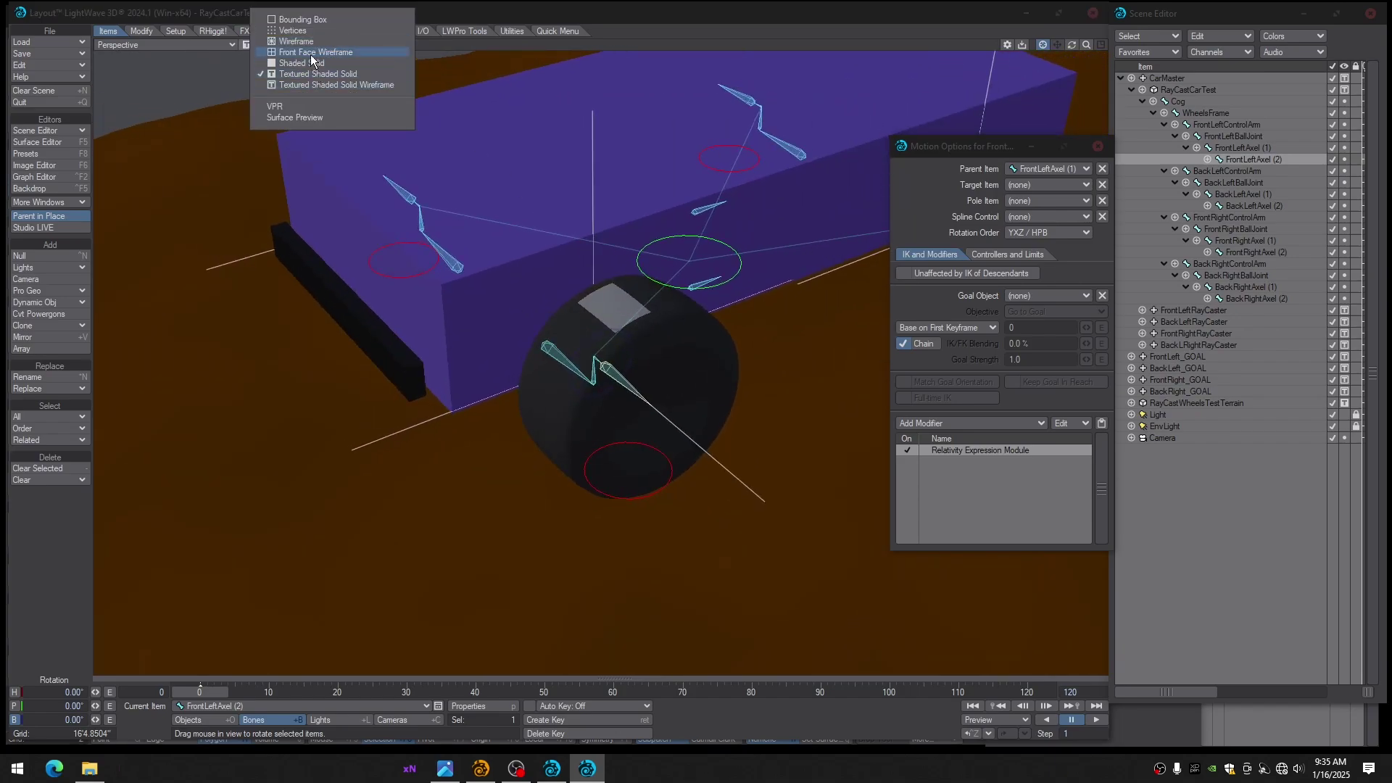
{"action": "left_click", "coordinate": [314, 52]}
{"action": "left_click_drag", "start_coordinate": [594, 328], "coordinate": [594, 317], "text": "alt"}
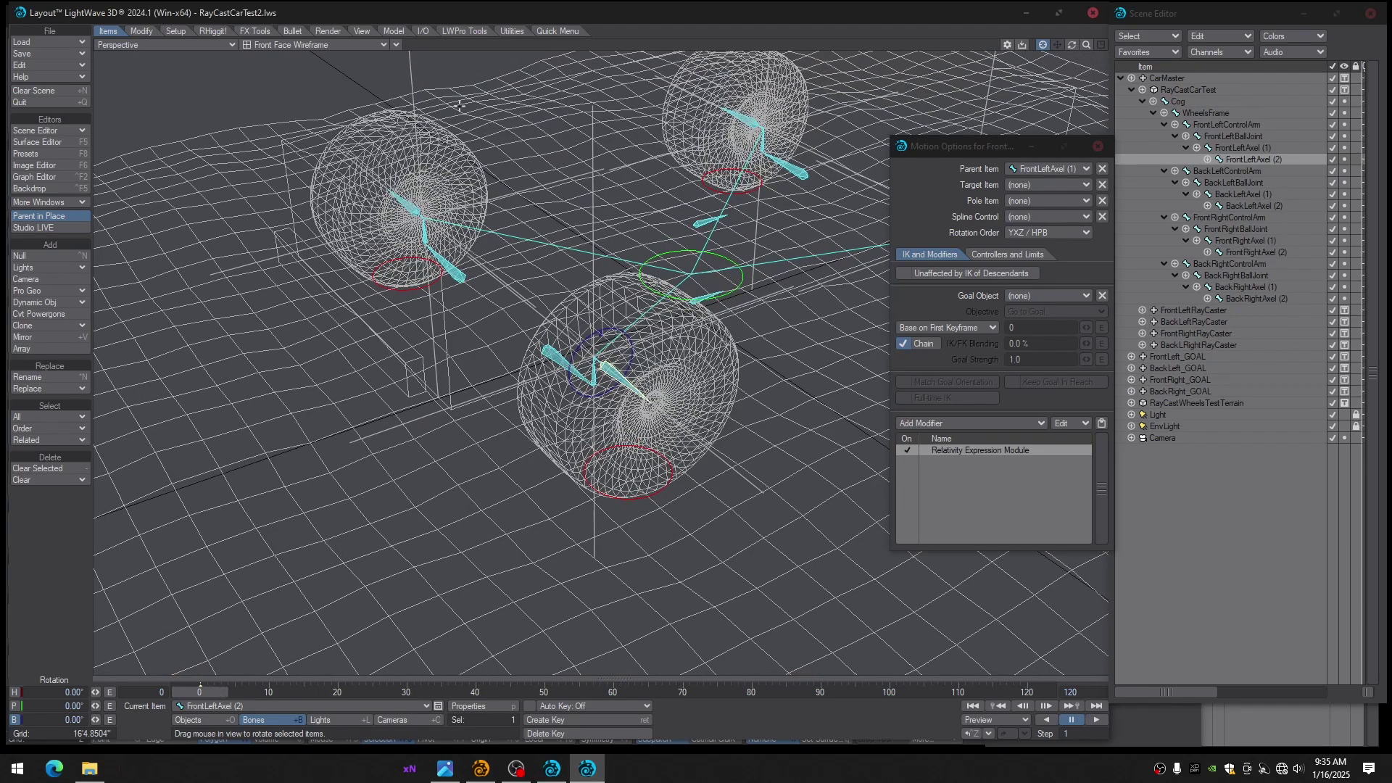
{"action": "left_click", "coordinate": [333, 44]}
{"action": "left_click", "coordinate": [341, 78]}
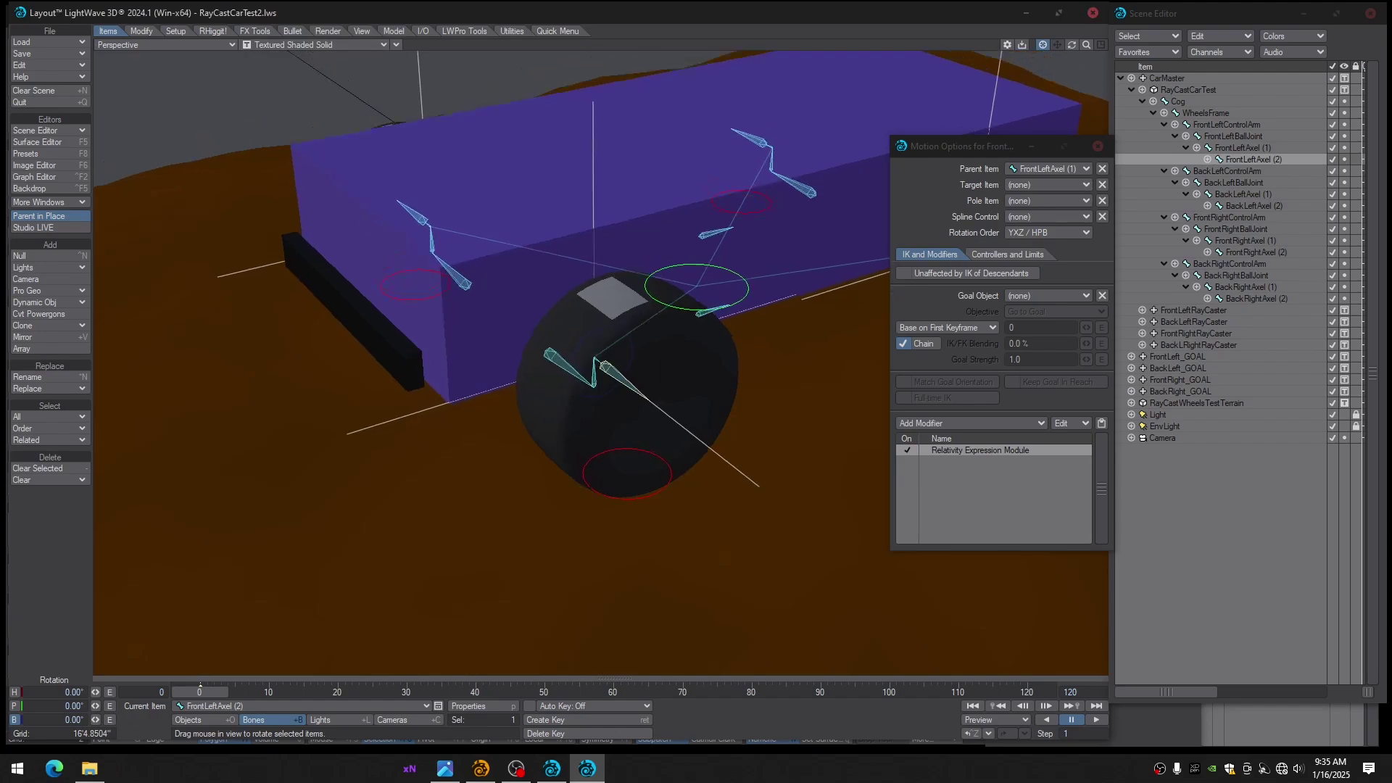
{"action": "left_click_drag", "start_coordinate": [336, 653], "coordinate": [341, 636], "text": "alt"}
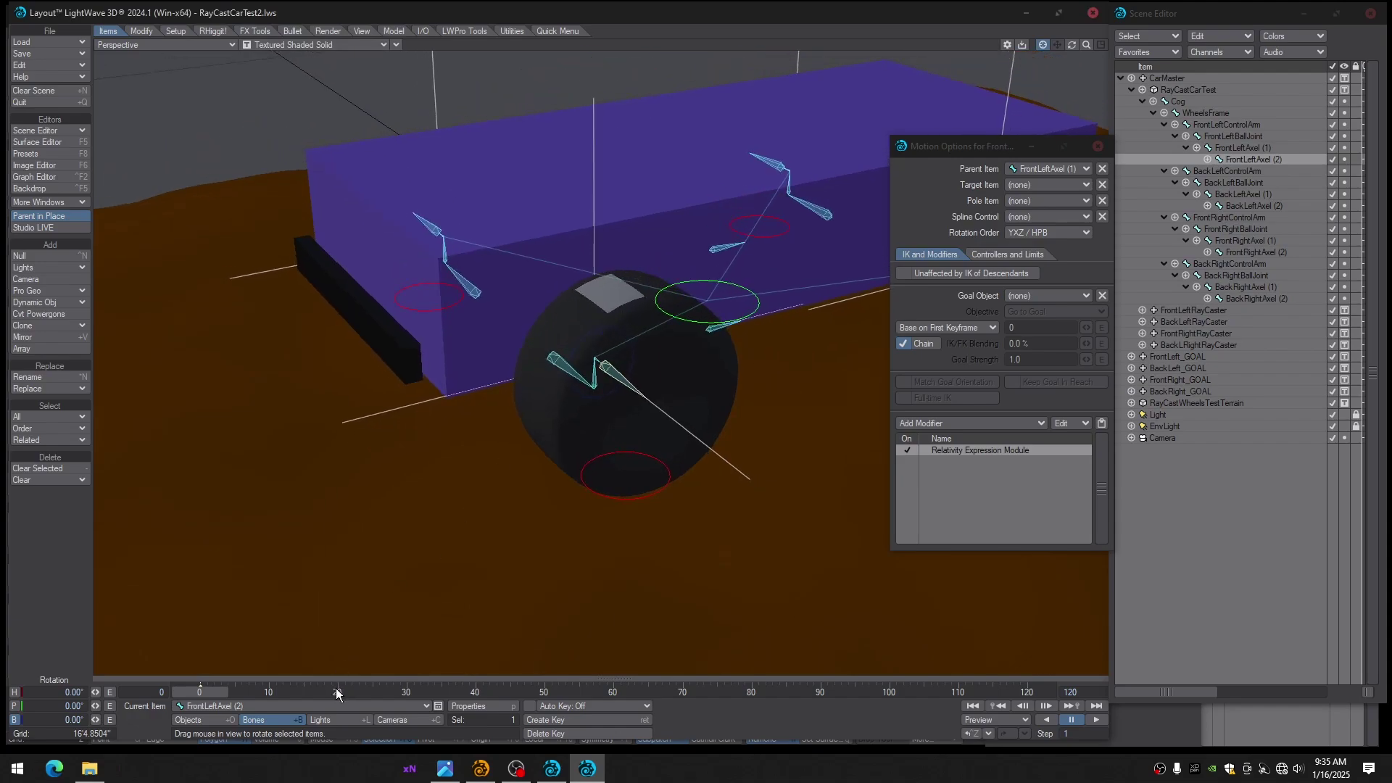
Go to frame 1 and move the CarMaster null backward along Z to about -11'1" to test the front-left wheel's rolling
{"action": "left_click", "coordinate": [407, 694]}
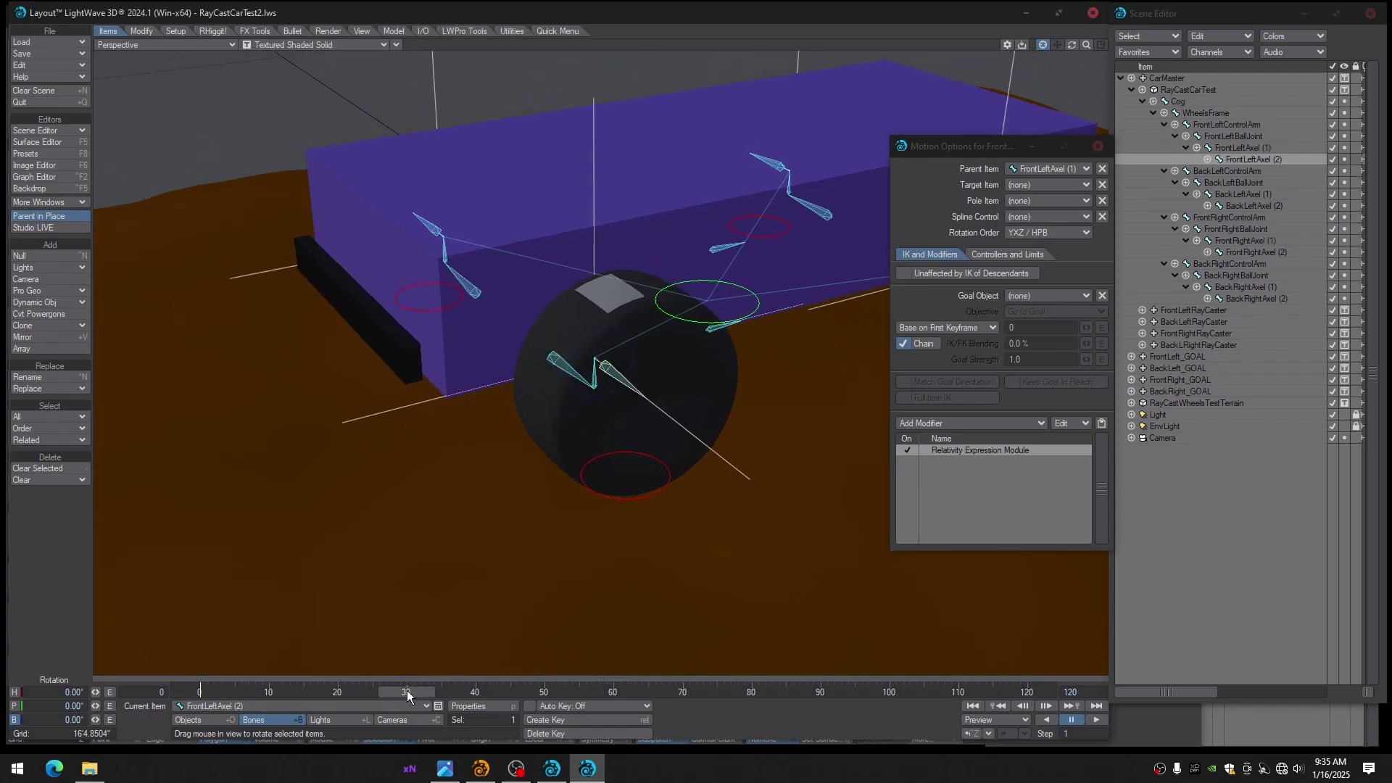
{"action": "left_click", "coordinate": [203, 693]}
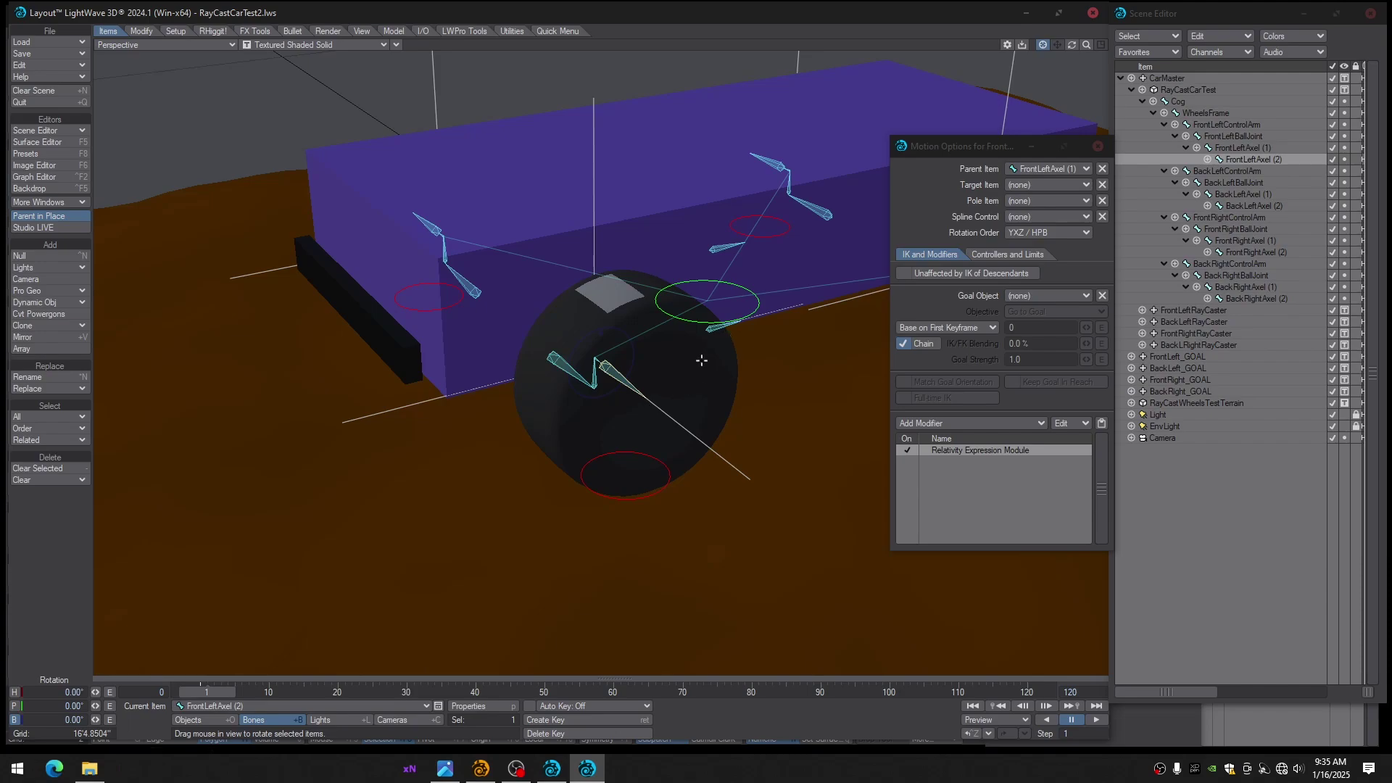
{"action": "left_click_drag", "start_coordinate": [701, 360], "coordinate": [718, 356], "text": "ctrl+alt"}
{"action": "left_click", "coordinate": [1169, 81]}
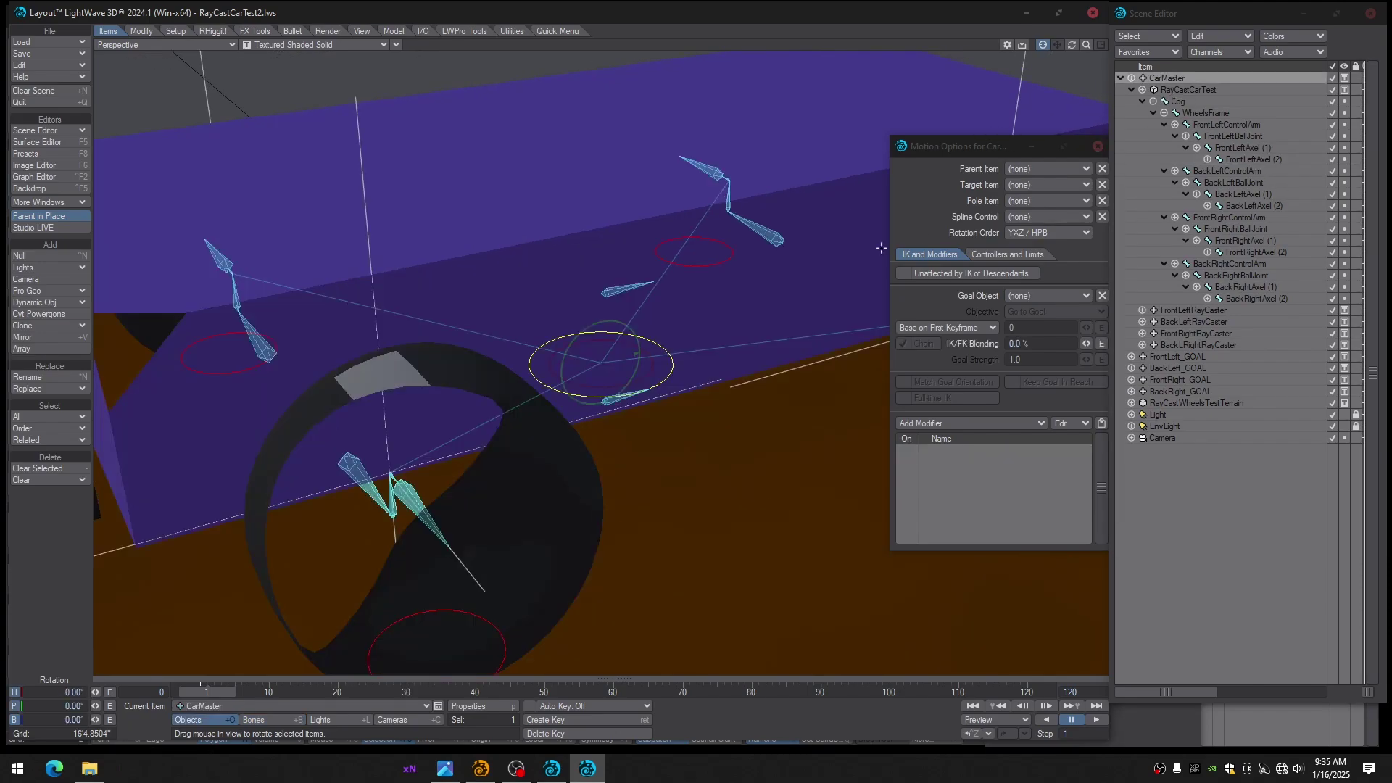
{"action": "scroll", "coordinate": [739, 330], "scroll_direction": "down", "scroll_amount": 3}
{"action": "key", "text": "t"}
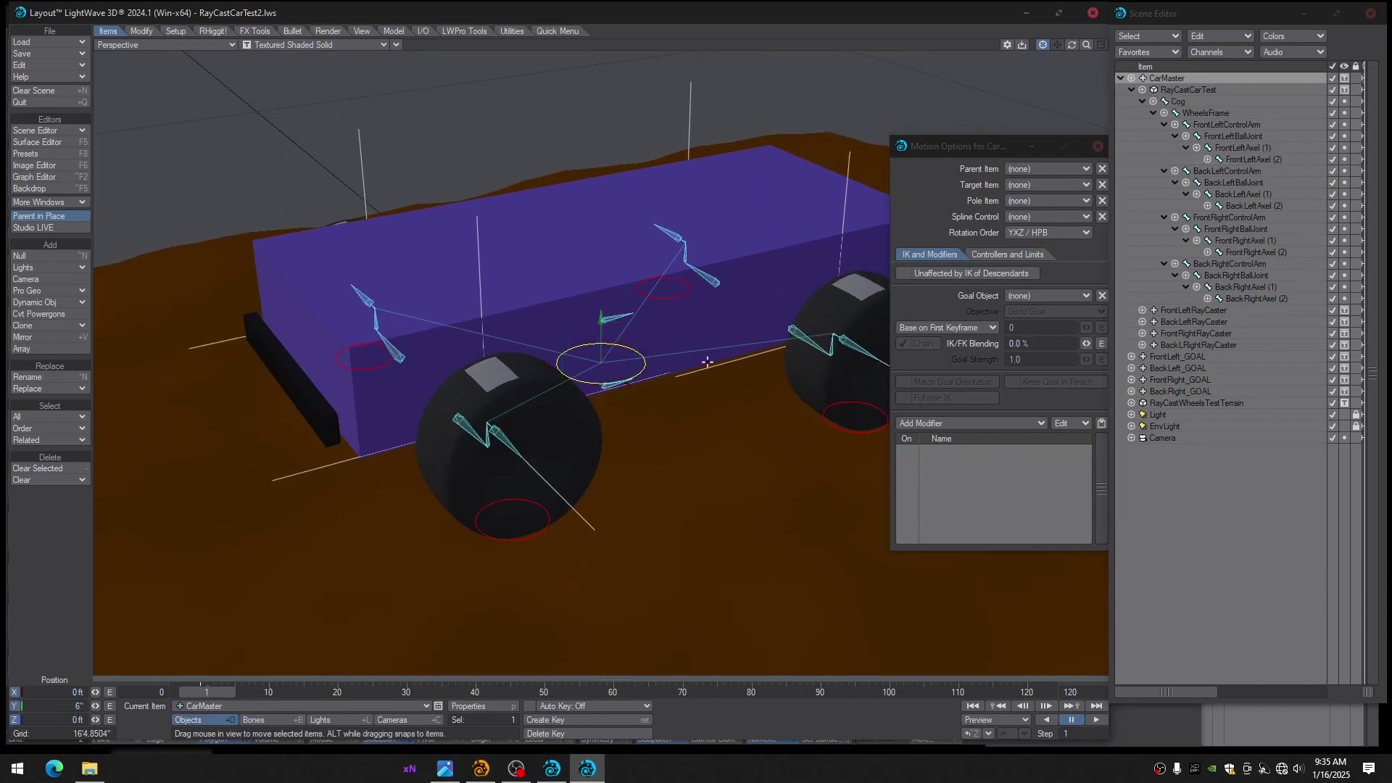
{"action": "left_click_drag", "start_coordinate": [706, 361], "coordinate": [307, 420], "text": "alt"}
{"action": "left_click_drag", "start_coordinate": [731, 389], "coordinate": [747, 389], "text": "alt"}
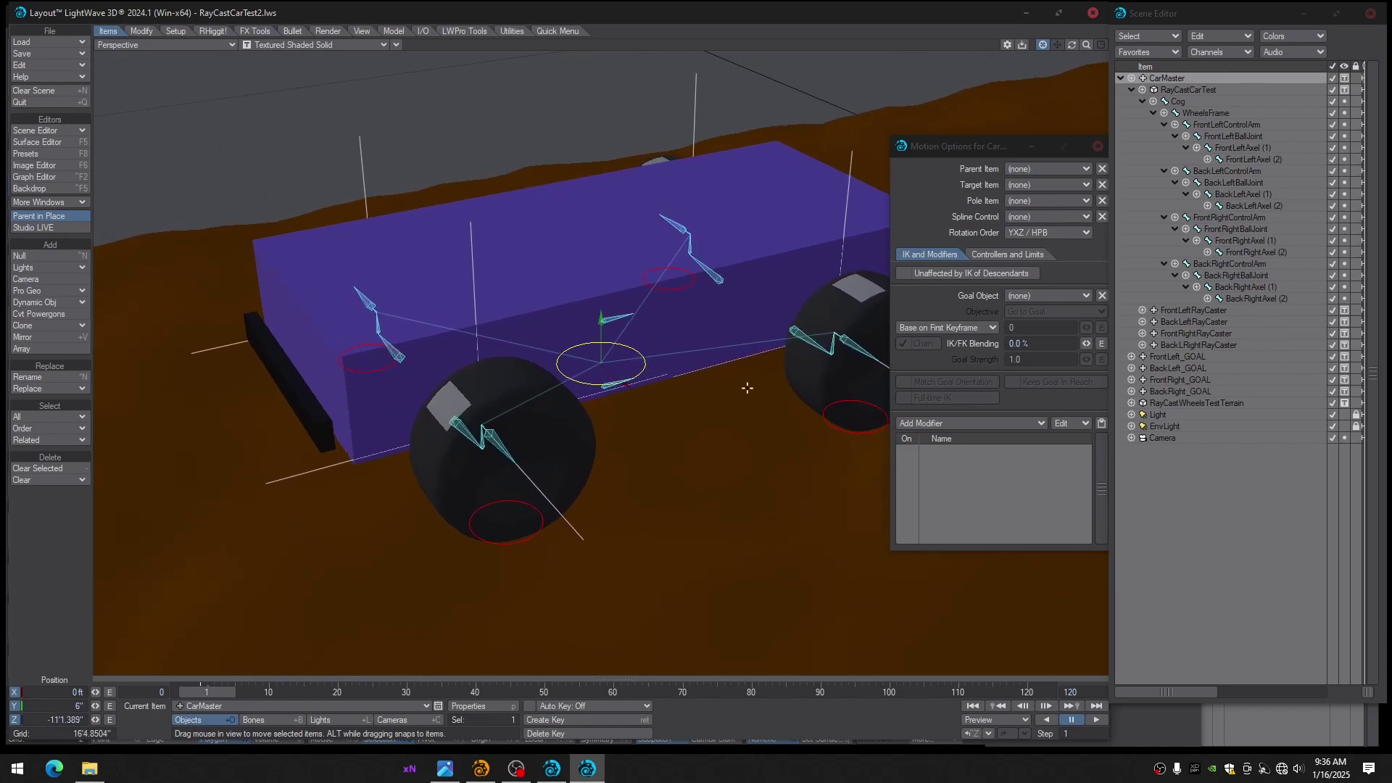
{"action": "left_click", "coordinate": [644, 365]}
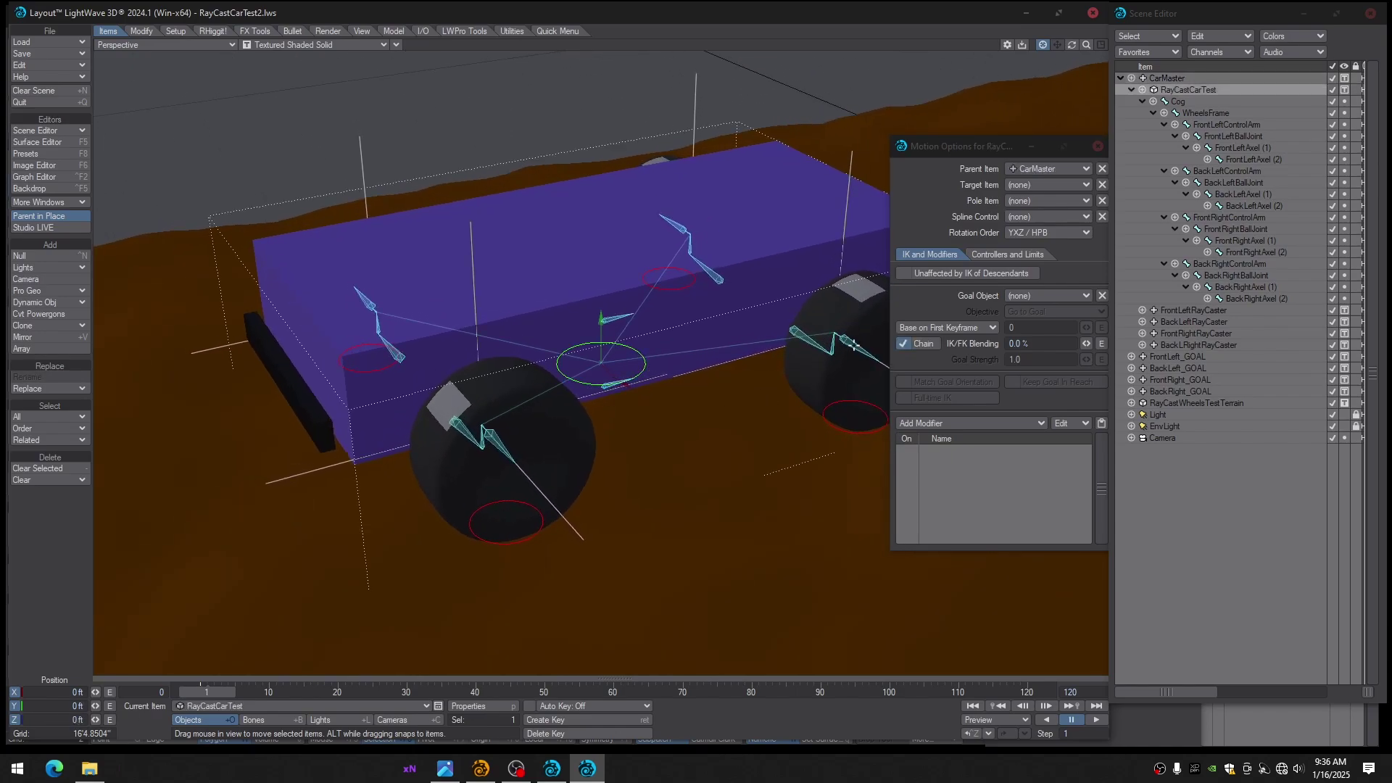
Copy the Relativity Expression Module from the FrontLeftAxel (2) bone
{"action": "left_click", "coordinate": [1228, 157]}
{"action": "left_click", "coordinate": [963, 449]}
{"action": "right_click", "coordinate": [963, 449]}
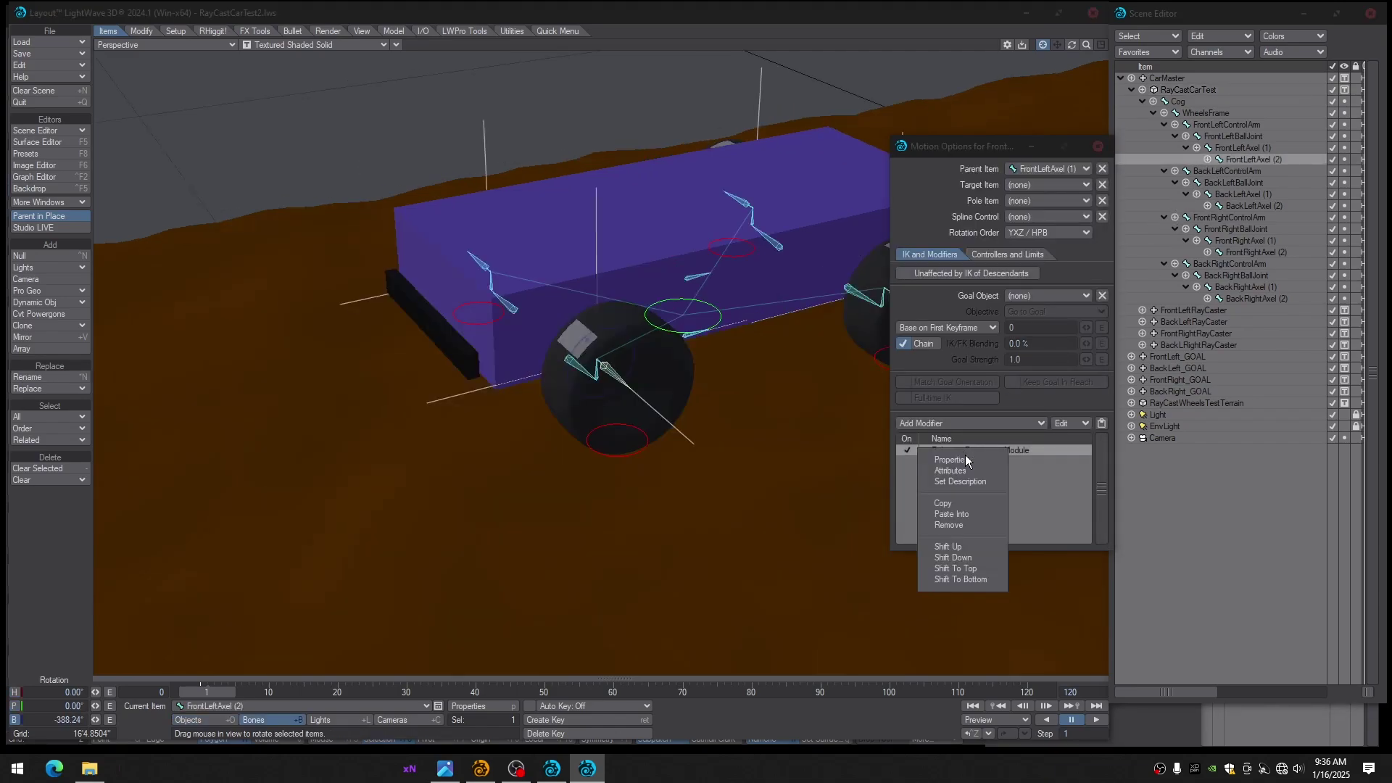
{"action": "left_click", "coordinate": [967, 503]}
Paste the copied Relativity modifier into BackLeftAxel (2), FrontRightAxel (2) and BackRightAxel (2) together
{"action": "left_click", "coordinate": [1234, 207]}
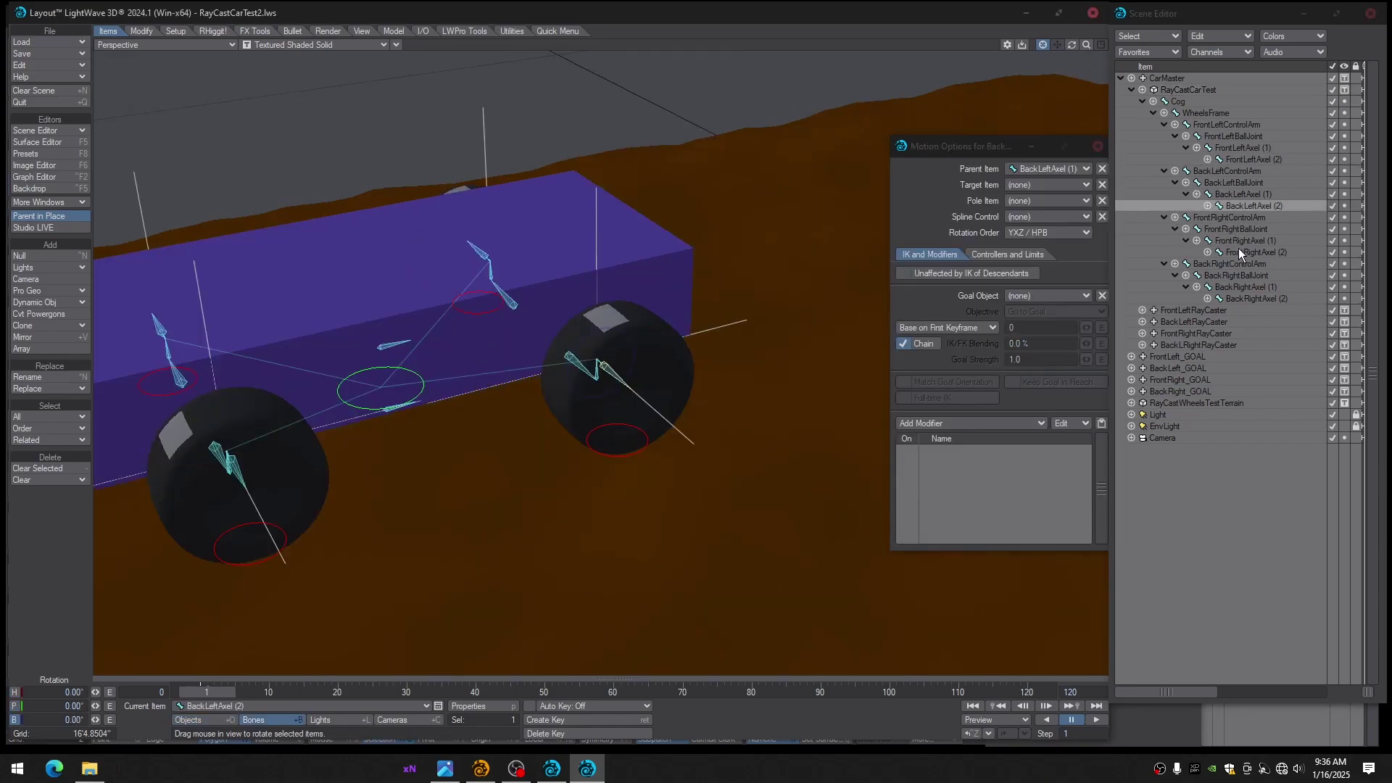
{"action": "left_click", "coordinate": [1239, 251], "text": "ctrl"}
{"action": "left_click", "coordinate": [1251, 298], "text": "ctrl"}
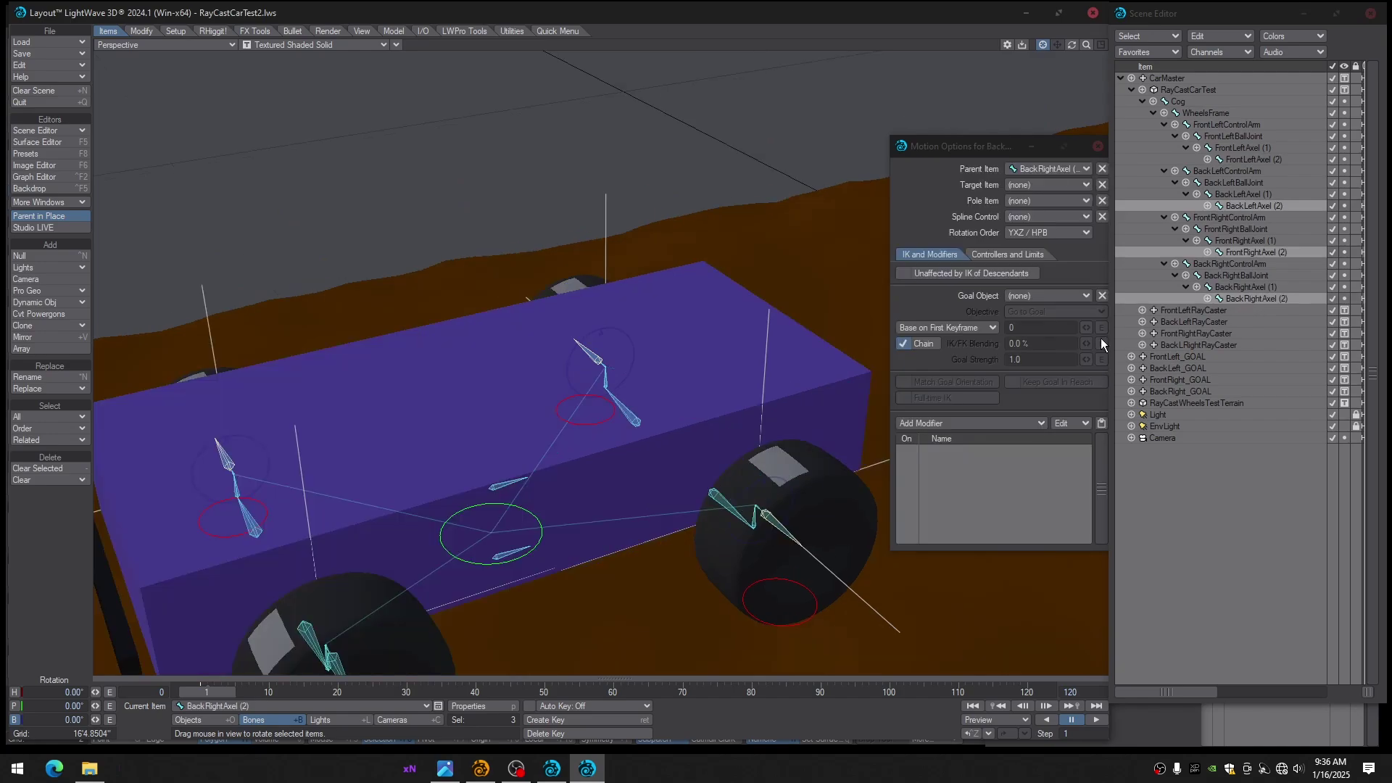
{"action": "right_click", "coordinate": [959, 451]}
{"action": "left_click", "coordinate": [972, 464]}
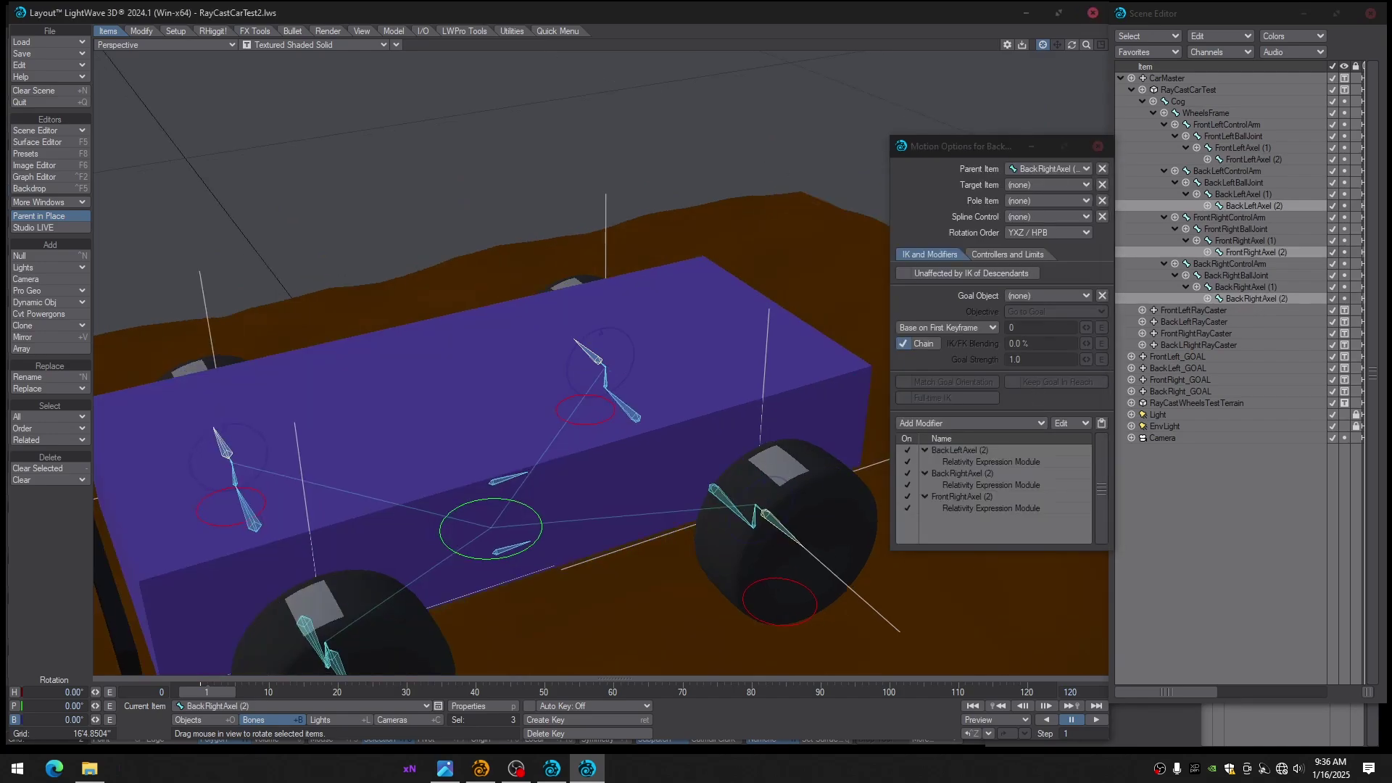
Move CarMaster along Z to about -20'5" and compare the rotation direction of all four wheels
{"action": "left_click", "coordinate": [1161, 78]}
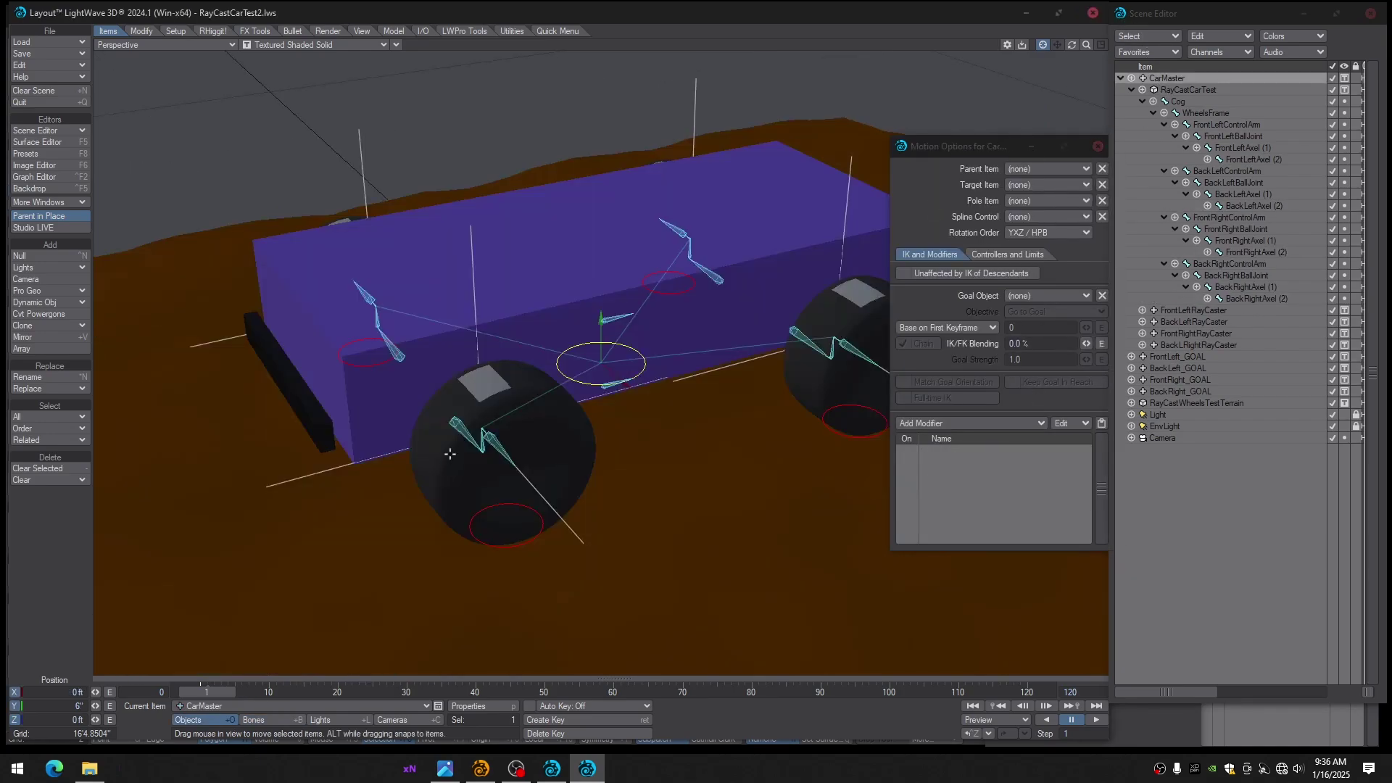
{"action": "left_click_drag", "start_coordinate": [645, 353], "coordinate": [565, 372]}
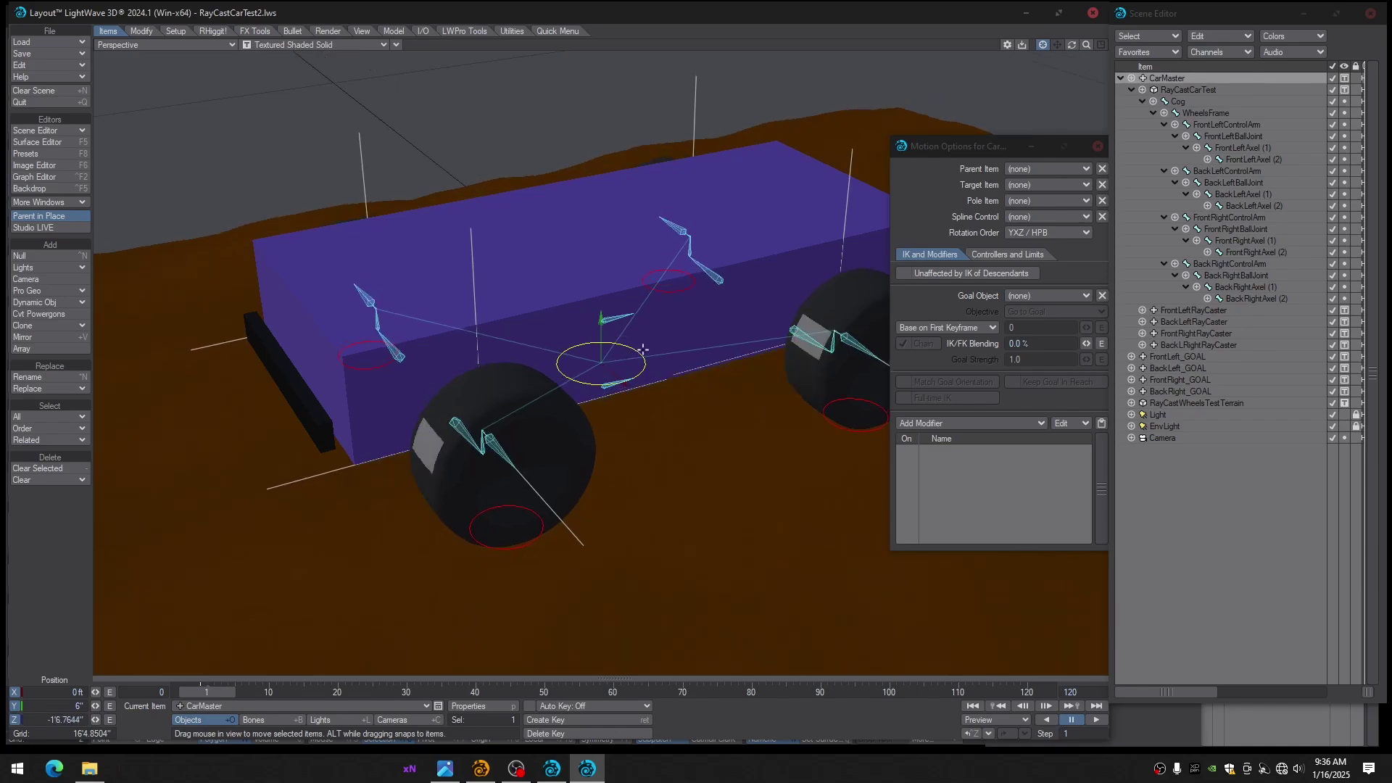
{"action": "scroll", "coordinate": [659, 348], "scroll_direction": "down", "scroll_amount": 2}
{"action": "left_click_drag", "start_coordinate": [659, 348], "coordinate": [457, 410], "text": "alt"}
{"action": "left_click_drag", "start_coordinate": [456, 410], "coordinate": [500, 413], "text": "alt"}
{"action": "left_click_drag", "start_coordinate": [613, 345], "coordinate": [586, 361], "text": "alt"}
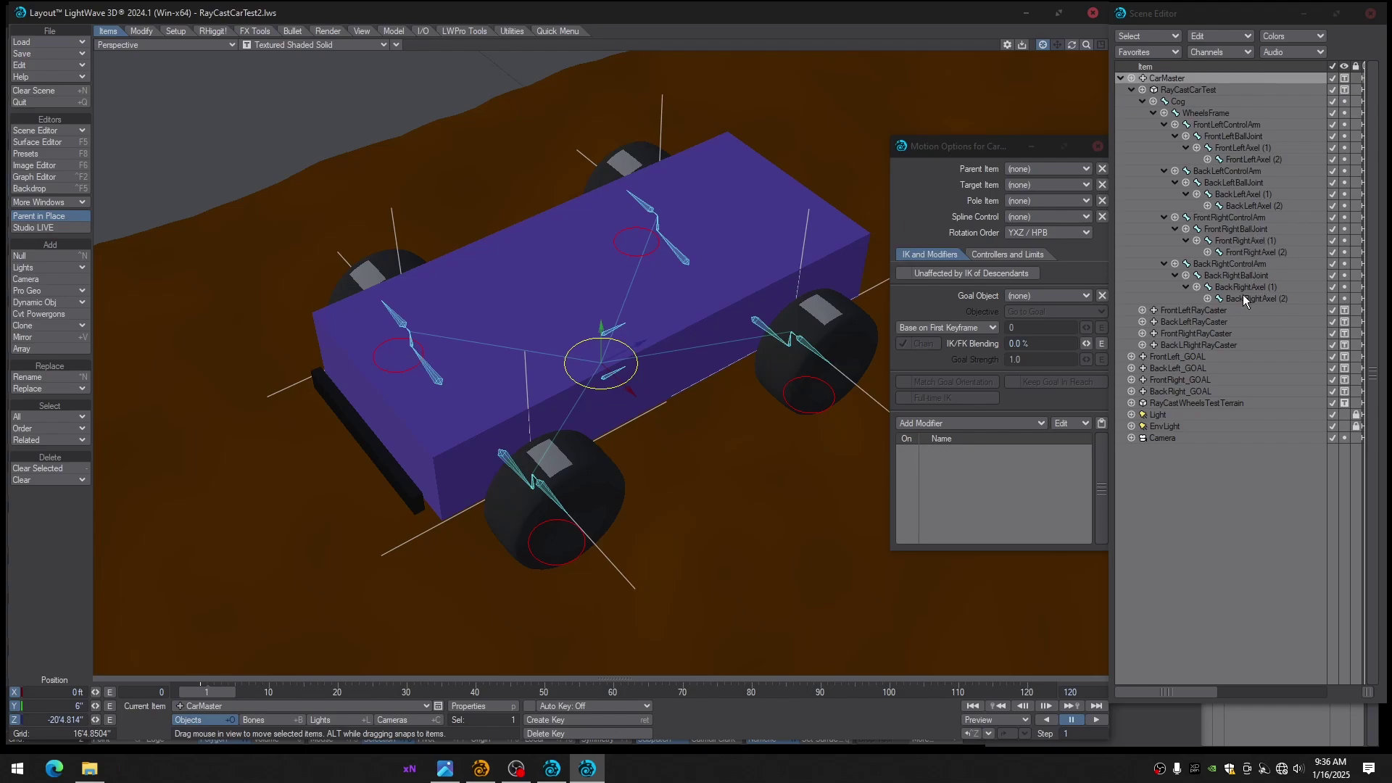
Open the Relativity expression of FrontRightAxel (2) to check its B-channel formula, and close it
{"action": "left_click", "coordinate": [1241, 252]}
{"action": "double_click", "coordinate": [968, 450]}
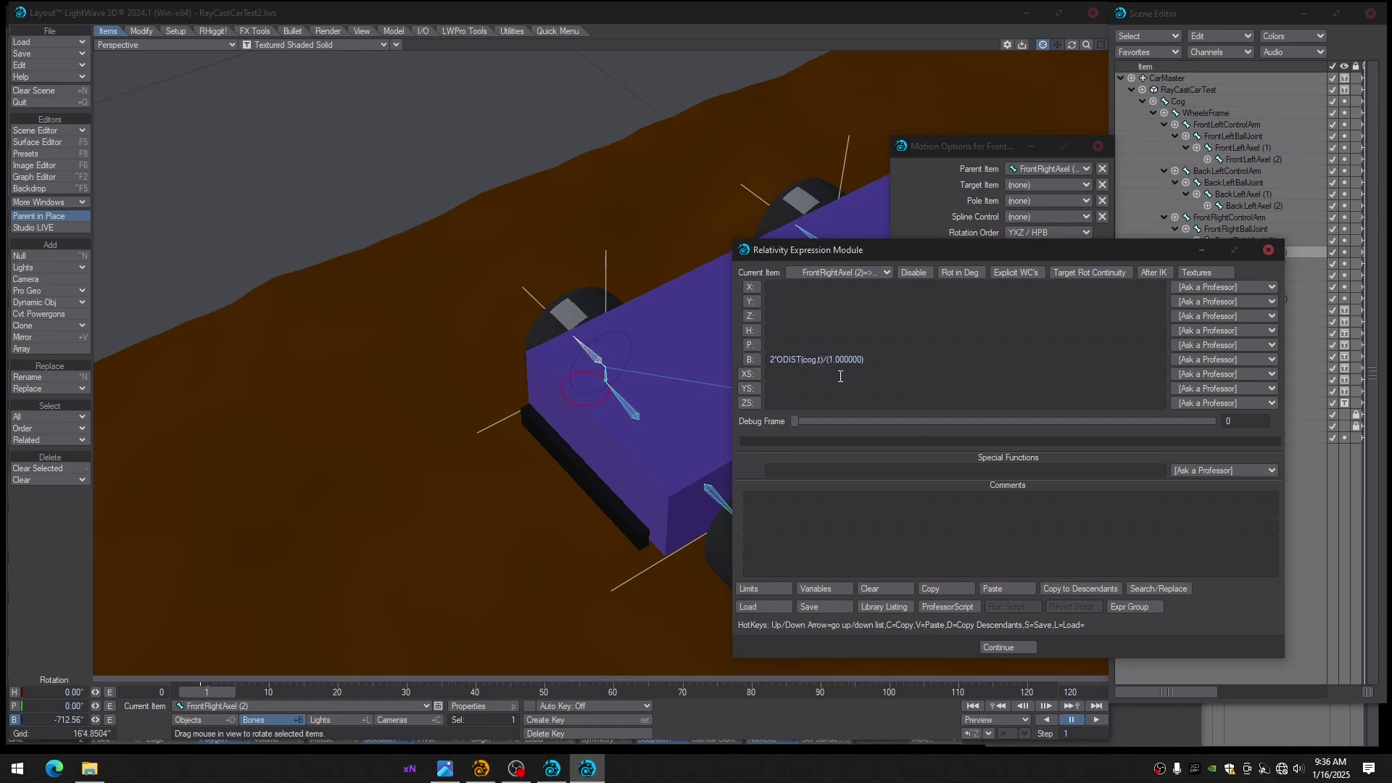
{"action": "left_click", "coordinate": [1003, 647]}
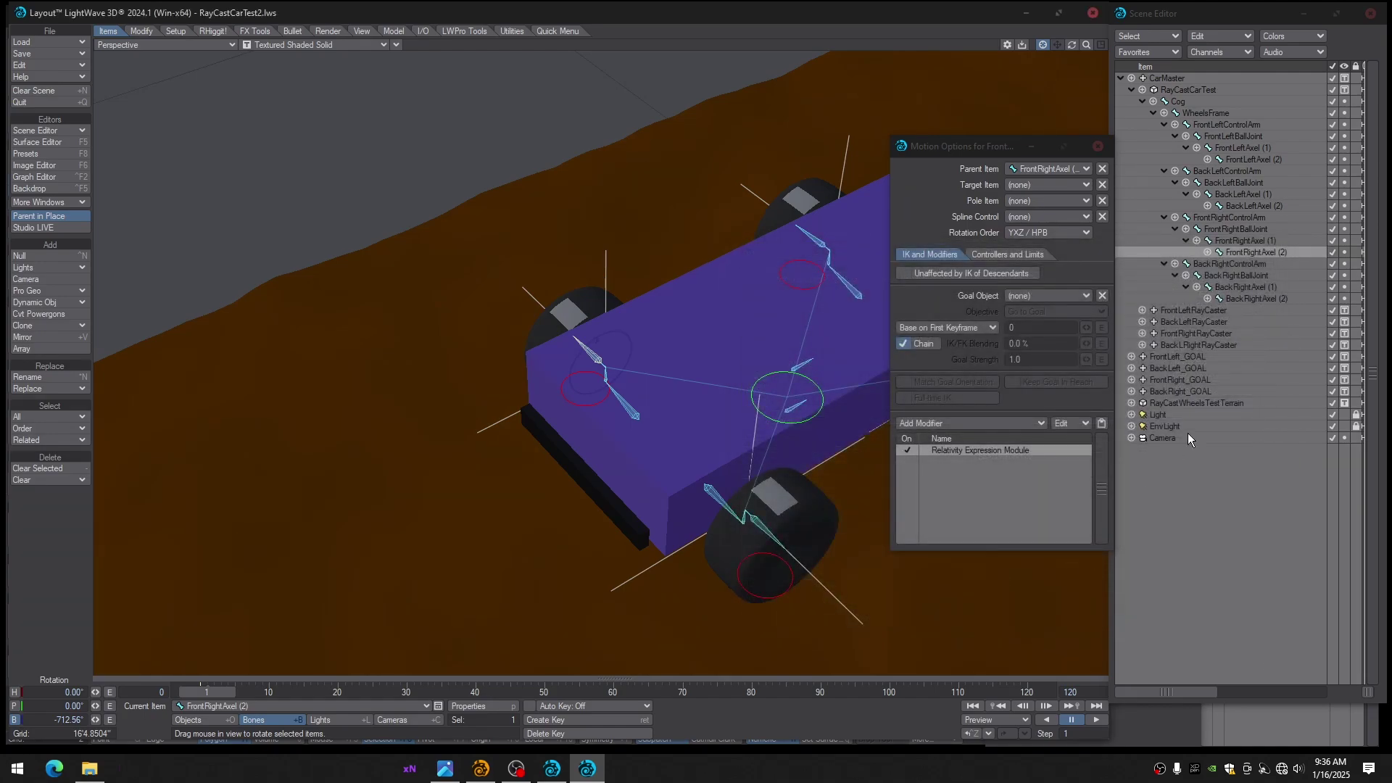
Change the B-channel expression of BackRightAxel (2) to 2*ODIST(cog,t)/(-1.000000) and close the Motion Options window
{"action": "left_click", "coordinate": [1235, 299]}
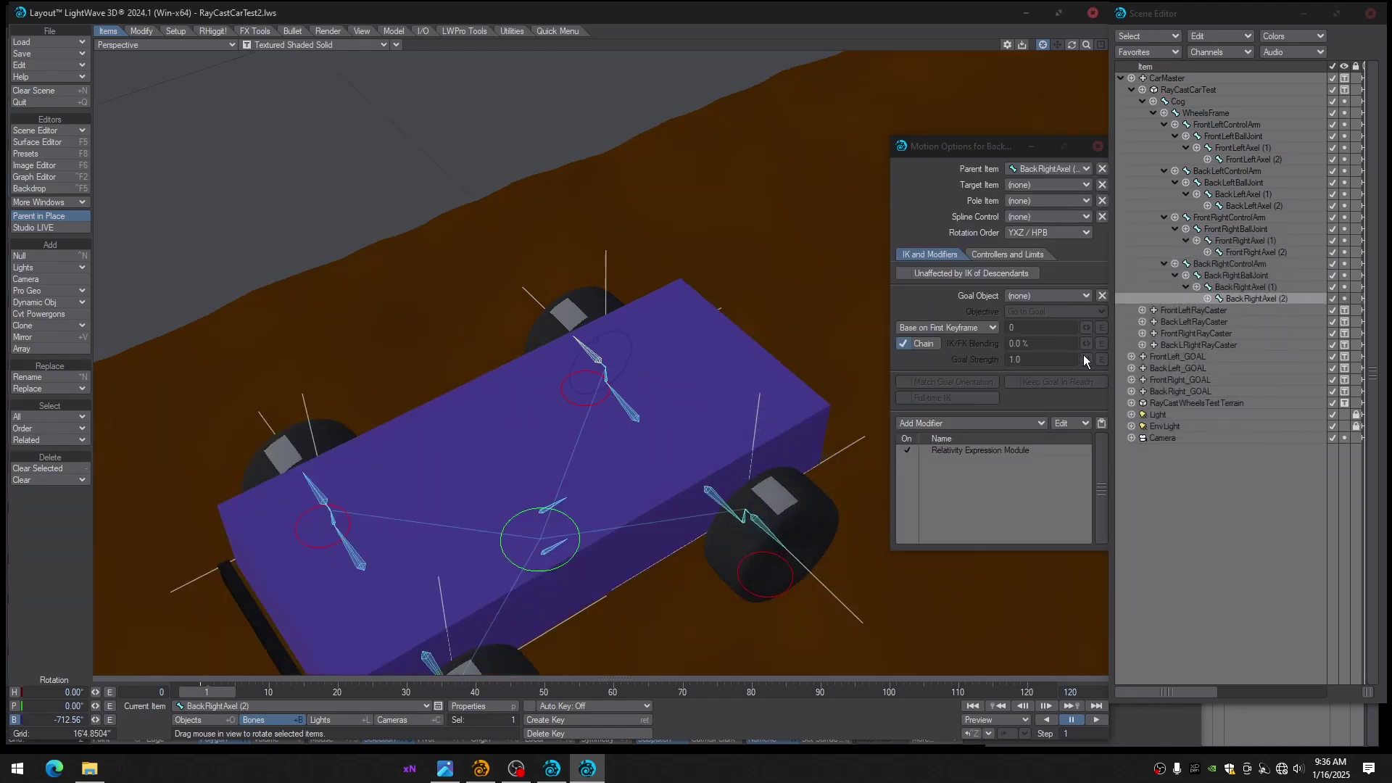
{"action": "double_click", "coordinate": [989, 451]}
{"action": "left_click", "coordinate": [832, 362]}
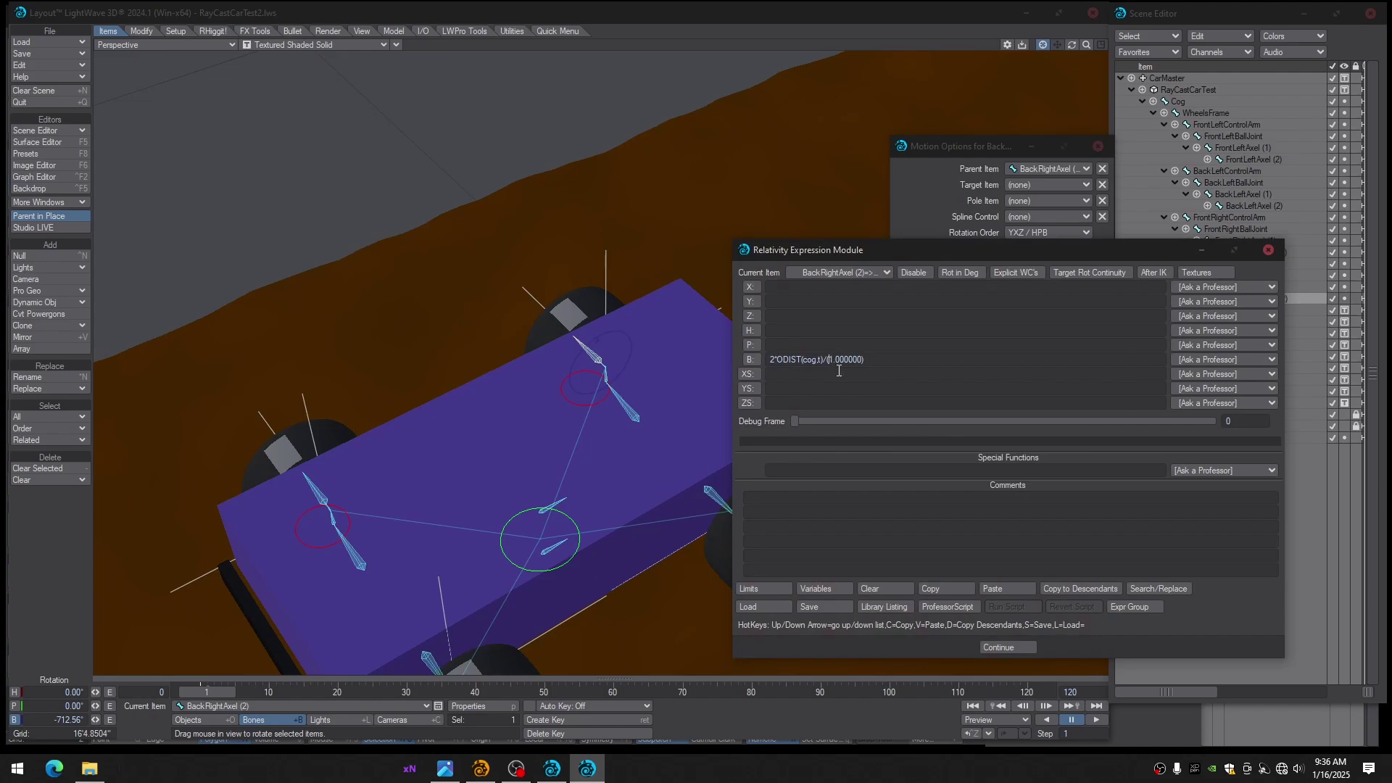
{"action": "type", "text": "-"}
{"action": "left_click", "coordinate": [995, 647]}
{"action": "left_click", "coordinate": [1099, 148]}
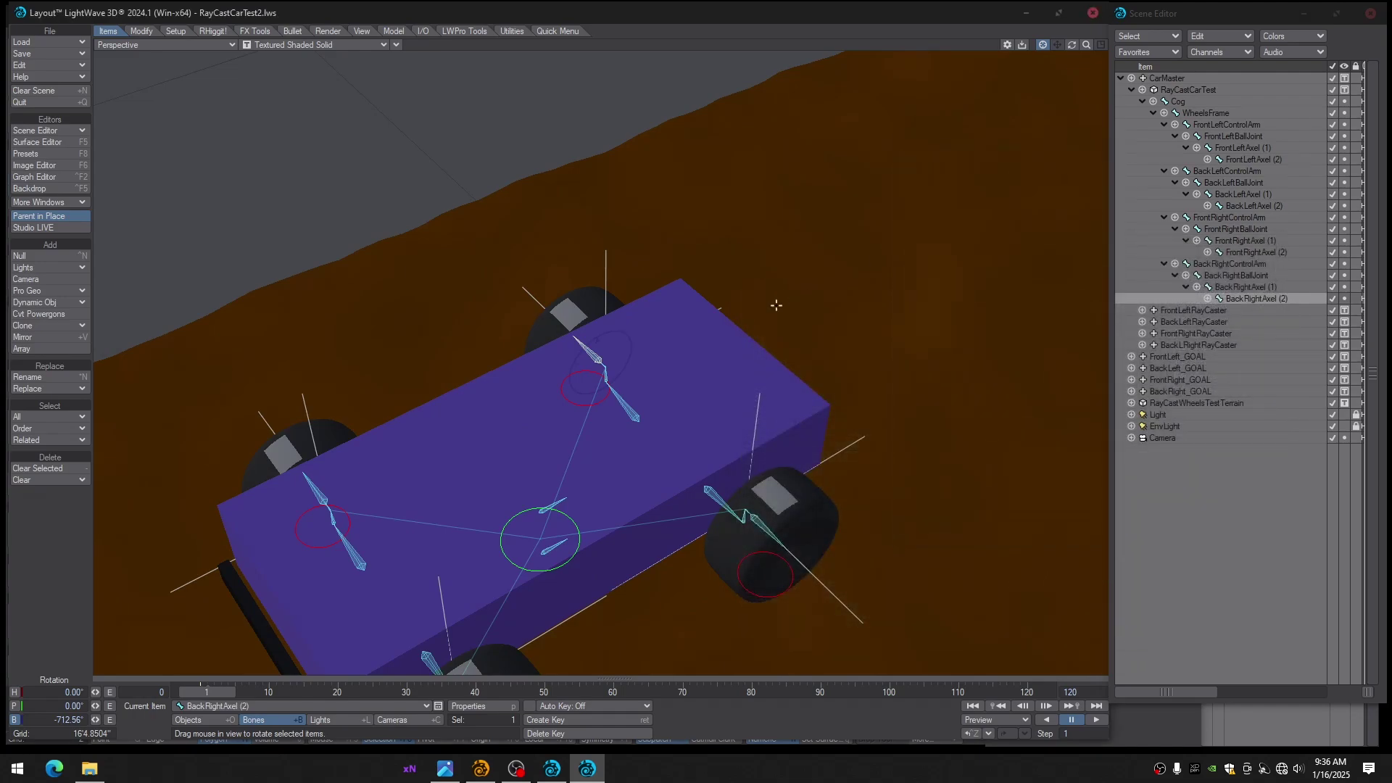
Test the rolling of all wheels by moving CarMaster along Z to about 1'4", viewing the car from several sides
{"action": "left_click_drag", "start_coordinate": [777, 304], "coordinate": [715, 309], "text": "ctrl+alt"}
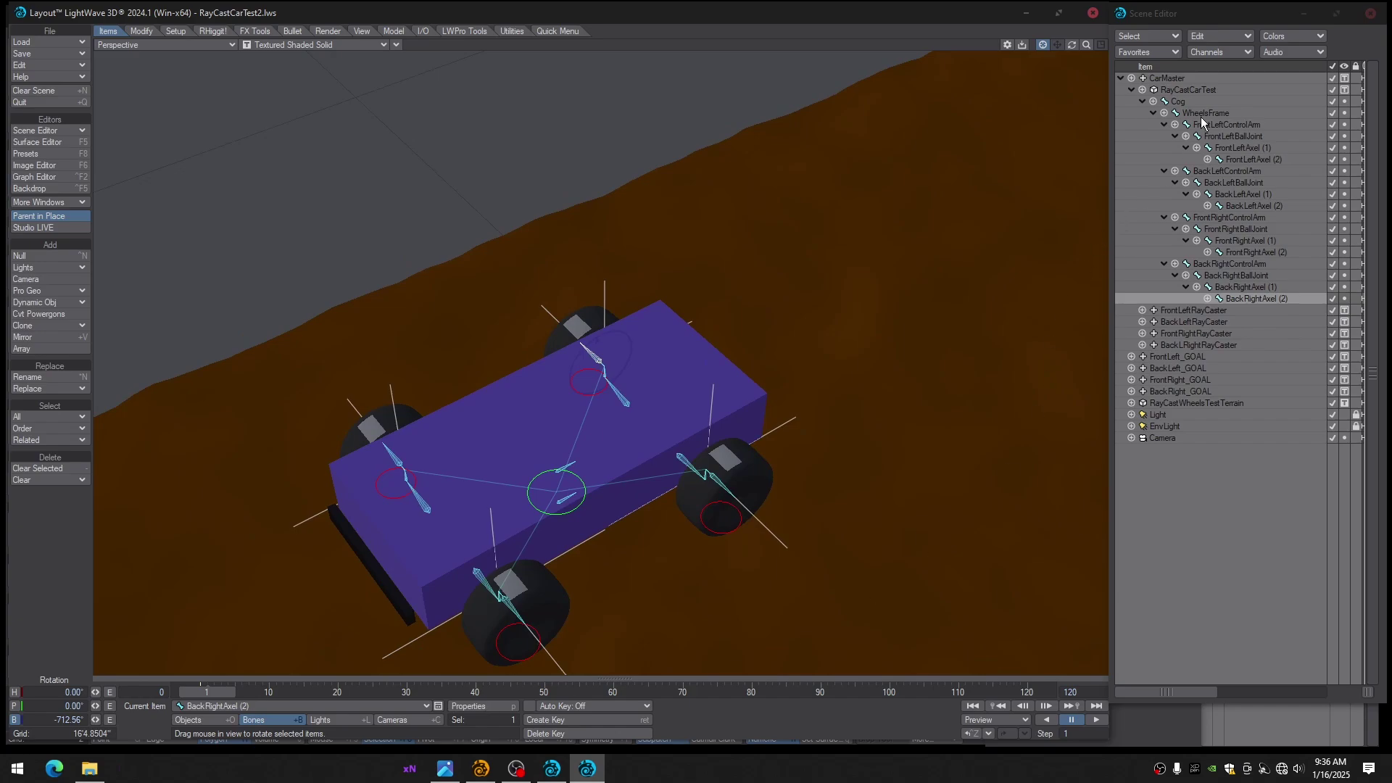
{"action": "left_click", "coordinate": [1169, 78]}
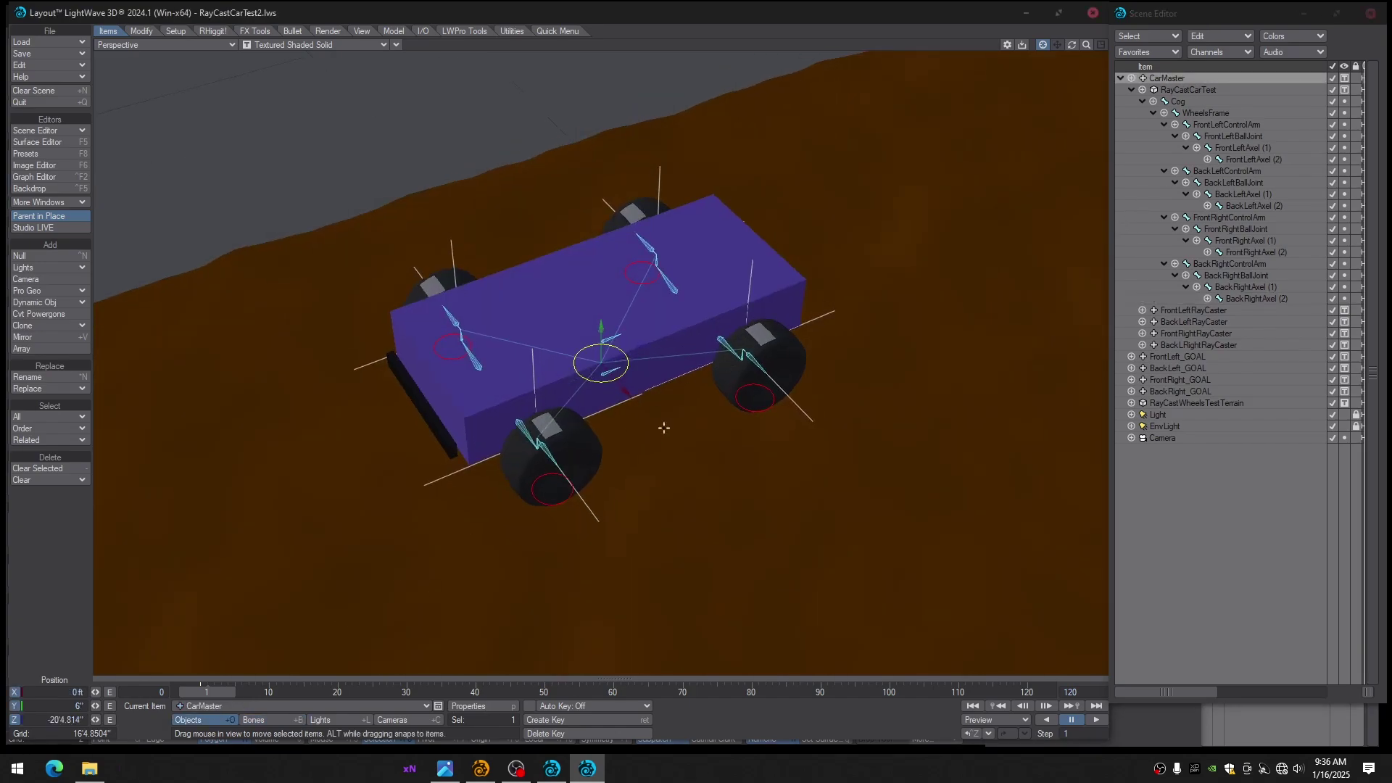
{"action": "left_click_drag", "start_coordinate": [633, 341], "coordinate": [519, 395]}
{"action": "left_click_drag", "start_coordinate": [486, 283], "coordinate": [623, 326], "text": "alt"}
{"action": "left_click_drag", "start_coordinate": [442, 366], "coordinate": [246, 231], "text": "alt"}
{"action": "left_click_drag", "start_coordinate": [210, 500], "coordinate": [524, 300], "text": "alt"}
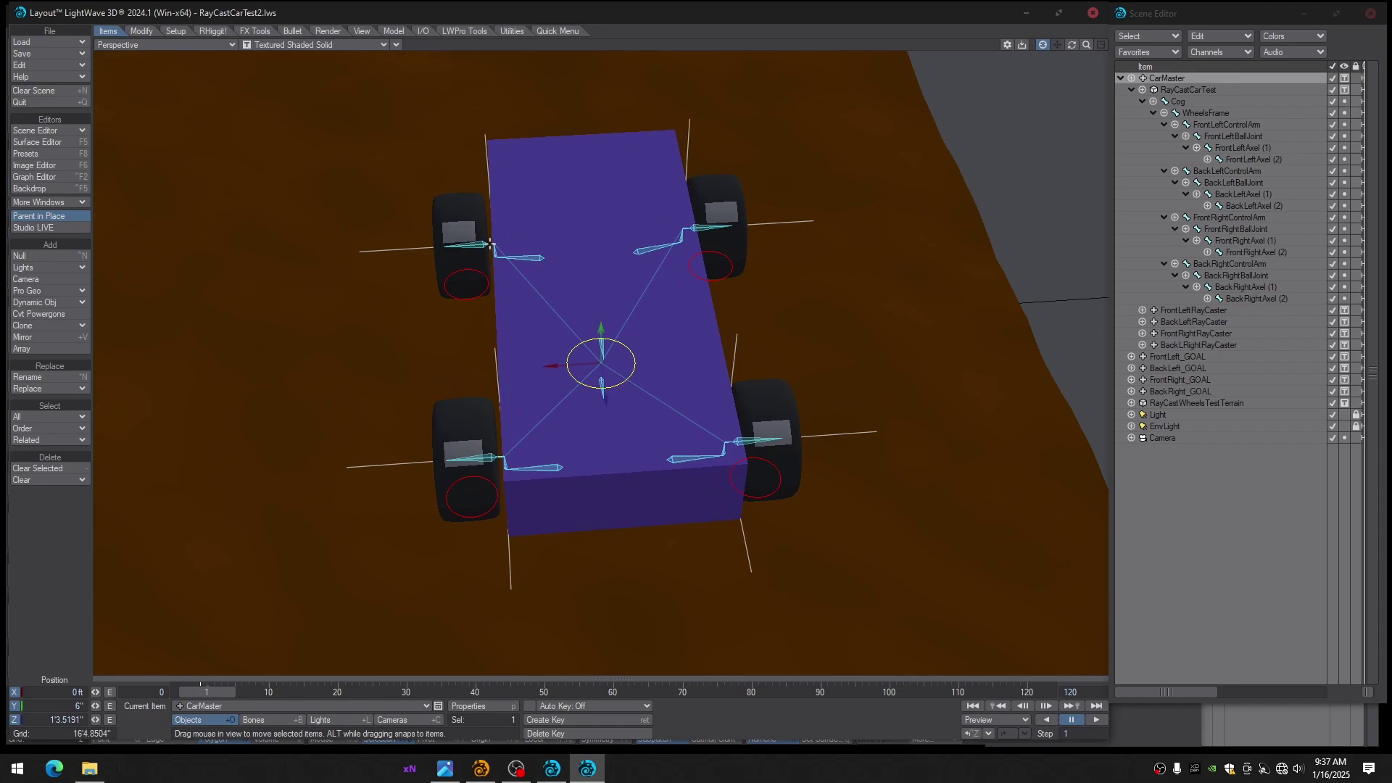
Select FrontLeftAxel (1) and FrontRightAxel (1) and rotate their heading to about 11° to test the steering
{"action": "left_click", "coordinate": [491, 244]}
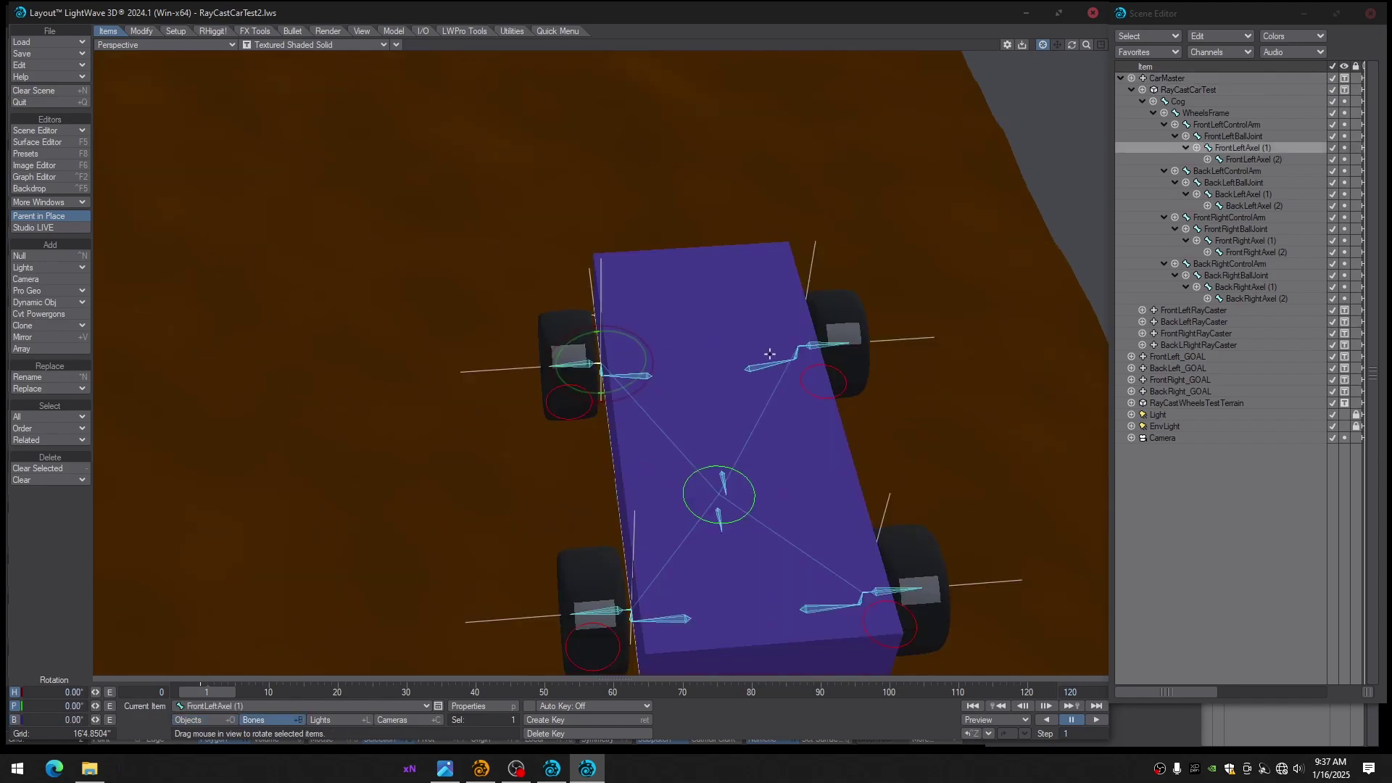
{"action": "left_click", "coordinate": [799, 343], "text": "shift"}
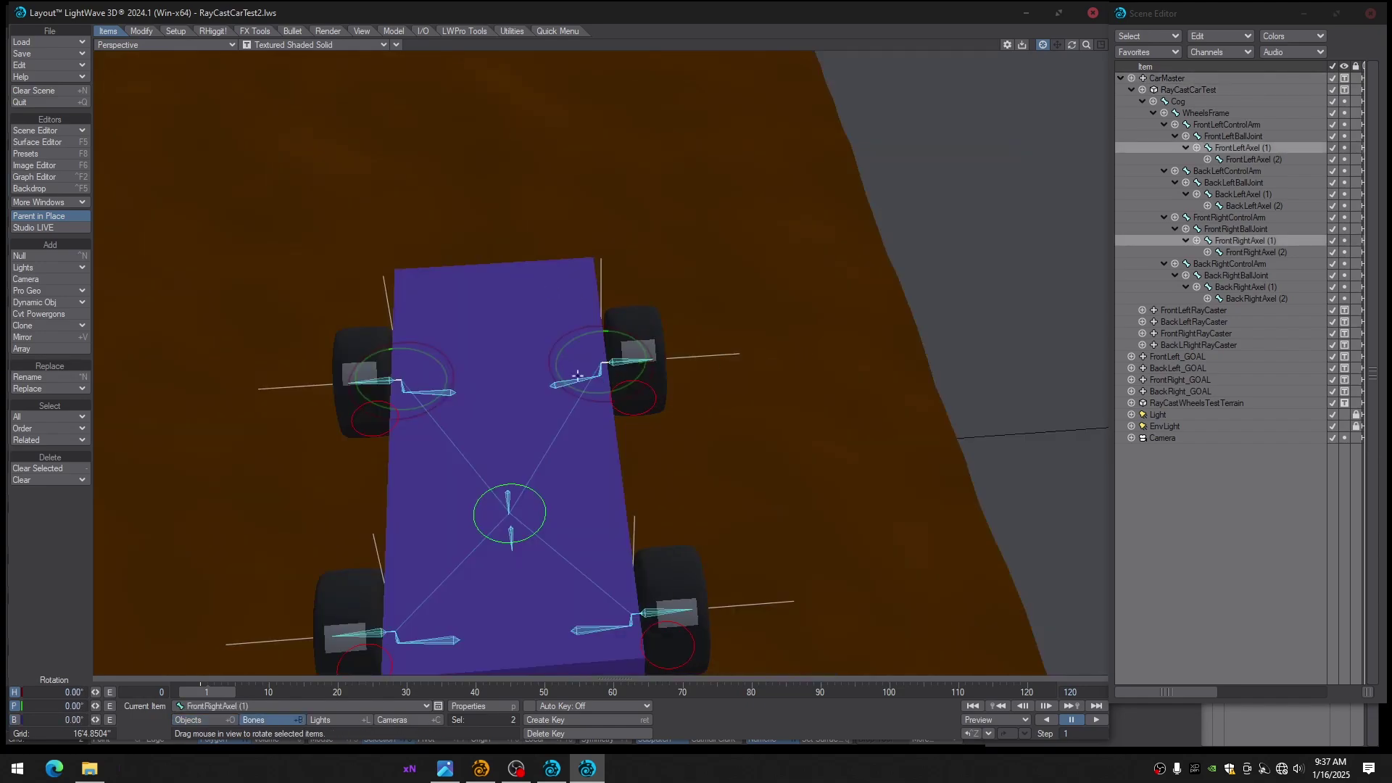
{"action": "left_click_drag", "start_coordinate": [578, 376], "coordinate": [638, 319], "text": "alt"}
{"action": "left_click_drag", "start_coordinate": [362, 457], "coordinate": [786, 435], "text": "alt"}
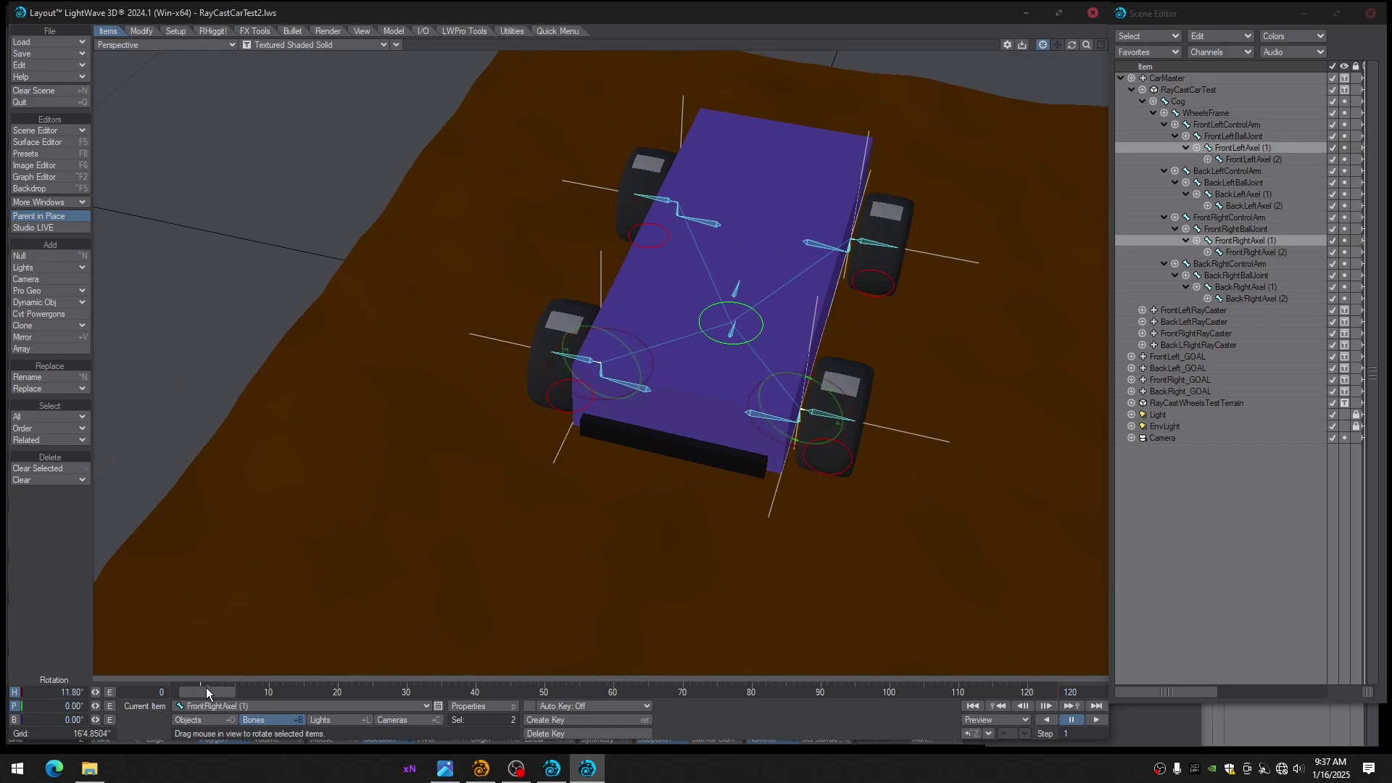
Return to frame 0 and display the perspective view as Front Face Wireframe
{"action": "left_click_drag", "start_coordinate": [207, 688], "coordinate": [199, 689]}
{"action": "left_click_drag", "start_coordinate": [467, 498], "coordinate": [690, 476], "text": "alt"}
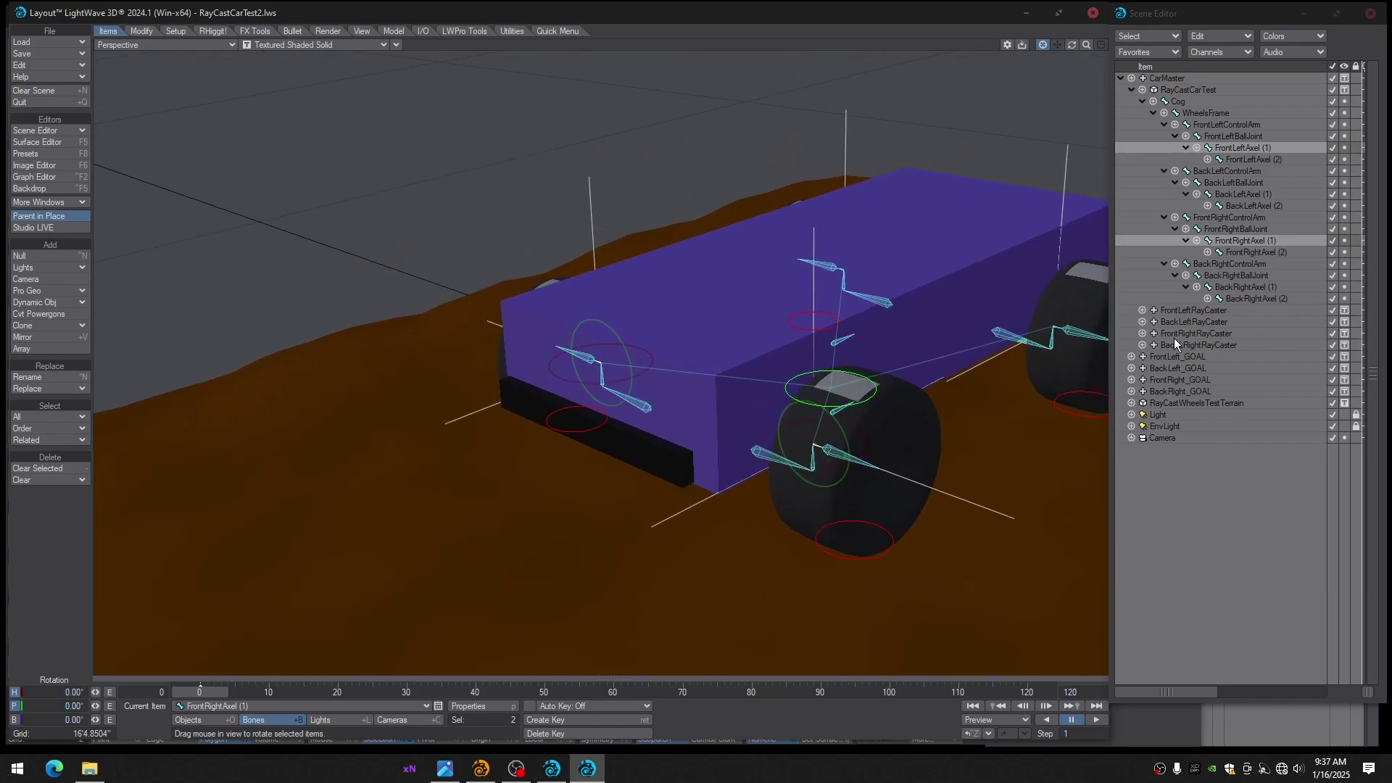
{"action": "left_click_drag", "start_coordinate": [690, 475], "coordinate": [701, 462], "text": "alt"}
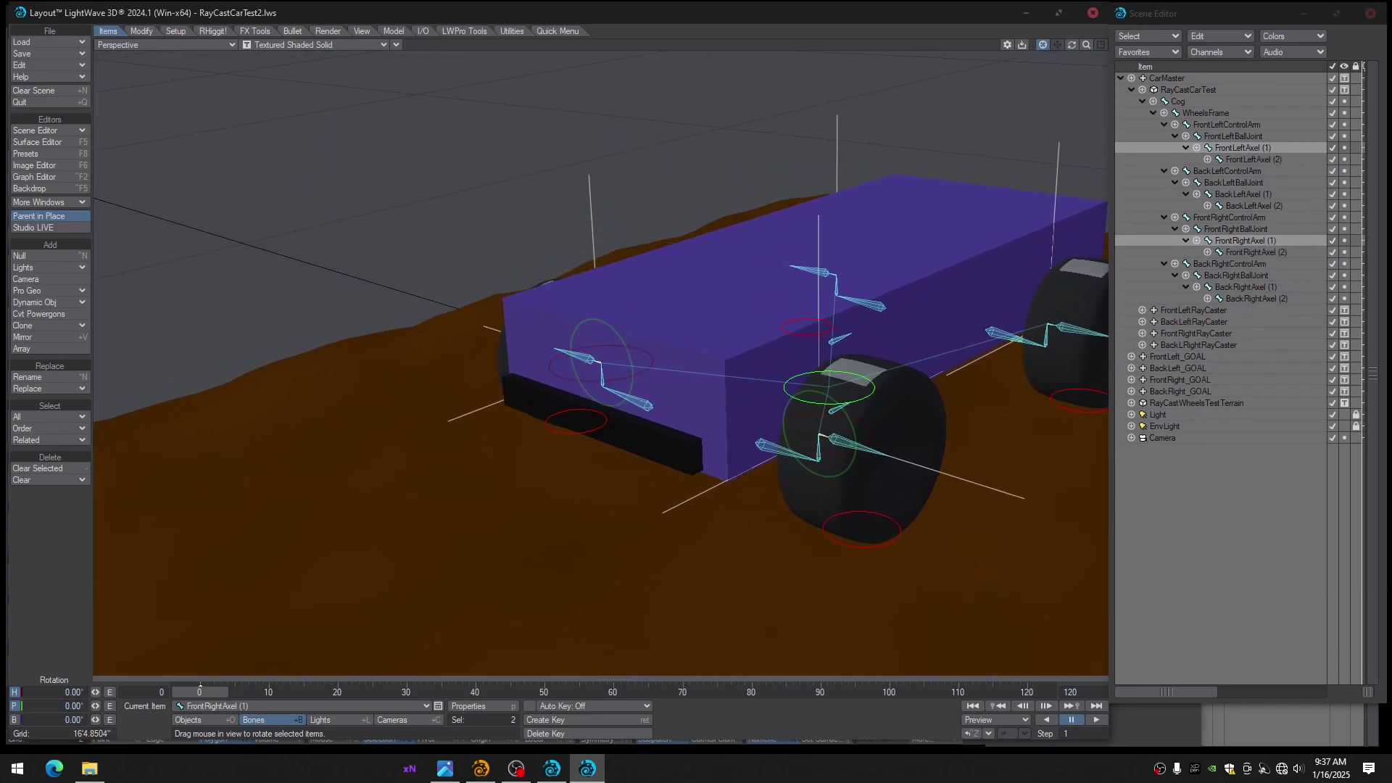
{"action": "left_click", "coordinate": [383, 45]}
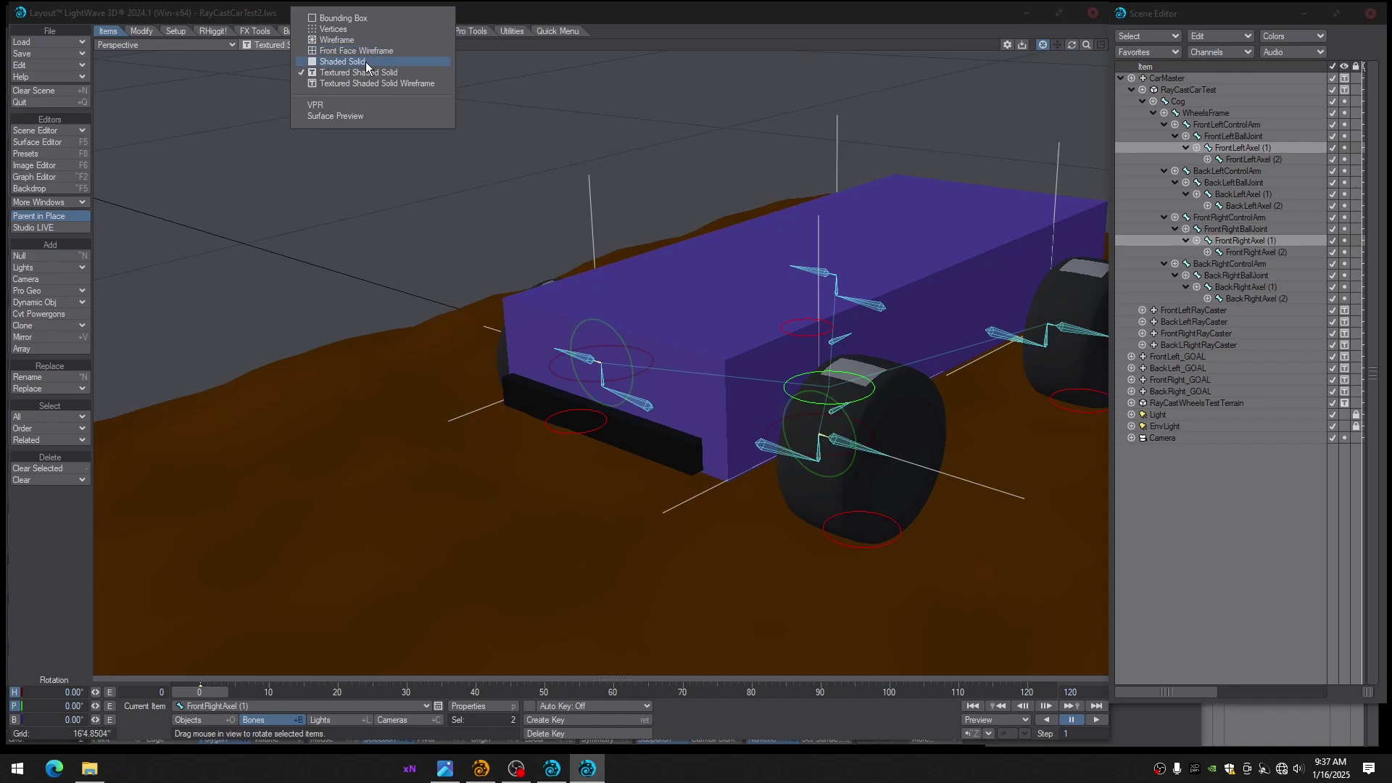
{"action": "left_click", "coordinate": [367, 50]}
Rotate the heading of both front axle (1) bones back and forth, ending at 5.00°
{"action": "scroll", "coordinate": [825, 502], "scroll_direction": "up", "scroll_amount": 3}
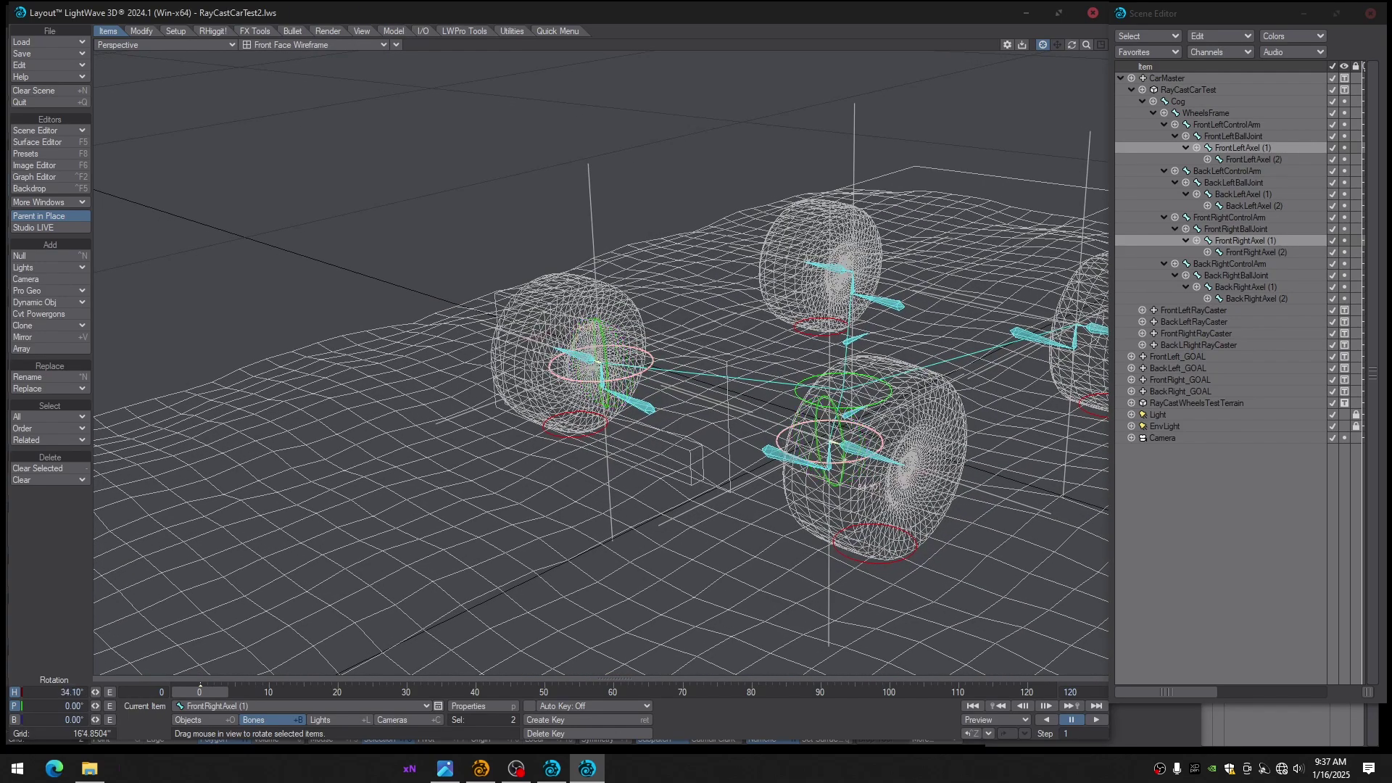
{"action": "mouse_move", "coordinate": [830, 462]}
{"action": "left_mouse_down"}
{"action": "mouse_move", "coordinate": [852, 462]}
{"action": "mouse_move", "coordinate": [827, 462]}
{"action": "left_mouse_up"}
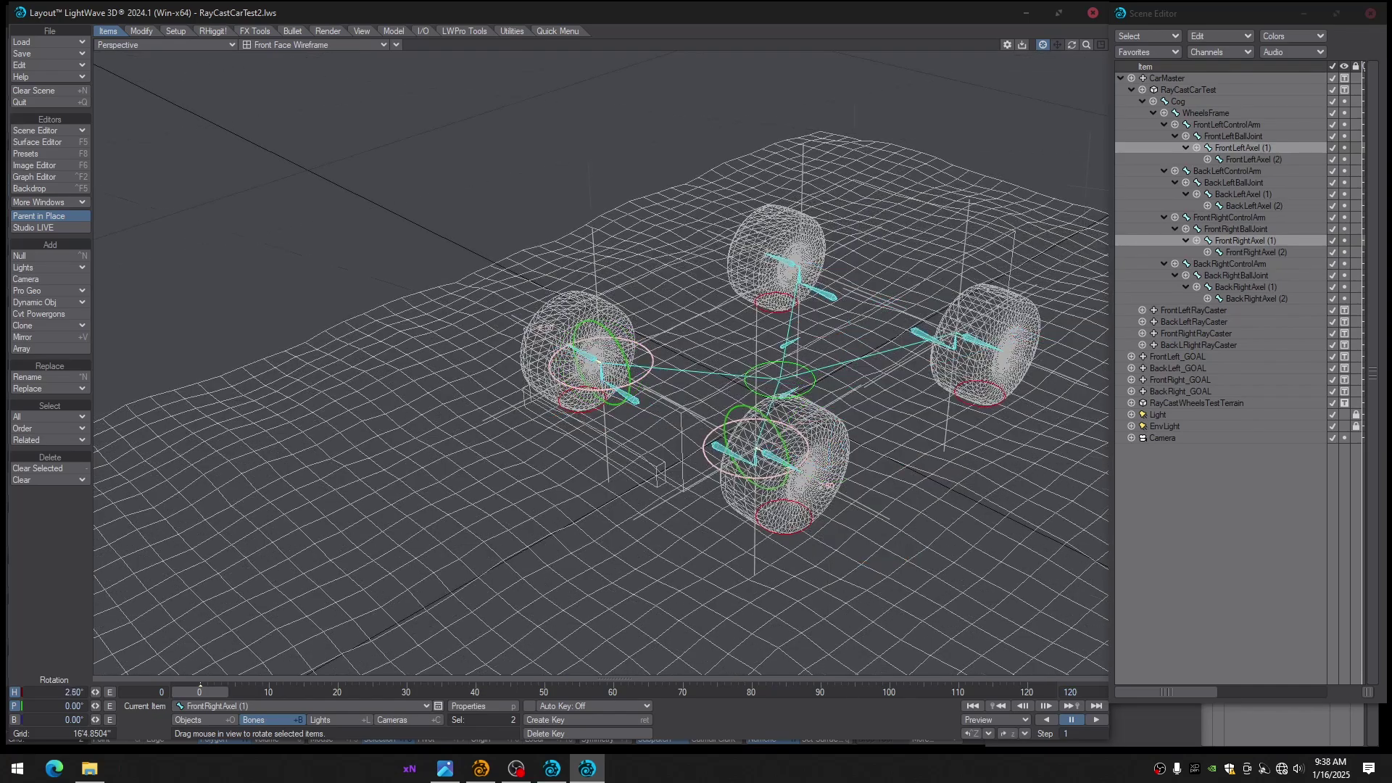
{"action": "left_click_drag", "start_coordinate": [756, 478], "coordinate": [768, 478]}
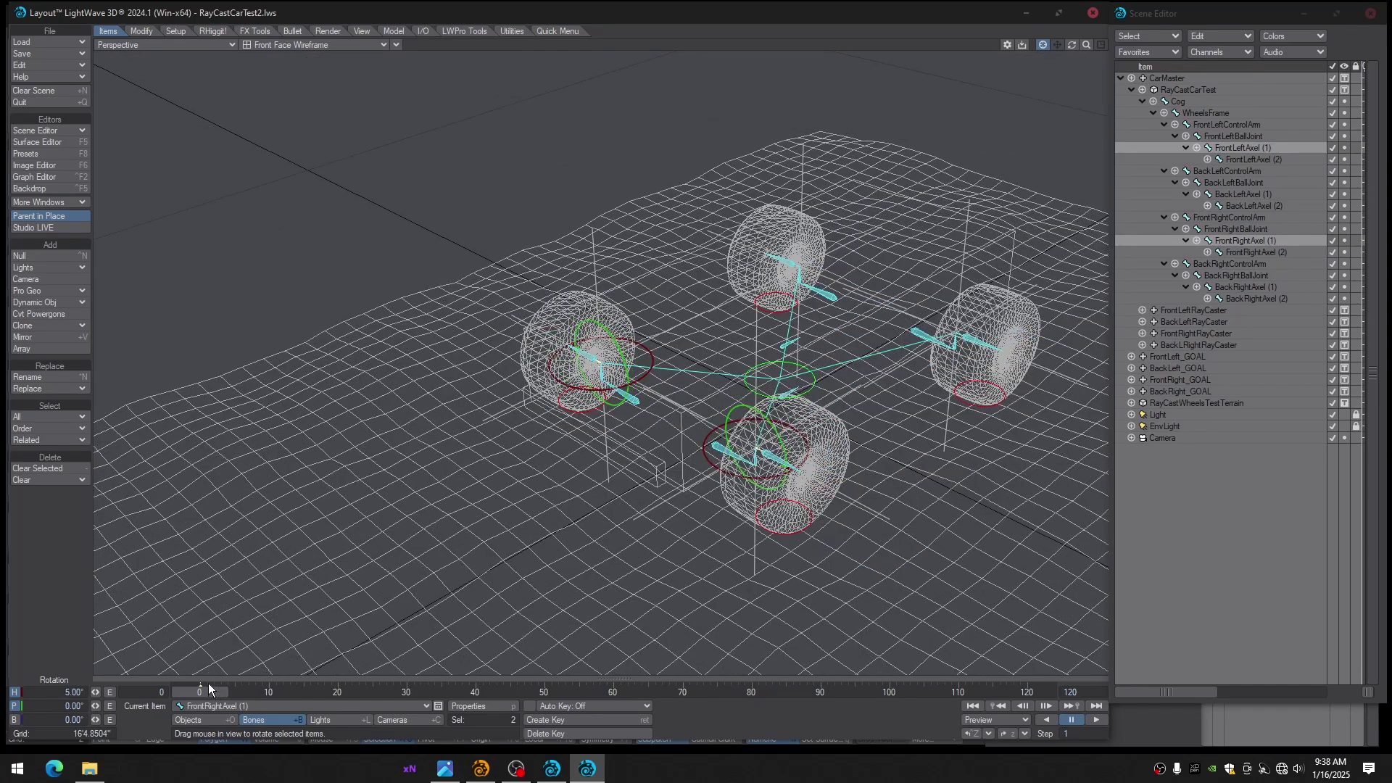
Scrub the timeline away from frame 0 and back to discard the unkeyed heading rotation of the front axle bones
{"action": "left_click_drag", "start_coordinate": [209, 688], "coordinate": [265, 688]}
{"action": "left_click_drag", "start_coordinate": [266, 687], "coordinate": [207, 687]}
{"action": "left_click_drag", "start_coordinate": [713, 302], "coordinate": [726, 304], "text": "alt"}
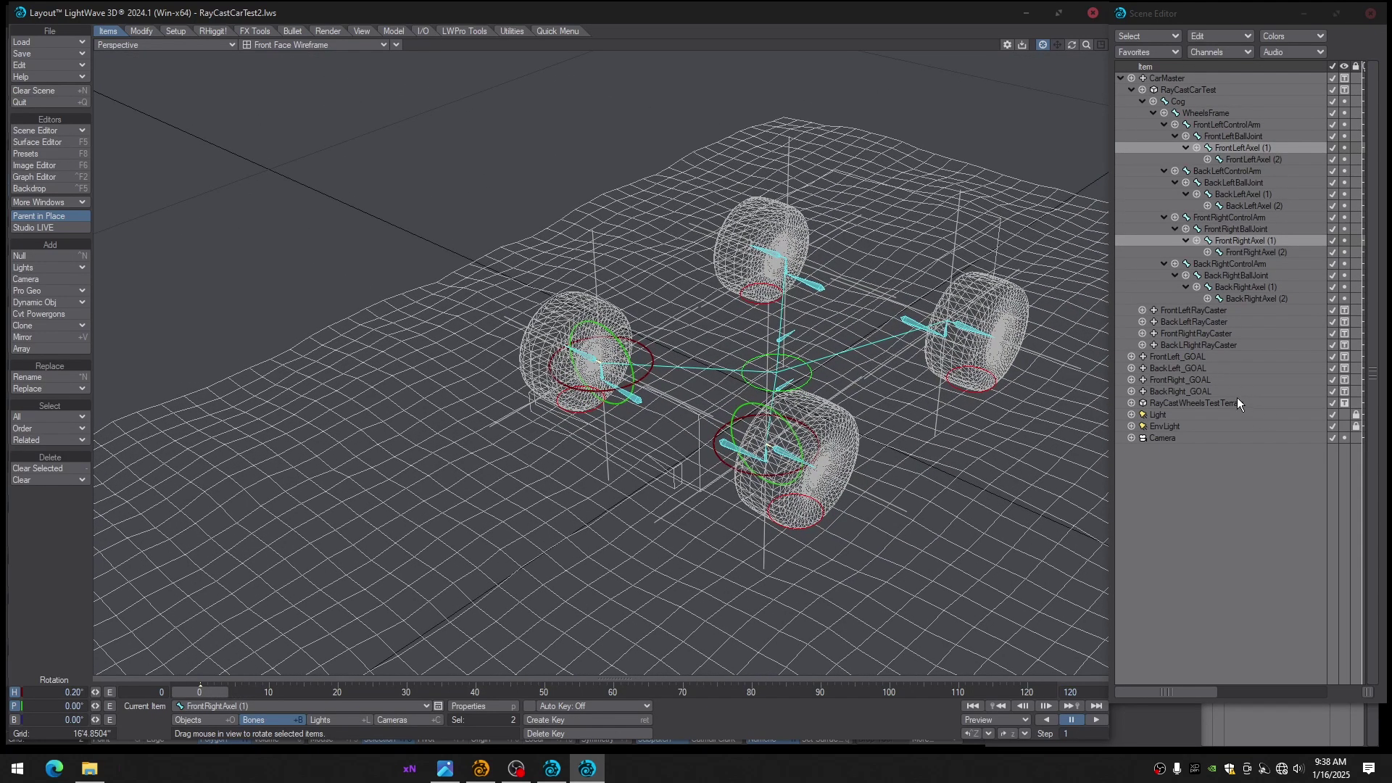
Test rotating the heading of FrontLeft_GOAL and FrontRight_GOAL together, and reset them by scrubbing back to frame 0
{"action": "left_click", "coordinate": [1179, 357]}
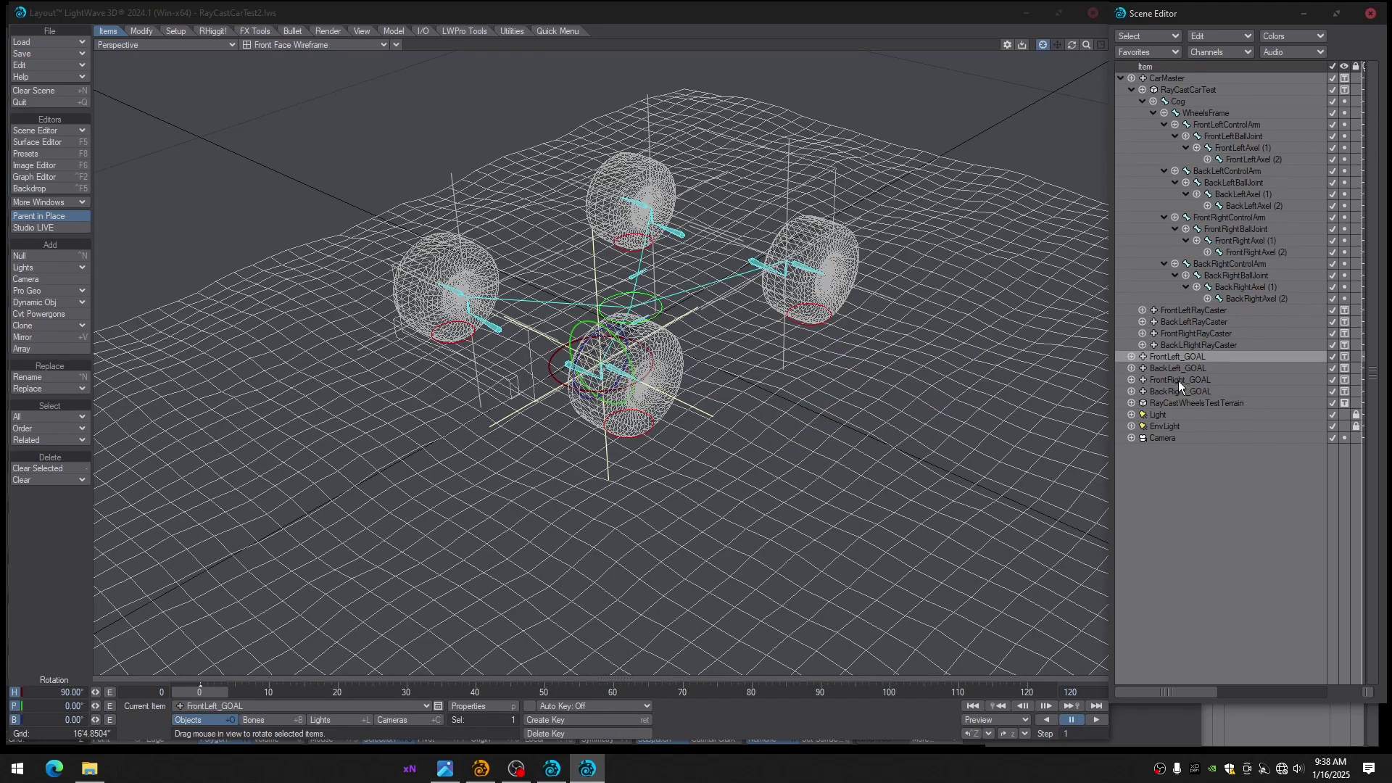
{"action": "left_click", "coordinate": [1178, 381], "text": "ctrl"}
{"action": "mouse_move", "coordinate": [653, 346]}
{"action": "left_mouse_down", "text": "alt"}
{"action": "mouse_move", "coordinate": [656, 370]}
{"action": "mouse_move", "coordinate": [671, 358]}
{"action": "mouse_move", "coordinate": [624, 370]}
{"action": "mouse_move", "coordinate": [636, 366]}
{"action": "left_mouse_up", "text": "alt"}
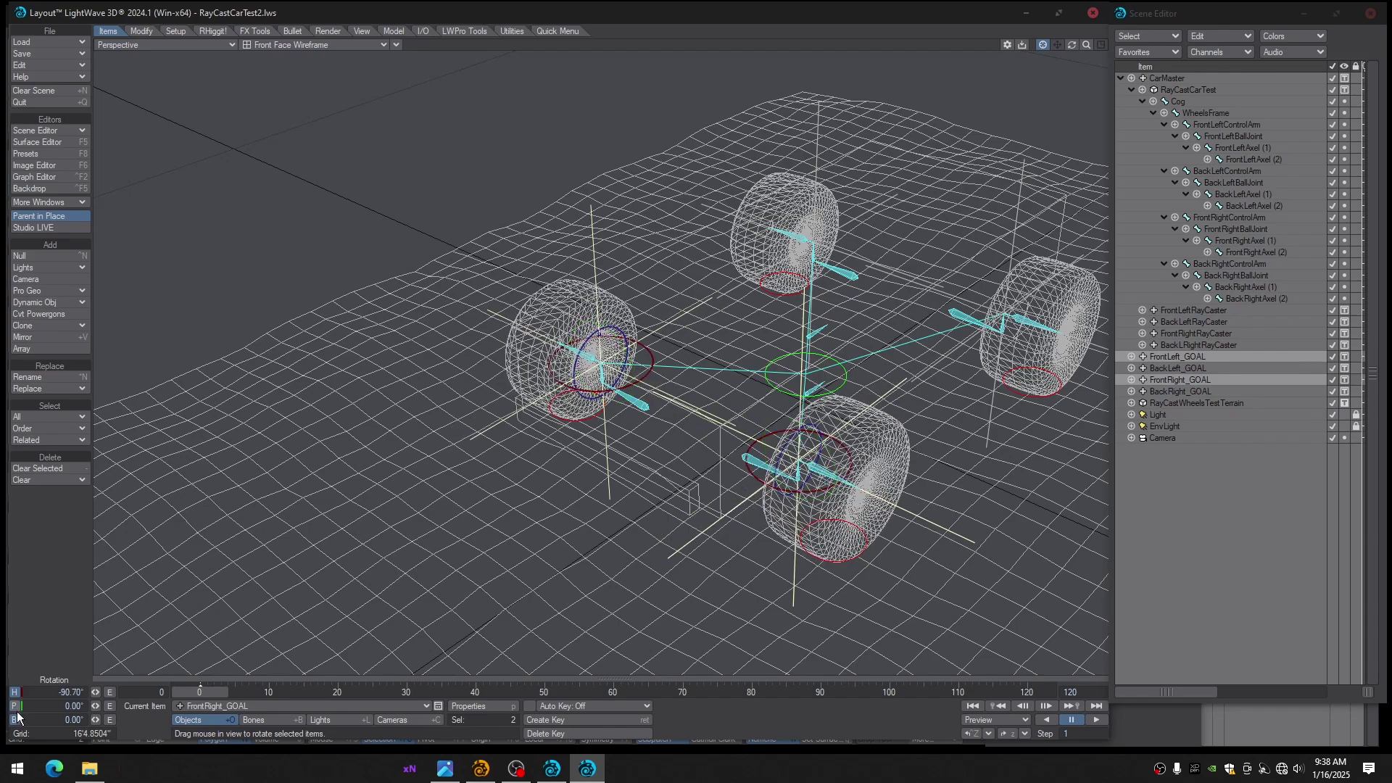
{"action": "left_click_drag", "start_coordinate": [601, 496], "coordinate": [499, 652], "text": "alt"}
{"action": "mouse_move", "coordinate": [208, 694]}
{"action": "left_mouse_down"}
{"action": "mouse_move", "coordinate": [232, 694]}
{"action": "mouse_move", "coordinate": [203, 694]}
{"action": "left_mouse_up"}
{"action": "left_click_drag", "start_coordinate": [464, 551], "coordinate": [406, 501], "text": "alt"}
{"action": "left_click_drag", "start_coordinate": [740, 577], "coordinate": [550, 586], "text": "alt"}
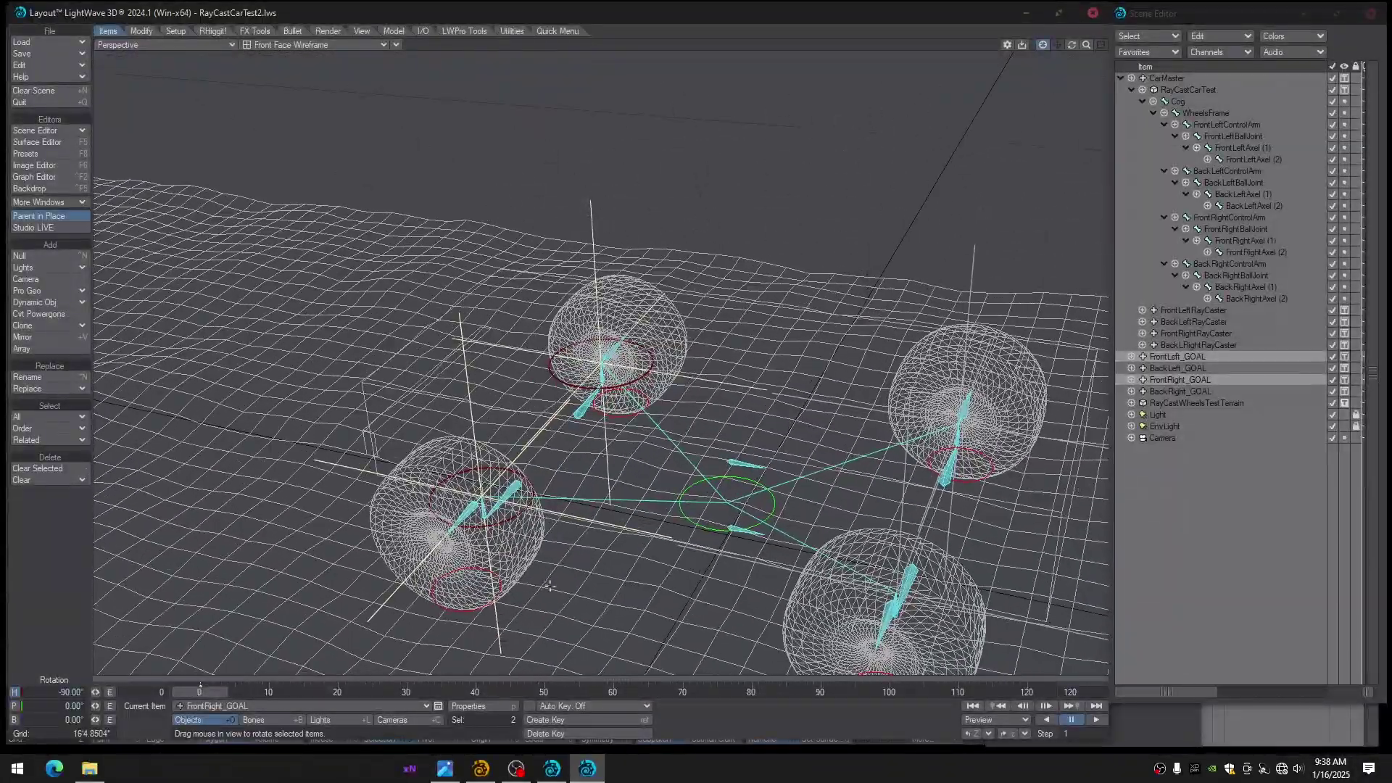
Display the perspective view as Textured Shaded Solid and rotate the front goals' heading, bringing FrontRight_GOAL to about -109°
{"action": "left_click", "coordinate": [314, 44]}
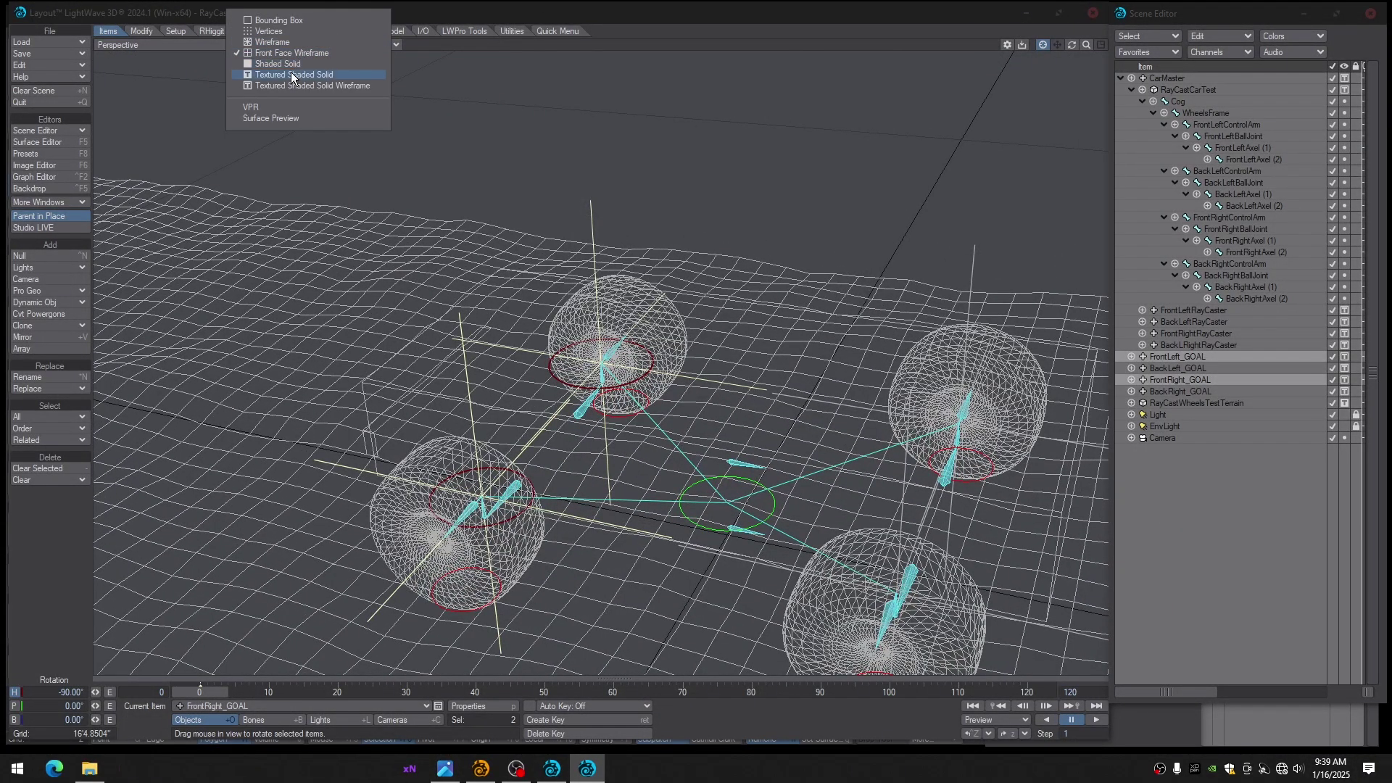
{"action": "left_click", "coordinate": [311, 74]}
{"action": "left_click_drag", "start_coordinate": [717, 313], "coordinate": [780, 325], "text": "alt"}
{"action": "left_click_drag", "start_coordinate": [652, 372], "coordinate": [645, 506]}
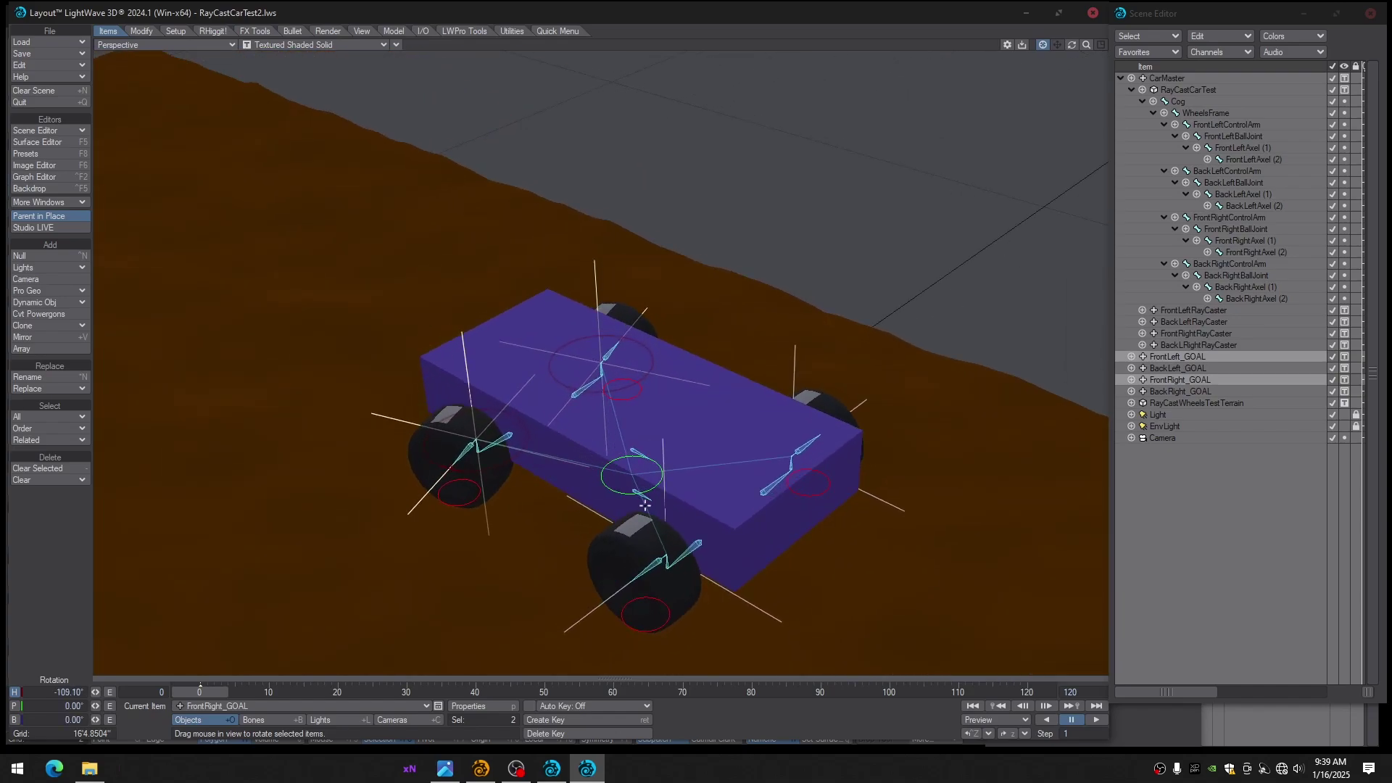
Test moving CarMaster and rotating its heading to about 1.5°, and undo the rotation
{"action": "left_click", "coordinate": [1160, 79]}
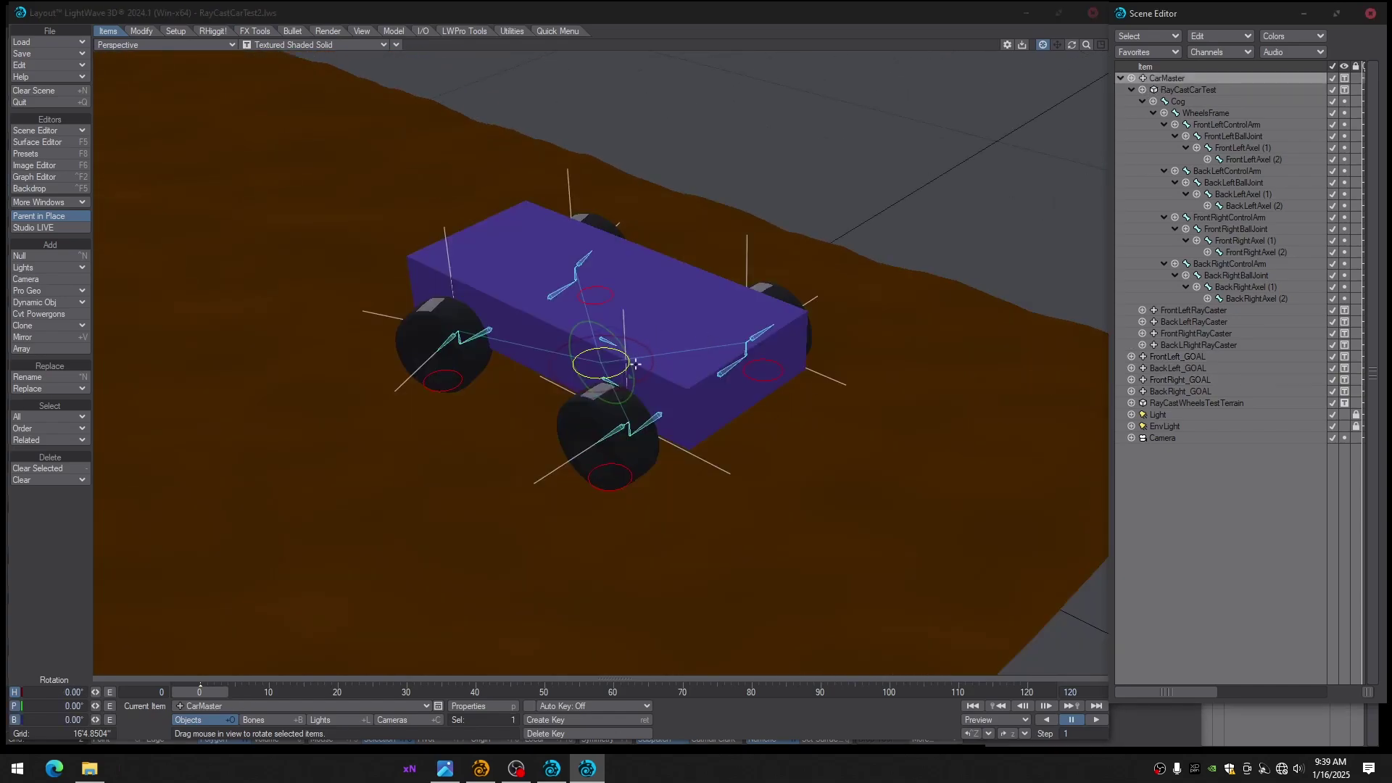
{"action": "key", "text": "t"}
{"action": "left_click_drag", "start_coordinate": [627, 372], "coordinate": [538, 329]}
{"action": "left_click_drag", "start_coordinate": [725, 305], "coordinate": [655, 362], "text": "alt"}
{"action": "key", "text": "y"}
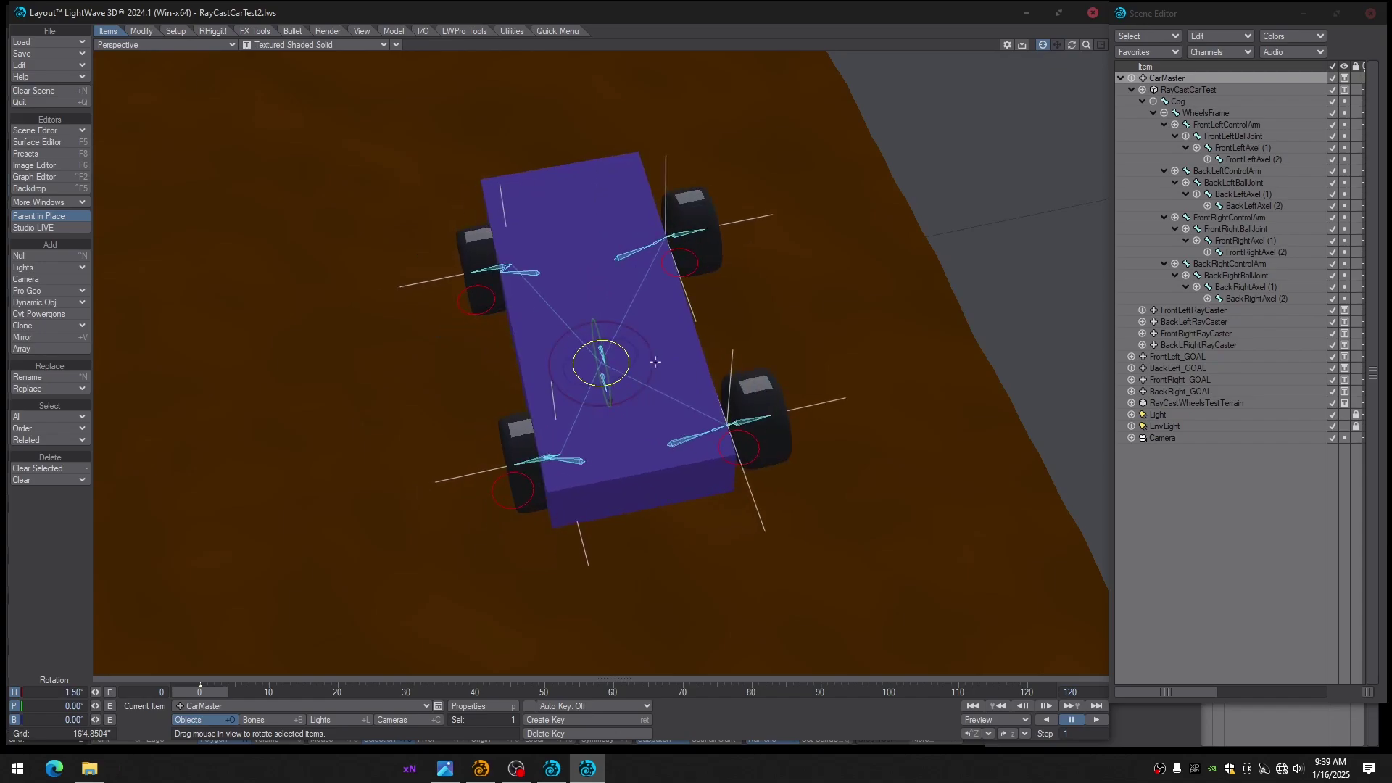
{"action": "key", "text": "ctrl+z"}
Test CarMaster's heading at about -2.4° and about 11.7°, discarding each rotation and returning to frame 0
{"action": "left_click_drag", "start_coordinate": [1072, 45], "coordinate": [1071, 22]}
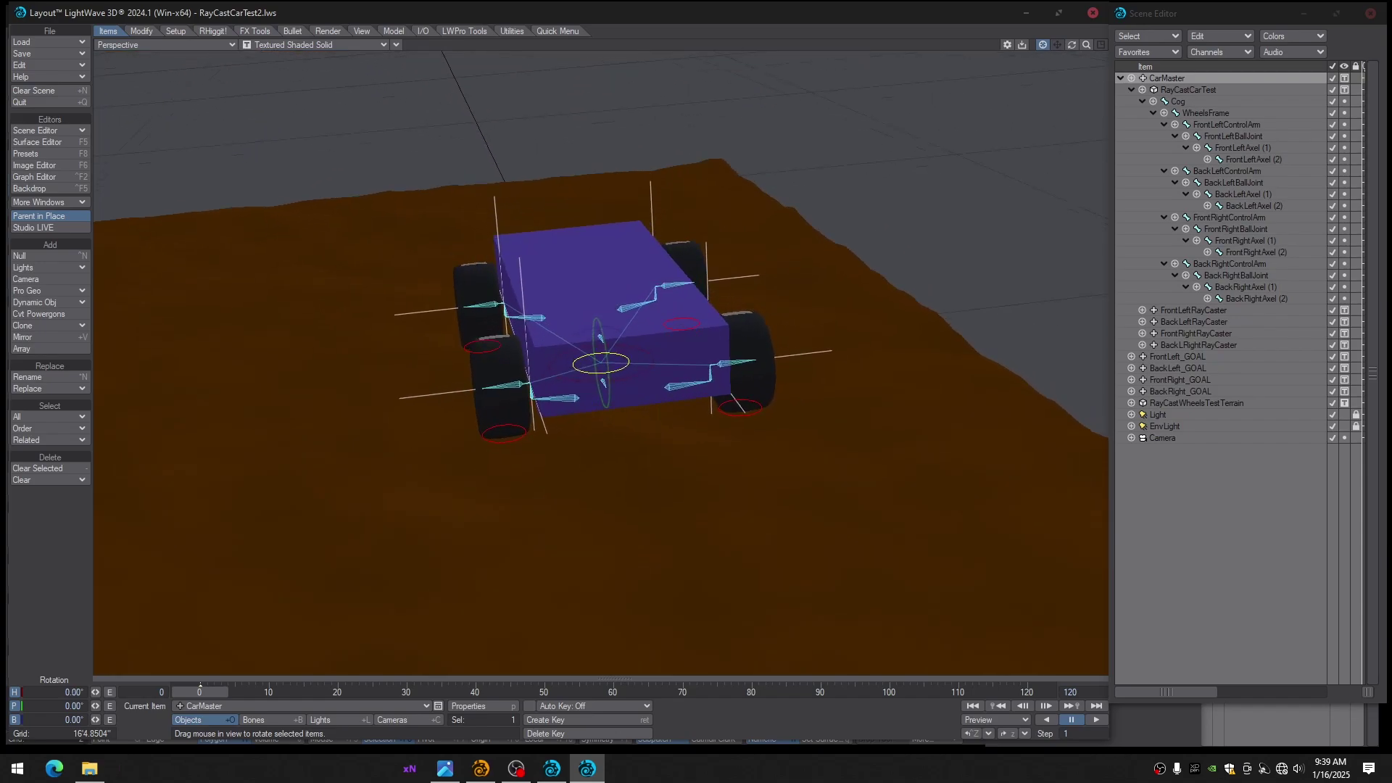
{"action": "mouse_move", "coordinate": [636, 385]}
{"action": "left_mouse_down", "text": "alt"}
{"action": "mouse_move", "coordinate": [639, 373]}
{"action": "mouse_move", "coordinate": [612, 381]}
{"action": "left_mouse_up", "text": "alt"}
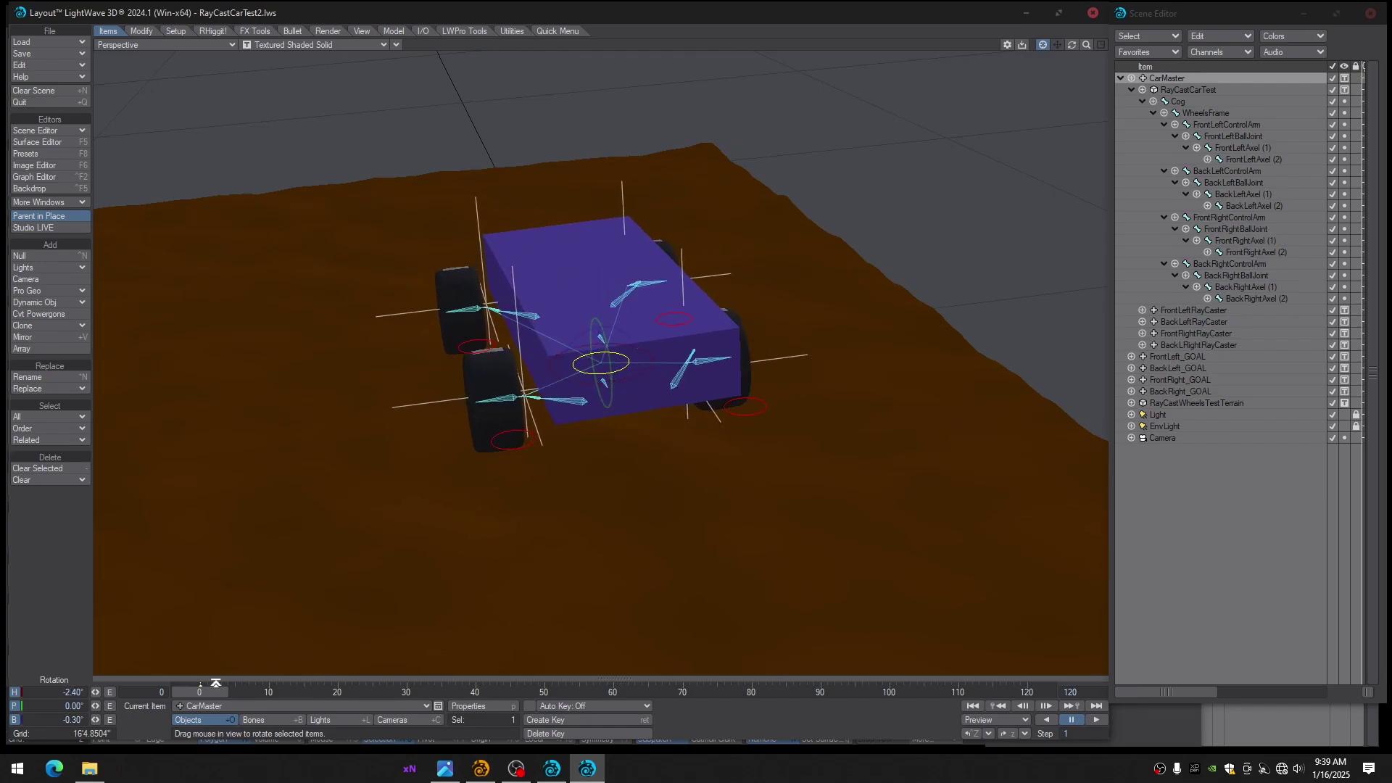
{"action": "key", "text": "ctrl+z"}
{"action": "left_click_drag", "start_coordinate": [479, 304], "coordinate": [532, 354], "text": "alt"}
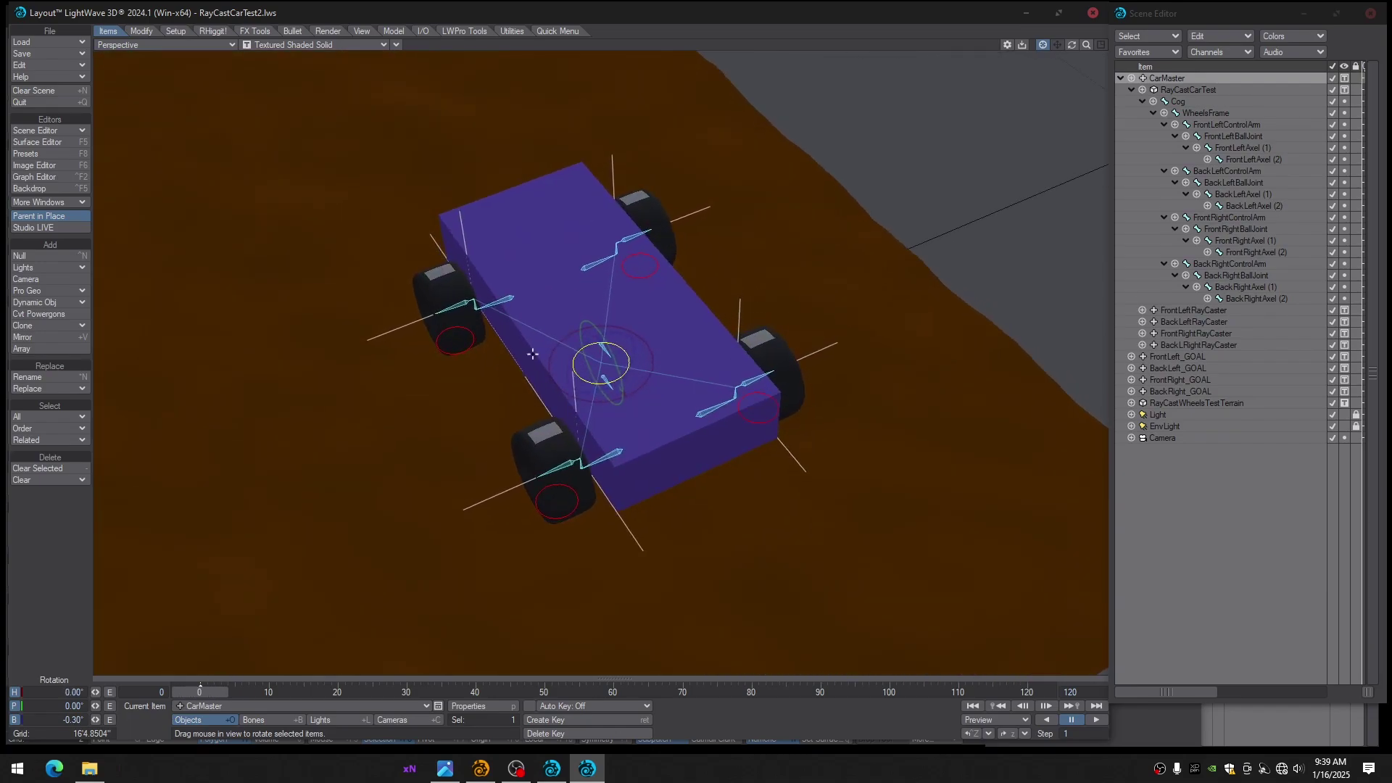
{"action": "mouse_move", "coordinate": [623, 394]}
{"action": "left_mouse_down"}
{"action": "mouse_move", "coordinate": [634, 388]}
{"action": "mouse_move", "coordinate": [612, 400]}
{"action": "left_mouse_up"}
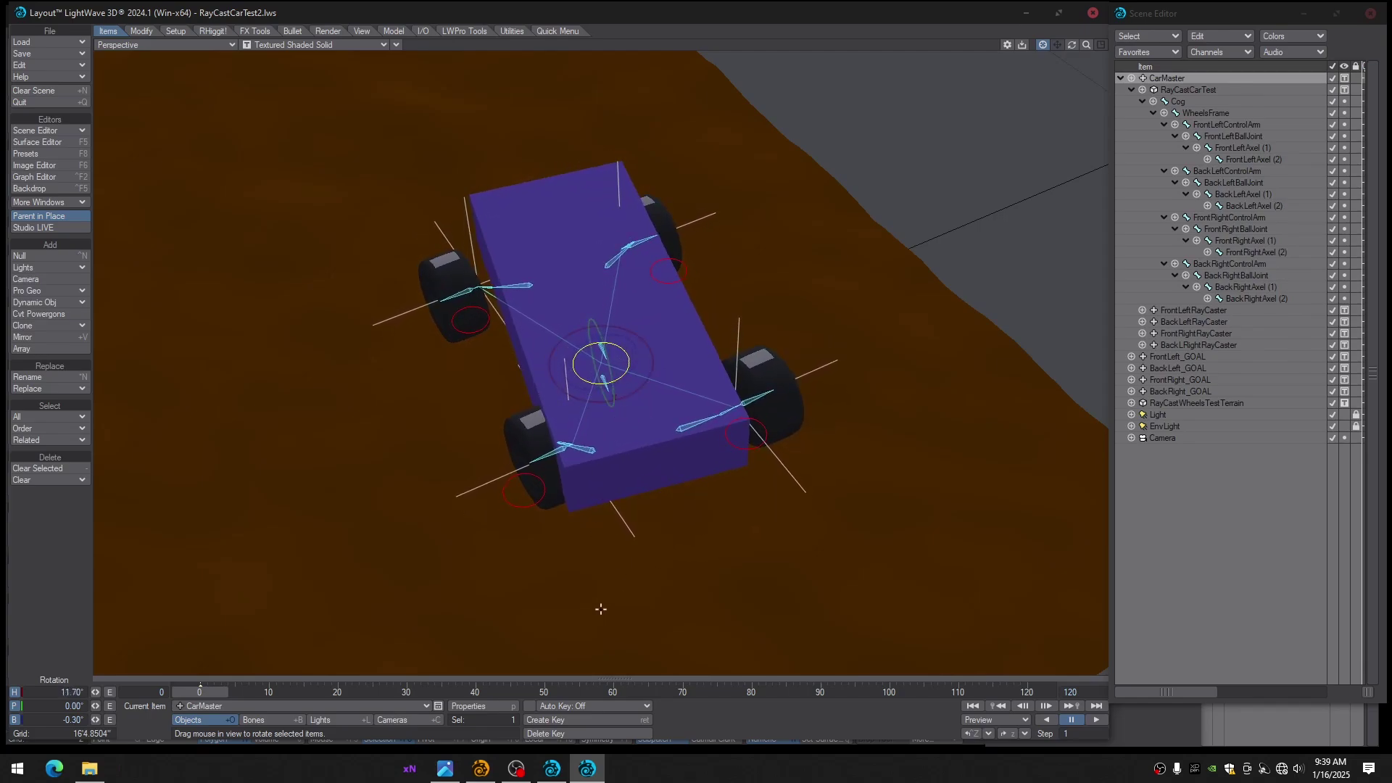
{"action": "left_click", "coordinate": [203, 687]}
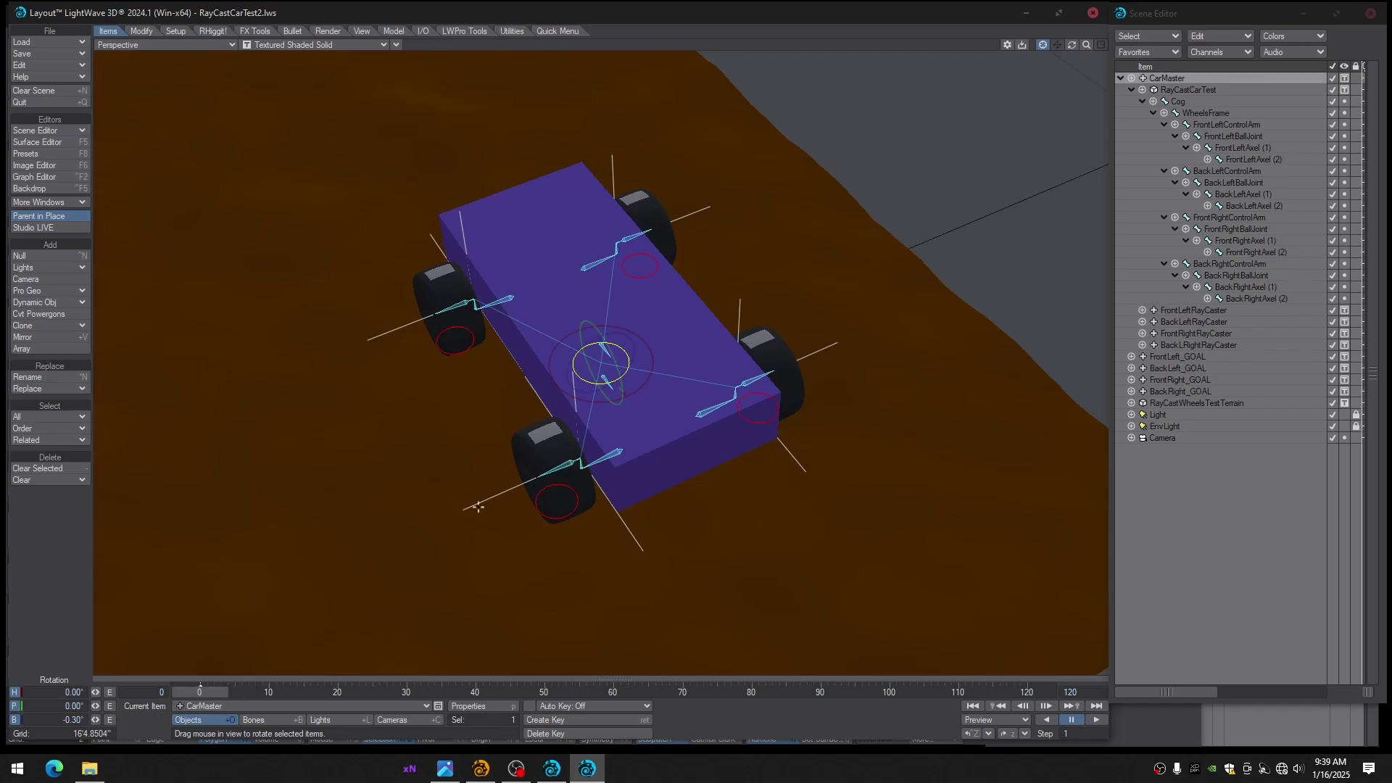
{"action": "left_click_drag", "start_coordinate": [477, 505], "coordinate": [515, 457], "text": "alt"}
Compare the car in RayCastCarTest2.lws with the one in RayCastCarTest.lws, ending in the RayCastCarTest.lws scene
{"action": "left_click", "coordinate": [557, 769]}
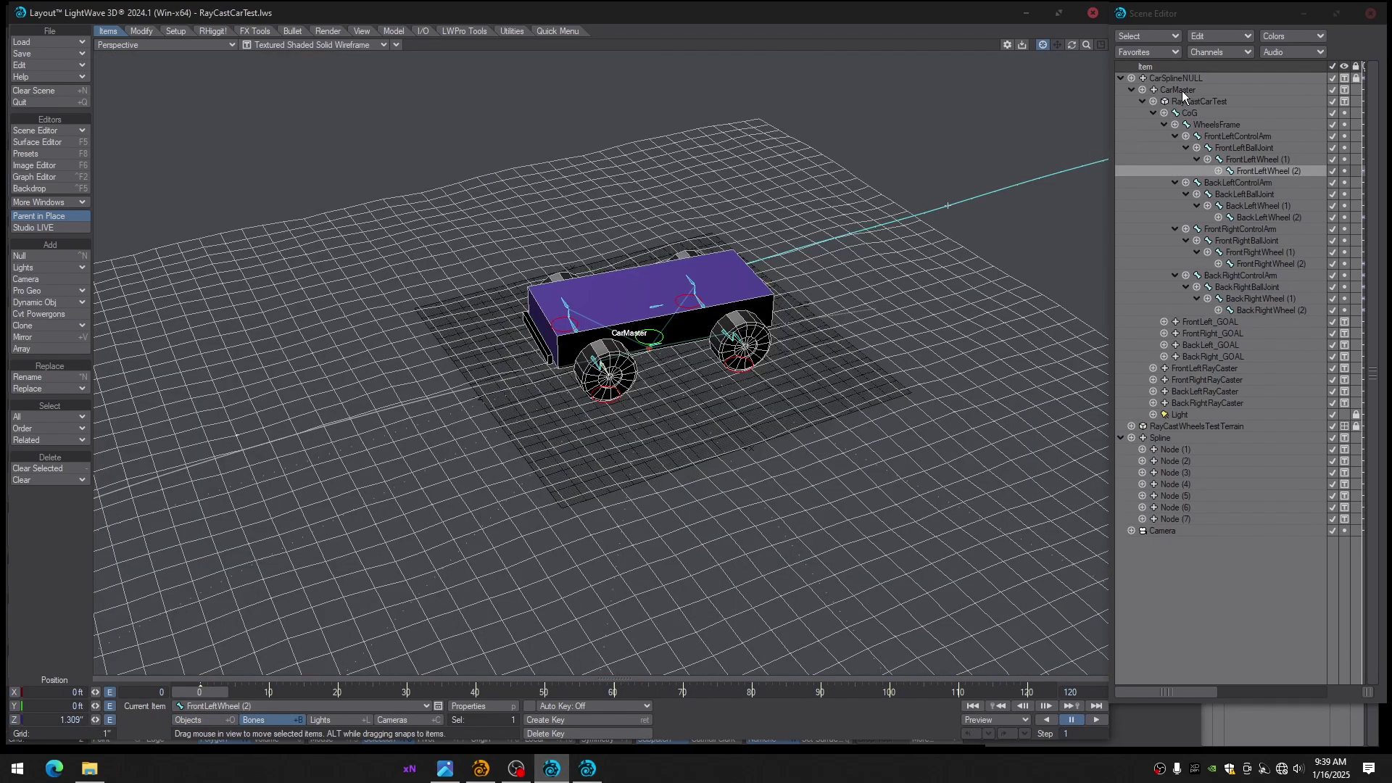
{"action": "left_click", "coordinate": [588, 768]}
{"action": "left_click_drag", "start_coordinate": [686, 425], "coordinate": [685, 592], "text": "alt"}
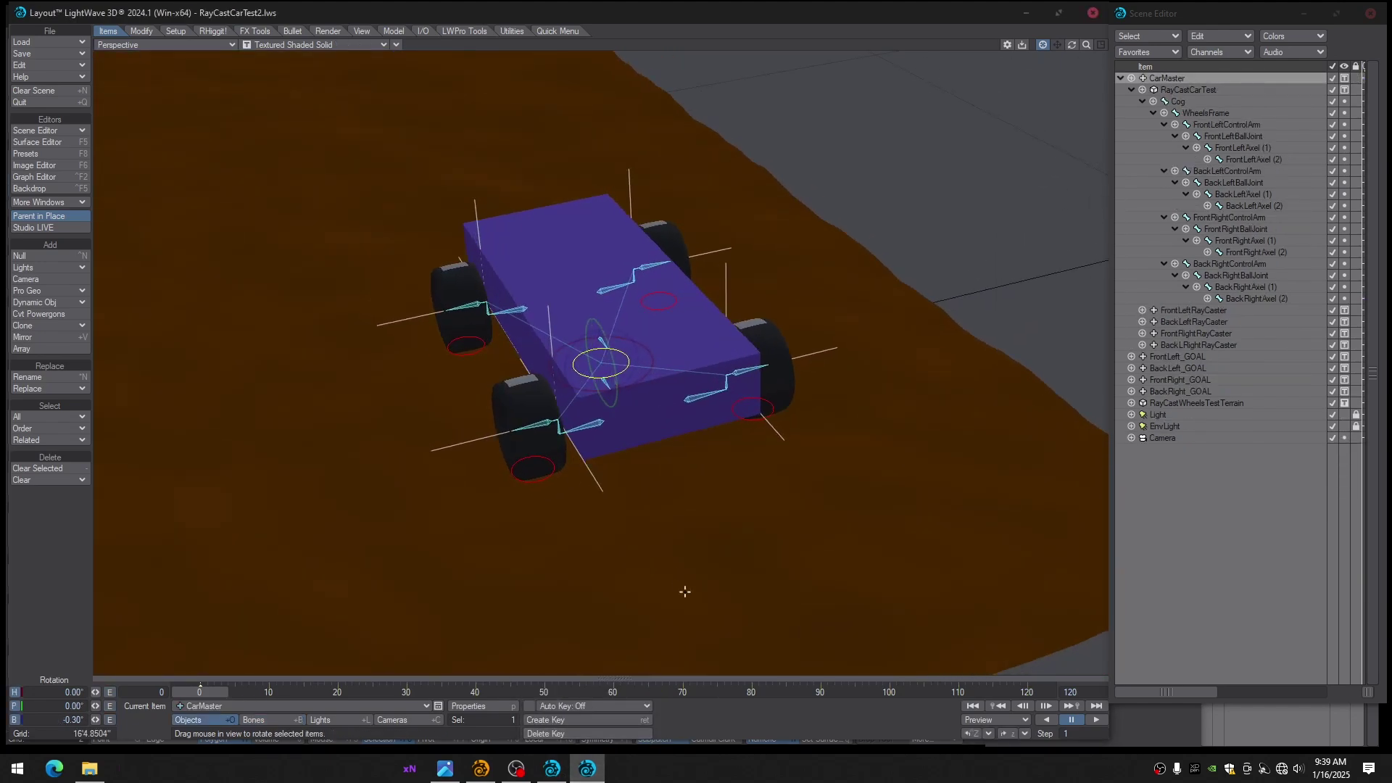
{"action": "left_click", "coordinate": [556, 773]}
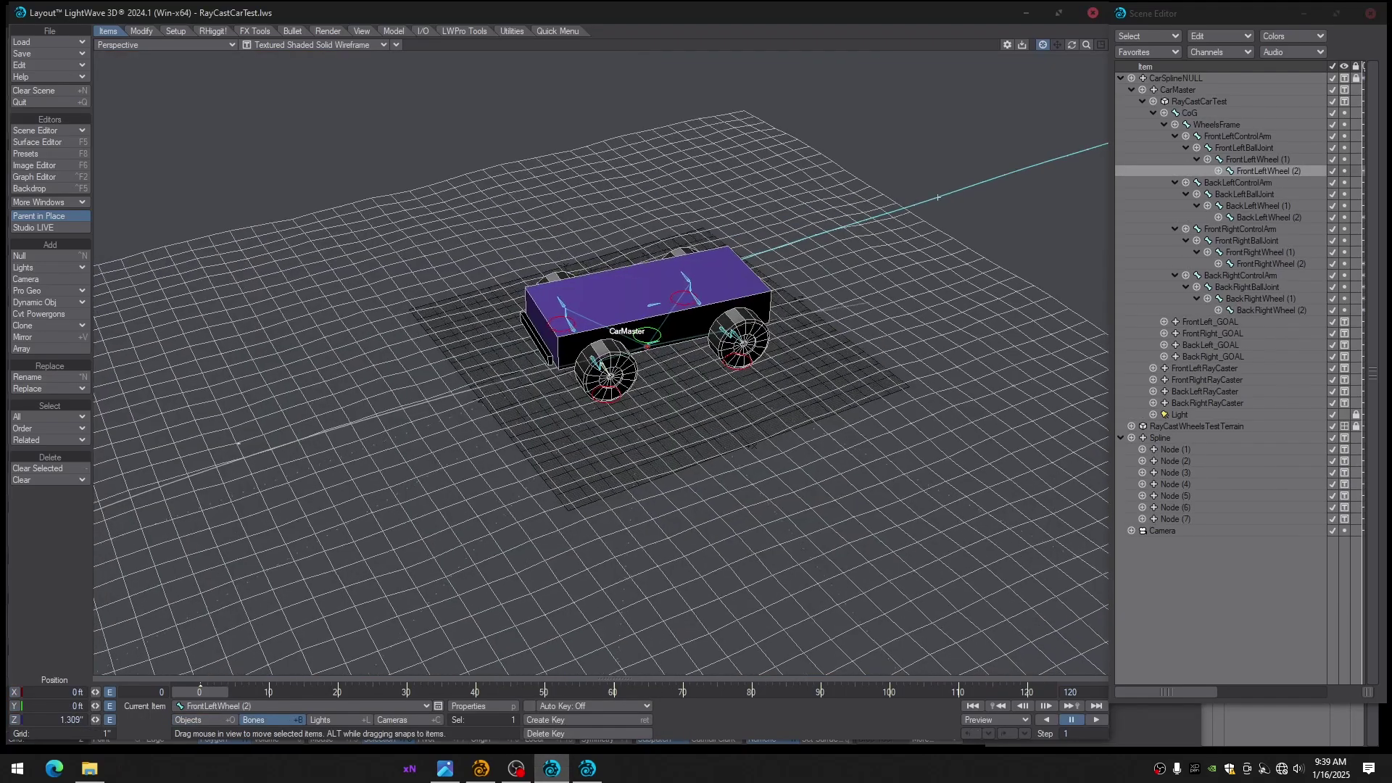
{"action": "left_click_drag", "start_coordinate": [562, 459], "coordinate": [567, 474], "text": "alt"}
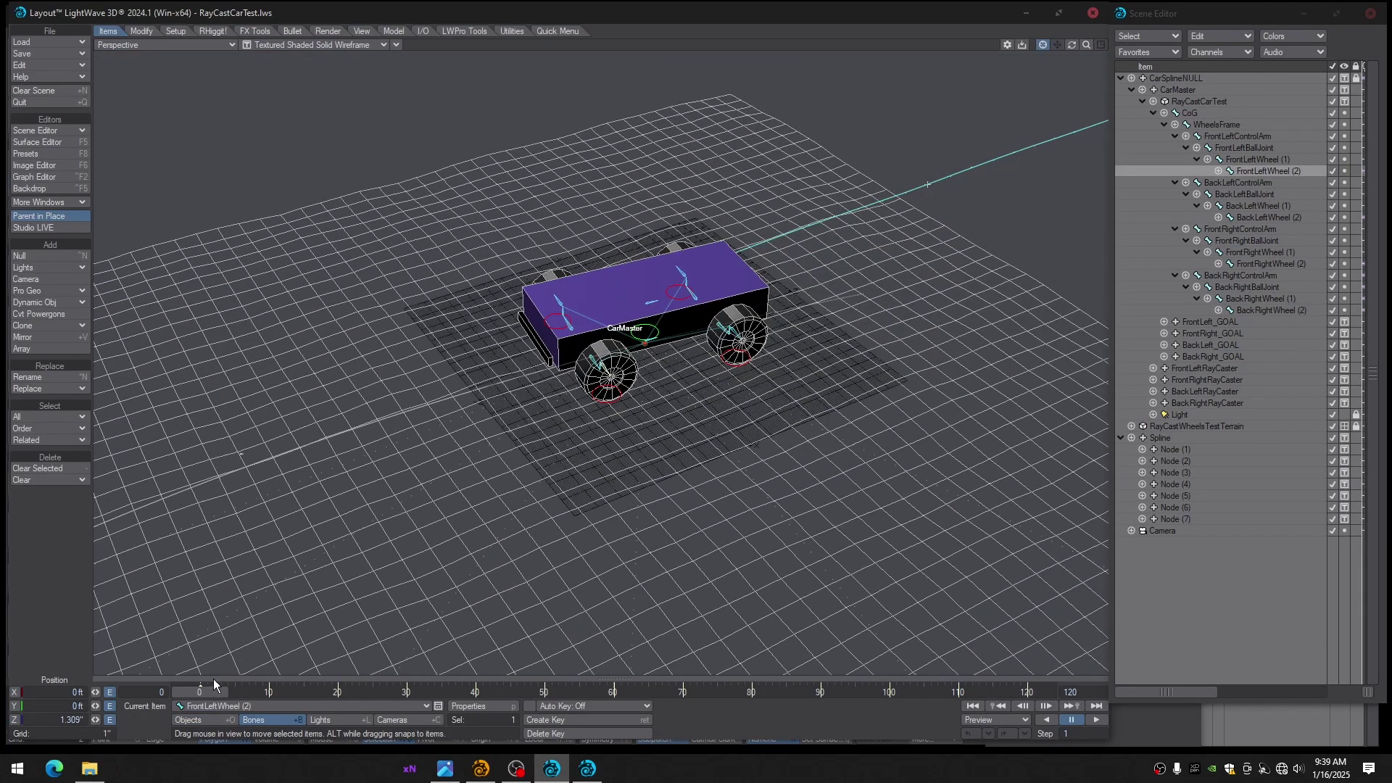
Open the motion options for CarMaster in RayCastCarTest.lws and set its parent item to (none)
{"action": "left_click", "coordinate": [1194, 89]}
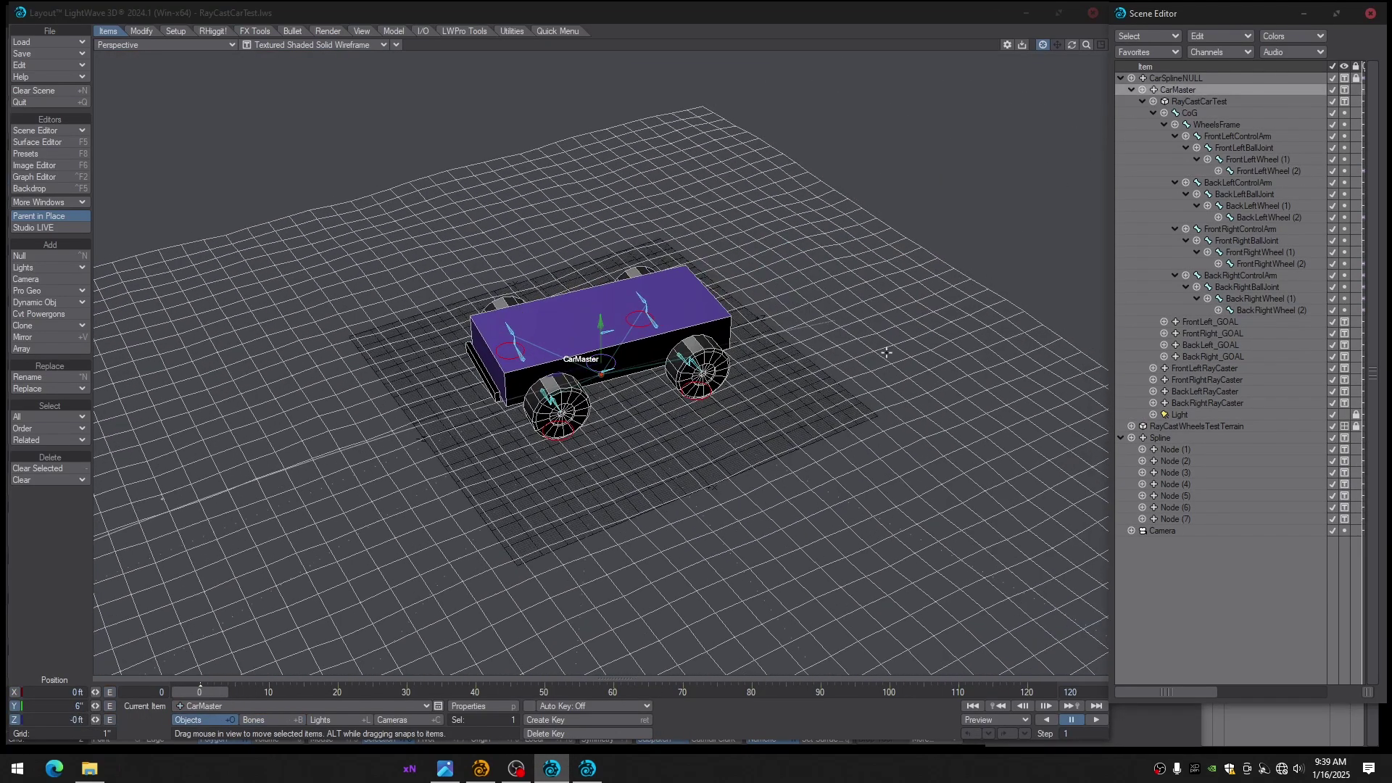
{"action": "key", "text": "h"}
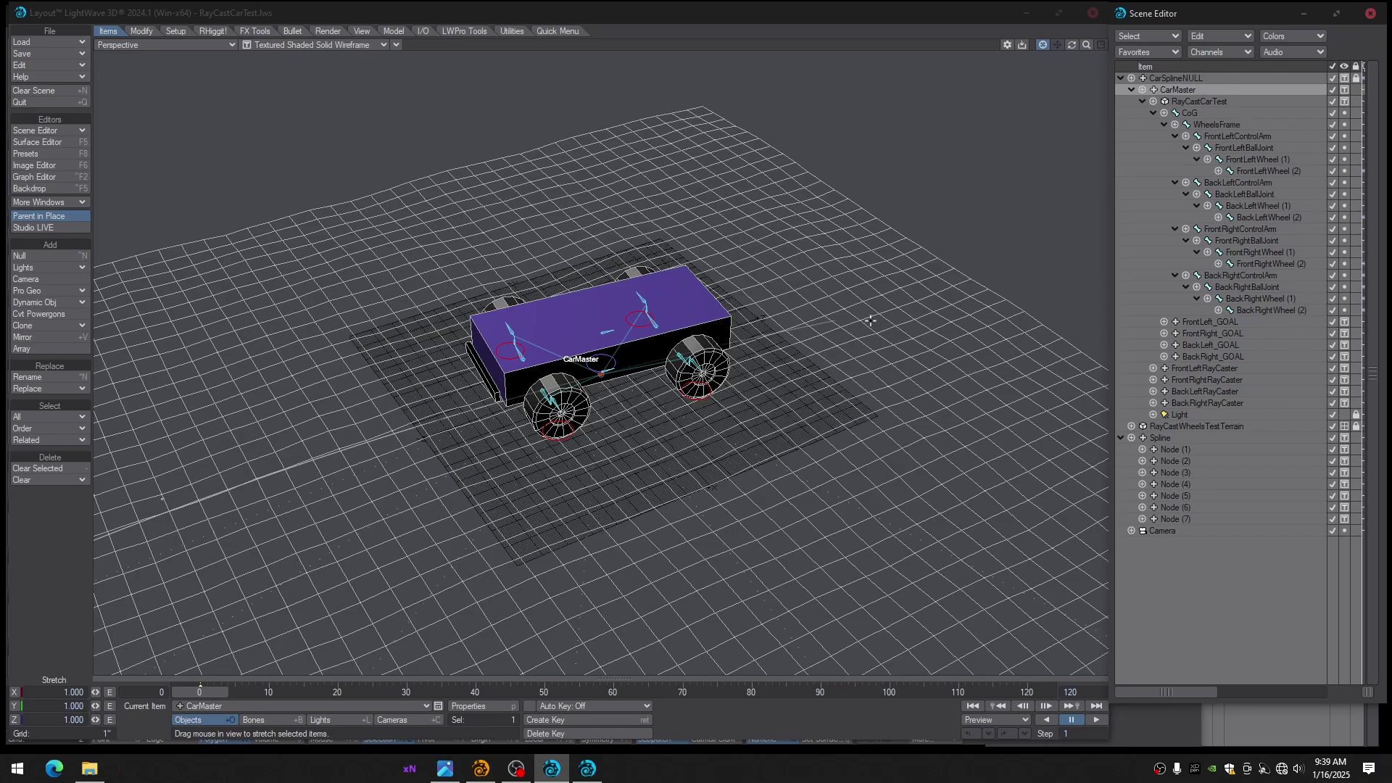
{"action": "key", "text": "m"}
{"action": "left_click", "coordinate": [1030, 89]}
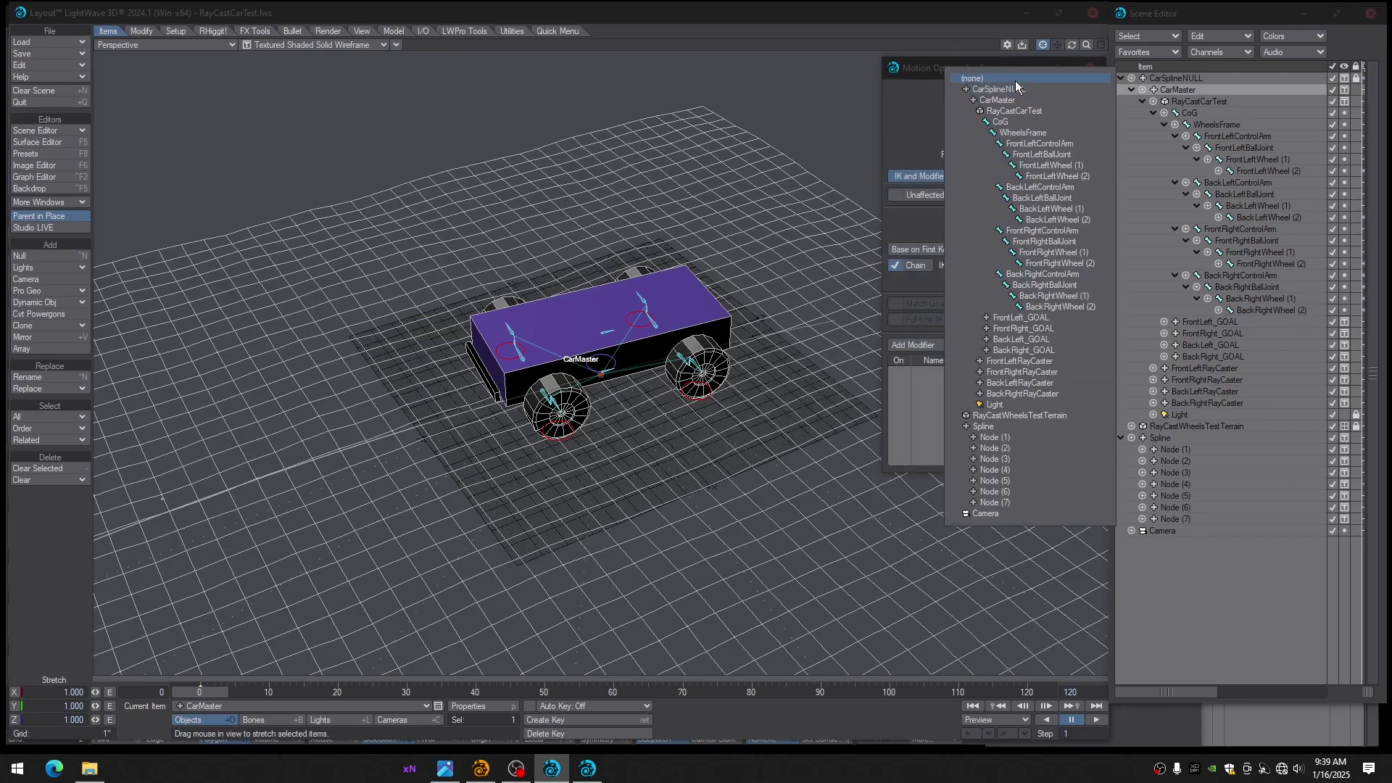
{"action": "left_click", "coordinate": [1015, 79]}
Rotate the unparented CarMaster's heading back and forth, ending at about -2.4°, while viewing the wheels from several angles
{"action": "left_click_drag", "start_coordinate": [742, 312], "coordinate": [632, 353], "text": "alt"}
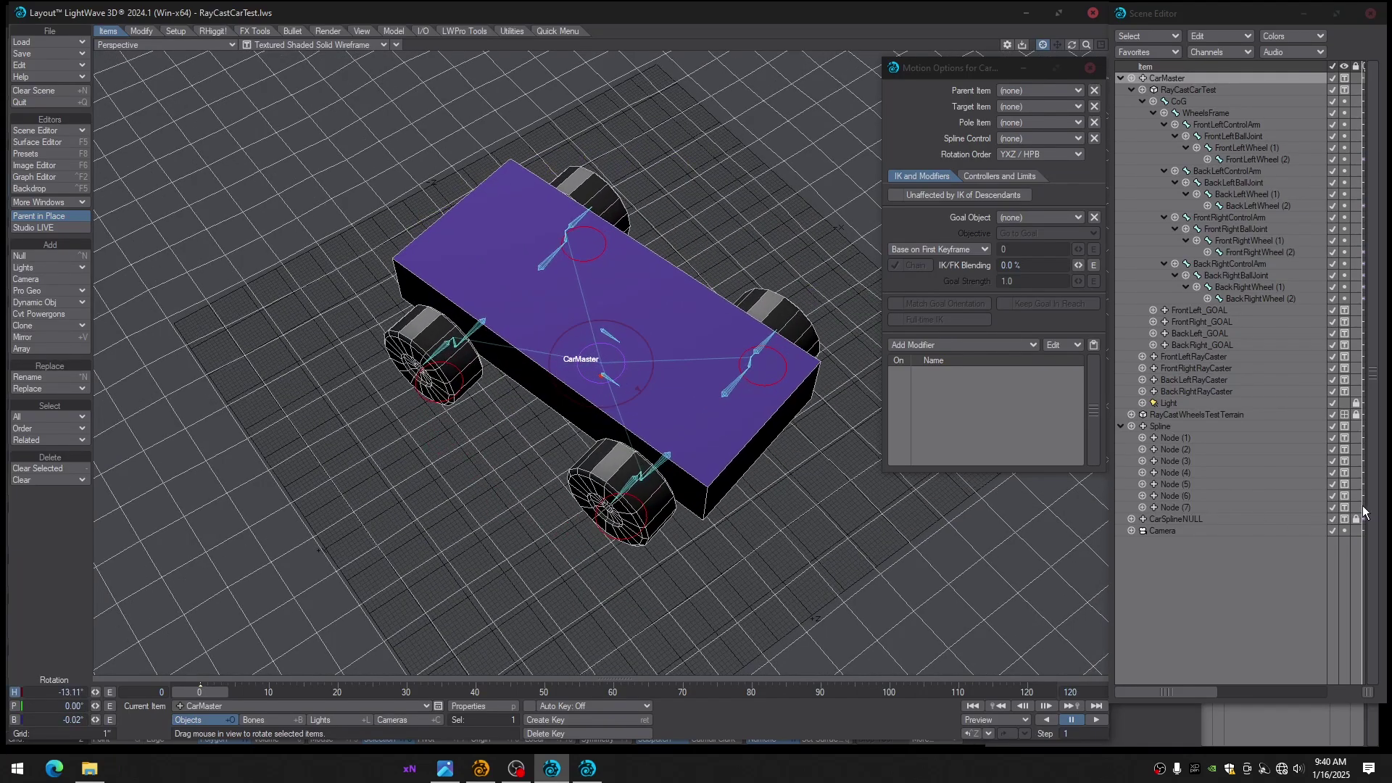
{"action": "left_click_drag", "start_coordinate": [805, 311], "coordinate": [802, 232], "text": "alt"}
{"action": "left_click_drag", "start_coordinate": [754, 395], "coordinate": [722, 431], "text": "alt"}
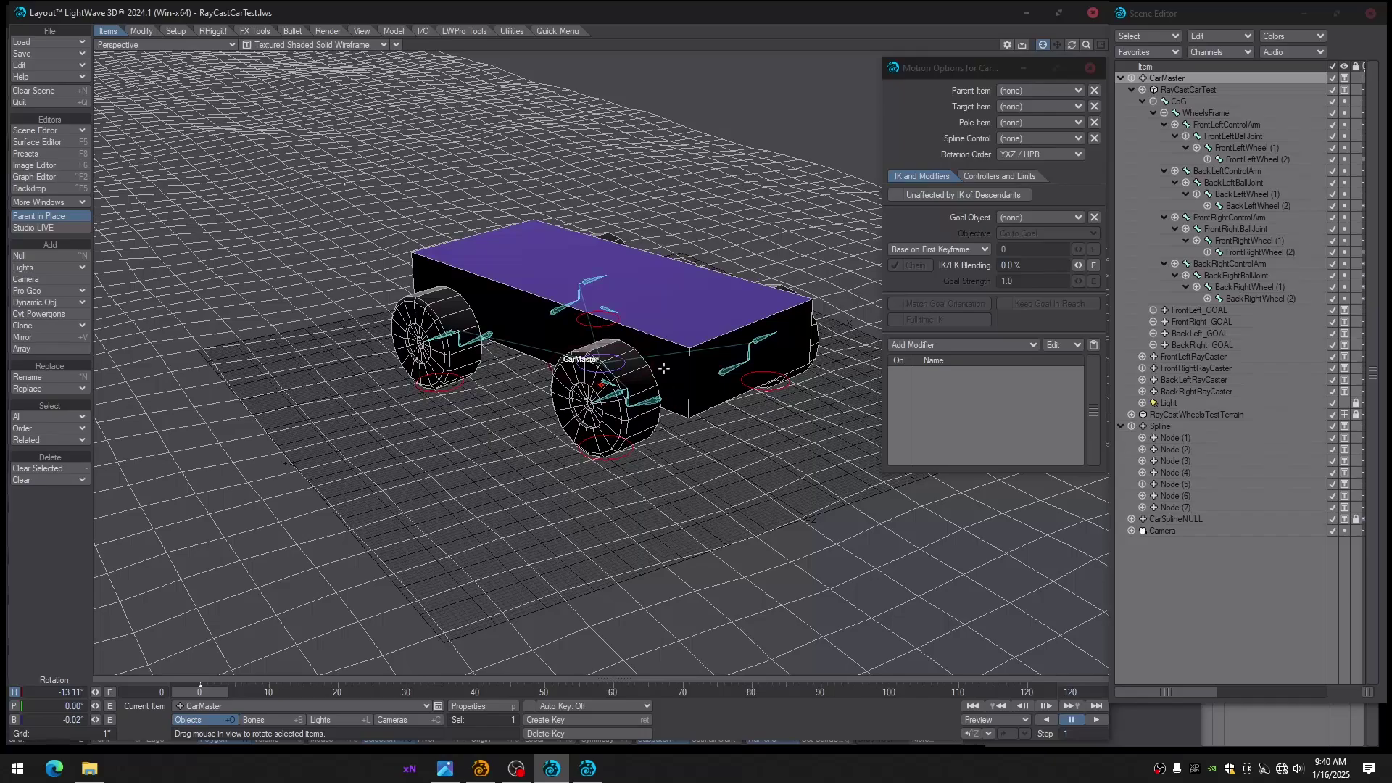
{"action": "mouse_move", "coordinate": [664, 369]}
{"action": "left_mouse_down", "text": "alt"}
{"action": "mouse_move", "coordinate": [547, 391]}
{"action": "mouse_move", "coordinate": [668, 360]}
{"action": "left_mouse_up", "text": "alt"}
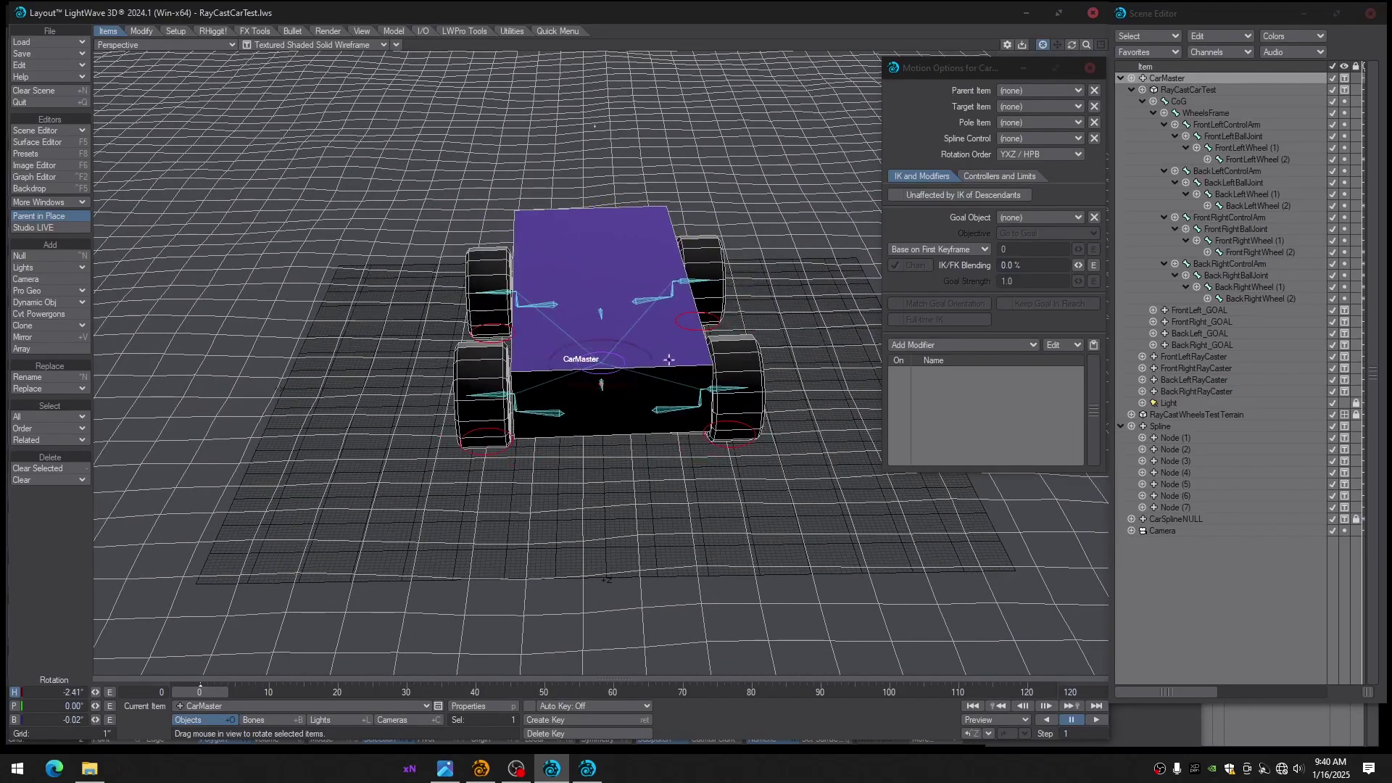
Check the parent items of BackRightRayCaster, BackRight_GOAL and FrontLeft_GOAL in the motion options
{"action": "left_click", "coordinate": [1207, 392]}
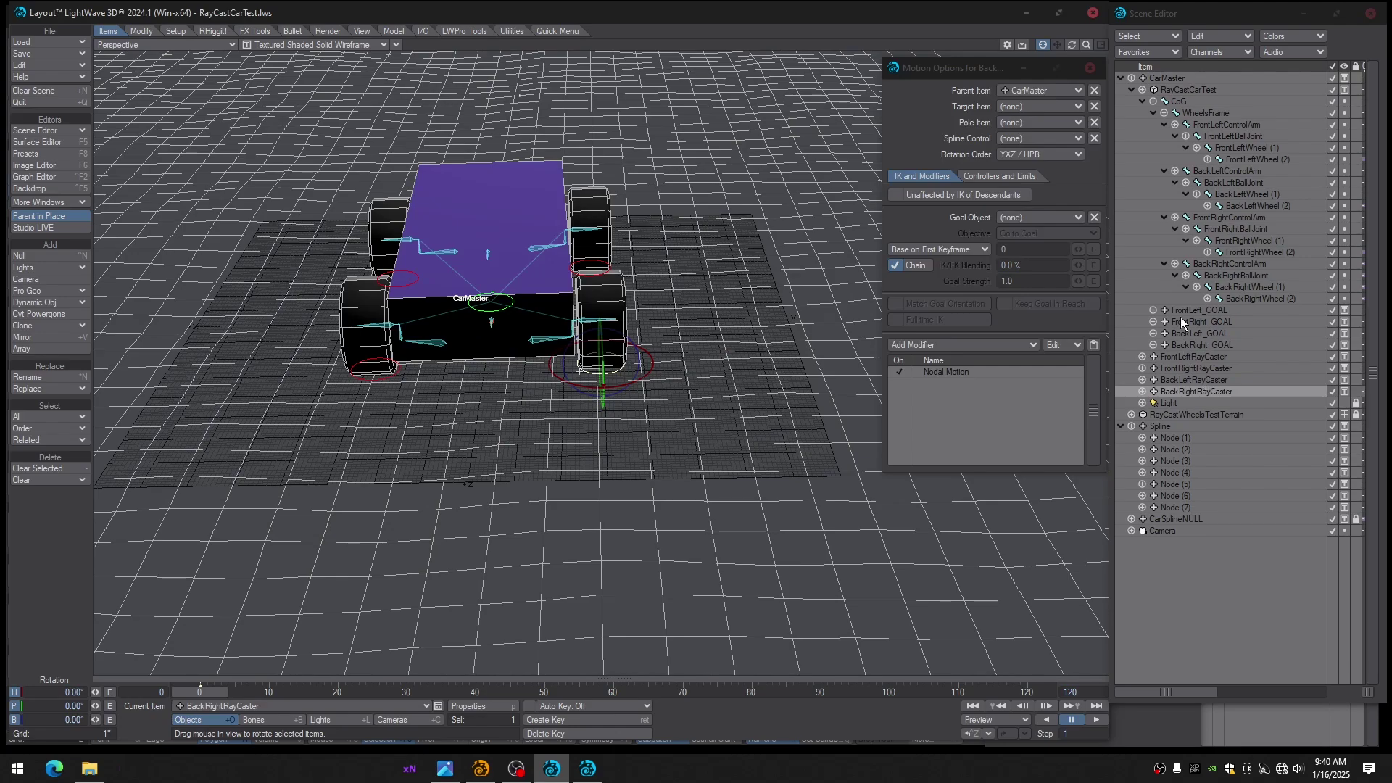
{"action": "left_click", "coordinate": [1202, 342]}
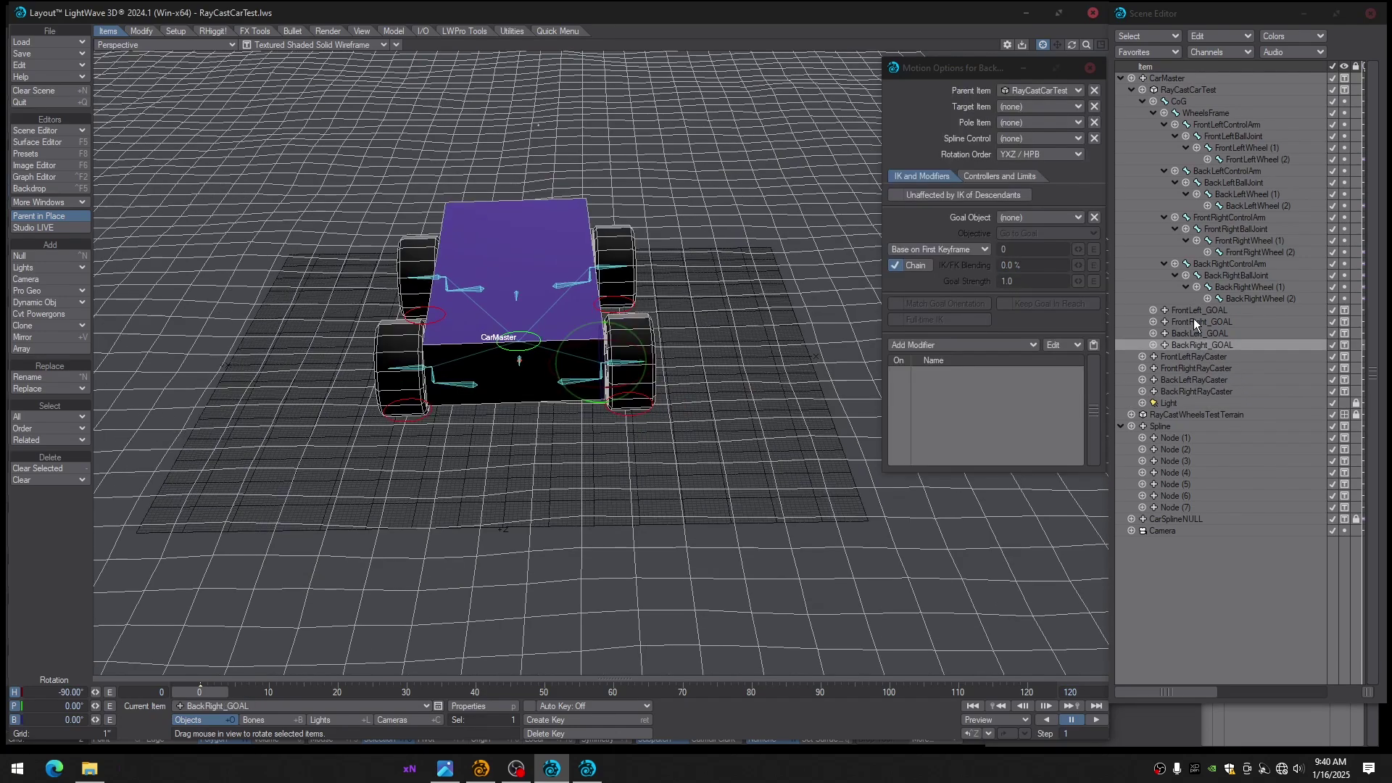
{"action": "left_click", "coordinate": [1190, 310]}
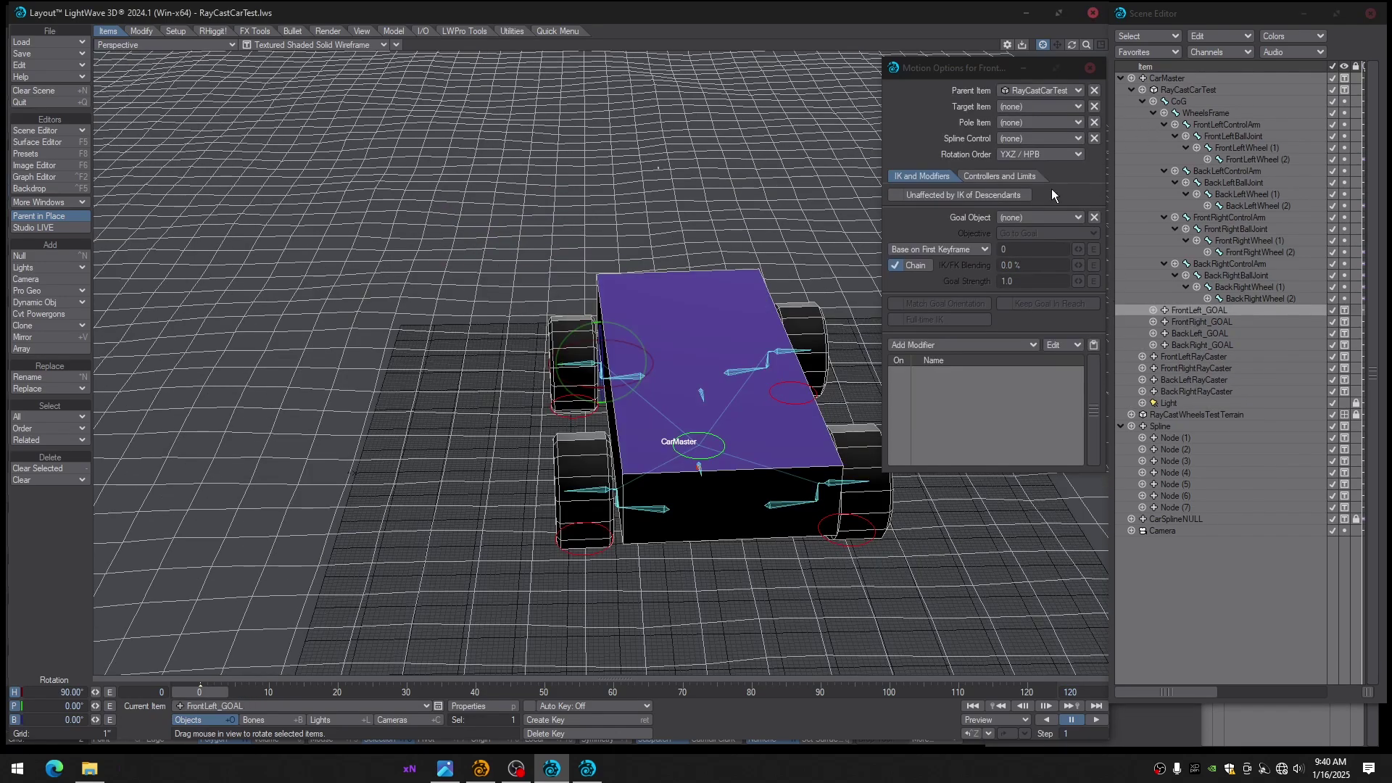
Switch back to RayCastCarTest2.lws and check the motion options of the four RayCaster nulls
{"action": "left_click", "coordinate": [587, 768]}
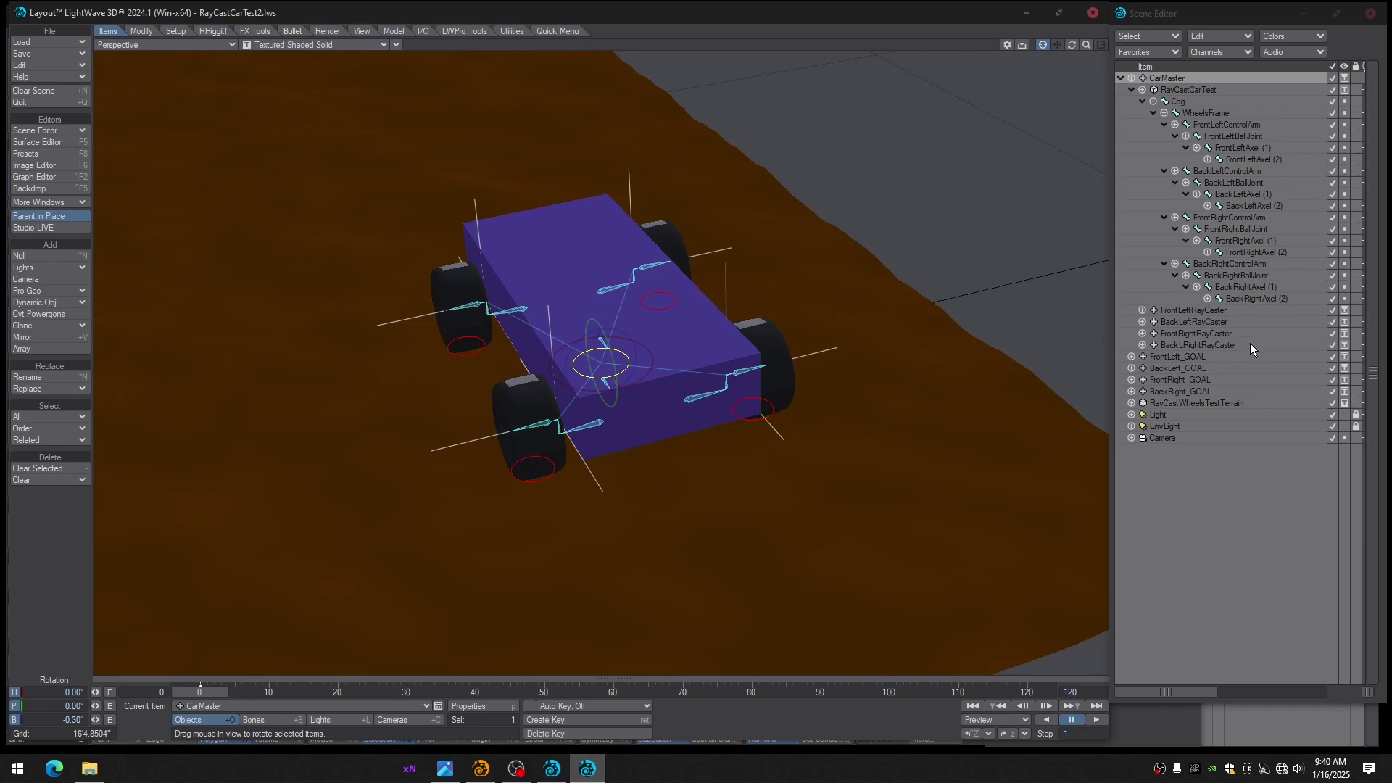
{"action": "left_click", "coordinate": [1189, 346]}
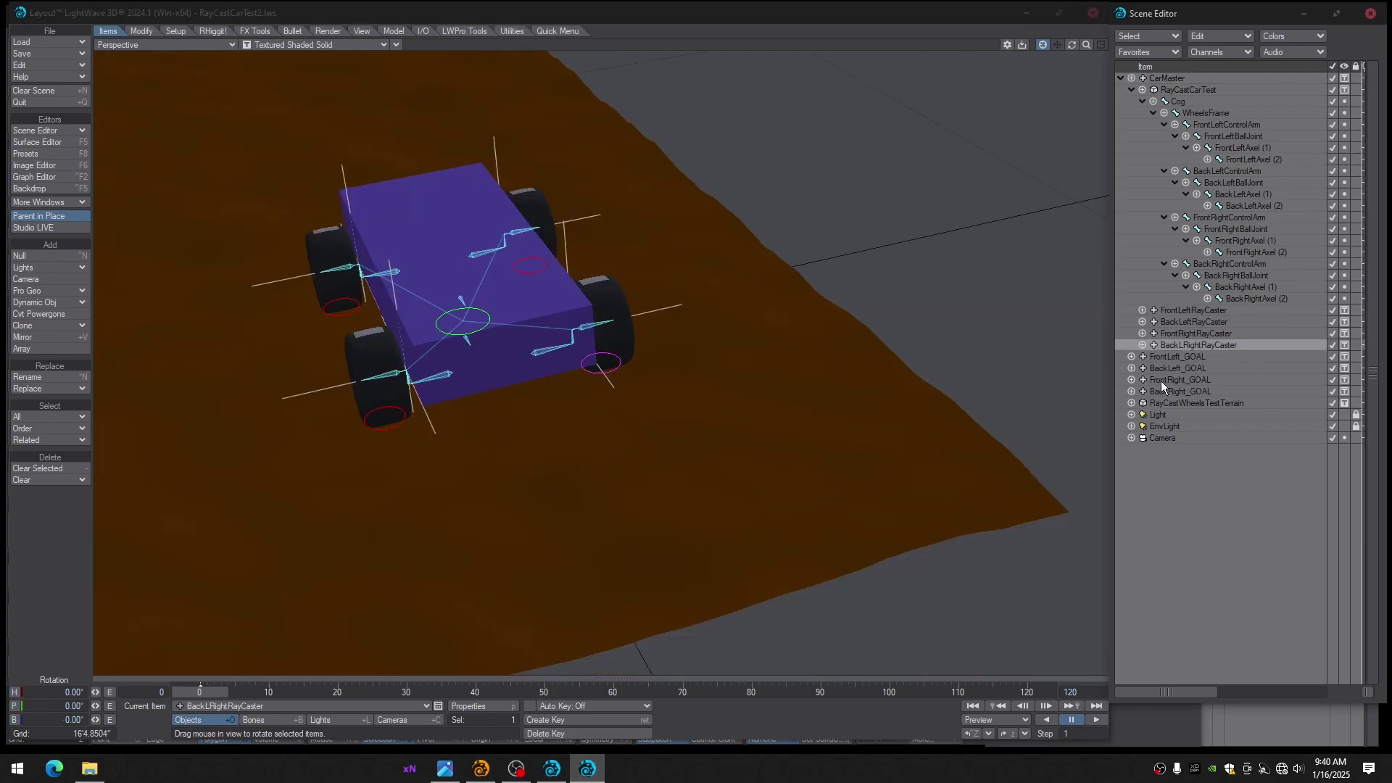
{"action": "left_click", "coordinate": [1181, 312], "text": "shift"}
{"action": "key", "text": "m"}
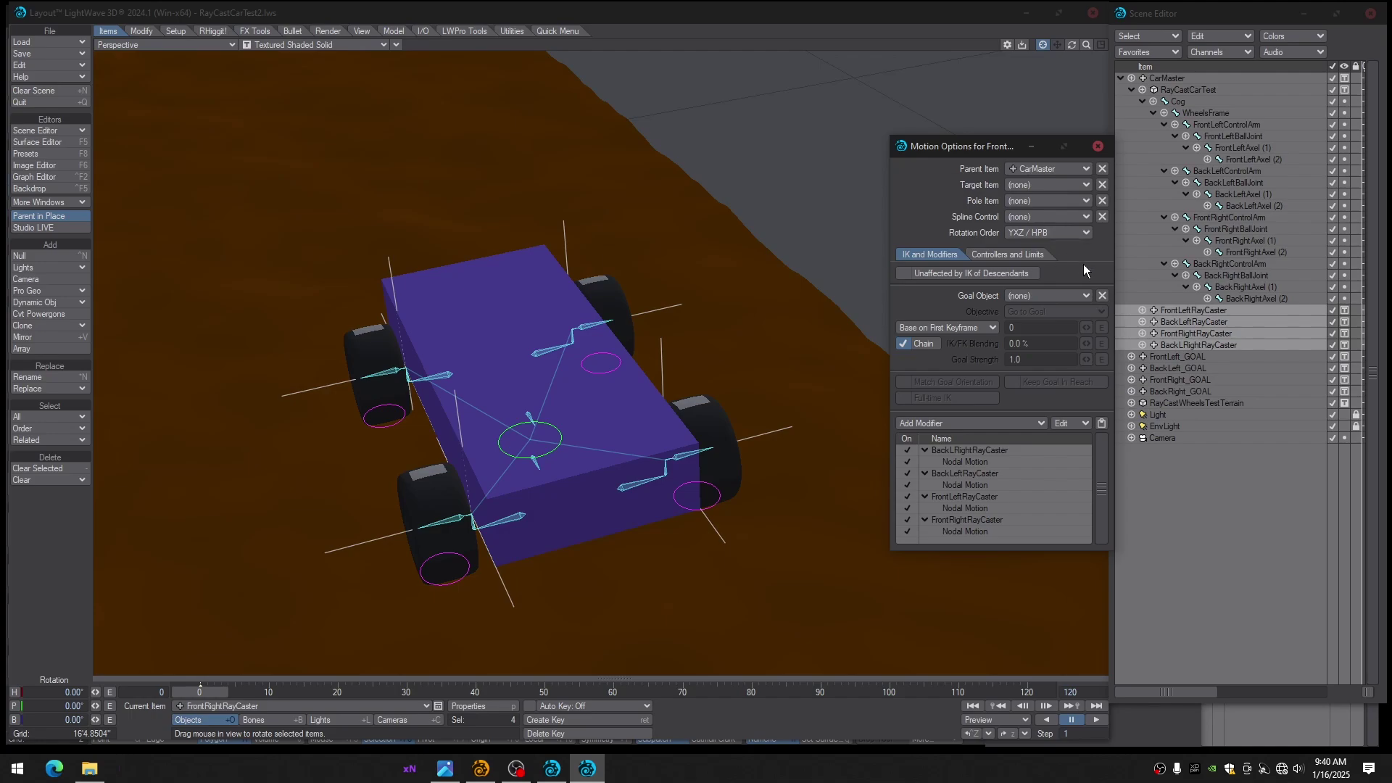
{"action": "left_click", "coordinate": [1099, 148]}
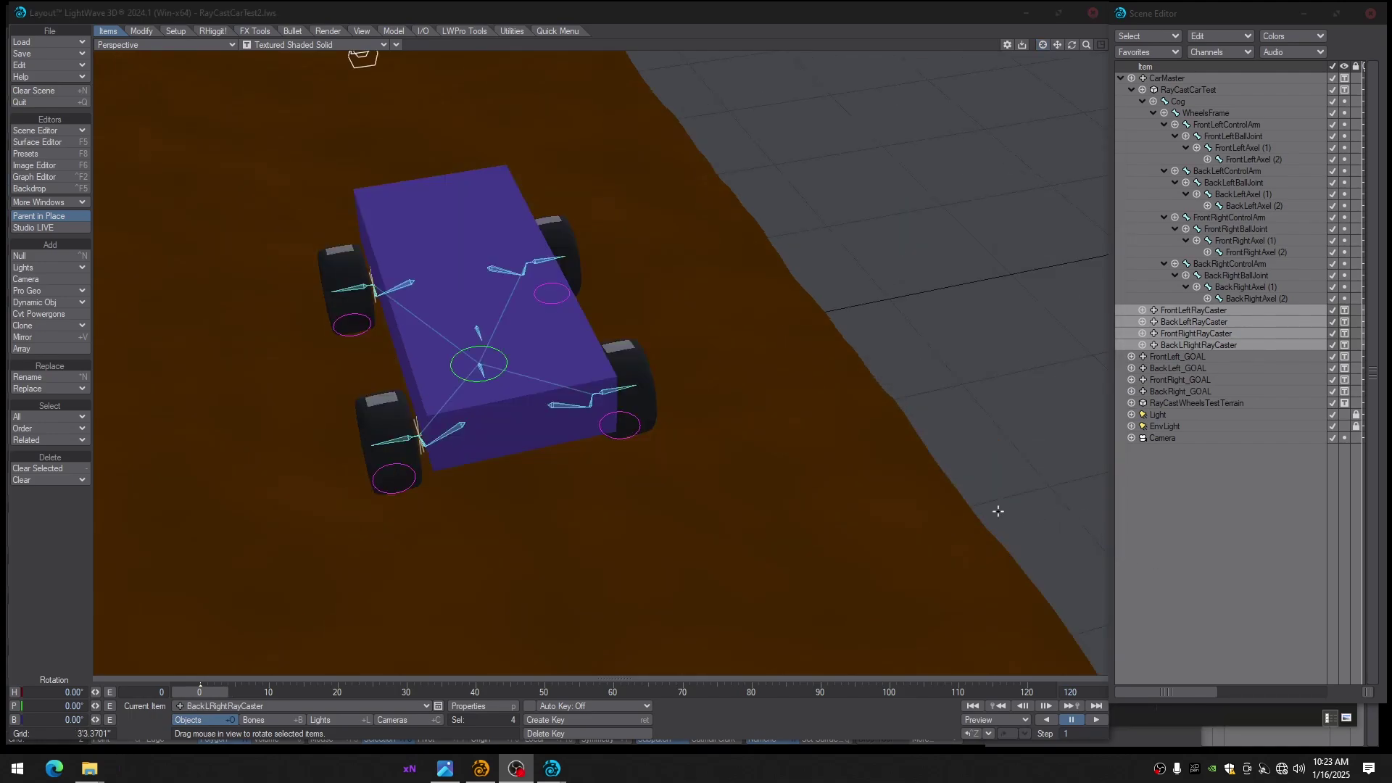
Test rotating CarMaster once more in RayCastCarTest2.lws and reset it by returning to frame 0
{"action": "left_click_drag", "start_coordinate": [999, 512], "coordinate": [893, 494], "text": "alt"}
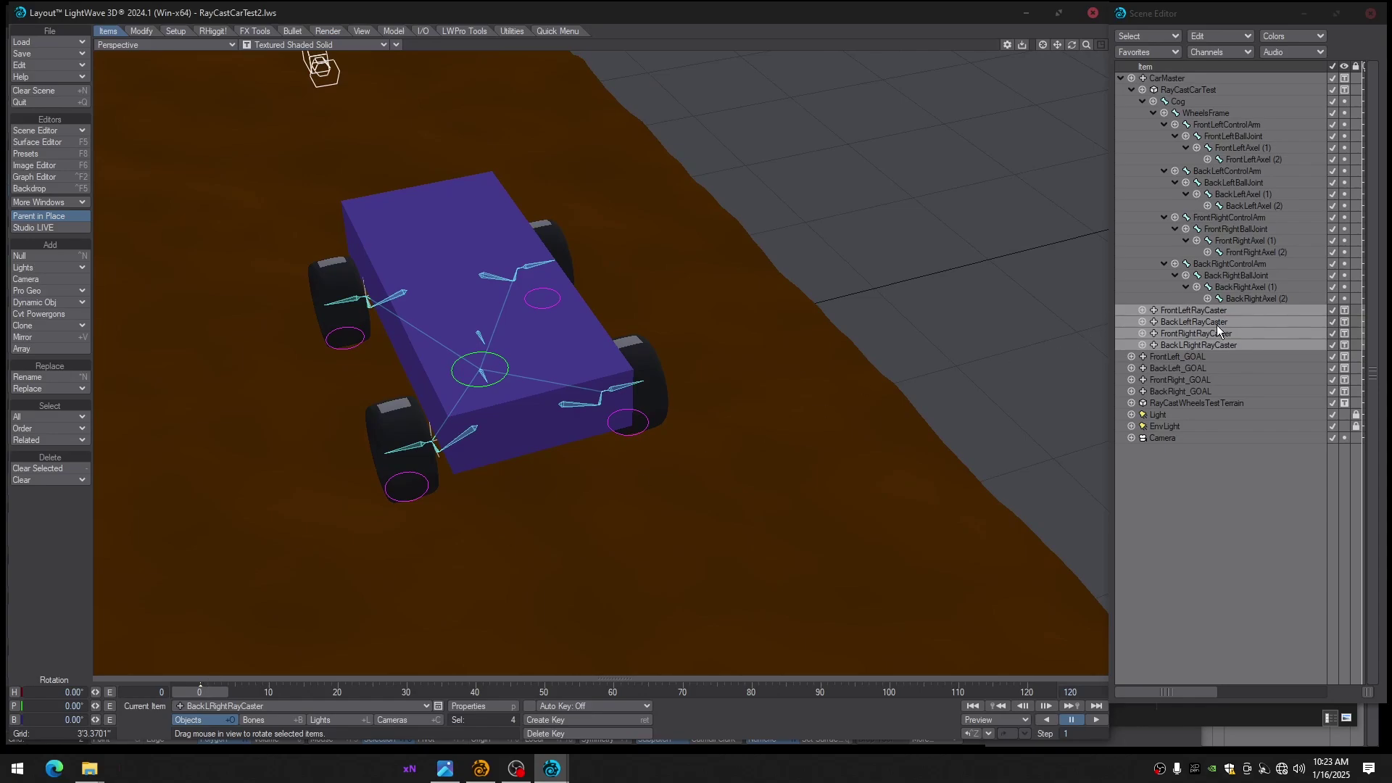
{"action": "left_click", "coordinate": [1165, 78]}
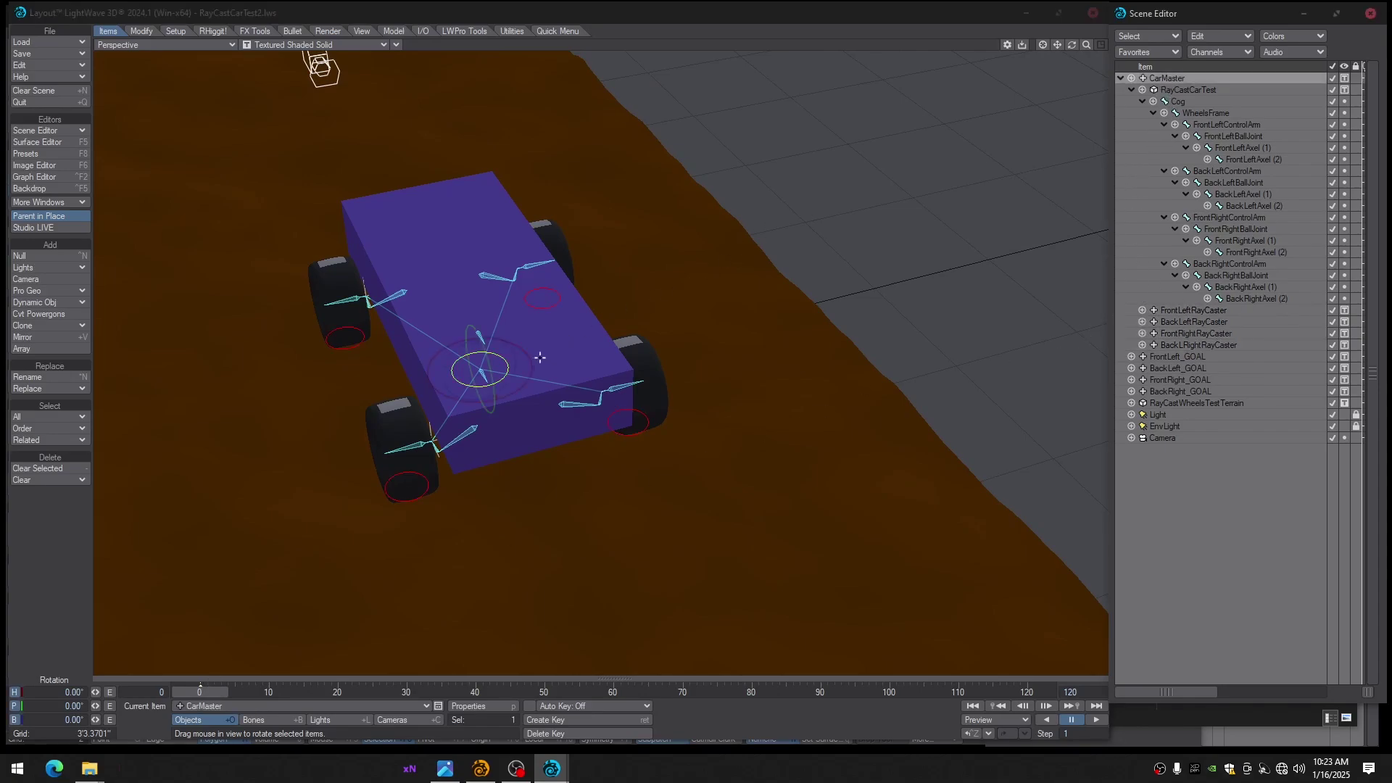
{"action": "mouse_move", "coordinate": [492, 400]}
{"action": "left_mouse_down"}
{"action": "mouse_move", "coordinate": [473, 403]}
{"action": "mouse_move", "coordinate": [479, 415]}
{"action": "left_mouse_up"}
{"action": "left_click", "coordinate": [202, 693]}
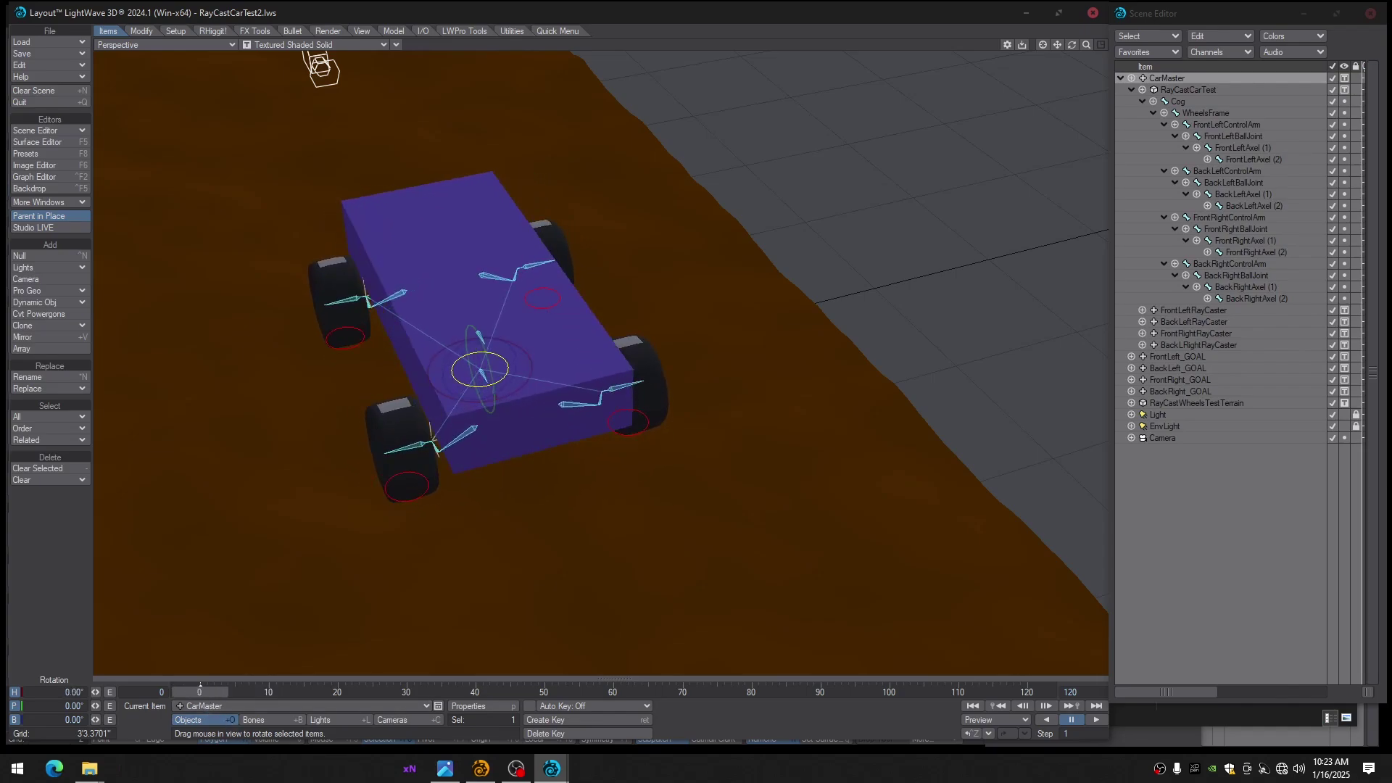
Select the four GOAL nulls and save the scene, overwriting RayCastCarTest2.lws
{"action": "left_click", "coordinate": [1181, 358]}
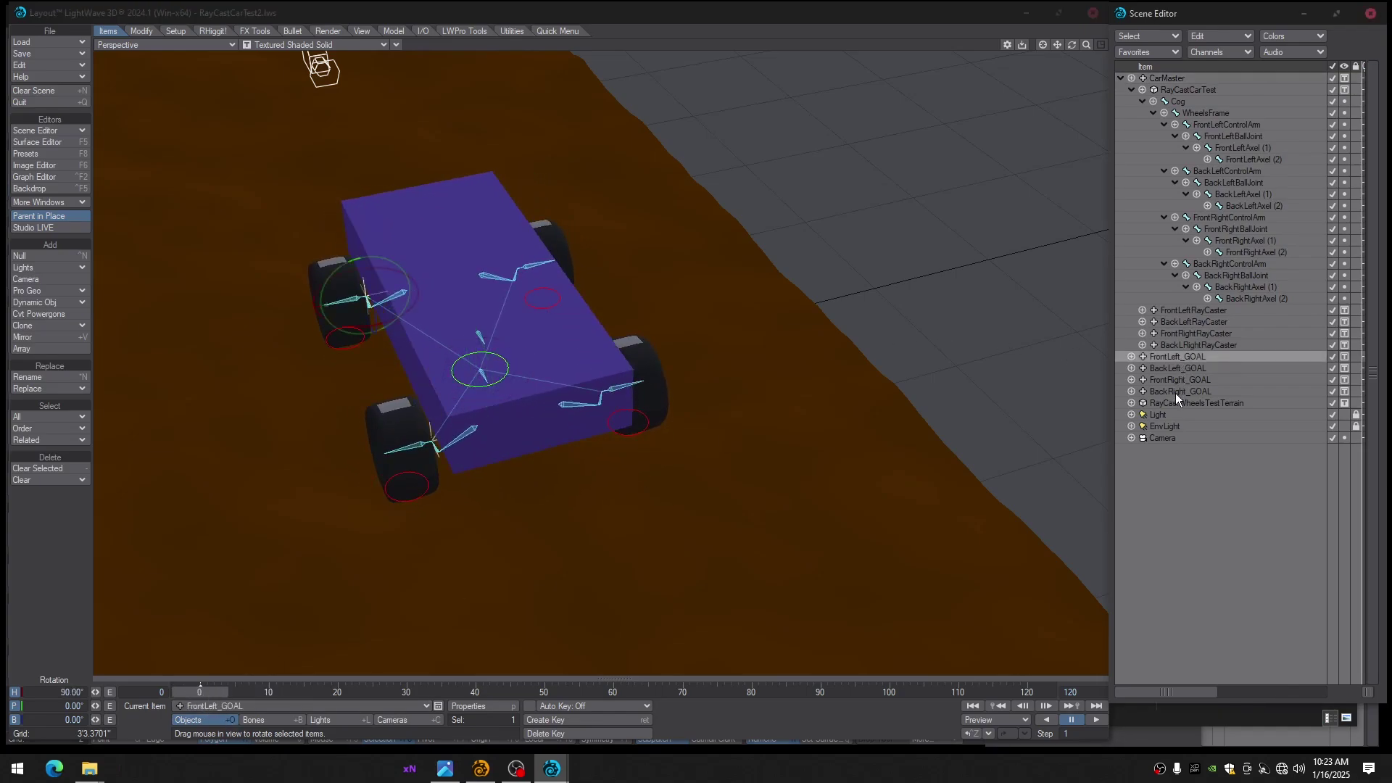
{"action": "left_click", "coordinate": [1176, 391], "text": "shift"}
{"action": "key", "text": "s"}
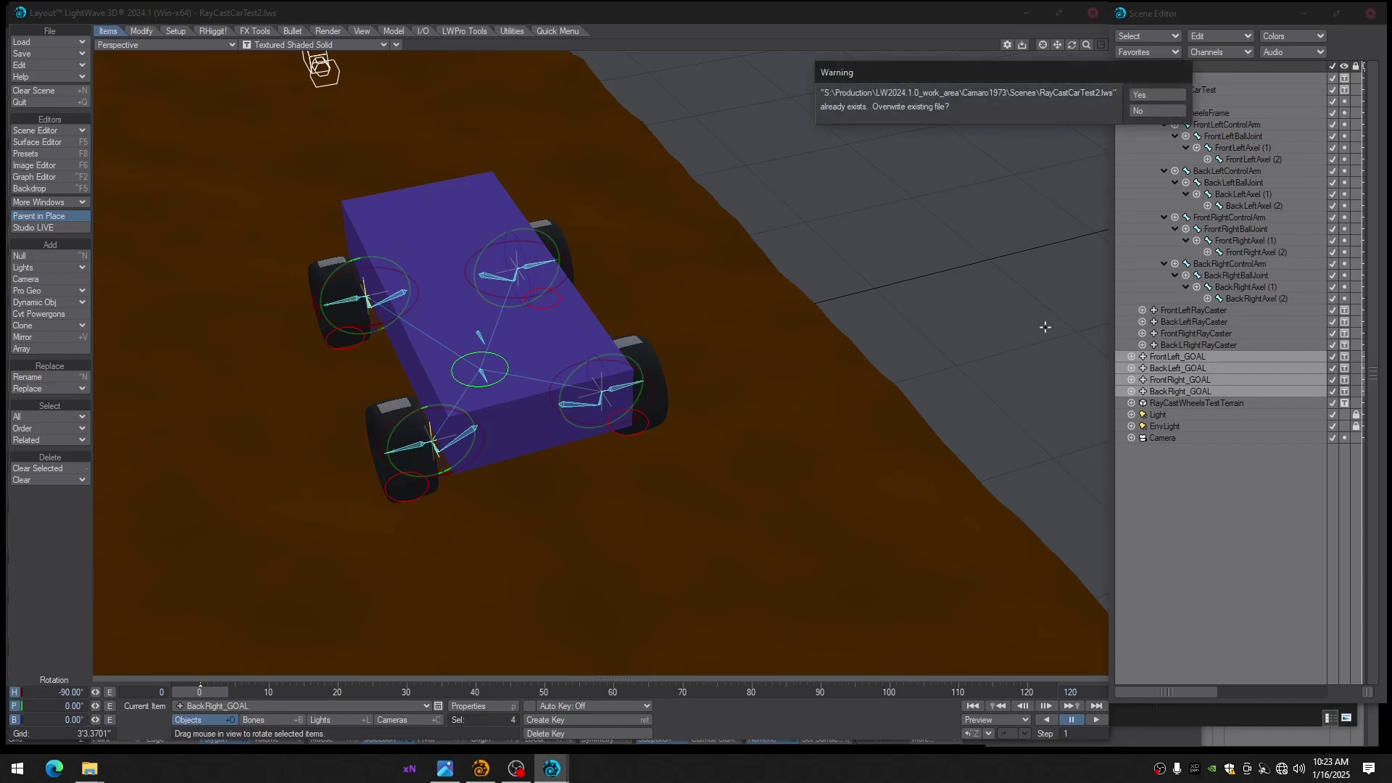
{"action": "key", "text": "Return"}
Test moving CarMaster slightly at frame 1 while watching the wheels from the side, and reset it by returning to frame 0
{"action": "left_click_drag", "start_coordinate": [698, 353], "coordinate": [802, 459], "text": "alt"}
{"action": "left_click_drag", "start_coordinate": [551, 464], "coordinate": [652, 416], "text": "alt"}
{"action": "key", "text": "t"}
{"action": "left_click", "coordinate": [1169, 79]}
{"action": "left_click_drag", "start_coordinate": [225, 696], "coordinate": [213, 694]}
{"action": "left_click_drag", "start_coordinate": [327, 629], "coordinate": [350, 620], "text": "alt"}
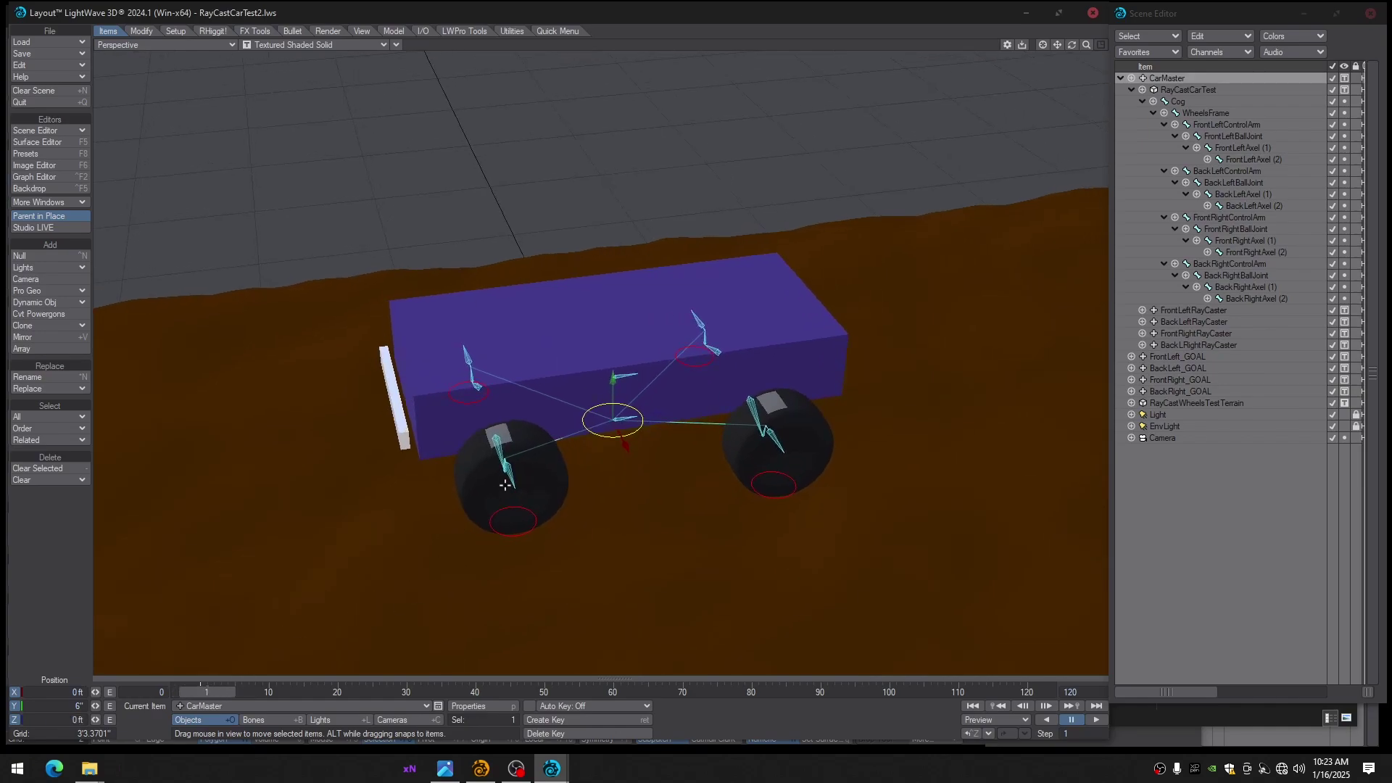
{"action": "mouse_move", "coordinate": [644, 421]}
{"action": "left_mouse_down"}
{"action": "mouse_move", "coordinate": [513, 436]}
{"action": "mouse_move", "coordinate": [820, 390]}
{"action": "mouse_move", "coordinate": [647, 411]}
{"action": "left_mouse_up"}
{"action": "left_click_drag", "start_coordinate": [220, 692], "coordinate": [201, 692]}
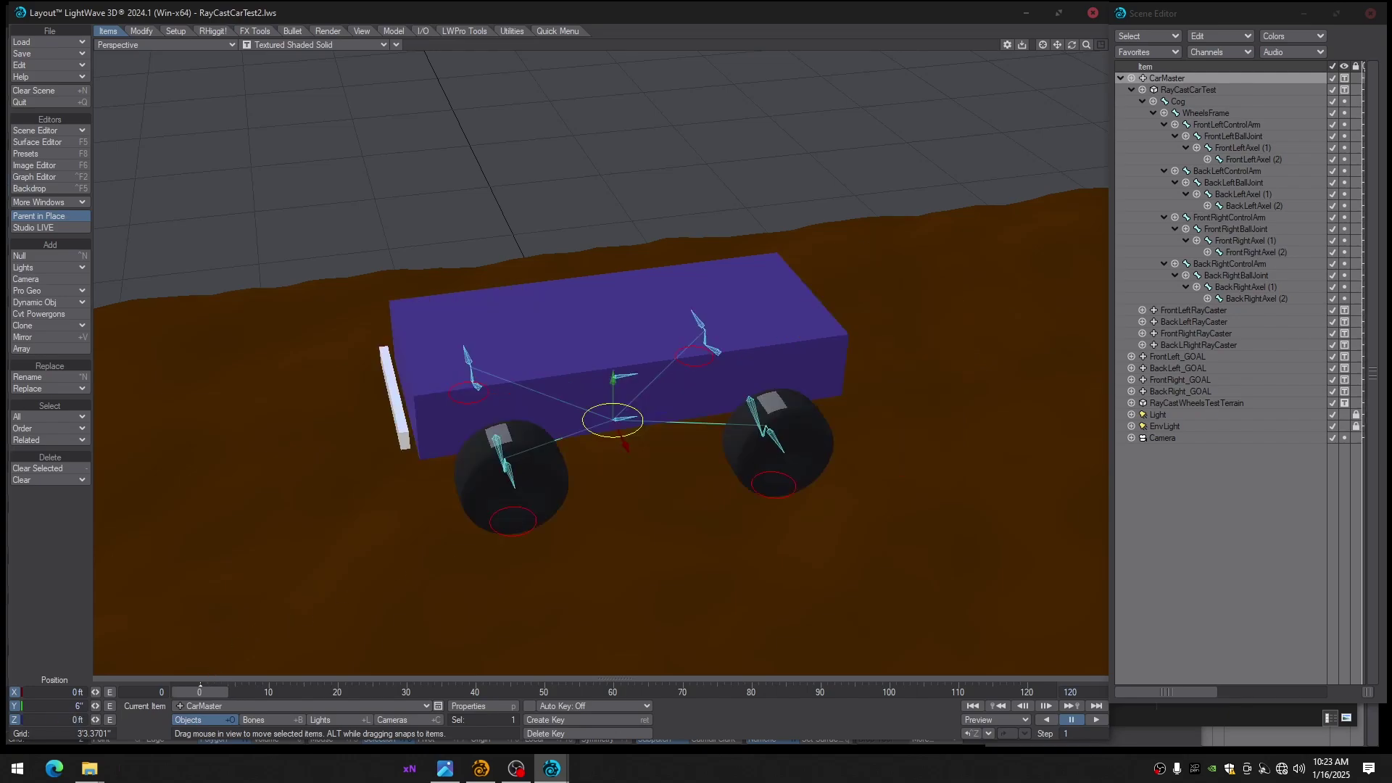
Parent FrontLeft_GOAL, BackLeft_GOAL, FrontRight_GOAL and BackRight_GOAL to RayCastCarTest
{"action": "left_click_drag", "start_coordinate": [583, 505], "coordinate": [837, 448], "text": "alt"}
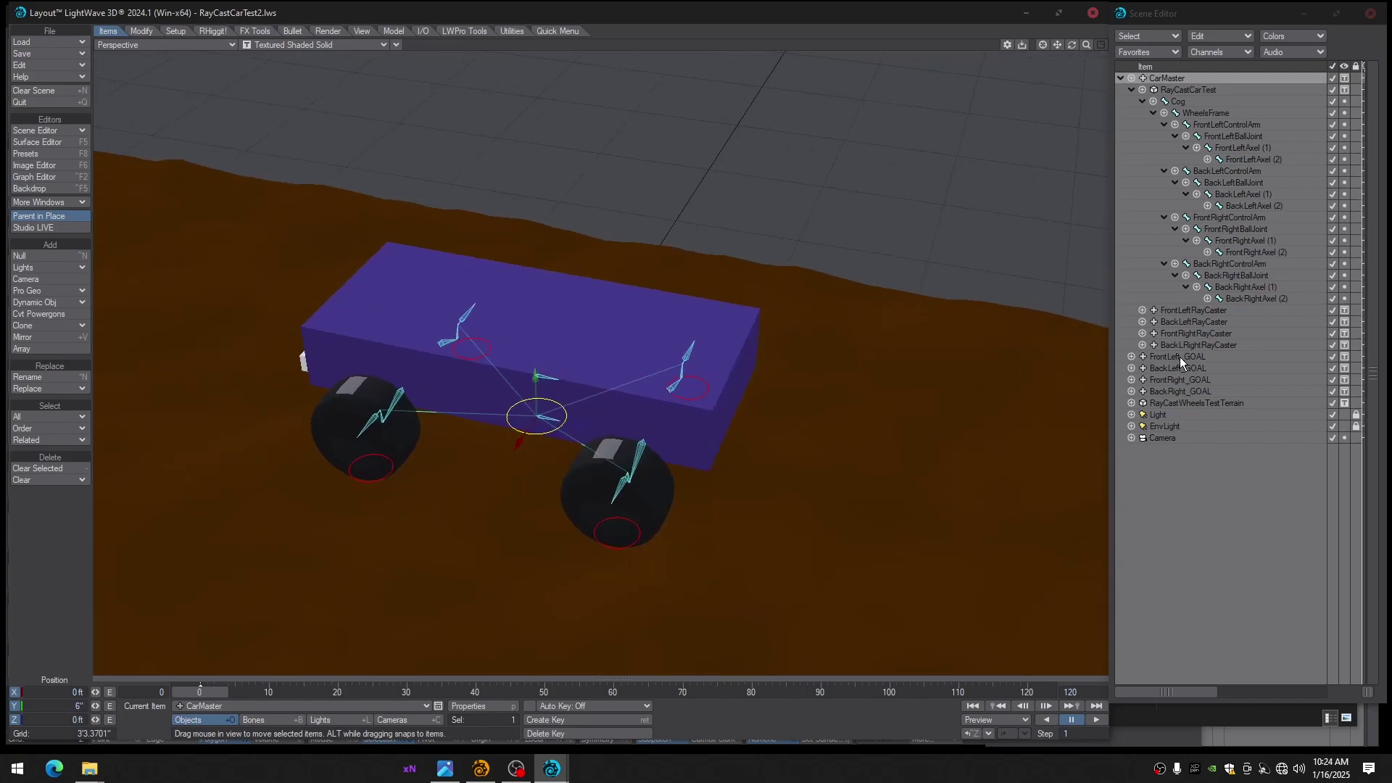
{"action": "left_click", "coordinate": [1180, 358]}
{"action": "left_click", "coordinate": [1177, 390], "text": "shift"}
{"action": "left_click_drag", "start_coordinate": [953, 385], "coordinate": [718, 403], "text": "alt"}
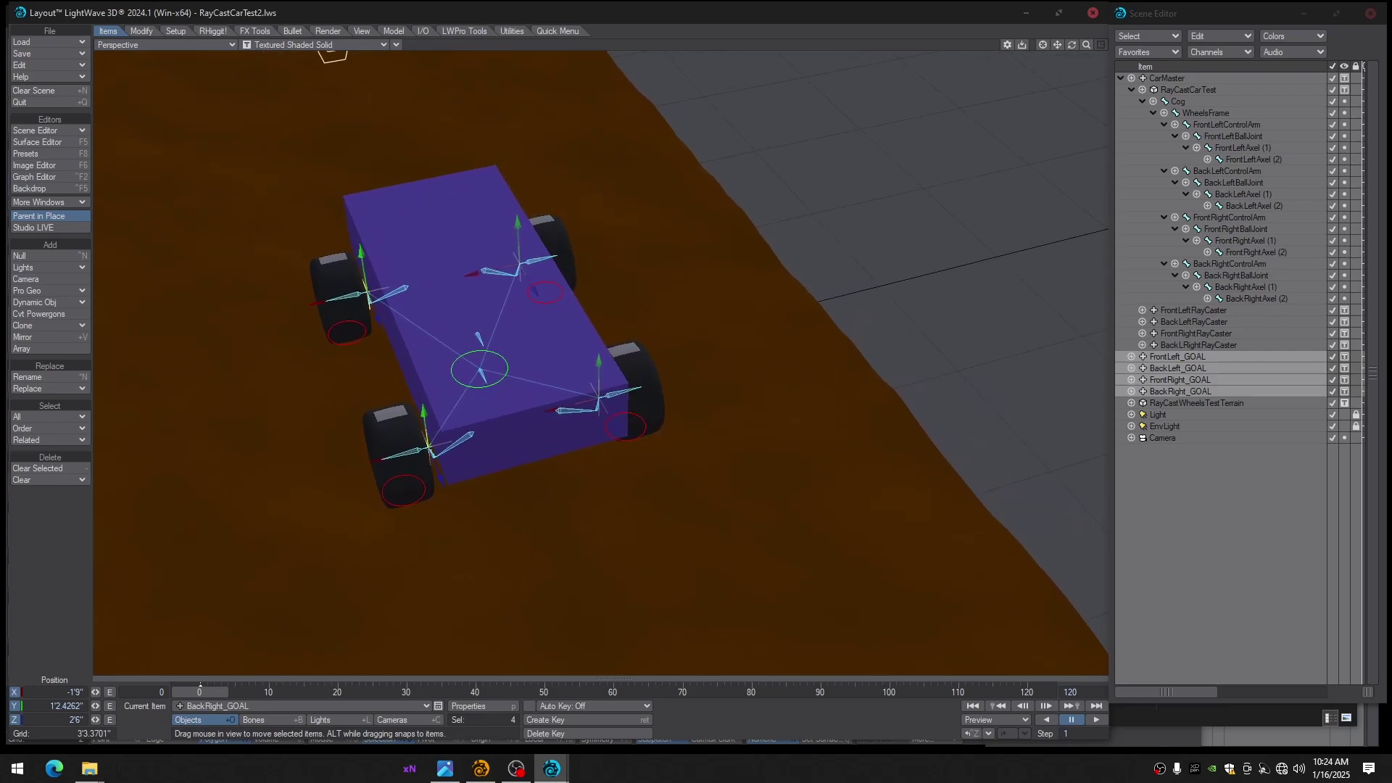
{"action": "left_click_drag", "start_coordinate": [738, 594], "coordinate": [747, 595], "text": "alt"}
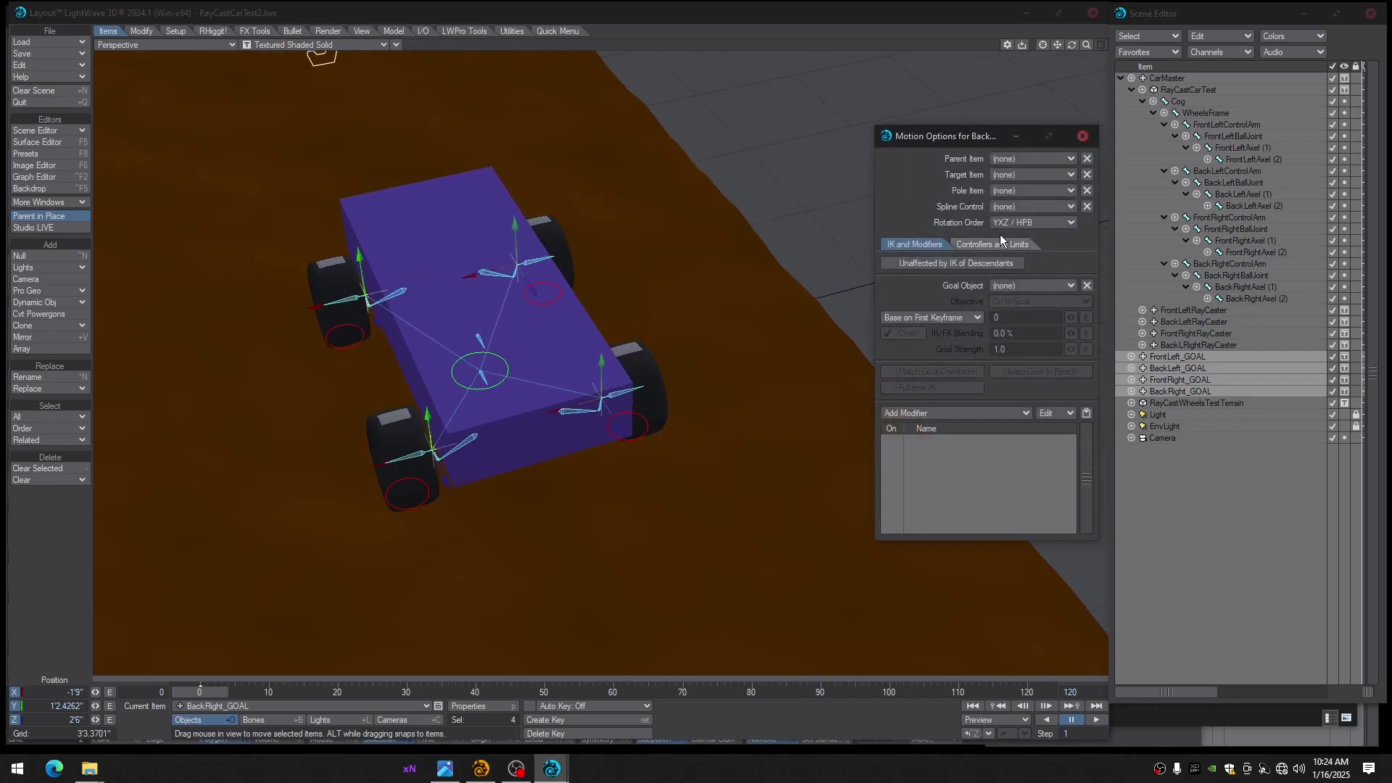
{"action": "left_click", "coordinate": [1024, 158]}
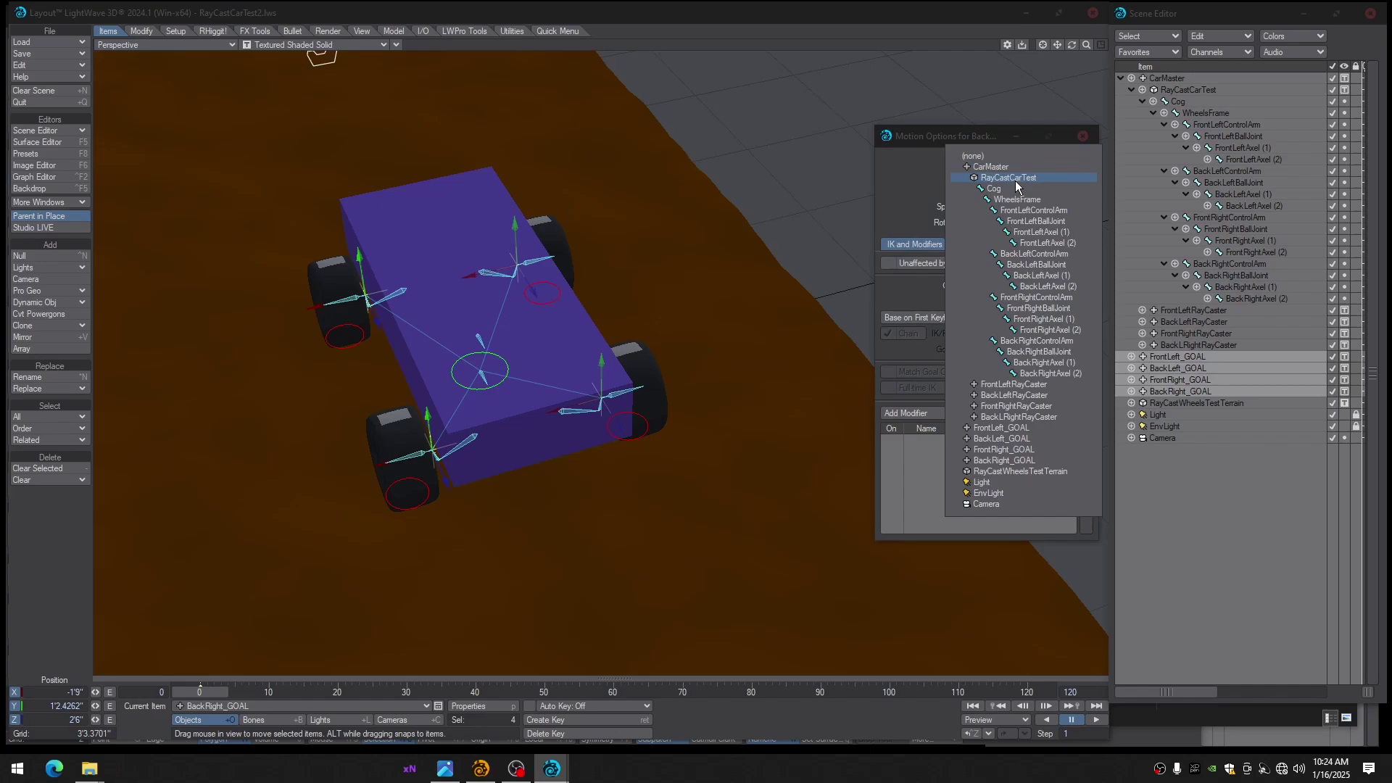
{"action": "left_click", "coordinate": [1015, 181]}
Test the wheels by moving CarMaster along Z at frame 1 to about -2'4.67", viewing the car in perspective and from the right
{"action": "left_click_drag", "start_coordinate": [721, 407], "coordinate": [823, 327], "text": "alt"}
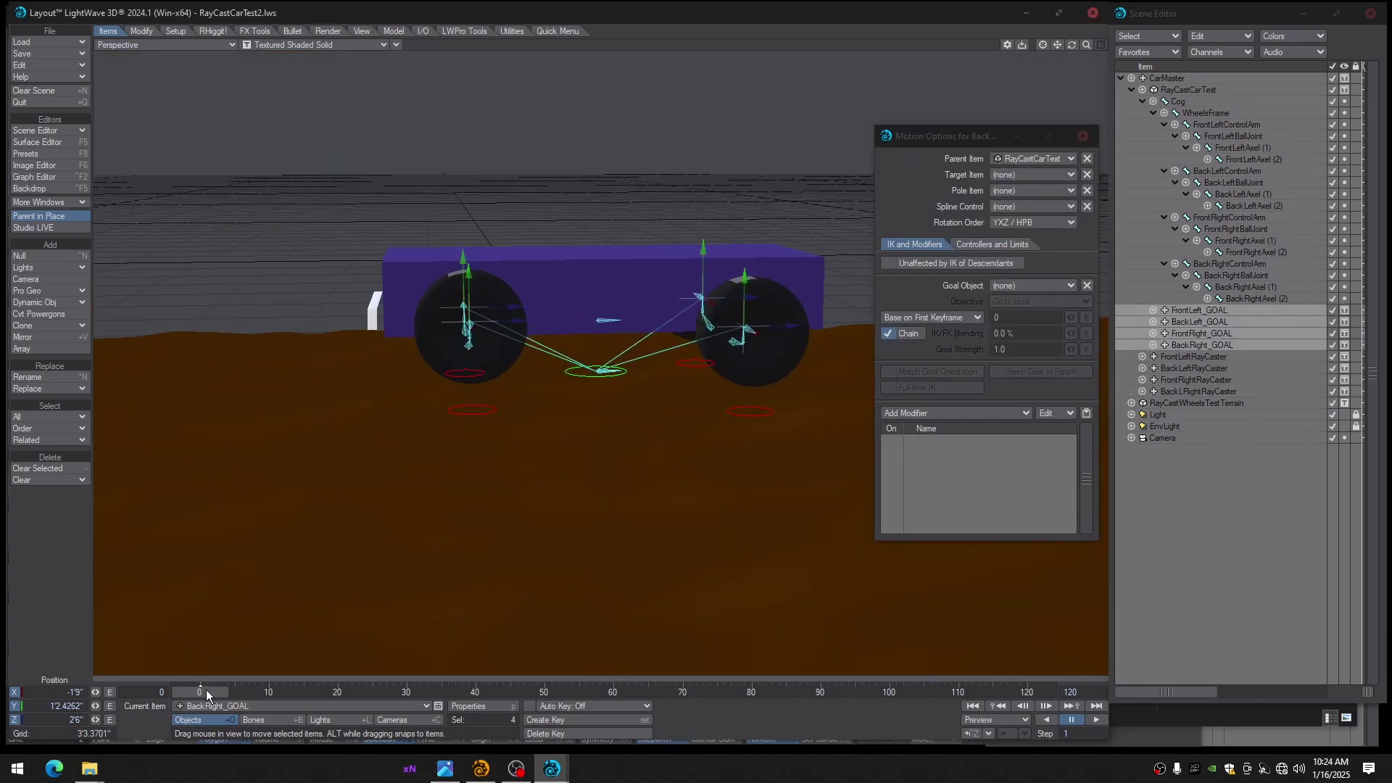
{"action": "mouse_move", "coordinate": [207, 694]}
{"action": "left_mouse_down"}
{"action": "mouse_move", "coordinate": [236, 695]}
{"action": "mouse_move", "coordinate": [205, 695]}
{"action": "left_mouse_up"}
{"action": "left_click_drag", "start_coordinate": [479, 471], "coordinate": [509, 509], "text": "alt"}
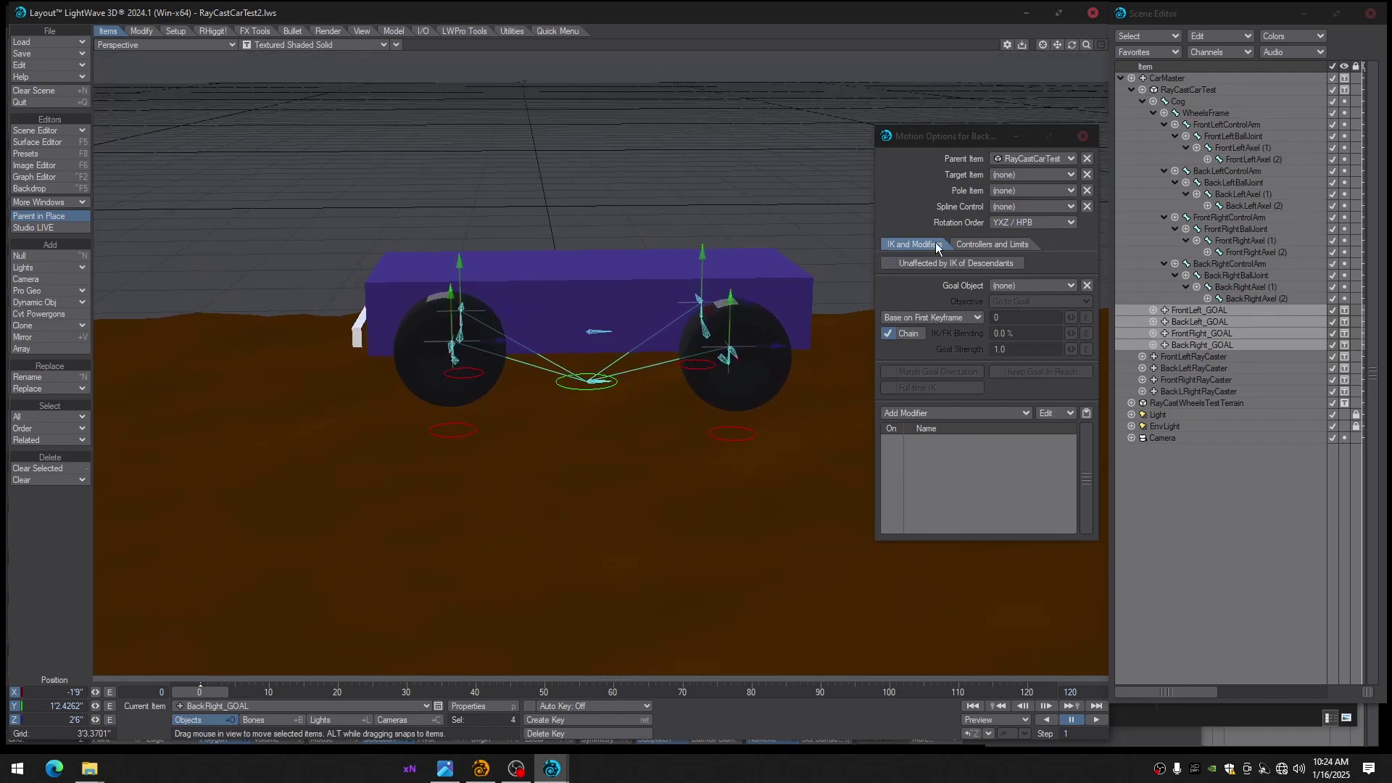
{"action": "left_click_drag", "start_coordinate": [686, 323], "coordinate": [740, 290], "text": "alt"}
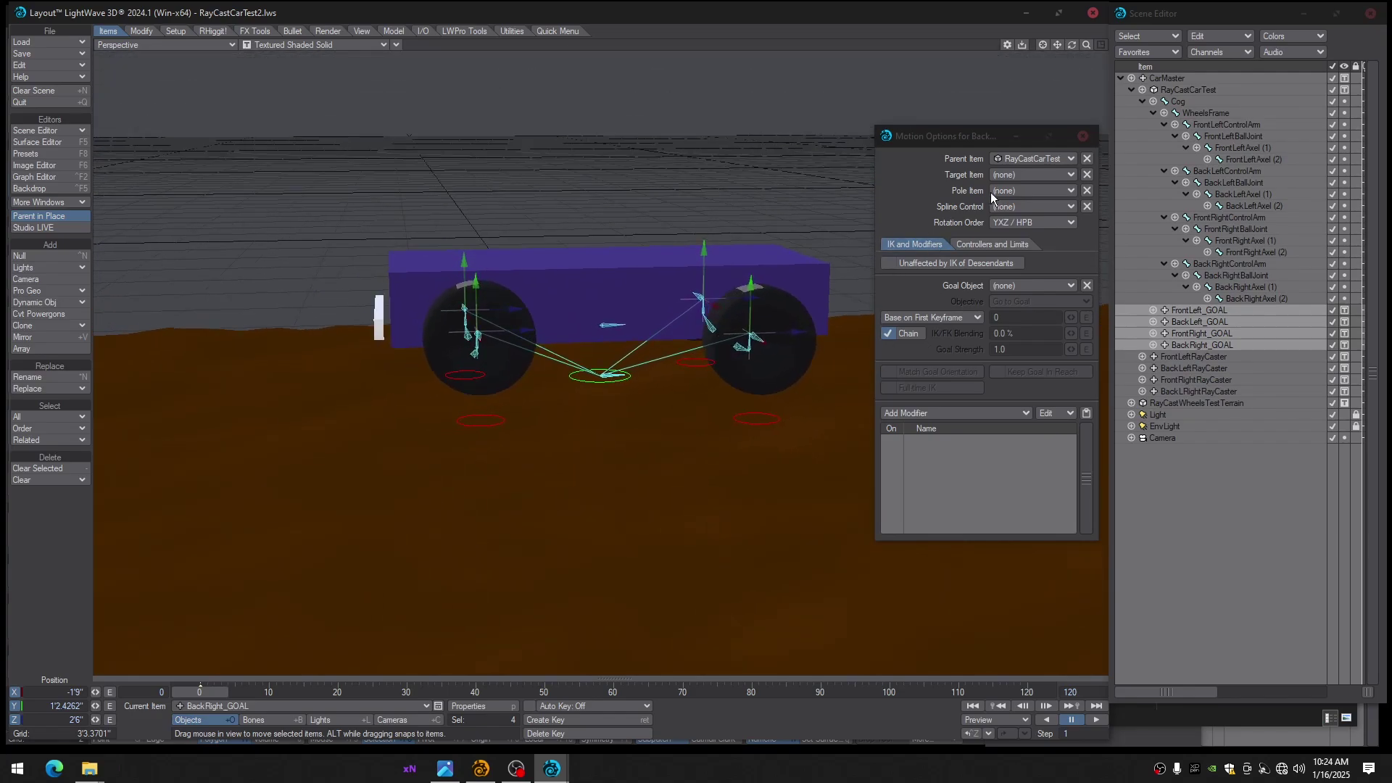
{"action": "left_click", "coordinate": [1176, 78]}
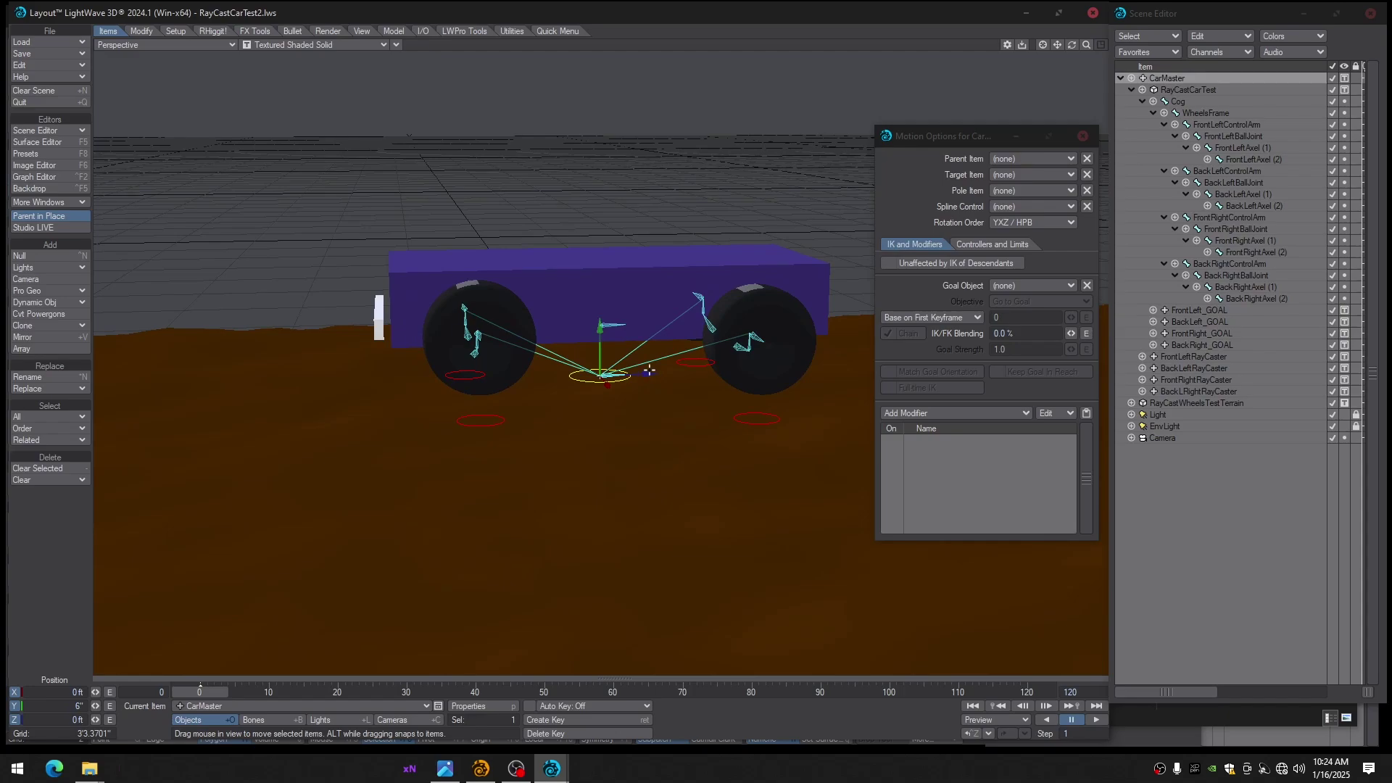
{"action": "left_click_drag", "start_coordinate": [645, 373], "coordinate": [487, 380]}
{"action": "mouse_move", "coordinate": [600, 389]}
{"action": "left_mouse_down", "text": "ctrl+alt"}
{"action": "mouse_move", "coordinate": [536, 389]}
{"action": "mouse_move", "coordinate": [573, 400]}
{"action": "mouse_move", "coordinate": [572, 376]}
{"action": "mouse_move", "coordinate": [388, 395]}
{"action": "mouse_move", "coordinate": [596, 374]}
{"action": "left_mouse_up", "text": "ctrl+alt"}
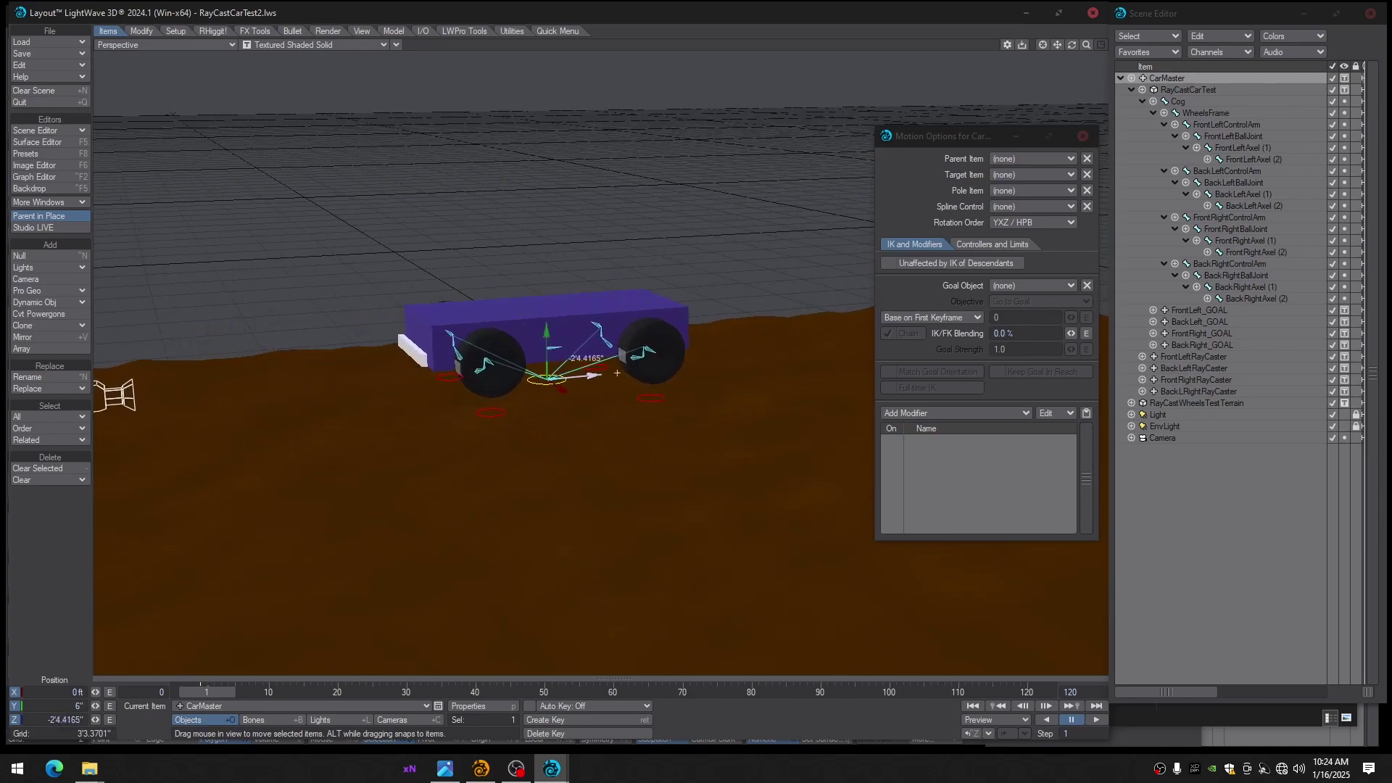
{"action": "key", "text": "3"}
{"action": "left_click_drag", "start_coordinate": [500, 354], "coordinate": [639, 373], "text": "ctrl+alt"}
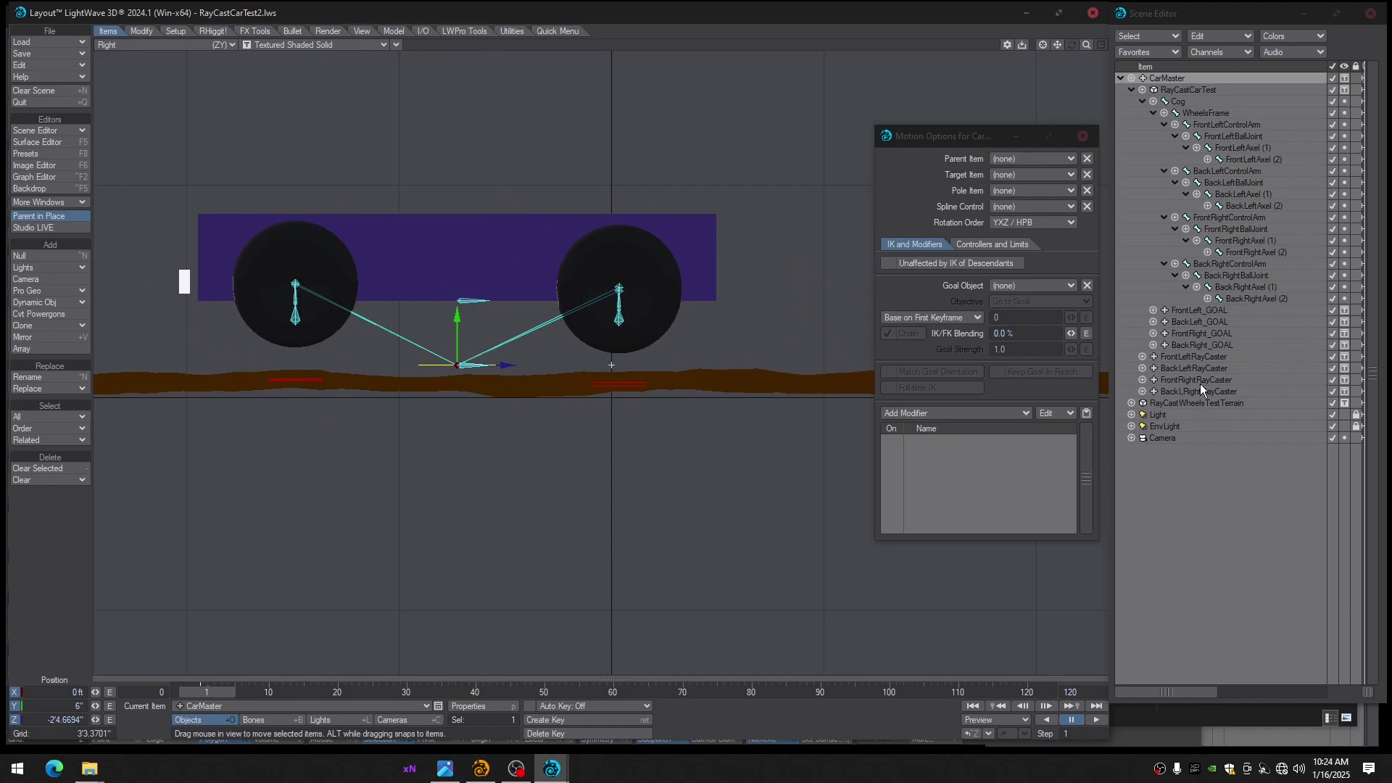
Examine the FrontLeftRayCaster and BackLeftRayCaster rings relative to the wheels and terrain in the right and perspective views
{"action": "left_click", "coordinate": [1195, 360]}
{"action": "left_click_drag", "start_coordinate": [565, 352], "coordinate": [583, 361], "text": "alt"}
{"action": "key", "text": "4"}
{"action": "left_click_drag", "start_coordinate": [593, 499], "coordinate": [621, 388], "text": "alt"}
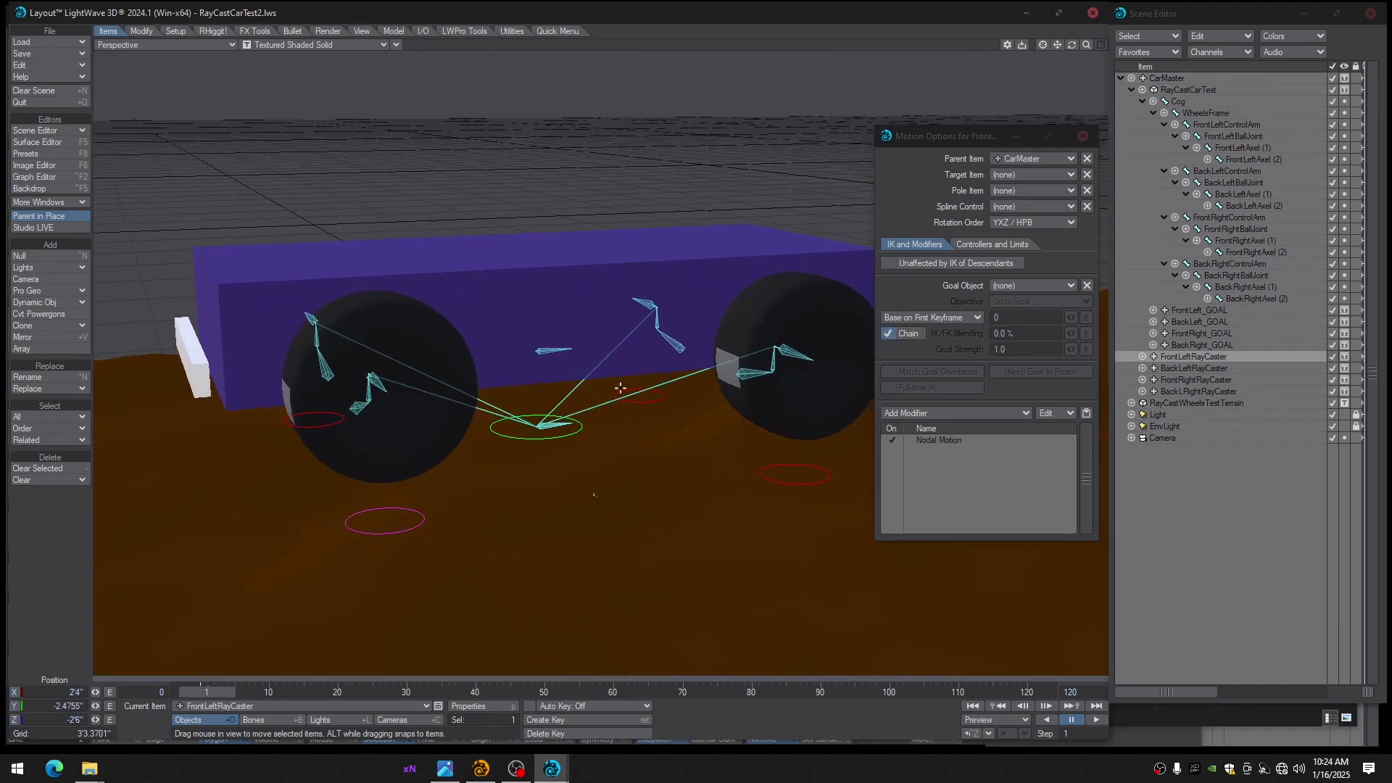
{"action": "left_click", "coordinate": [805, 483]}
{"action": "left_click", "coordinate": [412, 530]}
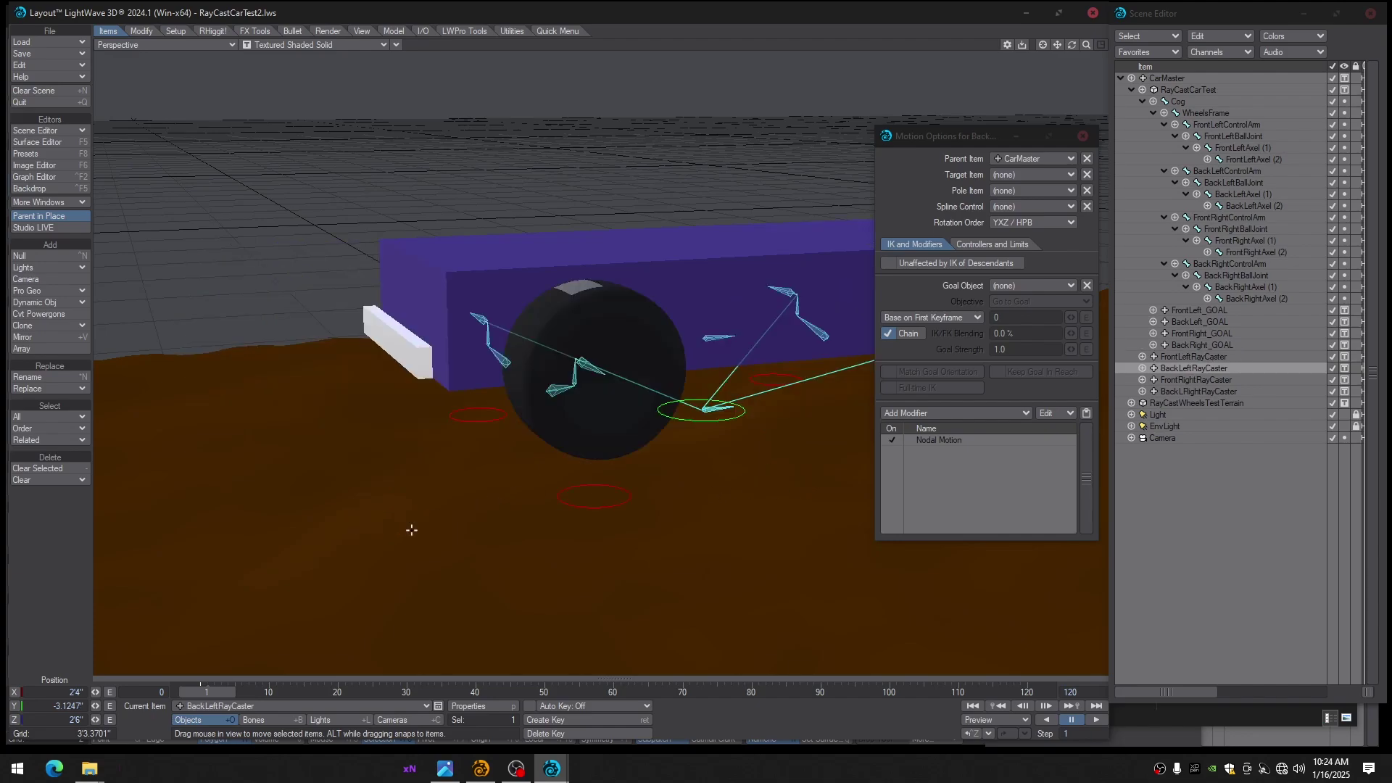
{"action": "left_click", "coordinate": [620, 505]}
{"action": "left_click_drag", "start_coordinate": [622, 504], "coordinate": [579, 493], "text": "alt"}
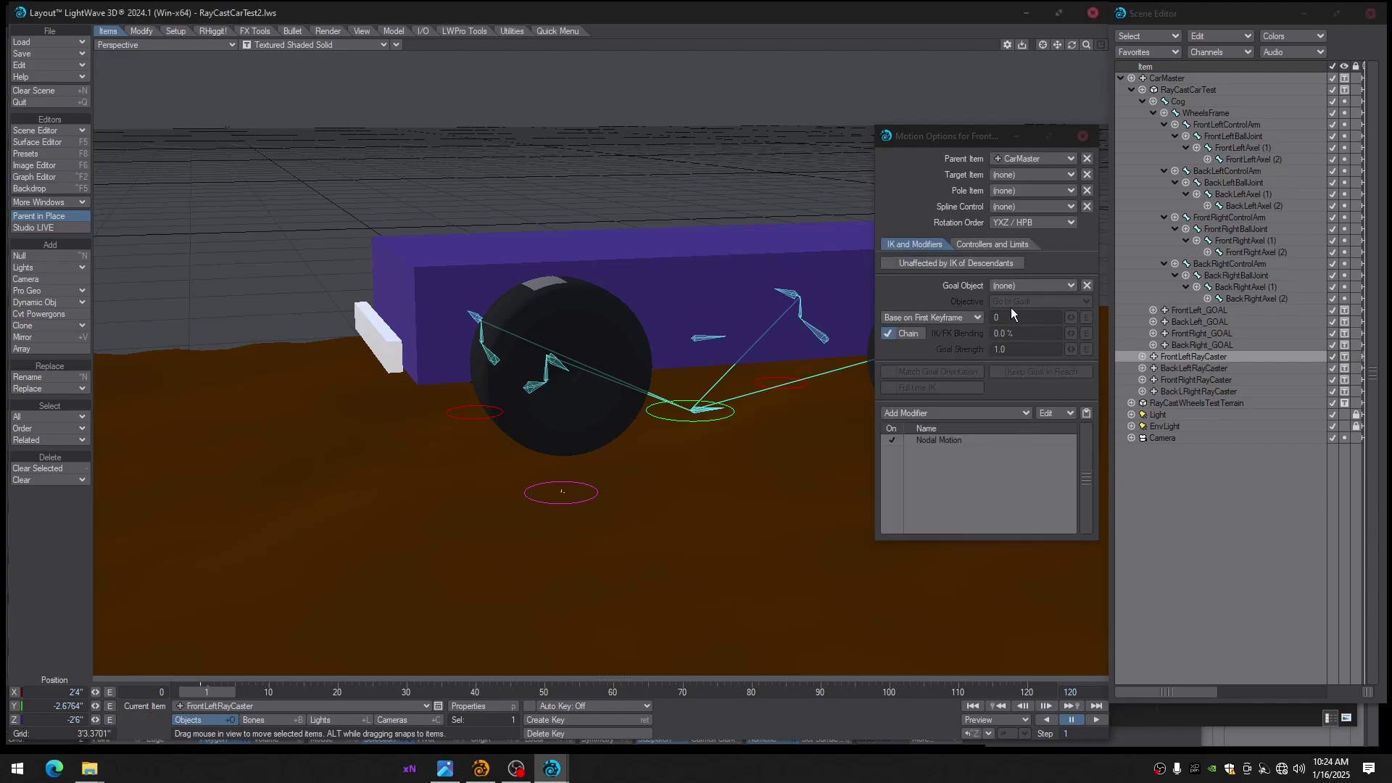
Set the unselected color of FrontLeftRayCaster's ring shape to dark red (128, 0, 0)
{"action": "key", "text": "p"}
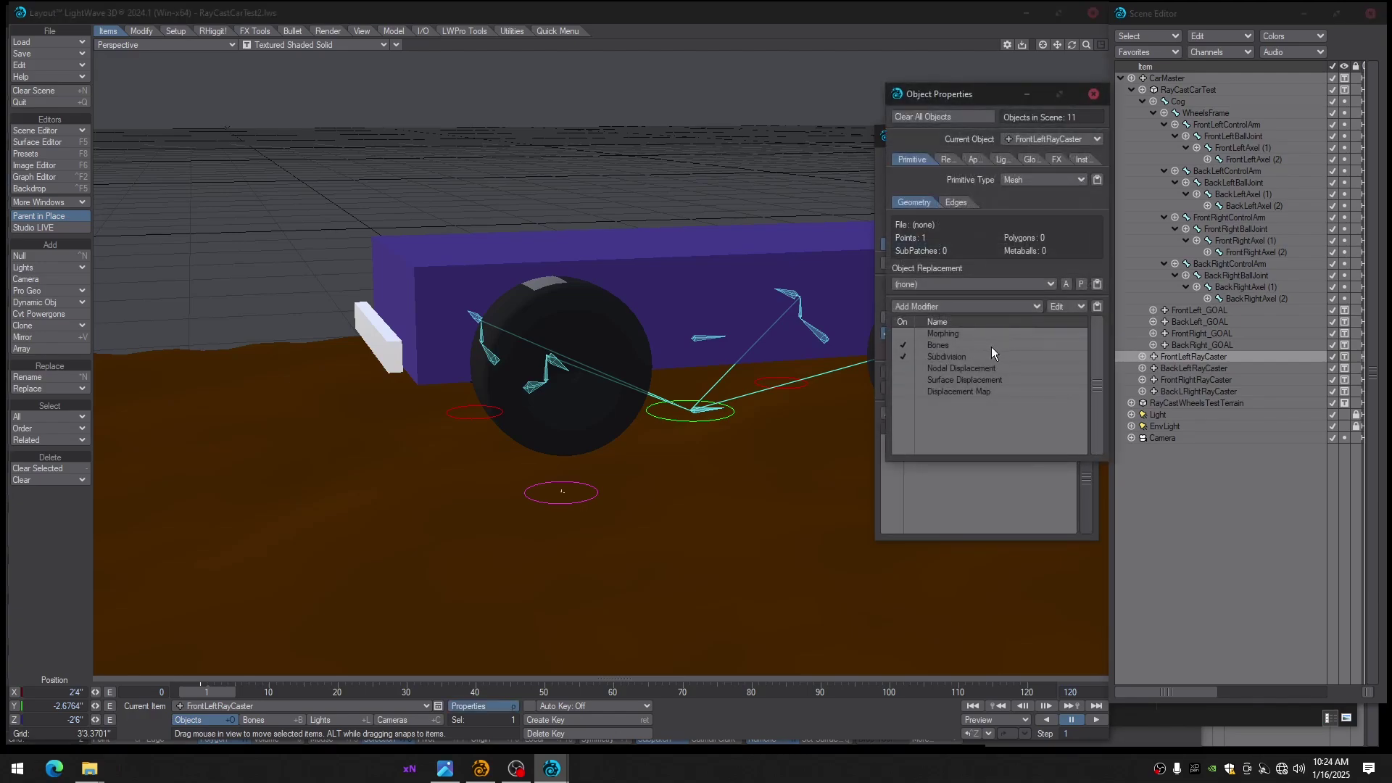
{"action": "left_click", "coordinate": [974, 160]}
{"action": "left_click", "coordinate": [957, 202]}
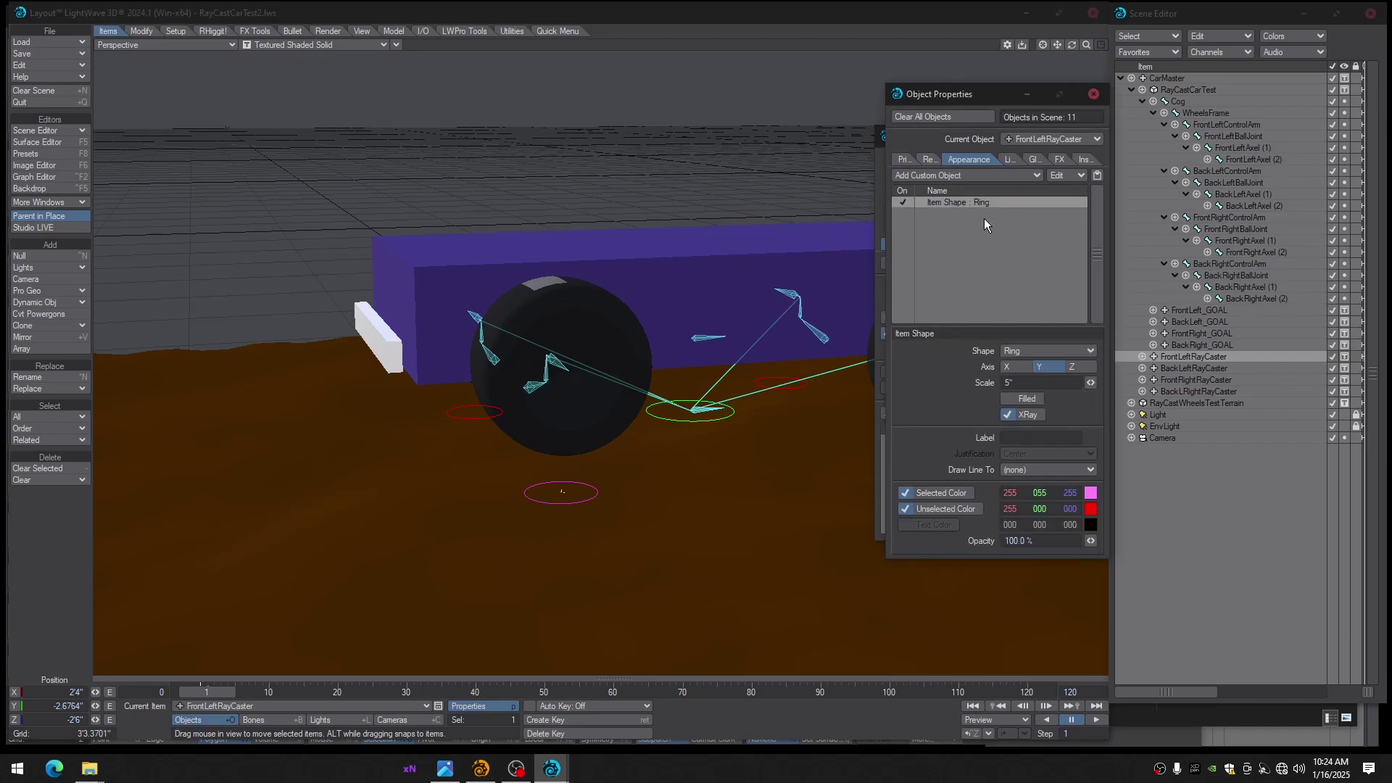
{"action": "left_click", "coordinate": [1091, 509]}
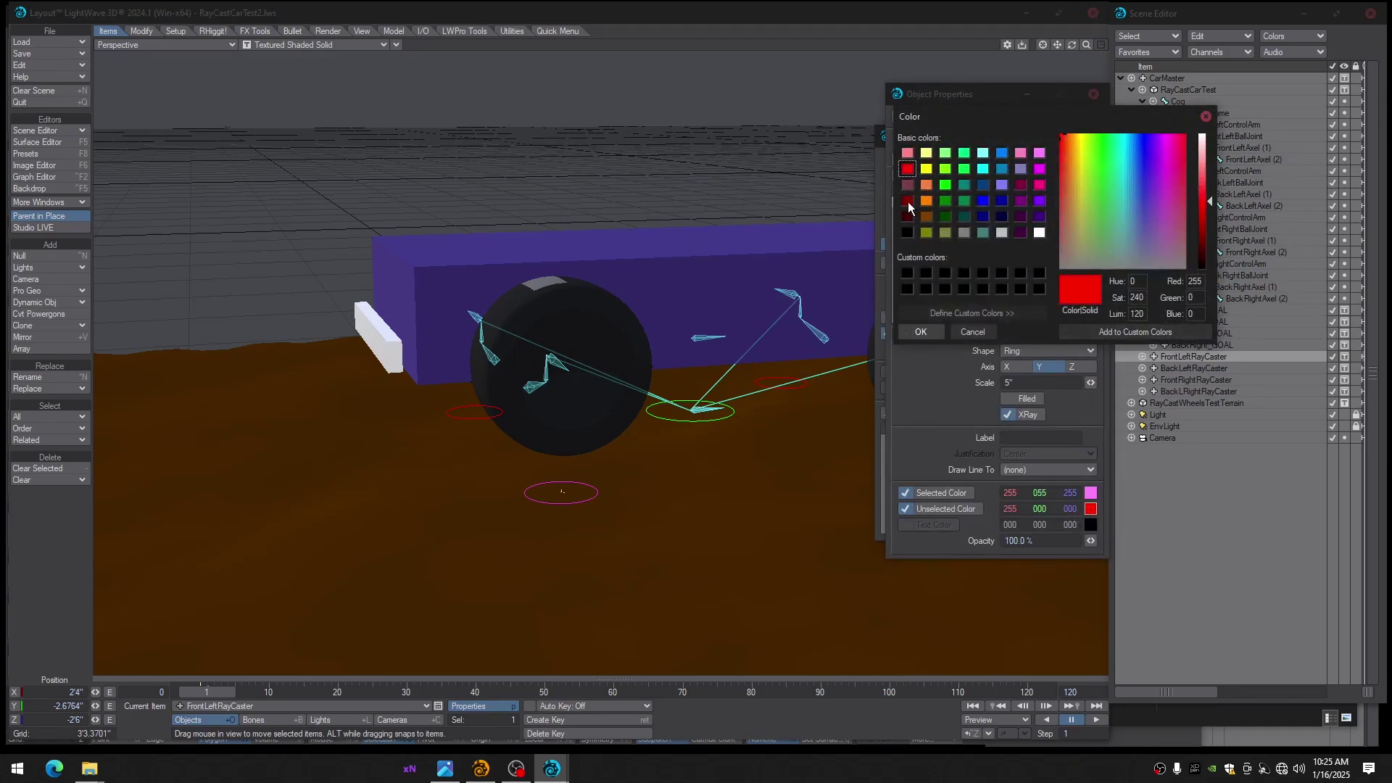
{"action": "left_click", "coordinate": [908, 201]}
{"action": "left_click", "coordinate": [922, 332]}
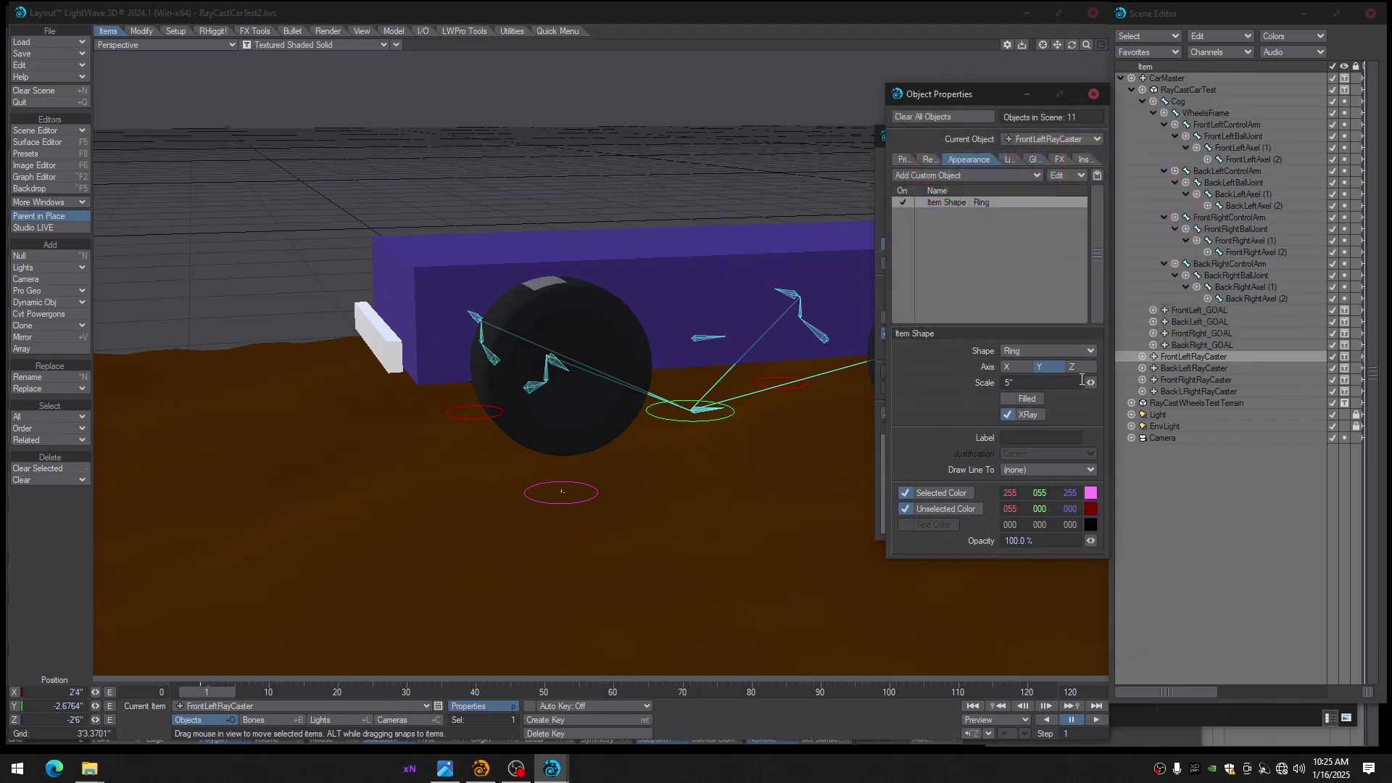
Give BackLeftRayCaster's ring shape the same dark red unselected color and close the object properties
{"action": "left_click", "coordinate": [1190, 369]}
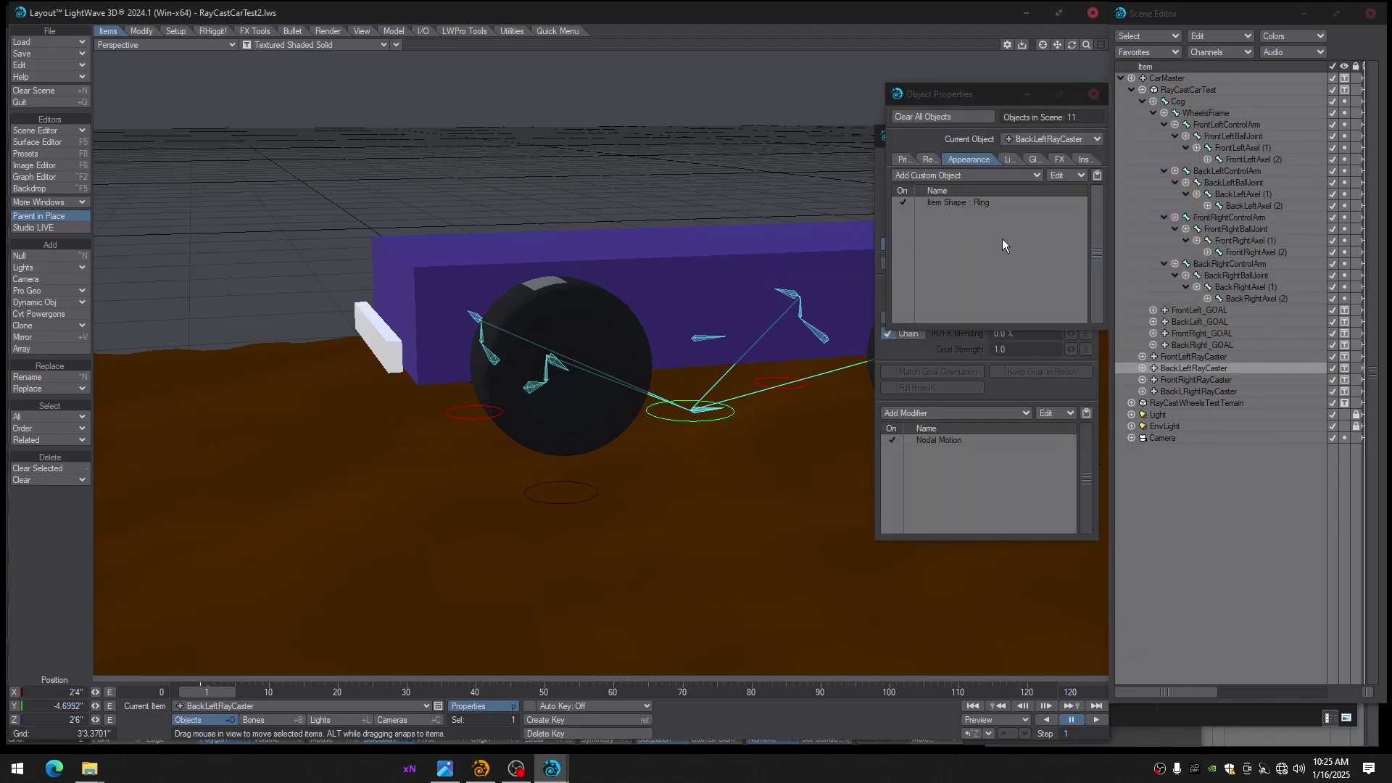
{"action": "left_click", "coordinate": [965, 201]}
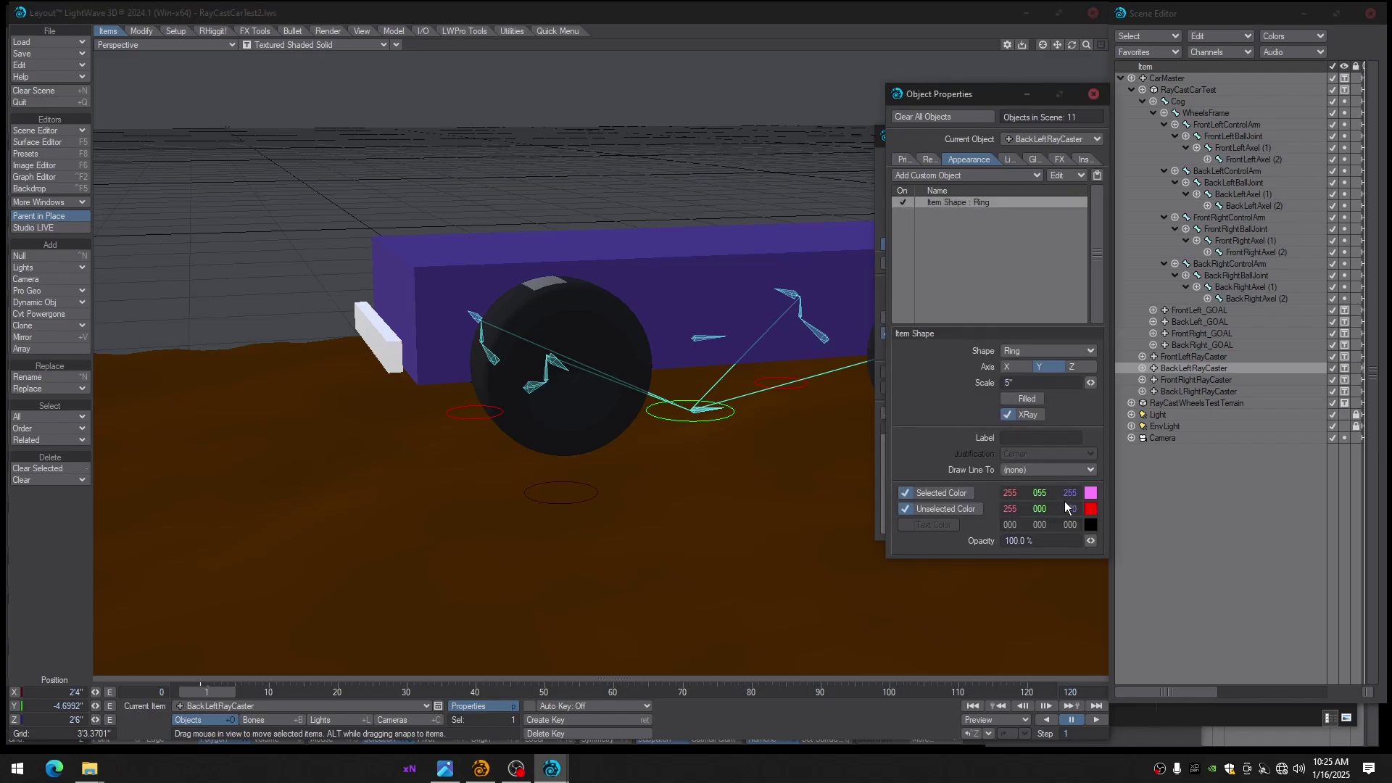
{"action": "left_click", "coordinate": [1091, 509]}
{"action": "left_click", "coordinate": [908, 202]}
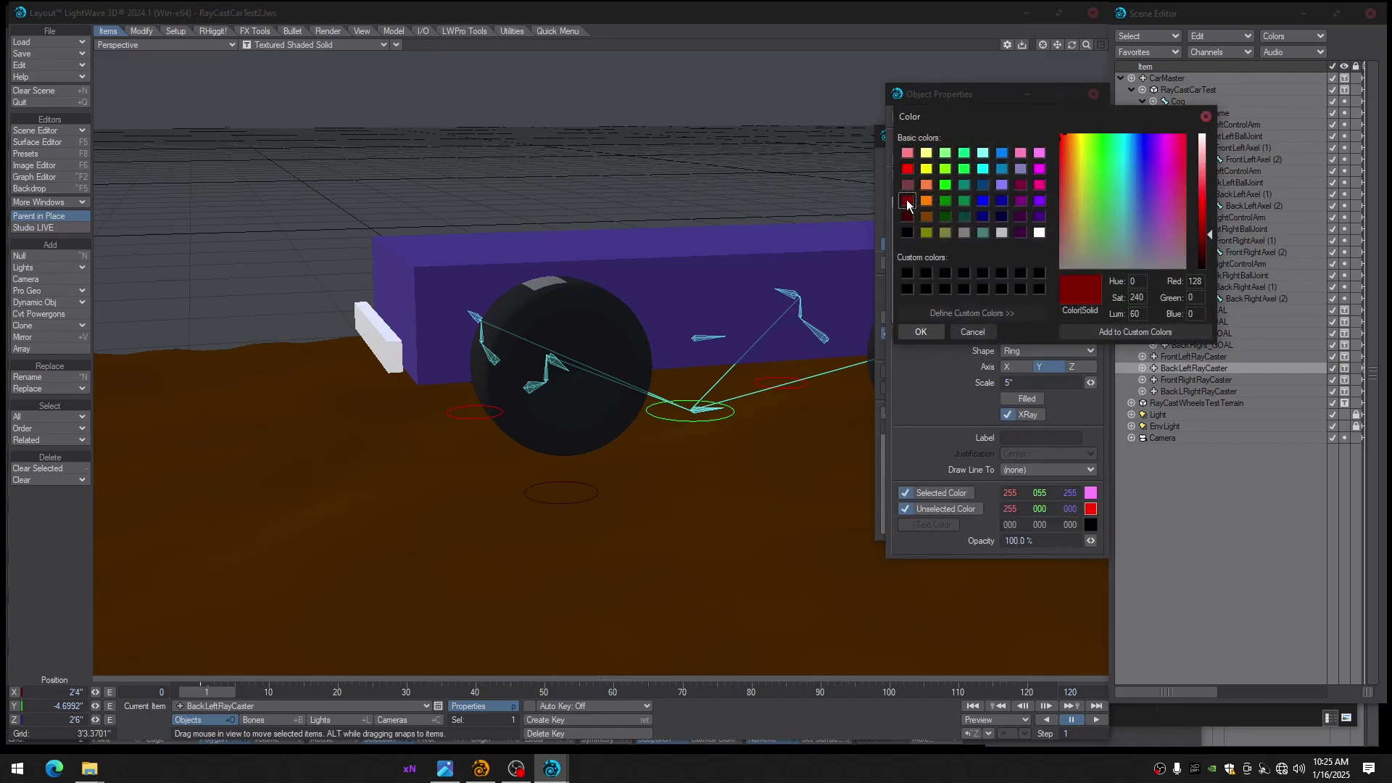
{"action": "left_click", "coordinate": [918, 331]}
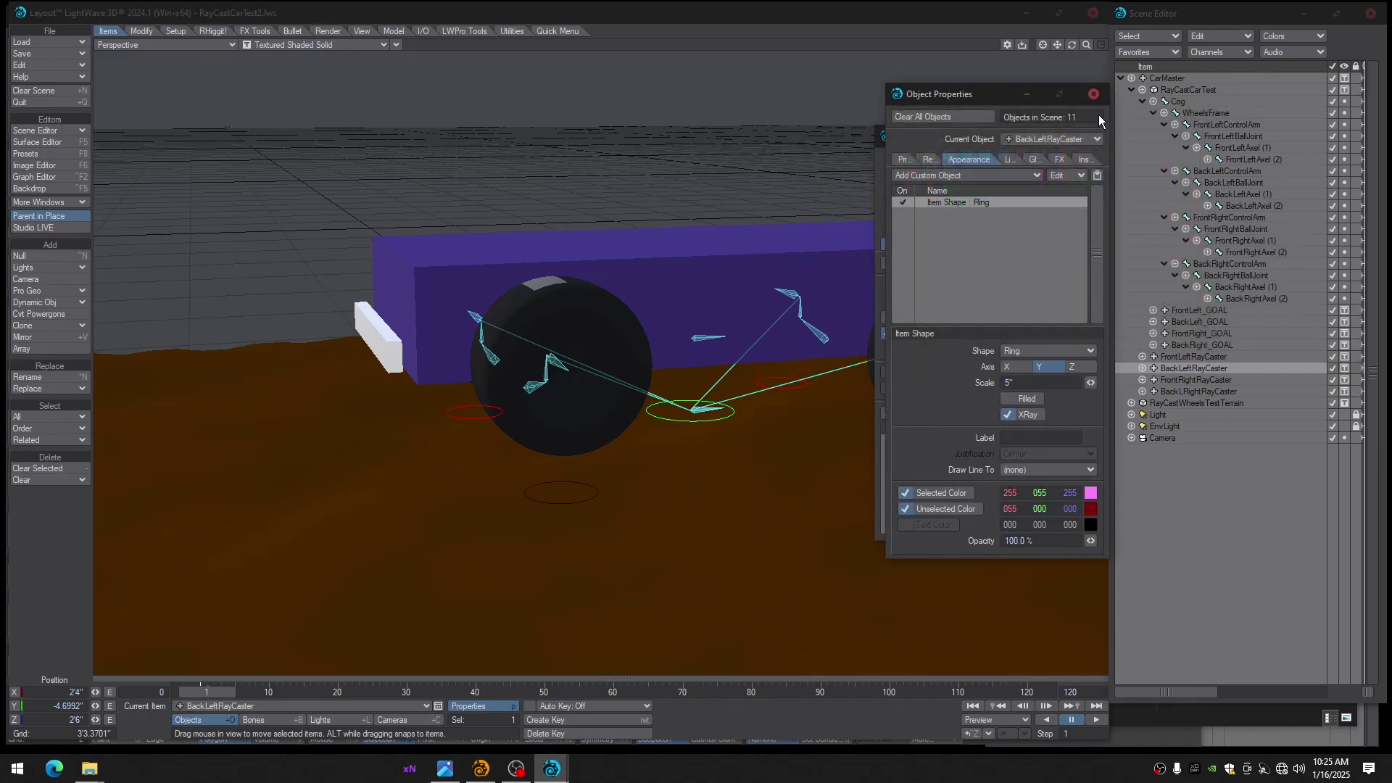
{"action": "left_click", "coordinate": [1094, 95]}
Show the car in the right view and set the visibility of RayCastWheelsTestTerrain to Hidden
{"action": "left_click_drag", "start_coordinate": [809, 444], "coordinate": [721, 401], "text": "alt"}
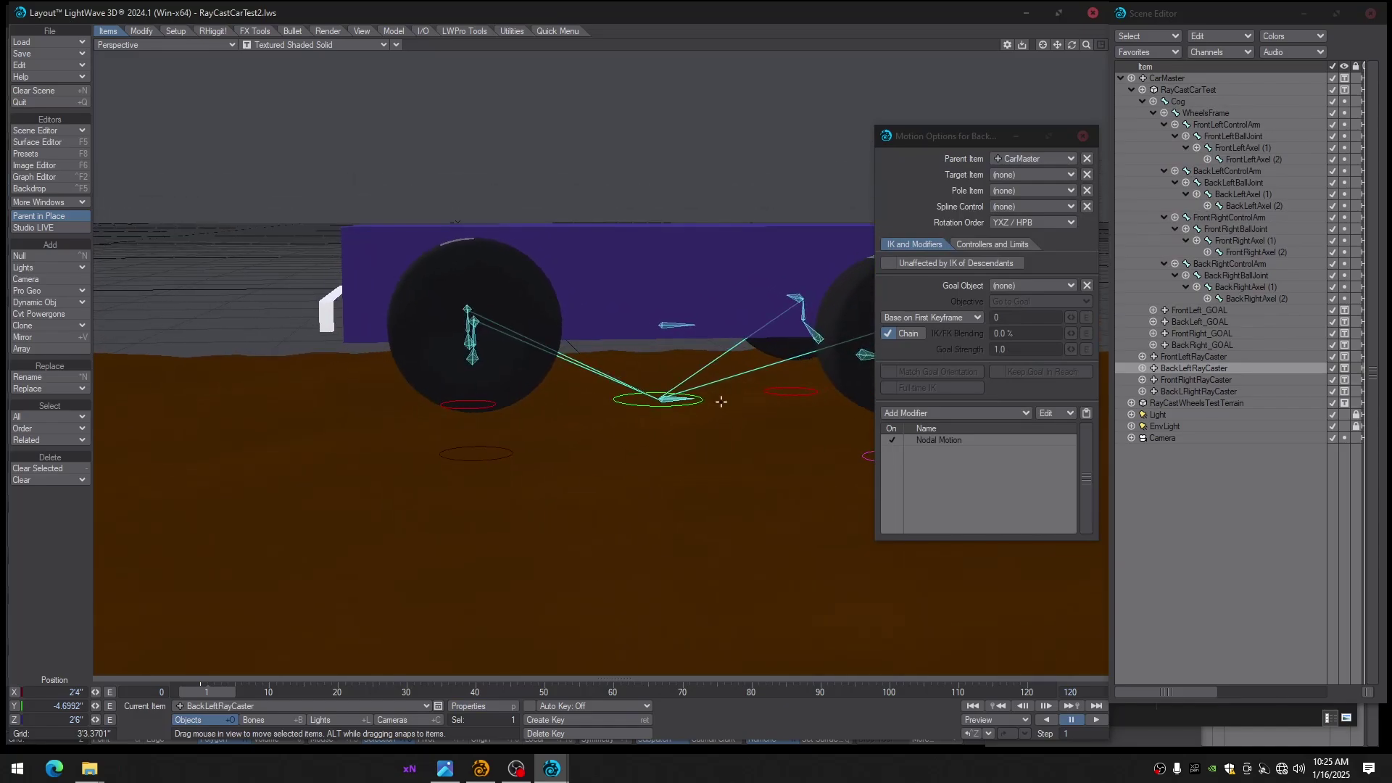
{"action": "key", "text": "6"}
{"action": "key", "text": "3"}
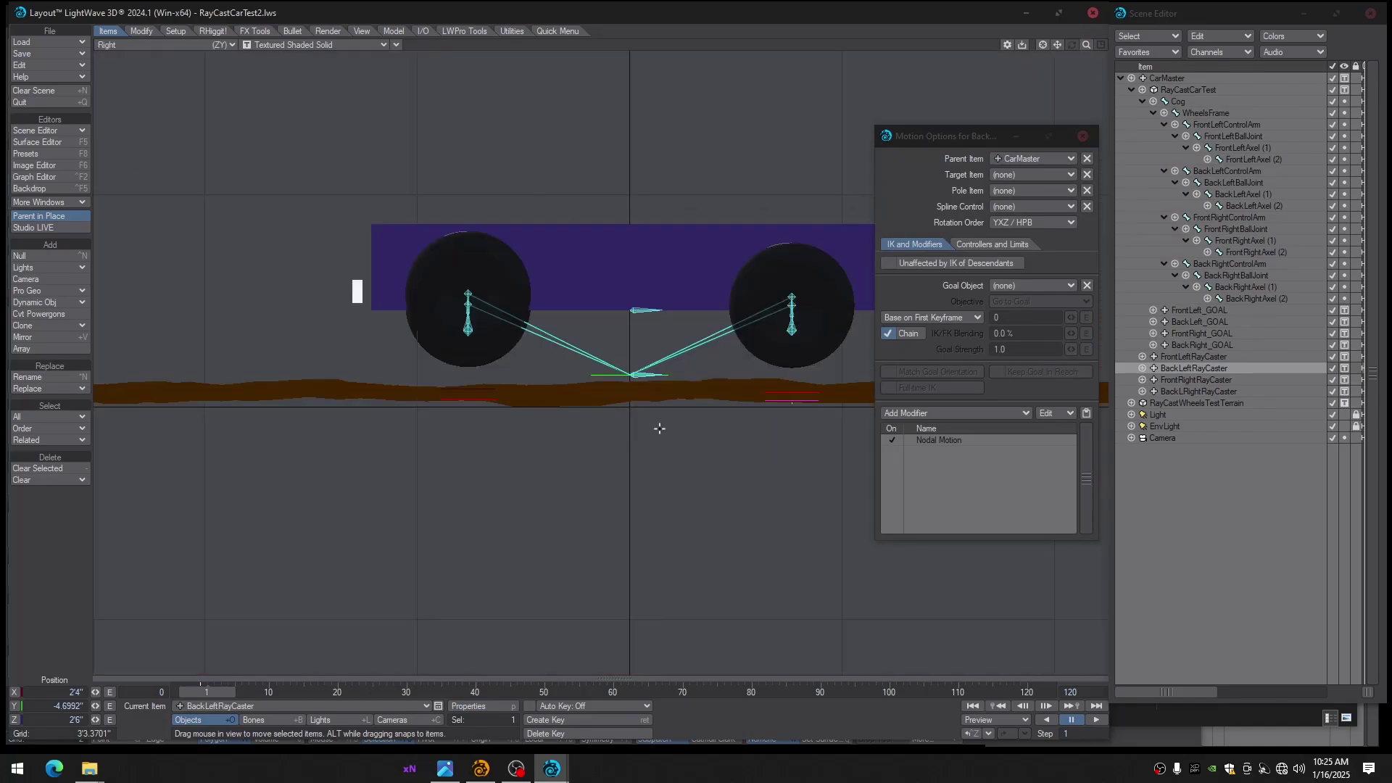
{"action": "scroll", "coordinate": [649, 427], "scroll_direction": "up", "scroll_amount": 2}
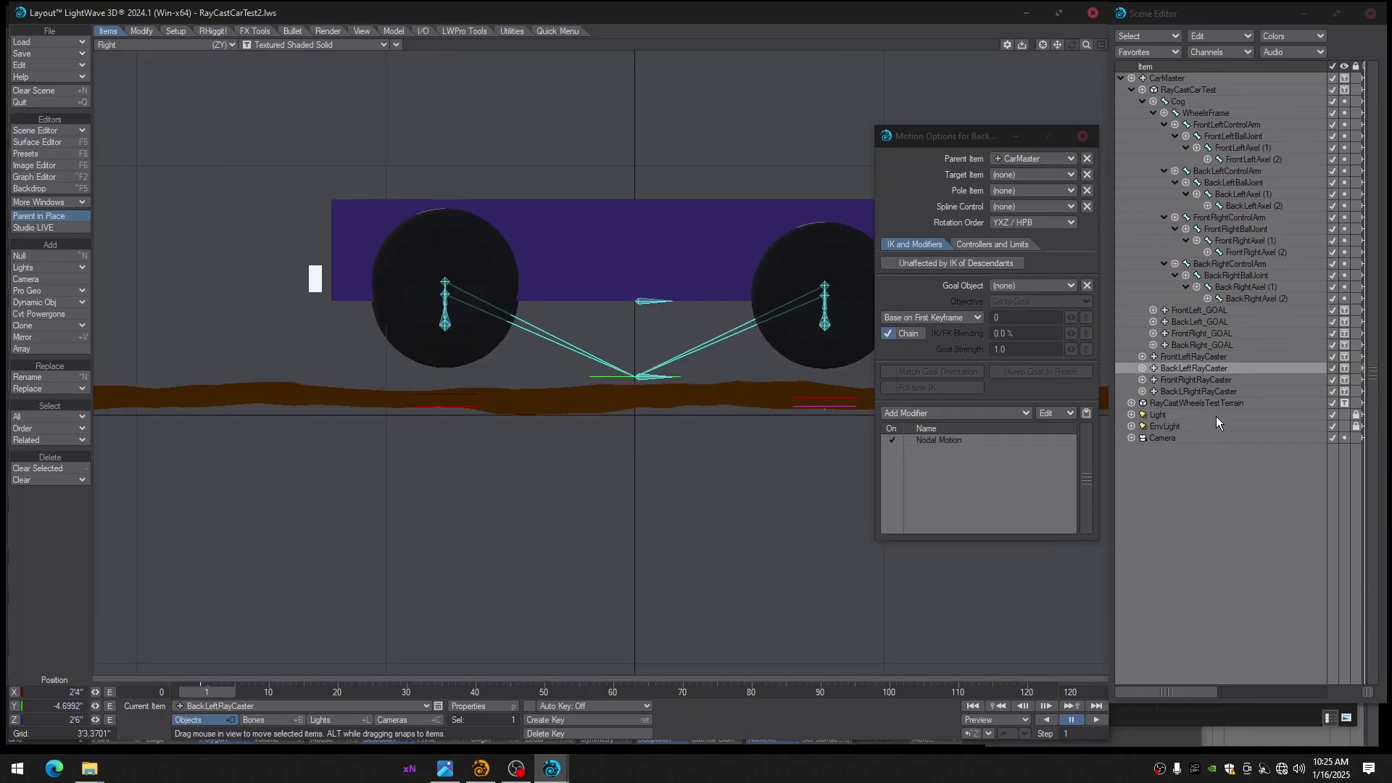
{"action": "left_click", "coordinate": [1198, 357]}
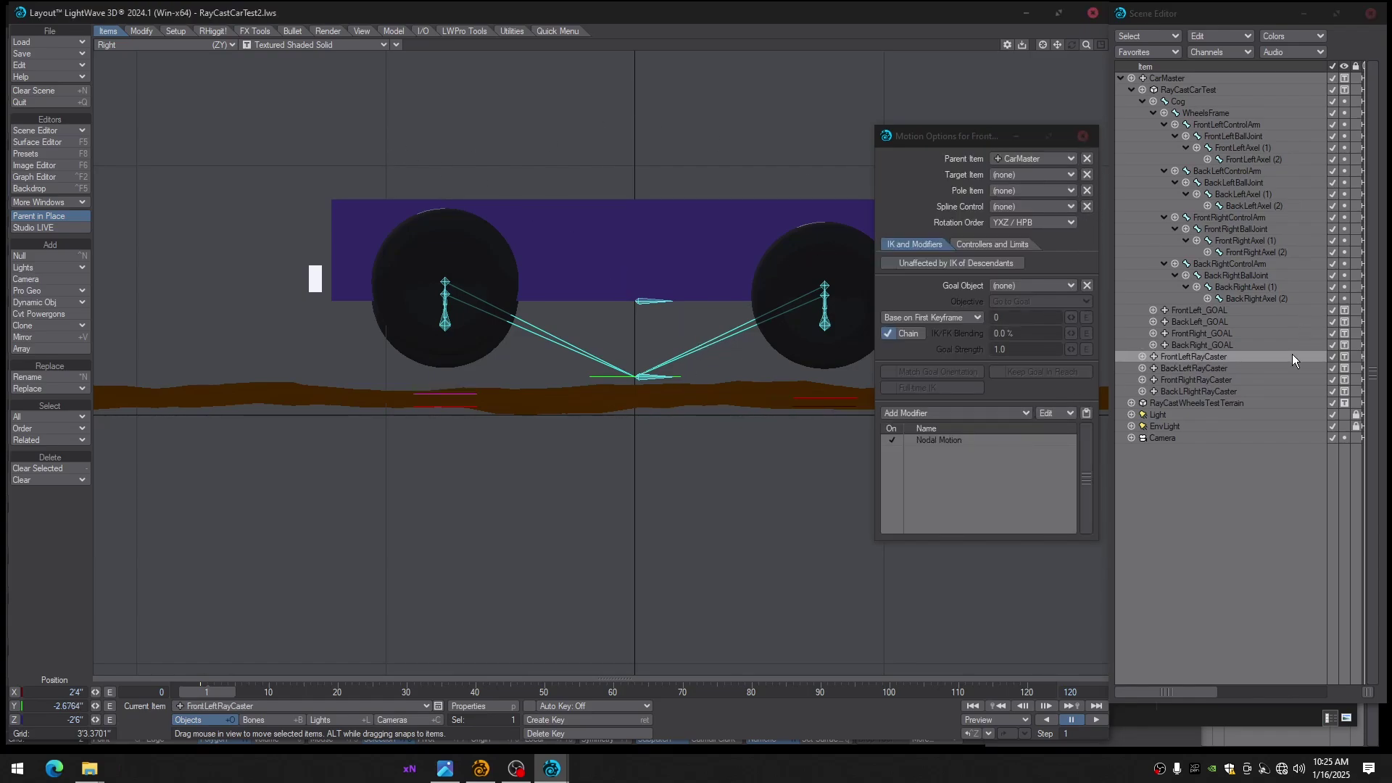
{"action": "left_click", "coordinate": [1346, 401]}
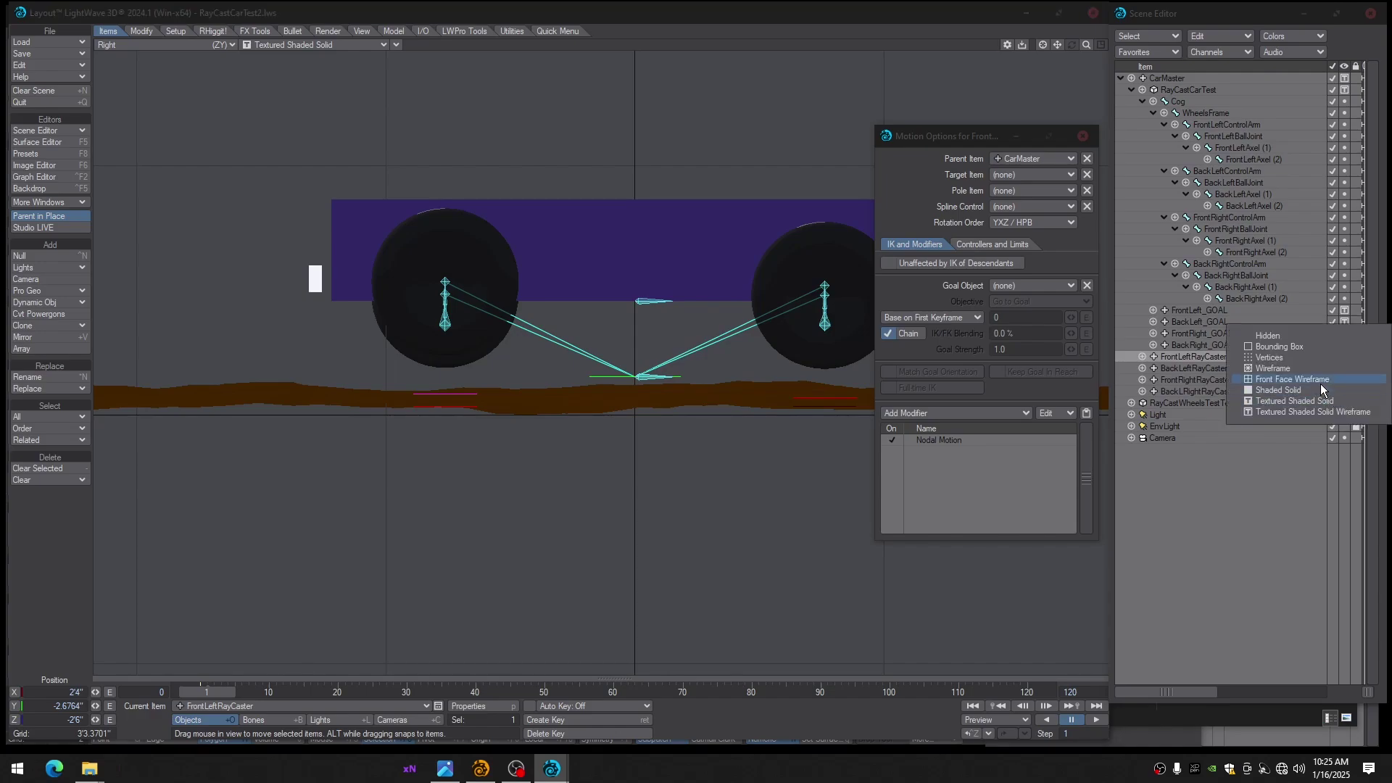
{"action": "left_click", "coordinate": [1312, 337]}
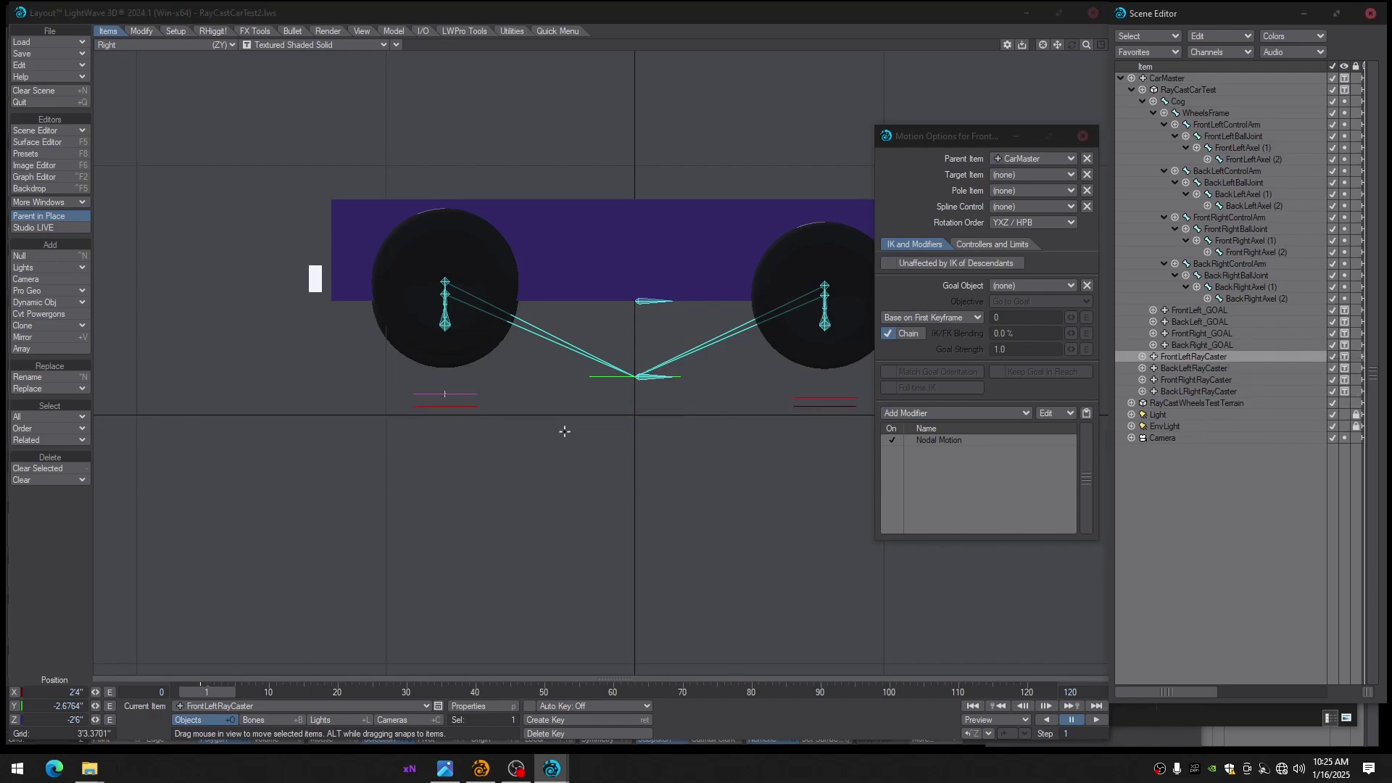
Lower FrontLeft_GOAL by reducing the added offset of its Y position controller to about 0.297
{"action": "left_click_drag", "start_coordinate": [544, 365], "coordinate": [467, 386], "text": "alt"}
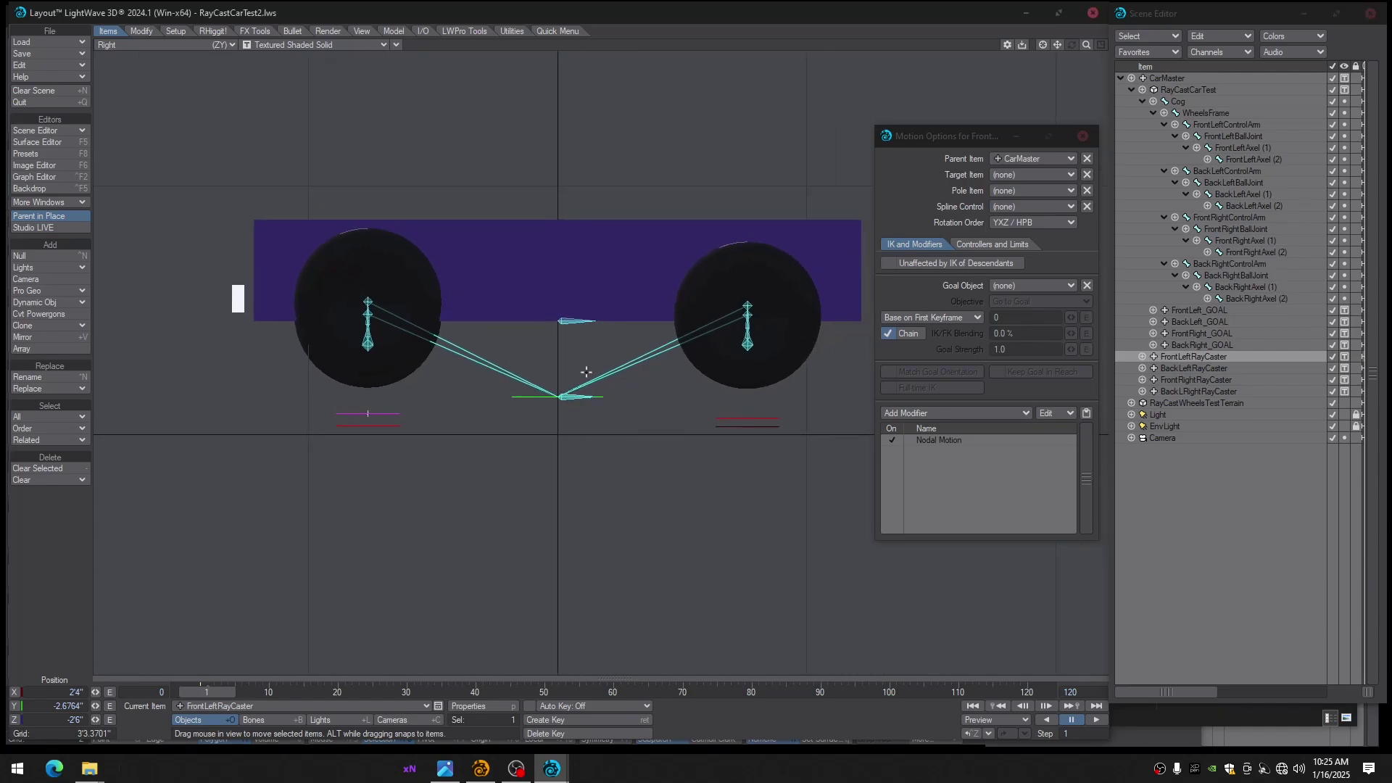
{"action": "left_click", "coordinate": [1198, 311]}
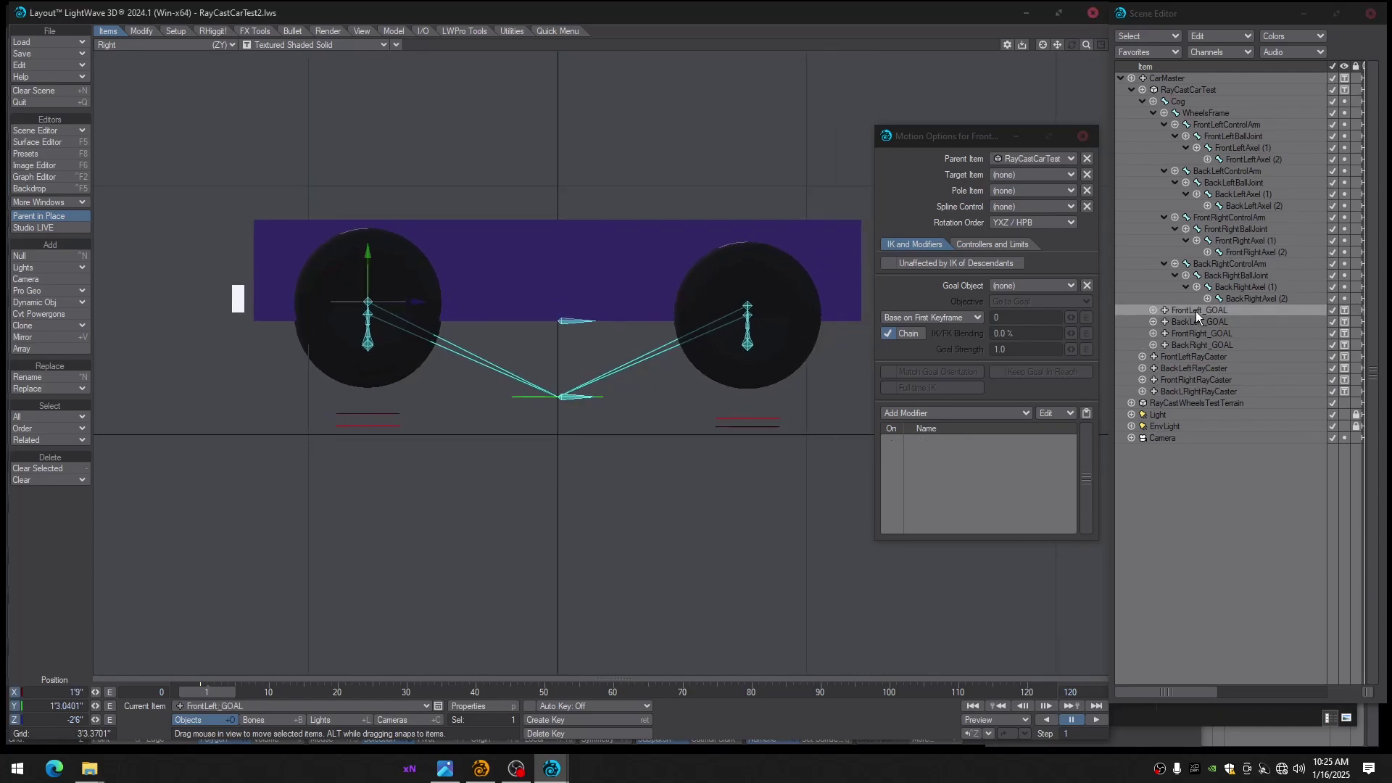
{"action": "left_click_drag", "start_coordinate": [514, 384], "coordinate": [493, 427], "text": "alt"}
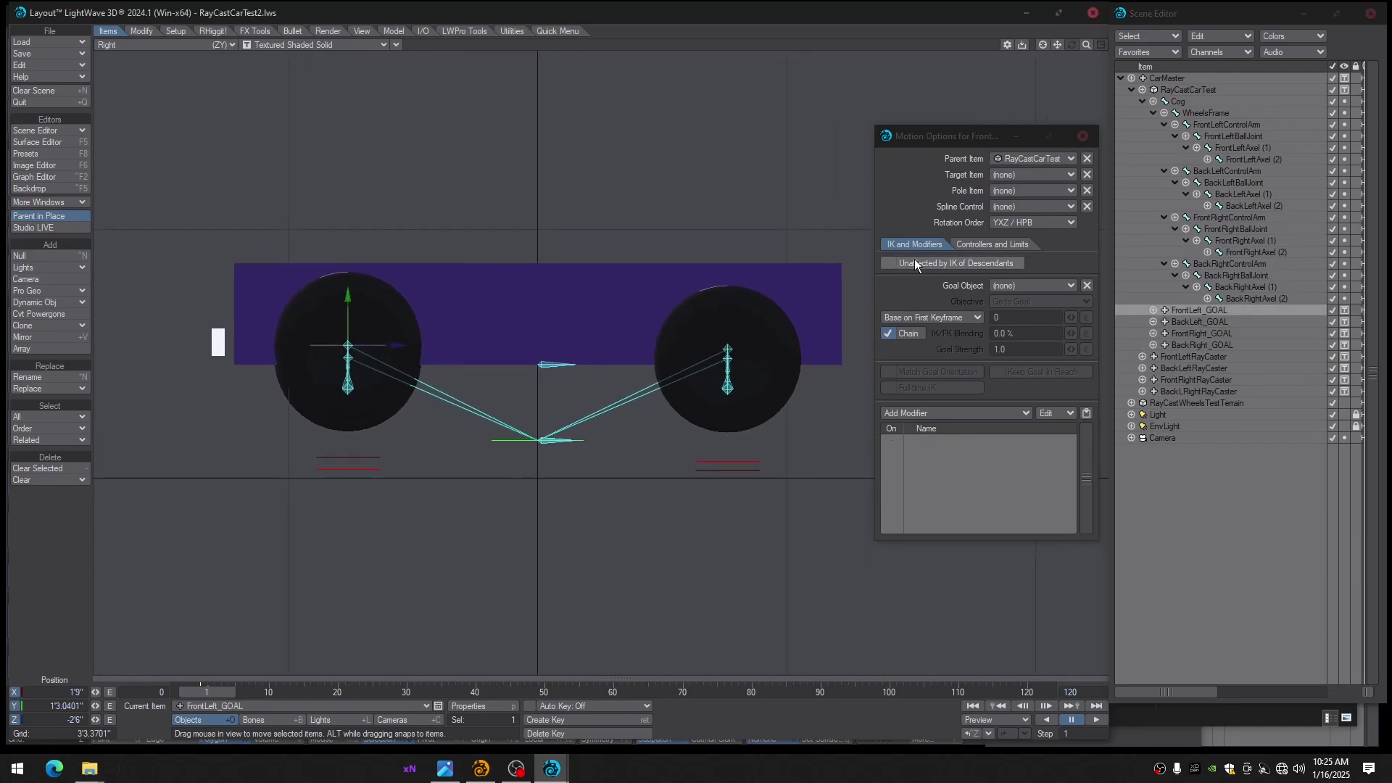
{"action": "left_click", "coordinate": [1000, 247]}
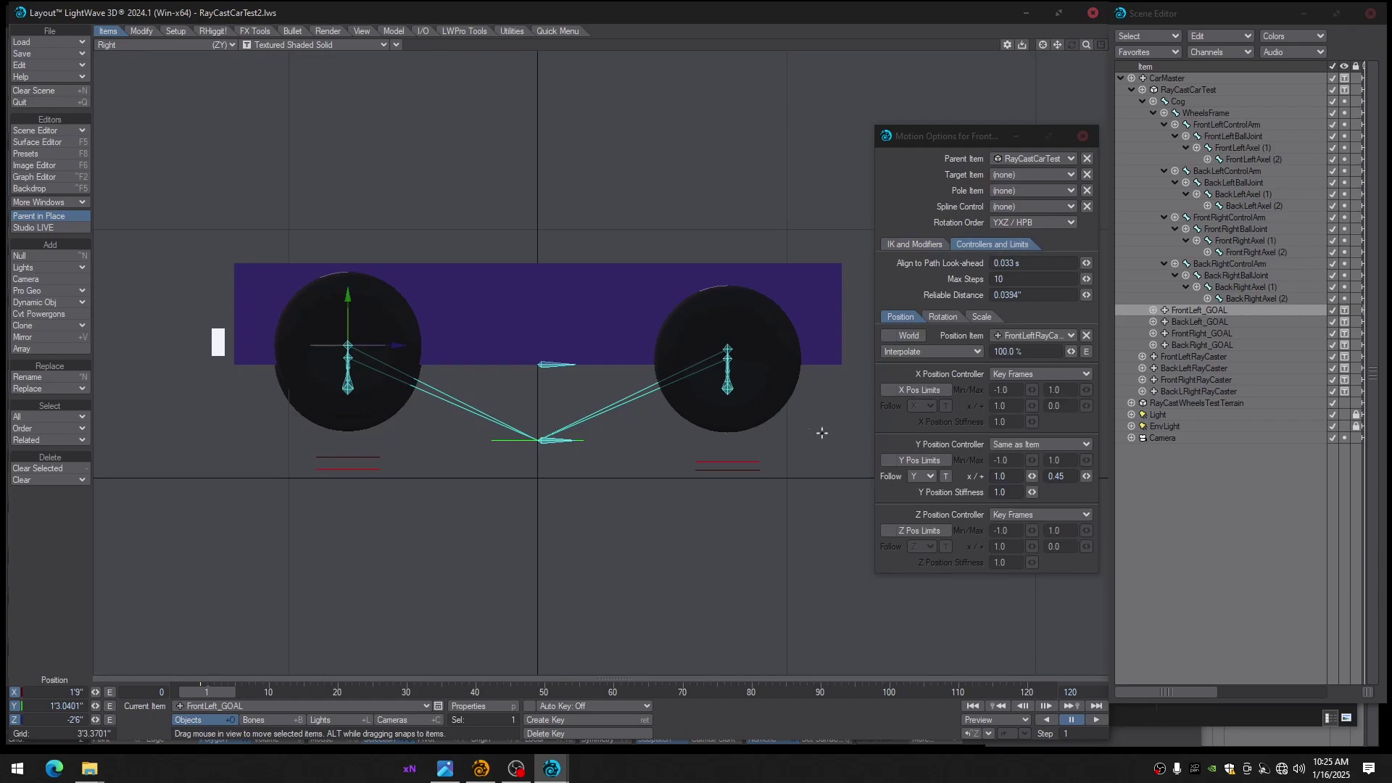
{"action": "mouse_move", "coordinate": [737, 422]}
{"action": "left_mouse_down", "text": "ctrl+alt"}
{"action": "mouse_move", "coordinate": [786, 428]}
{"action": "mouse_move", "coordinate": [732, 422]}
{"action": "left_mouse_up", "text": "ctrl+alt"}
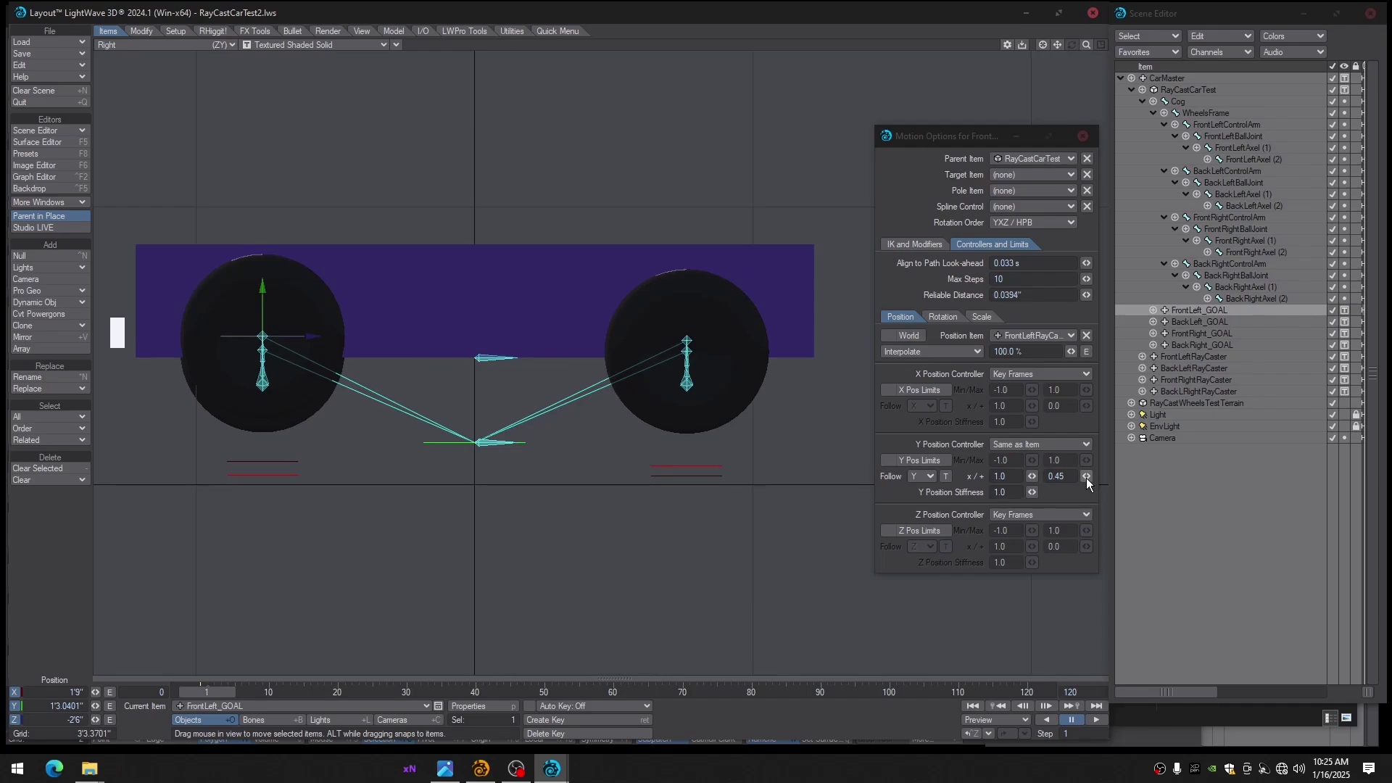
{"action": "left_click_drag", "start_coordinate": [1086, 478], "coordinate": [976, 477]}
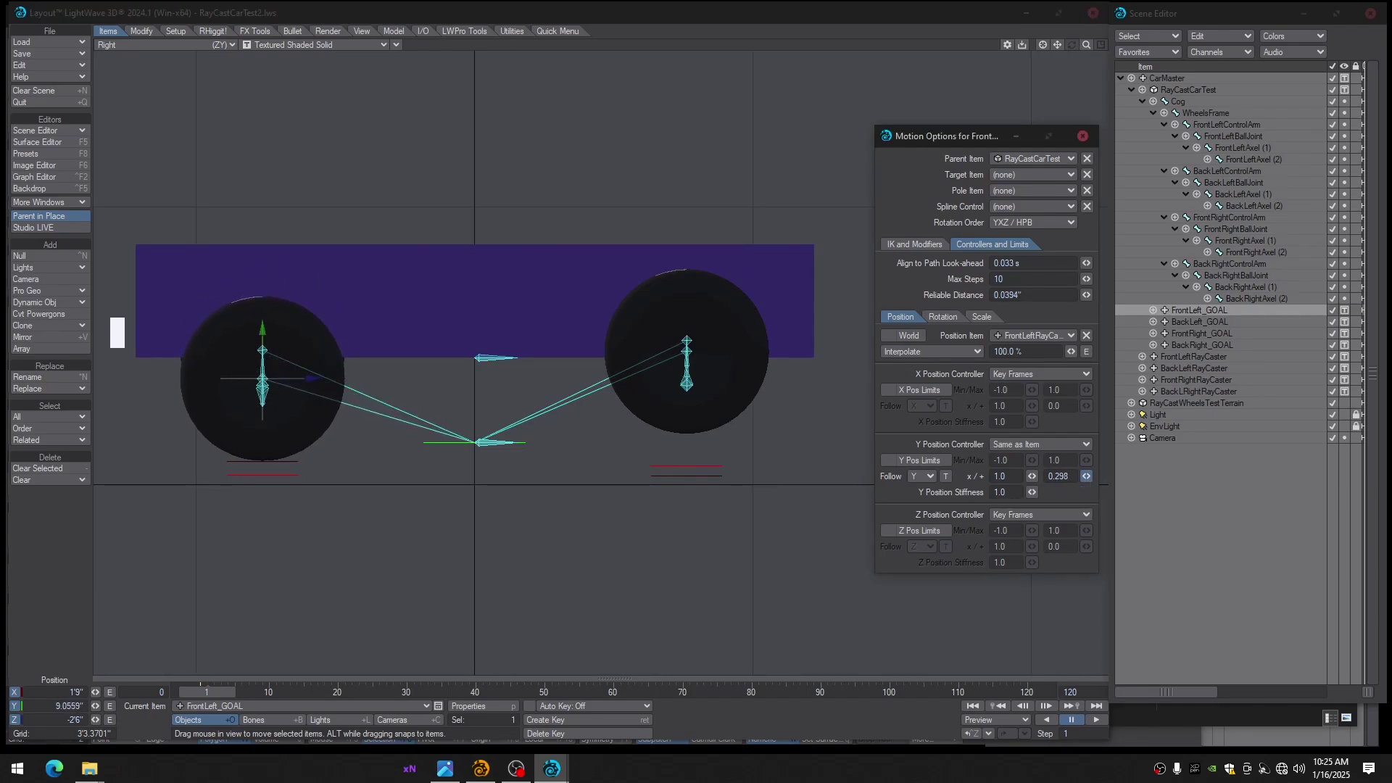
Display the view as Front Face Wireframe and reduce BackLeft_GOAL's Y position controller offset to about 0.302
{"action": "left_click", "coordinate": [328, 44]}
{"action": "left_click", "coordinate": [320, 54]}
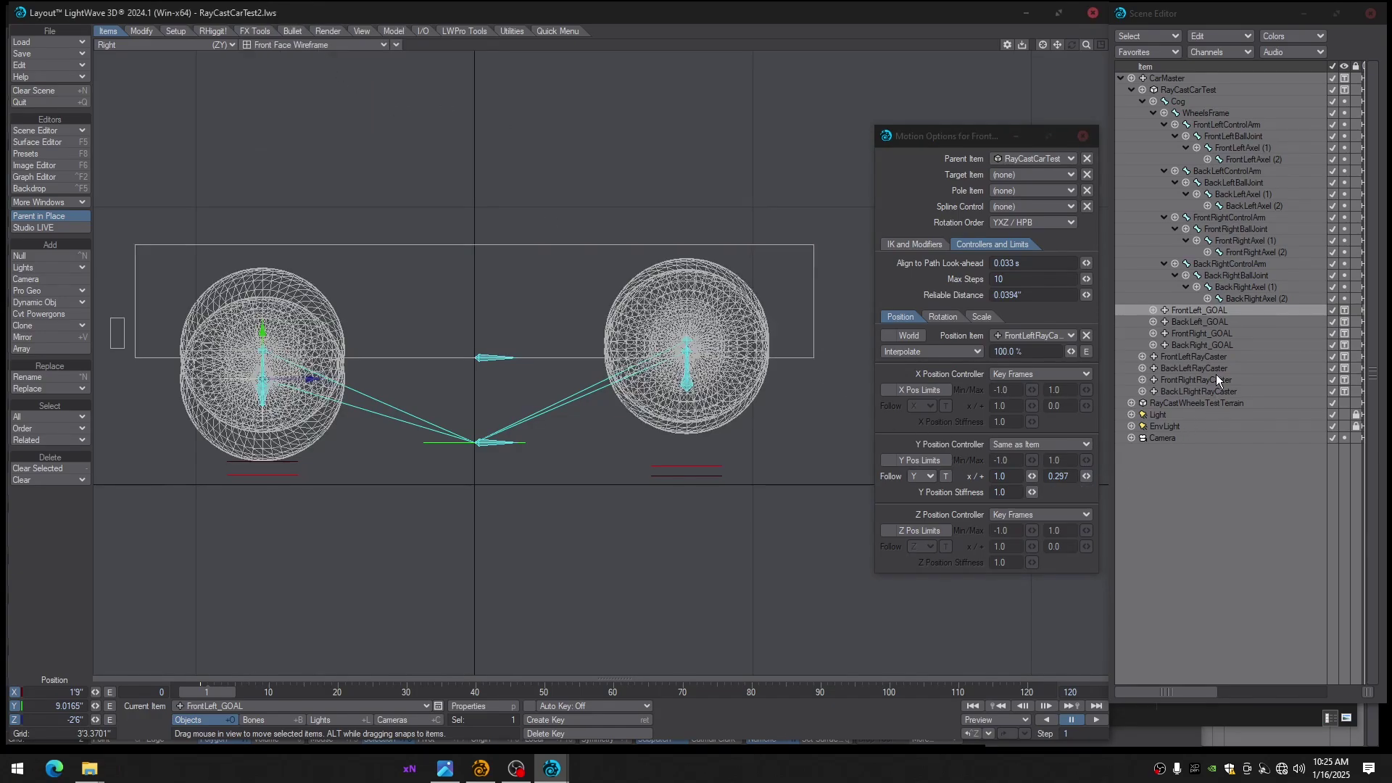
{"action": "left_click", "coordinate": [1204, 323]}
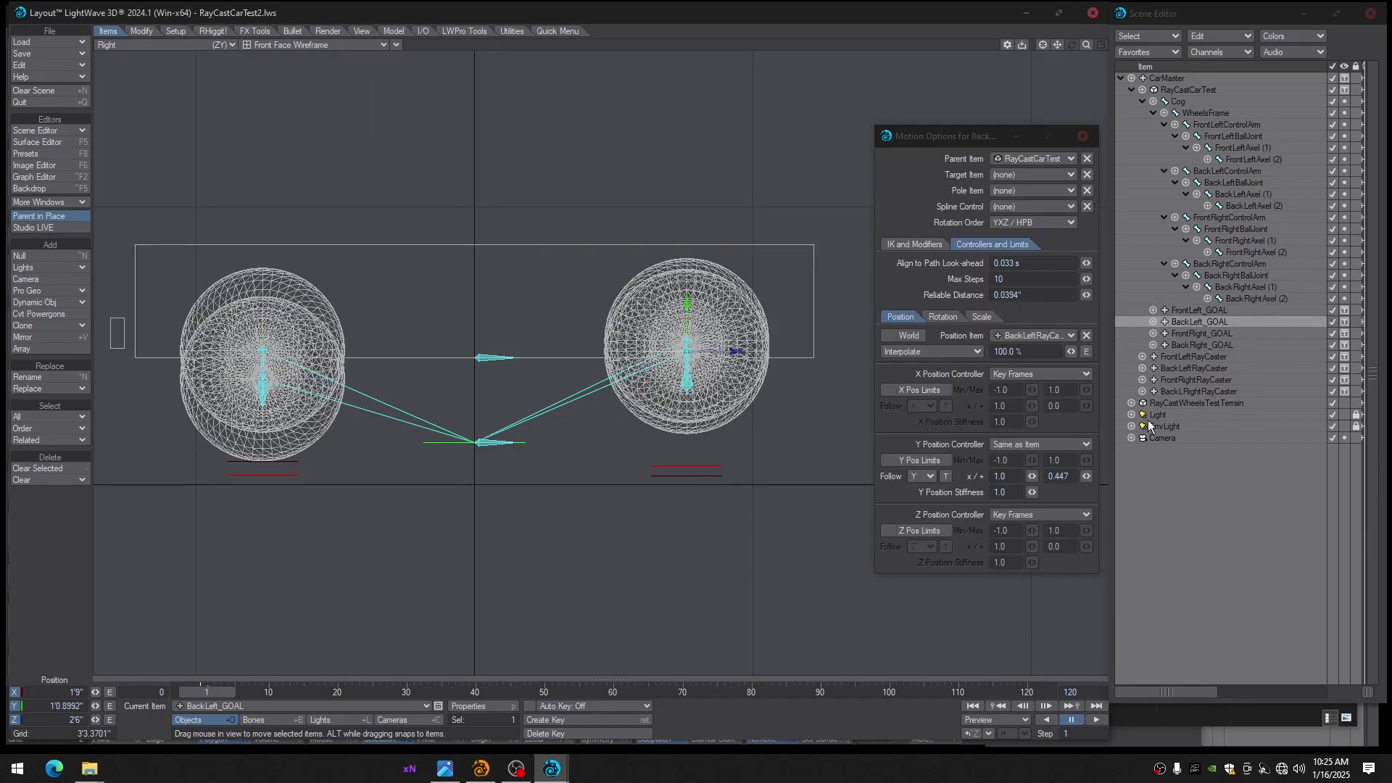
{"action": "left_click_drag", "start_coordinate": [1085, 477], "coordinate": [1066, 477]}
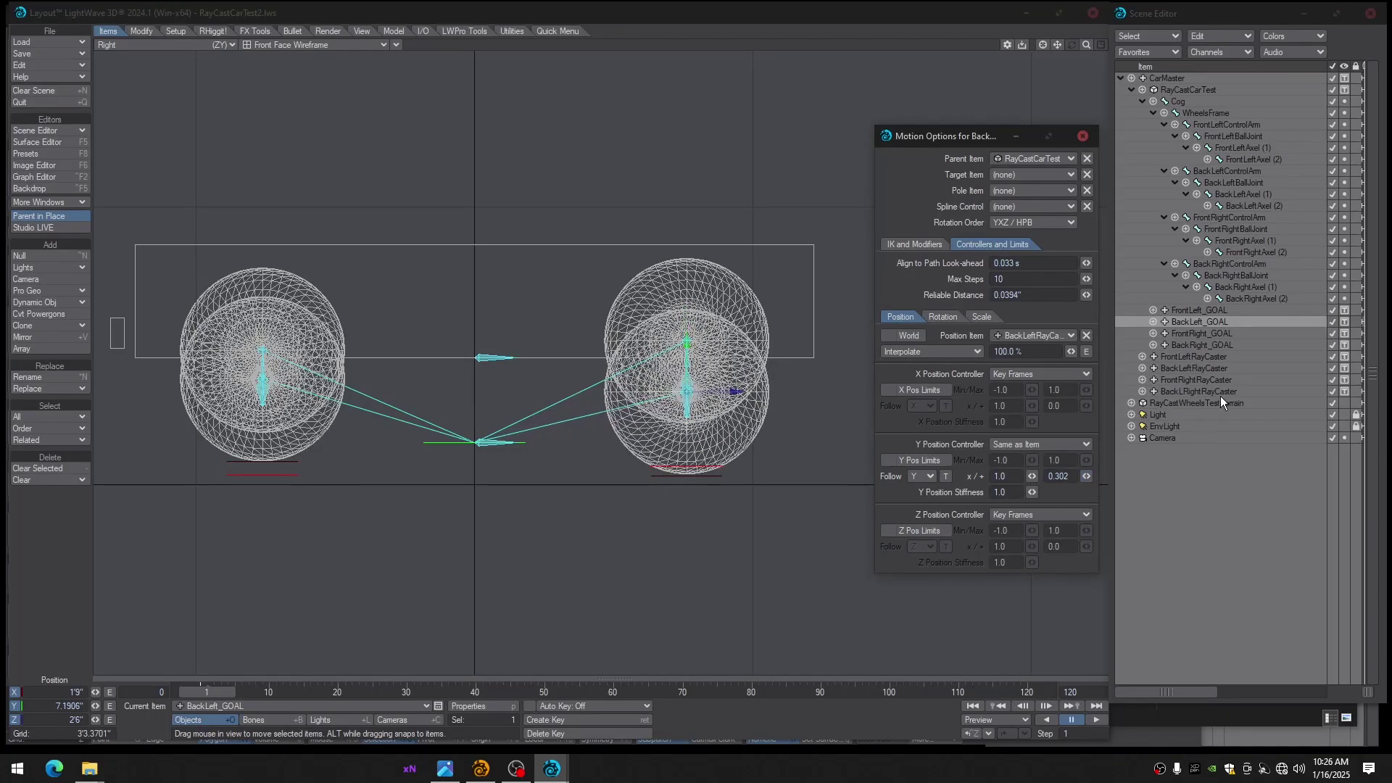
Reduce the Y position controller offsets of FrontRight_GOAL to about 0.298 and BackRight_GOAL to about 0.299
{"action": "left_click", "coordinate": [1200, 336]}
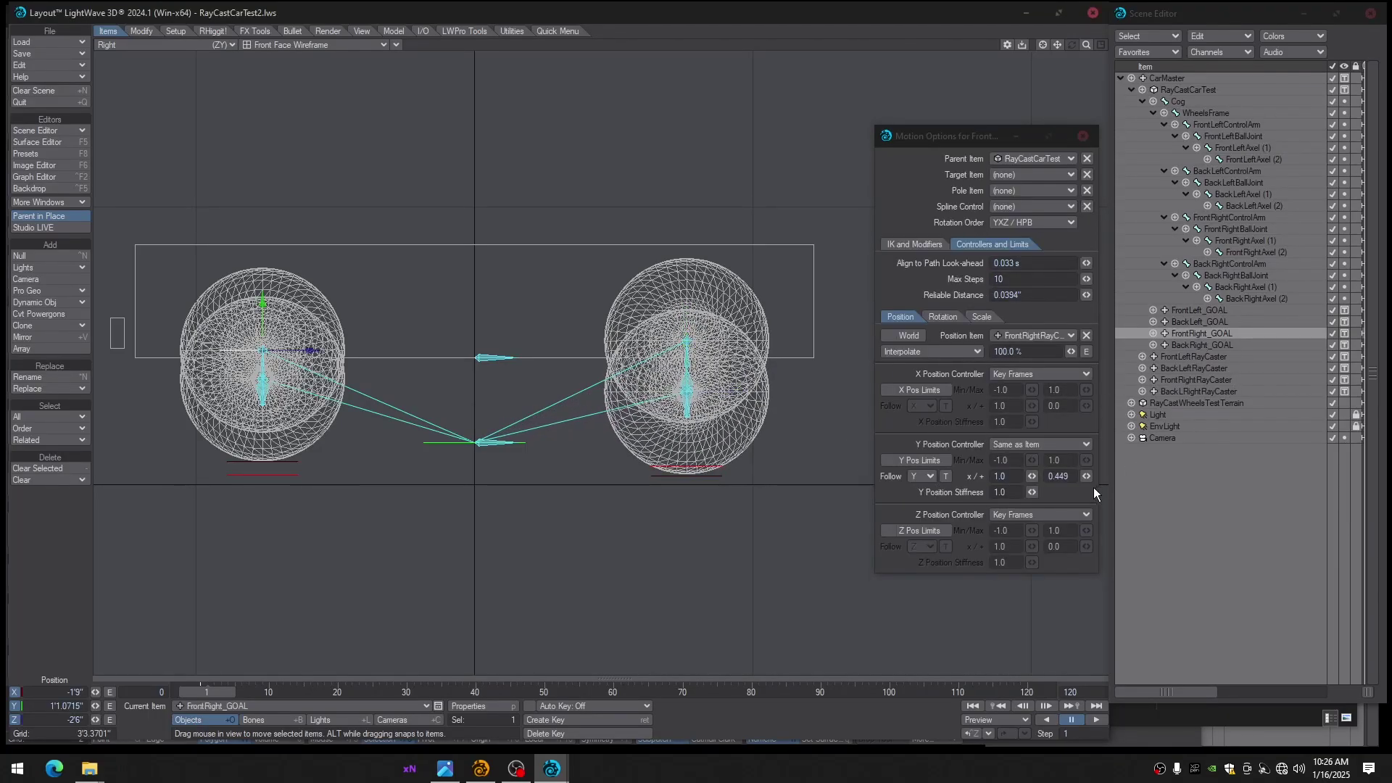
{"action": "left_click_drag", "start_coordinate": [1087, 476], "coordinate": [1069, 477]}
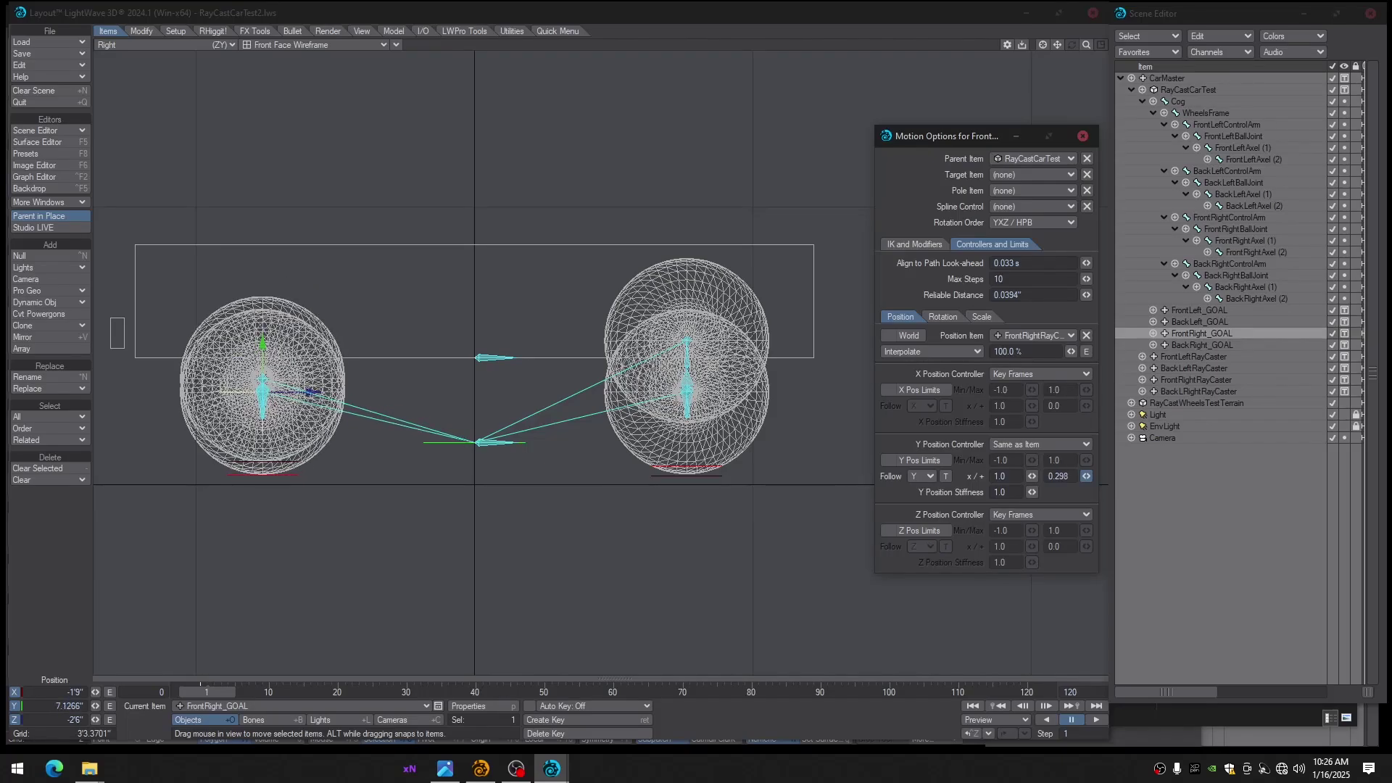
{"action": "left_click", "coordinate": [1203, 346]}
{"action": "left_click_drag", "start_coordinate": [1092, 472], "coordinate": [1078, 473]}
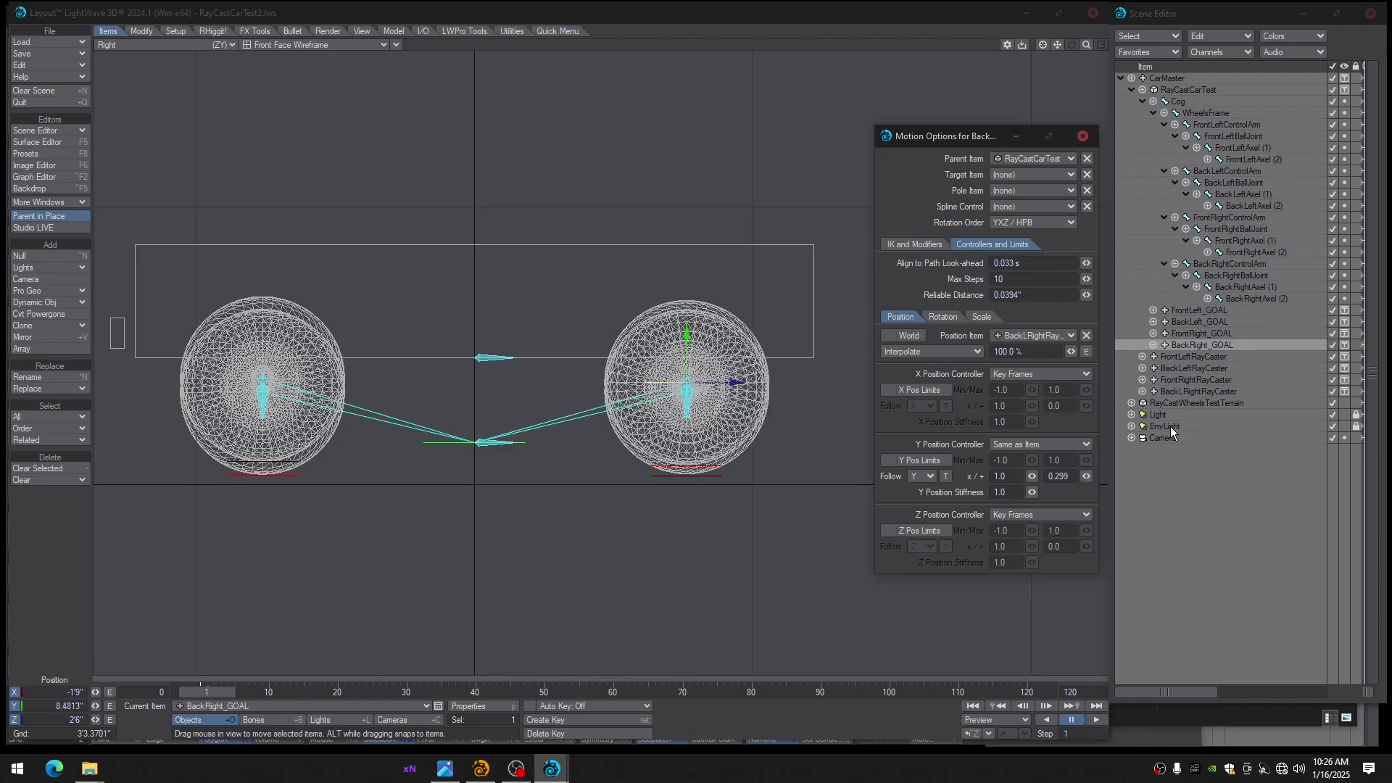
Close the motion options, restore Textured Shaded Solid display and show the car in the perspective view
{"action": "left_click", "coordinate": [1083, 136]}
{"action": "left_click", "coordinate": [315, 45]}
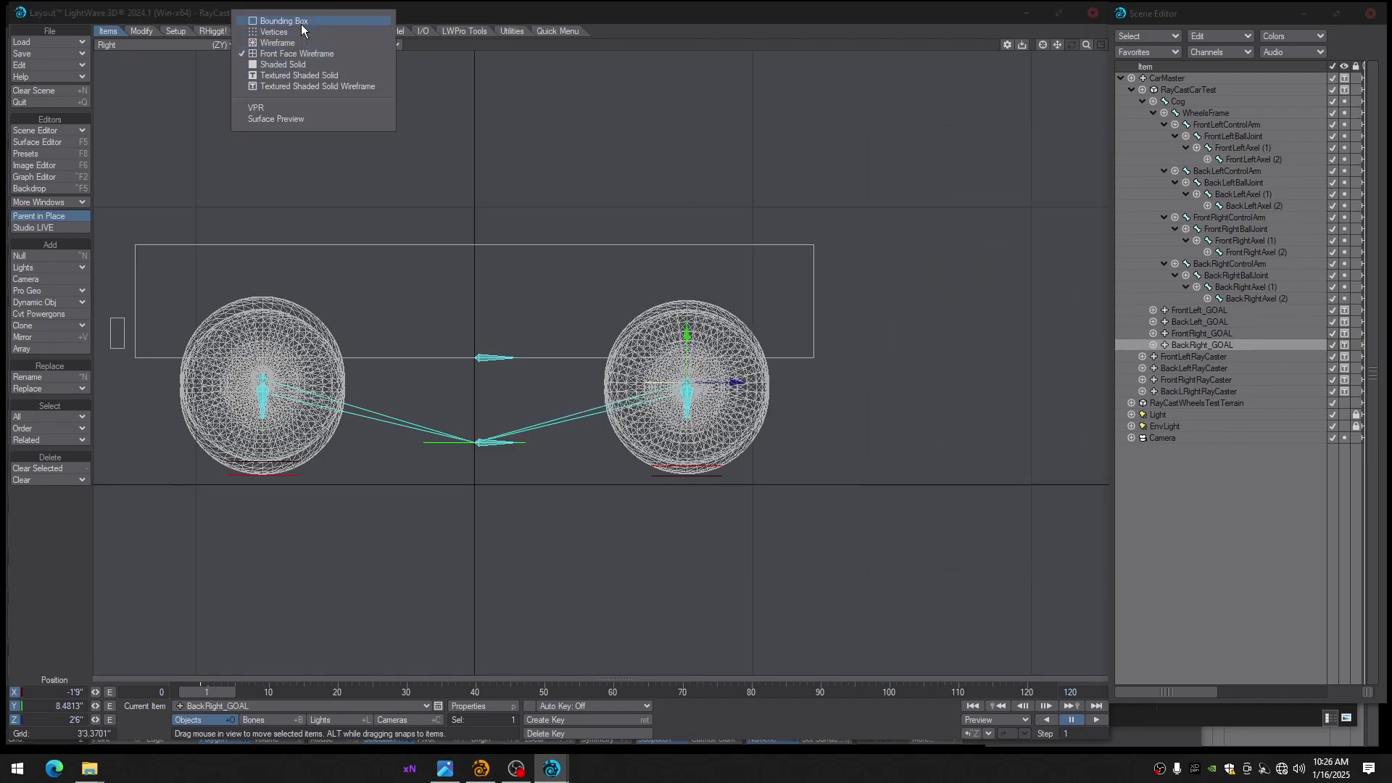
{"action": "left_click", "coordinate": [295, 76]}
{"action": "left_click_drag", "start_coordinate": [406, 217], "coordinate": [312, 217], "text": "ctrl+alt"}
{"action": "left_click_drag", "start_coordinate": [312, 218], "coordinate": [334, 235], "text": "alt+shift"}
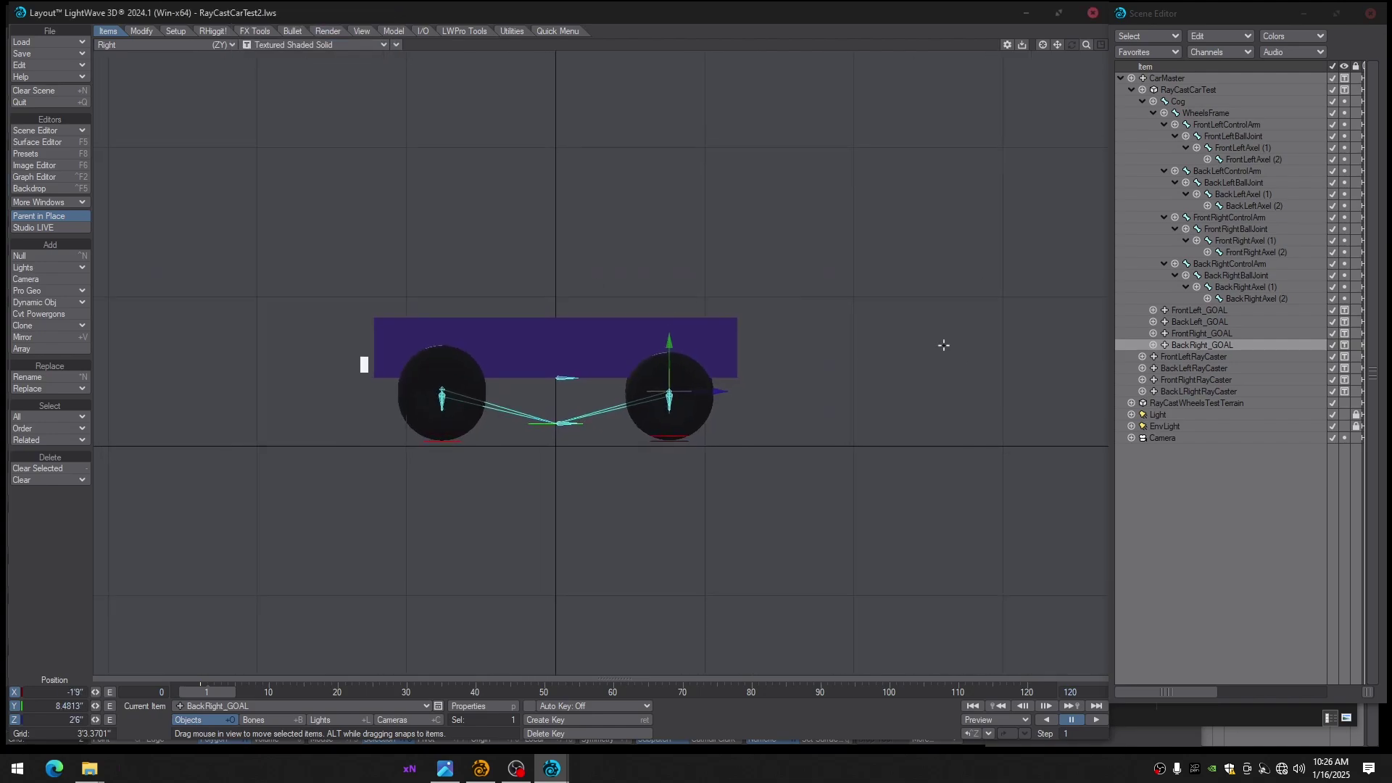
{"action": "key", "text": "4"}
{"action": "left_click_drag", "start_coordinate": [943, 345], "coordinate": [1001, 360], "text": "alt"}
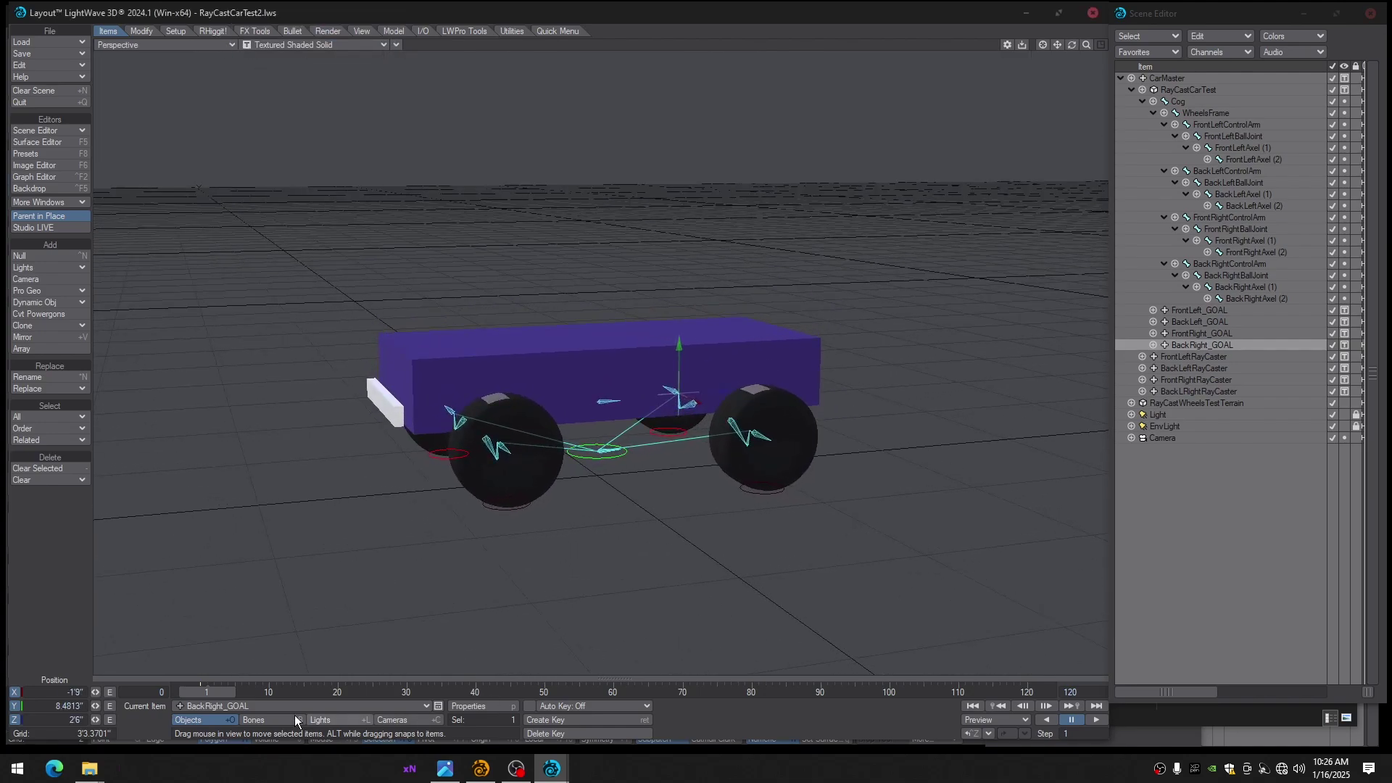
Set RayCastWheelsTestTerrain's visibility to Textured Shaded Solid and keep the perspective view centered on CarMaster
{"action": "left_click", "coordinate": [1168, 78]}
{"action": "mouse_move", "coordinate": [634, 453]}
{"action": "left_mouse_down"}
{"action": "mouse_move", "coordinate": [597, 451]}
{"action": "mouse_move", "coordinate": [631, 453]}
{"action": "left_mouse_up"}
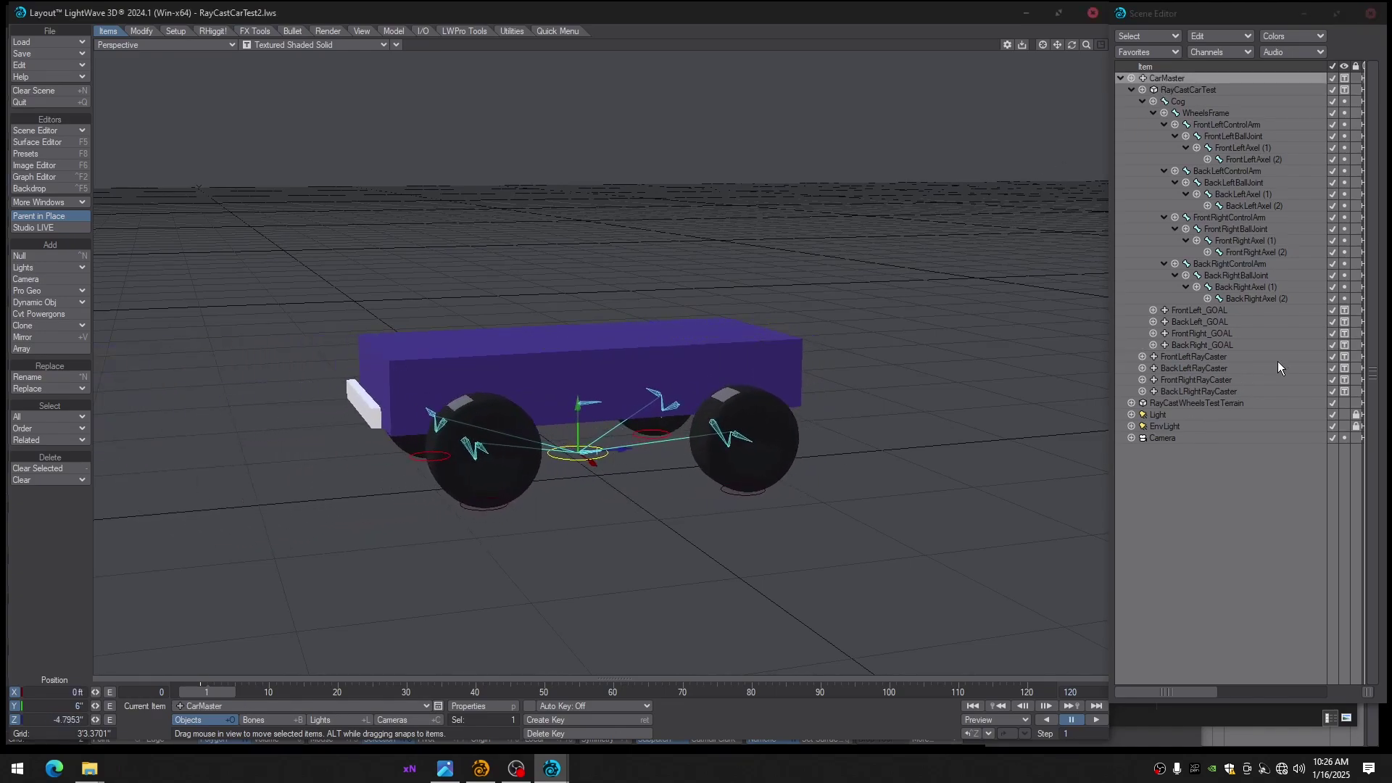
{"action": "left_click", "coordinate": [1343, 407]}
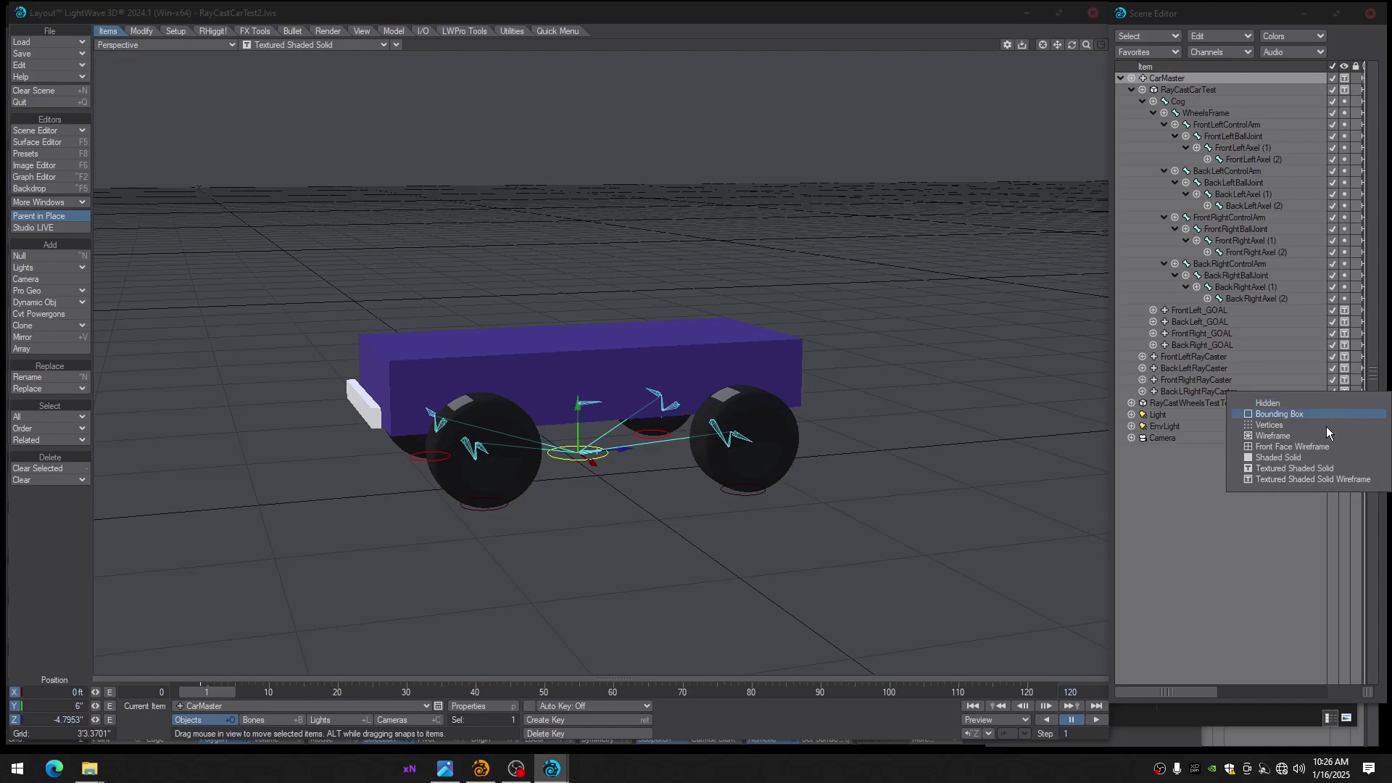
{"action": "left_click", "coordinate": [1310, 468]}
{"action": "left_click", "coordinate": [400, 46]}
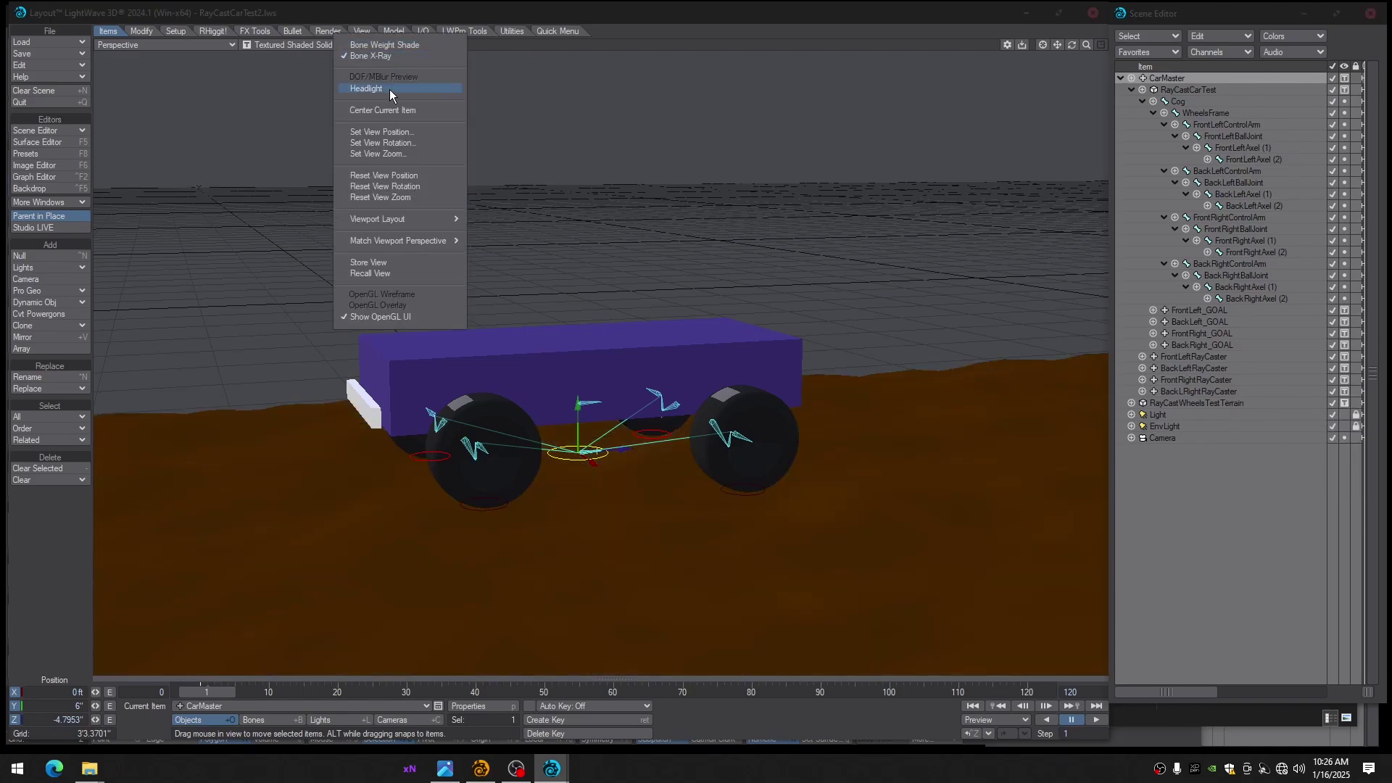
{"action": "left_click", "coordinate": [388, 110]}
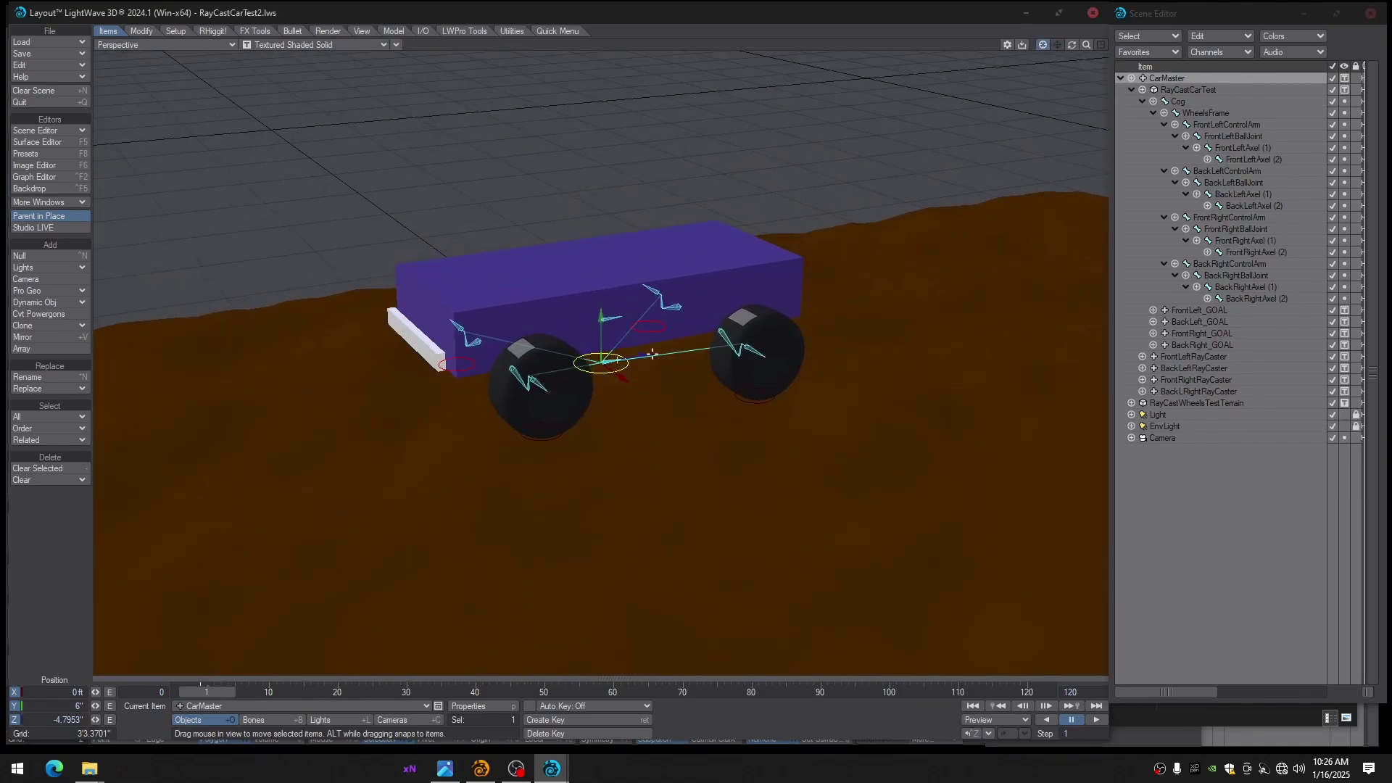
Move CarMaster along Z across the terrain to about 12' and check how the wheels follow the ground
{"action": "left_click_drag", "start_coordinate": [652, 355], "coordinate": [557, 372]}
{"action": "left_click_drag", "start_coordinate": [482, 392], "coordinate": [518, 356], "text": "alt"}
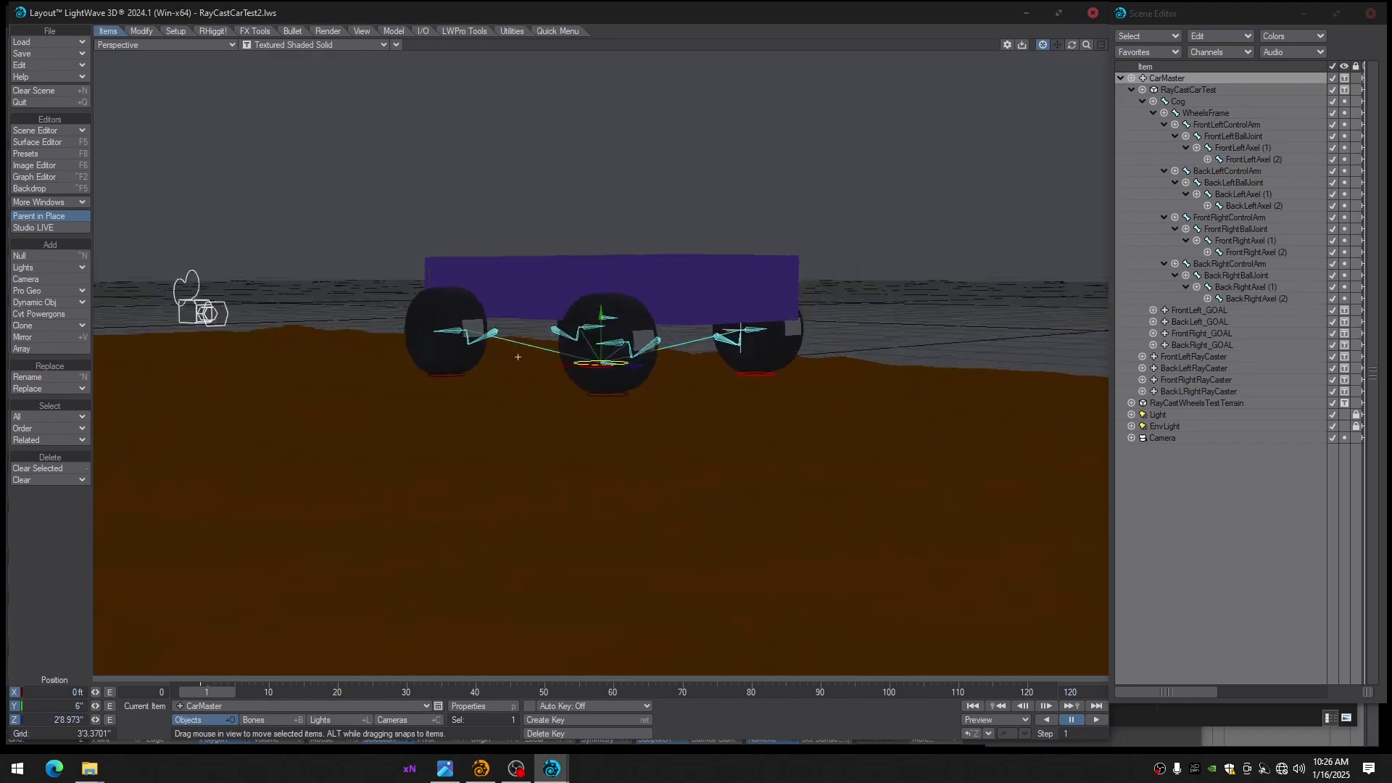
{"action": "left_click_drag", "start_coordinate": [740, 338], "coordinate": [696, 479], "text": "alt"}
{"action": "scroll", "coordinate": [581, 352], "scroll_direction": "up", "scroll_amount": 2}
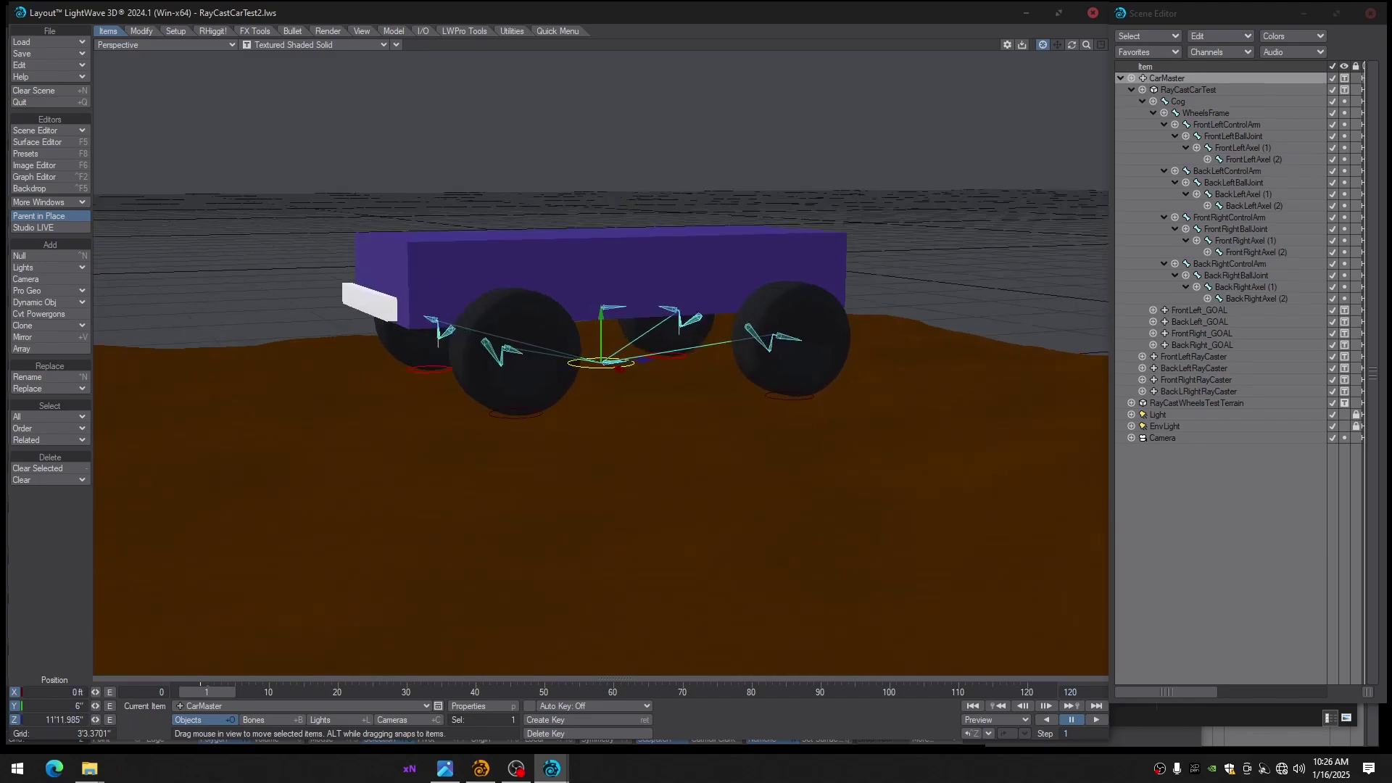
{"action": "mouse_move", "coordinate": [615, 347]}
{"action": "left_mouse_down", "text": "alt"}
{"action": "mouse_move", "coordinate": [586, 370]}
{"action": "mouse_move", "coordinate": [590, 356]}
{"action": "mouse_move", "coordinate": [636, 361]}
{"action": "left_mouse_up", "text": "alt"}
{"action": "scroll", "coordinate": [617, 367], "scroll_direction": "up", "scroll_amount": 1}
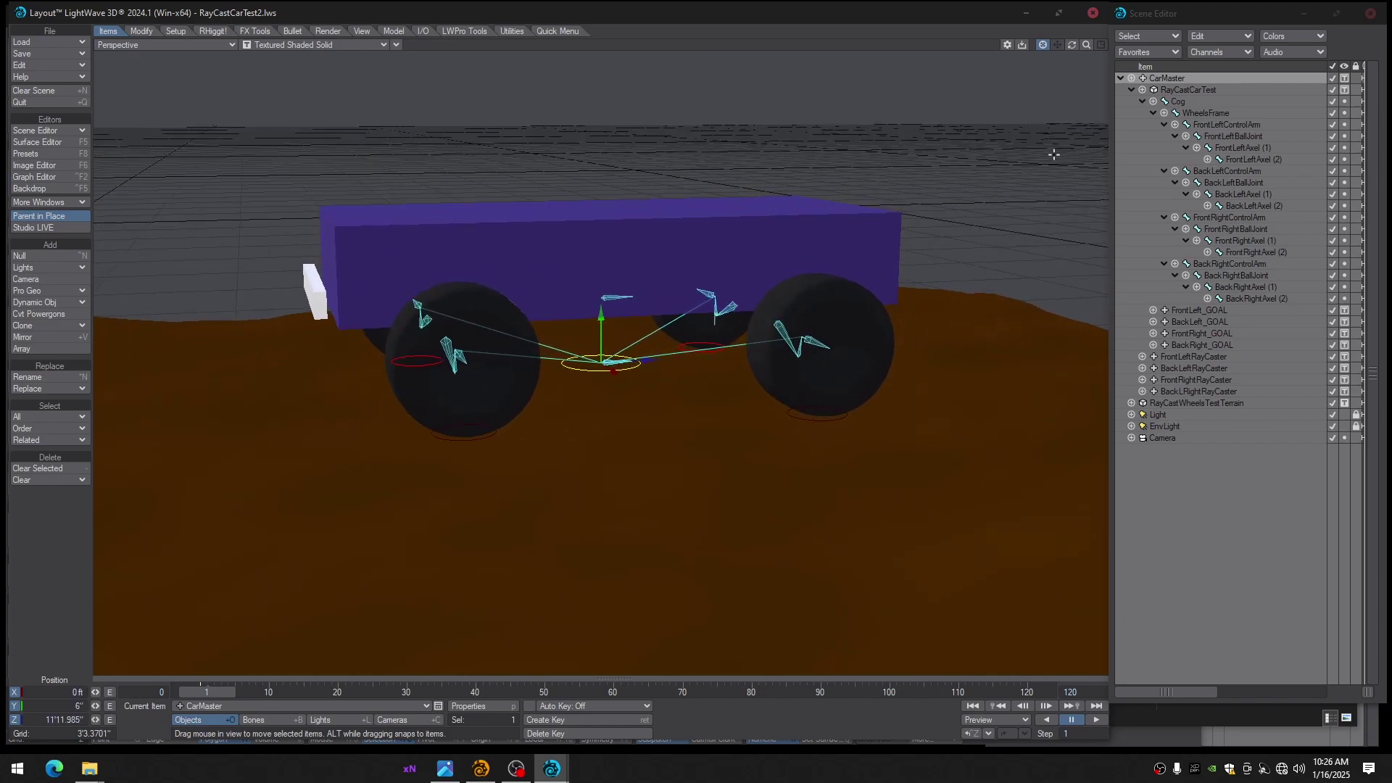
Set the Cog bone's Y position to -4" at frame 0, keeping the bone in the scene
{"action": "left_click", "coordinate": [1178, 103]}
{"action": "mouse_move", "coordinate": [740, 356]}
{"action": "left_mouse_down", "text": "alt"}
{"action": "mouse_move", "coordinate": [725, 293]}
{"action": "mouse_move", "coordinate": [712, 358]}
{"action": "left_mouse_up", "text": "alt"}
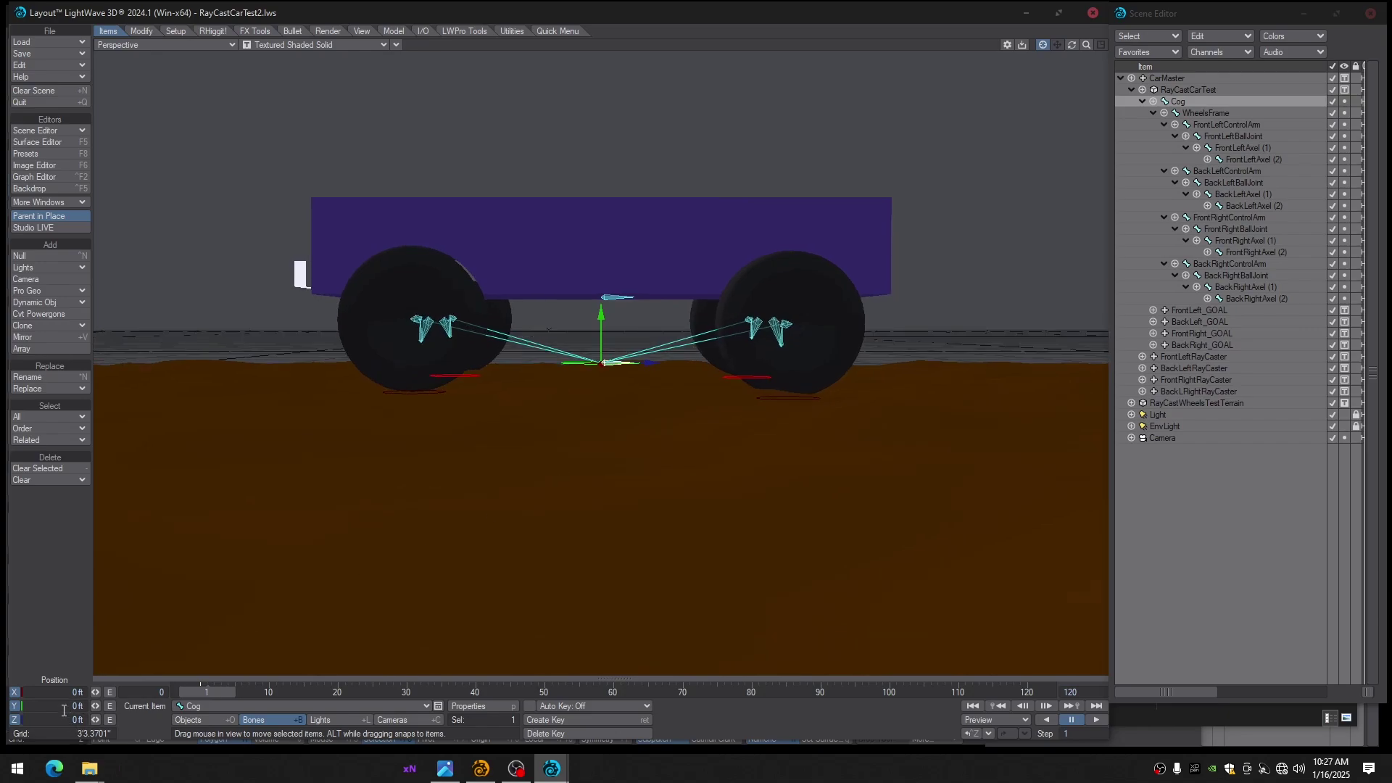
{"action": "type", "text": "-"}
{"action": "left_click_drag", "start_coordinate": [200, 694], "coordinate": [193, 694]}
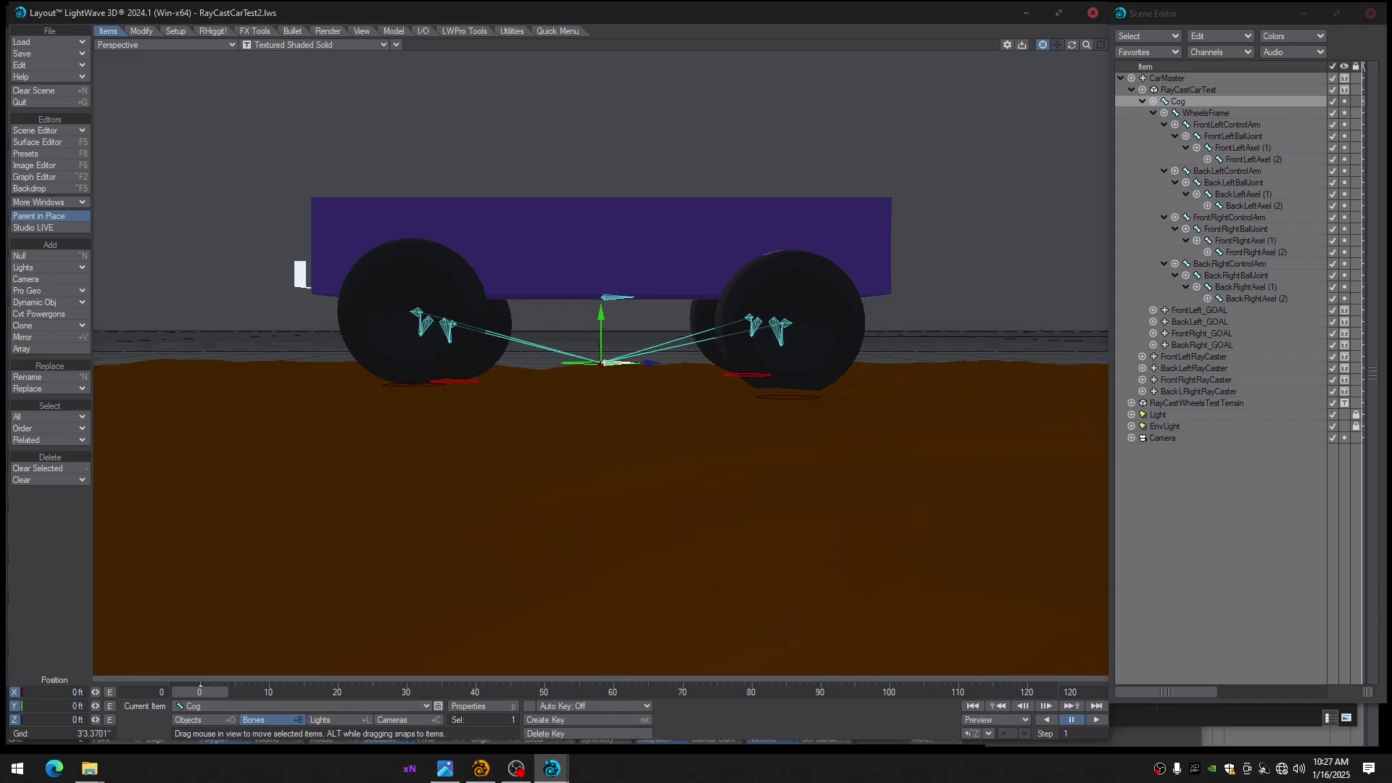
{"action": "key", "text": "minus"}
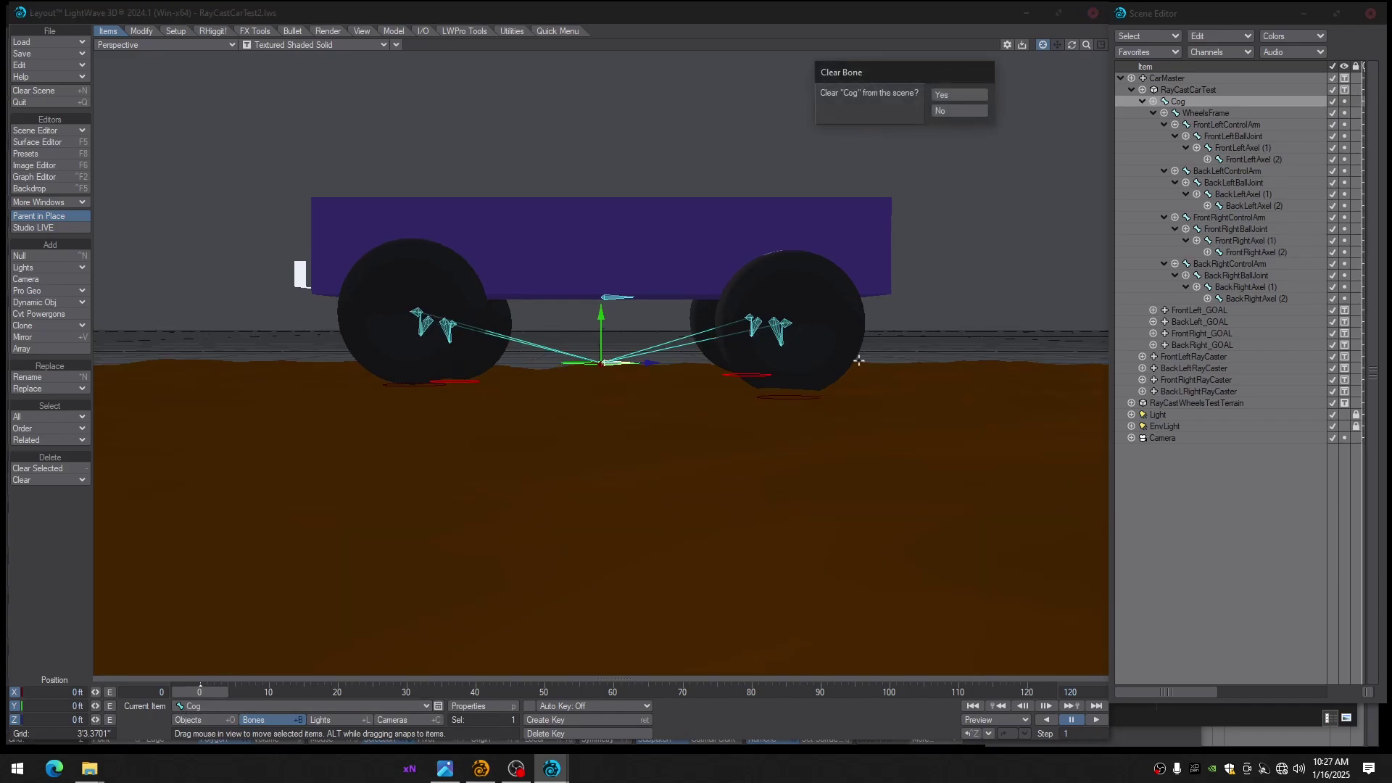
{"action": "left_click", "coordinate": [941, 112]}
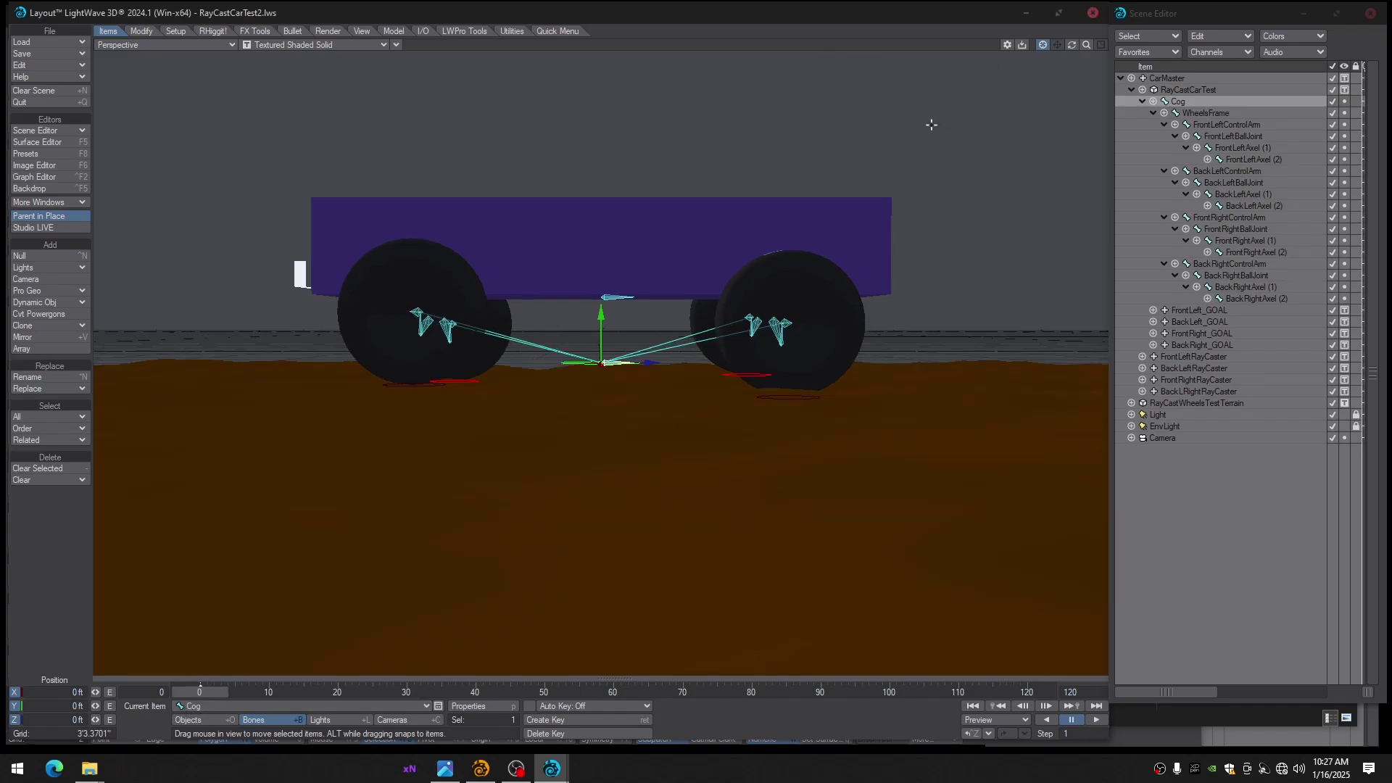
{"action": "left_click", "coordinate": [1174, 91]}
{"action": "left_click", "coordinate": [1176, 101]}
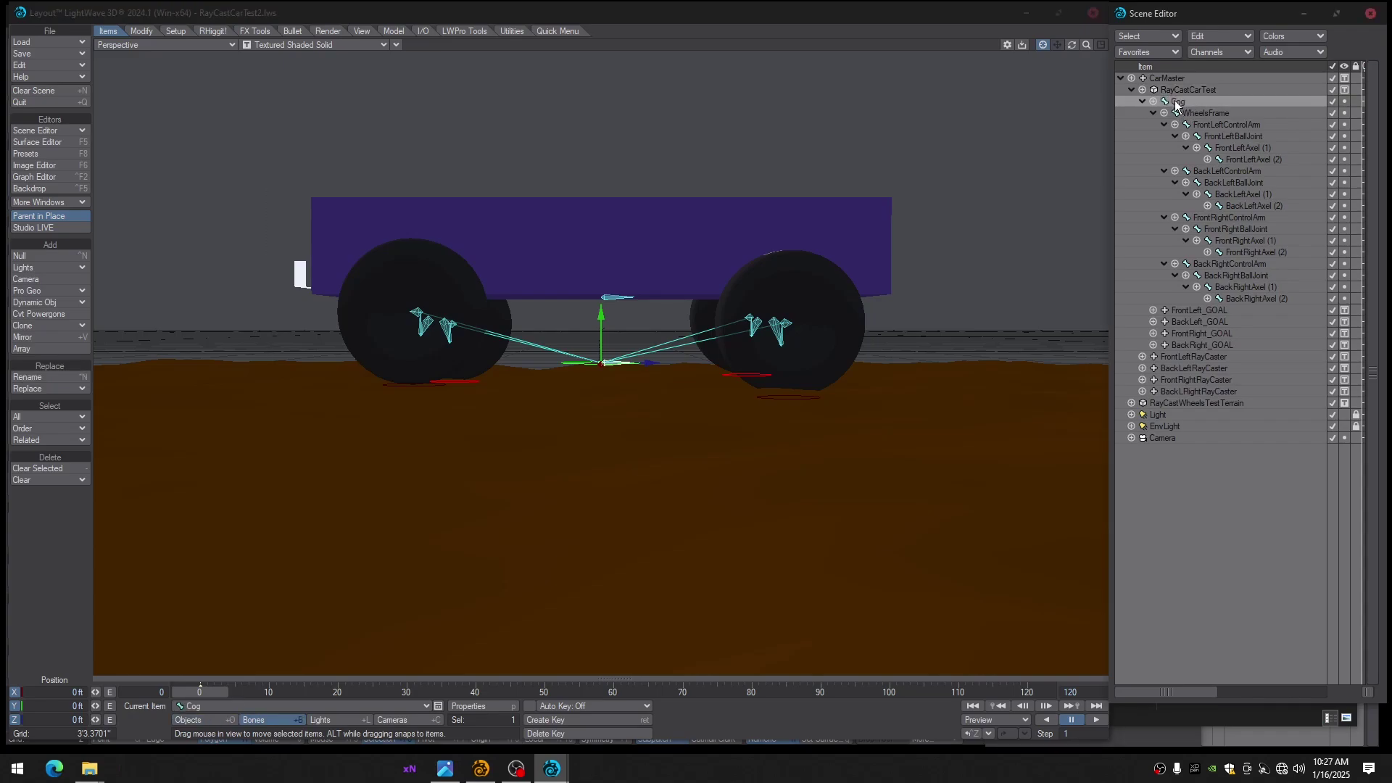
{"action": "left_click_drag", "start_coordinate": [65, 711], "coordinate": [86, 711]}
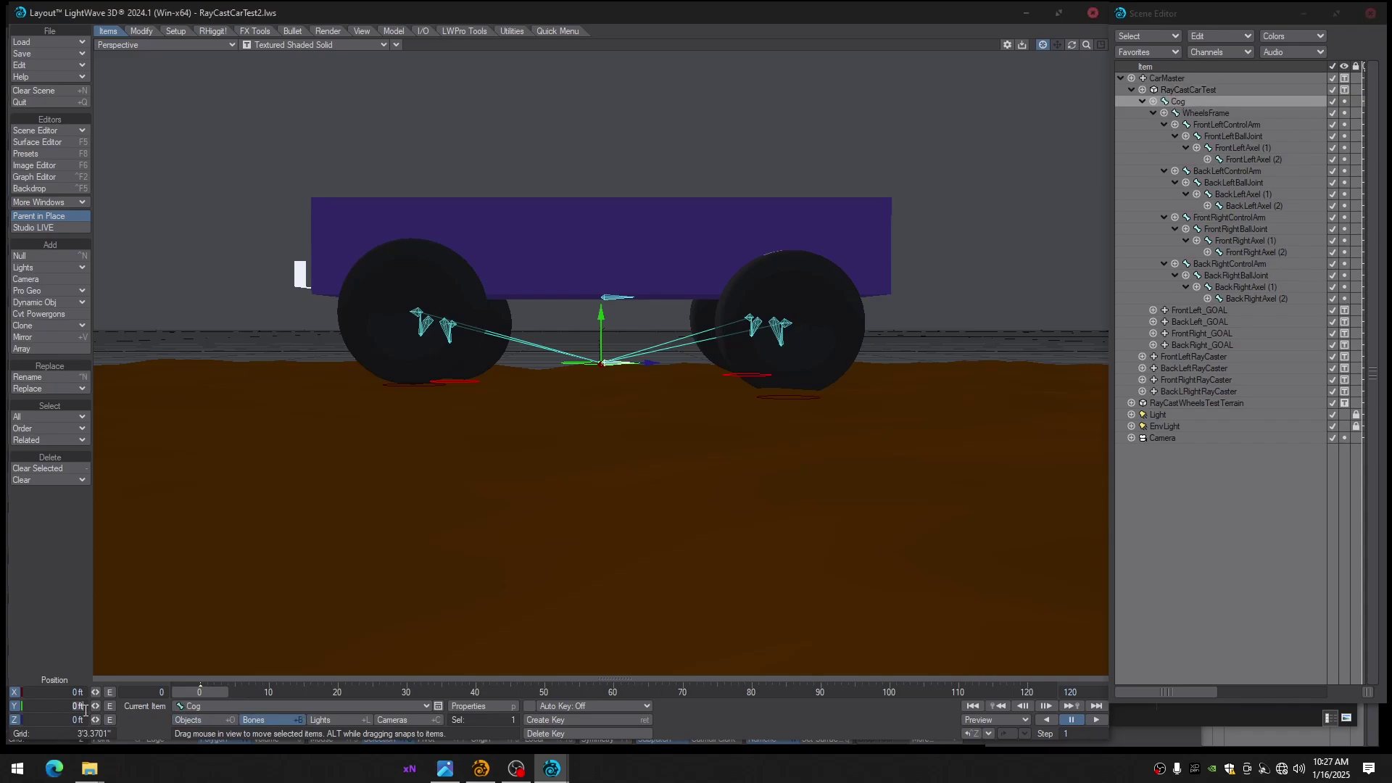
{"action": "type", "text": "-4'"}
{"action": "key", "text": "Return"}
{"action": "left_click_drag", "start_coordinate": [602, 362], "coordinate": [623, 396], "text": "alt"}
{"action": "left_click_drag", "start_coordinate": [555, 435], "coordinate": [568, 481], "text": "alt"}
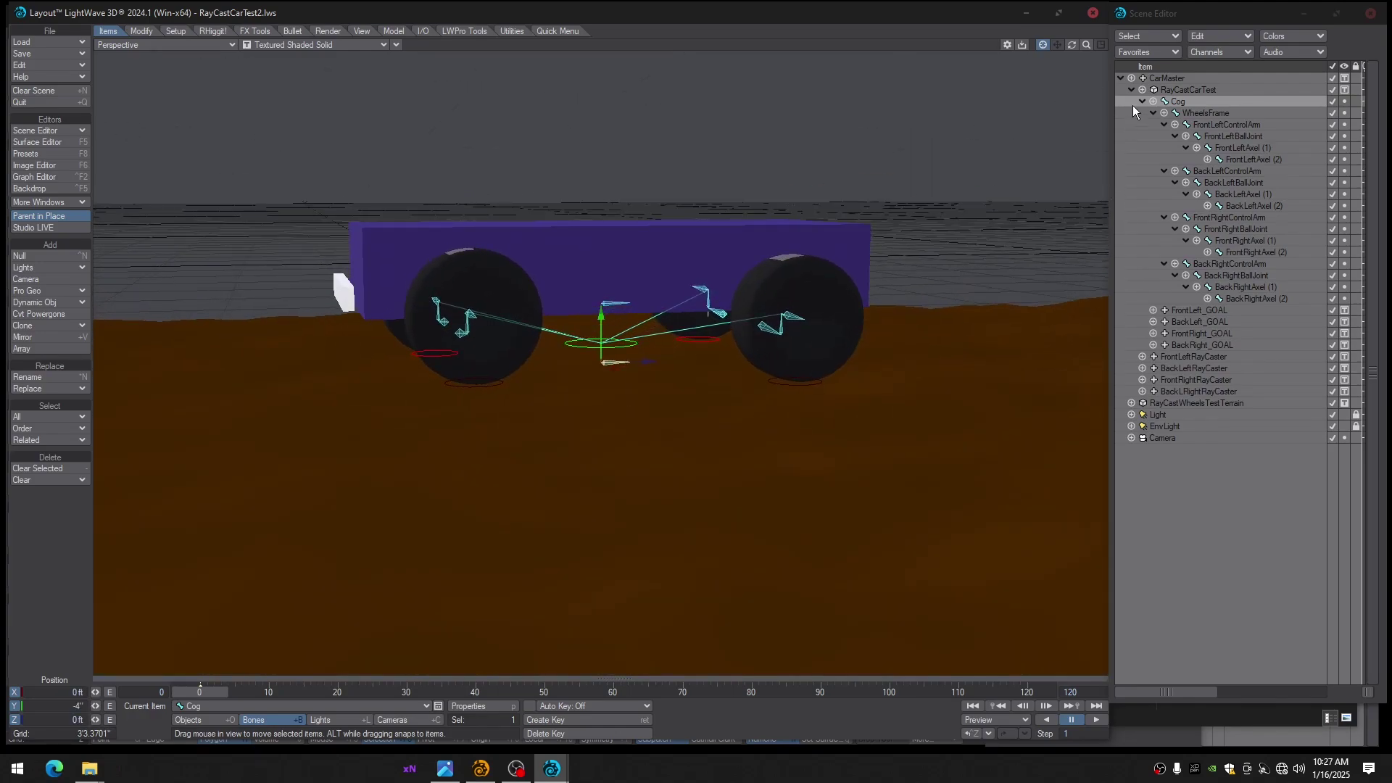
Test the rig by moving CarMaster along Z to about 7'1" at frame 1, and return to frame 0
{"action": "left_click", "coordinate": [1160, 77]}
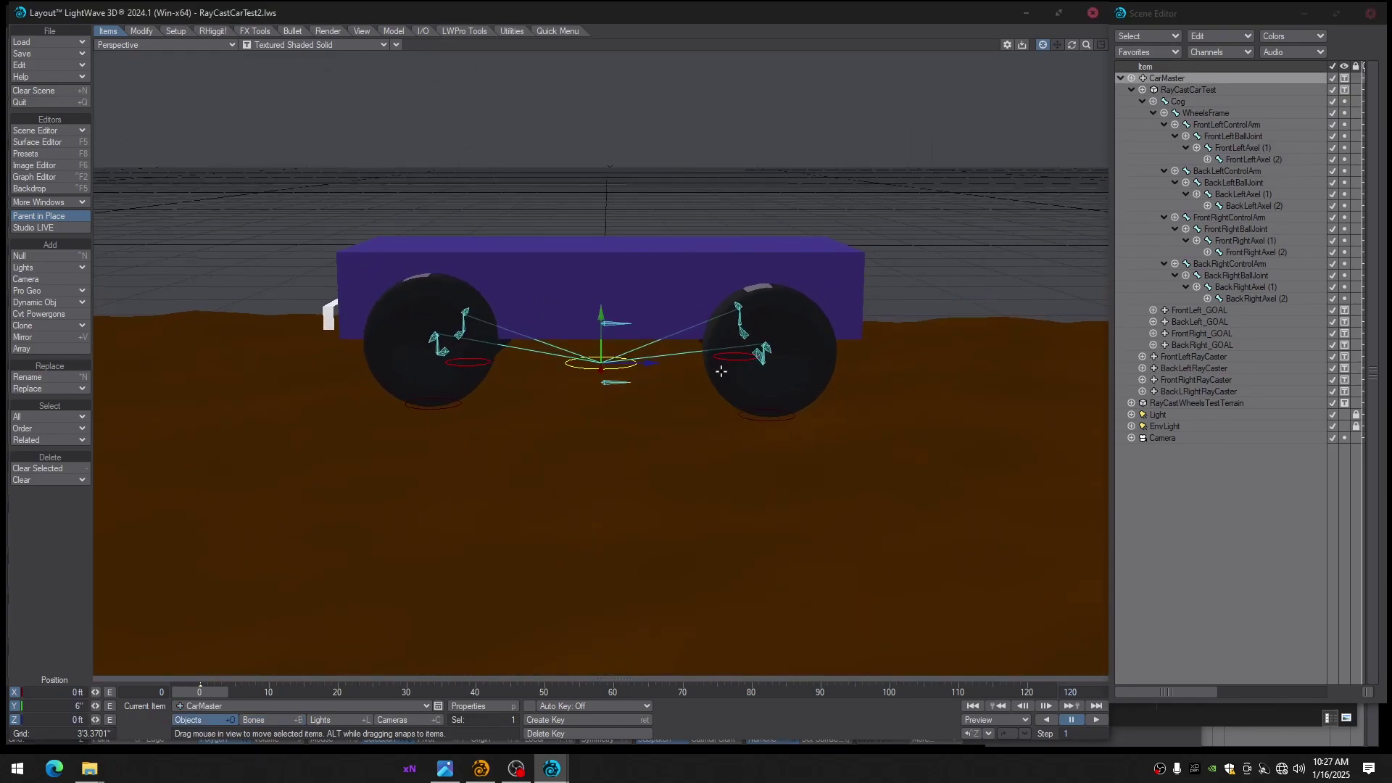
{"action": "key", "text": "Right"}
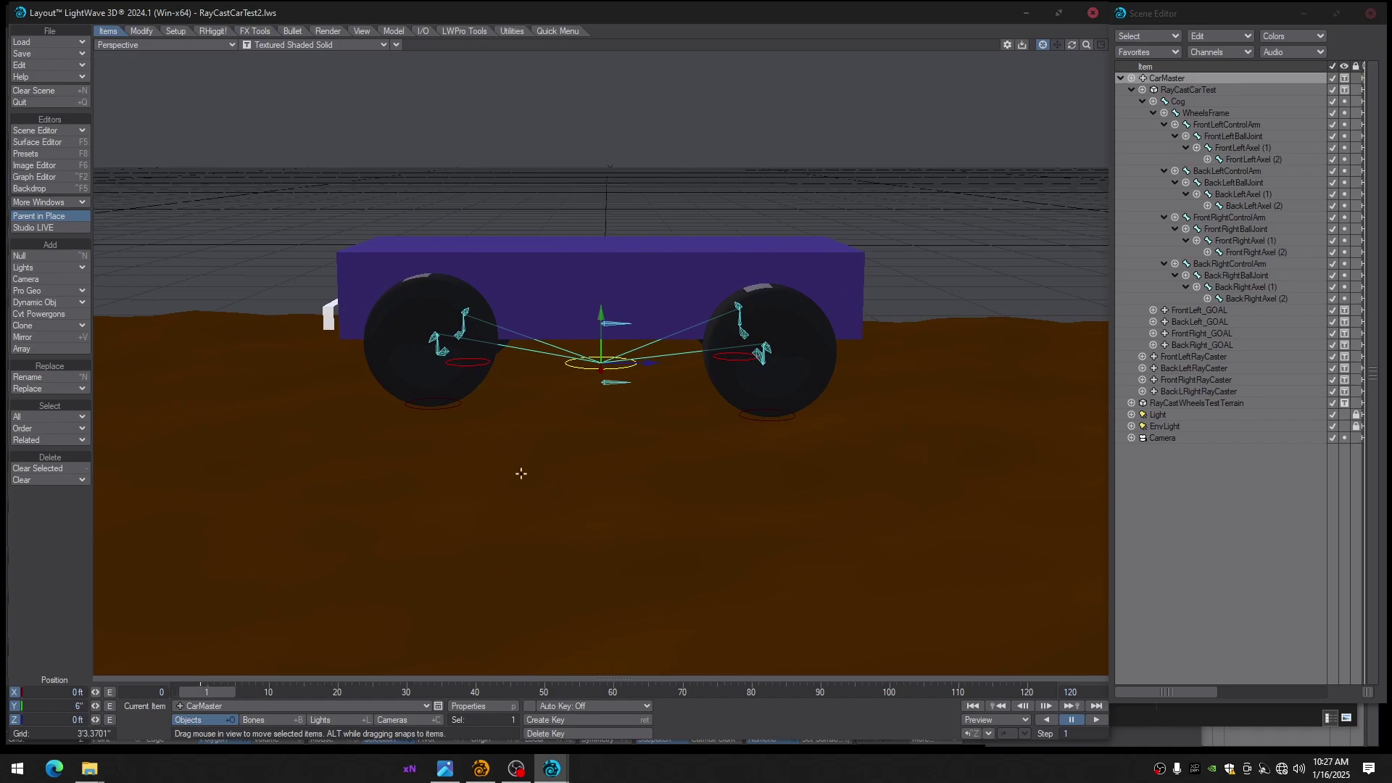
{"action": "left_click_drag", "start_coordinate": [524, 453], "coordinate": [538, 446], "text": "alt"}
{"action": "mouse_move", "coordinate": [649, 360]}
{"action": "left_mouse_down"}
{"action": "mouse_move", "coordinate": [895, 351]}
{"action": "mouse_move", "coordinate": [1022, 298]}
{"action": "mouse_move", "coordinate": [1302, 301]}
{"action": "mouse_move", "coordinate": [997, 303]}
{"action": "mouse_move", "coordinate": [644, 350]}
{"action": "left_mouse_up"}
{"action": "left_click_drag", "start_coordinate": [554, 419], "coordinate": [551, 416], "text": "alt"}
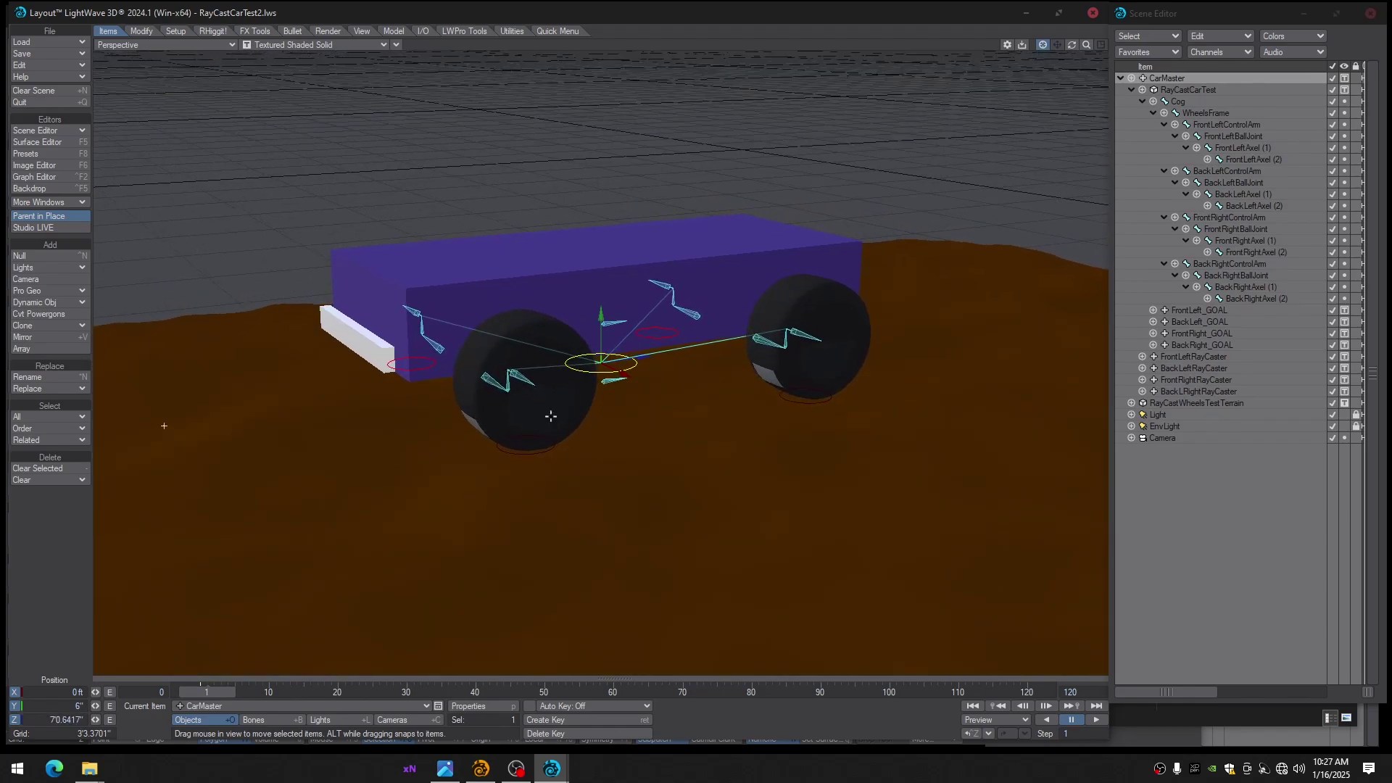
{"action": "left_click_drag", "start_coordinate": [227, 686], "coordinate": [218, 687]}
Examine the car's wheels and body on the terrain from behind and above, and advance to frame 1
{"action": "left_click_drag", "start_coordinate": [754, 356], "coordinate": [616, 370], "text": "alt"}
{"action": "left_click_drag", "start_coordinate": [533, 384], "coordinate": [541, 468], "text": "alt"}
{"action": "left_click_drag", "start_coordinate": [616, 436], "coordinate": [522, 464], "text": "alt"}
{"action": "left_click_drag", "start_coordinate": [696, 451], "coordinate": [596, 427], "text": "alt"}
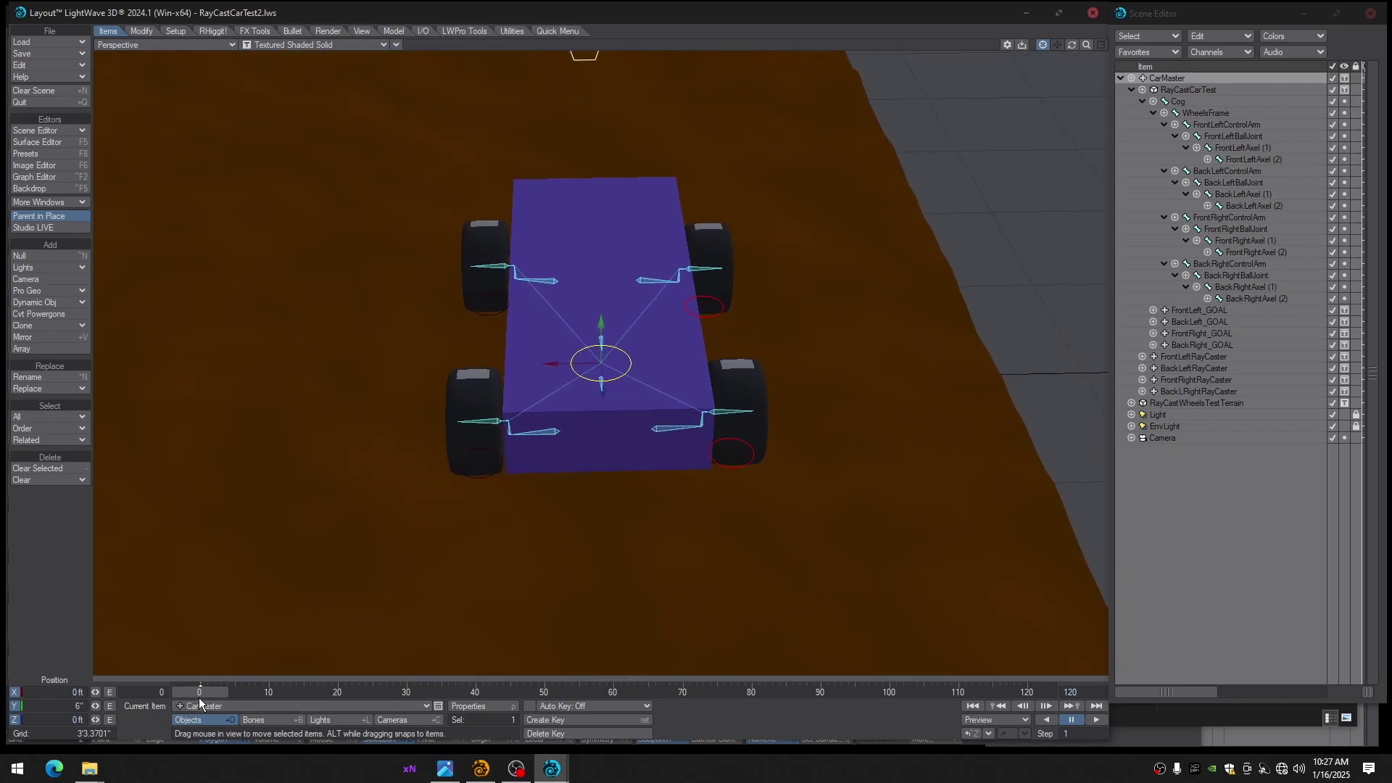
{"action": "left_click_drag", "start_coordinate": [499, 510], "coordinate": [594, 434], "text": "alt"}
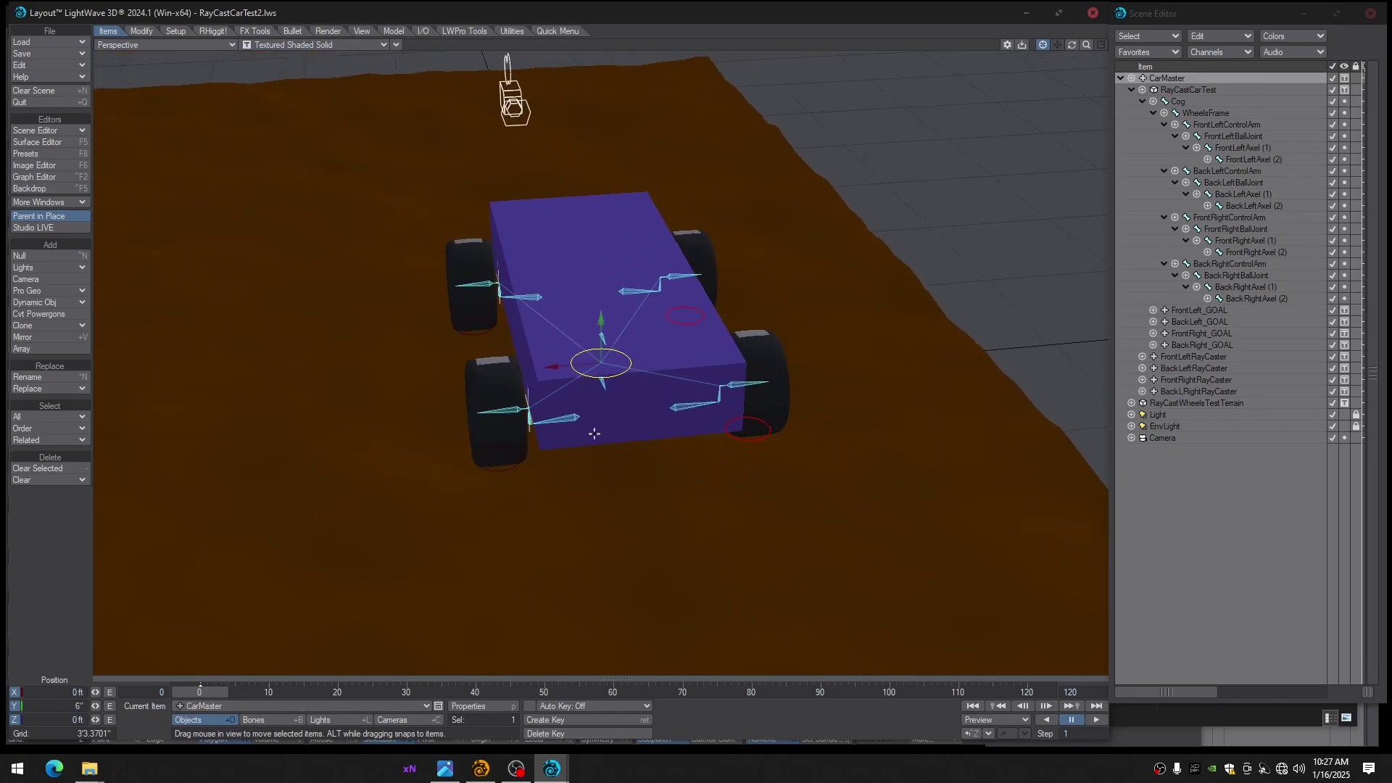
{"action": "left_click_drag", "start_coordinate": [605, 386], "coordinate": [592, 444]}
{"action": "key", "text": "Right"}
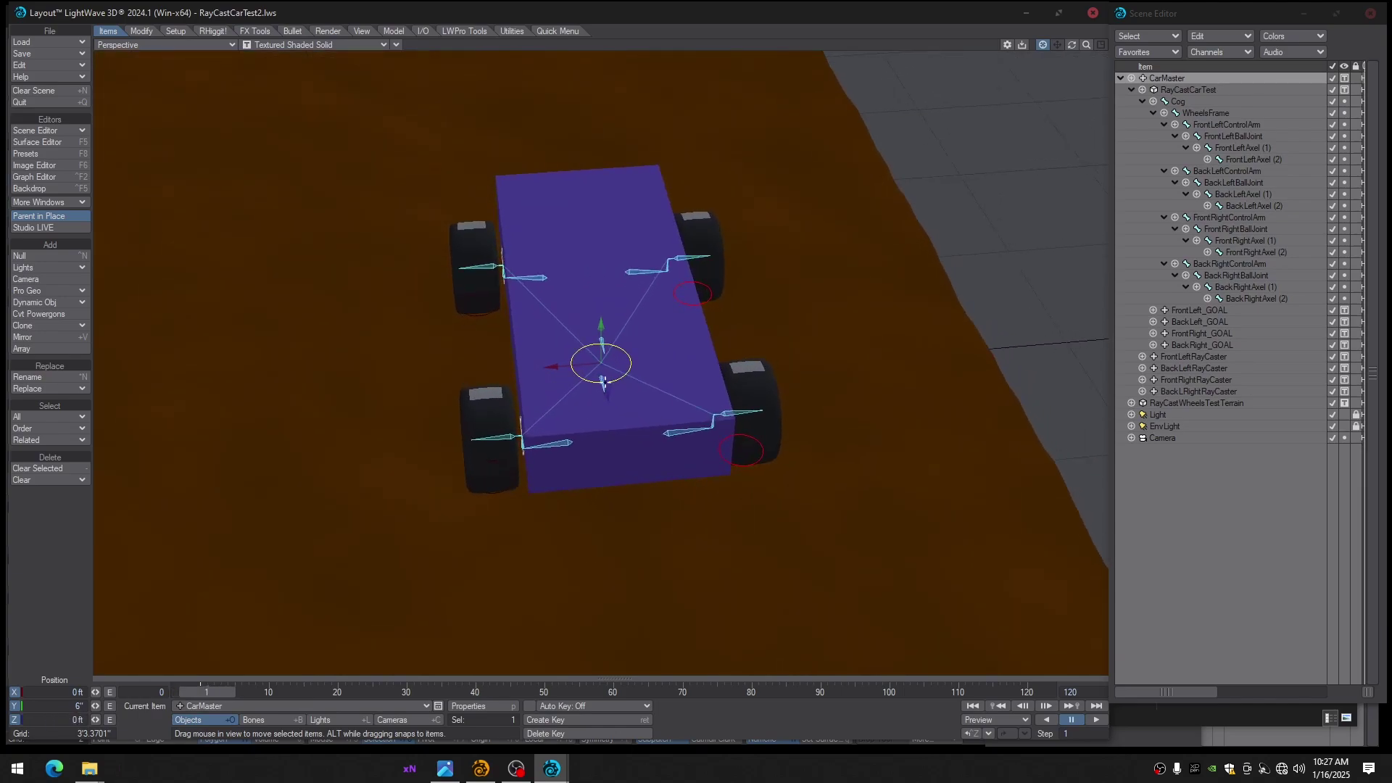
Test the rig by turning CarMaster's heading to about -58° at frame 1, and return to frame 0
{"action": "left_click_drag", "start_coordinate": [607, 394], "coordinate": [630, 503]}
{"action": "left_click_drag", "start_coordinate": [630, 504], "coordinate": [602, 504], "text": "alt"}
{"action": "left_click_drag", "start_coordinate": [630, 451], "coordinate": [569, 454], "text": "alt"}
{"action": "key", "text": "y"}
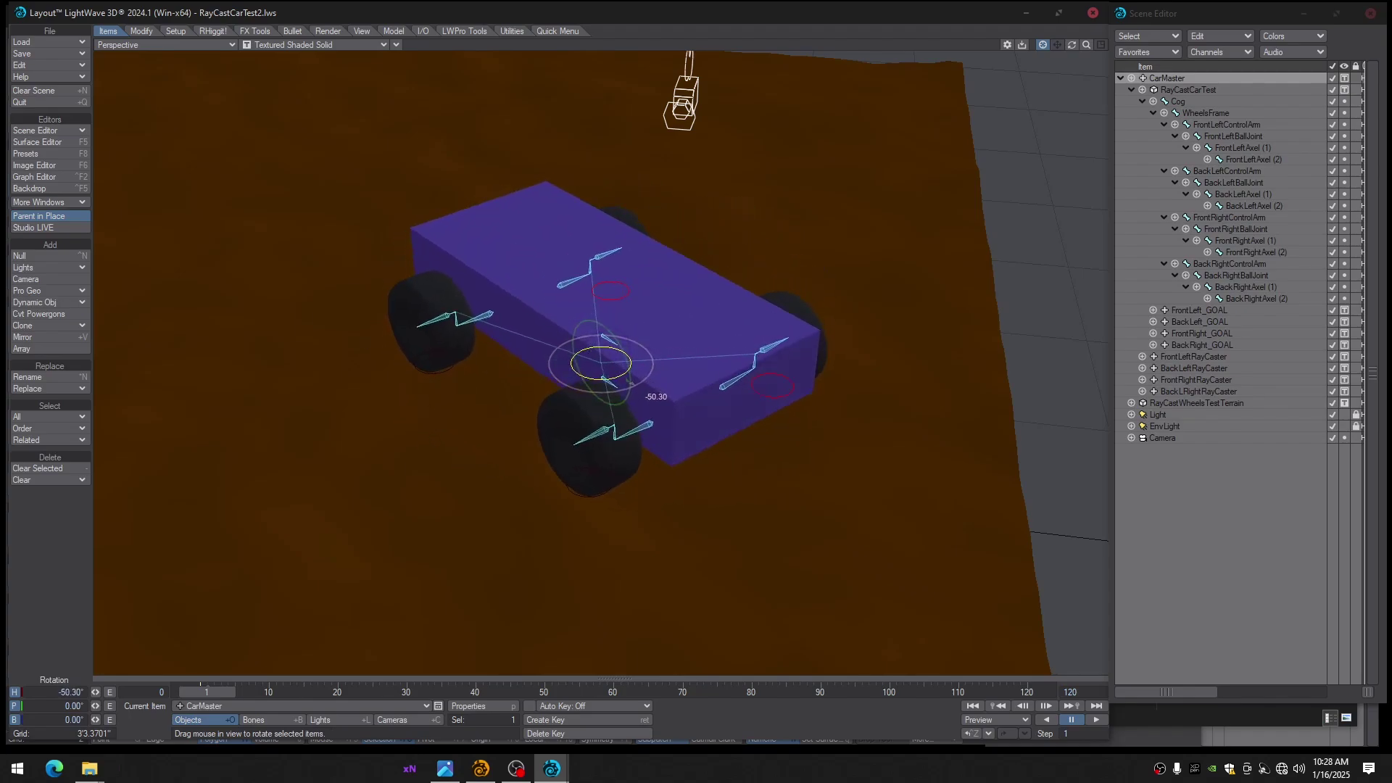
{"action": "mouse_move", "coordinate": [631, 383]}
{"action": "left_mouse_down"}
{"action": "mouse_move", "coordinate": [593, 388]}
{"action": "mouse_move", "coordinate": [635, 380]}
{"action": "left_mouse_up"}
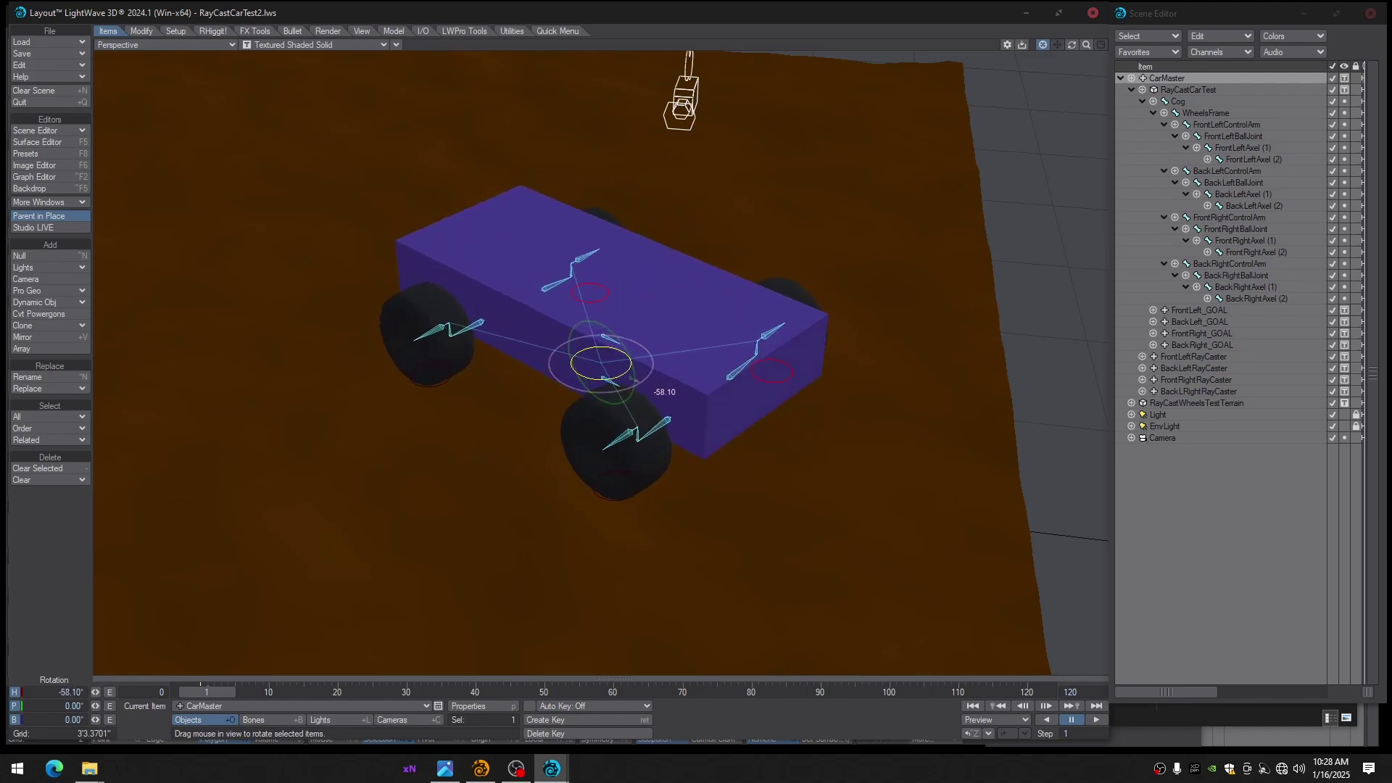
{"action": "left_click_drag", "start_coordinate": [569, 454], "coordinate": [538, 457]}
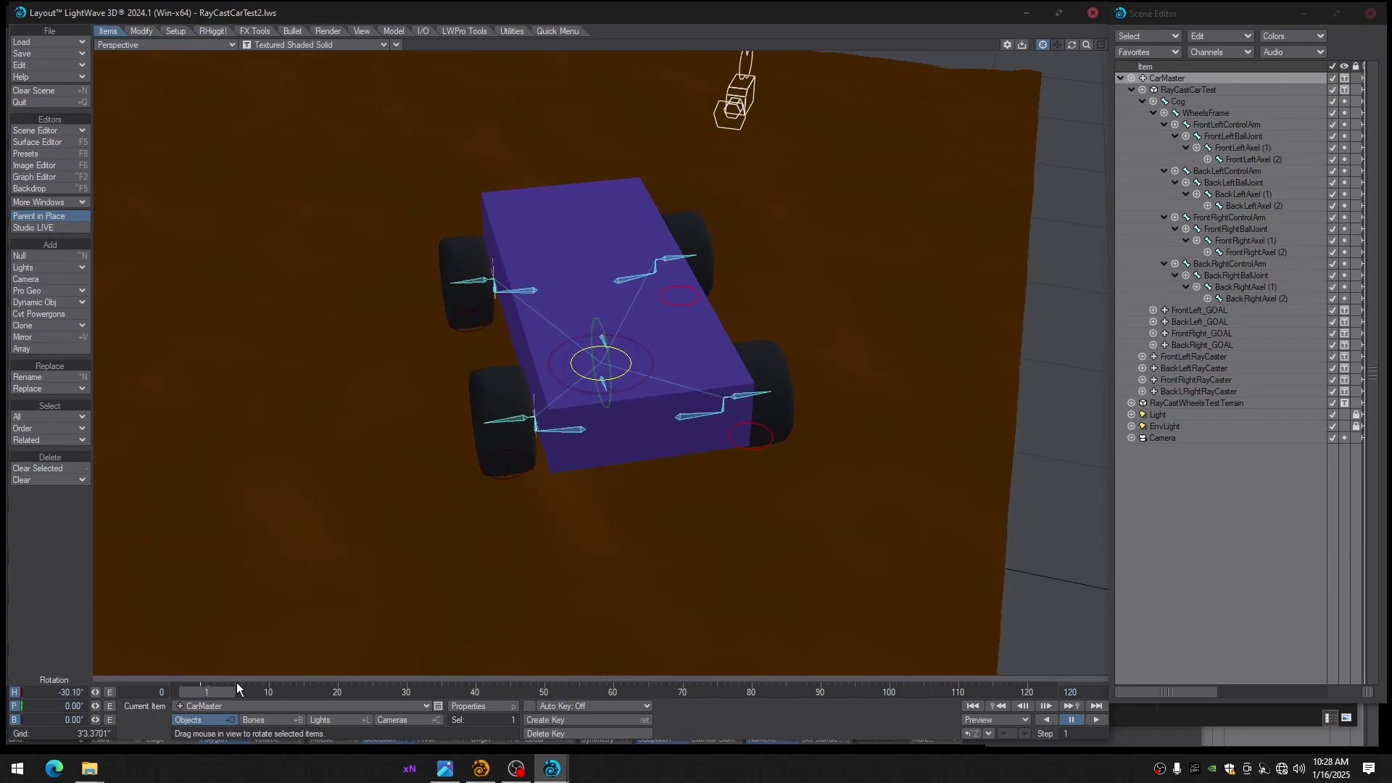
{"action": "left_click_drag", "start_coordinate": [209, 692], "coordinate": [201, 692]}
{"action": "left_click_drag", "start_coordinate": [630, 476], "coordinate": [639, 475], "text": "alt"}
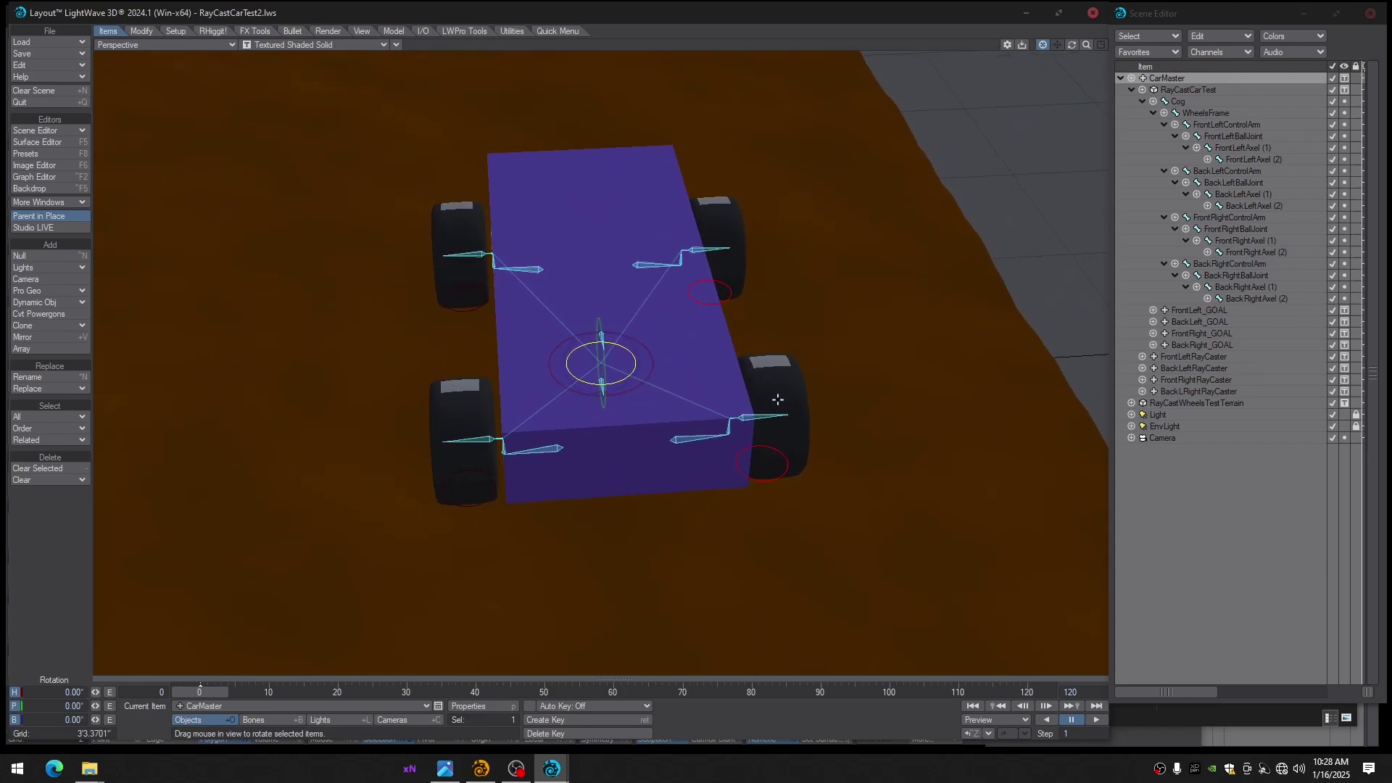
Save the scene and add a null object named CarSplineNull
{"action": "key", "text": "s"}
{"action": "key", "text": "Return"}
{"action": "left_click_drag", "start_coordinate": [668, 341], "coordinate": [728, 387], "text": "alt"}
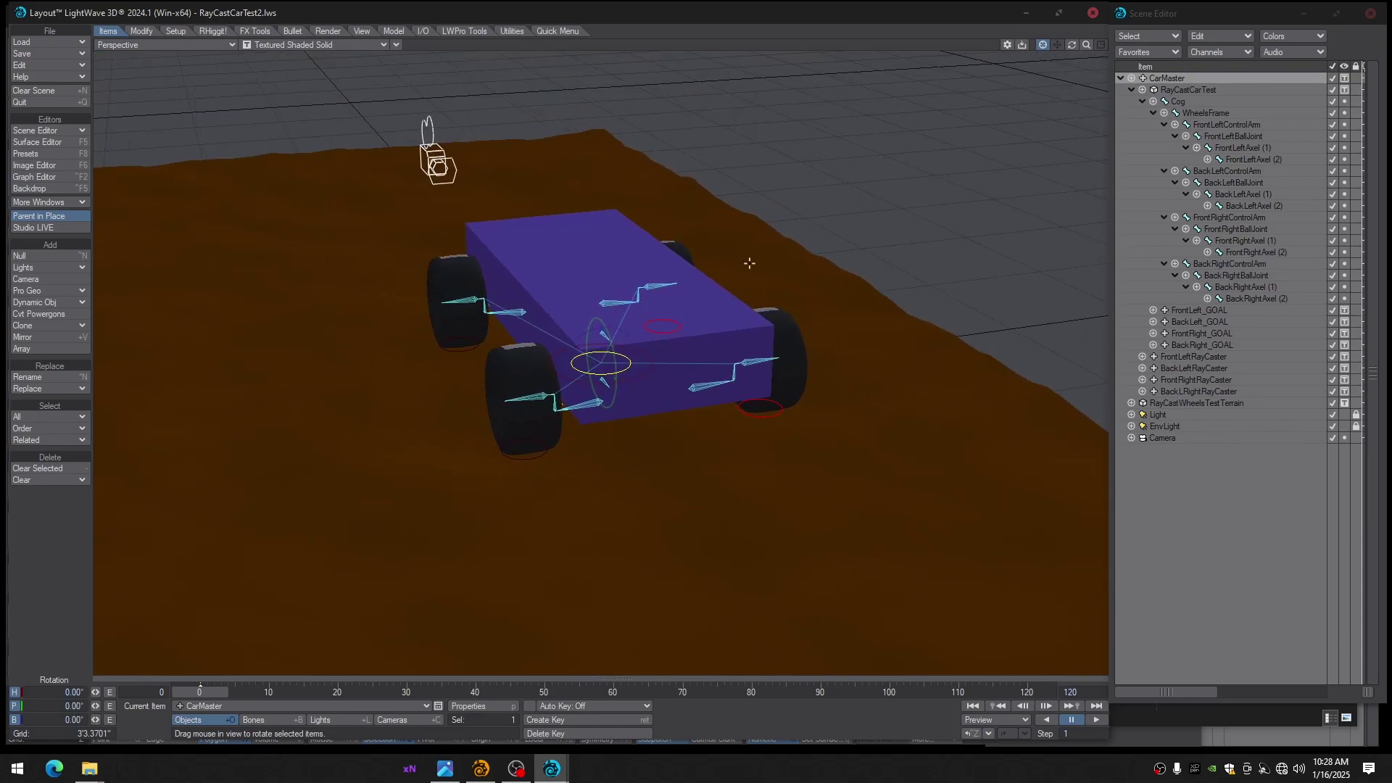
{"action": "left_click", "coordinate": [55, 256]}
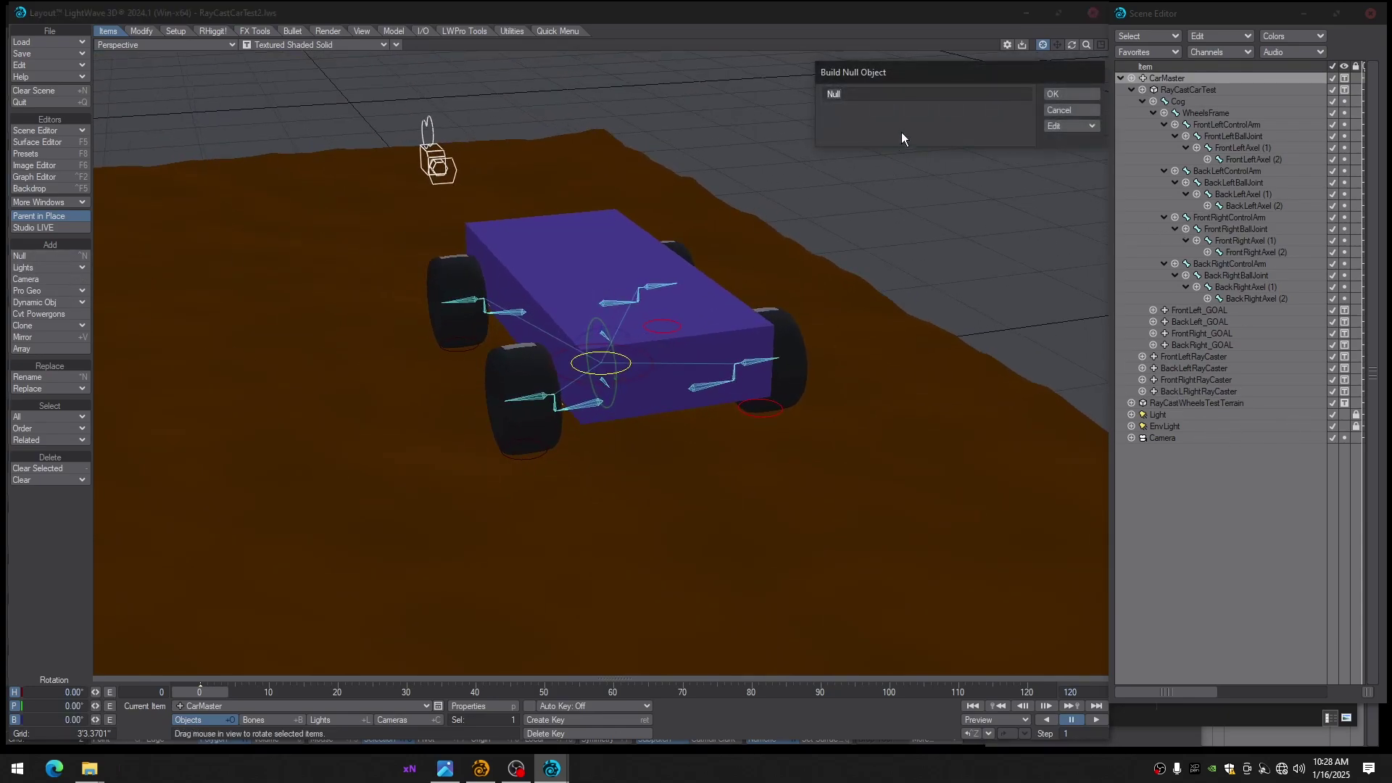
{"action": "key", "text": "alt+Tab"}
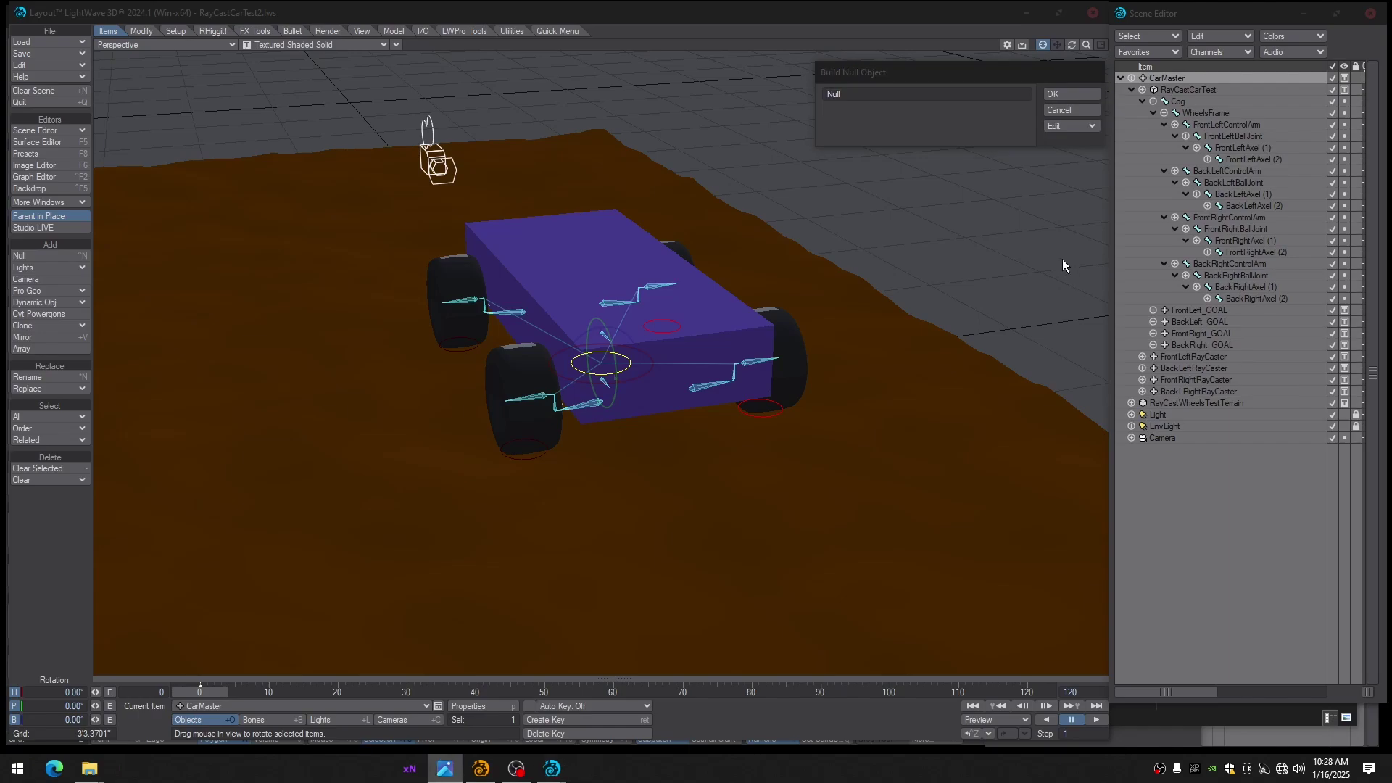
{"action": "left_click_drag", "start_coordinate": [865, 93], "coordinate": [795, 106]}
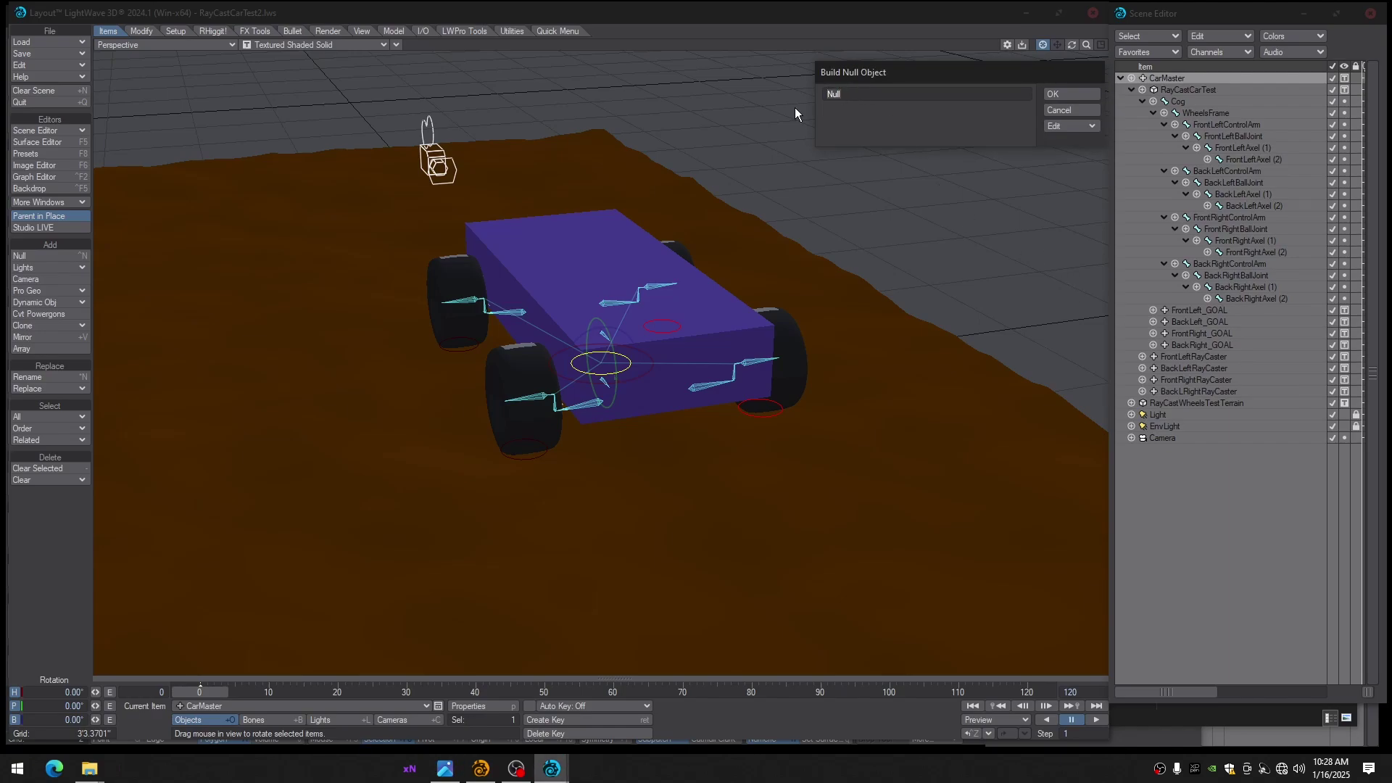
{"action": "type", "text": "CarSplineN"}
{"action": "key", "text": "Return"}
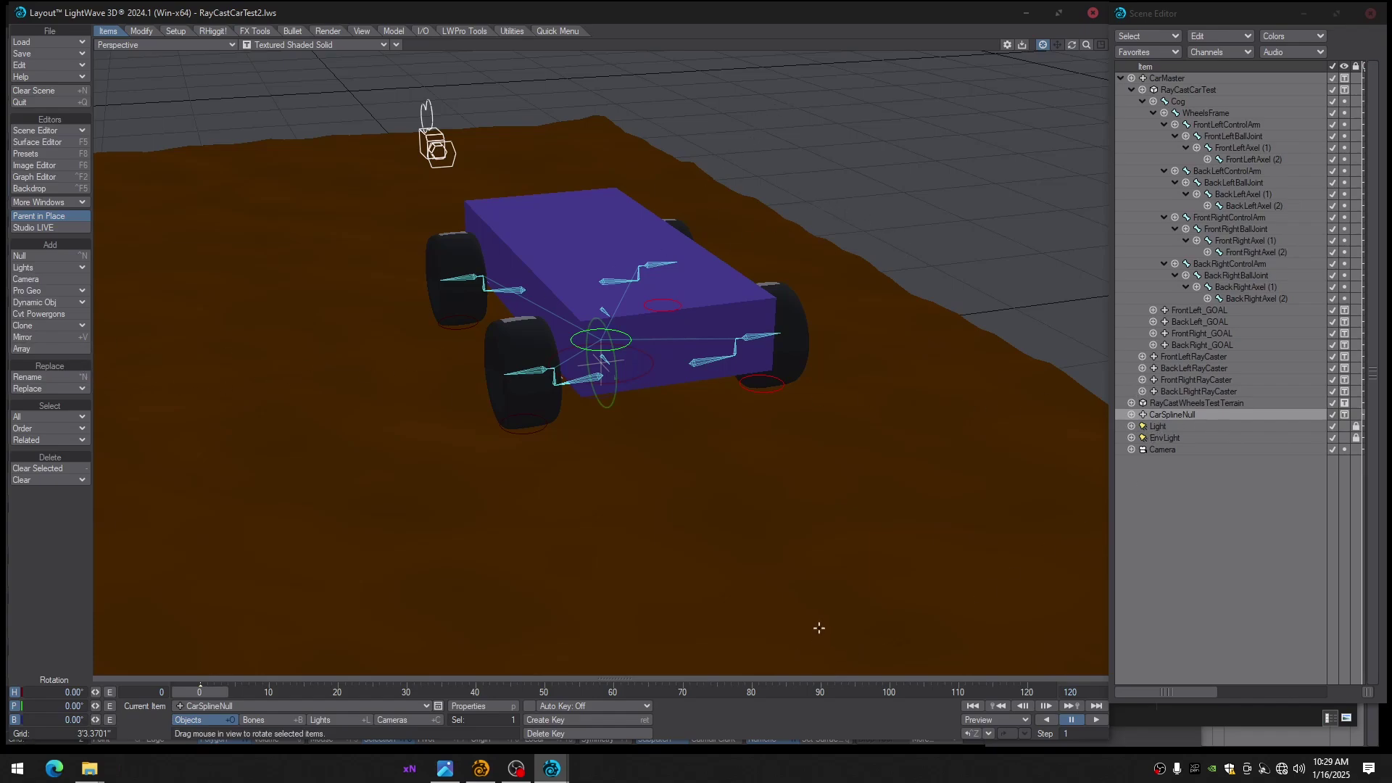
Add an Item Shape custom object to CarSplineNull, with the Diamond shape and a scale of 4"
{"action": "key", "text": "p"}
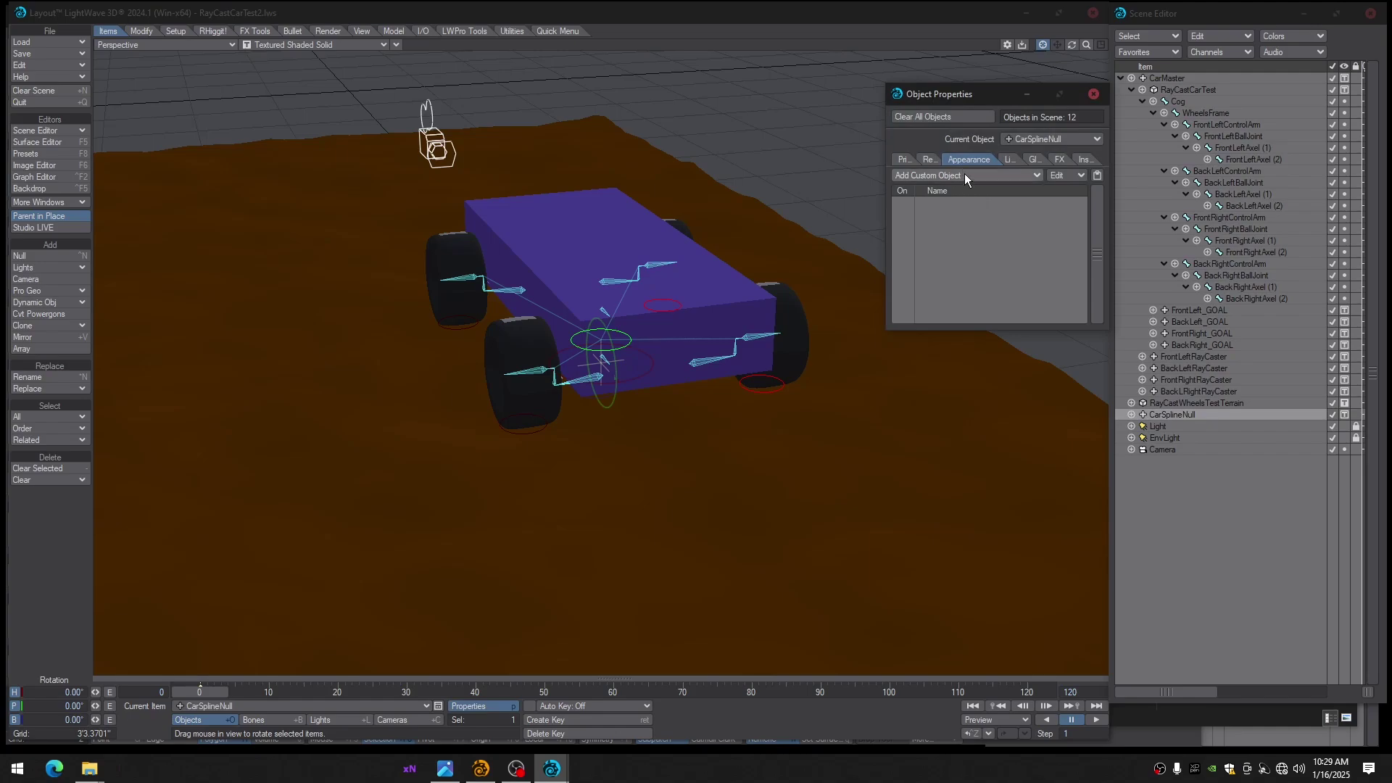
{"action": "left_click", "coordinate": [965, 174]}
{"action": "left_click", "coordinate": [955, 380]}
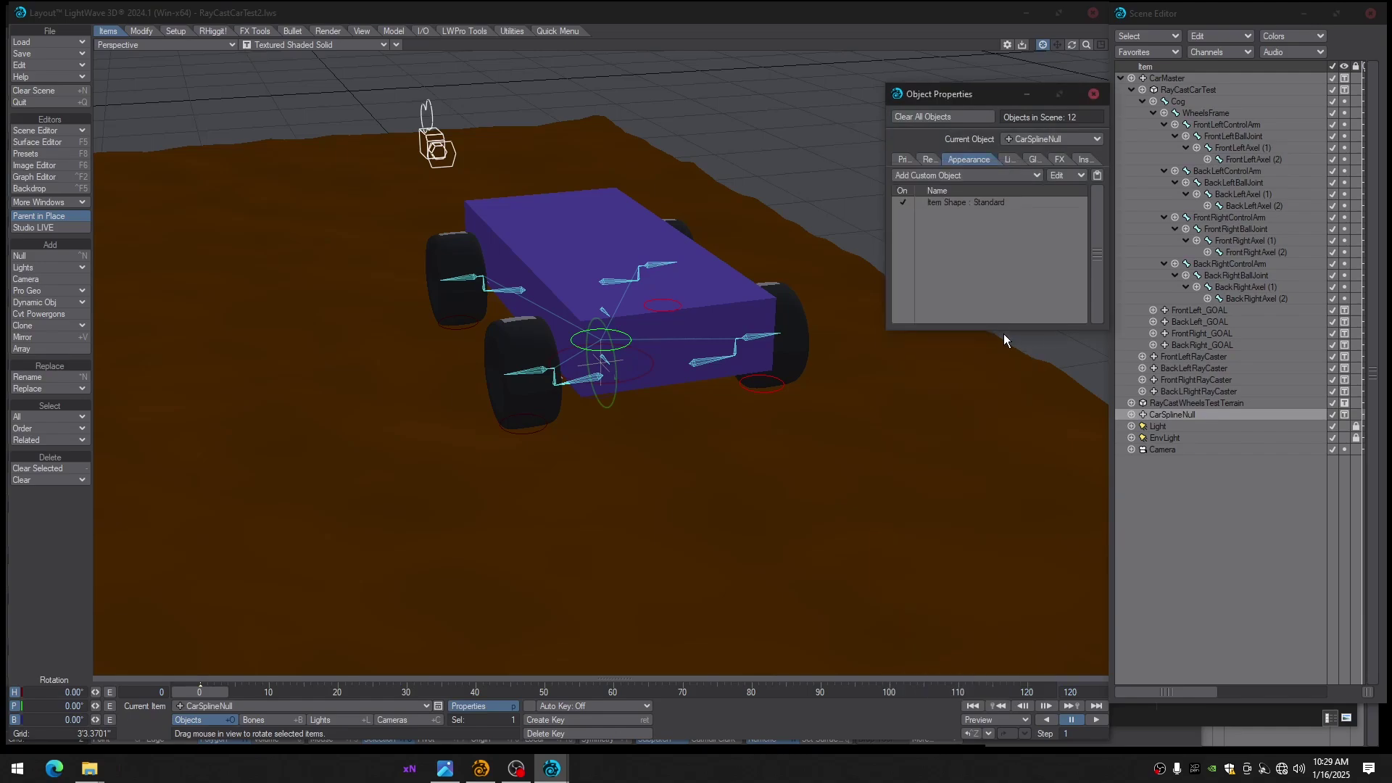
{"action": "left_click", "coordinate": [955, 203]}
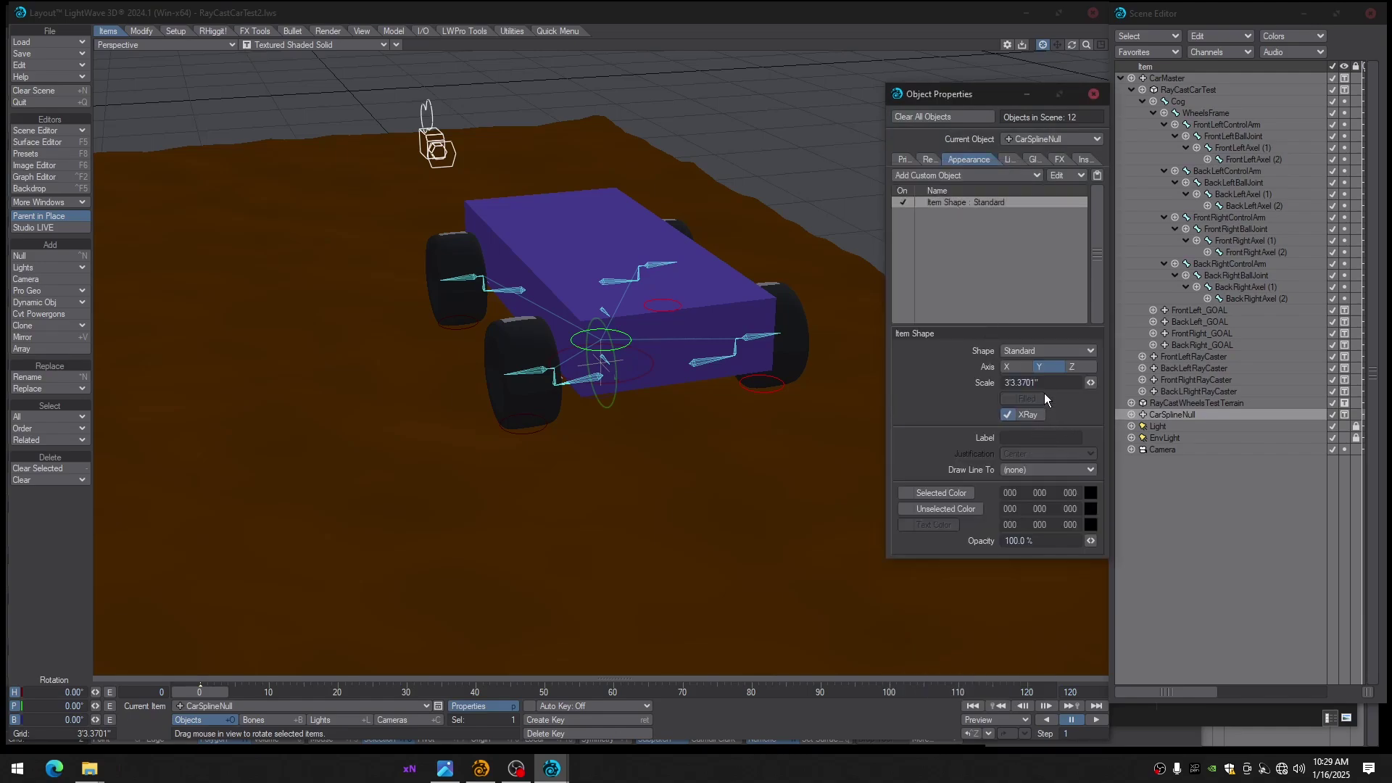
{"action": "left_click", "coordinate": [1048, 351]}
{"action": "left_click", "coordinate": [1038, 399]}
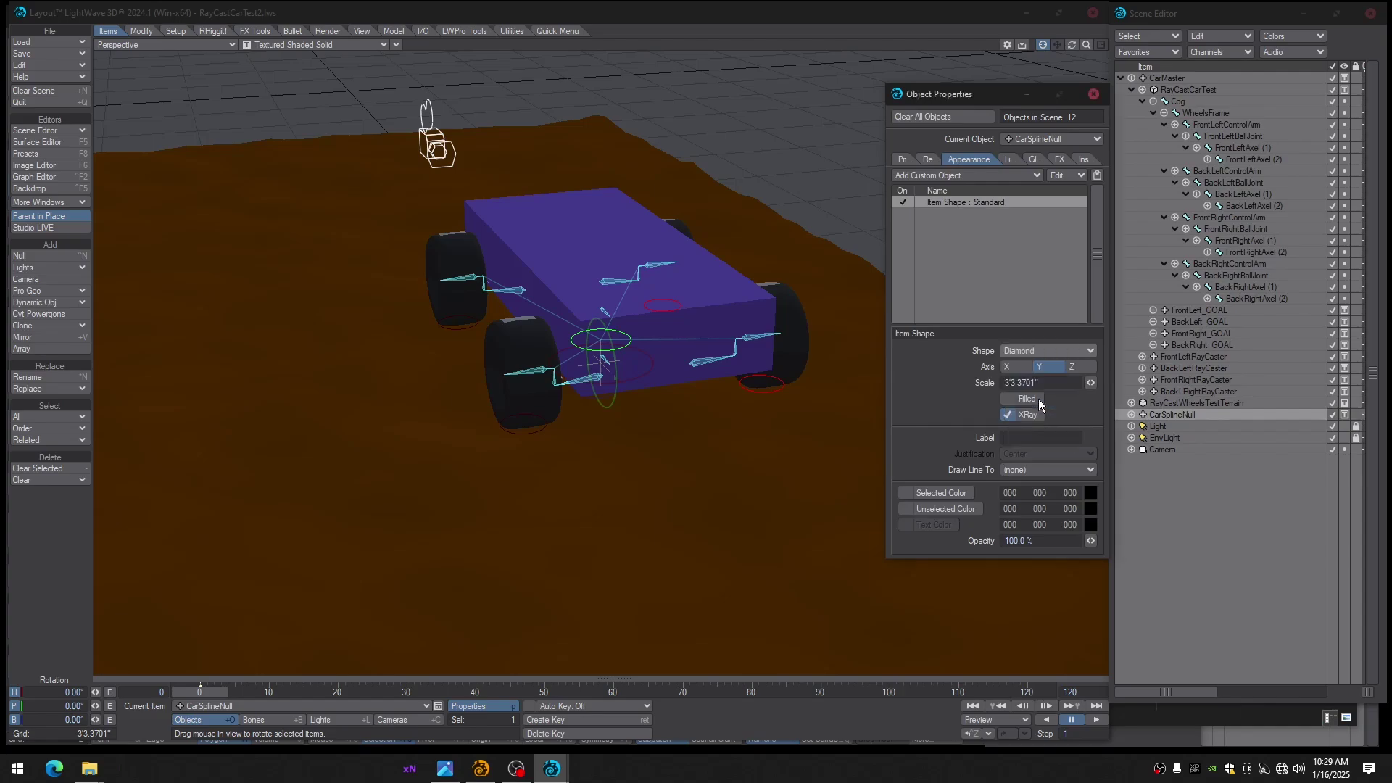
{"action": "left_click_drag", "start_coordinate": [1043, 383], "coordinate": [955, 404]}
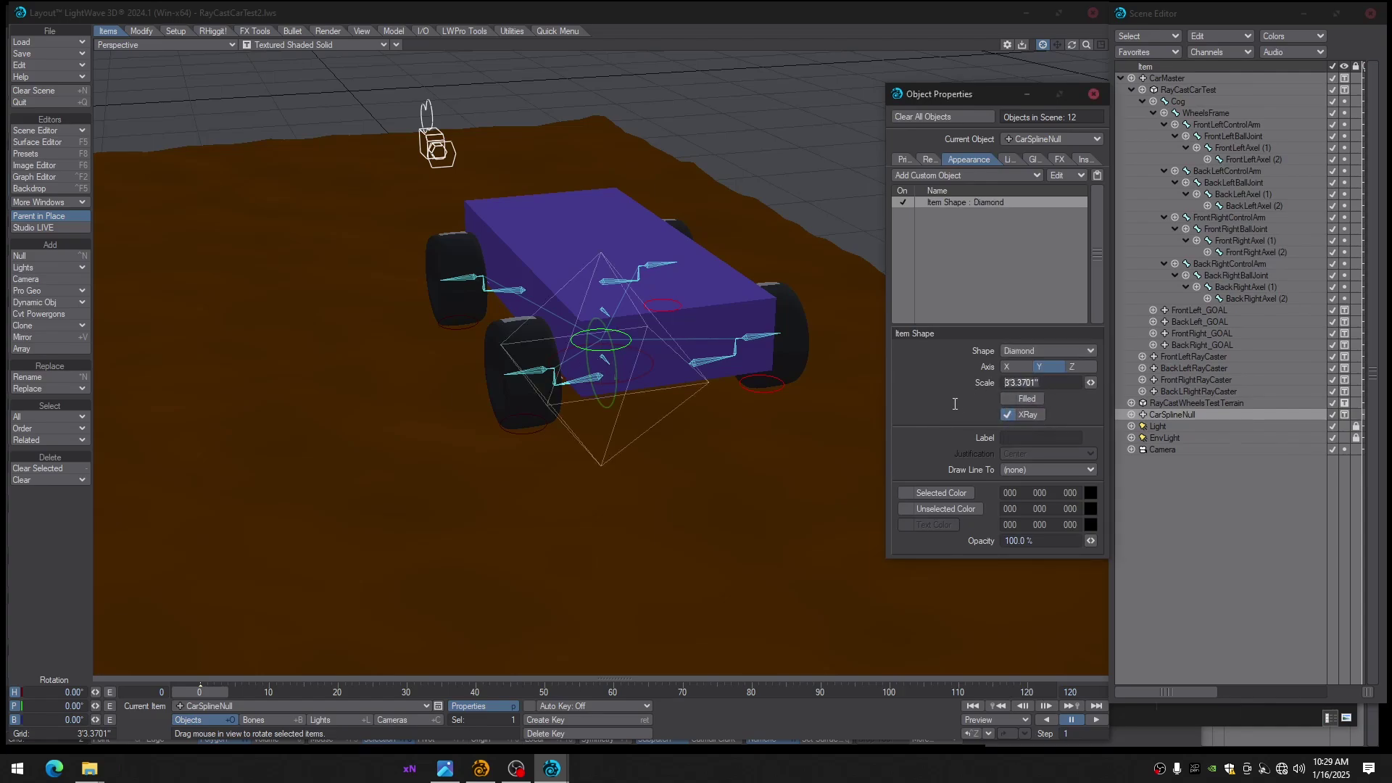
{"action": "type", "text": "4\""}
{"action": "key", "text": "Return"}
{"action": "left_click_drag", "start_coordinate": [814, 436], "coordinate": [810, 378], "text": "alt"}
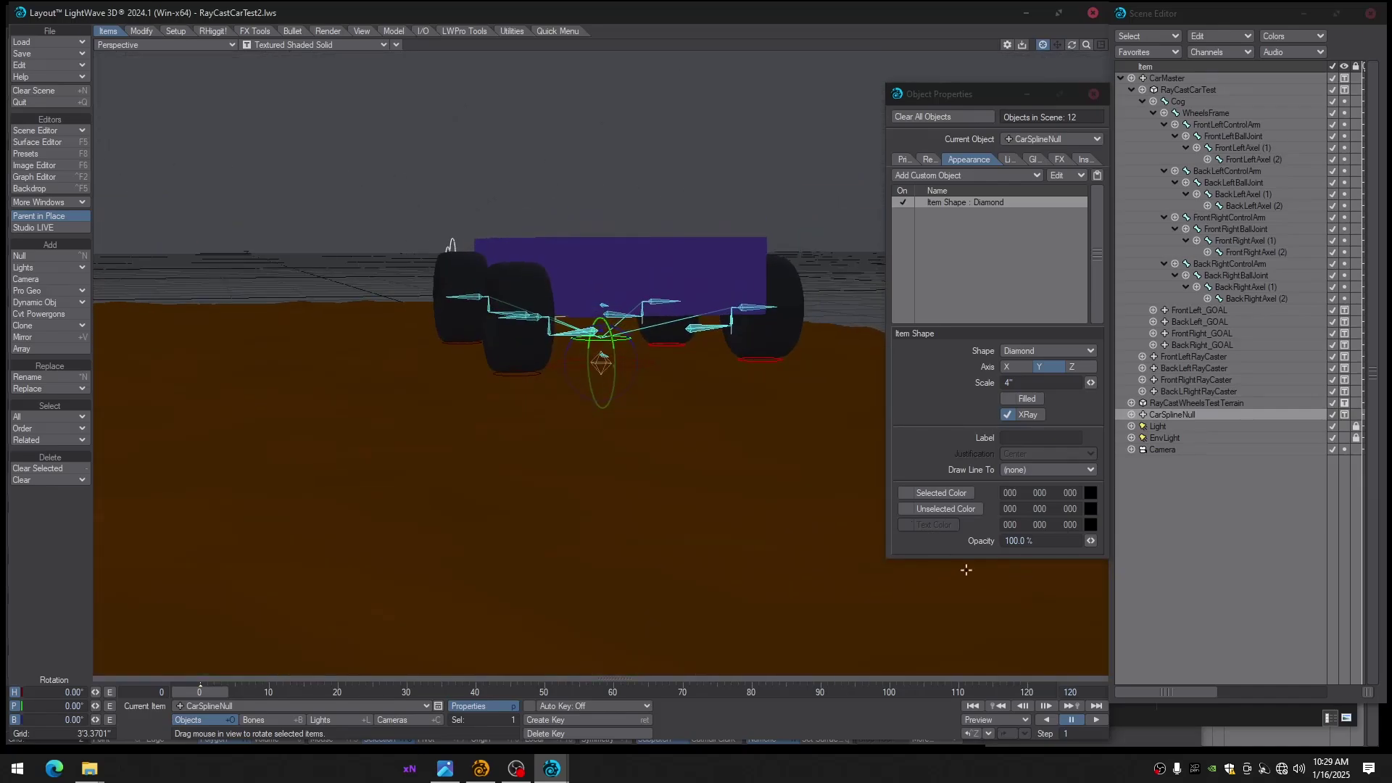
Enable the unselected color of CarSplineNull's item shape, set it to pure red (255, 0, 0), and close its properties
{"action": "left_click", "coordinate": [912, 511]}
{"action": "left_click", "coordinate": [1091, 508]}
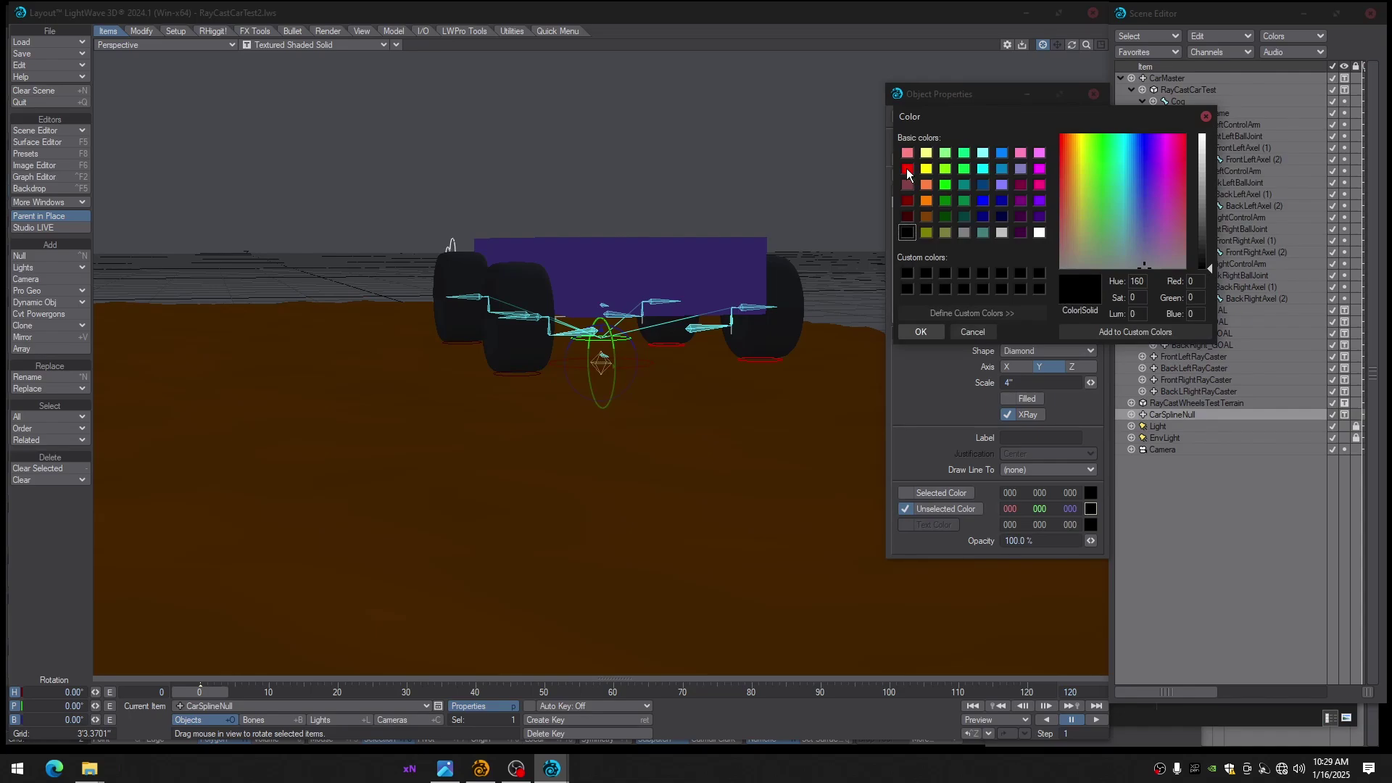
{"action": "left_click", "coordinate": [907, 169]}
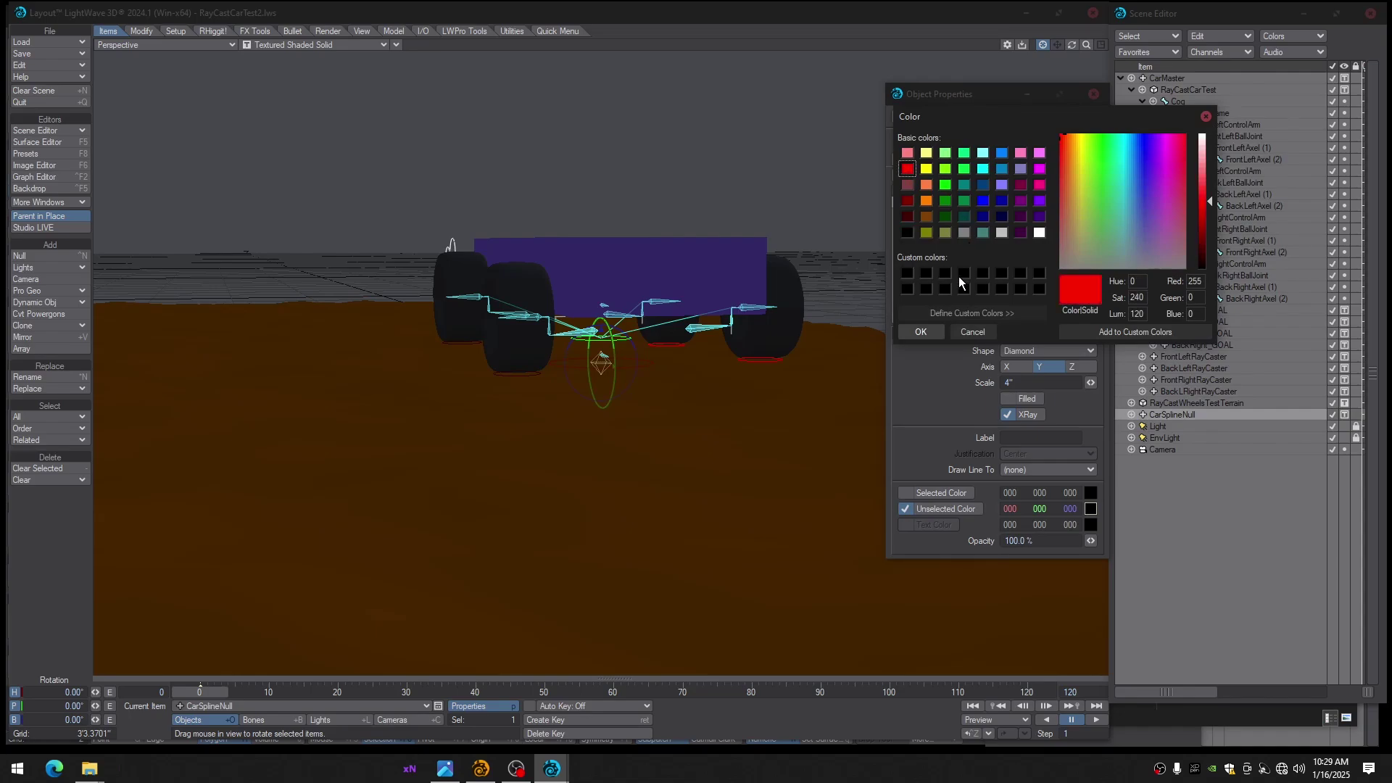
{"action": "left_click", "coordinate": [921, 331]}
{"action": "left_click_drag", "start_coordinate": [508, 406], "coordinate": [690, 394], "text": "alt"}
{"action": "scroll", "coordinate": [606, 401], "scroll_direction": "up", "scroll_amount": 3}
{"action": "left_click_drag", "start_coordinate": [605, 401], "coordinate": [847, 299], "text": "alt"}
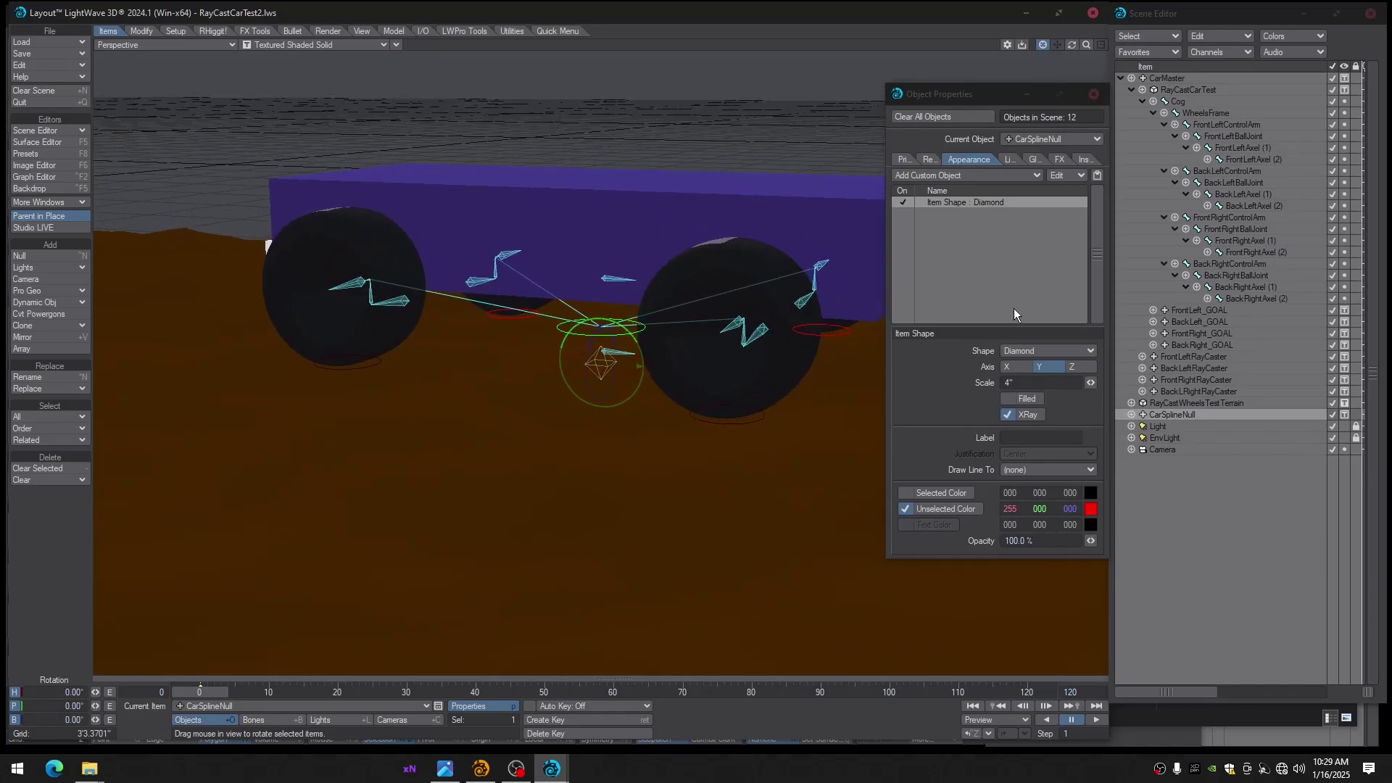
{"action": "left_click", "coordinate": [1094, 94]}
{"action": "left_click_drag", "start_coordinate": [800, 344], "coordinate": [807, 350], "text": "alt"}
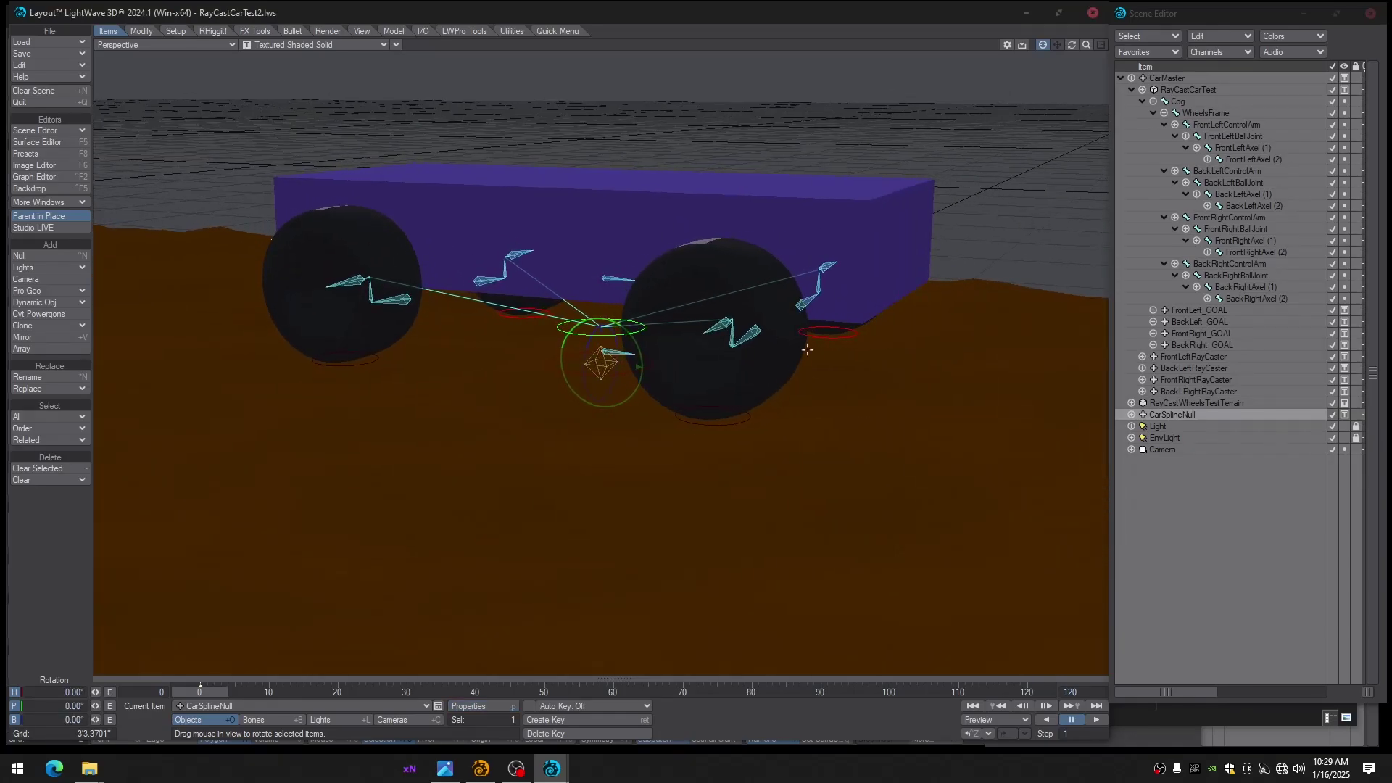
Add a null object named Spline
{"action": "left_click", "coordinate": [42, 256]}
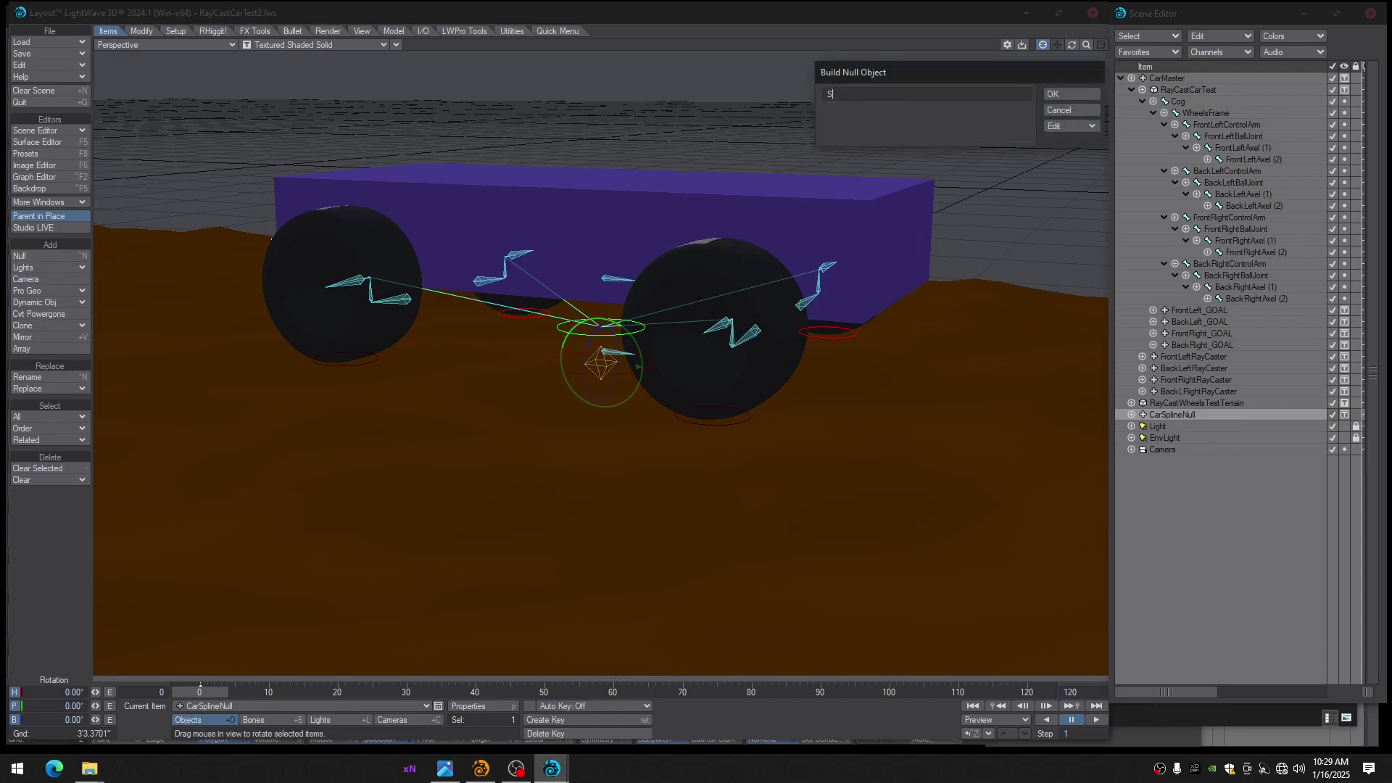
{"action": "type", "text": "Spline"}
{"action": "key", "text": "Return"}
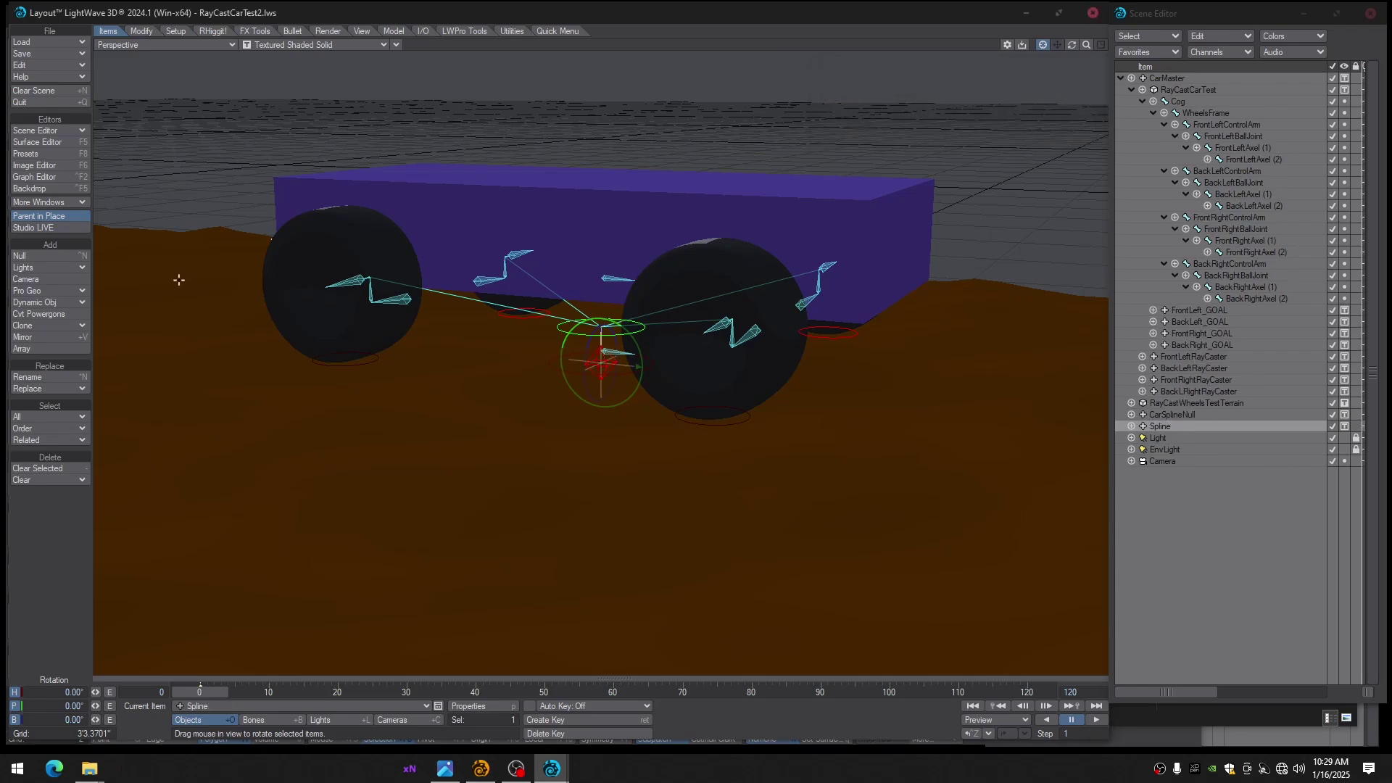
Add a null object named Node, following the spline hierarchy in the RayCastCarTest reference scene, and parent it to Spline
{"action": "left_click", "coordinate": [28, 257]}
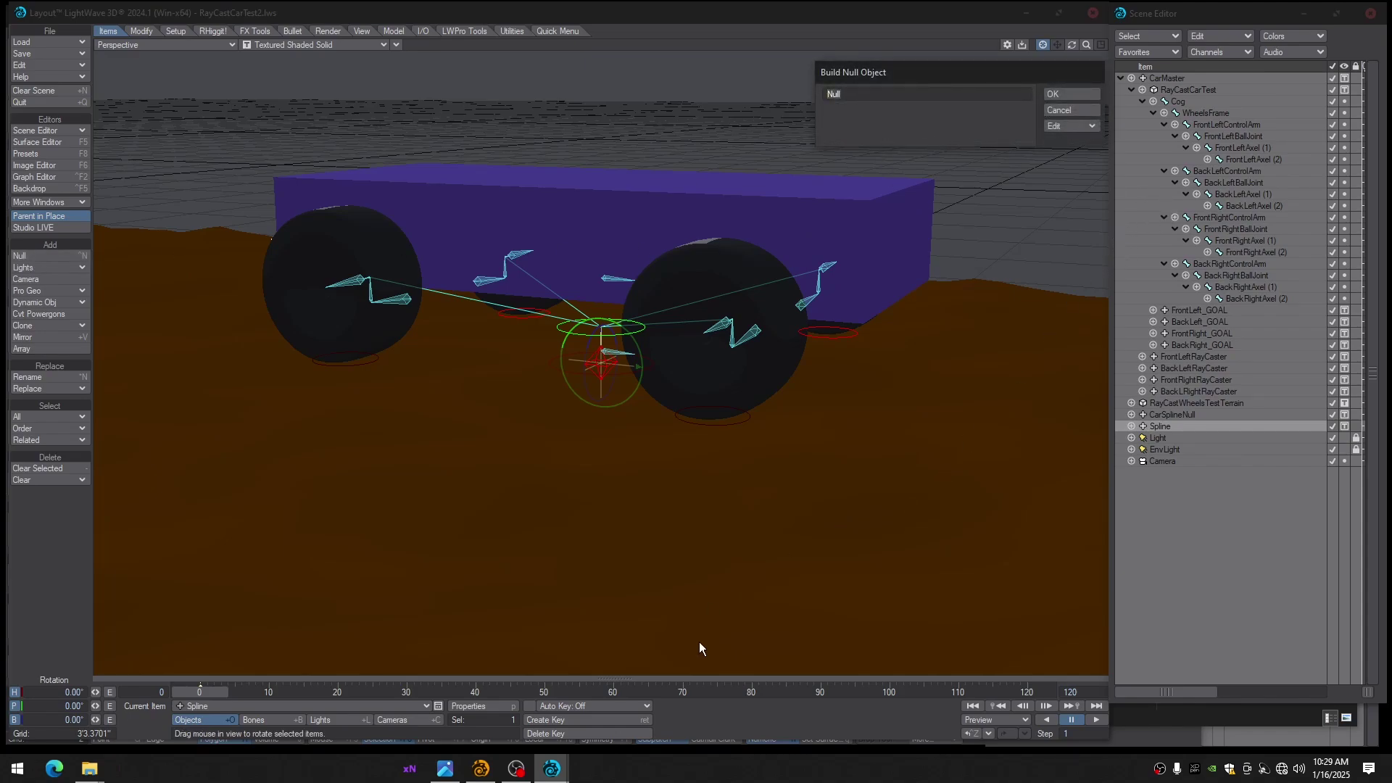
{"action": "mouse_move", "coordinate": [552, 770]}
{"action": "left_click", "coordinate": [494, 654]}
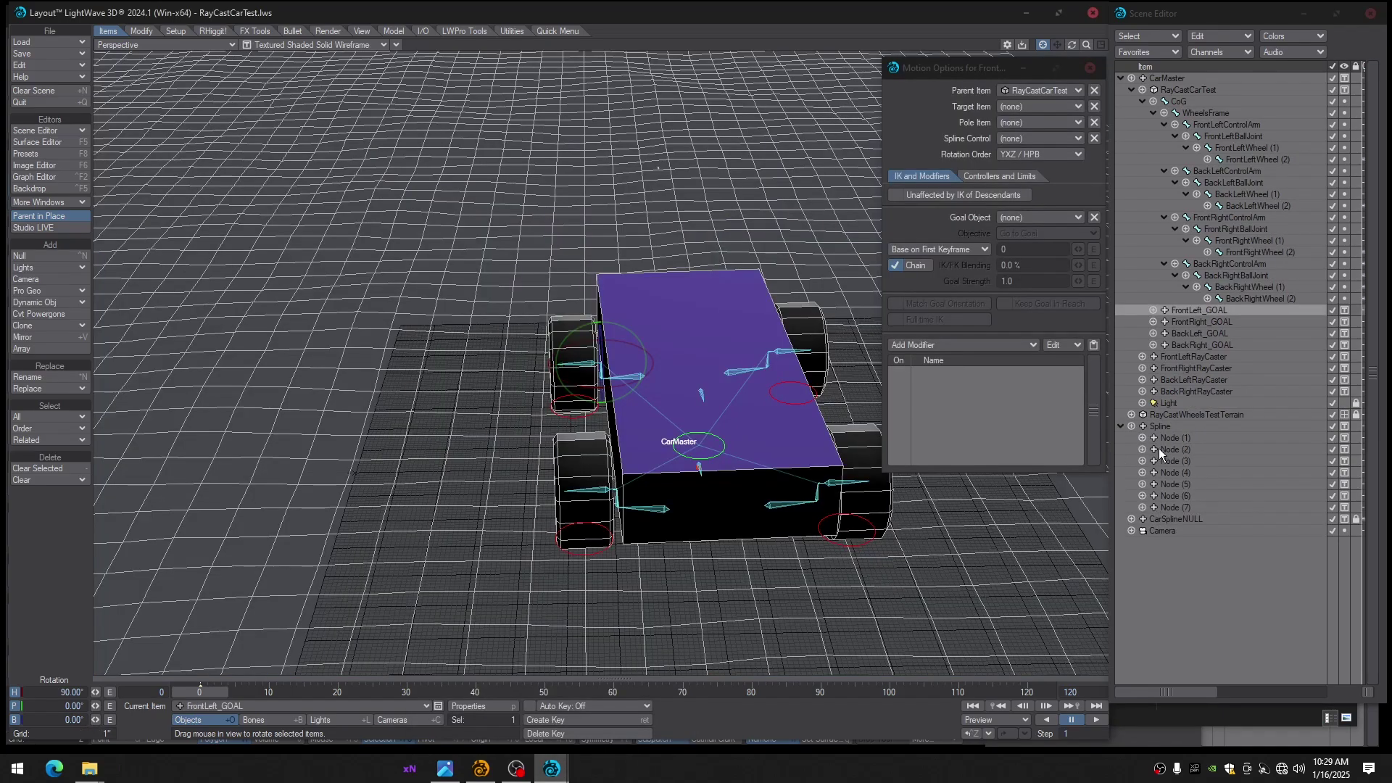
{"action": "mouse_move", "coordinate": [552, 769]}
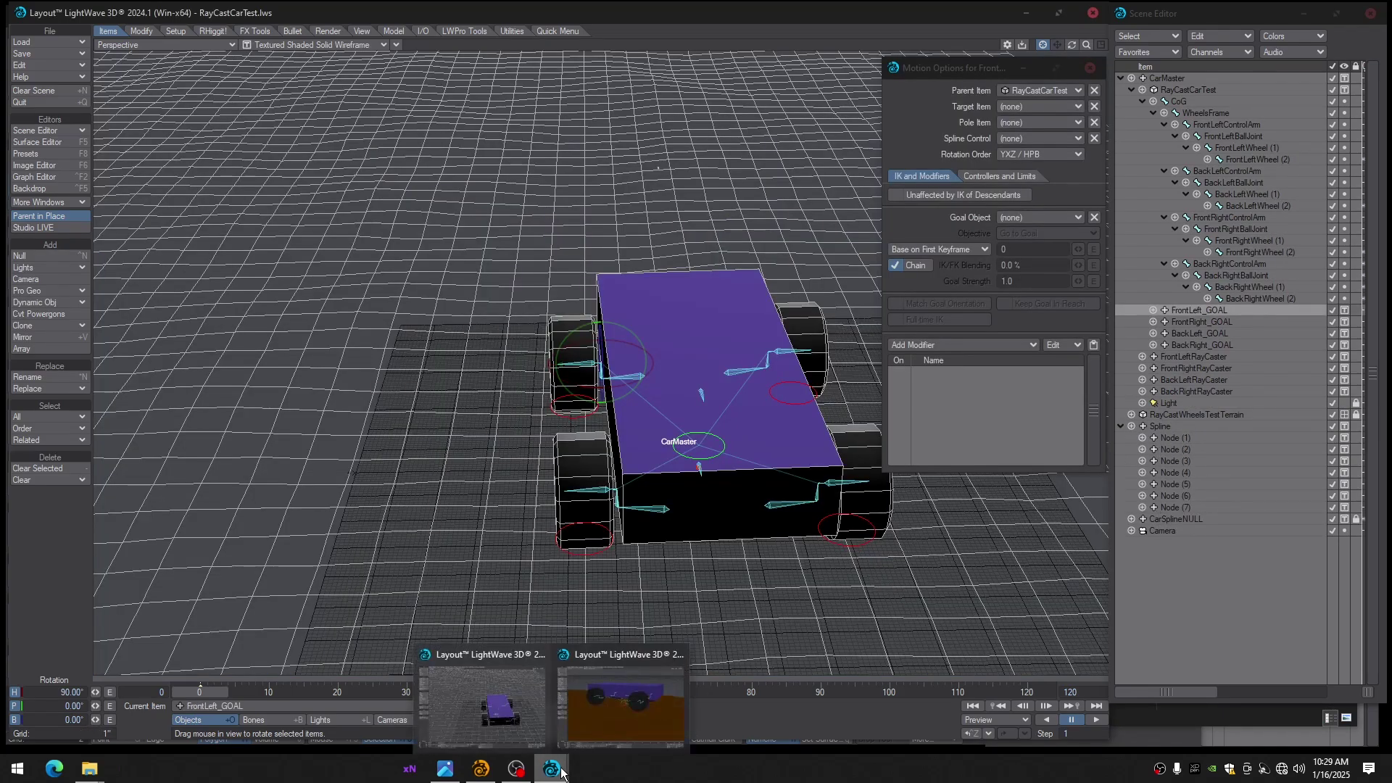
{"action": "left_click", "coordinate": [606, 667]}
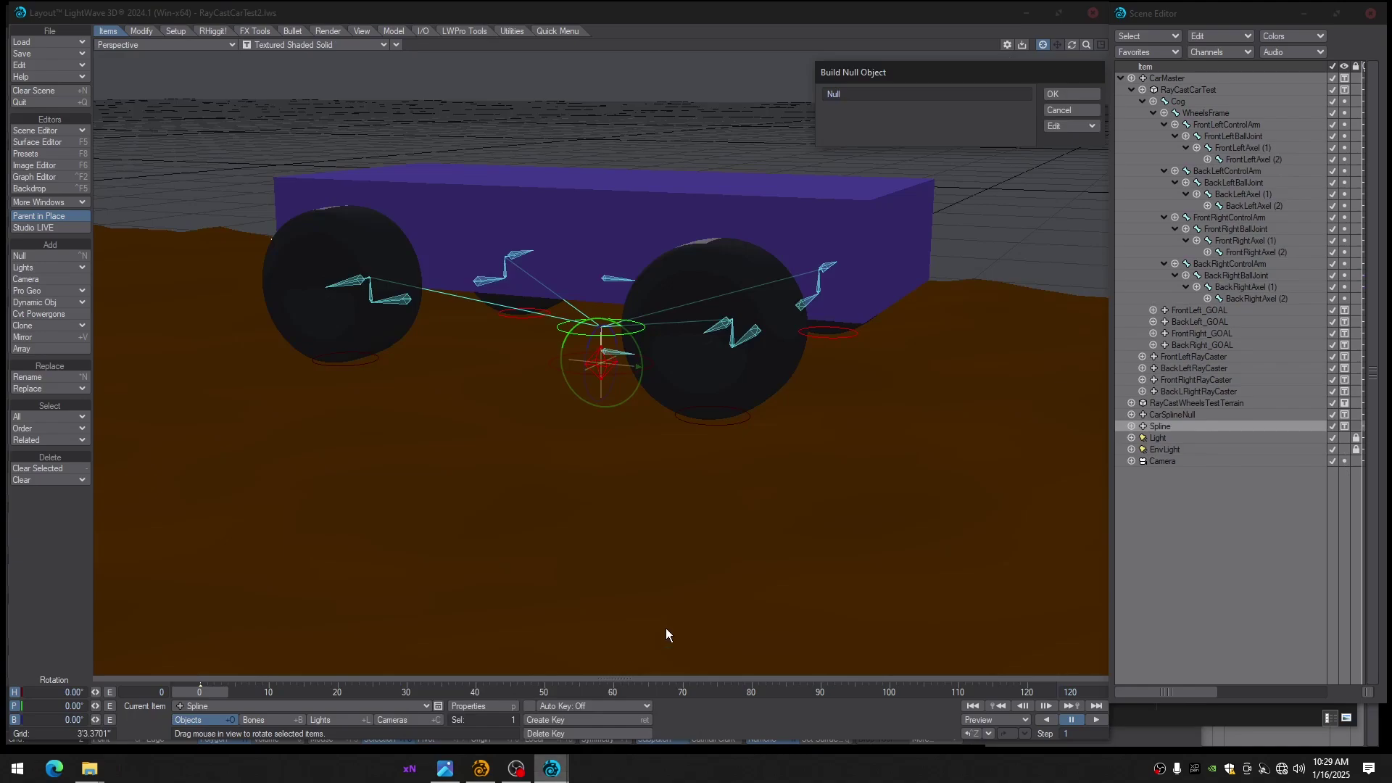
{"action": "left_click", "coordinate": [876, 98]}
{"action": "type", "text": "Node"}
{"action": "key", "text": "Return"}
{"action": "scroll", "coordinate": [731, 311], "scroll_direction": "up", "scroll_amount": 2}
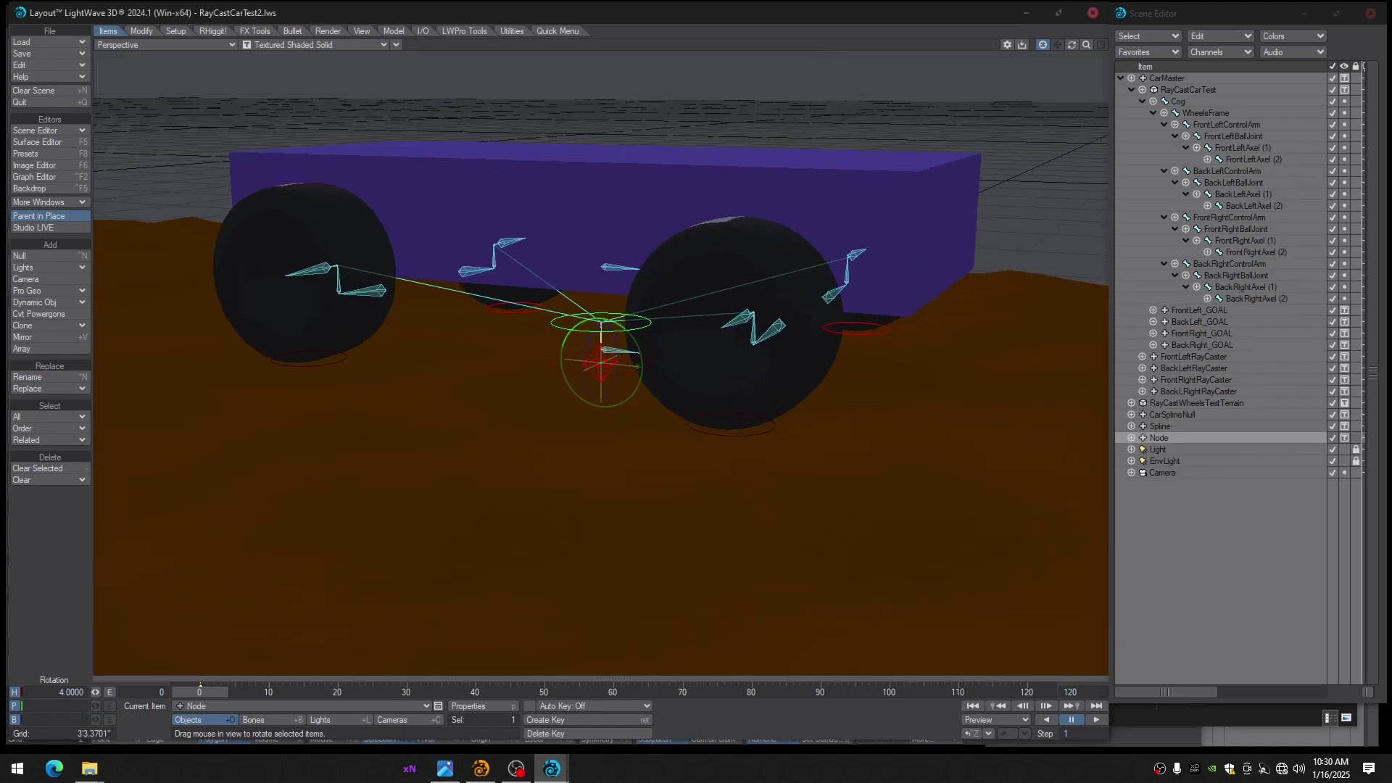
{"action": "left_click_drag", "start_coordinate": [1156, 438], "coordinate": [1164, 428]}
{"action": "left_click_drag", "start_coordinate": [803, 417], "coordinate": [729, 459], "text": "alt"}
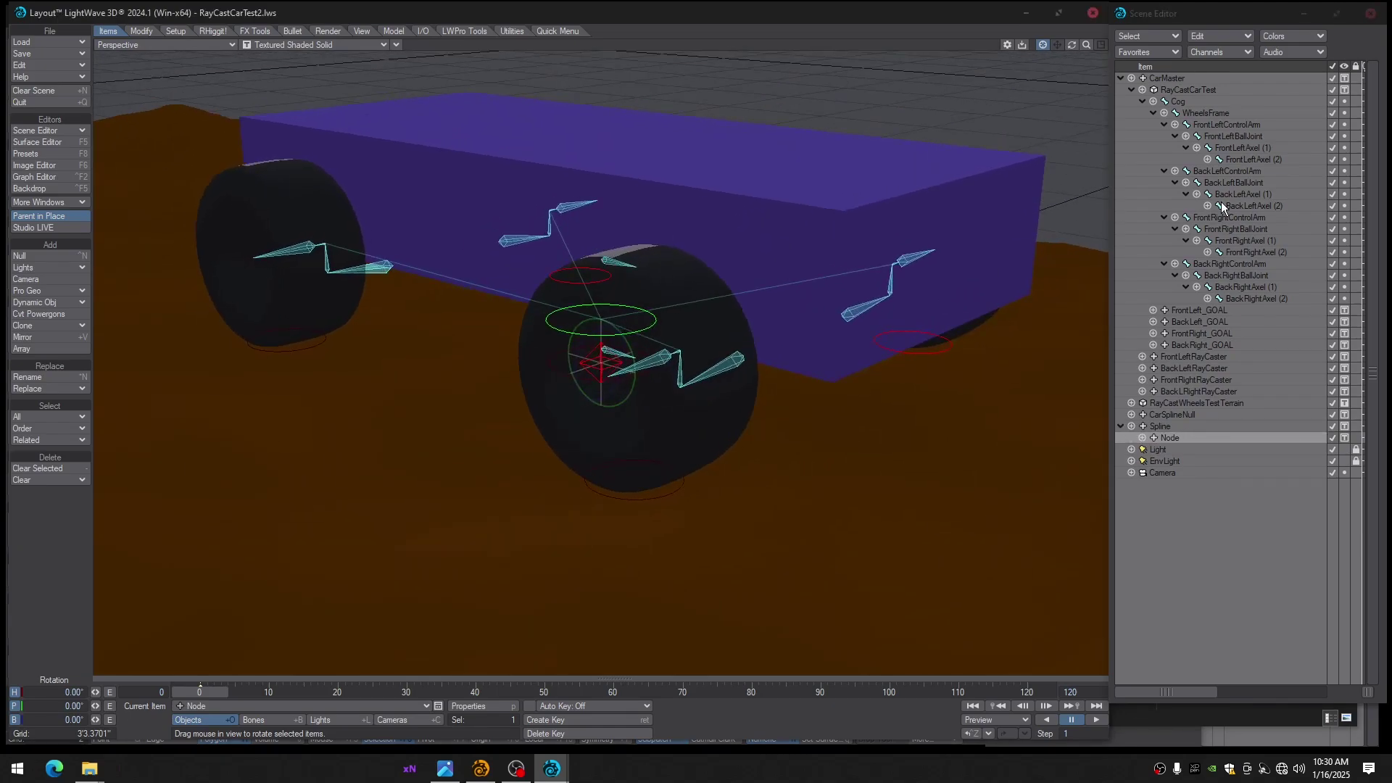
Set the visibility of the RayCastCarTest car object to Hidden, leaving its bones and nulls displayed
{"action": "left_click", "coordinate": [1122, 79]}
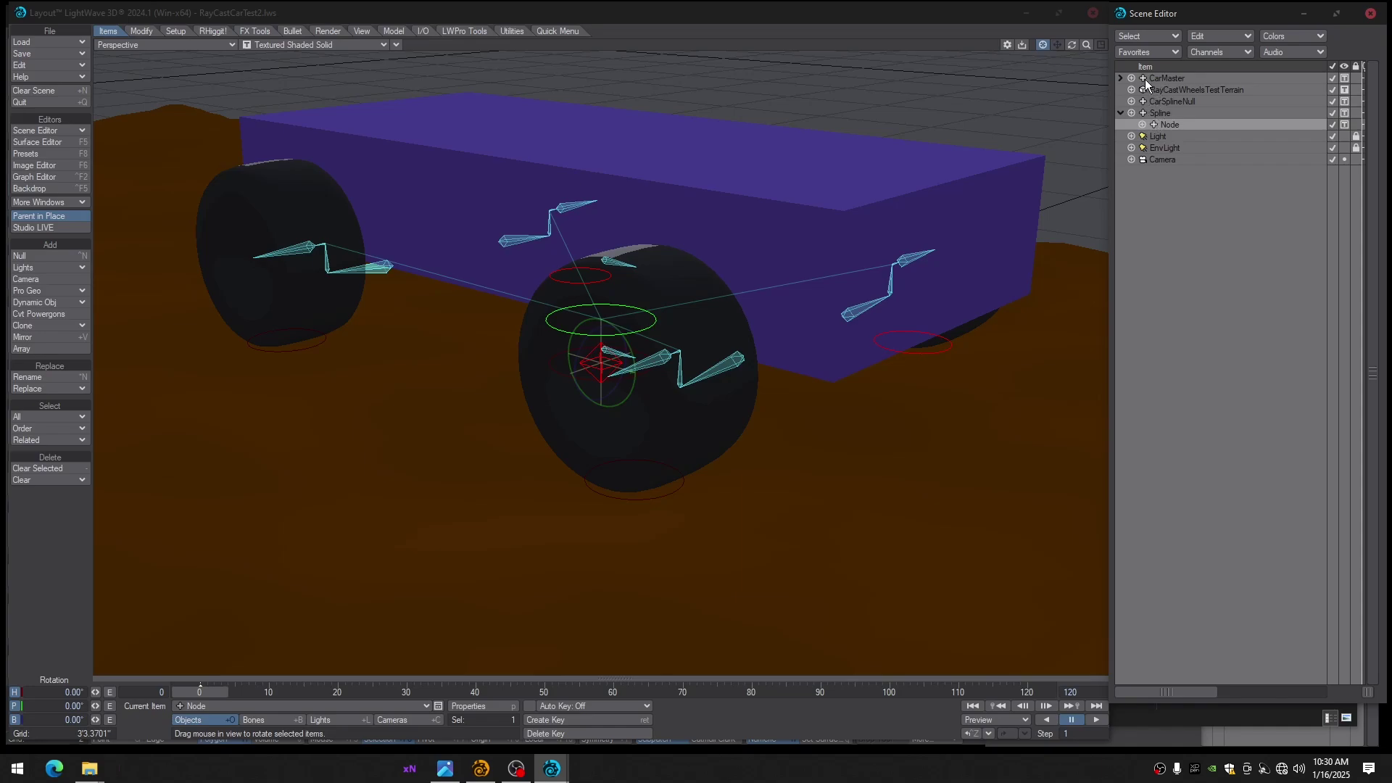
{"action": "left_click", "coordinate": [1121, 78]}
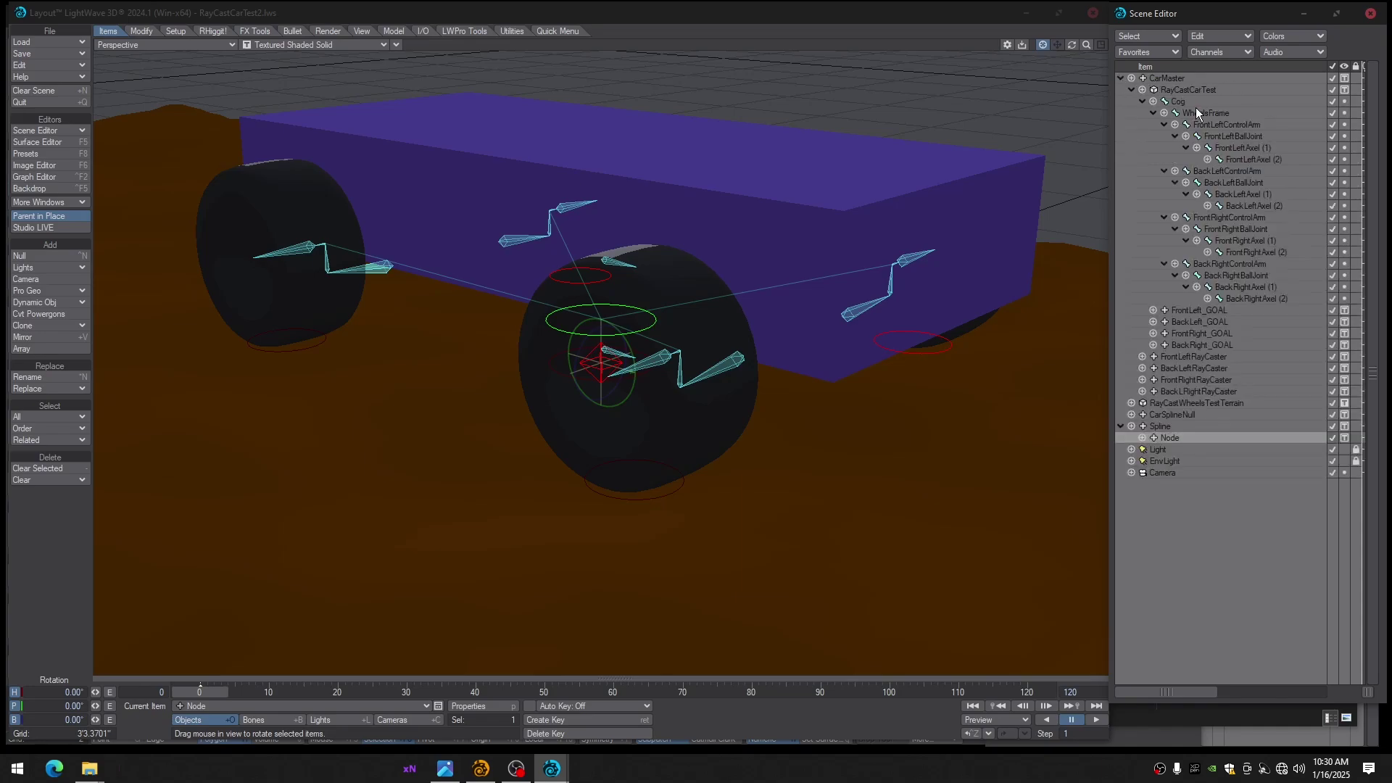
{"action": "left_click", "coordinate": [1345, 90]}
{"action": "left_click", "coordinate": [1307, 16]}
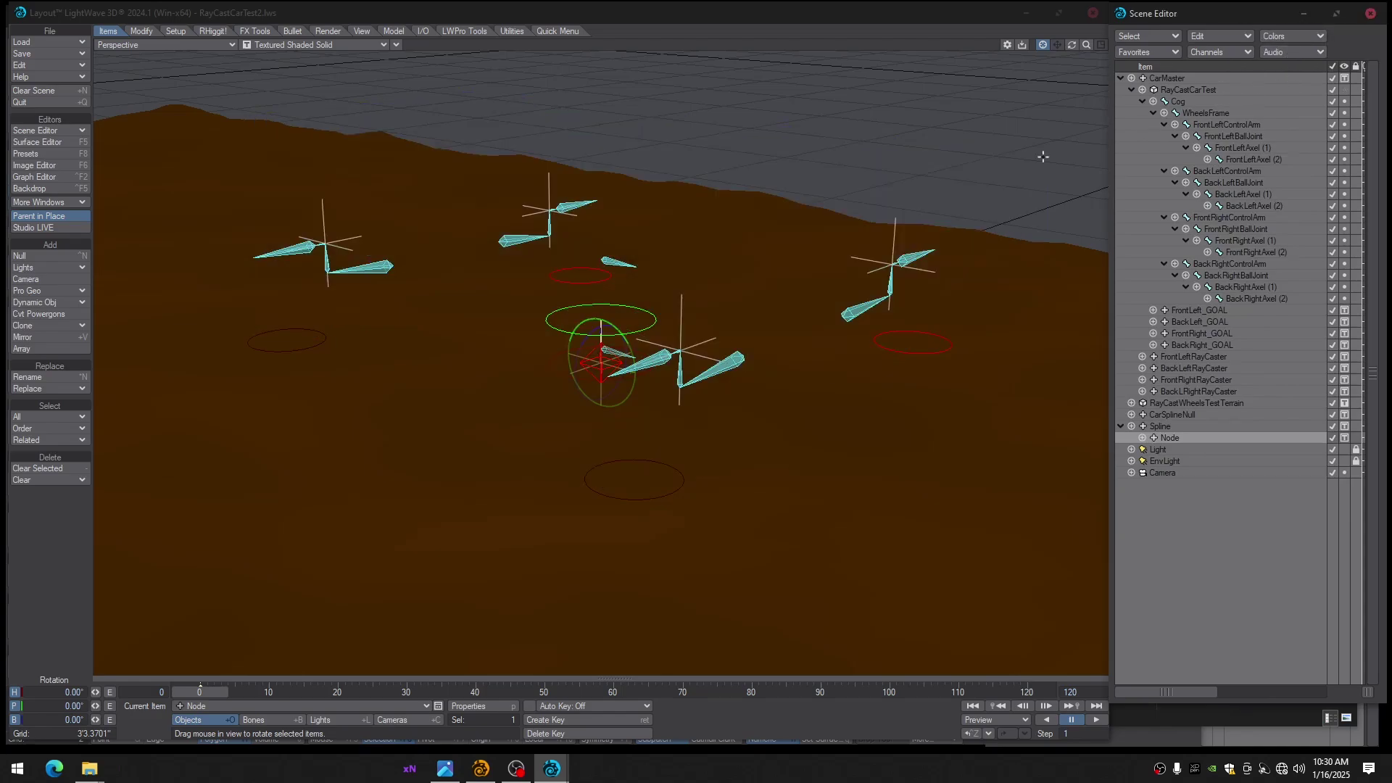
{"action": "mouse_move", "coordinate": [796, 255]}
{"action": "left_mouse_down", "text": "alt"}
{"action": "mouse_move", "coordinate": [751, 271]}
{"action": "mouse_move", "coordinate": [785, 257]}
{"action": "left_mouse_up", "text": "alt"}
{"action": "scroll", "coordinate": [783, 256], "scroll_direction": "down", "scroll_amount": 4}
{"action": "left_click_drag", "start_coordinate": [670, 278], "coordinate": [653, 290], "text": "alt"}
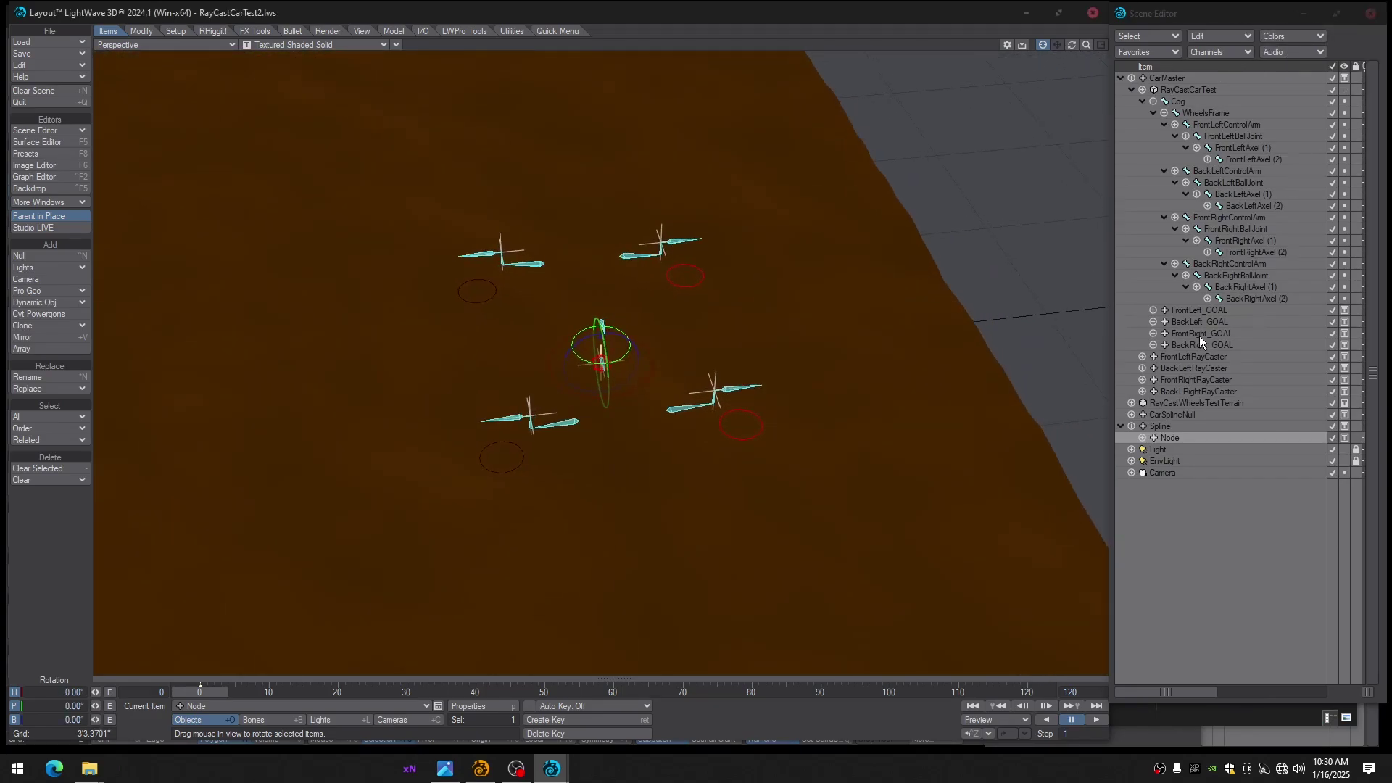
Set the display mode of RayCastWheelsTestTerrain to Front Face Wireframe
{"action": "left_click", "coordinate": [1346, 403]}
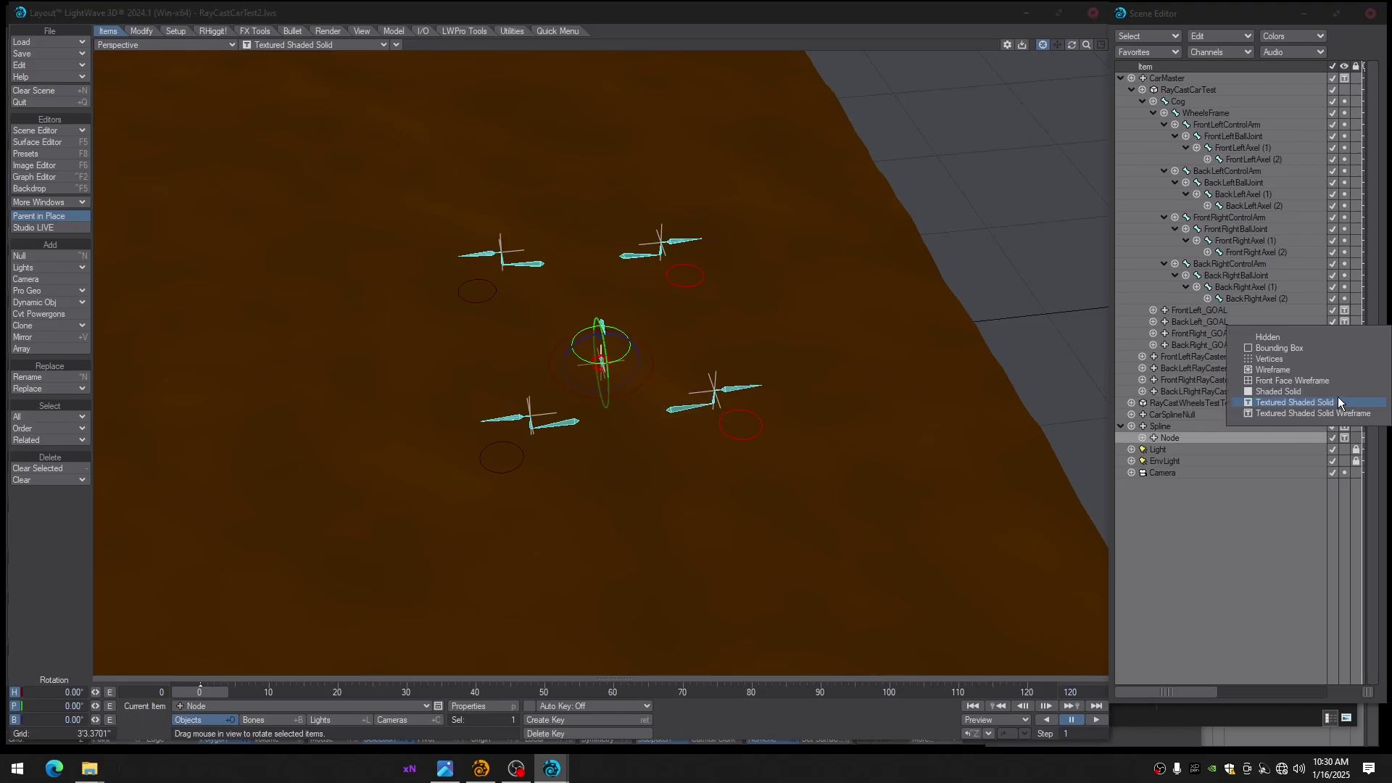
{"action": "left_click", "coordinate": [1309, 380]}
{"action": "scroll", "coordinate": [759, 345], "scroll_direction": "down", "scroll_amount": 3}
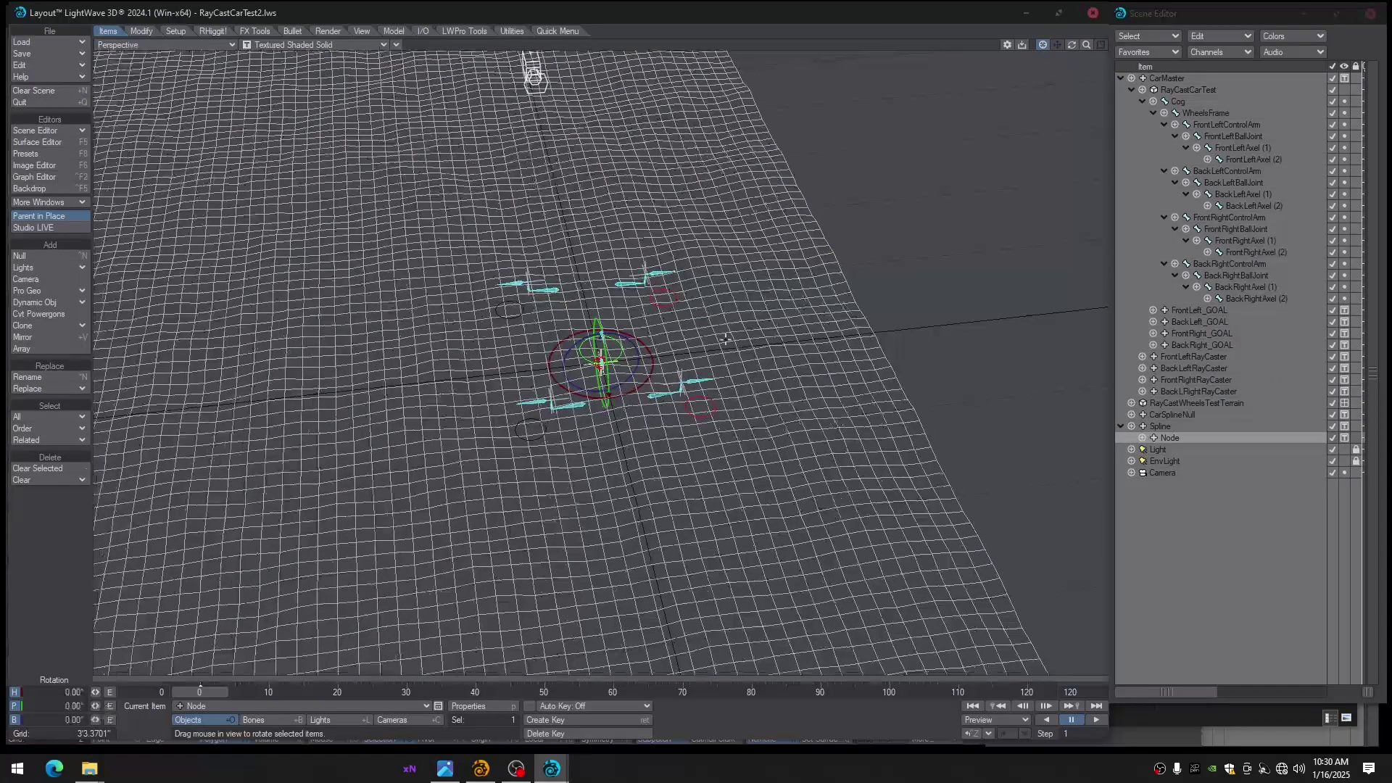
{"action": "left_click_drag", "start_coordinate": [760, 345], "coordinate": [701, 293], "text": "alt"}
{"action": "scroll", "coordinate": [749, 358], "scroll_direction": "down", "scroll_amount": 3}
{"action": "scroll", "coordinate": [753, 367], "scroll_direction": "down", "scroll_amount": 3}
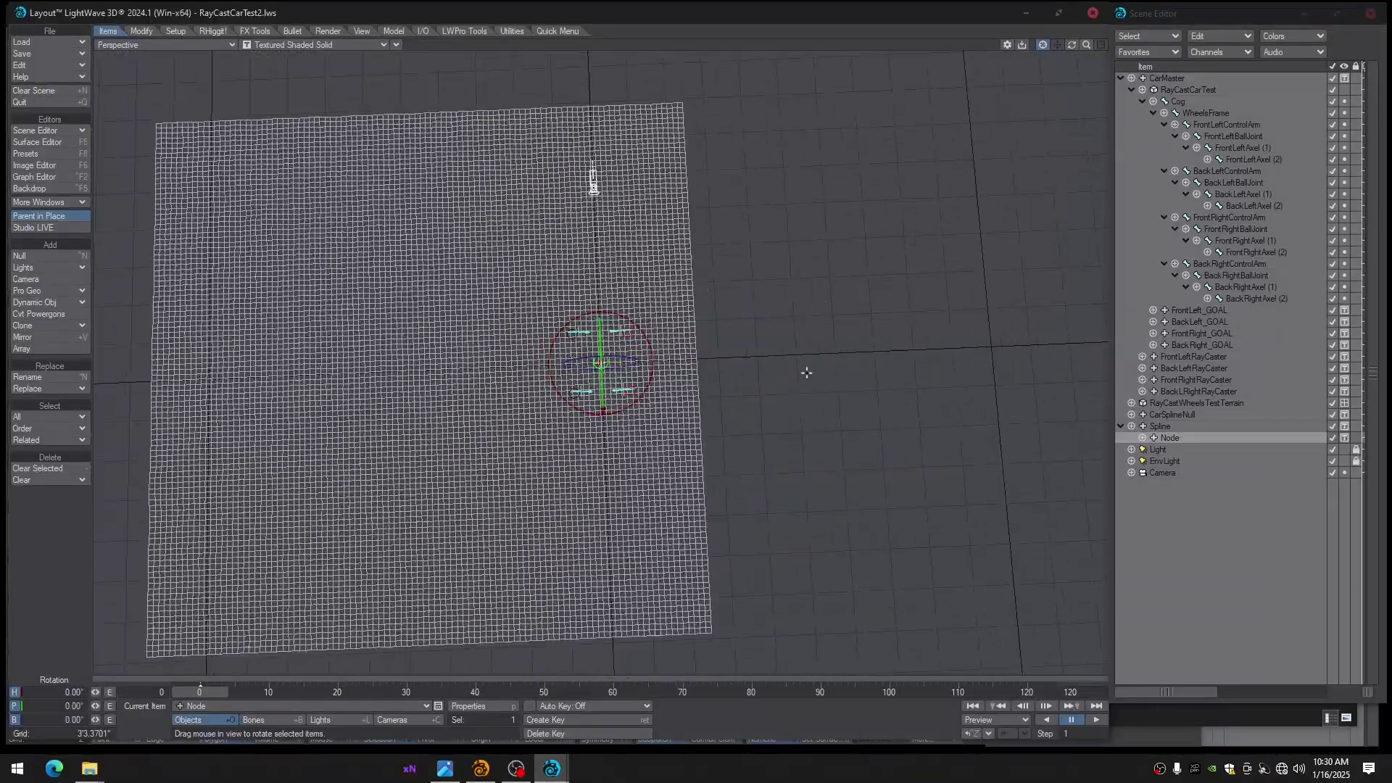
{"action": "left_click_drag", "start_coordinate": [805, 372], "coordinate": [812, 375], "text": "alt"}
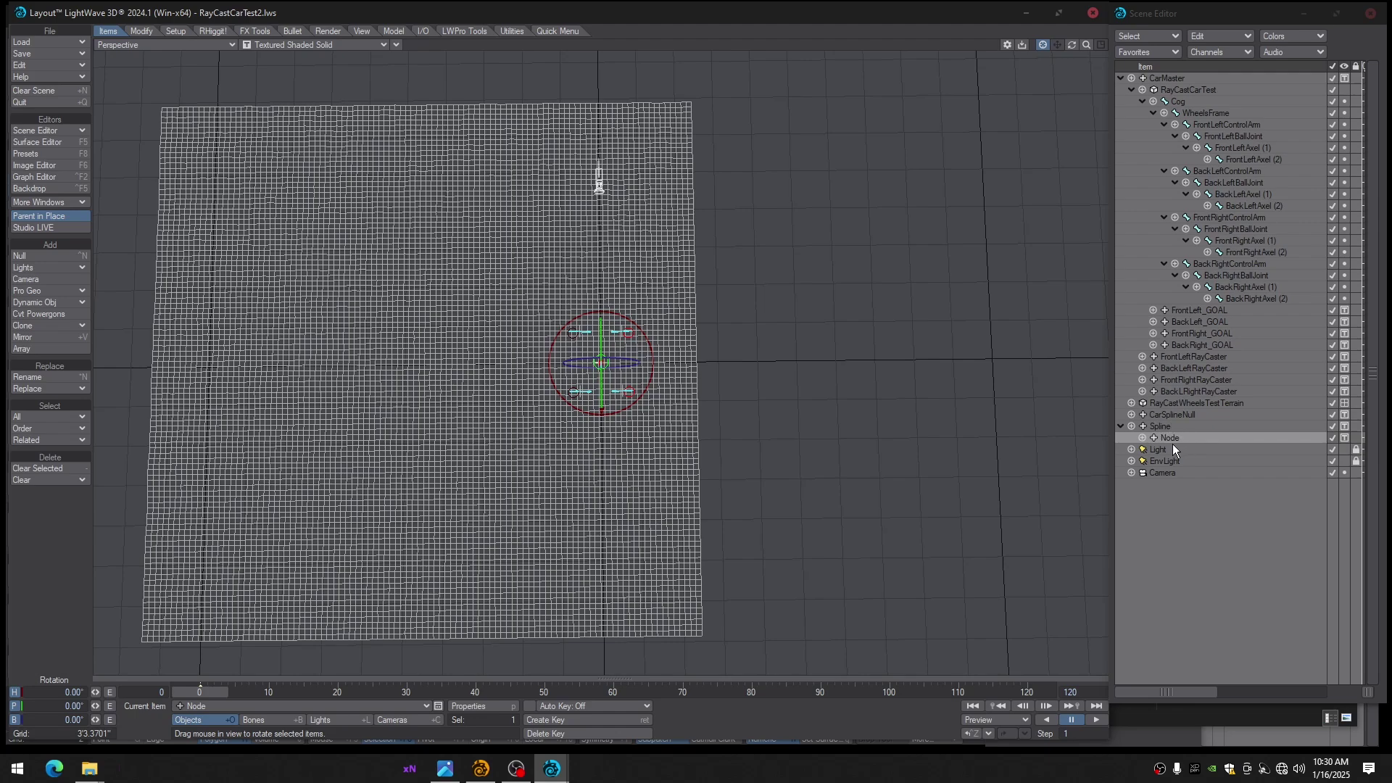
Clone the Node null 6 times under Spline
{"action": "left_click", "coordinate": [1166, 436]}
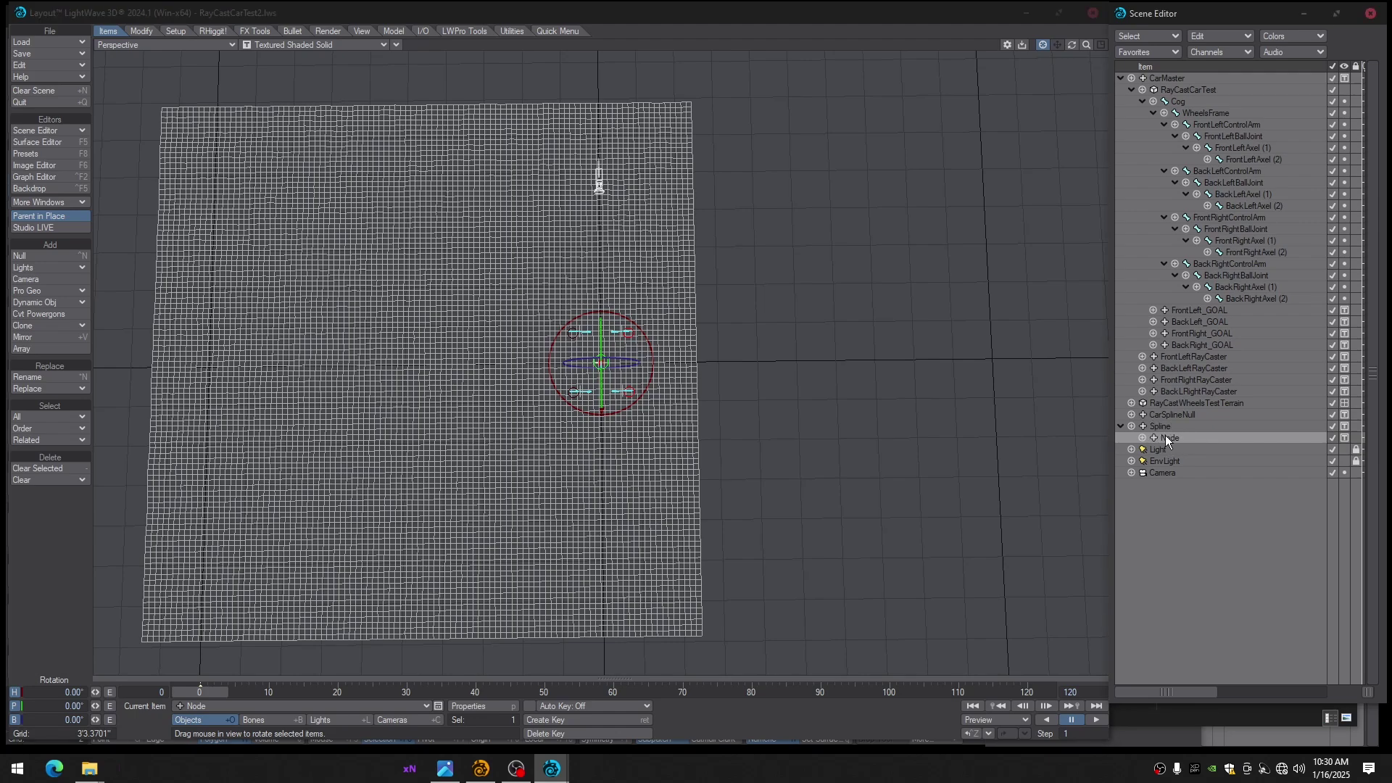
{"action": "key", "text": "ctrl+c"}
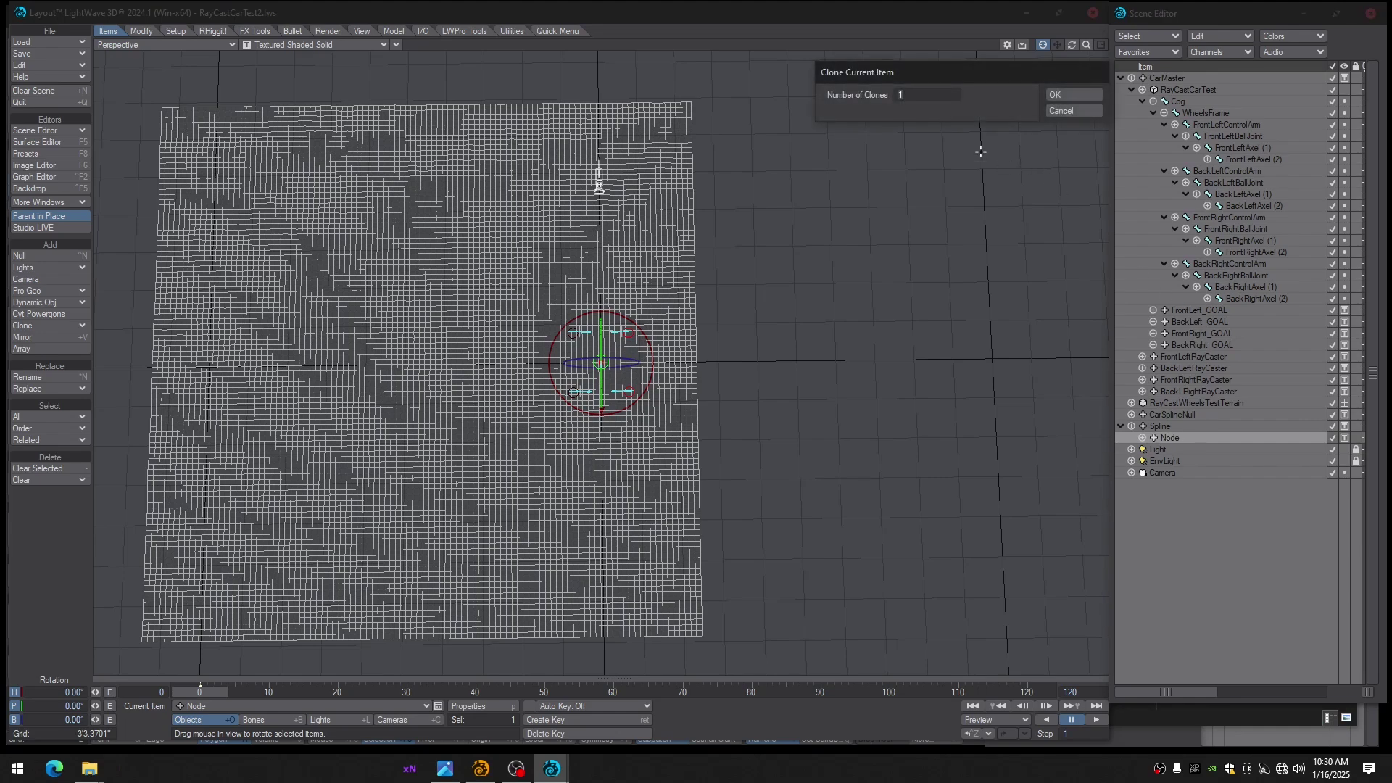
{"action": "left_click", "coordinate": [914, 94]}
{"action": "left_click", "coordinate": [1076, 94]}
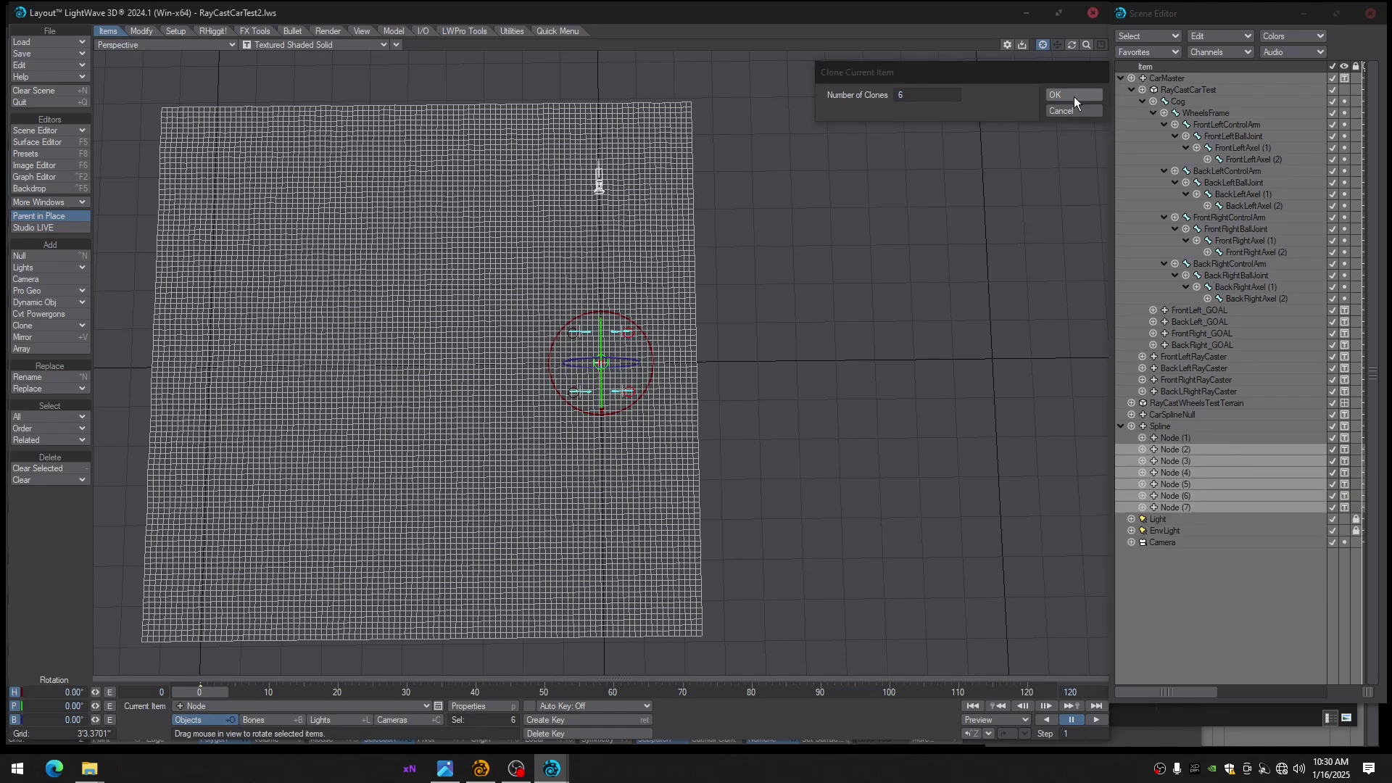
Move Node (2) through Node (7) together along Z to about -11'10.84", leaving Node (1) at the origin
{"action": "left_click", "coordinate": [1164, 438]}
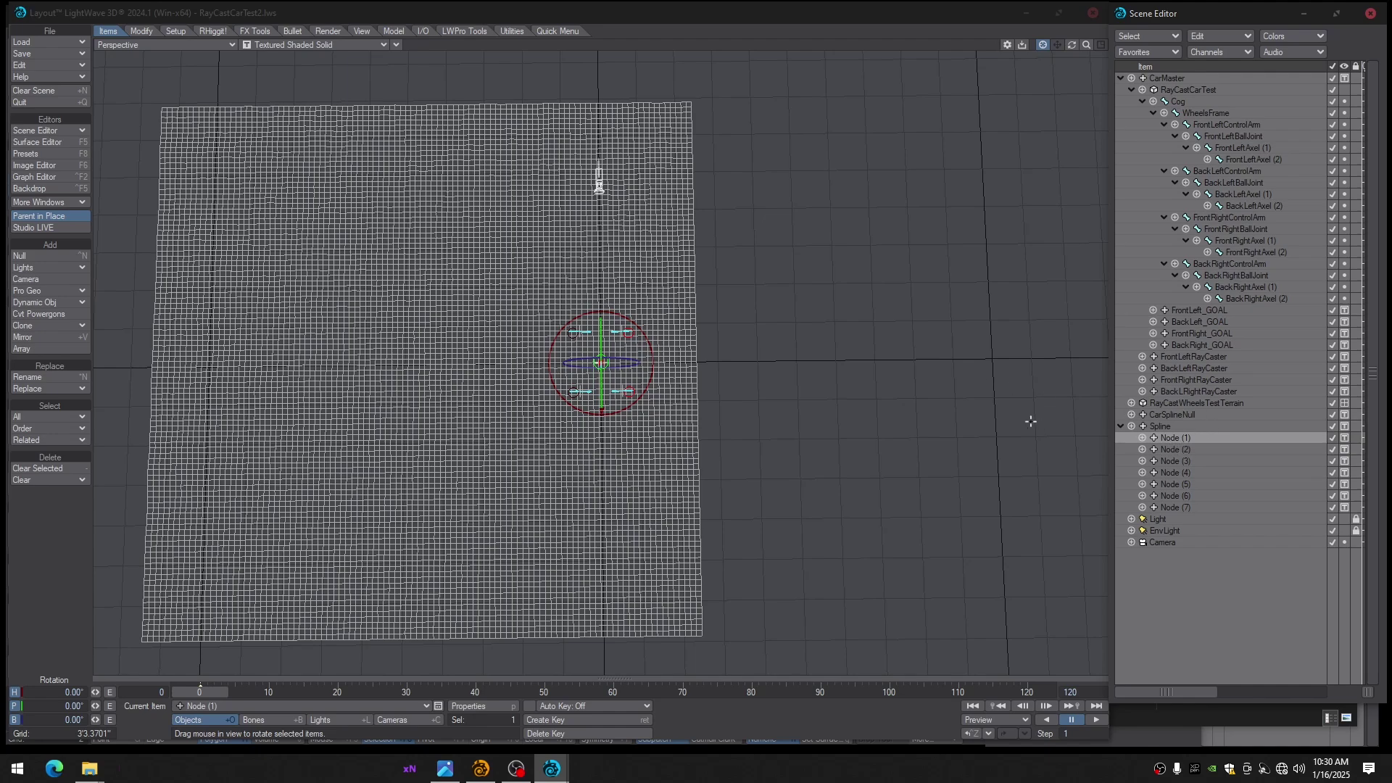
{"action": "key", "text": "t"}
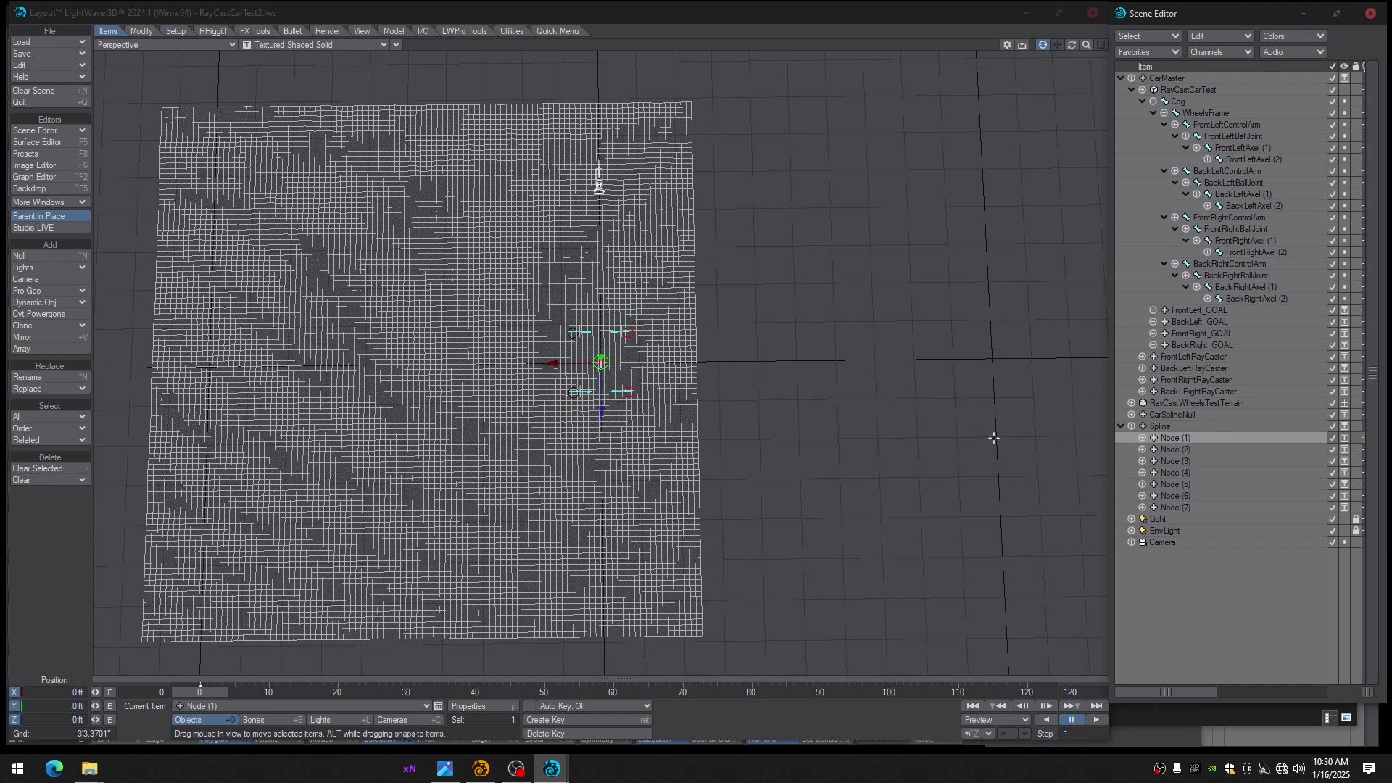
{"action": "left_click", "coordinate": [1167, 451]}
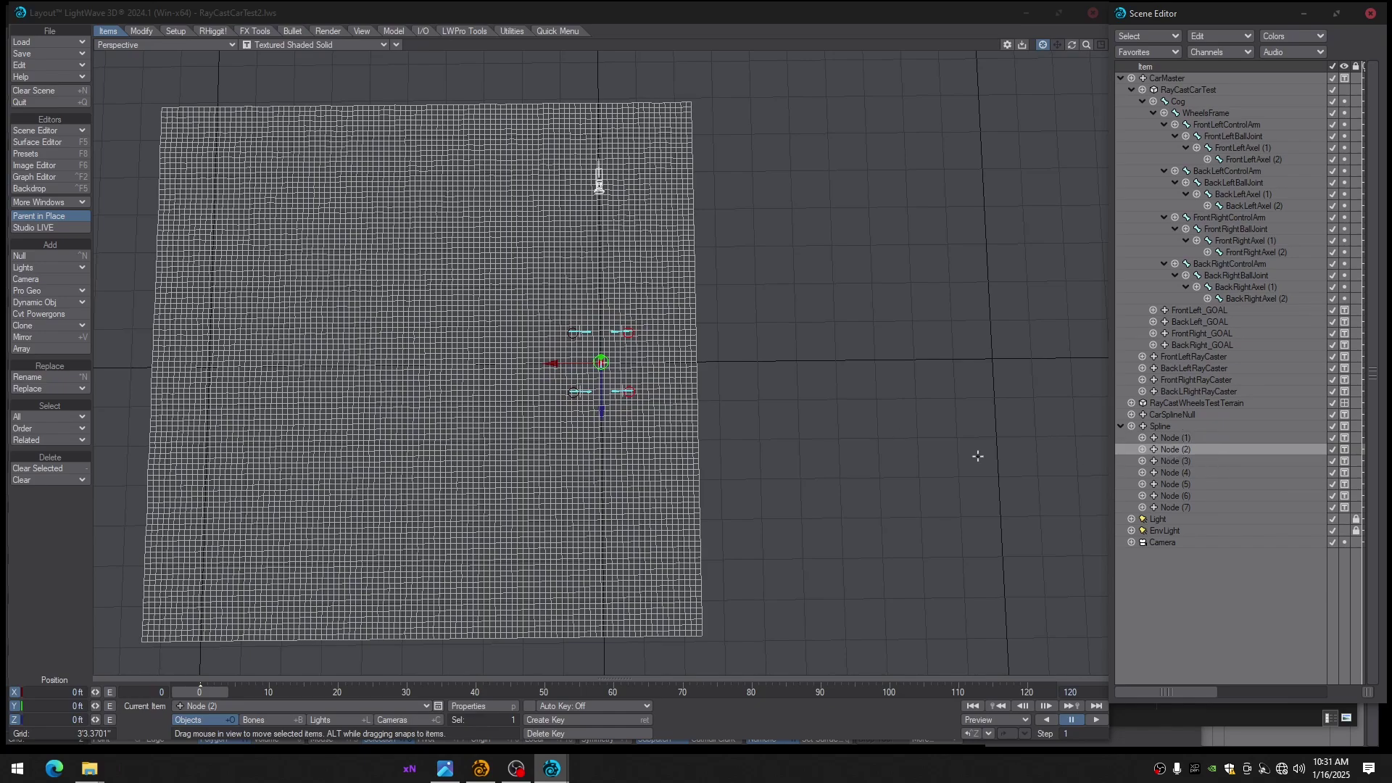
{"action": "left_click", "coordinate": [1171, 507], "text": "shift"}
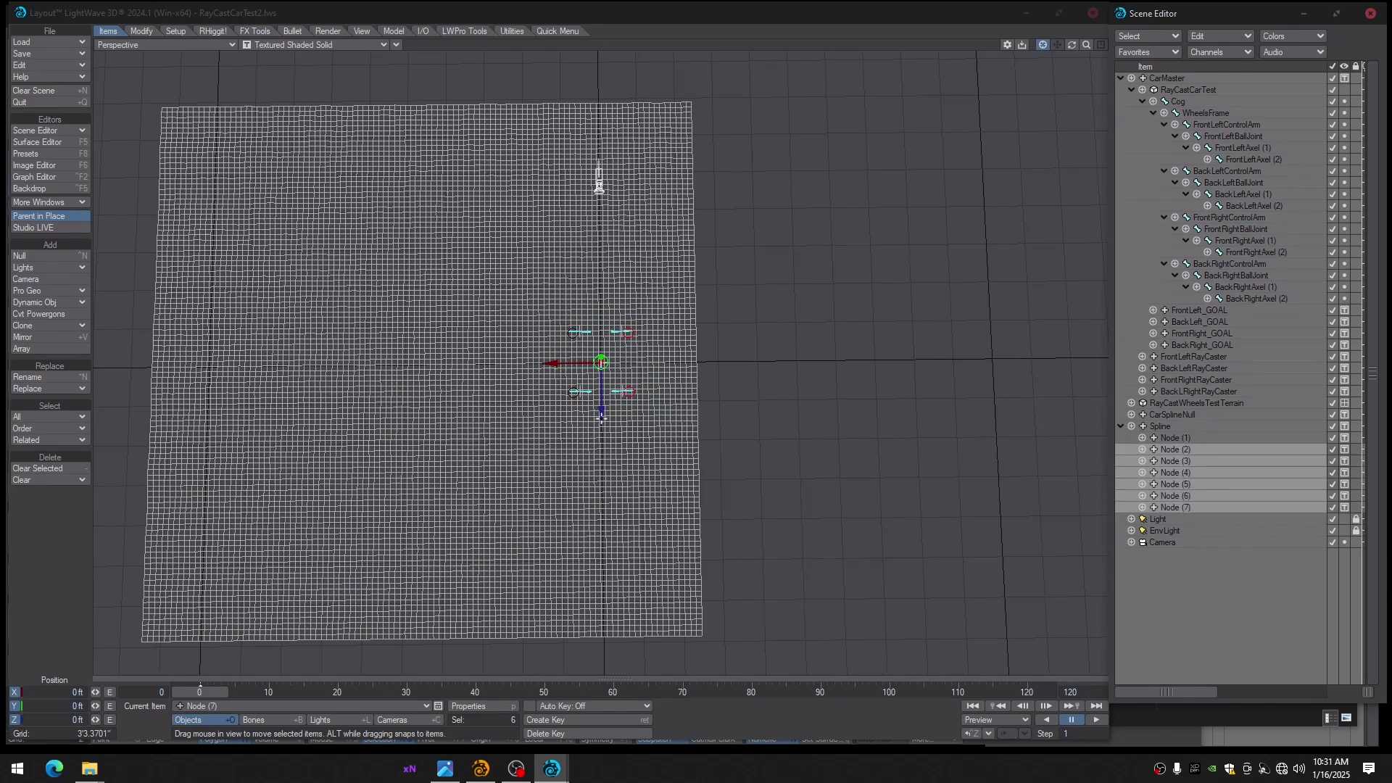
{"action": "left_click_drag", "start_coordinate": [601, 418], "coordinate": [601, 410]}
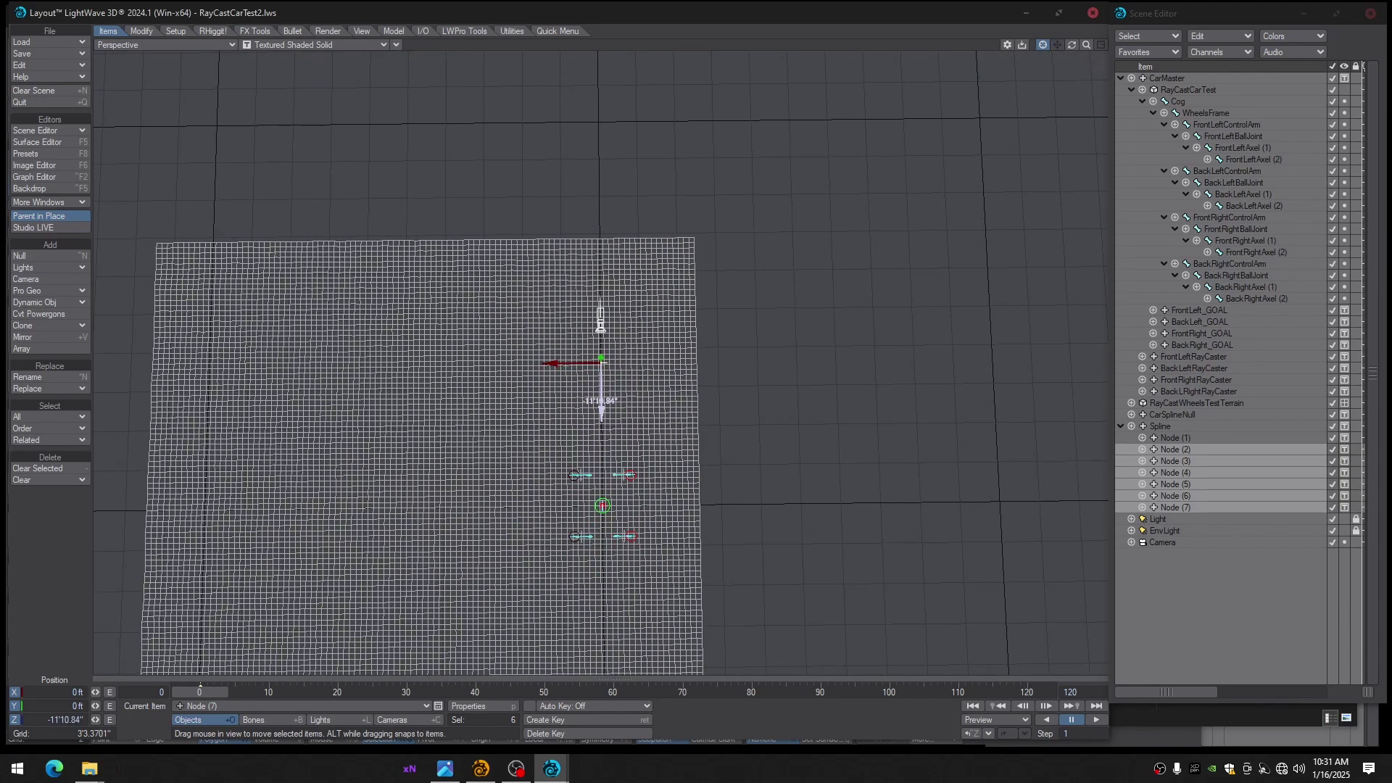
Move Node (3) through Node (7) together to about X 9'6.18", Z -19'3", and keyframe them
{"action": "left_click", "coordinate": [1172, 449], "text": "ctrl"}
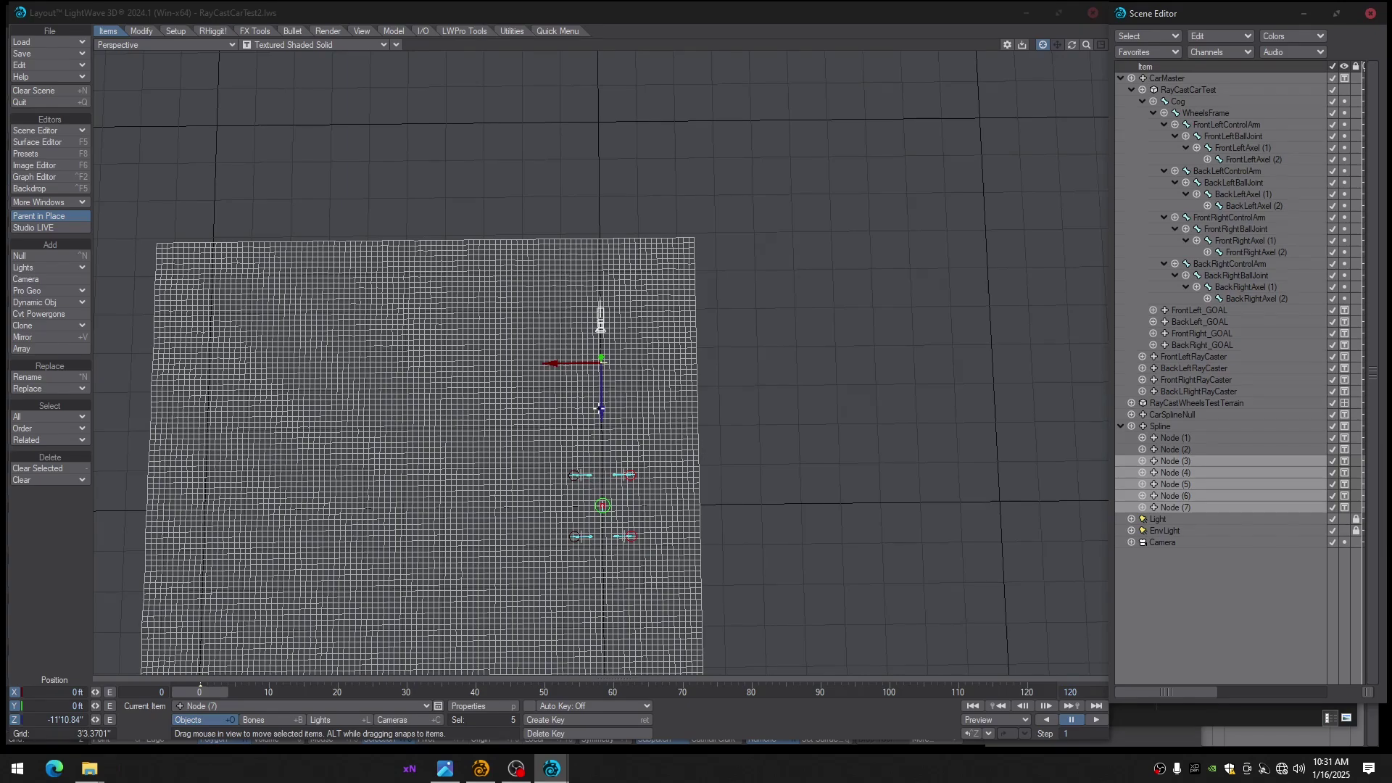
{"action": "left_click_drag", "start_coordinate": [601, 409], "coordinate": [602, 411]}
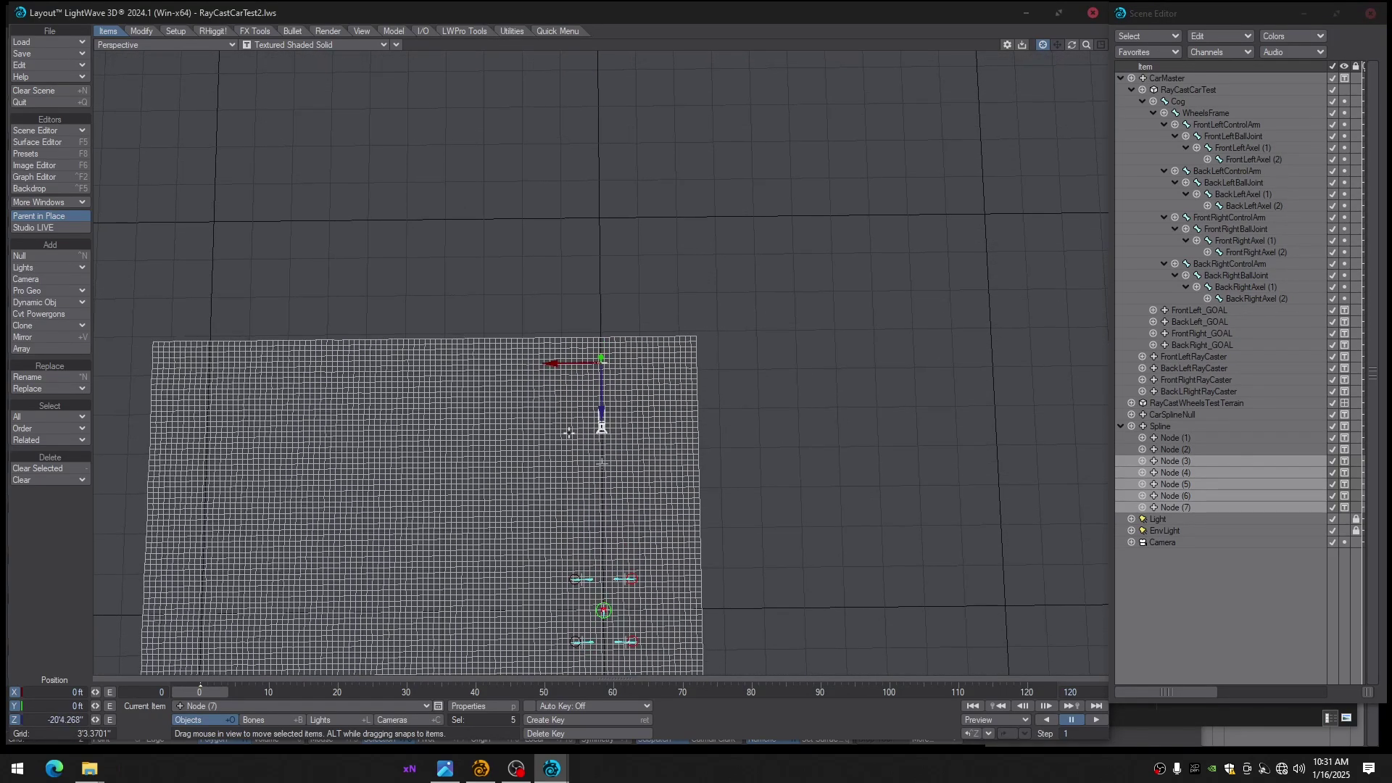
{"action": "left_click_drag", "start_coordinate": [557, 364], "coordinate": [443, 364]}
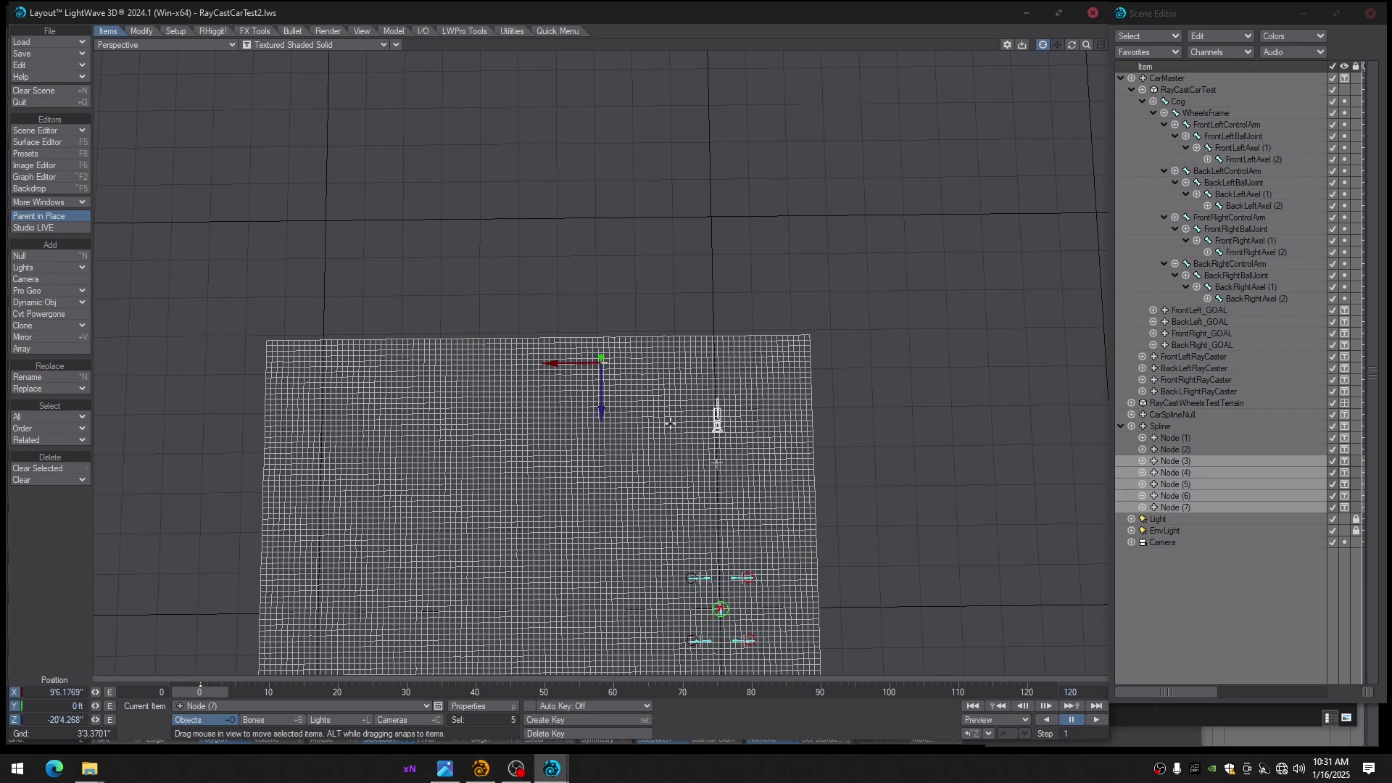
{"action": "left_click_drag", "start_coordinate": [602, 410], "coordinate": [601, 403]}
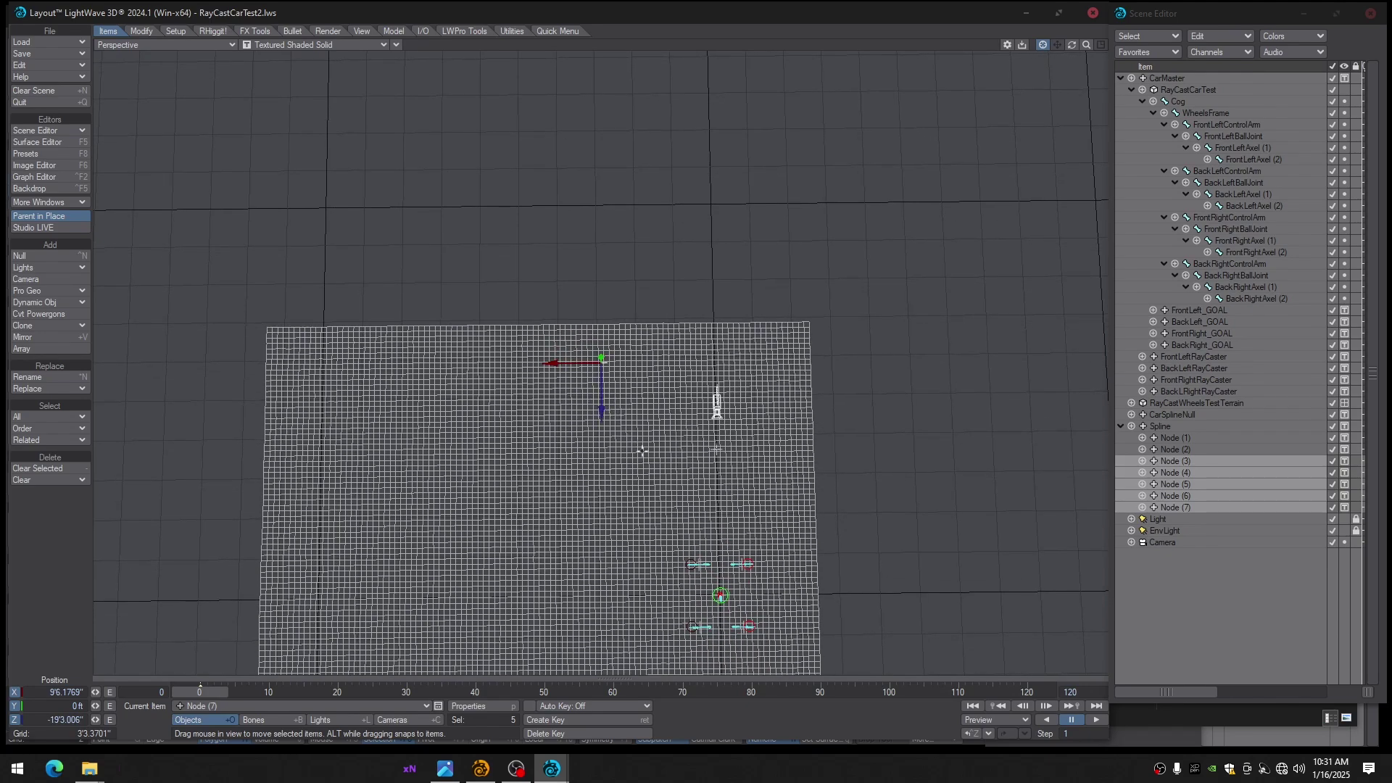
{"action": "key", "text": "Return"}
{"action": "key", "text": "Return"}
Move Node (4) through Node (7) to about X 22'0.56", and Node (5) through Node (7) to about X 30'8.7", Z -10'4.17"
{"action": "left_click", "coordinate": [1172, 462], "text": "ctrl"}
{"action": "mouse_move", "coordinate": [576, 371]}
{"action": "left_mouse_down"}
{"action": "mouse_move", "coordinate": [745, 361]}
{"action": "mouse_move", "coordinate": [561, 369]}
{"action": "left_mouse_up"}
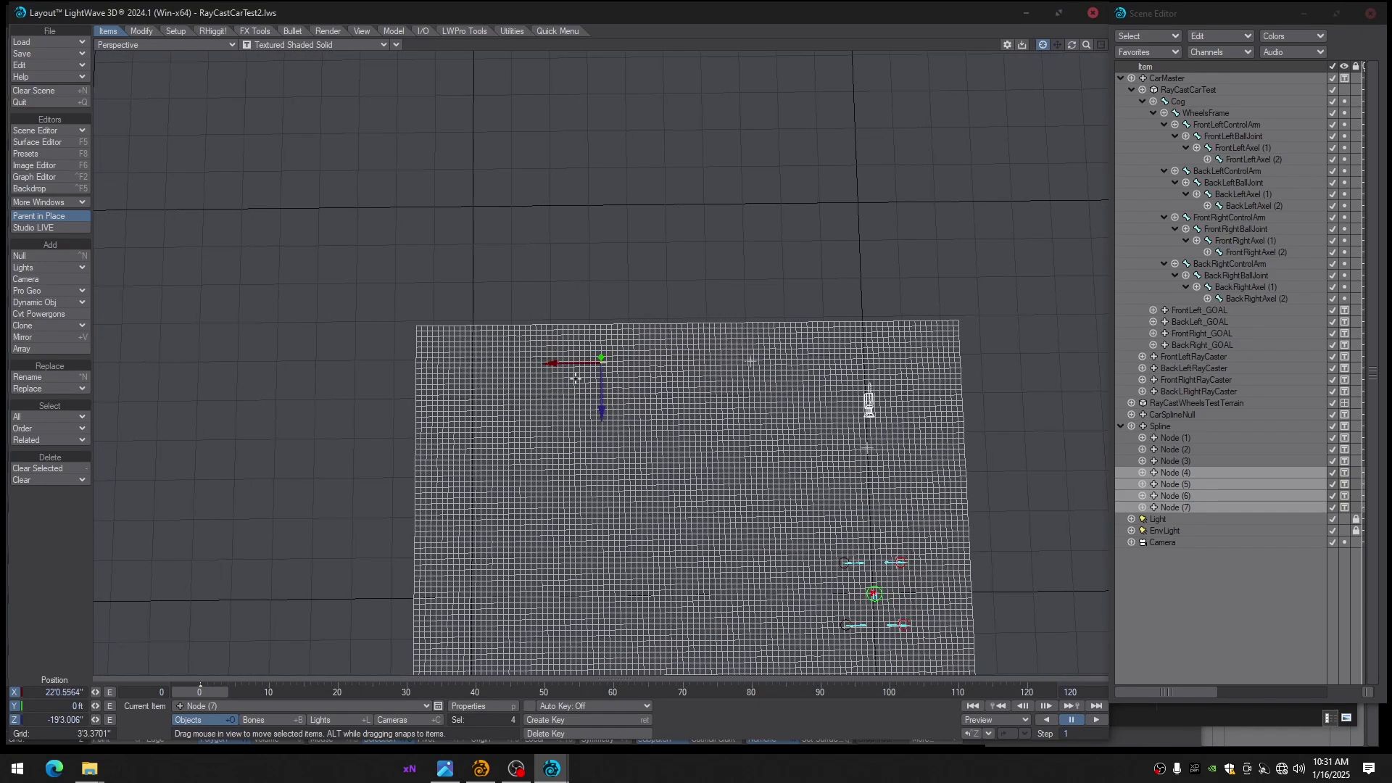
{"action": "left_click", "coordinate": [1181, 473], "text": "ctrl"}
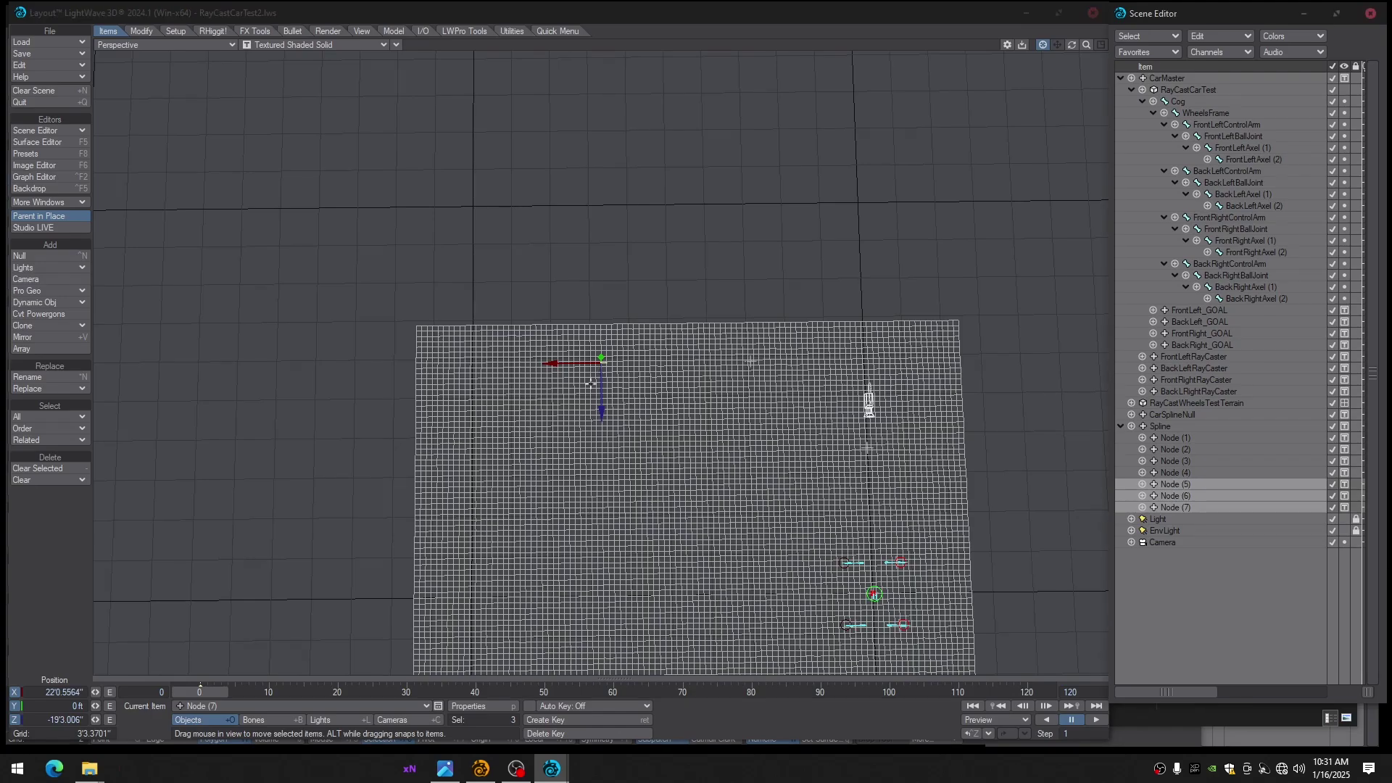
{"action": "left_click_drag", "start_coordinate": [602, 411], "coordinate": [547, 364]}
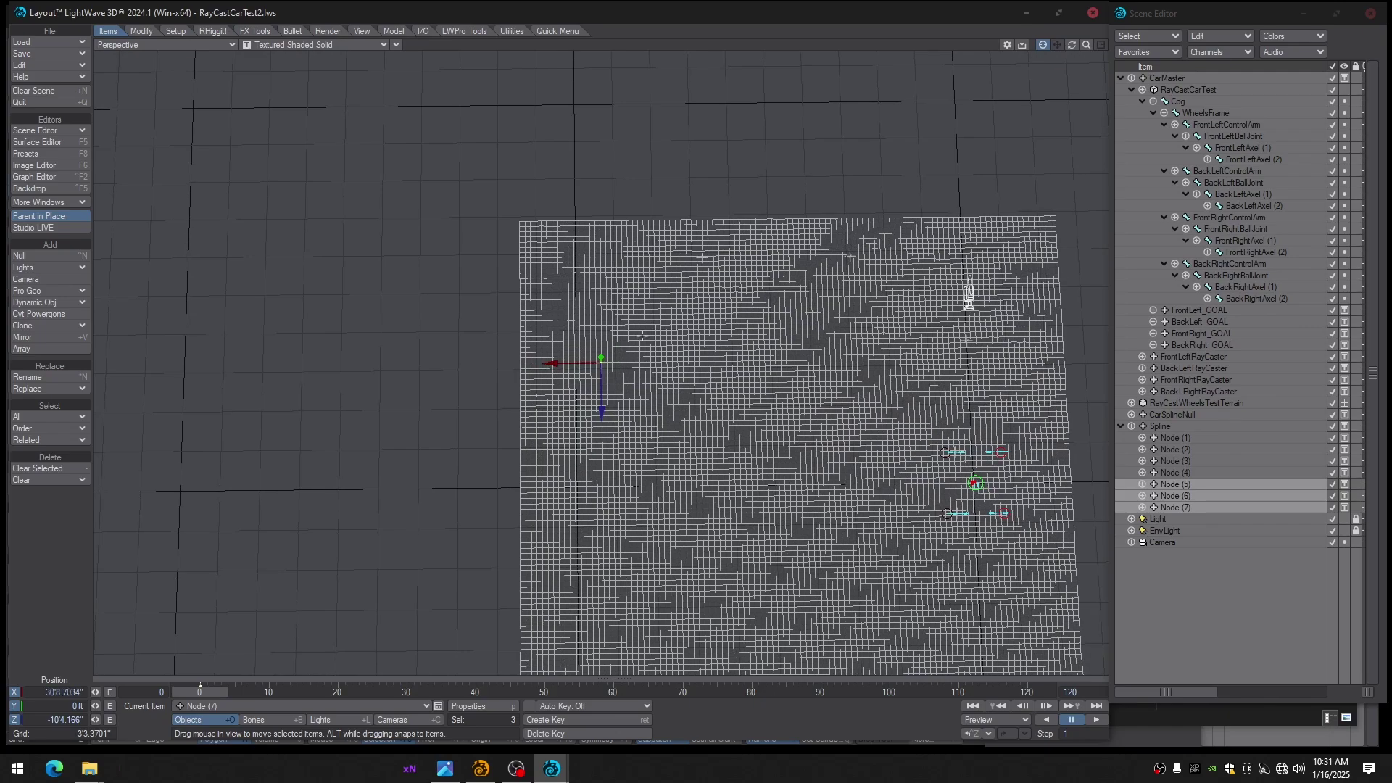
{"action": "key", "text": "Return"}
{"action": "key", "text": "Return"}
Move Node (6) and Node (7) together along Z to about 1'6.8" and keyframe them
{"action": "left_click", "coordinate": [1182, 484], "text": "ctrl"}
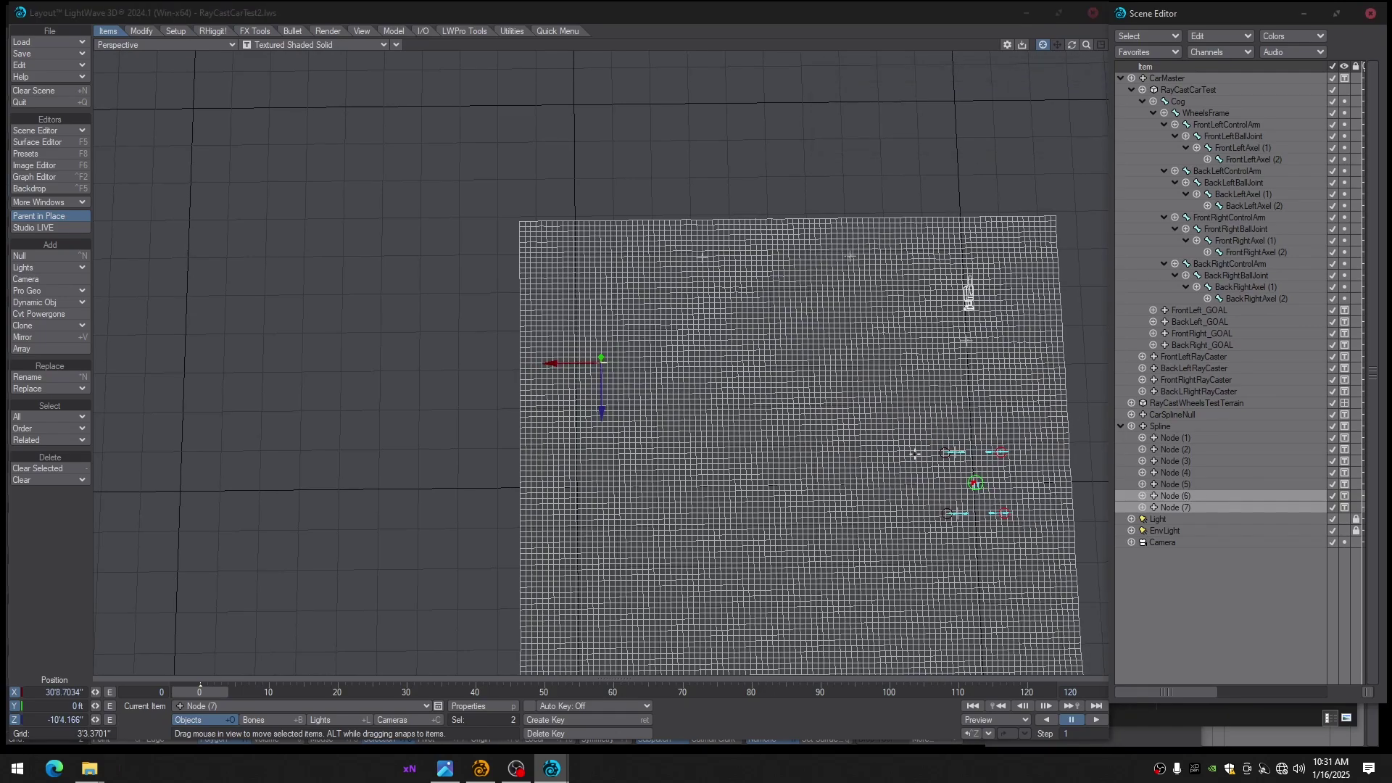
{"action": "left_click_drag", "start_coordinate": [595, 417], "coordinate": [600, 398]}
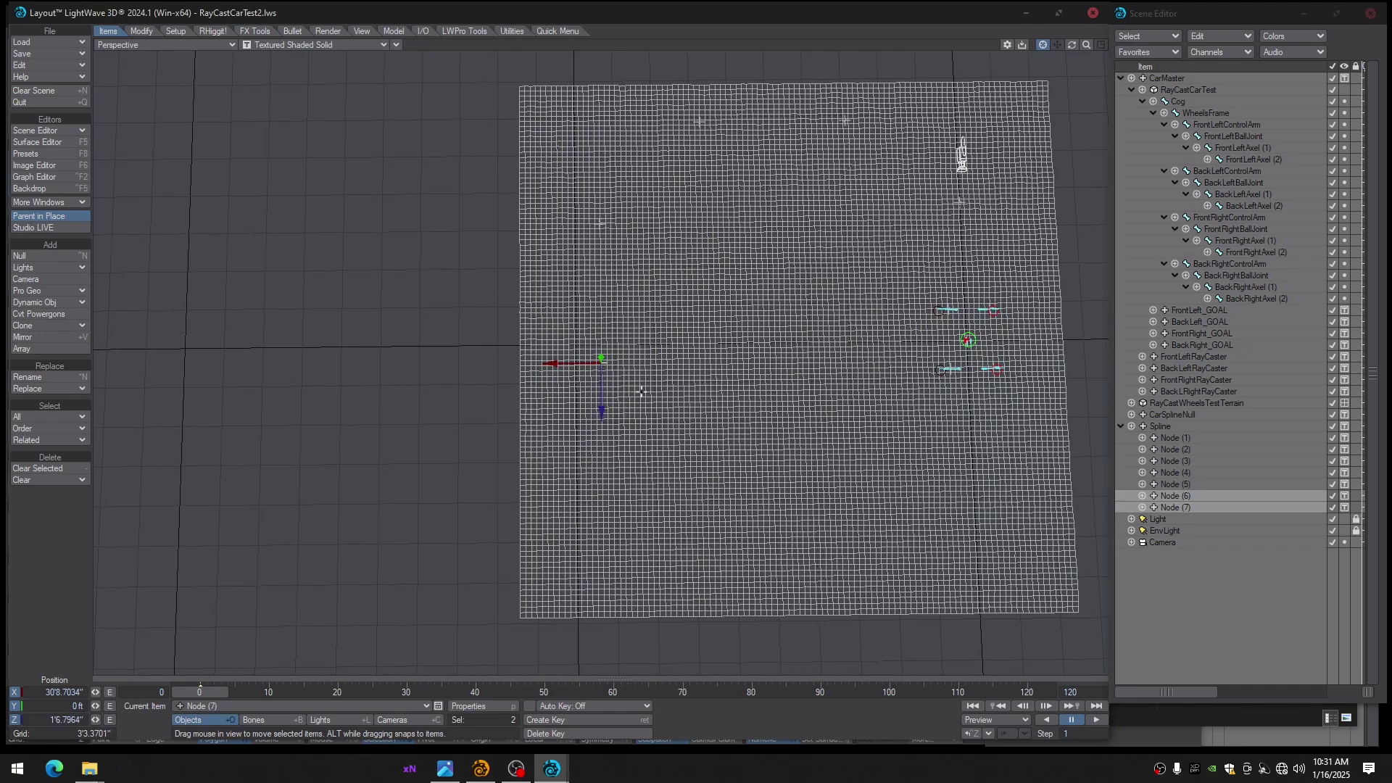
{"action": "key", "text": "Return"}
{"action": "key", "text": "Return"}
Move Node (7) to about X 22'0.17", Z 12'9.2" to end the curved node path
{"action": "left_click", "coordinate": [1183, 506]}
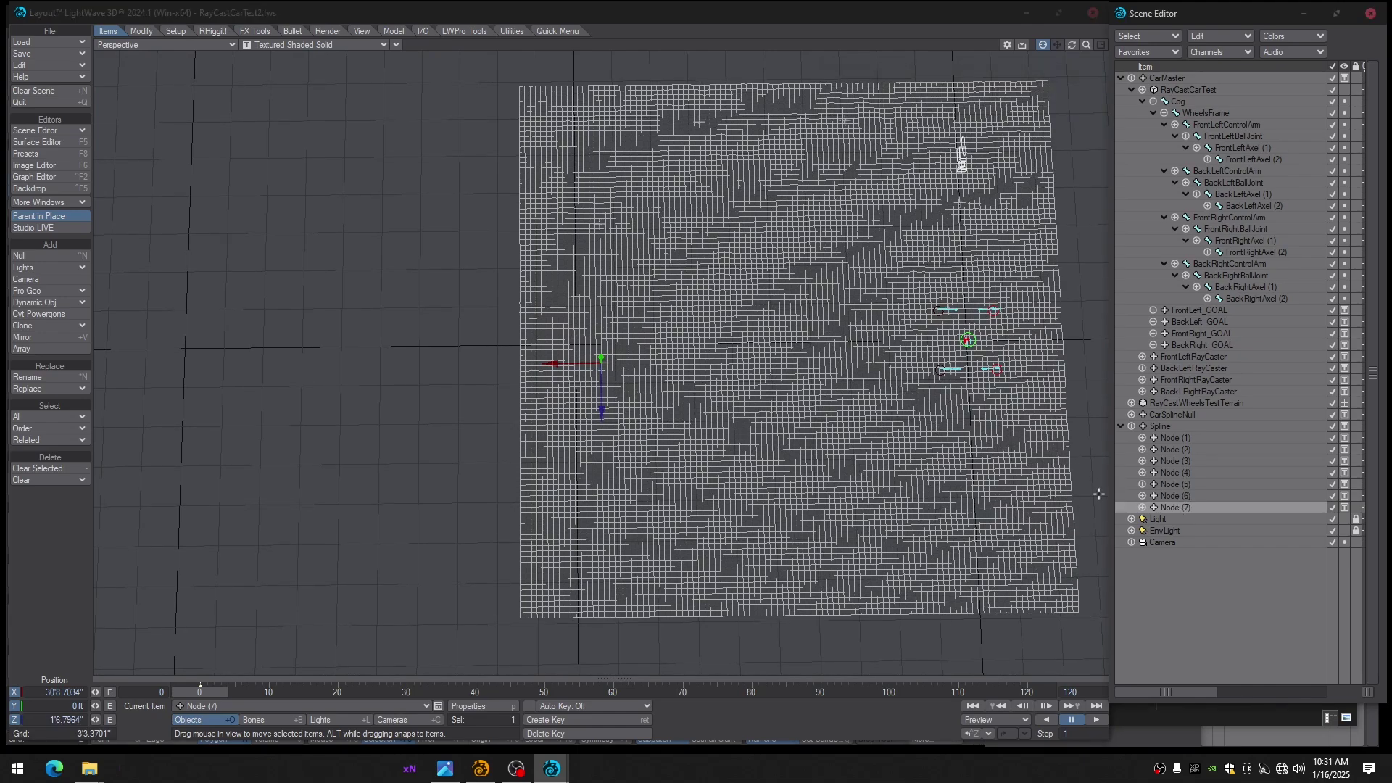
{"action": "left_click_drag", "start_coordinate": [600, 416], "coordinate": [600, 424]}
{"action": "left_click_drag", "start_coordinate": [557, 365], "coordinate": [562, 363]}
{"action": "left_click_drag", "start_coordinate": [561, 278], "coordinate": [598, 219], "text": "alt"}
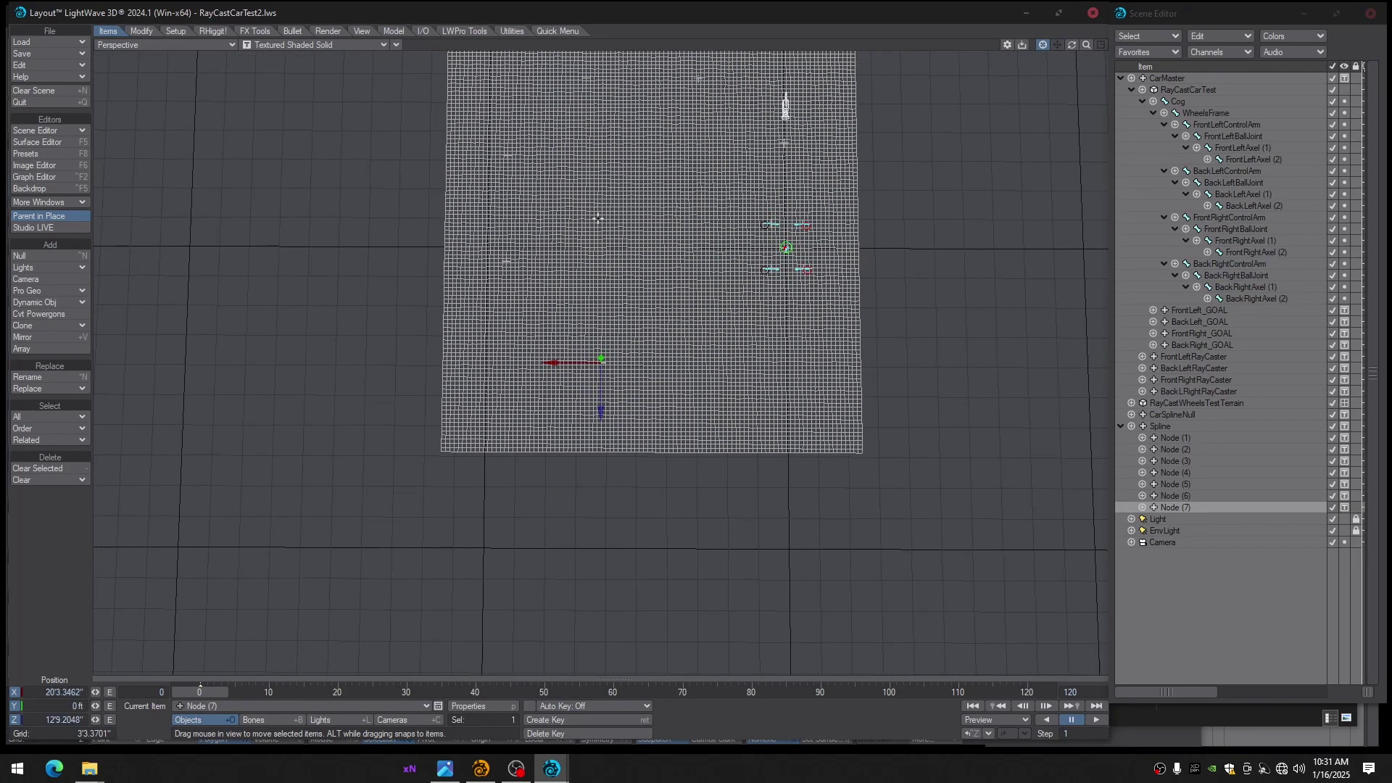
{"action": "left_click_drag", "start_coordinate": [555, 363], "coordinate": [553, 363]}
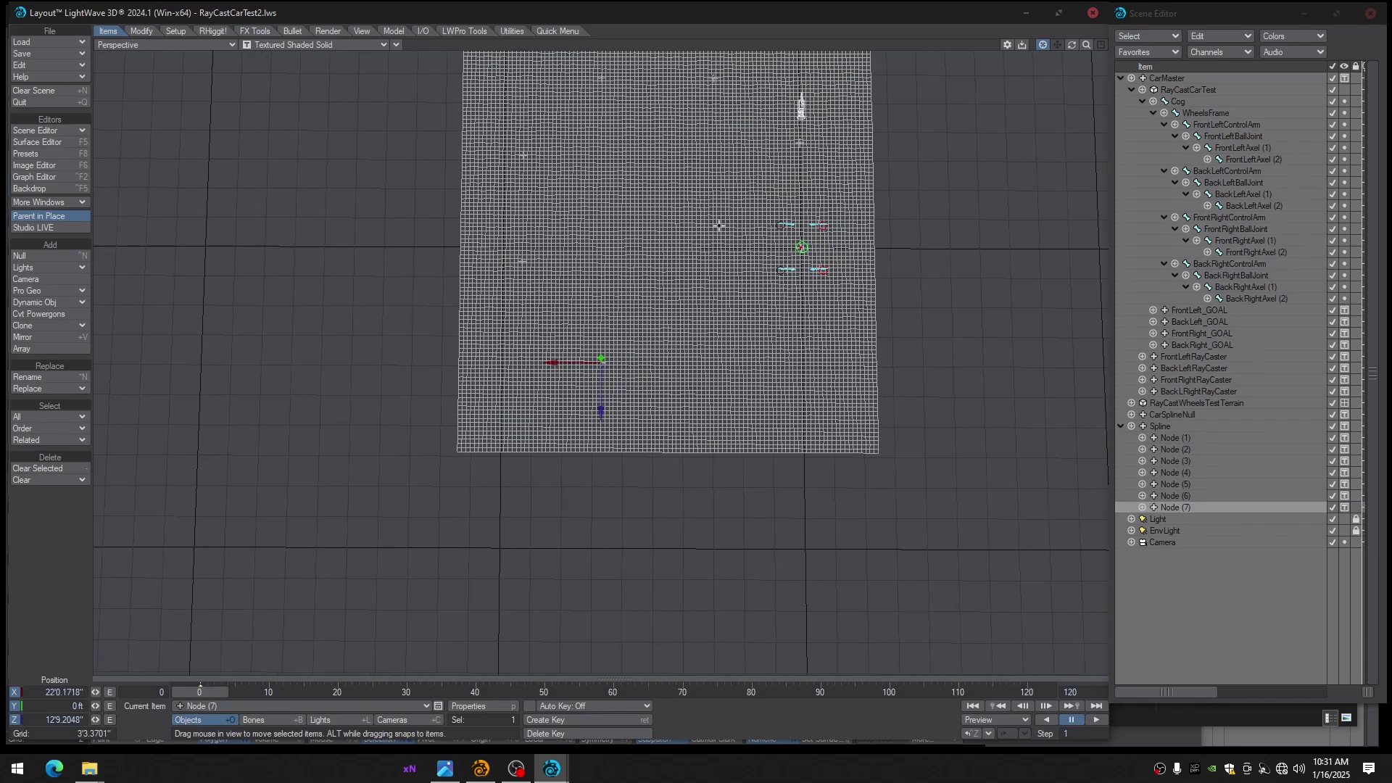
{"action": "left_click_drag", "start_coordinate": [705, 194], "coordinate": [783, 289], "text": "ctrl+alt"}
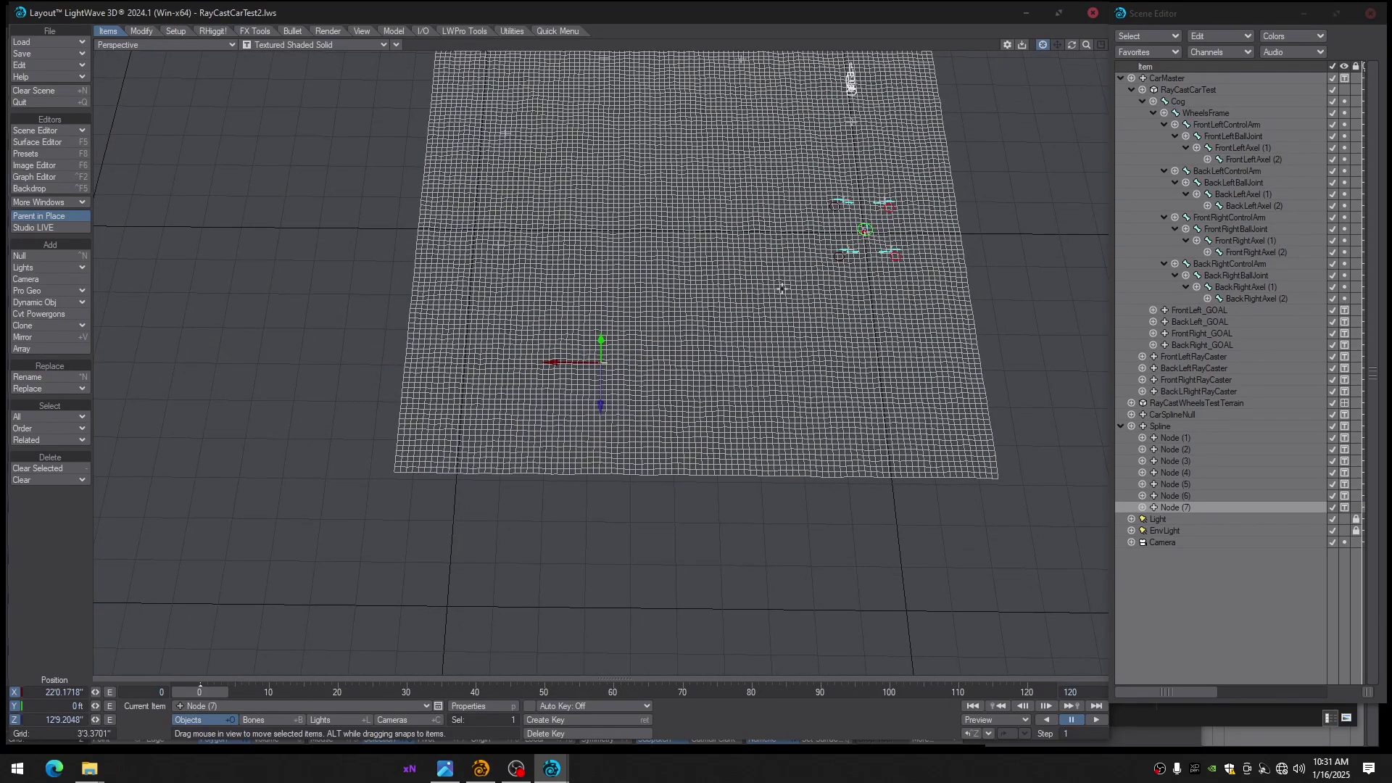
Examine the Spline null and Node (1) up close at the car's starting position
{"action": "left_click", "coordinate": [1160, 428]}
{"action": "left_click_drag", "start_coordinate": [773, 411], "coordinate": [625, 269], "text": "alt"}
{"action": "left_click_drag", "start_coordinate": [964, 356], "coordinate": [1027, 396], "text": "ctrl+alt"}
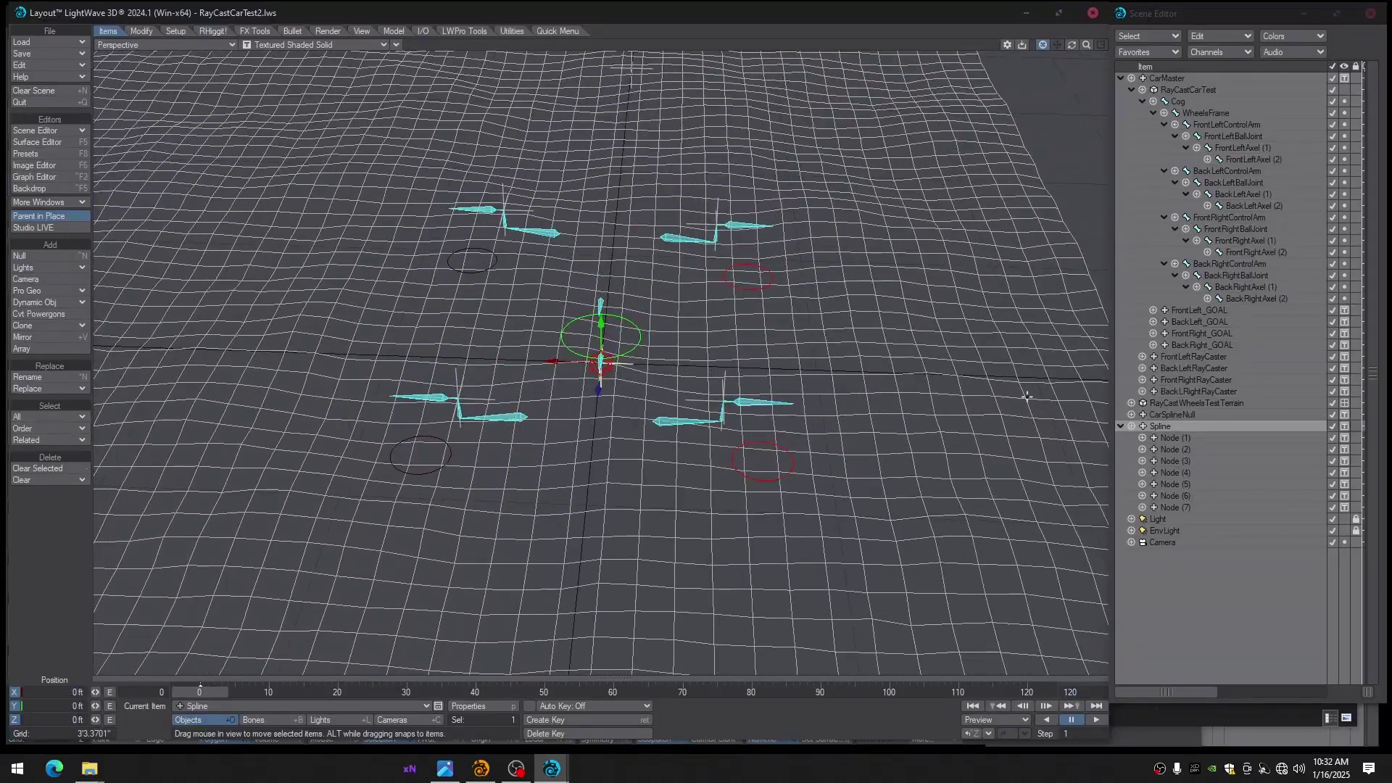
{"action": "left_click", "coordinate": [1170, 437]}
{"action": "left_click_drag", "start_coordinate": [677, 412], "coordinate": [900, 418], "text": "alt"}
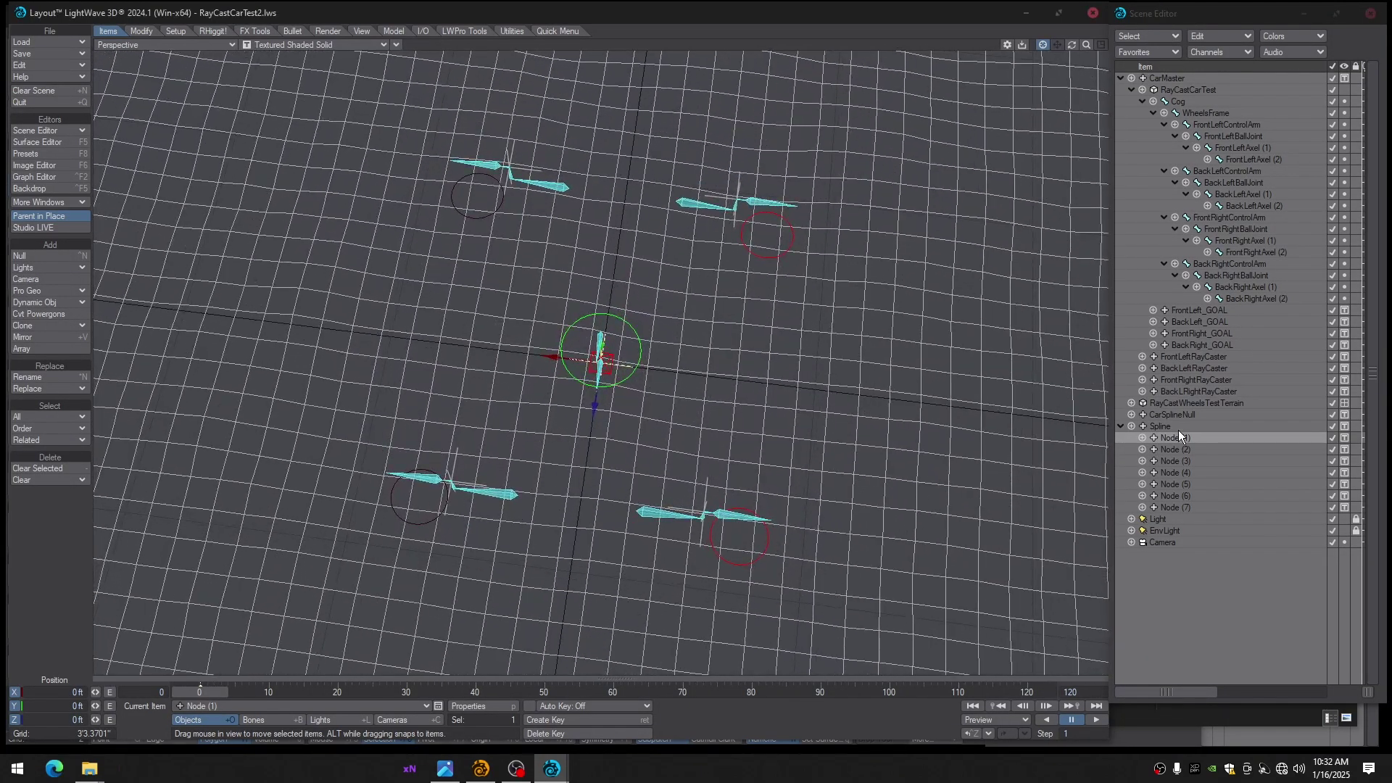
{"action": "left_click", "coordinate": [1157, 427]}
{"action": "left_click", "coordinate": [1122, 427]}
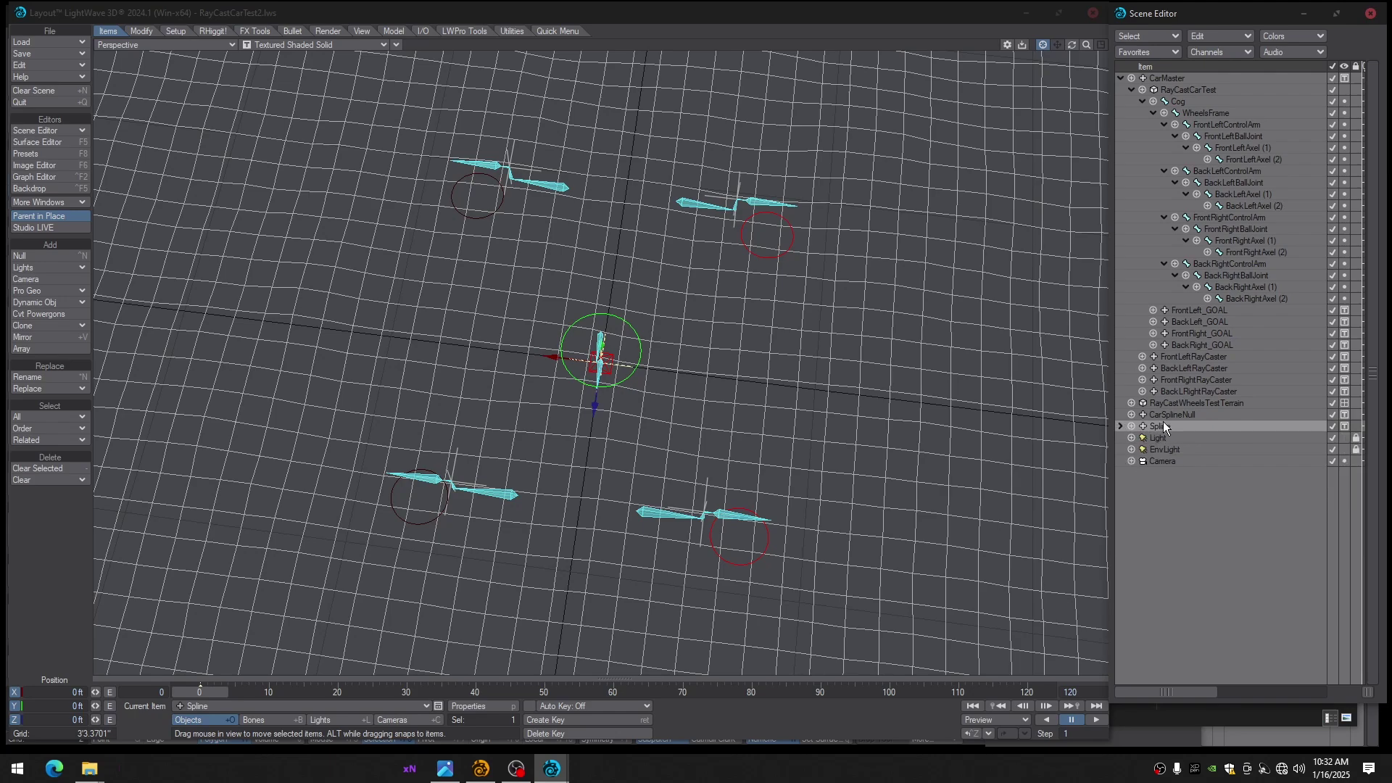
Set the Spline Control of CarSplineNull to Spline in its motion options
{"action": "left_click", "coordinate": [1164, 415]}
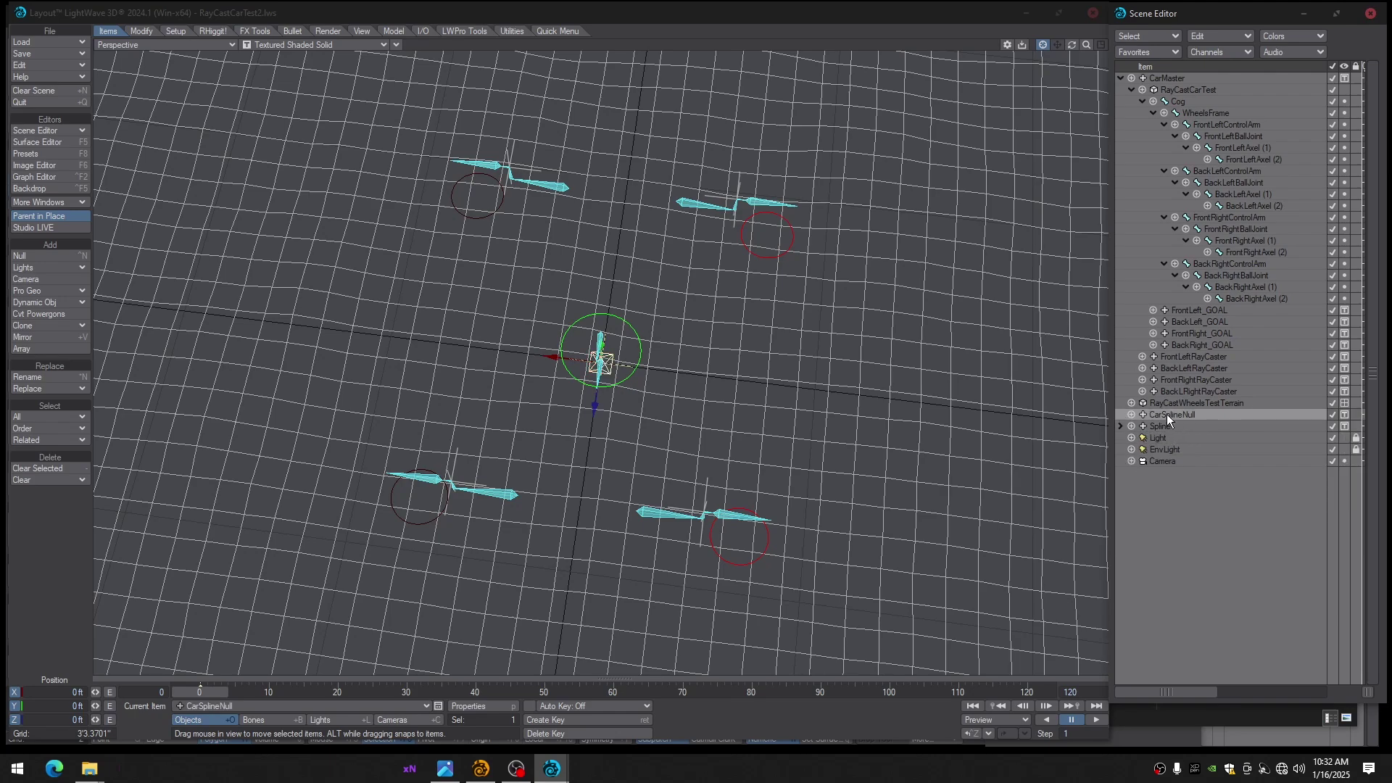
{"action": "left_click", "coordinate": [1120, 428]}
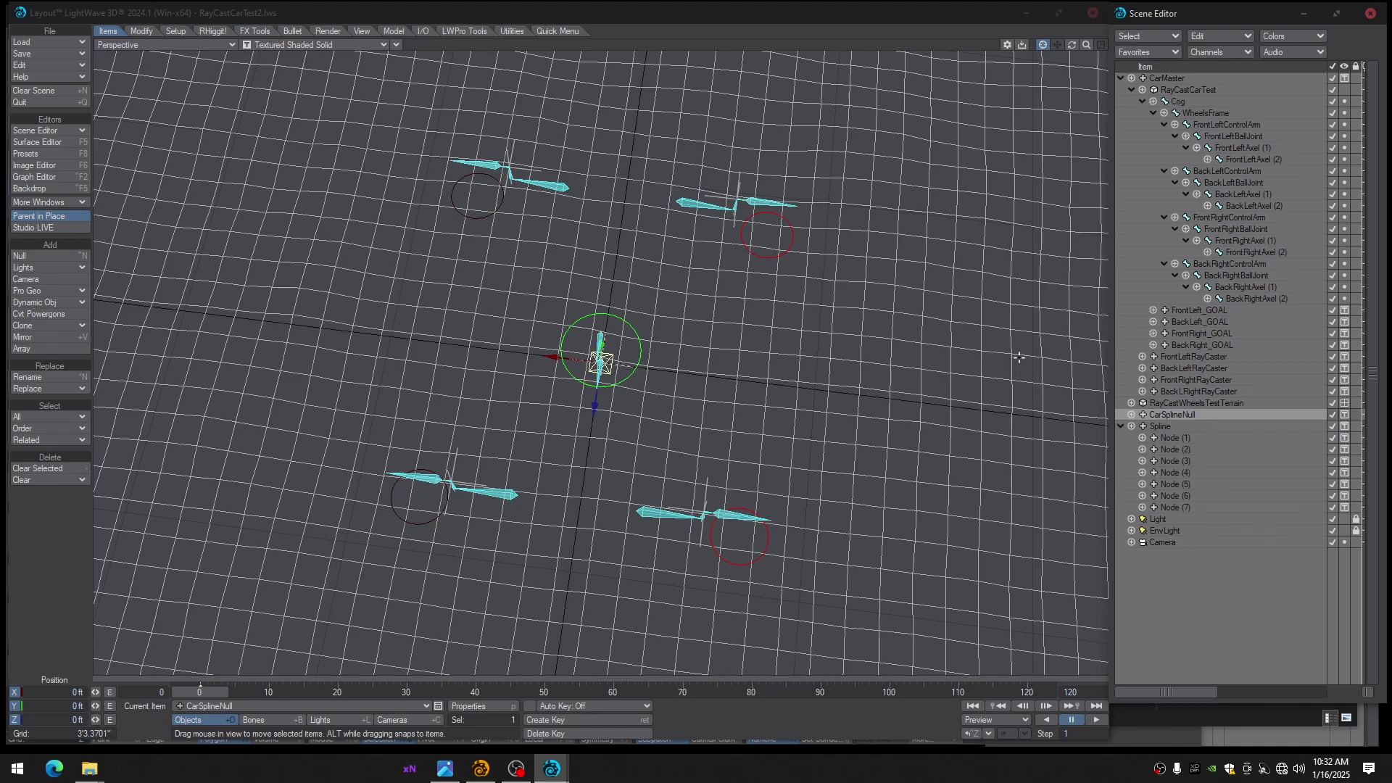
{"action": "key", "text": "m"}
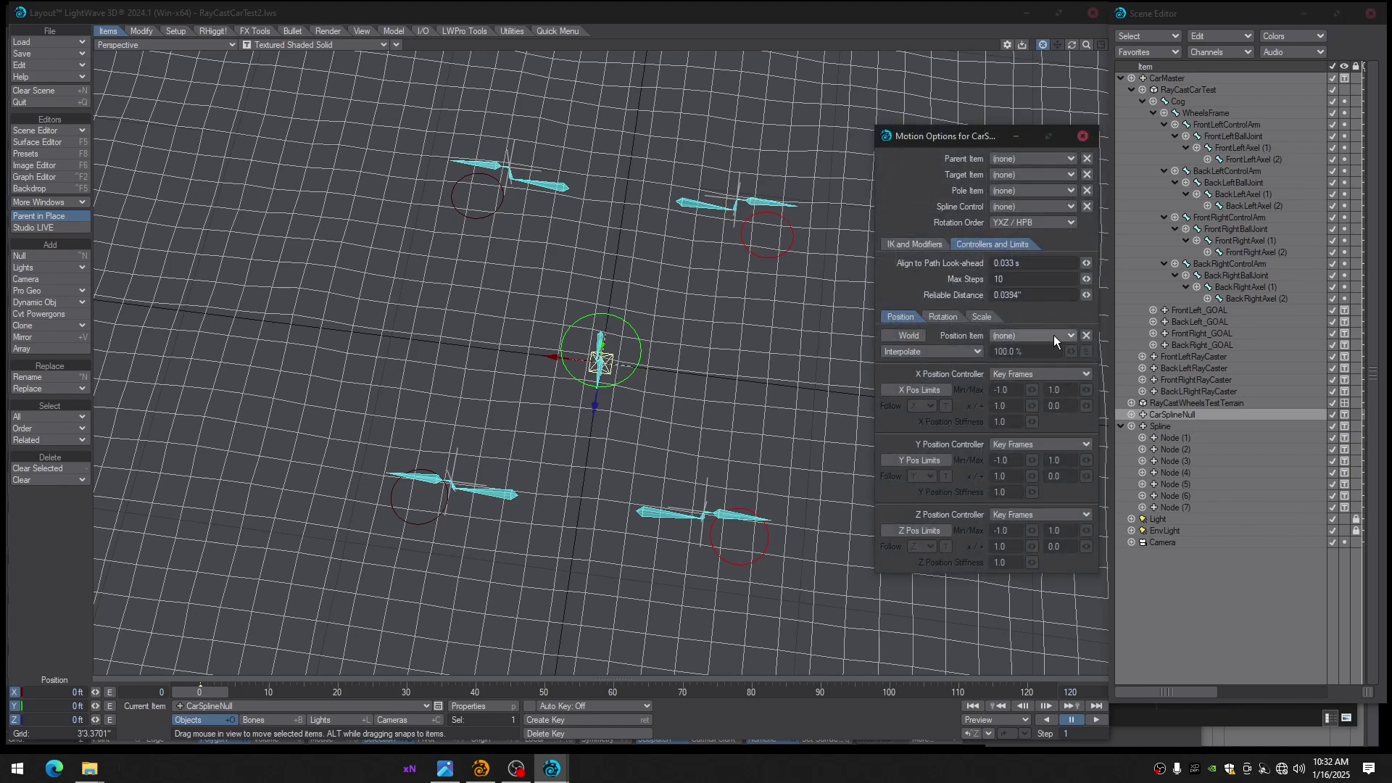
{"action": "left_click", "coordinate": [1007, 211]}
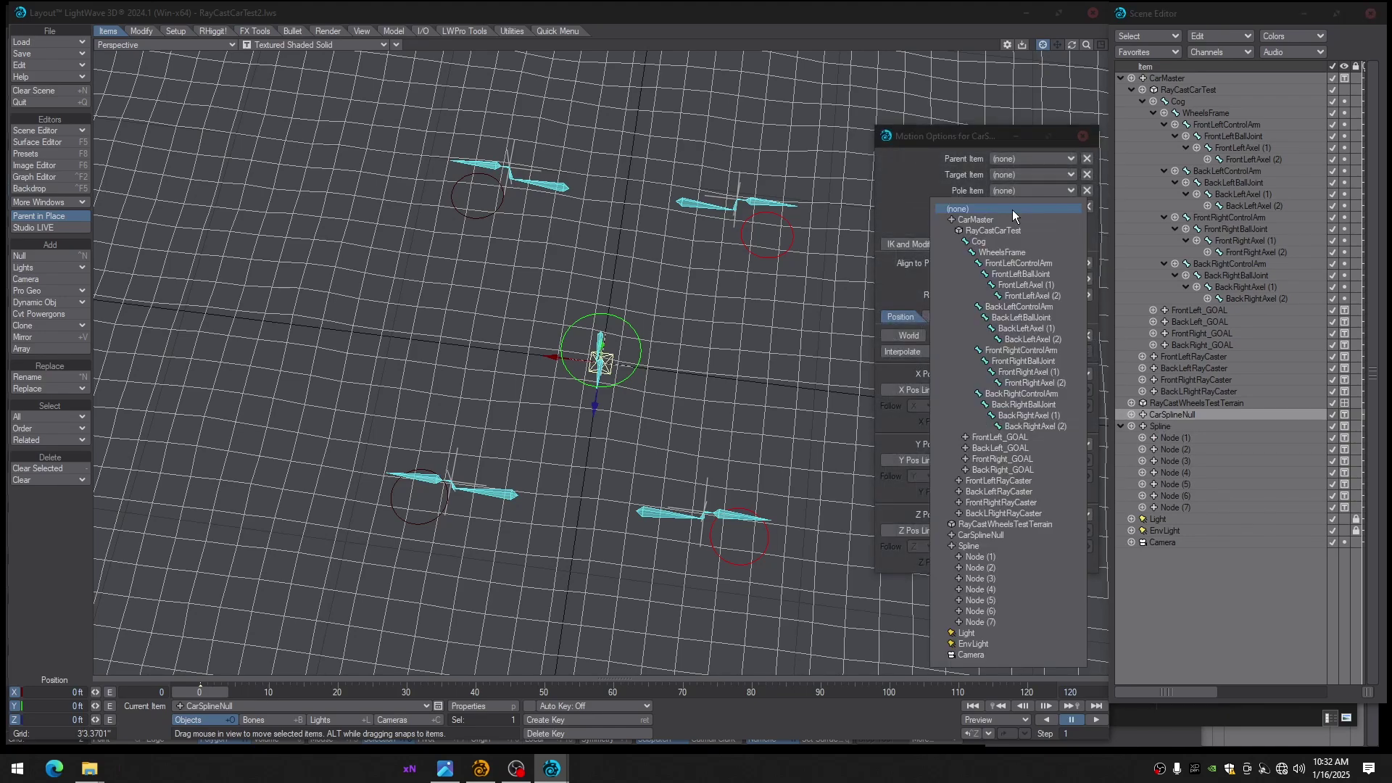
{"action": "left_click", "coordinate": [973, 547]}
{"action": "left_click_drag", "start_coordinate": [706, 391], "coordinate": [700, 331], "text": "ctrl+alt"}
{"action": "left_click", "coordinate": [1083, 137]}
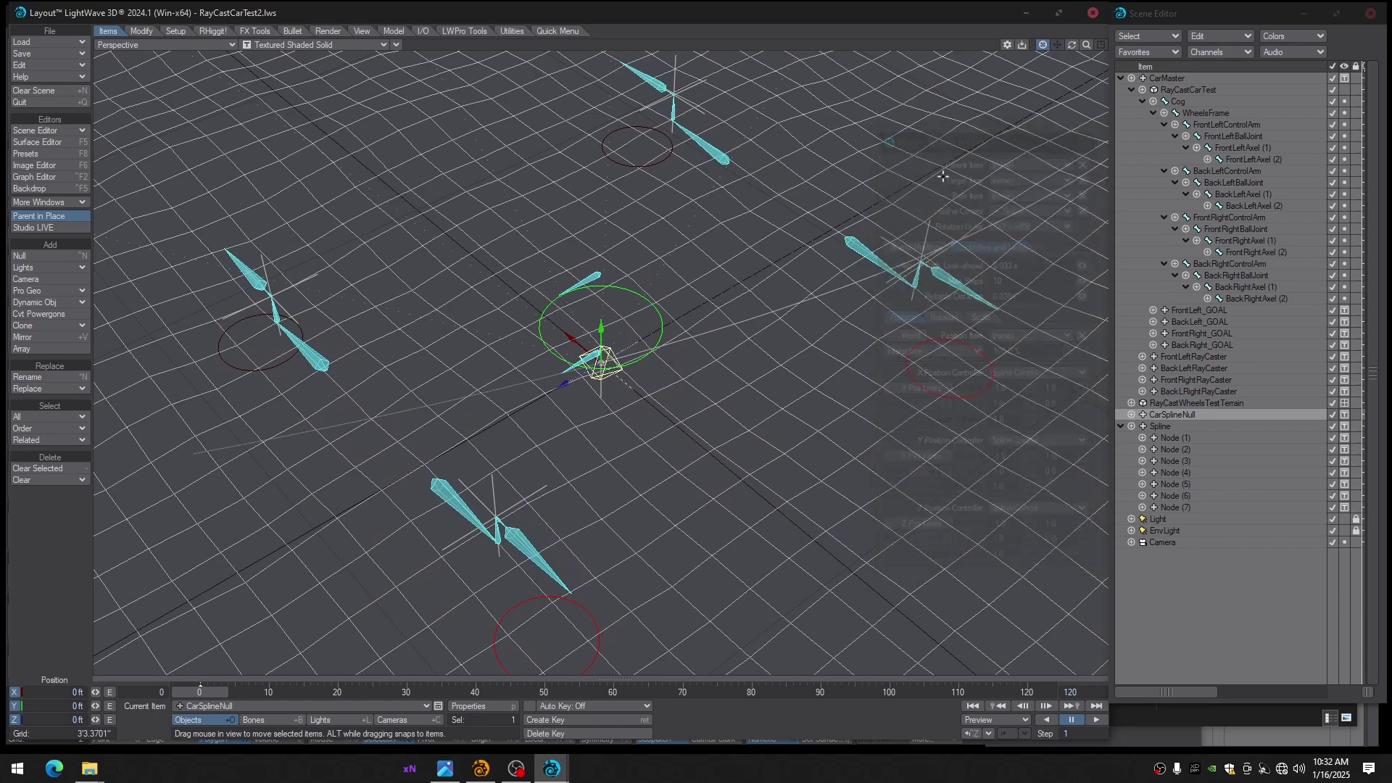
{"action": "left_click", "coordinate": [356, 45]}
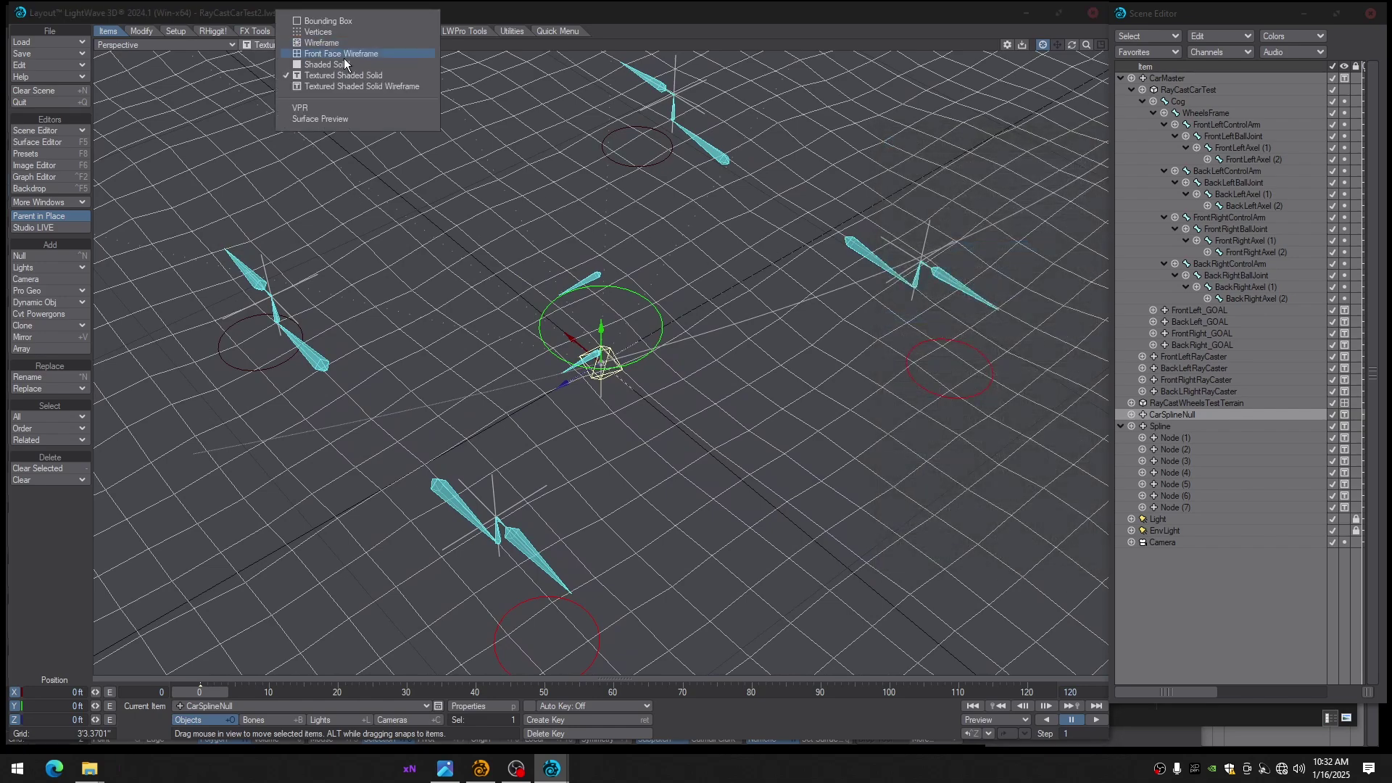
{"action": "left_click", "coordinate": [459, 15]}
{"action": "left_click", "coordinate": [395, 46]}
{"action": "left_click", "coordinate": [564, 41]}
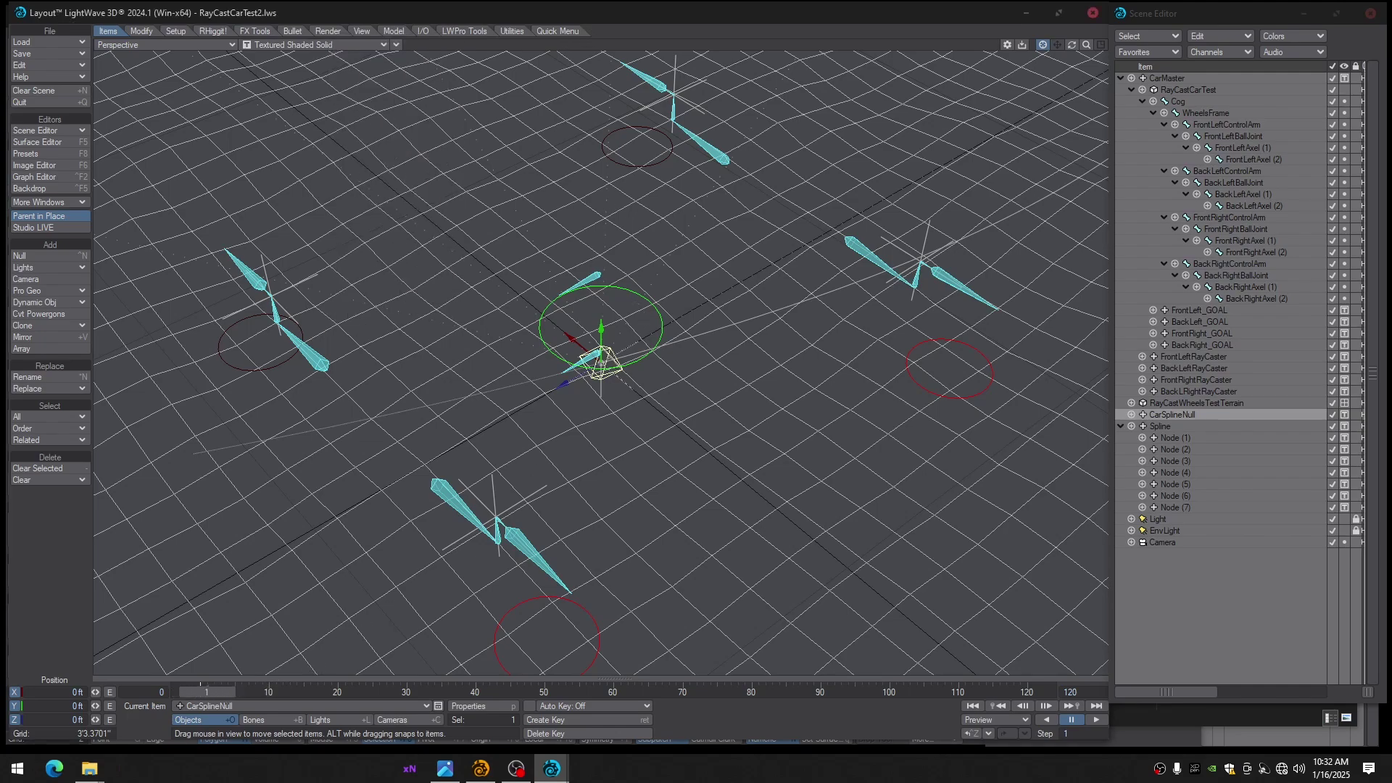
At frame 120, move CarSplineNull along Z to about 75'7.09" so that it travels along the spline
{"action": "left_click", "coordinate": [1027, 694]}
{"action": "scroll", "coordinate": [839, 536], "scroll_direction": "down", "scroll_amount": 10}
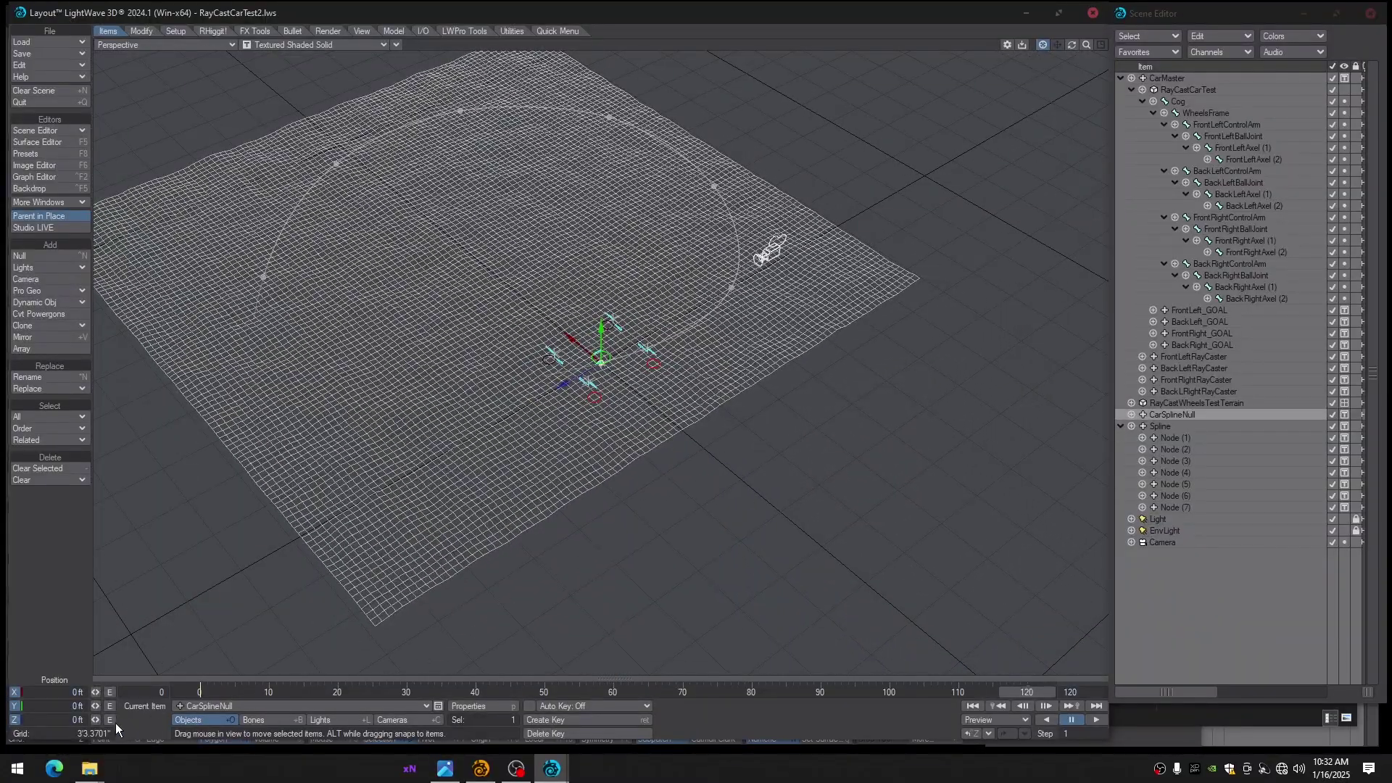
{"action": "left_click_drag", "start_coordinate": [97, 720], "coordinate": [202, 721]}
{"action": "left_click_drag", "start_coordinate": [340, 691], "coordinate": [1042, 691]}
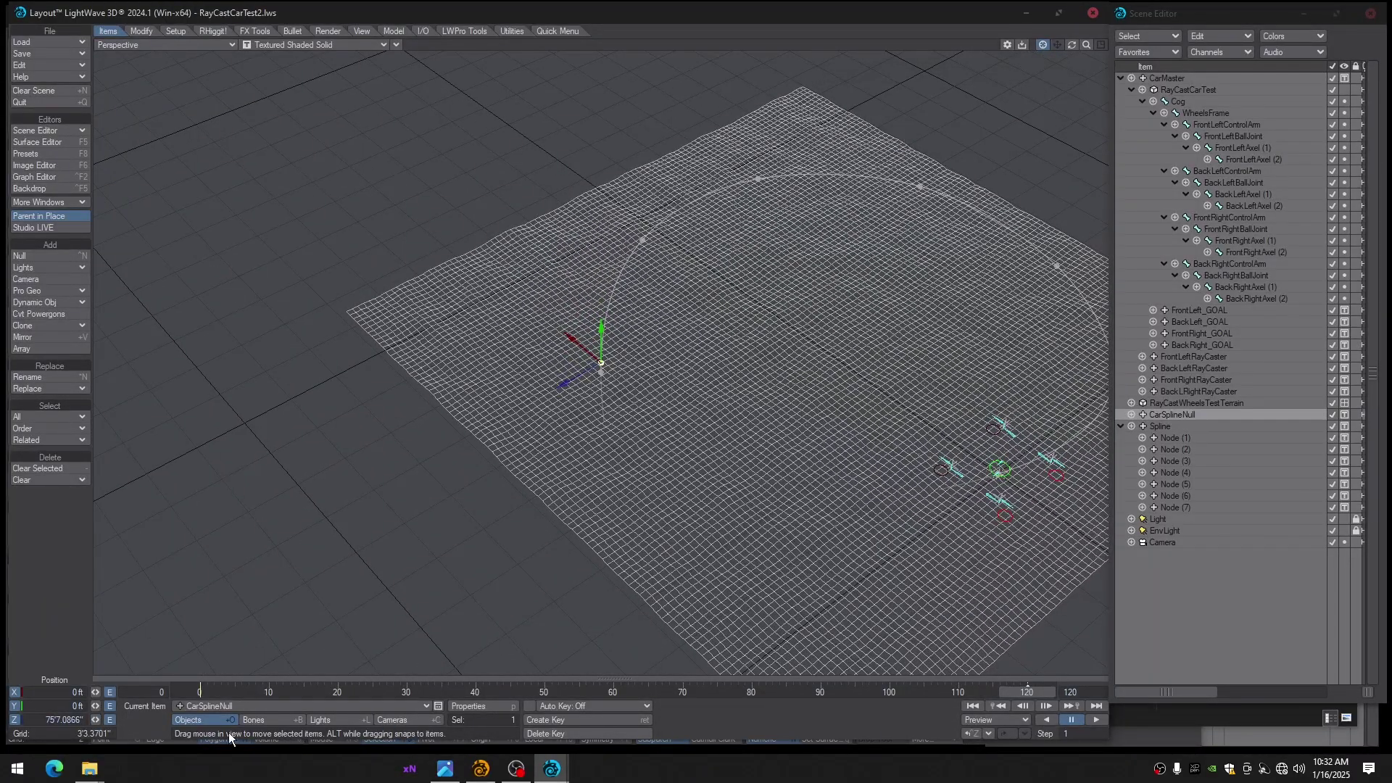
Return to frame 0 and examine CarSplineNull beside the car rig at the start of the path
{"action": "left_click", "coordinate": [203, 692]}
{"action": "left_click_drag", "start_coordinate": [601, 362], "coordinate": [616, 308], "text": "ctrl+alt"}
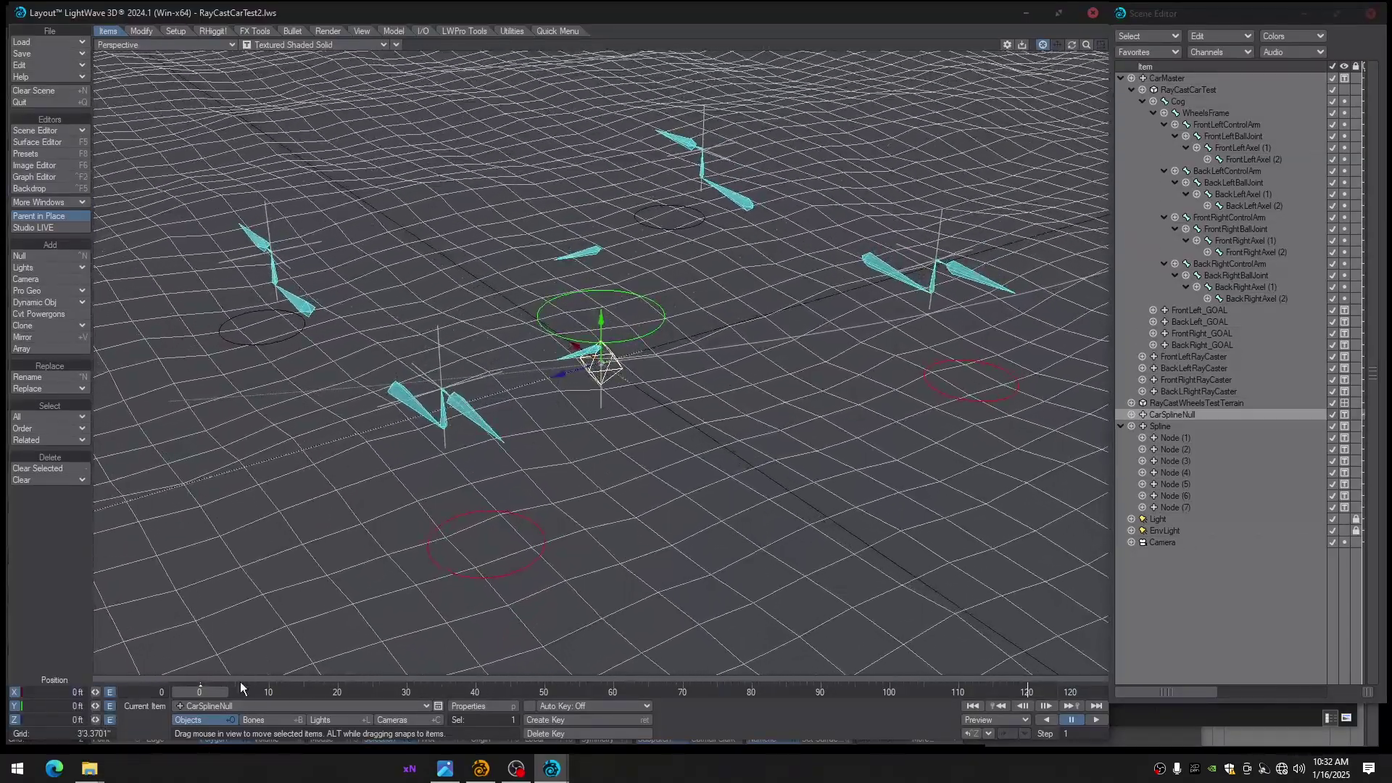
{"action": "mouse_move", "coordinate": [200, 694]}
{"action": "left_mouse_down"}
{"action": "mouse_move", "coordinate": [1027, 693]}
{"action": "mouse_move", "coordinate": [200, 693]}
{"action": "left_mouse_up"}
{"action": "left_click_drag", "start_coordinate": [388, 509], "coordinate": [479, 569], "text": "alt"}
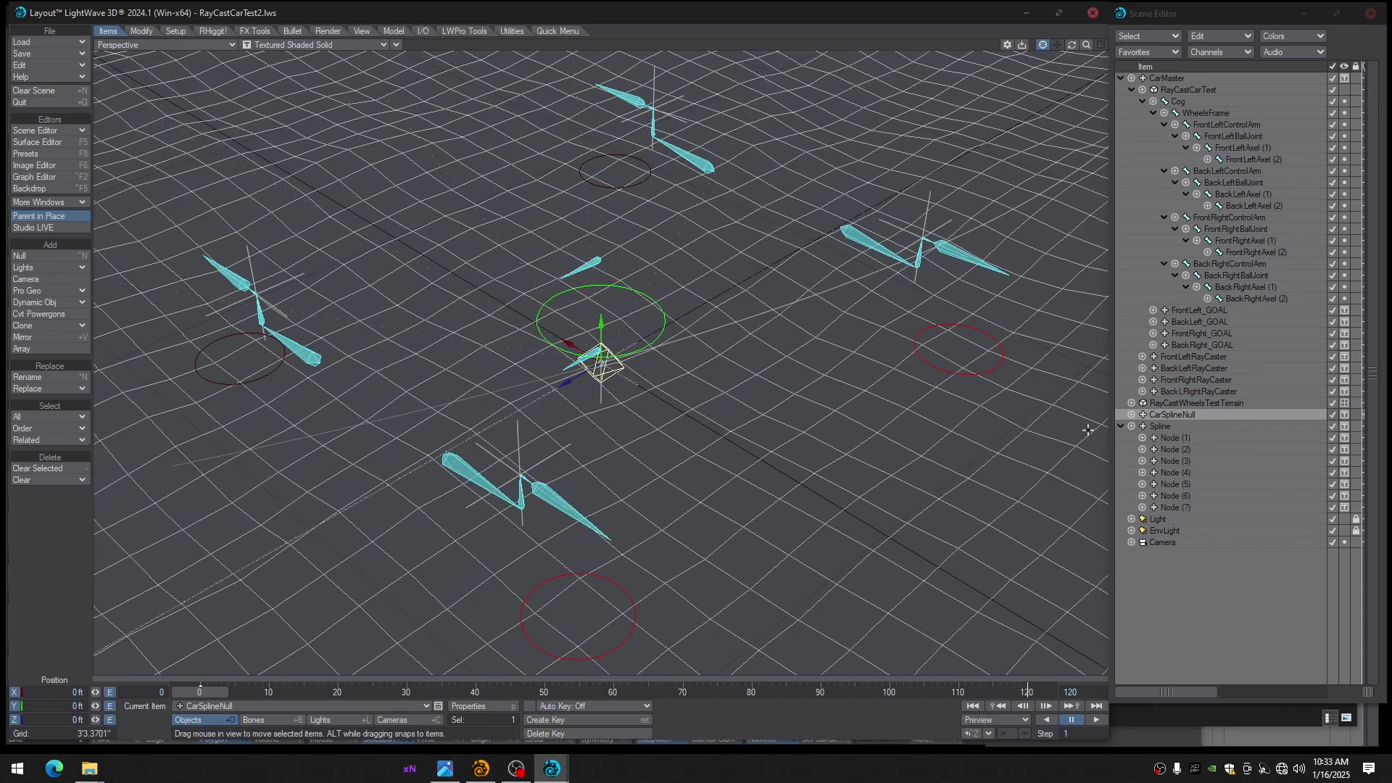
Rotate Node (1) of the spline to a heading of about -162° so that it aligns with the path
{"action": "left_click", "coordinate": [1164, 434]}
{"action": "left_click_drag", "start_coordinate": [693, 412], "coordinate": [669, 460], "text": "alt"}
{"action": "key", "text": "y"}
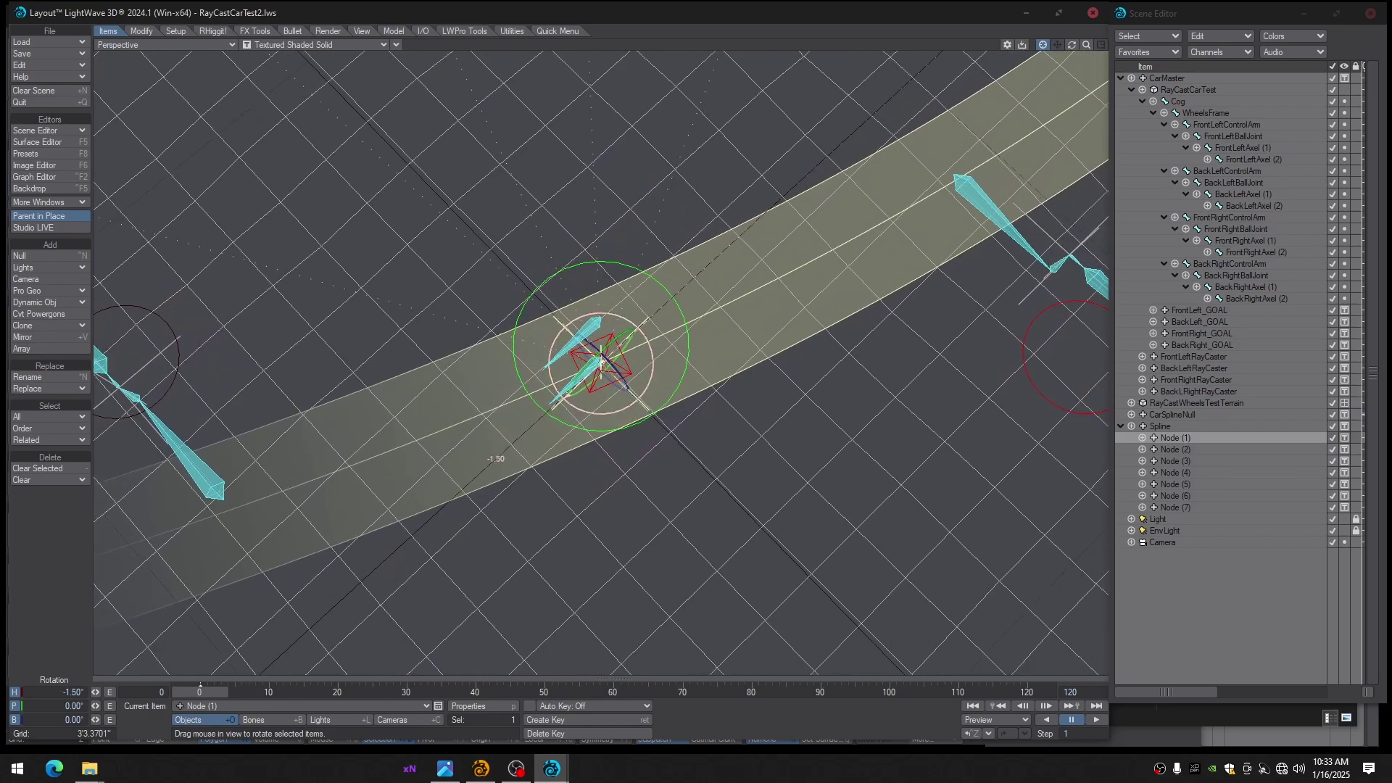
{"action": "left_click_drag", "start_coordinate": [556, 492], "coordinate": [737, 319]}
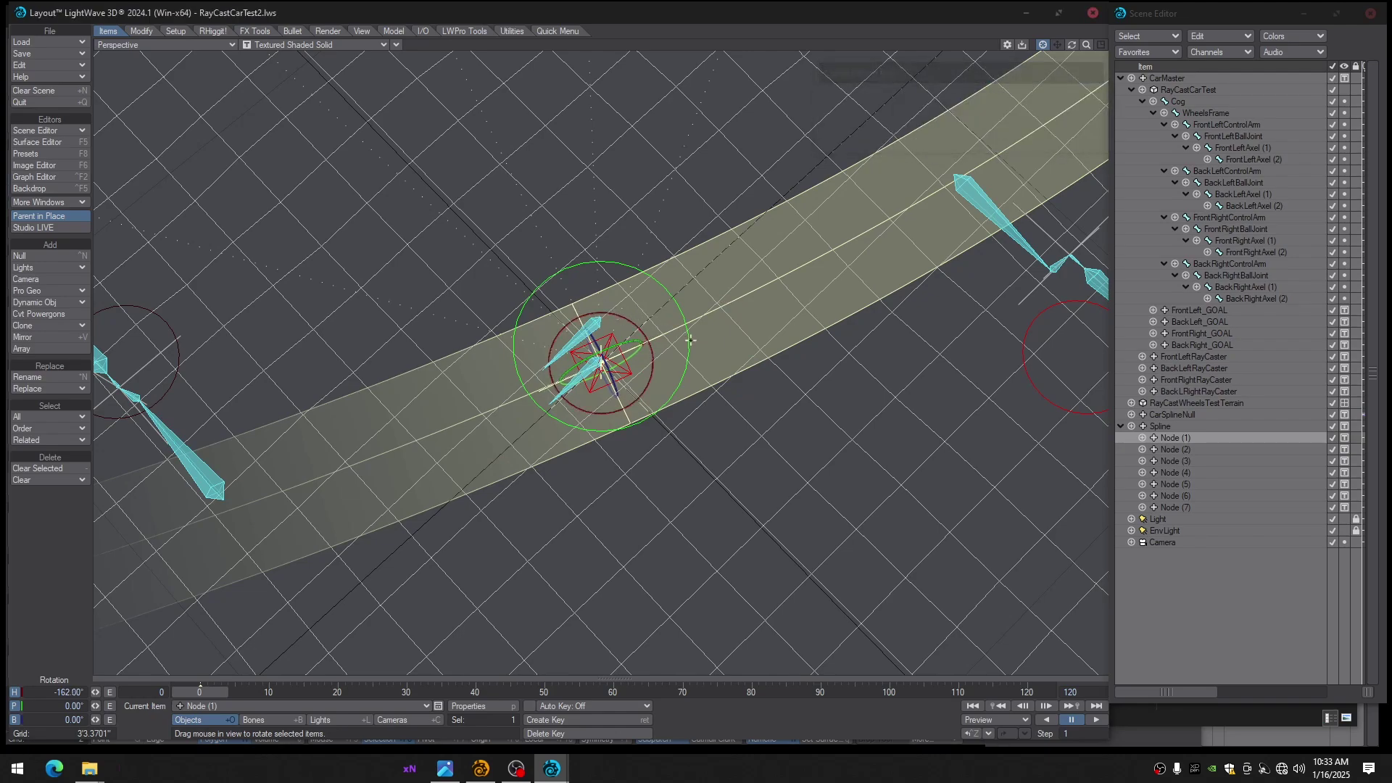
Rotate Node (2) to a heading of about -207.7° along the path and key it at frame 0
{"action": "left_click", "coordinate": [1186, 449]}
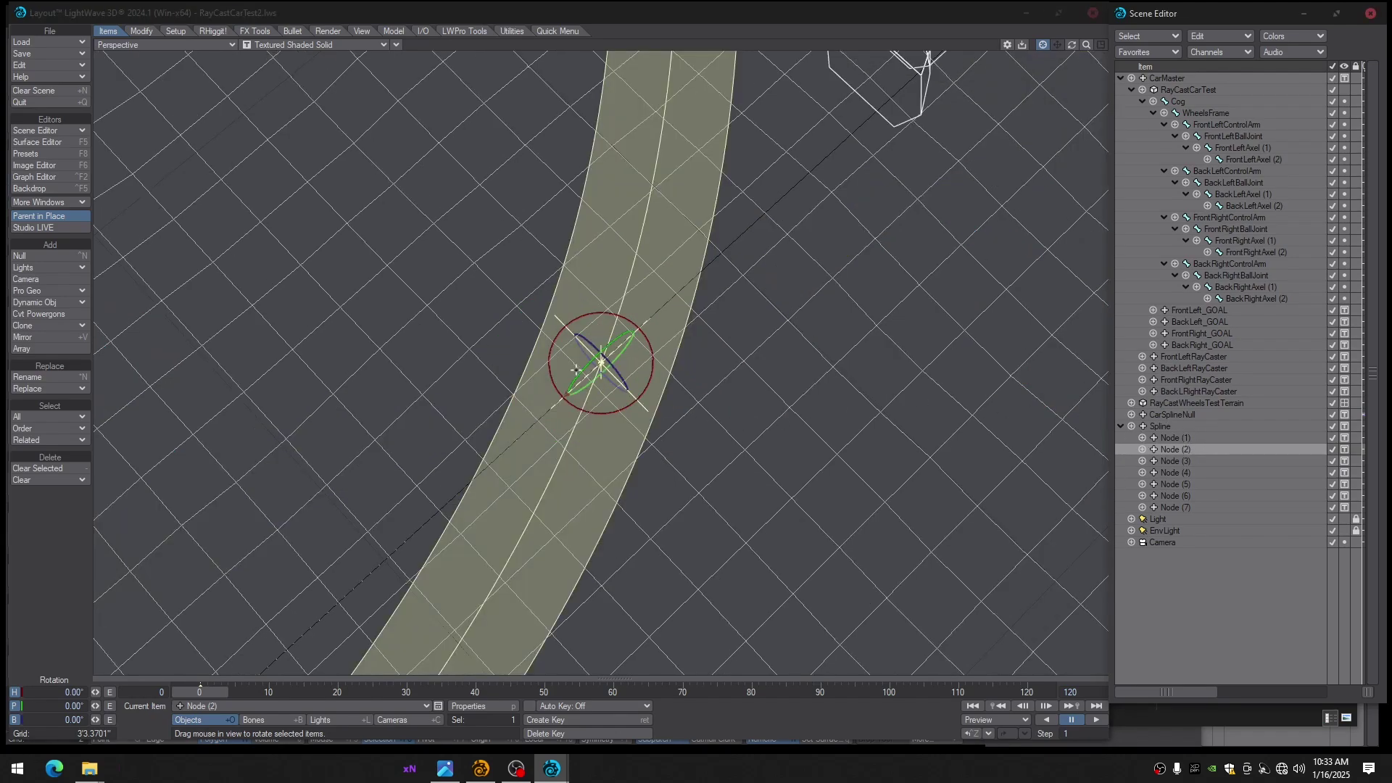
{"action": "left_click_drag", "start_coordinate": [586, 319], "coordinate": [660, 236]}
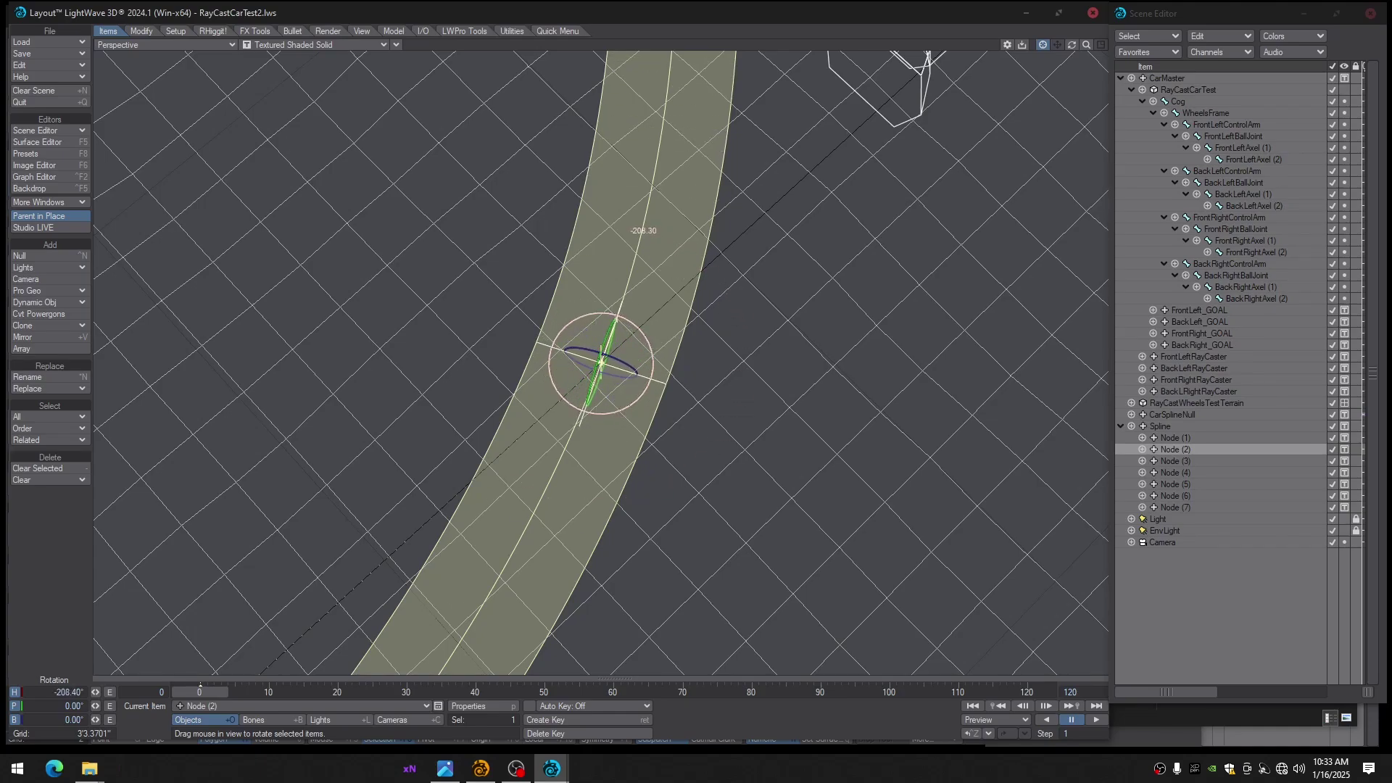
{"action": "key", "text": "Return"}
{"action": "key", "text": "Return"}
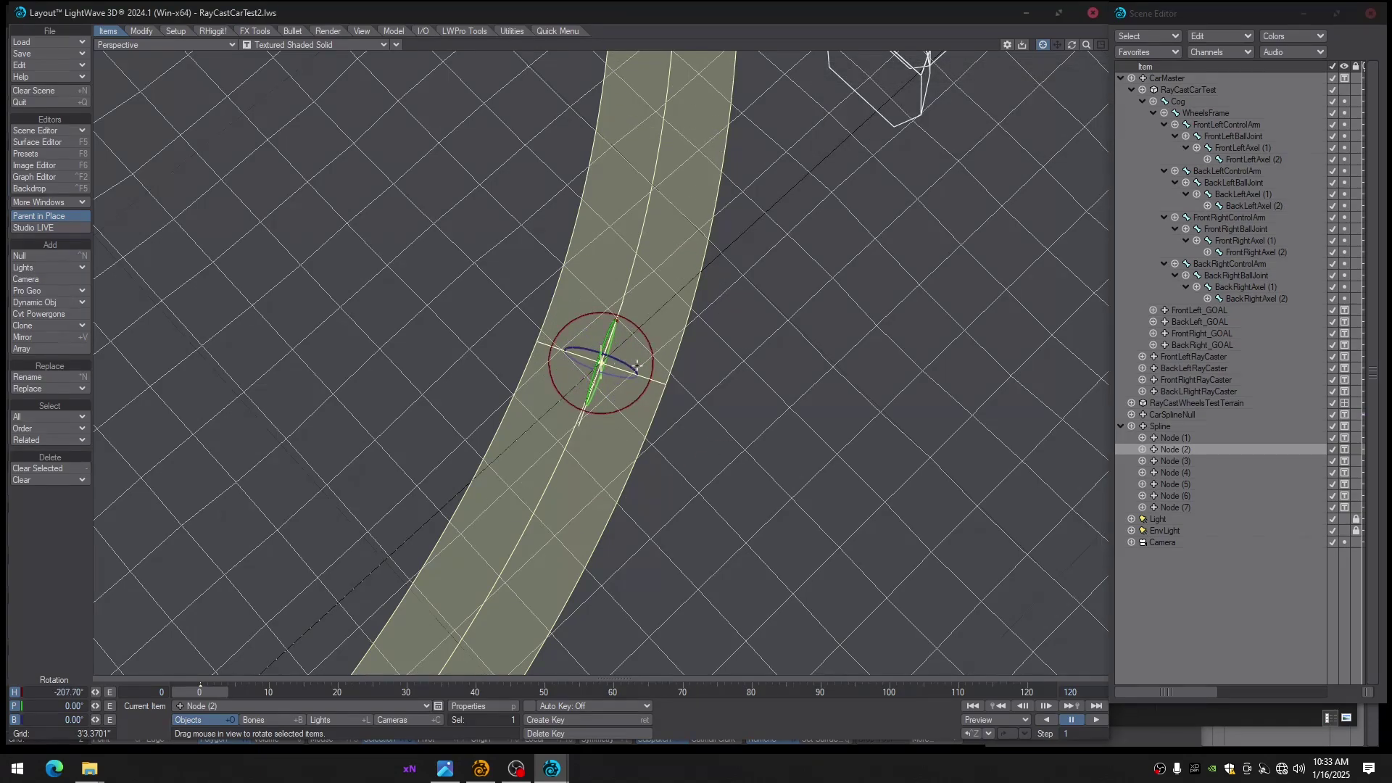
Rotate Node (3) to a heading of about -252° along the path and key it at frame 0
{"action": "left_click_drag", "start_coordinate": [645, 307], "coordinate": [598, 334], "text": "alt"}
{"action": "left_click_drag", "start_coordinate": [1066, 413], "coordinate": [1117, 509], "text": "alt"}
{"action": "left_click", "coordinate": [1156, 461]}
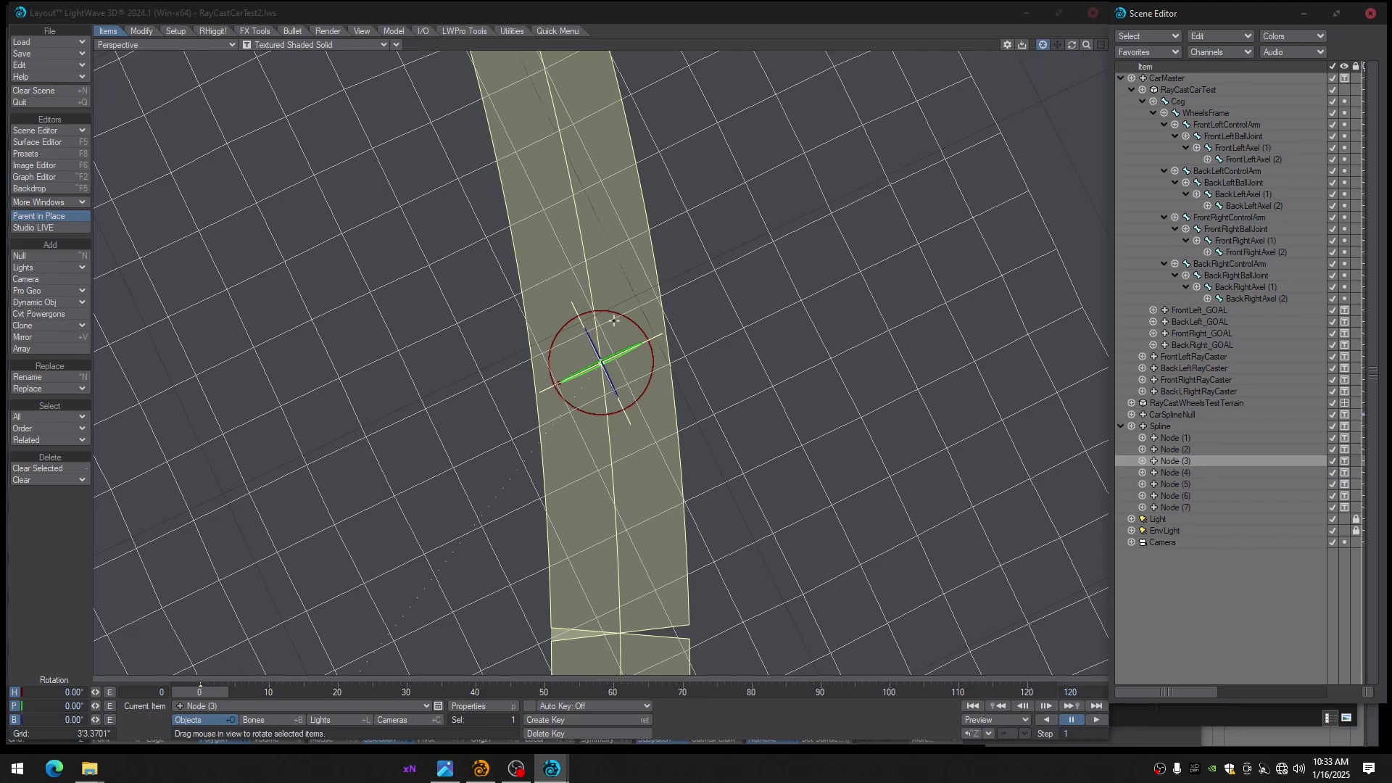
{"action": "left_click_drag", "start_coordinate": [614, 320], "coordinate": [518, 478]}
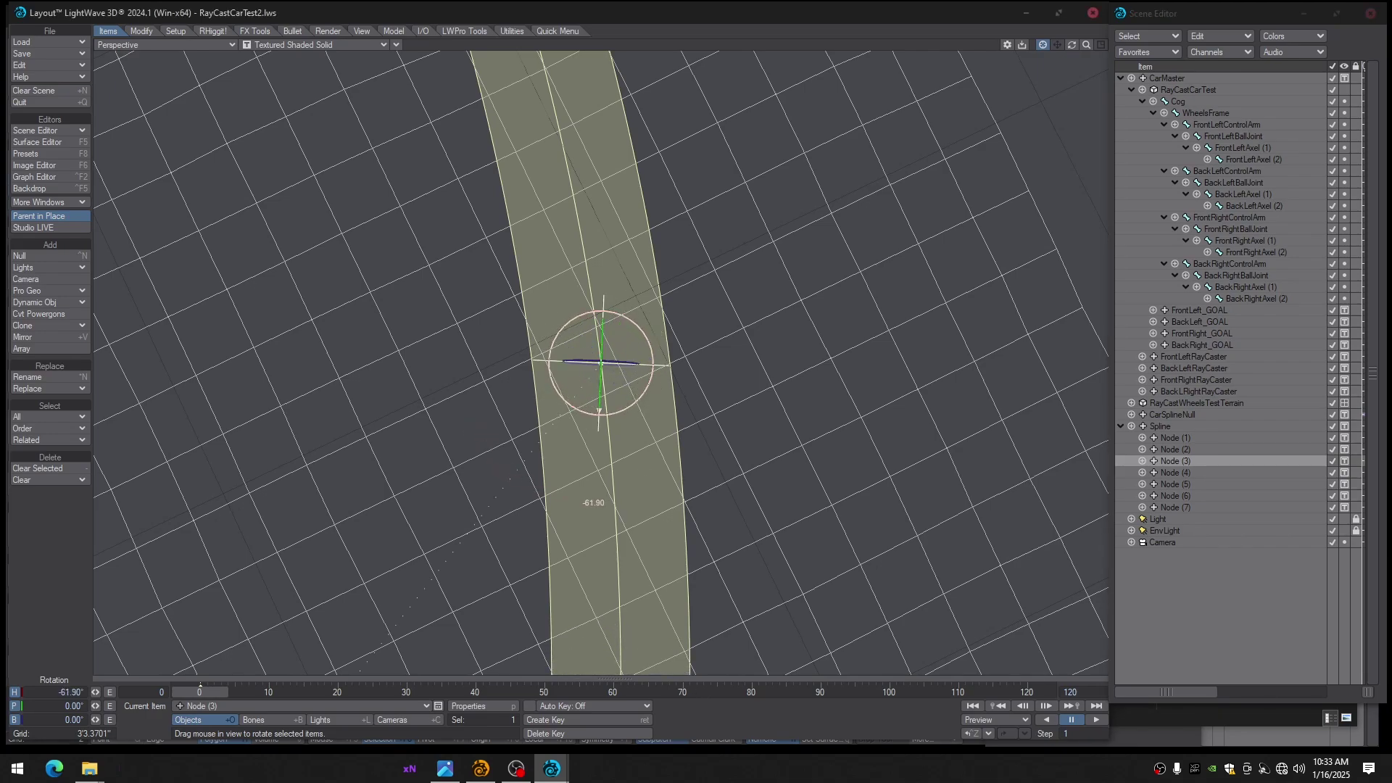
{"action": "left_click_drag", "start_coordinate": [593, 503], "coordinate": [589, 217]}
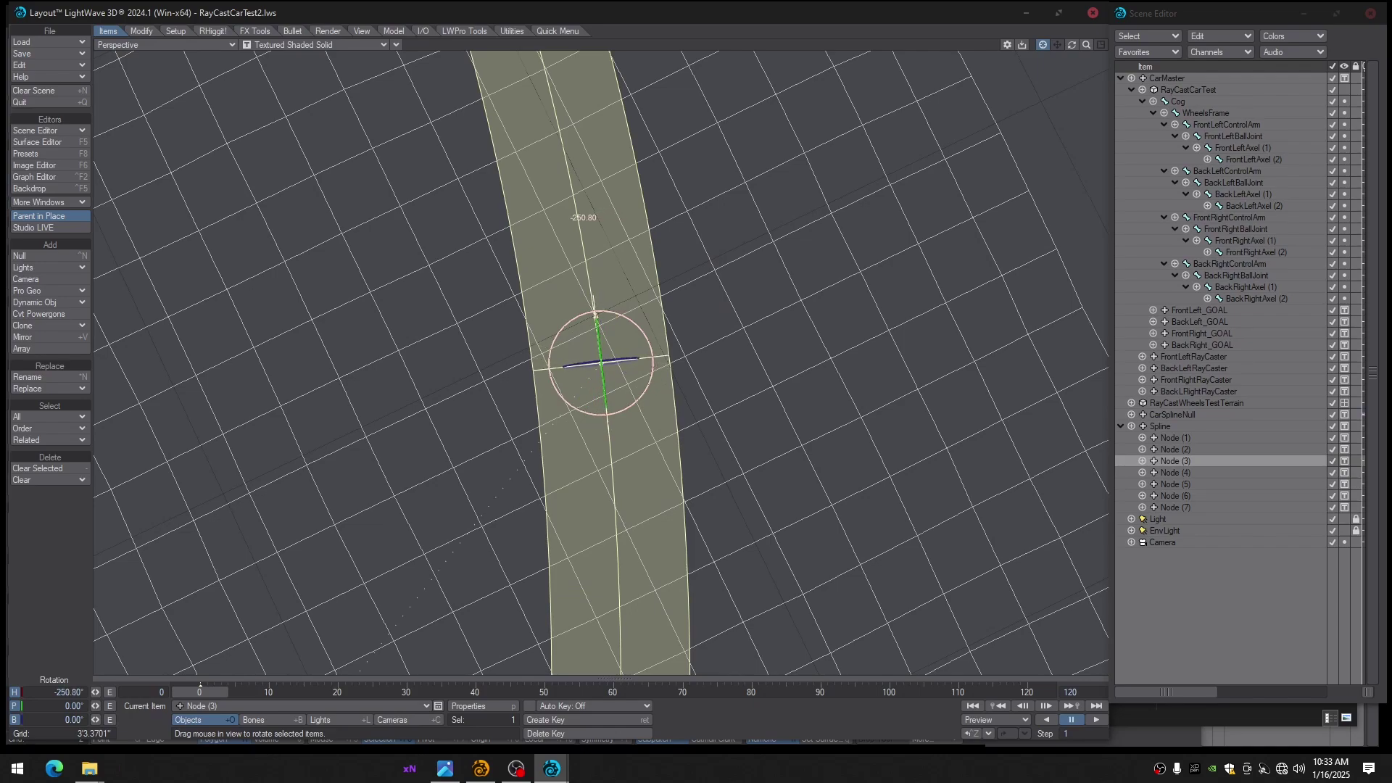
{"action": "key", "text": "Return"}
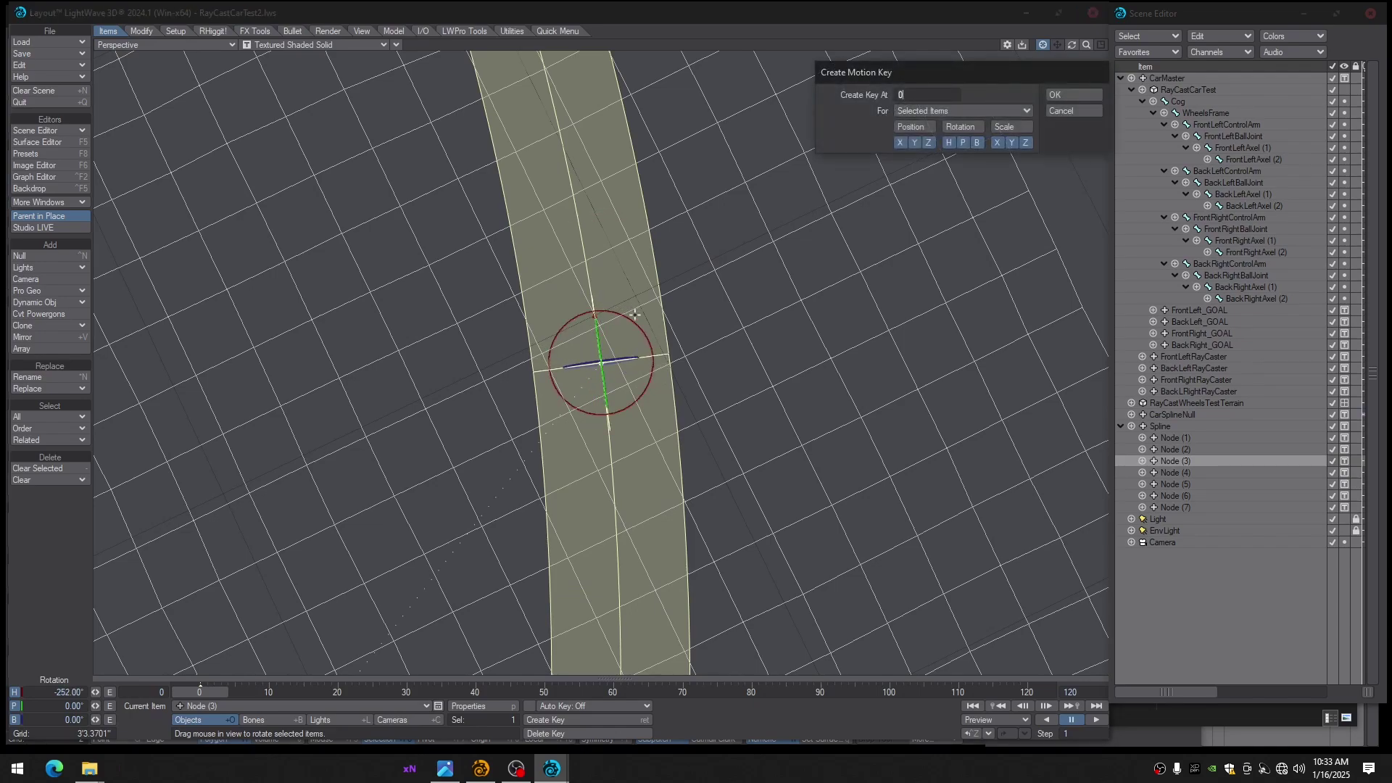
{"action": "key", "text": "Return"}
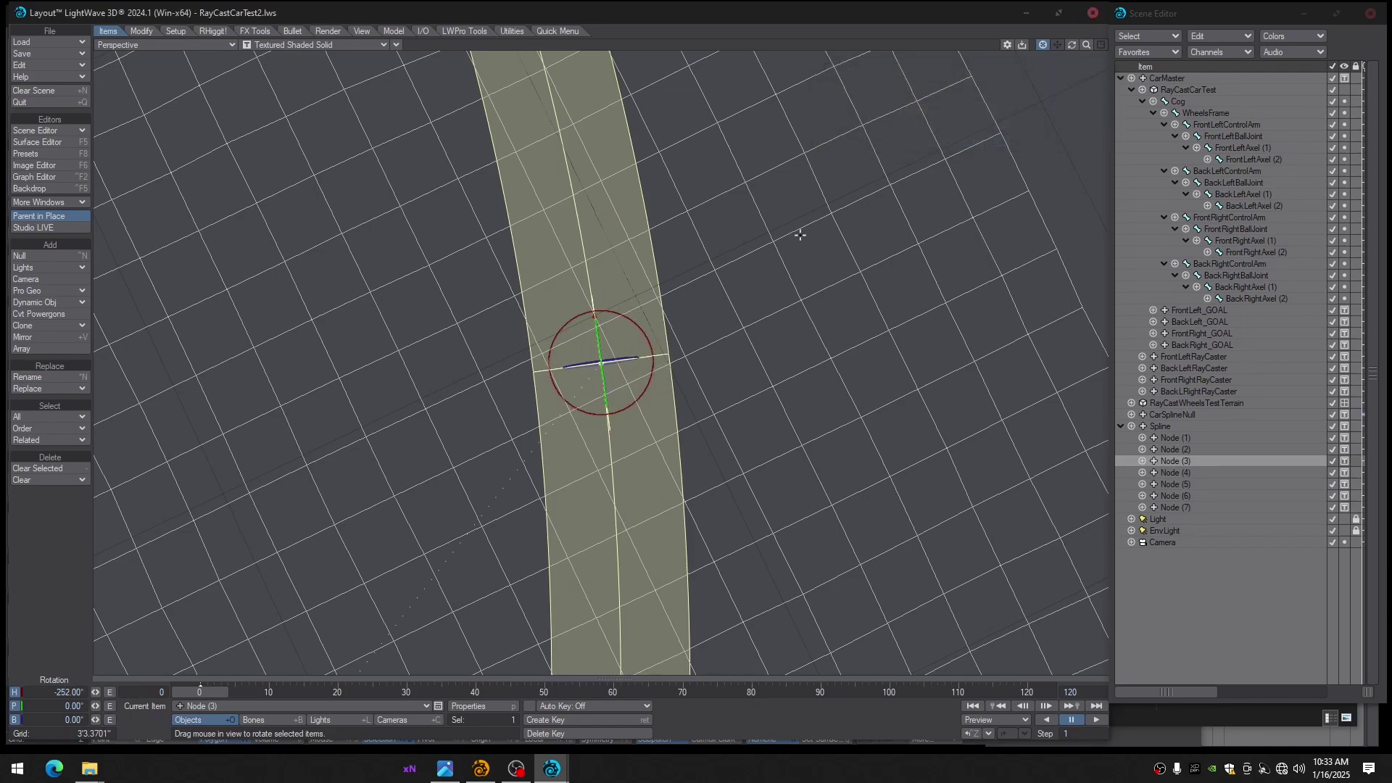
Align Node (4) and Node (5) with the path at headings of about -294.5° and -339.6°, keyed at frame 0
{"action": "left_click", "coordinate": [1176, 474]}
{"action": "left_click_drag", "start_coordinate": [640, 324], "coordinate": [472, 271]}
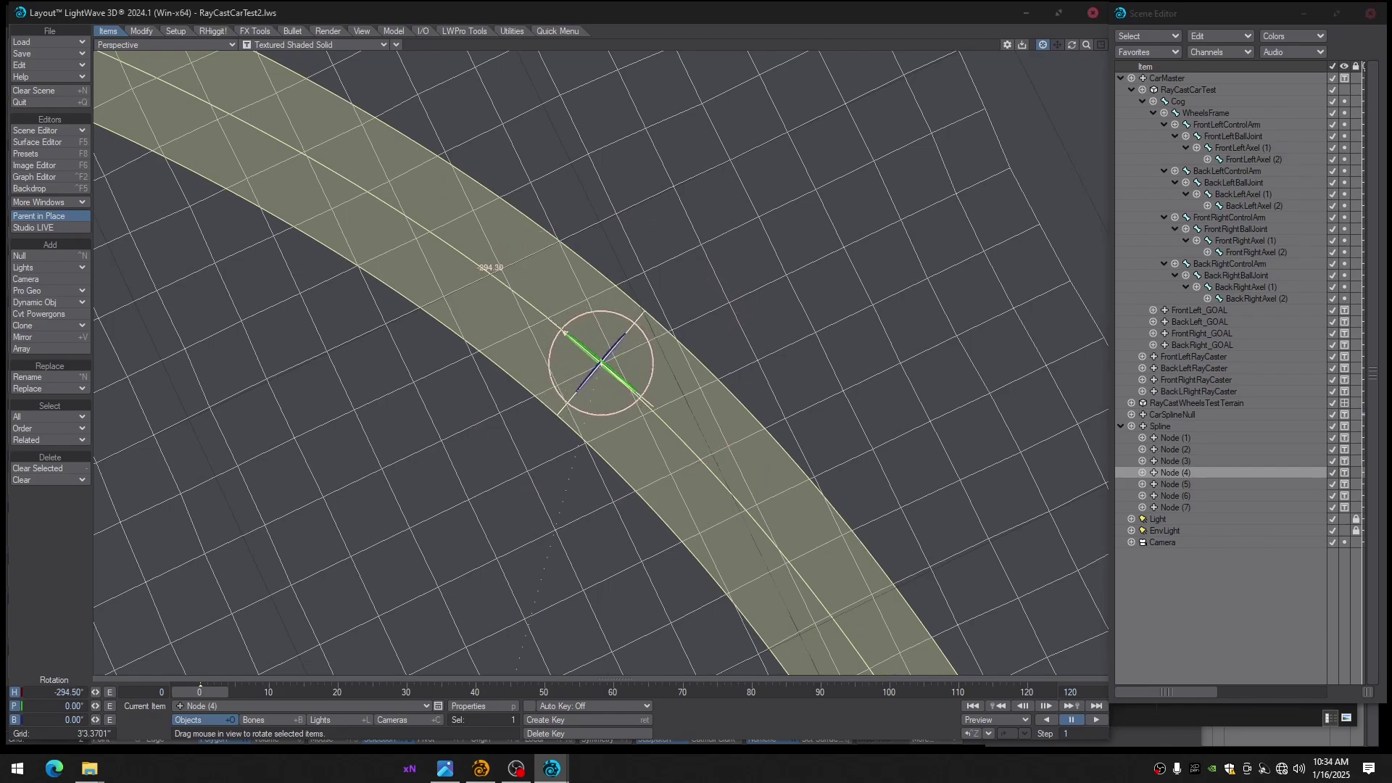
{"action": "left_click_drag", "start_coordinate": [790, 370], "coordinate": [645, 370], "text": "ctrl+alt"}
{"action": "left_click_drag", "start_coordinate": [1087, 45], "coordinate": [1153, 45]}
{"action": "left_click", "coordinate": [1167, 484]}
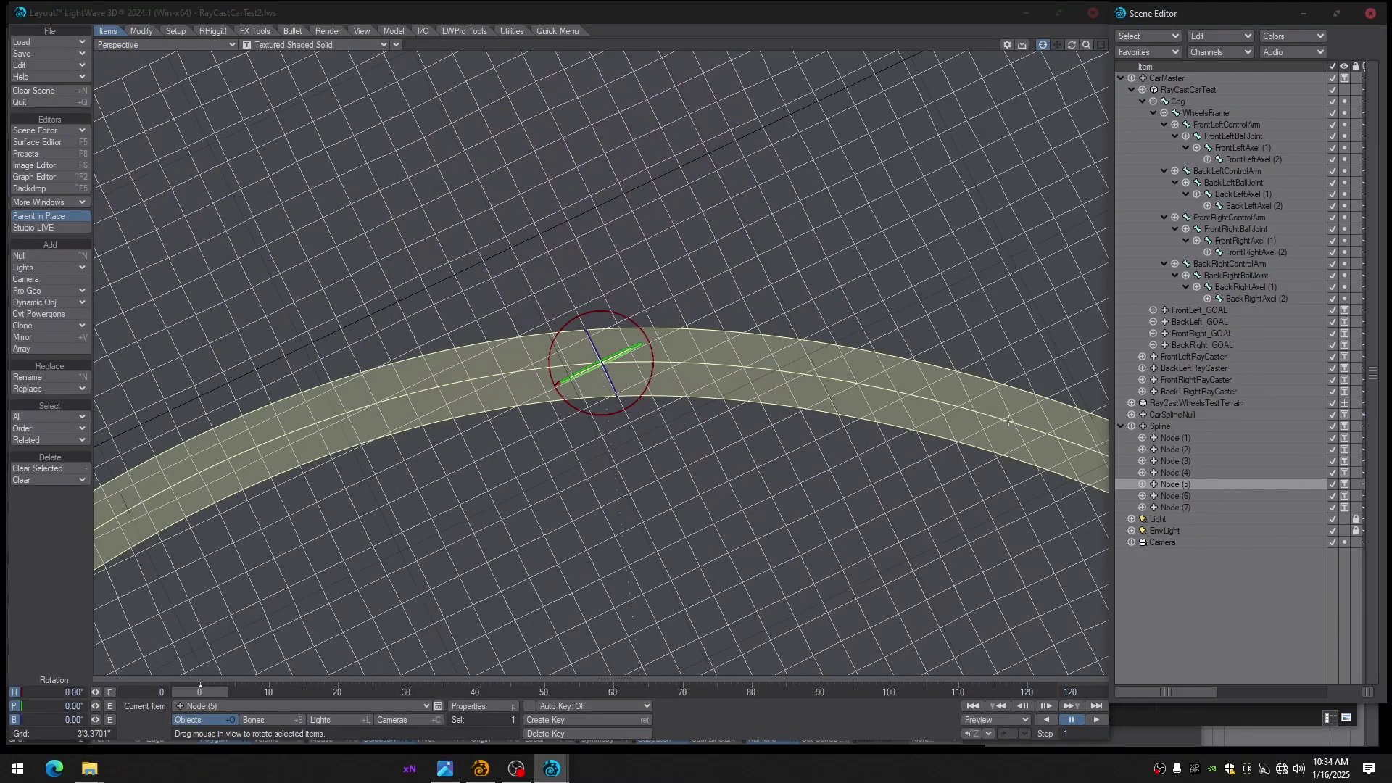
{"action": "left_click_drag", "start_coordinate": [610, 313], "coordinate": [568, 397]}
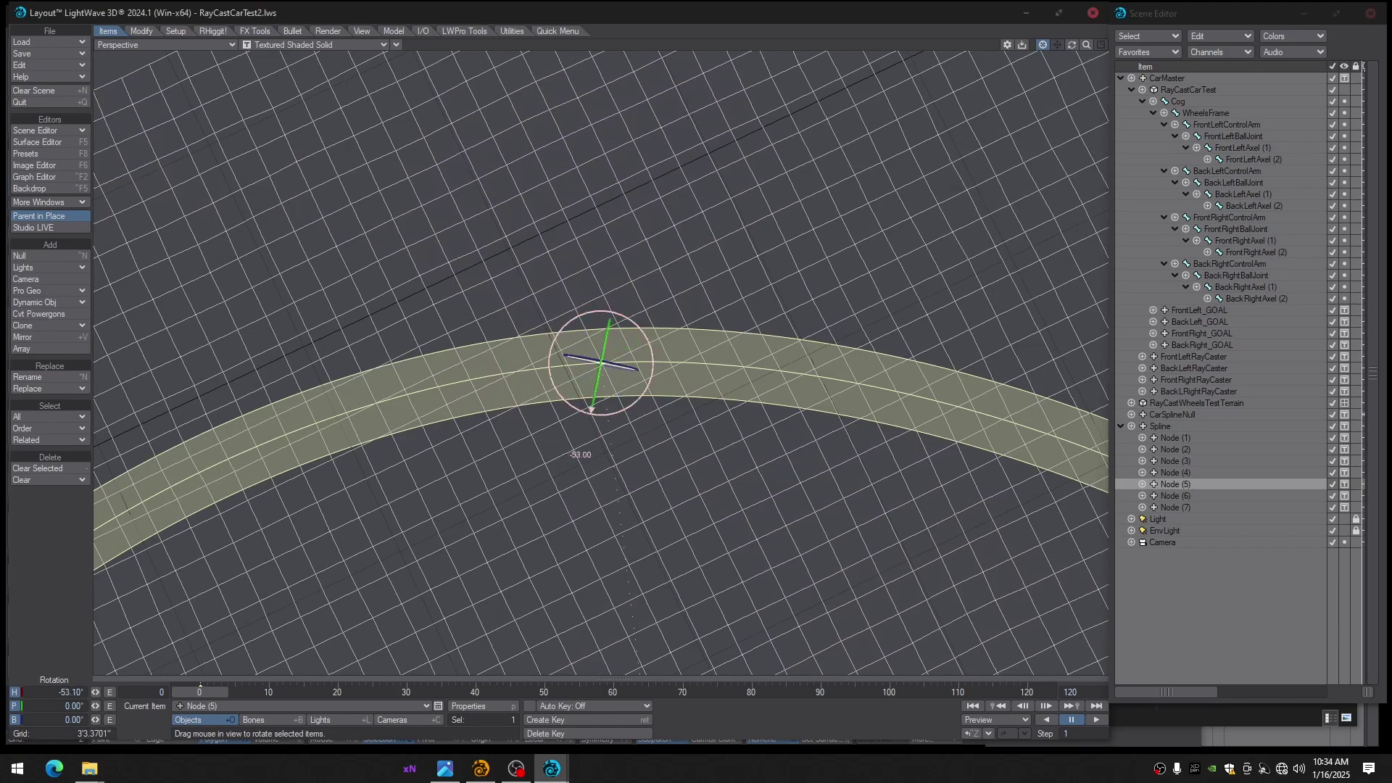
{"action": "left_click_drag", "start_coordinate": [581, 455], "coordinate": [503, 369]}
{"action": "key", "text": "Return"}
{"action": "key", "text": "Return"}
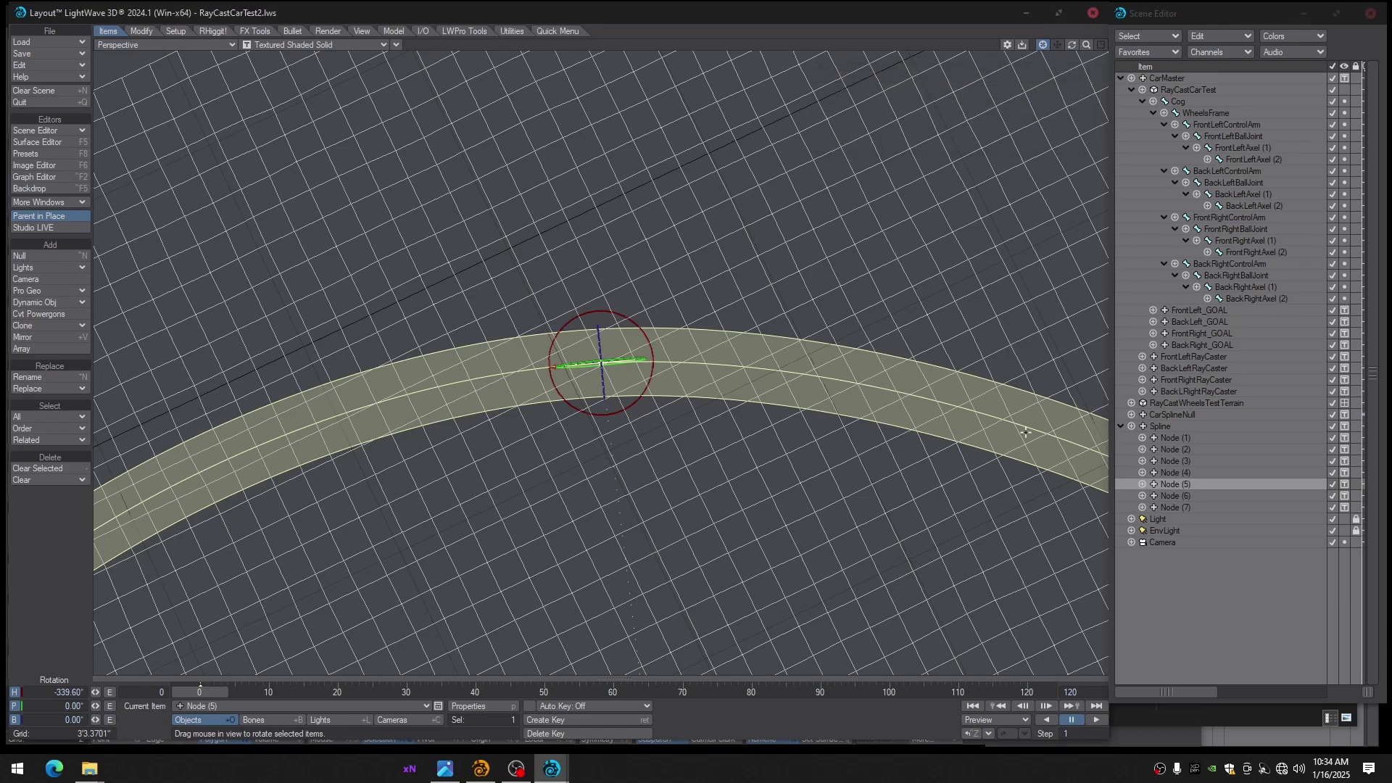
Align Node (6) and Node (7) with the path at headings of about -21.3° and -51.8°, keyed at frame 0
{"action": "left_click", "coordinate": [1170, 496]}
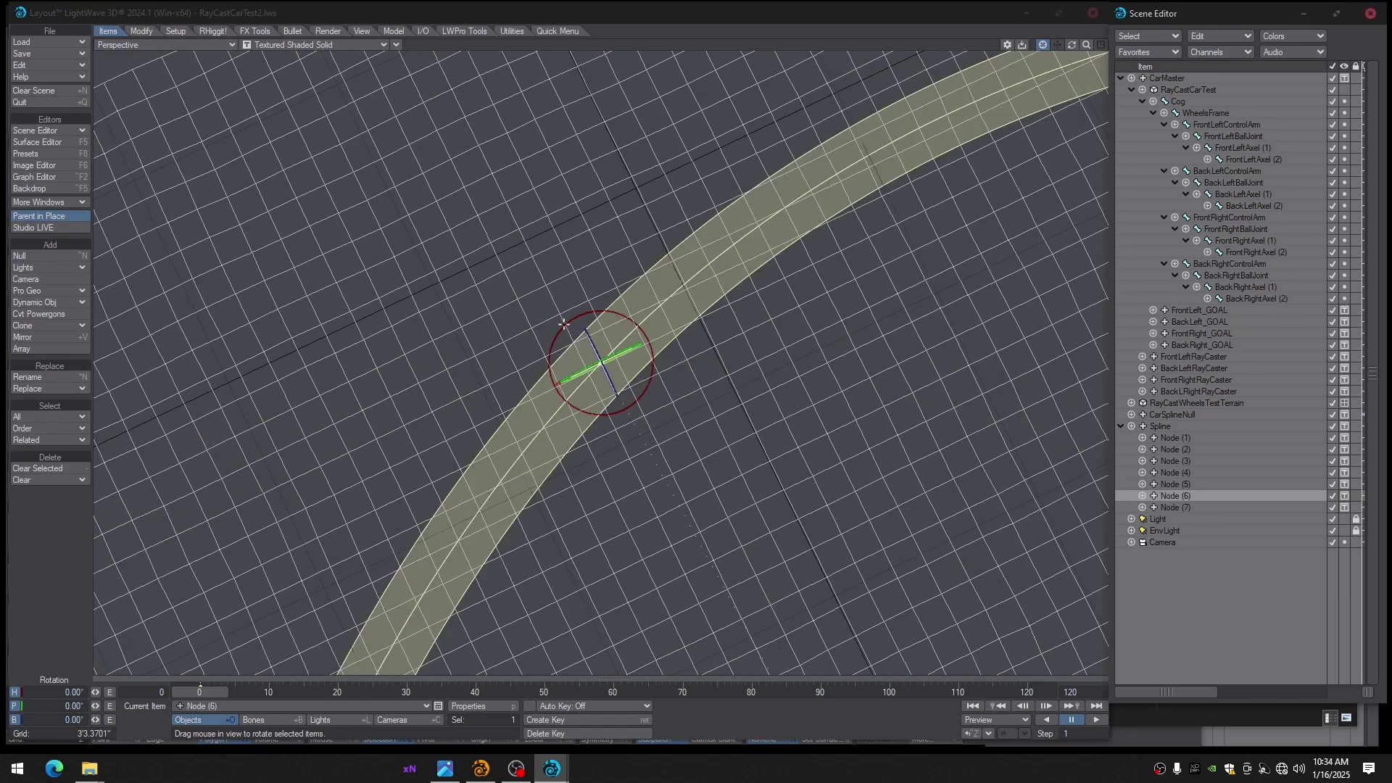
{"action": "left_click_drag", "start_coordinate": [564, 323], "coordinate": [558, 385]}
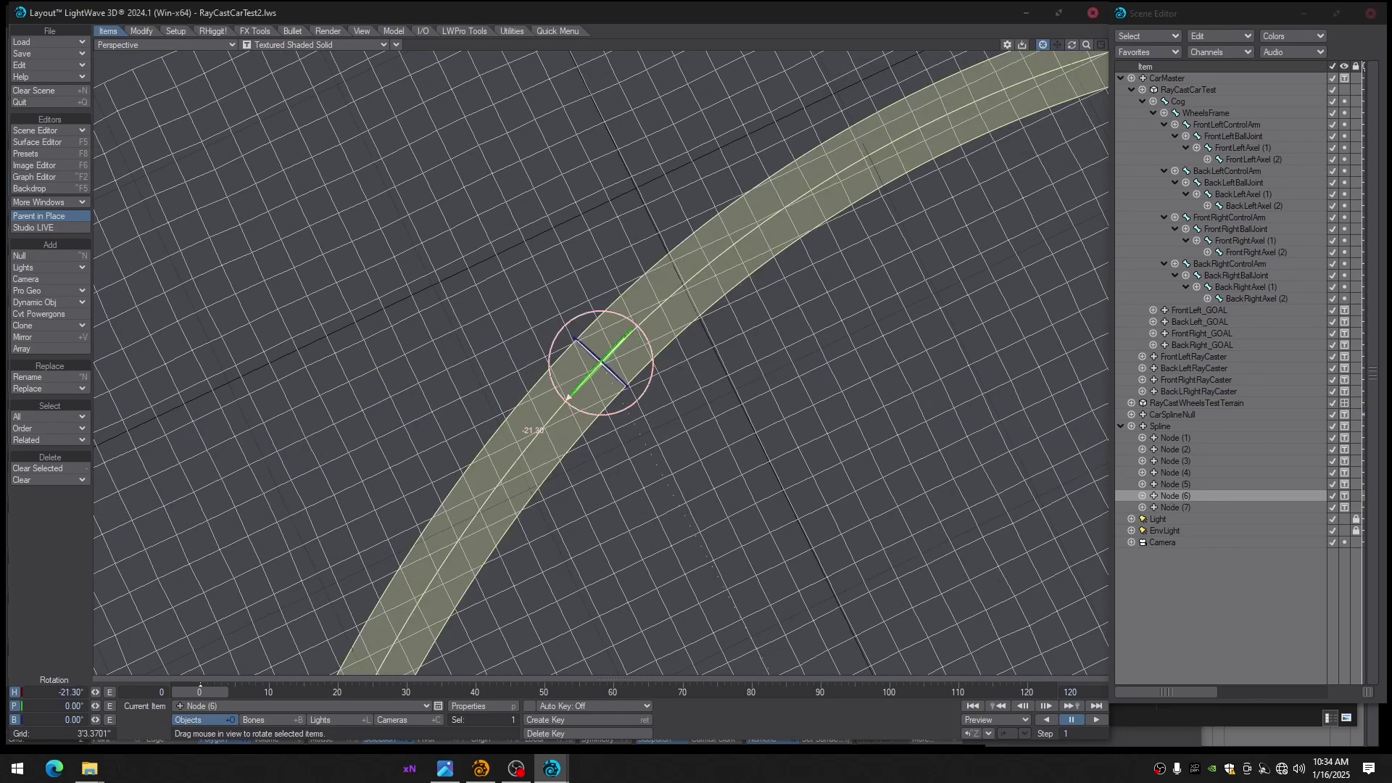
{"action": "key", "text": "Return"}
{"action": "key", "text": "Return"}
{"action": "left_click", "coordinate": [1179, 509]}
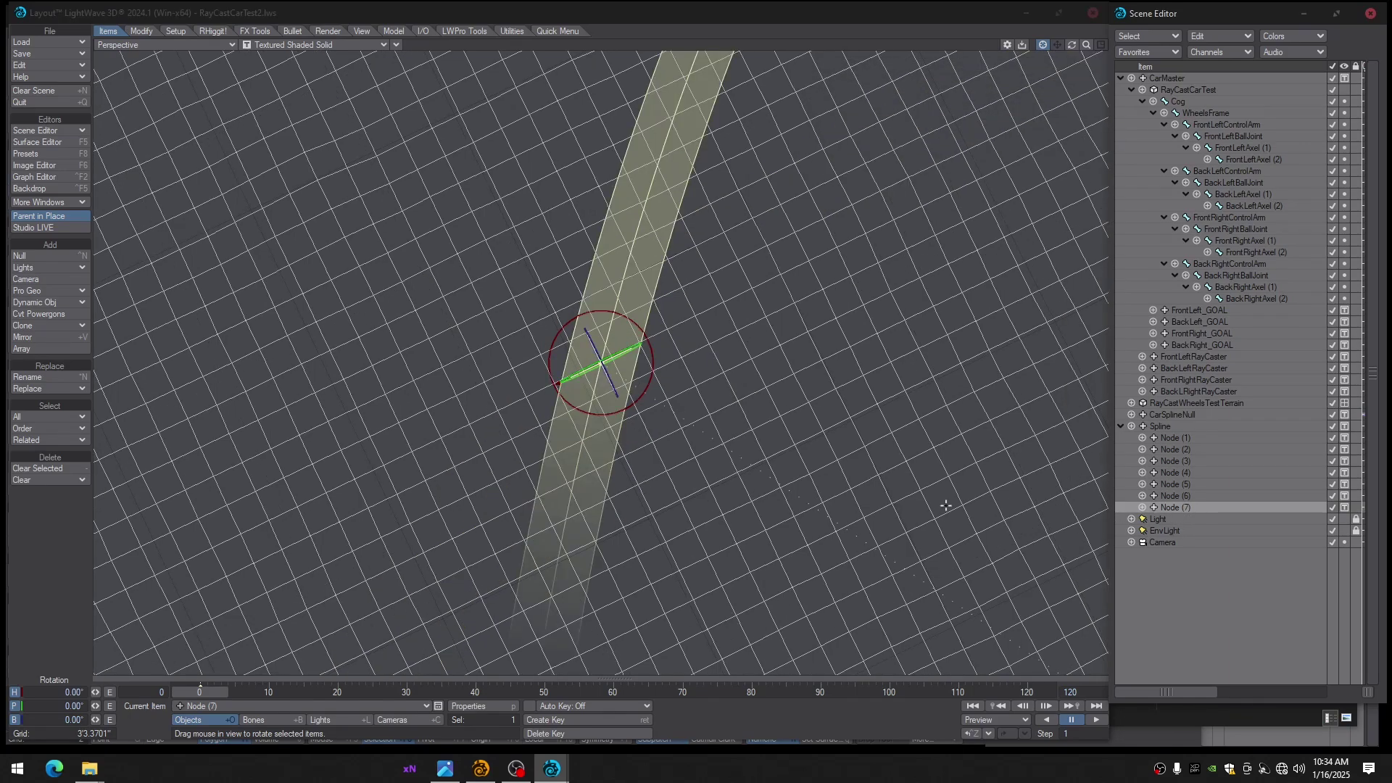
{"action": "left_click_drag", "start_coordinate": [578, 348], "coordinate": [592, 411]}
{"action": "key", "text": "Return"}
{"action": "key", "text": "Return"}
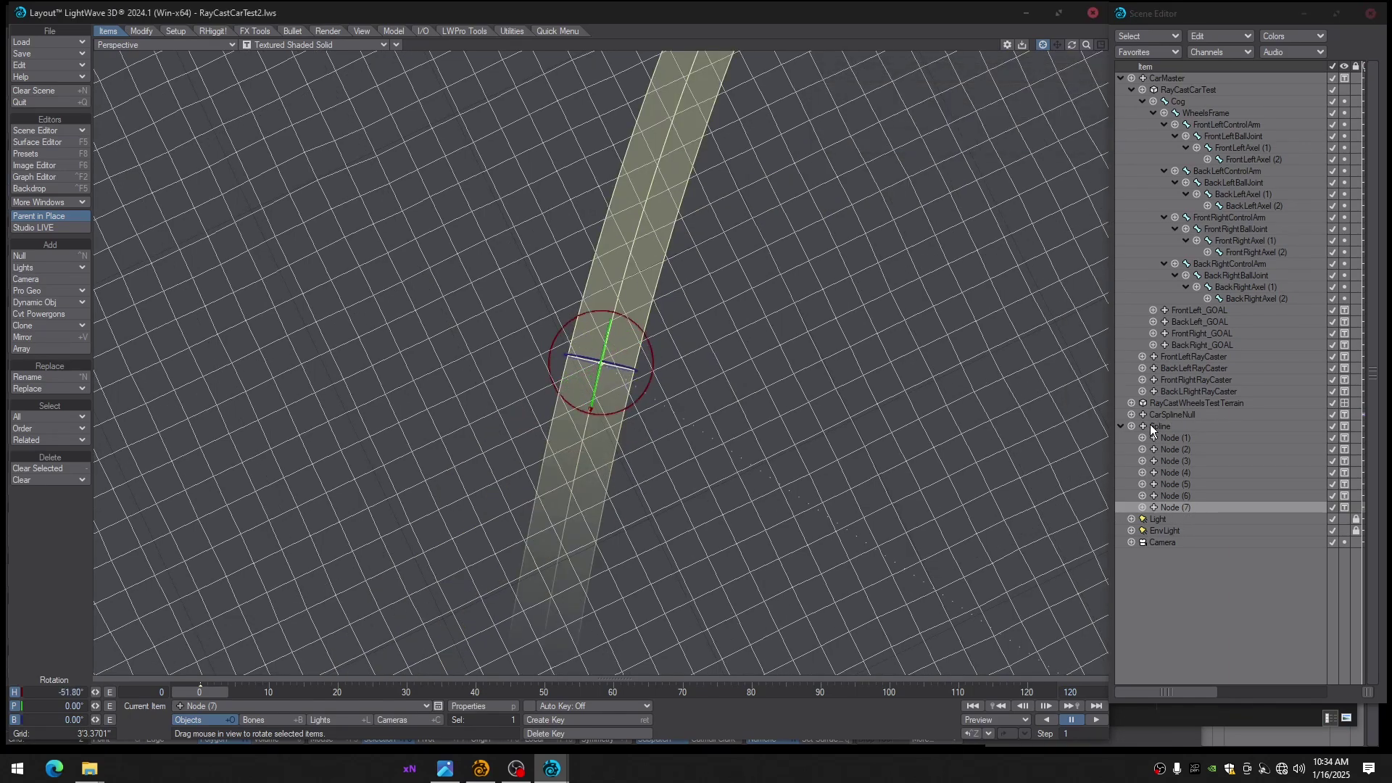
Scrub the timeline to check how CarSplineNull travels along the spline
{"action": "left_click", "coordinate": [1164, 415]}
{"action": "left_click_drag", "start_coordinate": [630, 423], "coordinate": [465, 603], "text": "alt"}
{"action": "key", "text": "t"}
{"action": "mouse_move", "coordinate": [216, 694]}
{"action": "left_mouse_down"}
{"action": "mouse_move", "coordinate": [1026, 694]}
{"action": "mouse_move", "coordinate": [211, 694]}
{"action": "left_mouse_up"}
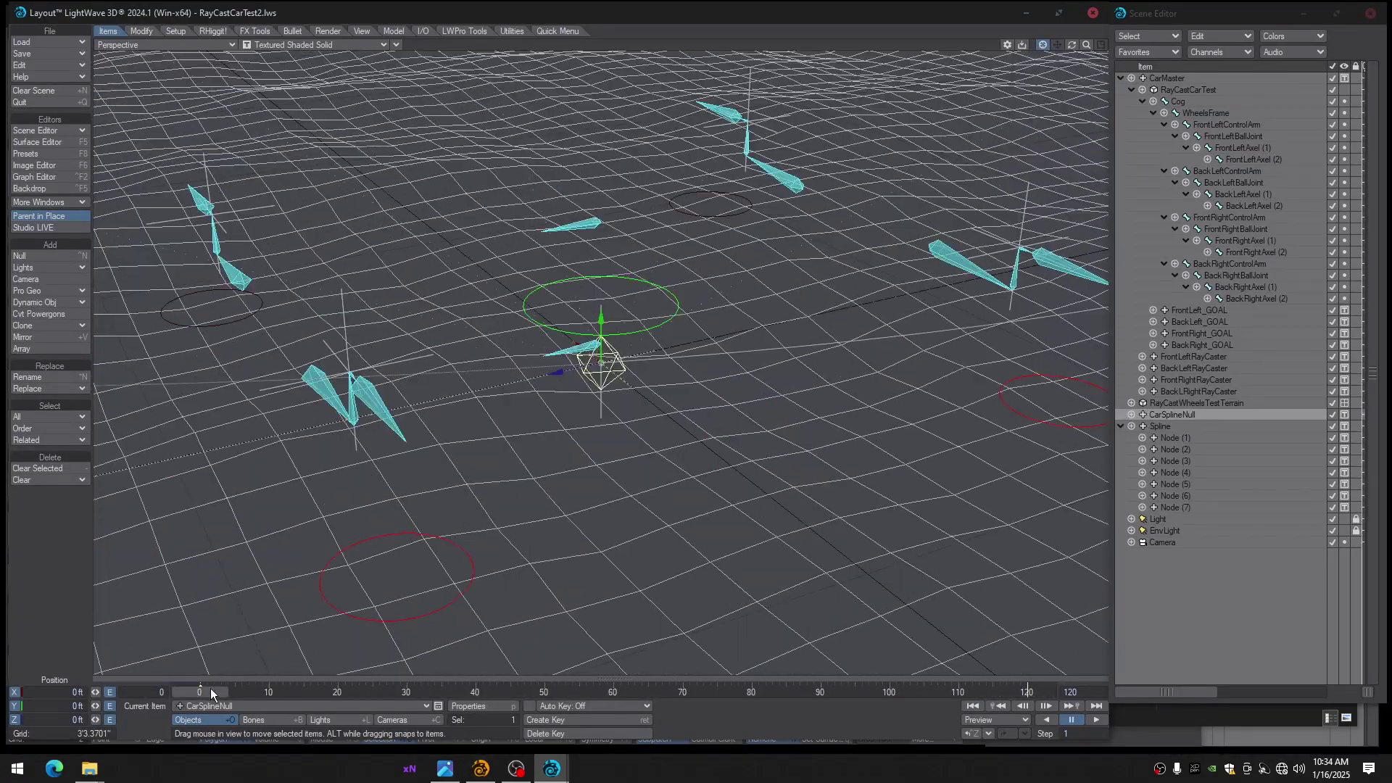
Save the scene over the existing RayCastCarTest2.lws
{"action": "left_click_drag", "start_coordinate": [616, 370], "coordinate": [699, 413], "text": "alt"}
{"action": "key", "text": "s"}
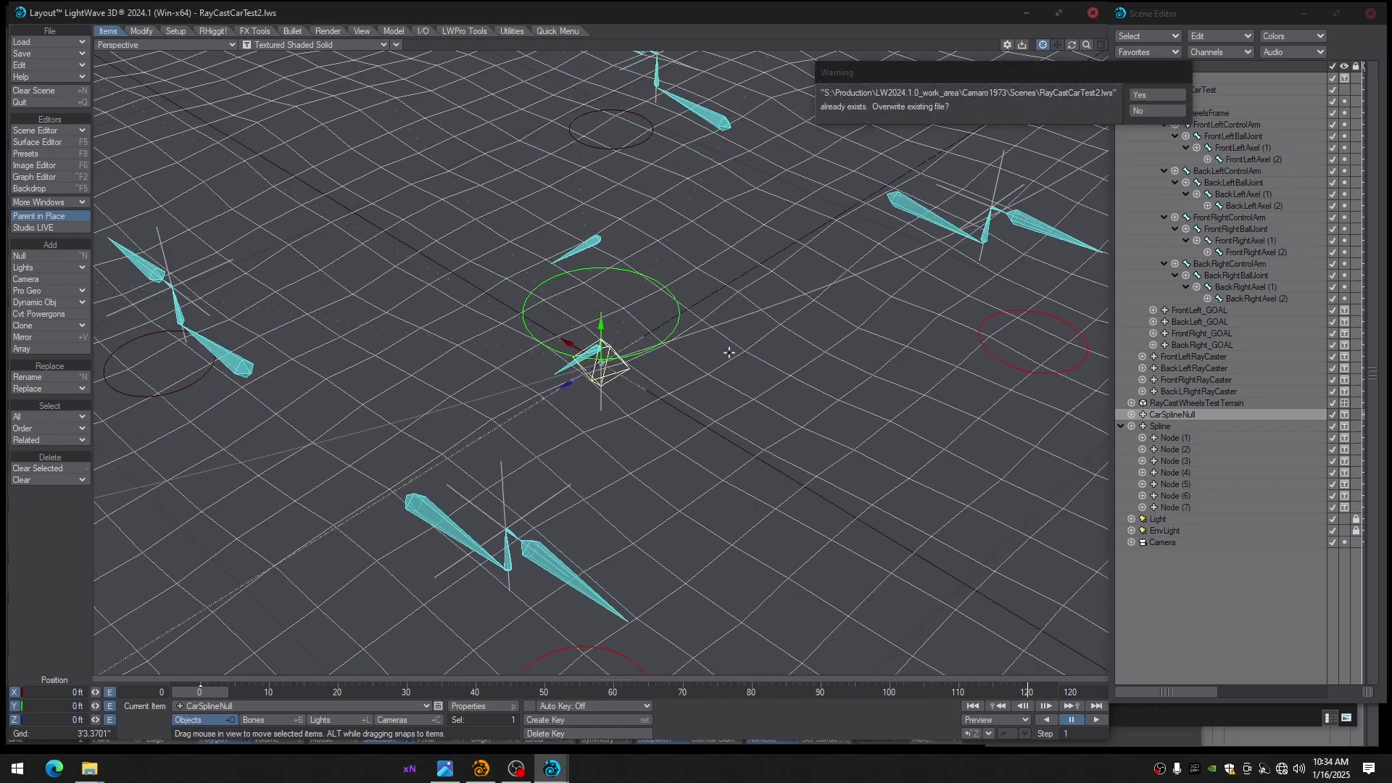
{"action": "left_click", "coordinate": [1170, 97]}
Show the RayCastCarTest object as Textured Shaded Solid and save the scene again
{"action": "mouse_move", "coordinate": [725, 362]}
{"action": "left_mouse_down", "text": "ctrl+alt"}
{"action": "mouse_move", "coordinate": [624, 363]}
{"action": "mouse_move", "coordinate": [725, 376]}
{"action": "left_mouse_up", "text": "ctrl+alt"}
{"action": "left_click", "coordinate": [1180, 80]}
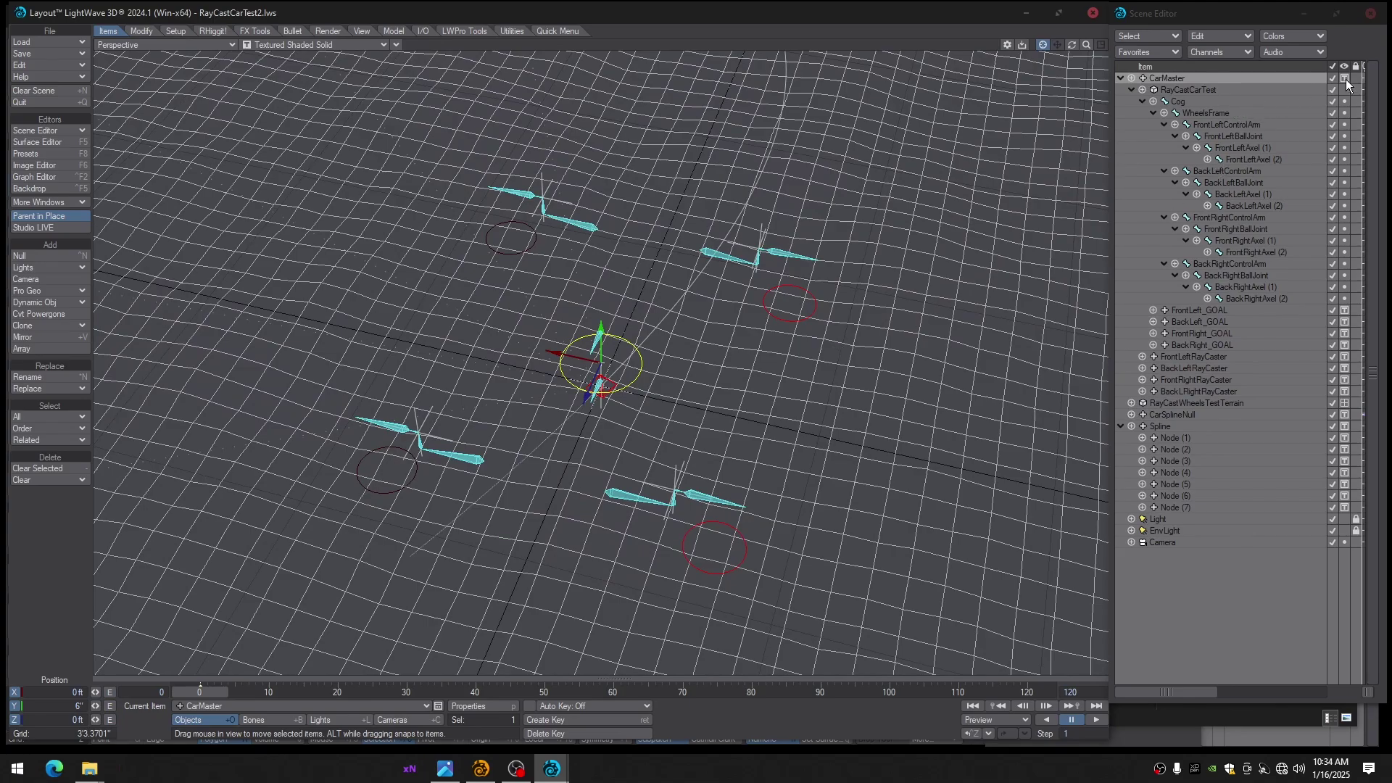
{"action": "left_click", "coordinate": [1345, 79]}
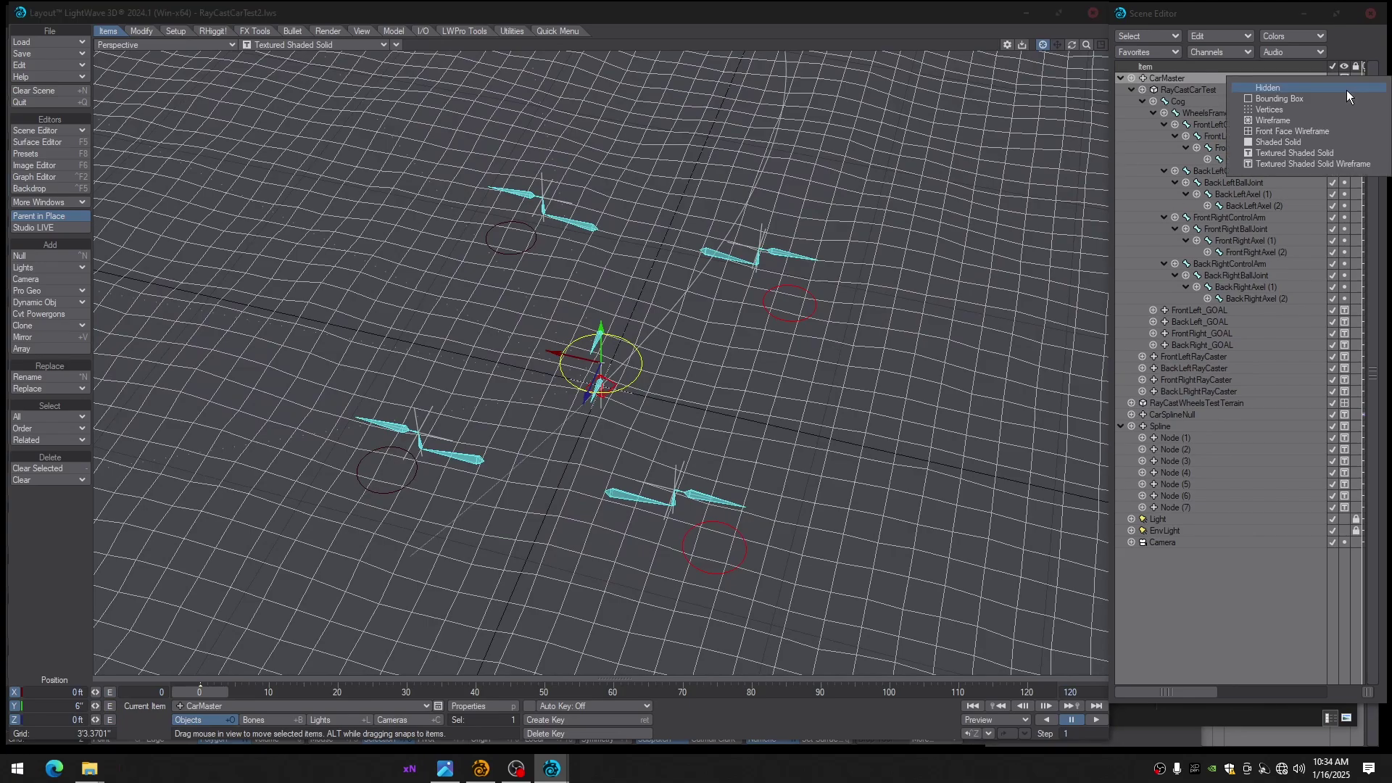
{"action": "left_click", "coordinate": [1312, 152]}
{"action": "scroll", "coordinate": [754, 322], "scroll_direction": "down", "scroll_amount": 1}
{"action": "left_click_drag", "start_coordinate": [755, 322], "coordinate": [940, 270], "text": "alt"}
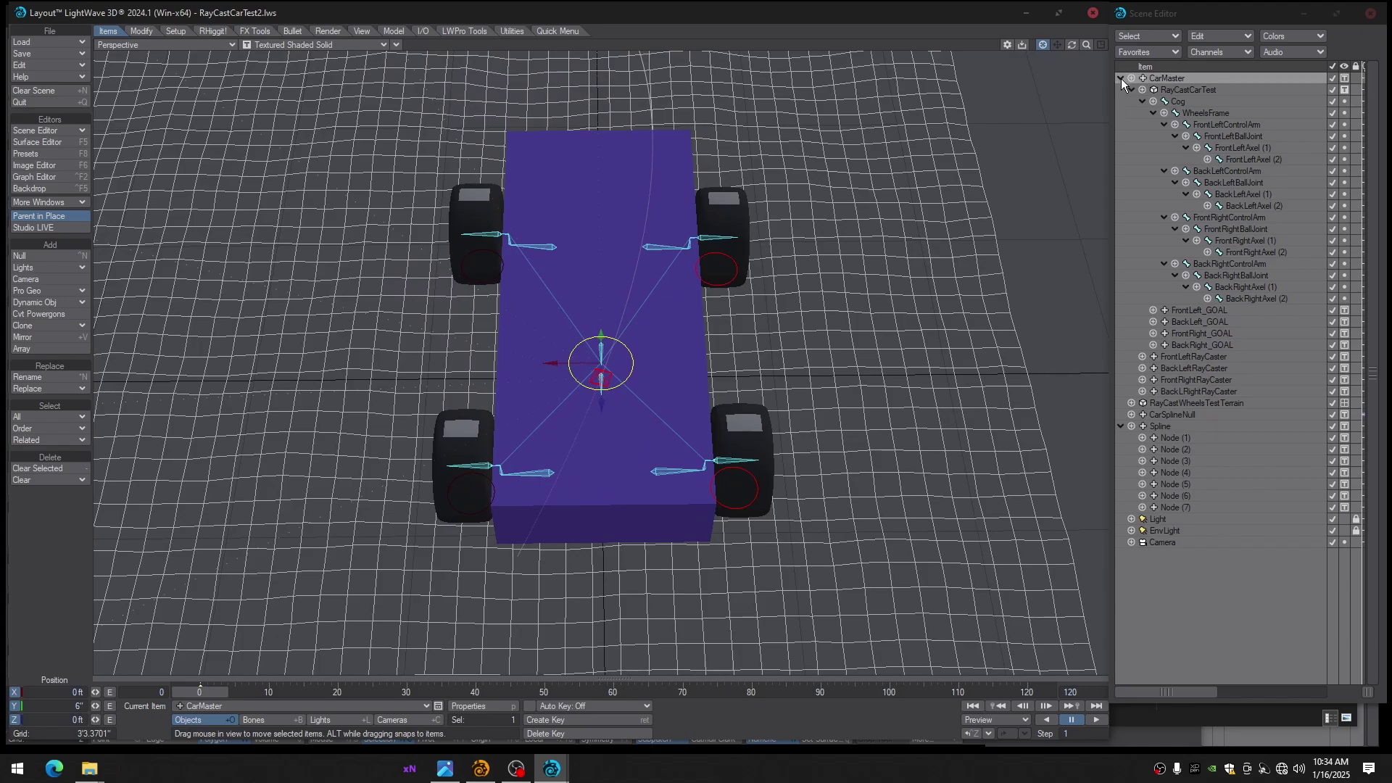
{"action": "left_click_drag", "start_coordinate": [747, 196], "coordinate": [797, 256], "text": "alt"}
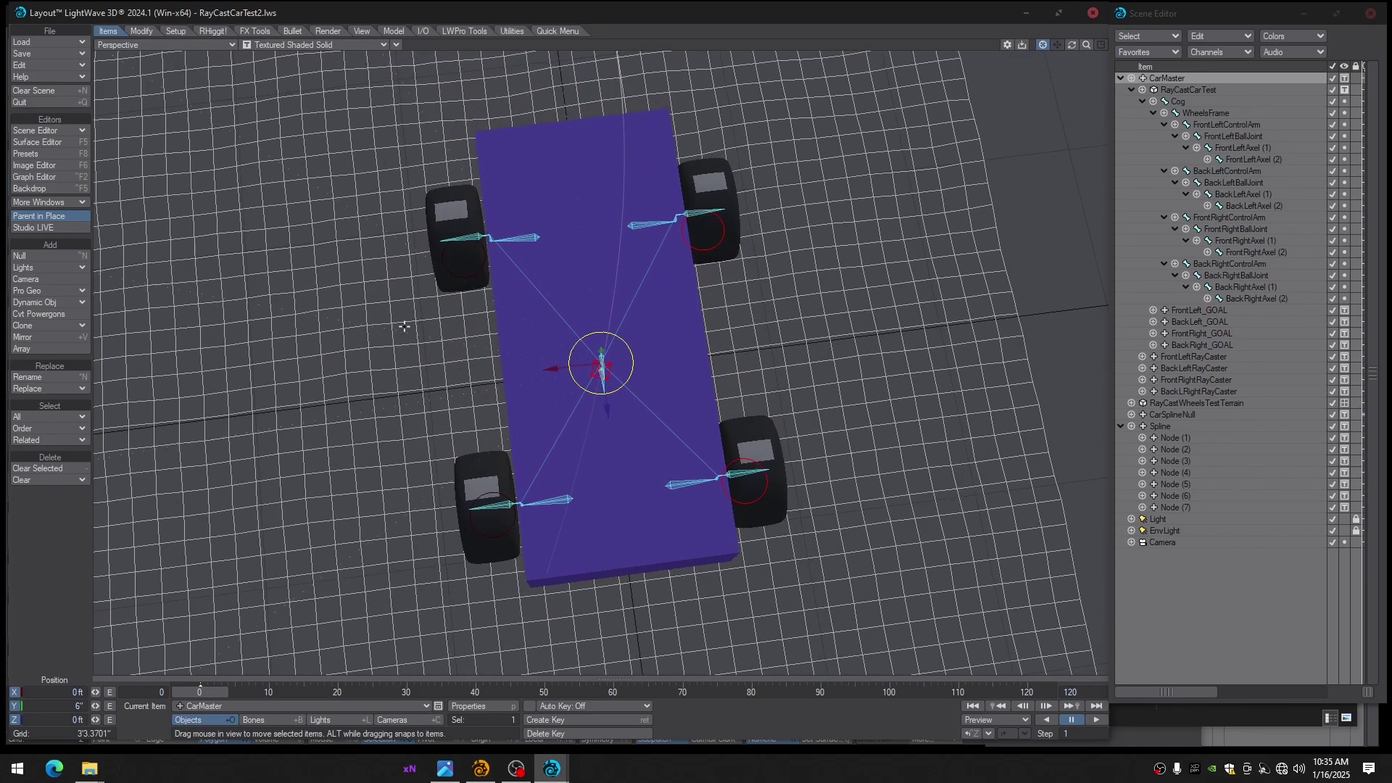
{"action": "key", "text": "s"}
{"action": "key", "text": "Return"}
Try parenting CarMaster to CarSplineNull in its motion options and scrub the timeline to test it
{"action": "left_click_drag", "start_coordinate": [462, 394], "coordinate": [508, 391], "text": "alt"}
{"action": "left_click_drag", "start_coordinate": [891, 408], "coordinate": [927, 413], "text": "alt"}
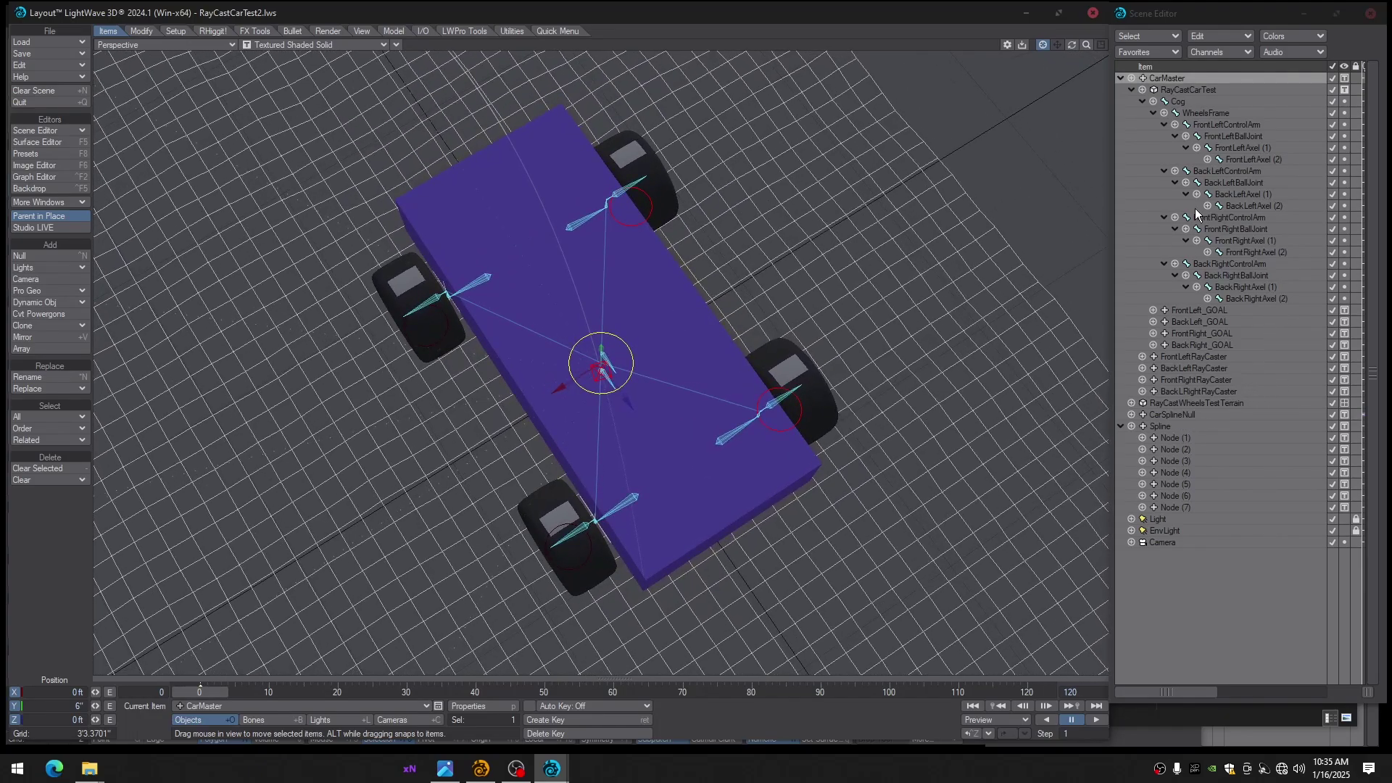
{"action": "key", "text": "m"}
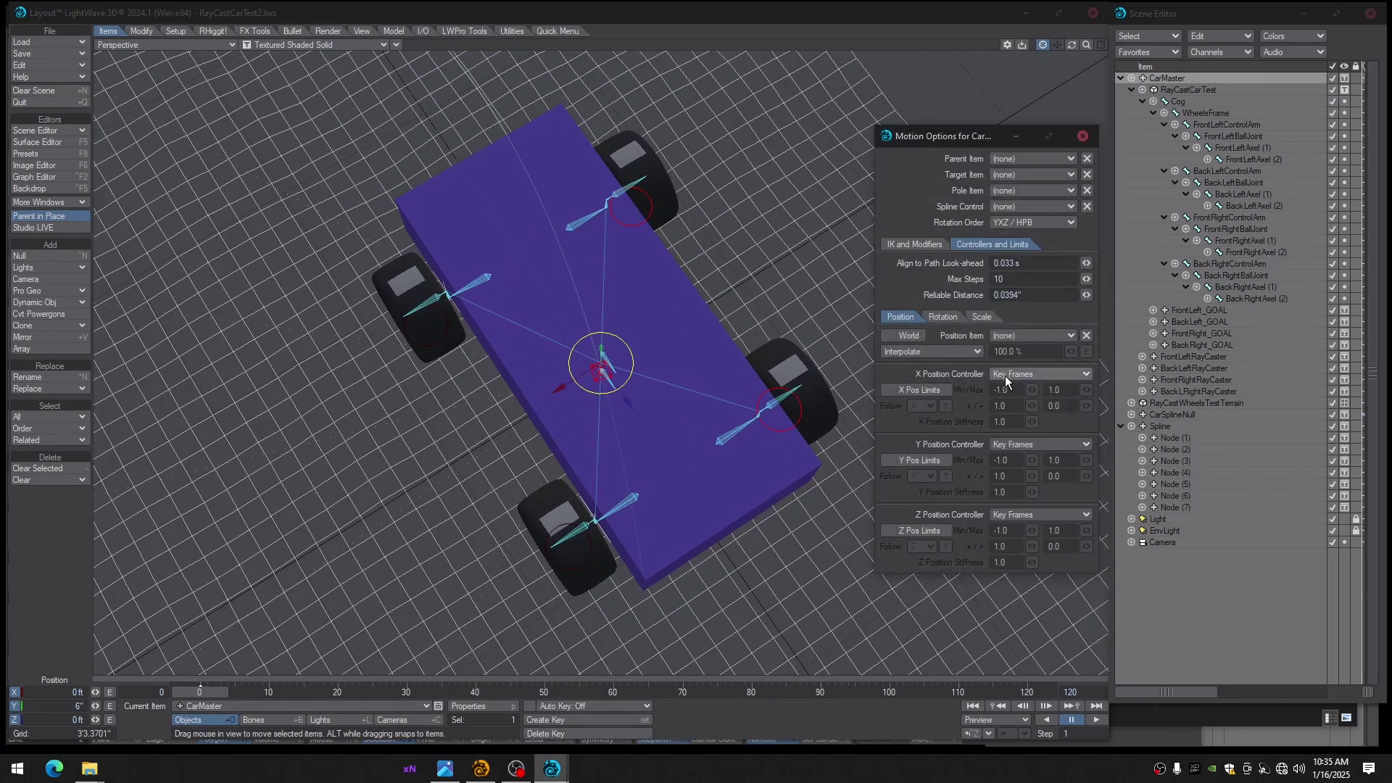
{"action": "left_click", "coordinate": [1020, 157]}
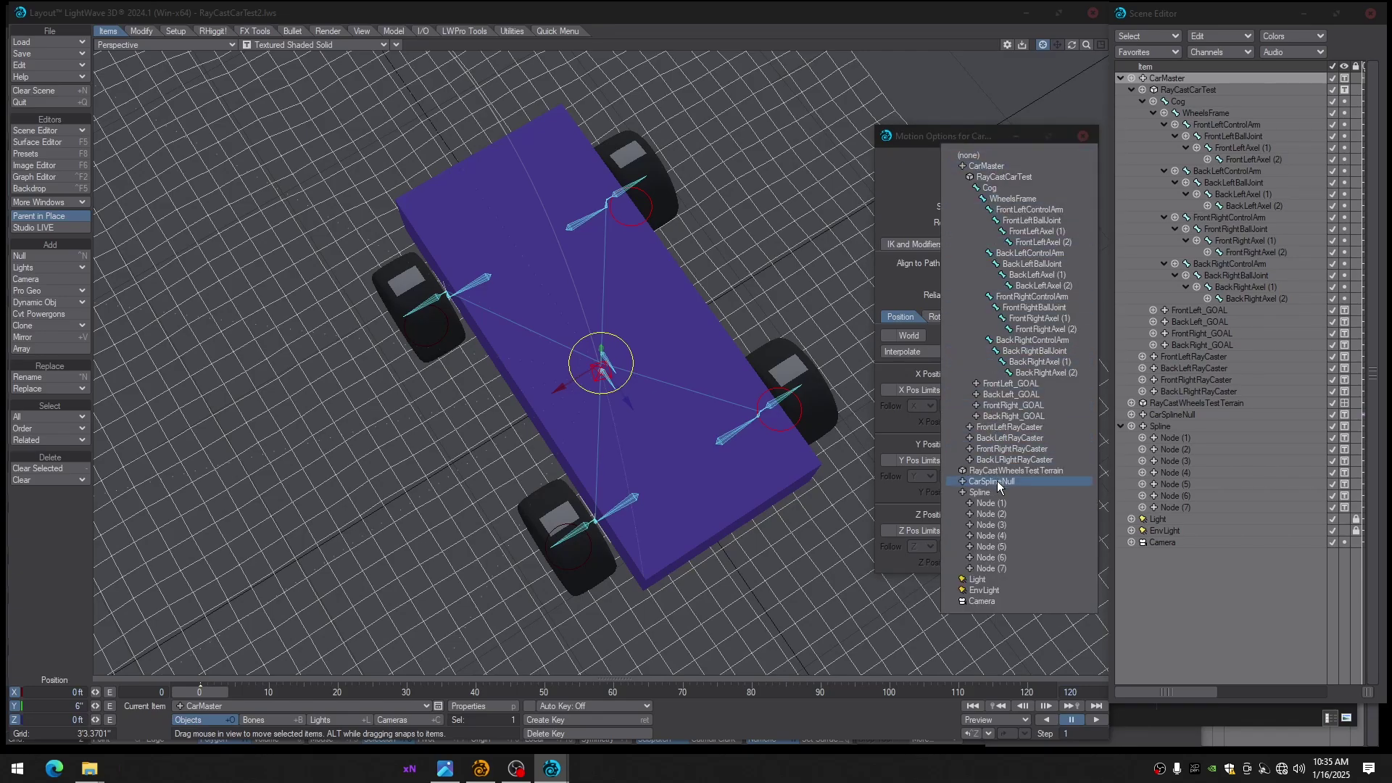
{"action": "left_click", "coordinate": [998, 482]}
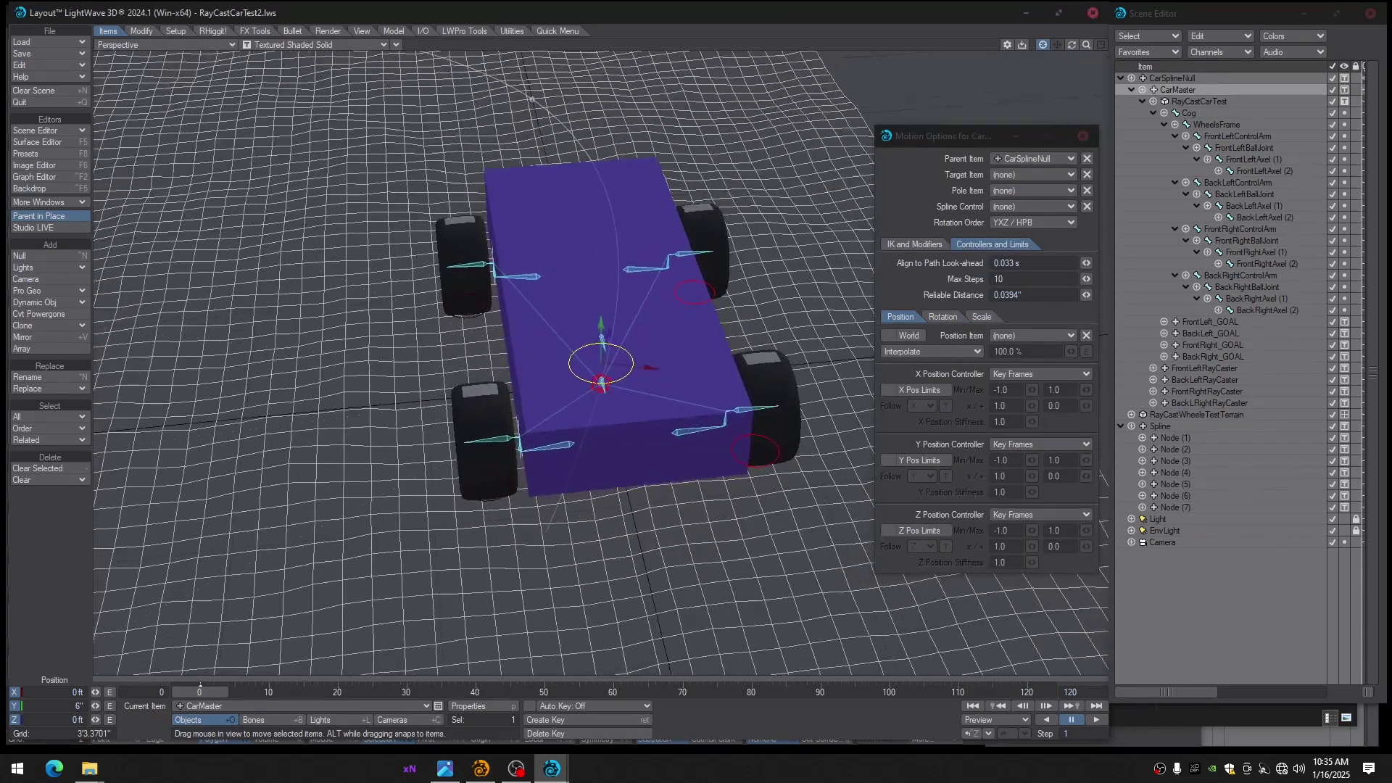
{"action": "left_click_drag", "start_coordinate": [523, 442], "coordinate": [500, 428], "text": "alt"}
{"action": "mouse_move", "coordinate": [200, 690]}
{"action": "left_mouse_down"}
{"action": "mouse_move", "coordinate": [265, 691]}
{"action": "mouse_move", "coordinate": [199, 691]}
{"action": "left_mouse_up"}
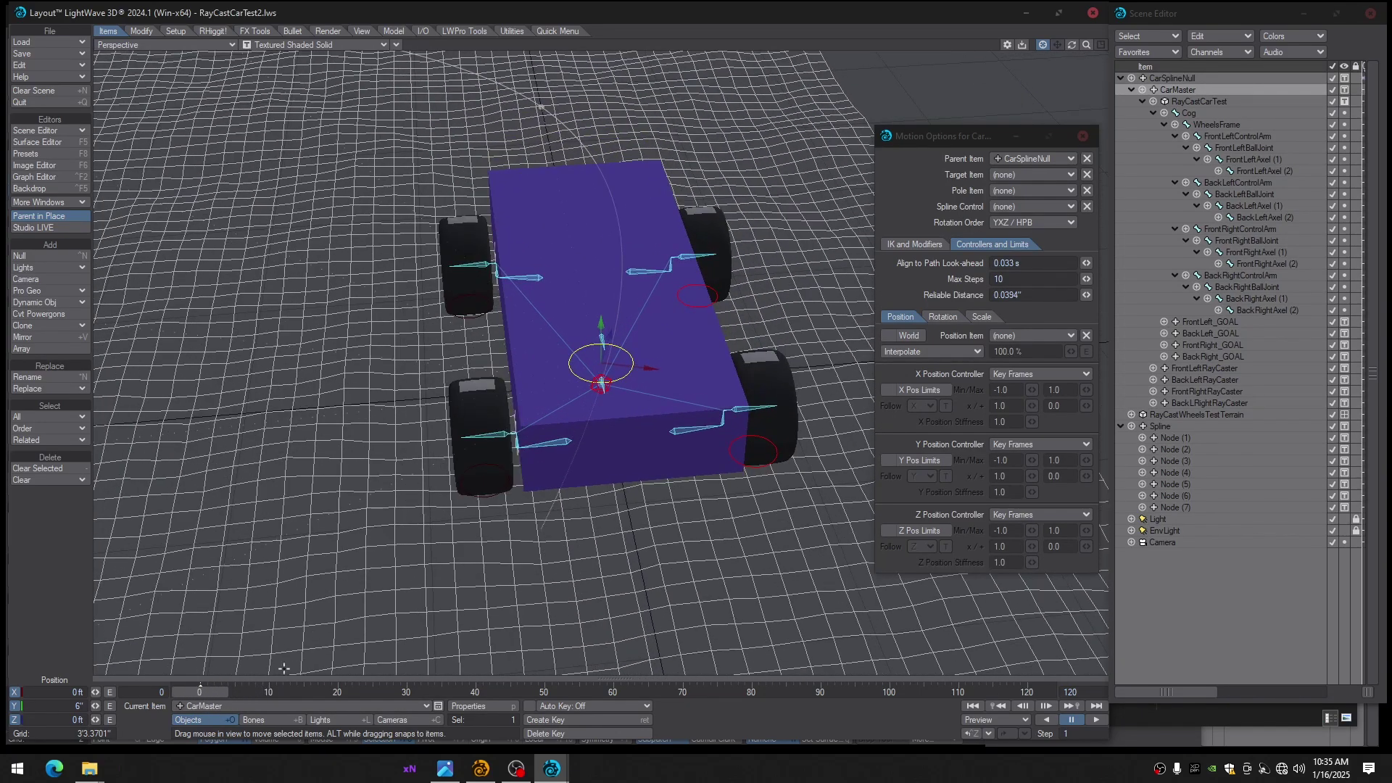
Set CarMaster's parent item back to (none) and scrub the timeline
{"action": "left_click", "coordinate": [1005, 159]}
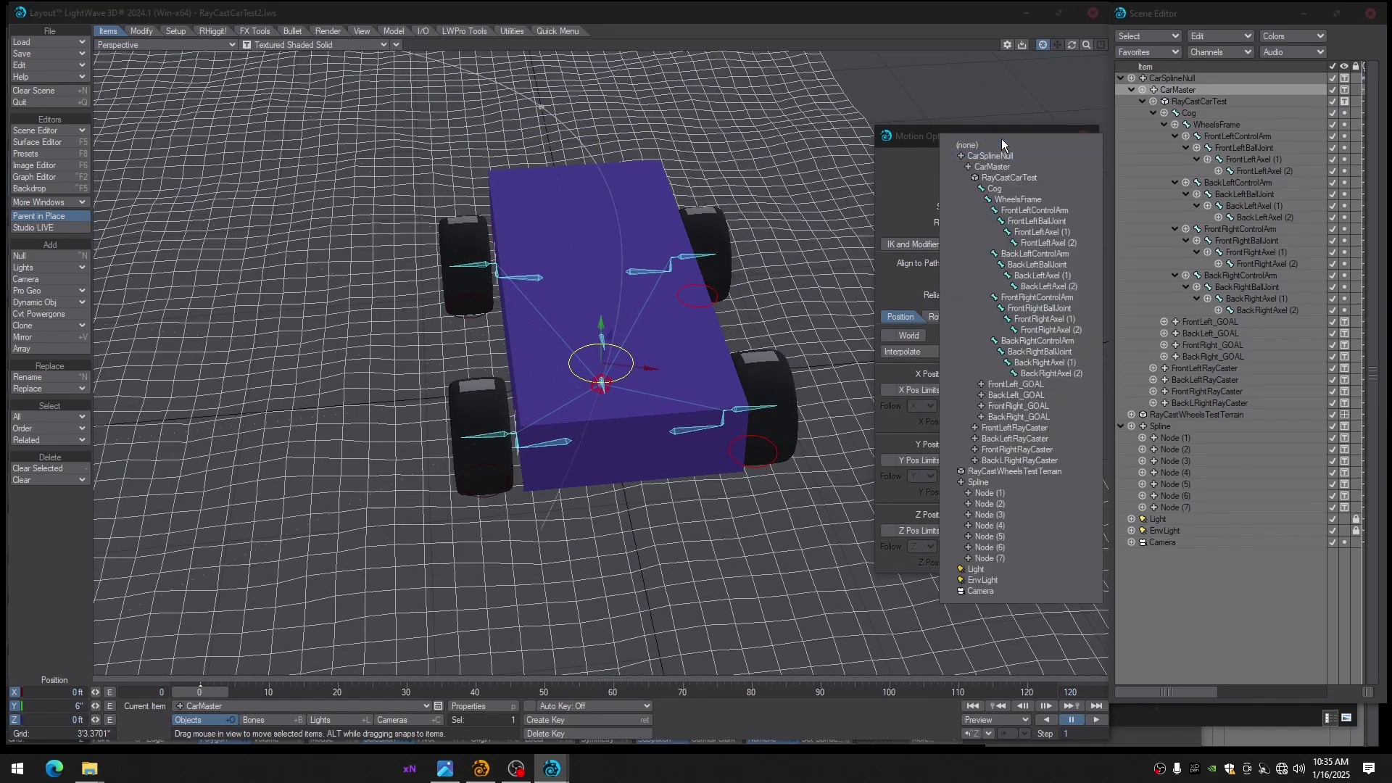
{"action": "left_click", "coordinate": [1003, 145]}
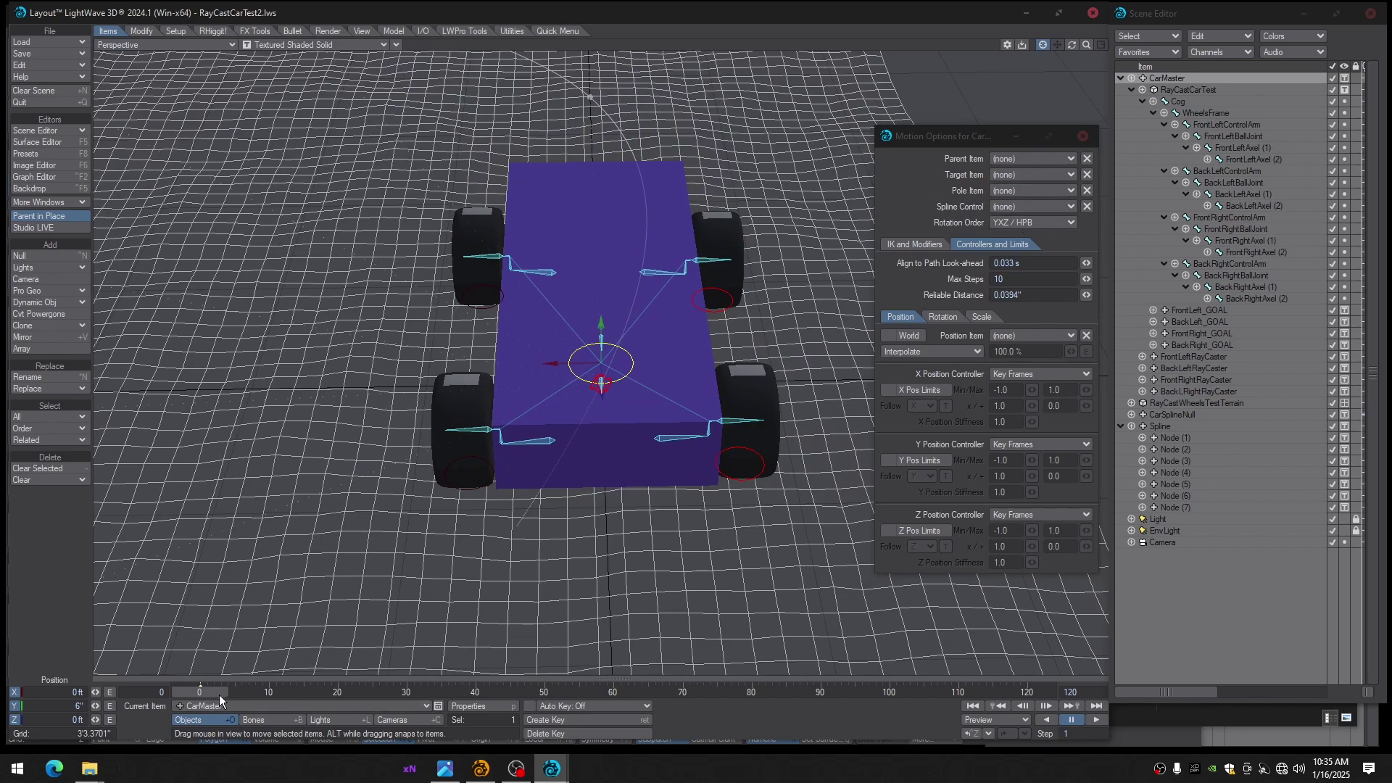
{"action": "mouse_move", "coordinate": [219, 695]}
{"action": "left_mouse_down"}
{"action": "mouse_move", "coordinate": [384, 695]}
{"action": "mouse_move", "coordinate": [219, 694]}
{"action": "left_mouse_up"}
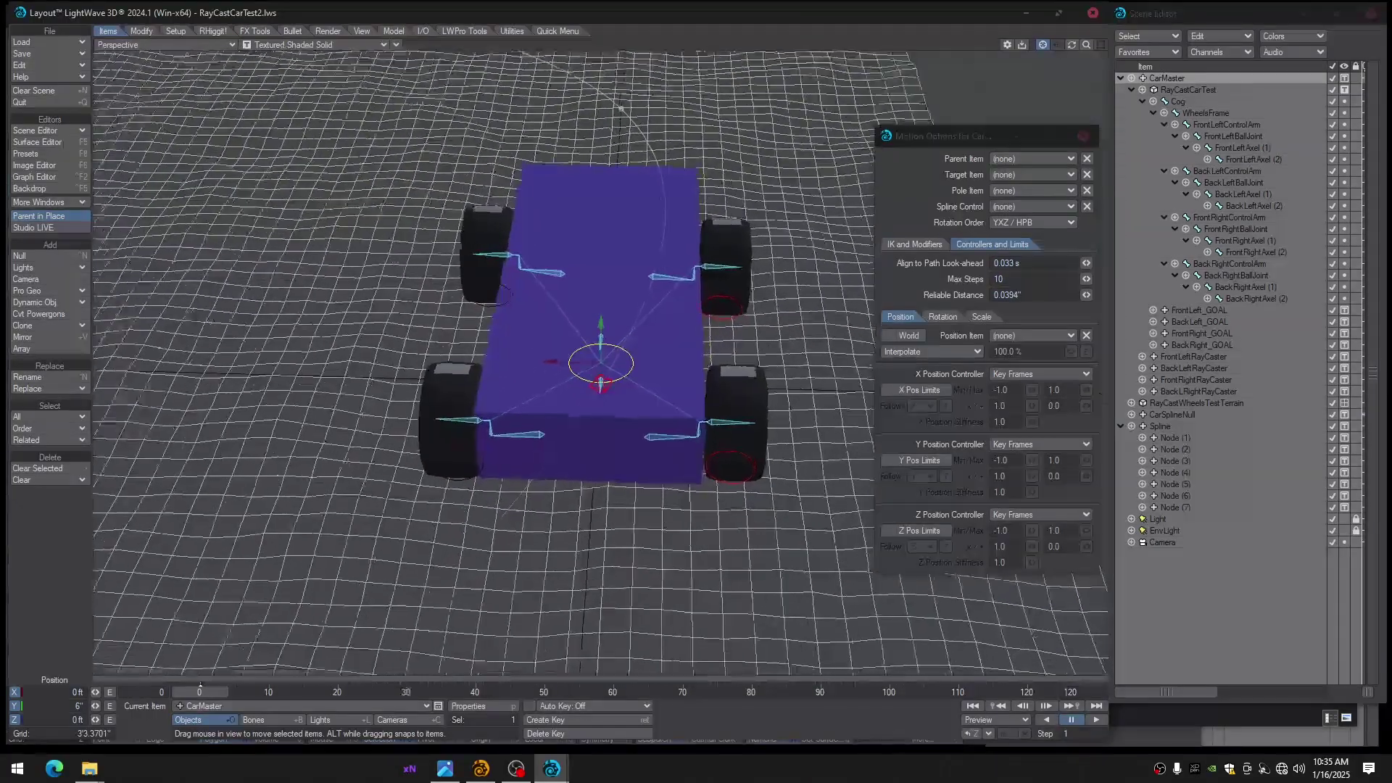
Review the motion options of CarMaster and the position and rotation controllers of CarSplineNull
{"action": "left_click_drag", "start_coordinate": [602, 362], "coordinate": [631, 501], "text": "alt"}
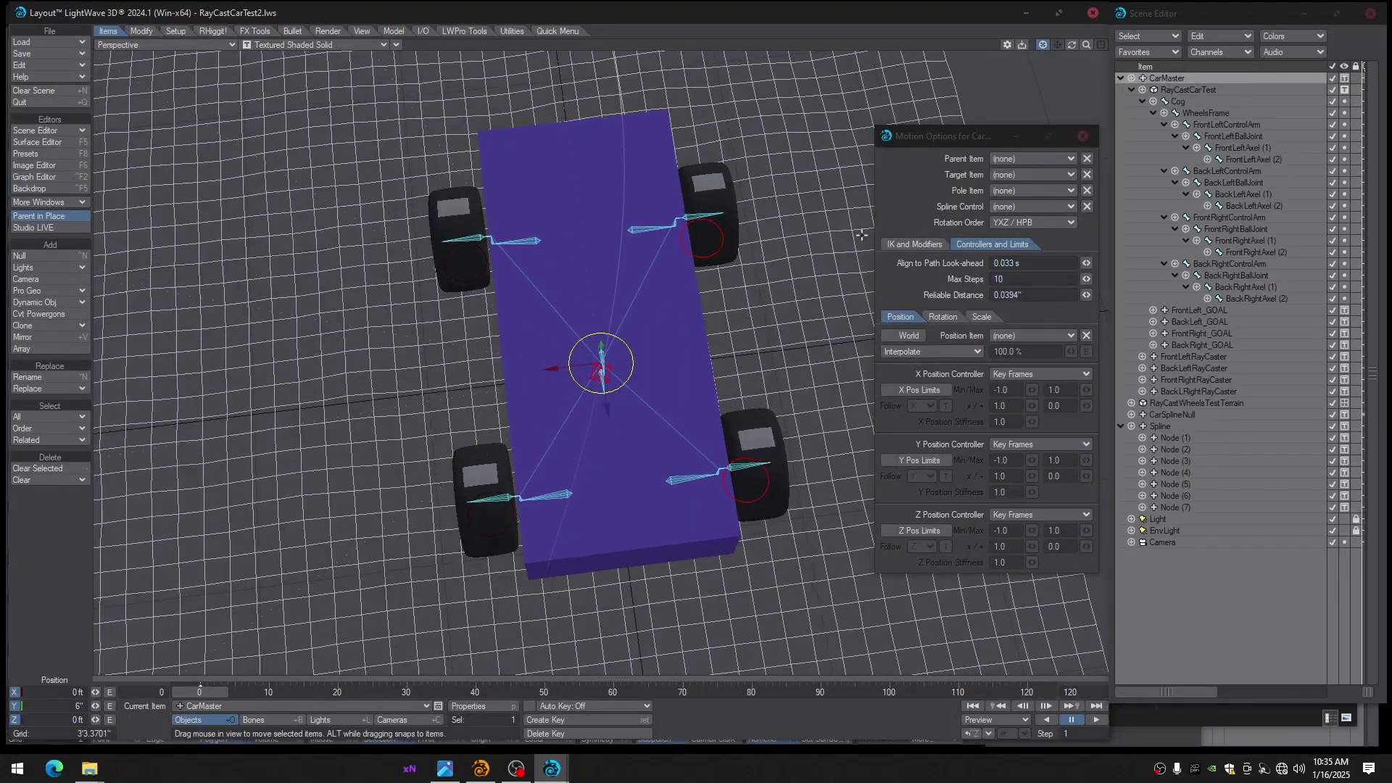
{"action": "left_click", "coordinate": [926, 246]}
{"action": "left_click", "coordinate": [995, 246]}
{"action": "left_click", "coordinate": [1172, 416]}
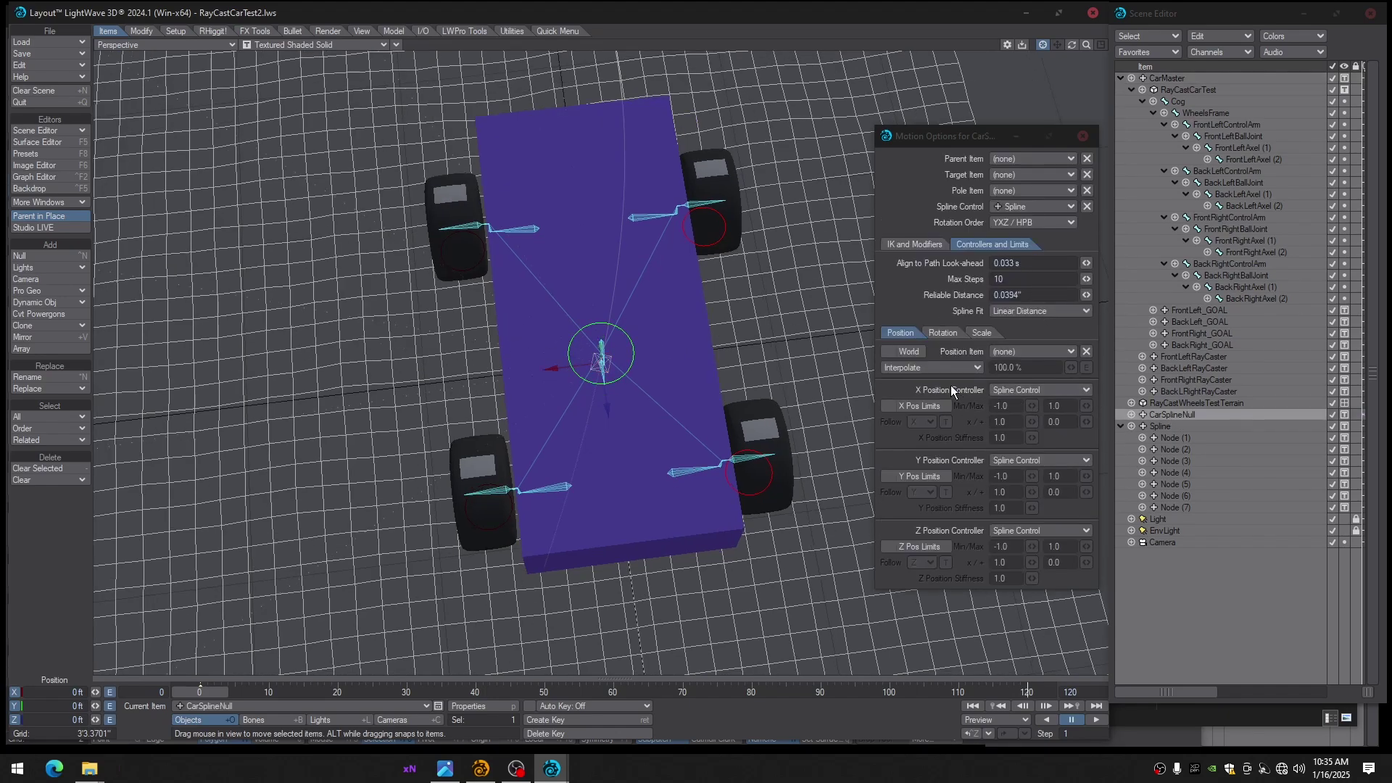
{"action": "left_click", "coordinate": [943, 334]}
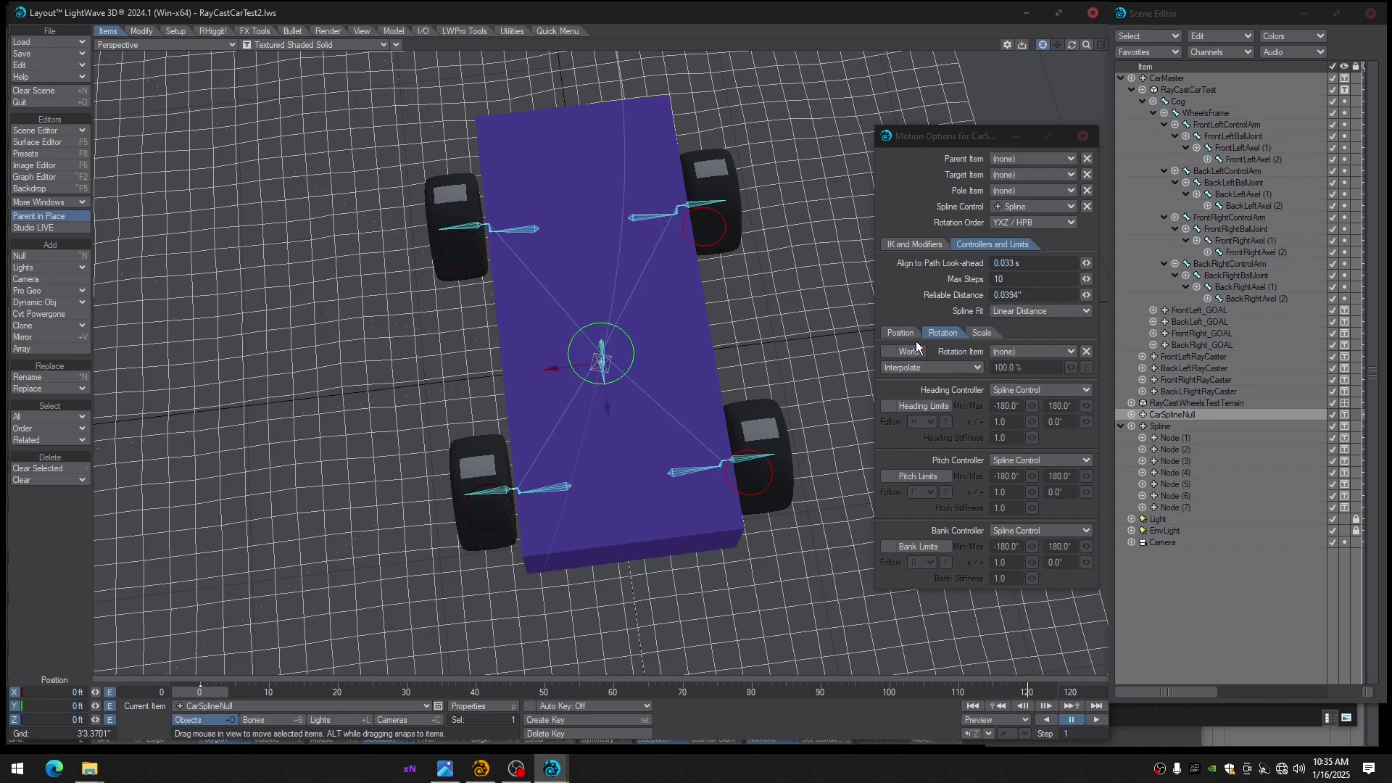
Check CarSplineNull's position controllers, then select CarMaster and save the scene over RayCastCarTest2.lws
{"action": "left_click", "coordinate": [897, 332]}
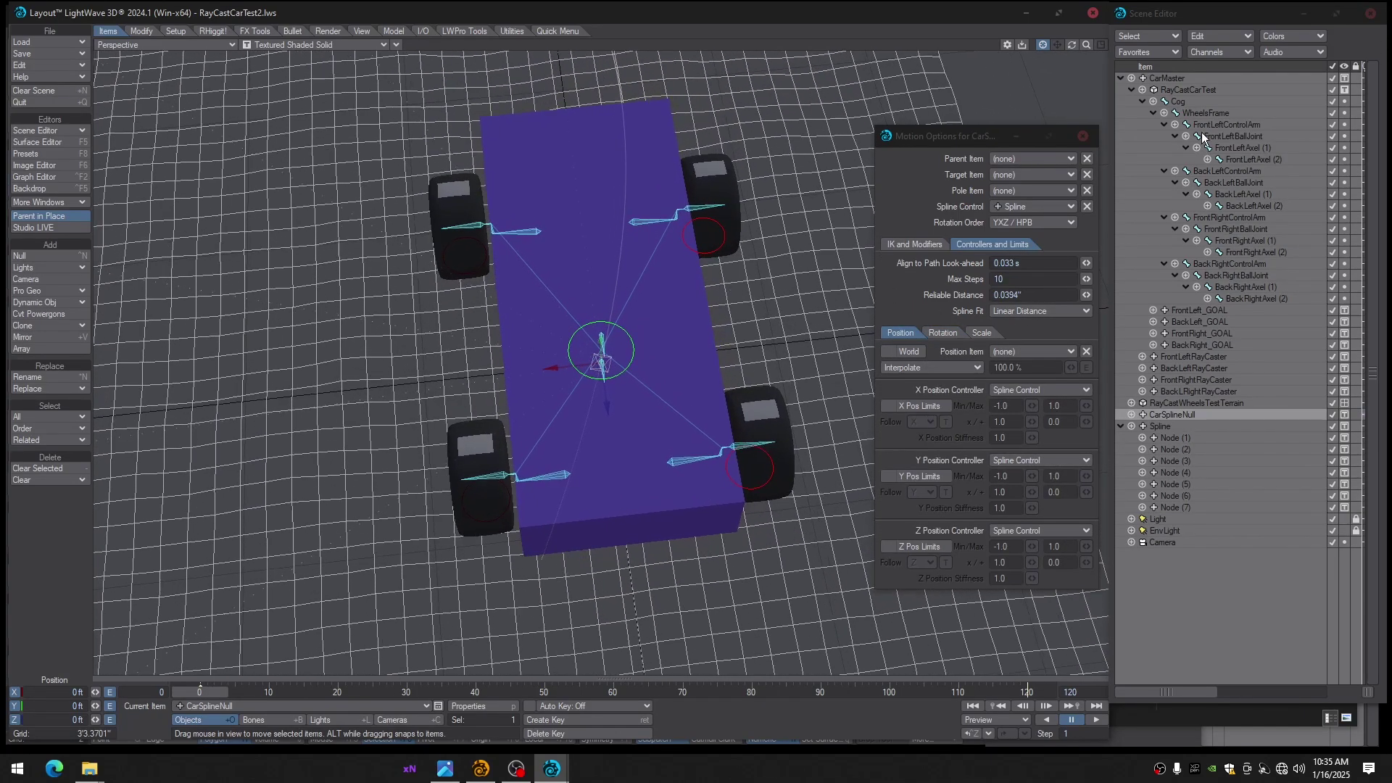
{"action": "left_click", "coordinate": [1169, 77]}
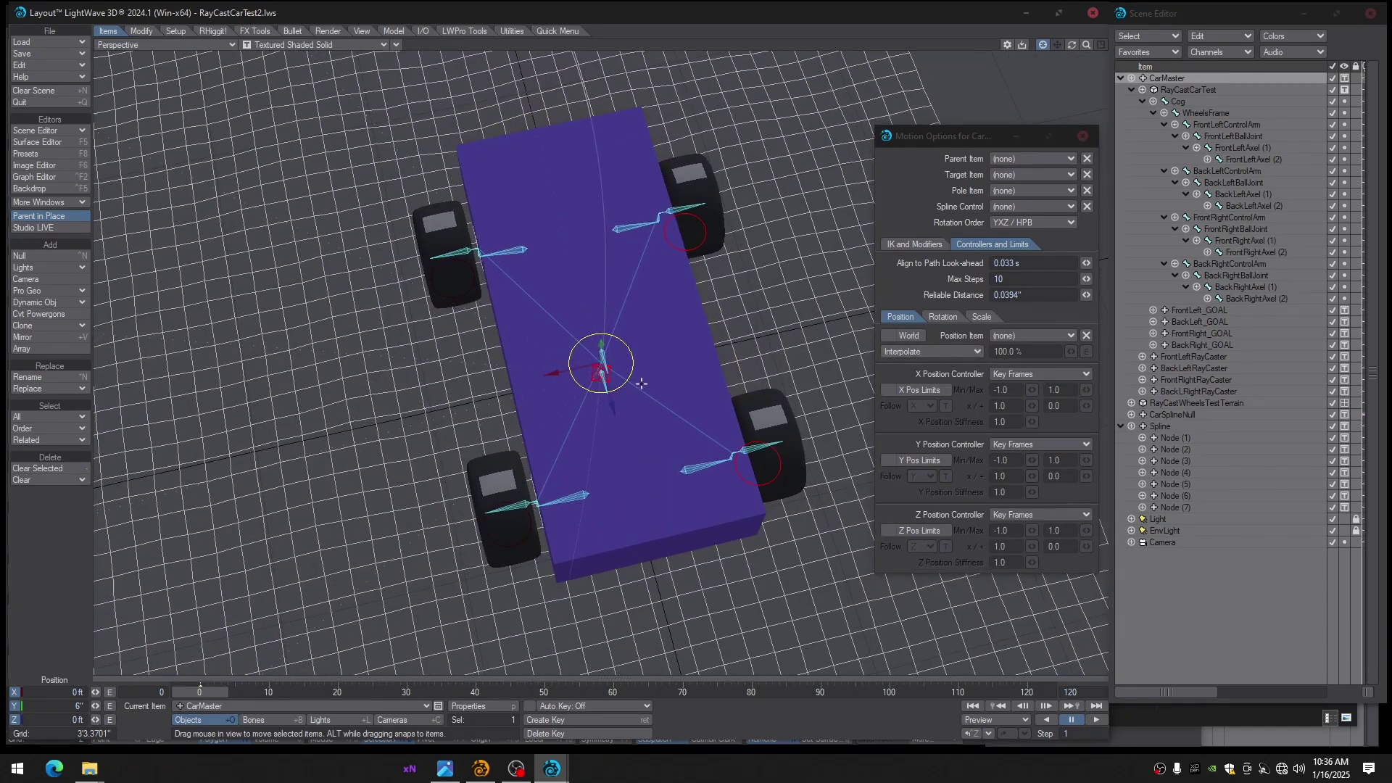
{"action": "key", "text": "y"}
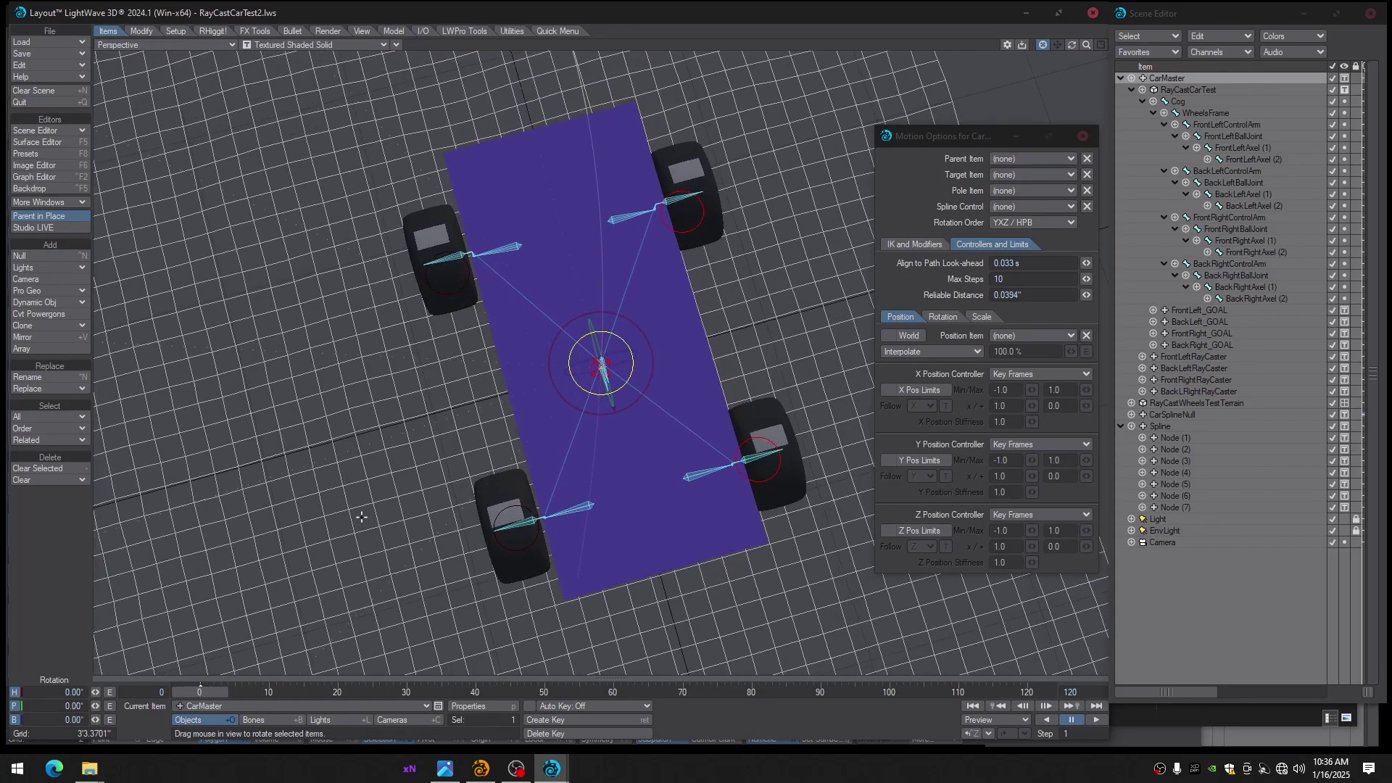
{"action": "key", "text": "s"}
{"action": "key", "text": "Return"}
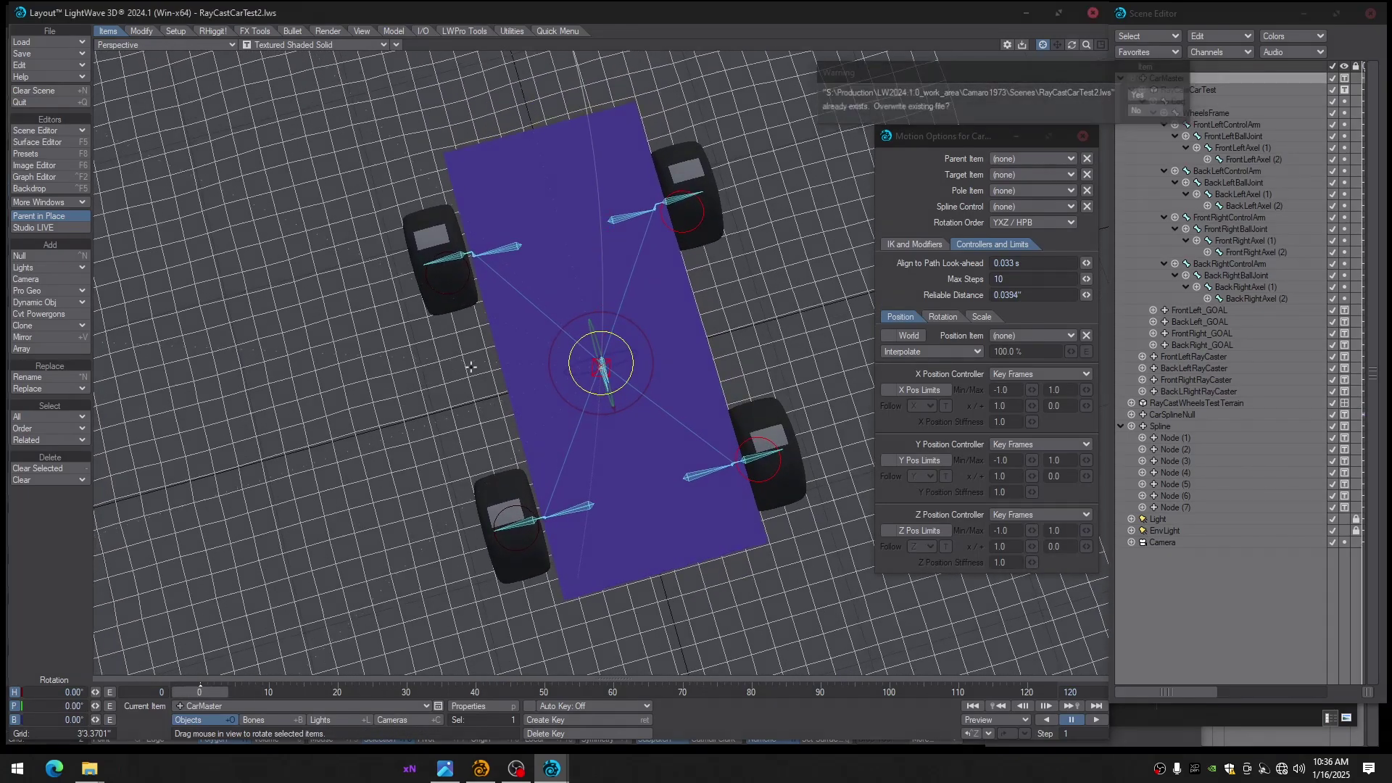
Try moving CarMaster along the Z axis without keying it, and return to frame 0
{"action": "left_click_drag", "start_coordinate": [540, 526], "coordinate": [561, 482], "text": "alt"}
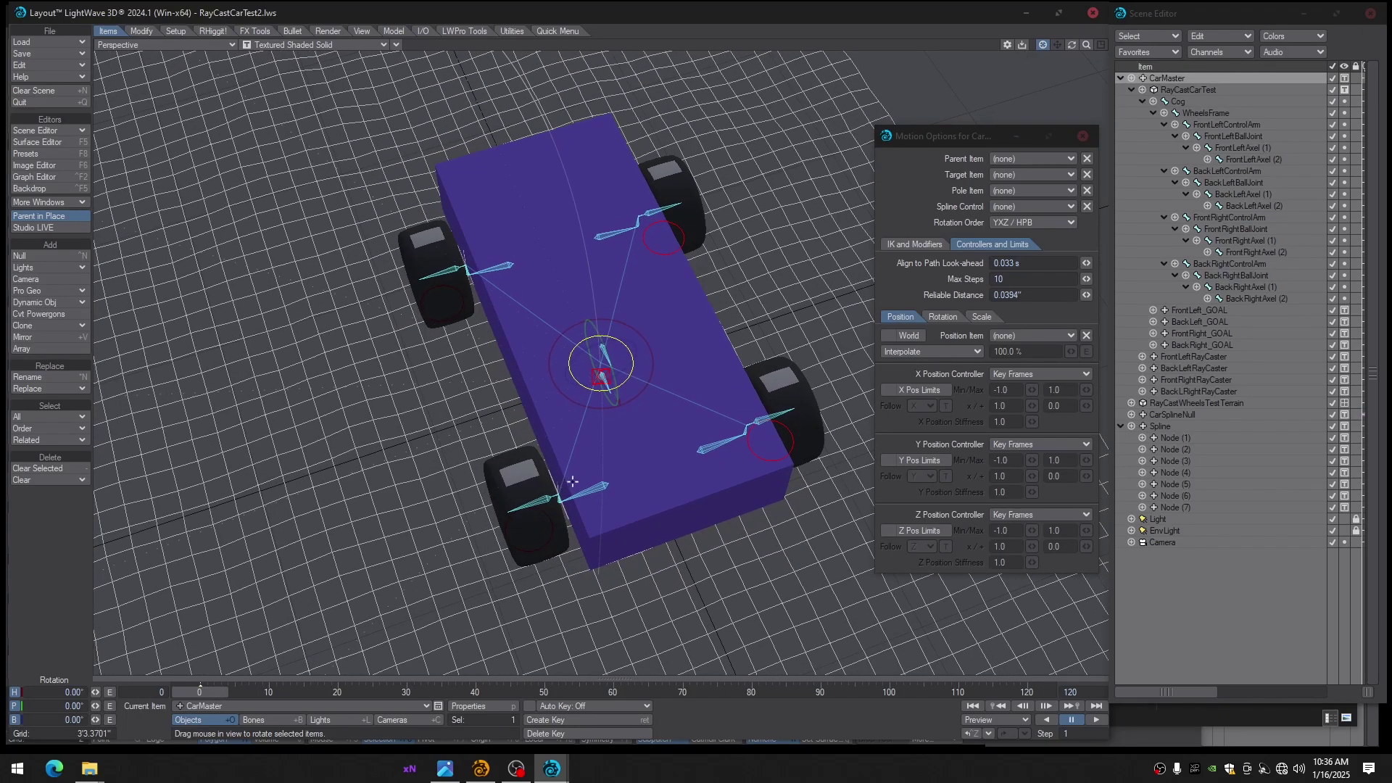
{"action": "key", "text": "t"}
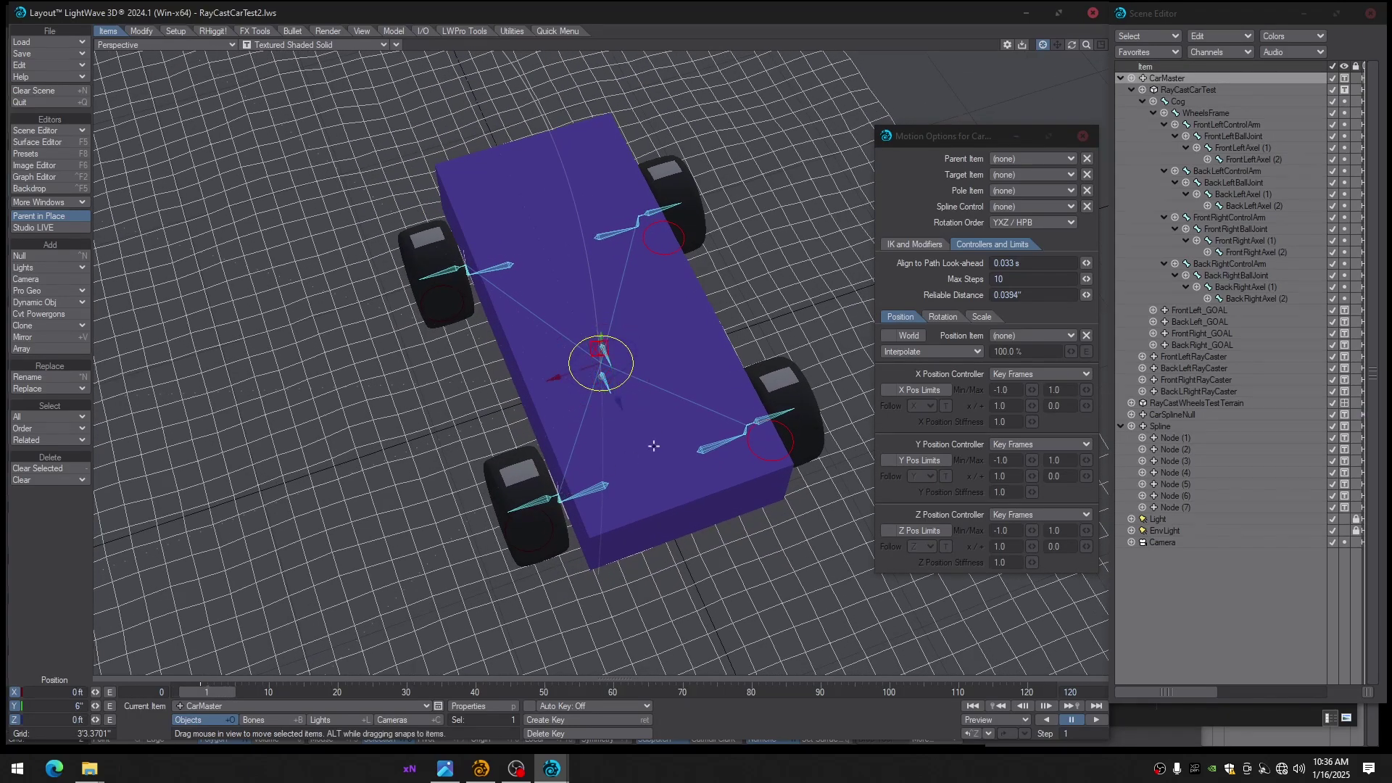
{"action": "mouse_move", "coordinate": [621, 408]}
{"action": "left_mouse_down"}
{"action": "mouse_move", "coordinate": [555, 261]}
{"action": "mouse_move", "coordinate": [689, 573]}
{"action": "mouse_move", "coordinate": [598, 359]}
{"action": "mouse_move", "coordinate": [571, 424]}
{"action": "left_mouse_up"}
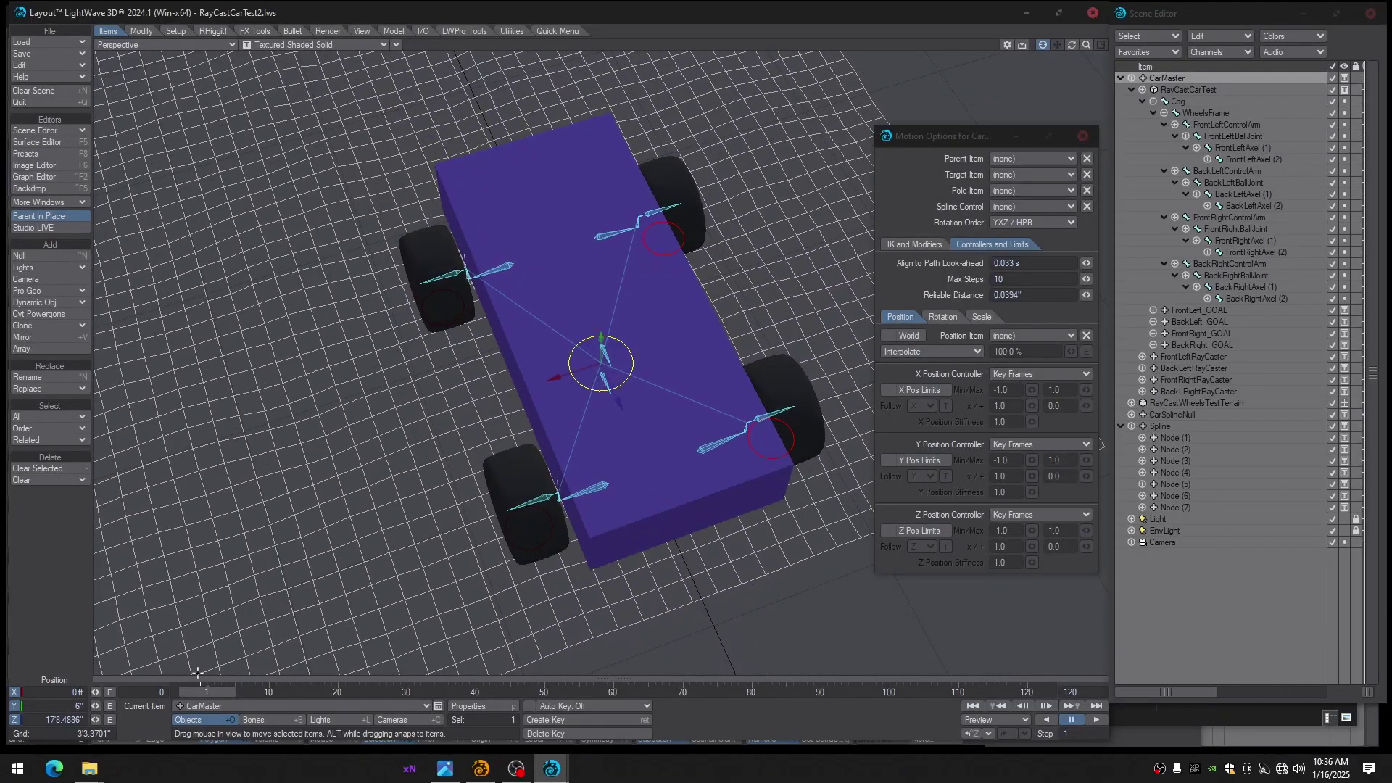
{"action": "left_click_drag", "start_coordinate": [216, 694], "coordinate": [208, 694]}
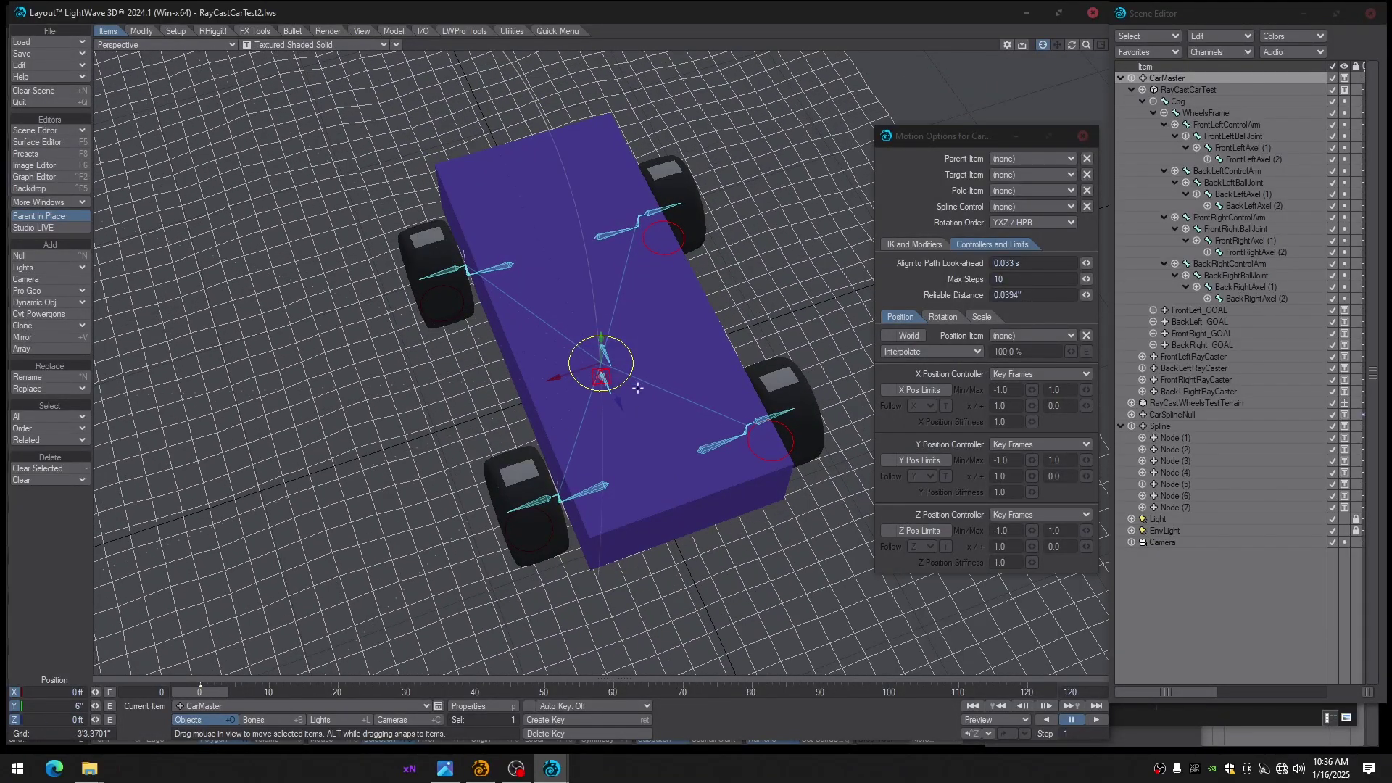
Rotate CarMaster's heading to about 14.70° to line the car up with CarSplineNull and the spline's direction
{"action": "key", "text": "y"}
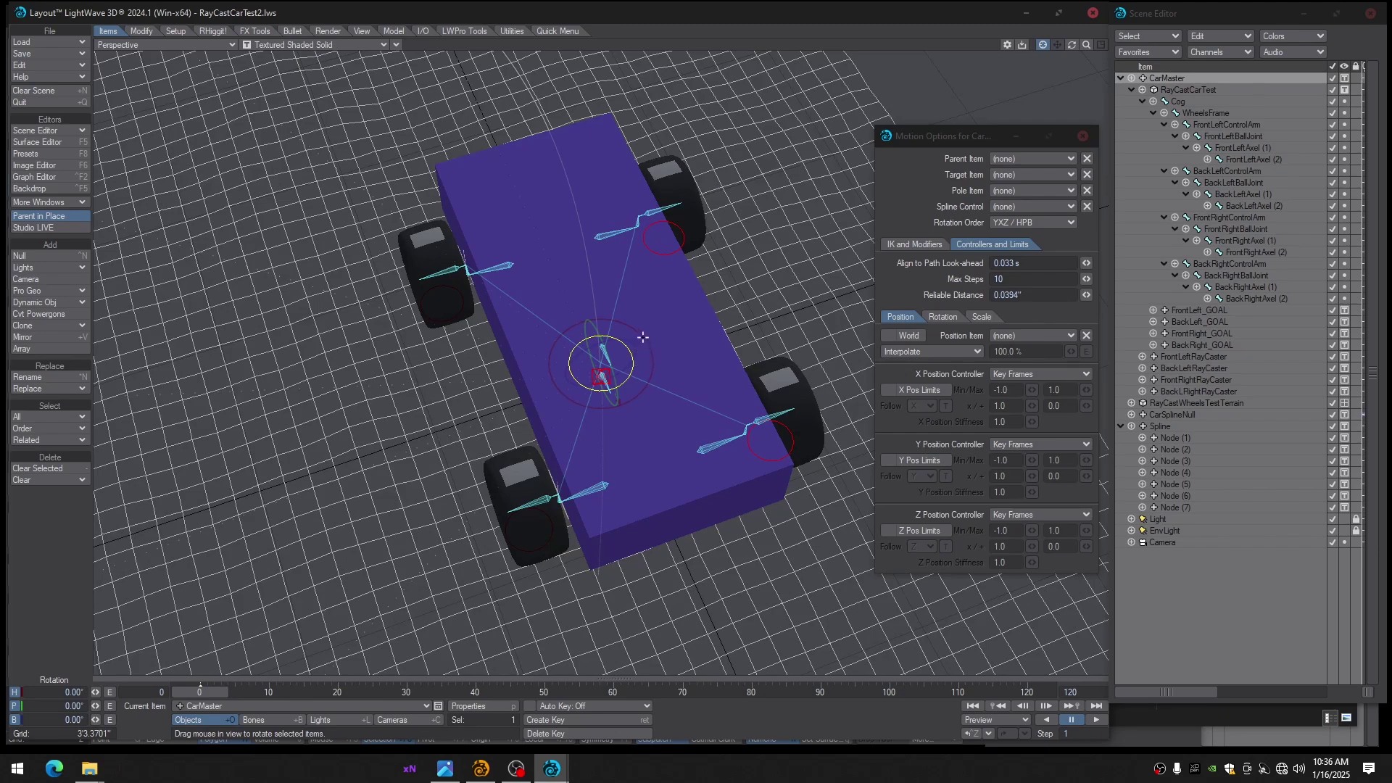
{"action": "mouse_move", "coordinate": [642, 337]}
{"action": "left_mouse_down"}
{"action": "mouse_move", "coordinate": [740, 337]}
{"action": "mouse_move", "coordinate": [654, 344]}
{"action": "left_mouse_up"}
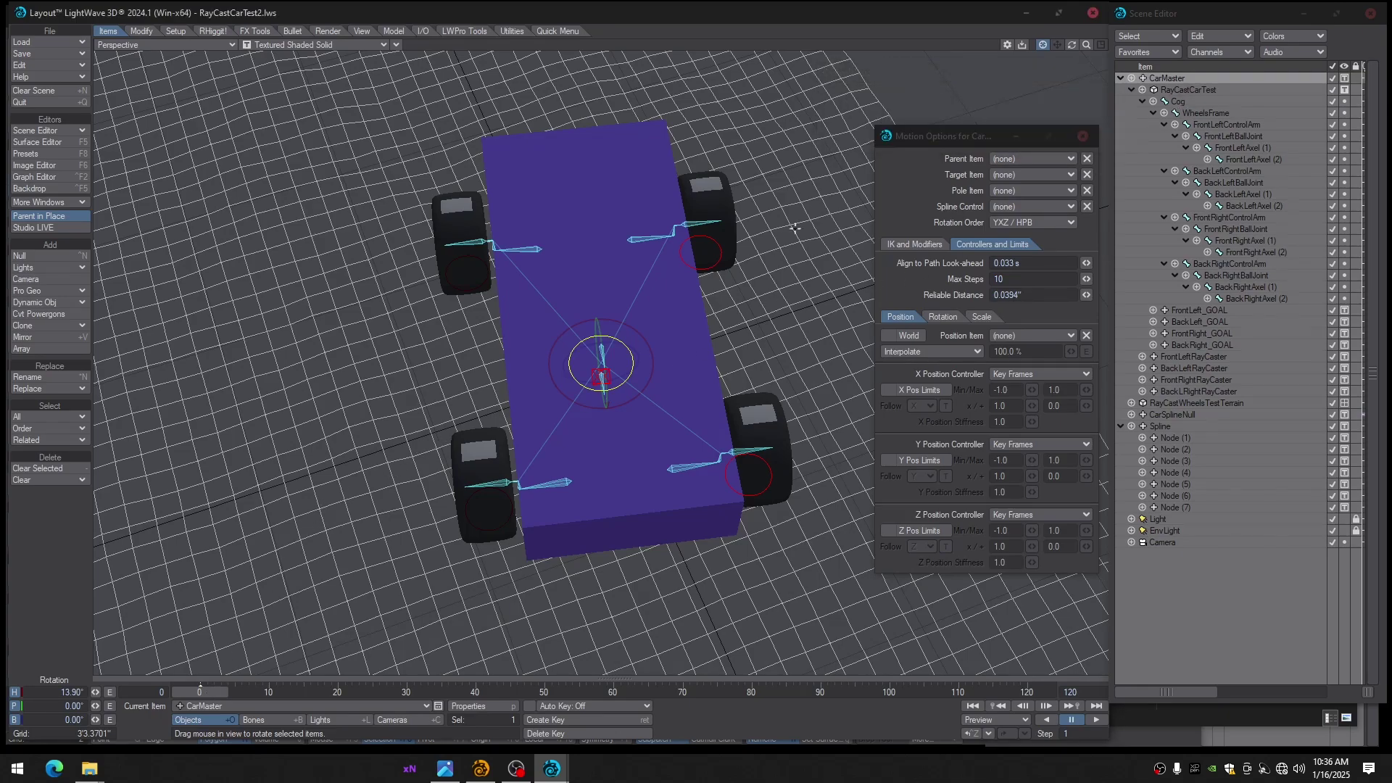
{"action": "left_click_drag", "start_coordinate": [795, 229], "coordinate": [787, 235], "text": "alt"}
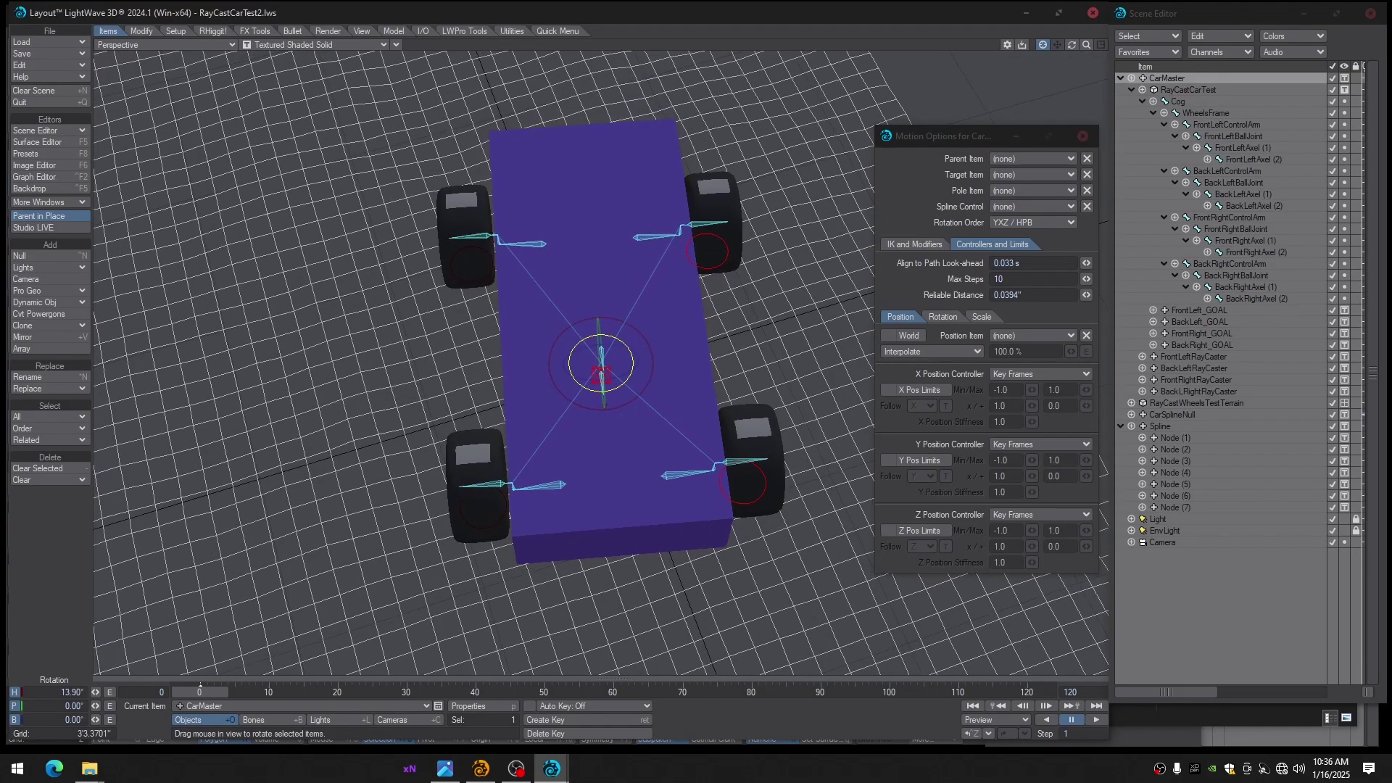
{"action": "left_click", "coordinate": [1169, 415]}
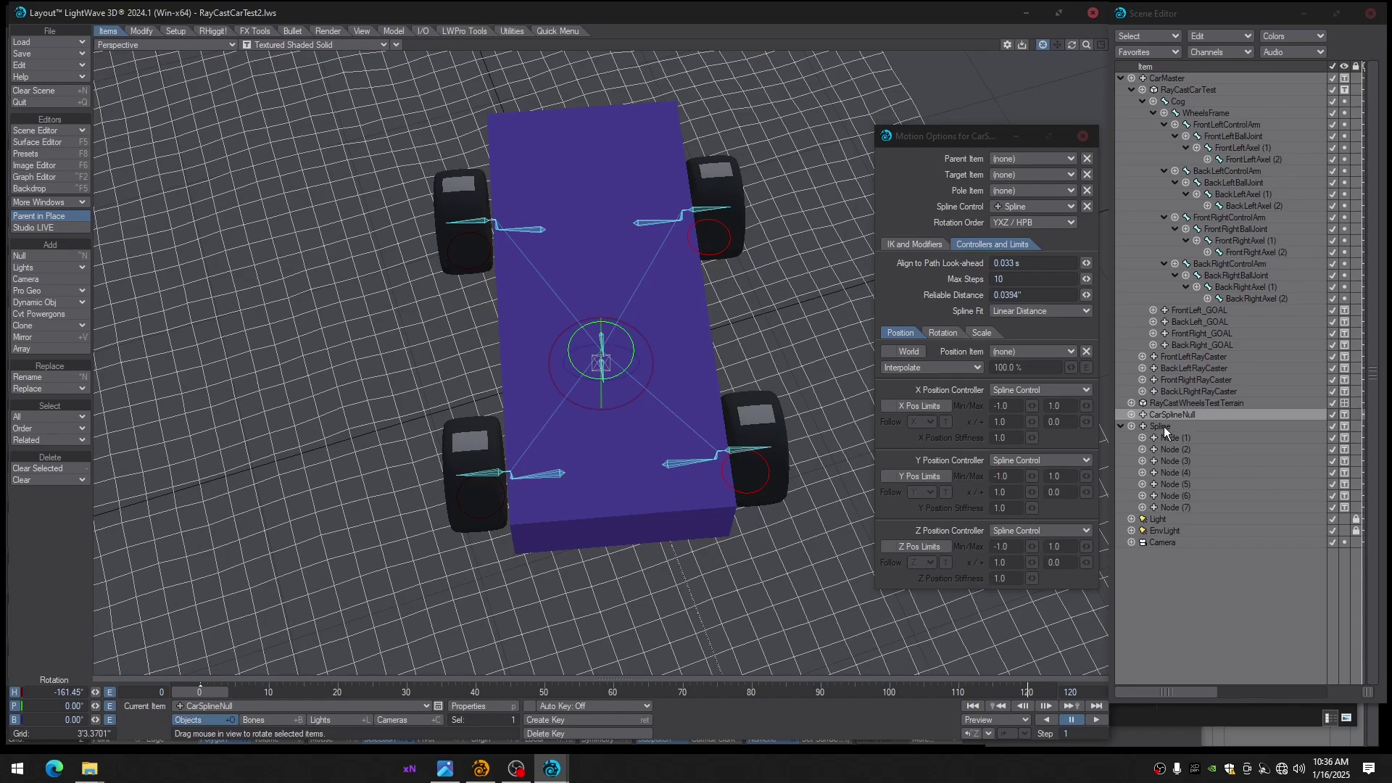
{"action": "left_click", "coordinate": [1164, 427]}
{"action": "left_click", "coordinate": [1167, 414]}
{"action": "left_click_drag", "start_coordinate": [818, 340], "coordinate": [795, 323], "text": "alt"}
{"action": "left_click_drag", "start_coordinate": [723, 421], "coordinate": [673, 449], "text": "alt"}
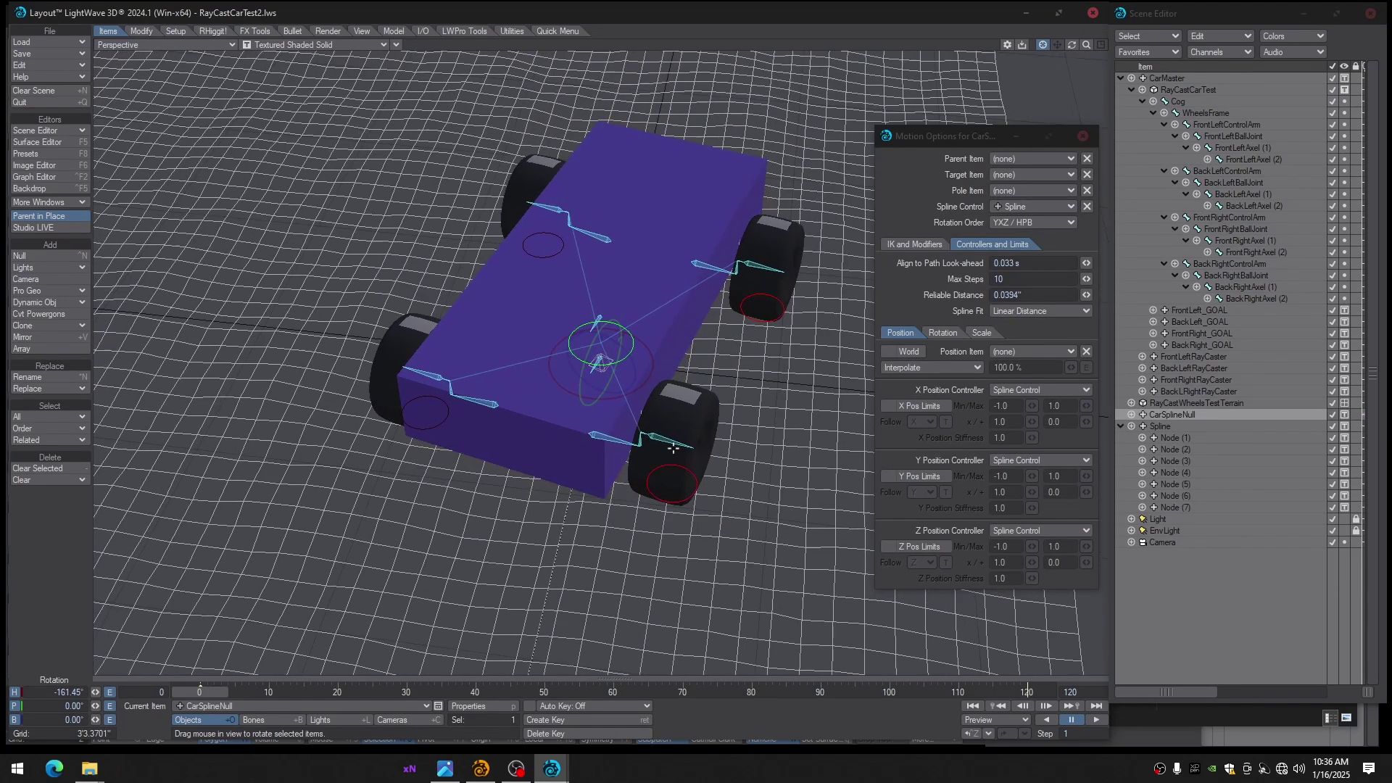
{"action": "left_click_drag", "start_coordinate": [305, 581], "coordinate": [357, 564], "text": "alt"}
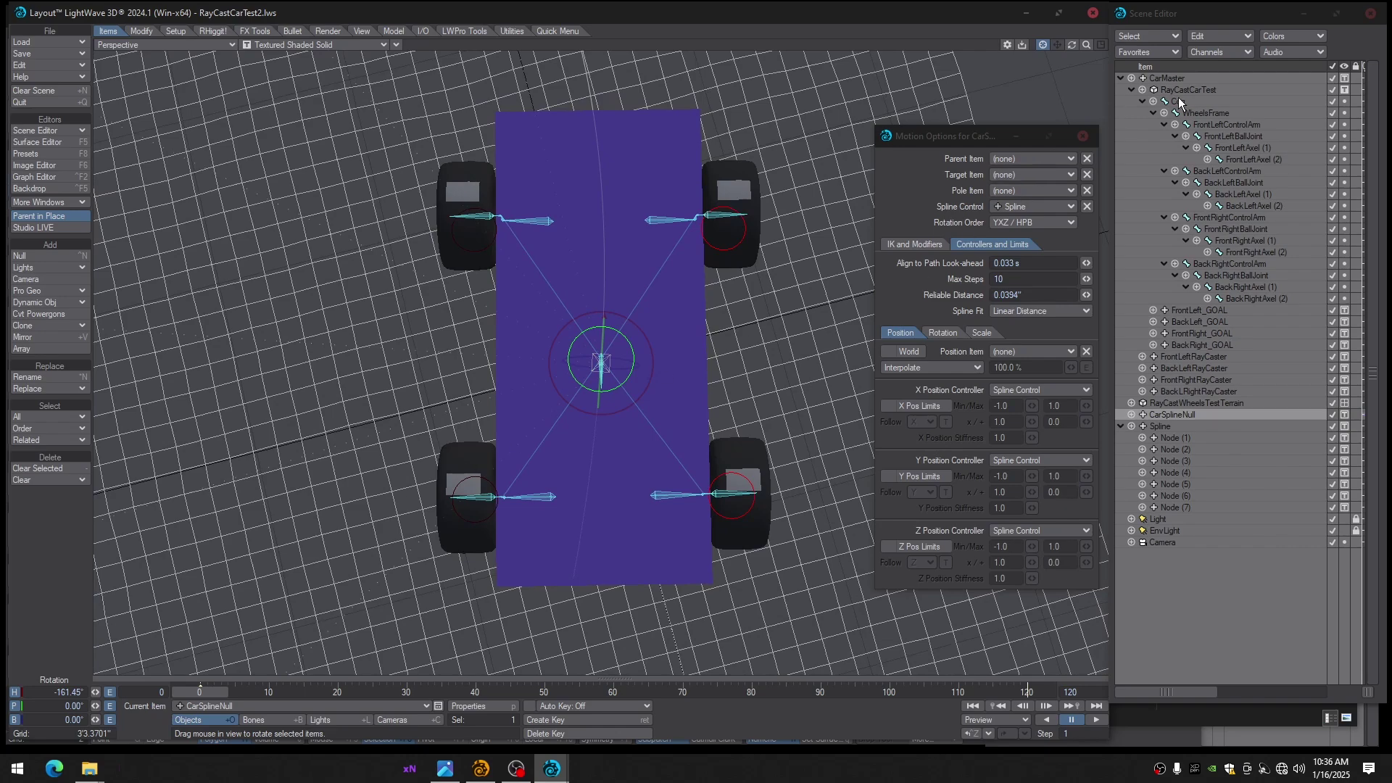
{"action": "left_click", "coordinate": [1166, 79]}
{"action": "left_click_drag", "start_coordinate": [647, 339], "coordinate": [651, 336]}
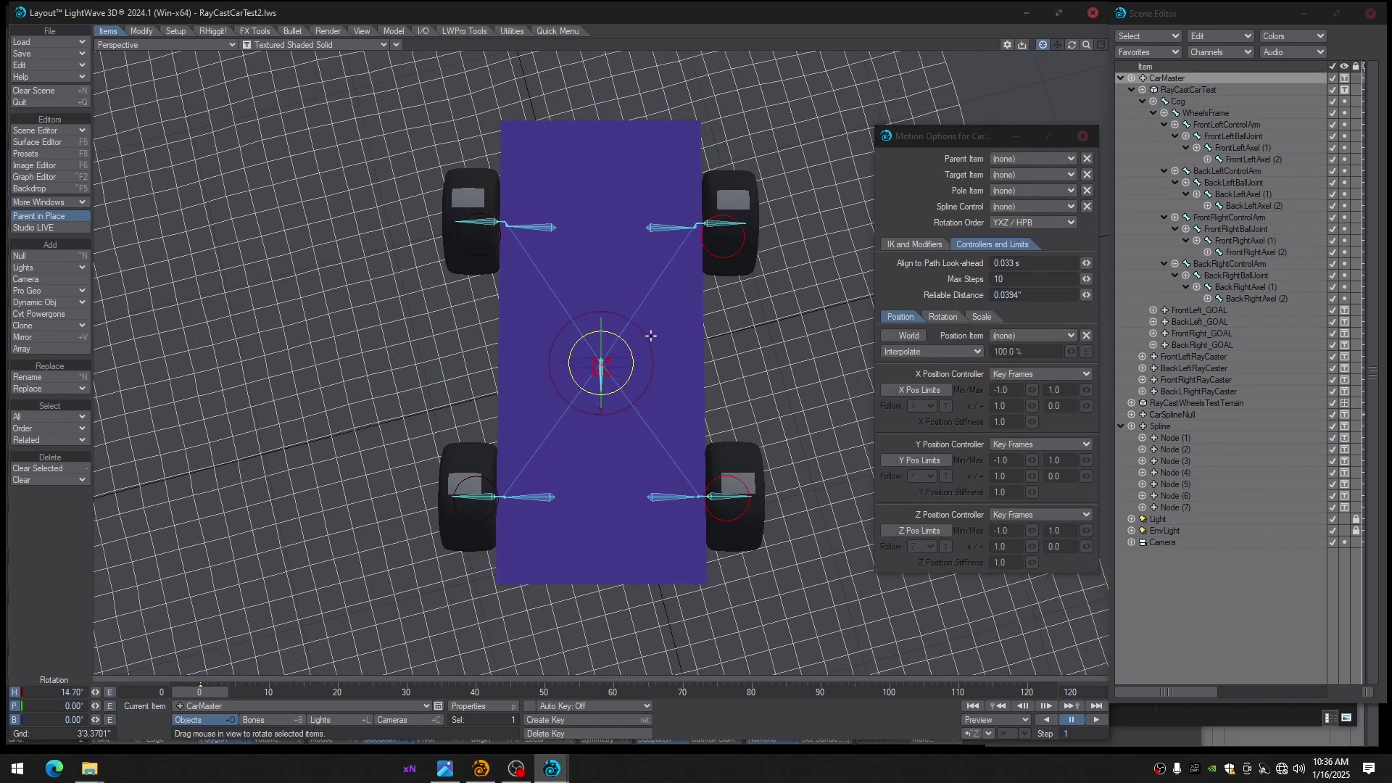
Set CarMaster's parent item to CarSplineNull in its motion options
{"action": "left_click", "coordinate": [1008, 161]}
{"action": "left_click", "coordinate": [981, 488]}
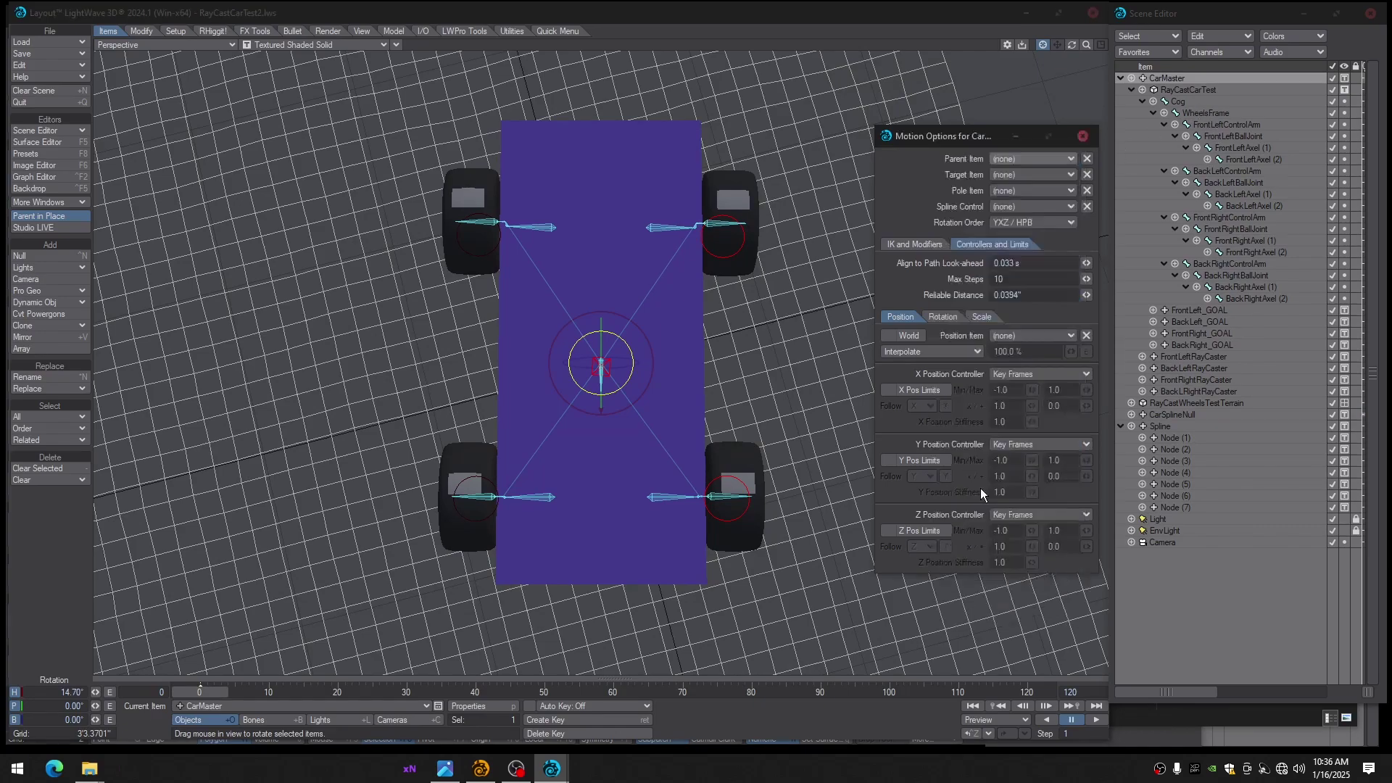
{"action": "left_click_drag", "start_coordinate": [731, 389], "coordinate": [472, 143], "text": "alt"}
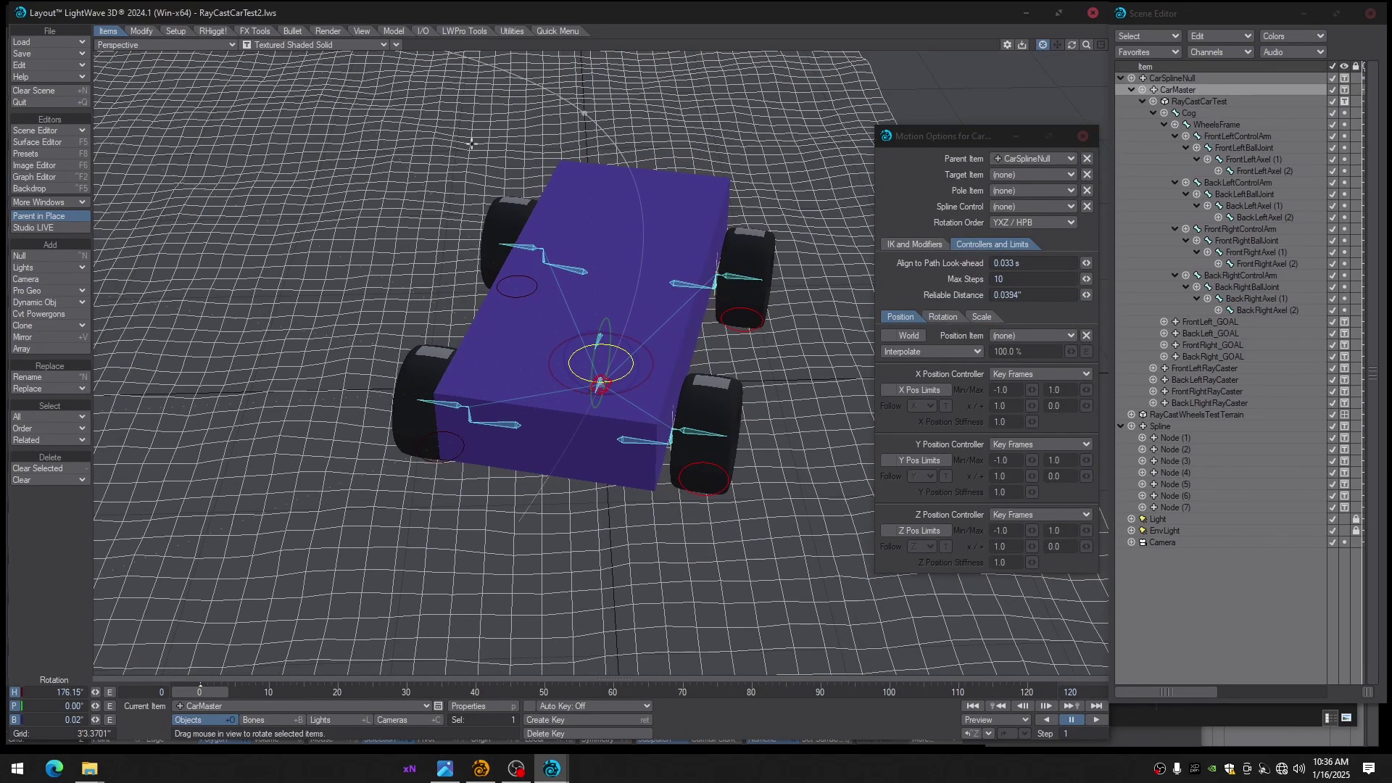
{"action": "left_click", "coordinate": [396, 46]}
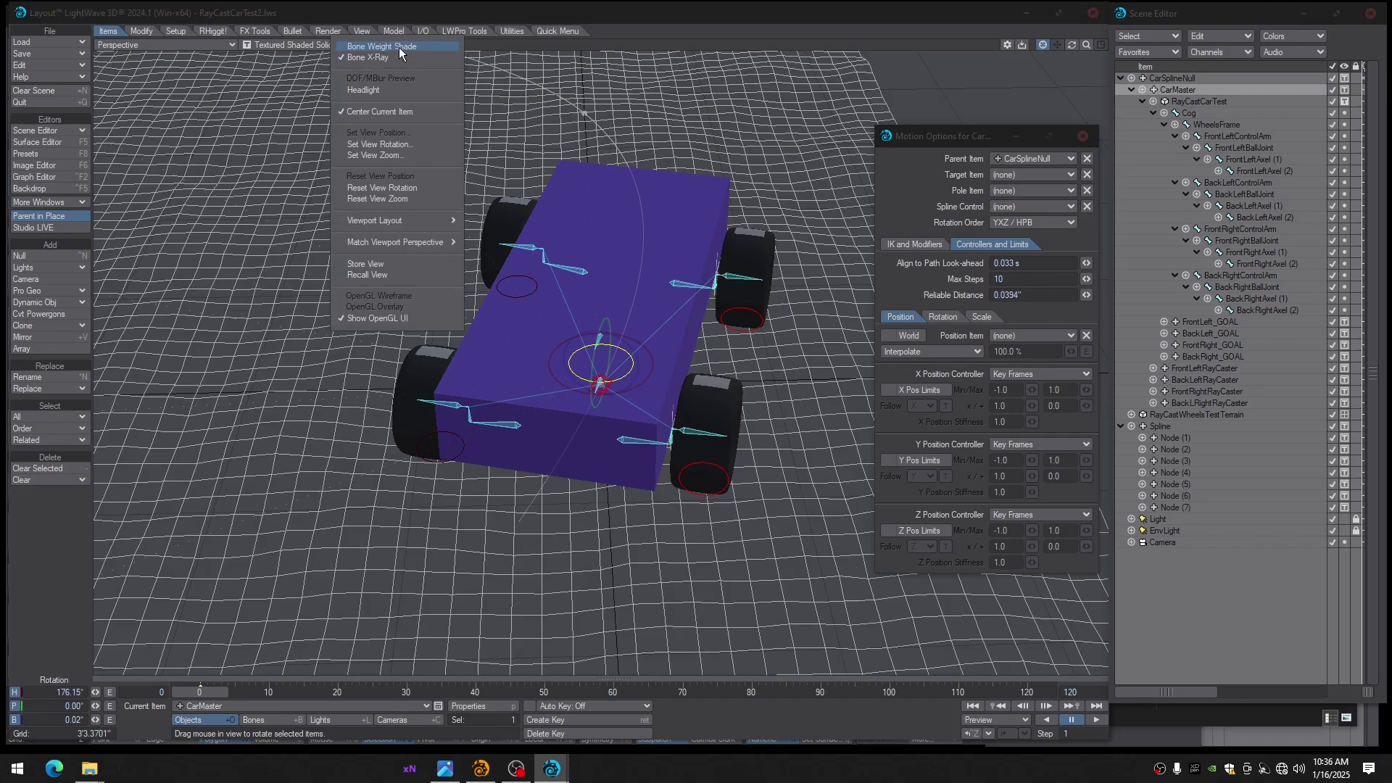
{"action": "left_click", "coordinate": [651, 29]}
Scrub the timeline to check from several angles how the car follows the spline, and close the motion options
{"action": "left_click_drag", "start_coordinate": [653, 145], "coordinate": [825, 124], "text": "alt"}
{"action": "key", "text": "t"}
{"action": "left_click_drag", "start_coordinate": [200, 693], "coordinate": [401, 692]}
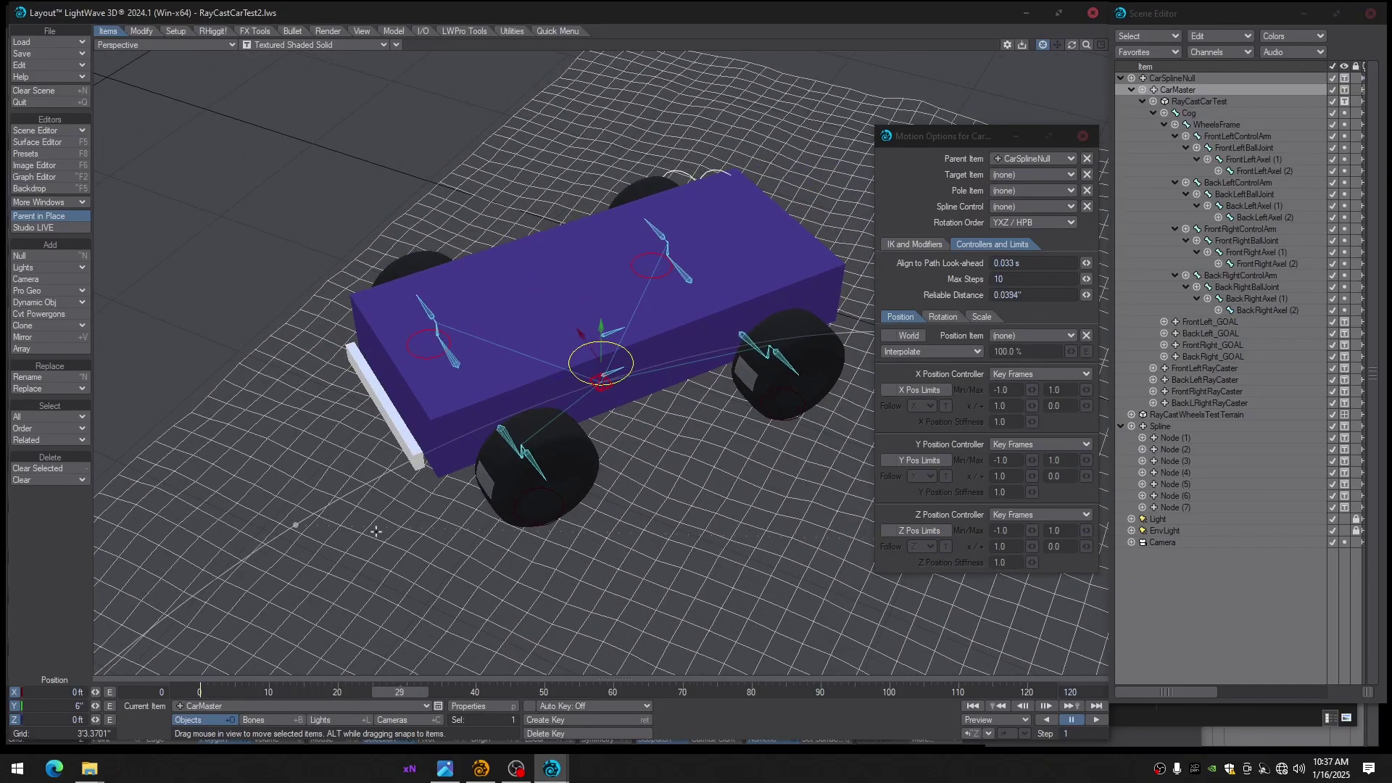
{"action": "scroll", "coordinate": [377, 531], "scroll_direction": "down", "scroll_amount": 3}
{"action": "left_click_drag", "start_coordinate": [376, 532], "coordinate": [457, 502], "text": "alt"}
{"action": "scroll", "coordinate": [330, 475], "scroll_direction": "up", "scroll_amount": 2}
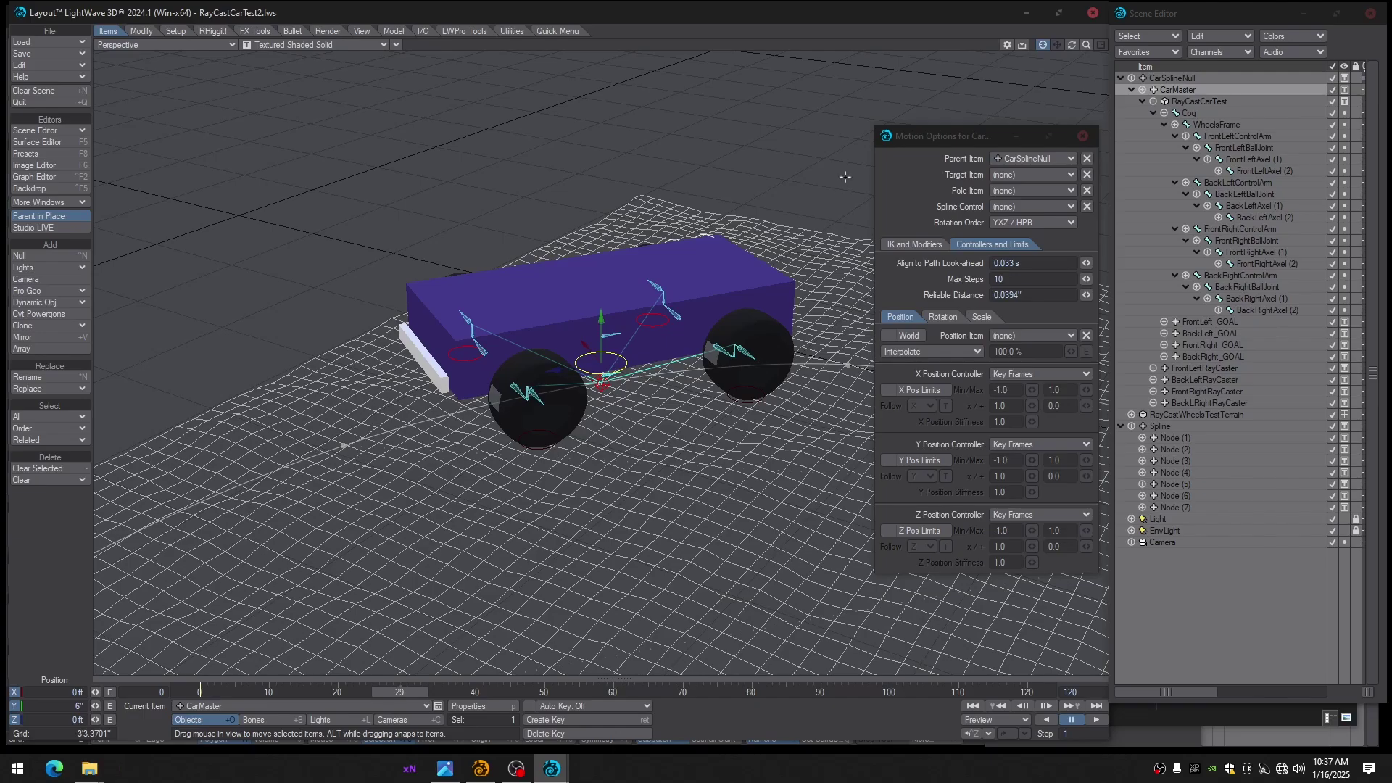
{"action": "left_click", "coordinate": [1083, 135]}
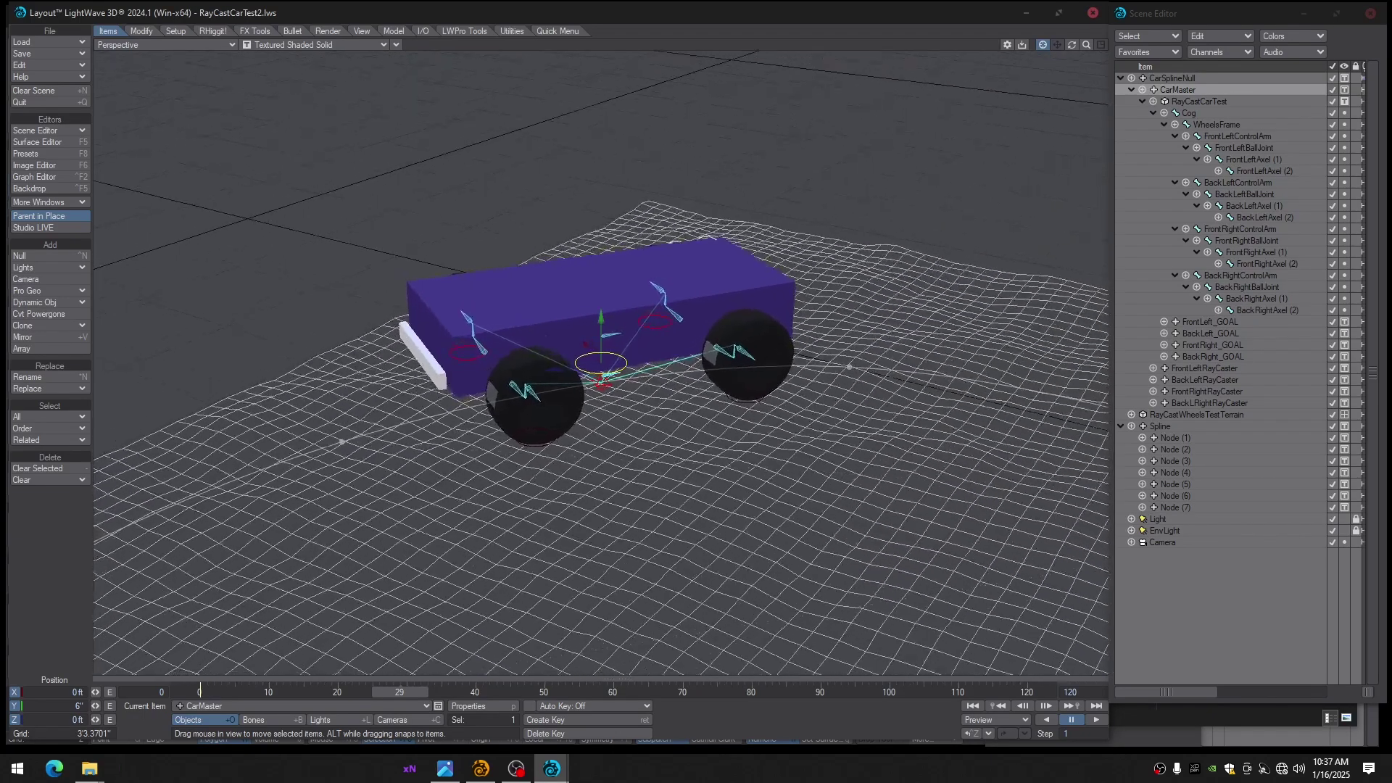
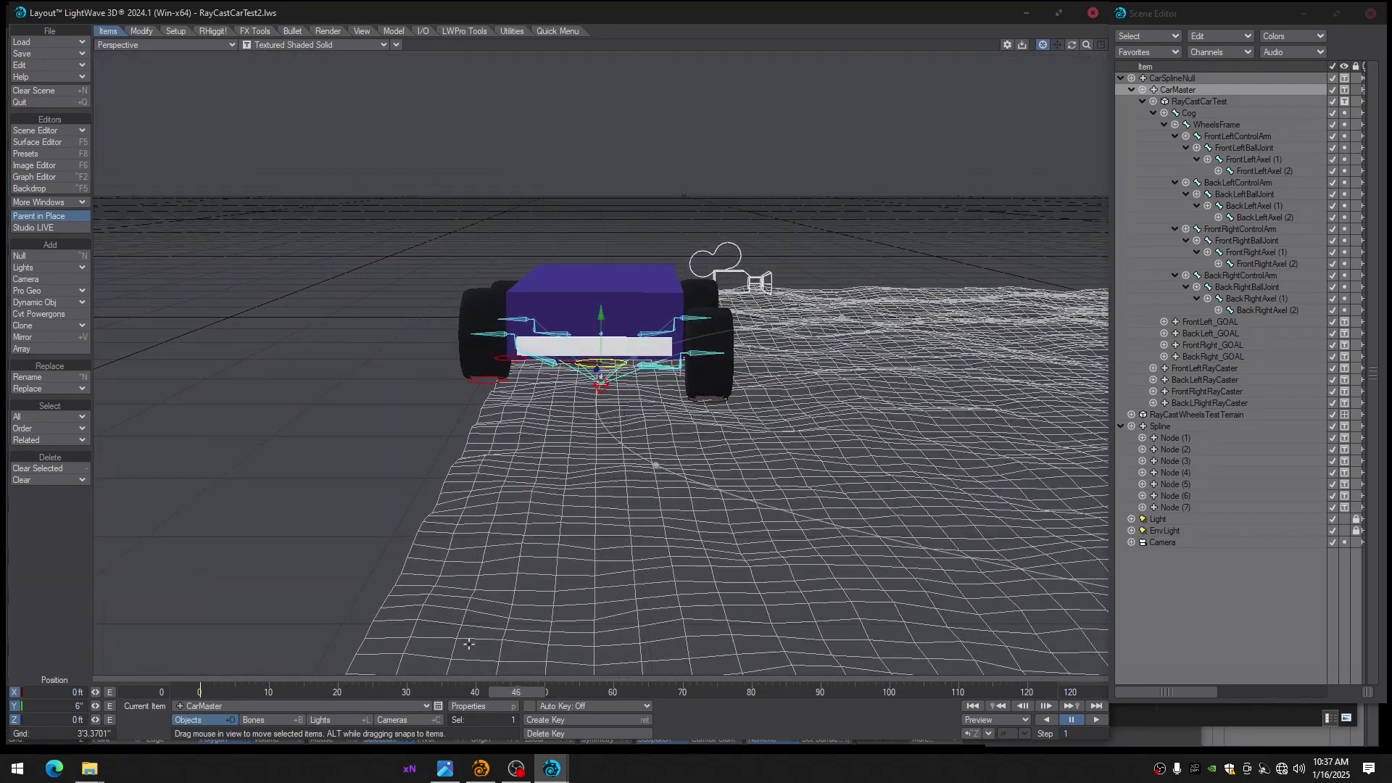
{"action": "left_click_drag", "start_coordinate": [512, 697], "coordinate": [464, 697]}
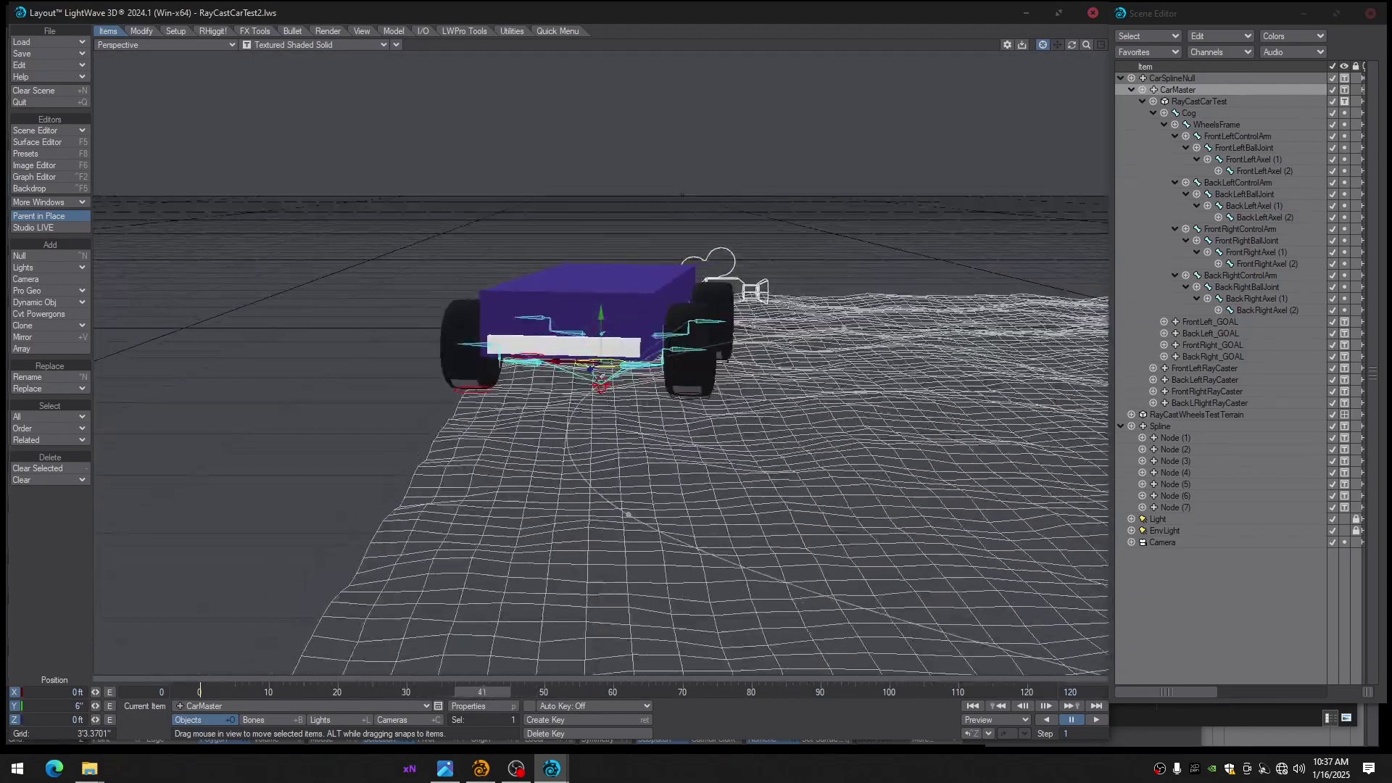
{"action": "left_click_drag", "start_coordinate": [957, 449], "coordinate": [896, 483], "text": "alt"}
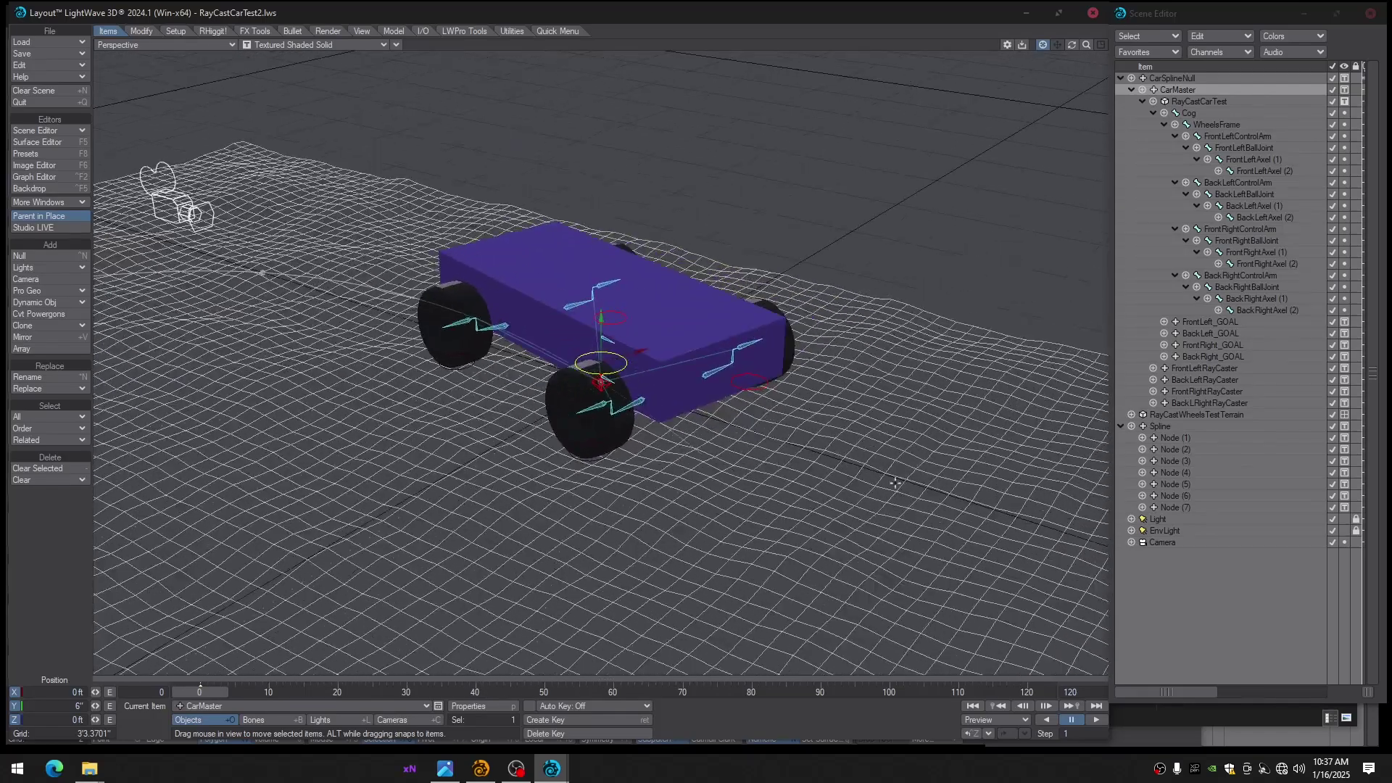
Collapse the Spline's node hierarchy and move the whole Spline to about X -8.43" and Z 4'3"
{"action": "left_click", "coordinate": [1162, 427]}
{"action": "left_click", "coordinate": [1122, 427]}
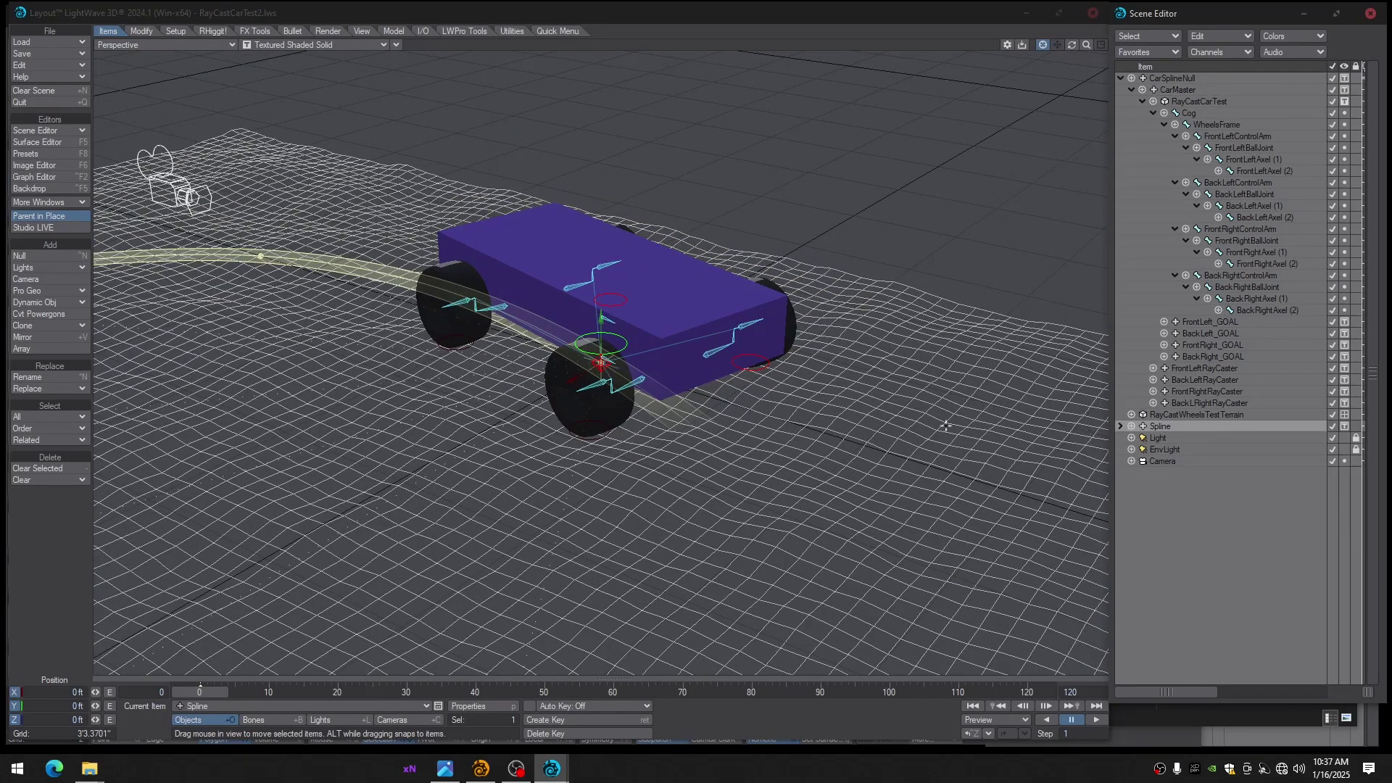
{"action": "left_click_drag", "start_coordinate": [856, 305], "coordinate": [738, 378], "text": "alt"}
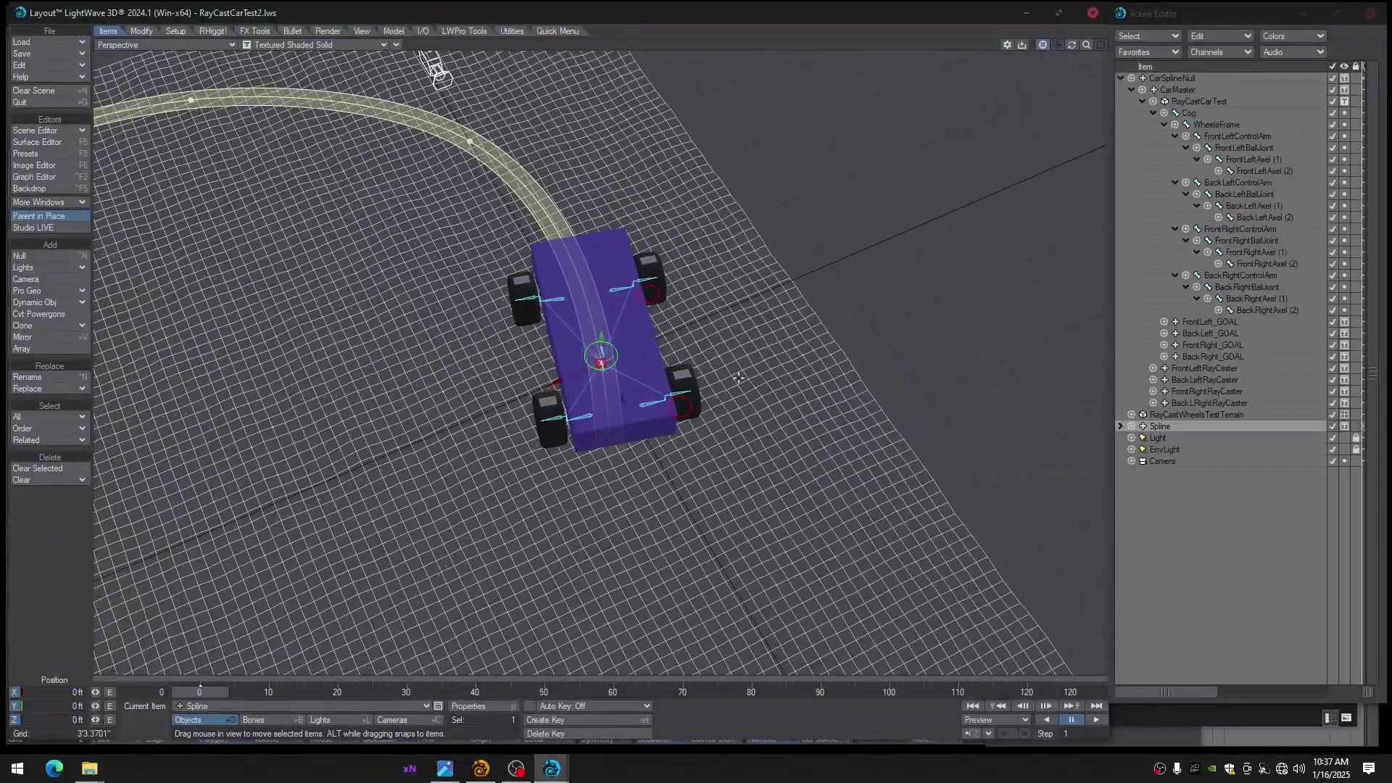
{"action": "left_click_drag", "start_coordinate": [635, 404], "coordinate": [766, 411], "text": "ctrl+alt"}
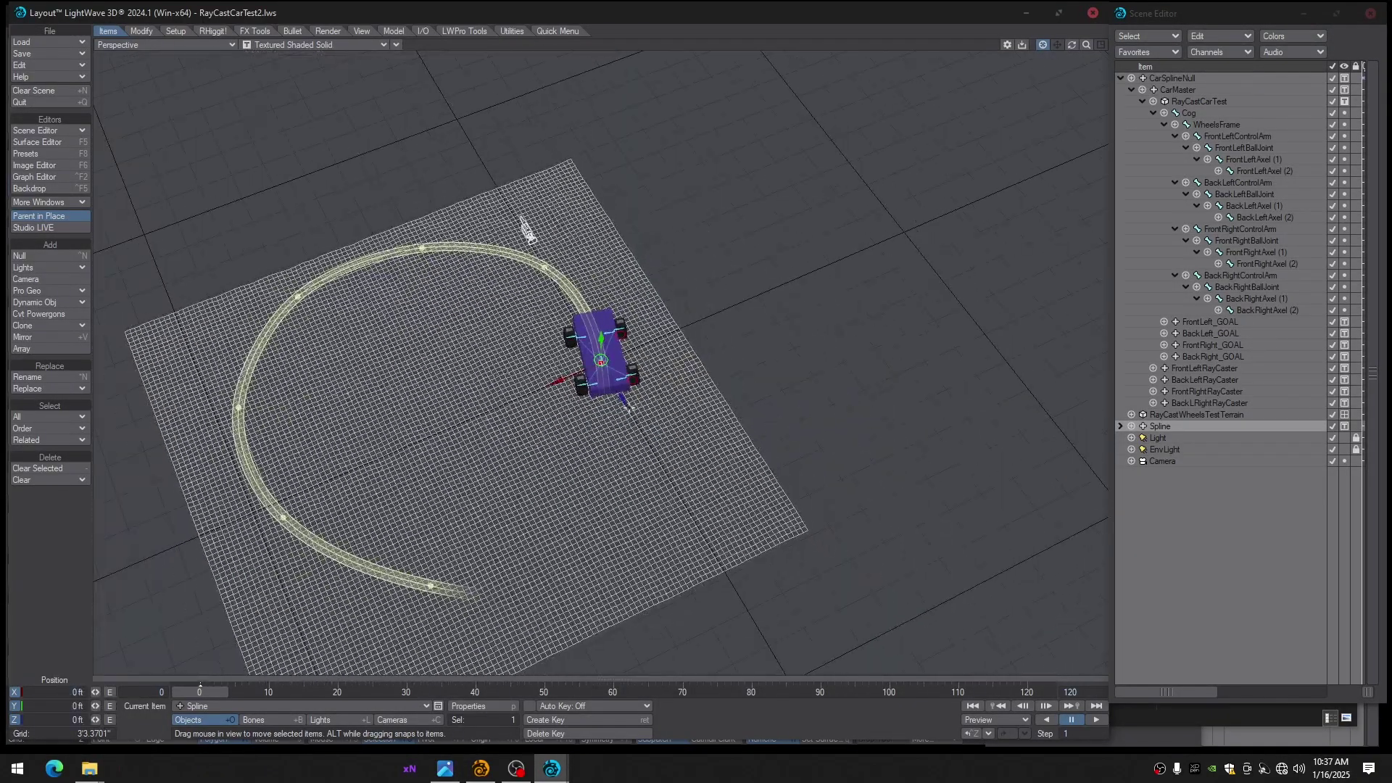
{"action": "left_click_drag", "start_coordinate": [626, 403], "coordinate": [1015, 399]}
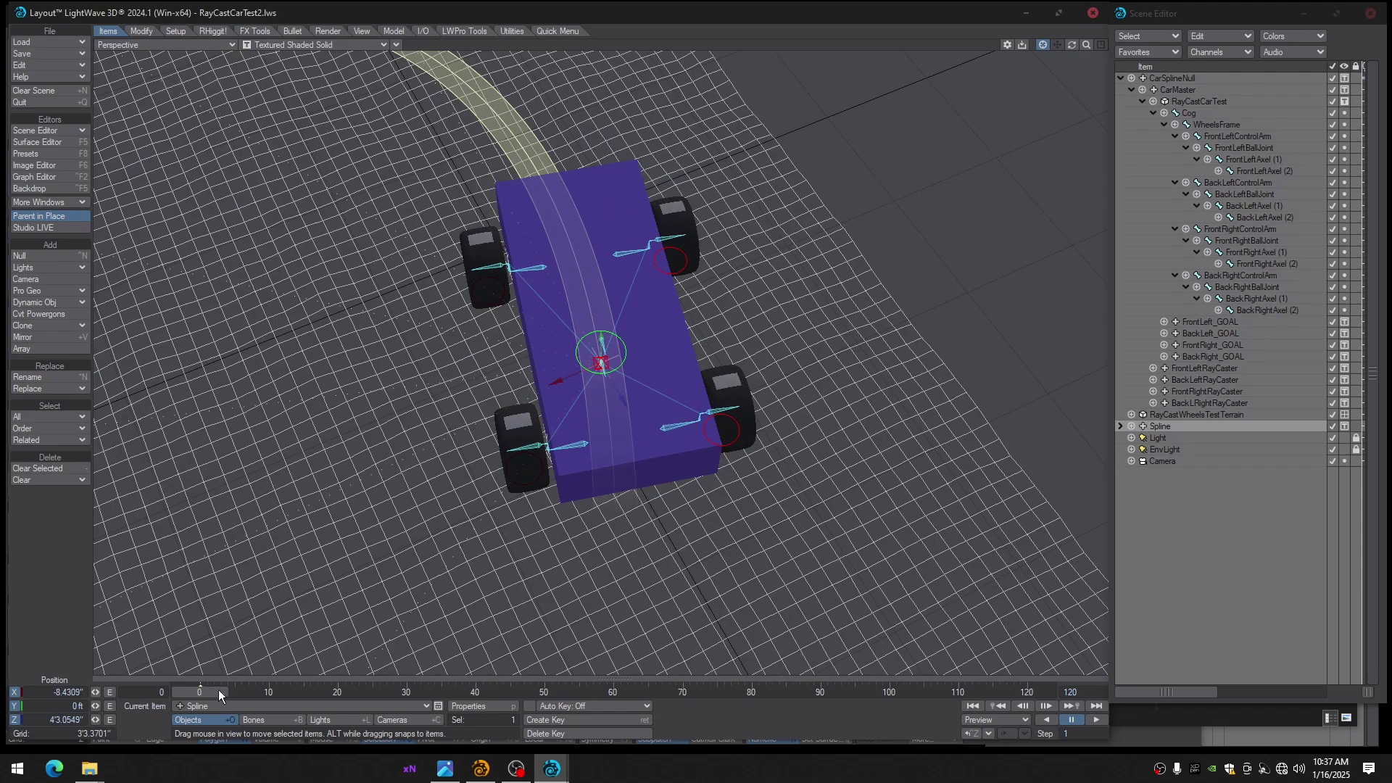
Select CarSplineNull, scrub the timeline, and examine the car and its wheels on the terrain from the side
{"action": "mouse_move", "coordinate": [219, 691]}
{"action": "left_mouse_down"}
{"action": "mouse_move", "coordinate": [254, 691]}
{"action": "mouse_move", "coordinate": [219, 690]}
{"action": "left_mouse_up"}
{"action": "left_click", "coordinate": [1165, 82]}
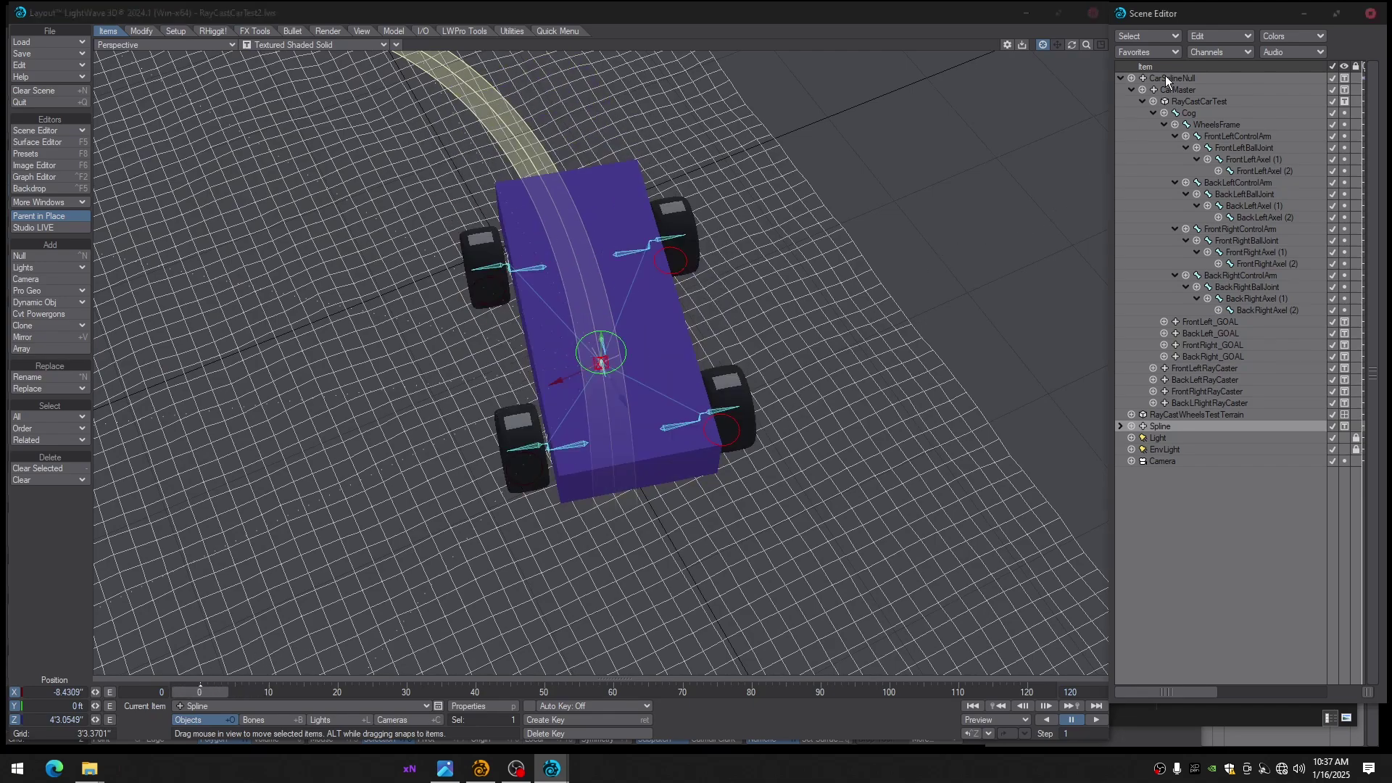
{"action": "left_click_drag", "start_coordinate": [530, 444], "coordinate": [519, 374], "text": "alt"}
{"action": "mouse_move", "coordinate": [202, 694]}
{"action": "left_mouse_down"}
{"action": "mouse_move", "coordinate": [820, 692]}
{"action": "mouse_move", "coordinate": [200, 691]}
{"action": "left_mouse_up"}
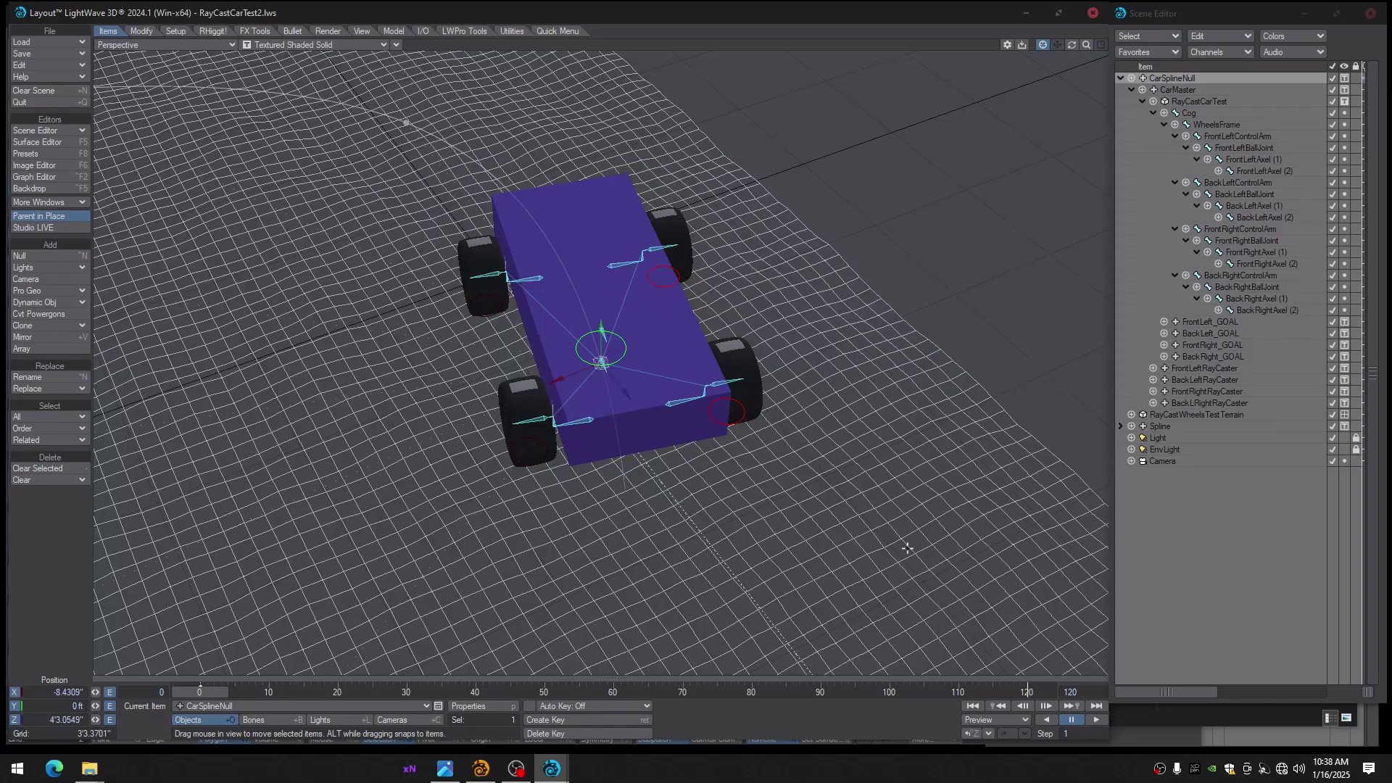
{"action": "left_click_drag", "start_coordinate": [948, 409], "coordinate": [1074, 361], "text": "alt"}
{"action": "left_click_drag", "start_coordinate": [709, 394], "coordinate": [667, 411], "text": "alt"}
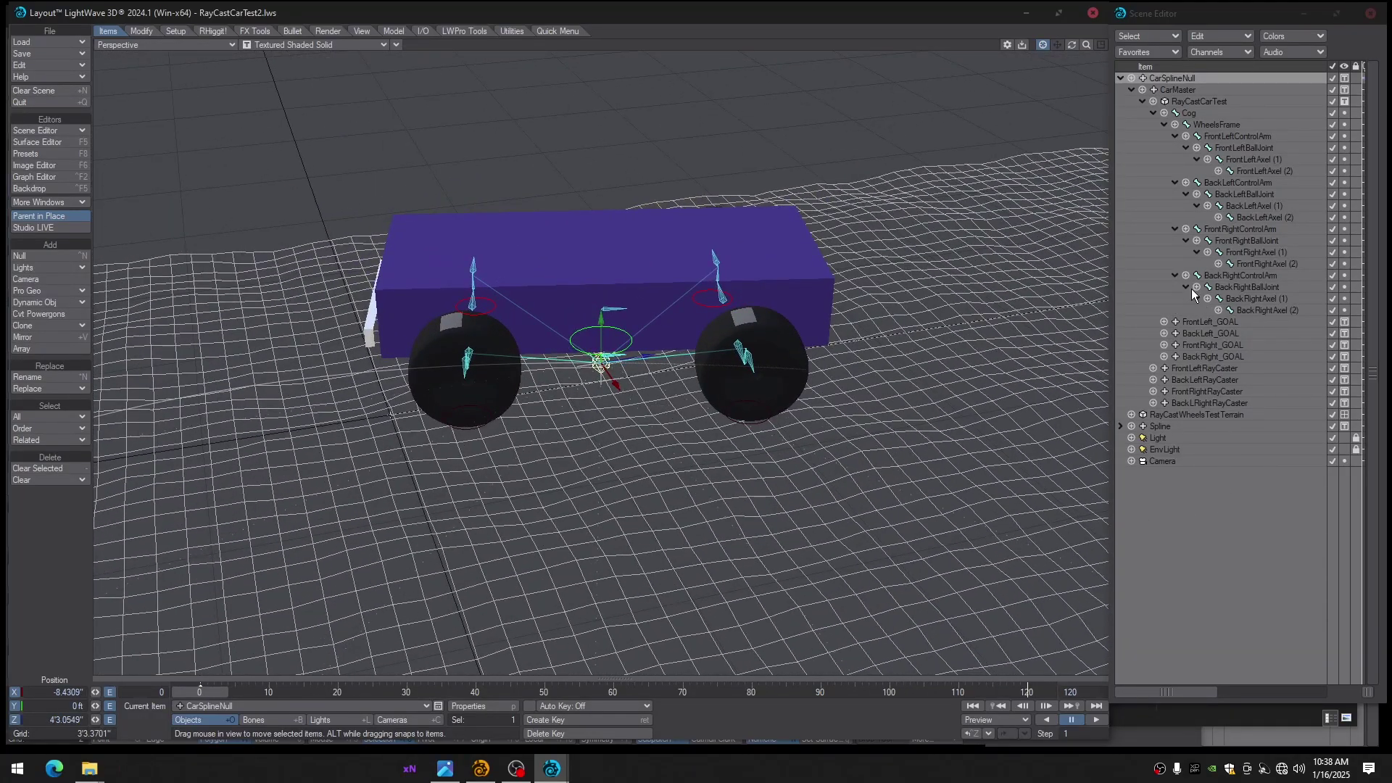
Open the Relativity Expression Module on the FrontLeftAxel (2) bone to review its wheel-rolling expression
{"action": "left_click", "coordinate": [1246, 171]}
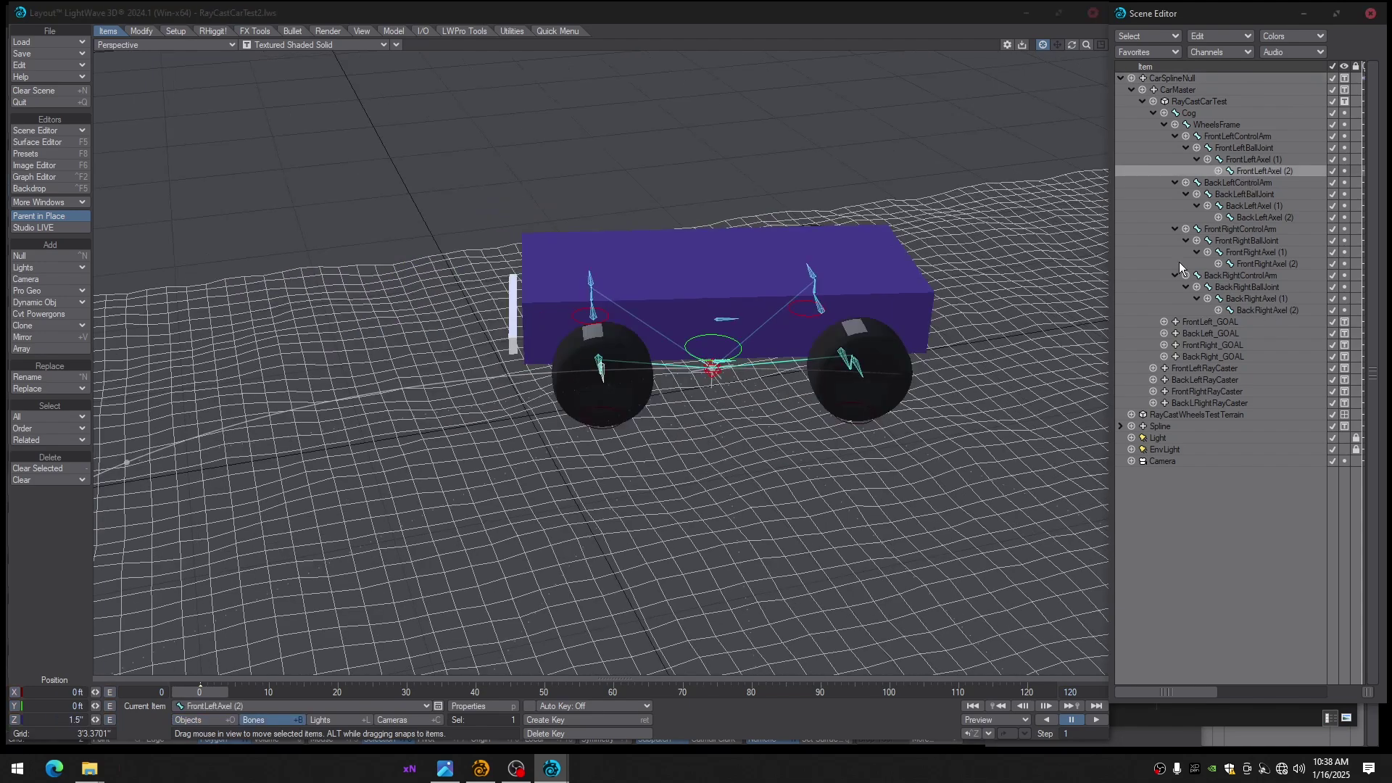
{"action": "key", "text": "m"}
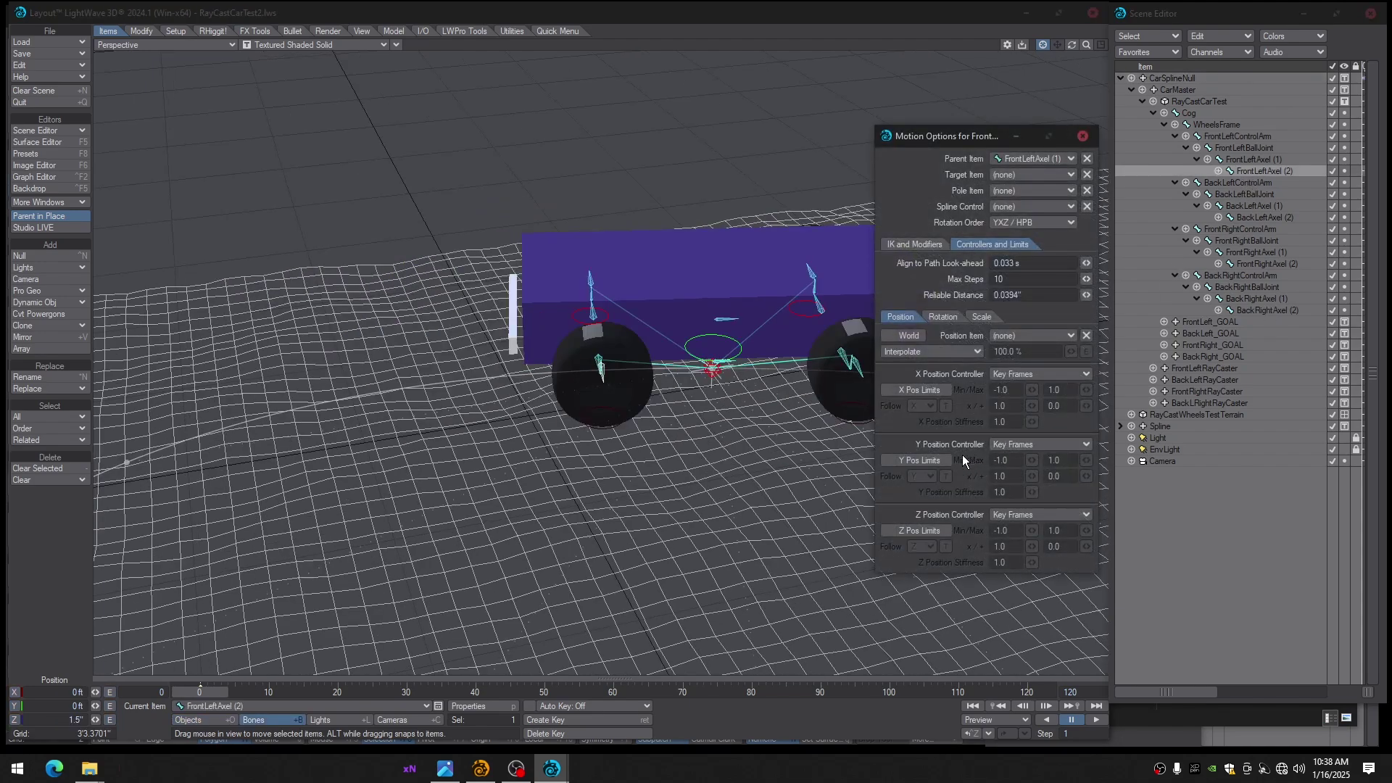
{"action": "left_click", "coordinate": [935, 245]}
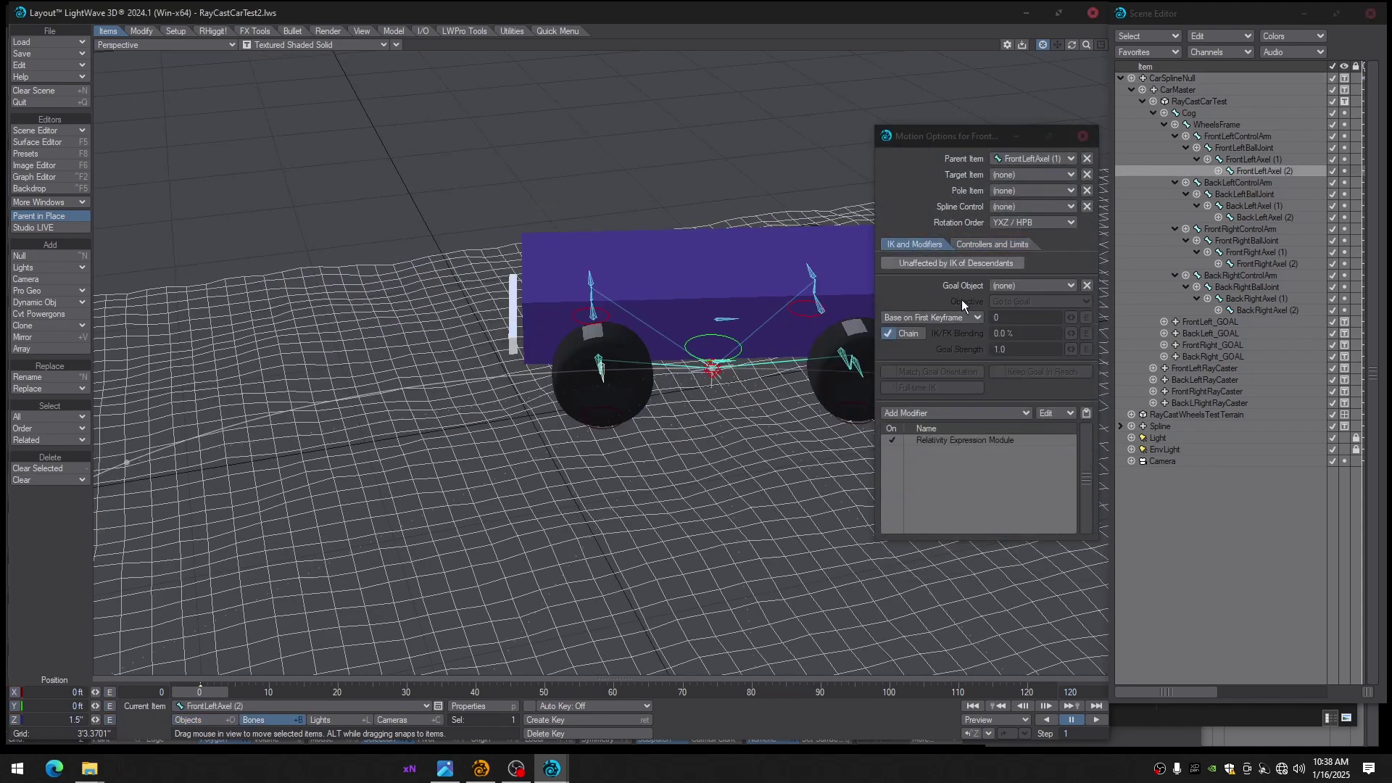
{"action": "double_click", "coordinate": [969, 442]}
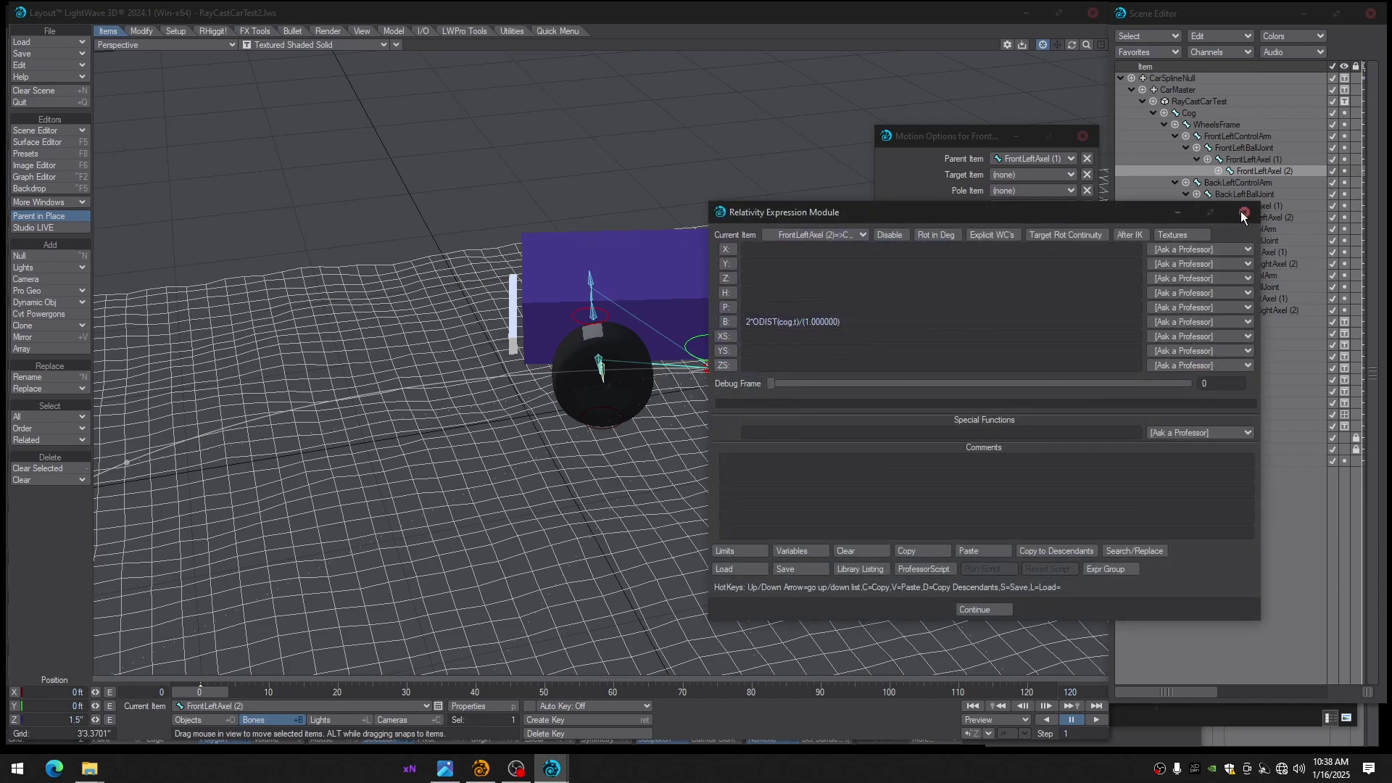
Close the expression module and list the modifiers of all four wheels' Axel (2) bones together
{"action": "left_click", "coordinate": [1244, 214]}
{"action": "left_click", "coordinate": [1247, 219], "text": "ctrl"}
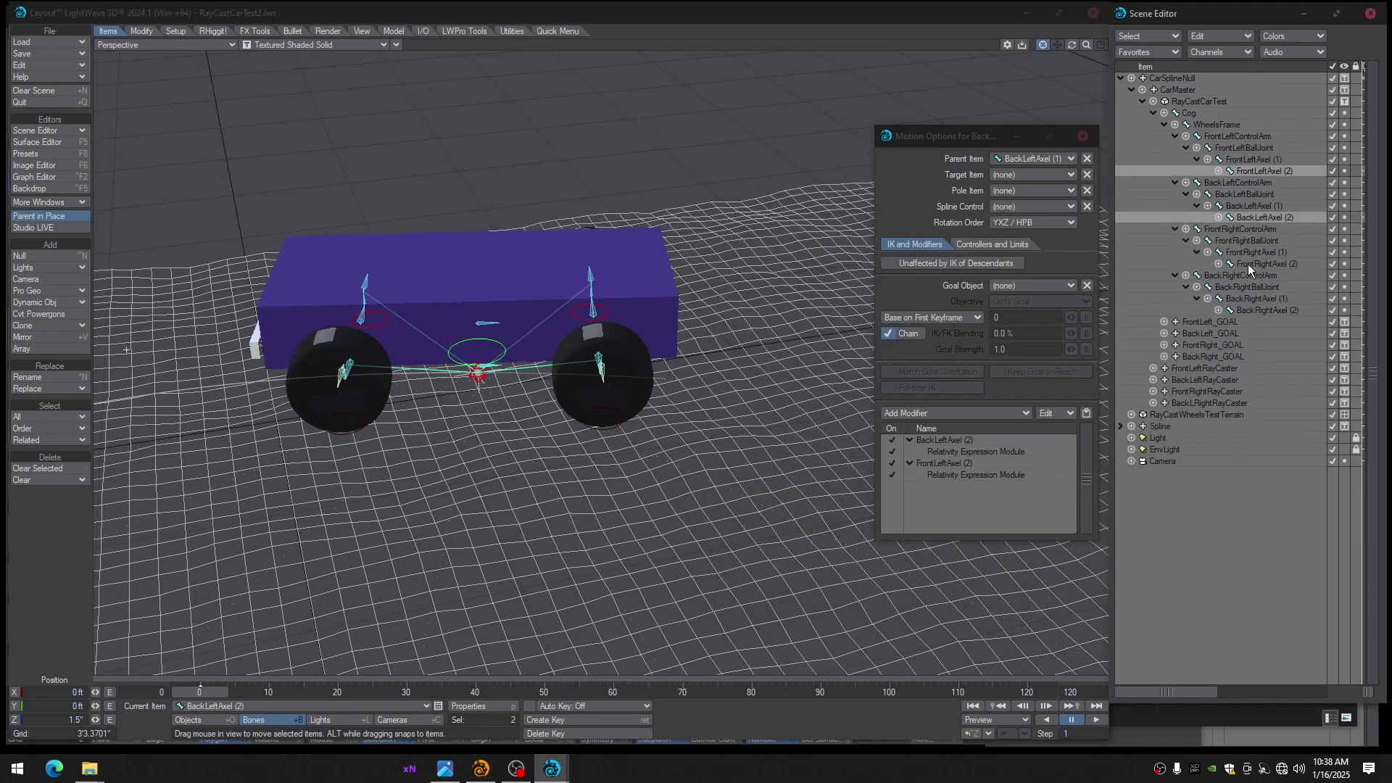
{"action": "left_click", "coordinate": [1248, 264], "text": "ctrl"}
{"action": "left_click", "coordinate": [1256, 308], "text": "ctrl"}
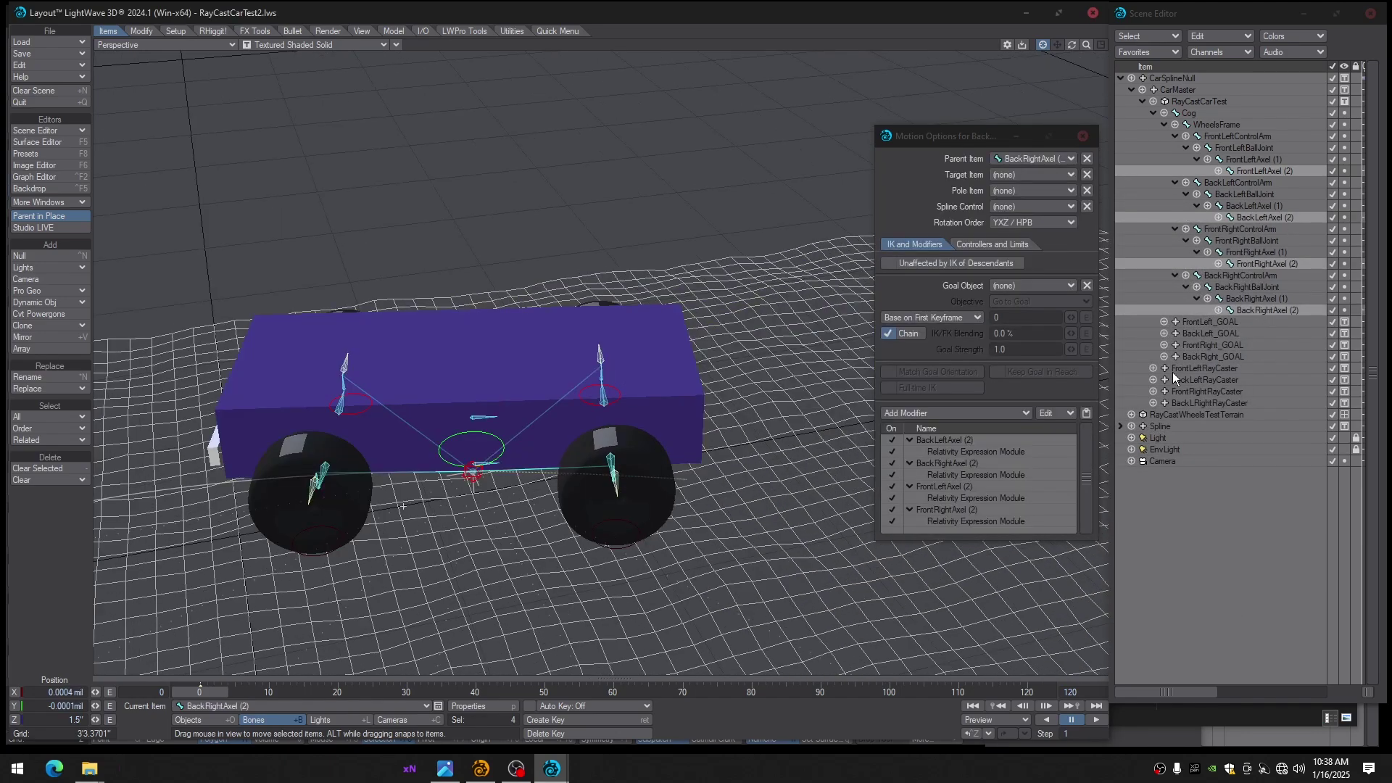
{"action": "left_click", "coordinate": [910, 441]}
{"action": "left_click", "coordinate": [909, 440]}
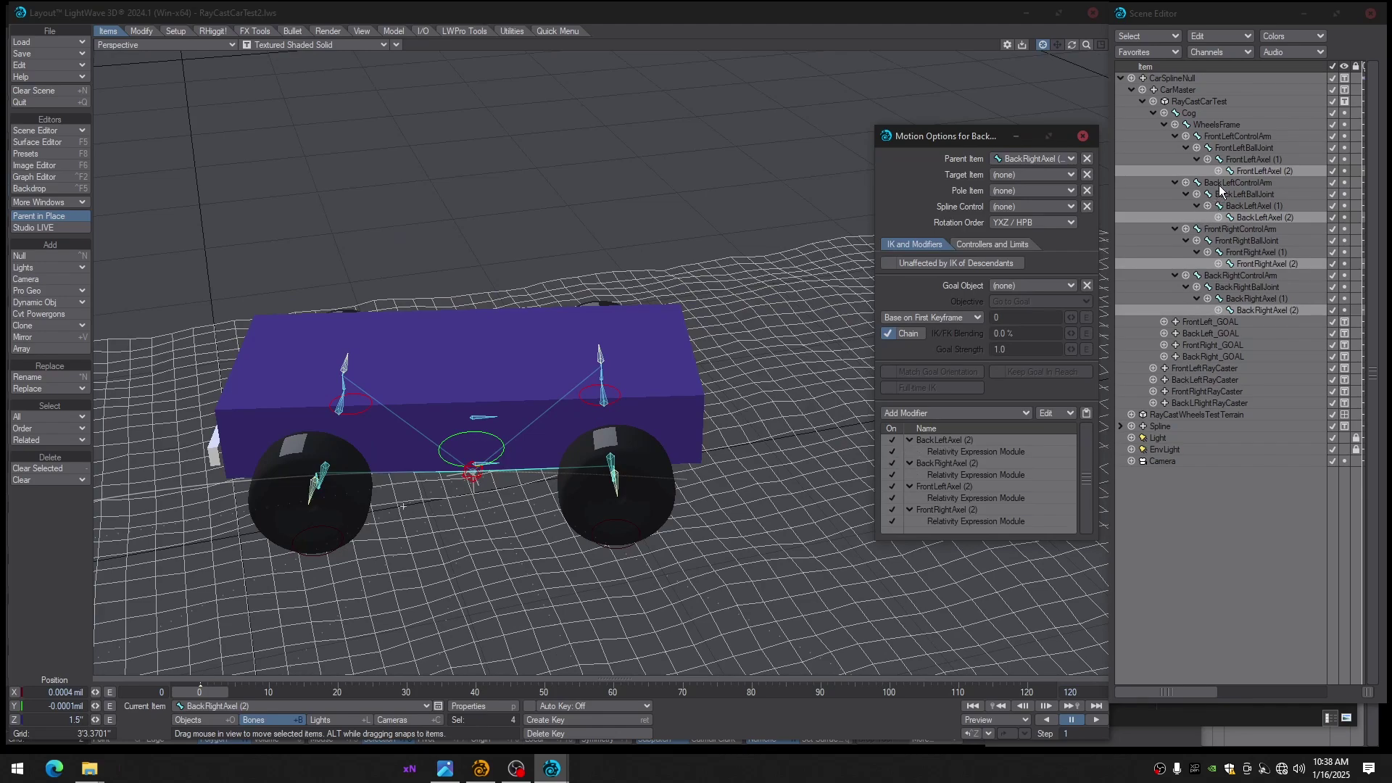
Disable the Relativity Expression Module on each of the four Axel (2) bones individually
{"action": "left_click", "coordinate": [1242, 171]}
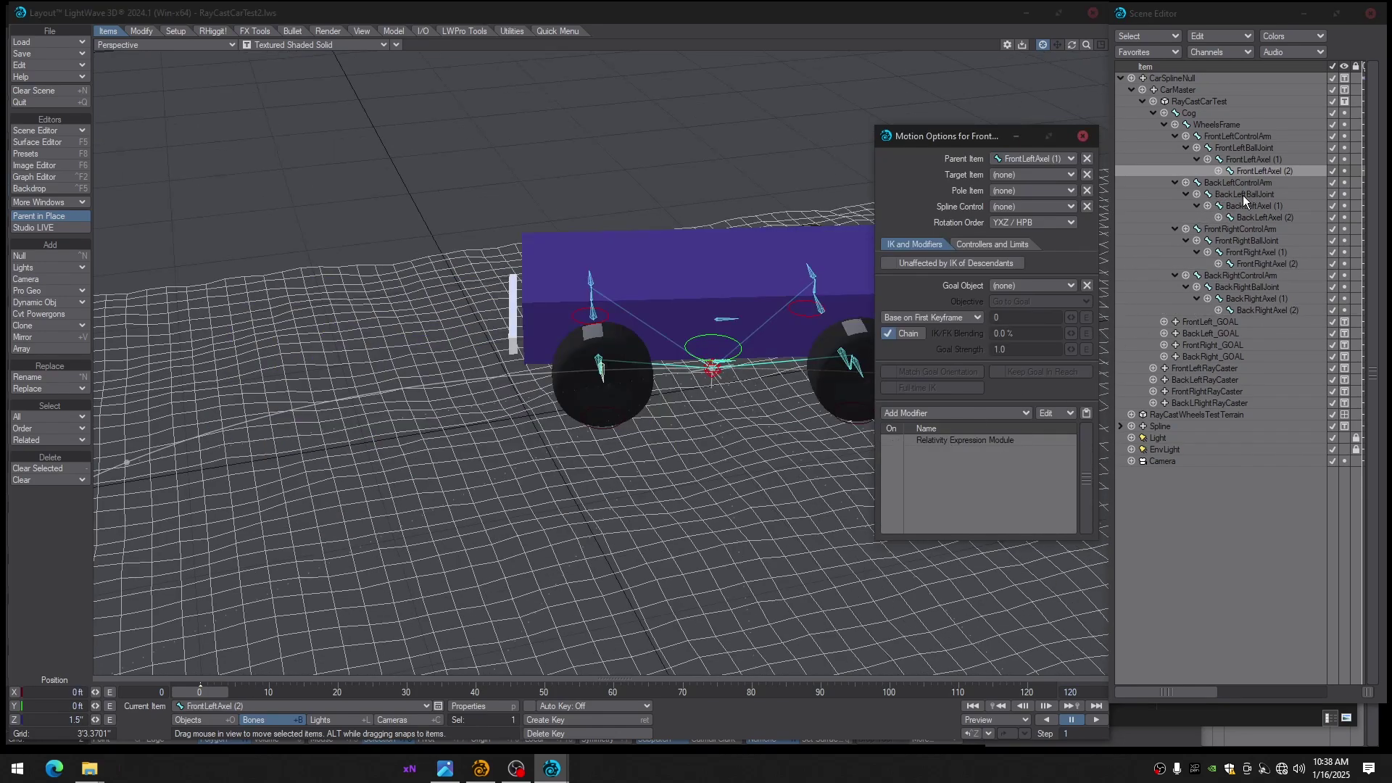
{"action": "left_click", "coordinate": [1244, 217]}
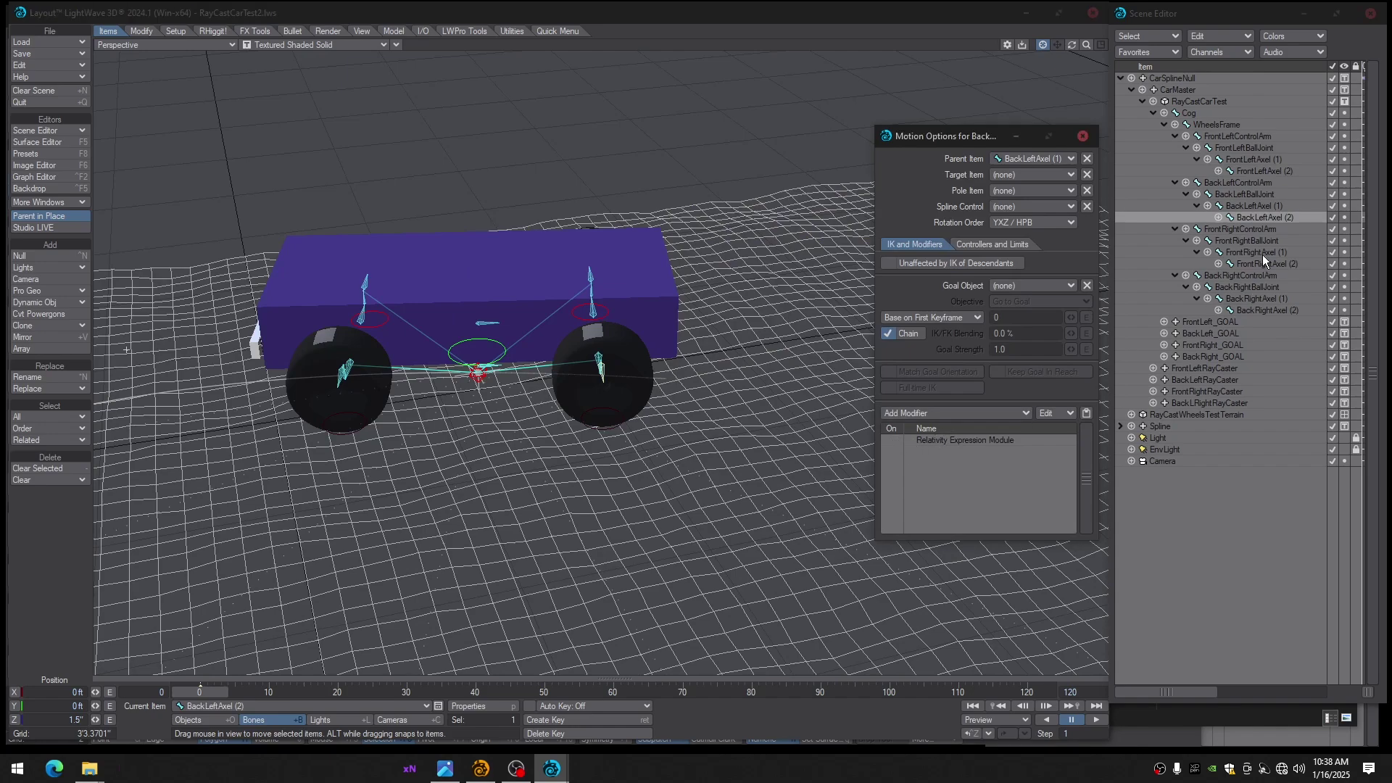
{"action": "left_click", "coordinate": [1245, 265]}
{"action": "left_click", "coordinate": [893, 440]}
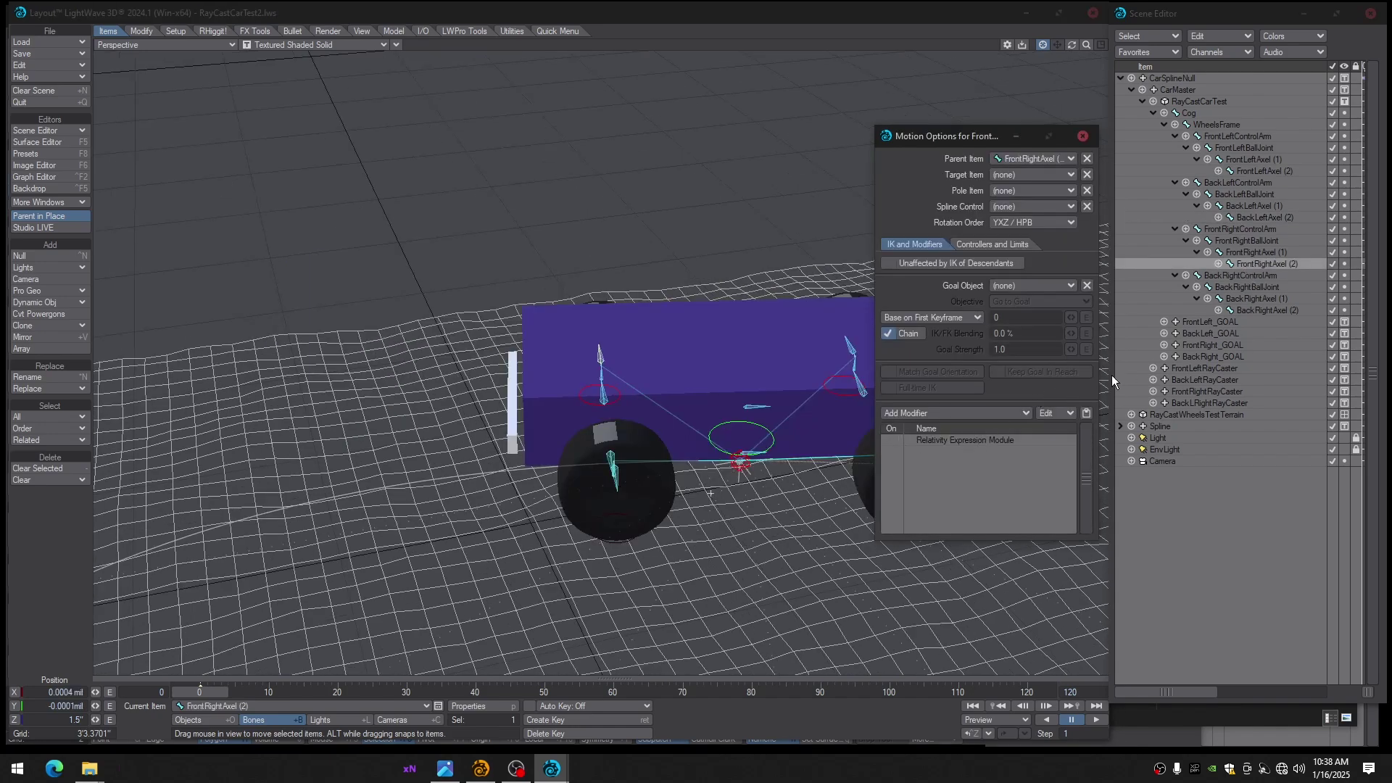
{"action": "left_click", "coordinate": [1247, 311]}
{"action": "left_click", "coordinate": [892, 441]}
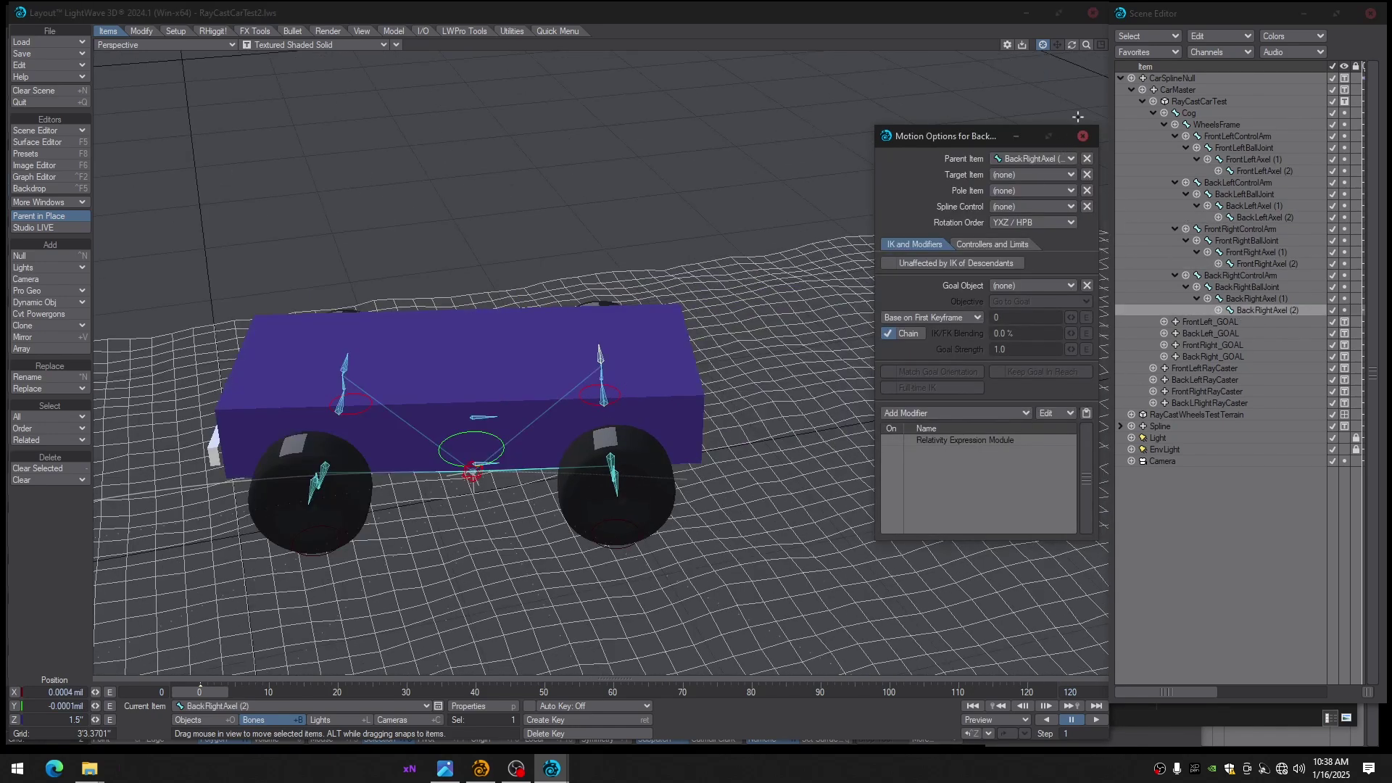
Prepare FrontLeftAxel (2) for rotation at frame 10 and display the viewport as Front Face Wireframe
{"action": "left_click", "coordinate": [1243, 171]}
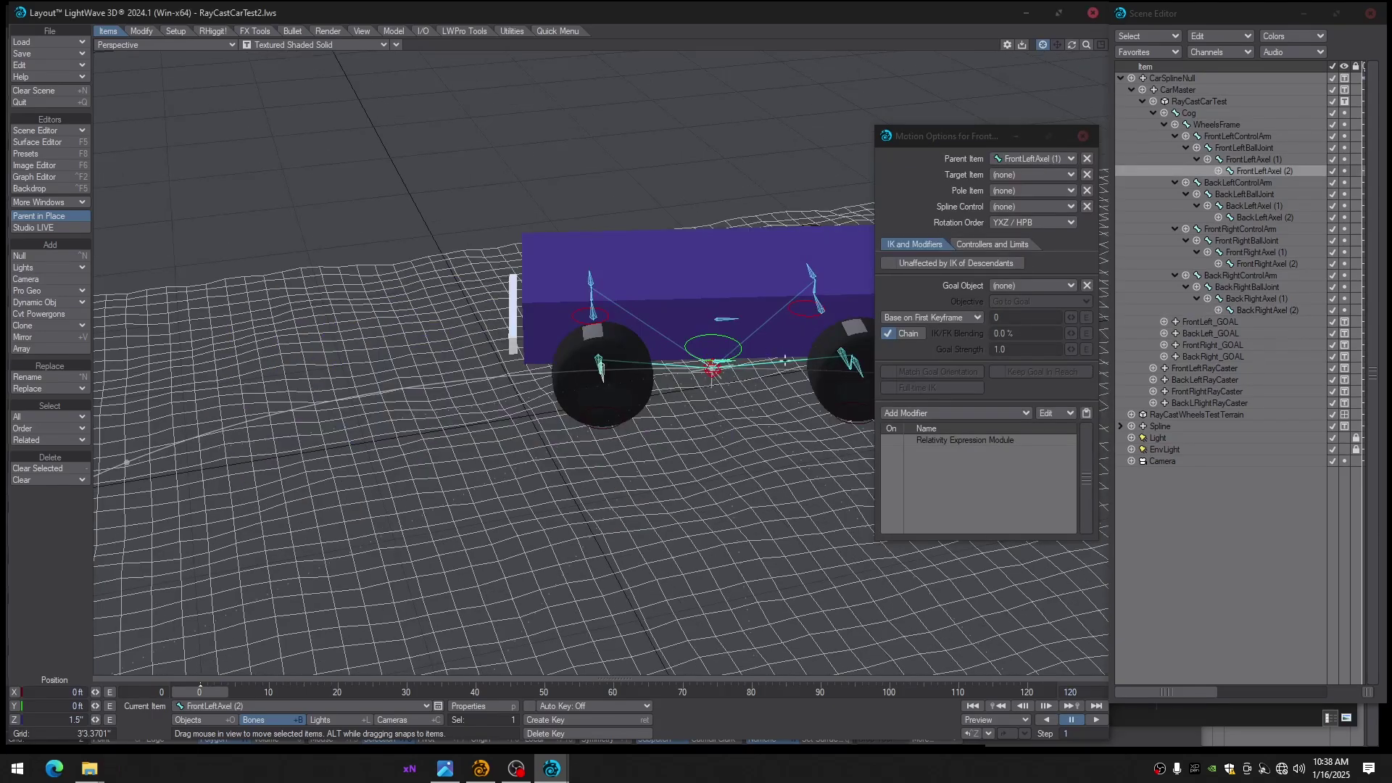
{"action": "left_click_drag", "start_coordinate": [784, 361], "coordinate": [779, 286], "text": "alt"}
{"action": "left_click_drag", "start_coordinate": [196, 694], "coordinate": [269, 694]}
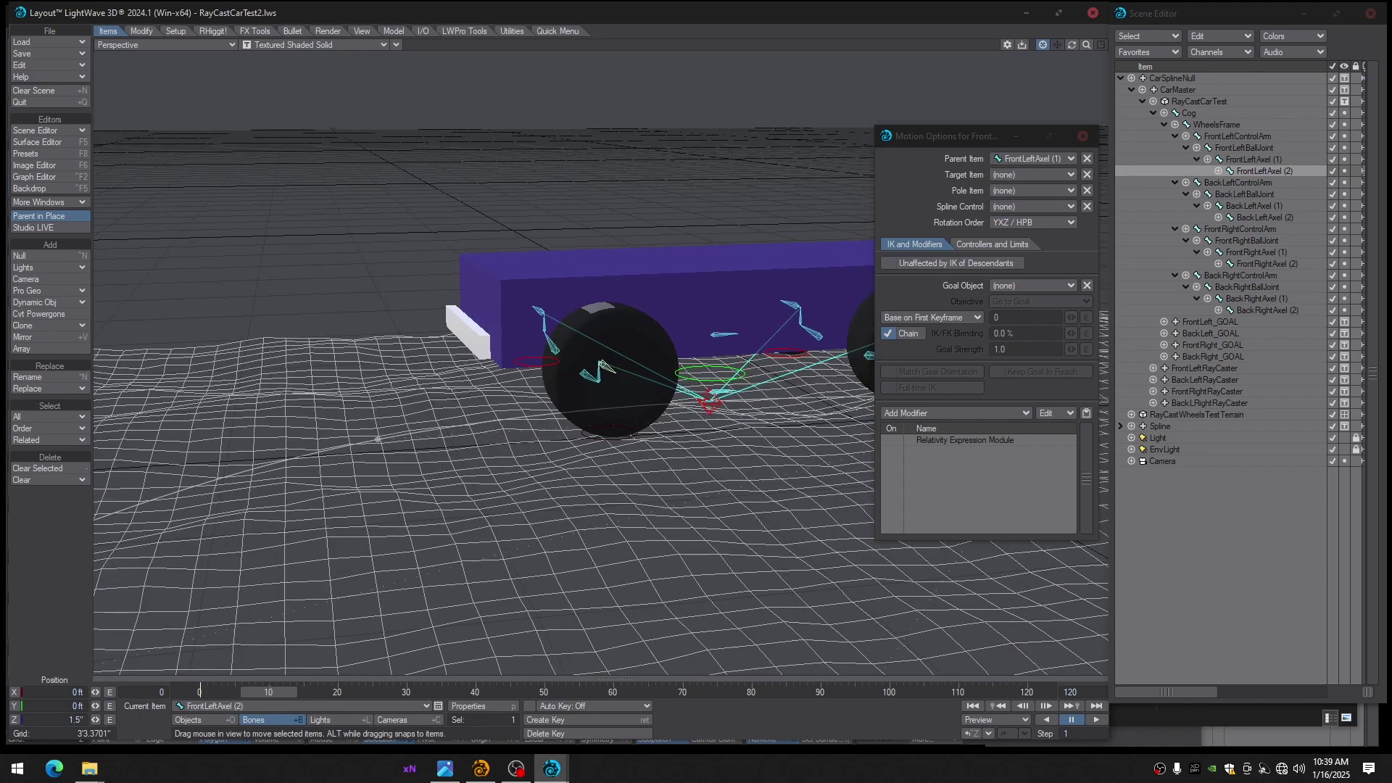
{"action": "left_click_drag", "start_coordinate": [566, 450], "coordinate": [550, 396], "text": "alt"}
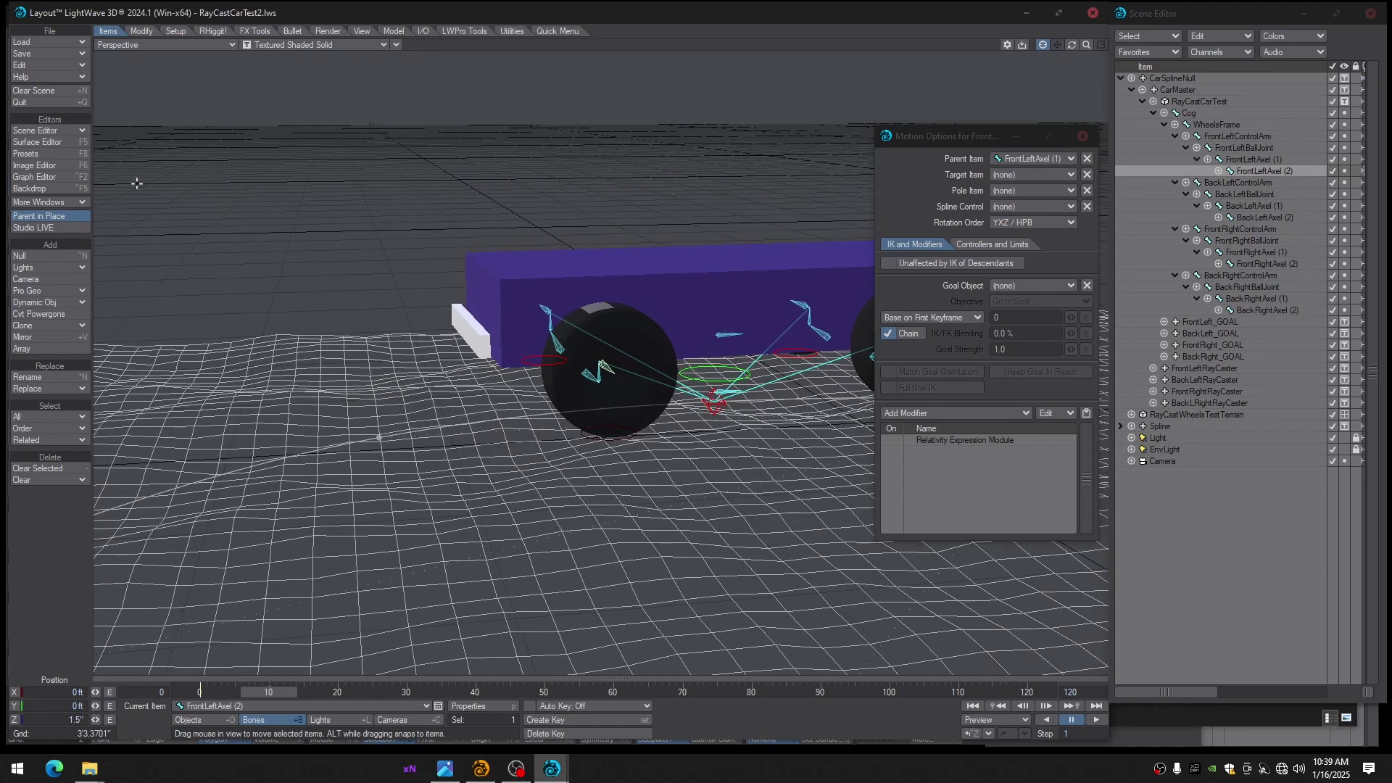
{"action": "key", "text": "y"}
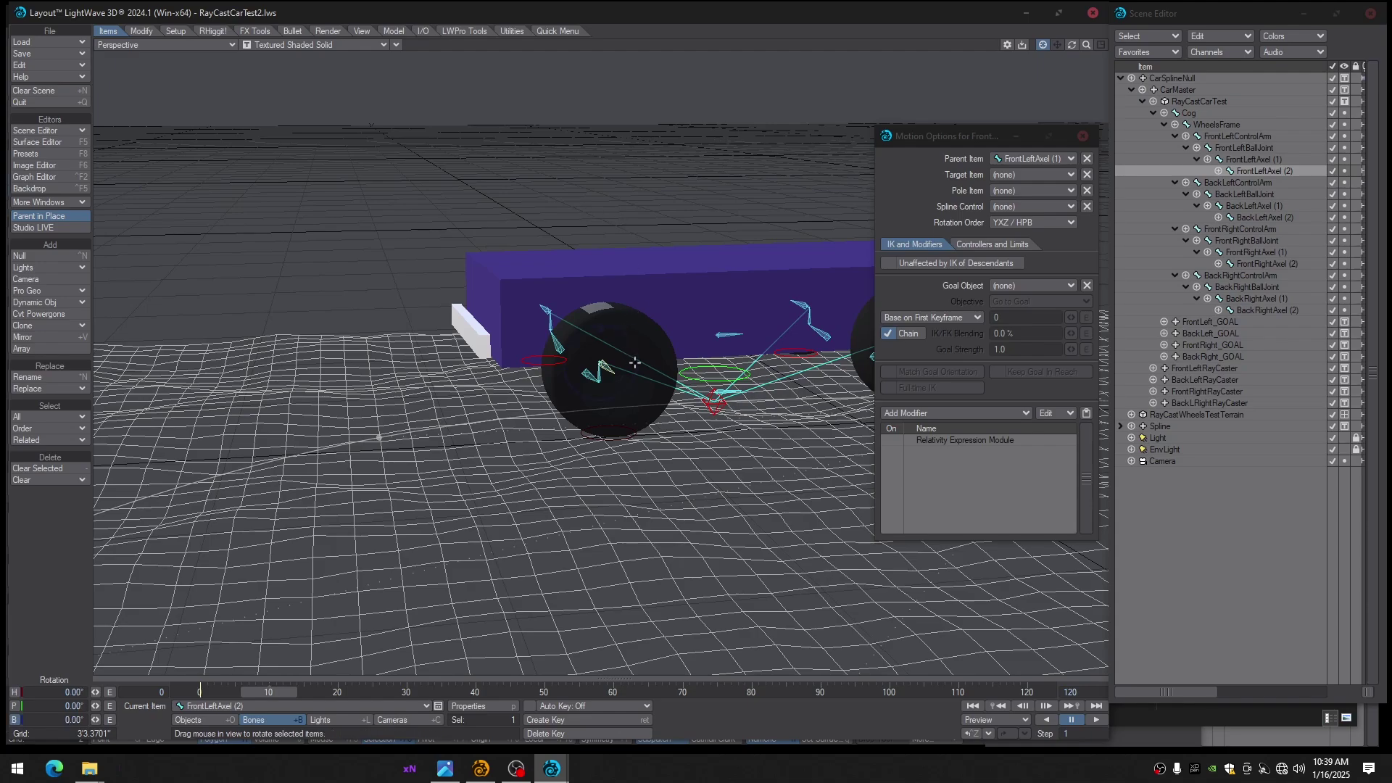
{"action": "left_click_drag", "start_coordinate": [629, 190], "coordinate": [581, 186], "text": "alt"}
{"action": "left_click", "coordinate": [372, 45]}
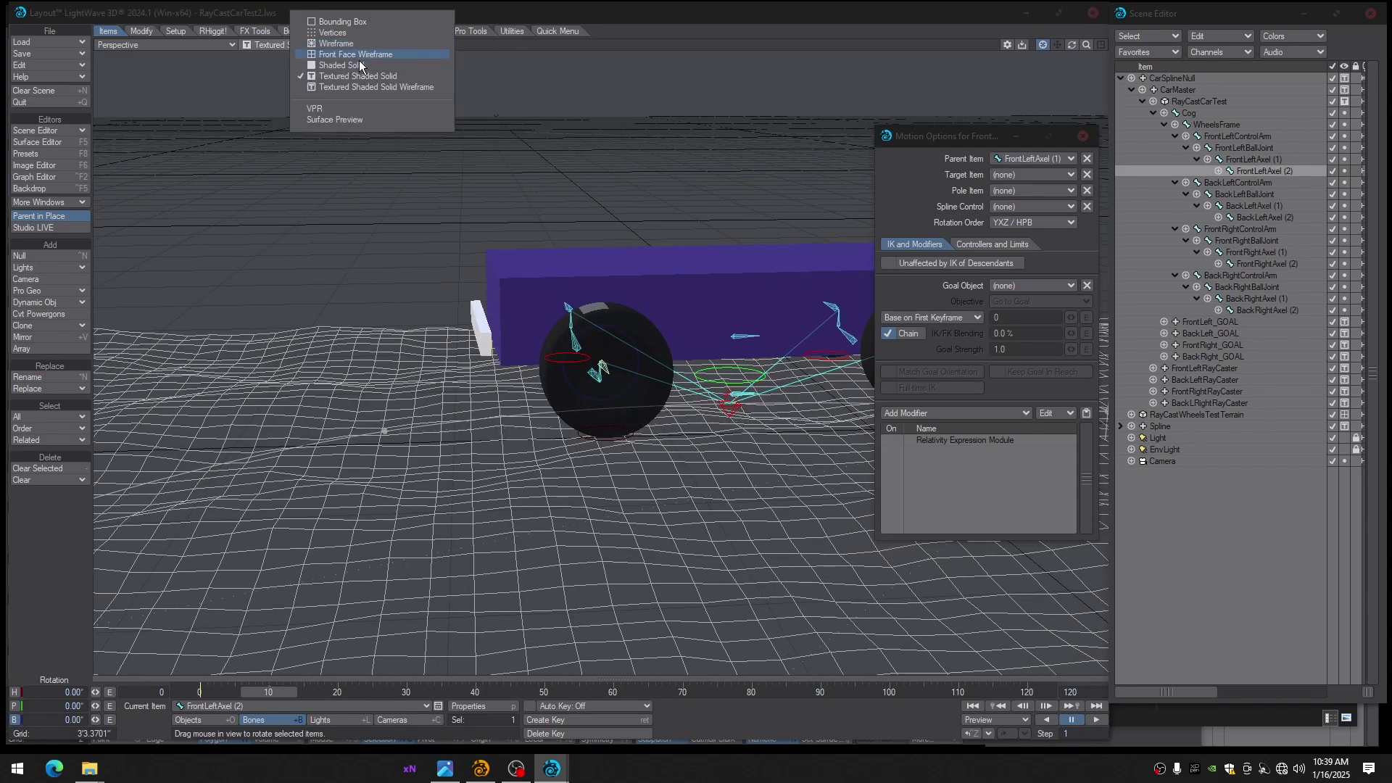
{"action": "left_click", "coordinate": [359, 56]}
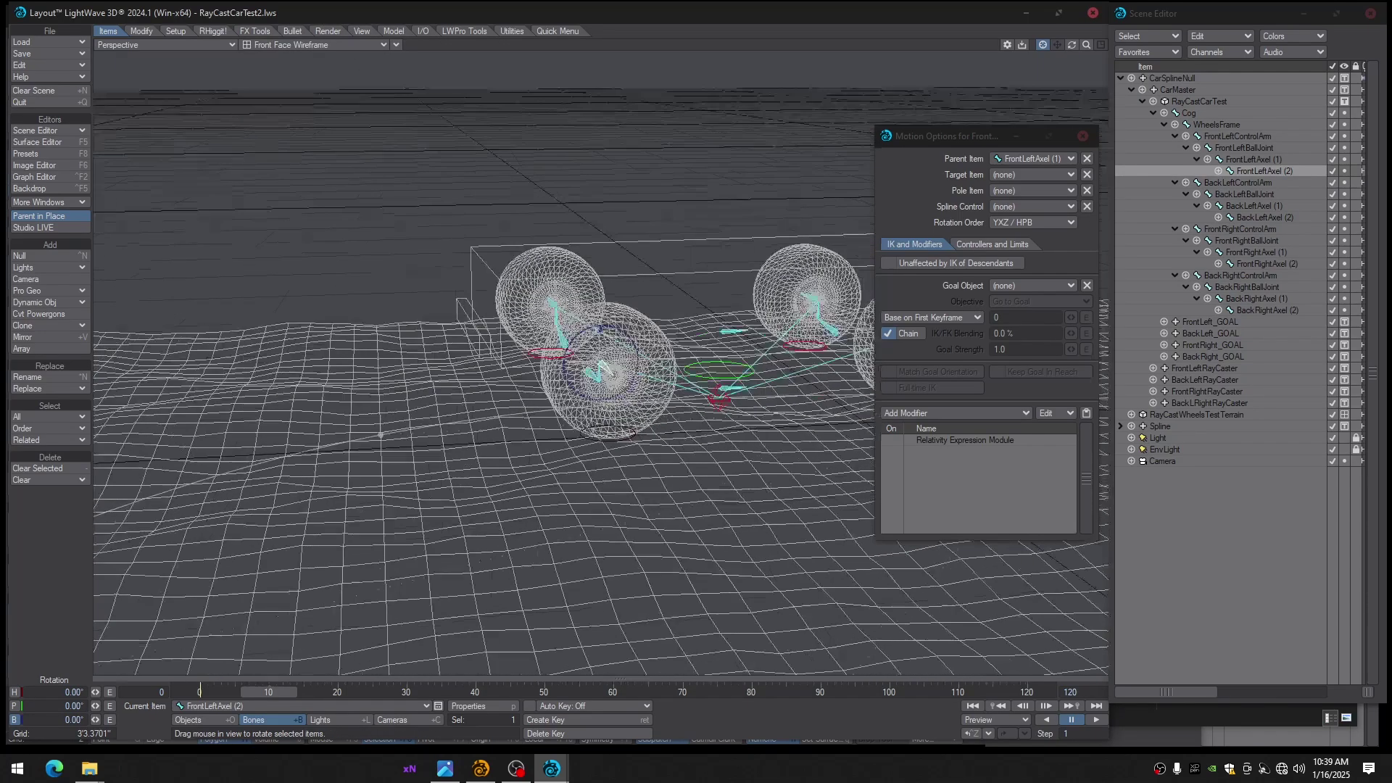
Set FrontLeftAxel (2)'s bank rotation to -90°, key it at frame 10, and close the motion options
{"action": "left_click_drag", "start_coordinate": [609, 325], "coordinate": [554, 348]}
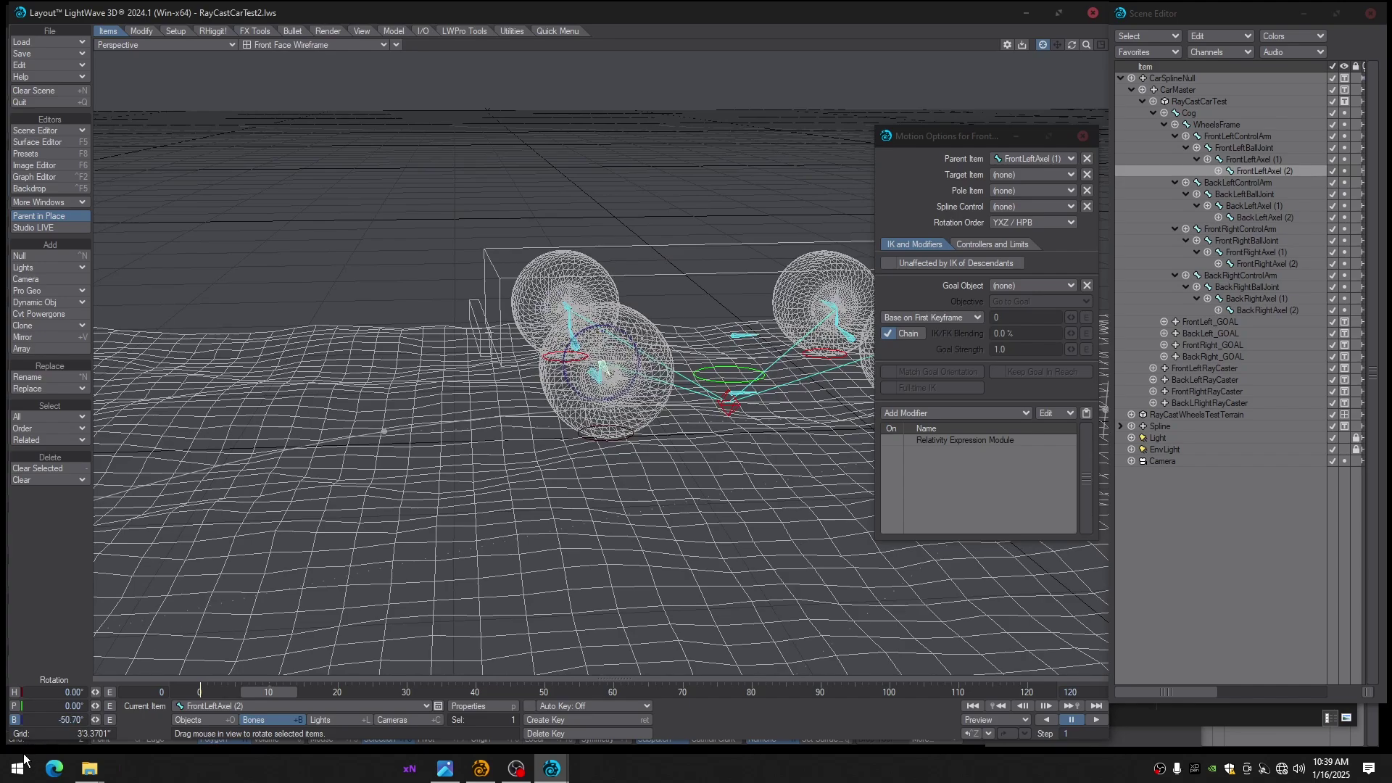
{"action": "left_click", "coordinate": [64, 724]}
{"action": "key", "text": "Return"}
{"action": "left_click_drag", "start_coordinate": [372, 494], "coordinate": [480, 452], "text": "alt"}
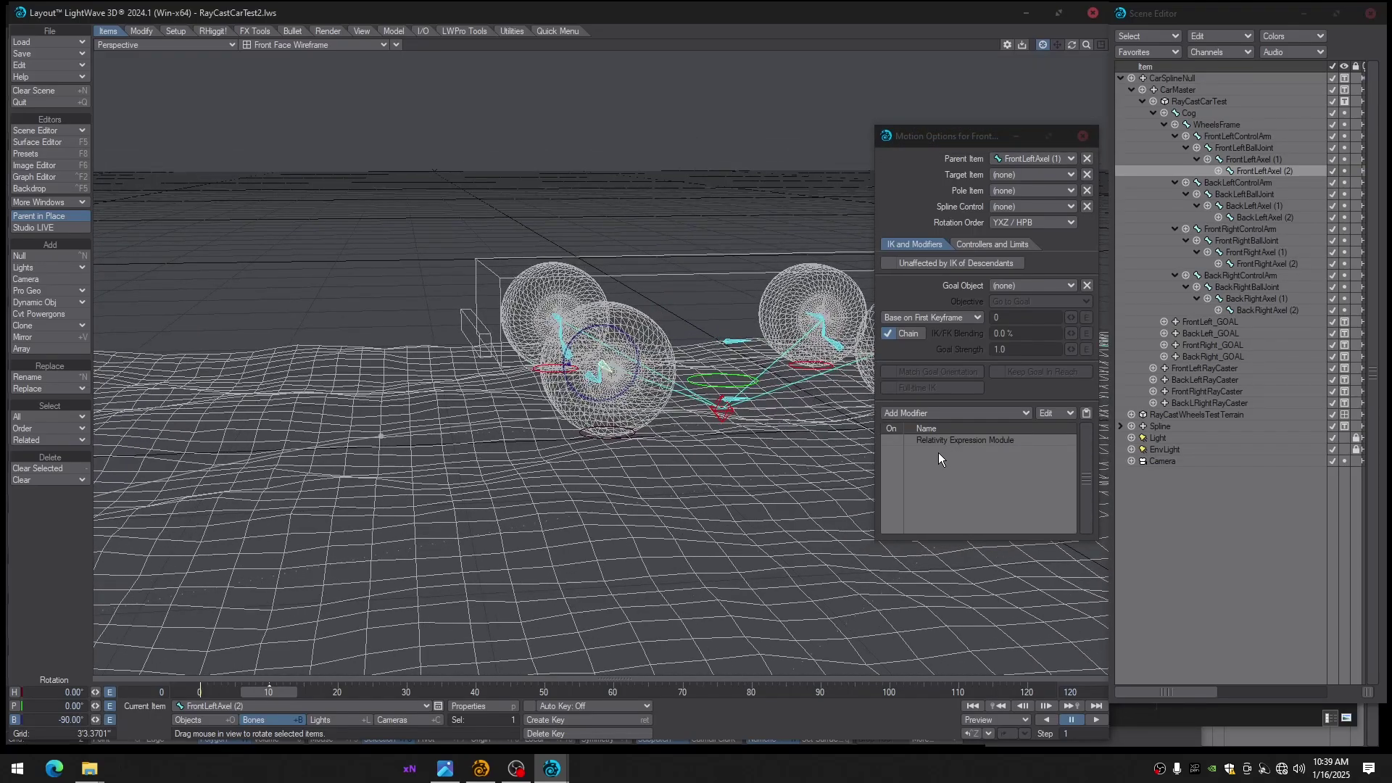
{"action": "left_click", "coordinate": [1083, 138]}
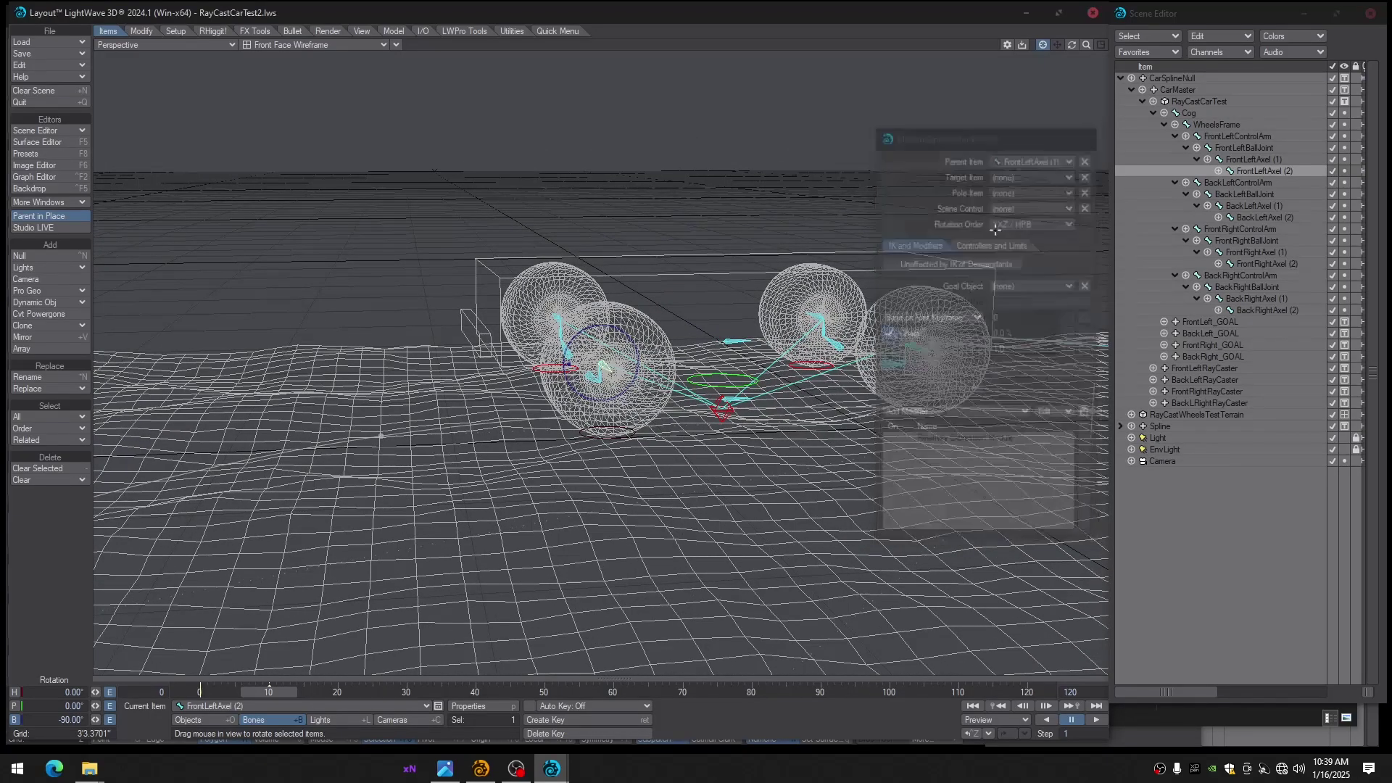
{"action": "left_click_drag", "start_coordinate": [797, 290], "coordinate": [681, 348], "text": "alt"}
{"action": "left_click_drag", "start_coordinate": [1005, 330], "coordinate": [997, 364], "text": "alt"}
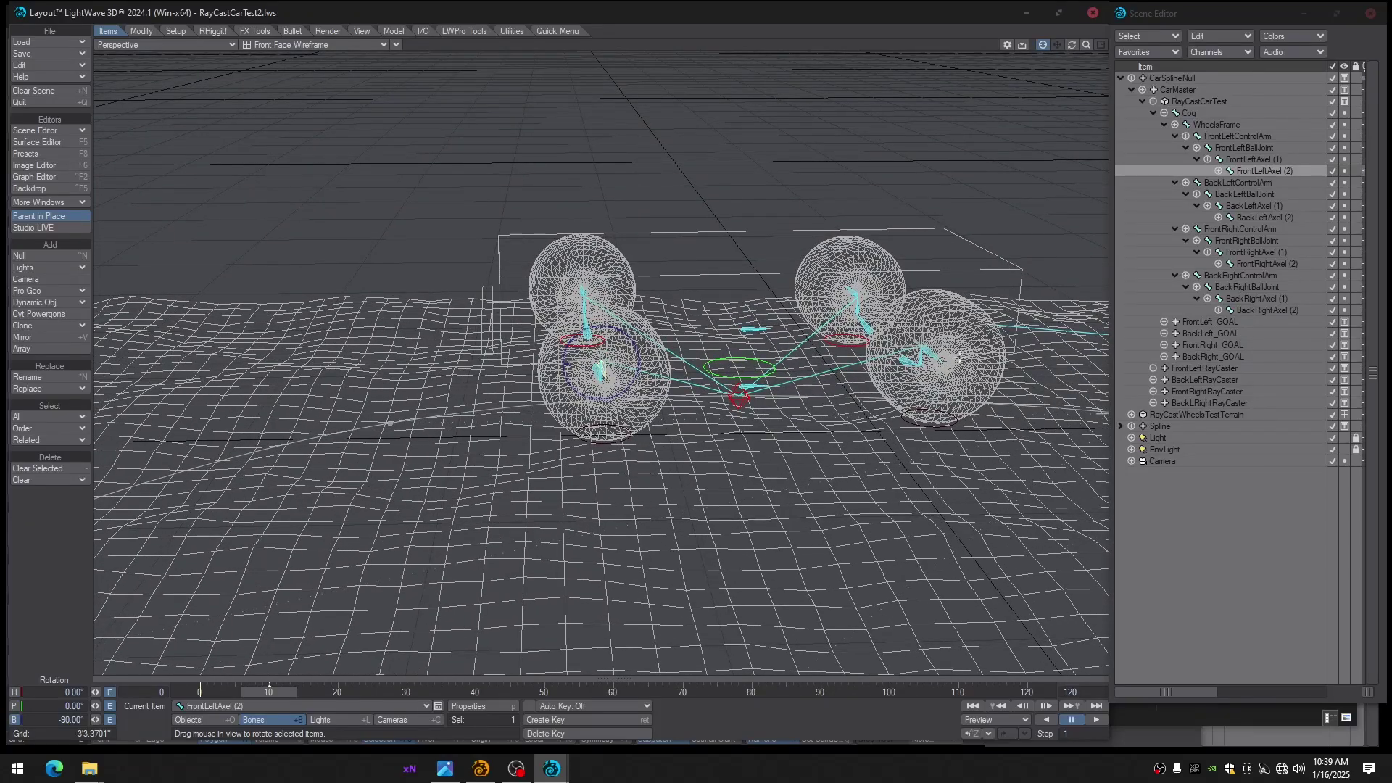
Set BackLeftAxel (2)'s bank rotation to -90° and create a key for it at frame 10
{"action": "left_click", "coordinate": [933, 351]}
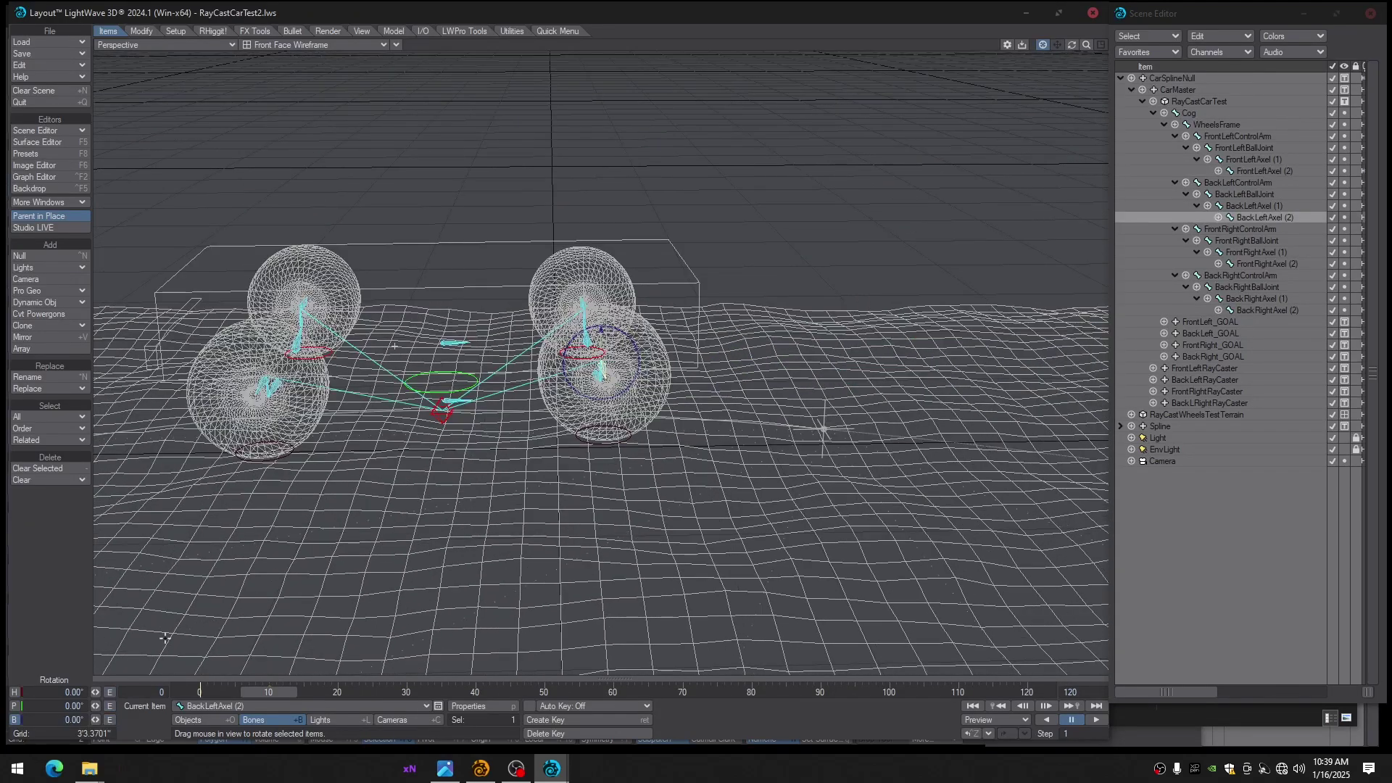
{"action": "left_click", "coordinate": [61, 720]}
{"action": "type", "text": "-90"}
{"action": "key", "text": "Return"}
{"action": "key", "text": "Return"}
{"action": "key", "text": "Return"}
{"action": "left_click_drag", "start_coordinate": [232, 606], "coordinate": [301, 617], "text": "alt"}
{"action": "left_click", "coordinate": [1299, 769]}
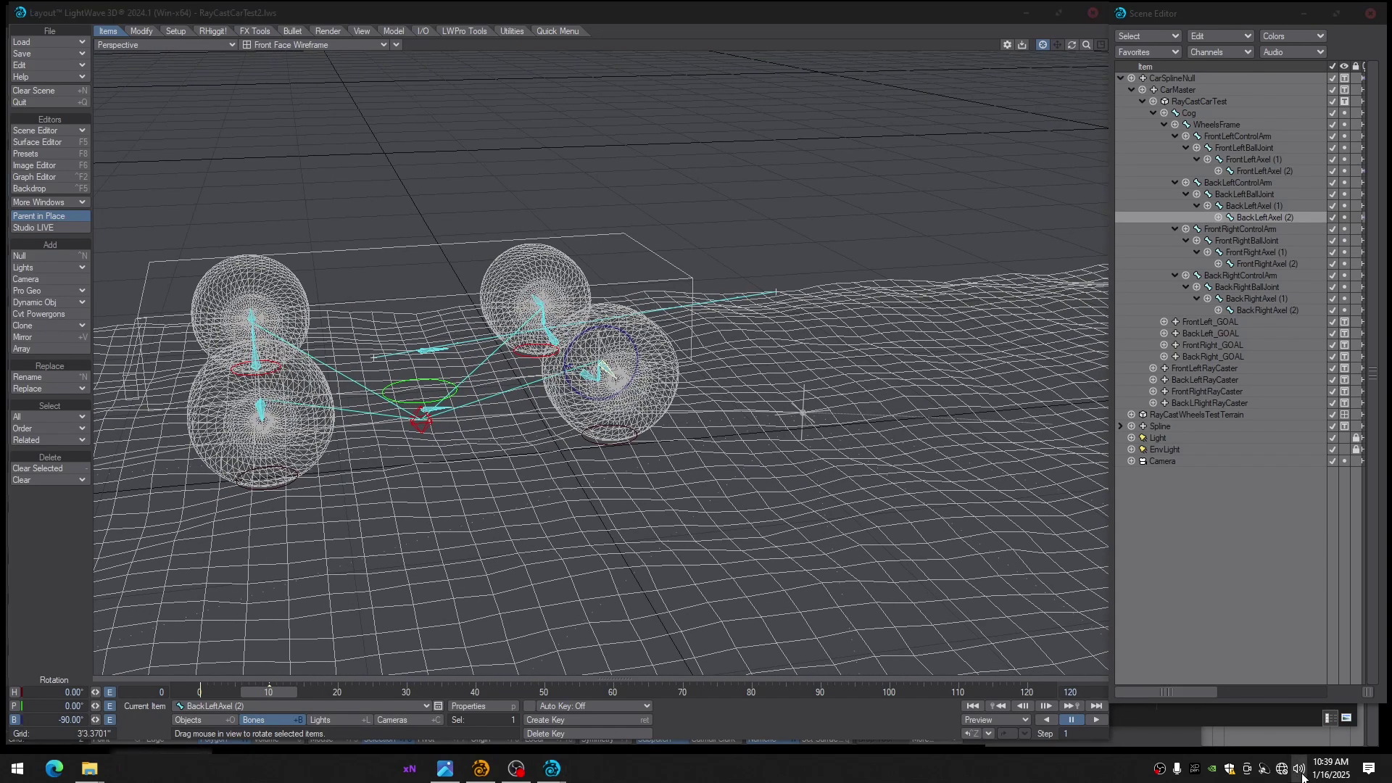
{"action": "scroll", "coordinate": [1221, 733], "scroll_direction": "down", "scroll_amount": 4}
{"action": "scroll", "coordinate": [1222, 734], "scroll_direction": "down", "scroll_amount": 20}
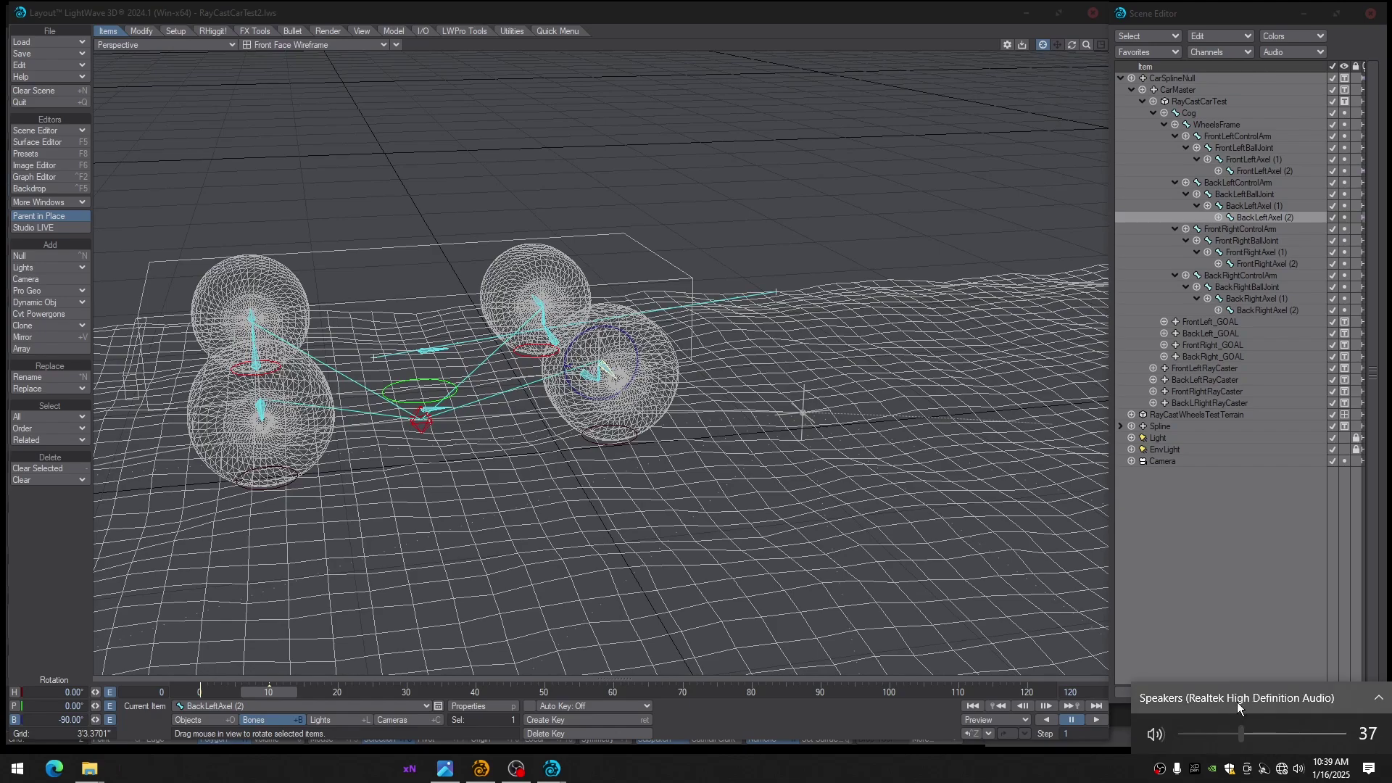
{"action": "scroll", "coordinate": [1019, 641], "scroll_direction": "down", "scroll_amount": 2}
{"action": "left_click", "coordinate": [785, 711]}
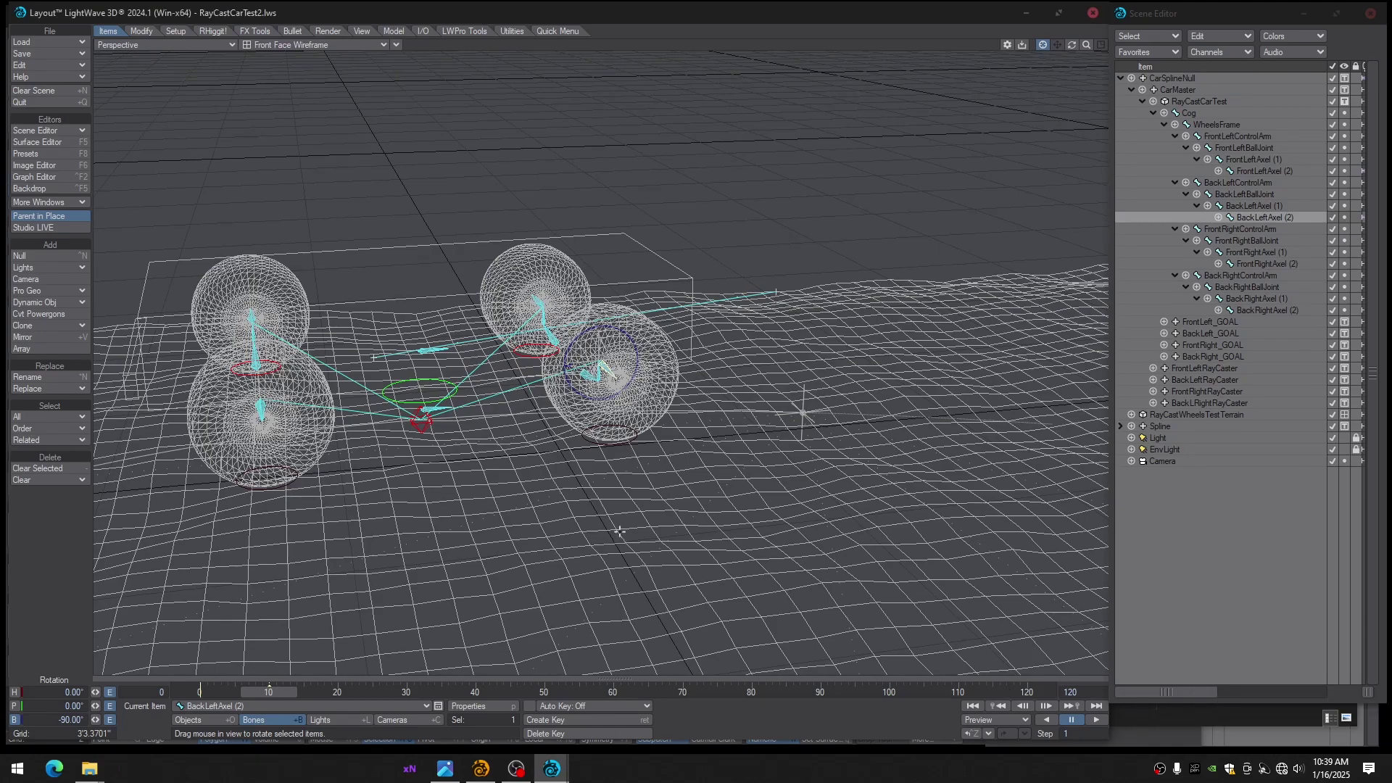
Set the bank rotation of BackRightAxel (2) and FrontRightAxel (2) to 90° and key both at frame 10
{"action": "left_click_drag", "start_coordinate": [620, 531], "coordinate": [651, 528], "text": "alt"}
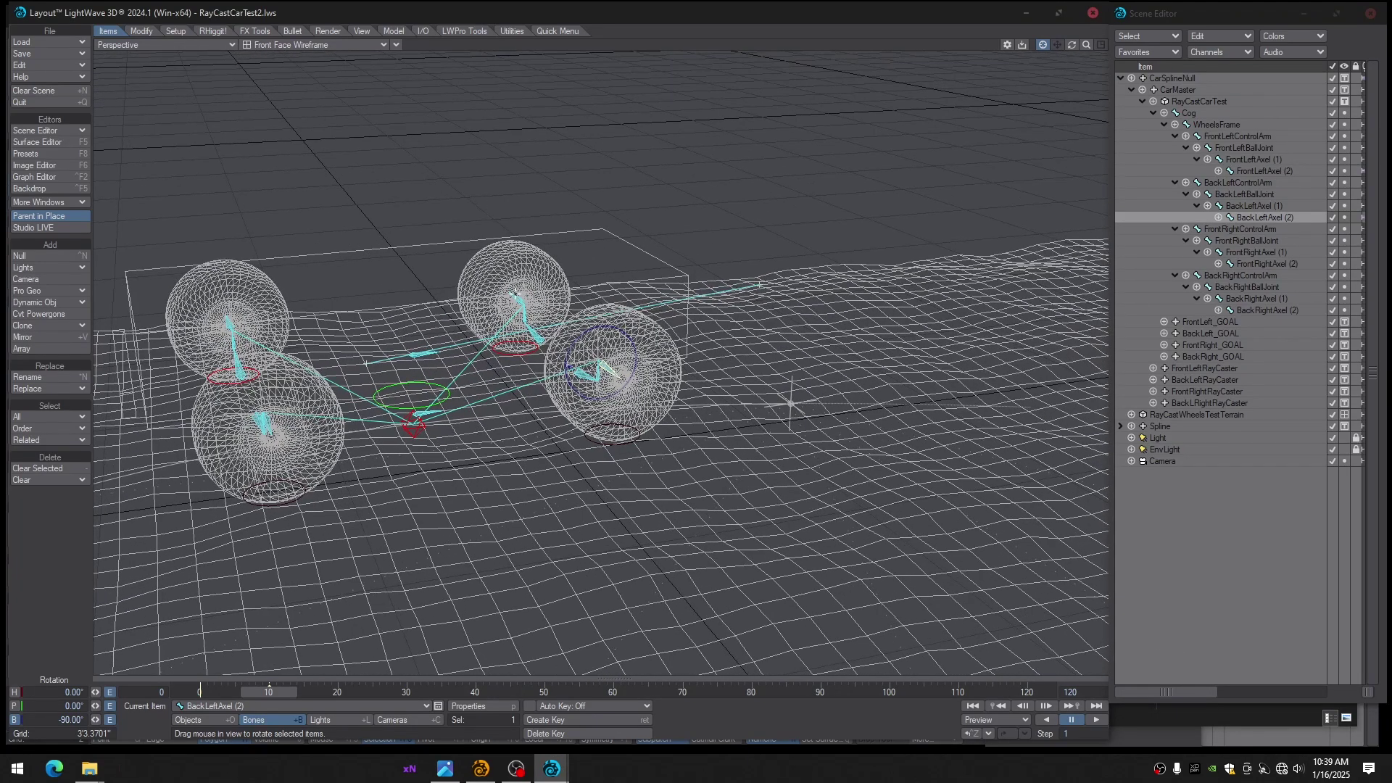
{"action": "left_click", "coordinate": [519, 300]}
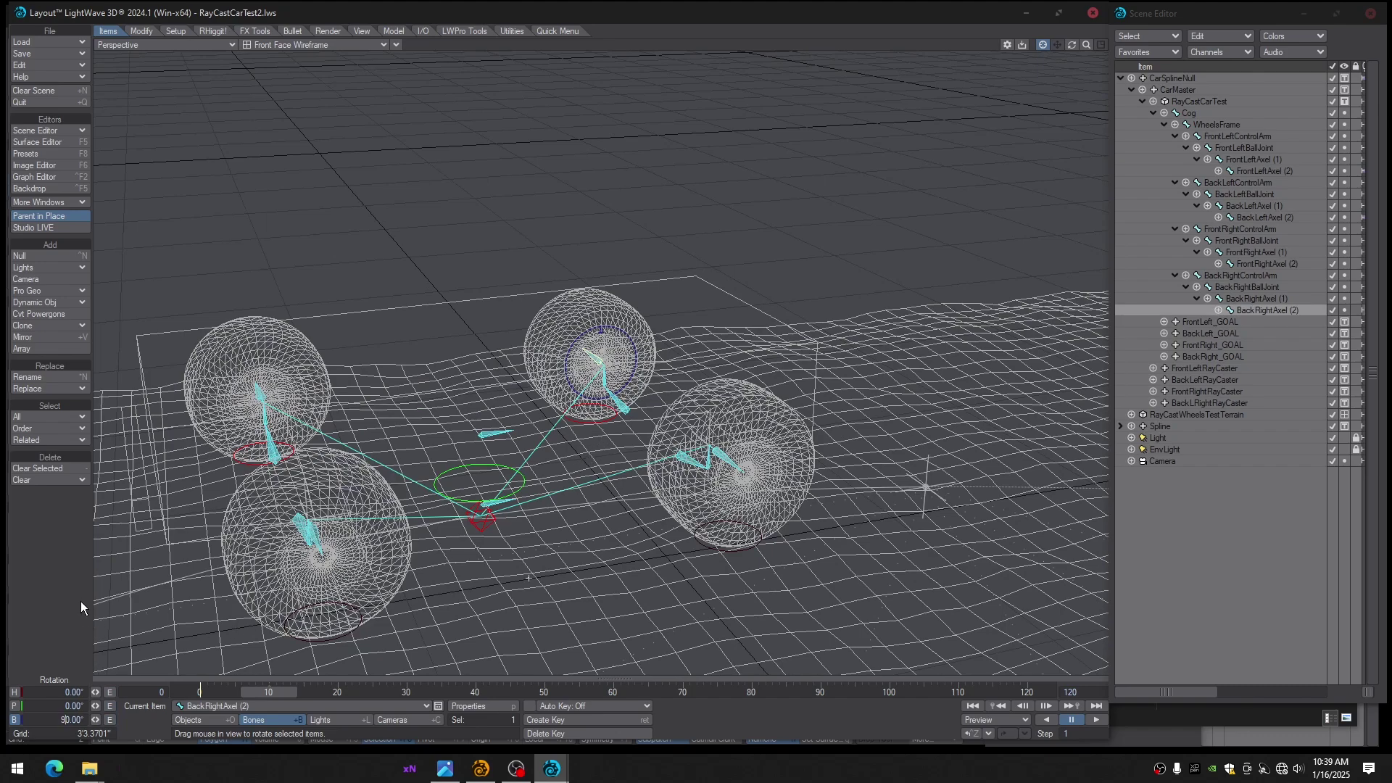
{"action": "key", "text": "Return"}
{"action": "key", "text": "Return"}
{"action": "key", "text": "Return"}
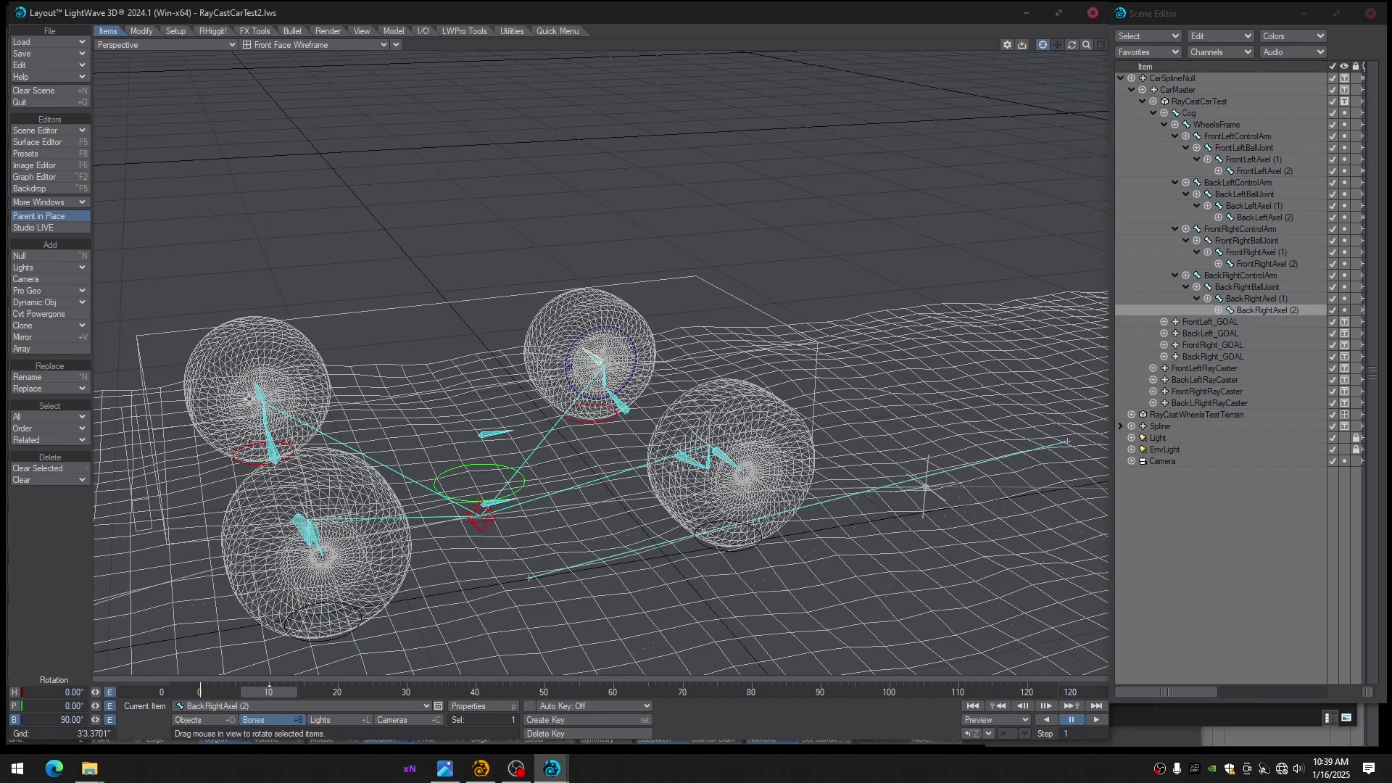
{"action": "left_click", "coordinate": [256, 393]}
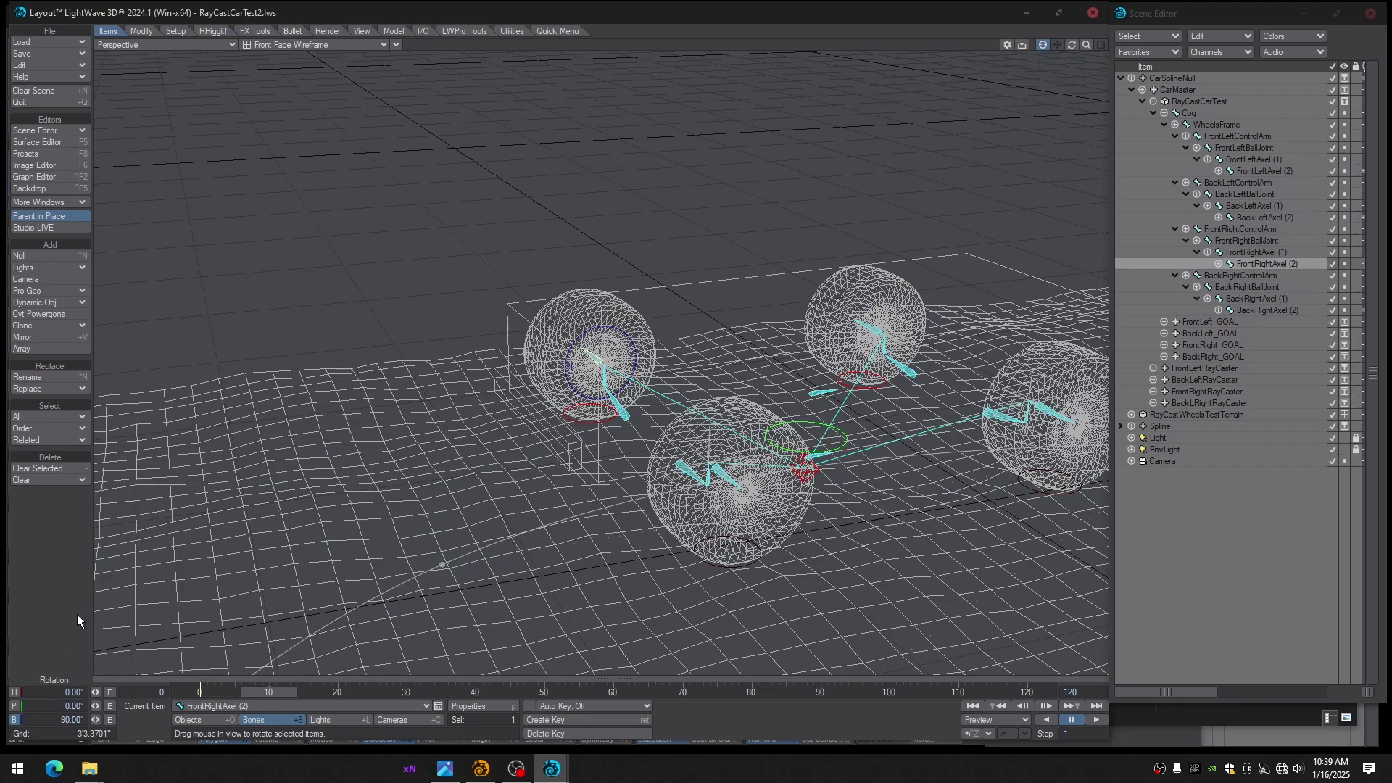
Return the viewport to Textured Shaded Solid and scrub between frames 0 and 11 to check the wheels' rotation
{"action": "left_click_drag", "start_coordinate": [265, 696], "coordinate": [196, 697]}
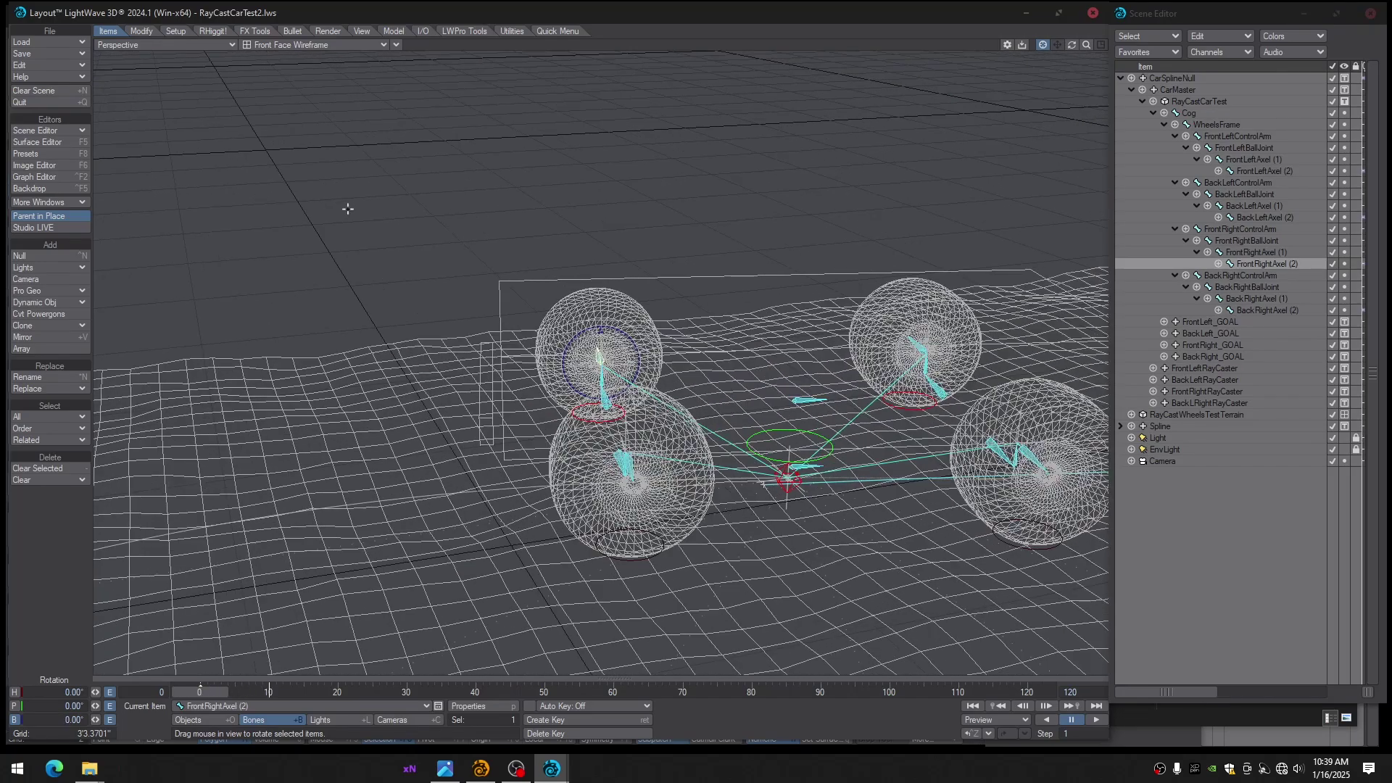
{"action": "left_click", "coordinate": [319, 45]}
{"action": "left_click", "coordinate": [304, 78]}
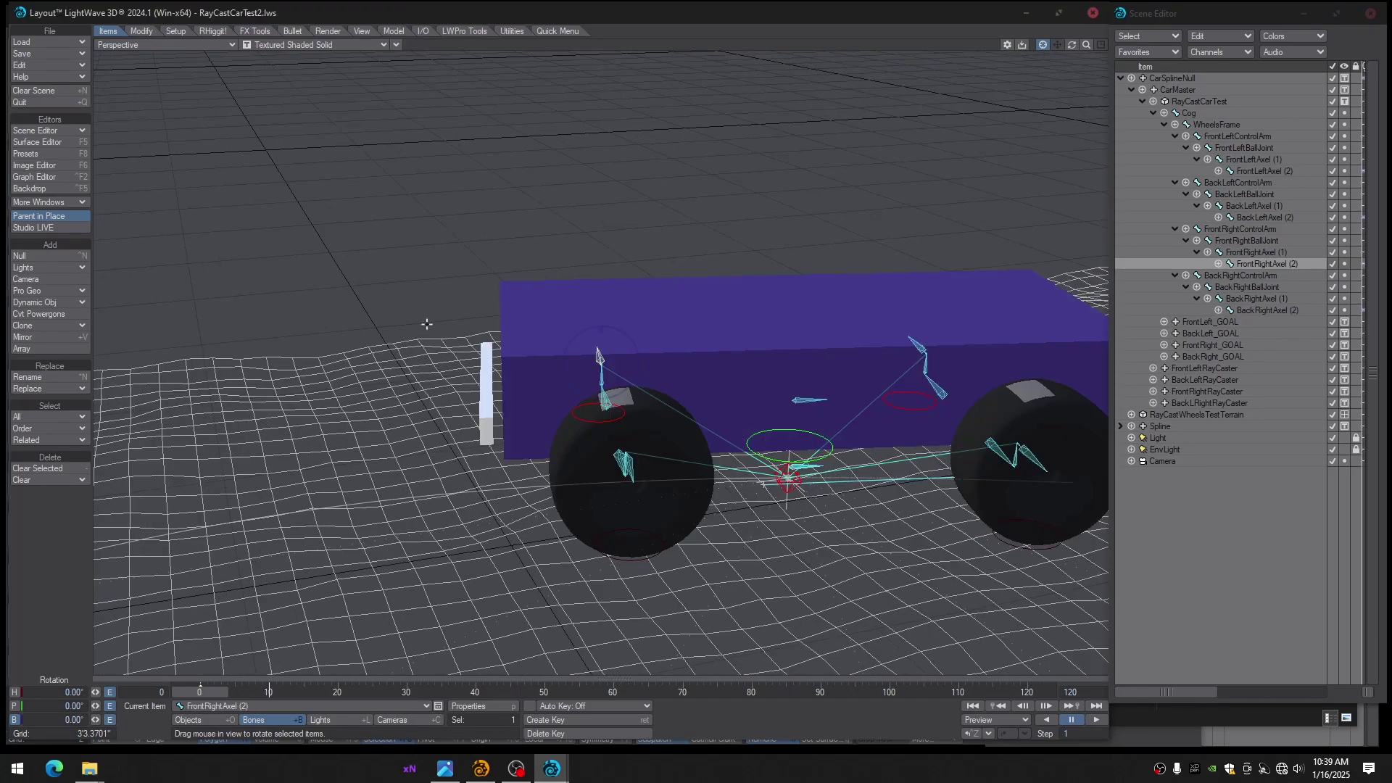
{"action": "left_click_drag", "start_coordinate": [207, 692], "coordinate": [262, 692]}
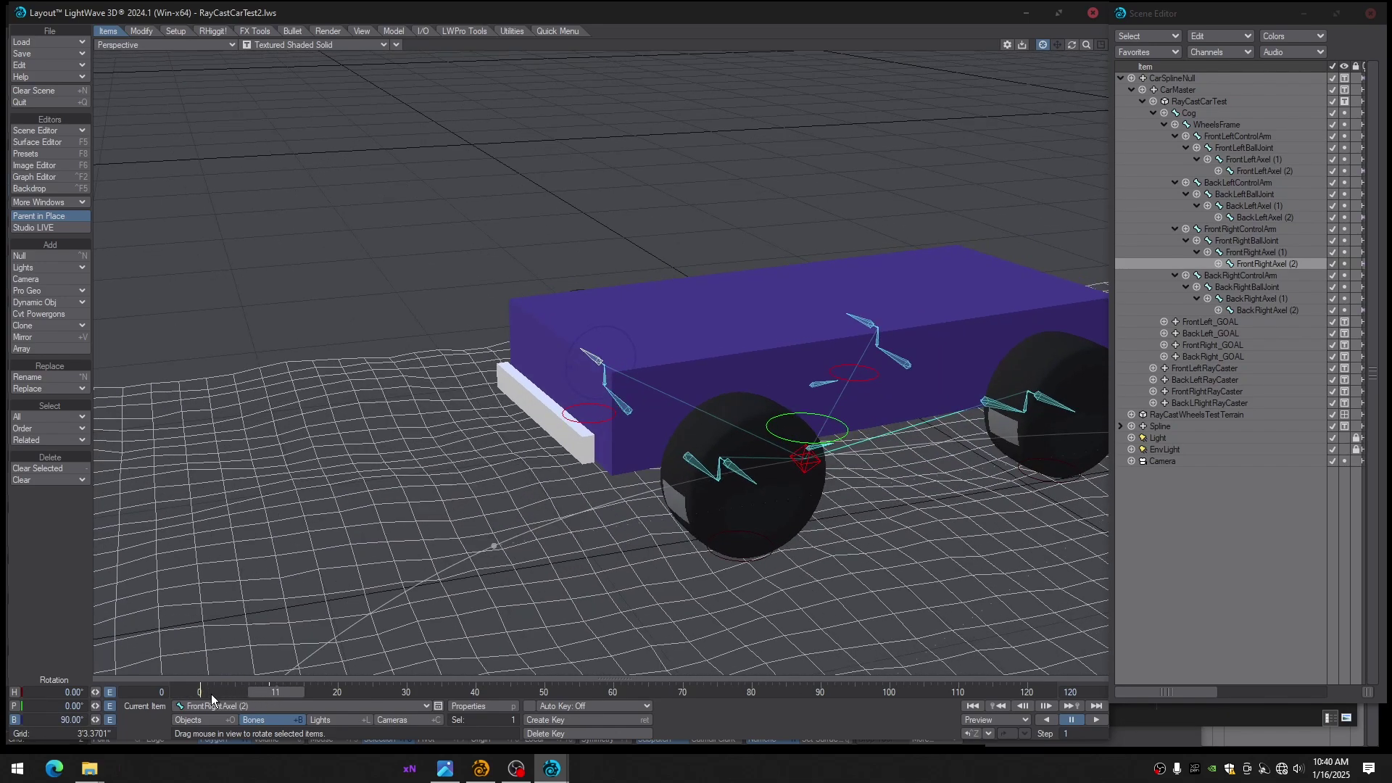
{"action": "left_click_drag", "start_coordinate": [291, 690], "coordinate": [285, 690]}
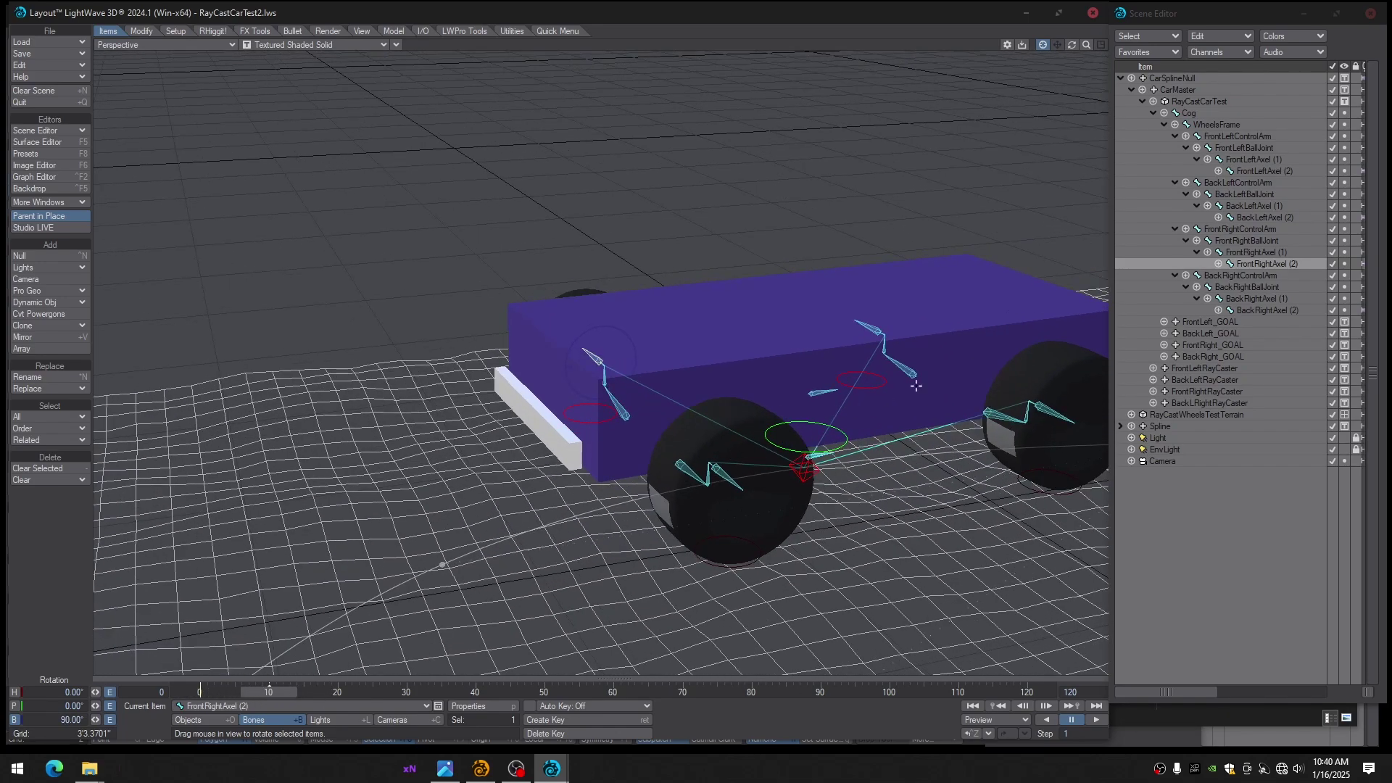
Select the Axel (2) bones of all four wheels and open their channels in the Graph Editor
{"action": "left_click", "coordinate": [1245, 170]}
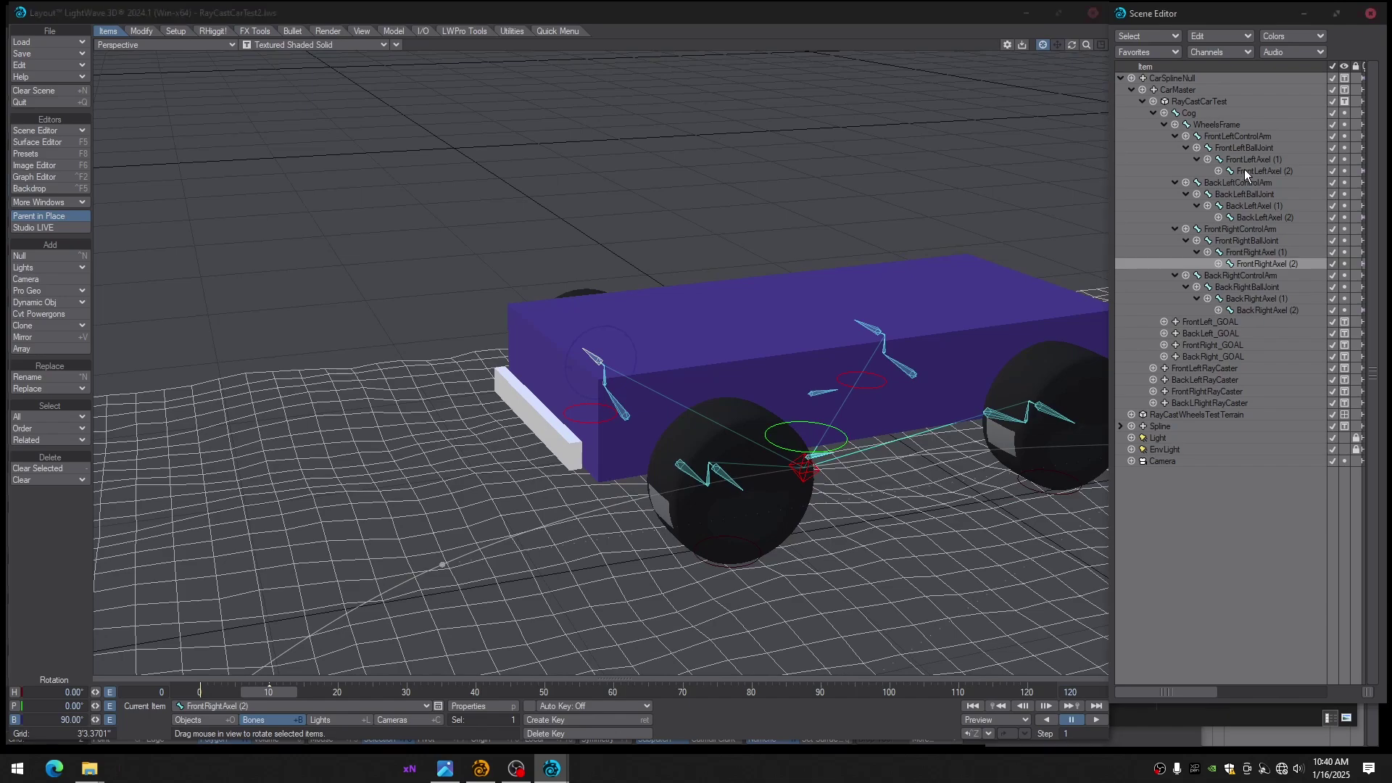
{"action": "left_click", "coordinate": [1243, 217], "text": "ctrl"}
{"action": "left_click", "coordinate": [1252, 265], "text": "ctrl"}
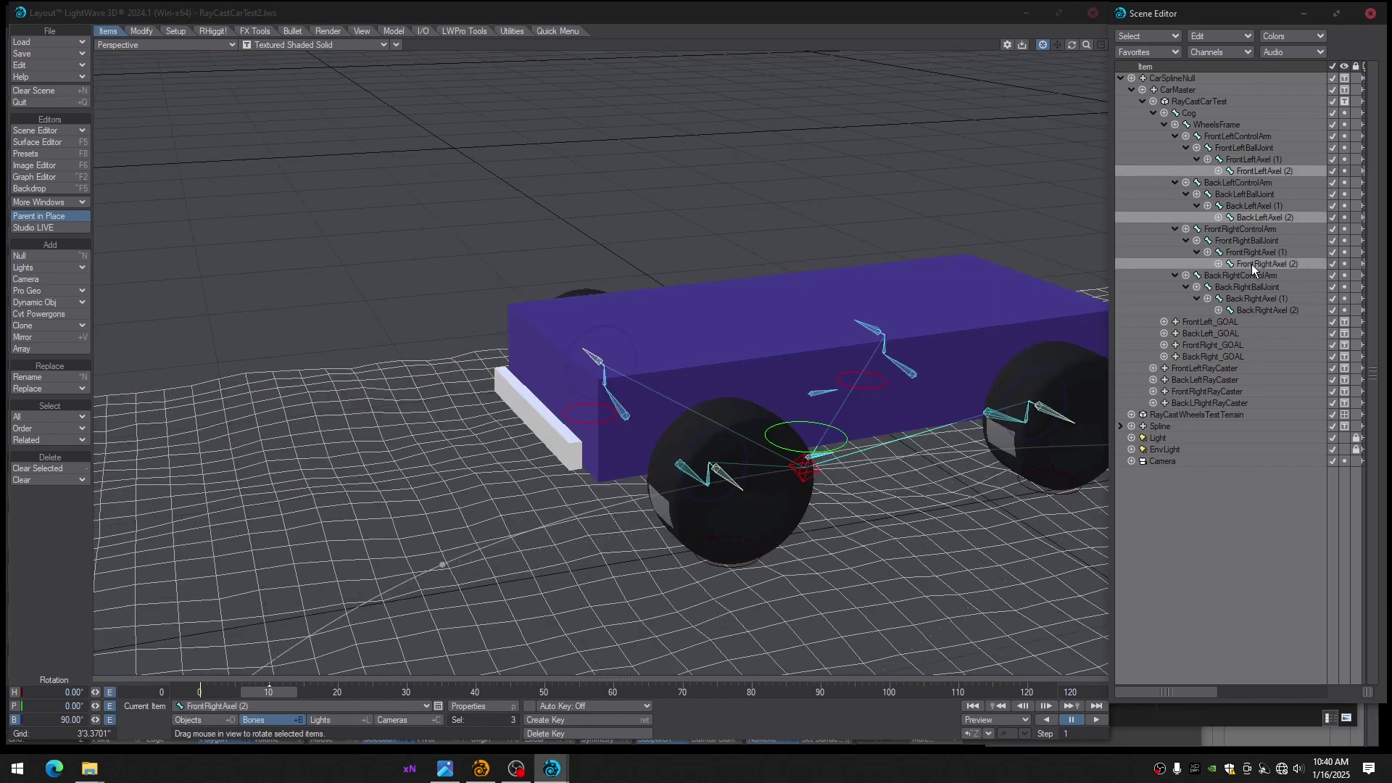
{"action": "left_click", "coordinate": [1259, 308], "text": "ctrl"}
{"action": "left_click", "coordinate": [50, 179]}
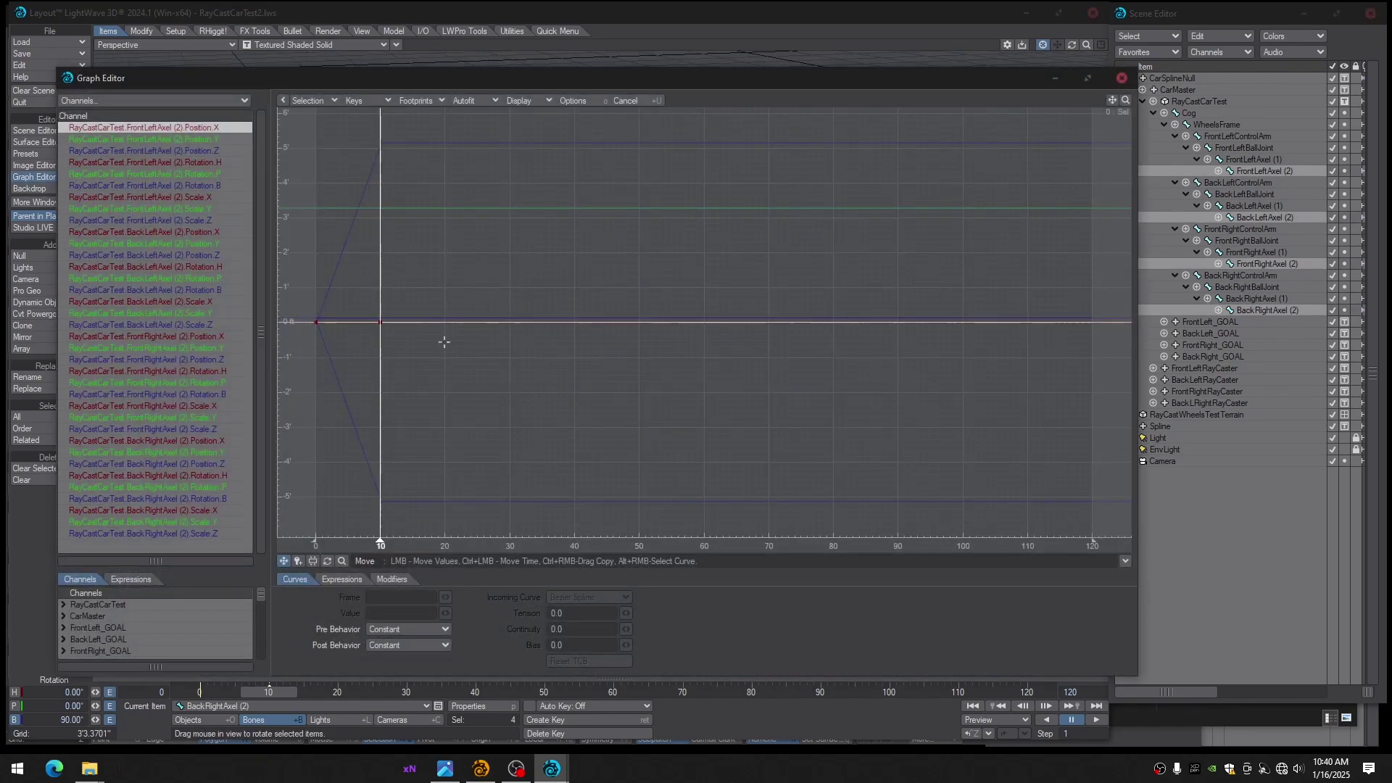
Select the Rotation.B channels of all four Axel (2) bones for curve editing
{"action": "left_click", "coordinate": [214, 188]}
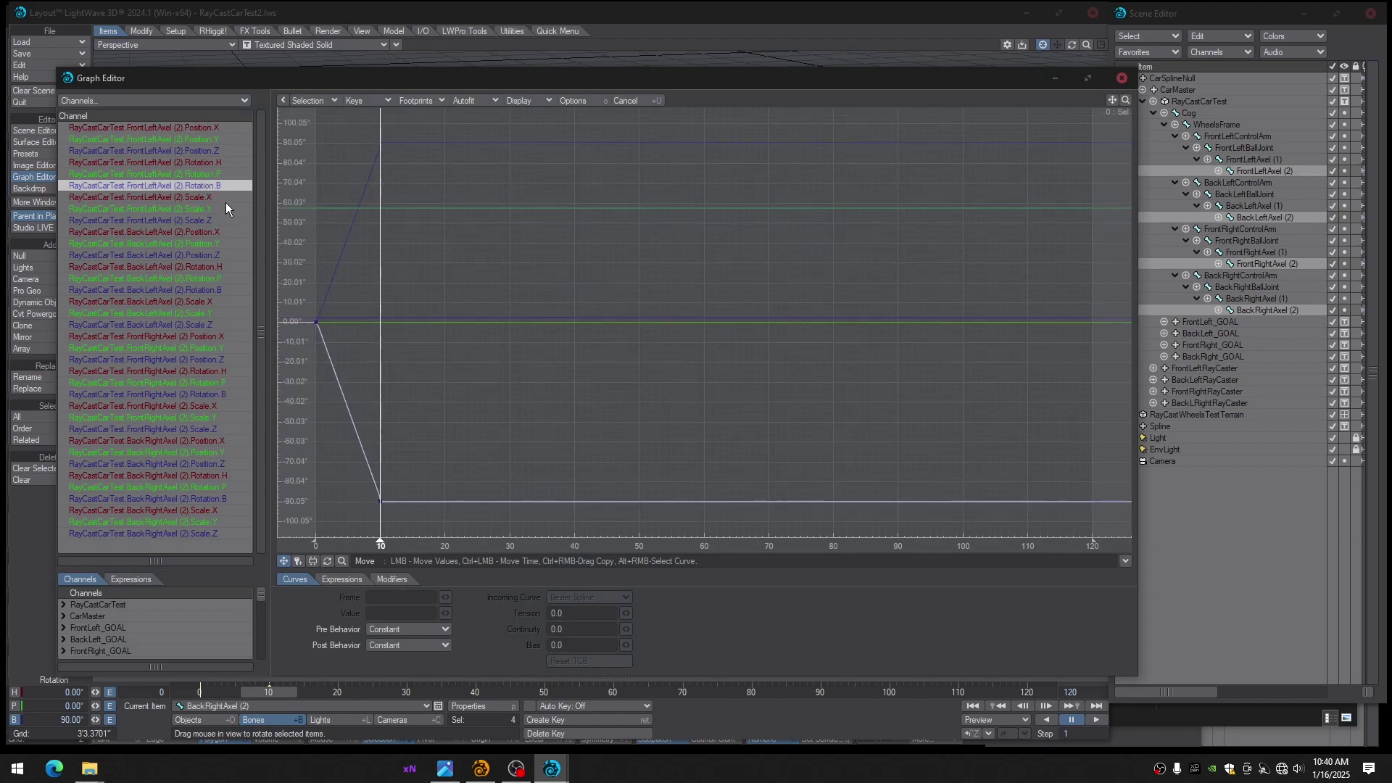
{"action": "left_click", "coordinate": [215, 289], "text": "ctrl"}
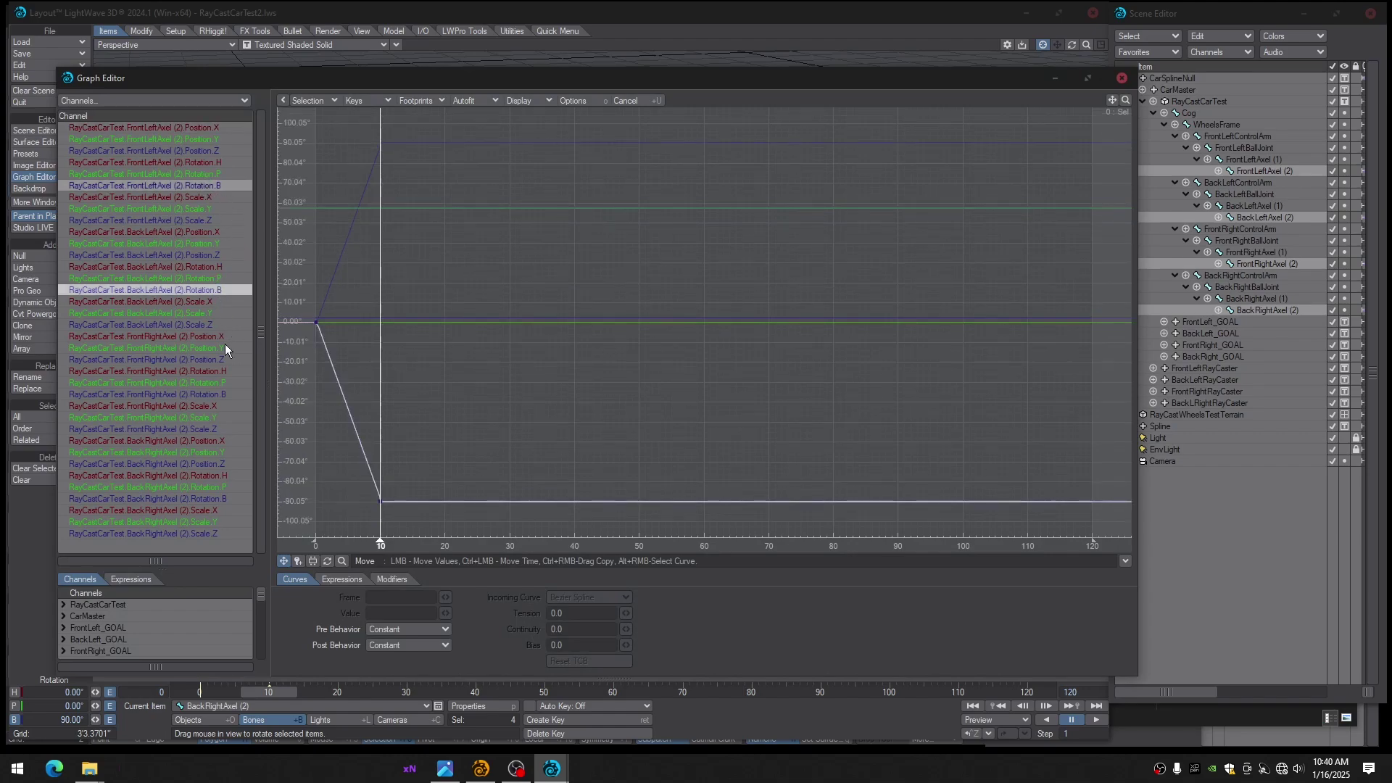
{"action": "left_click", "coordinate": [216, 393], "text": "ctrl"}
{"action": "left_click", "coordinate": [212, 501], "text": "ctrl"}
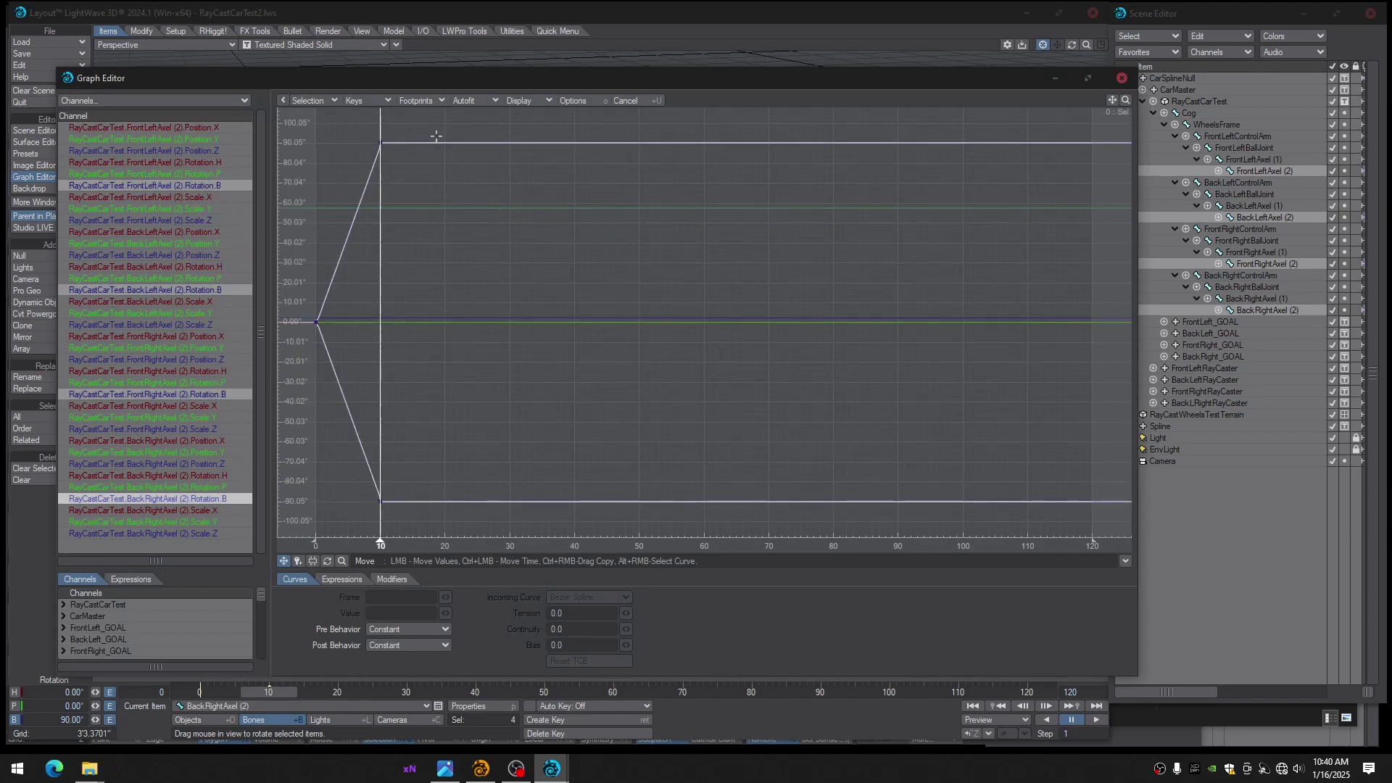
Set the post behavior of the four Axel (2) Rotation.B curves' frame 10 keys to Offset Repeat and close the Graph Editor
{"action": "right_click_drag", "start_coordinate": [436, 126], "coordinate": [359, 528]}
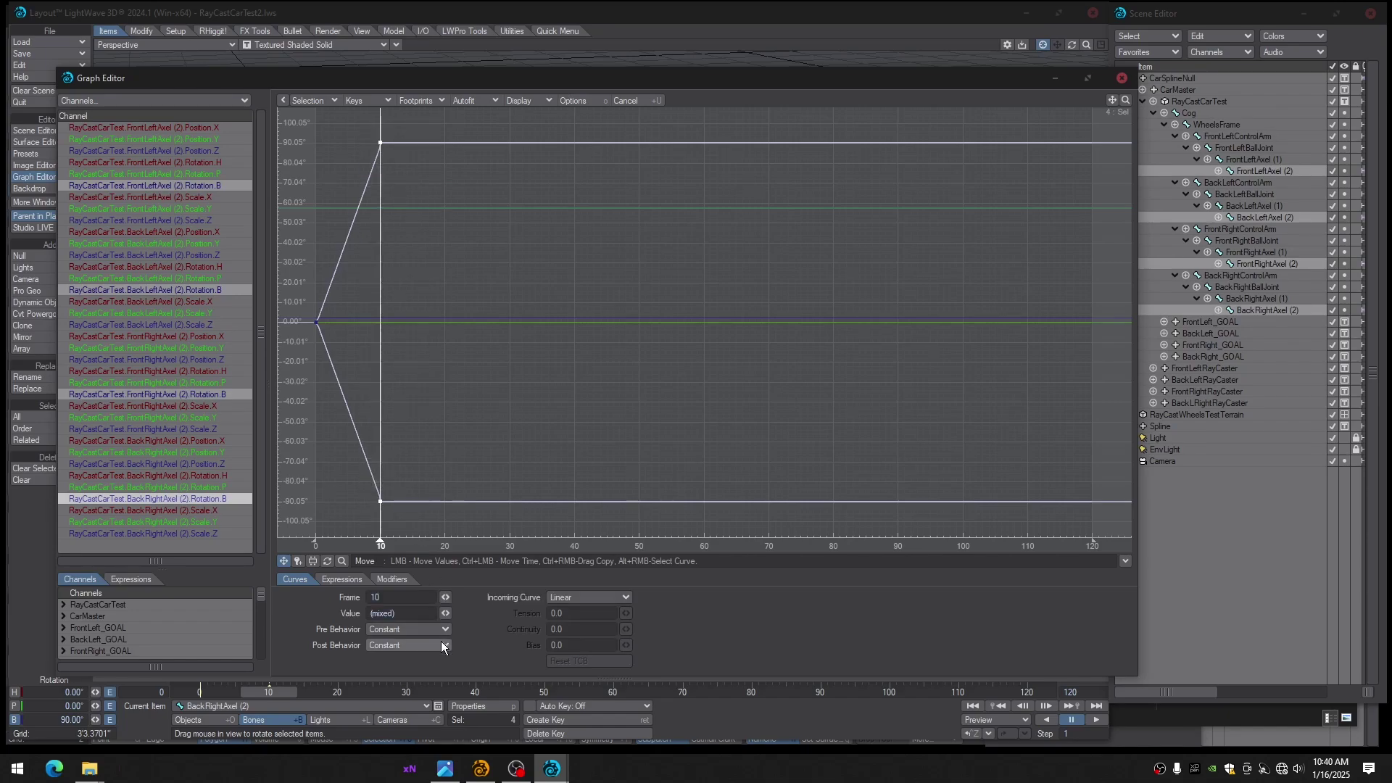
{"action": "left_click", "coordinate": [419, 644]}
{"action": "left_click", "coordinate": [427, 687]}
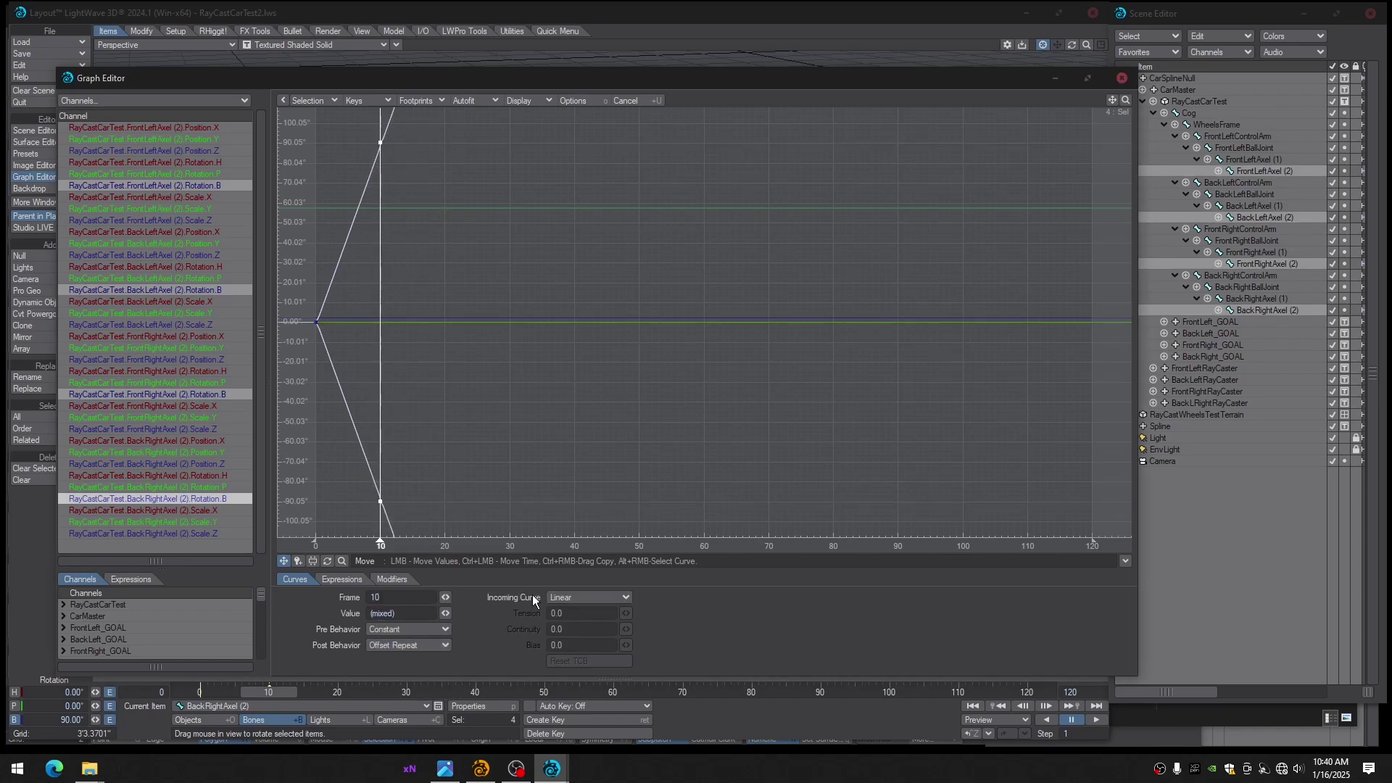
{"action": "left_click", "coordinate": [1122, 79]}
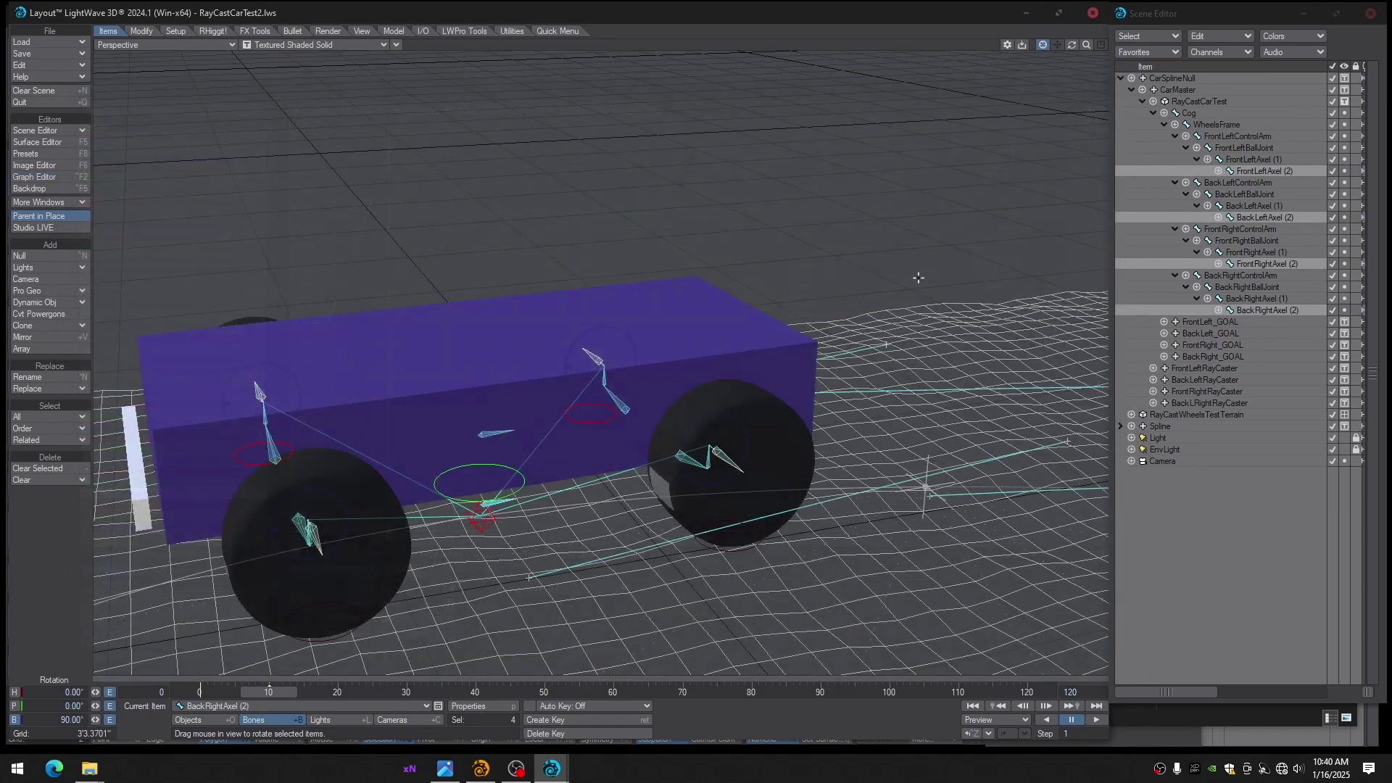
Scrub the timeline through frames 7 and 19 to check the continuous wheel rotation, and select RayCastCarTest
{"action": "mouse_move", "coordinate": [265, 692]}
{"action": "left_mouse_down"}
{"action": "mouse_move", "coordinate": [207, 692]}
{"action": "mouse_move", "coordinate": [997, 692]}
{"action": "mouse_move", "coordinate": [199, 692]}
{"action": "mouse_move", "coordinate": [248, 692]}
{"action": "left_mouse_up"}
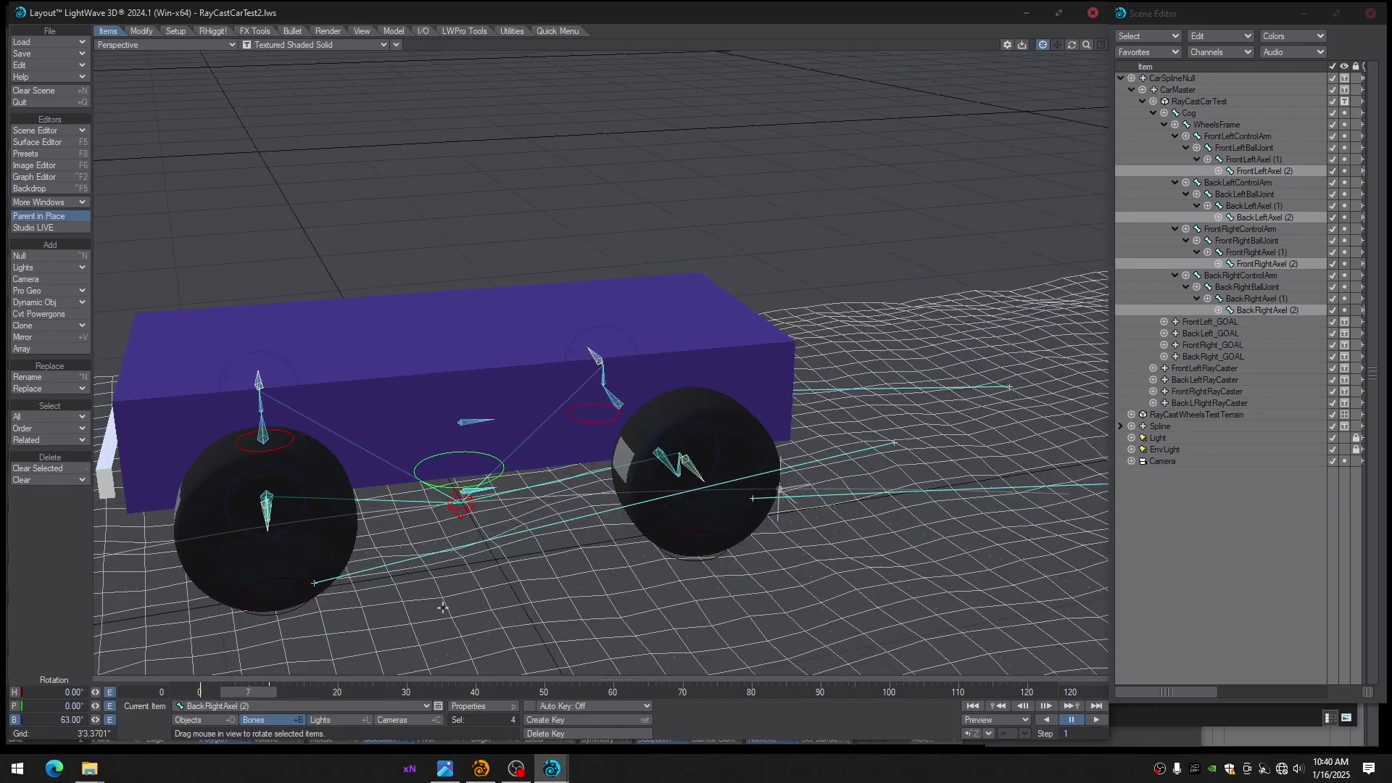
{"action": "scroll", "coordinate": [600, 362], "scroll_direction": "down", "scroll_amount": 3}
{"action": "left_click_drag", "start_coordinate": [600, 362], "coordinate": [450, 384], "text": "alt"}
{"action": "left_click_drag", "start_coordinate": [602, 435], "coordinate": [487, 572], "text": "alt"}
{"action": "left_click_drag", "start_coordinate": [258, 688], "coordinate": [341, 687]}
{"action": "left_click_drag", "start_coordinate": [900, 424], "coordinate": [783, 384], "text": "alt"}
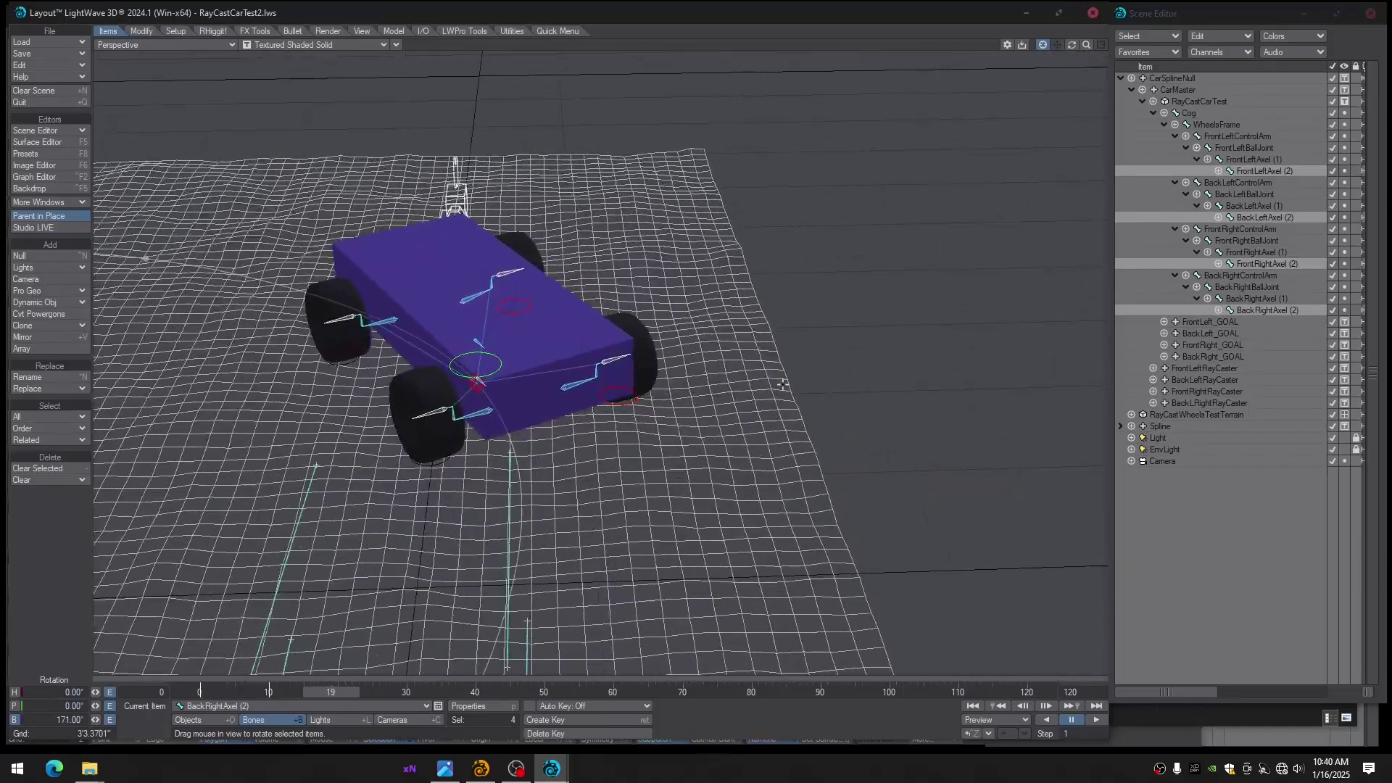
{"action": "left_click", "coordinate": [1196, 102]}
{"action": "left_click_drag", "start_coordinate": [684, 351], "coordinate": [518, 547], "text": "ctrl+alt"}
{"action": "left_click_drag", "start_coordinate": [254, 660], "coordinate": [542, 500], "text": "alt"}
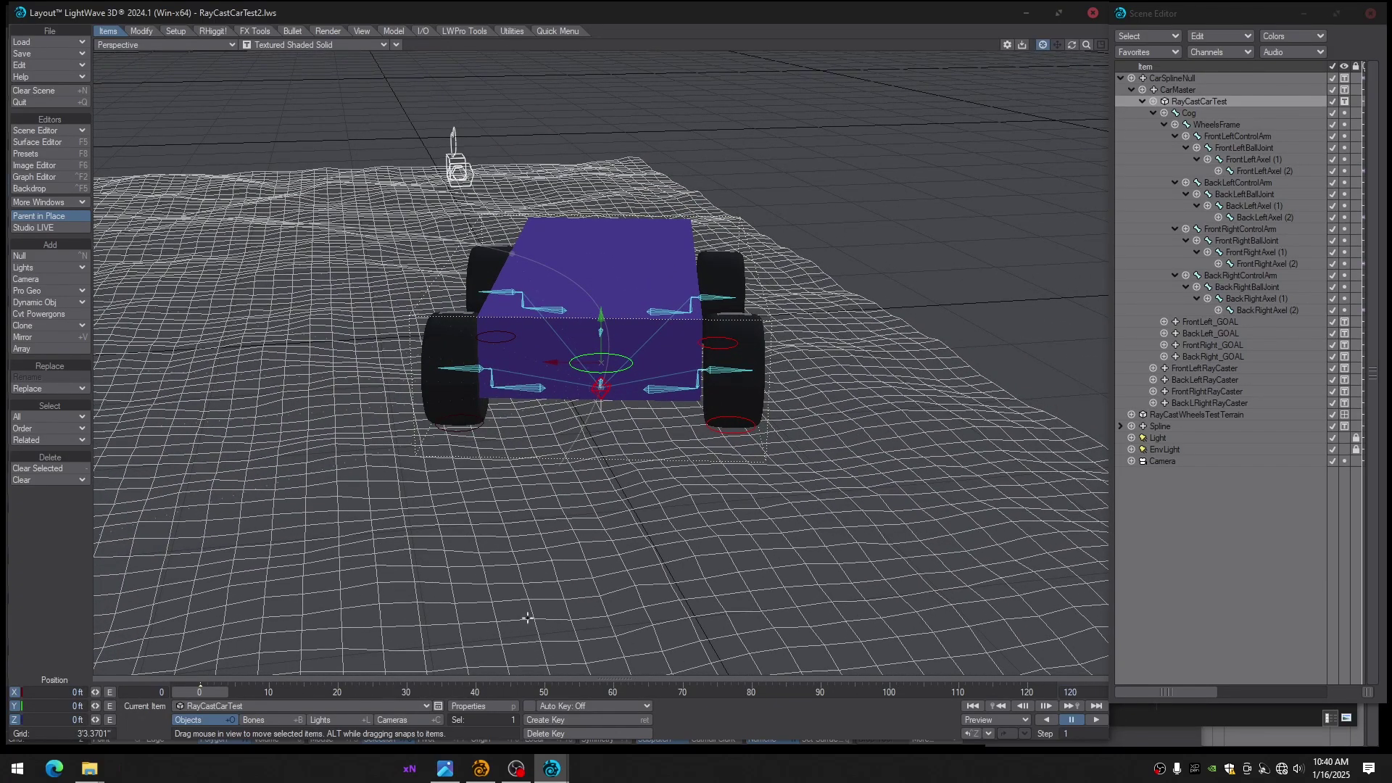
Switch to File Explorer and browse C:\Program Files\NewTek to the LightWave11.6.3 folder
{"action": "key", "text": "super+e"}
{"action": "double_click", "coordinate": [393, 206]}
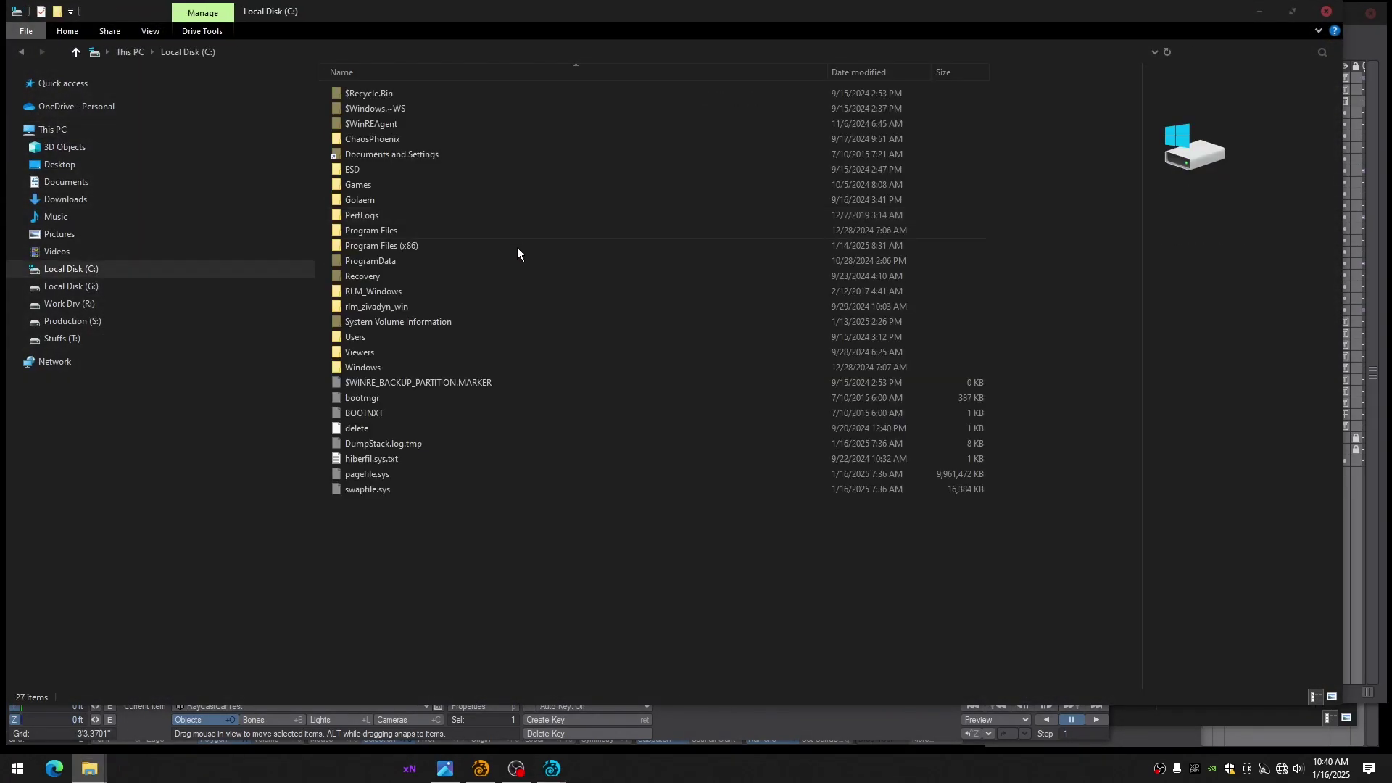
{"action": "double_click", "coordinate": [372, 231]}
{"action": "scroll", "coordinate": [464, 449], "scroll_direction": "down", "scroll_amount": 3}
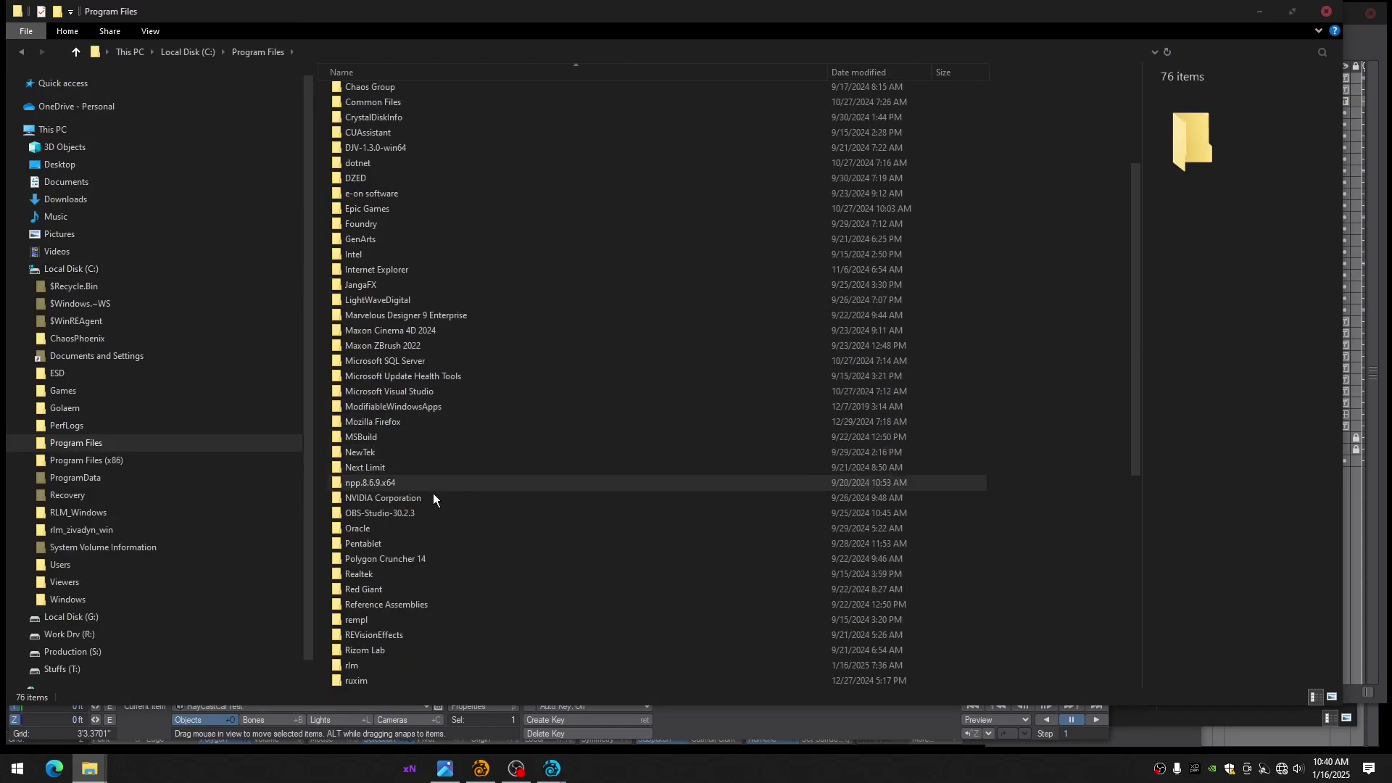
{"action": "double_click", "coordinate": [363, 458]}
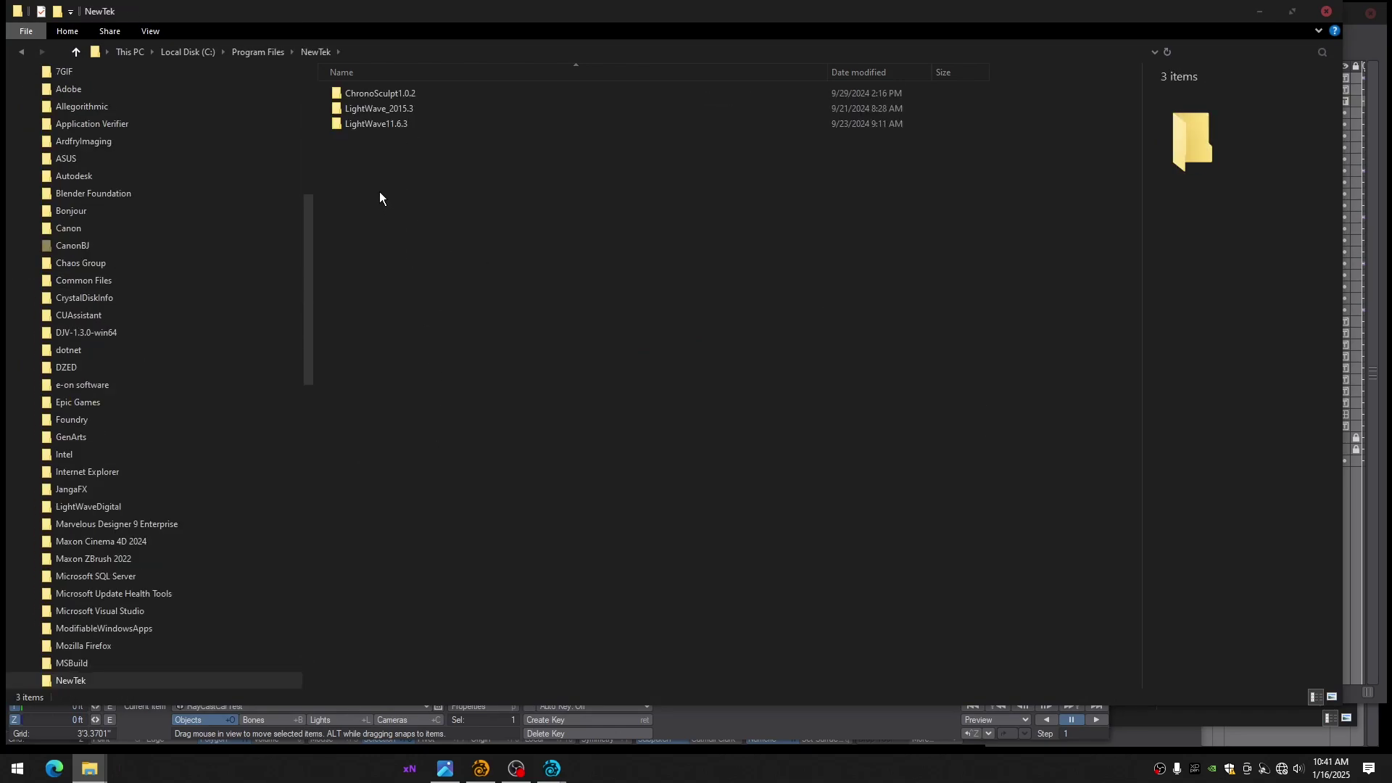
{"action": "double_click", "coordinate": [369, 125]}
{"action": "left_click", "coordinate": [90, 665]}
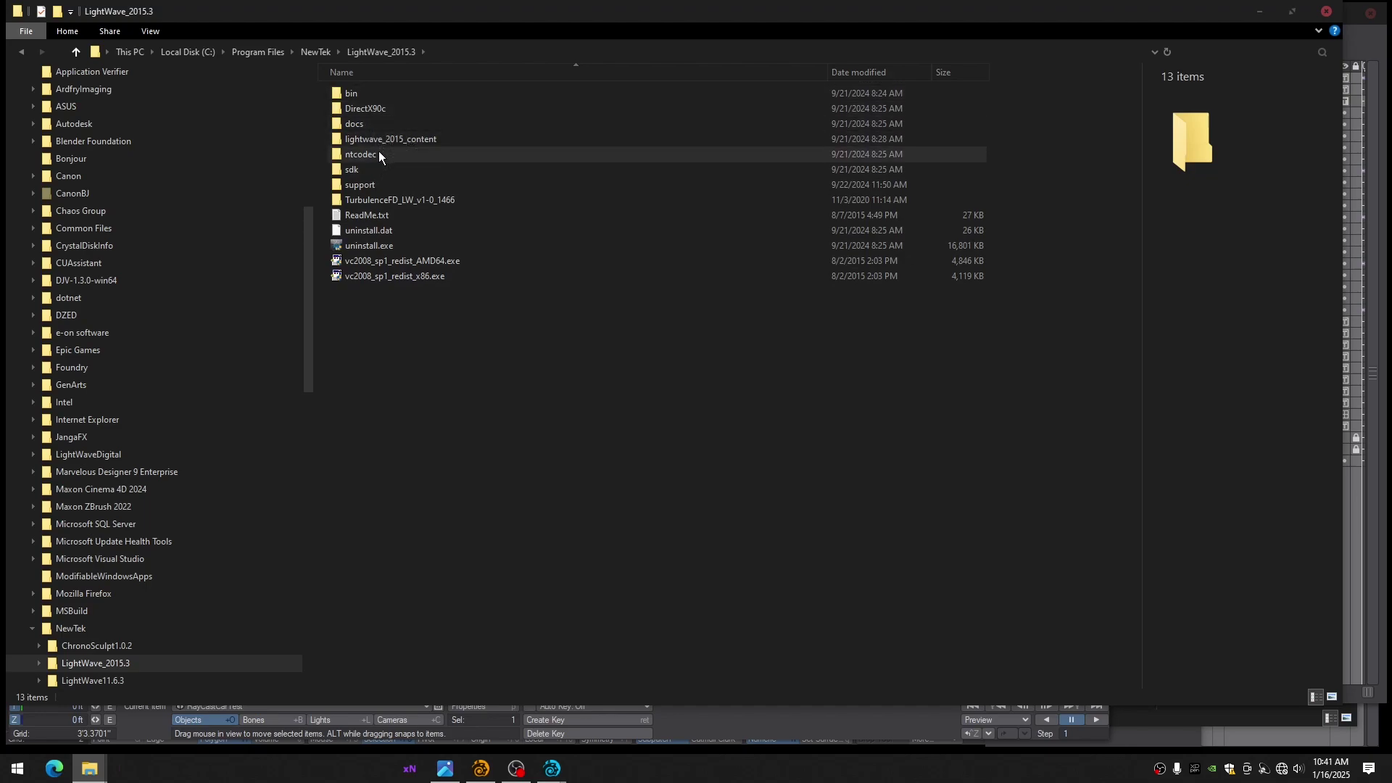
{"action": "left_click", "coordinate": [72, 680]}
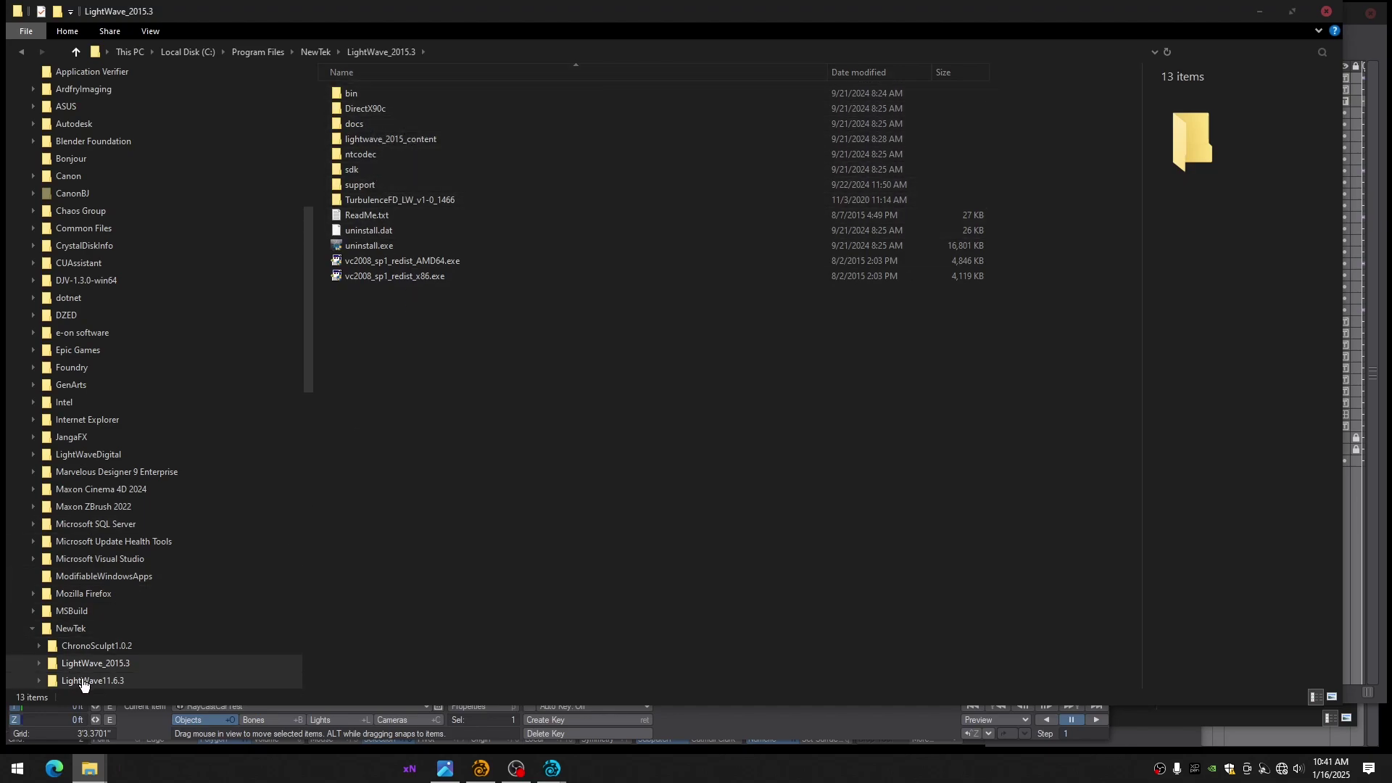
Look up the sample ray-cast node files in 11-6_content\Nodes\RayCastAssist\RayCast-NodalMotion, and close File Explorer
{"action": "double_click", "coordinate": [370, 97]}
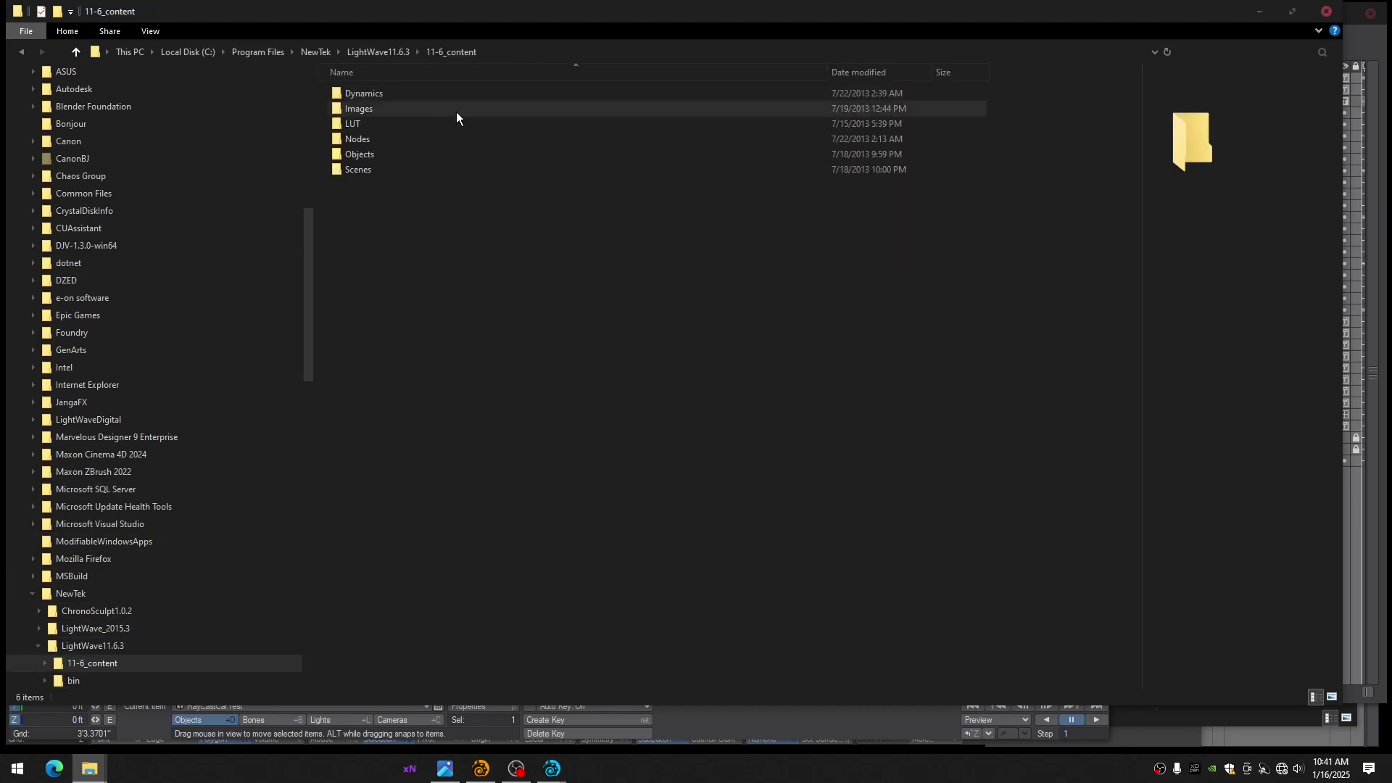
{"action": "double_click", "coordinate": [374, 139]}
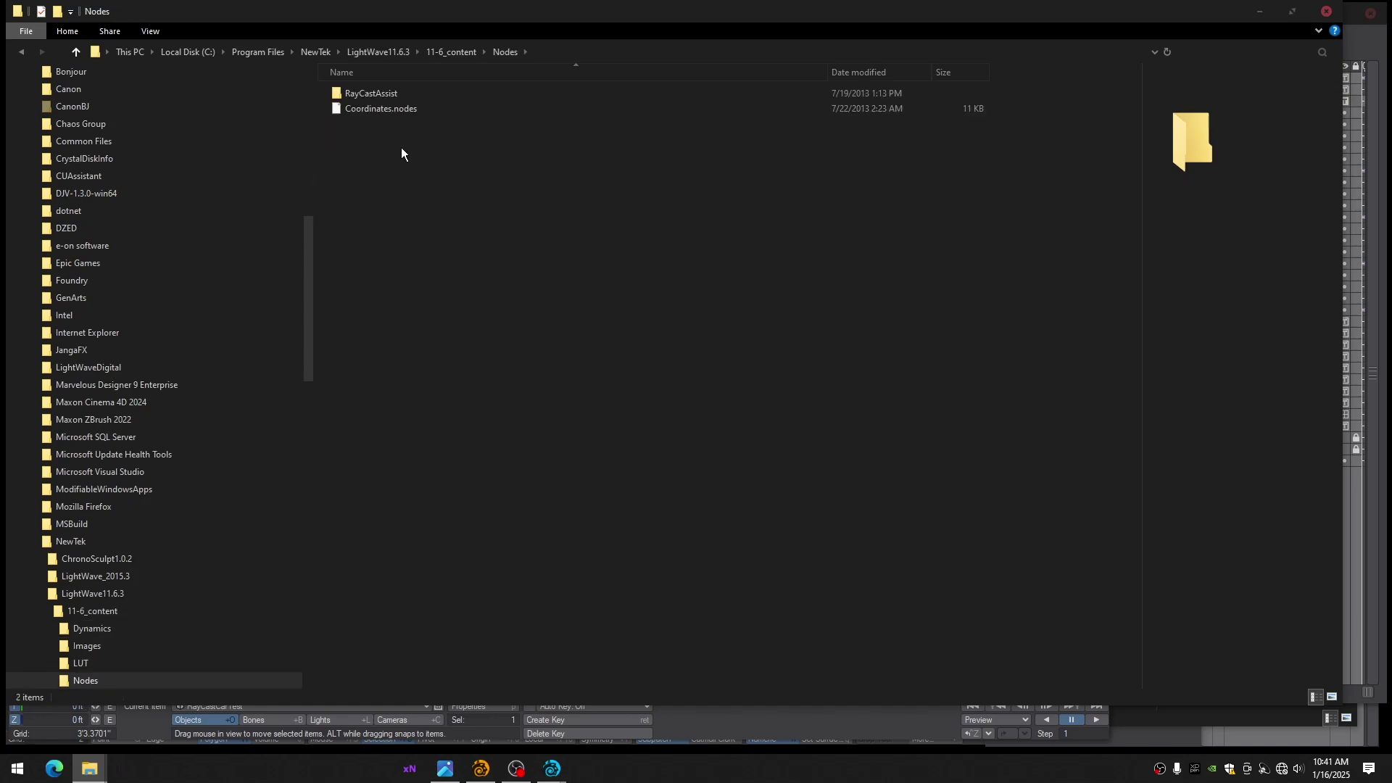
{"action": "double_click", "coordinate": [367, 91]}
{"action": "double_click", "coordinate": [394, 109]}
{"action": "left_click", "coordinate": [464, 95]}
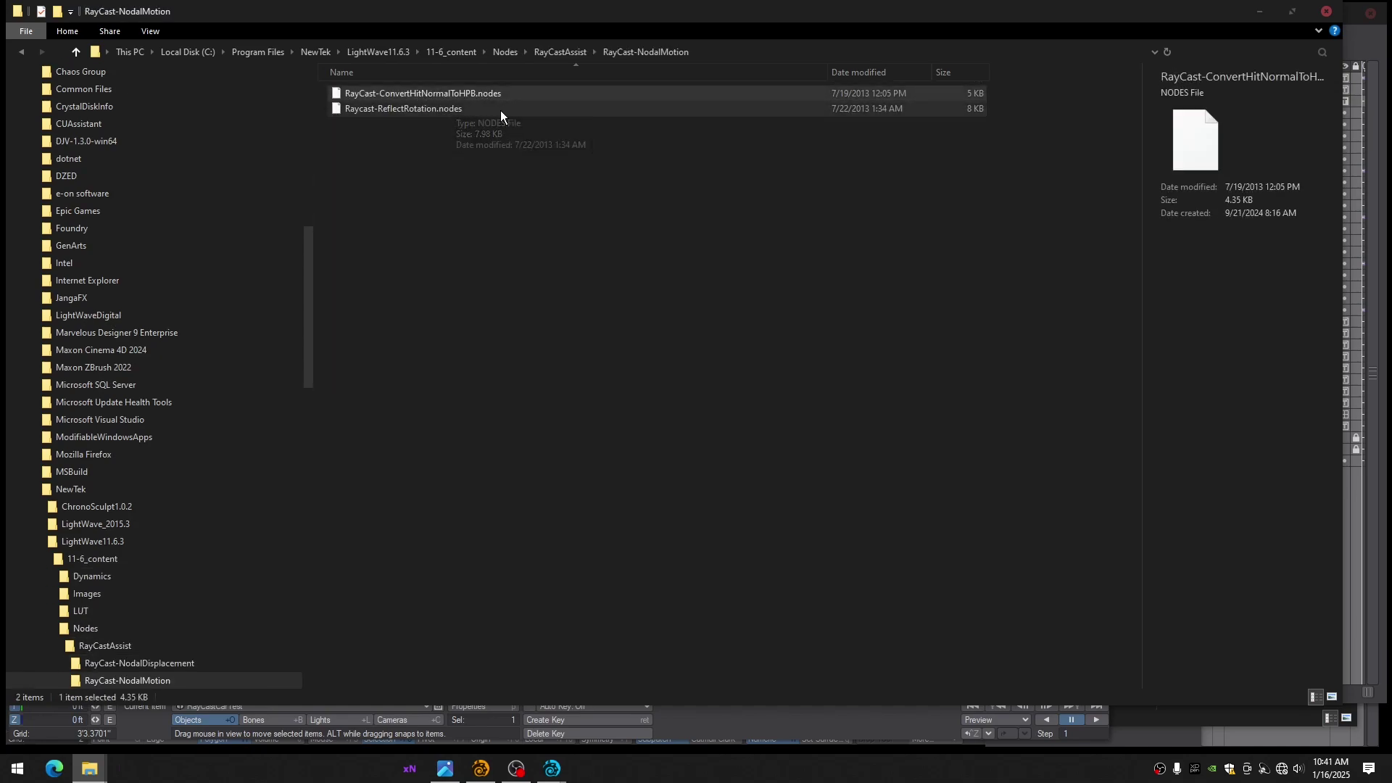
{"action": "left_click", "coordinate": [1328, 13]}
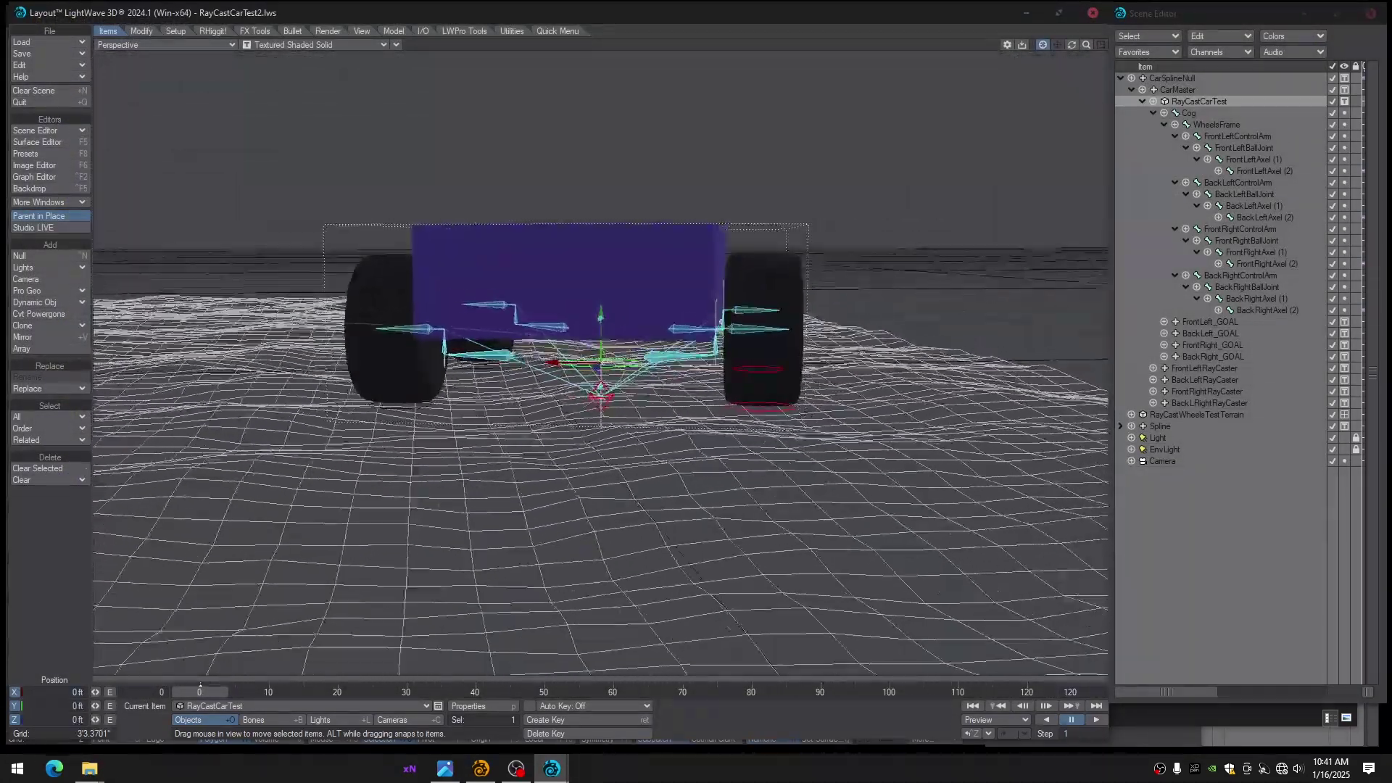
{"action": "left_click_drag", "start_coordinate": [600, 363], "coordinate": [711, 381], "text": "alt"}
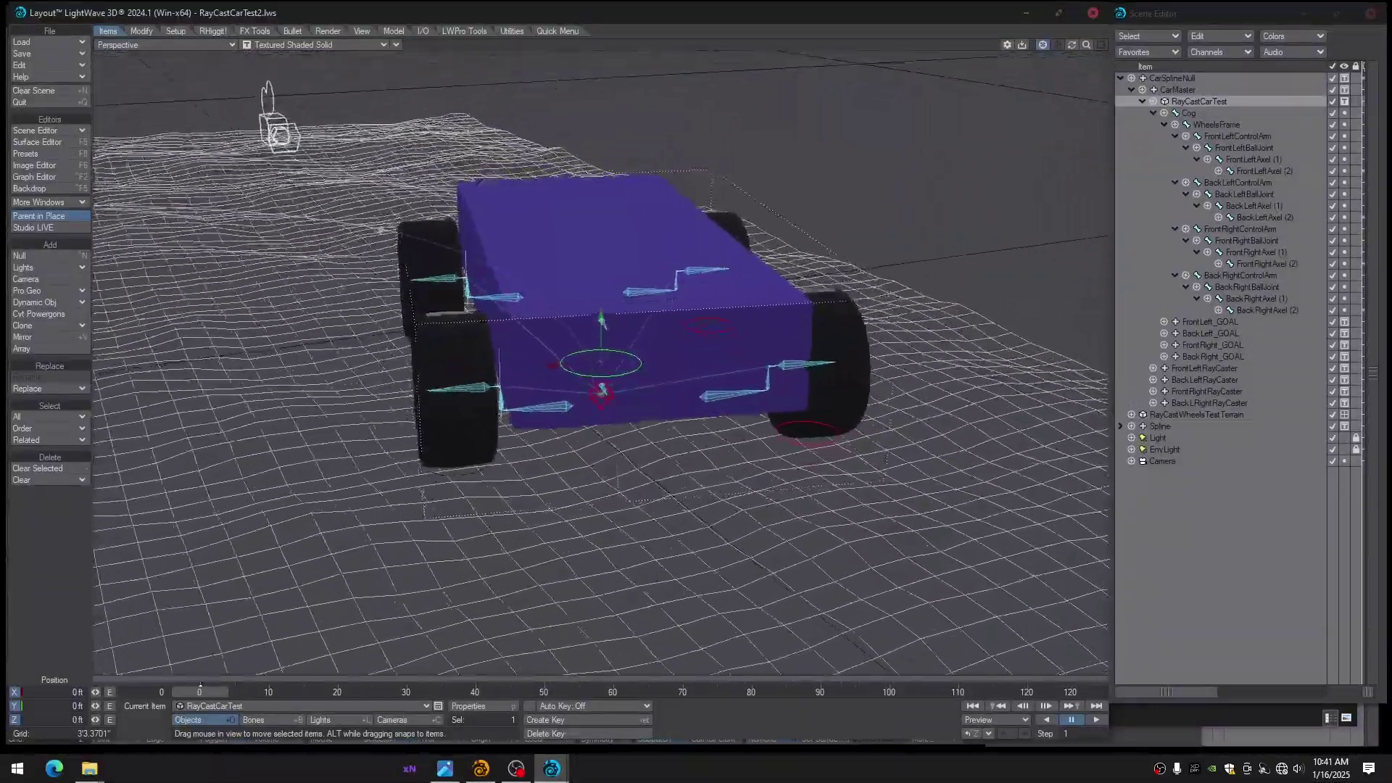
{"action": "left_click_drag", "start_coordinate": [541, 530], "coordinate": [473, 509], "text": "alt"}
{"action": "left_click_drag", "start_coordinate": [663, 327], "coordinate": [704, 337], "text": "ctrl+alt"}
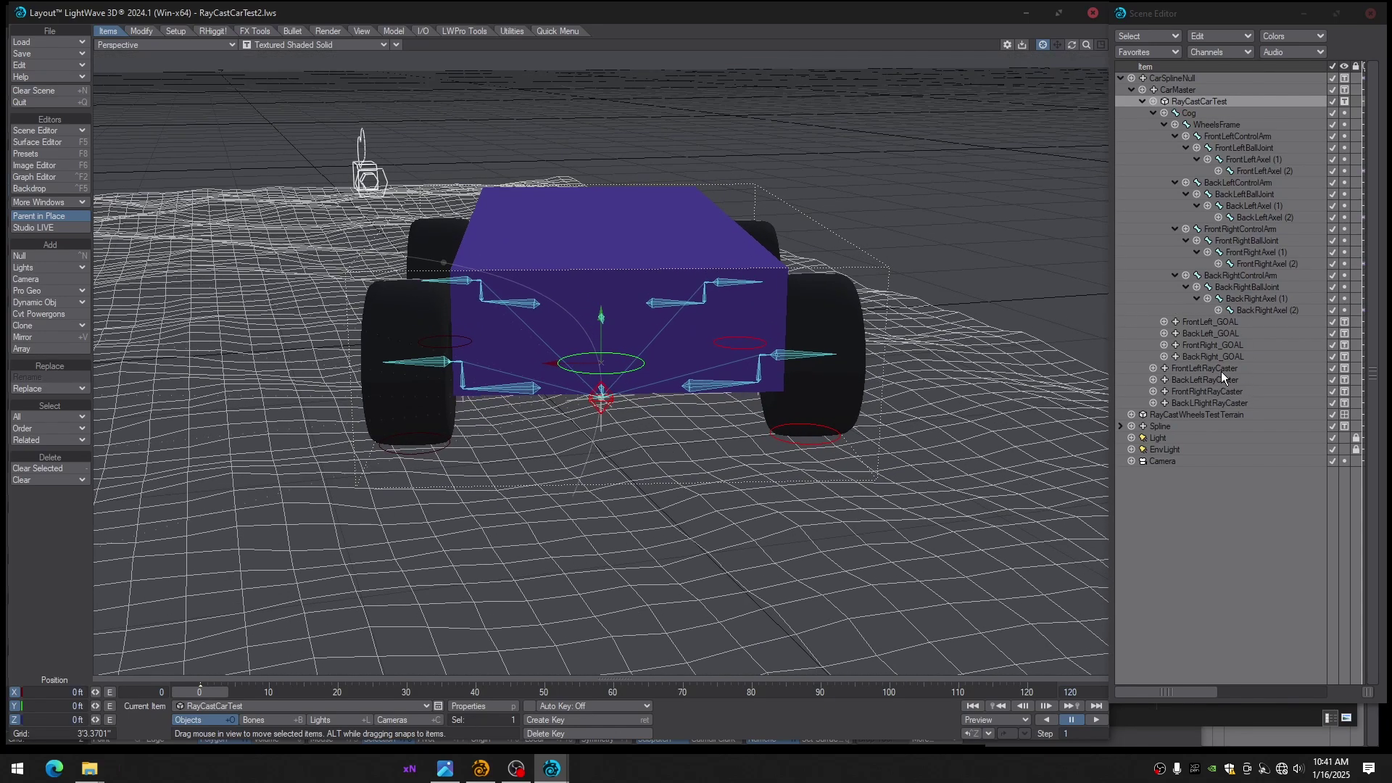
{"action": "left_click", "coordinate": [1186, 92]}
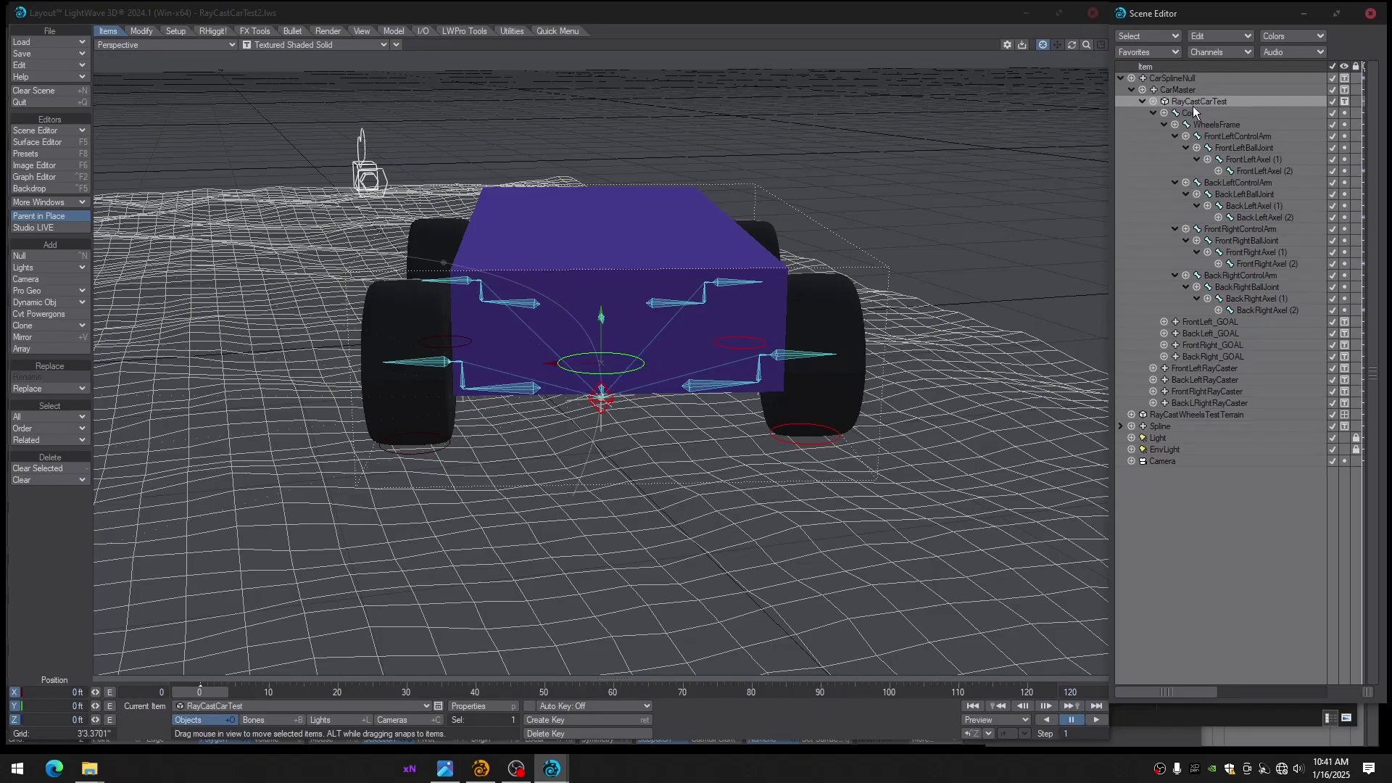
{"action": "left_click_drag", "start_coordinate": [856, 290], "coordinate": [965, 250], "text": "alt"}
{"action": "left_click_drag", "start_coordinate": [733, 257], "coordinate": [834, 273], "text": "alt"}
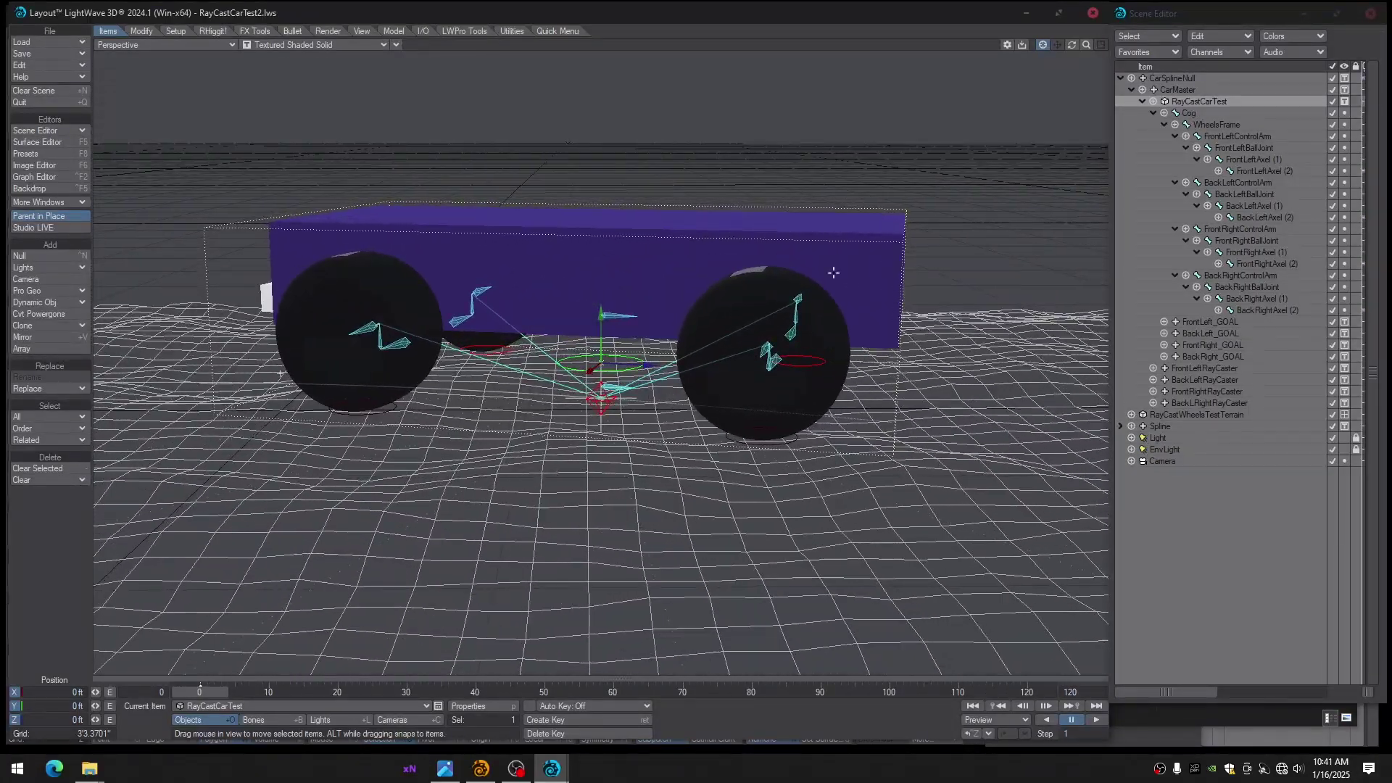
Select the Cog bone and show its Rotation.P channel in the Graph Editor
{"action": "left_click", "coordinate": [1193, 116]}
{"action": "left_click_drag", "start_coordinate": [540, 354], "coordinate": [590, 344], "text": "alt"}
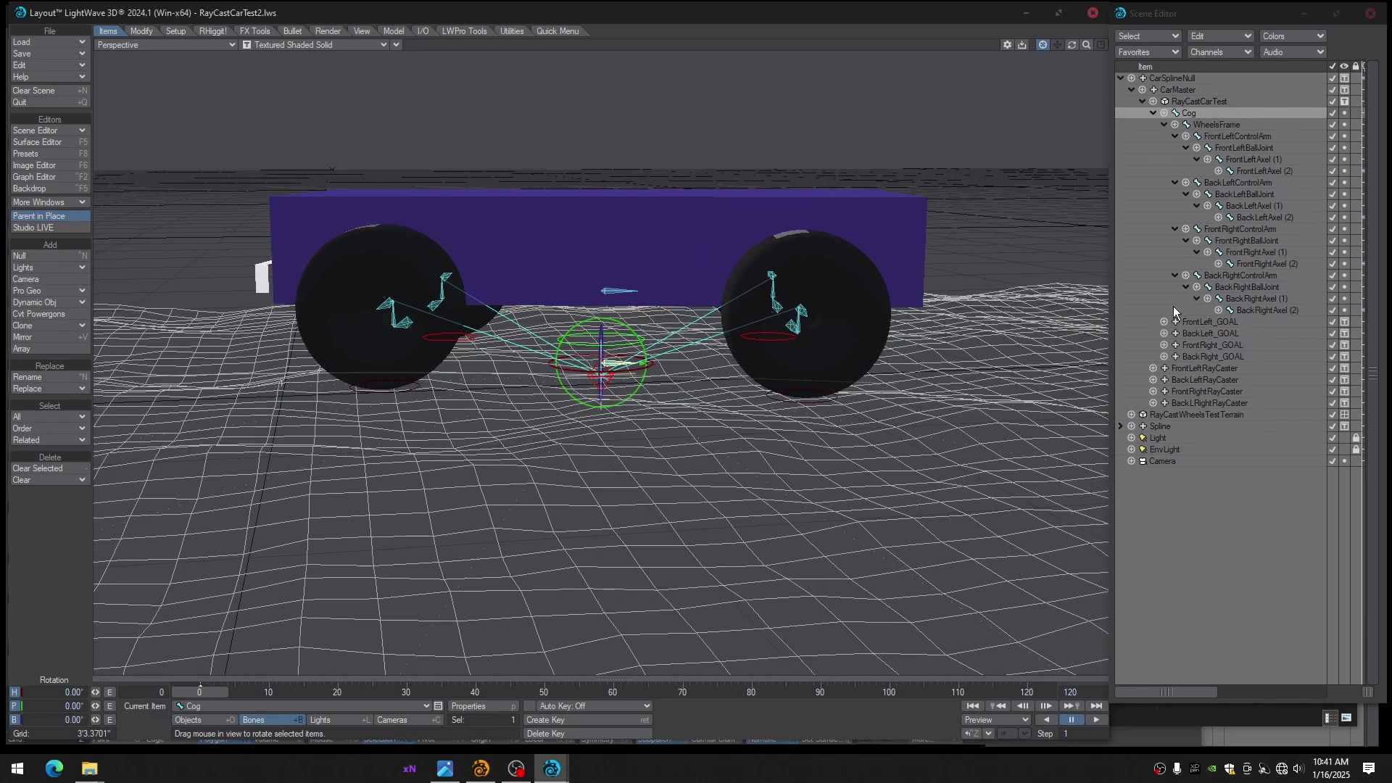
{"action": "left_click", "coordinate": [35, 177]}
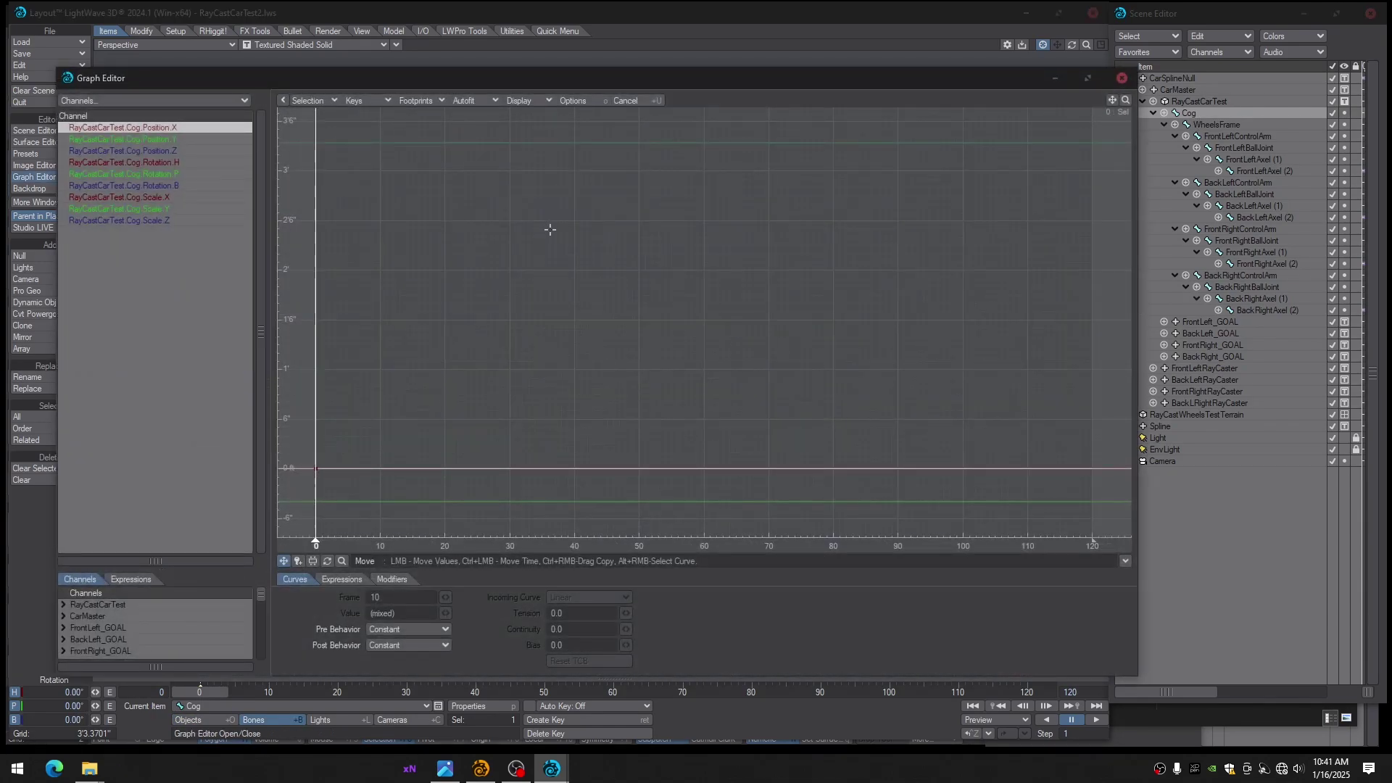
{"action": "left_click", "coordinate": [157, 175]}
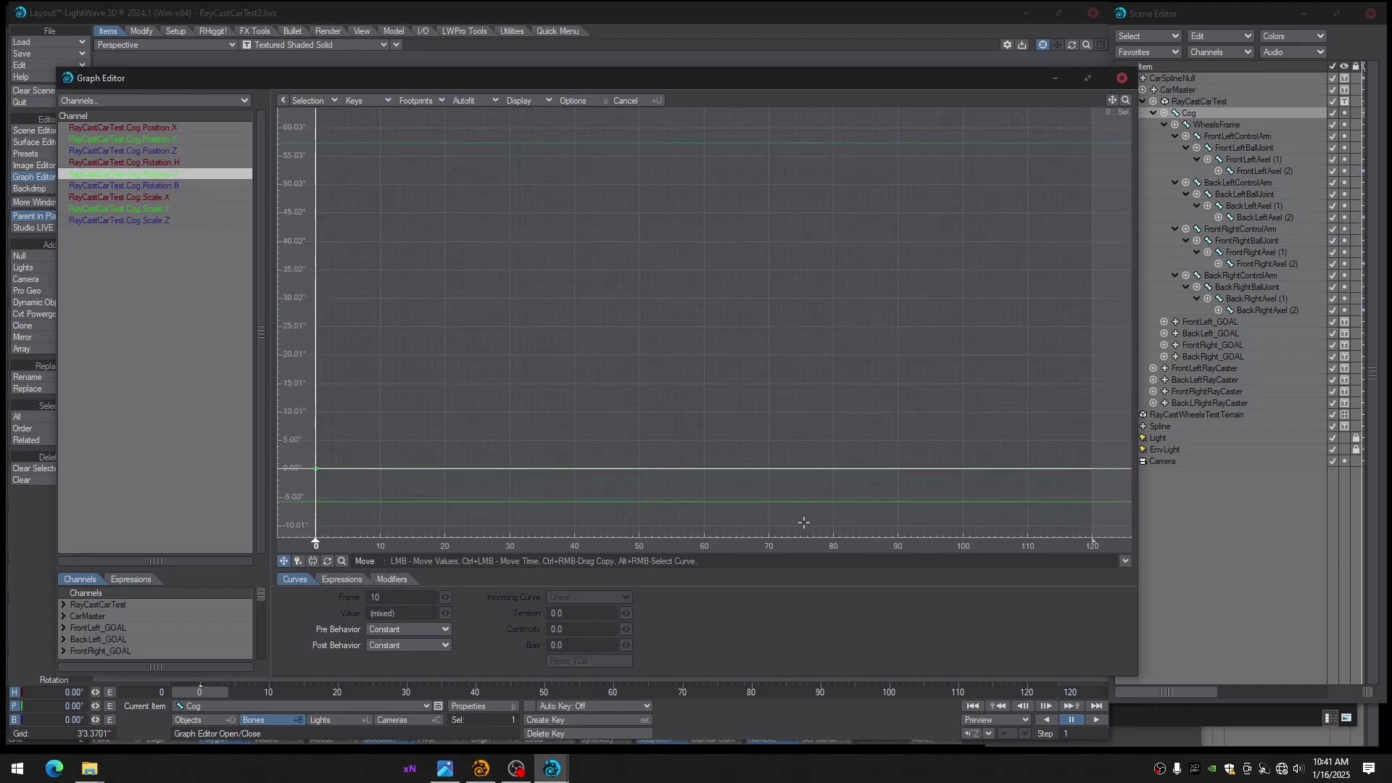
Add a Noisy Channel modifier to the Cog's Rotation.P channel with scale 0.1 and speed 0.5
{"action": "left_click", "coordinate": [393, 580]}
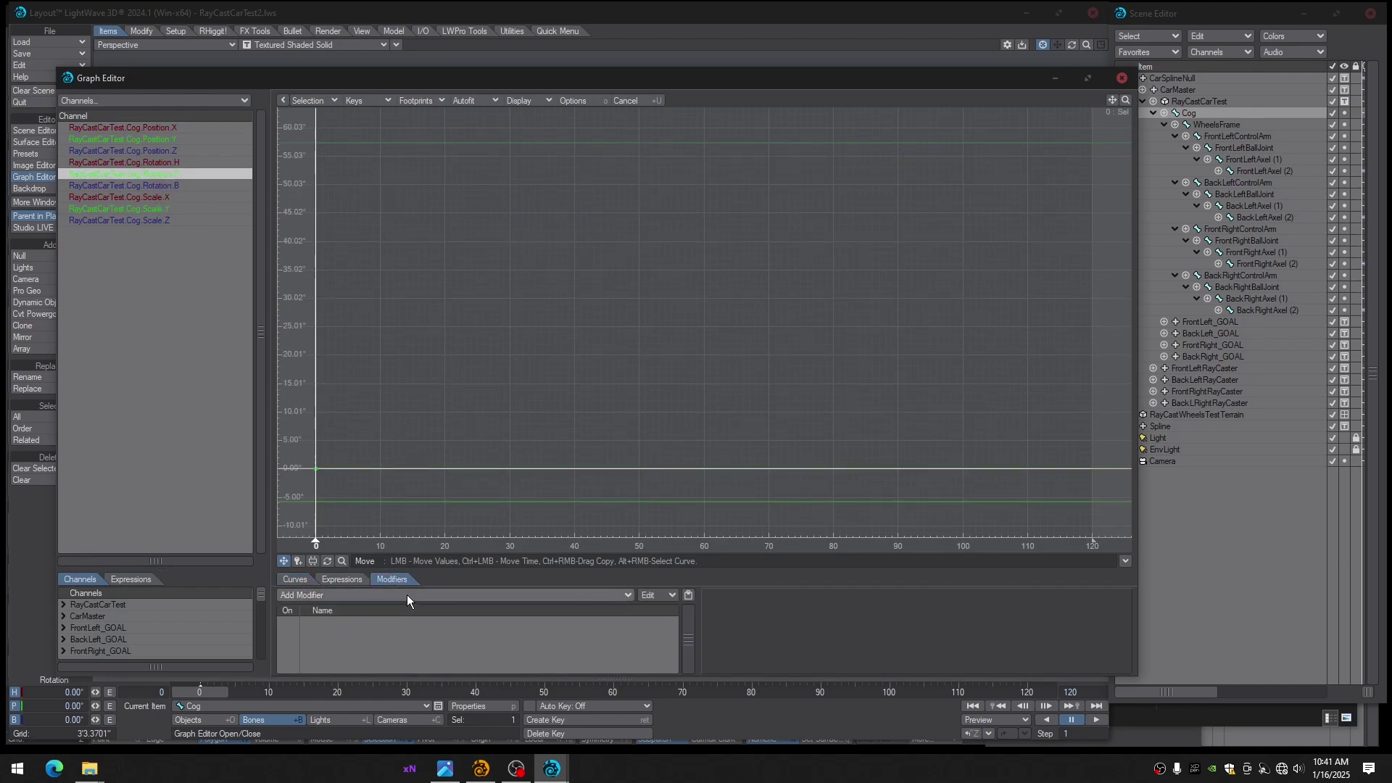
{"action": "left_click", "coordinate": [407, 595]}
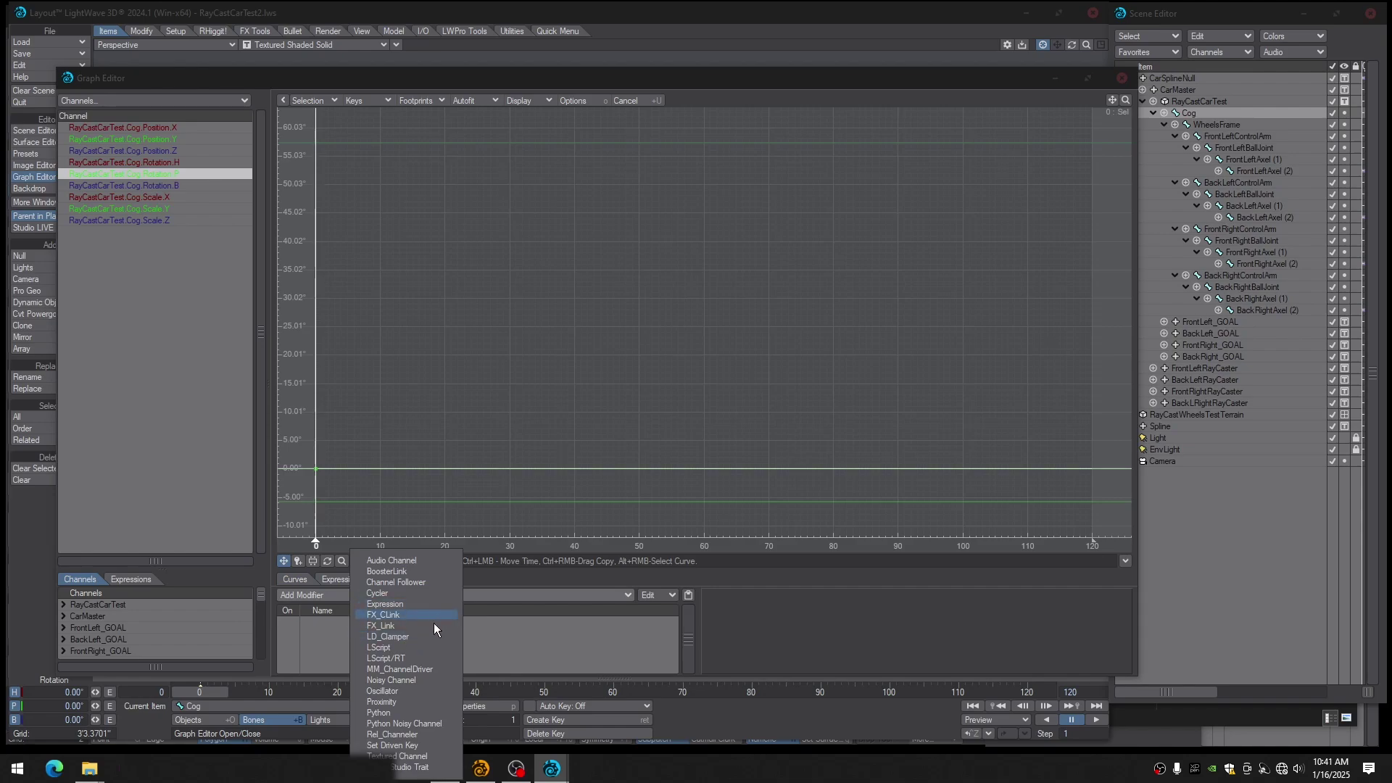
{"action": "left_click", "coordinate": [405, 680]}
{"action": "left_click", "coordinate": [493, 625]}
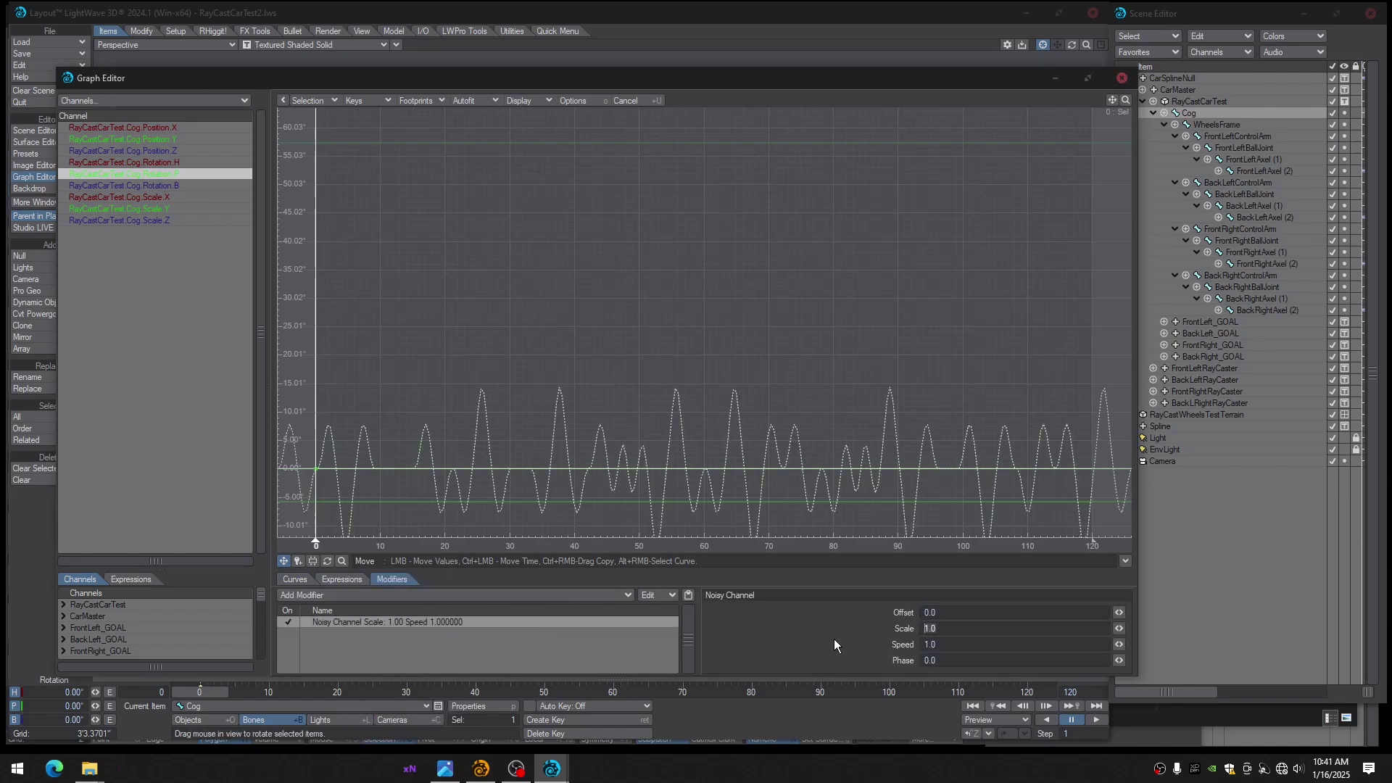
{"action": "type", "text": ".1"}
{"action": "key", "text": "Return"}
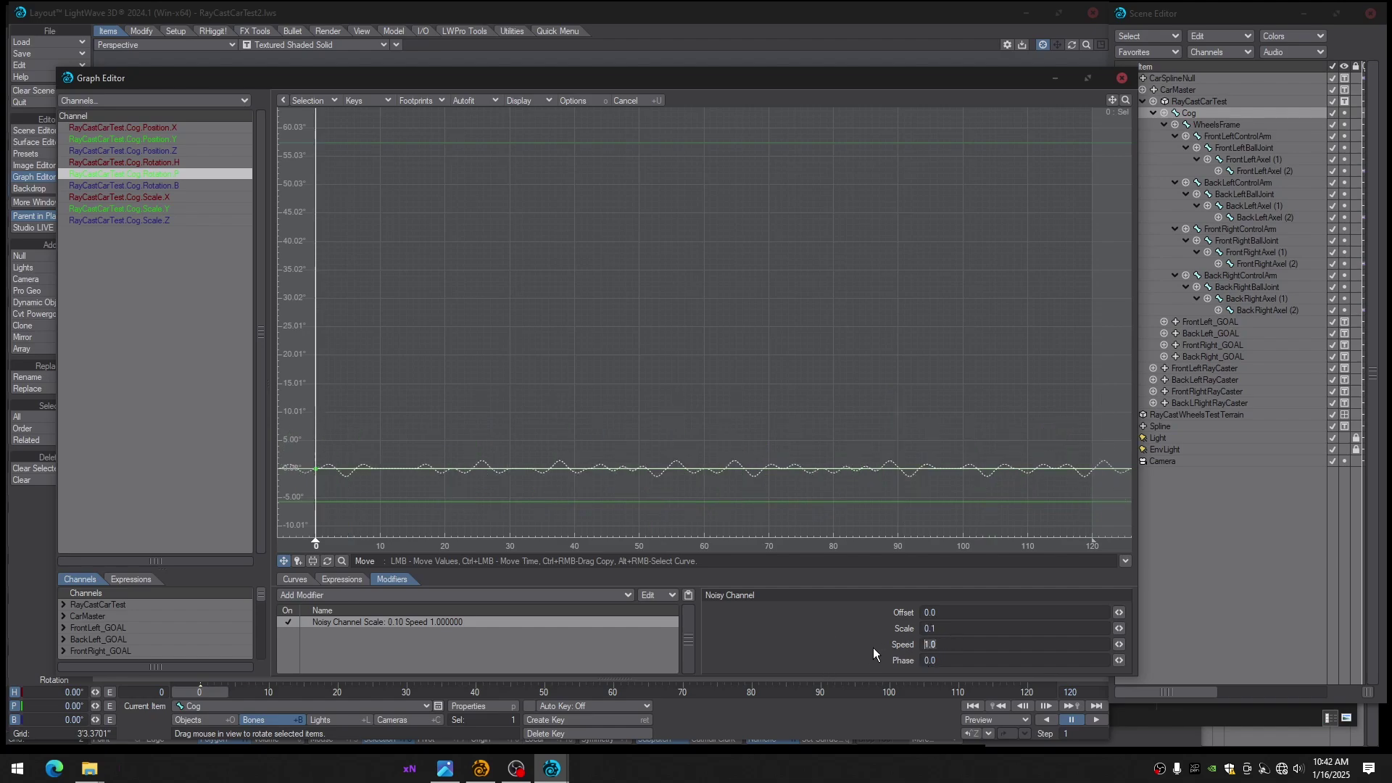
{"action": "type", "text": ".5"}
{"action": "key", "text": "Return"}
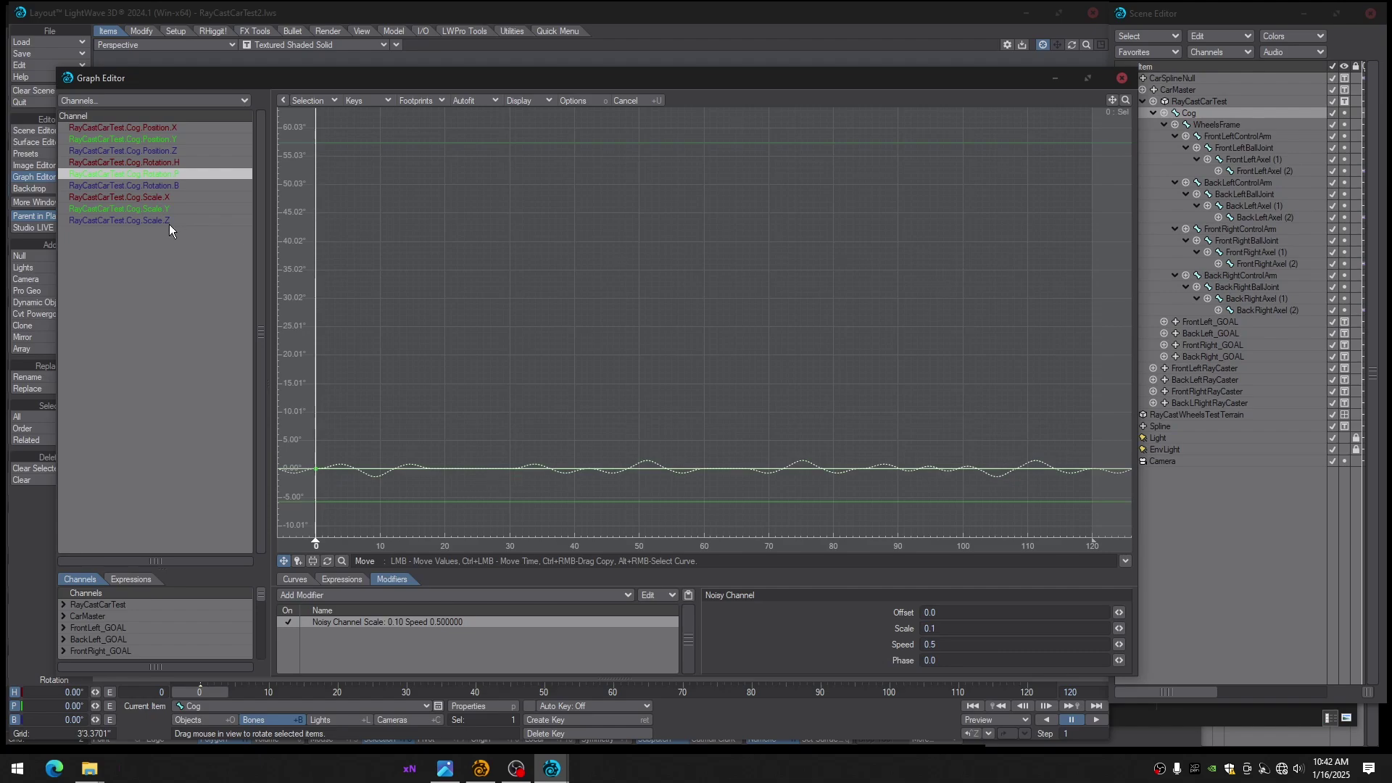
Copy the Noisy Channel modifier onto the Cog's Rotation.B channel and close the Graph Editor
{"action": "right_click", "coordinate": [465, 628]}
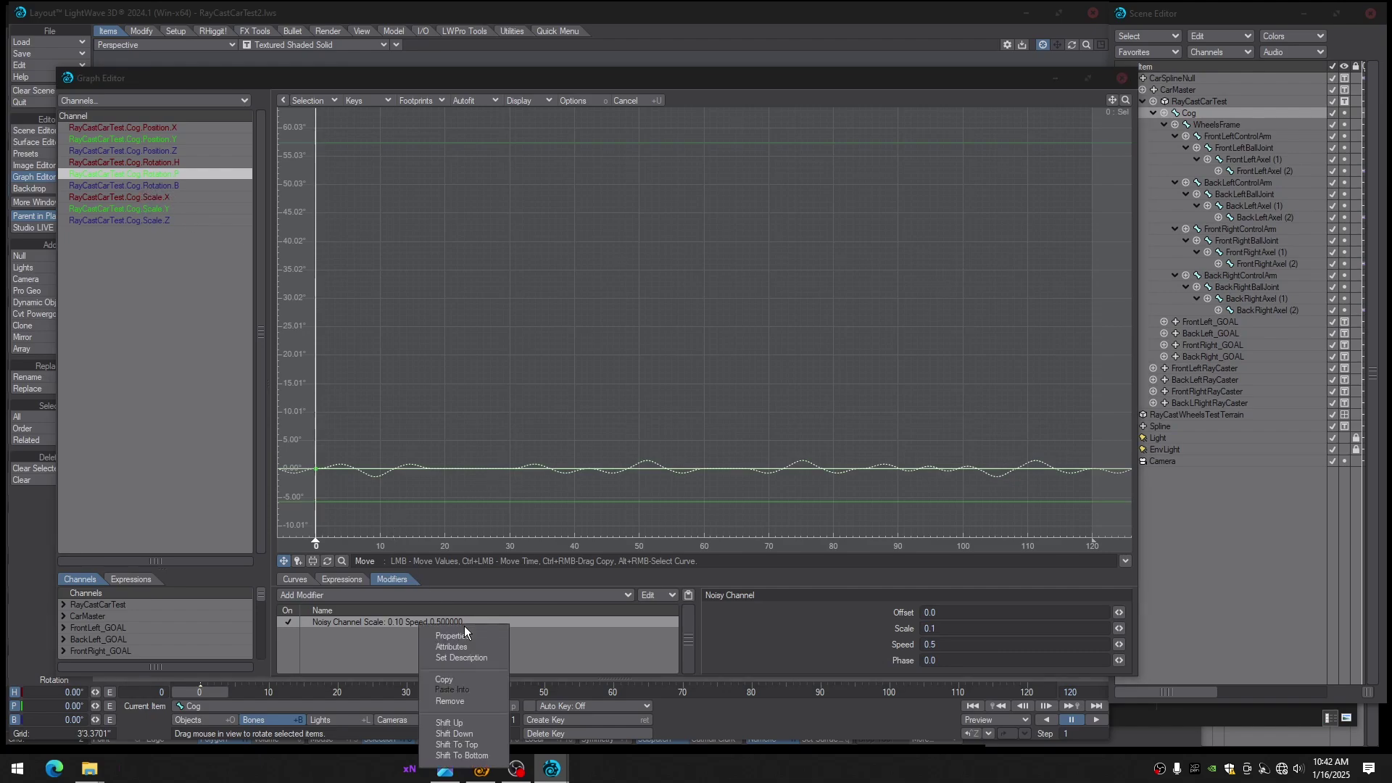
{"action": "left_click", "coordinate": [464, 682]}
{"action": "left_click", "coordinate": [164, 187]}
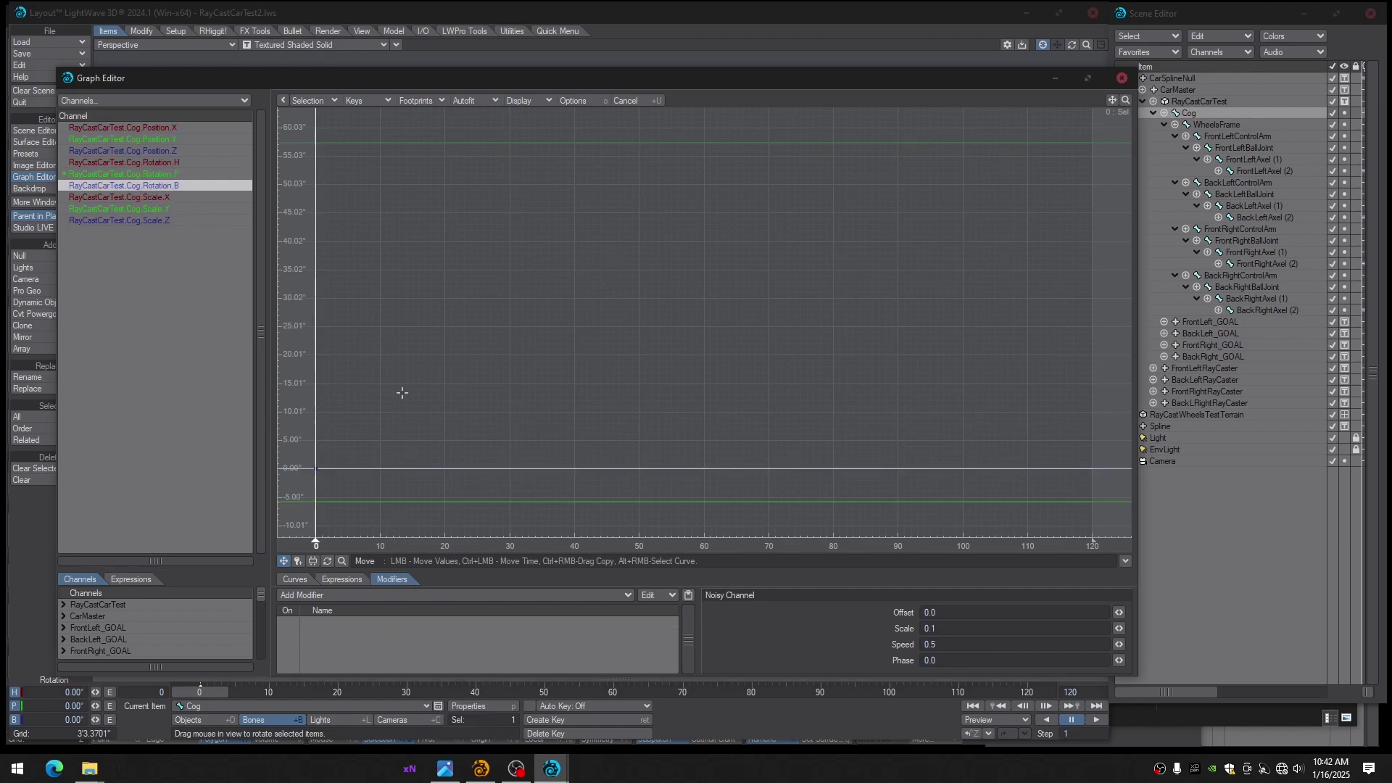
{"action": "right_click", "coordinate": [421, 624]}
{"action": "left_click", "coordinate": [432, 634]}
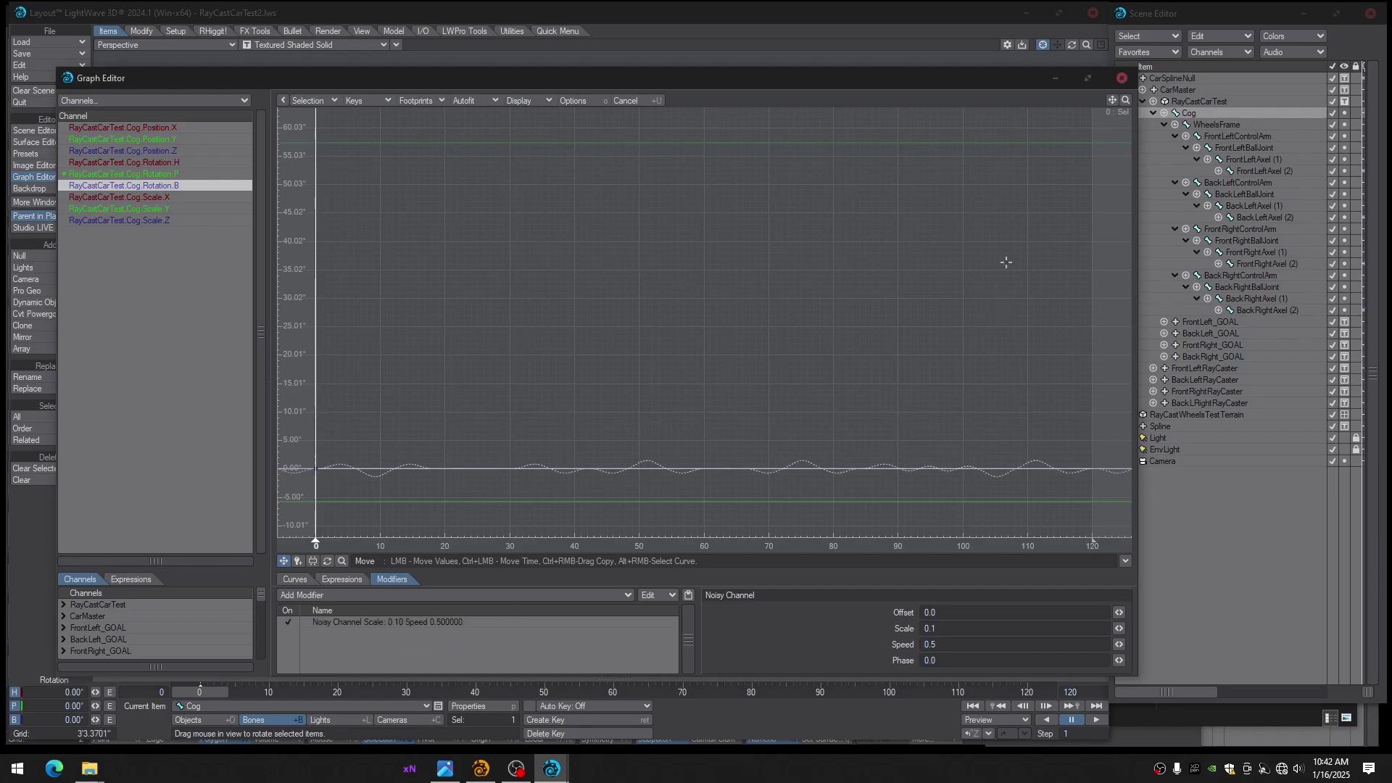
{"action": "left_click", "coordinate": [1122, 84]}
Select CarSplineNull and scrub the timeline from frame 0 to 97 to check the car's noisy body motion over the terrain
{"action": "left_click_drag", "start_coordinate": [766, 291], "coordinate": [616, 356], "text": "alt"}
{"action": "left_click_drag", "start_coordinate": [819, 283], "coordinate": [940, 272], "text": "alt"}
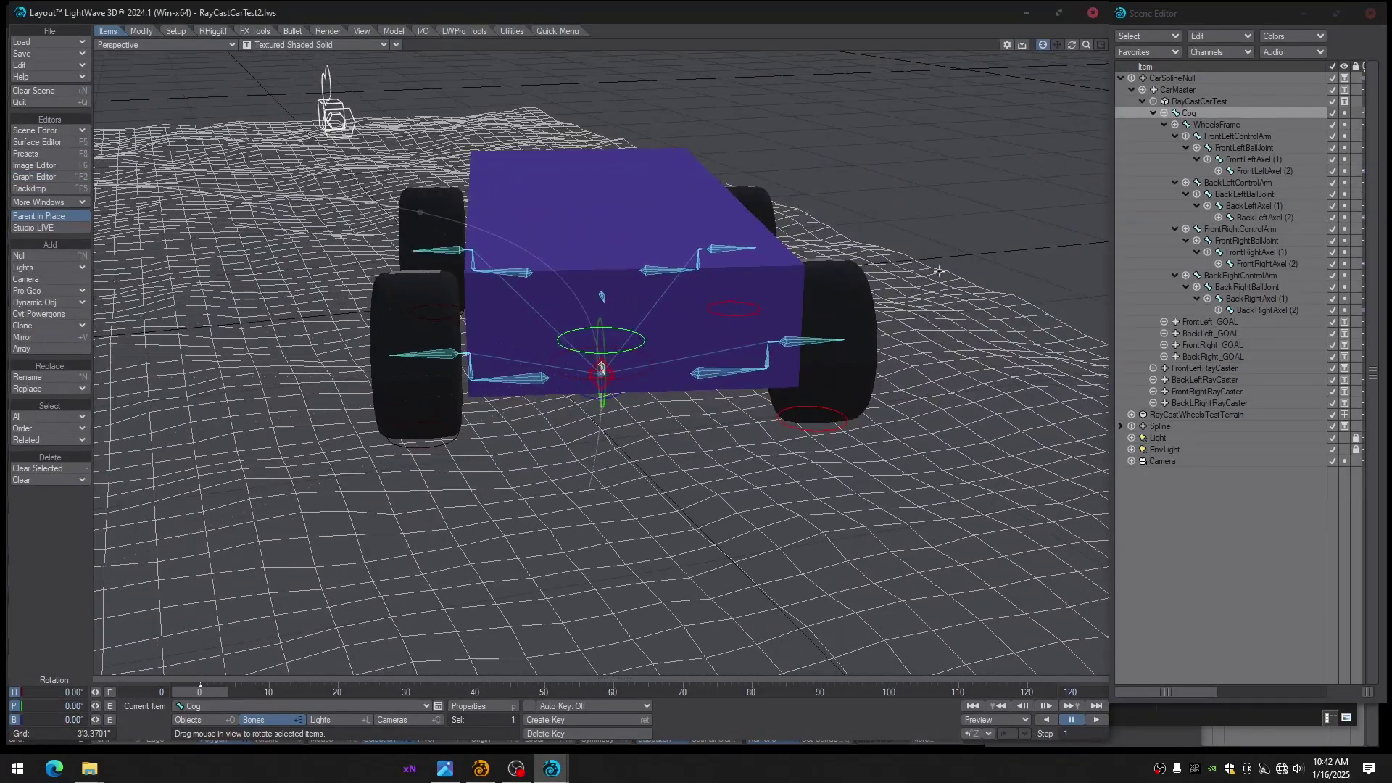
{"action": "left_click", "coordinate": [1179, 80]}
{"action": "left_click_drag", "start_coordinate": [805, 333], "coordinate": [729, 331], "text": "alt"}
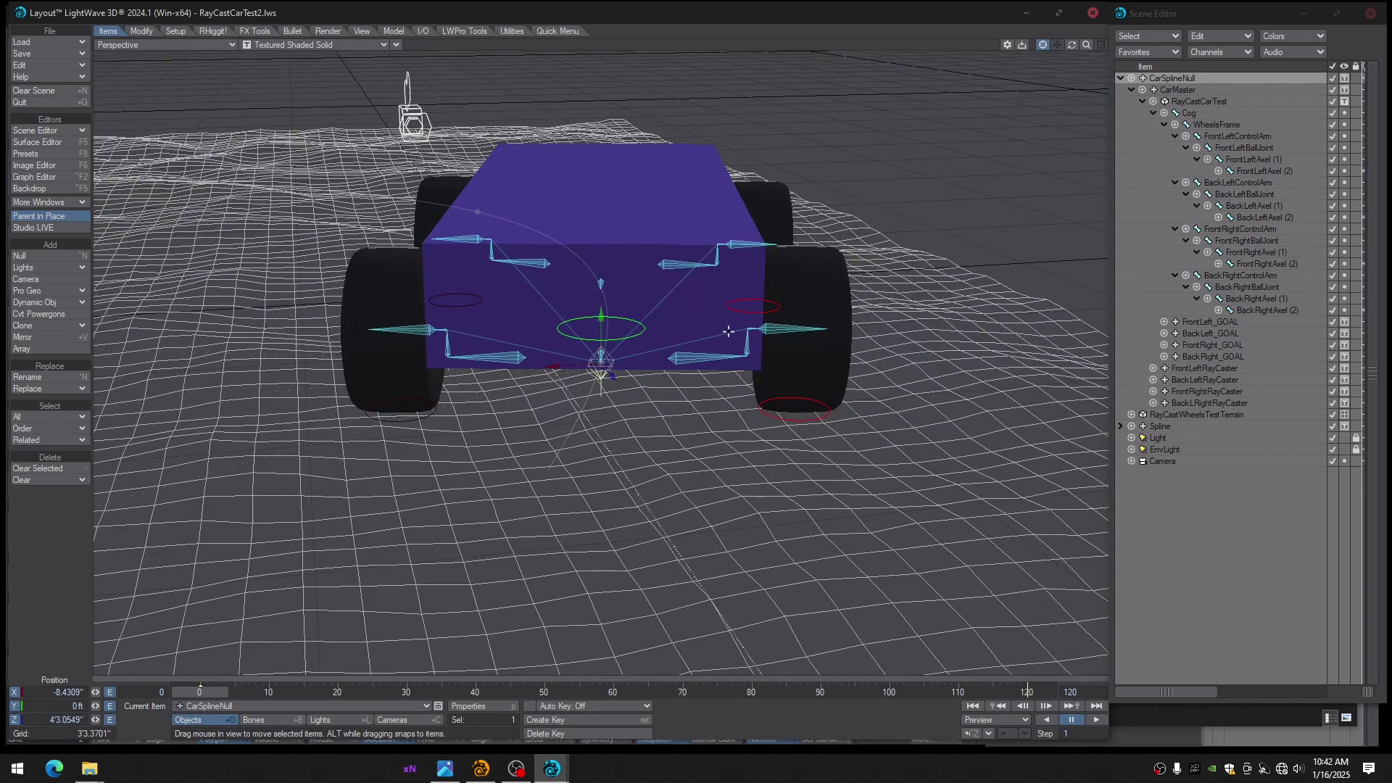
{"action": "left_click_drag", "start_coordinate": [202, 694], "coordinate": [441, 692]}
{"action": "left_click_drag", "start_coordinate": [232, 493], "coordinate": [289, 526], "text": "alt"}
{"action": "left_click_drag", "start_coordinate": [441, 693], "coordinate": [868, 692]}
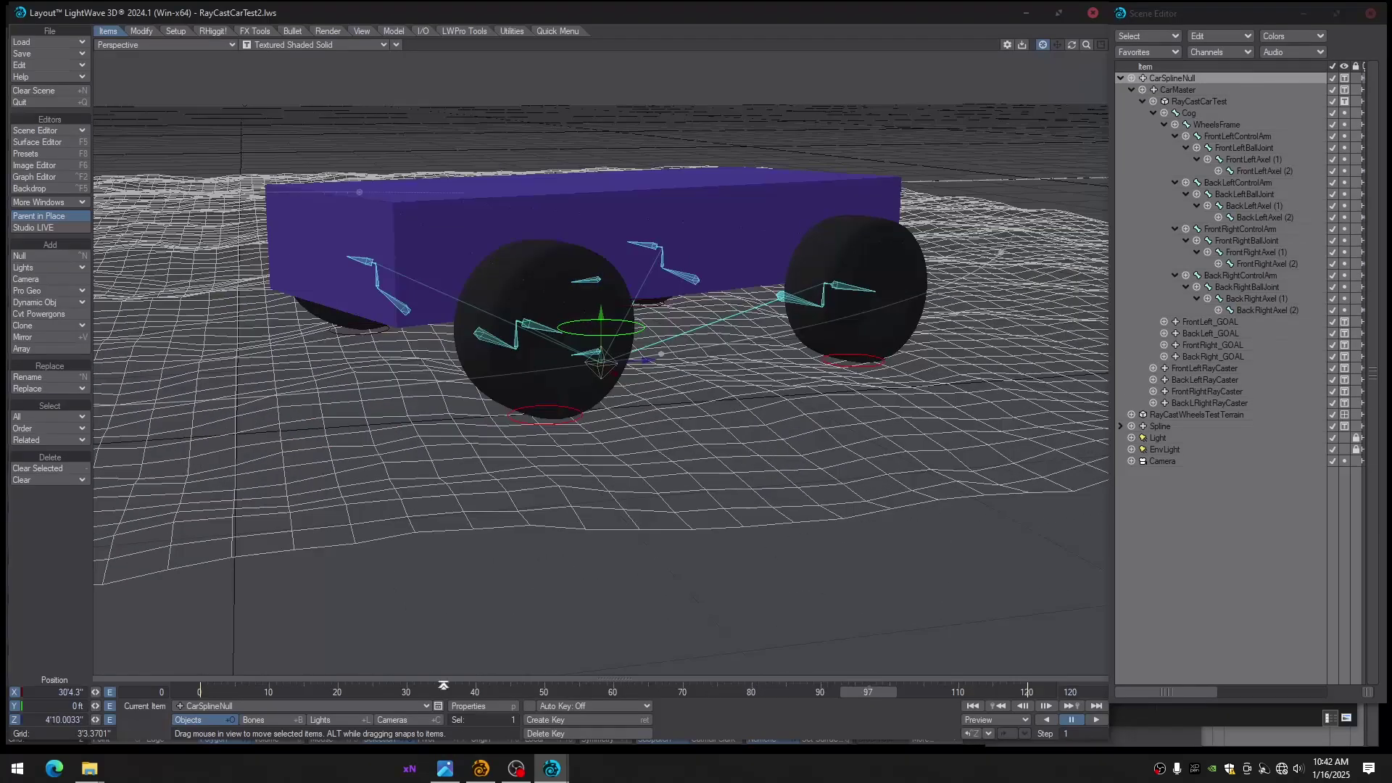
Set the display mode of the RayCastWheelsTest Terrain object to Textured Shaded Solid
{"action": "scroll", "coordinate": [602, 435], "scroll_direction": "down", "scroll_amount": 5}
{"action": "left_click_drag", "start_coordinate": [601, 435], "coordinate": [671, 471], "text": "alt"}
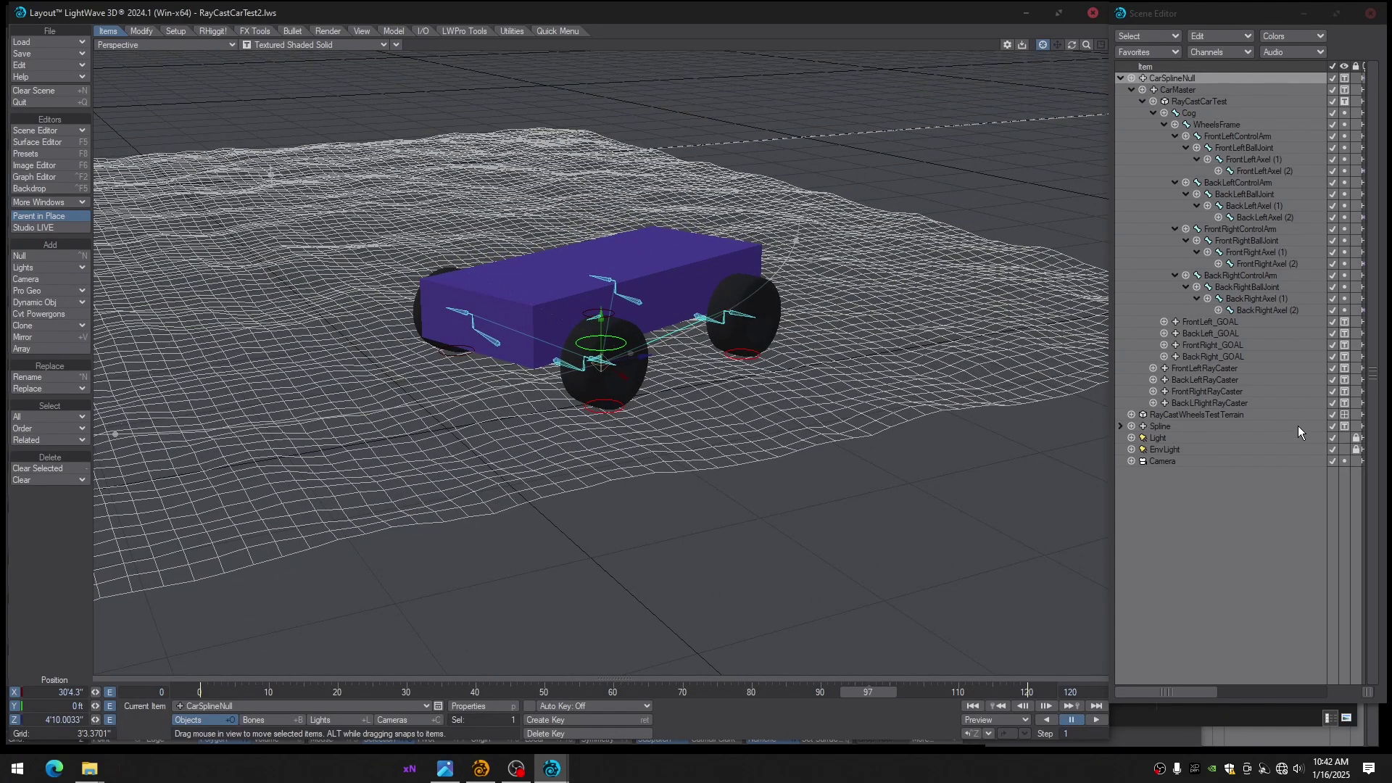
{"action": "left_click", "coordinate": [1345, 416]}
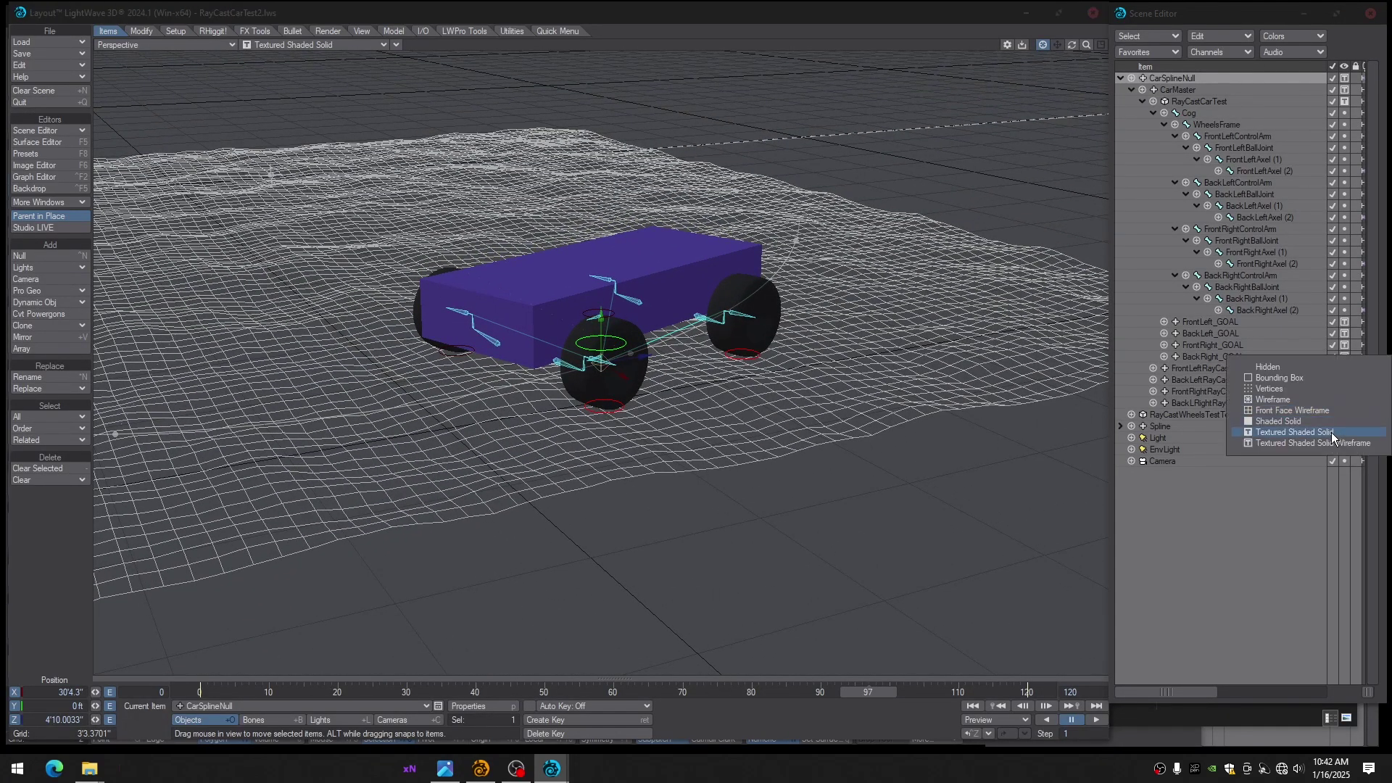
{"action": "left_click", "coordinate": [1333, 432]}
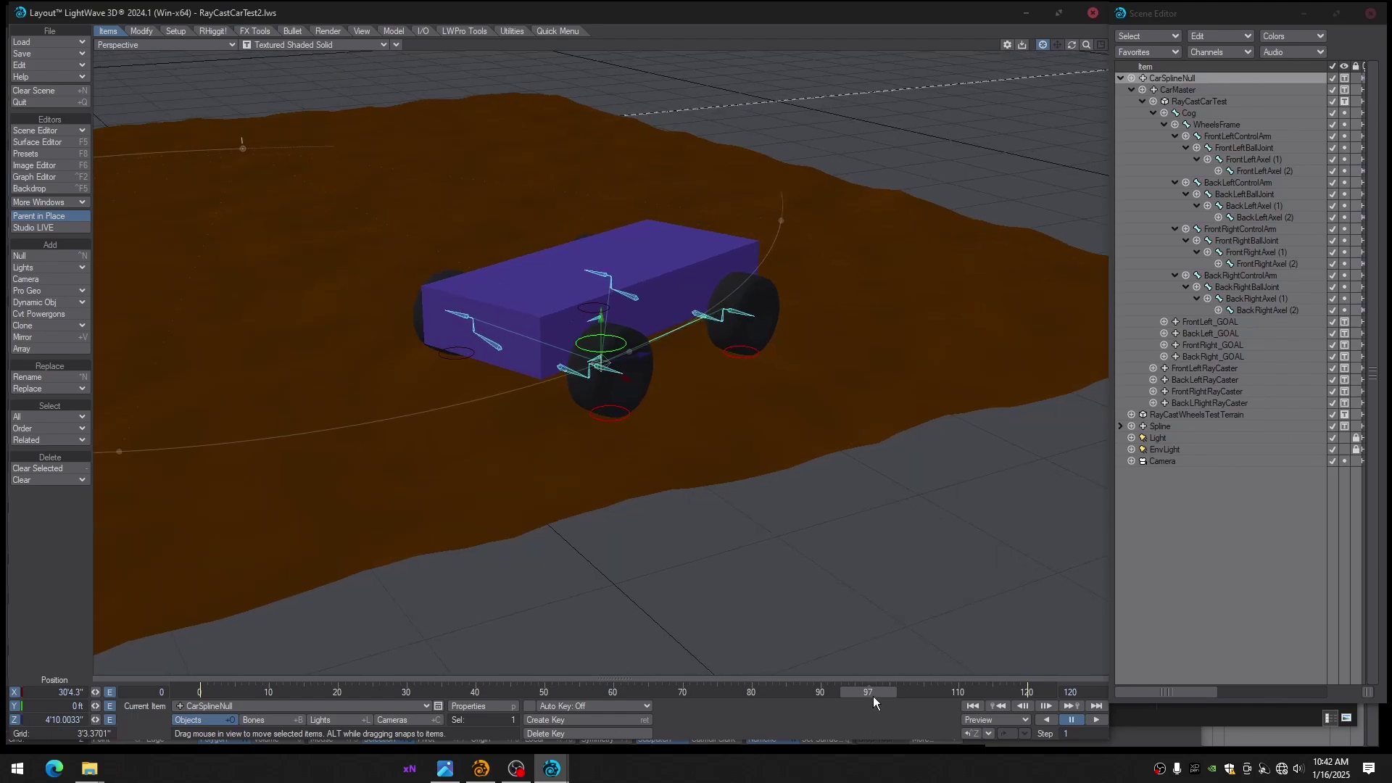
Scrub the timeline from frame 97 back to frame 0 and inspect the car's body and wheels on the terrain from several sides
{"action": "left_click_drag", "start_coordinate": [873, 696], "coordinate": [200, 695]}
{"action": "left_click_drag", "start_coordinate": [929, 475], "coordinate": [769, 475], "text": "alt"}
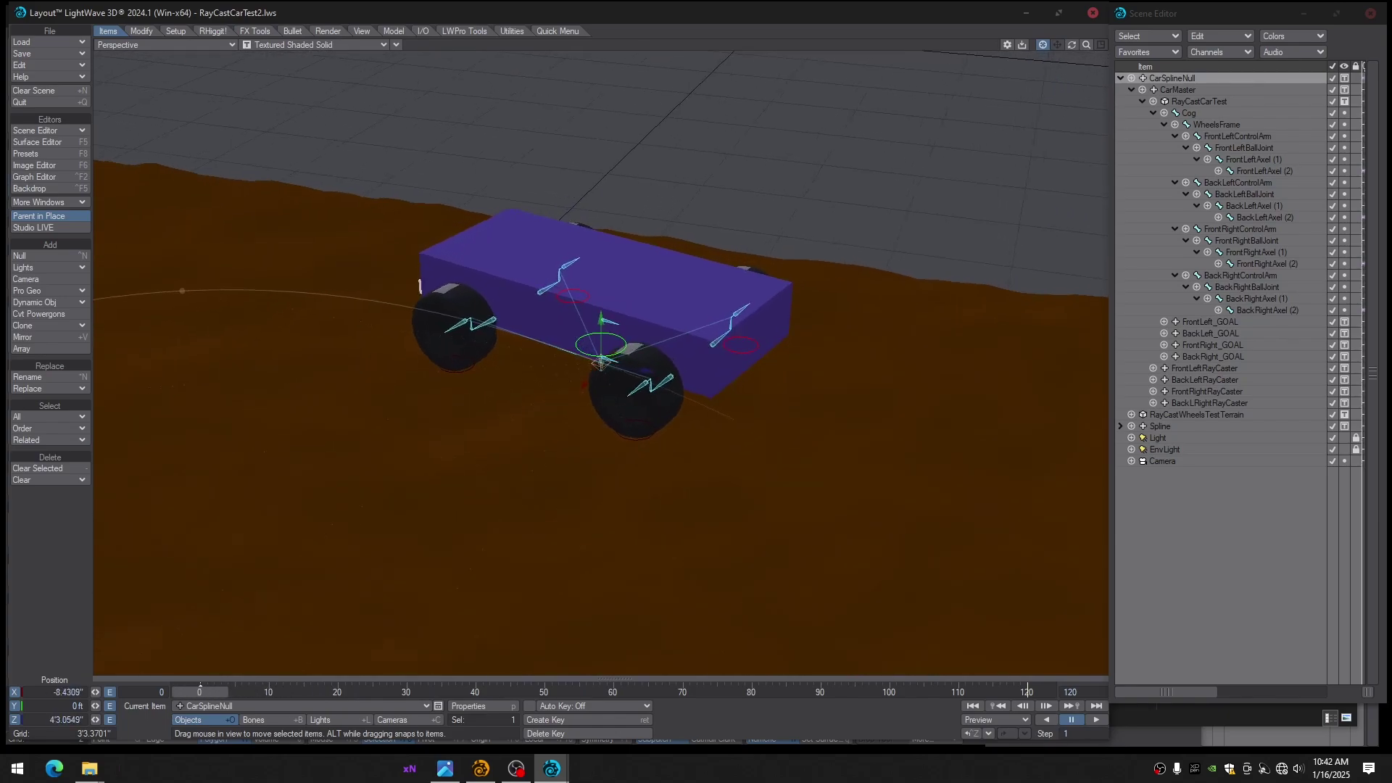
{"action": "left_click_drag", "start_coordinate": [856, 470], "coordinate": [788, 457], "text": "alt"}
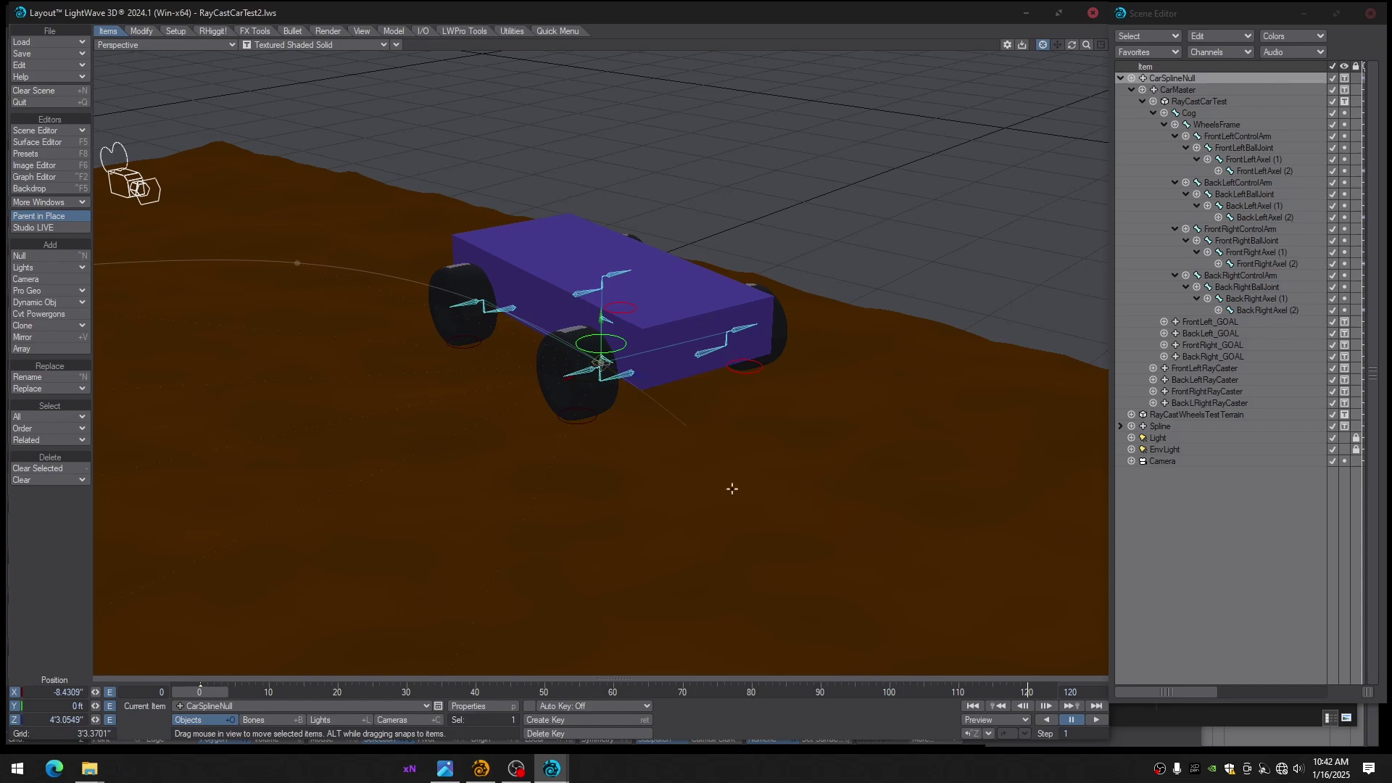
{"action": "left_click_drag", "start_coordinate": [732, 488], "coordinate": [863, 488], "text": "alt"}
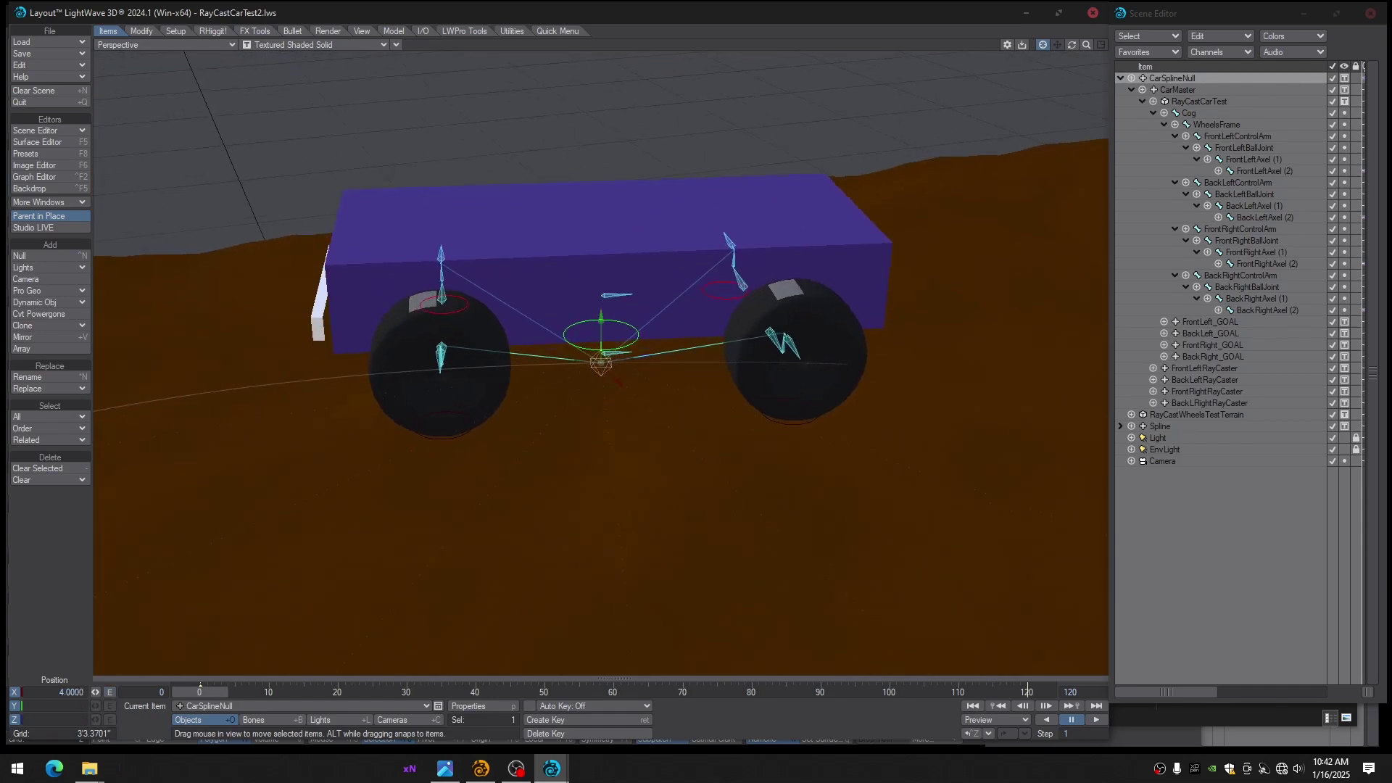
{"action": "left_click_drag", "start_coordinate": [406, 475], "coordinate": [583, 539], "text": "alt"}
{"action": "scroll", "coordinate": [698, 523], "scroll_direction": "down", "scroll_amount": 2}
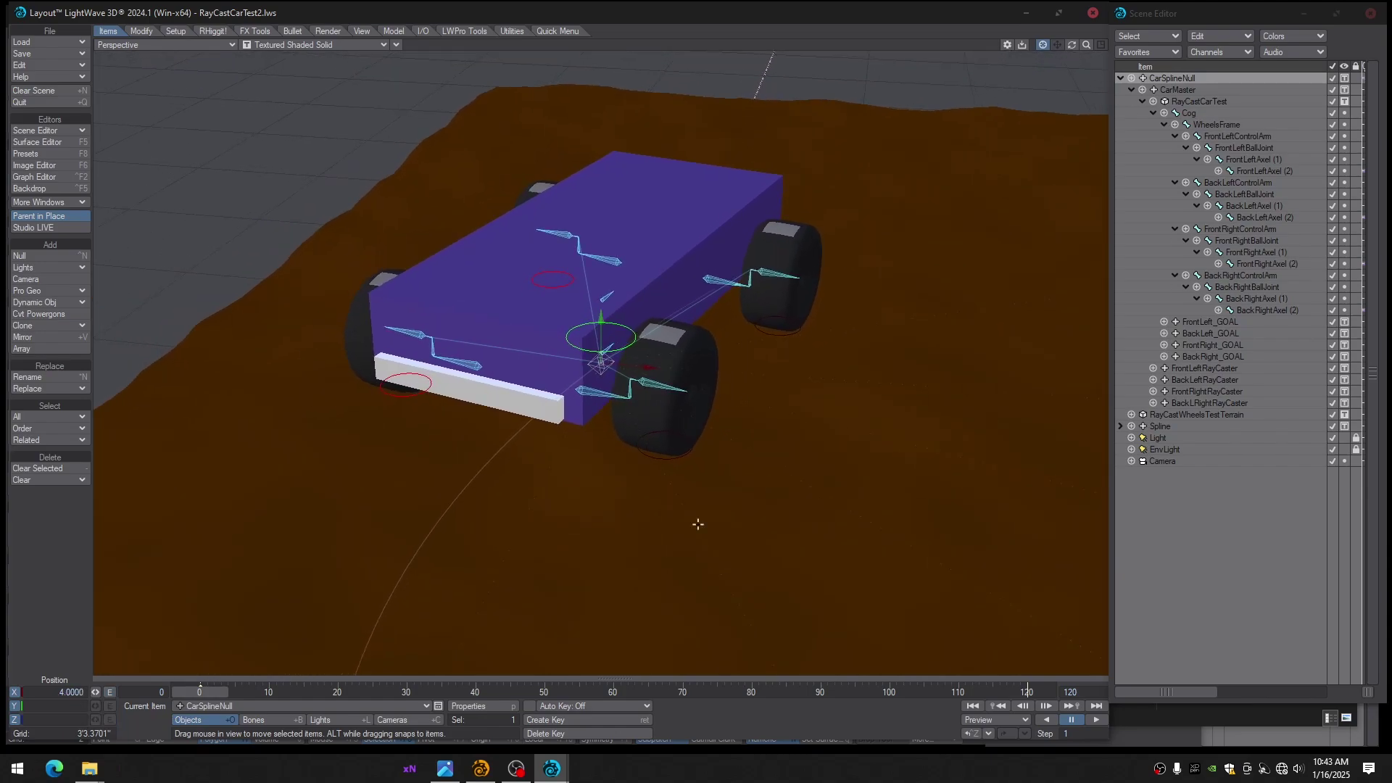
{"action": "left_click_drag", "start_coordinate": [698, 524], "coordinate": [733, 524], "text": "alt"}
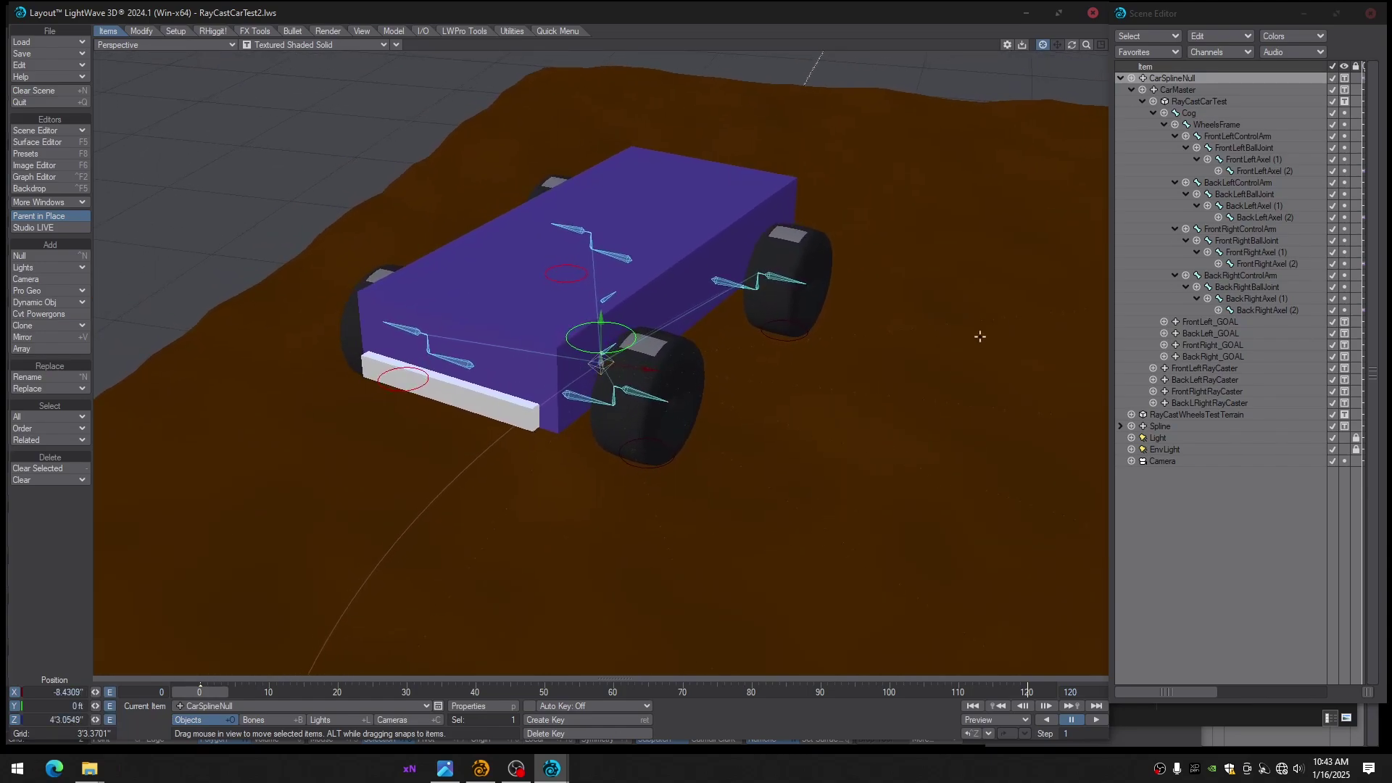